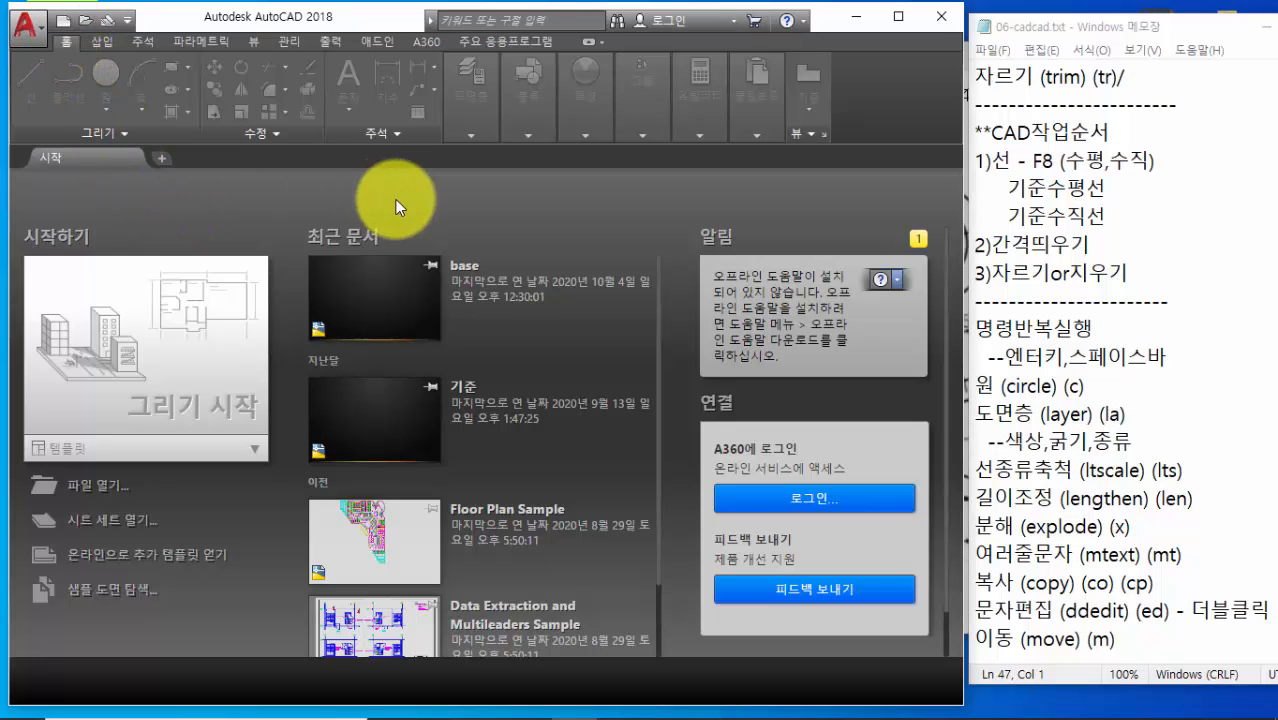
# Create a new drawing from the acadiso.dwt template
pyautogui.click(69, 25)
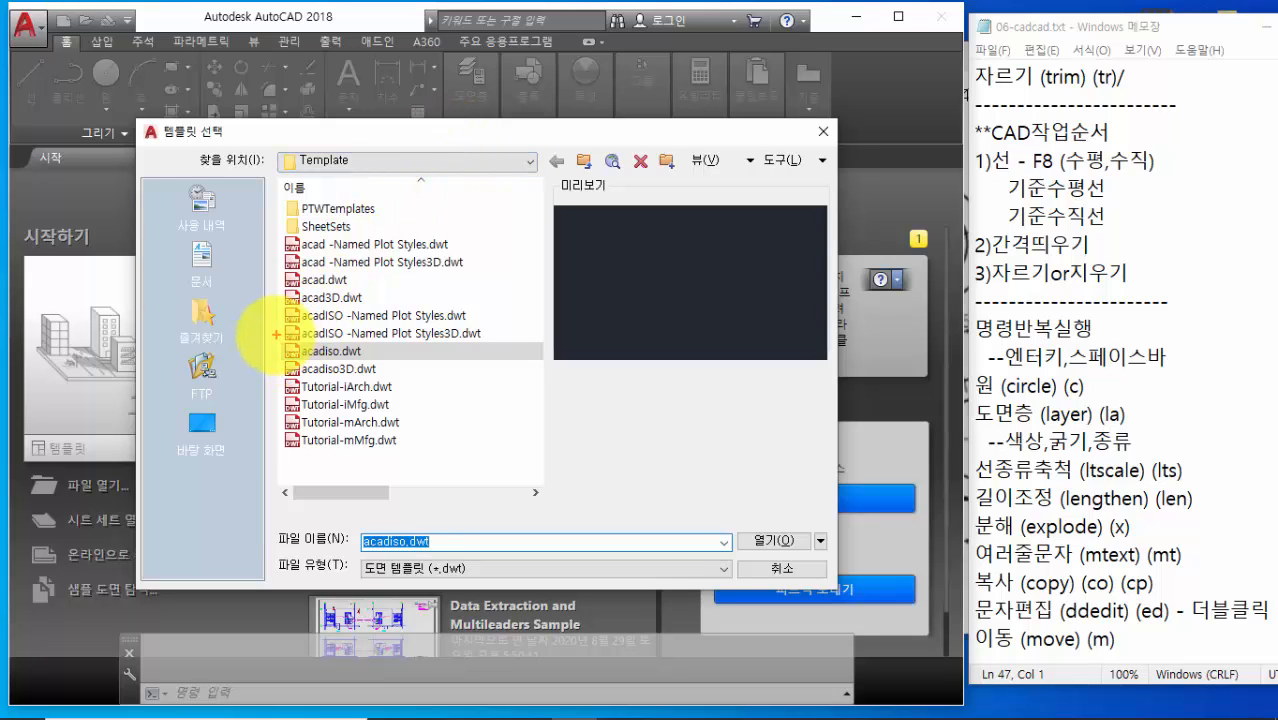
pyautogui.moveTo(276, 335); pyautogui.dragTo(388, 365)
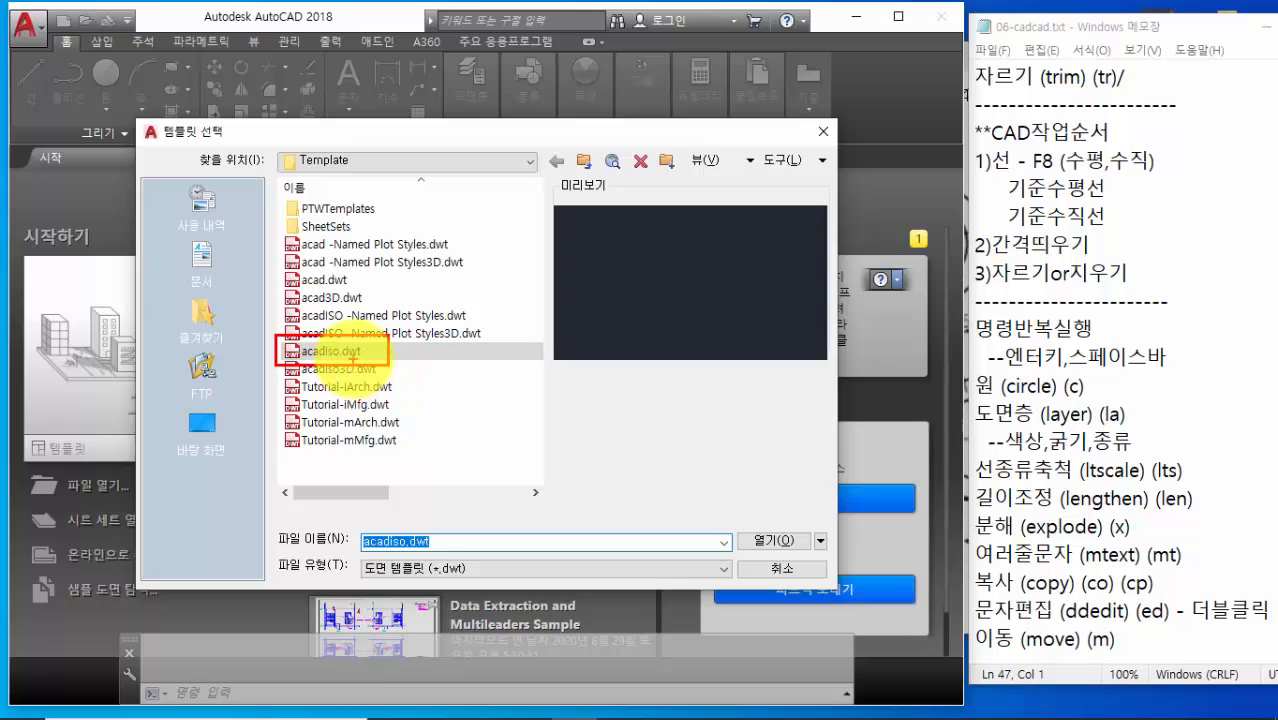
pyautogui.moveTo(732, 527); pyautogui.dragTo(831, 557)
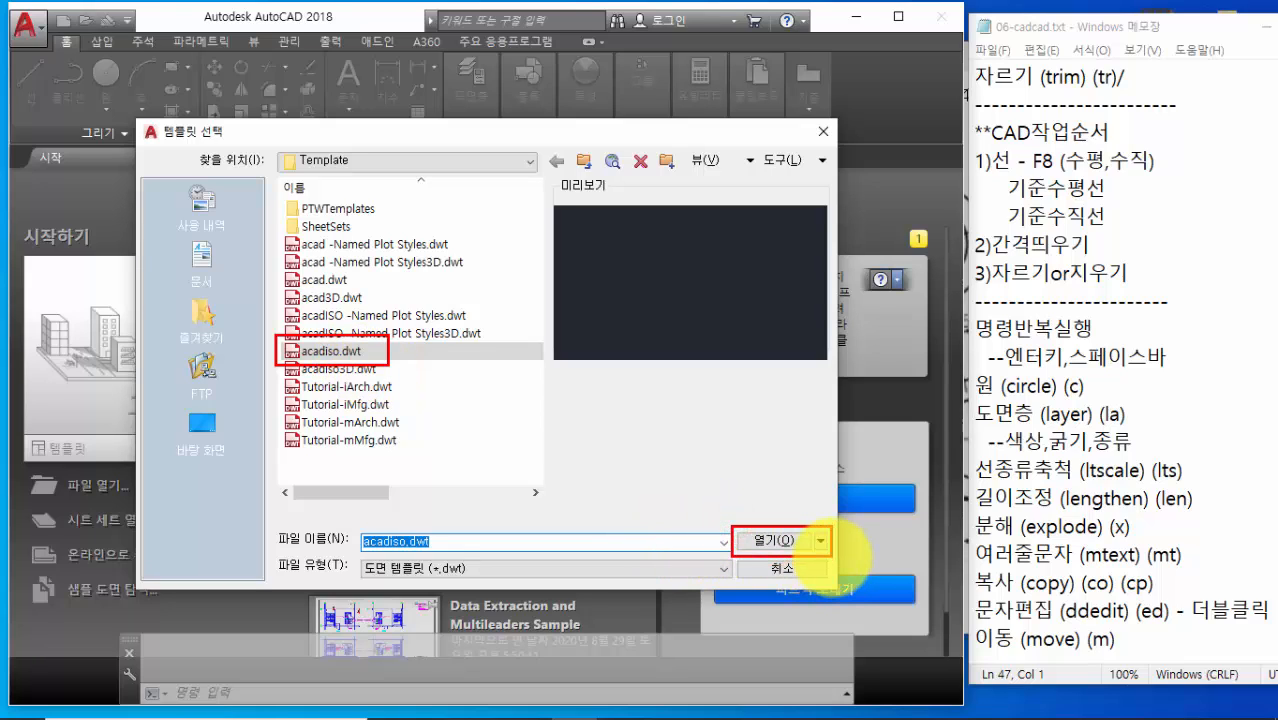
pyautogui.press('Escape')
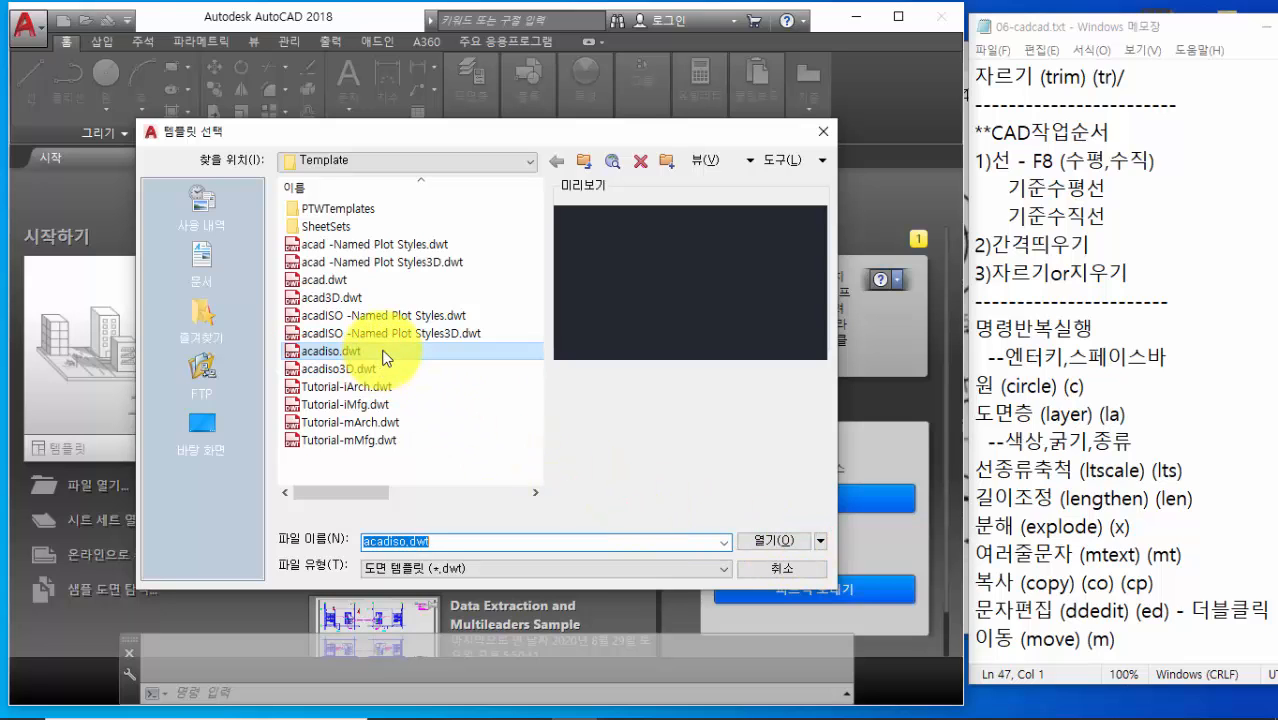
pyautogui.click(385, 356)
pyautogui.click(781, 541)
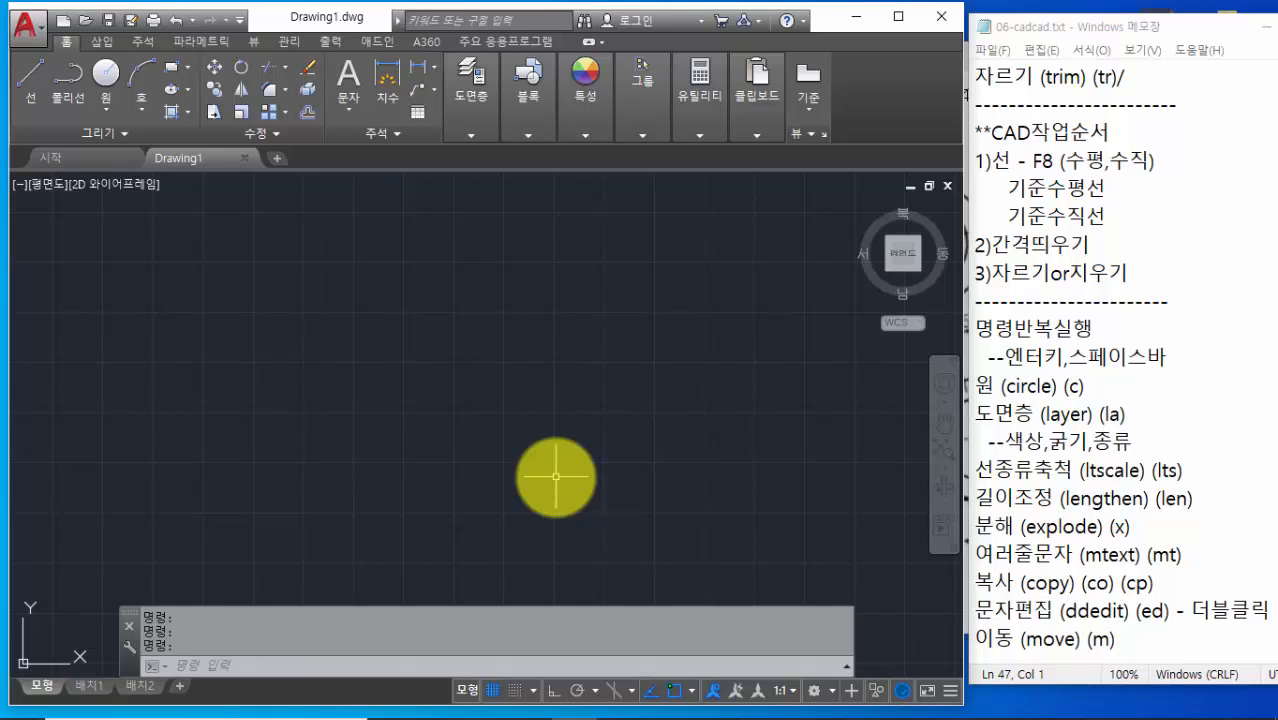
# Review the work area setup commands and the A3 paper size in the Notepad file 06-cadcad.txt
pyautogui.click(1158, 298)
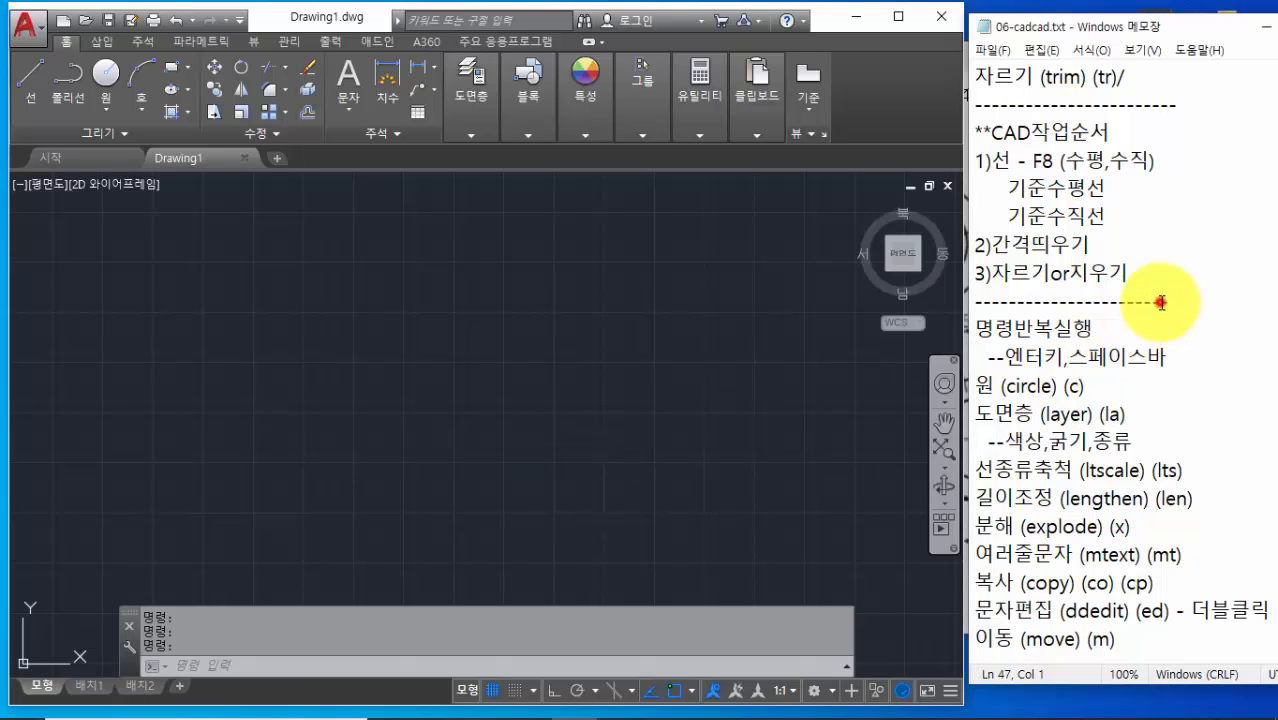
pyautogui.scroll(4, 1095, 465)
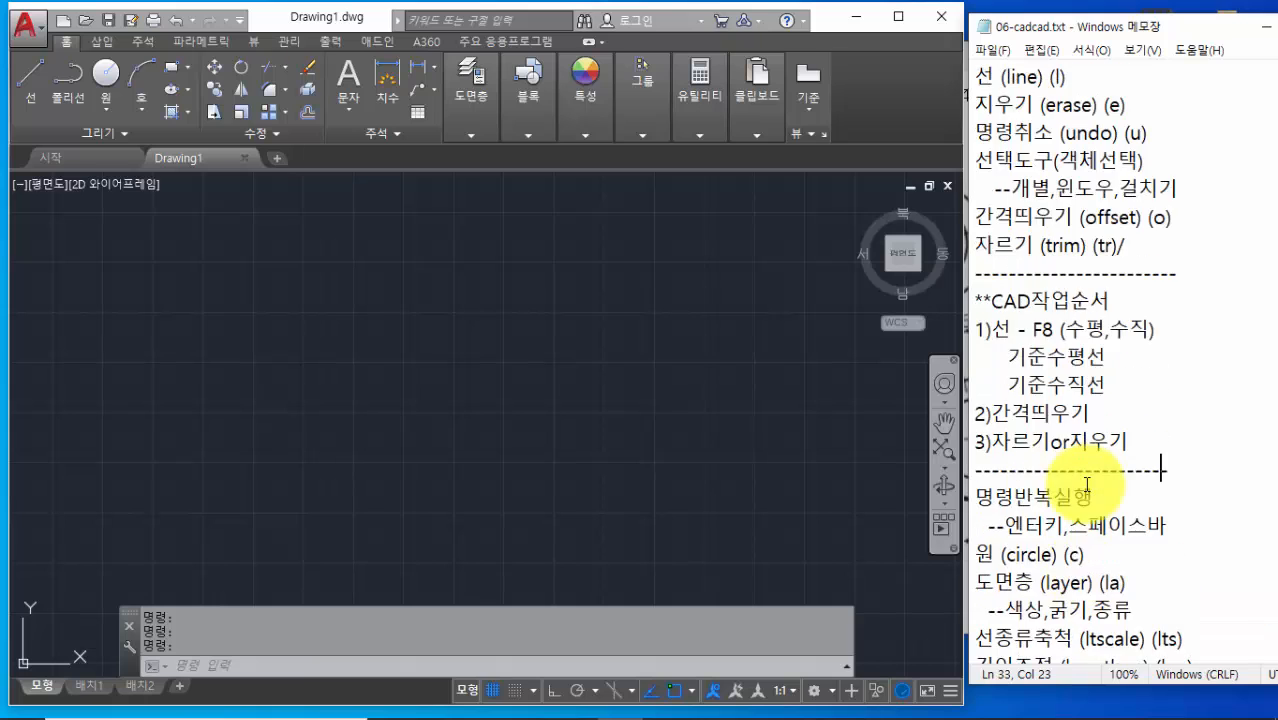
pyautogui.scroll(3, 1087, 487)
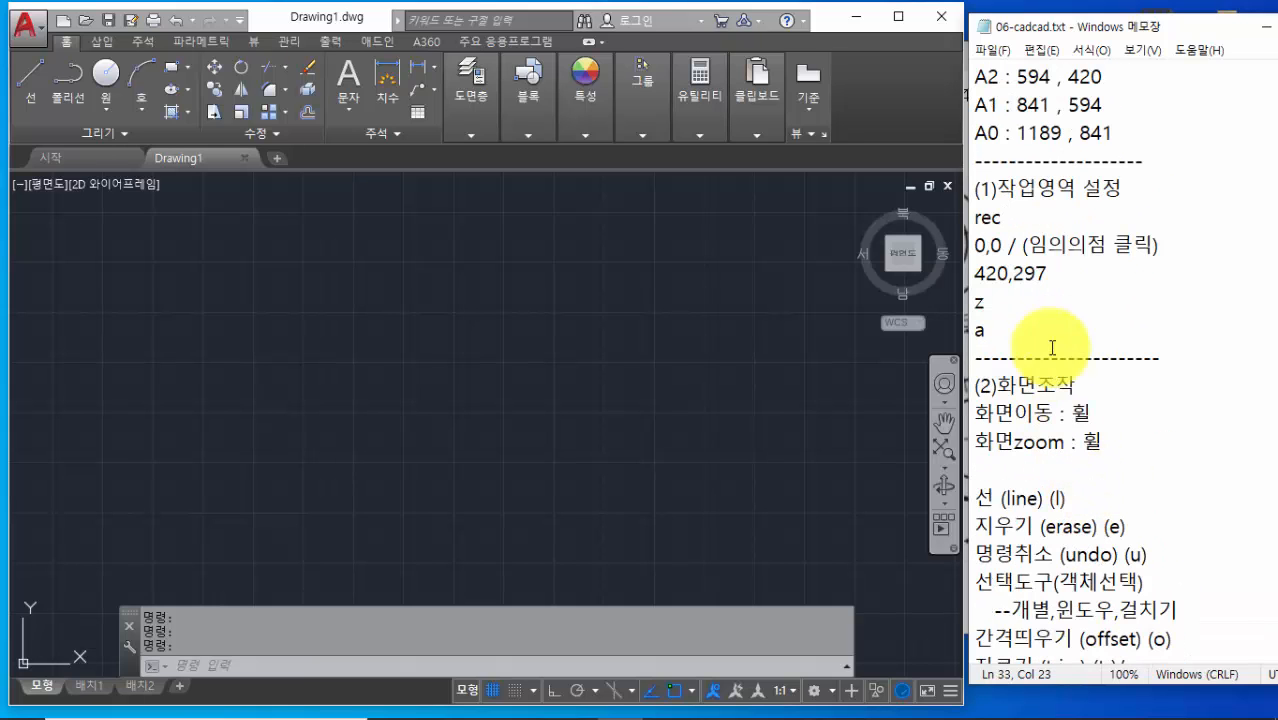
pyautogui.click(1000, 187)
pyautogui.moveTo(1000, 187); pyautogui.dragTo(1125, 277)
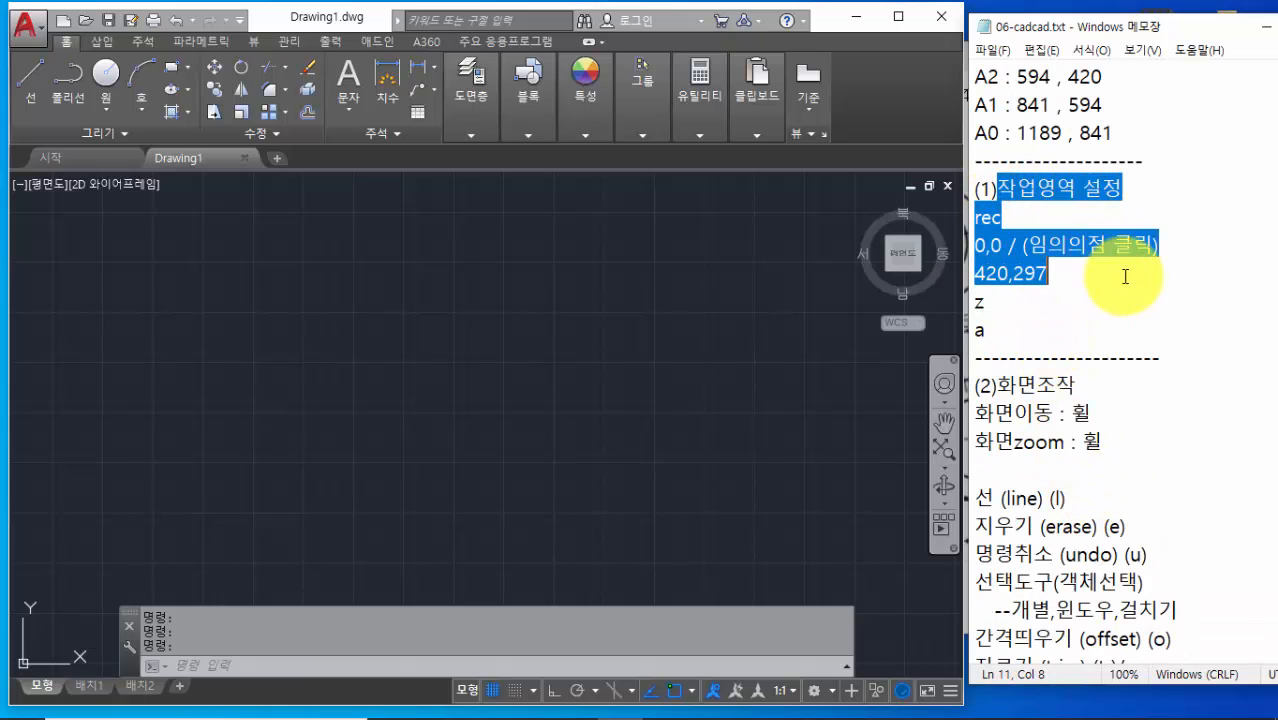
pyautogui.click(1125, 277)
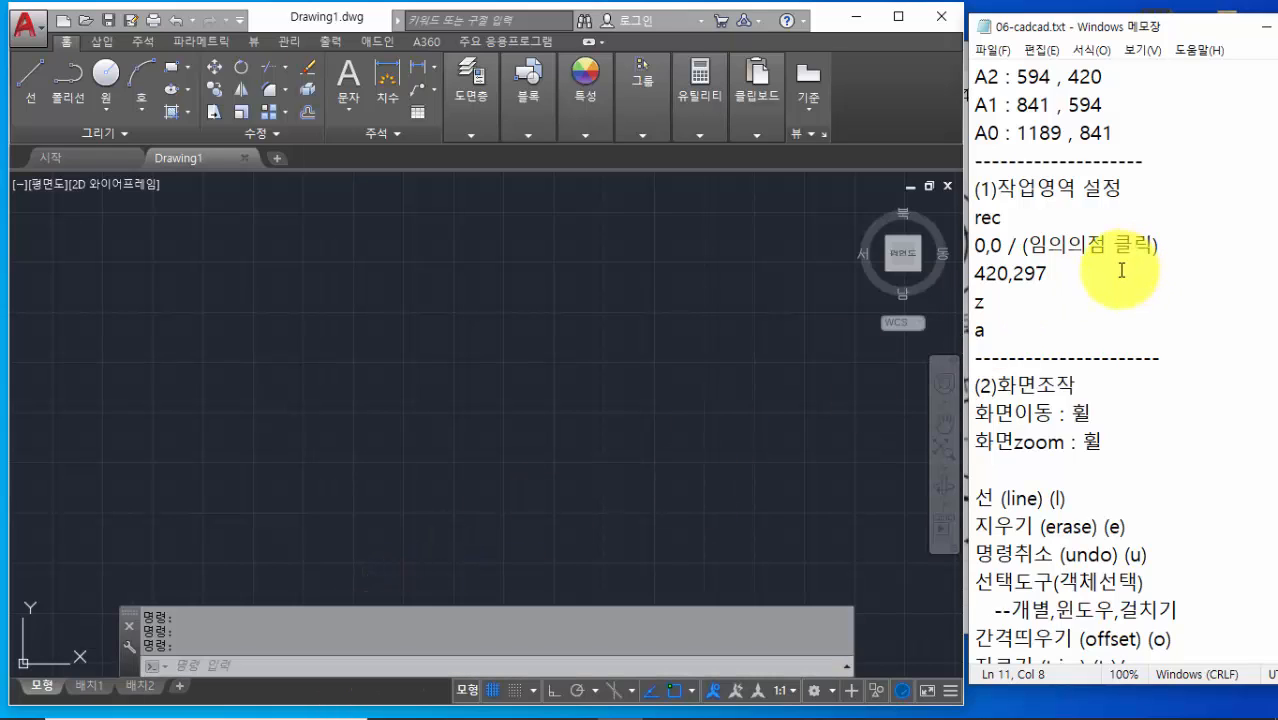
pyautogui.scroll(1, 1055, 155)
pyautogui.moveTo(1016, 133); pyautogui.dragTo(1107, 133)
pyautogui.click(1108, 133)
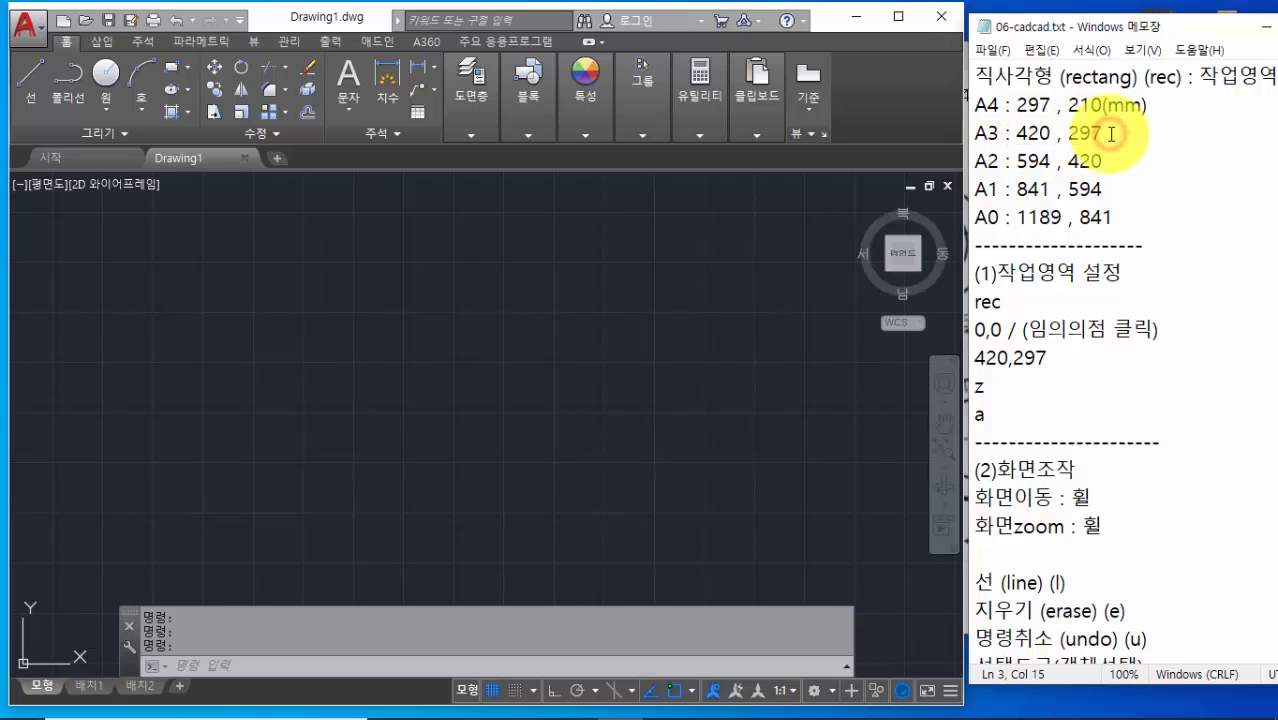
# In AutoCAD, draw the A3 work area as a rectangle from corner 0,0 to corner 420,297
pyautogui.click(396, 661)
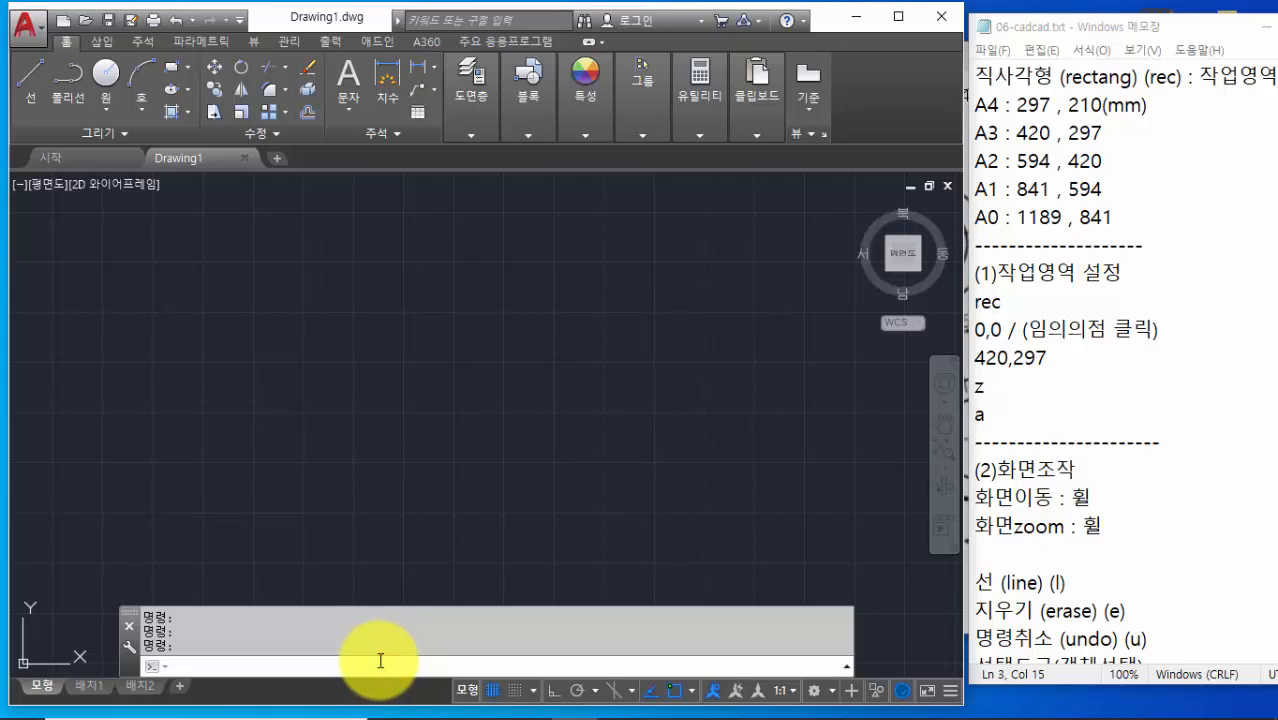
pyautogui.write('rec')
pyautogui.press('Return')
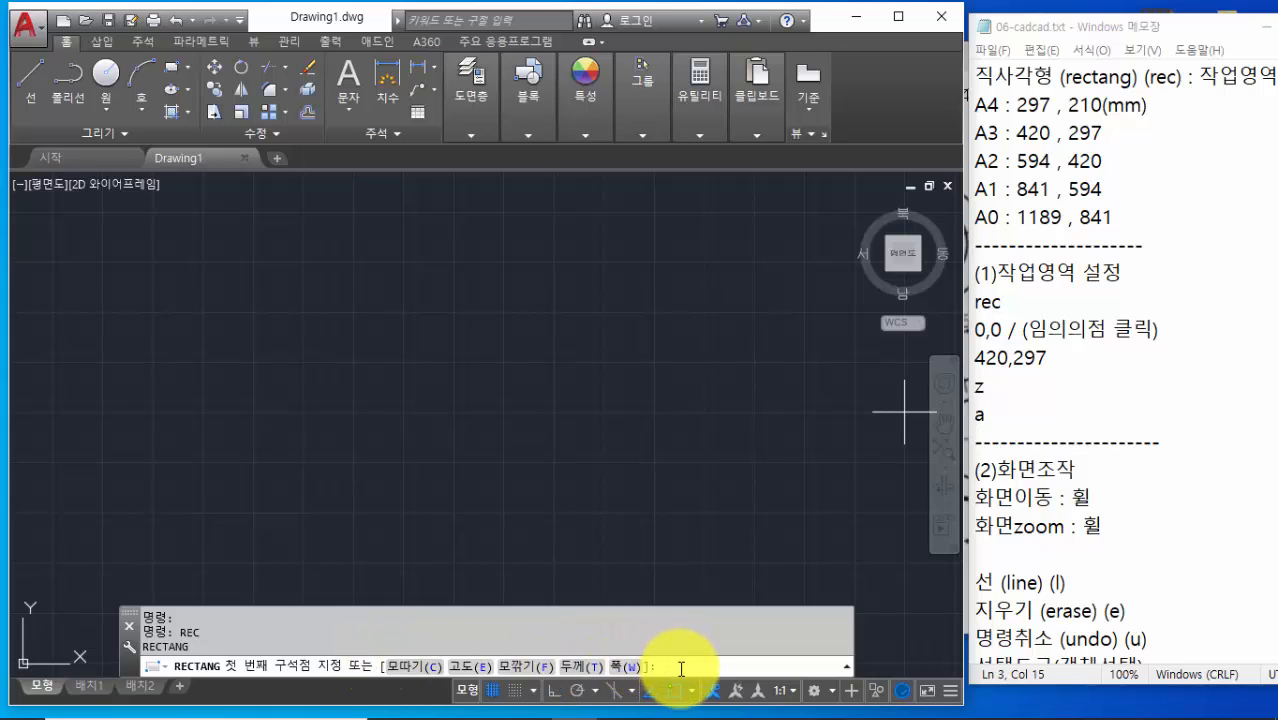
pyautogui.write('0,0')
pyautogui.press('Return')
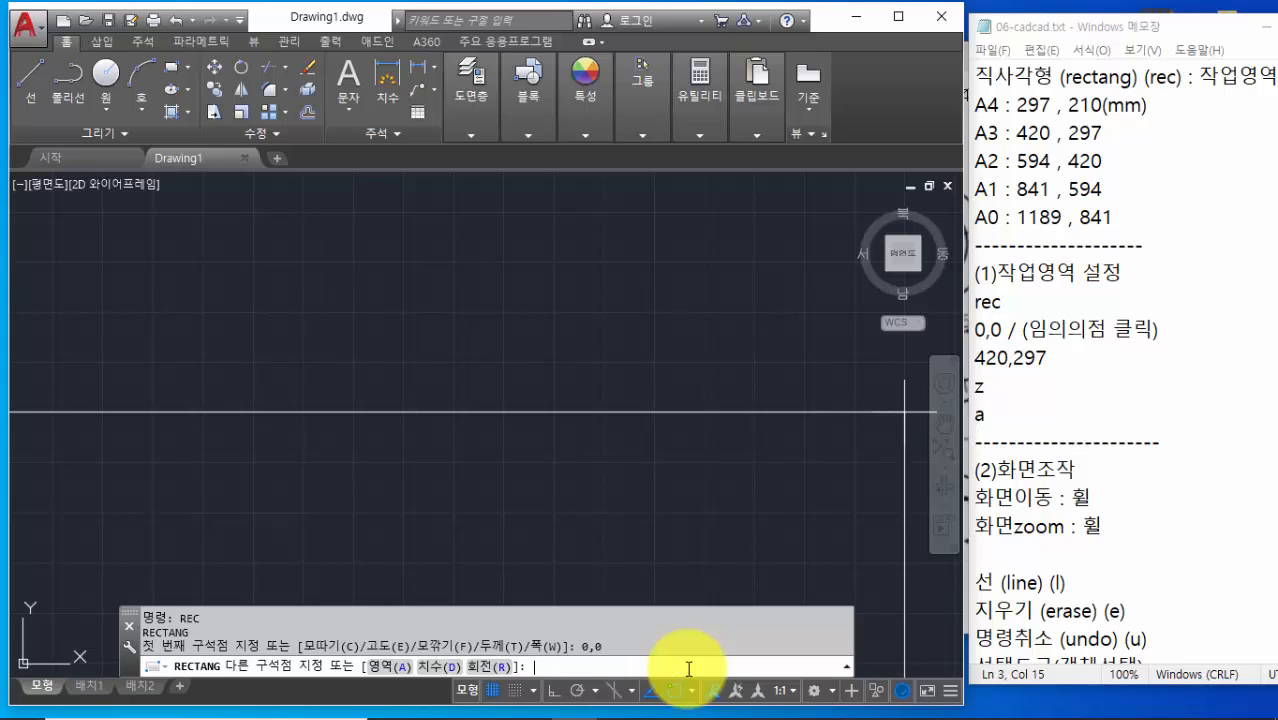
pyautogui.write('420,297')
pyautogui.press('Return')
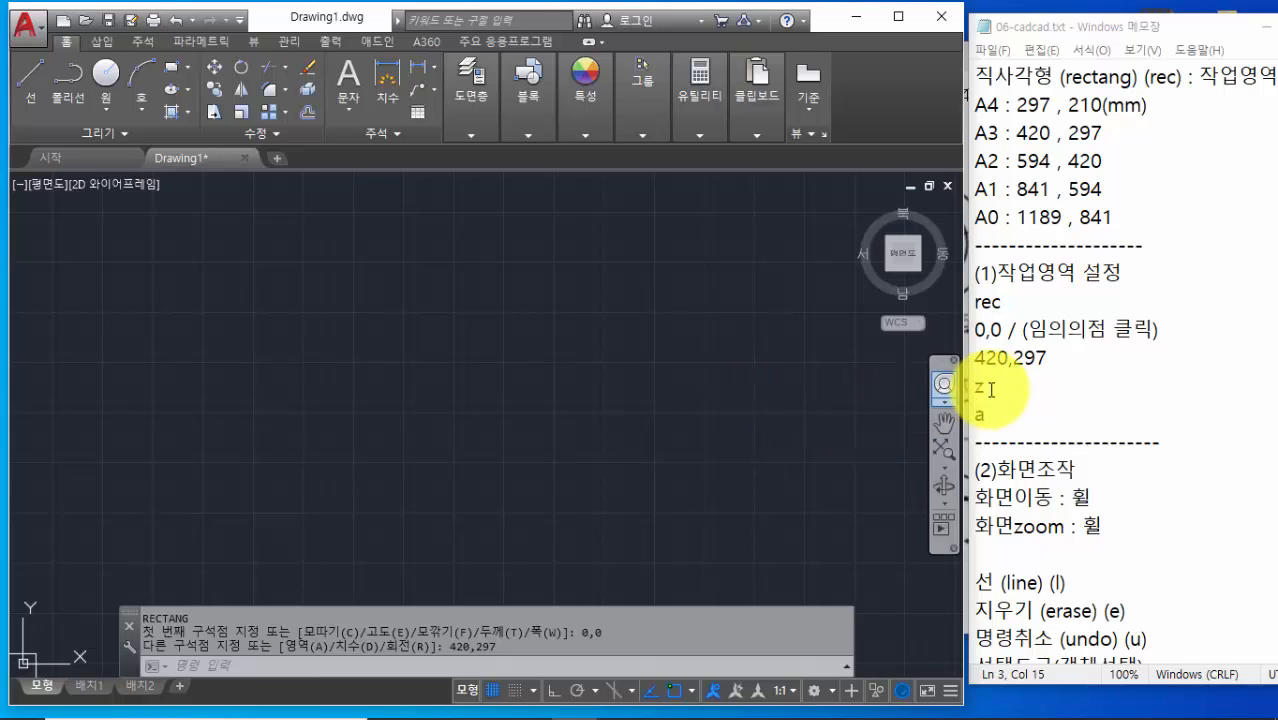
# Zoom to All, and zoom out a little so the whole rectangle fits with space around it
pyautogui.write('z')
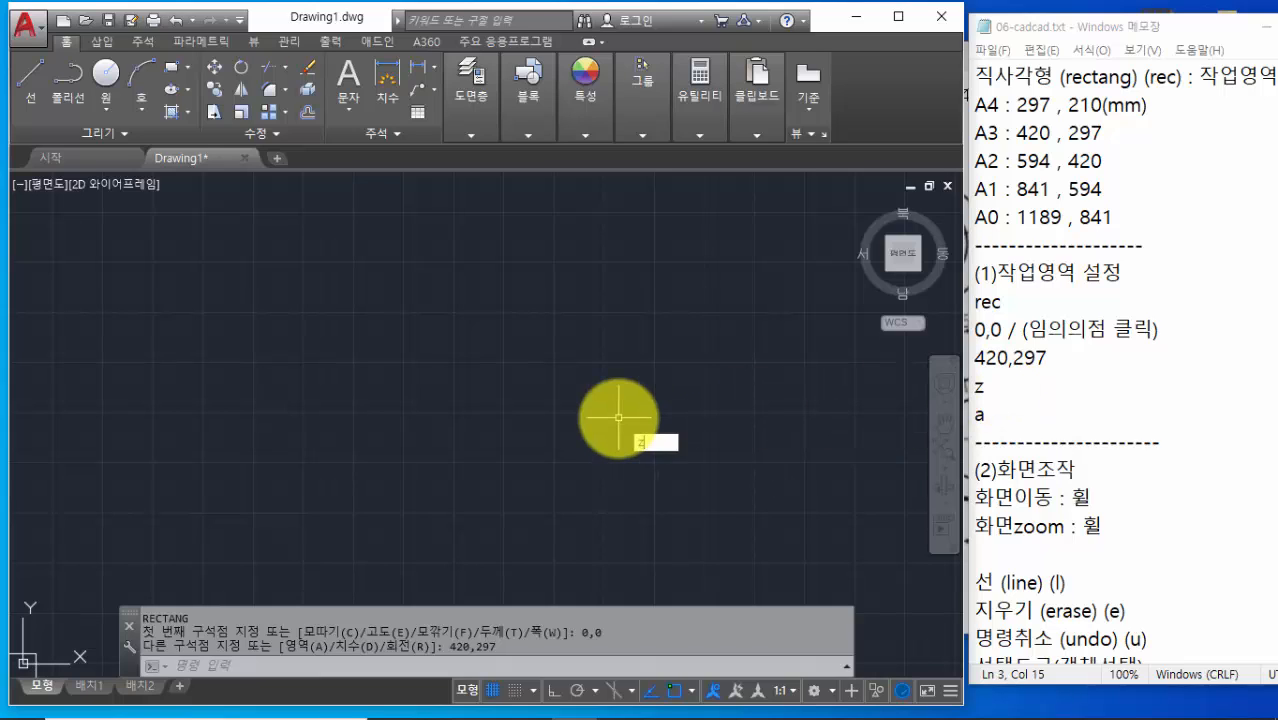
pyautogui.press('Return')
pyautogui.write('a')
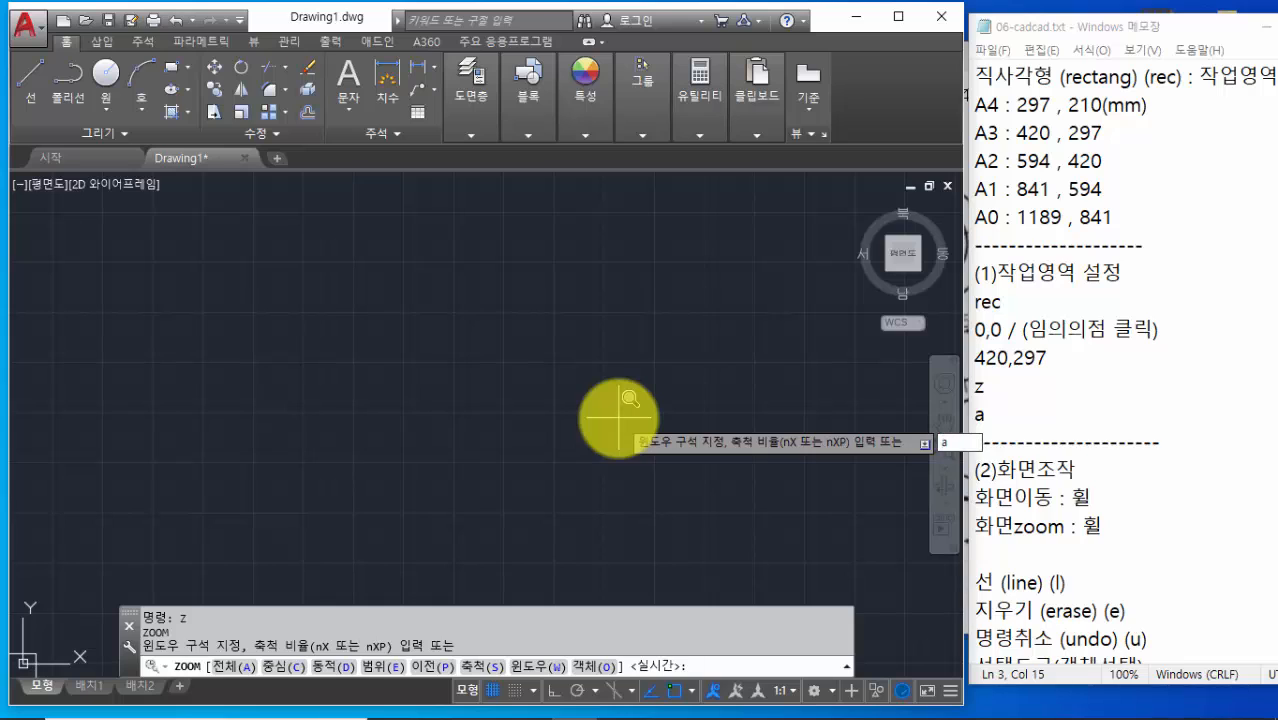
pyautogui.press('Return')
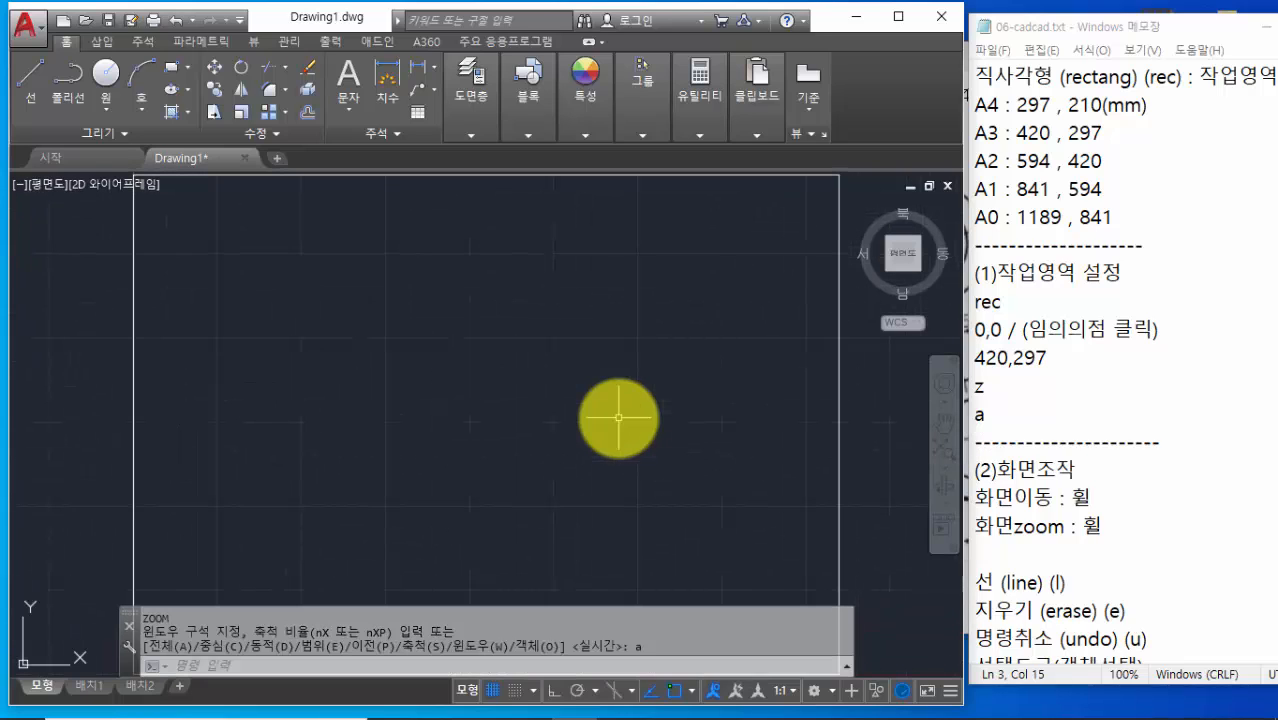
pyautogui.scroll(-2, 619, 418)
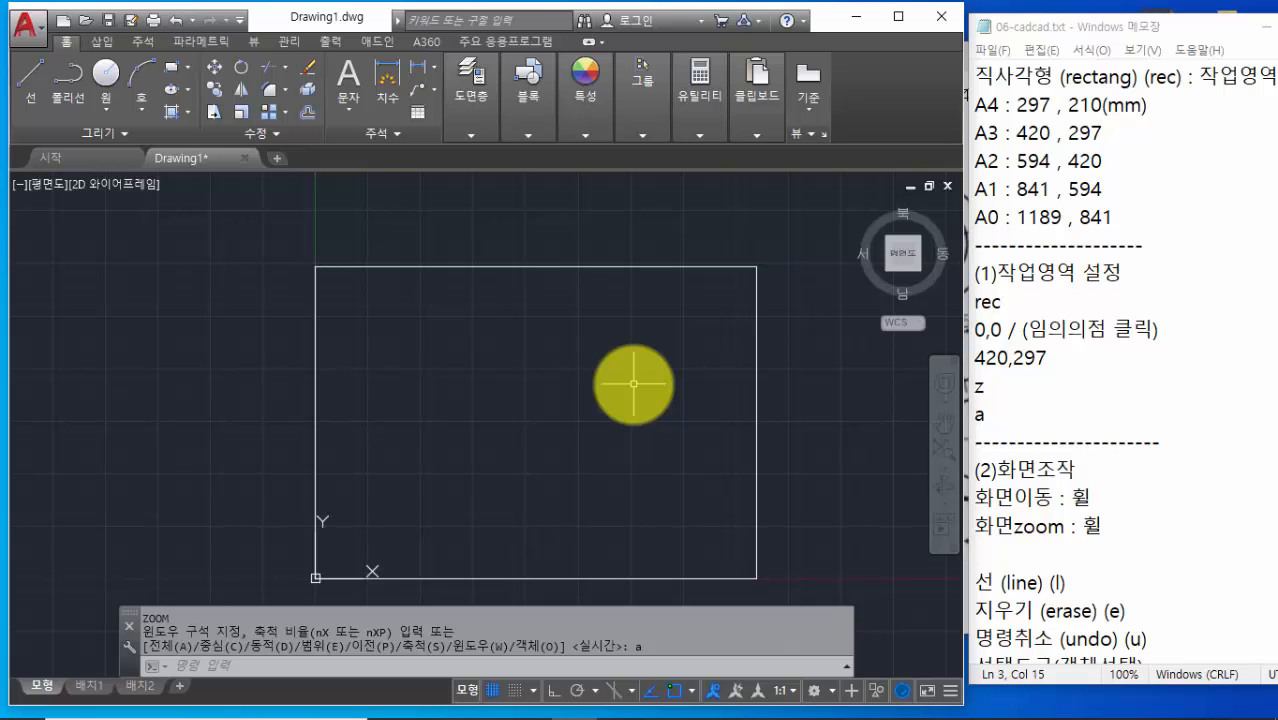
# Look up the Offset shortcut in the notes and offset the A3 rectangle 10 mm inward
pyautogui.click(1087, 442)
pyautogui.scroll(-1, 1090, 444)
pyautogui.scroll(-2, 1090, 444)
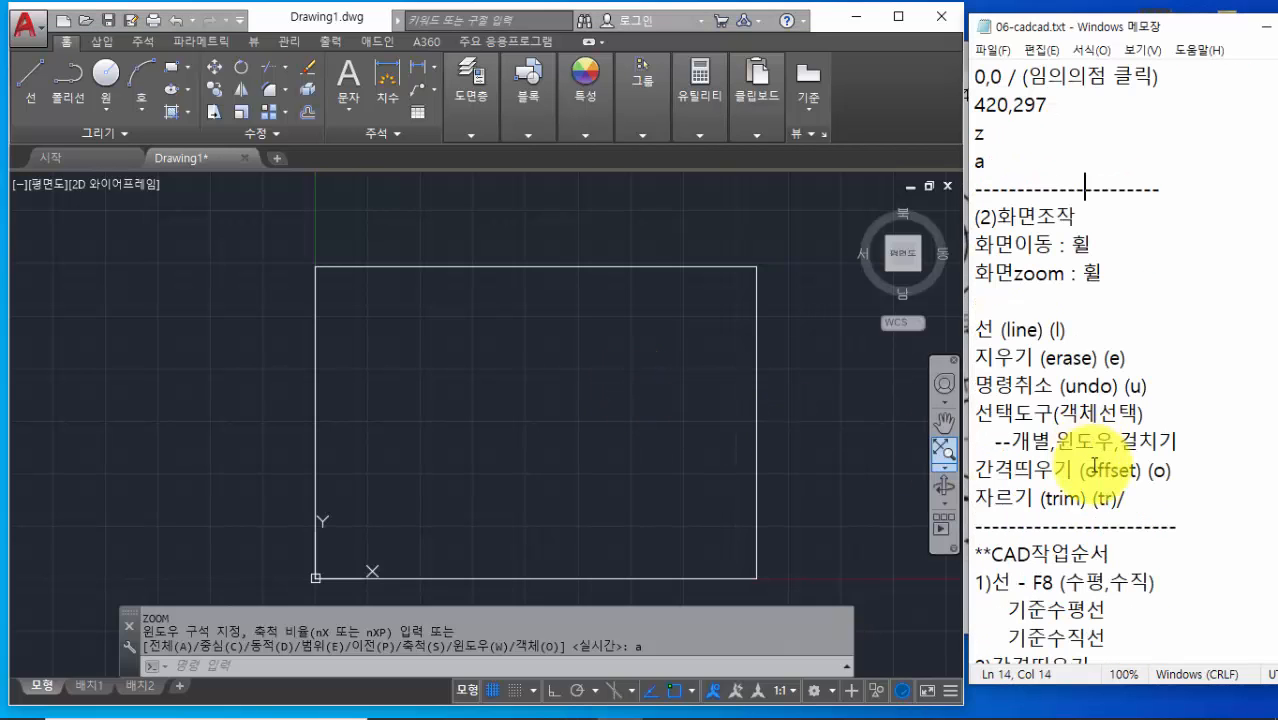
pyautogui.click(1153, 470)
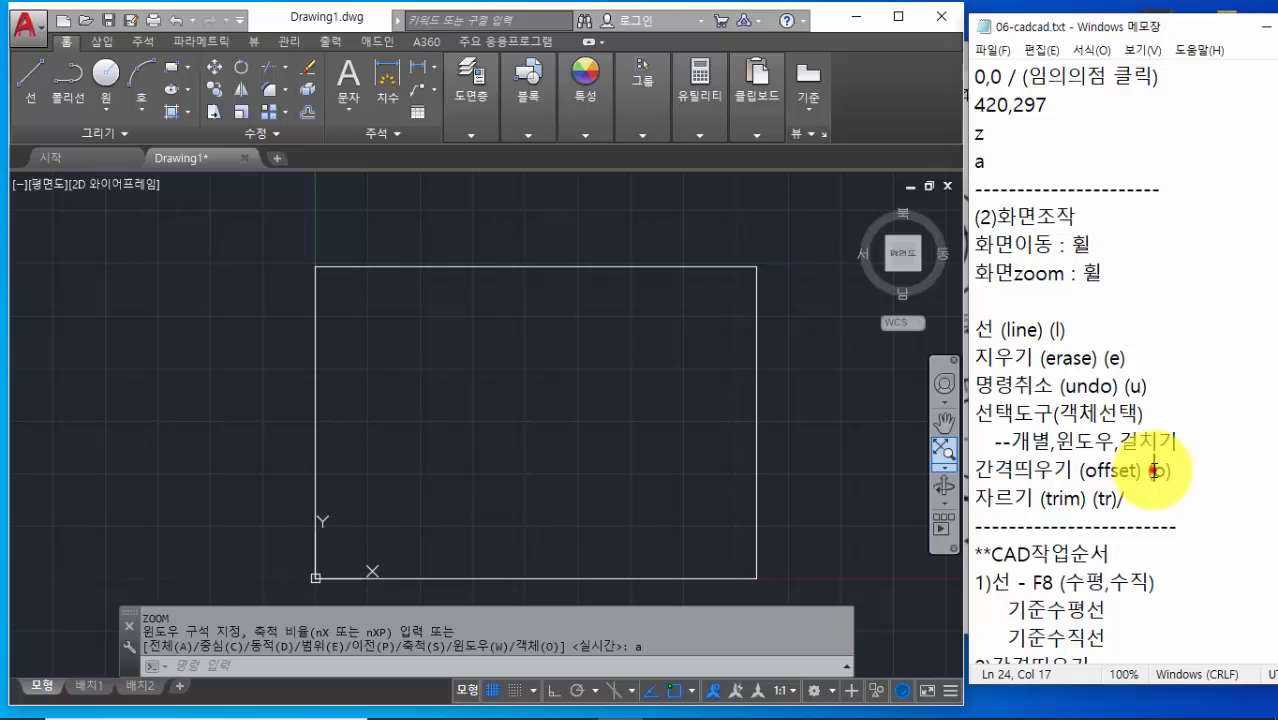
pyautogui.click(574, 670)
pyautogui.write('o')
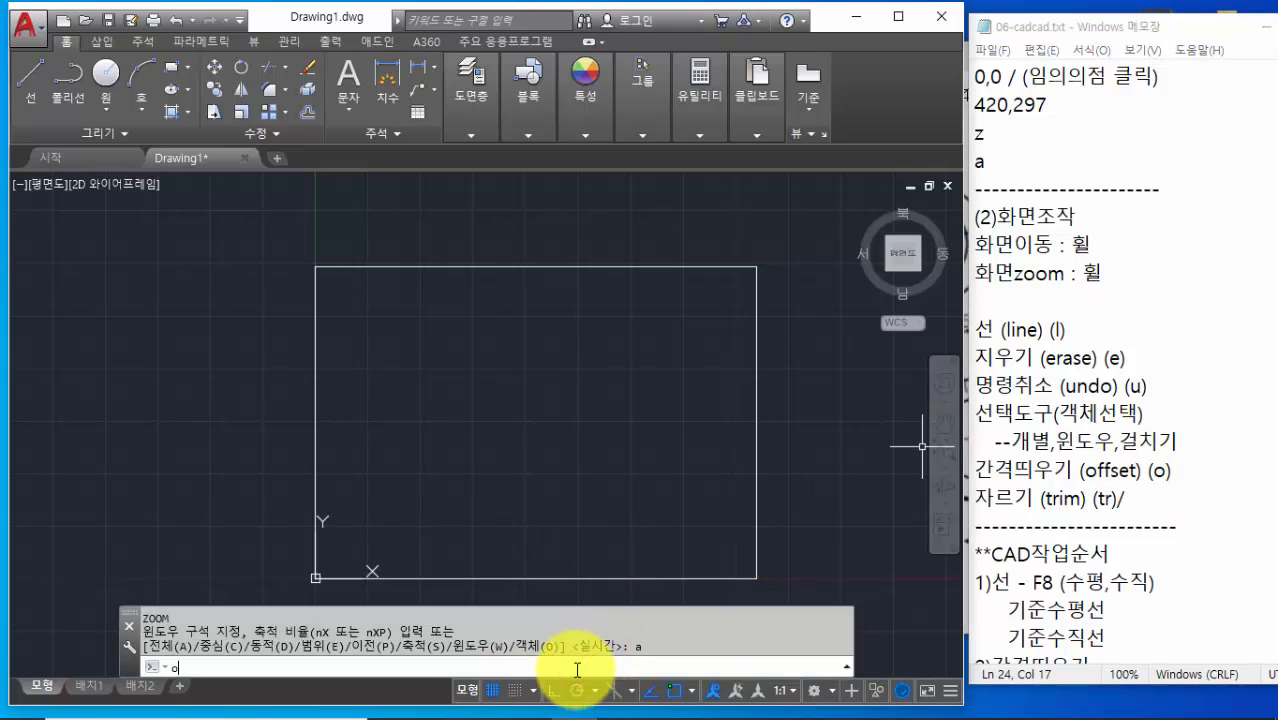
pyautogui.press('Return')
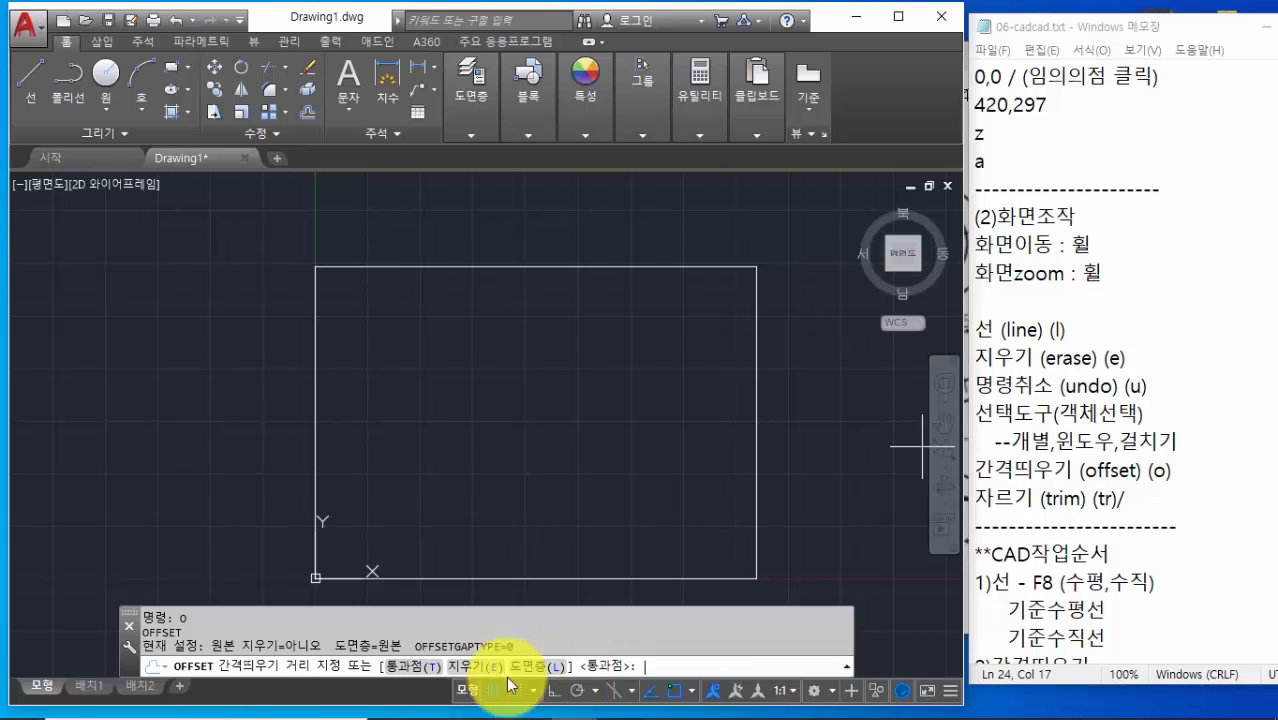
pyautogui.write('10')
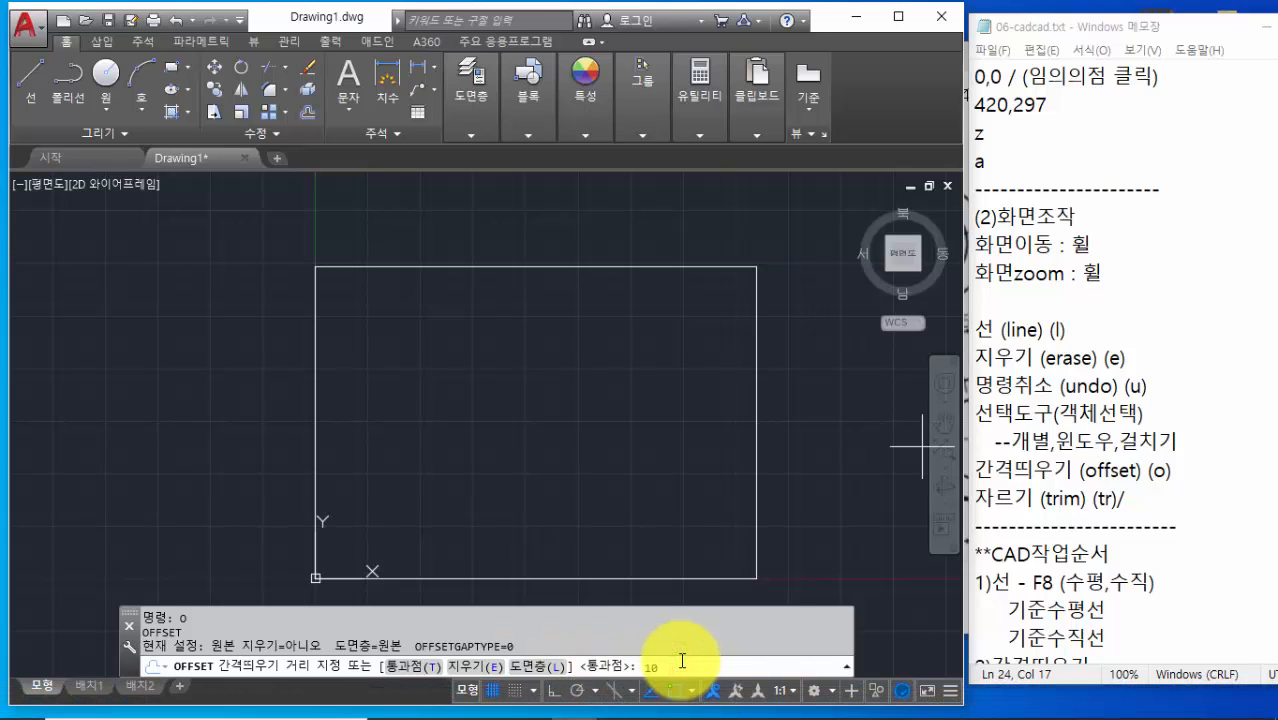
pyautogui.press('Return')
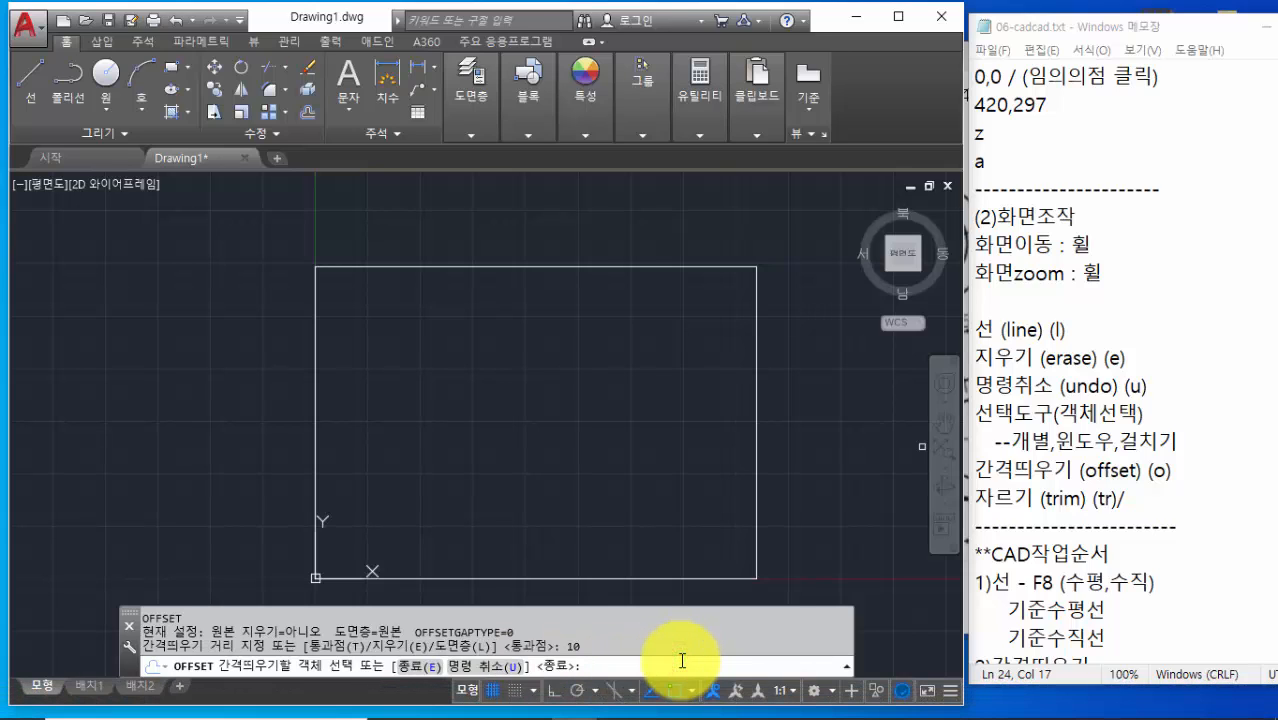
pyautogui.click(657, 268)
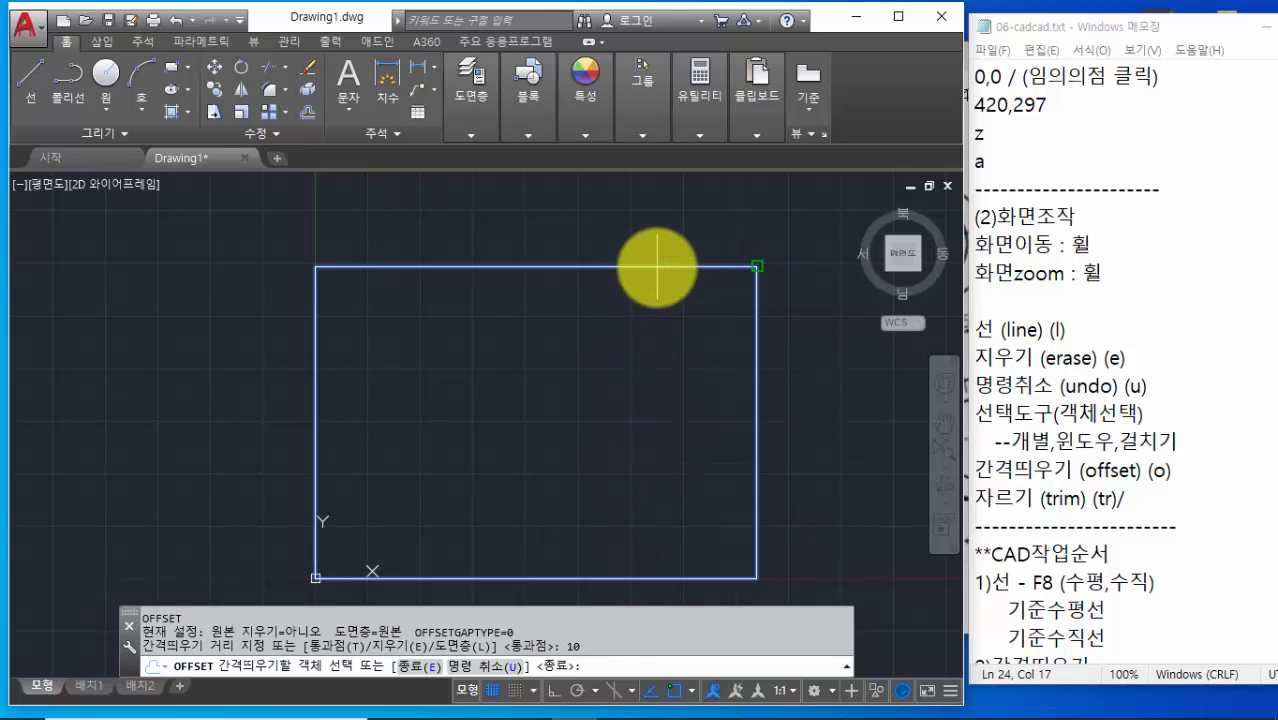
pyautogui.click(651, 347)
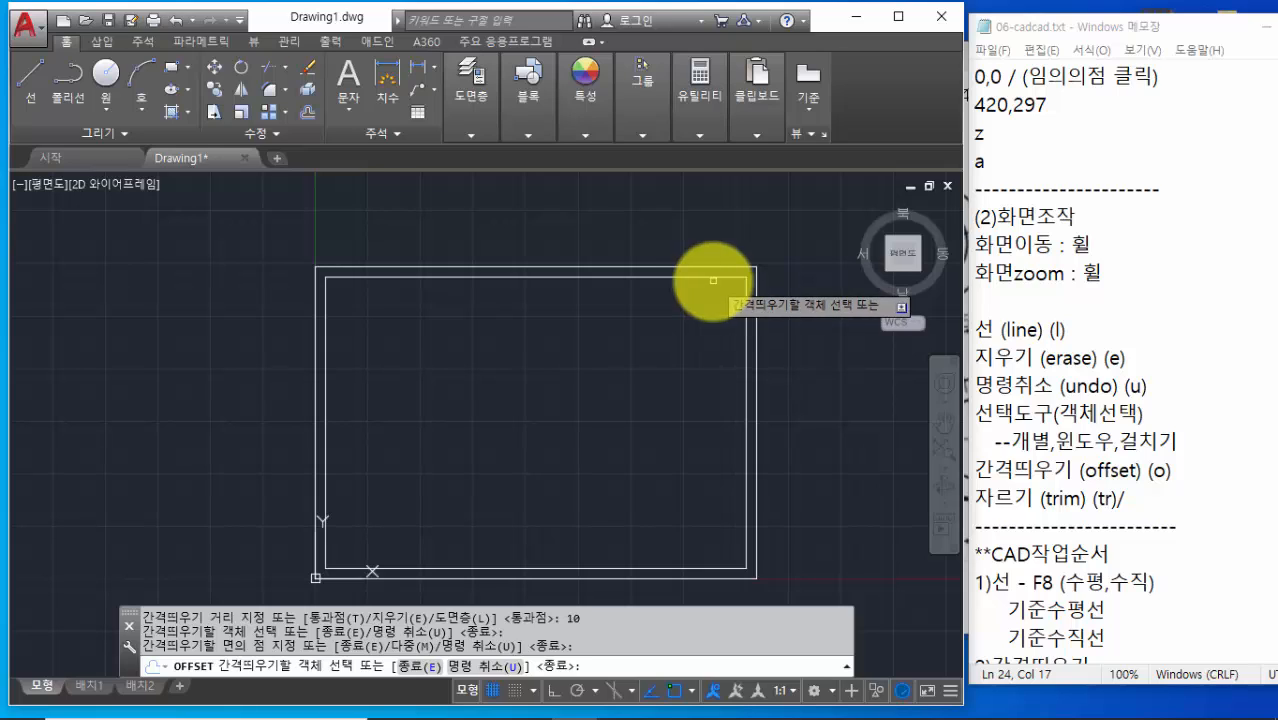
pyautogui.press('Return')
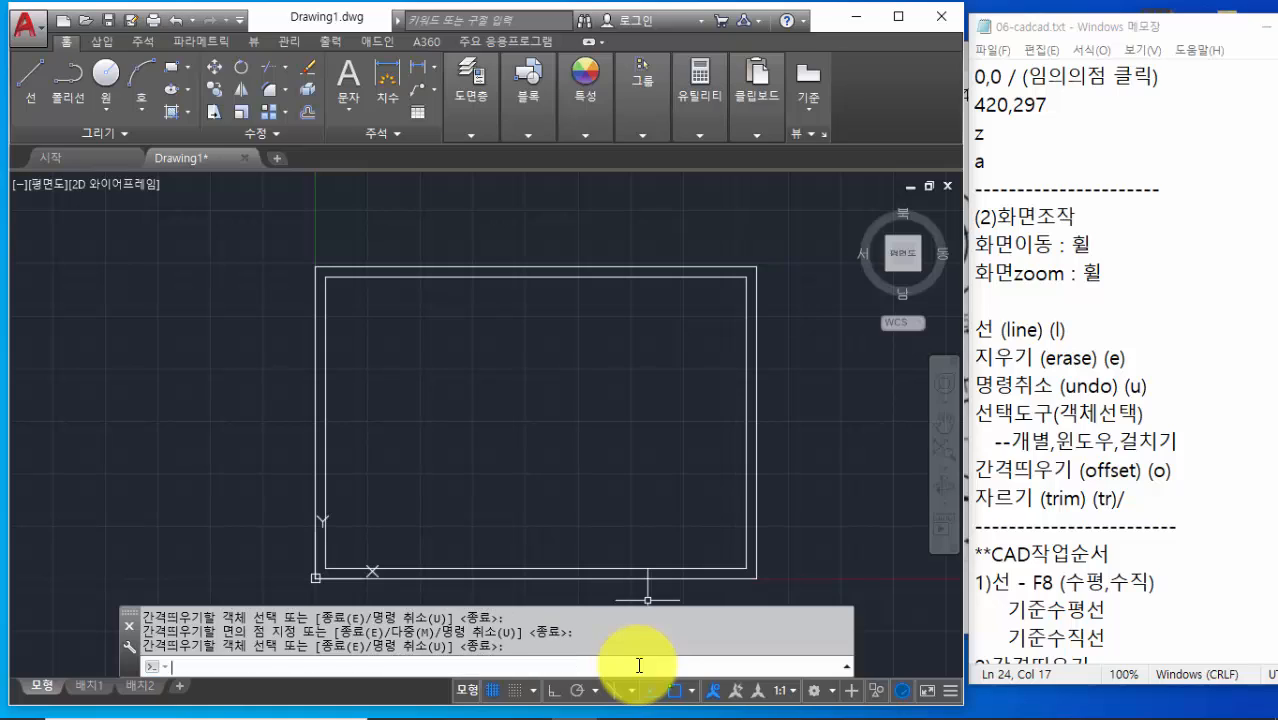
# Offset the inner rectangle another 5 mm inward to add a third border line
pyautogui.press('Return')
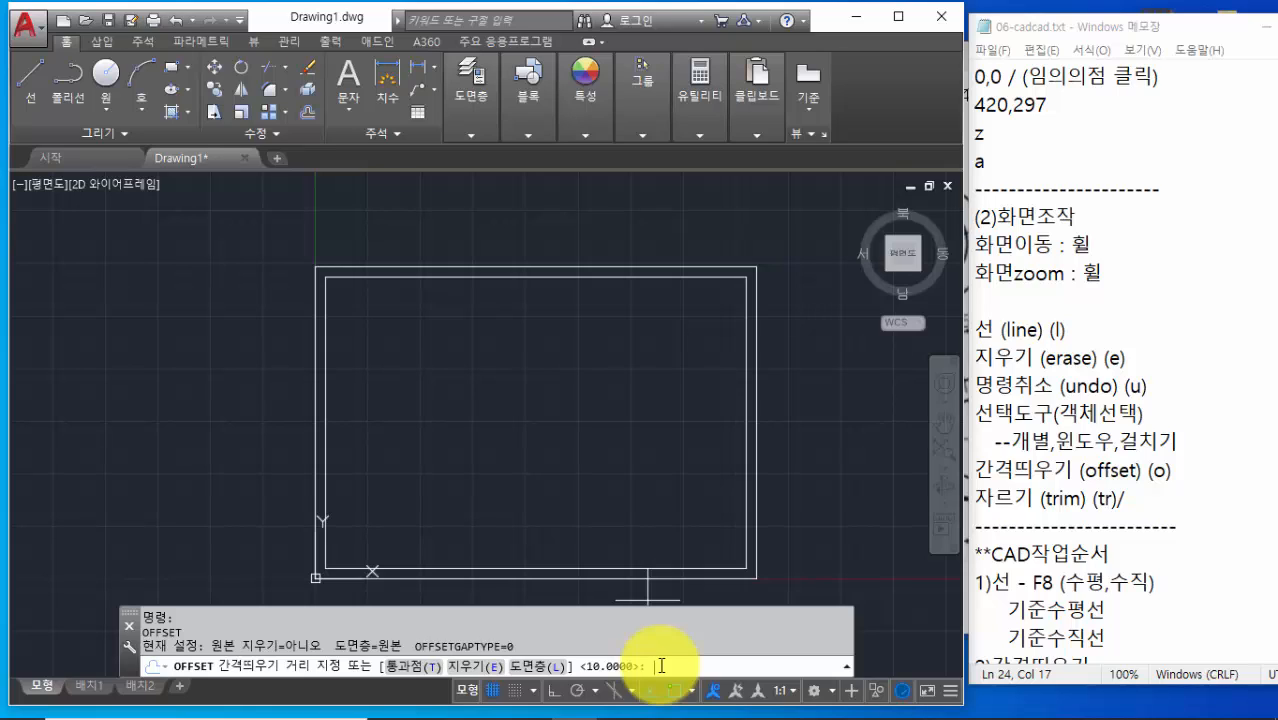
pyautogui.write('5')
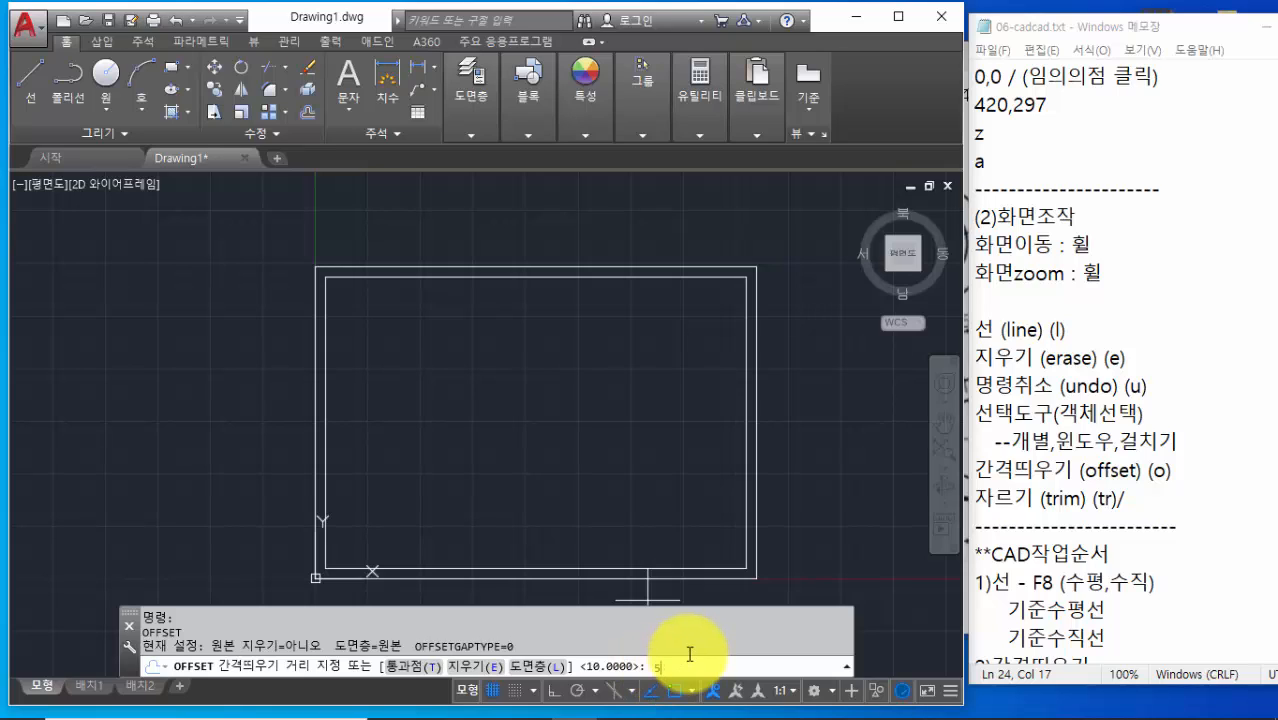
pyautogui.press('Return')
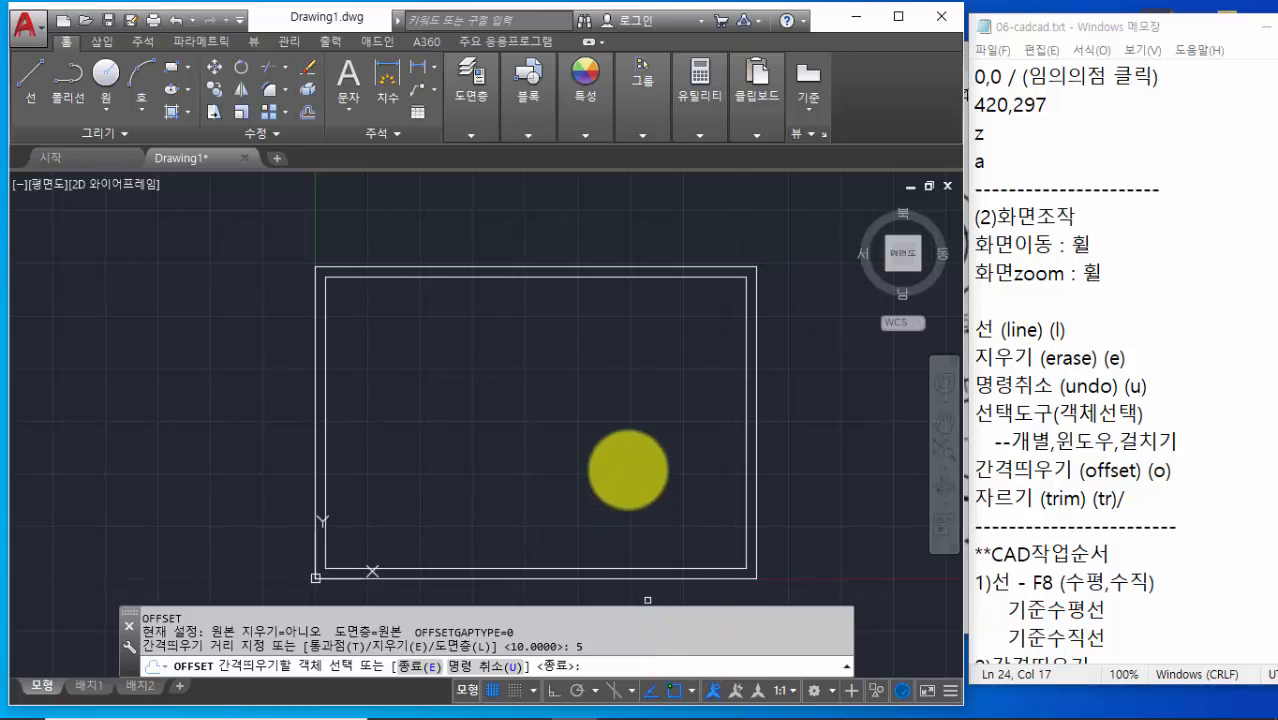
pyautogui.click(615, 278)
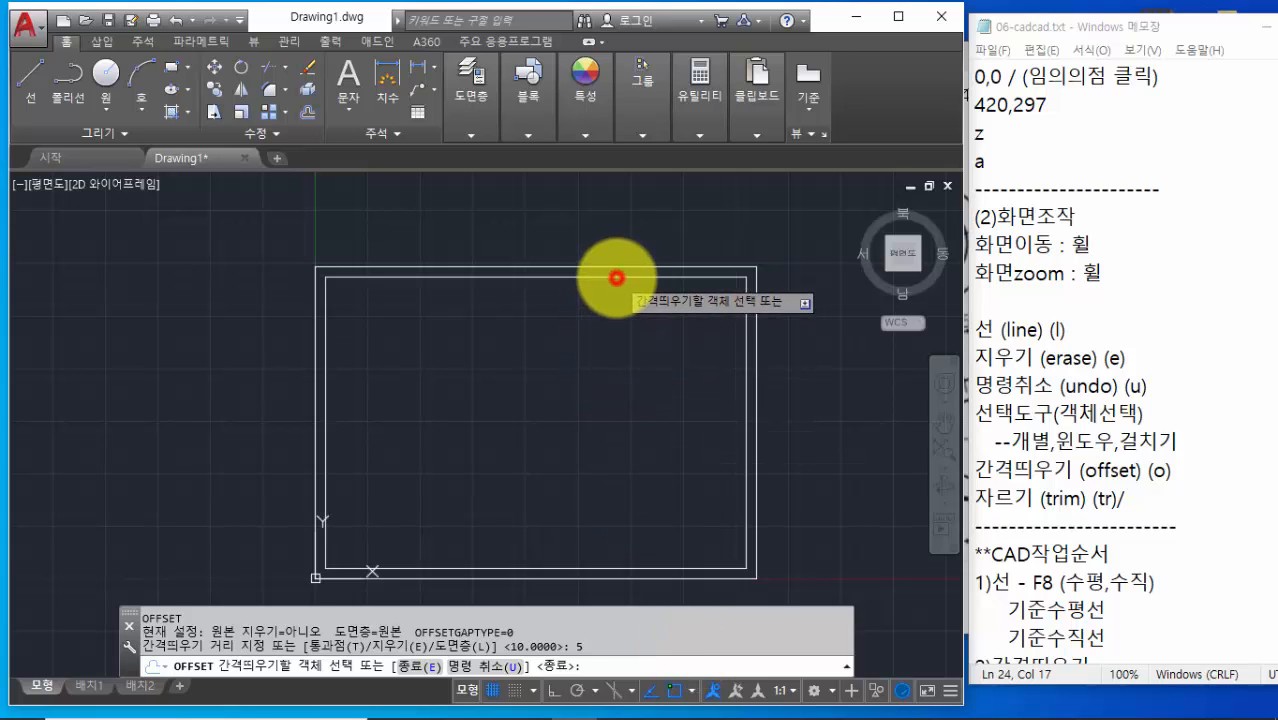
pyautogui.click(610, 349)
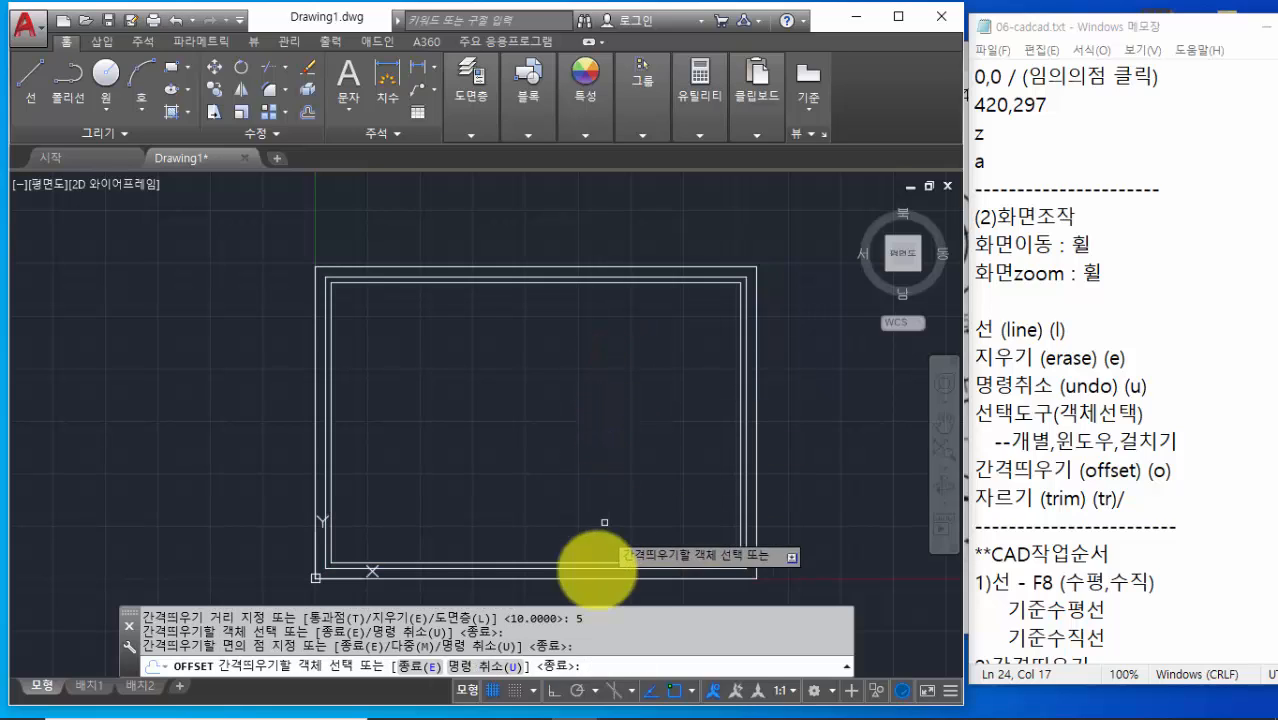
pyautogui.press('Return')
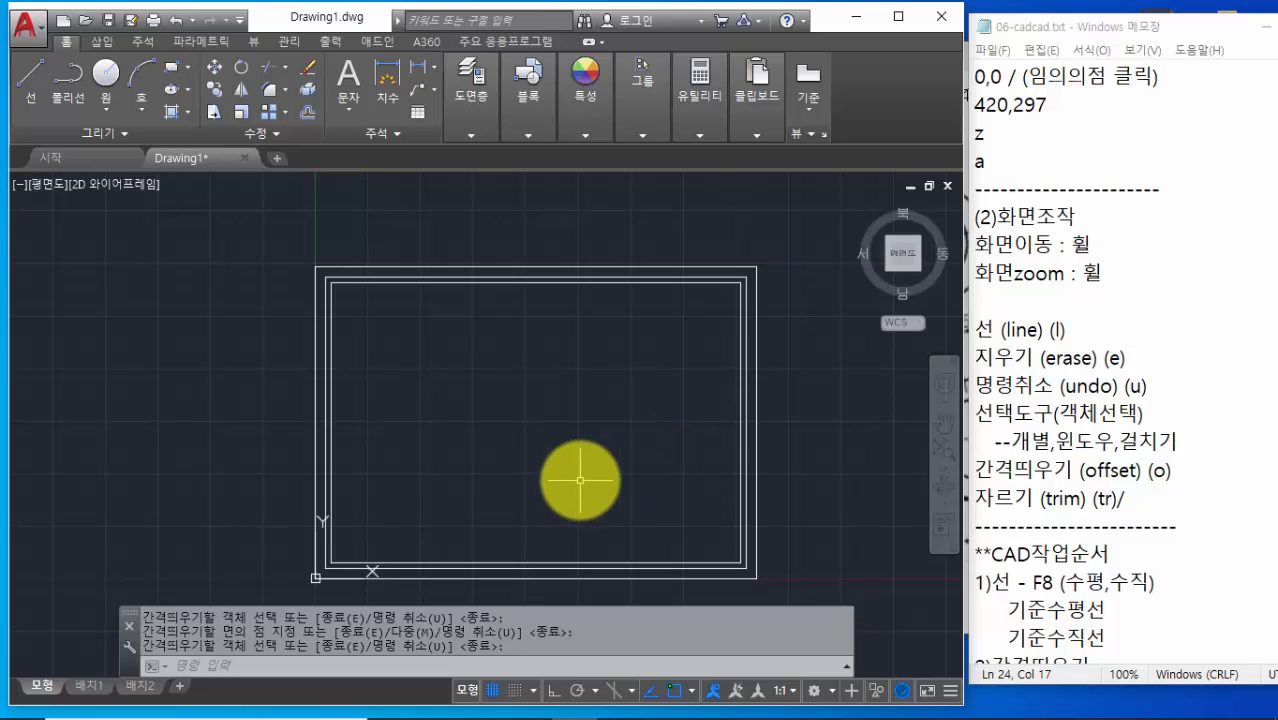
pyautogui.moveTo(573, 469); pyautogui.dragTo(562, 455, button='middle')
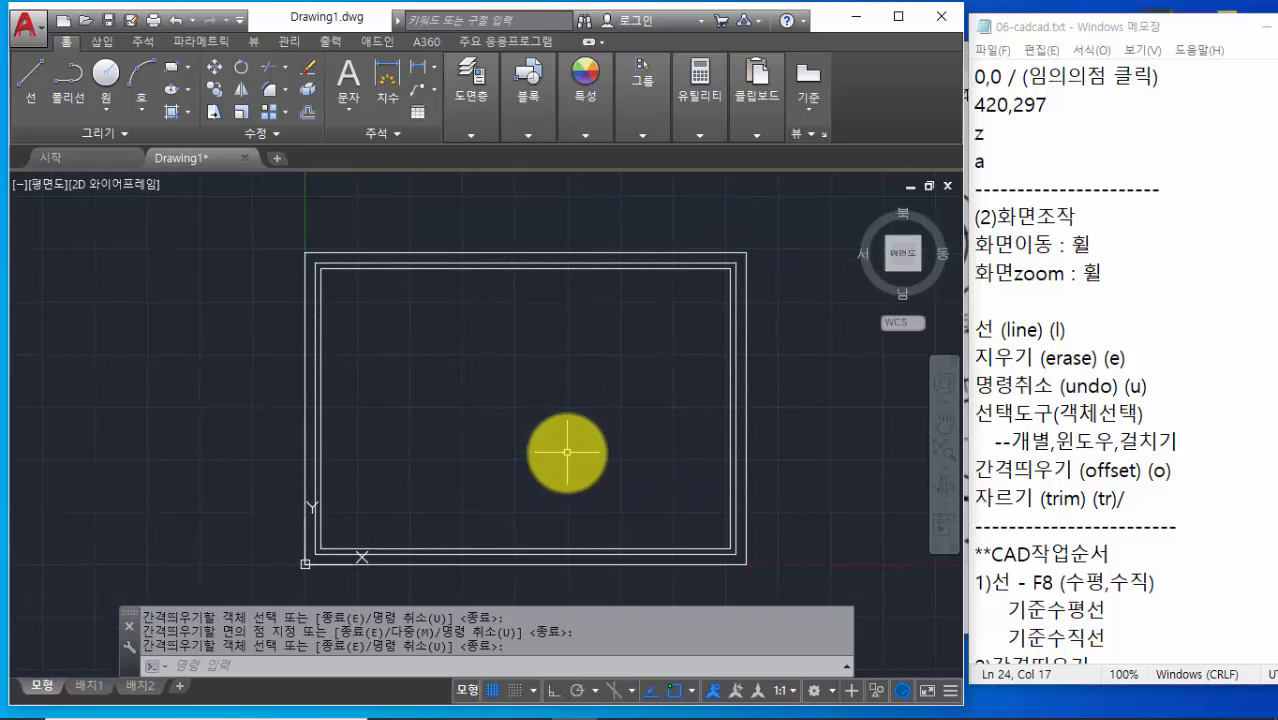
pyautogui.click(552, 665)
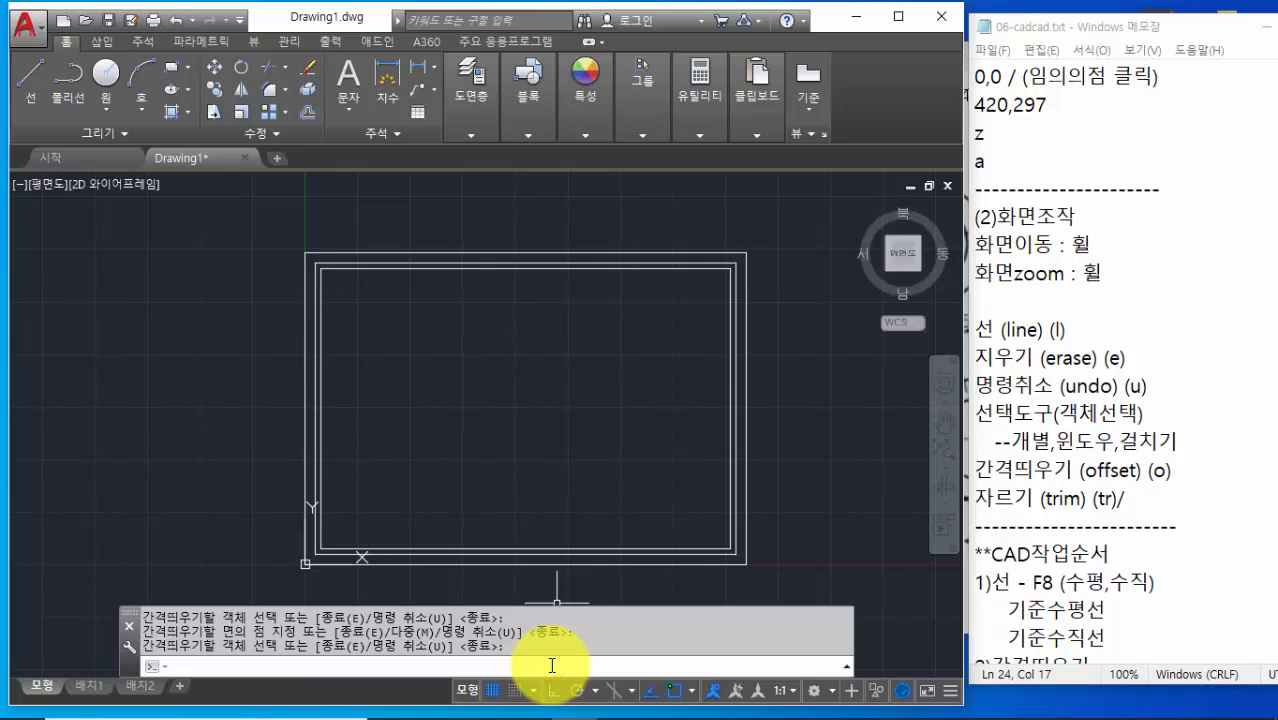
pyautogui.write('l')
pyautogui.press('Return')
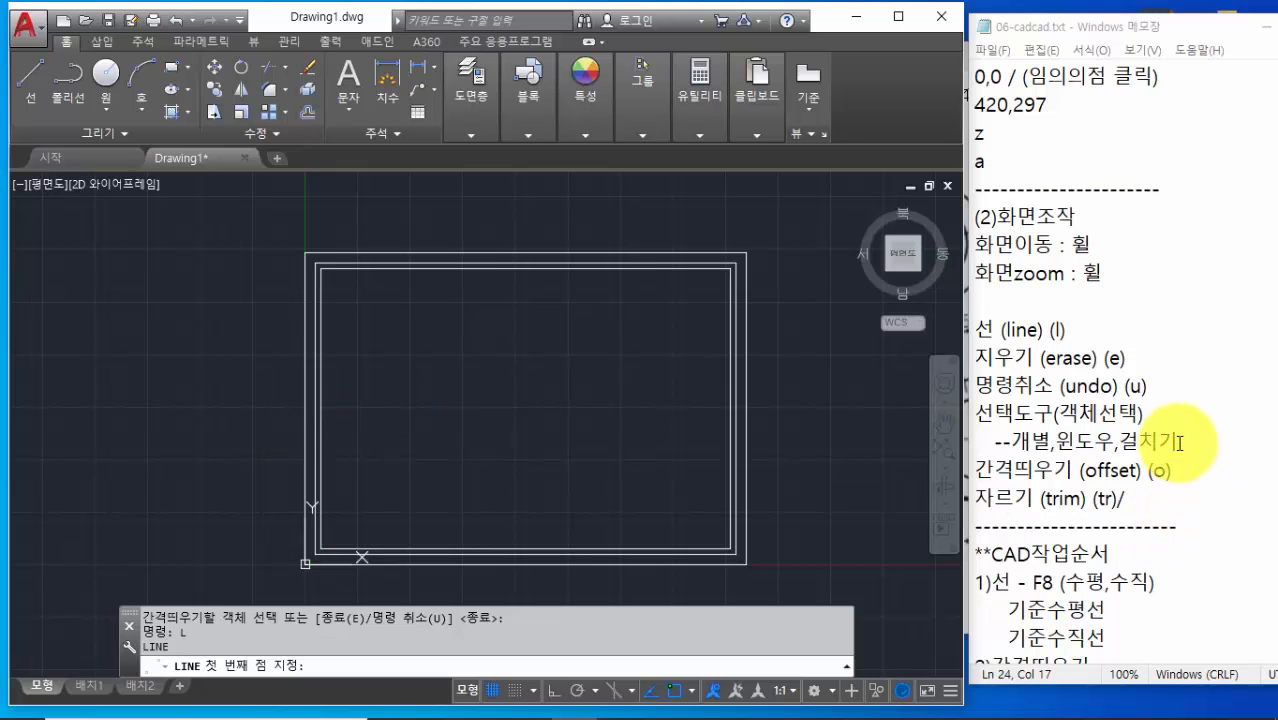
# Switch to the Notepad notes and add the line "객체스냅 (osnap)" below the last divider
pyautogui.click(1150, 412)
pyautogui.scroll(-4, 1172, 432)
pyautogui.scroll(-1, 1173, 432)
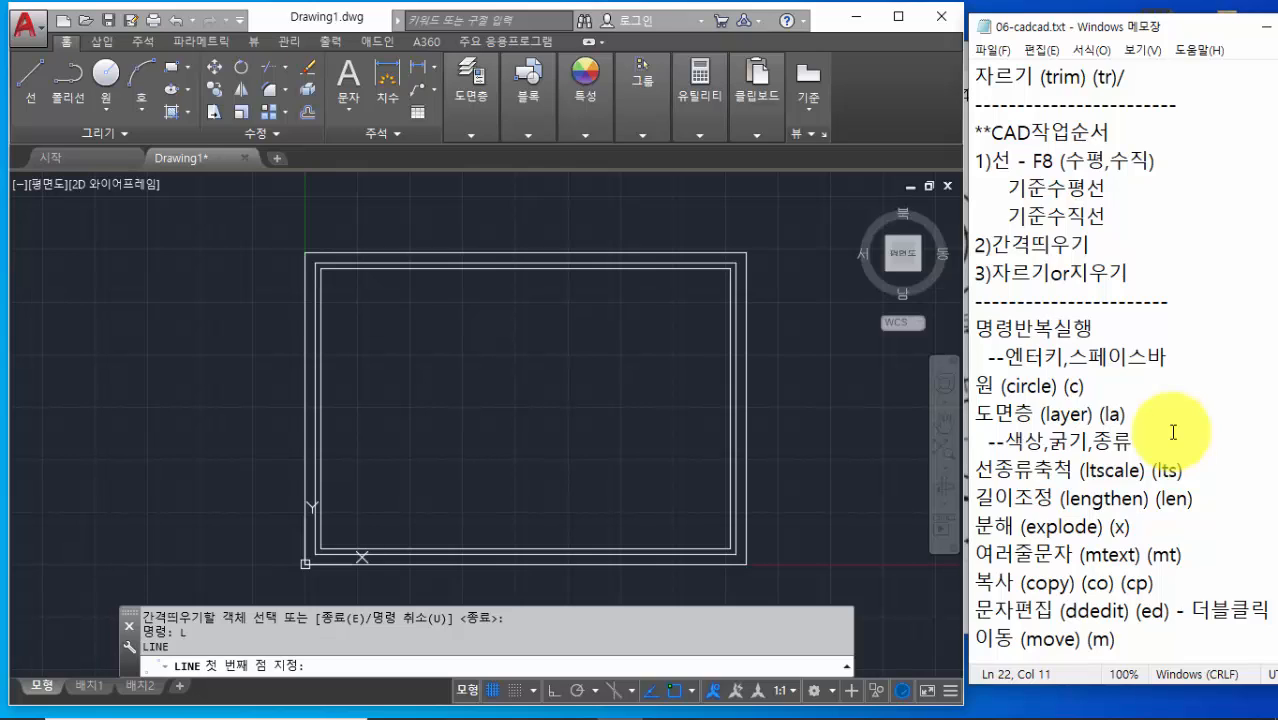
pyautogui.scroll(-1, 1173, 432)
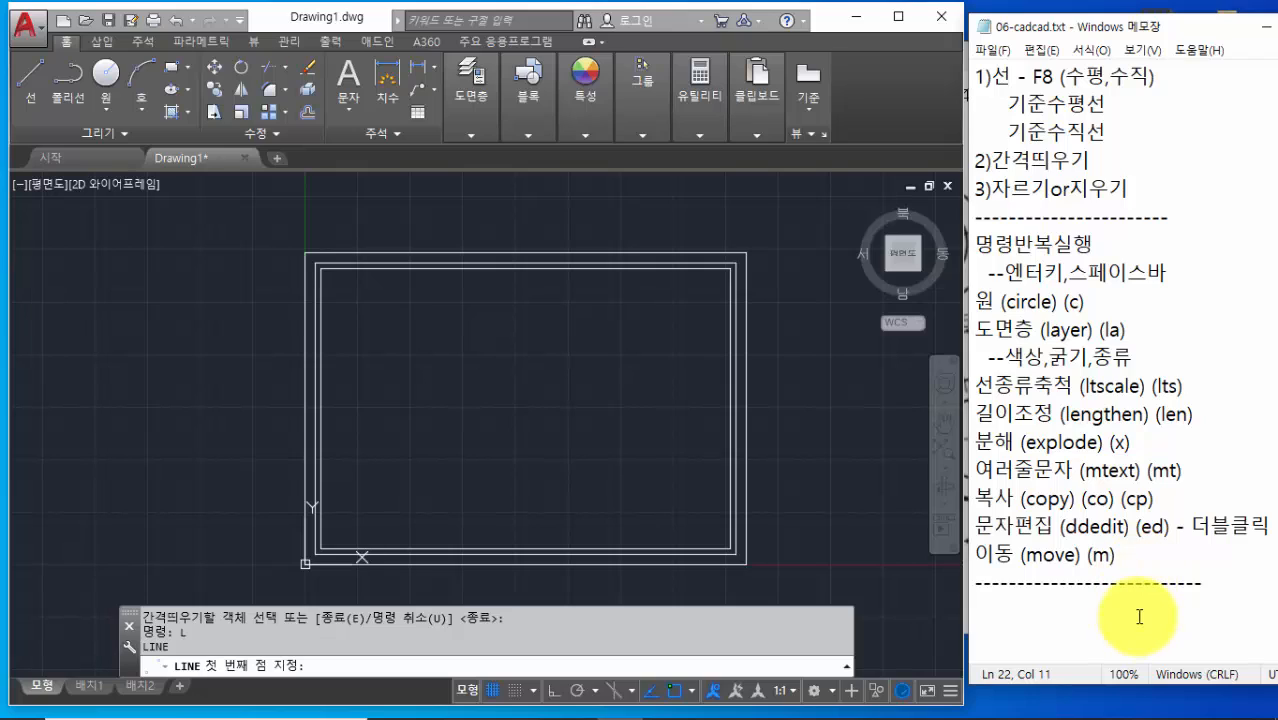
pyautogui.write('ror')
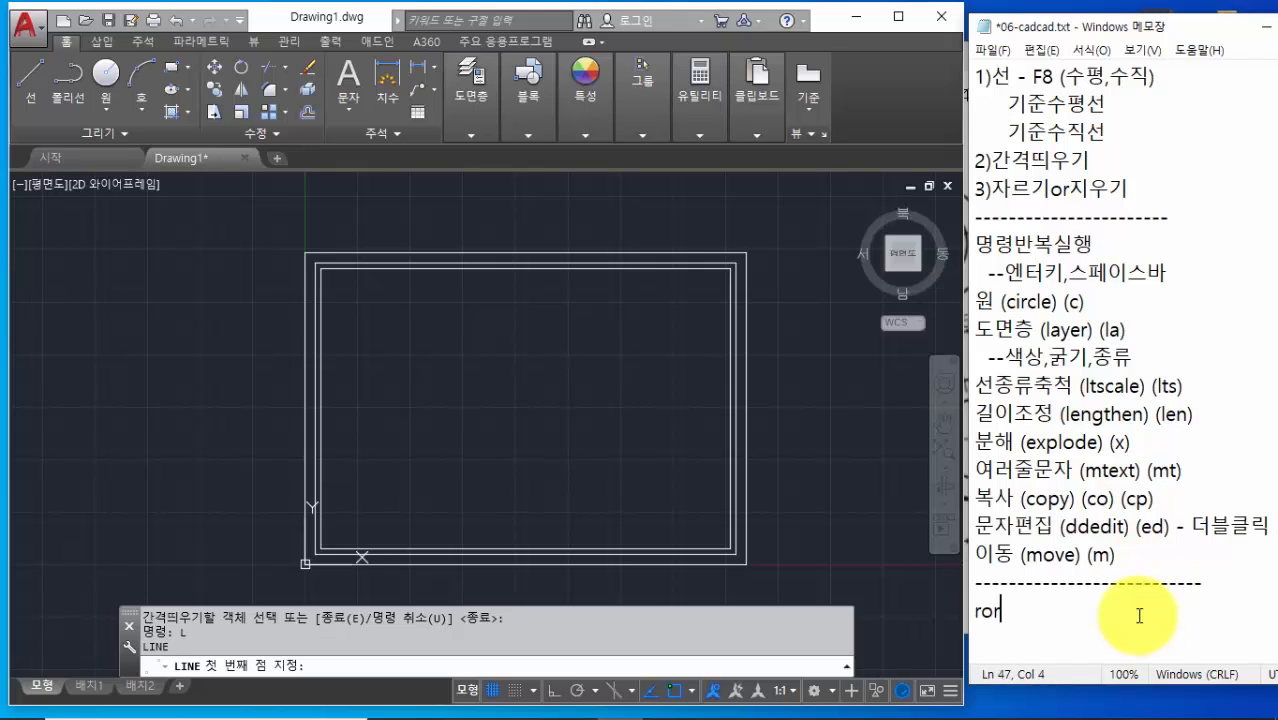
pyautogui.write('객체스내')
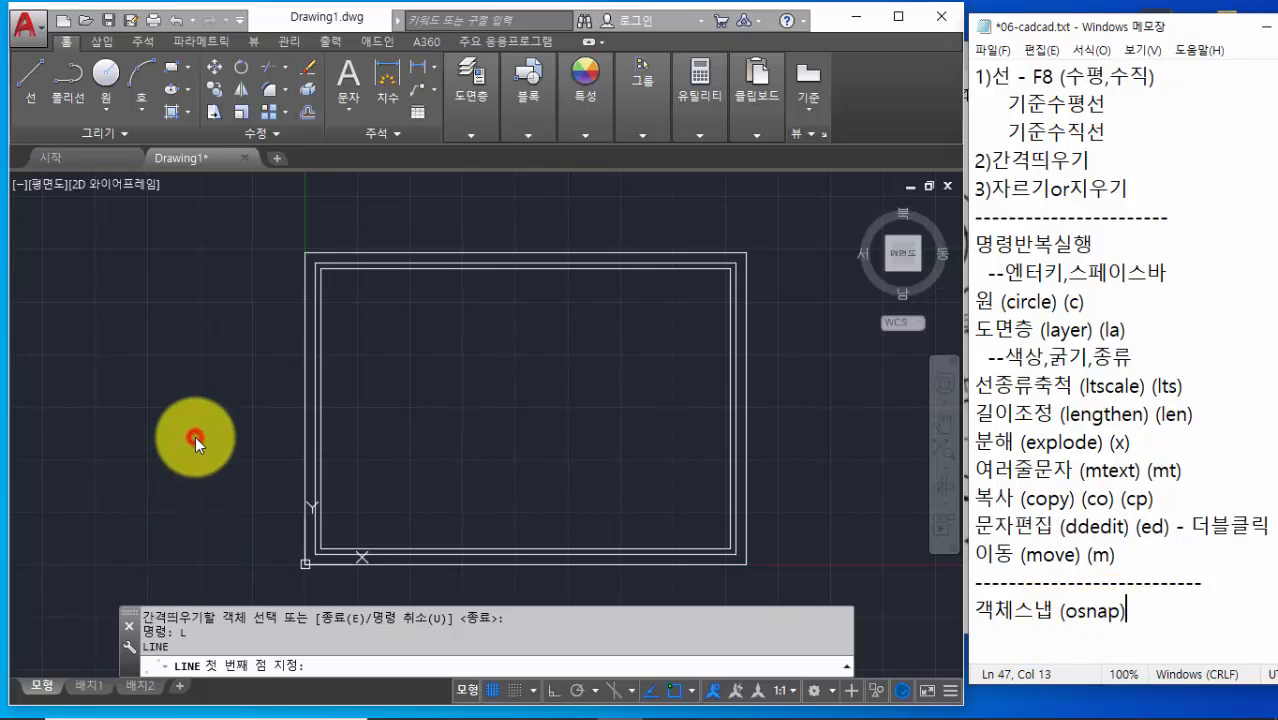
# Return to AutoCAD and cancel the pending Line command
pyautogui.click(195, 441)
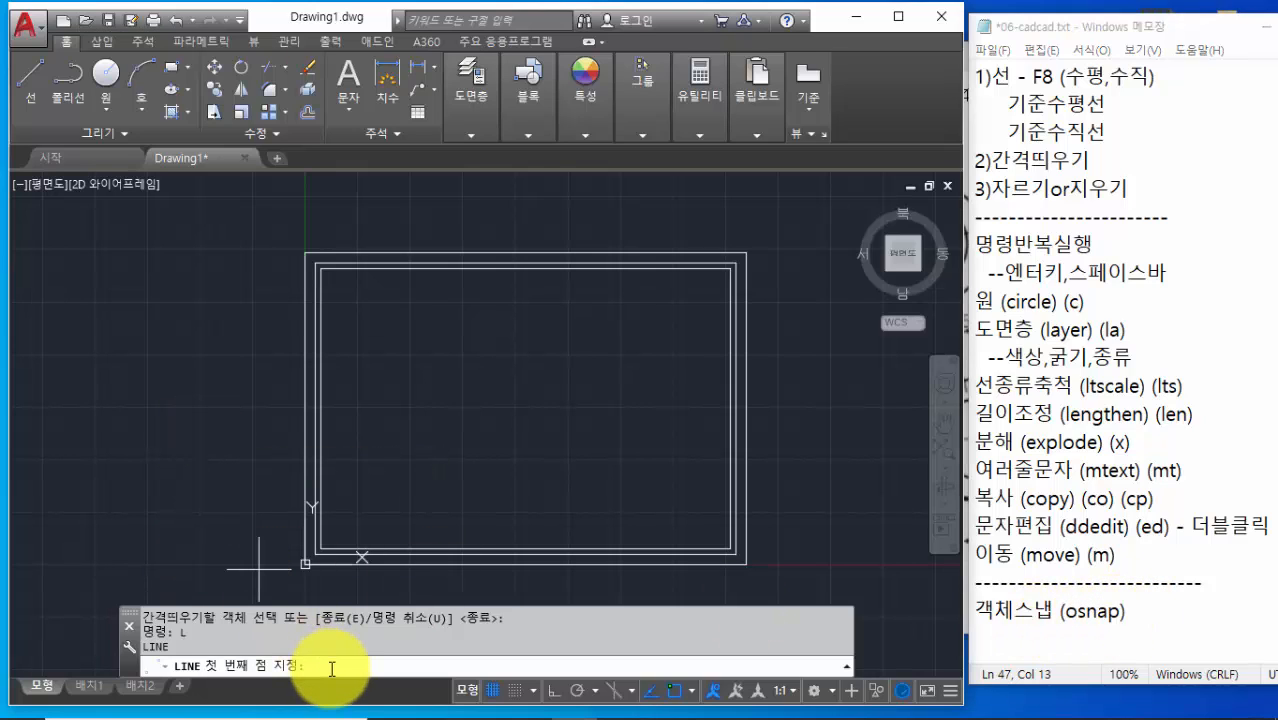
pyautogui.press('Escape')
pyautogui.press('Escape')
pyautogui.press('Escape')
pyautogui.press('Escape')
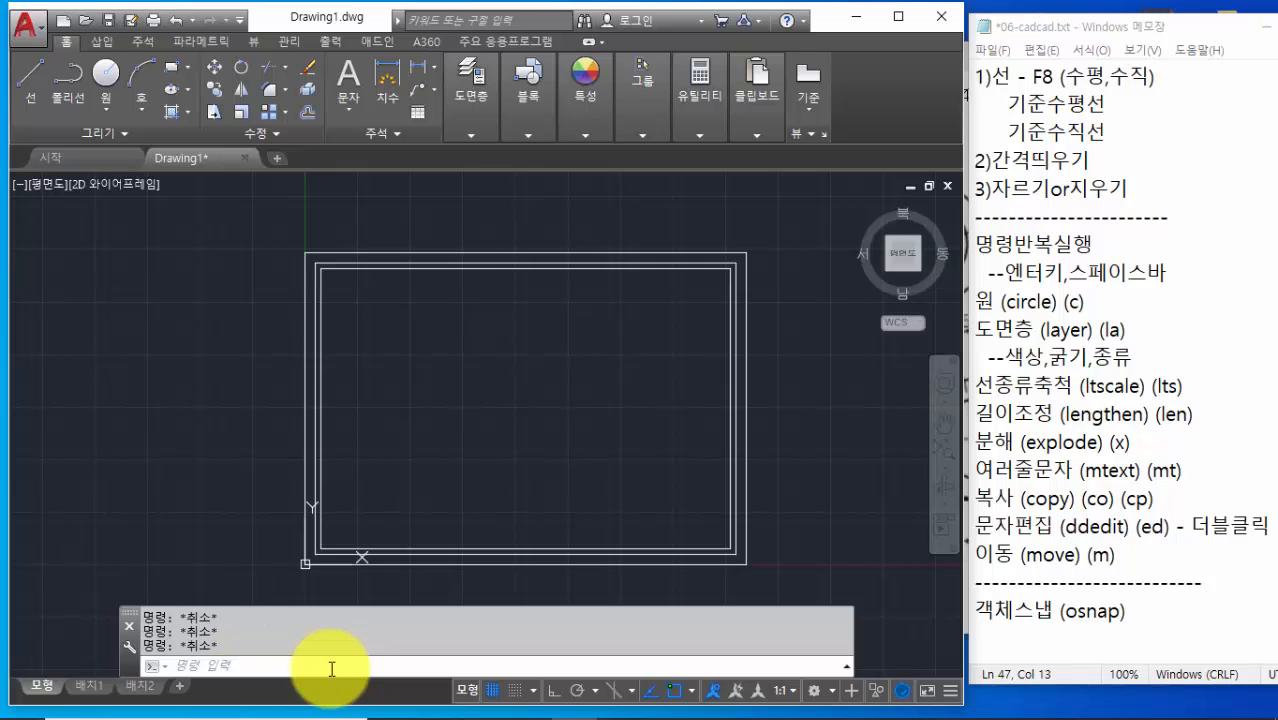
# Draw a horizontal line from the midpoint of the outer rectangle's left edge to its right edge's midpoint, using Ortho and one-time midpoint snaps
pyautogui.click(331, 668)
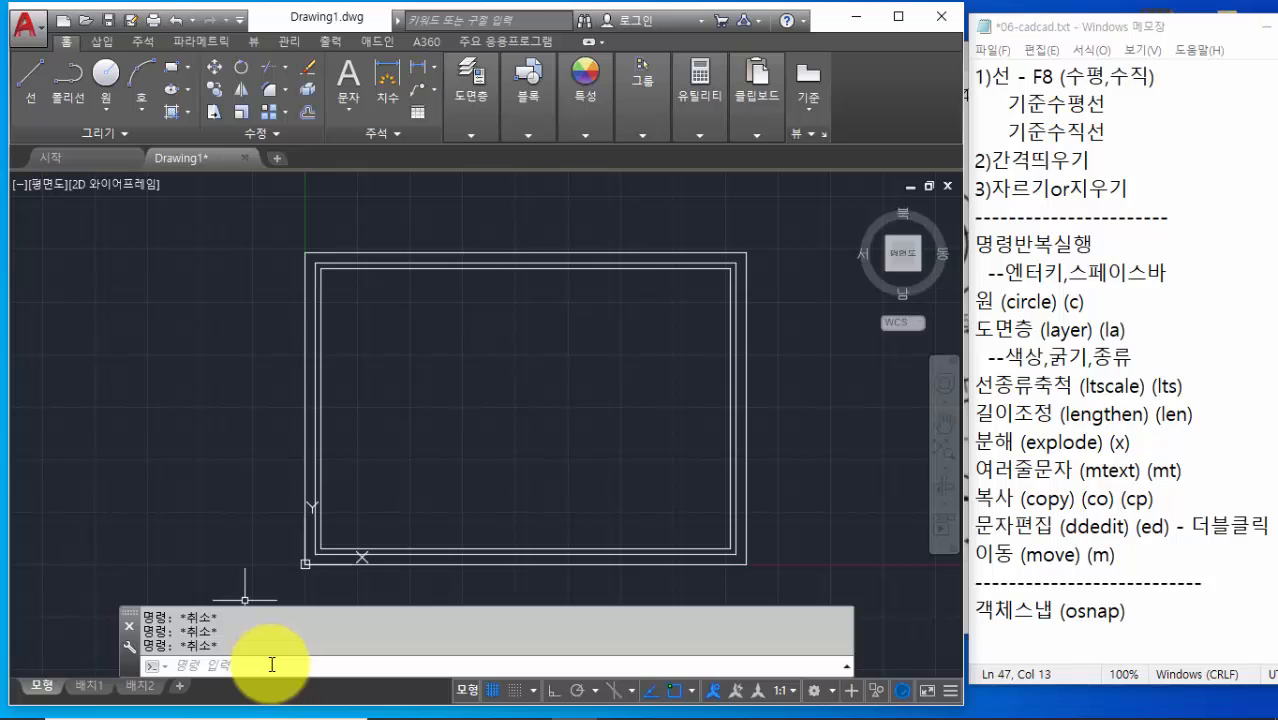
pyautogui.write('l')
pyautogui.press('Return')
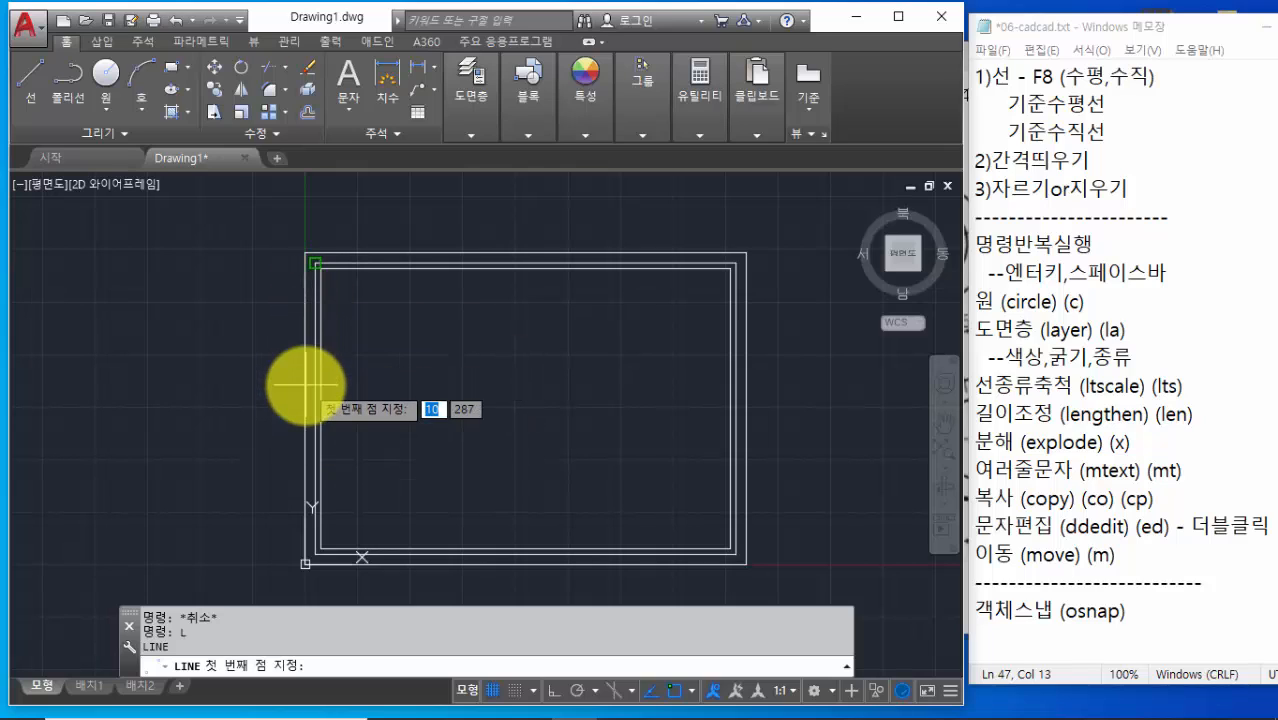
pyautogui.press('F8')
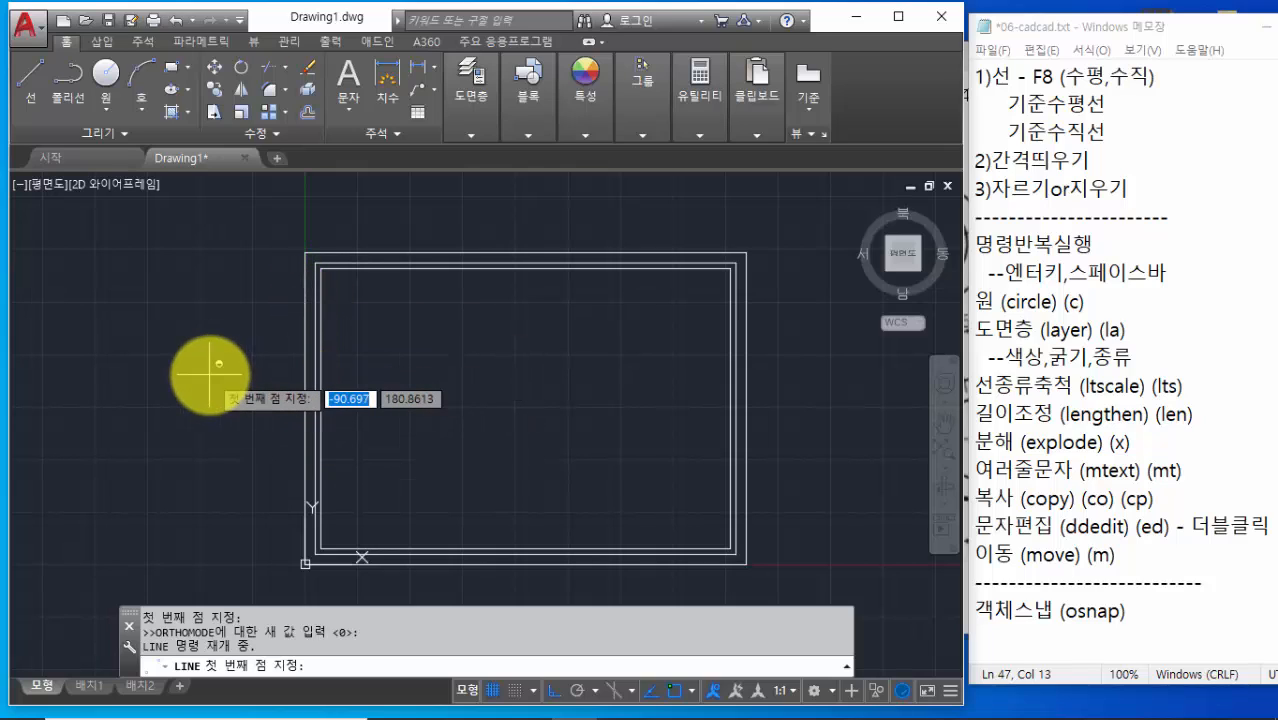
pyautogui.click(188, 427)
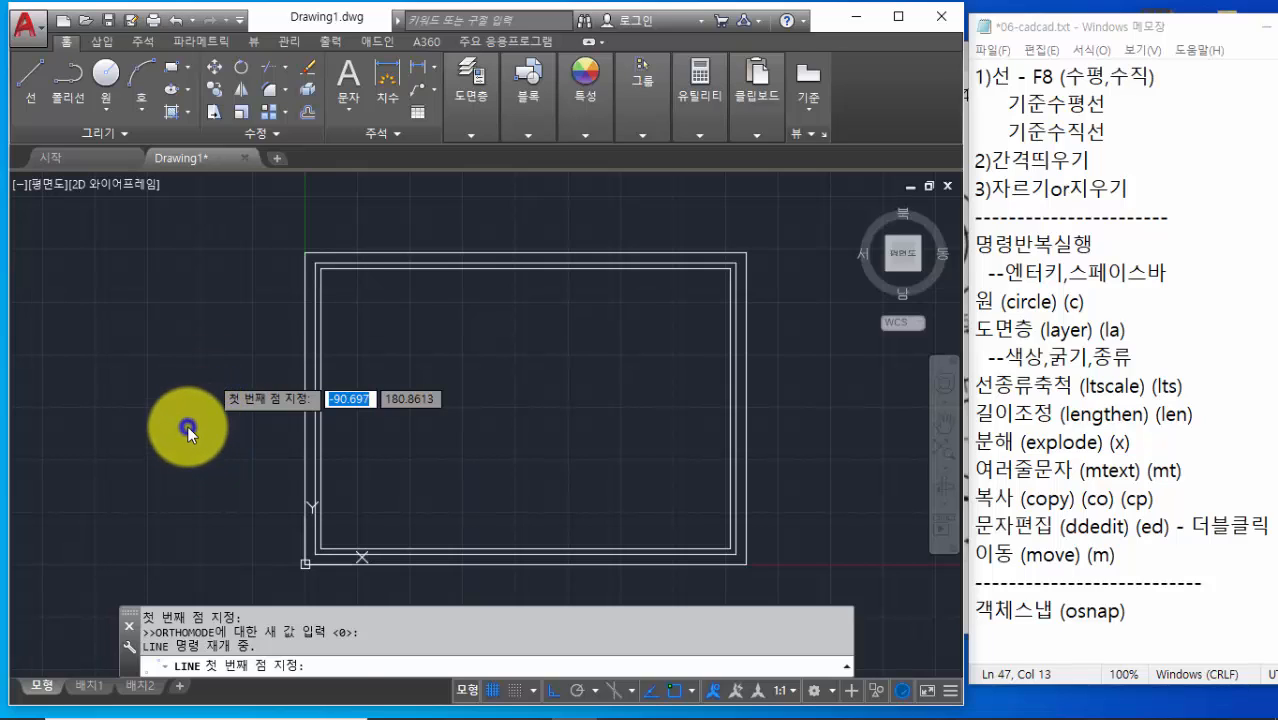
pyautogui.keyDown('shift'); pyautogui.rightClick(187, 425); pyautogui.keyUp('shift')
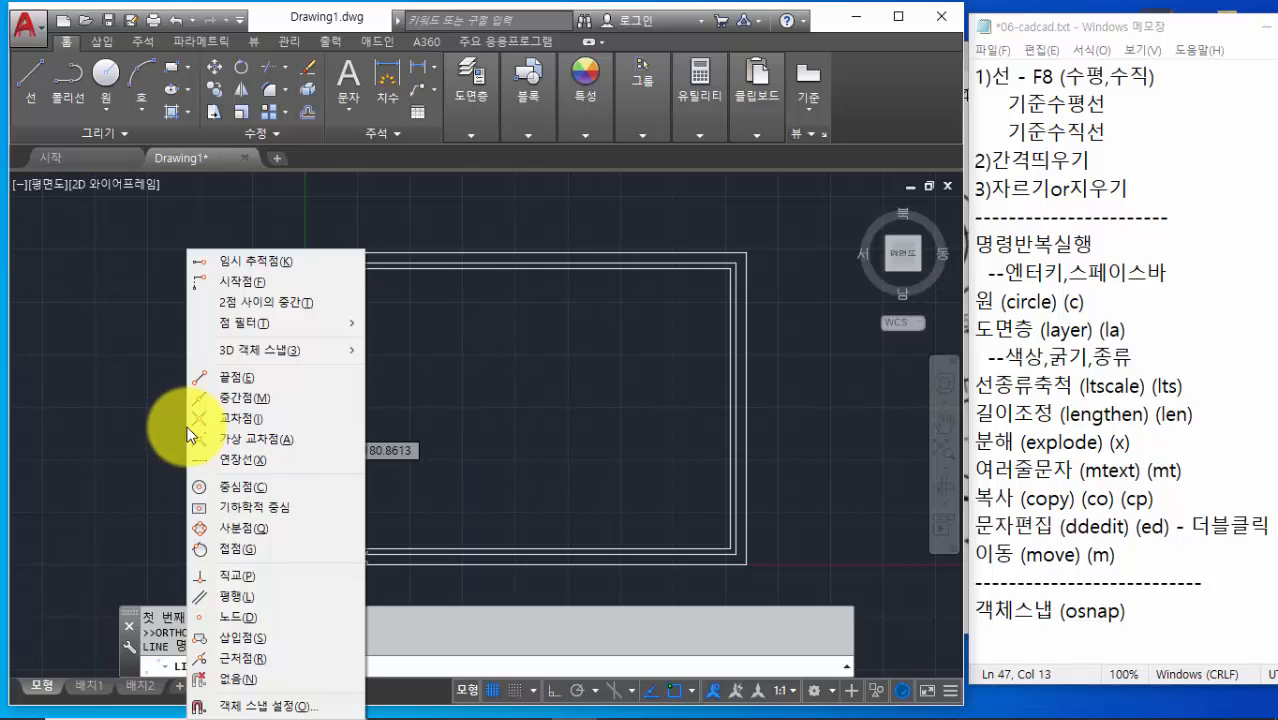
pyautogui.click(281, 398)
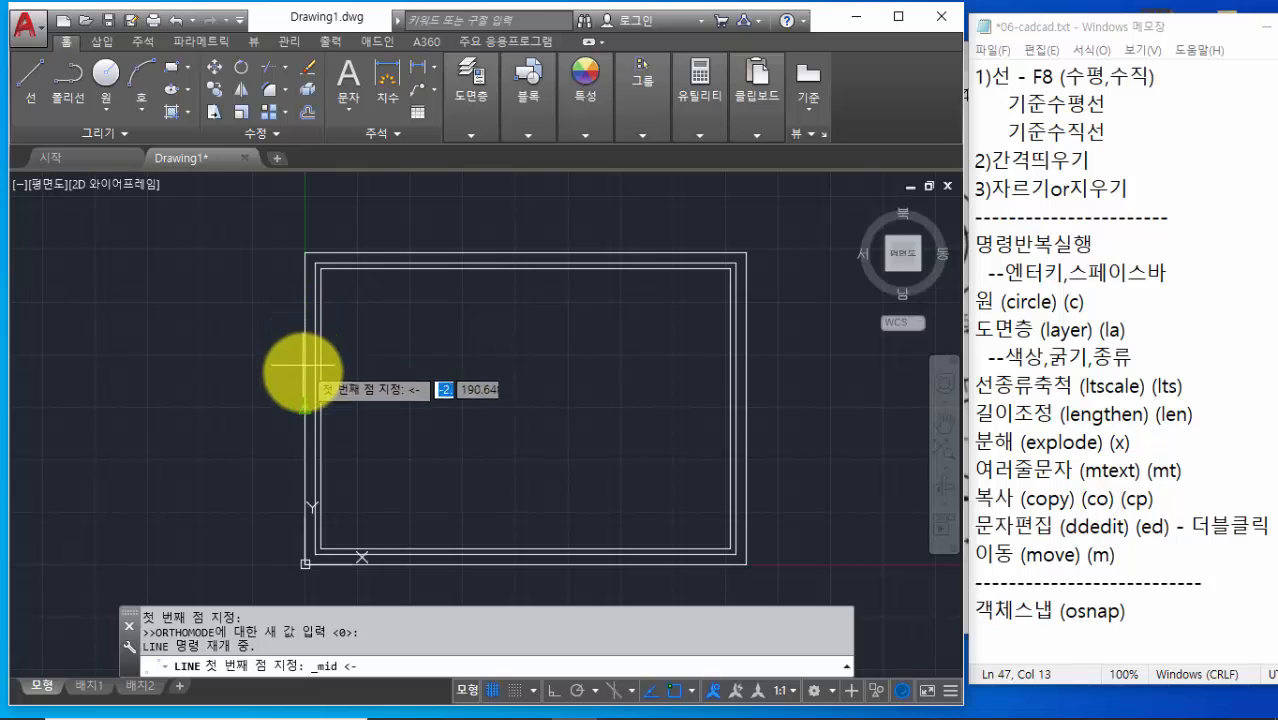
pyautogui.click(305, 409)
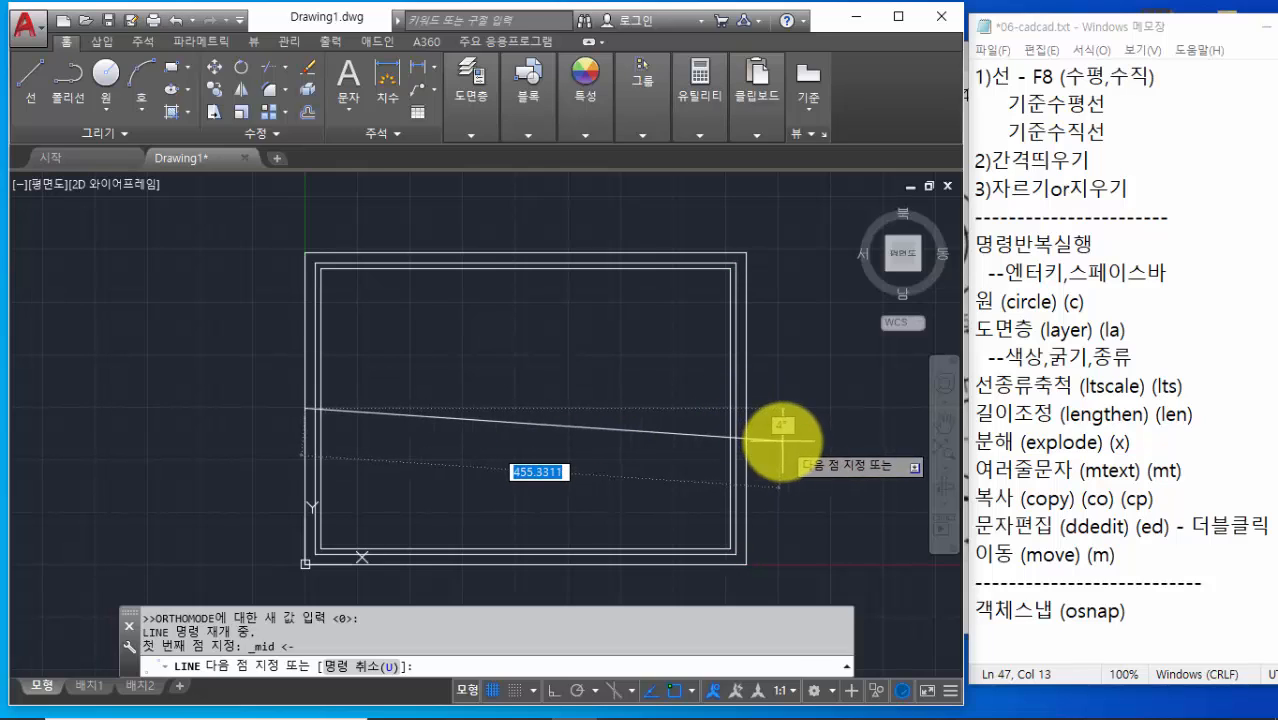
pyautogui.keyDown('shift'); pyautogui.rightClick(781, 437); pyautogui.keyUp('shift')
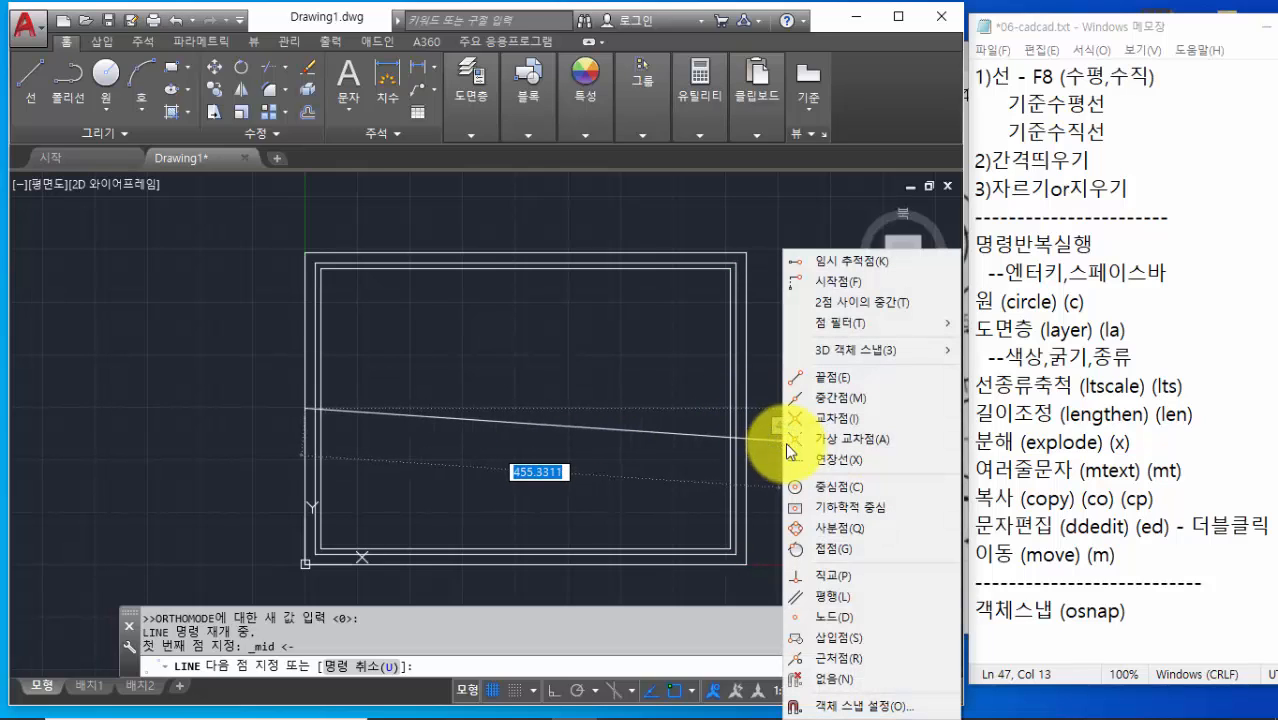
pyautogui.click(843, 397)
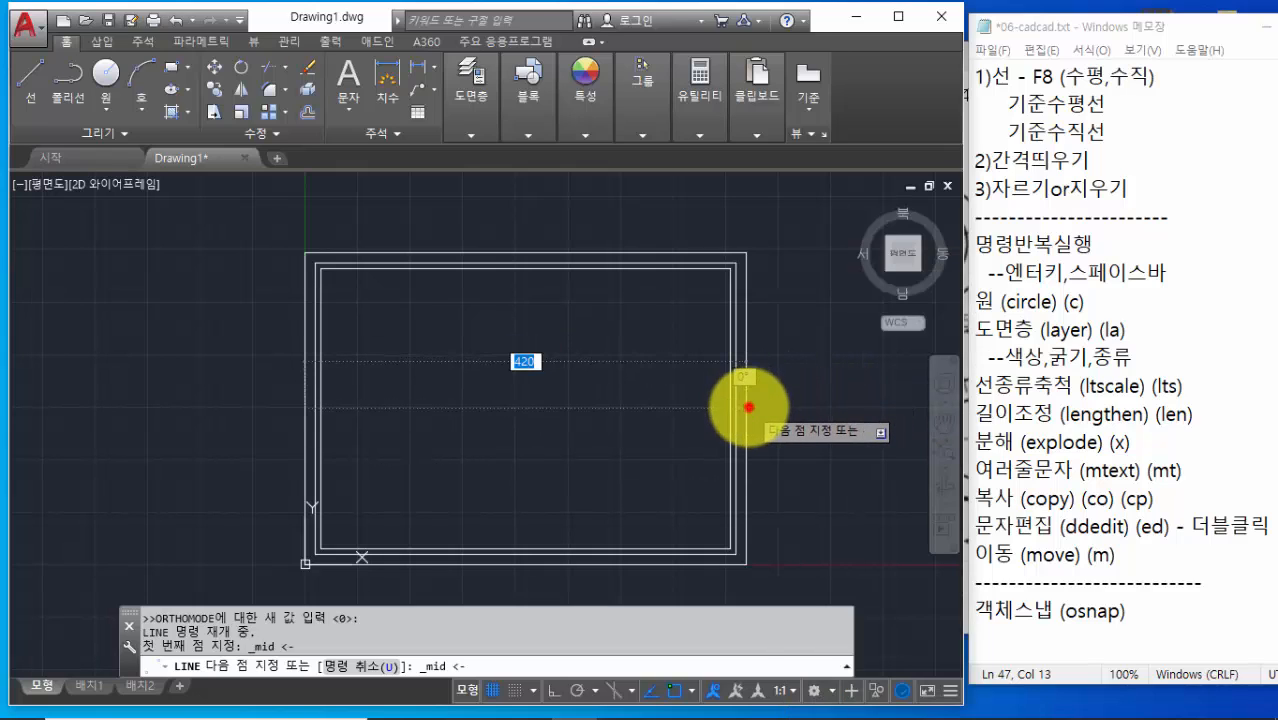
pyautogui.click(745, 407)
pyautogui.press('Return')
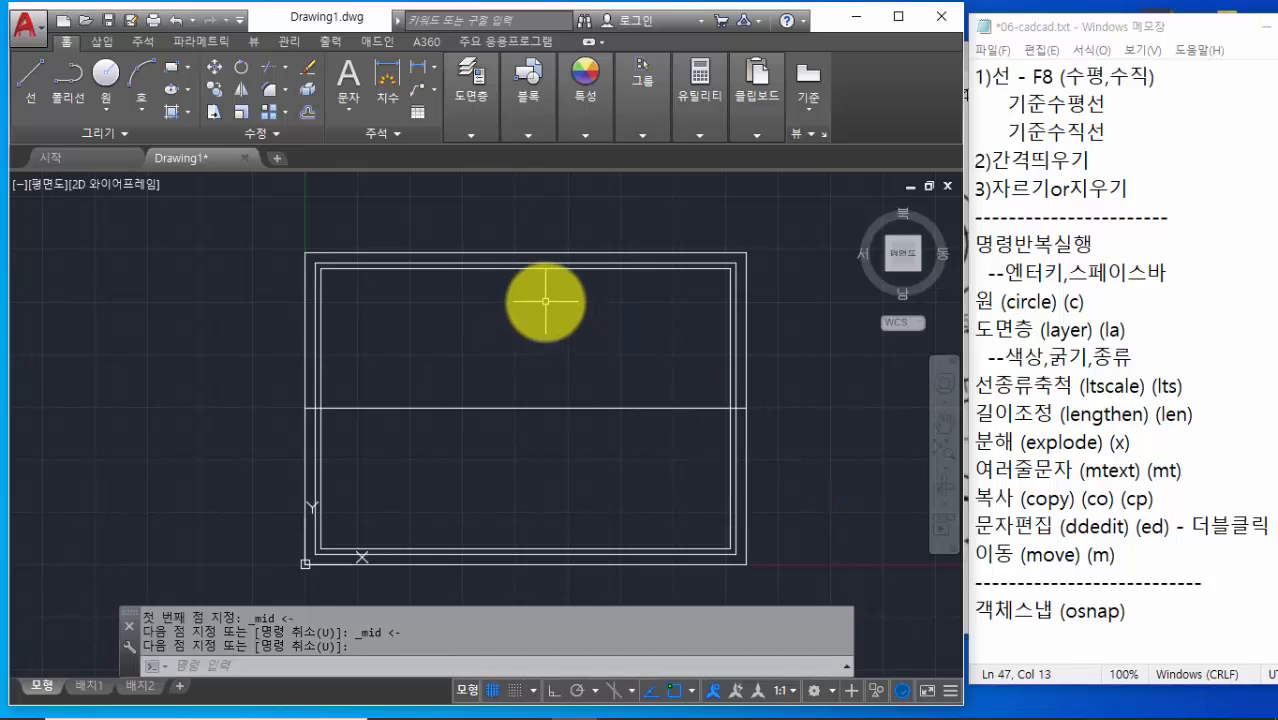
pyautogui.click(484, 667)
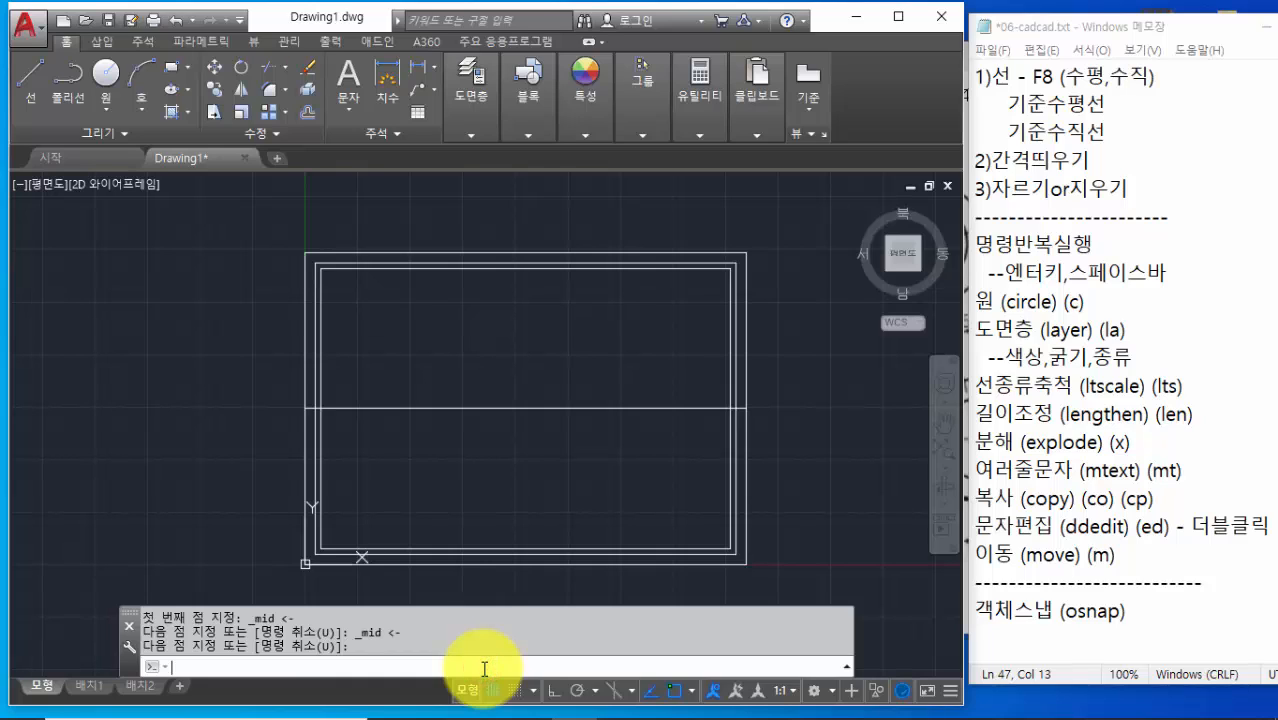
pyautogui.press('Return')
pyautogui.press('Return')
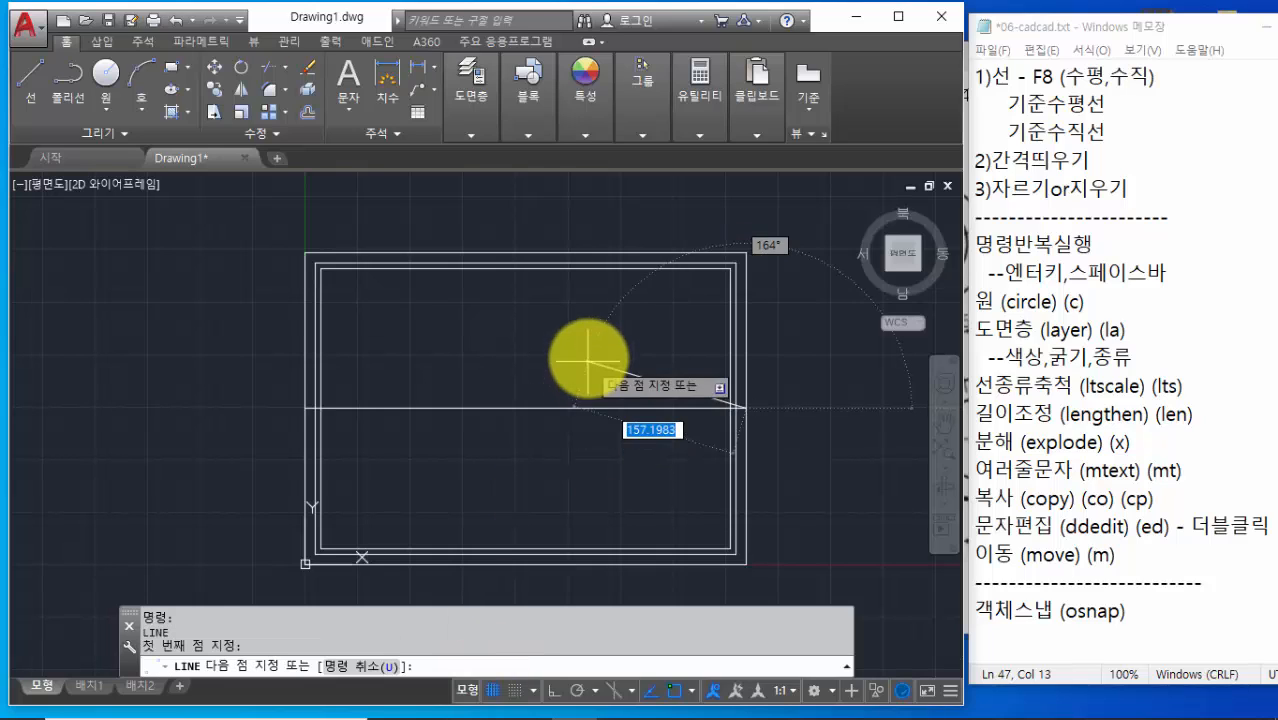
pyautogui.press('Escape')
pyautogui.press('Escape')
pyautogui.press('Escape')
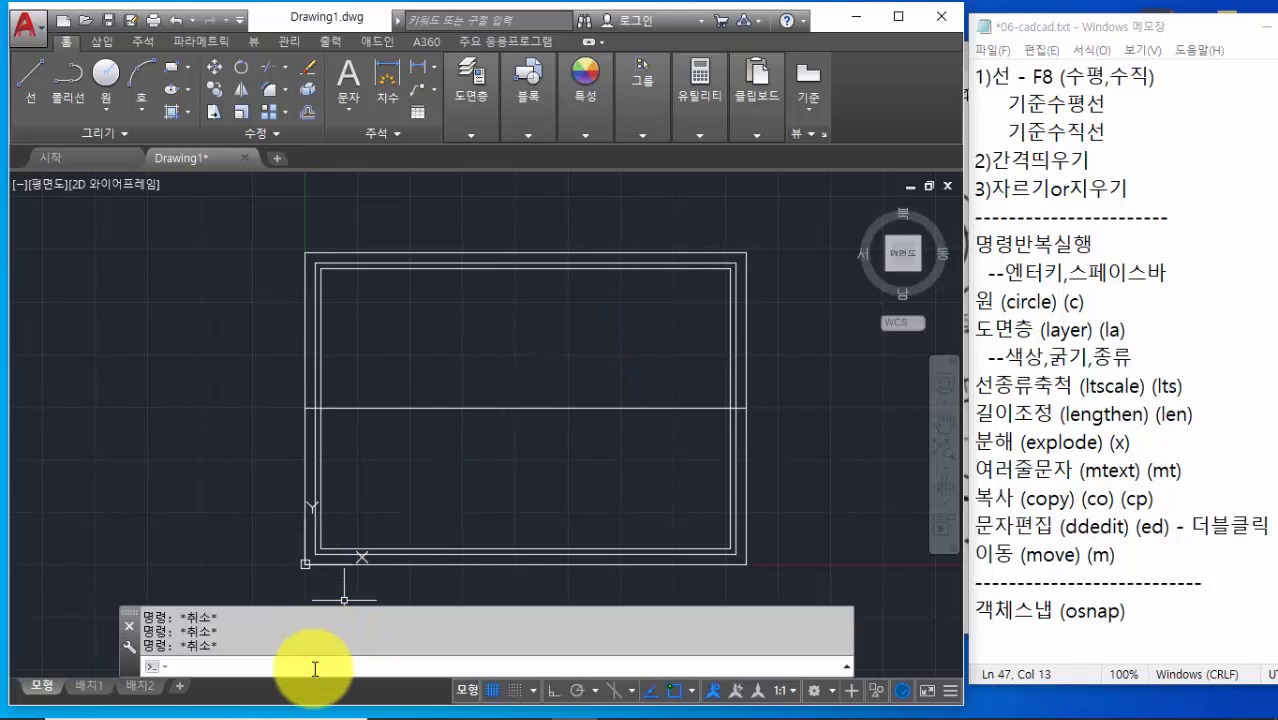
# Draw a vertical line from the midpoint of the outer rectangle's top edge to its bottom edge's midpoint, using one-time midpoint snaps
pyautogui.write('l')
pyautogui.press('Return')
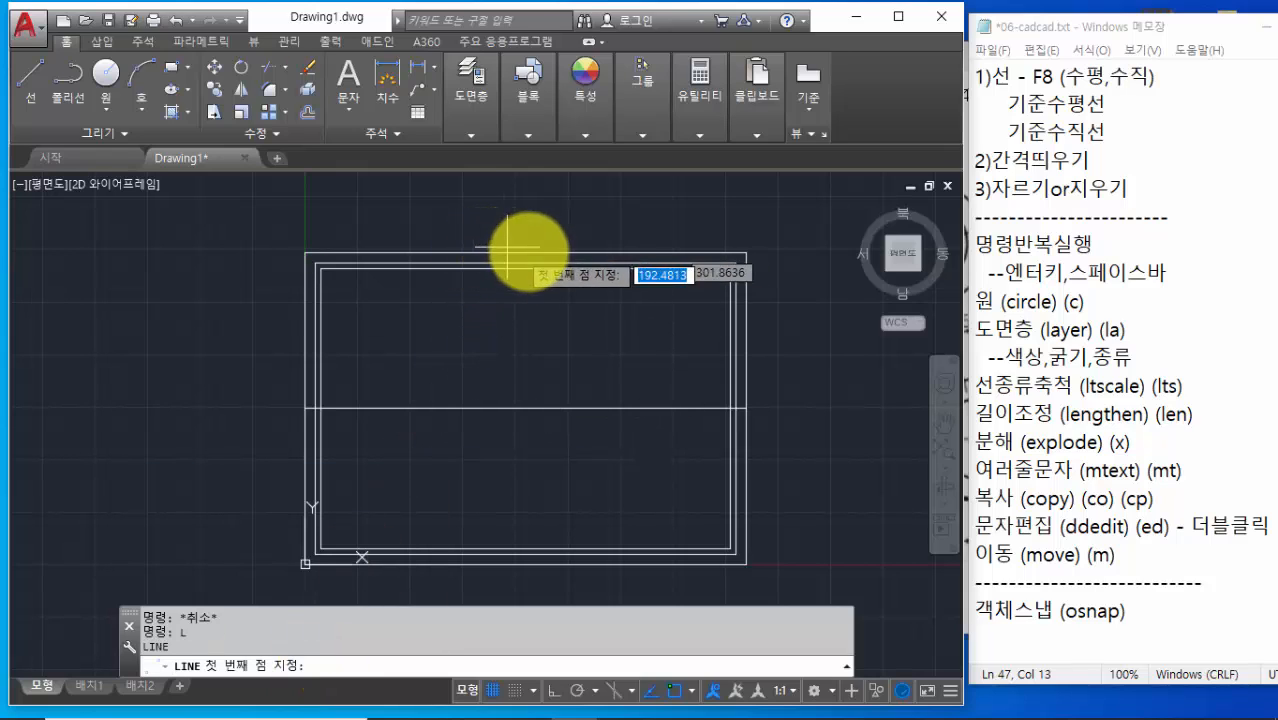
pyautogui.keyDown('shift'); pyautogui.rightClick(561, 218); pyautogui.keyUp('shift')
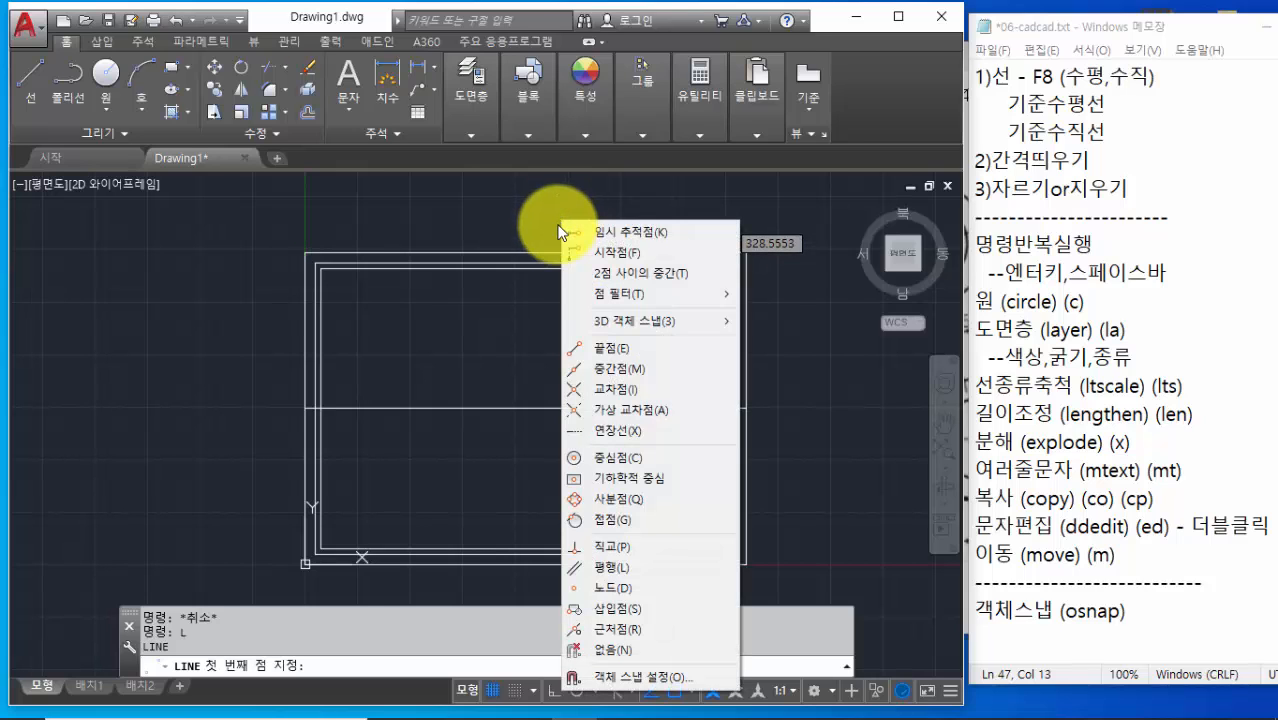
pyautogui.click(630, 373)
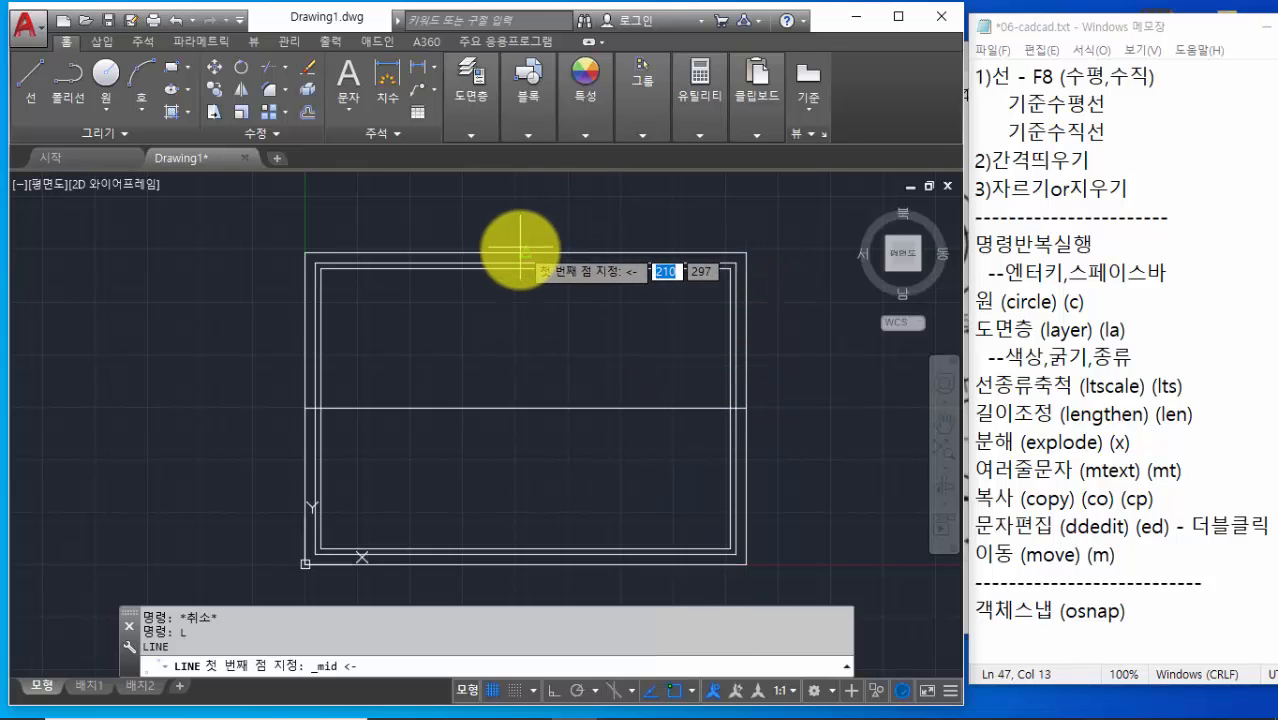
pyautogui.click(526, 253)
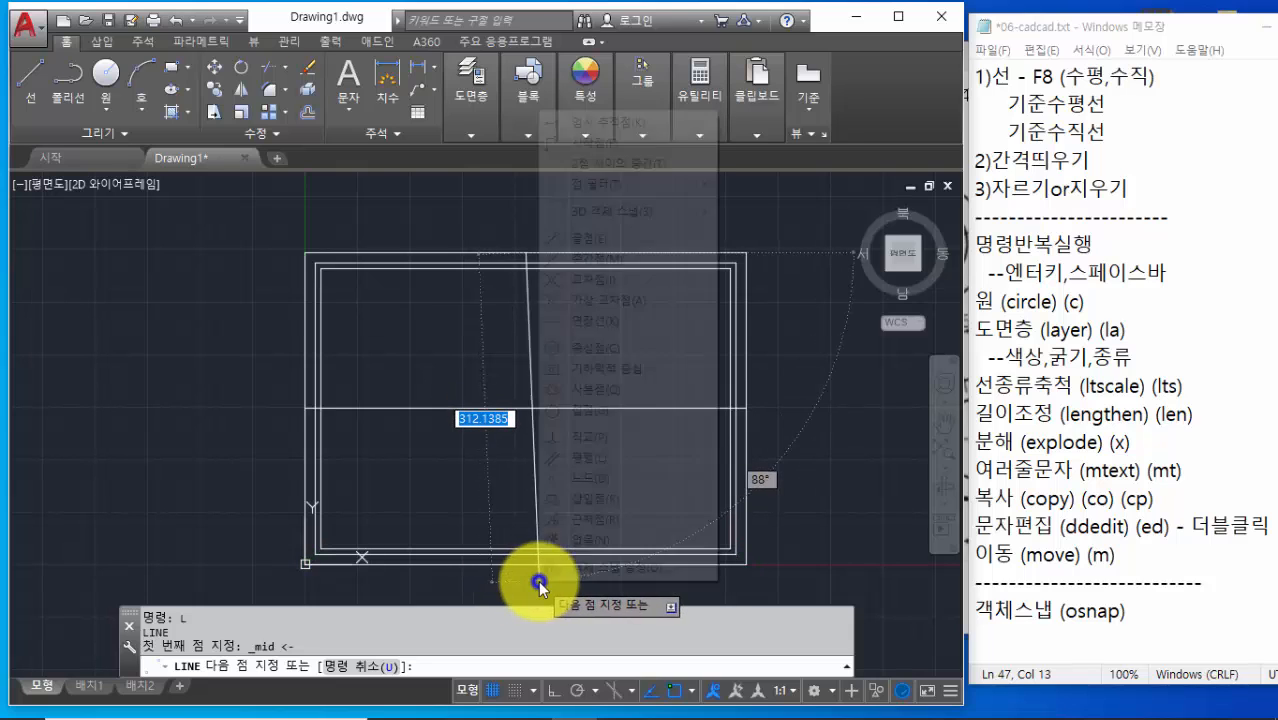
pyautogui.keyDown('shift'); pyautogui.rightClick(537, 581); pyautogui.keyUp('shift')
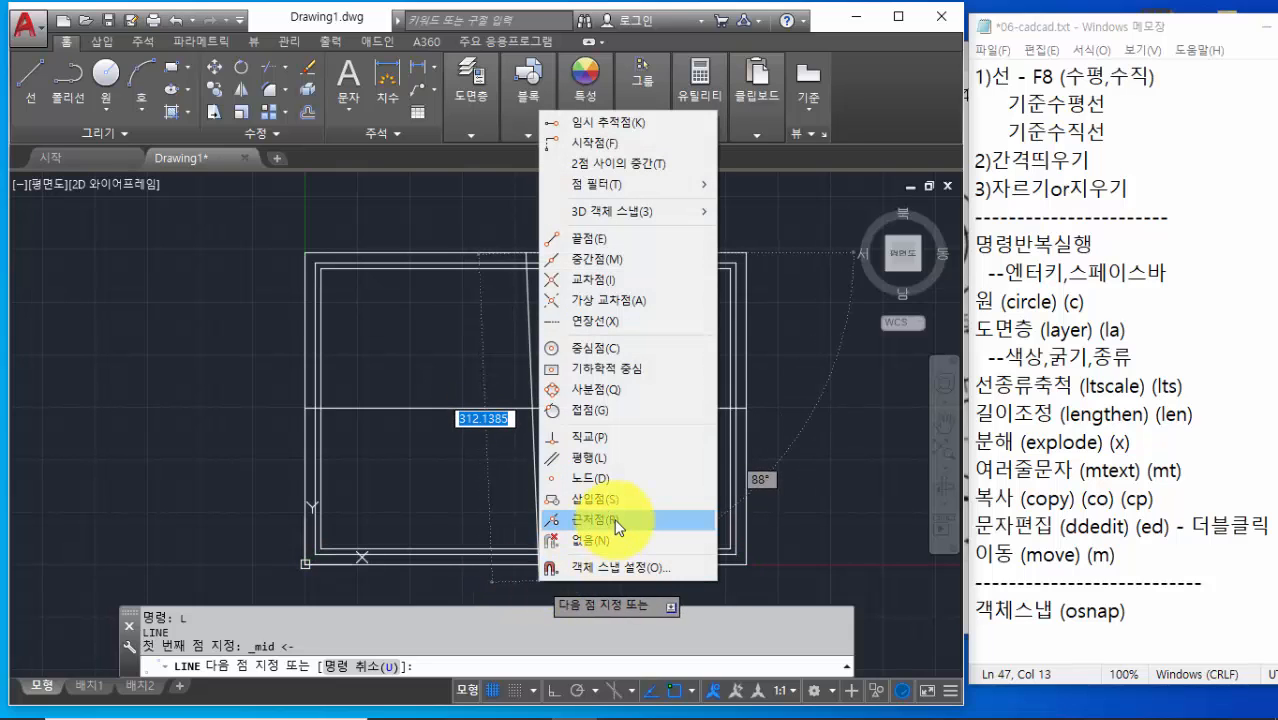
pyautogui.click(600, 259)
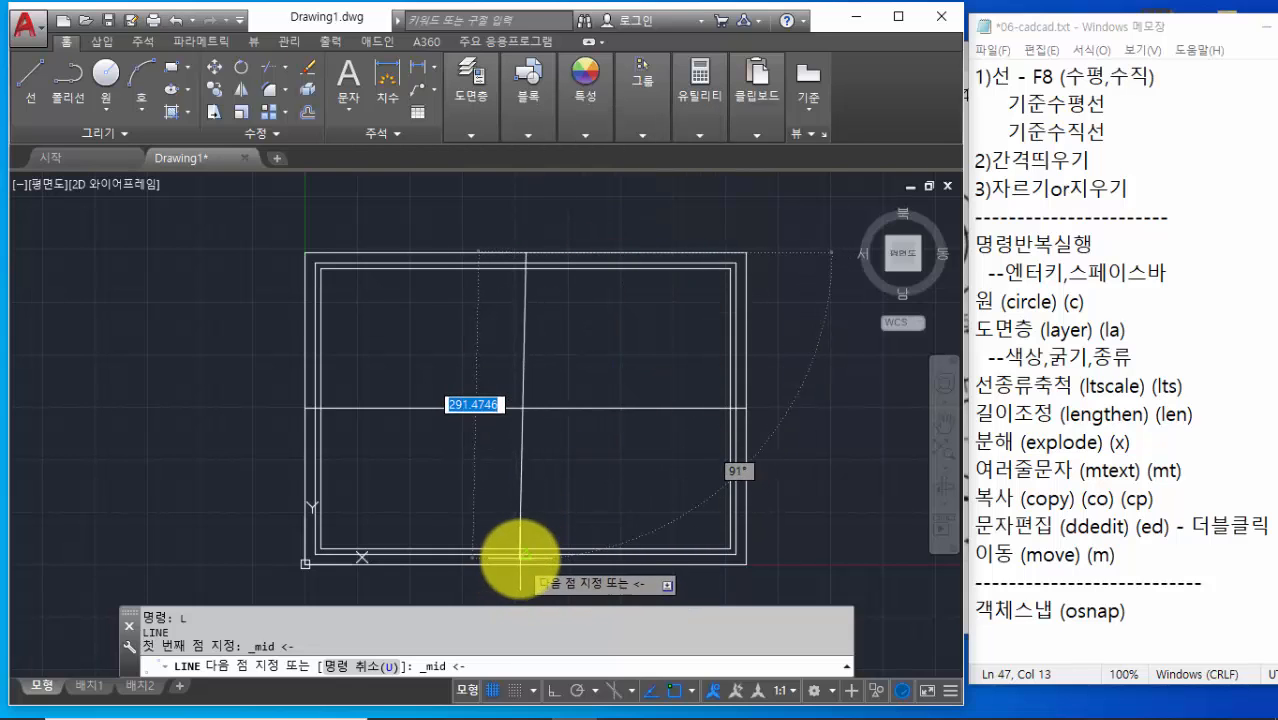
pyautogui.click(525, 566)
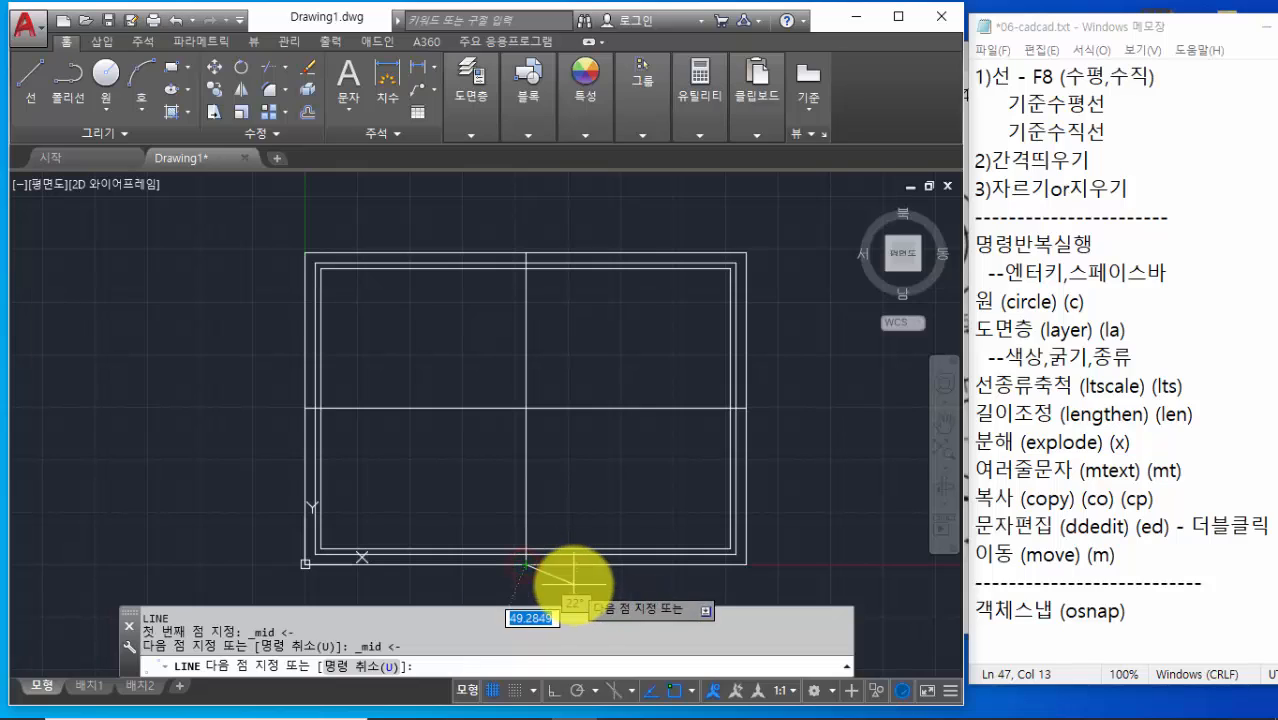
pyautogui.press('Return')
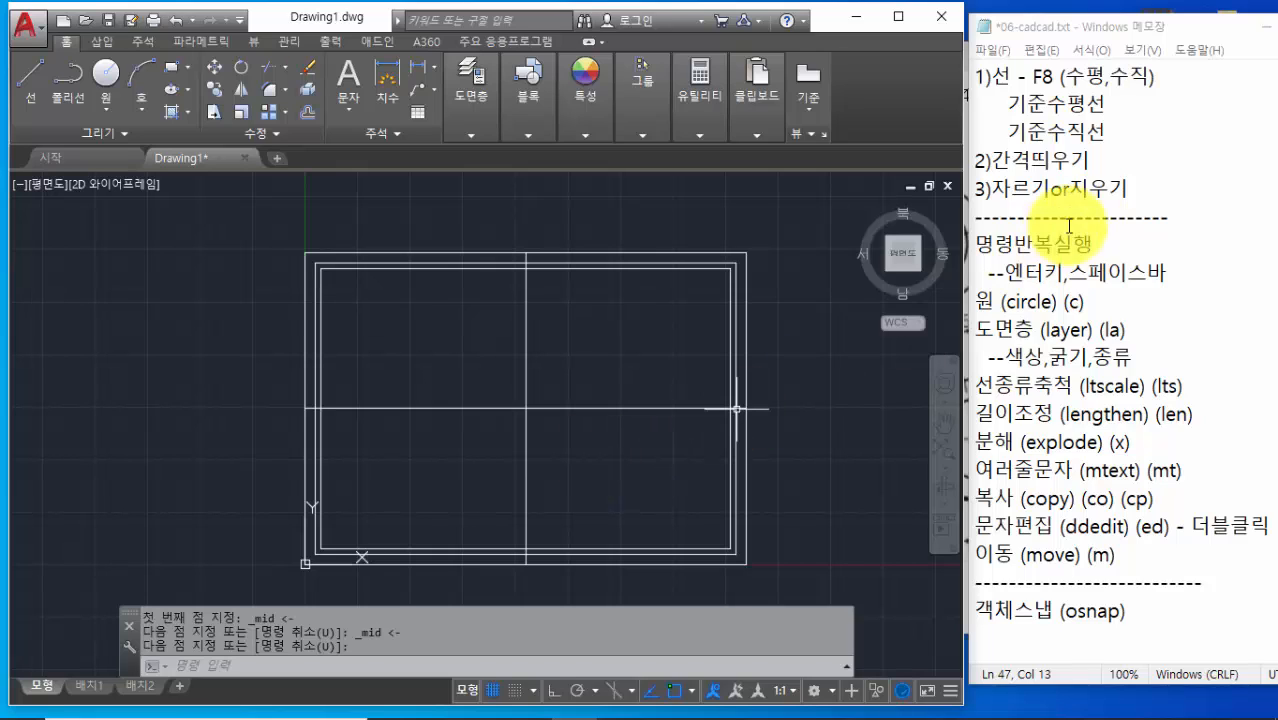
# Trim away all four parts of the horizontal and vertical midpoint lines inside the innermost rectangle, using all objects as cutting edges
pyautogui.click(1002, 190)
pyautogui.moveTo(1002, 190); pyautogui.dragTo(1033, 190)
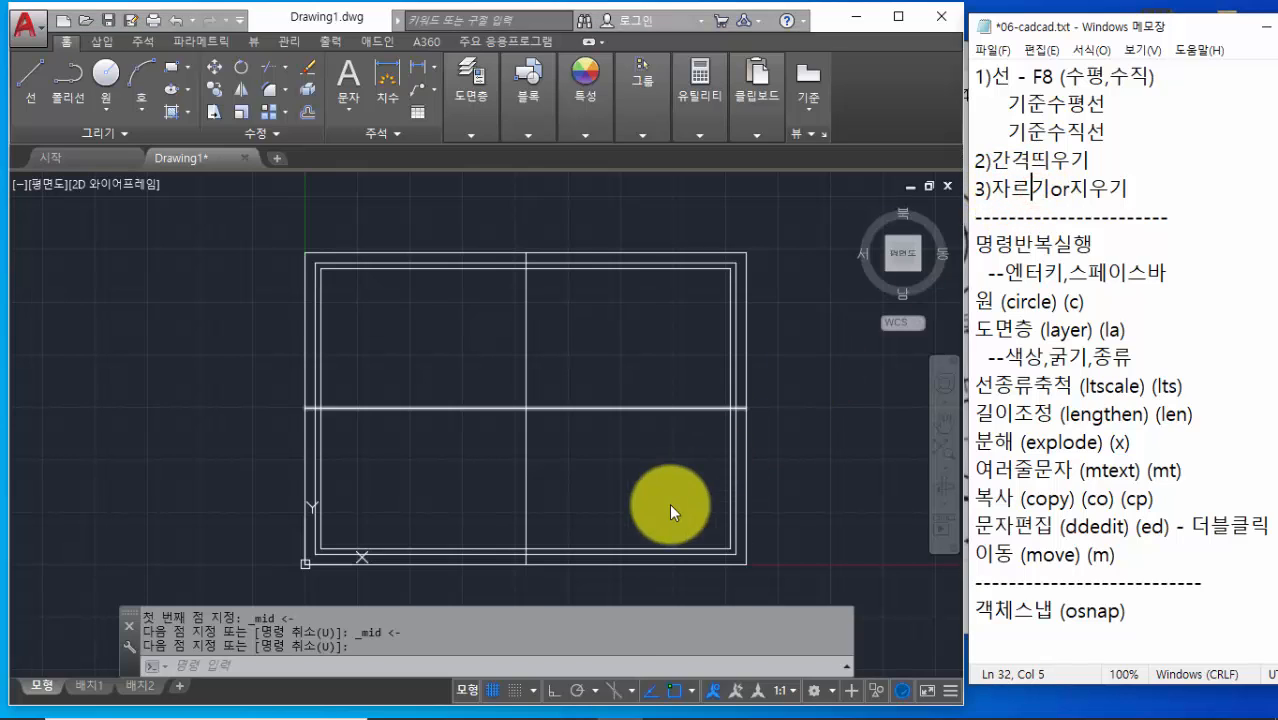
pyautogui.click(595, 668)
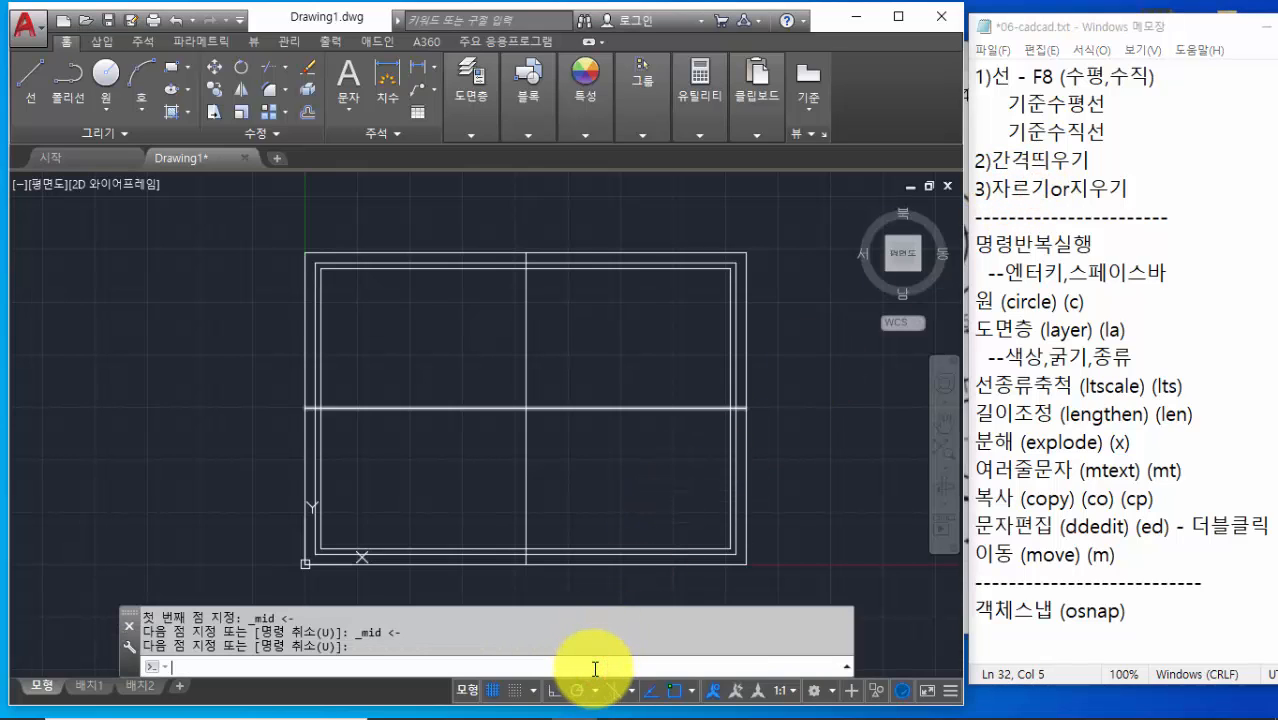
pyautogui.write('tr')
pyautogui.press('space')
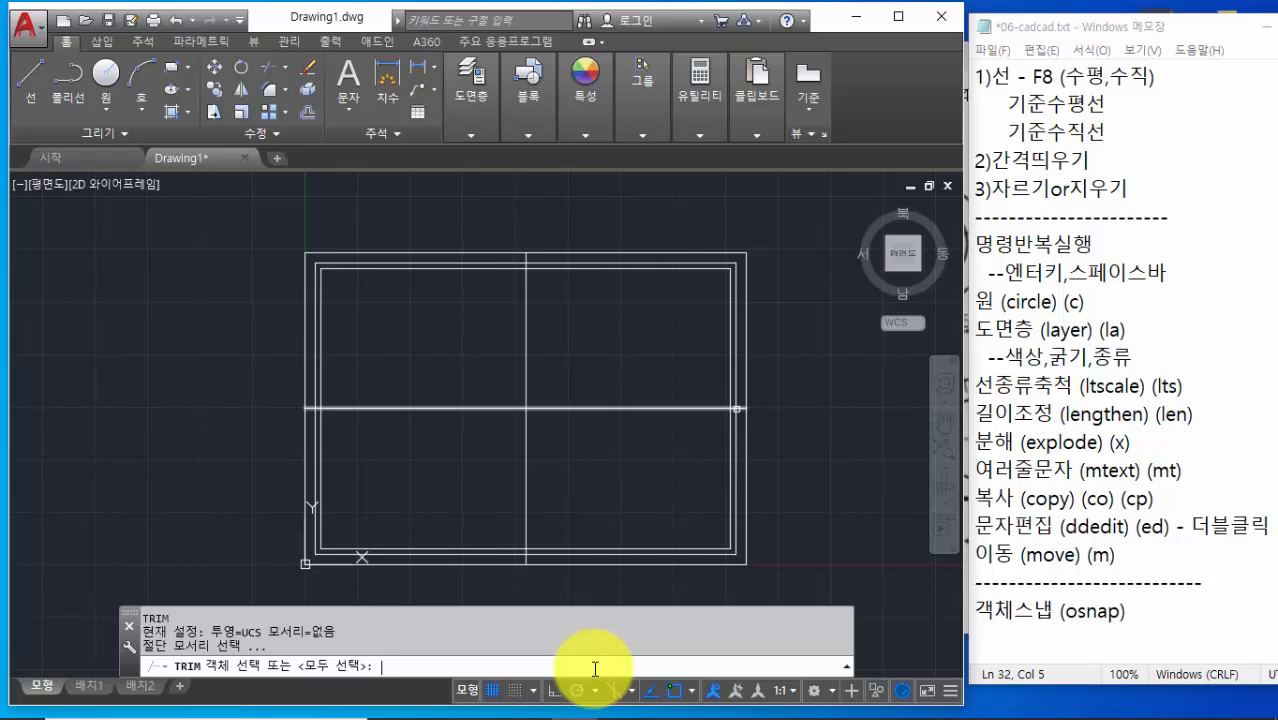
pyautogui.press('space')
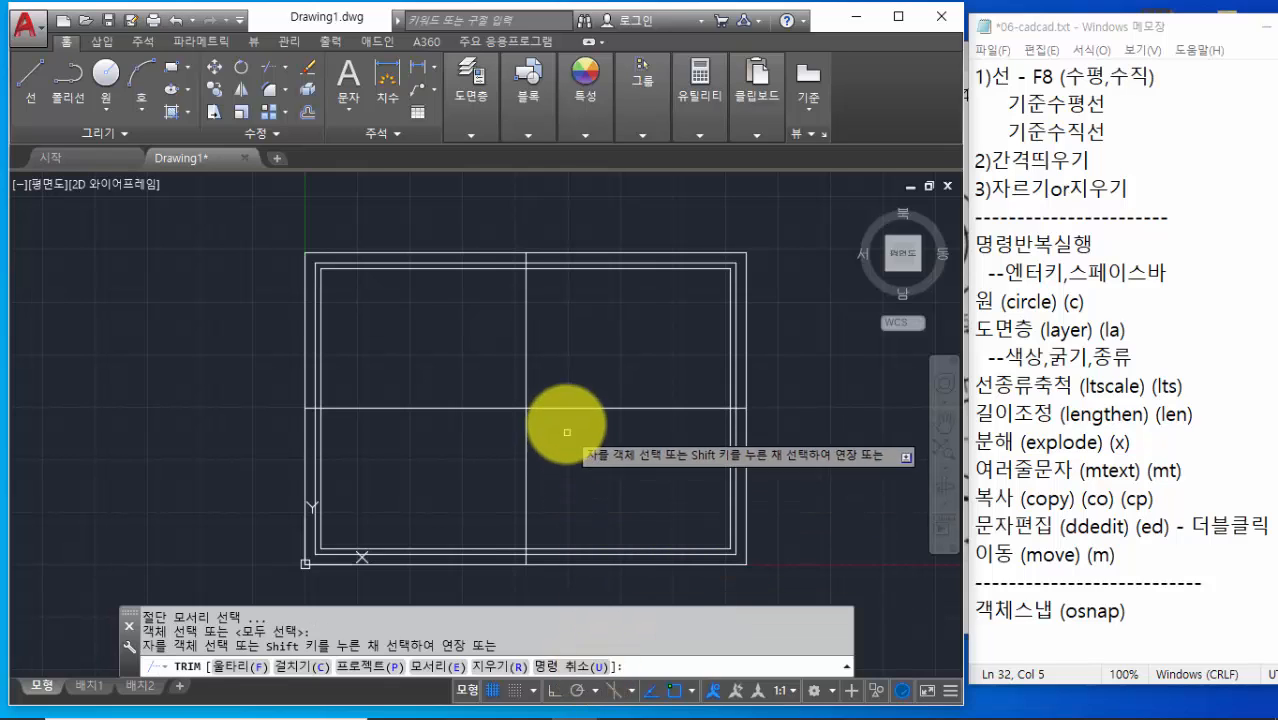
pyautogui.click(567, 410)
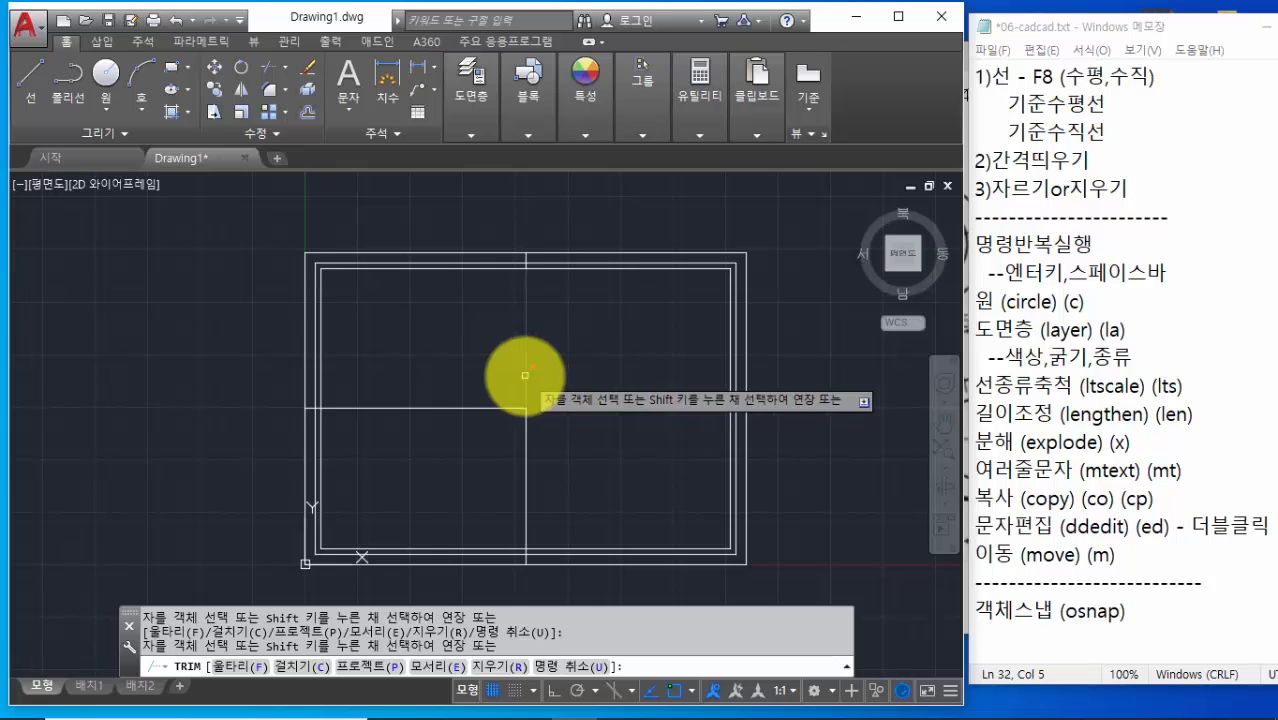
pyautogui.click(526, 372)
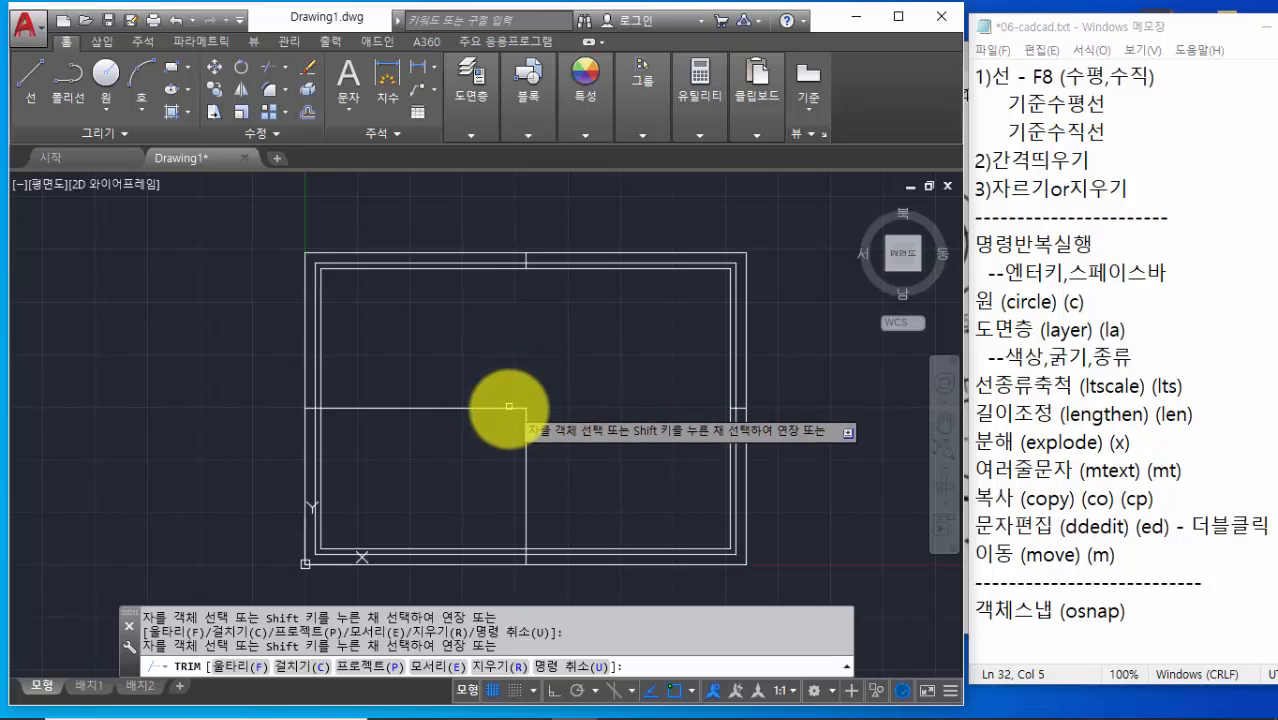
pyautogui.click(510, 409)
pyautogui.click(526, 437)
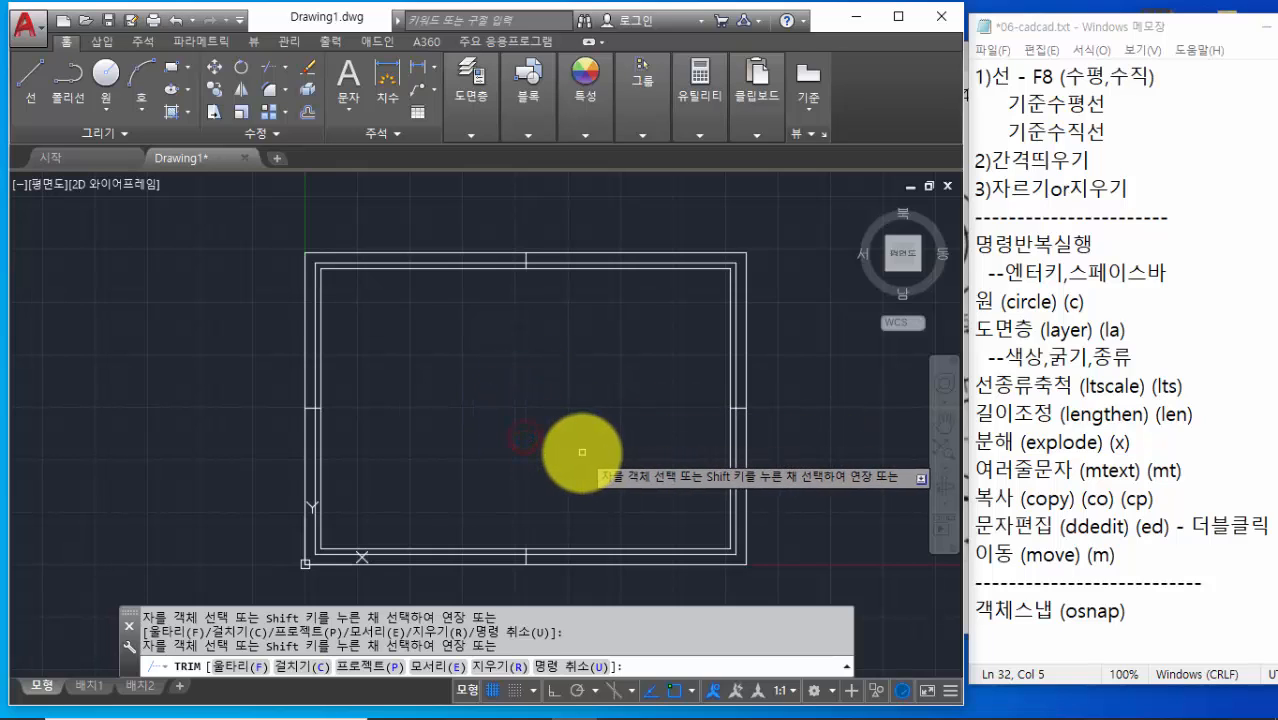
pyautogui.press('Return')
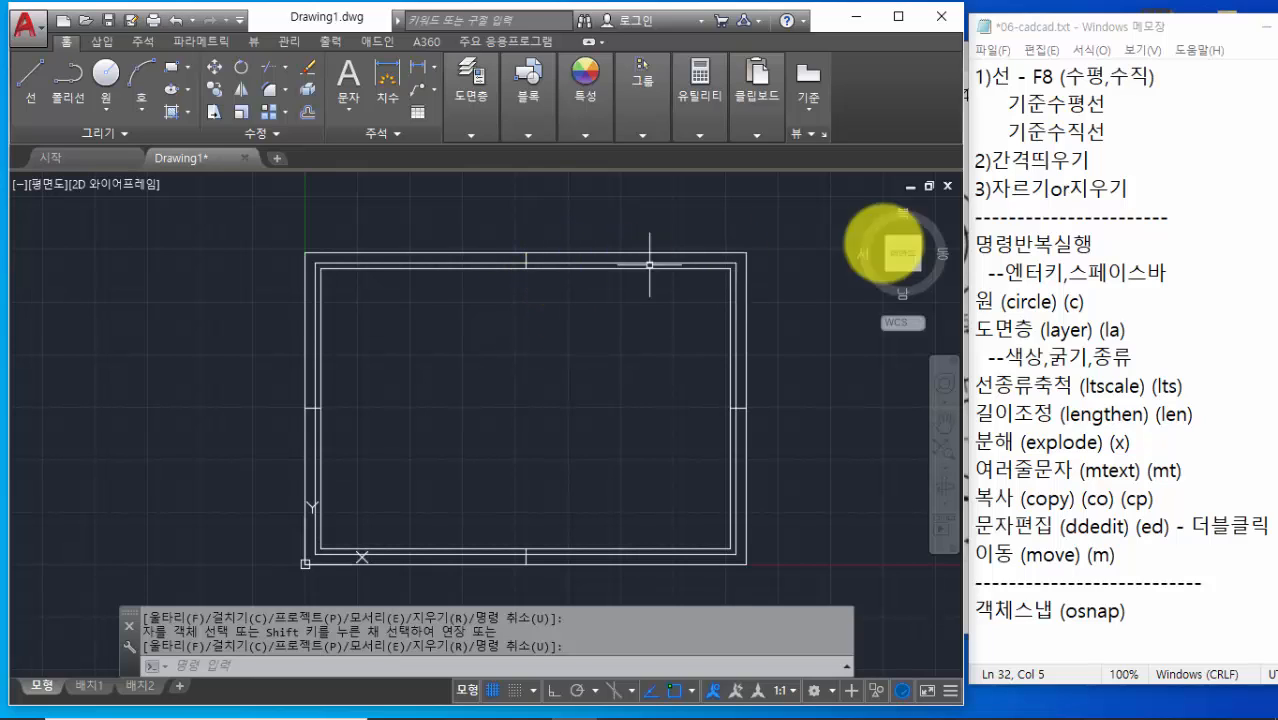
# Erase the innermost rectangle, keeping the outer rectangle, the middle border and the centre marks
pyautogui.click(1138, 189)
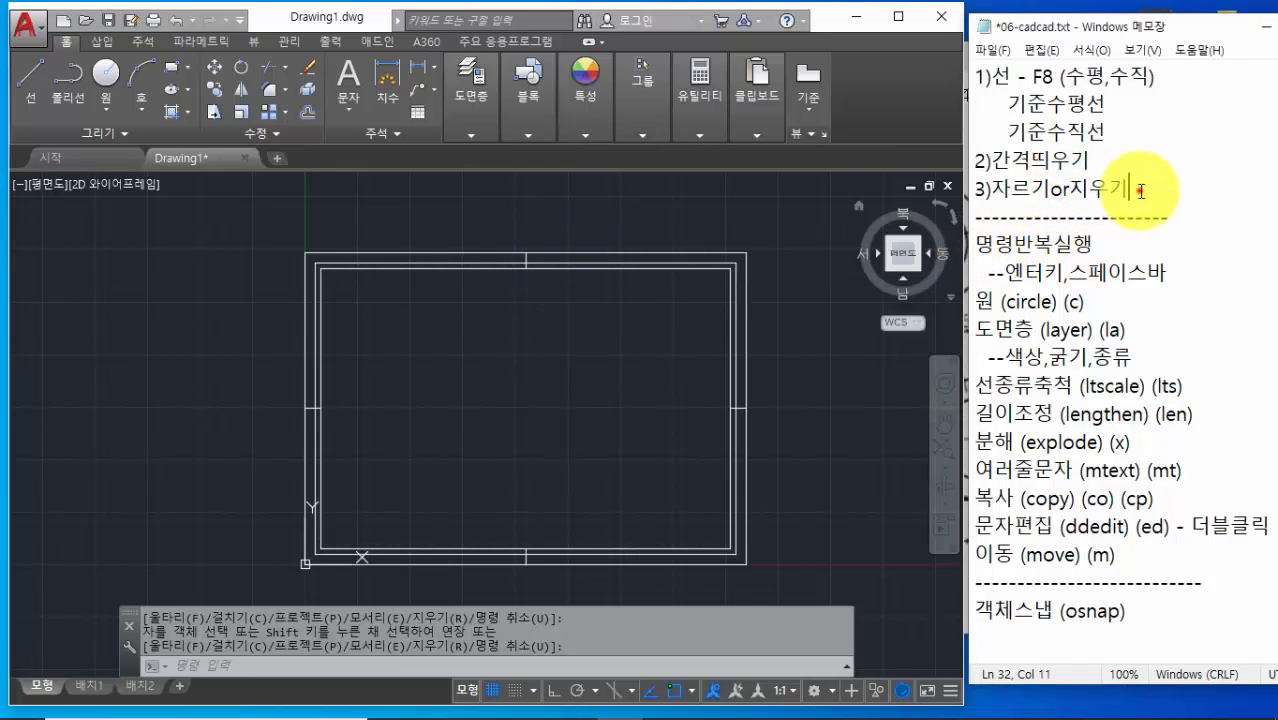
pyautogui.click(648, 666)
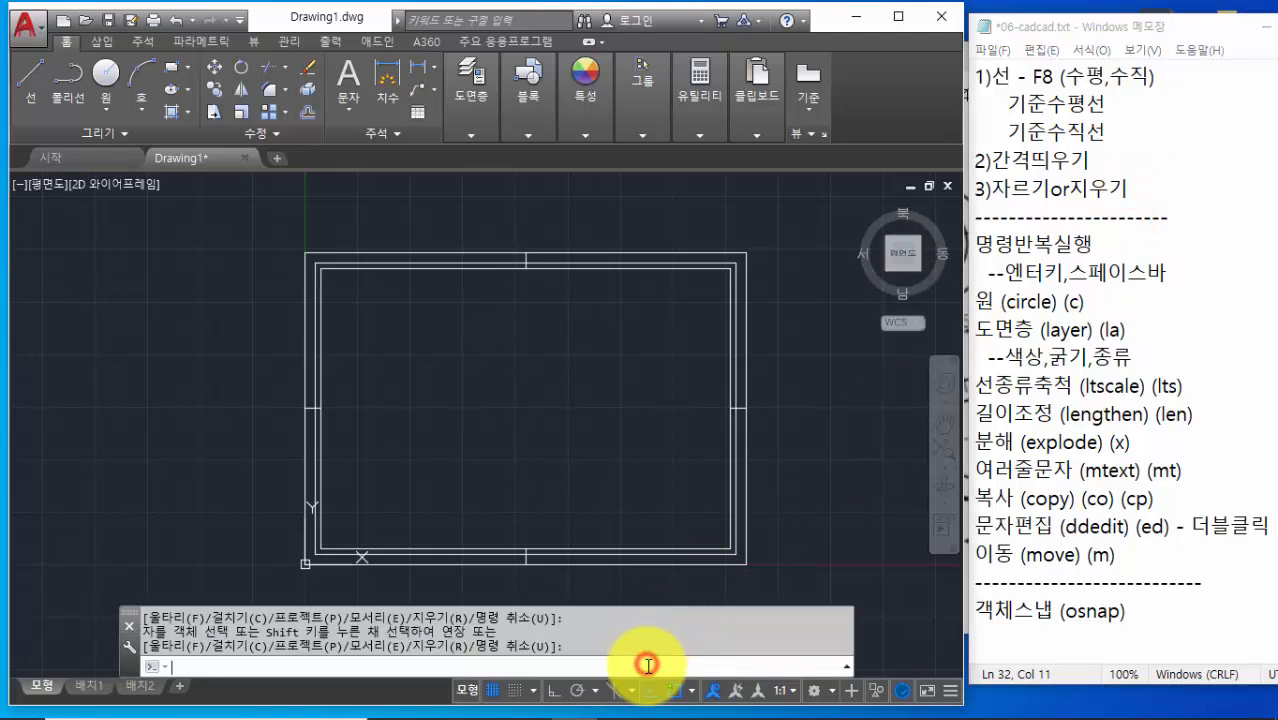
pyautogui.write('e')
pyautogui.press('Return')
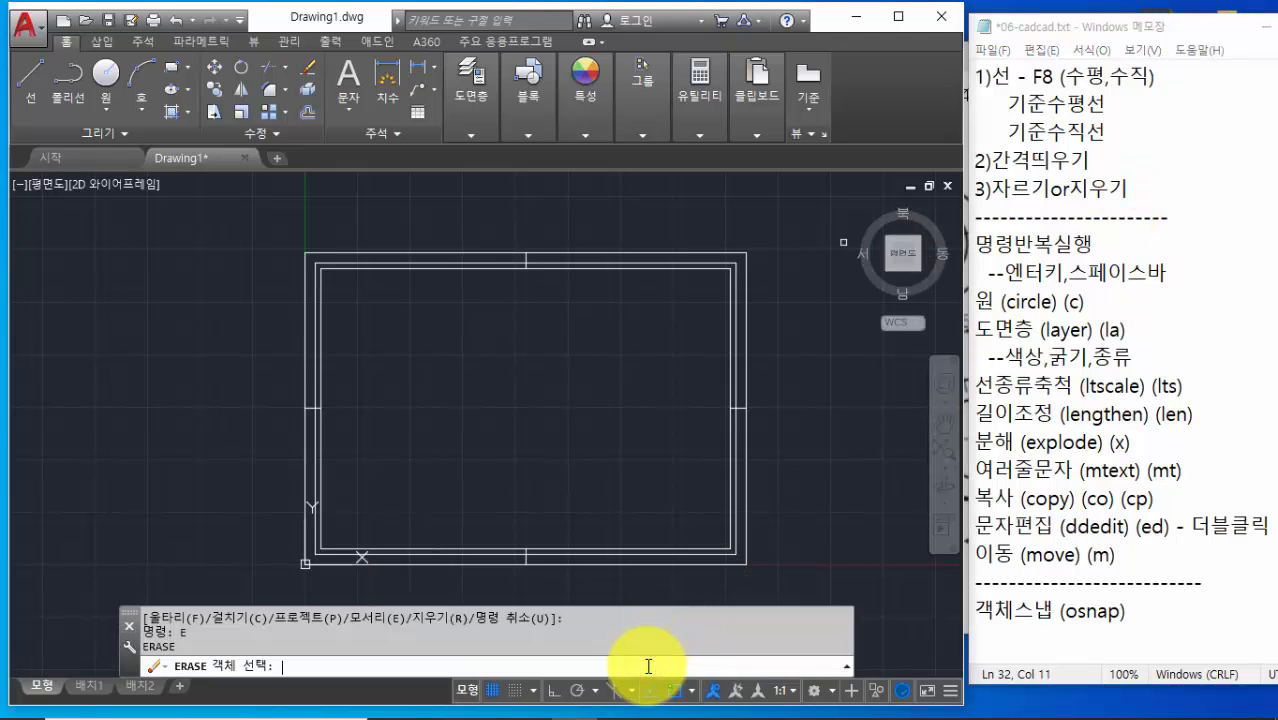
pyautogui.click(688, 270)
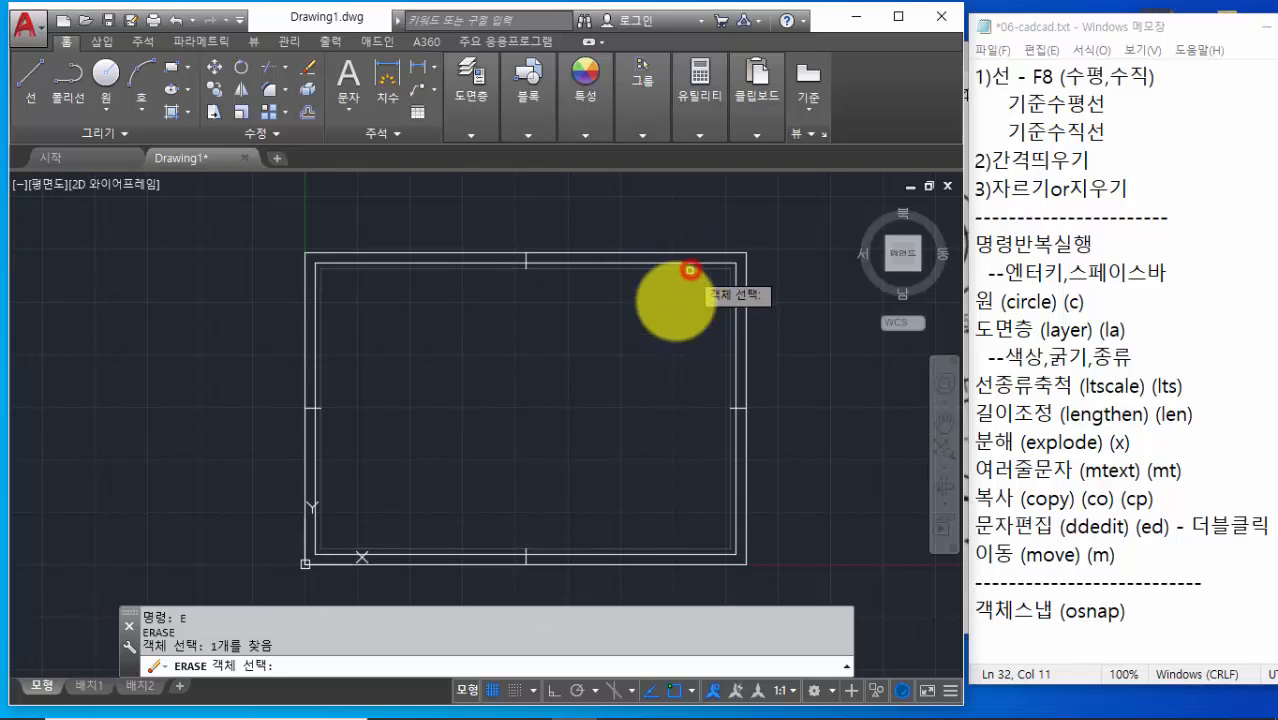
pyautogui.press('Return')
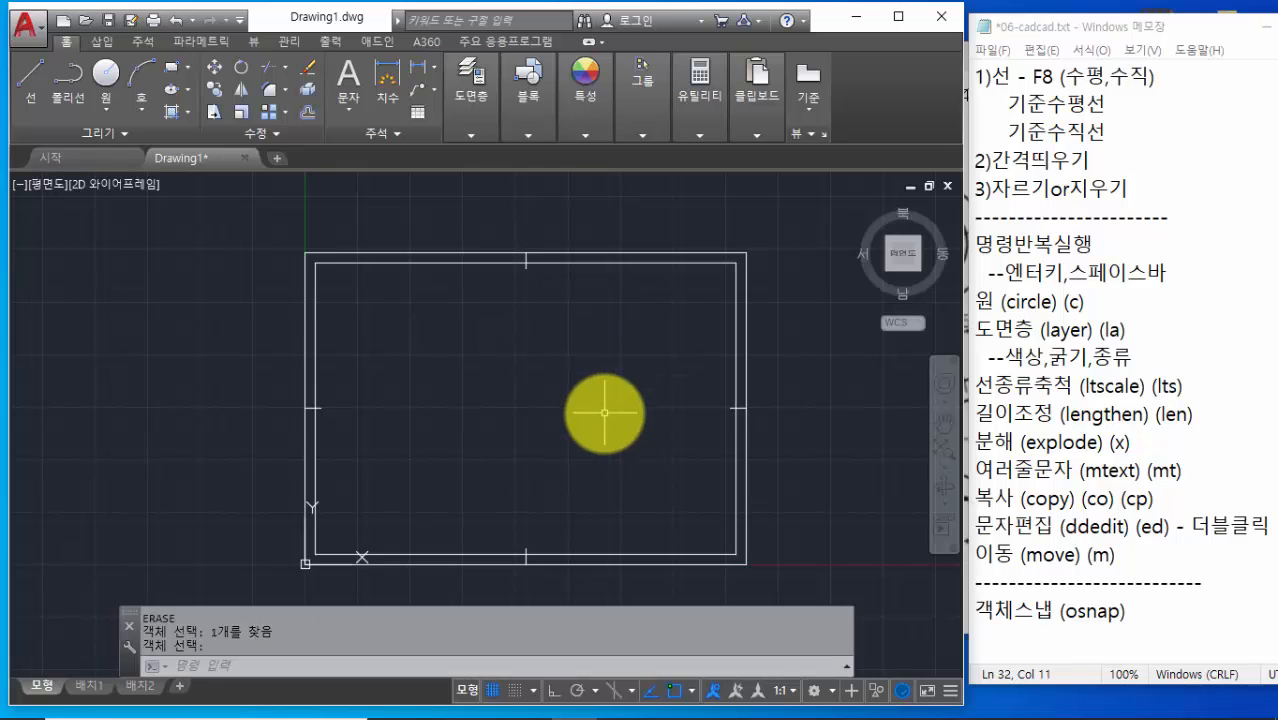
# Explode the inner border rectangle into separate lines
pyautogui.moveTo(600, 413); pyautogui.dragTo(592, 400, button='middle')
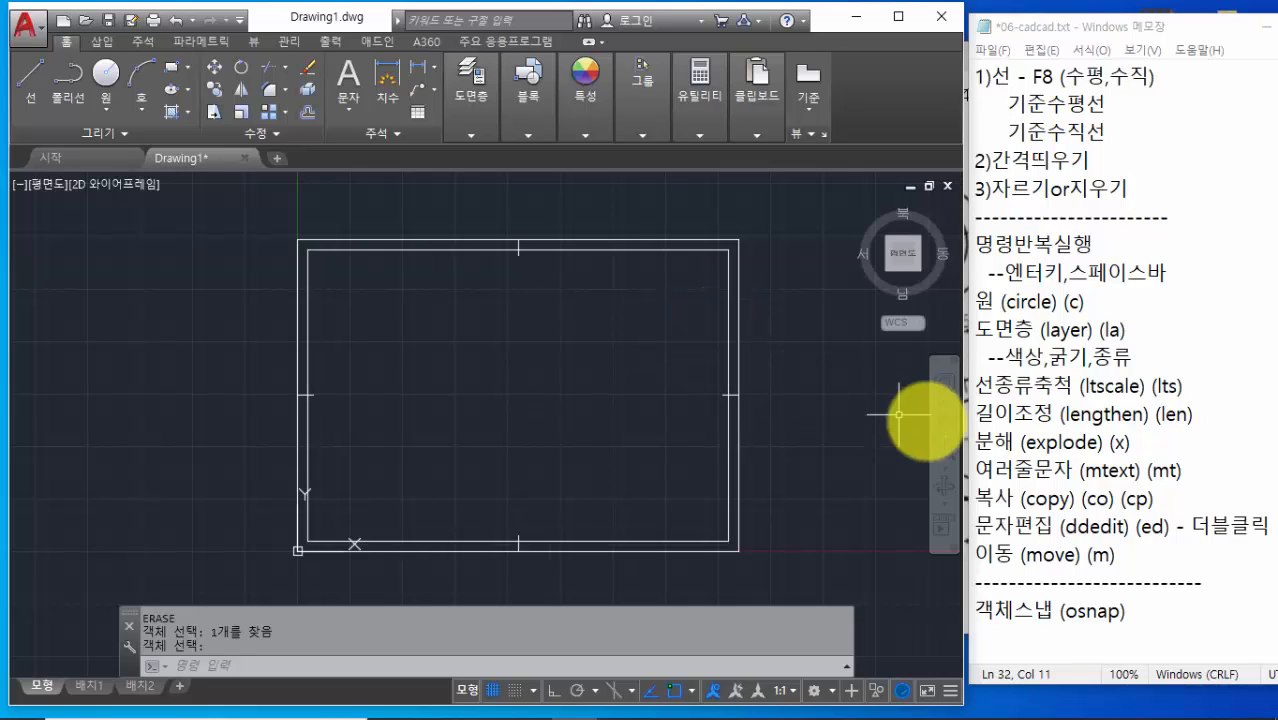
pyautogui.click(979, 445)
pyautogui.moveTo(979, 445); pyautogui.dragTo(1150, 446)
pyautogui.click(1148, 445)
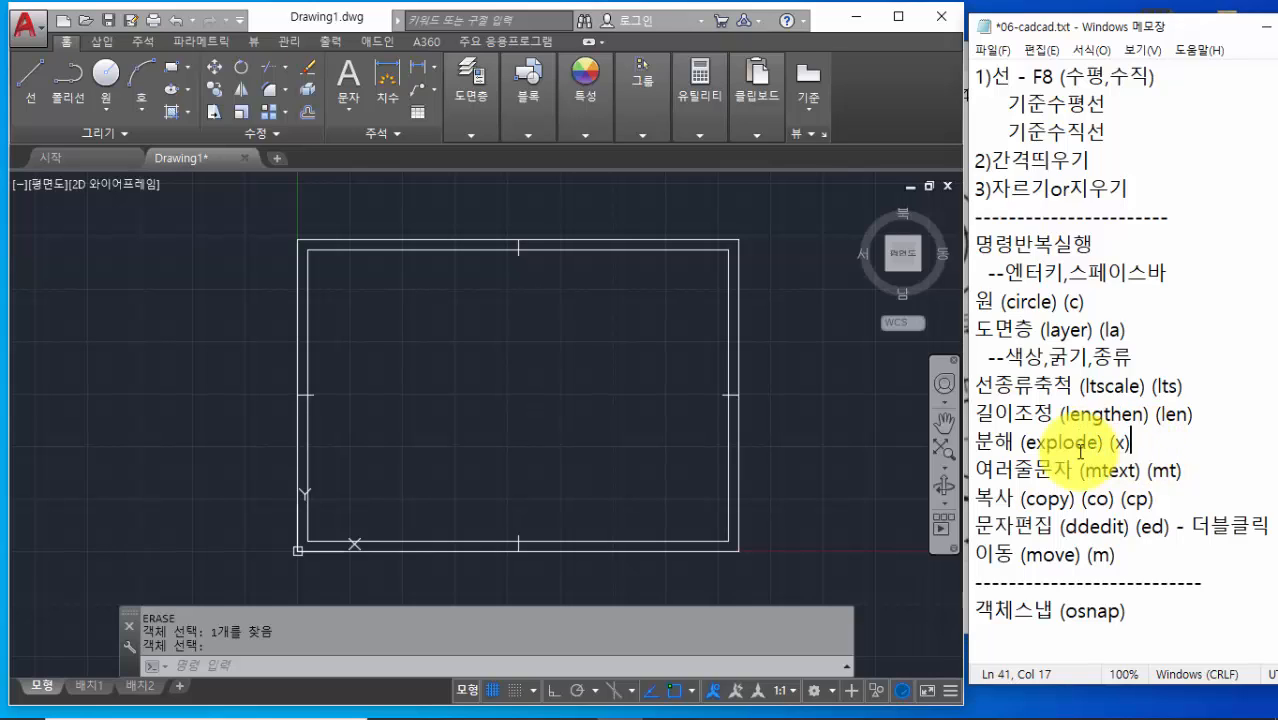
pyautogui.click(292, 669)
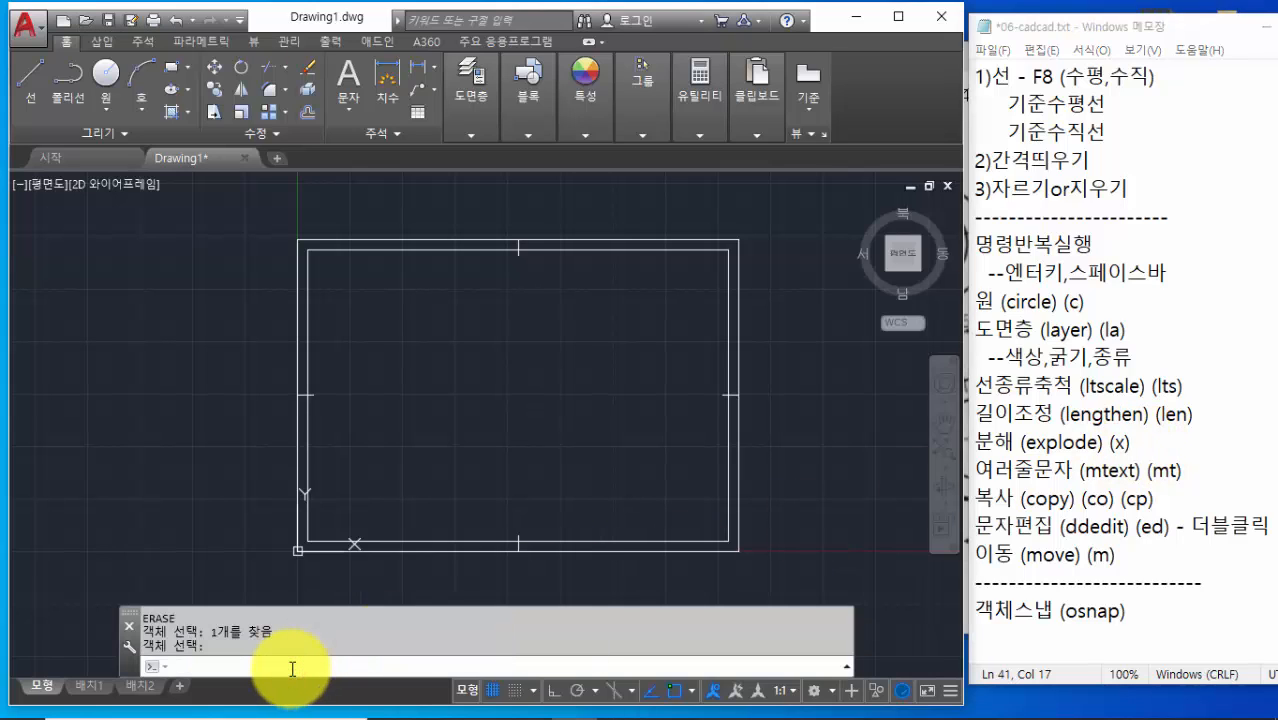
pyautogui.write('x')
pyautogui.press('Return')
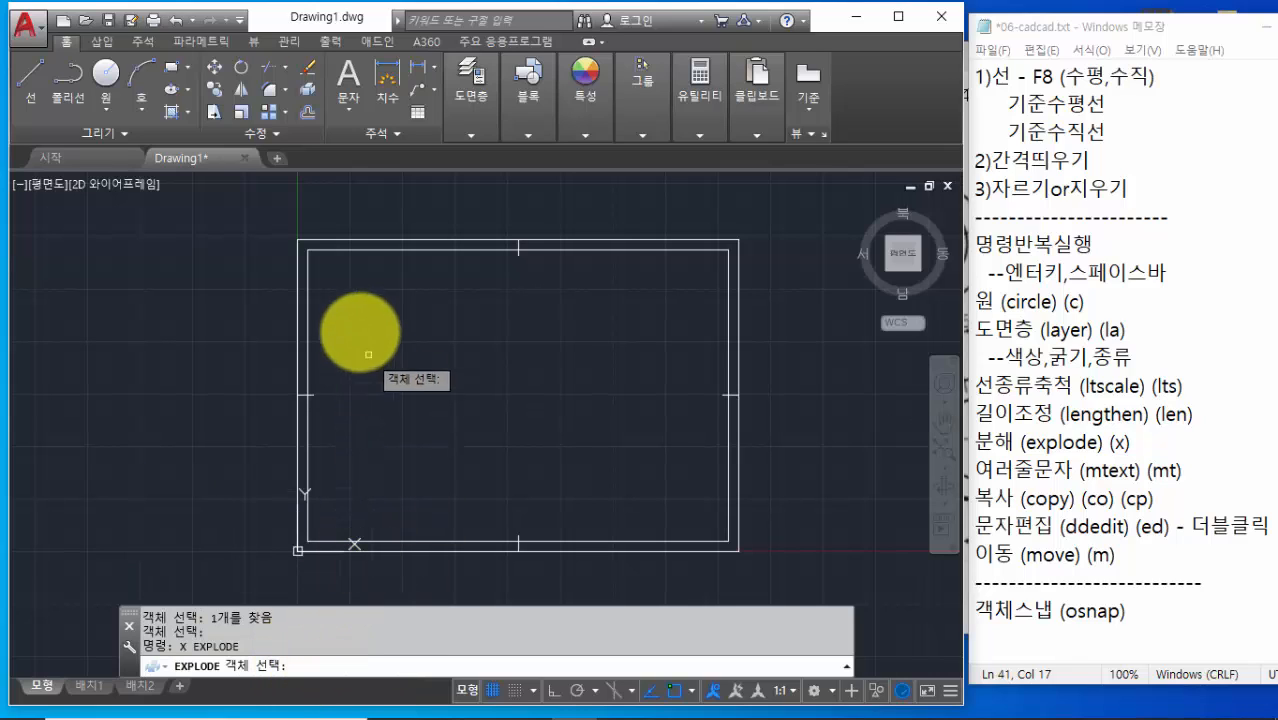
pyautogui.click(307, 312)
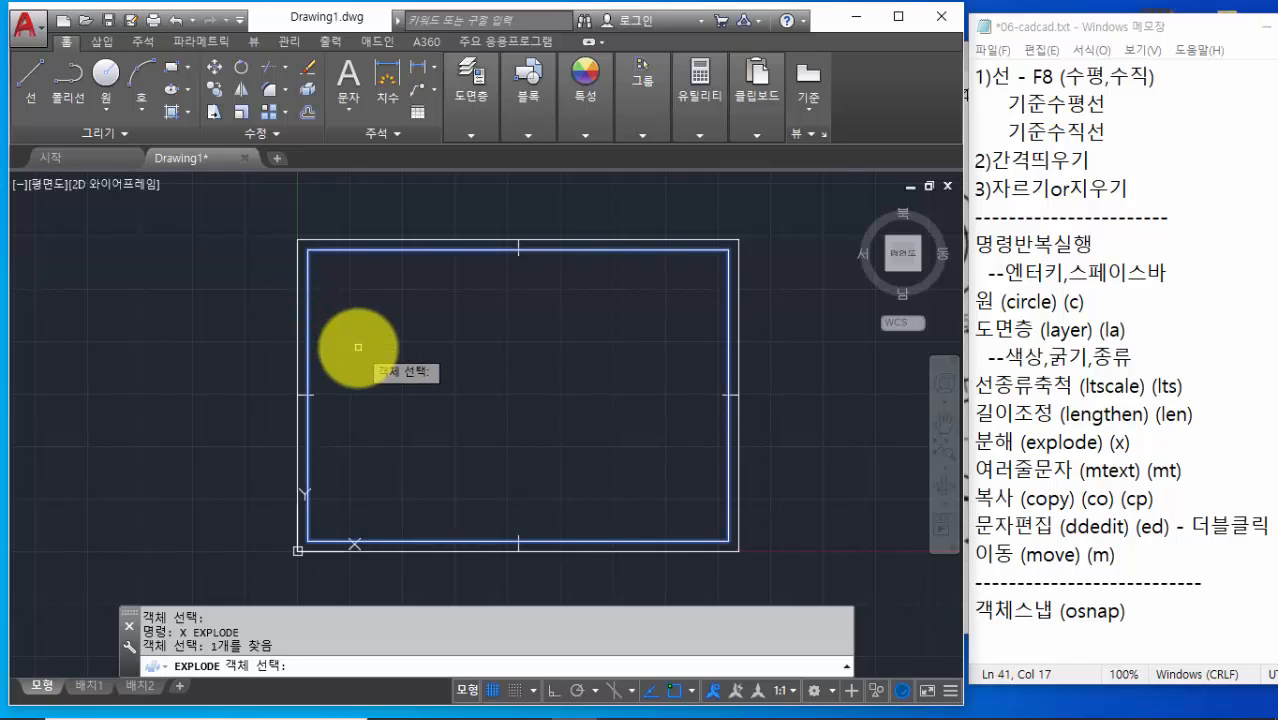
pyautogui.press('Return')
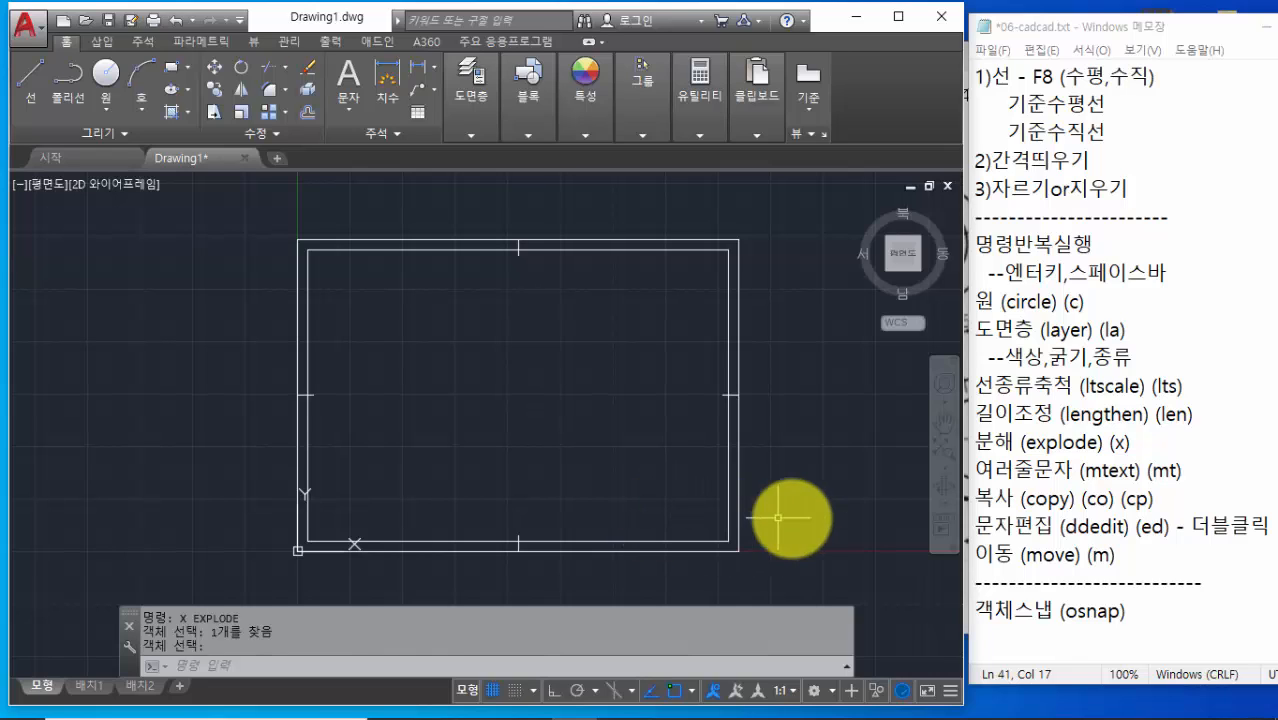
pyautogui.moveTo(977, 330)
pyautogui.mouseDown()
pyautogui.moveTo(1132, 330)
pyautogui.moveTo(1000, 355)
pyautogui.moveTo(941, 348)
pyautogui.moveTo(985, 335)
pyautogui.mouseUp()
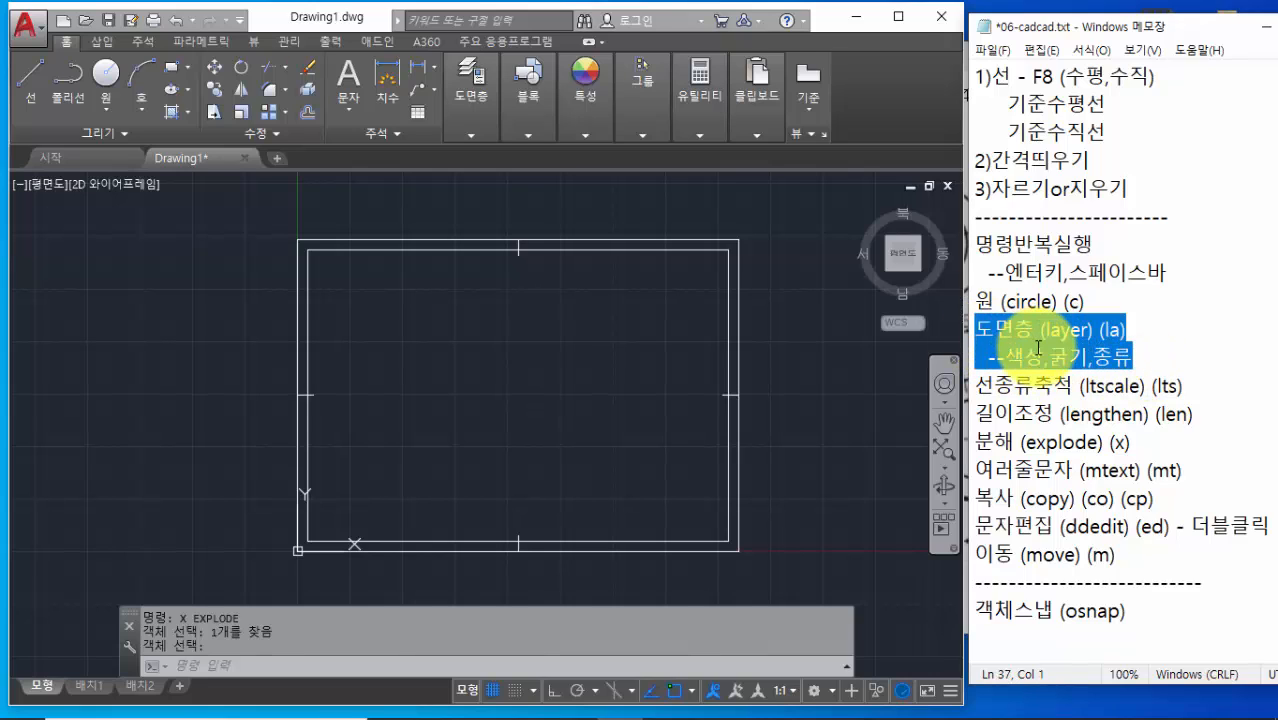
pyautogui.click(1132, 329)
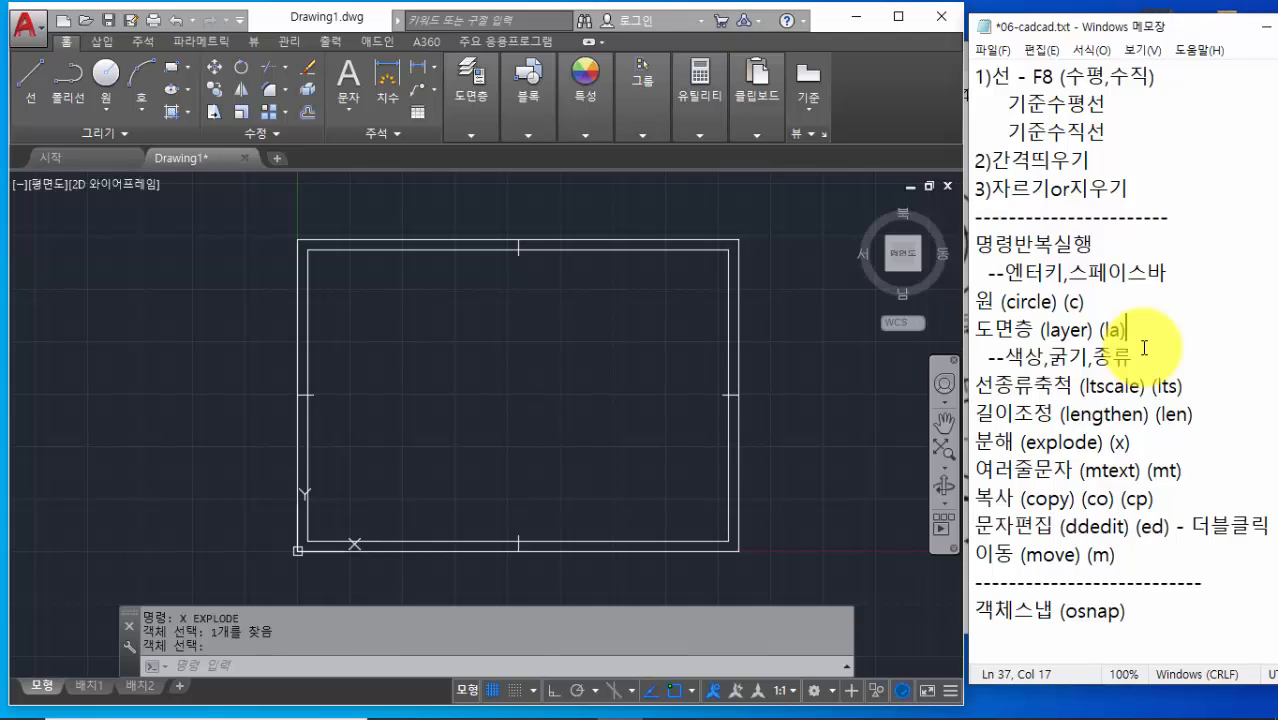
pyautogui.moveTo(1128, 330); pyautogui.dragTo(945, 330)
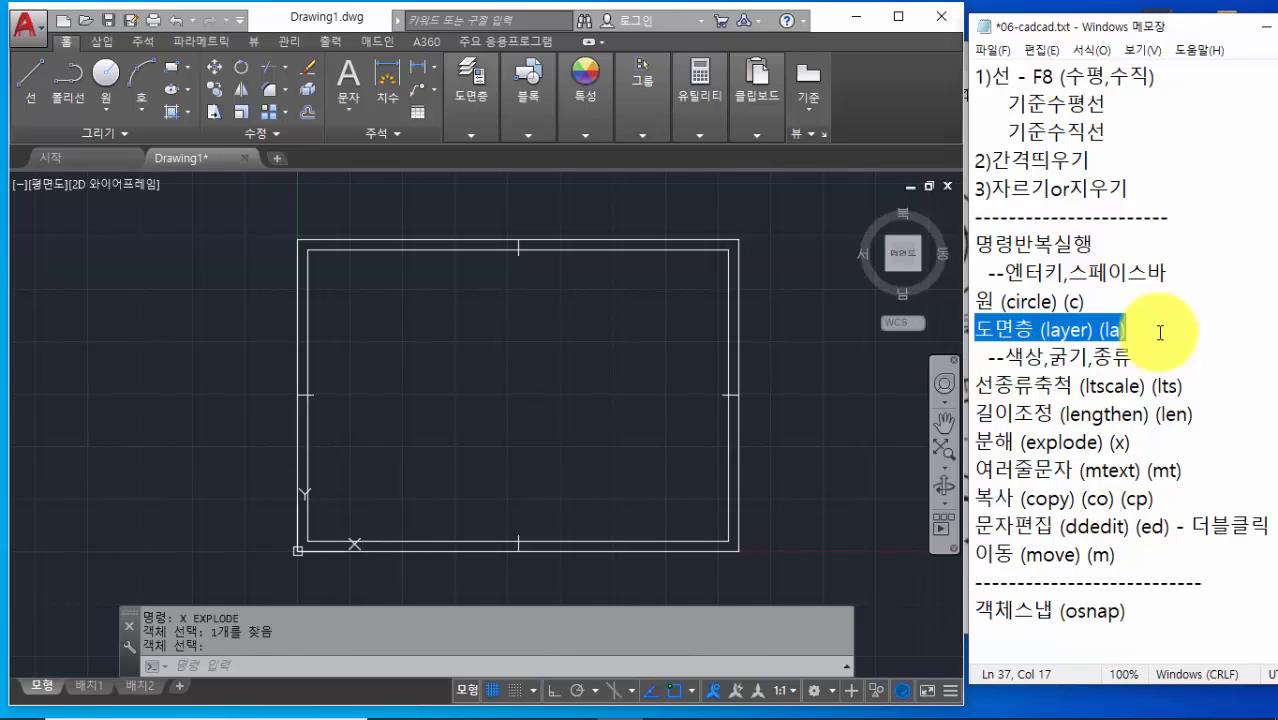
pyautogui.click(1160, 332)
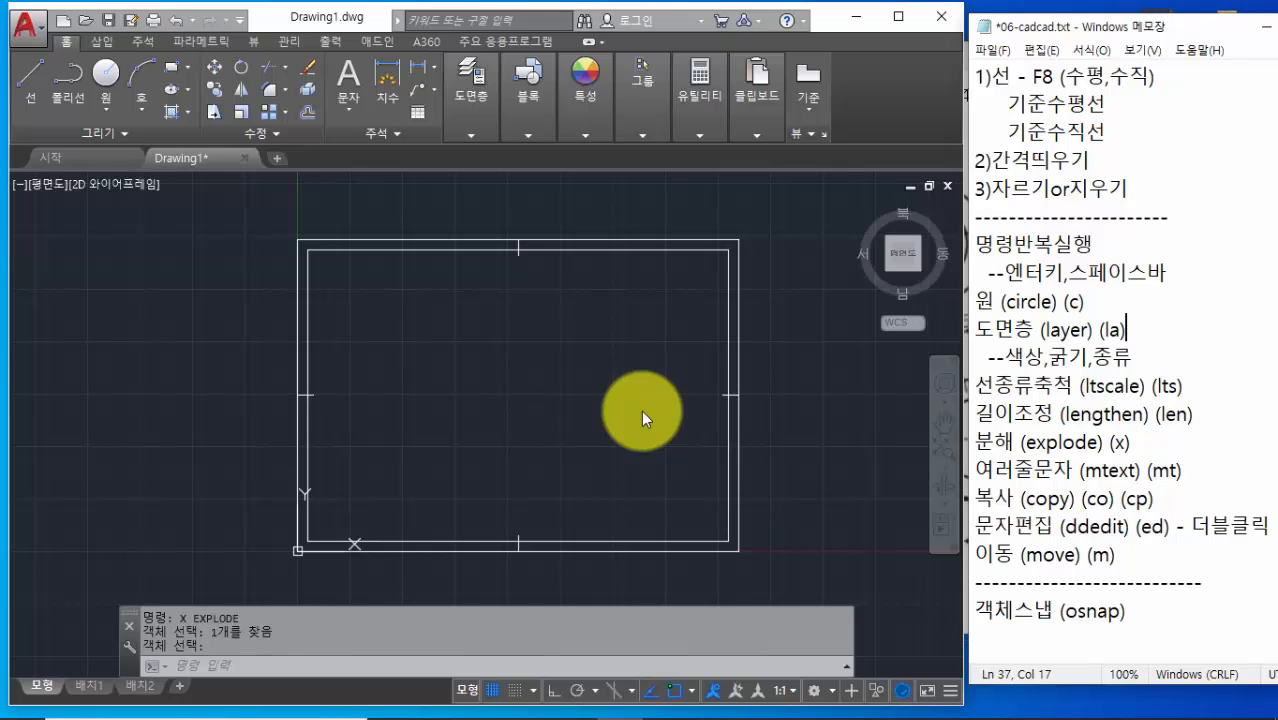
# Open the layer properties manager and create a new layer named 윤곽선
pyautogui.click(290, 665)
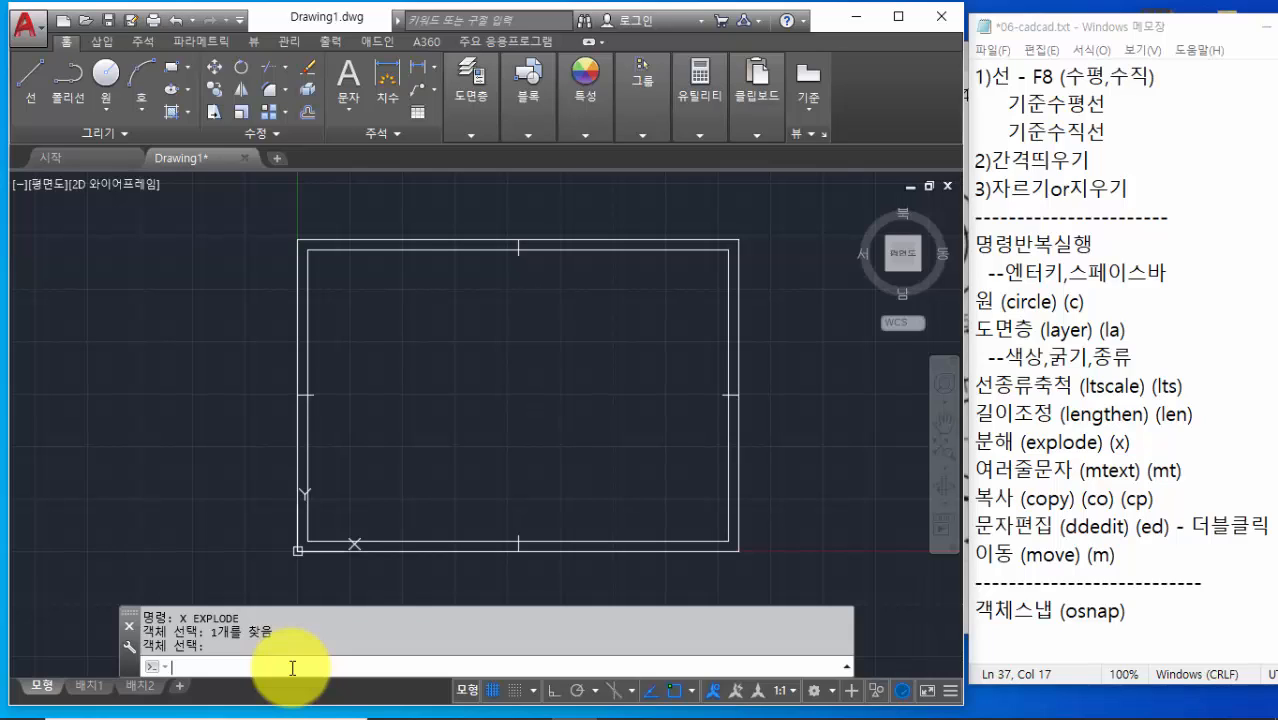
pyautogui.write('LA')
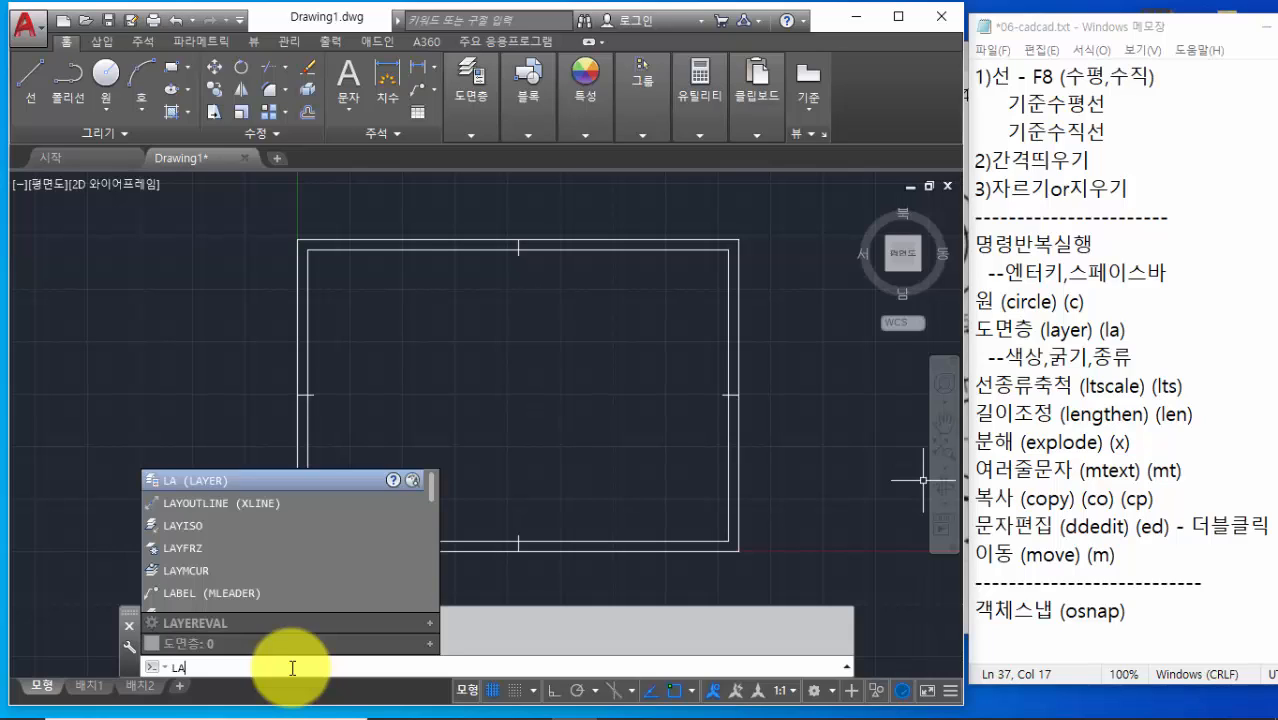
pyautogui.press('Return')
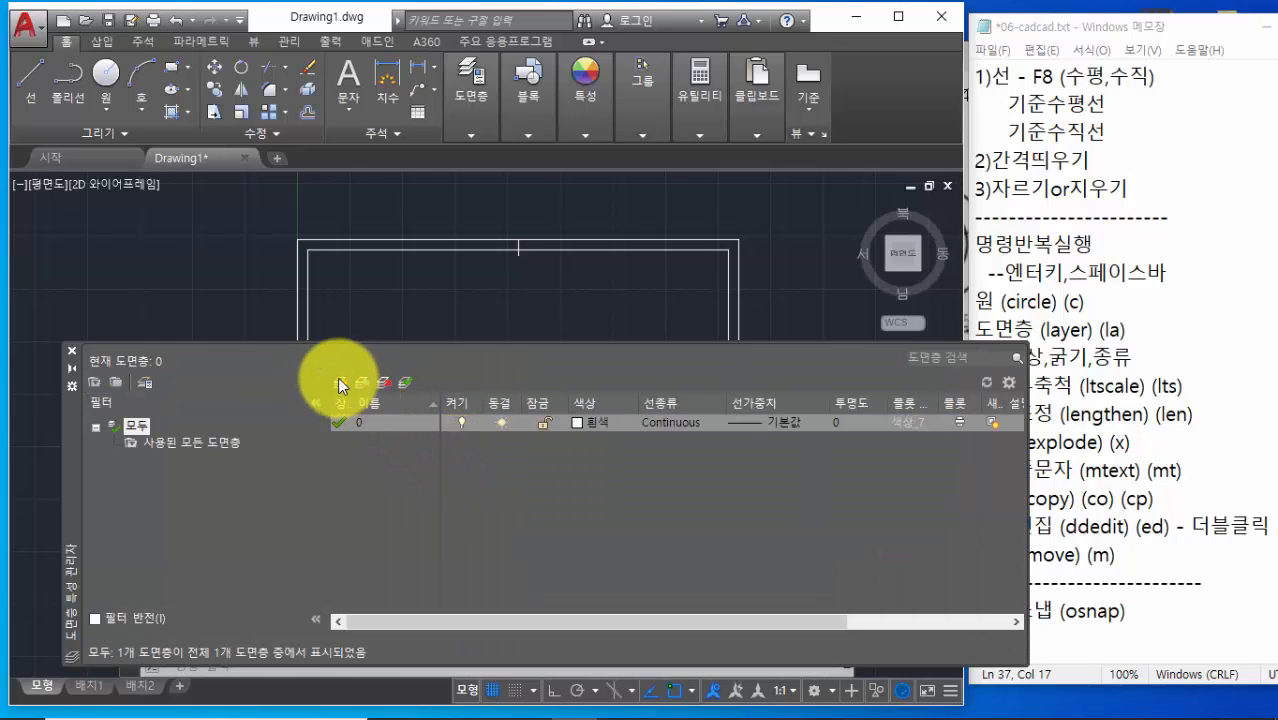
pyautogui.click(340, 385)
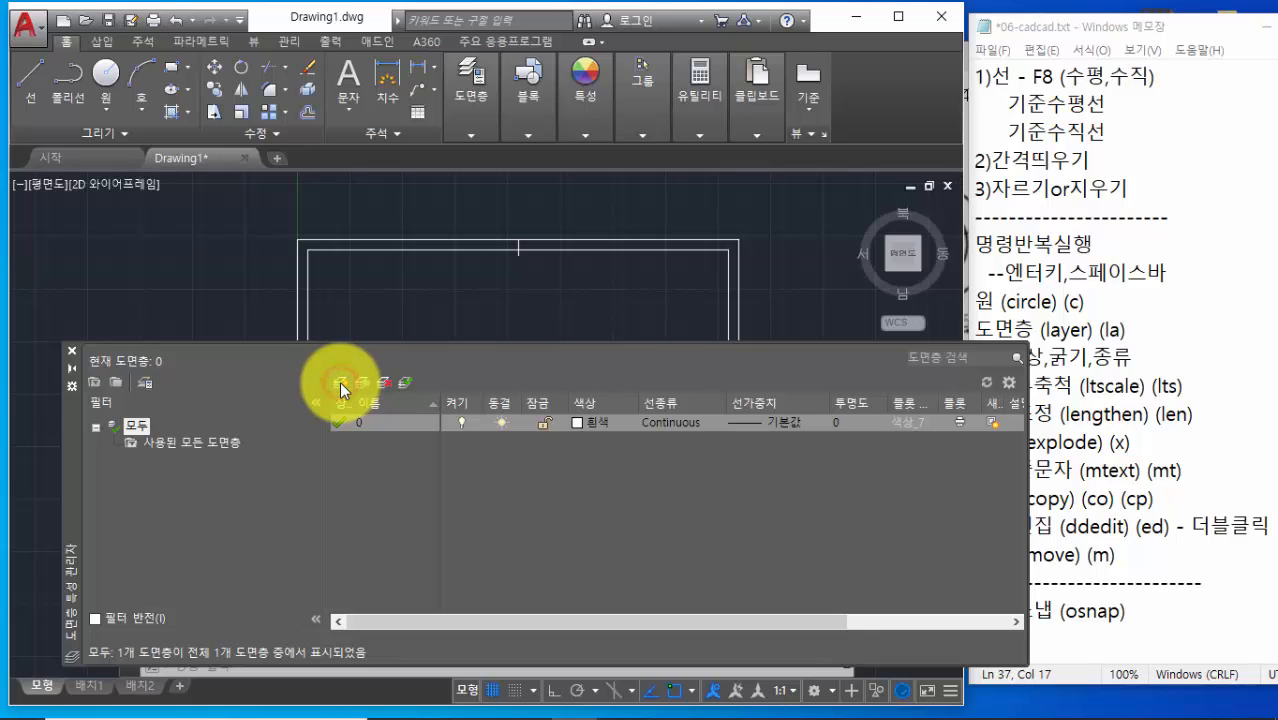
pyautogui.write('d')
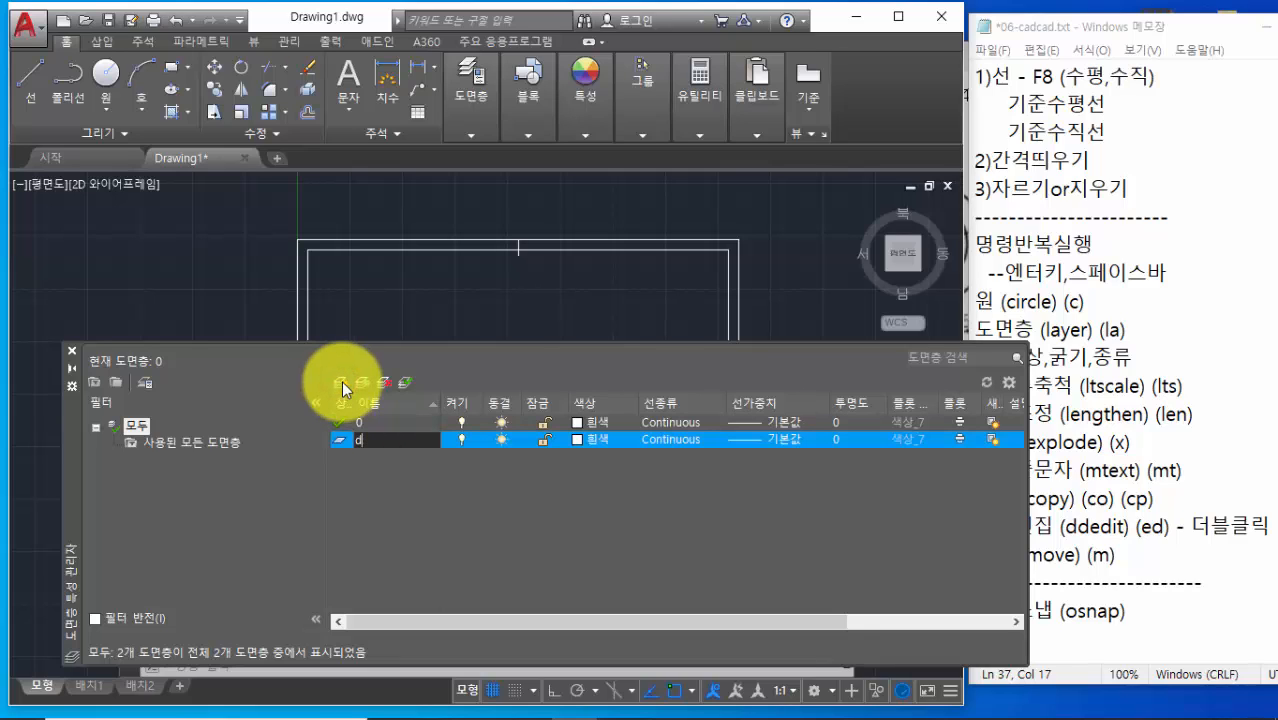
pyautogui.write('b곽선')
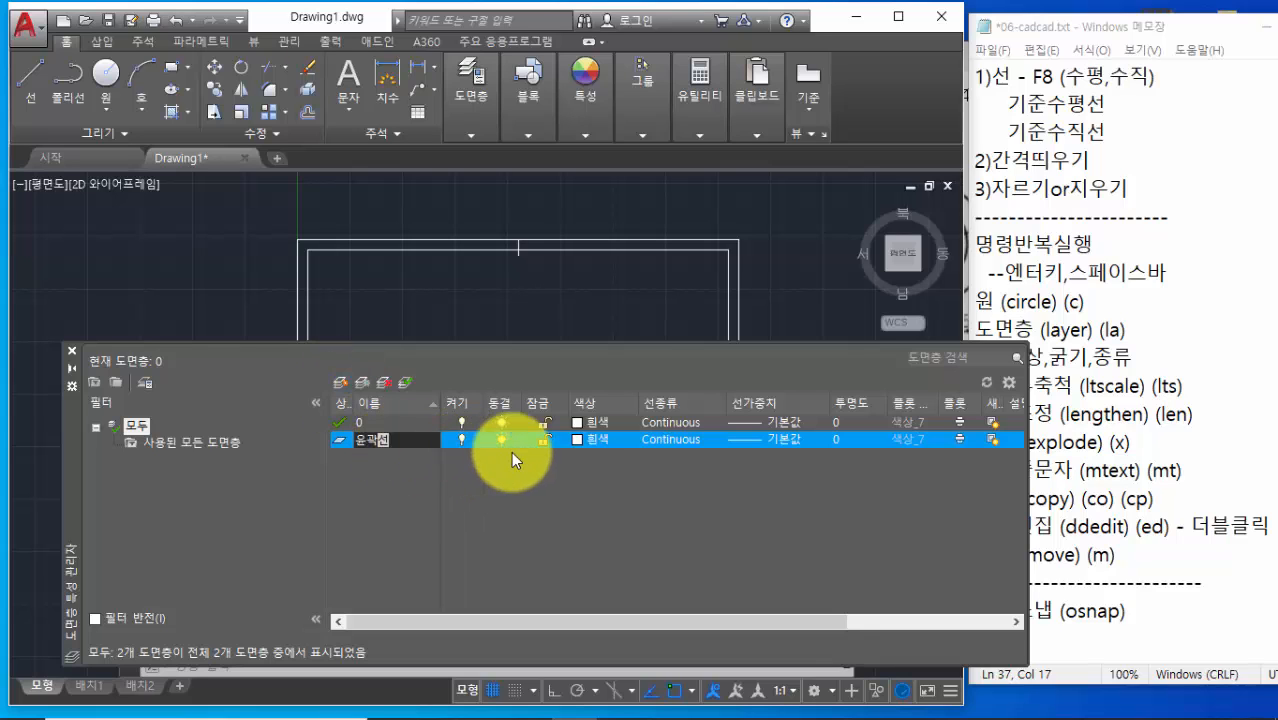
# Give the 윤곽선 layer the colour cyan (하늘색) and a 0.70 mm lineweight
pyautogui.click(578, 440)
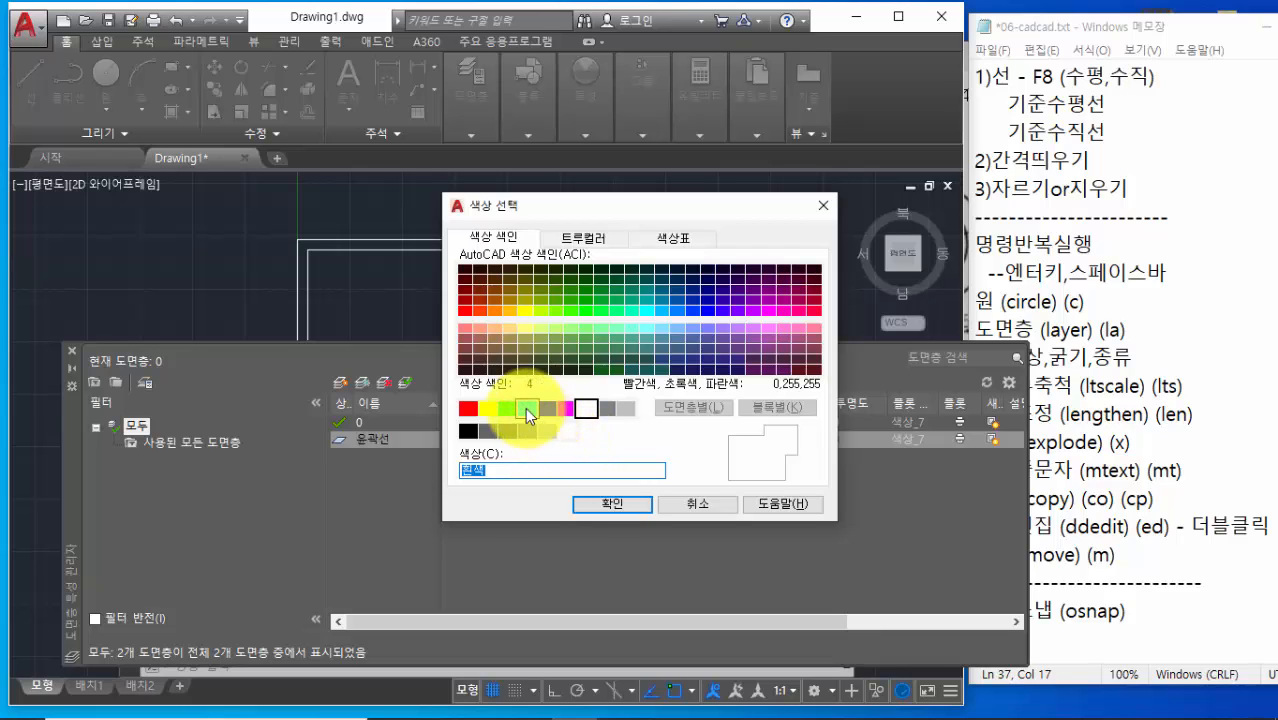
pyautogui.click(526, 408)
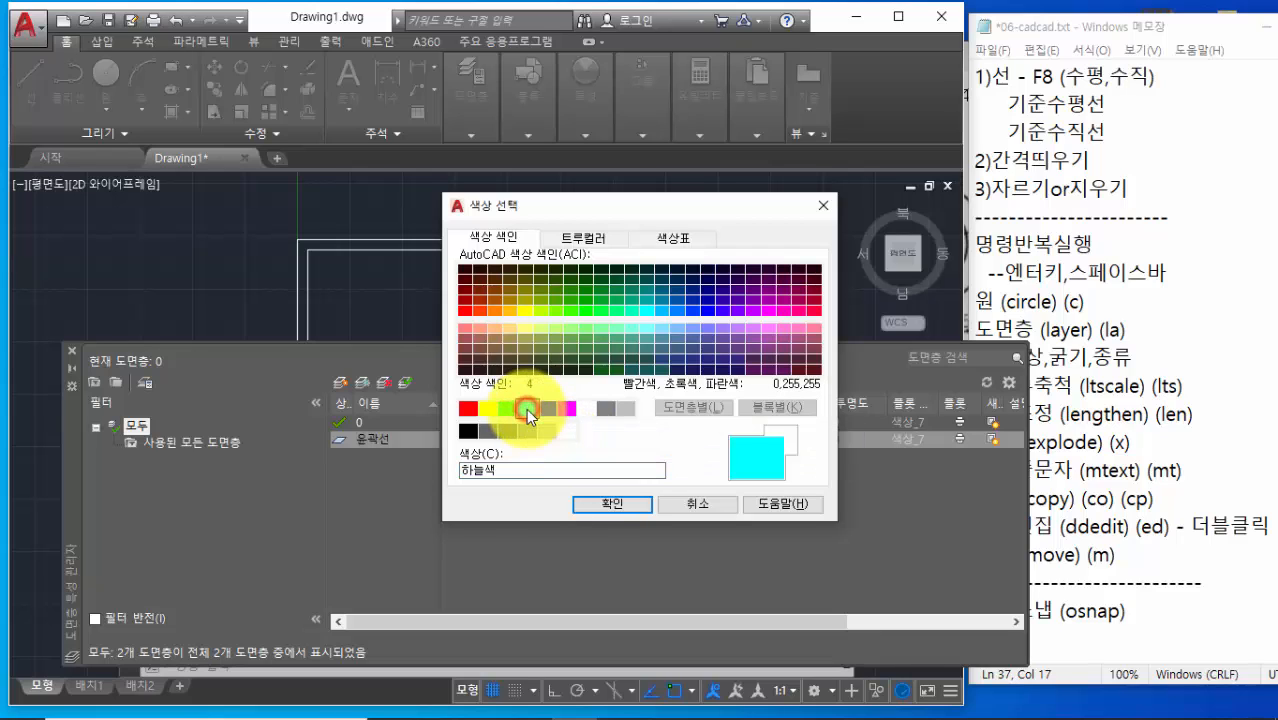
pyautogui.click(587, 508)
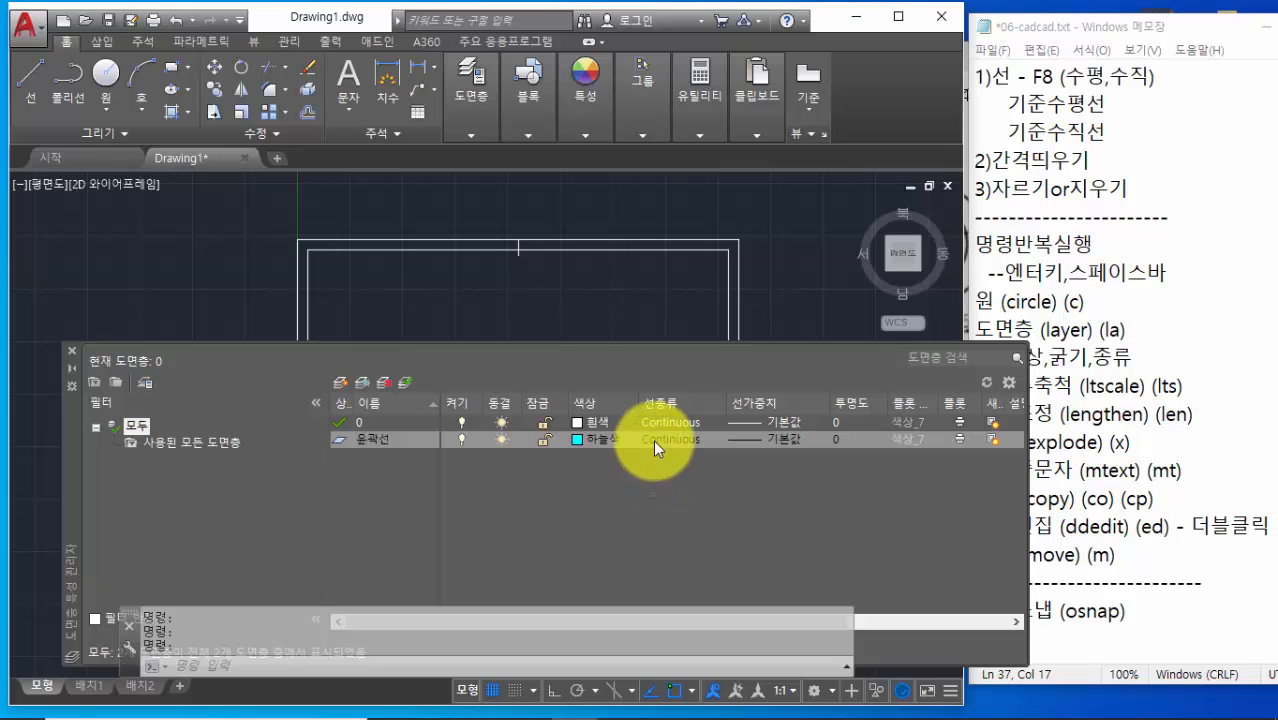
pyautogui.click(751, 440)
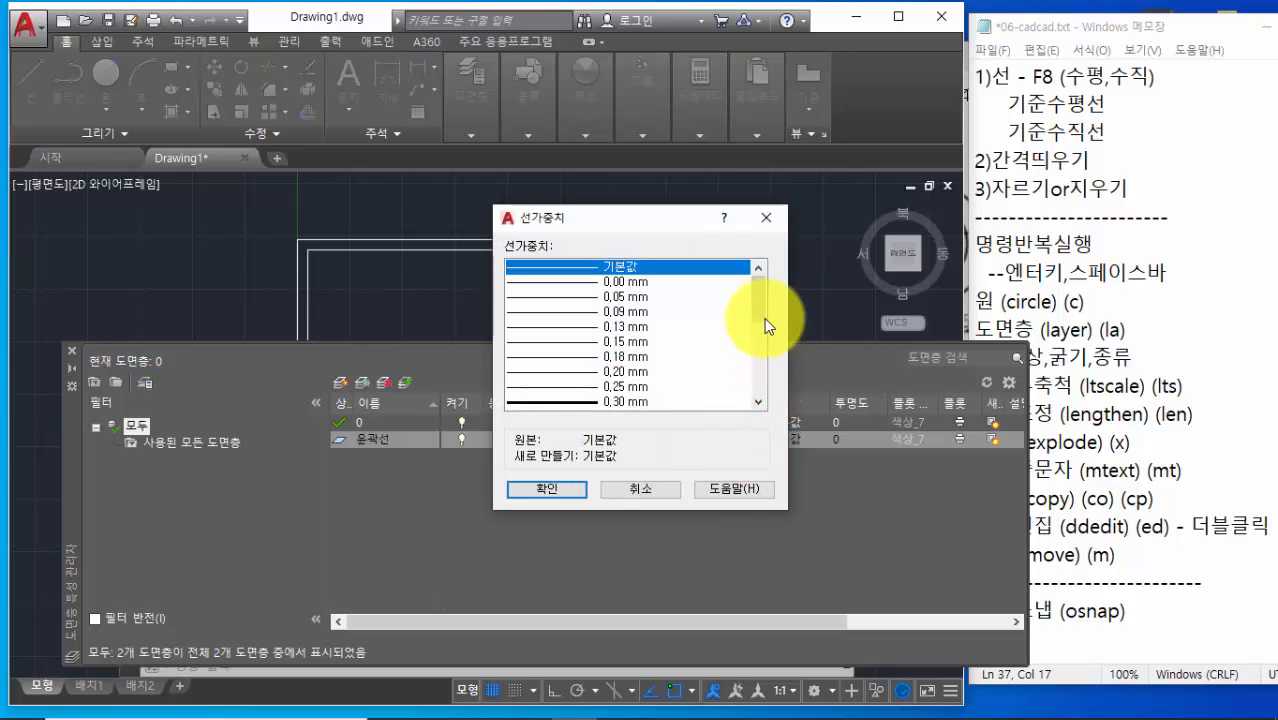
pyautogui.moveTo(765, 322); pyautogui.dragTo(760, 345)
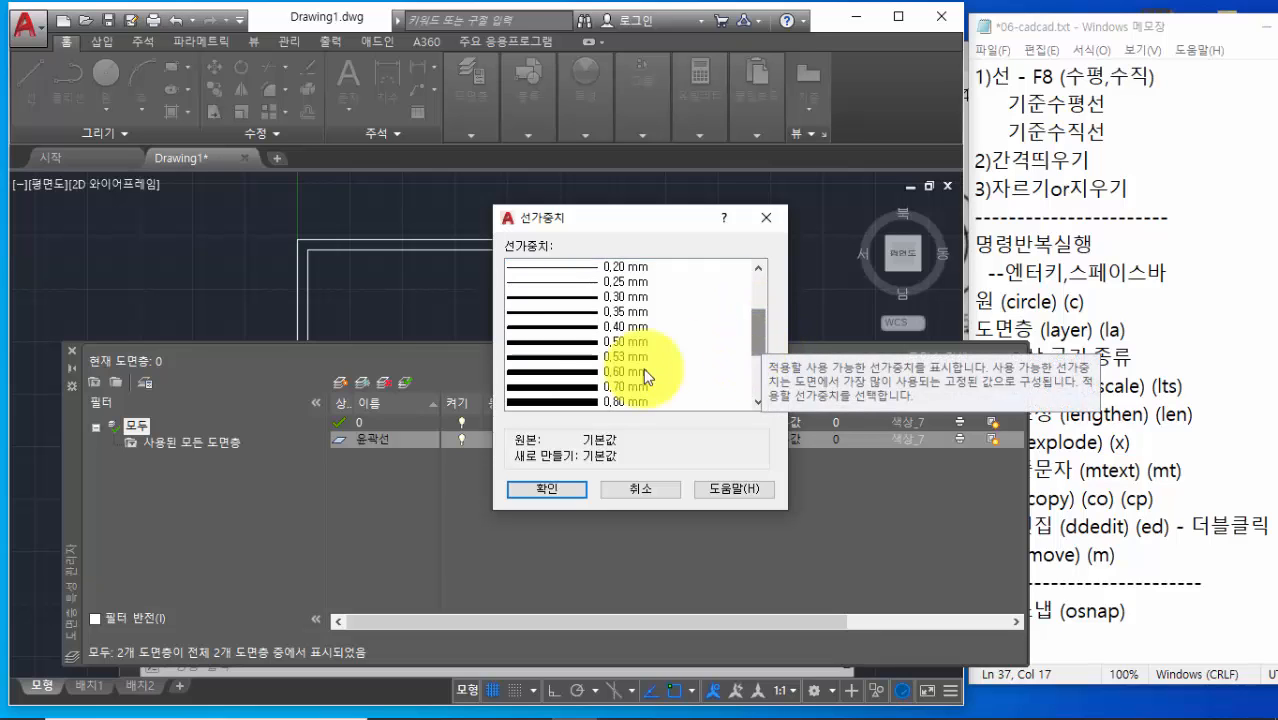
pyautogui.click(575, 386)
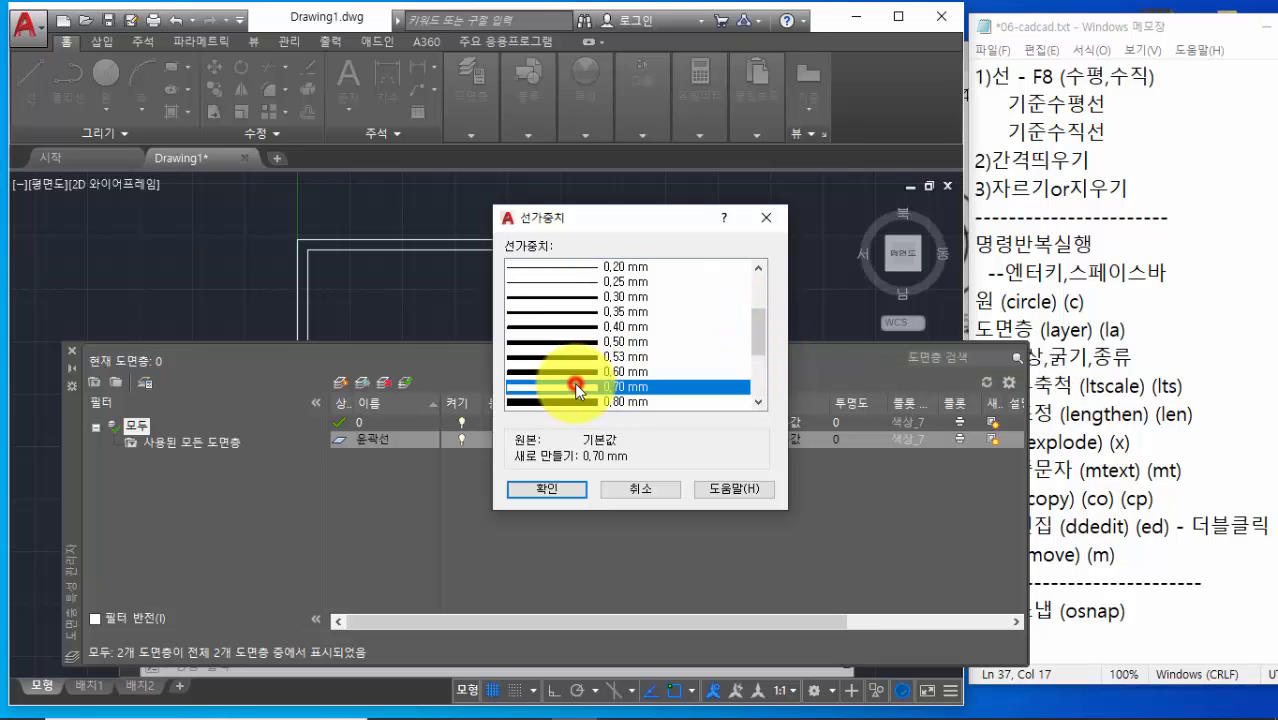
pyautogui.click(550, 490)
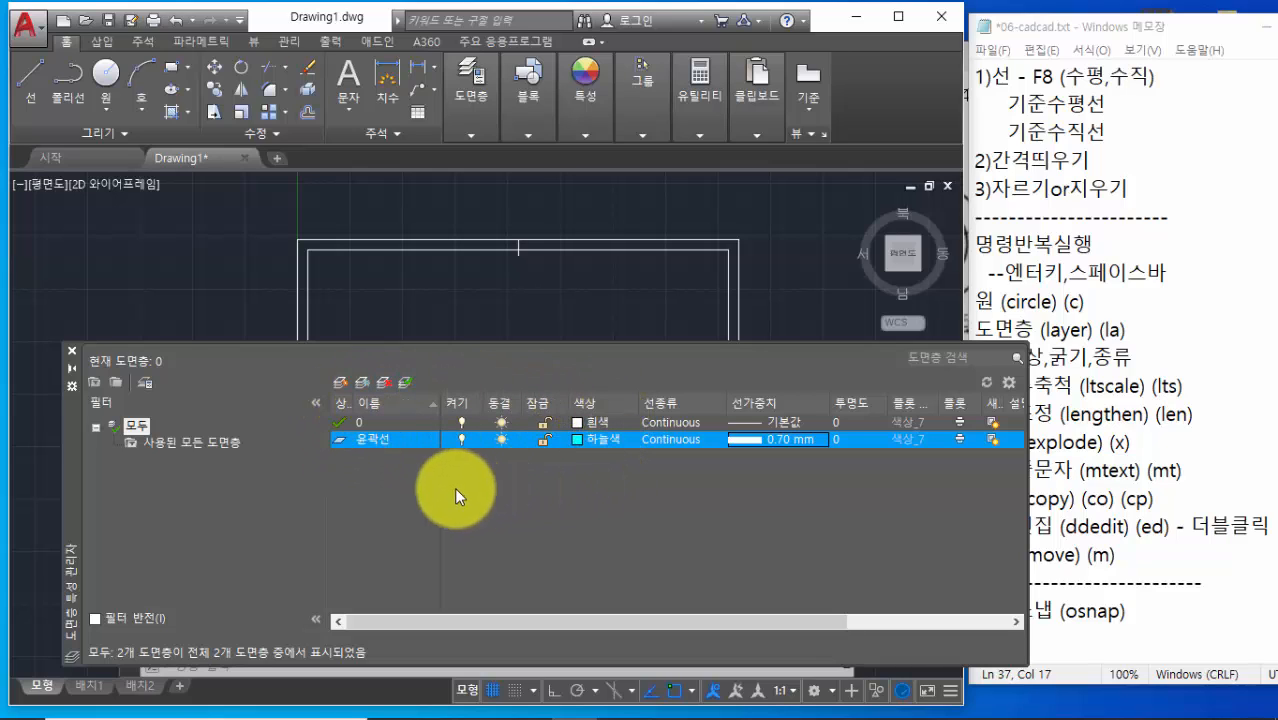
# Create a new layer named 외형선 and set its colour to green (초록색)
pyautogui.click(341, 382)
pyautogui.write('ㅇ')
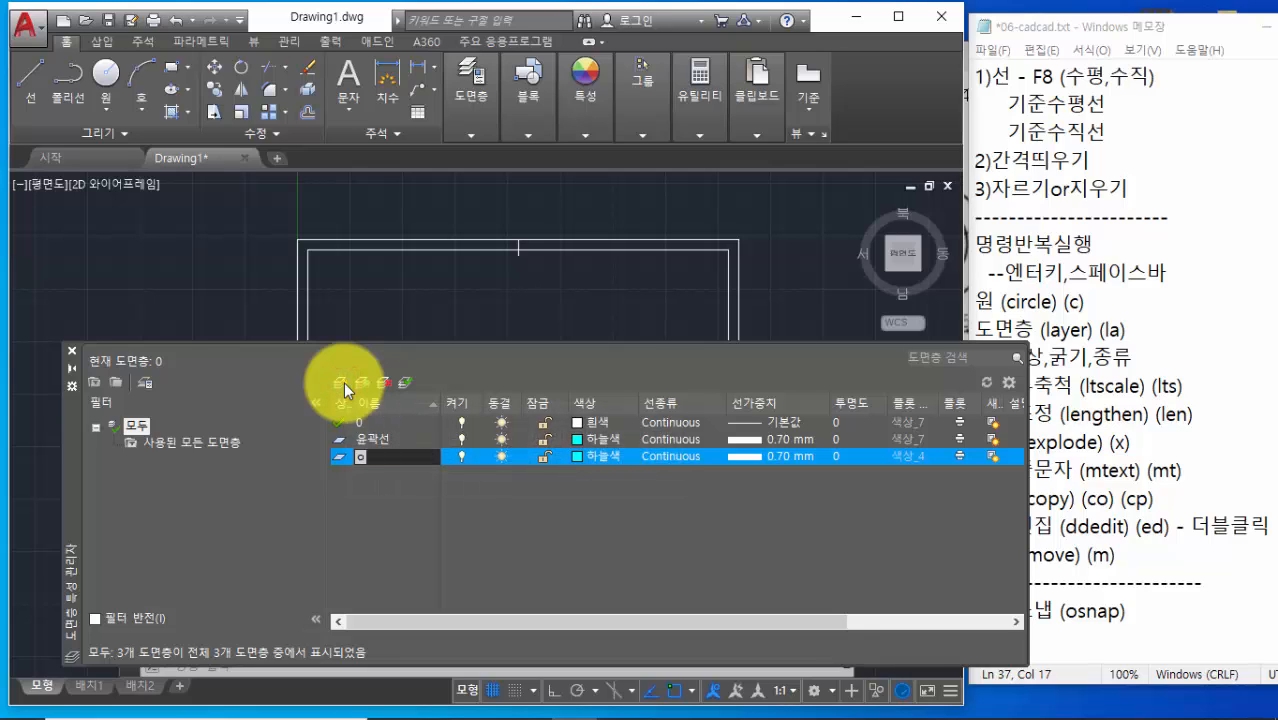
pyautogui.write('형선')
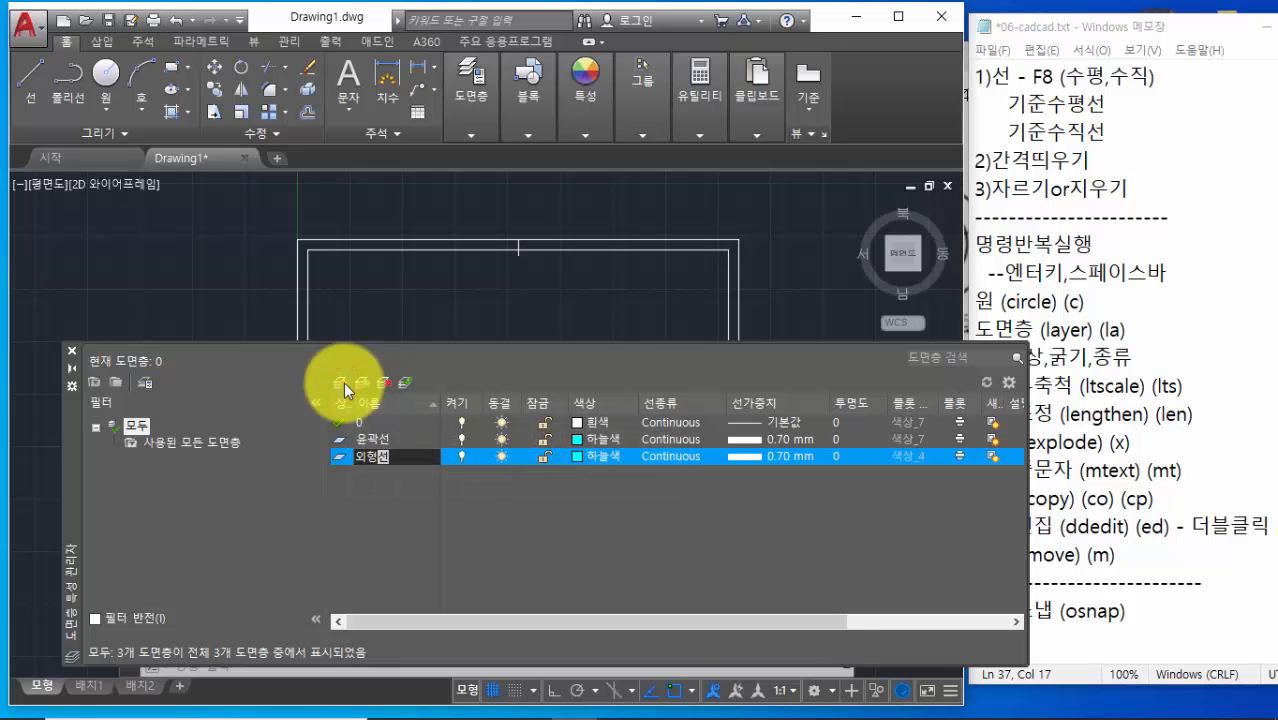
pyautogui.click(578, 455)
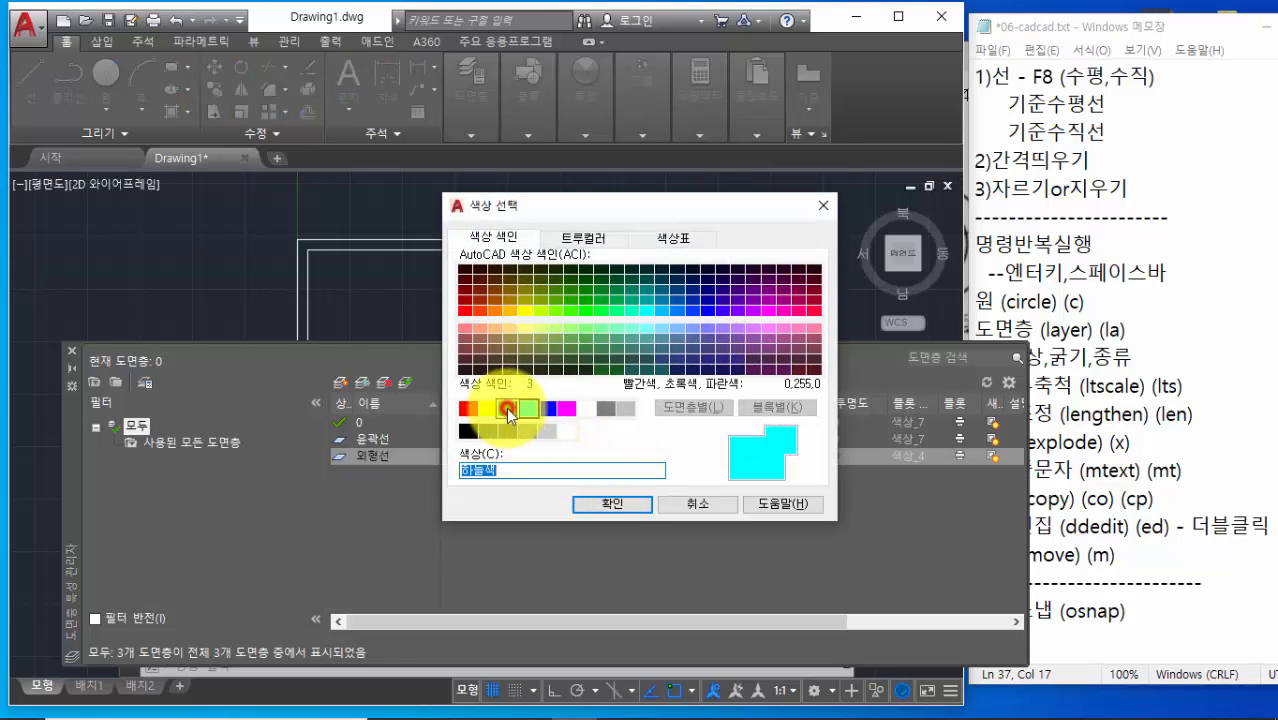
pyautogui.click(506, 408)
pyautogui.click(595, 505)
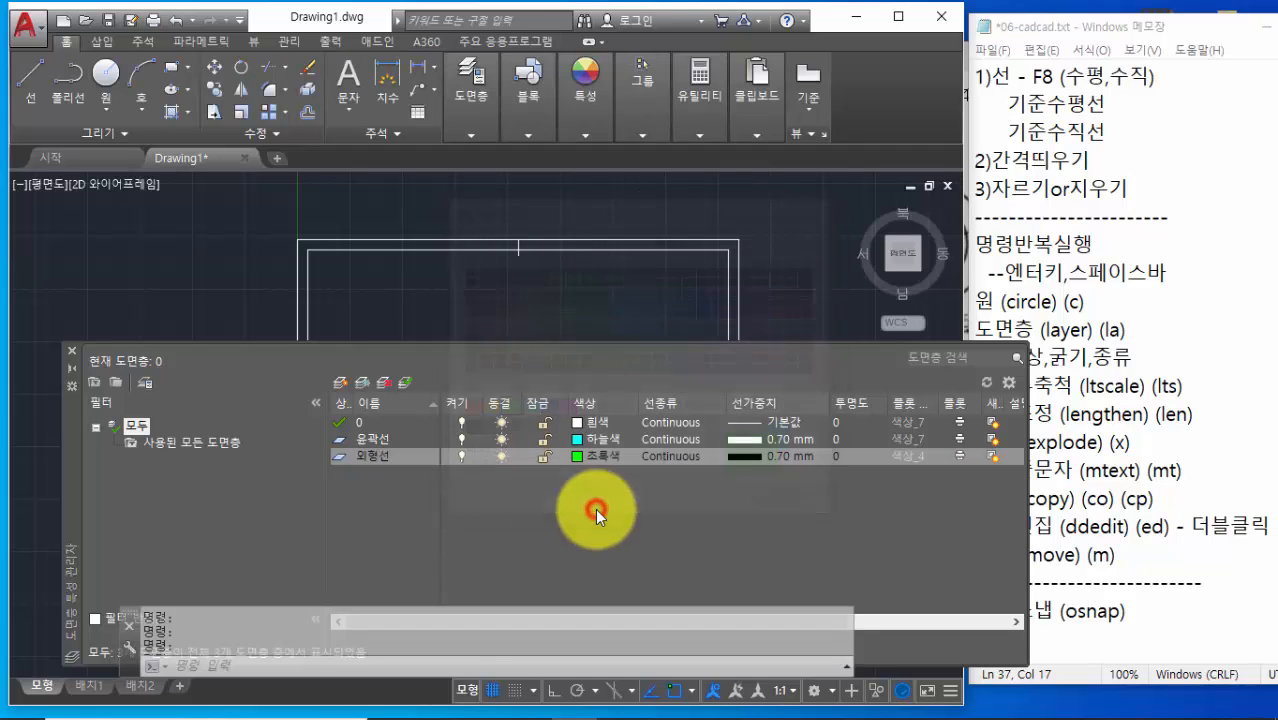
# Set the lineweight of the 외형선 layer to 0.50 mm
pyautogui.click(737, 456)
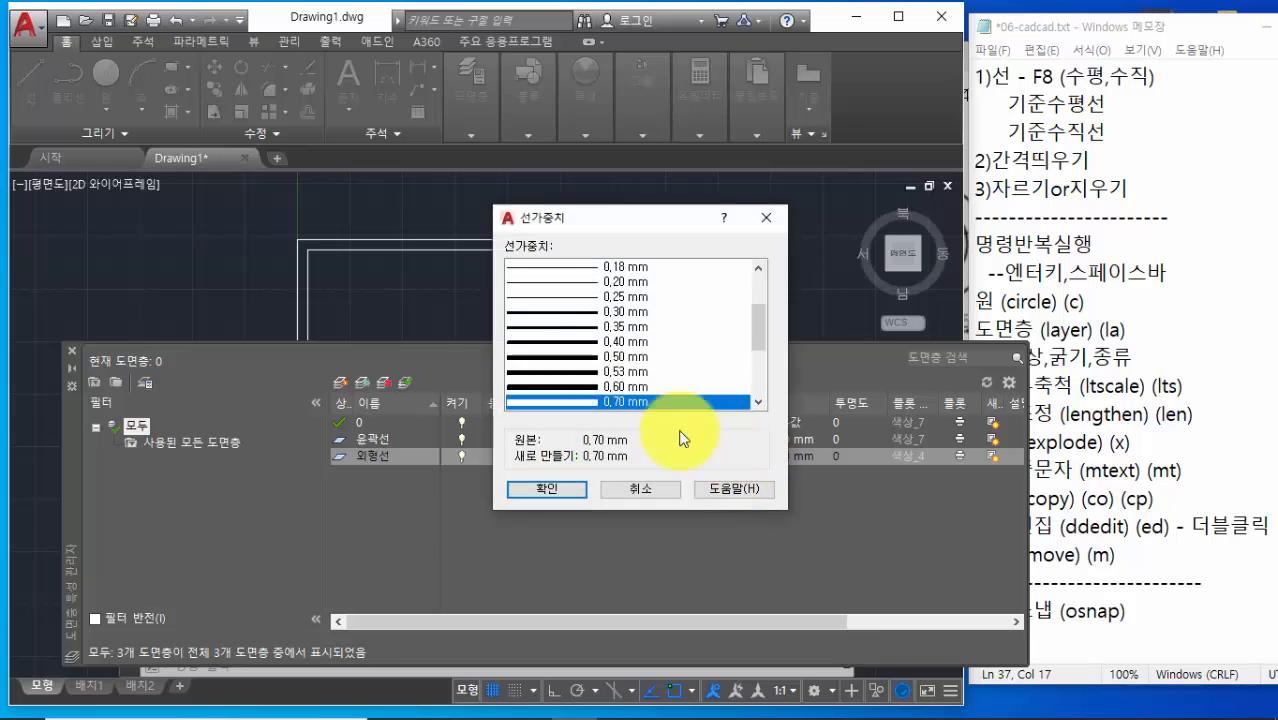
pyautogui.click(573, 362)
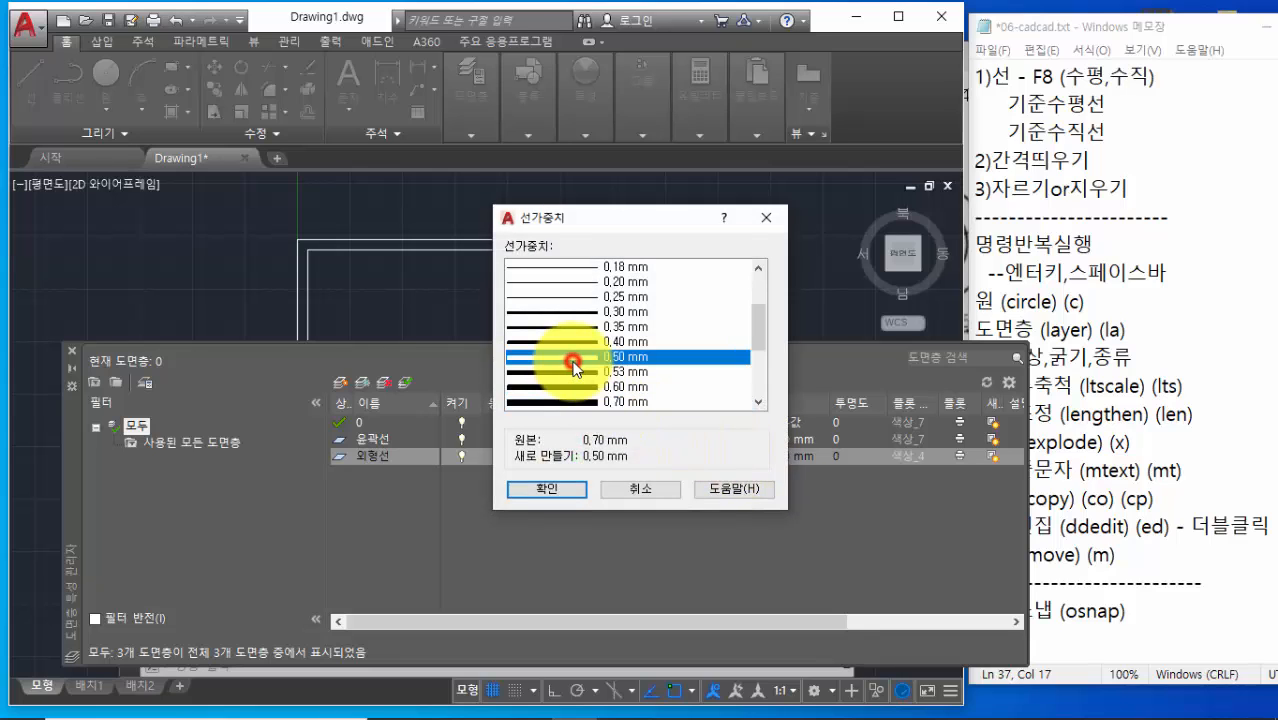
pyautogui.click(560, 485)
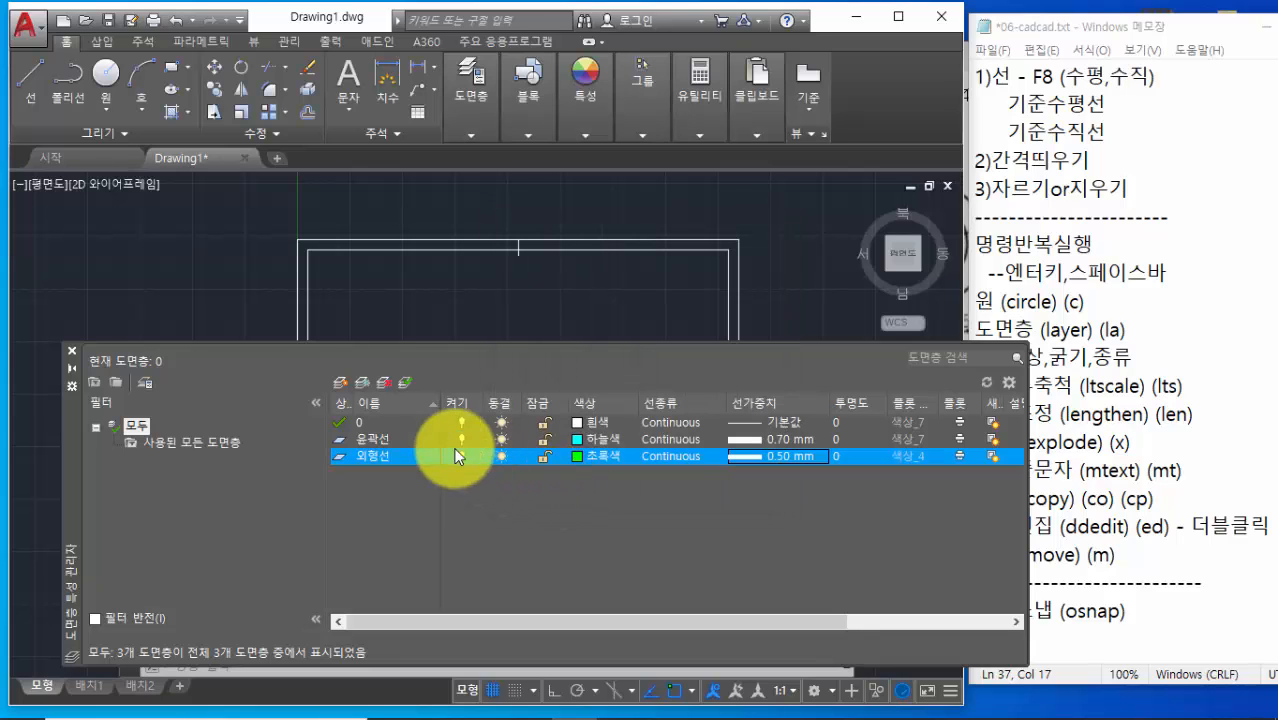
# Create a new layer named 숨은선 and set its colour to yellow (노란색)
pyautogui.click(339, 383)
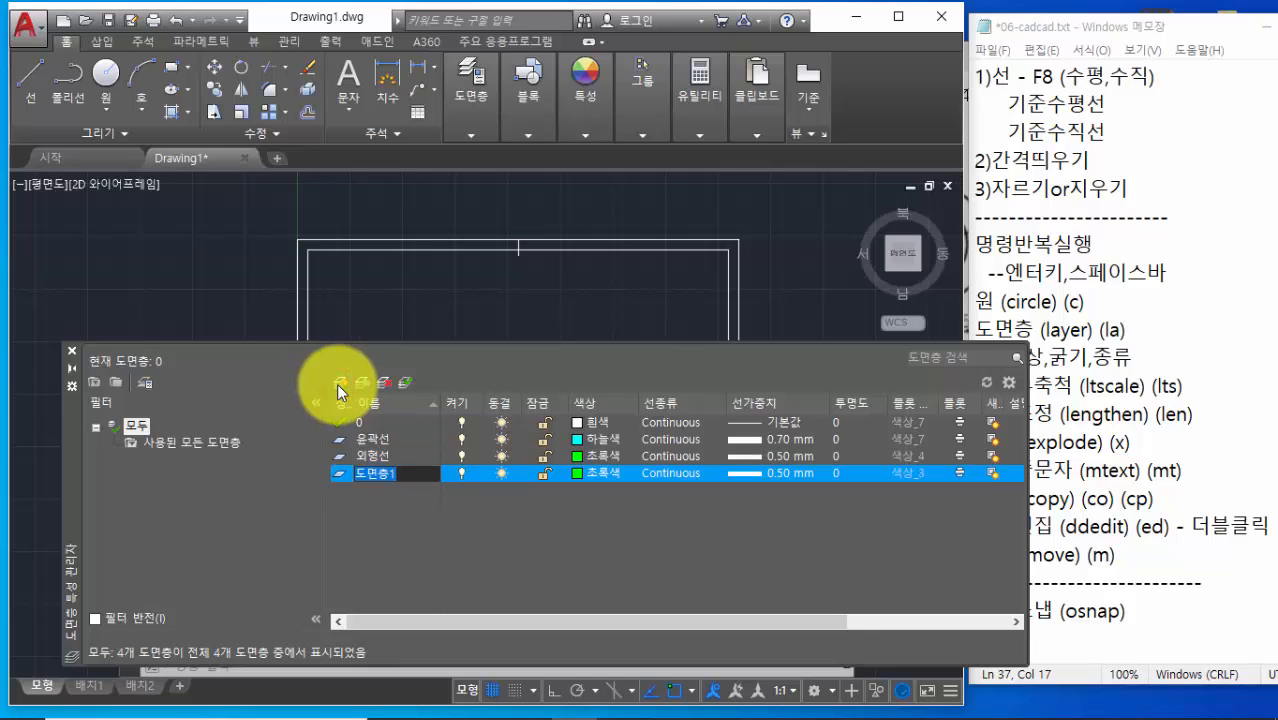
pyautogui.write('숨은선')
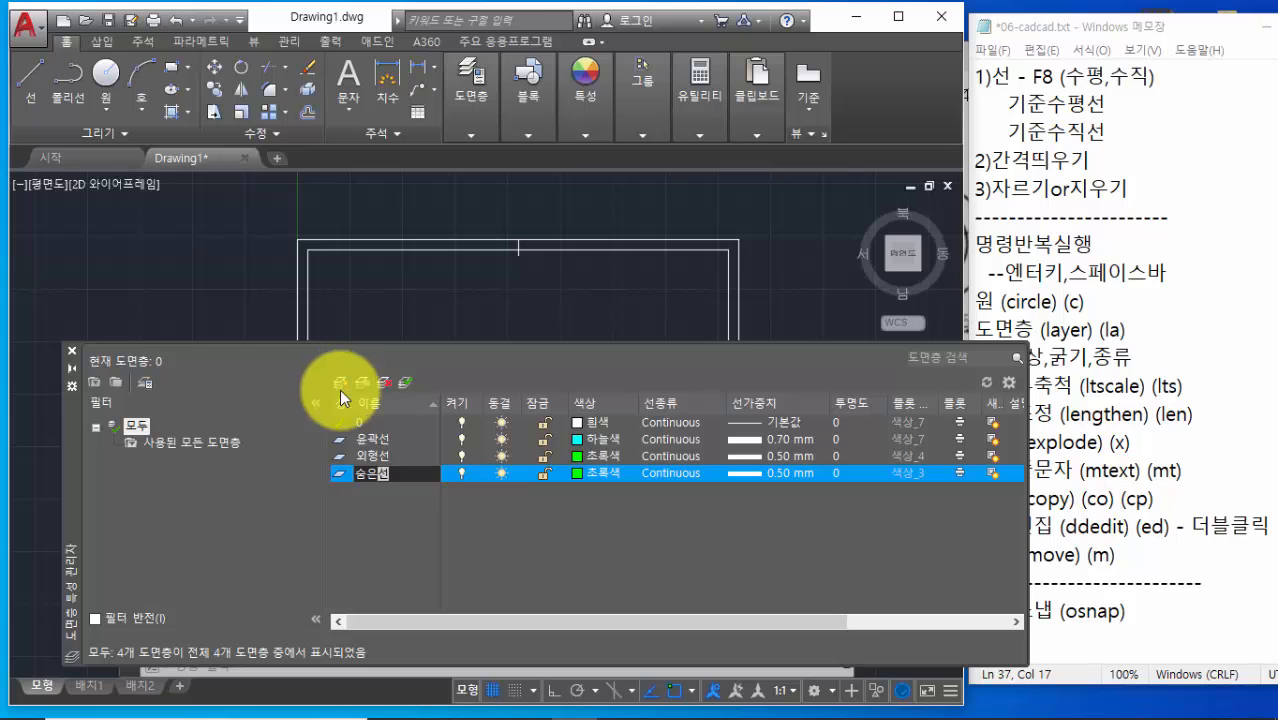
pyautogui.press('Return')
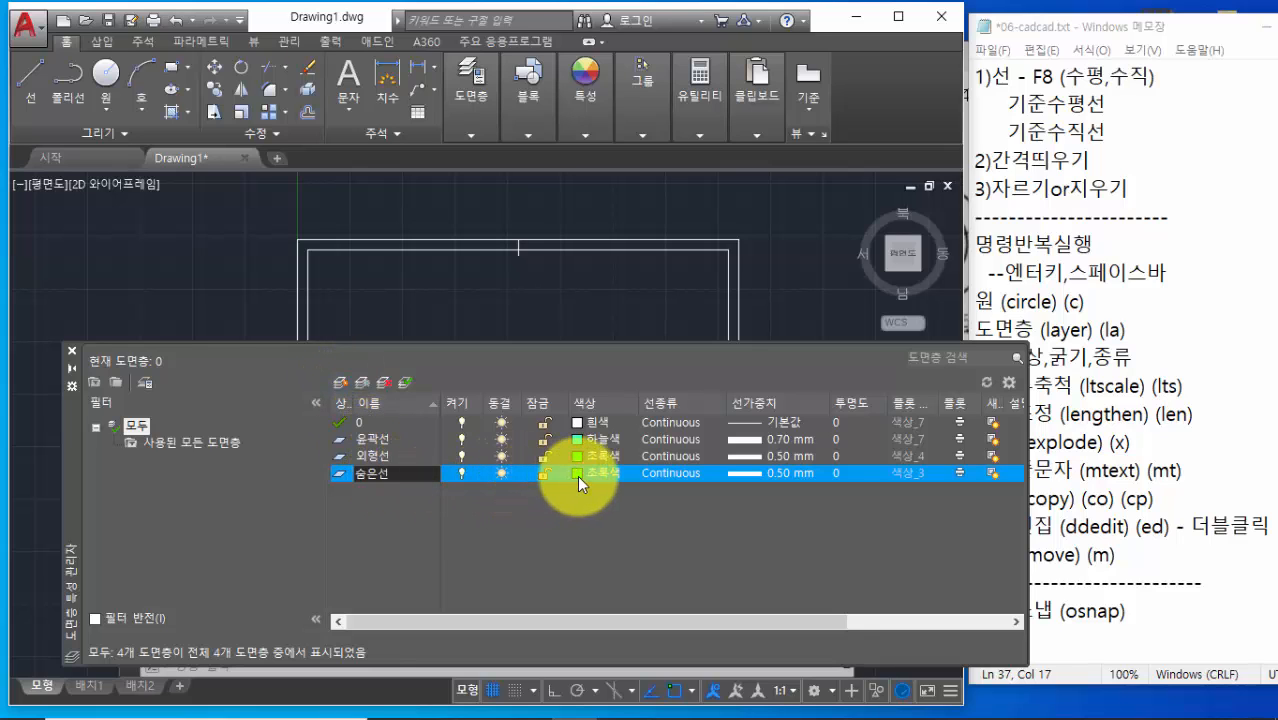
pyautogui.click(577, 475)
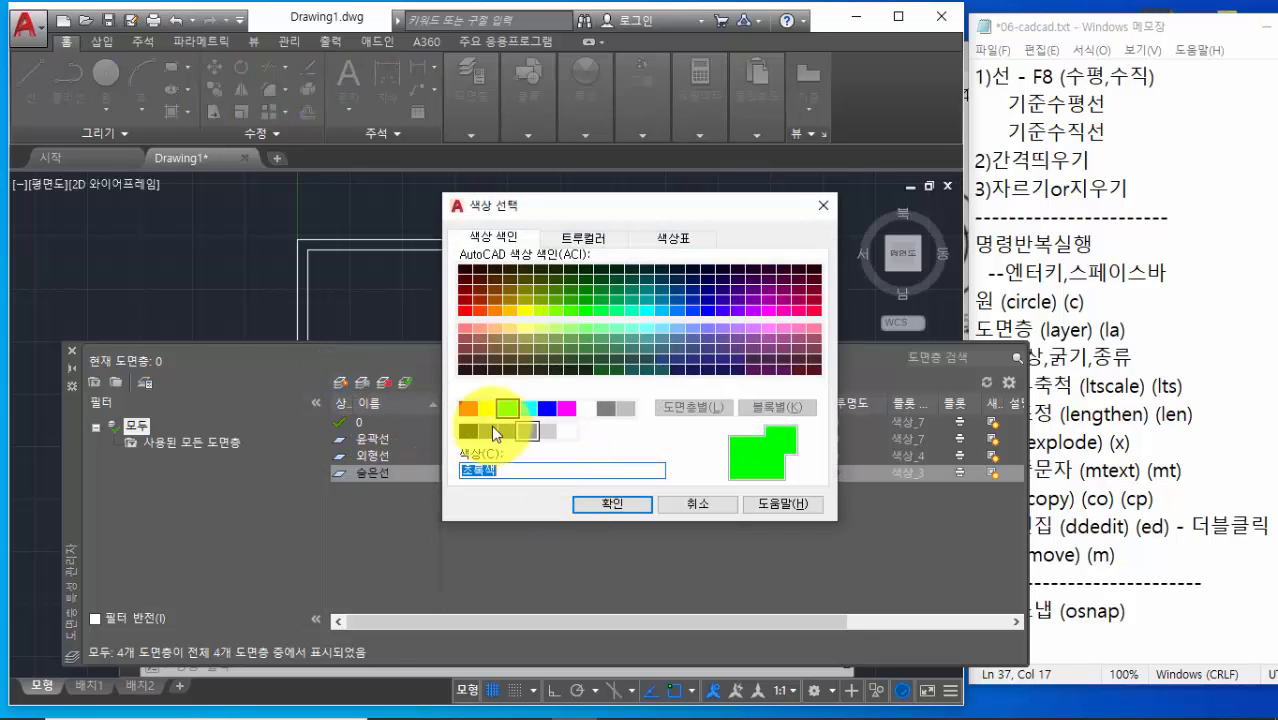
pyautogui.click(487, 408)
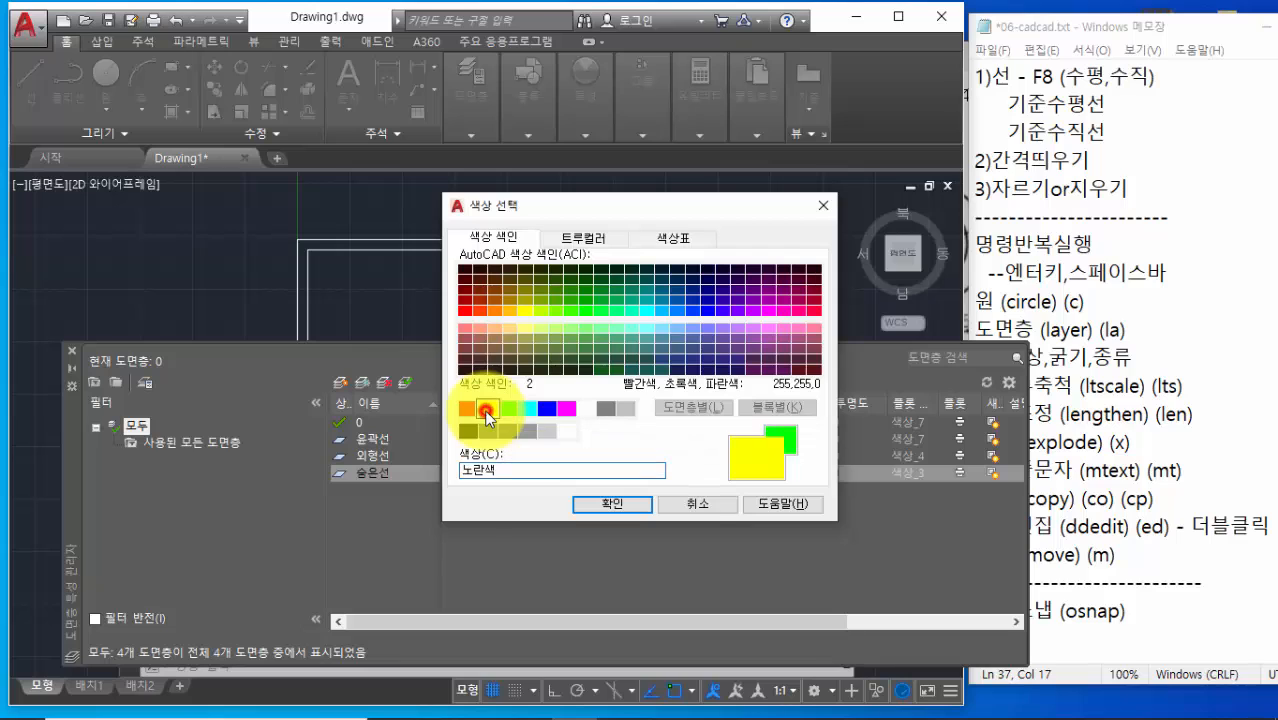
pyautogui.click(593, 505)
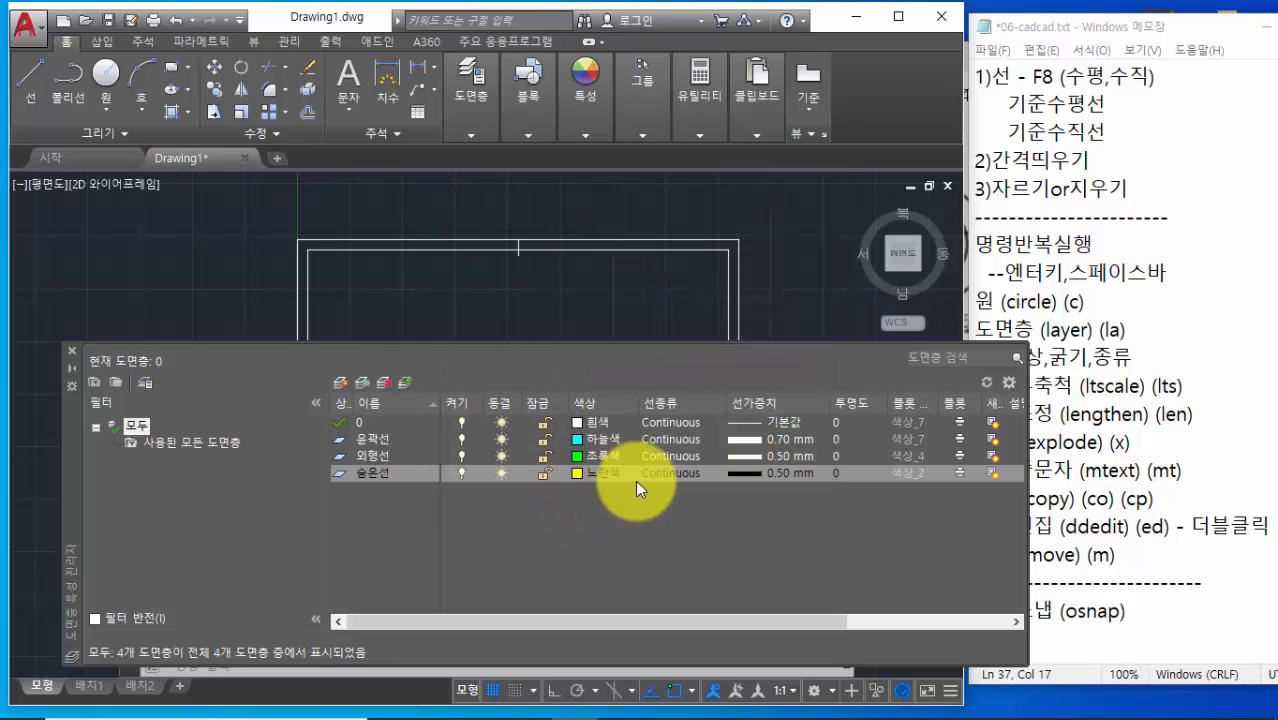
# Load the HIDDEN2 linetype from acadiso.lin and assign it to the 숨은선 layer
pyautogui.click(661, 473)
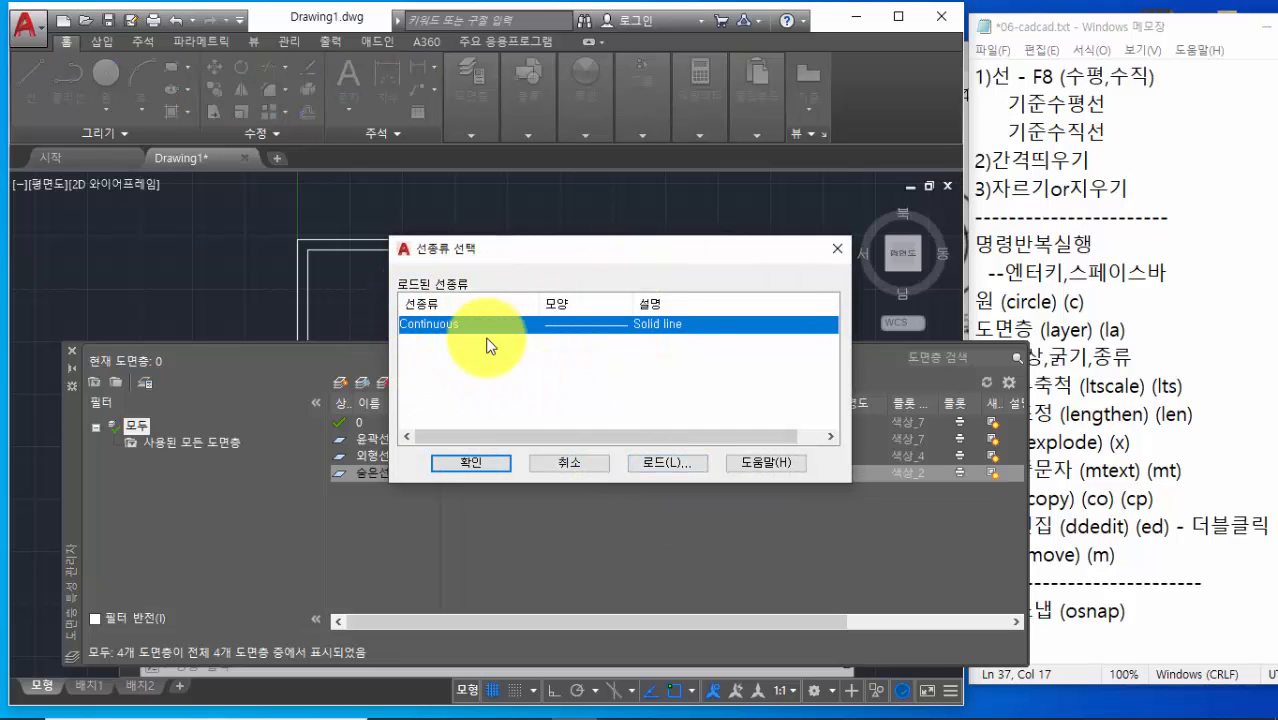
pyautogui.click(649, 463)
pyautogui.click(649, 463)
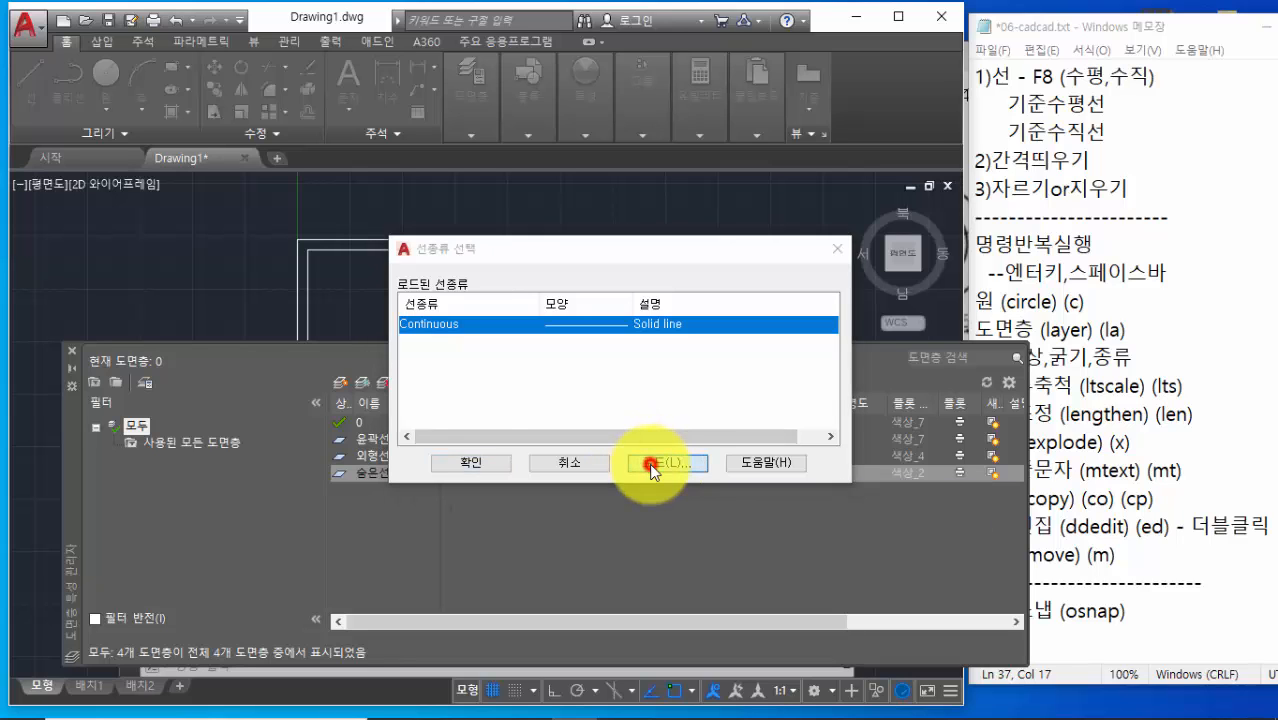
pyautogui.moveTo(850, 329); pyautogui.dragTo(843, 384)
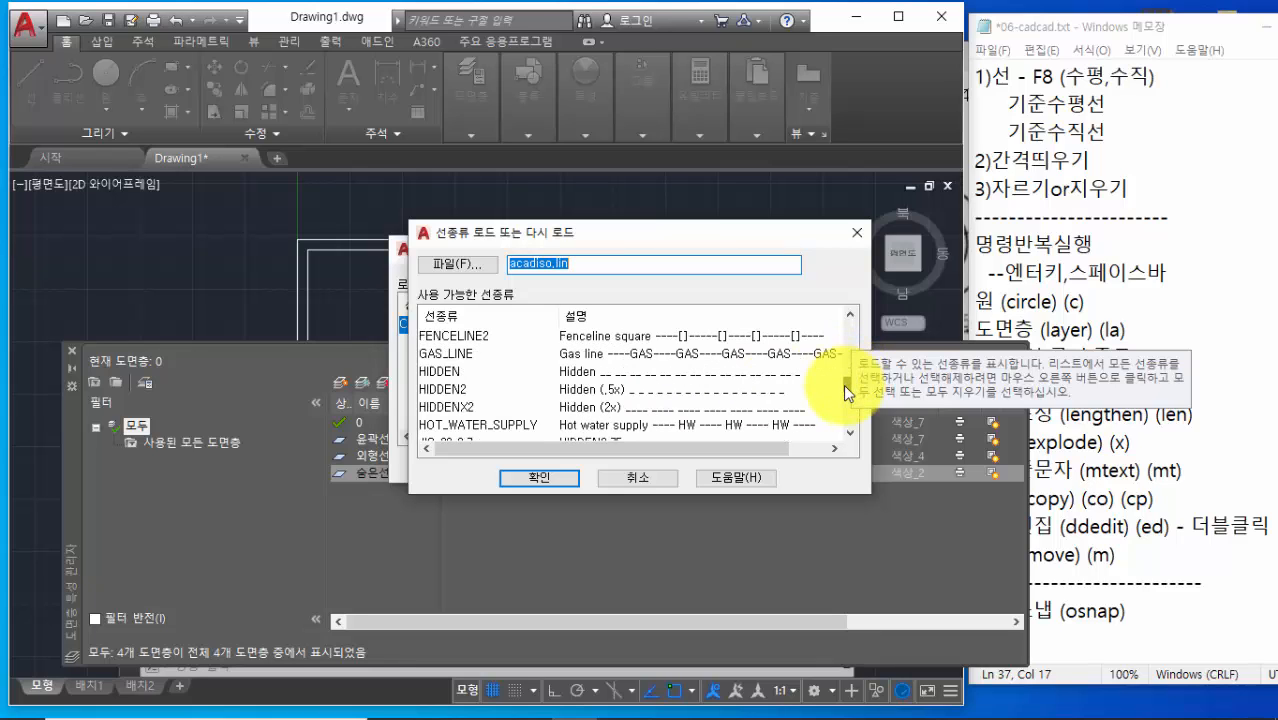
pyautogui.click(459, 391)
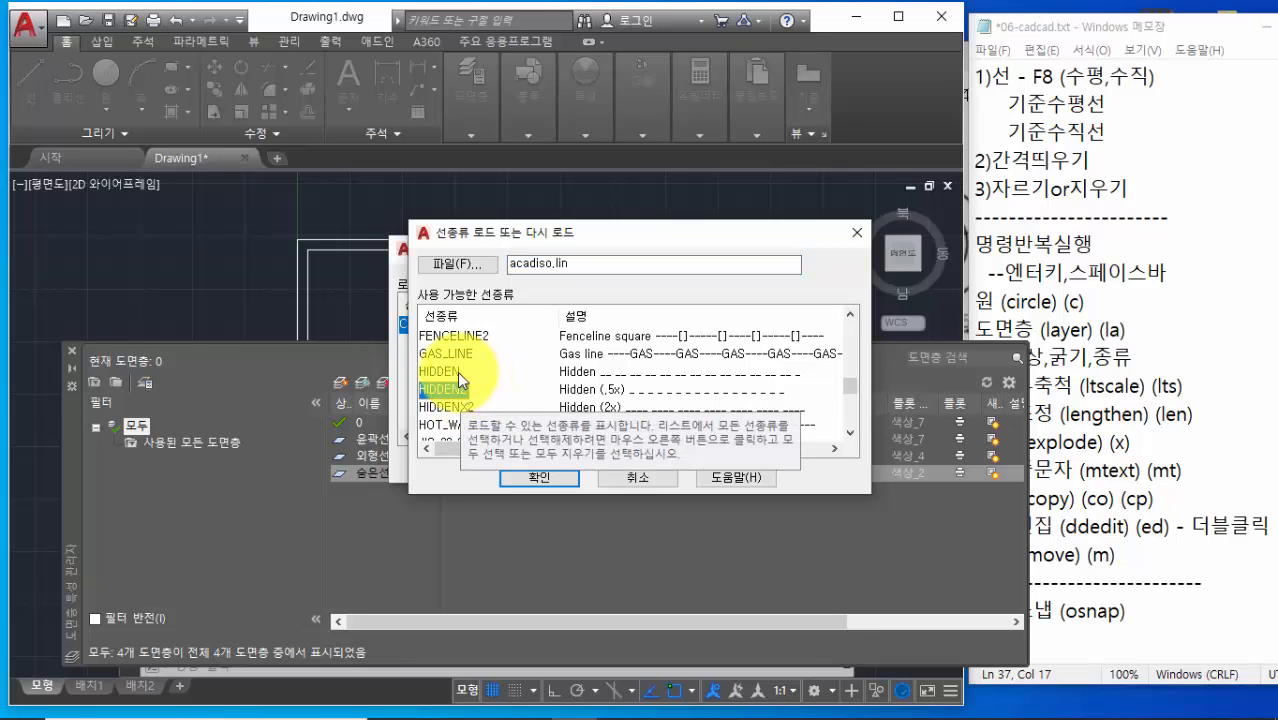
pyautogui.click(457, 371)
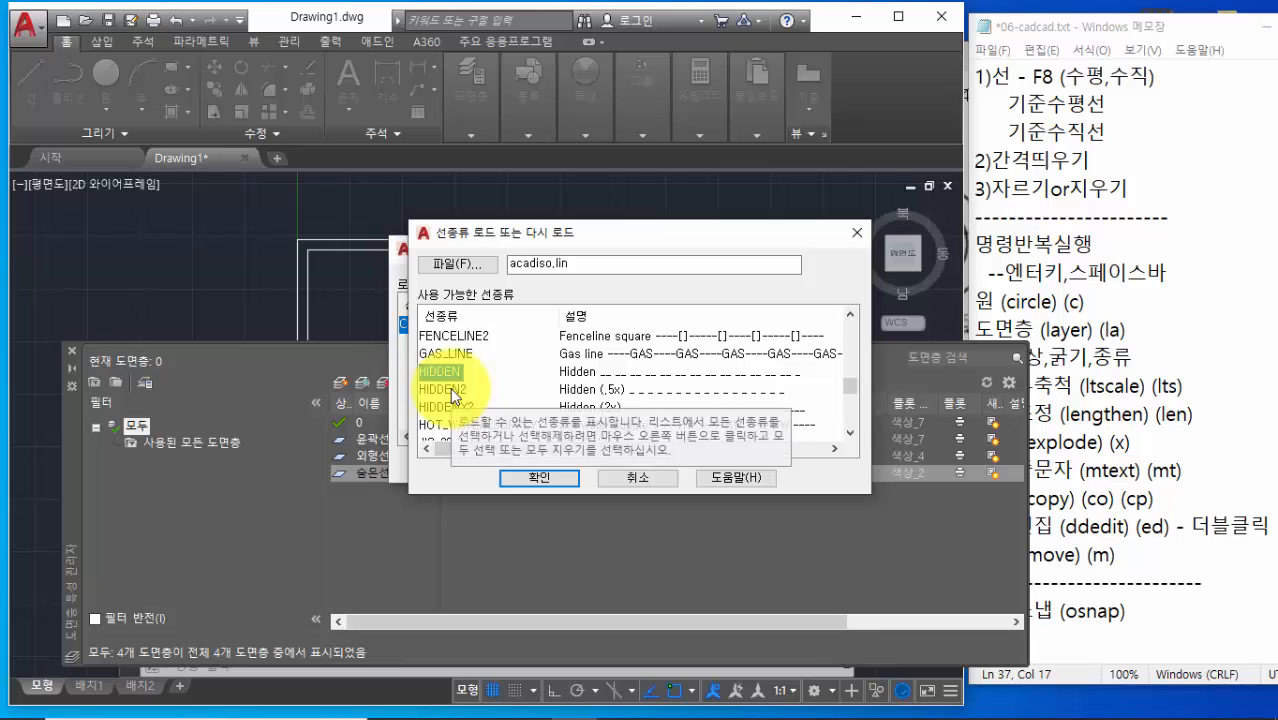
pyautogui.click(452, 389)
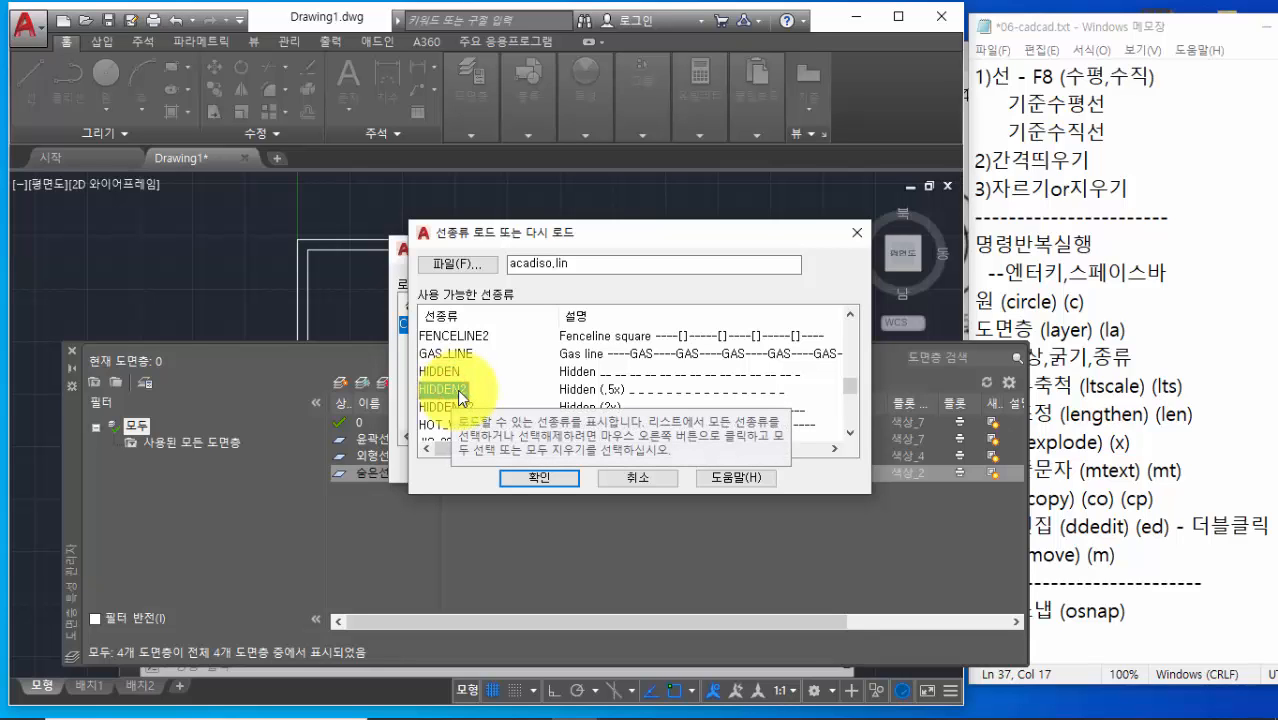
pyautogui.click(525, 480)
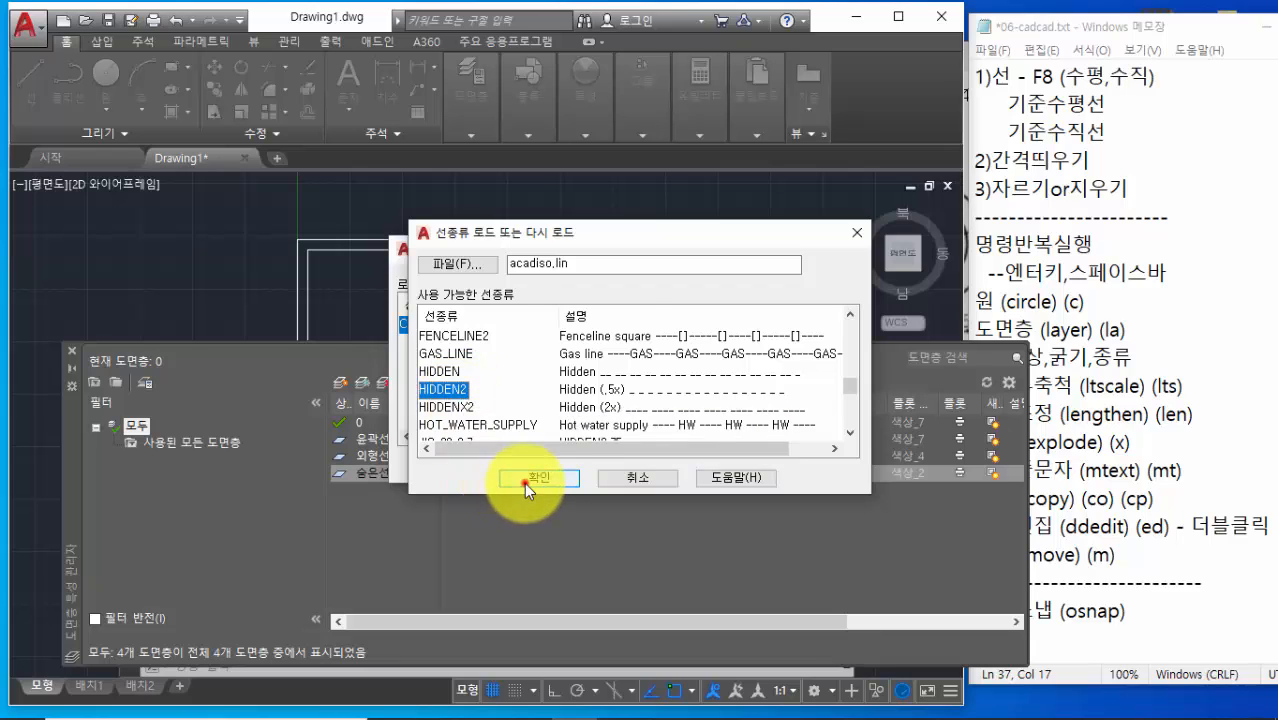
pyautogui.click(440, 342)
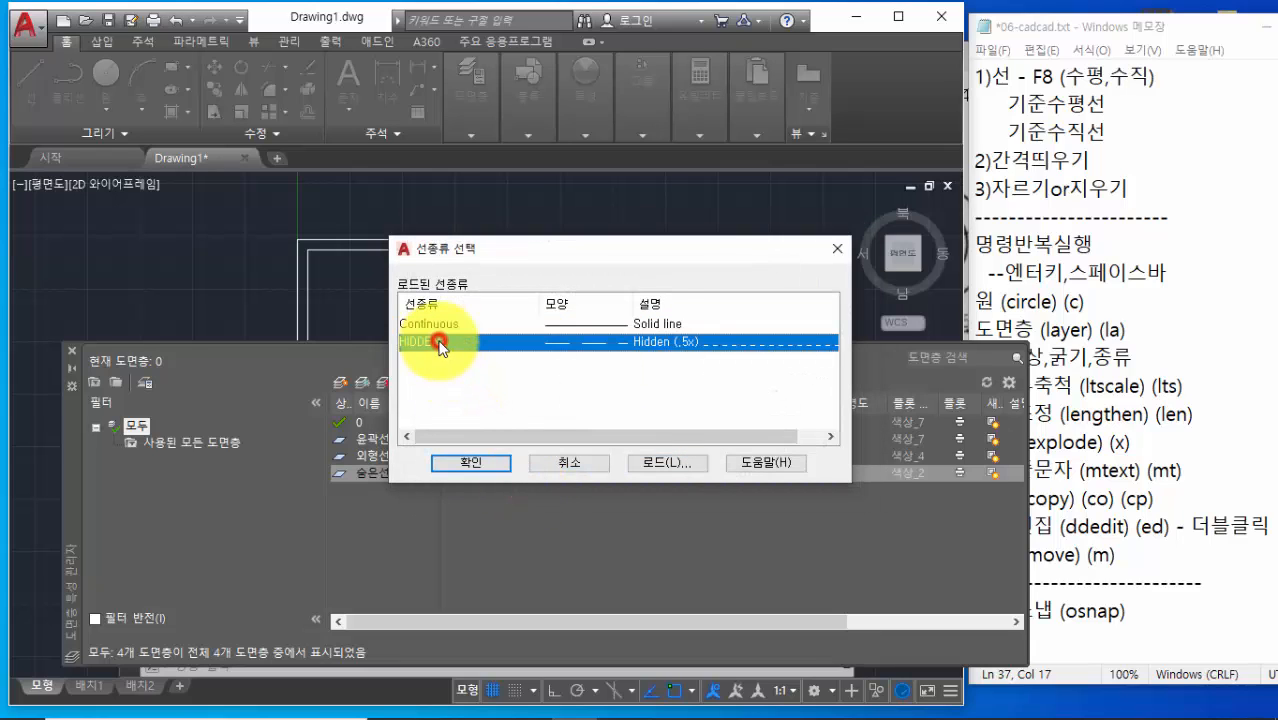
pyautogui.click(480, 461)
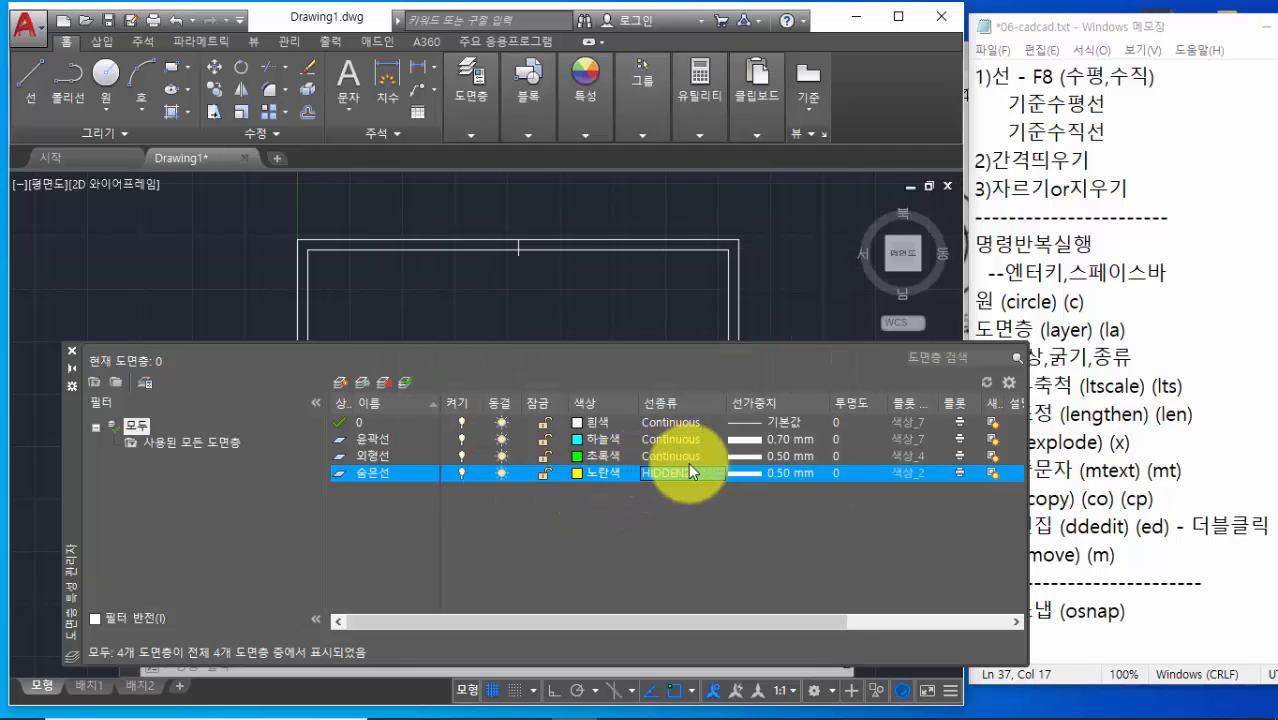
# Set the lineweight of the 숨은선 layer to 0.35 mm
pyautogui.click(754, 474)
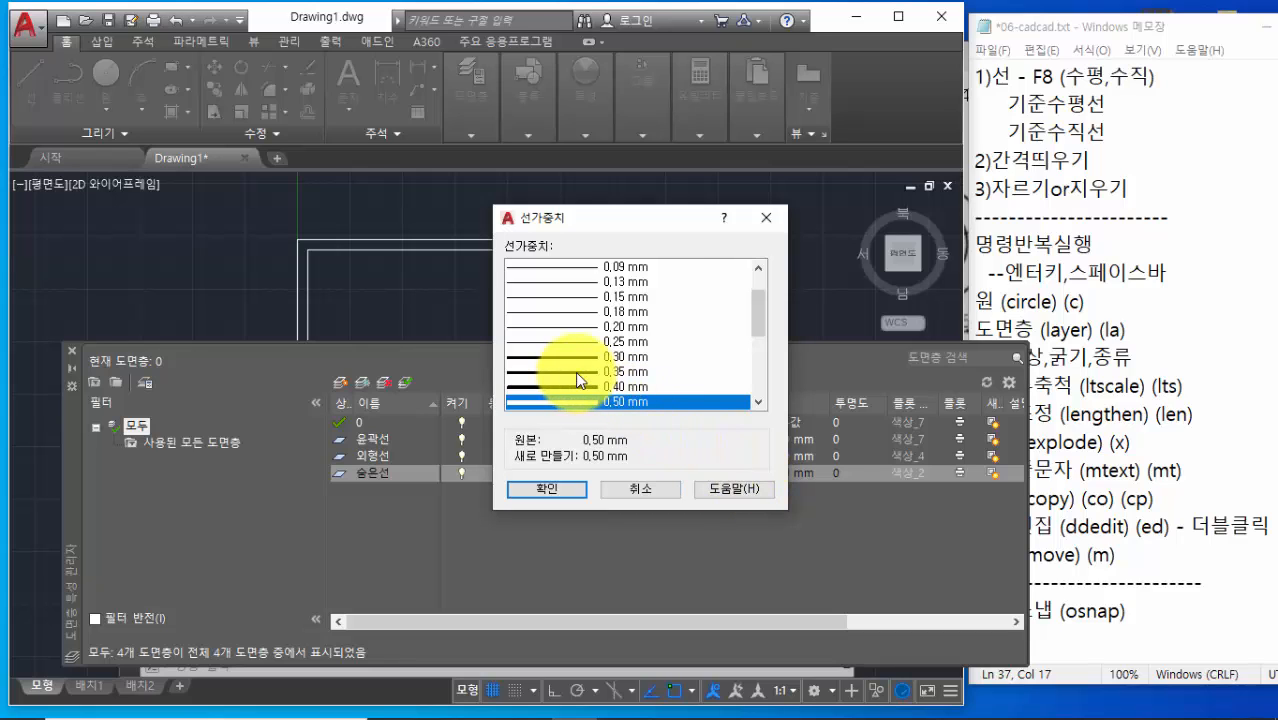
pyautogui.click(575, 371)
pyautogui.click(550, 489)
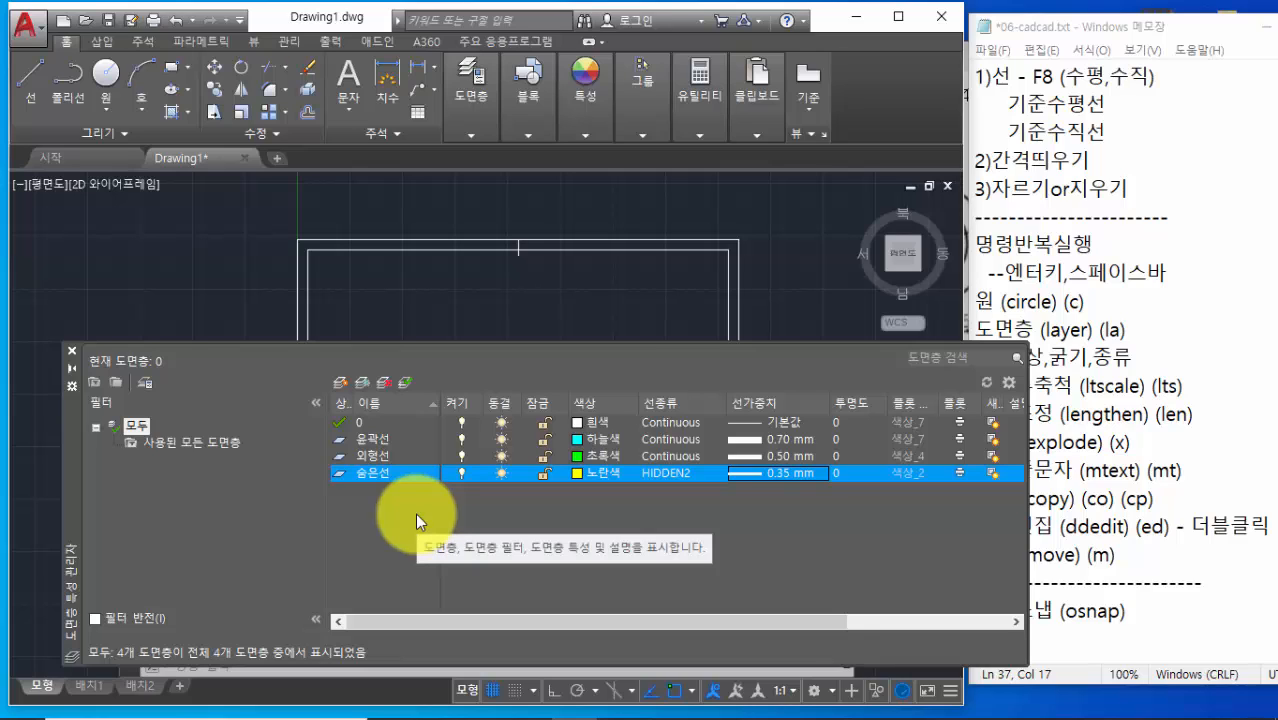
# Create a new layer below 숨은선 and name it 문자
pyautogui.click(339, 382)
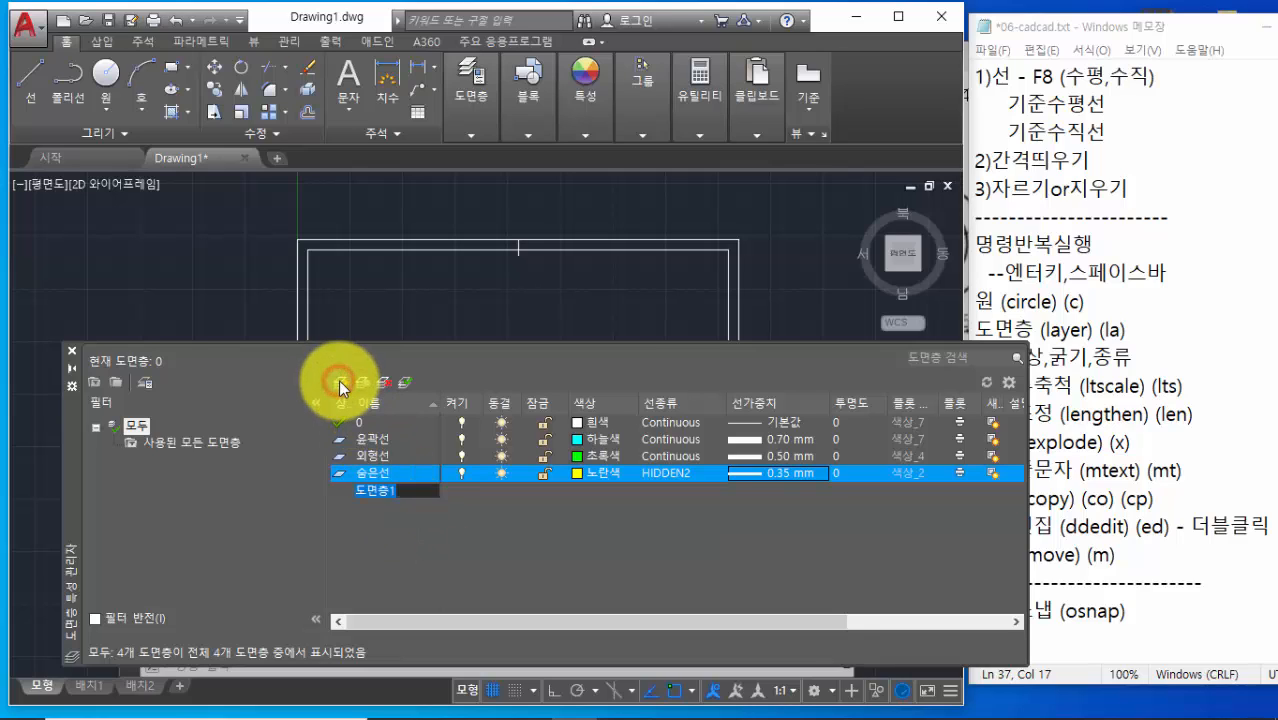
pyautogui.write('중ㅅ')
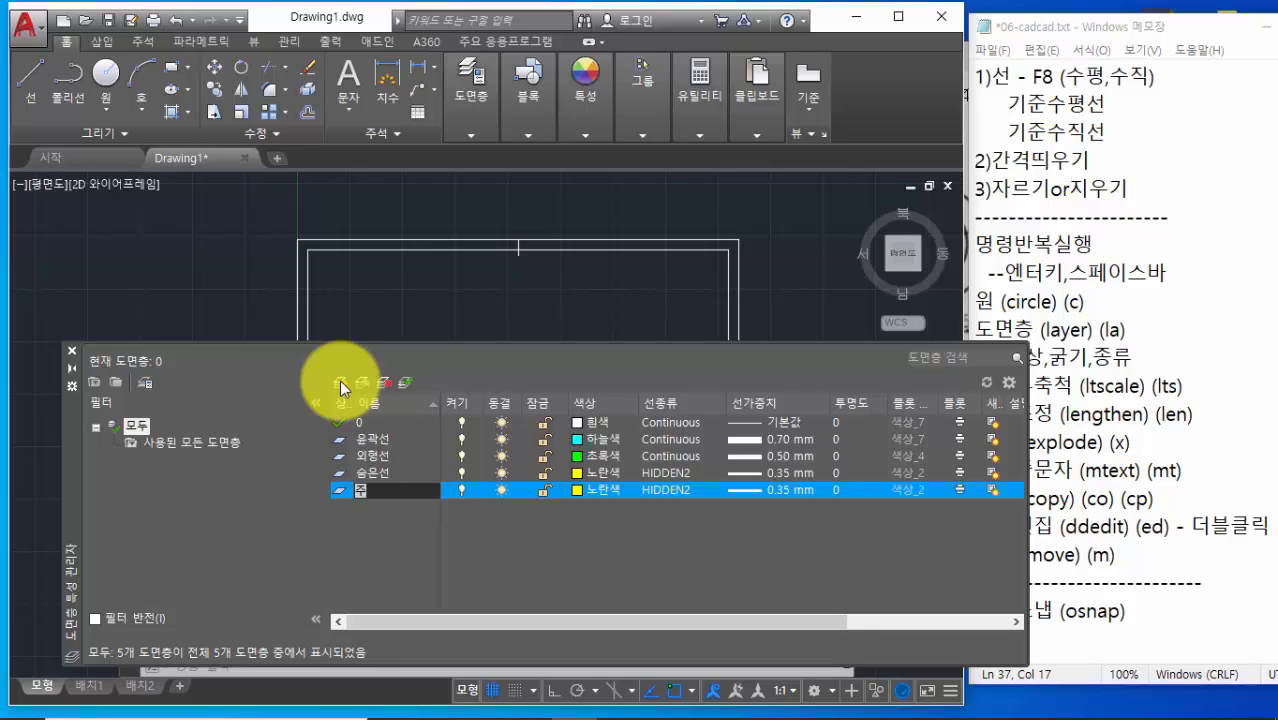
pyautogui.write('심선')
pyautogui.click(414, 491)
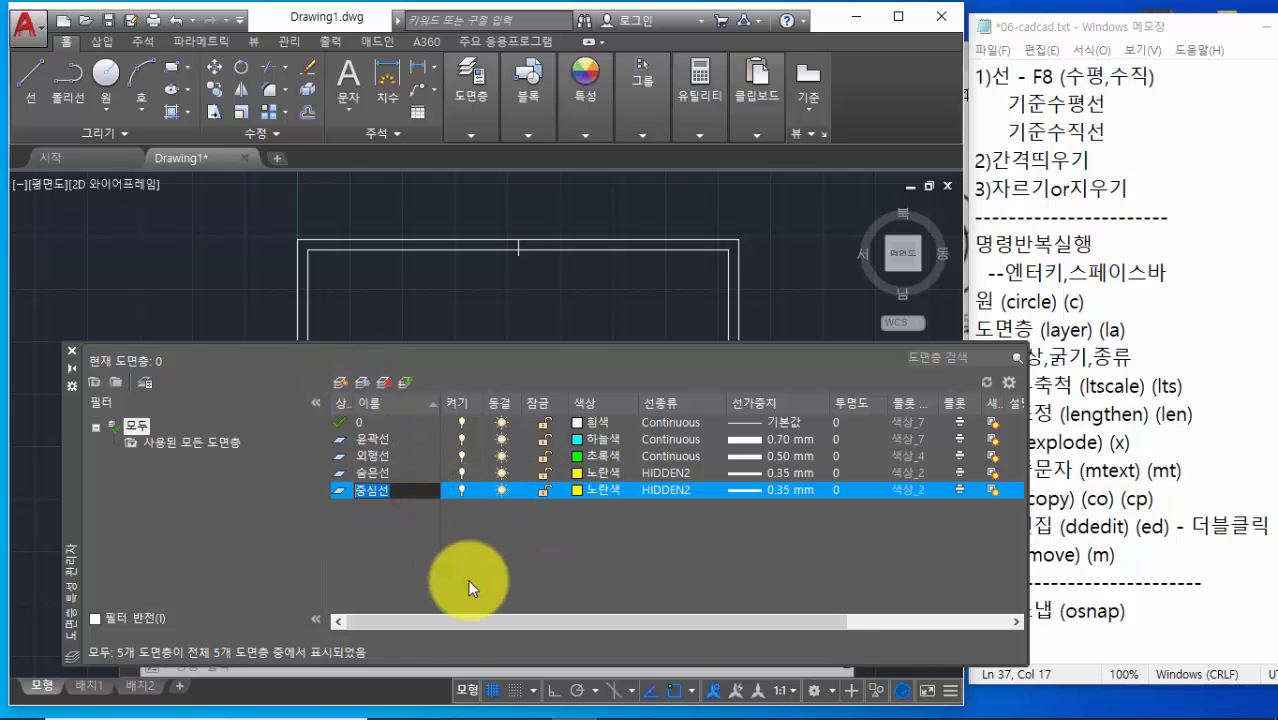
pyautogui.write('문잔')
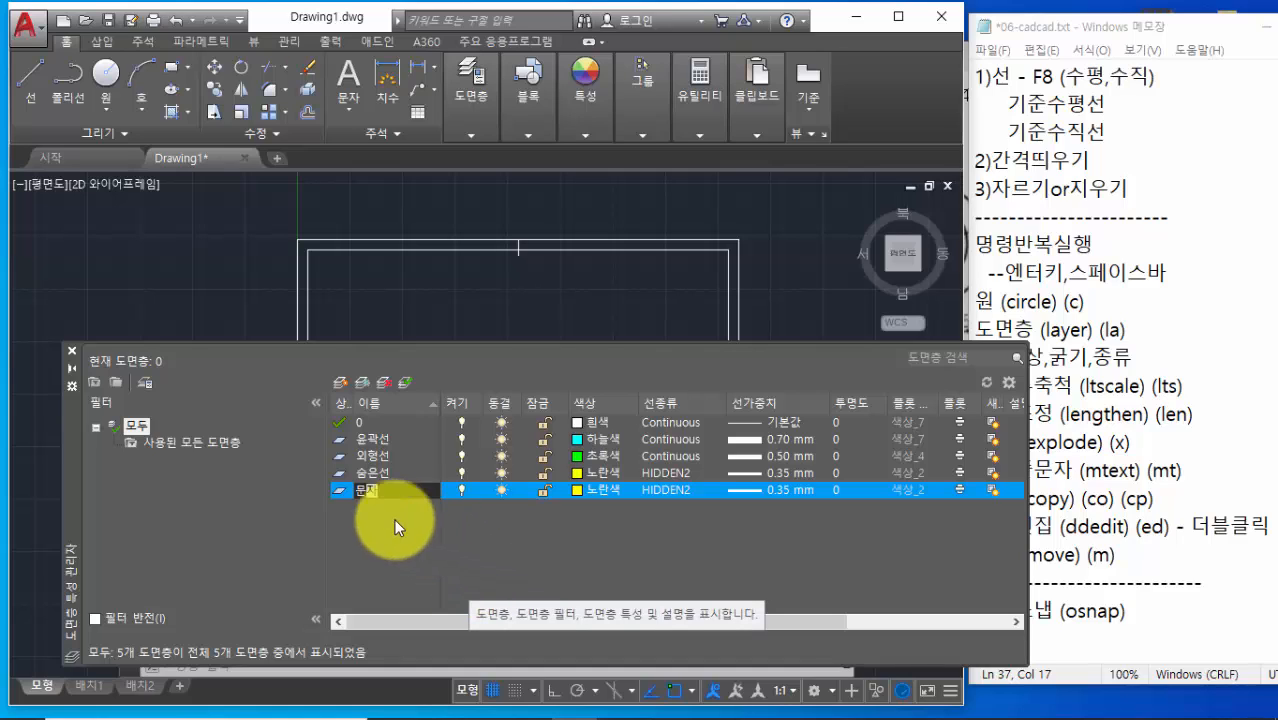
pyautogui.click(370, 490)
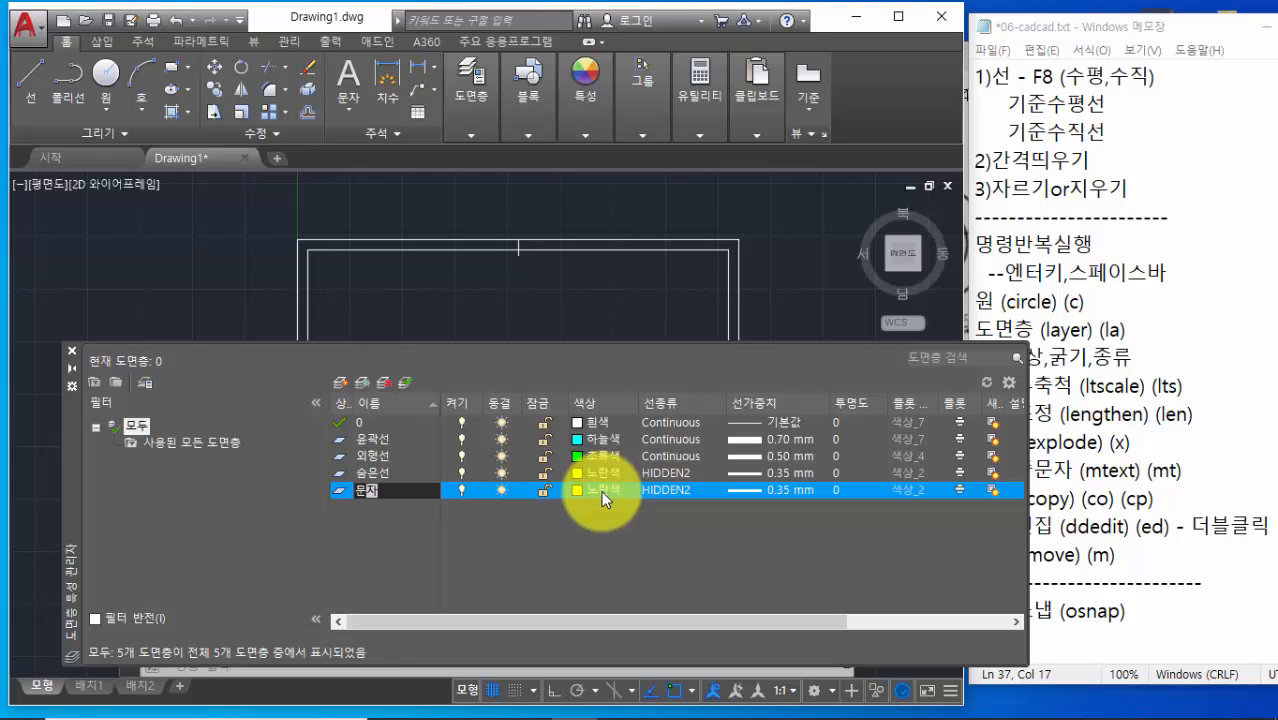
# Set the linetype of the 문자 layer to Continuous
pyautogui.click(661, 488)
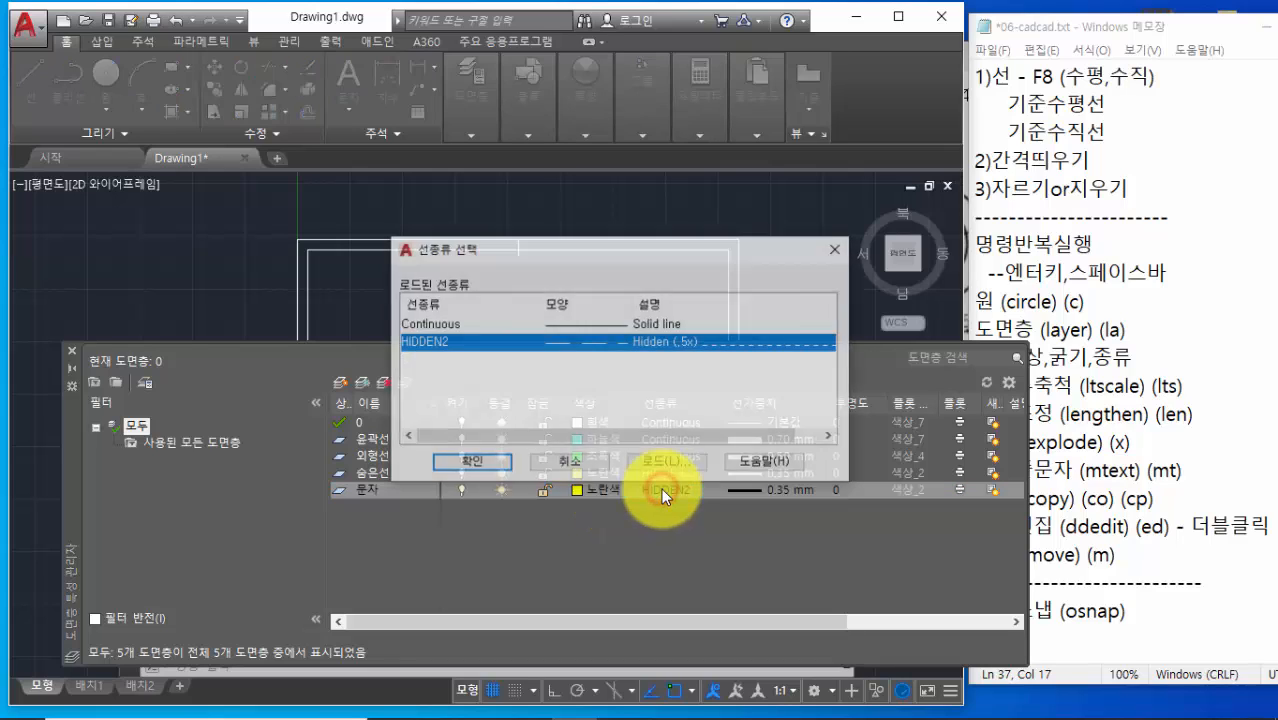
pyautogui.click(448, 323)
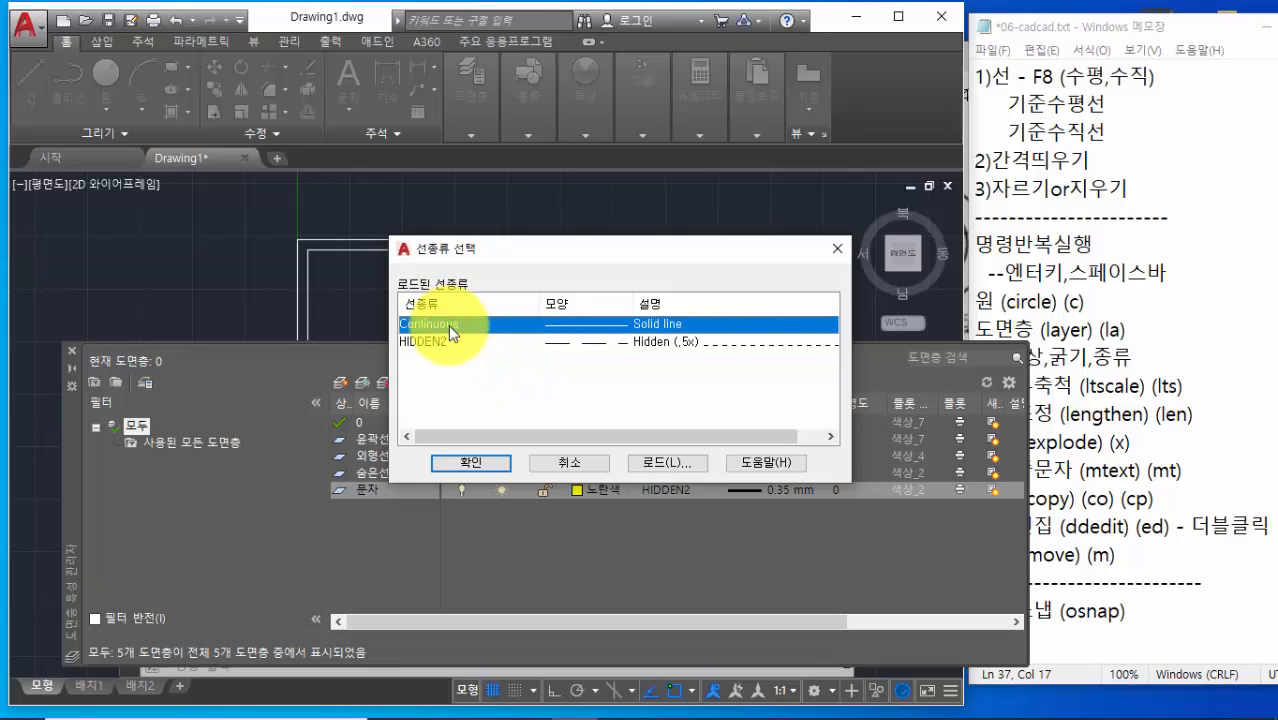
pyautogui.click(470, 461)
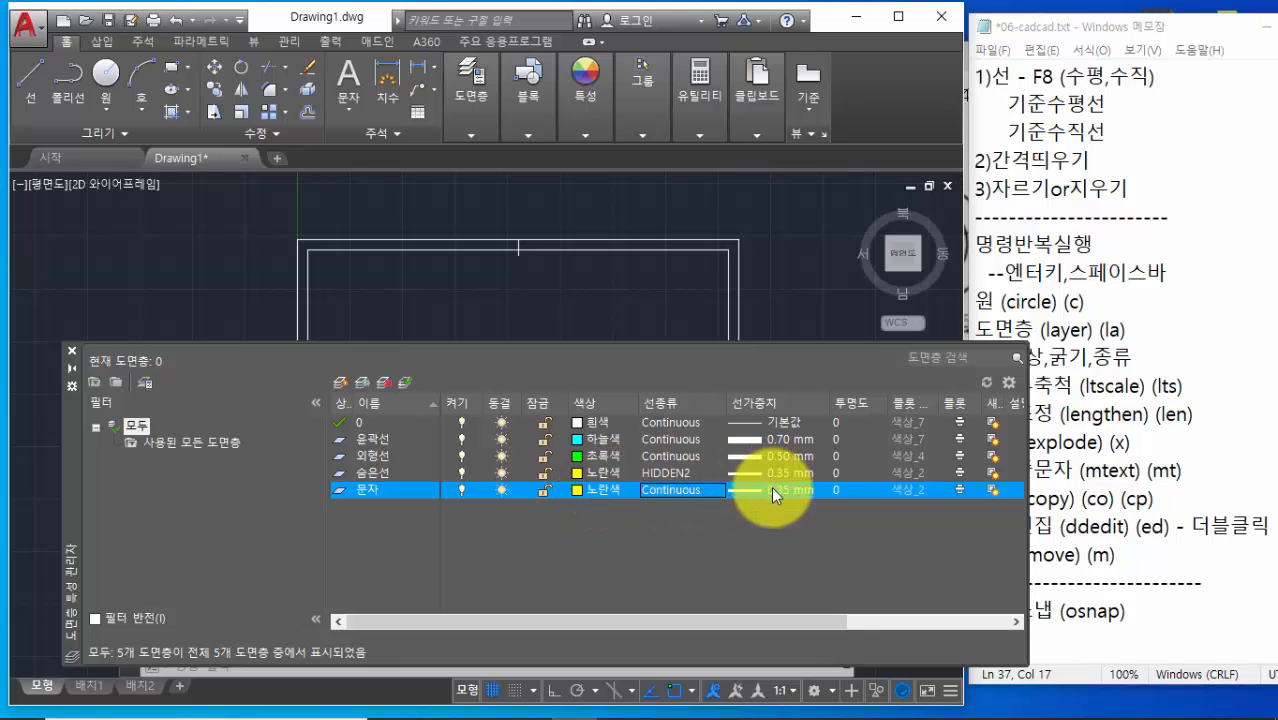
# Create a new layer named 중심선 and set its colour to red (빨간색)
pyautogui.click(340, 383)
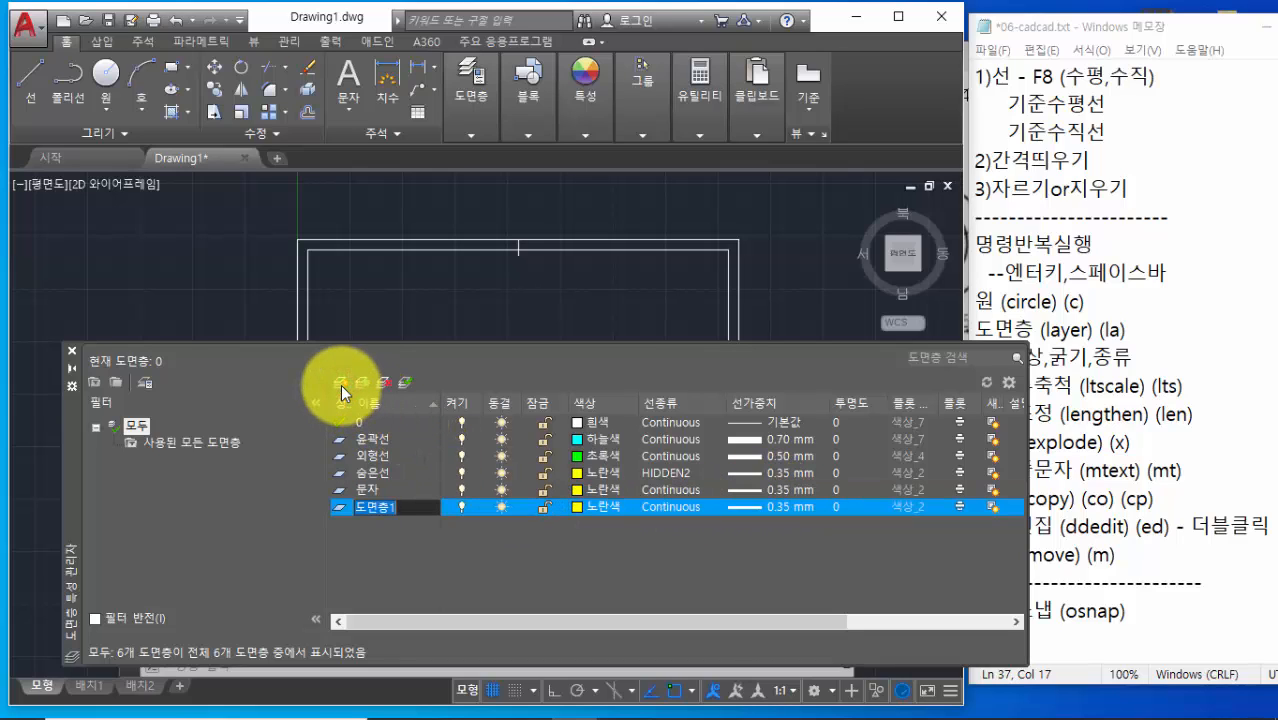
pyautogui.write('ㅈ')
pyautogui.write('심선')
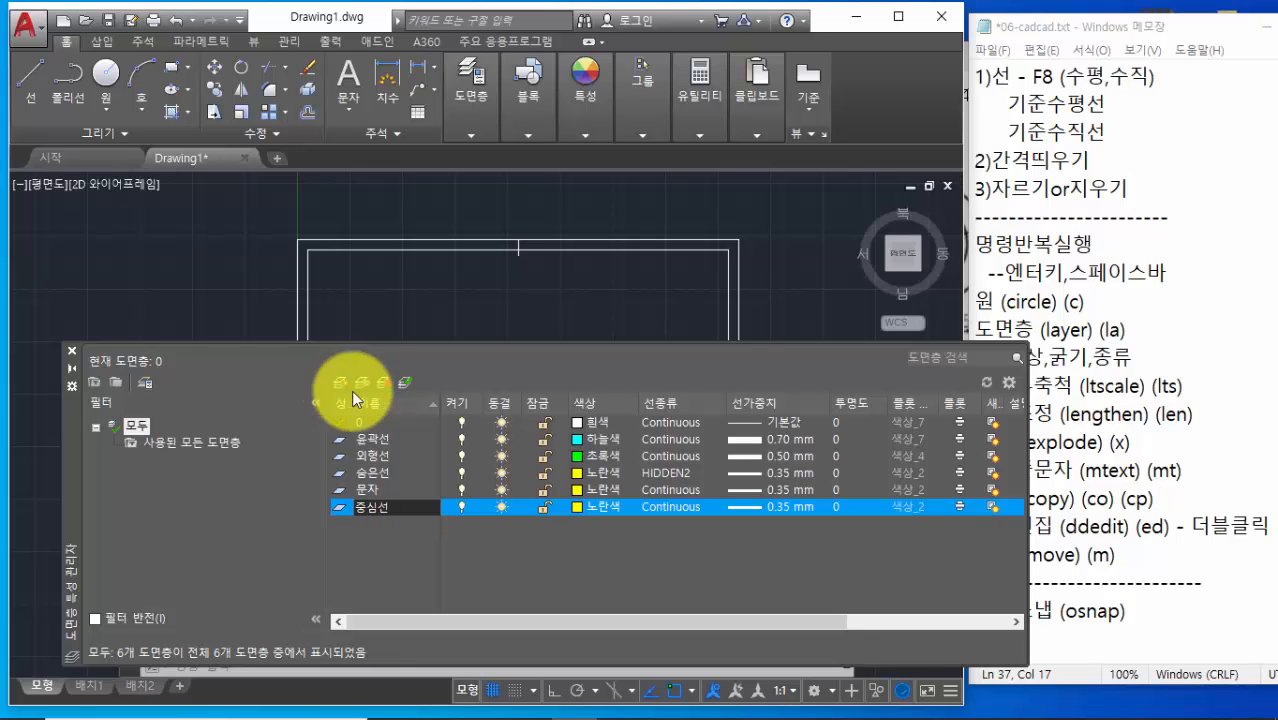
pyautogui.click(578, 505)
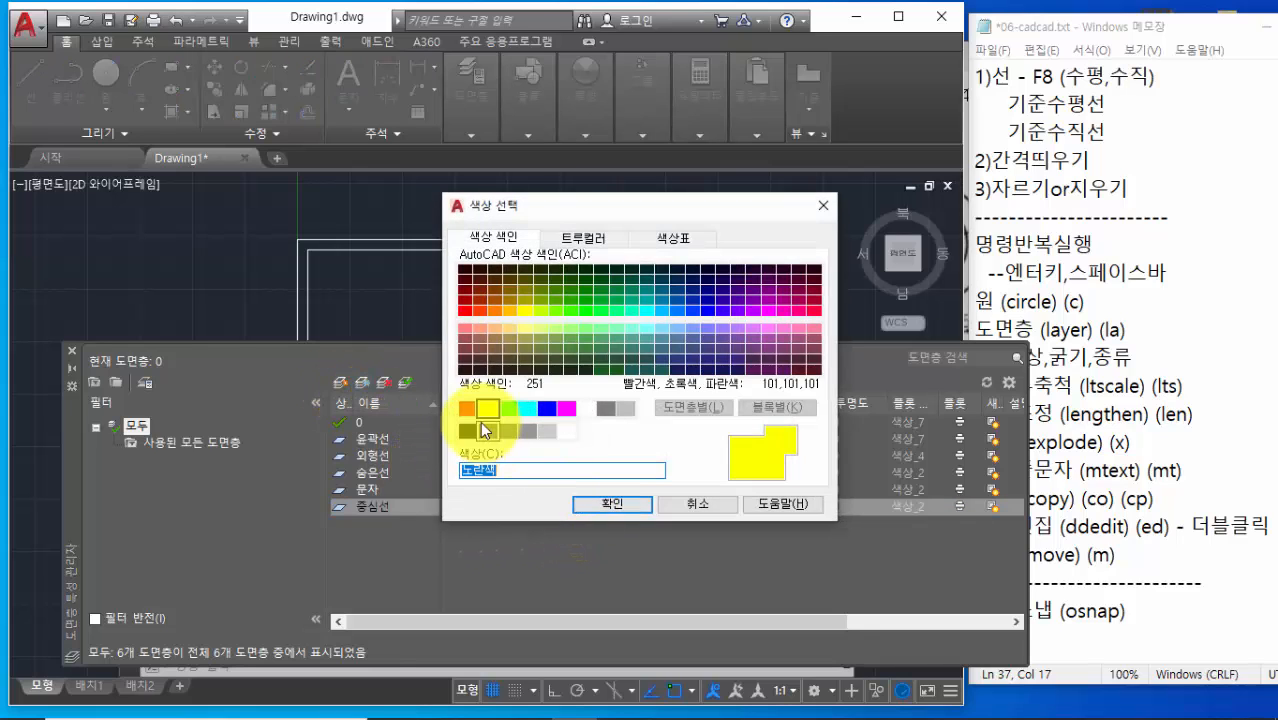
pyautogui.click(468, 408)
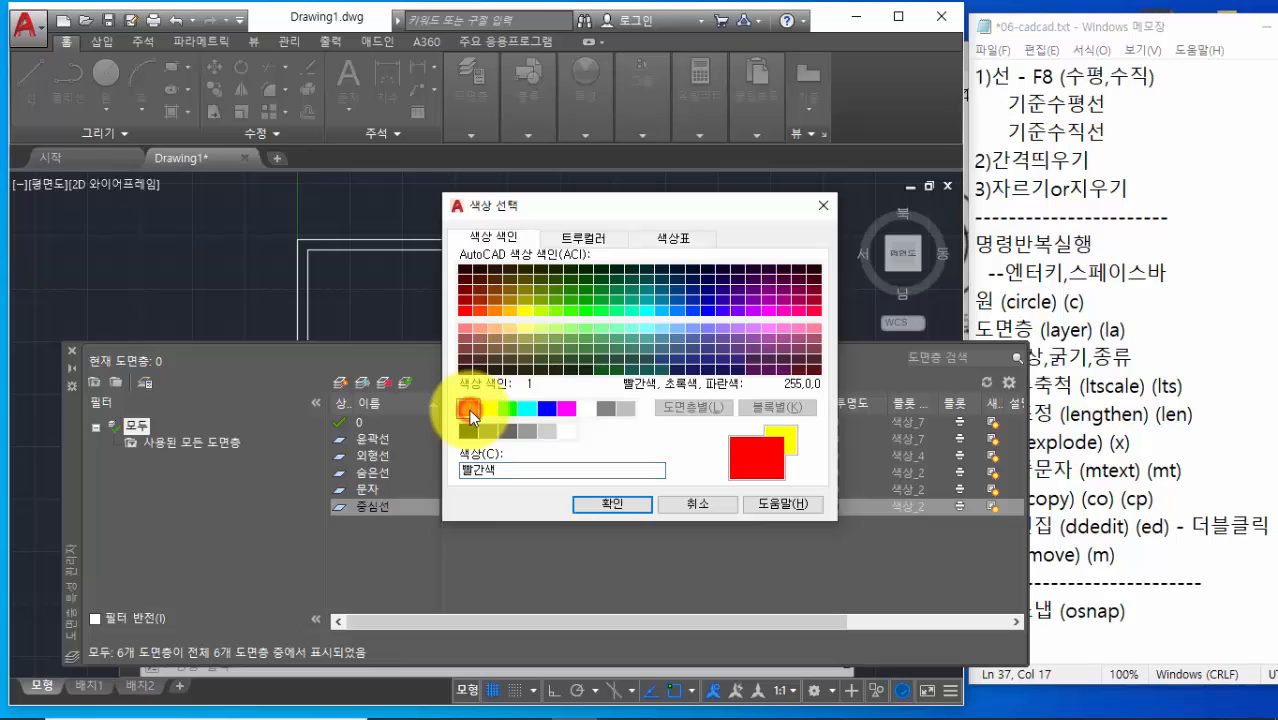
pyautogui.click(595, 503)
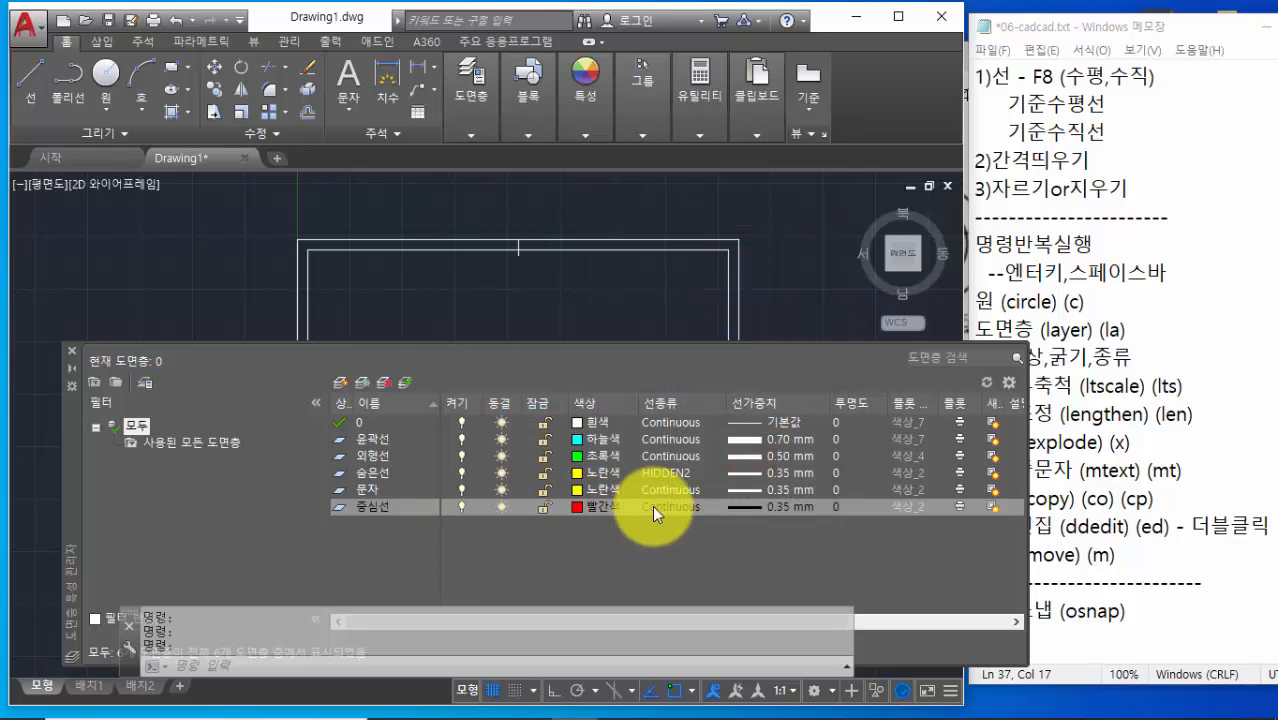
# Load the CENTER2 linetype from acadiso.lin and assign it to the 중심선 layer
pyautogui.click(663, 506)
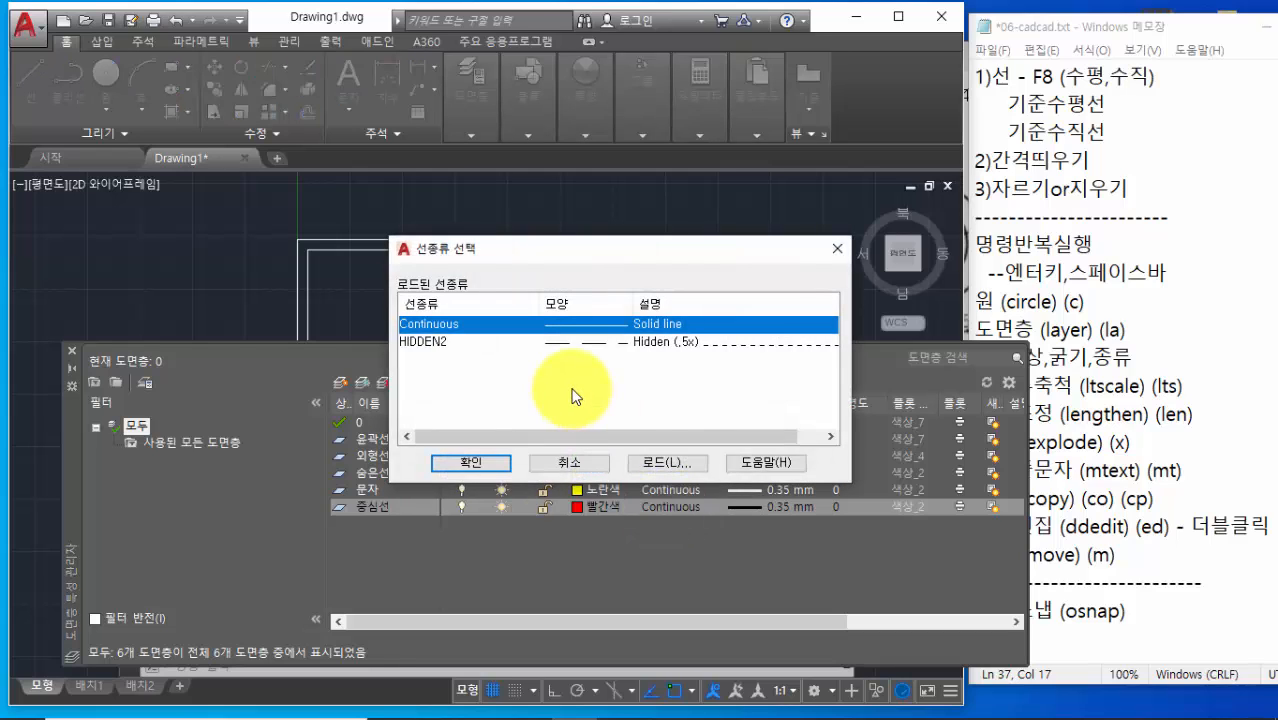
pyautogui.click(656, 464)
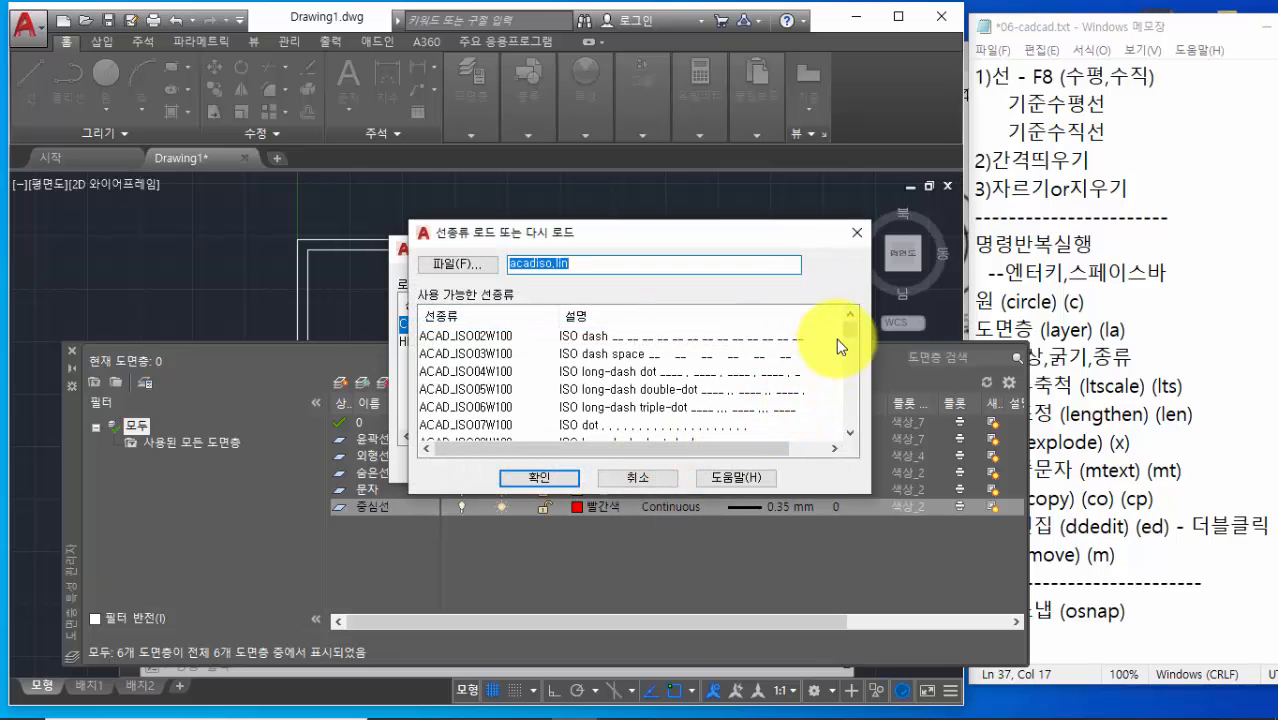
pyautogui.moveTo(846, 330); pyautogui.dragTo(847, 356)
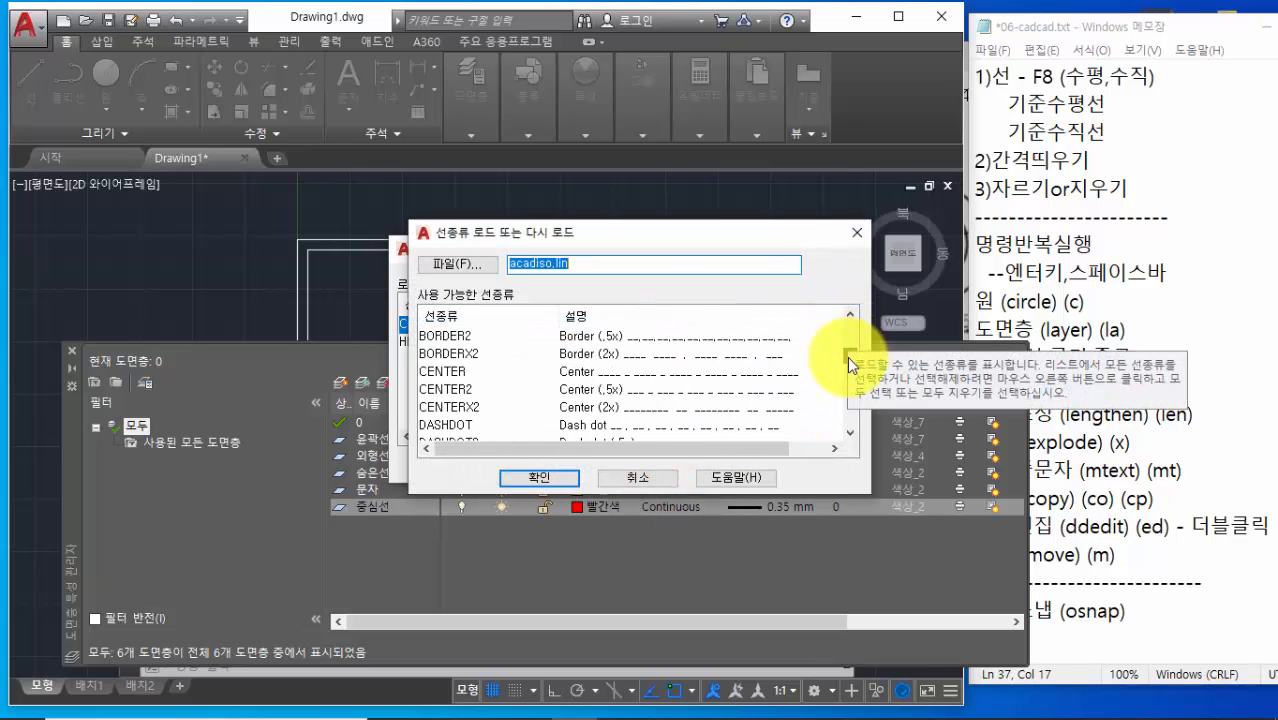
pyautogui.click(469, 389)
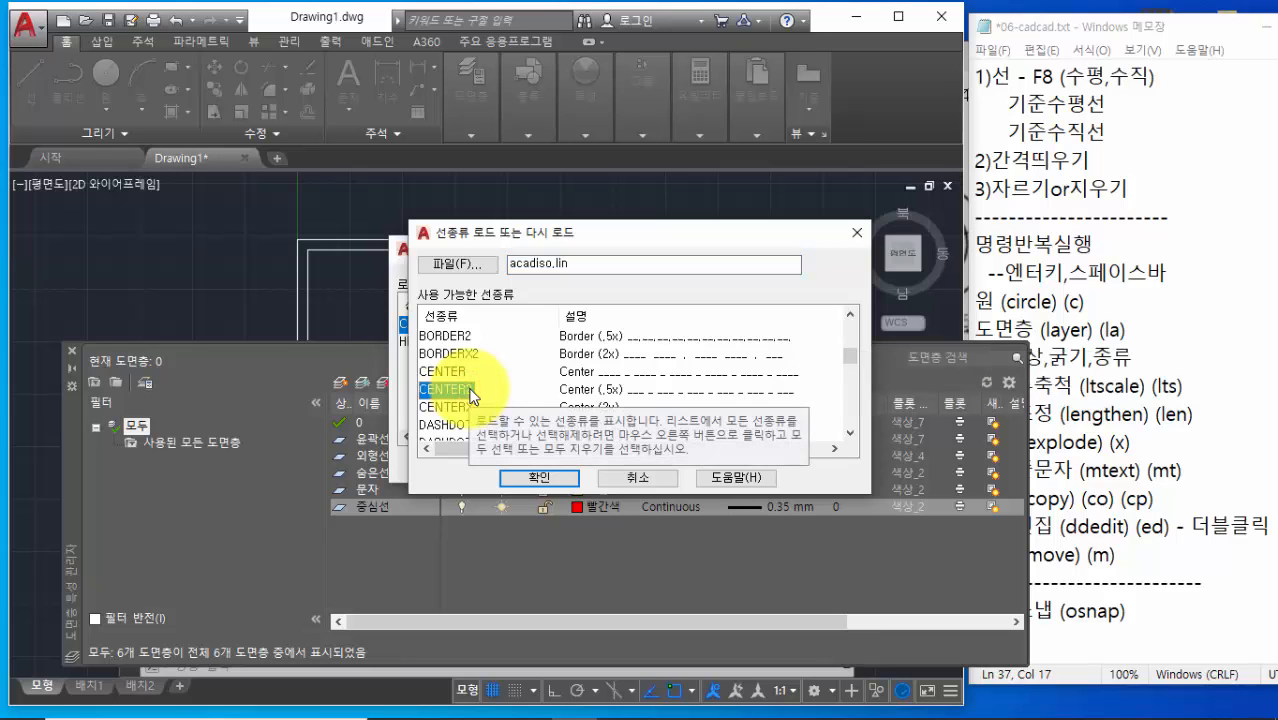
pyautogui.click(515, 478)
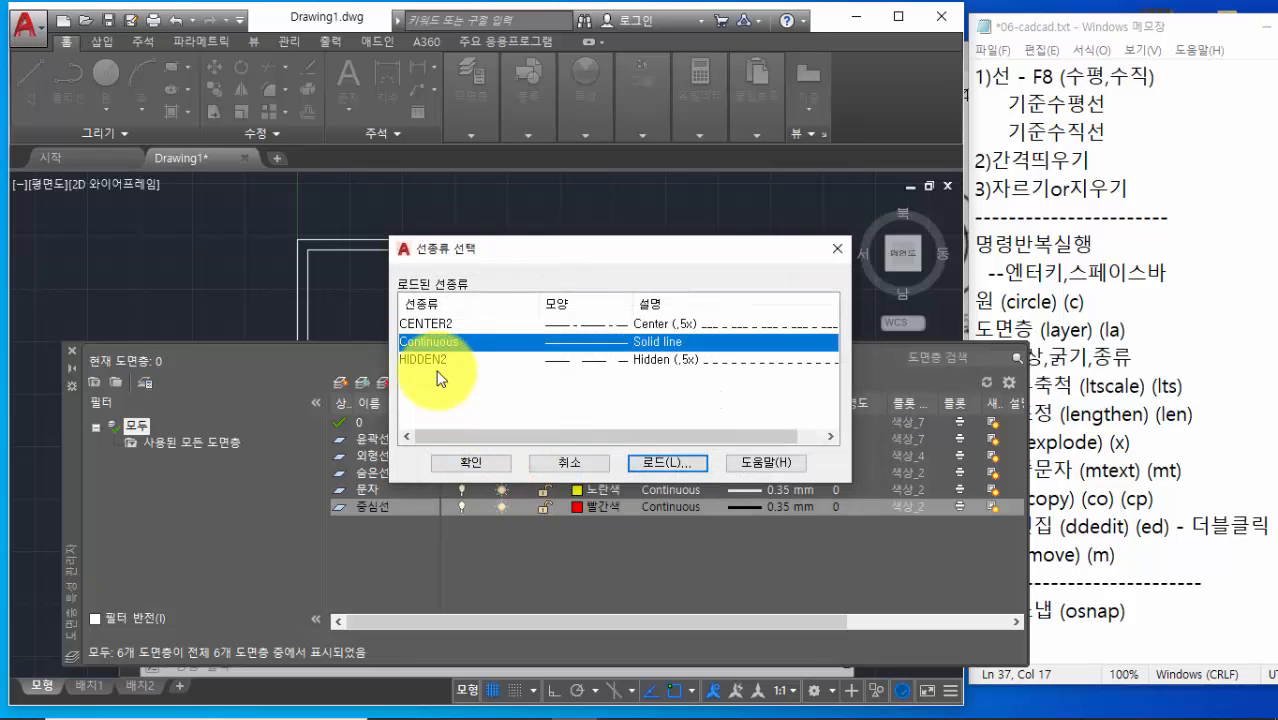
pyautogui.click(433, 324)
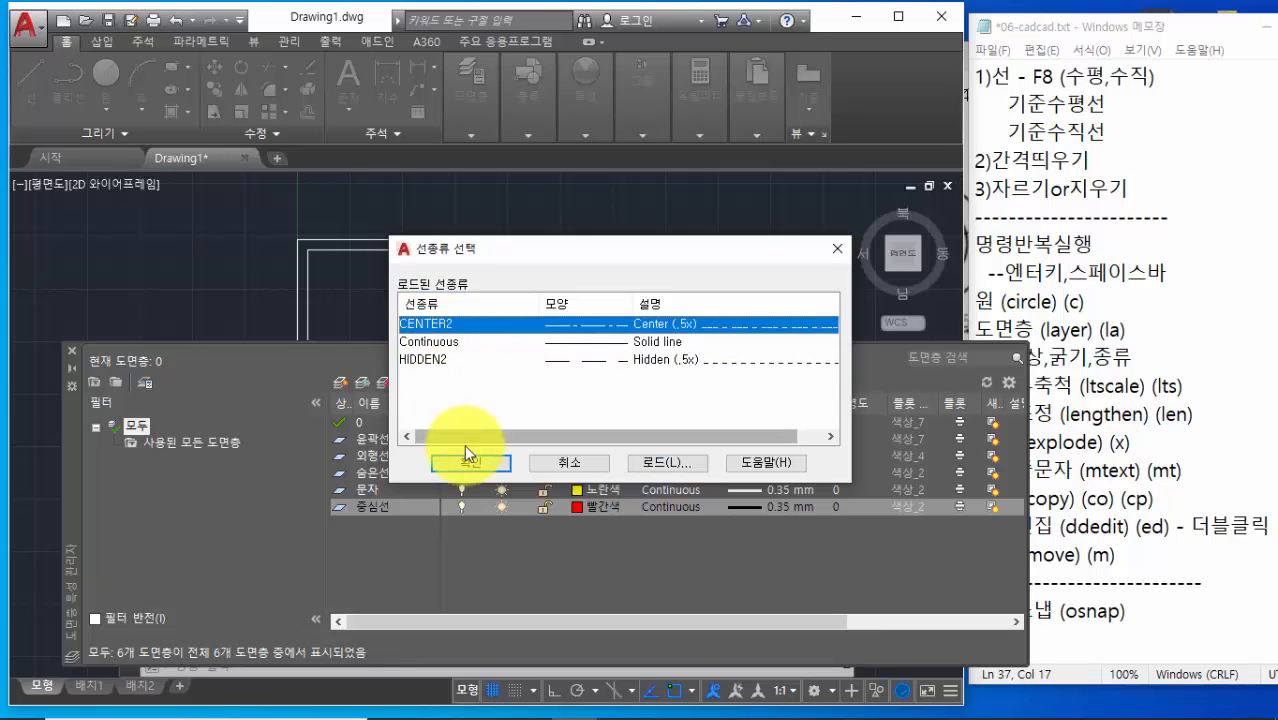
pyautogui.click(466, 462)
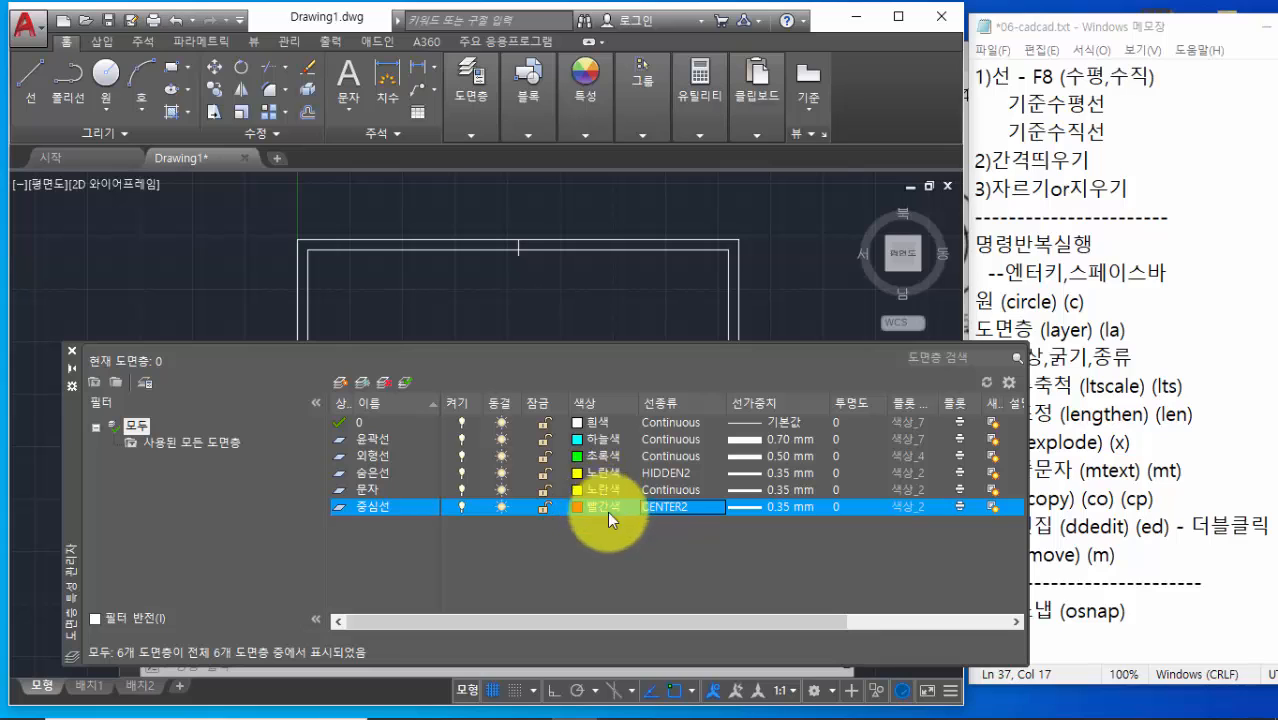
# Set the lineweight of the 중심선 layer to 0.18 mm
pyautogui.click(747, 505)
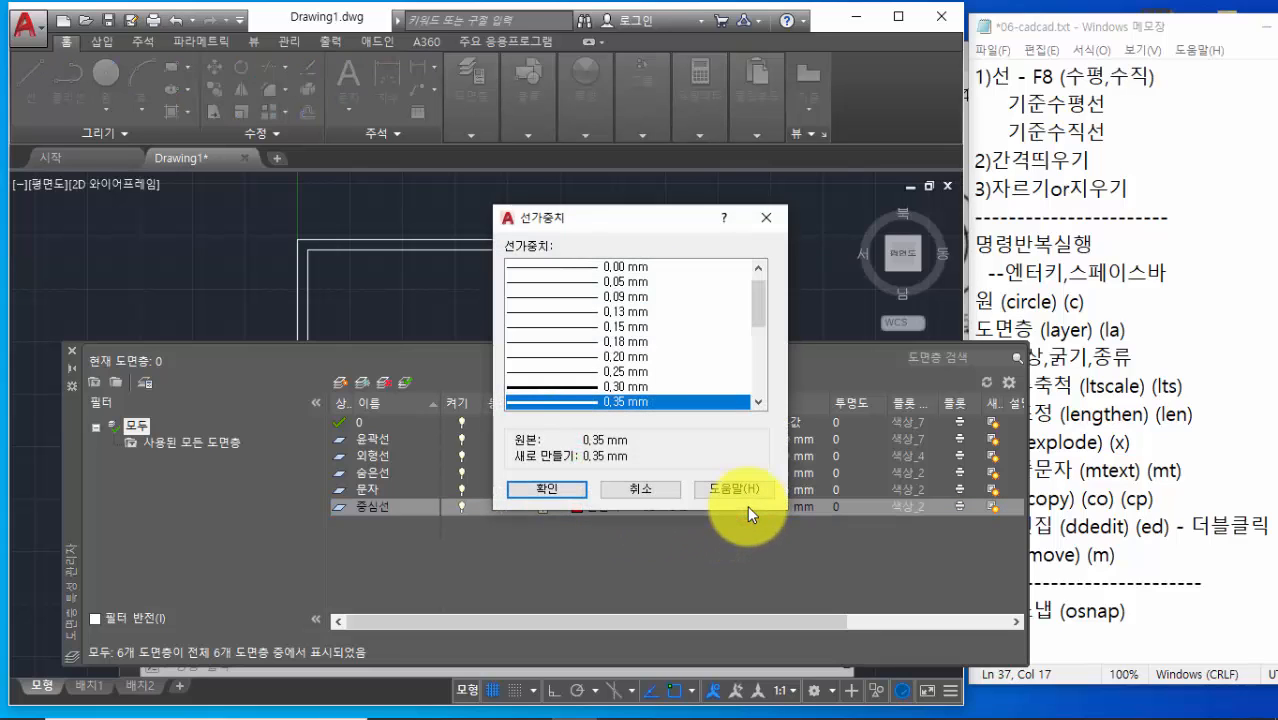
pyautogui.click(586, 342)
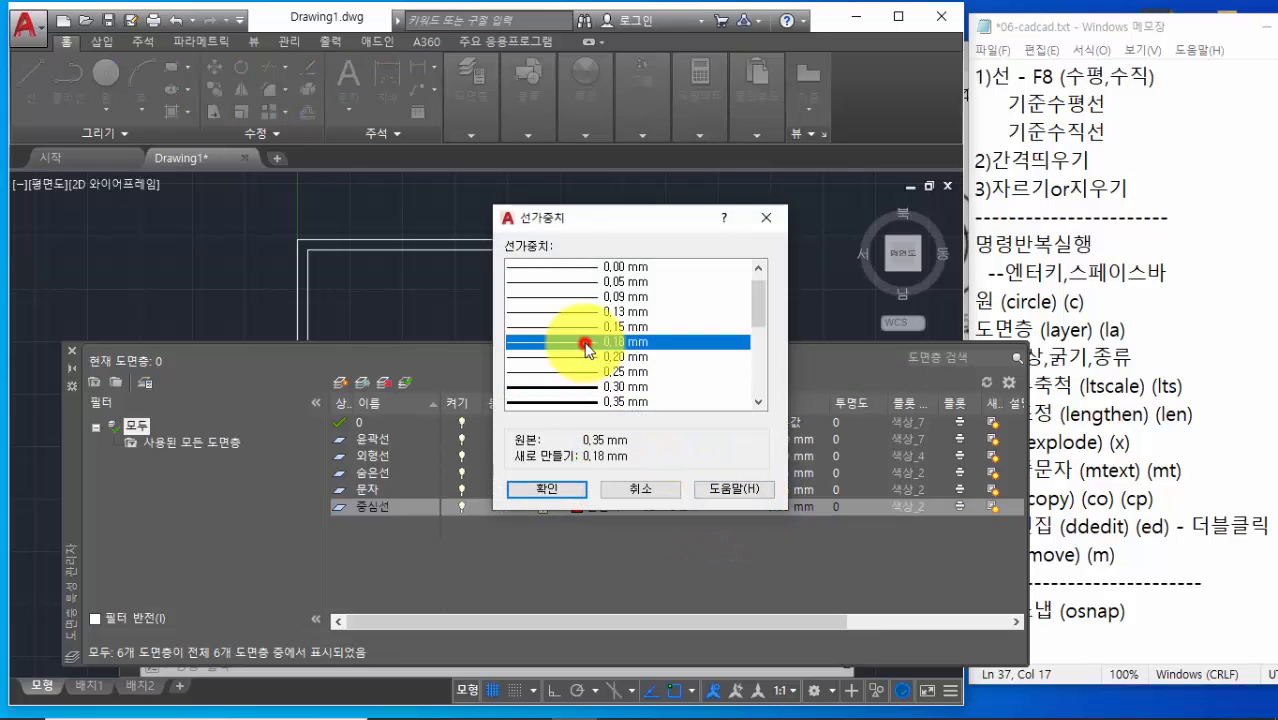
pyautogui.click(546, 488)
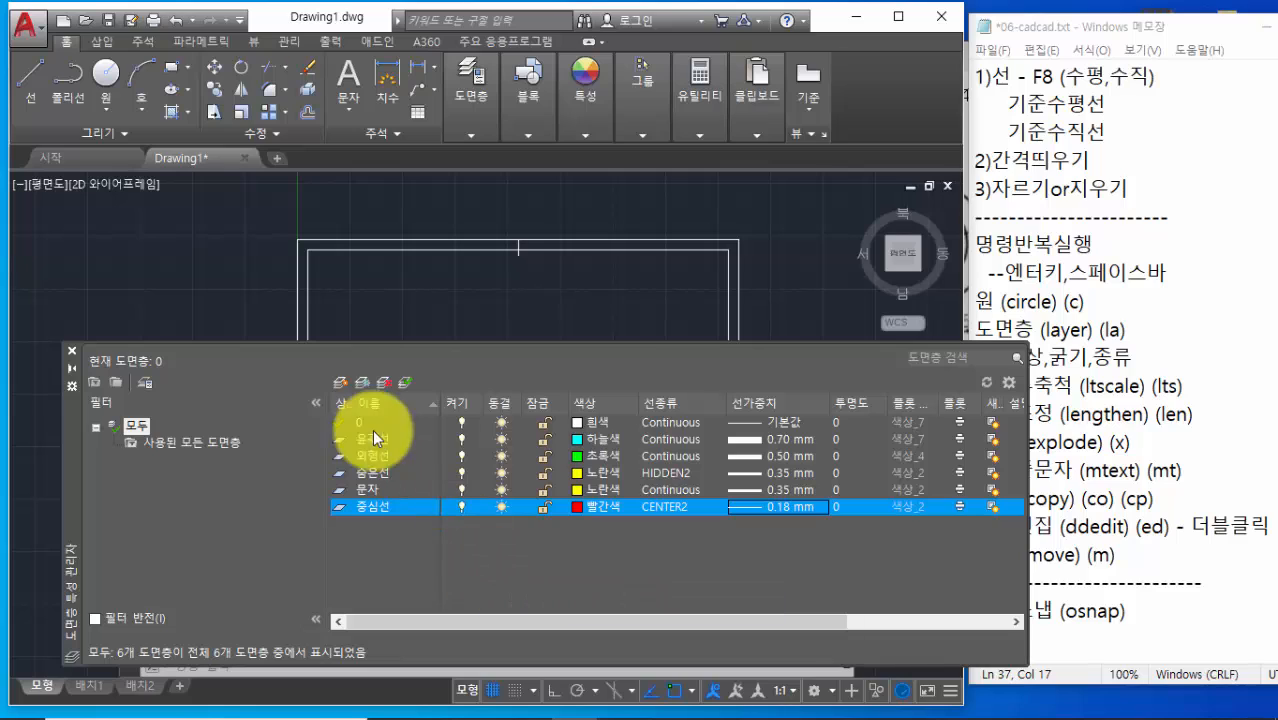
# Create a new layer named 가는선 and set its linetype to Continuous
pyautogui.click(341, 383)
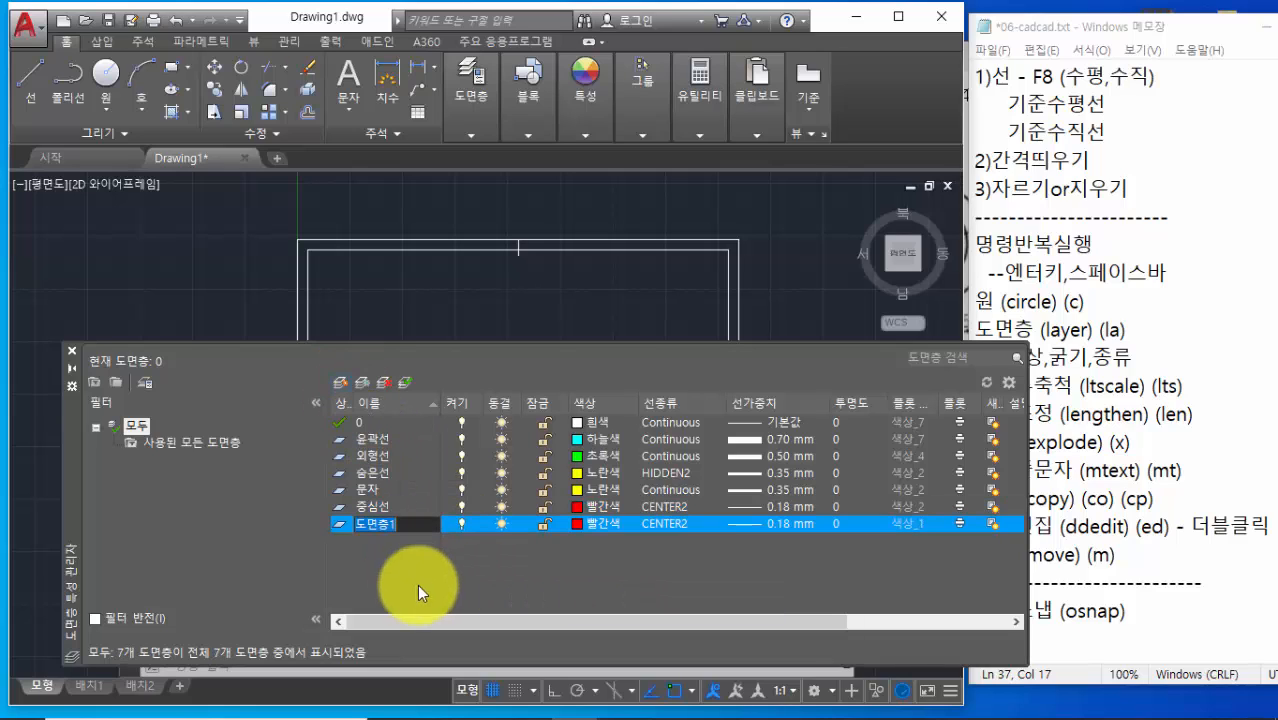
pyautogui.write('간')
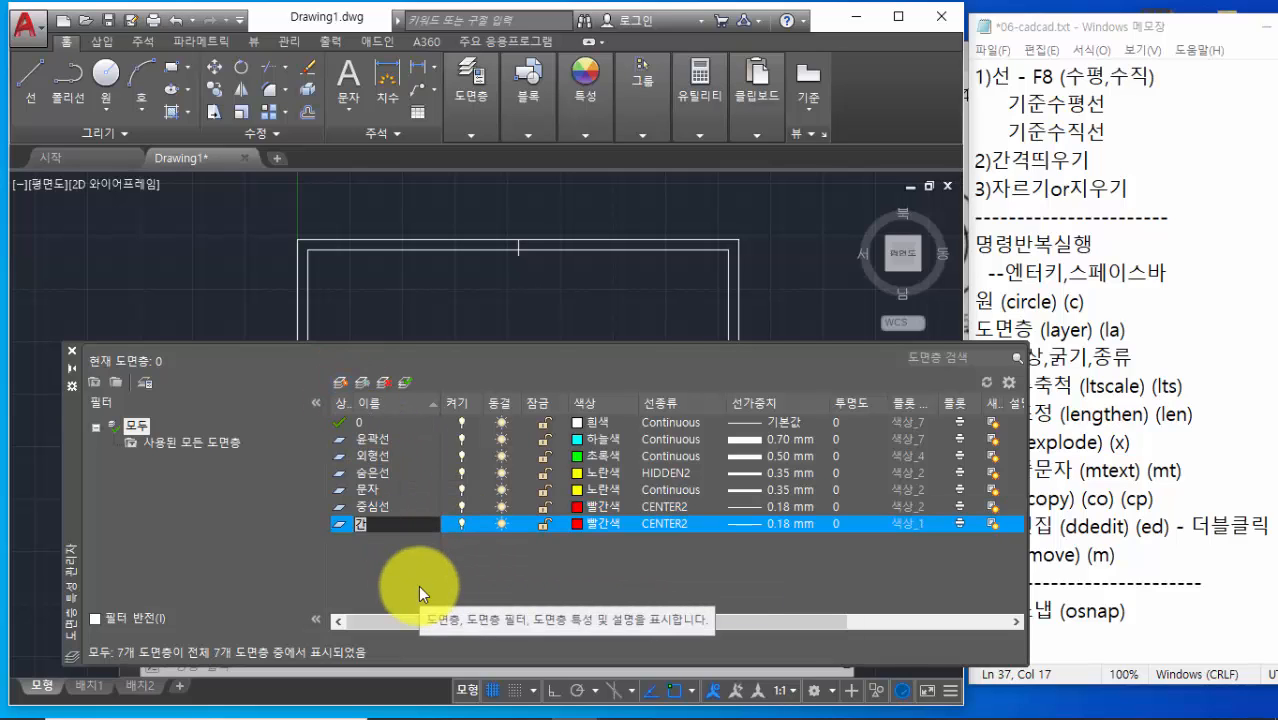
pyautogui.write('는선')
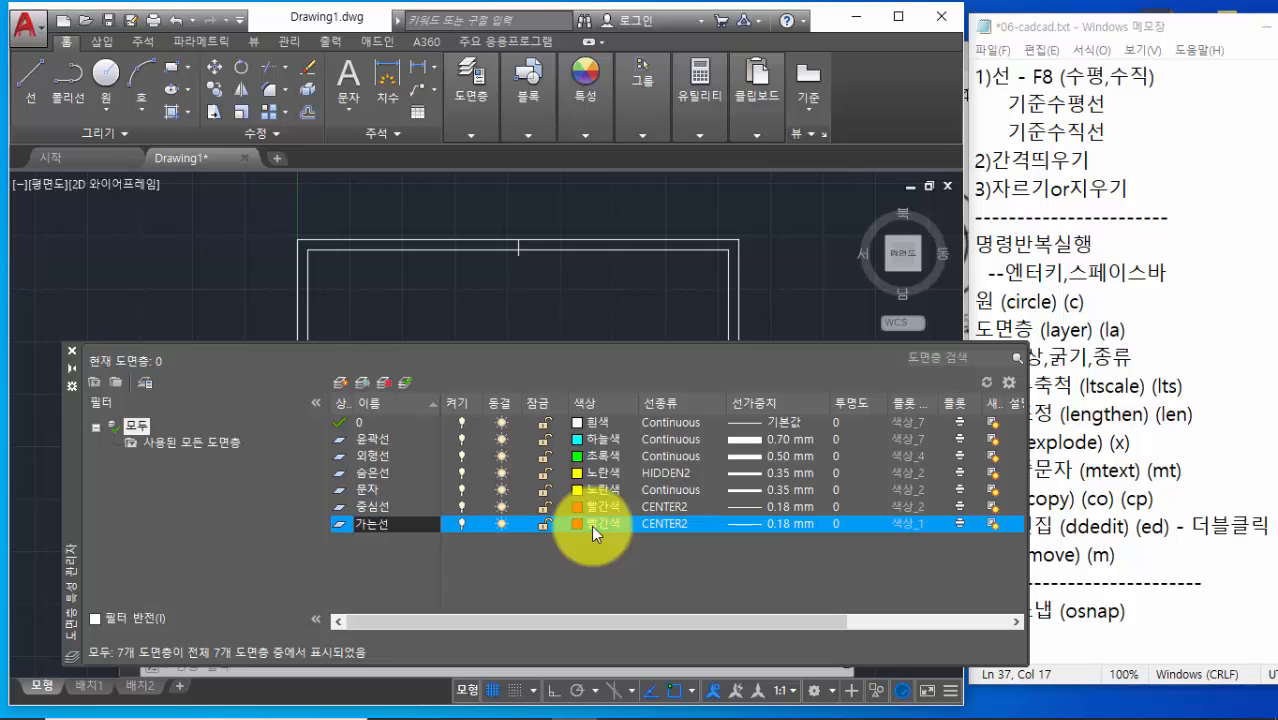
pyautogui.click(664, 520)
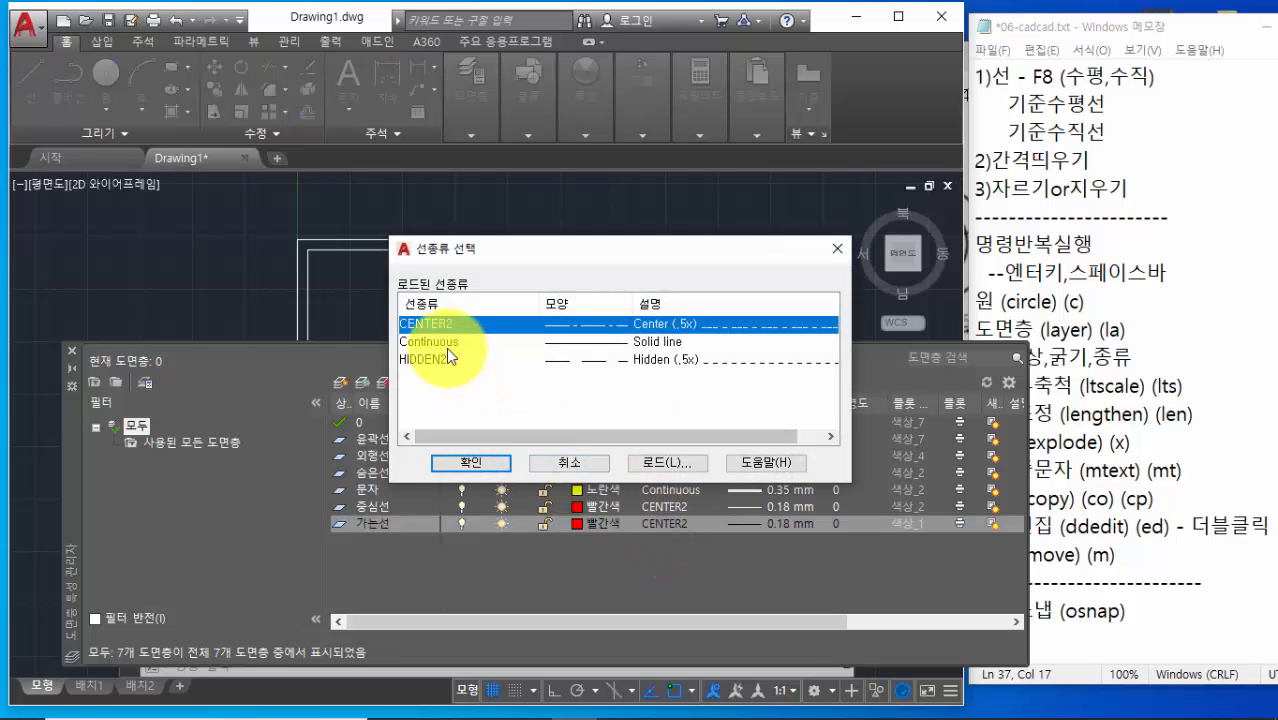
pyautogui.click(446, 345)
pyautogui.click(470, 462)
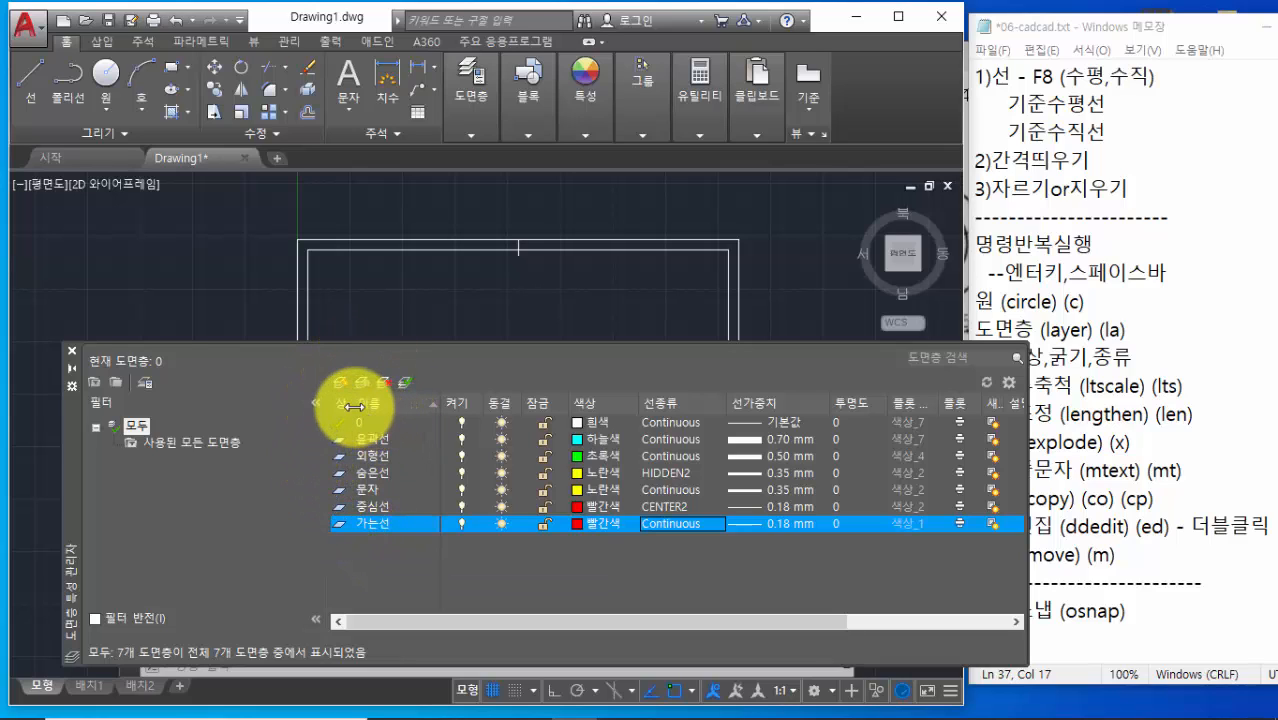
# Widen the status column of the layer list and close the layer properties manager
pyautogui.moveTo(352, 404); pyautogui.dragTo(362, 406)
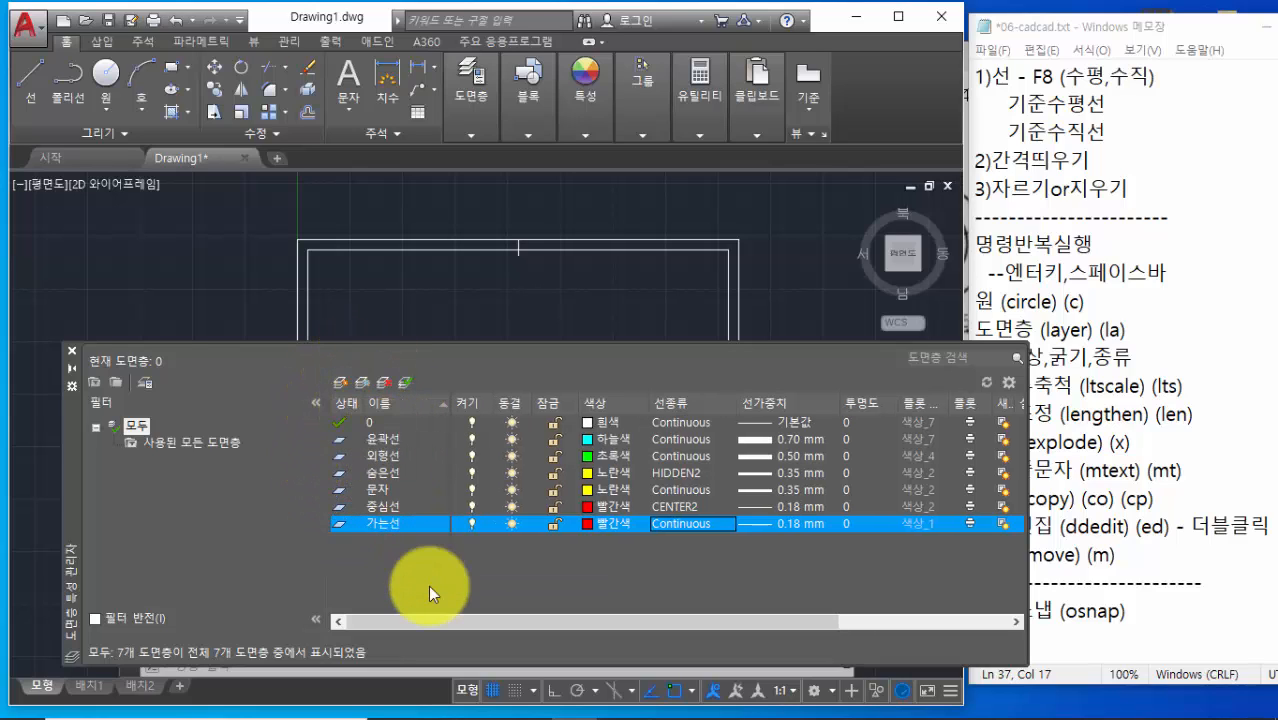
pyautogui.click(70, 347)
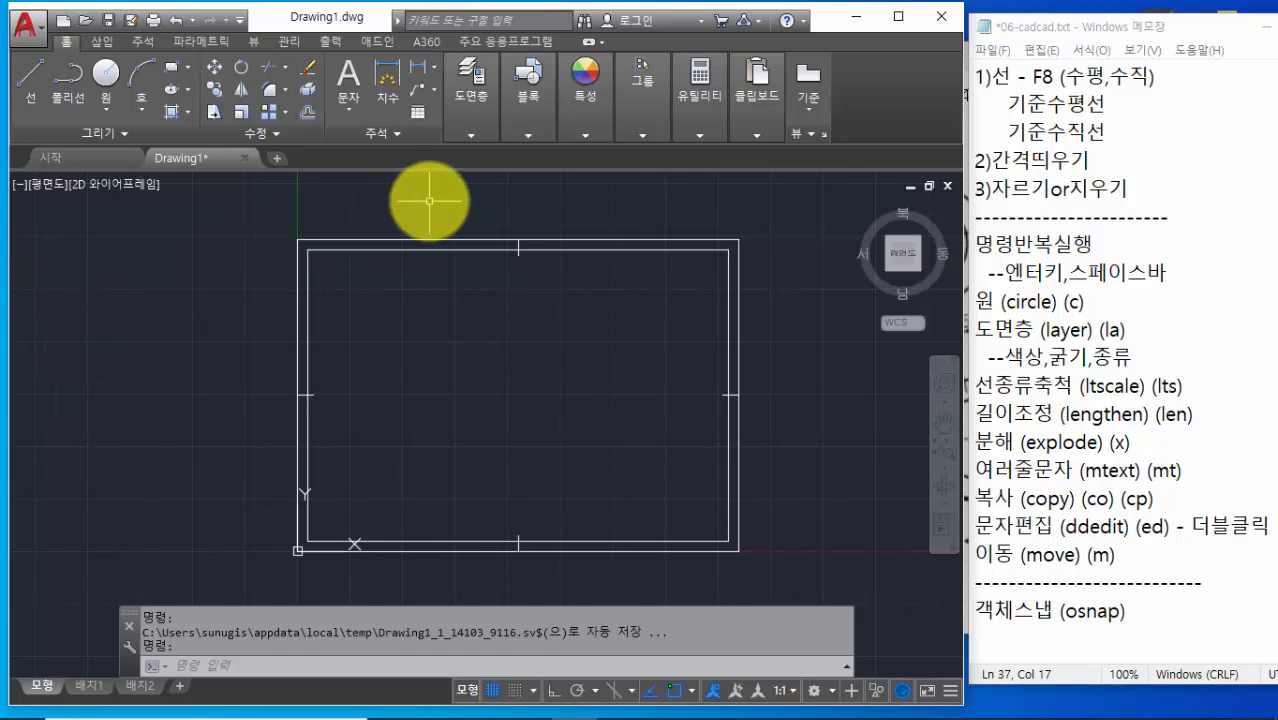
# Check the list of layers available to be made current, keeping layer 0 active
pyautogui.click(471, 134)
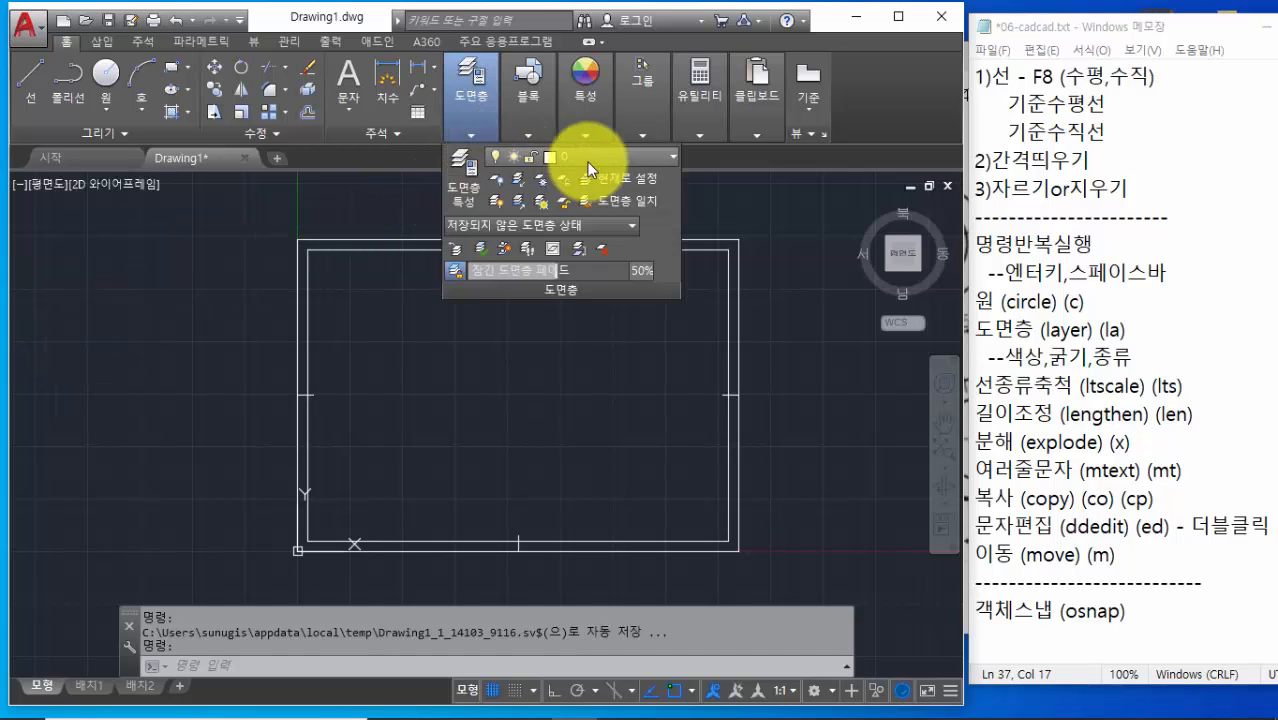
pyautogui.click(670, 156)
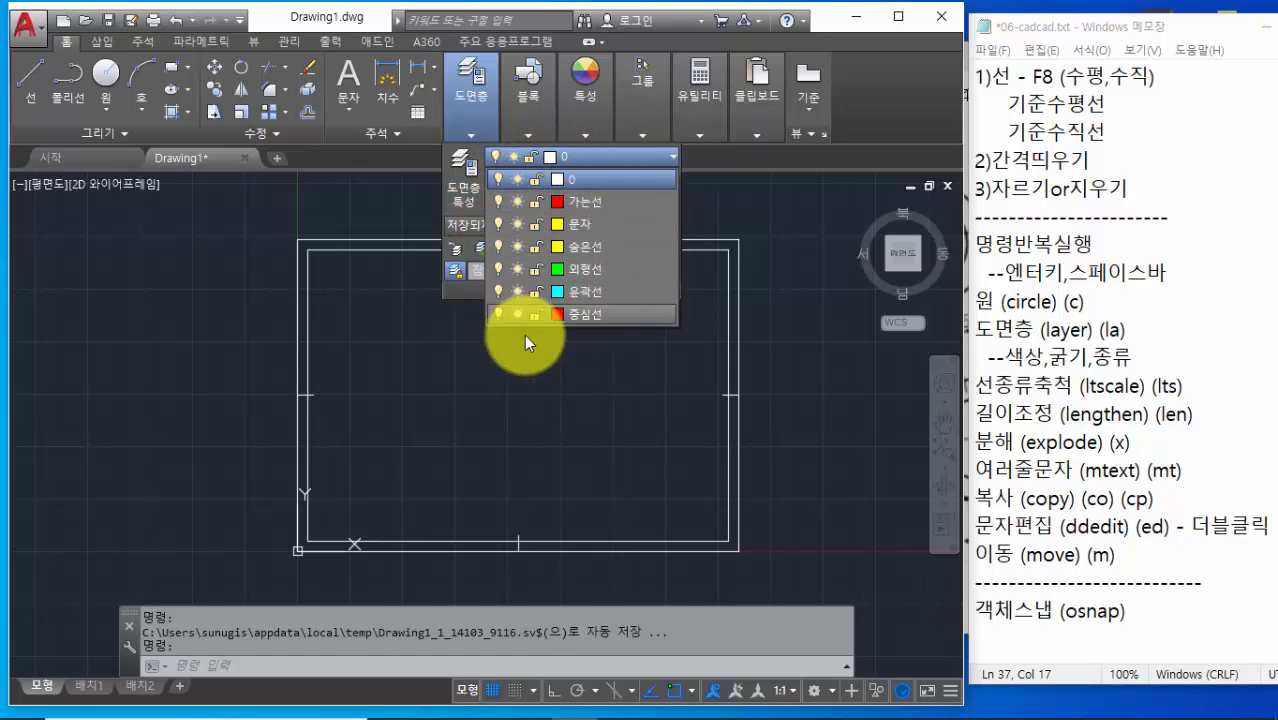
pyautogui.click(436, 411)
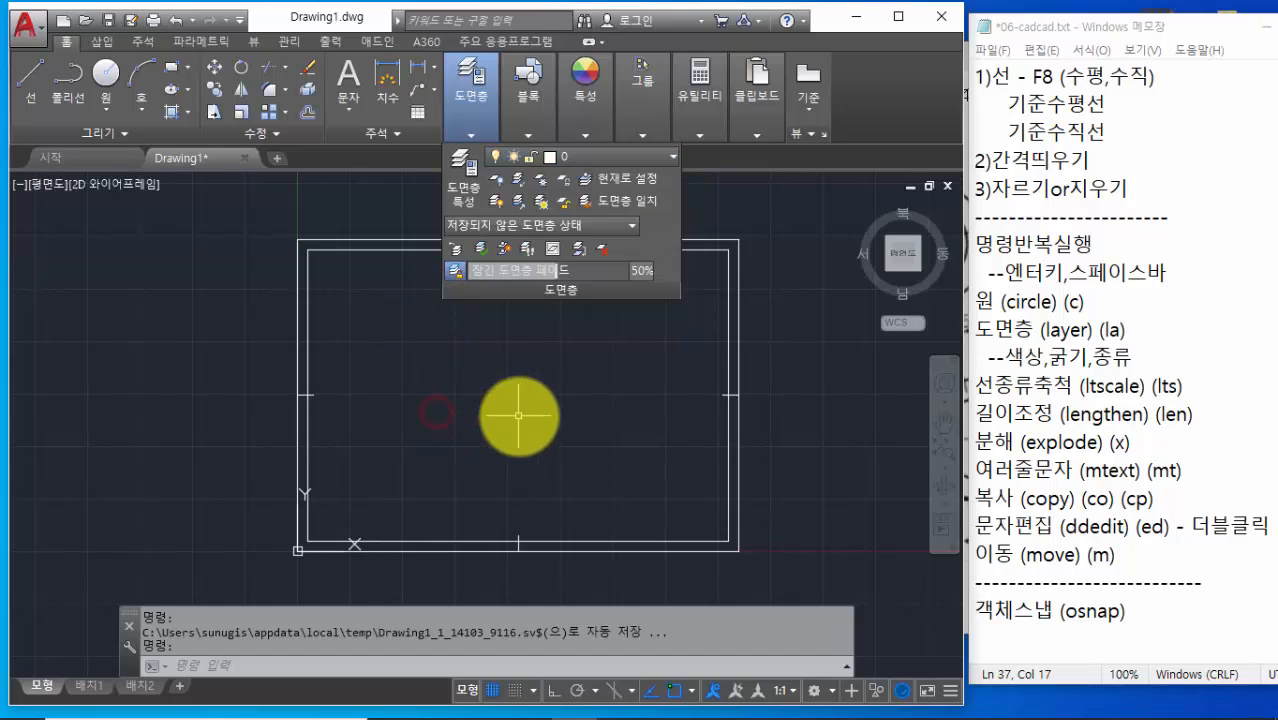
# Switch to Notepad and highlight the two note lines on 도면층 (layer) and its 색상,굵기,종류 settings
pyautogui.click(983, 328)
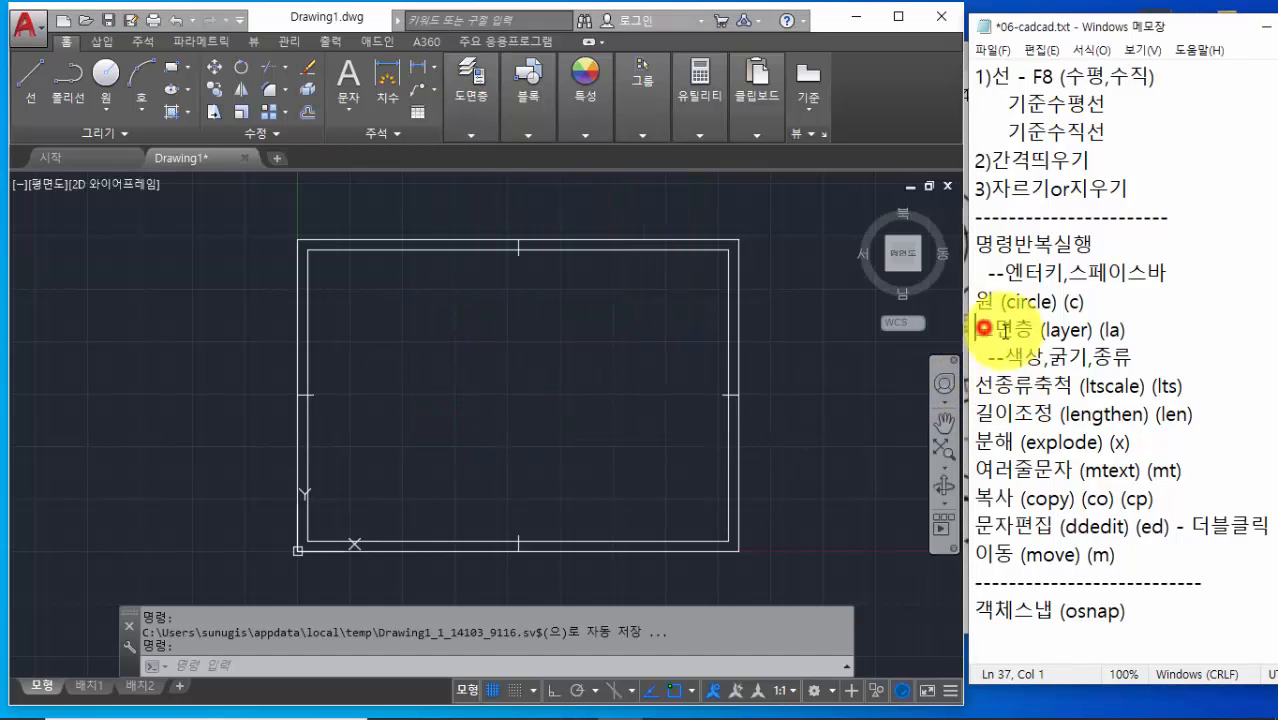
pyautogui.moveTo(983, 328); pyautogui.dragTo(1132, 357)
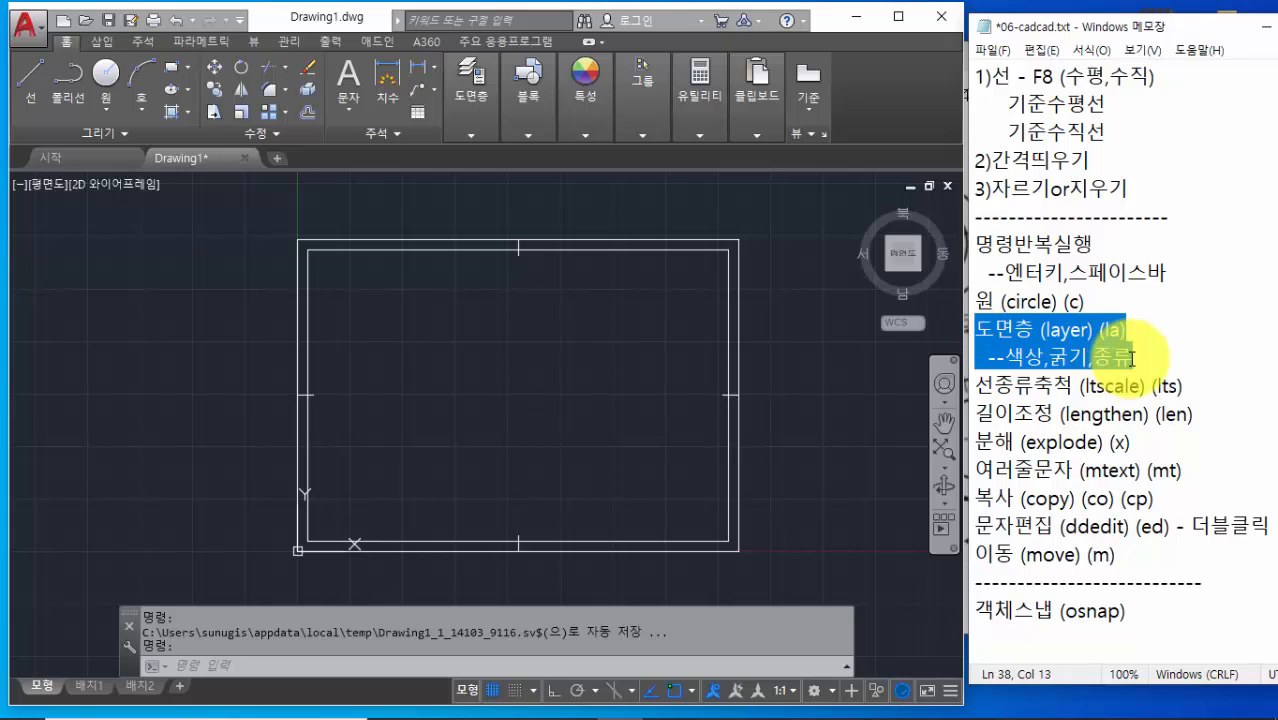
# Highlight the 여러줄문자 (mtext) (mt) line in the Notepad notes
pyautogui.click(1158, 620)
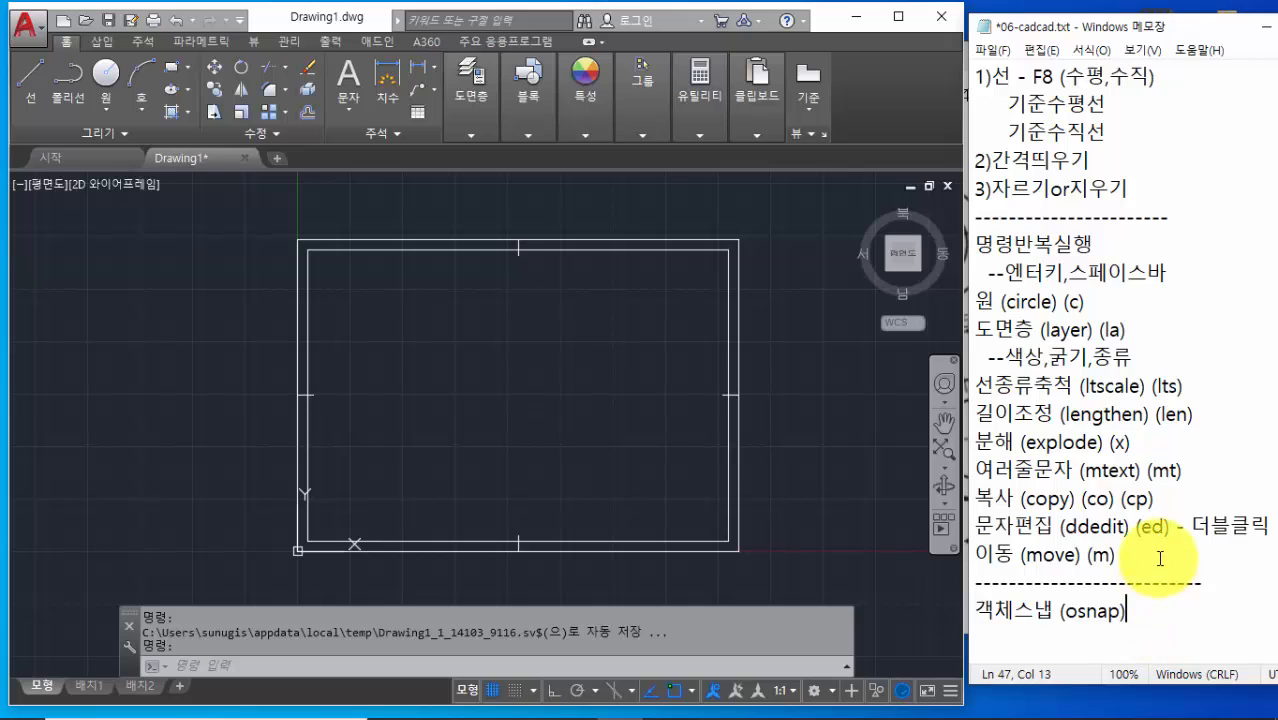
pyautogui.moveTo(1187, 472); pyautogui.dragTo(968, 471)
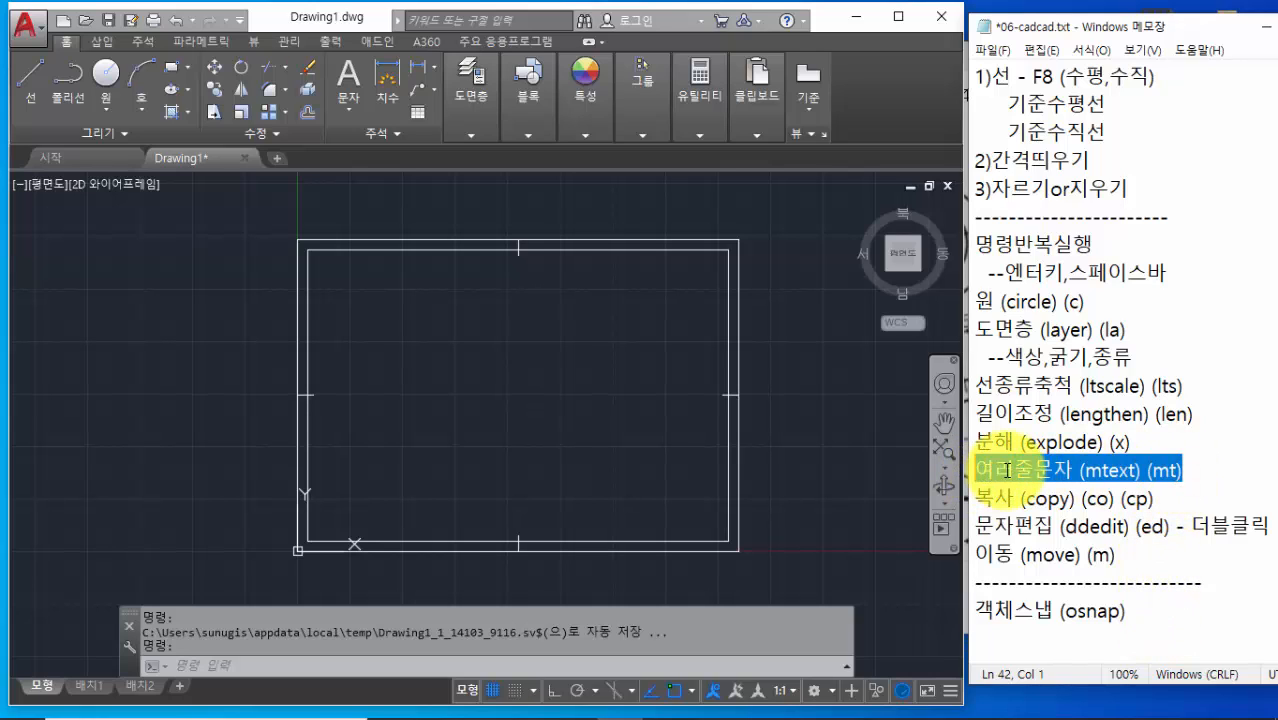
# Add the note line 문자스타일 (style) (st) below the 객체스냅 (osnap) line
pyautogui.click(1135, 619)
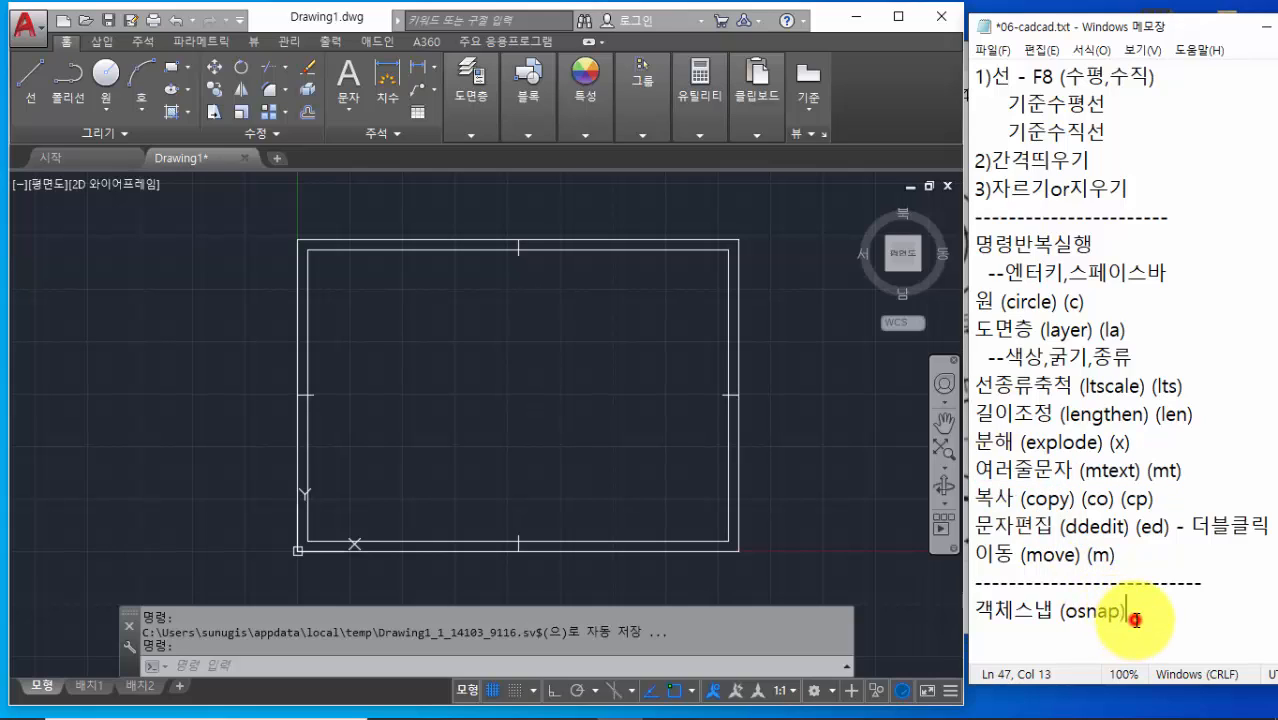
pyautogui.press('Return')
pyautogui.scroll(-2, 1250, 474)
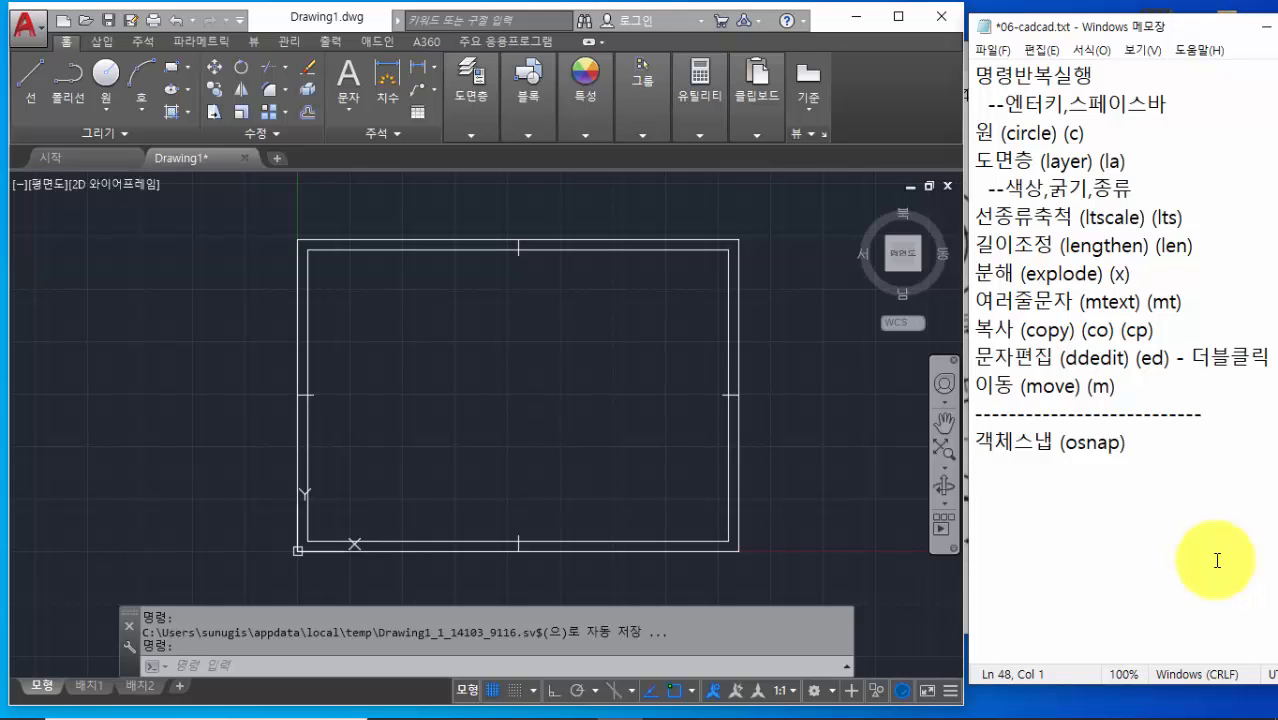
pyautogui.write('문자스타일 (')
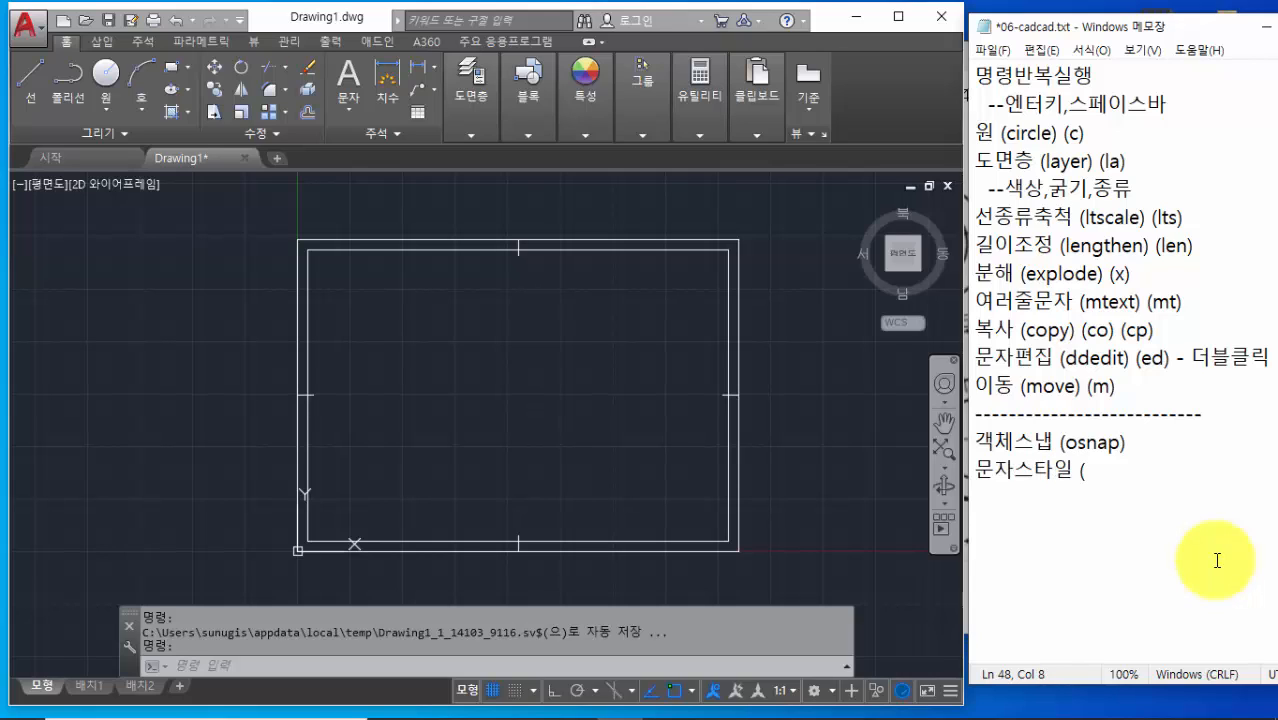
pyautogui.write('style) (s')
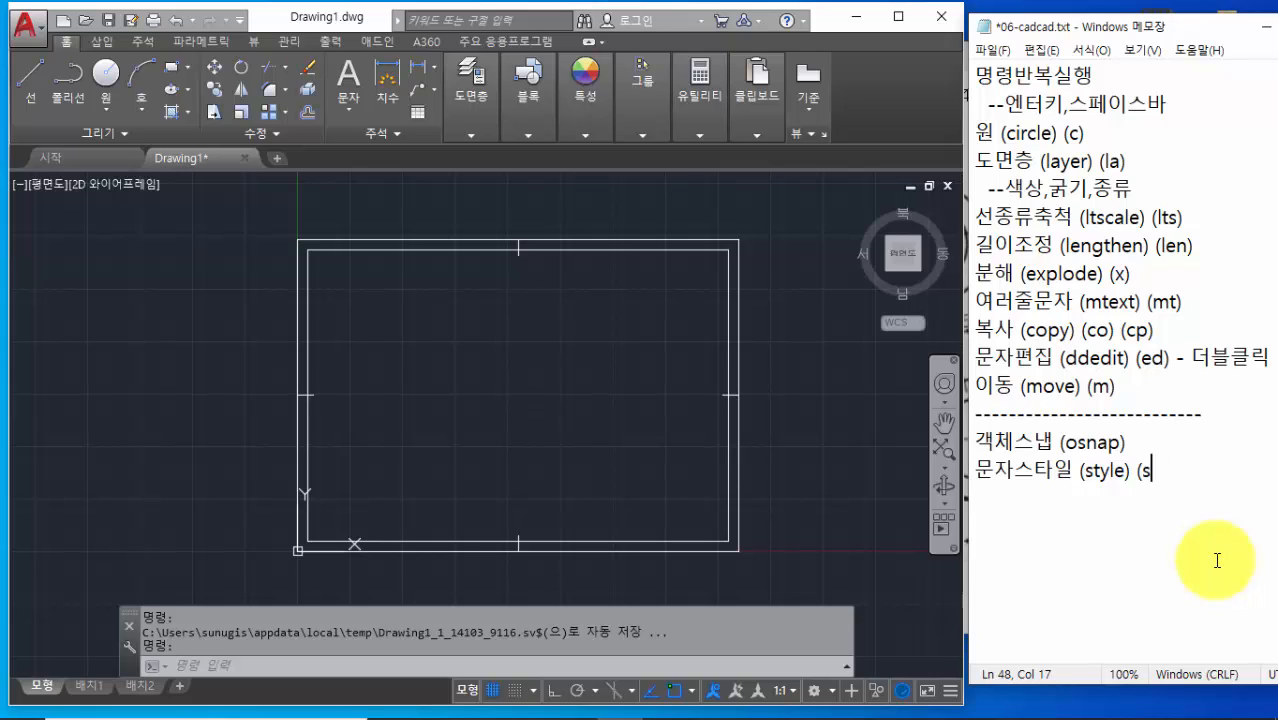
pyautogui.write('t)')
pyautogui.click(1170, 469)
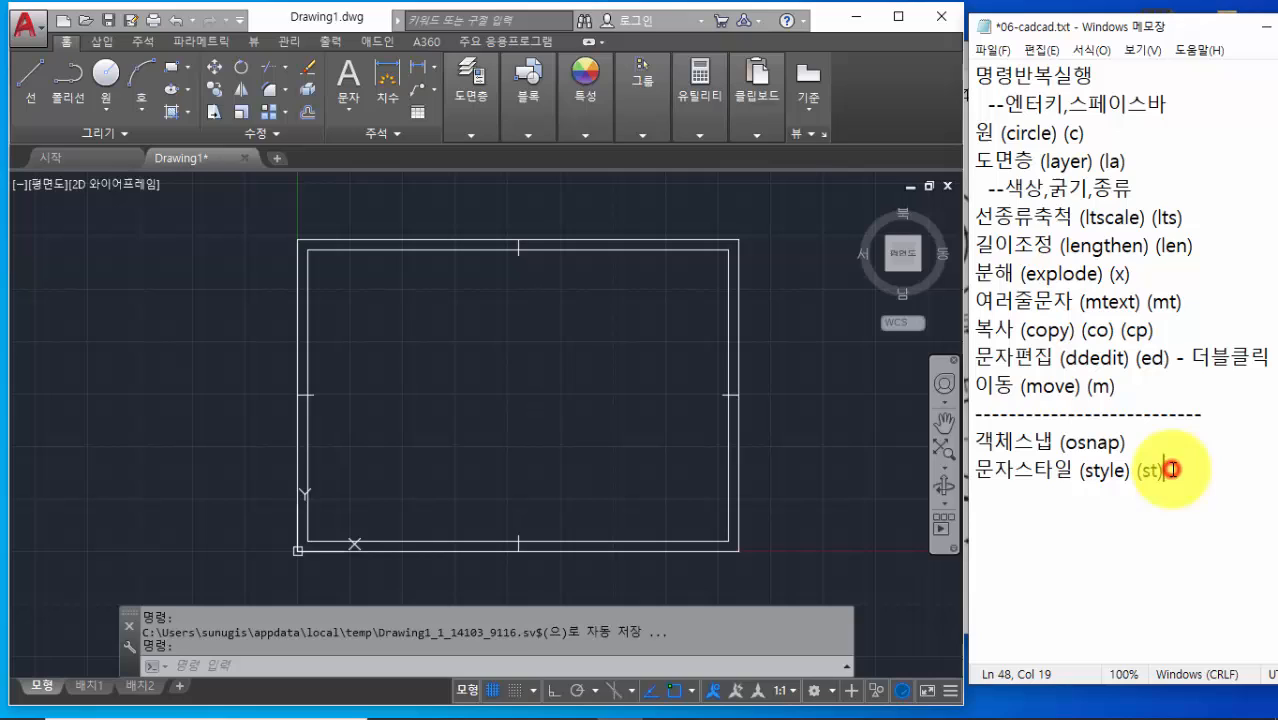
# Switch to AutoCAD, set the Standard text style's font to 굴림체, apply it and close the text style settings
pyautogui.click(541, 663)
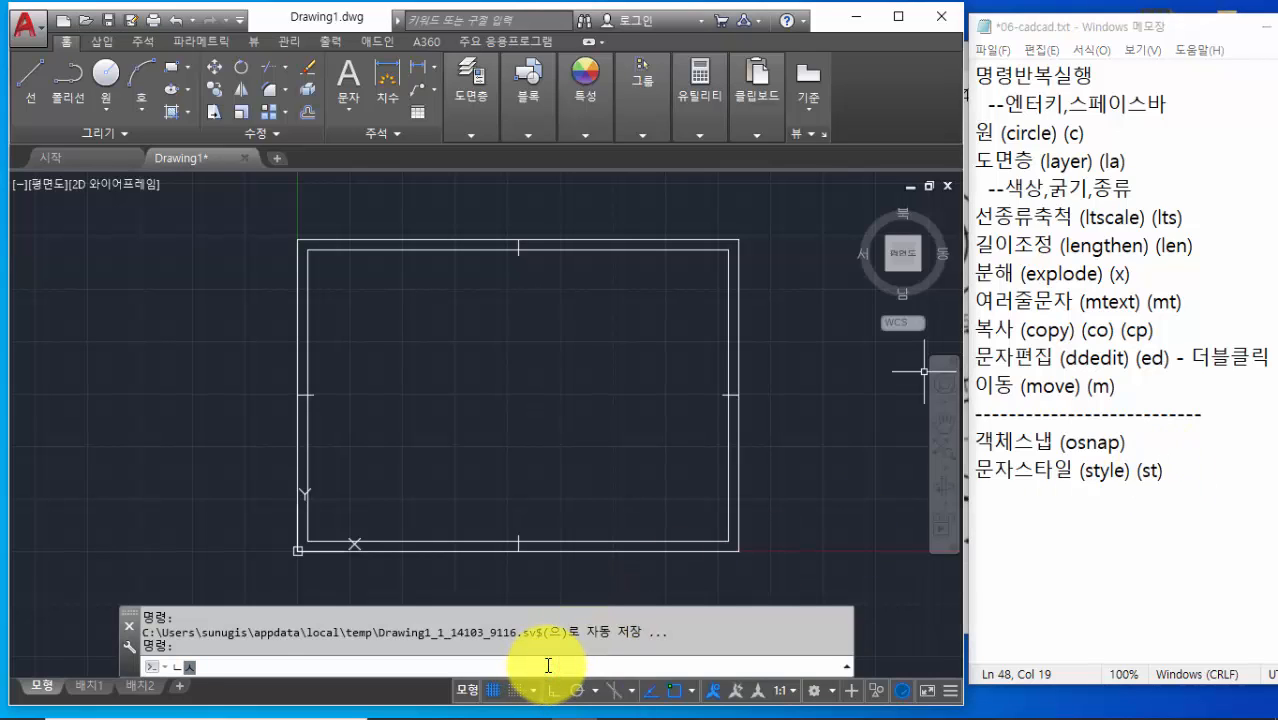
pyautogui.press('Return')
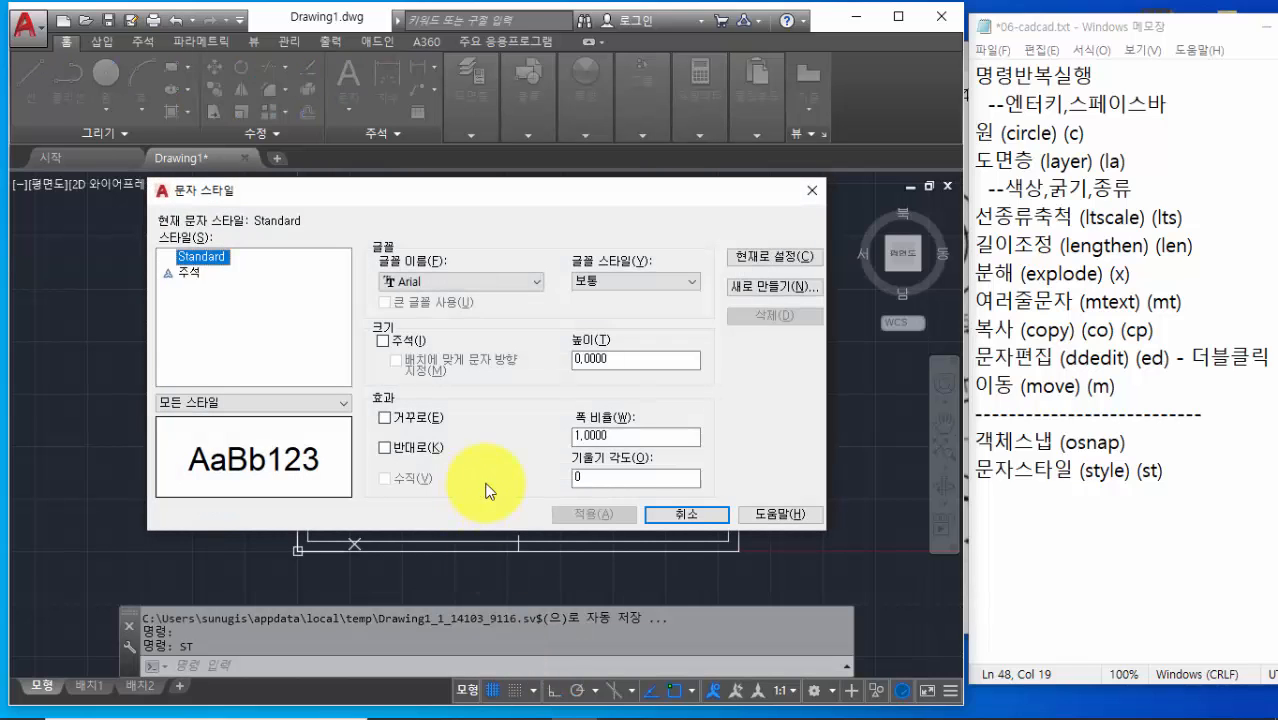
pyautogui.click(533, 281)
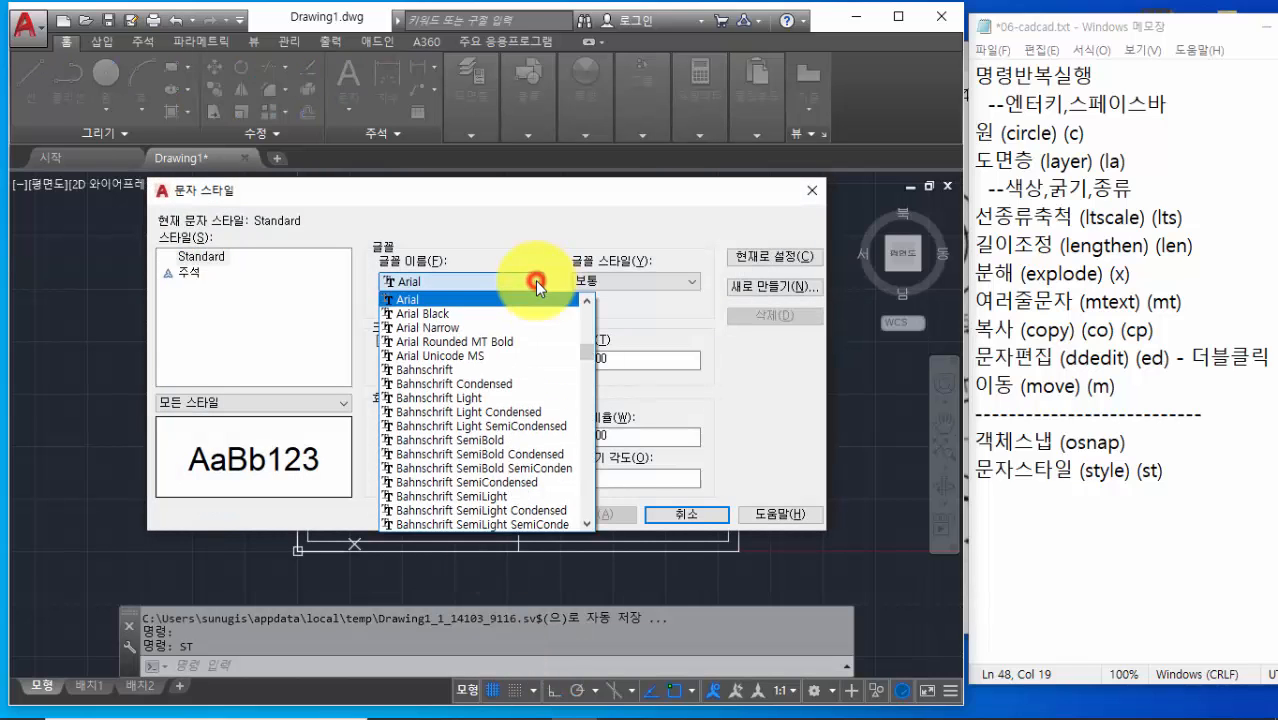
pyautogui.moveTo(585, 352); pyautogui.dragTo(577, 506)
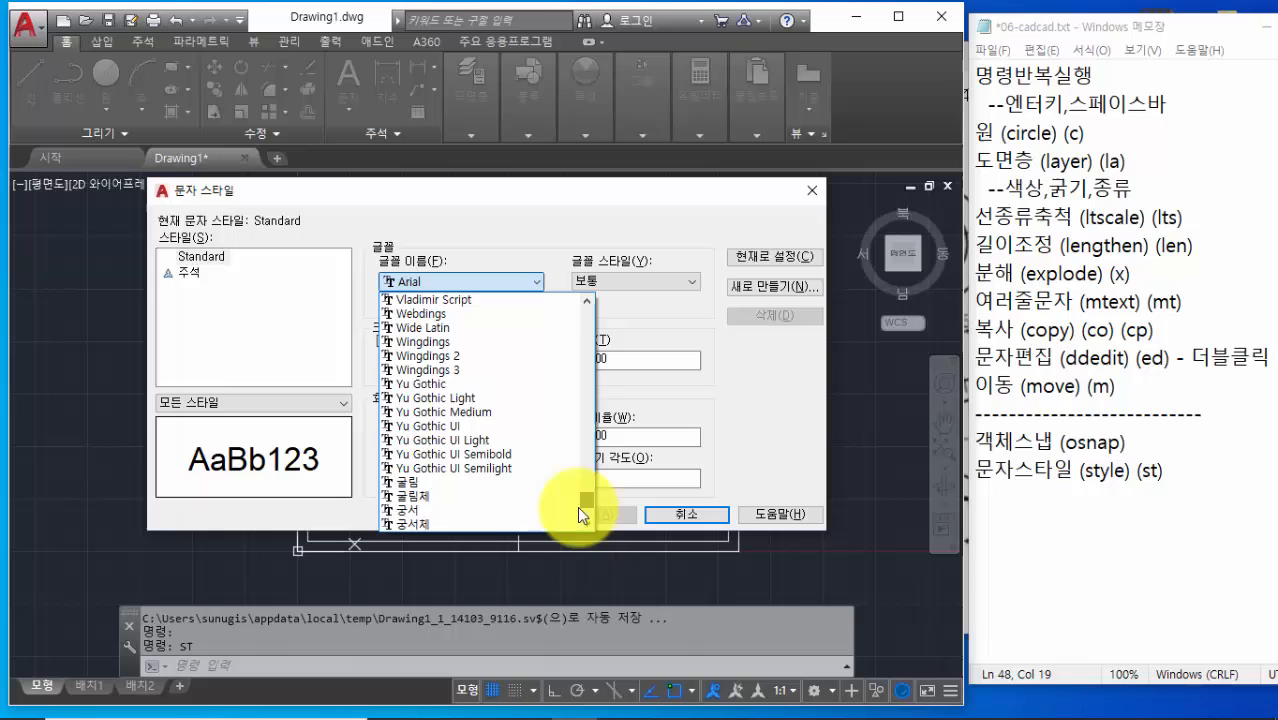
pyautogui.click(425, 488)
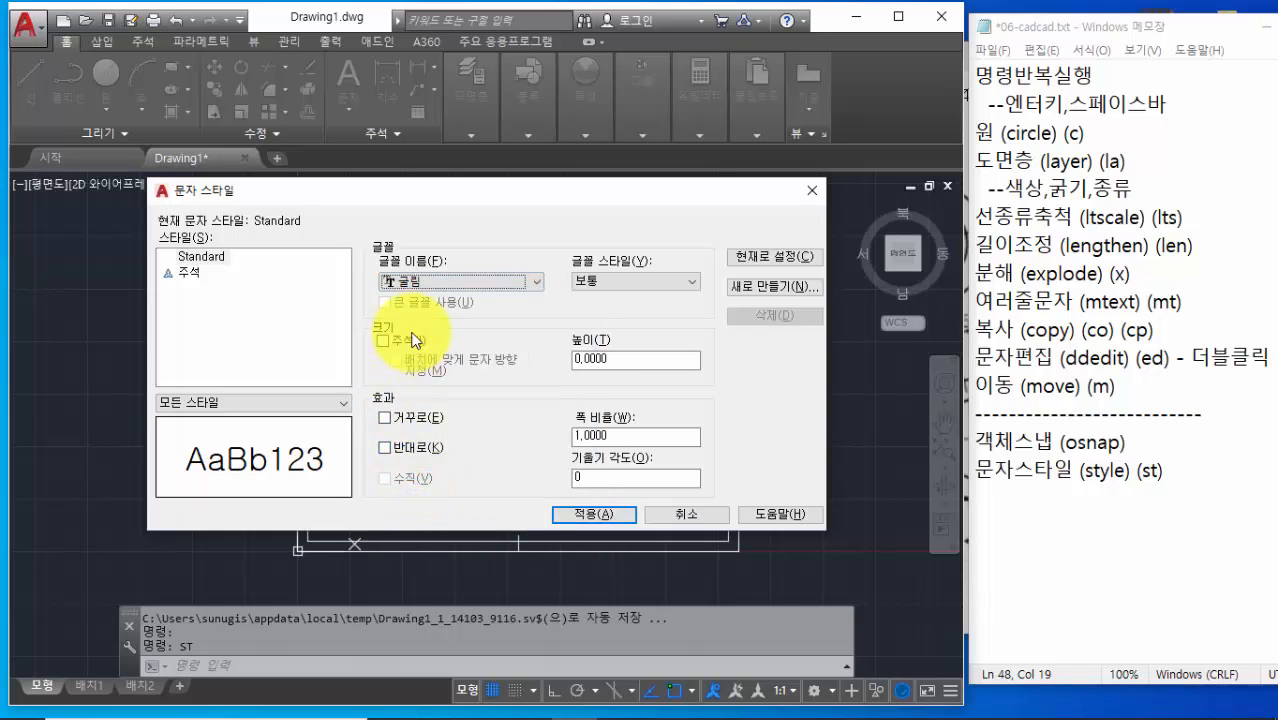
pyautogui.click(425, 287)
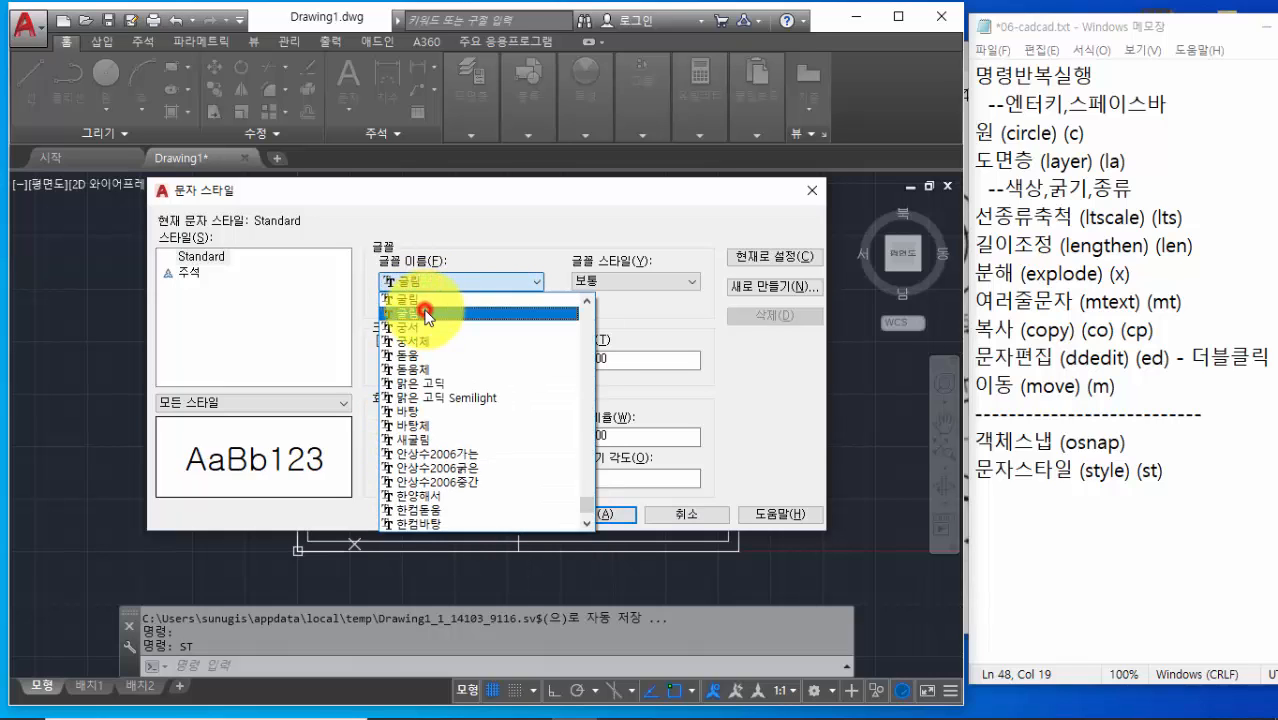
pyautogui.click(424, 311)
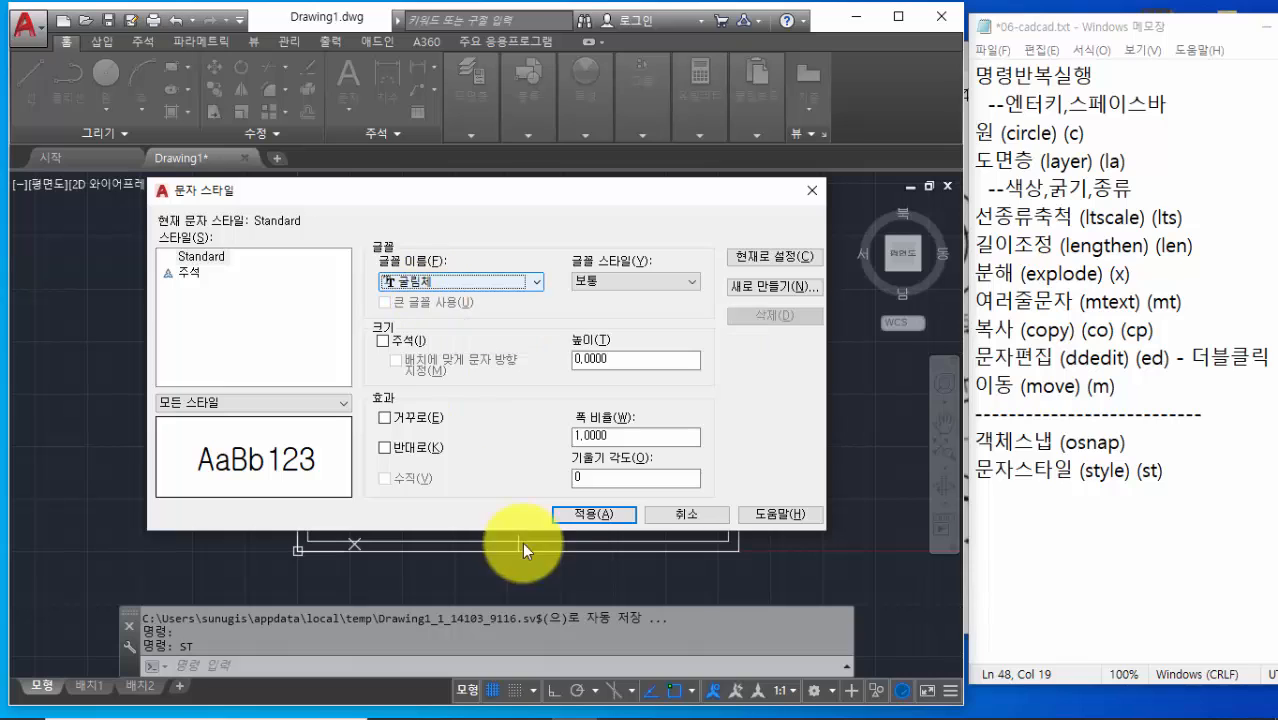
pyautogui.click(575, 512)
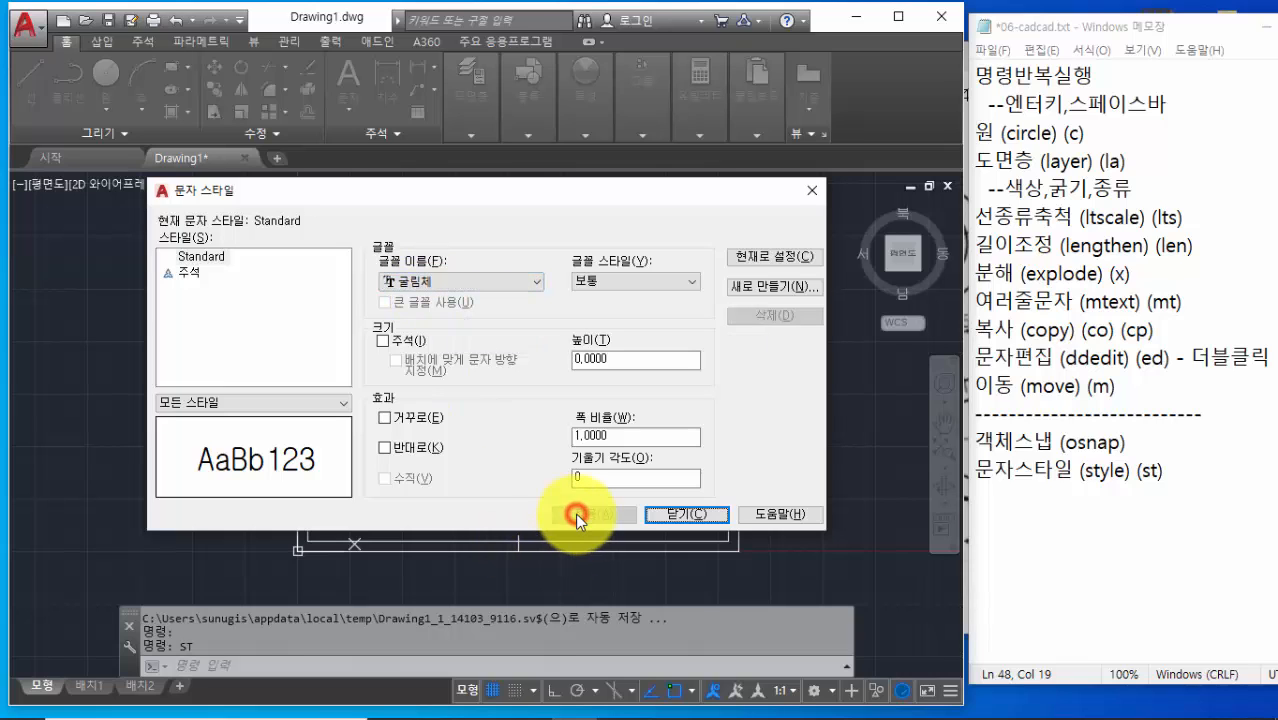
pyautogui.click(682, 514)
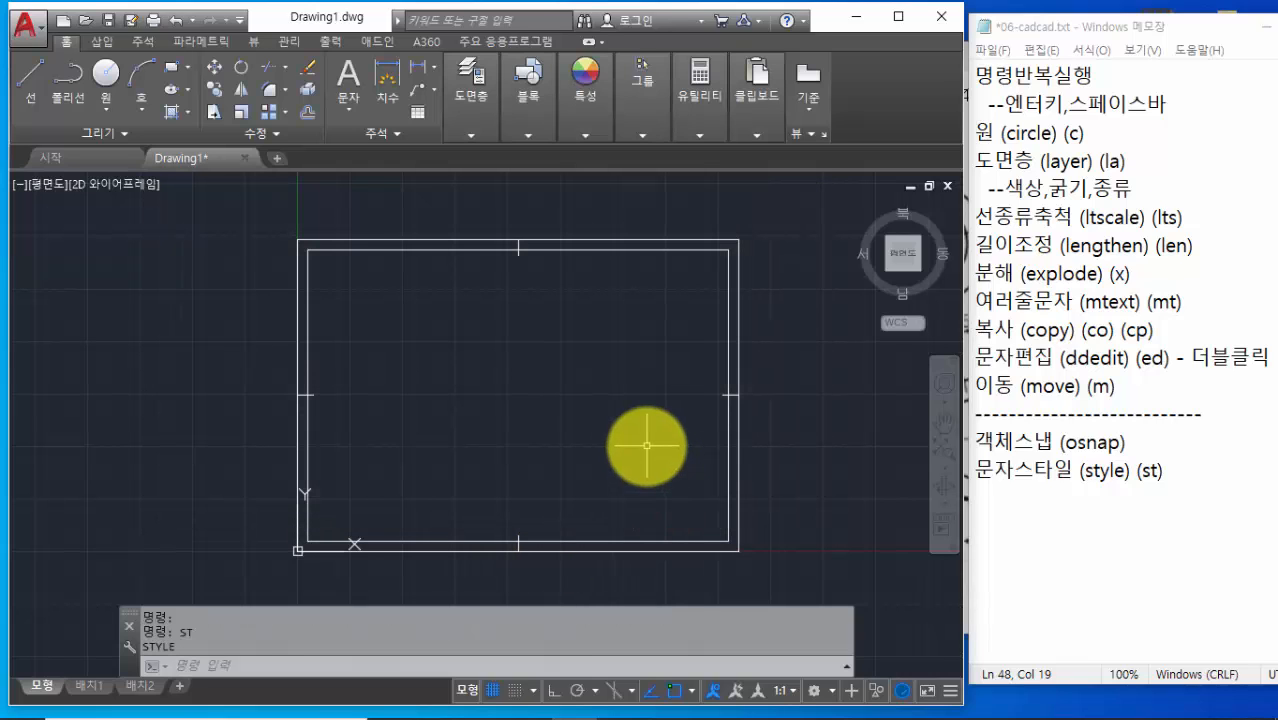
# Switch to Notepad and add the note line 치수스타일 (dimstyle) (ddim) (d) below the 문자스타일 line
pyautogui.click(1178, 475)
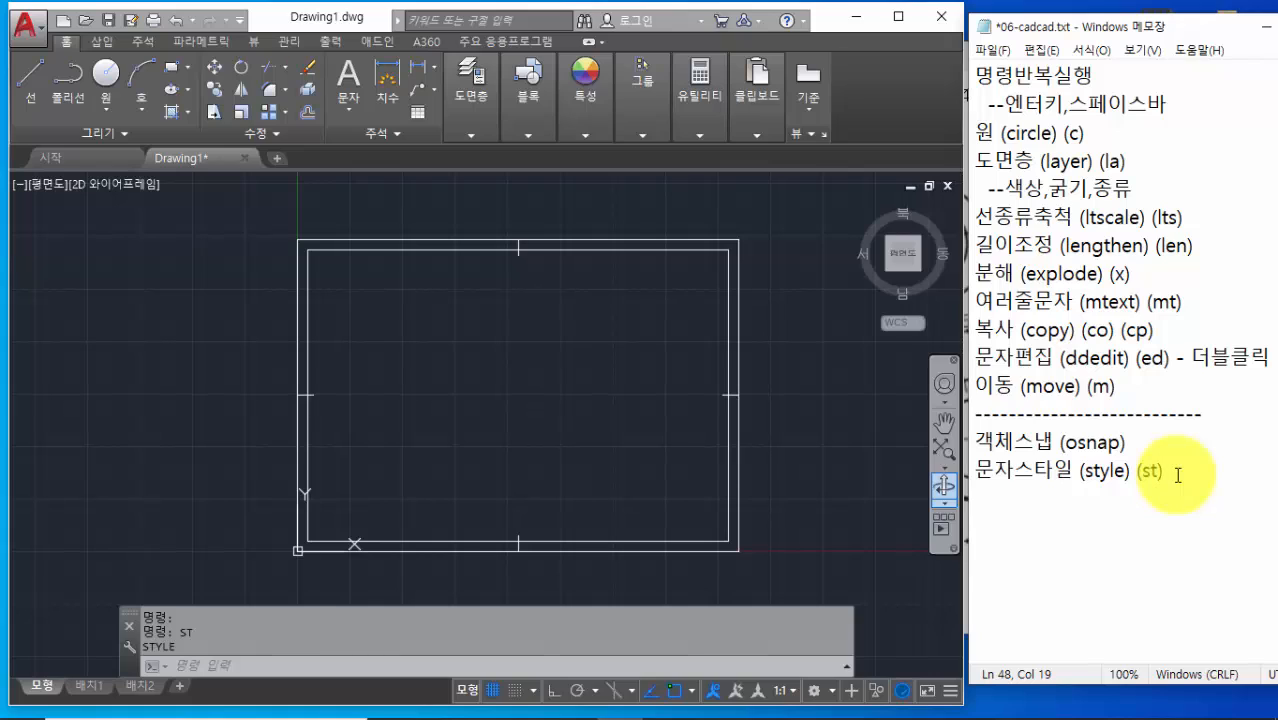
pyautogui.press('Return')
pyautogui.write('cltn')
pyautogui.press('BackSpace')
pyautogui.press('BackSpace')
pyautogui.press('BackSpace')
pyautogui.press('BackSpace')
pyautogui.press('Hangul')
pyautogui.write('치수스')
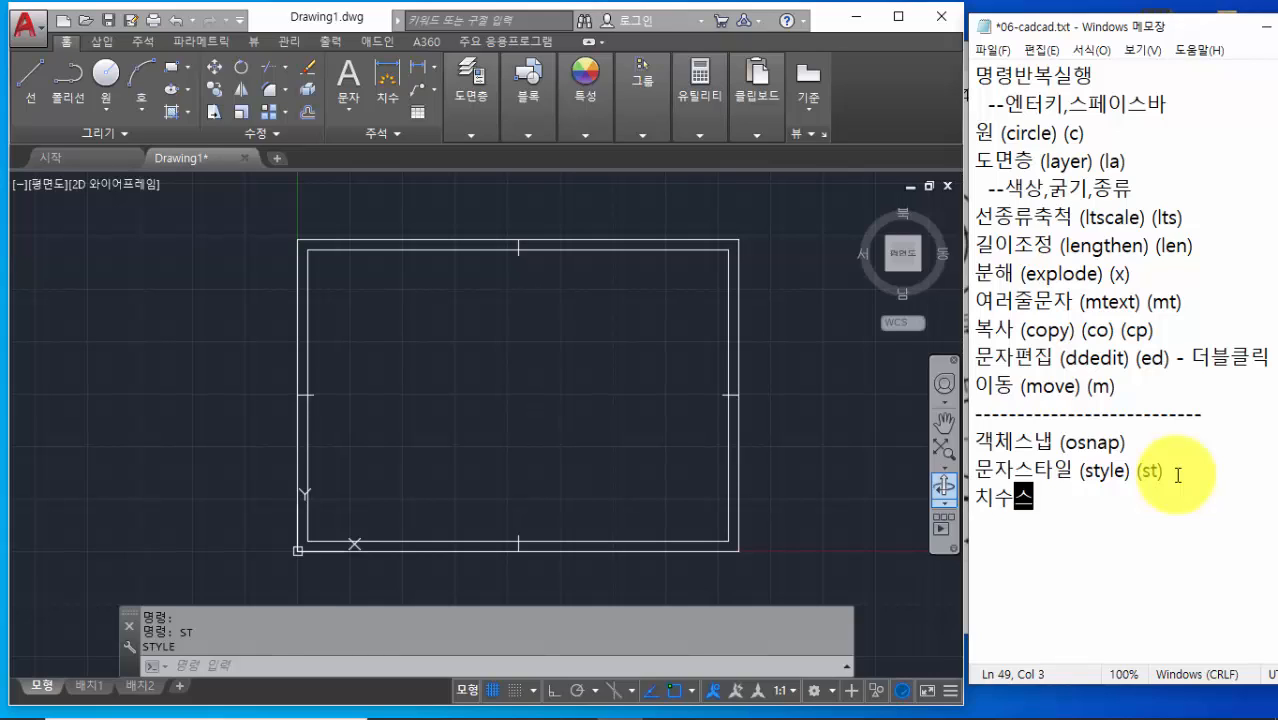
pyautogui.write('탕일 (')
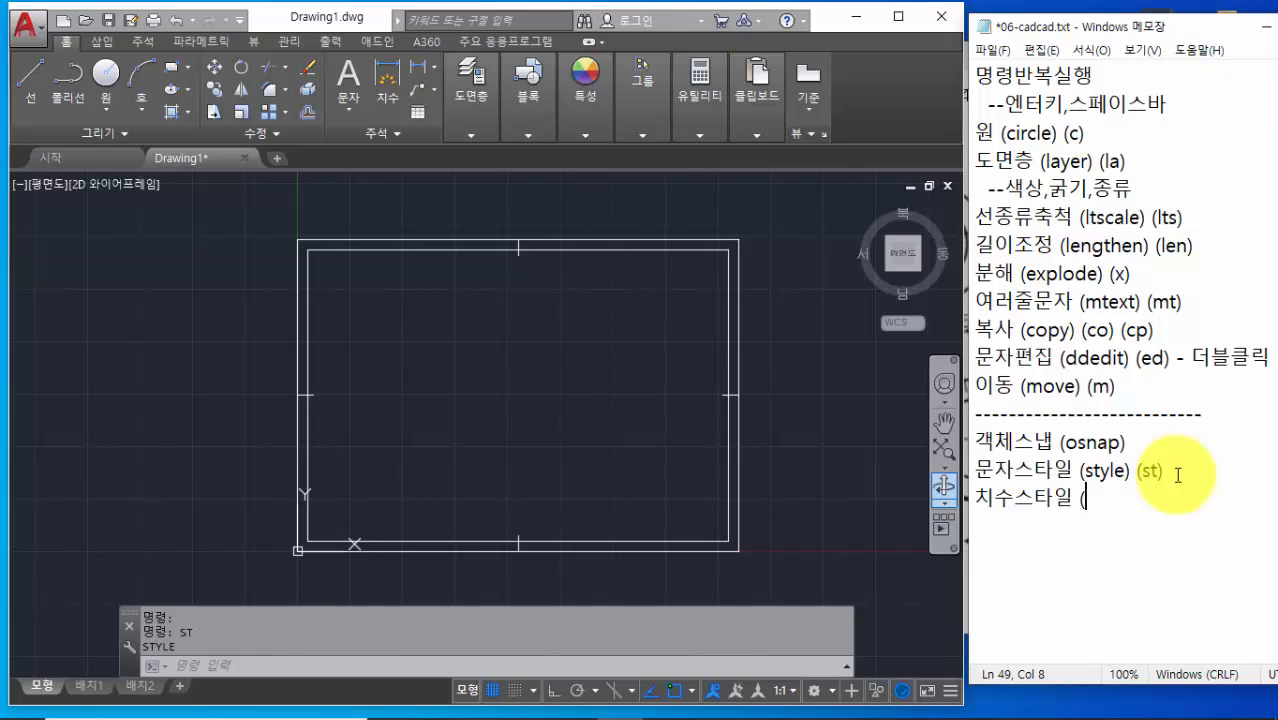
pyautogui.write('dimstyle')
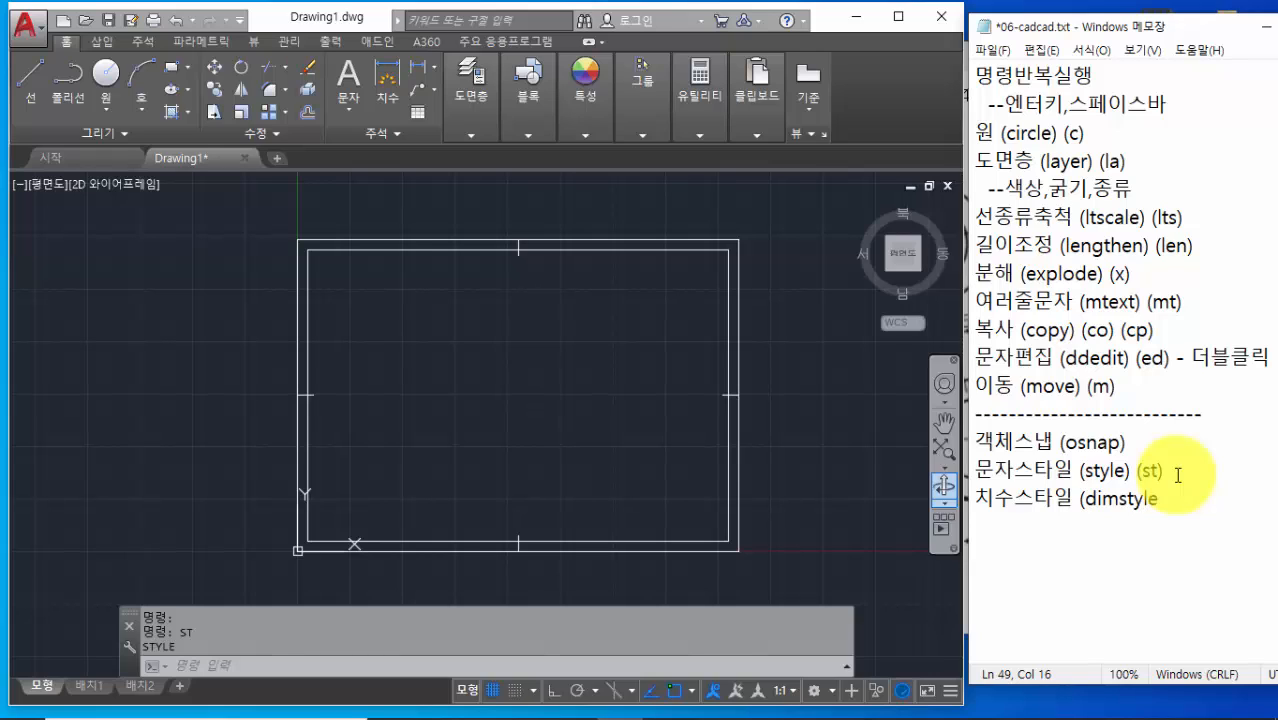
pyautogui.write(') (')
pyautogui.write('ddim) (d)')
pyautogui.click(976, 498)
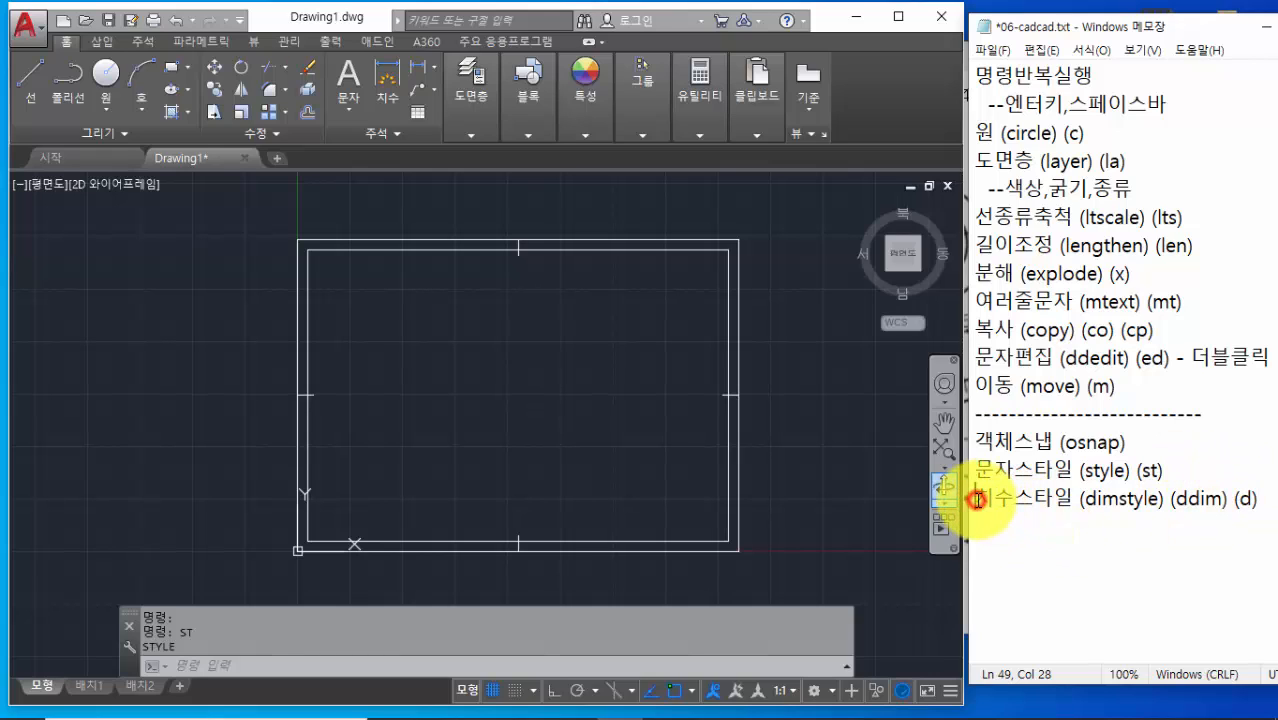
# Switch to AutoCAD and modify the ISO-25 dimension style so its dimension lines and extension lines are red (빨간색)
pyautogui.click(344, 666)
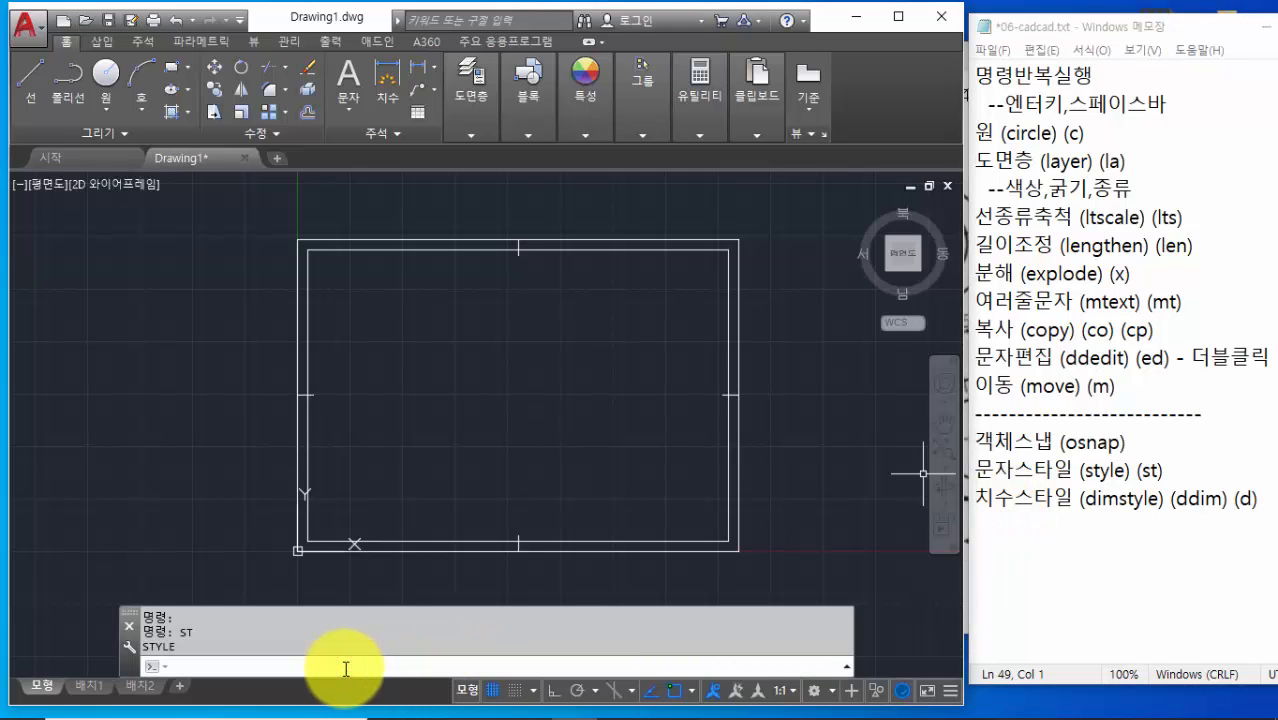
pyautogui.write('d')
pyautogui.press('Return')
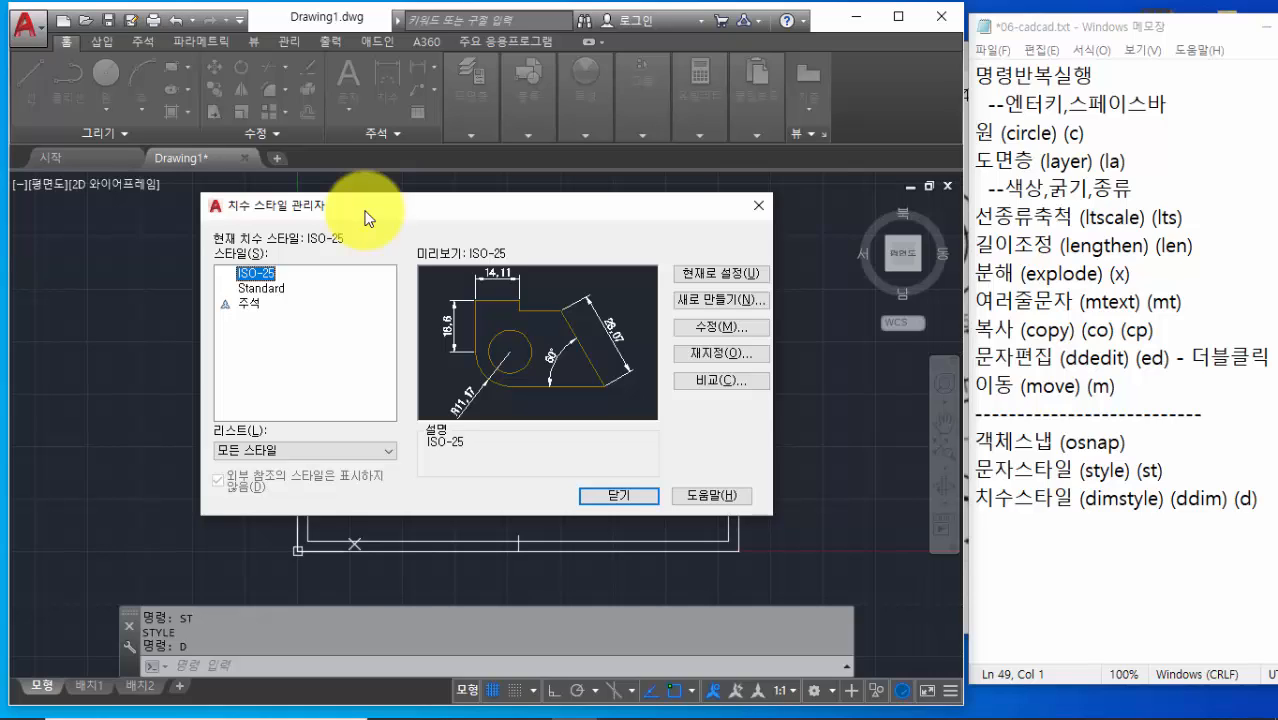
pyautogui.click(711, 329)
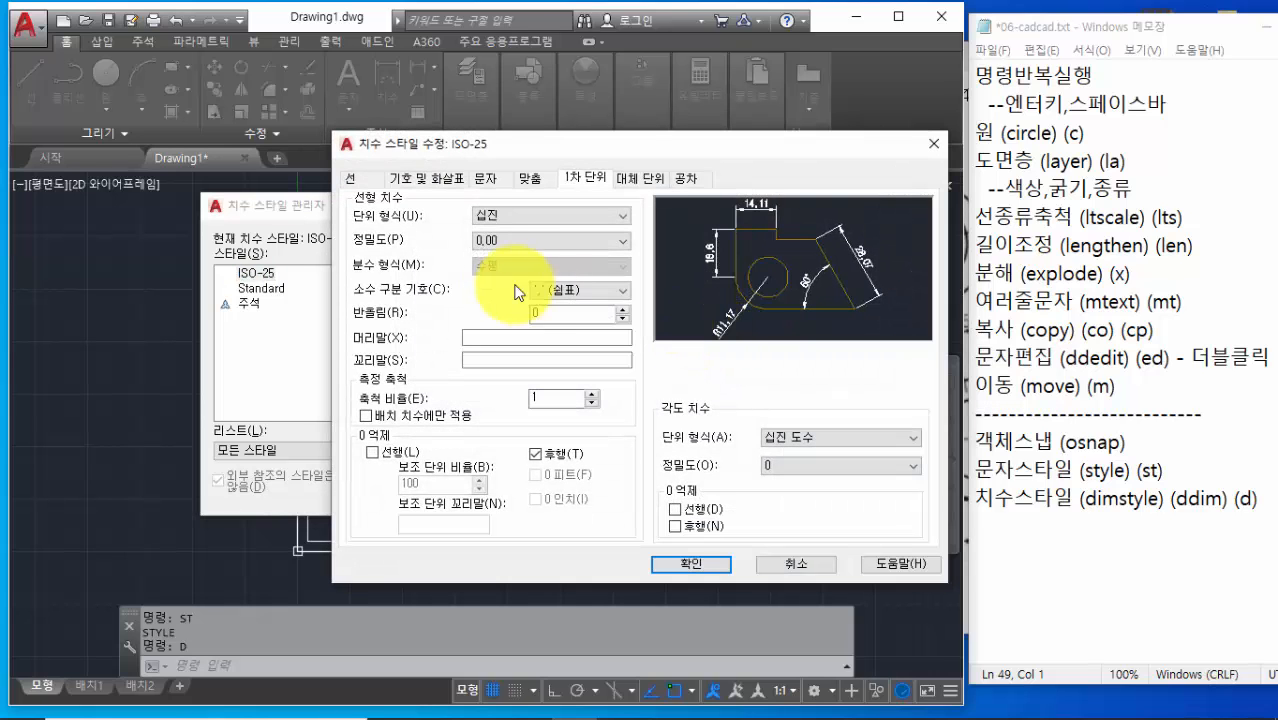
pyautogui.click(350, 178)
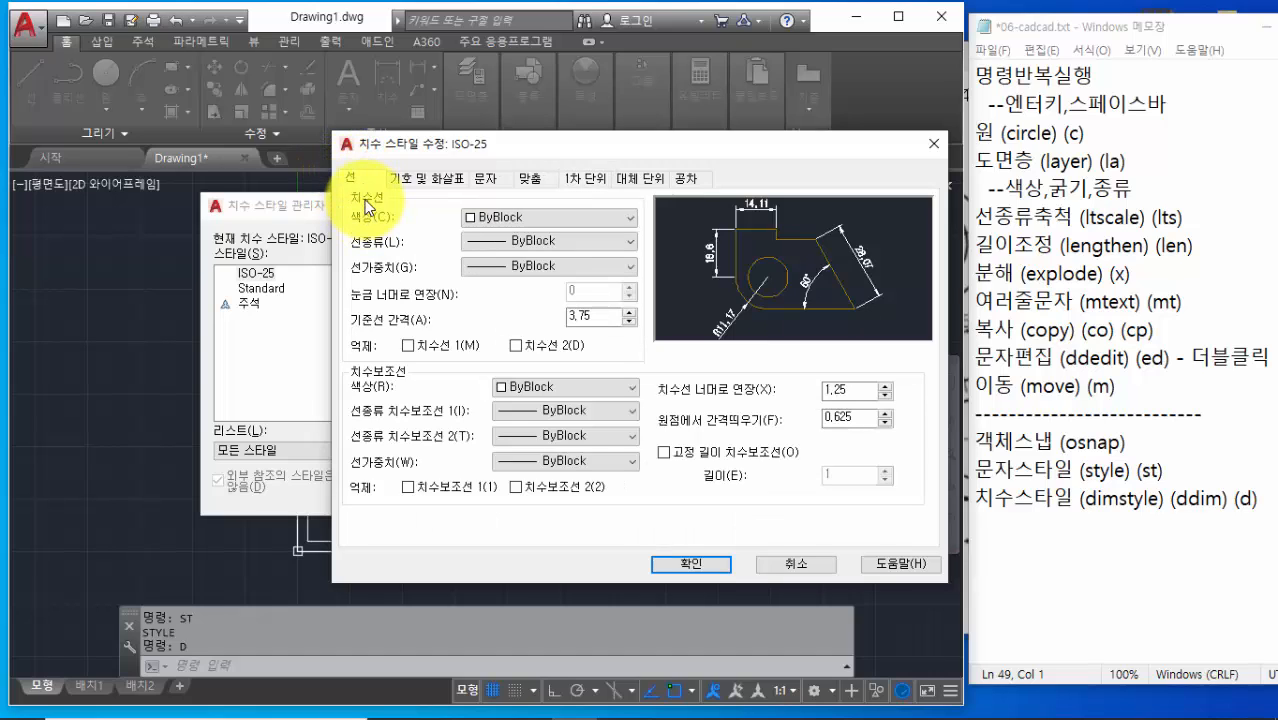
pyautogui.click(491, 217)
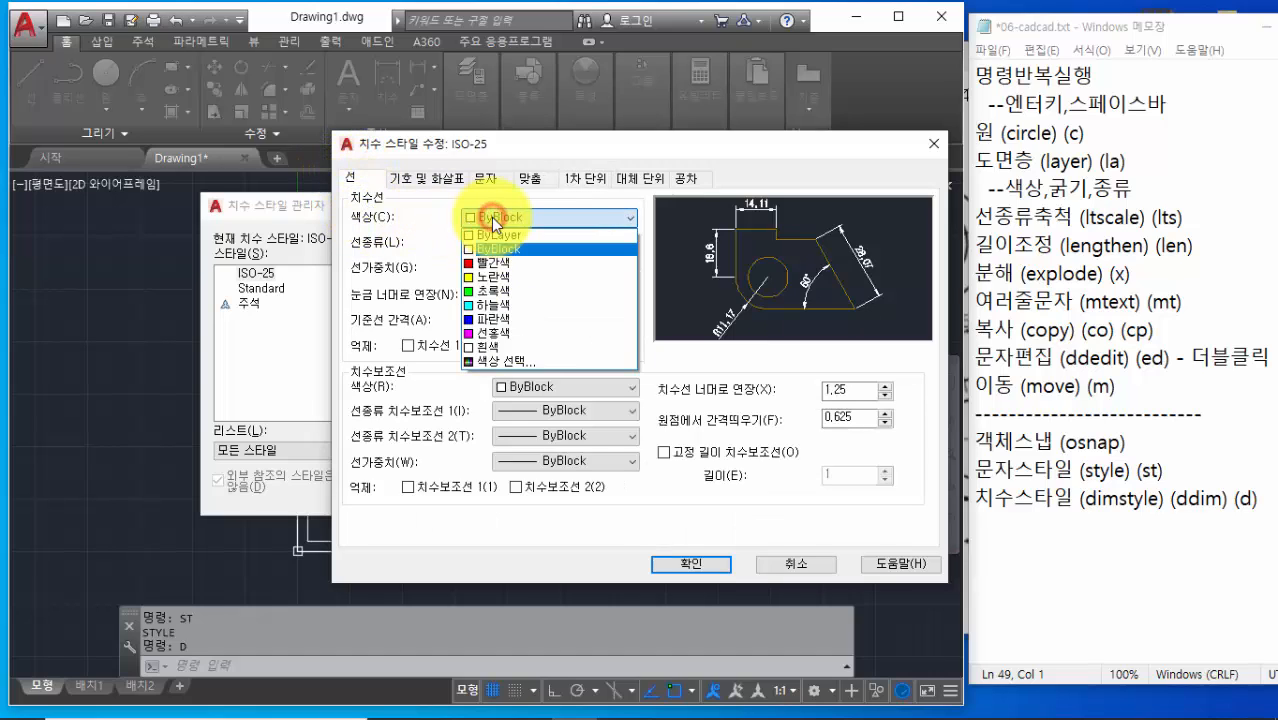
pyautogui.click(487, 262)
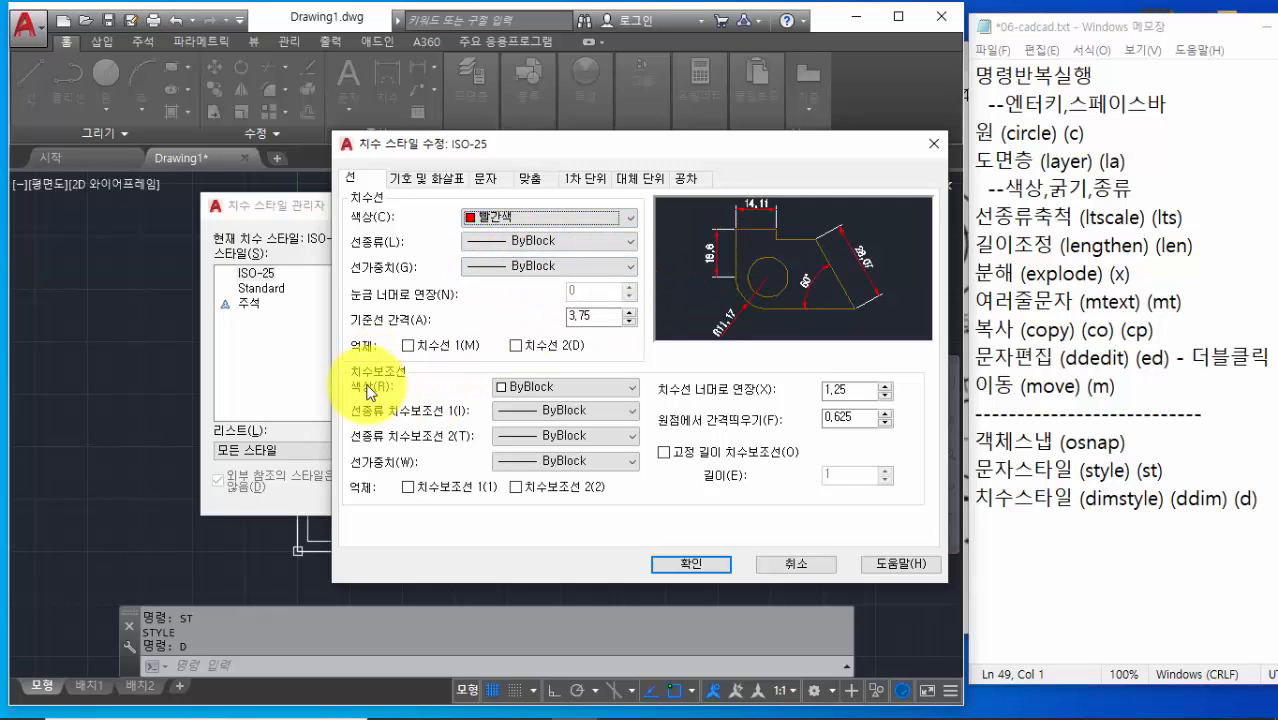
pyautogui.click(516, 394)
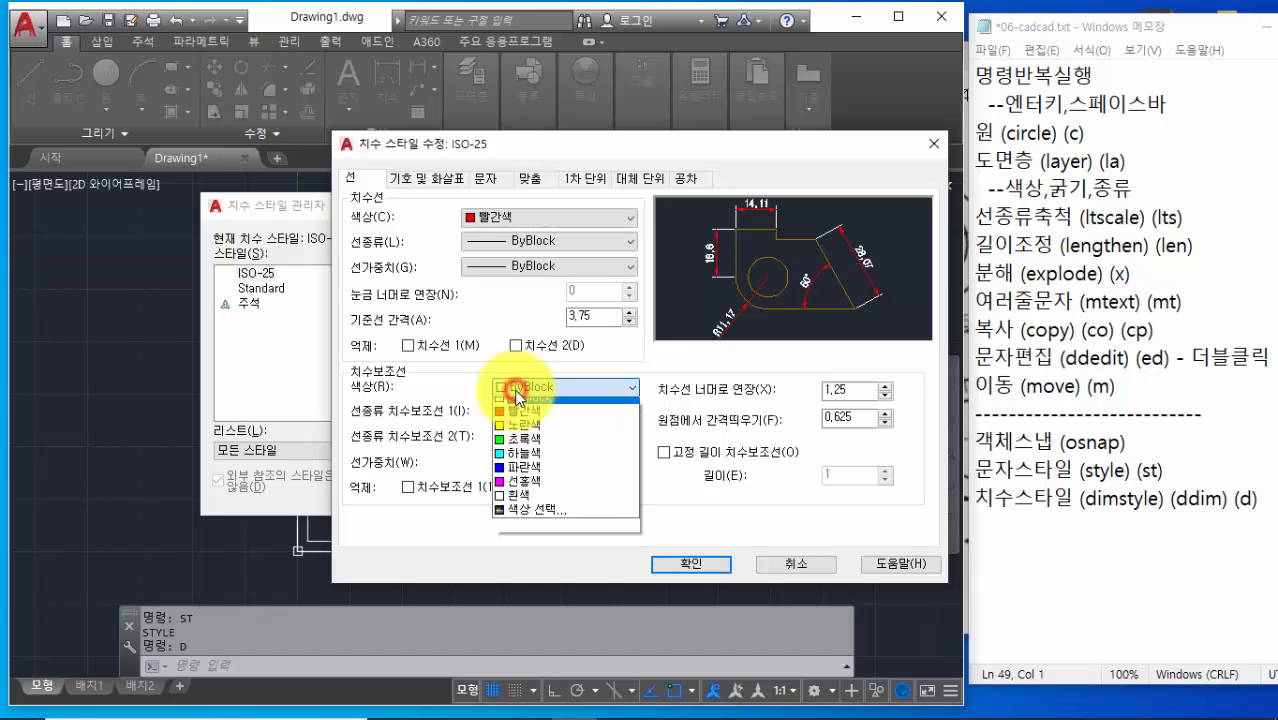
pyautogui.click(523, 410)
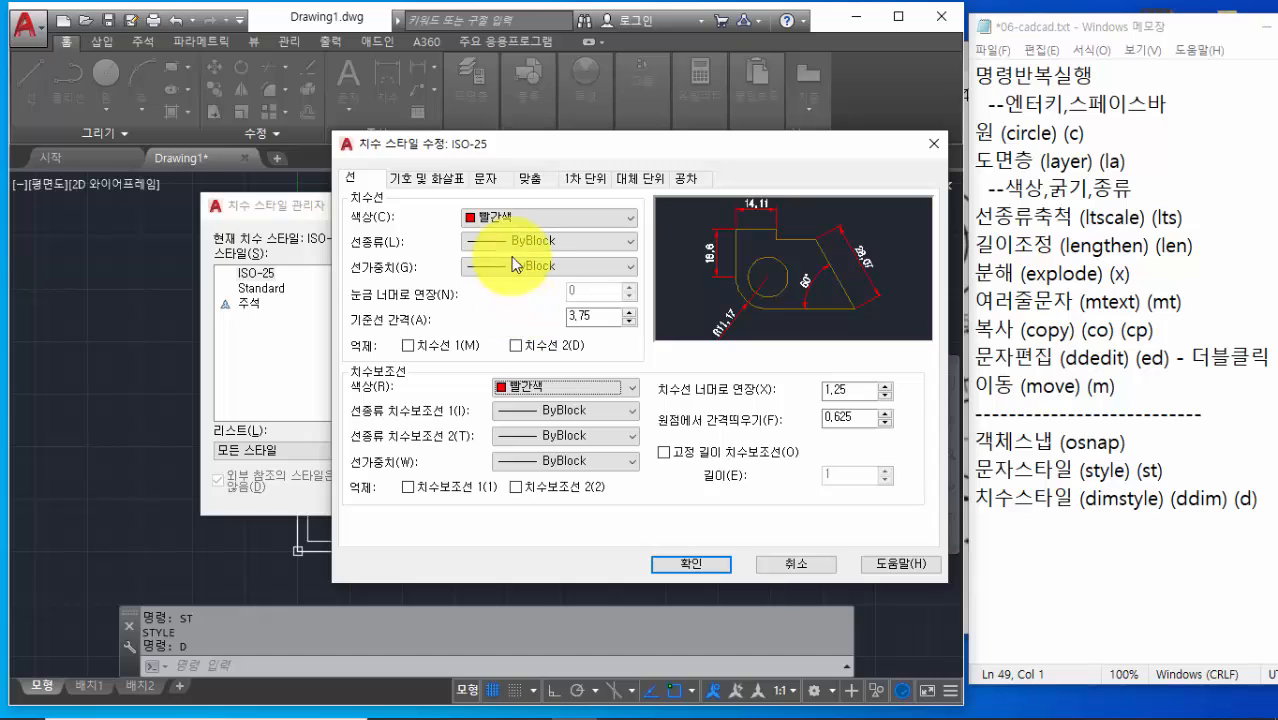
# Set the text colour of the ISO-25 dimension style to yellow (노란색)
pyautogui.click(489, 179)
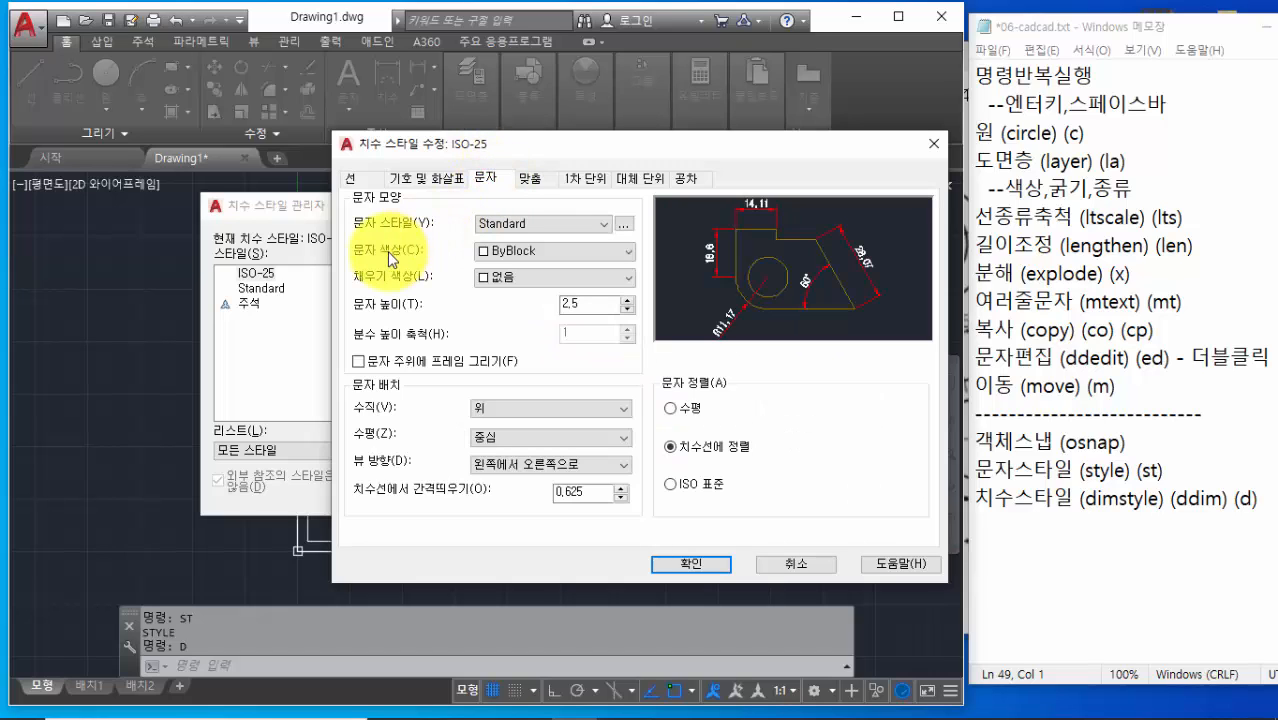
pyautogui.click(500, 249)
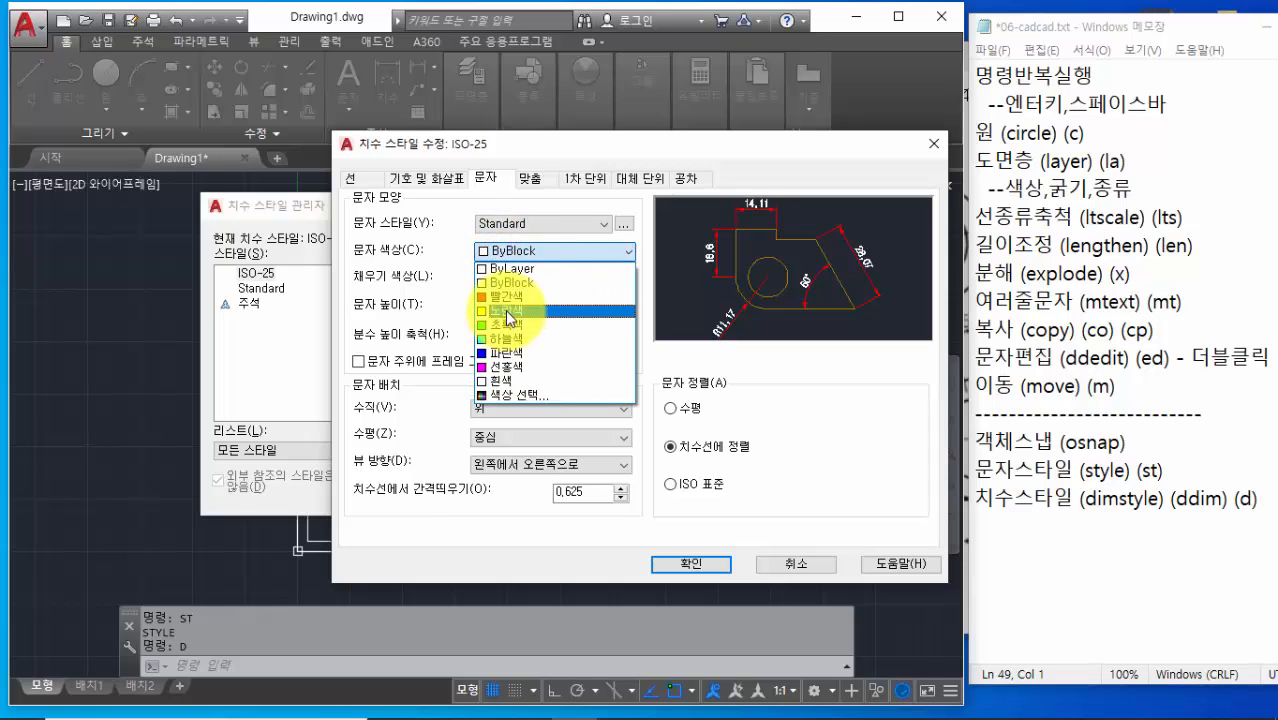
pyautogui.click(505, 310)
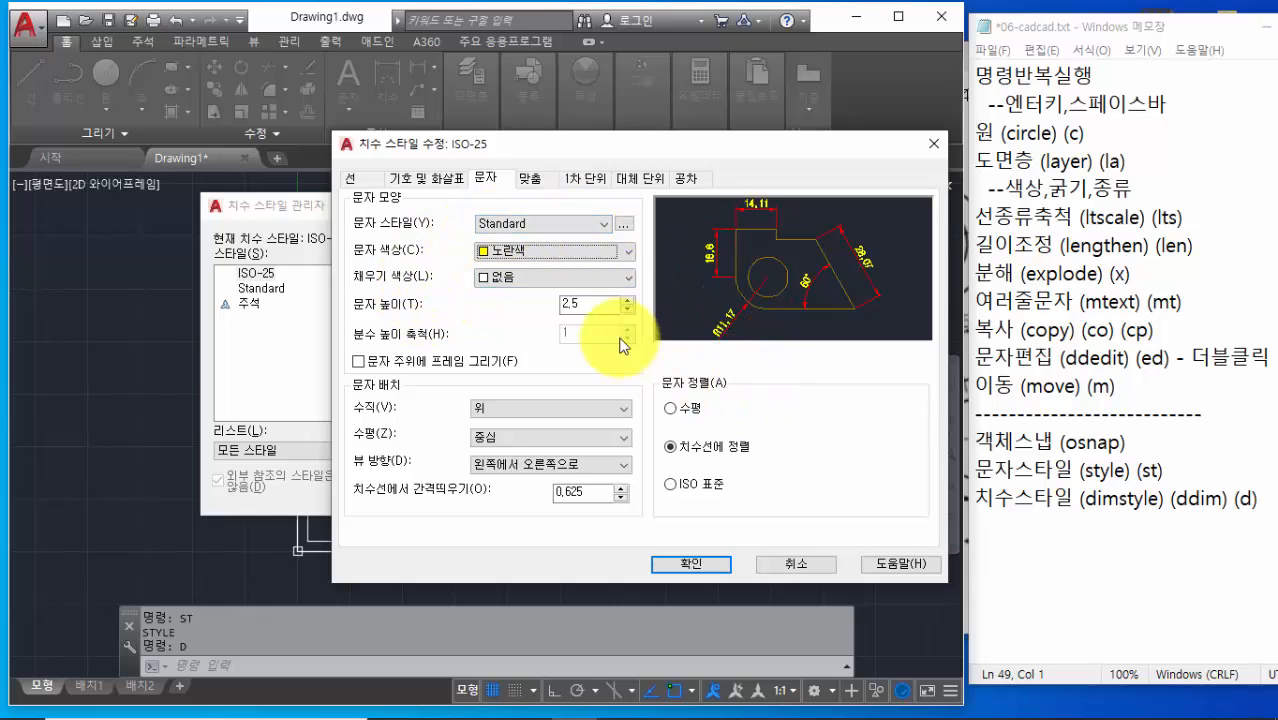
# Set the decimal separator of the ISO-25 primary units to a period (마침표)
pyautogui.click(590, 180)
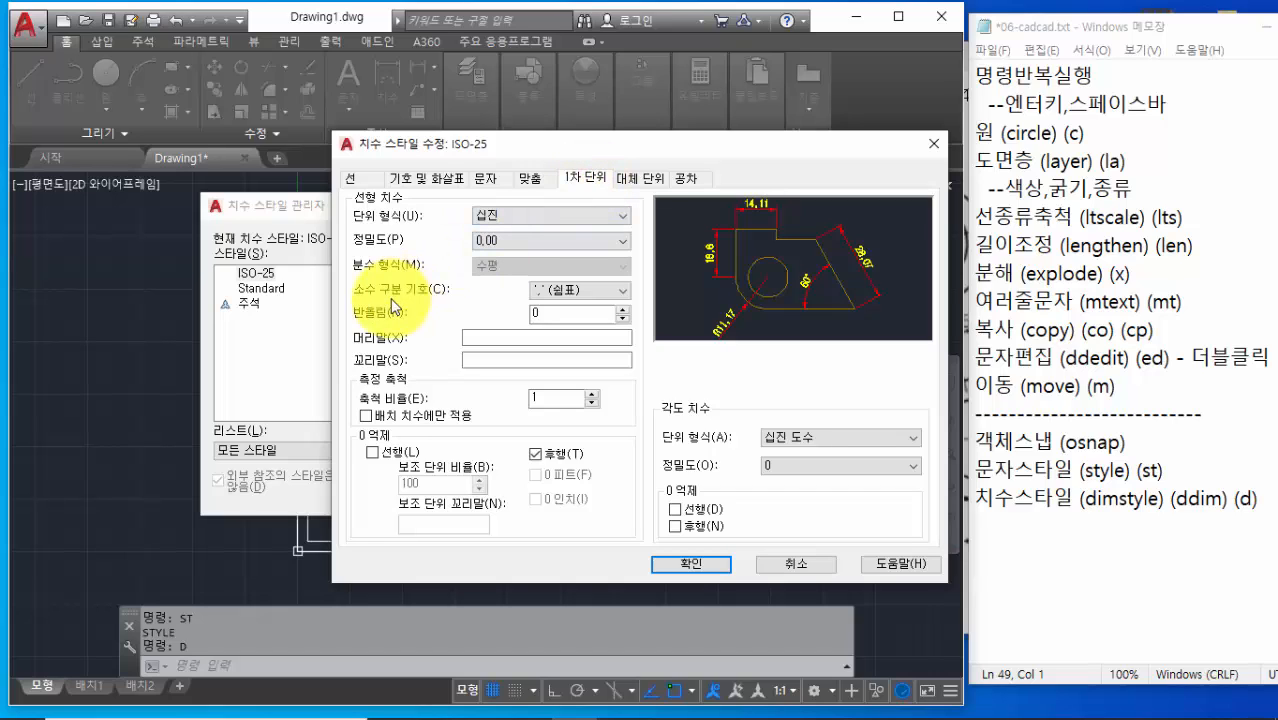
pyautogui.click(560, 290)
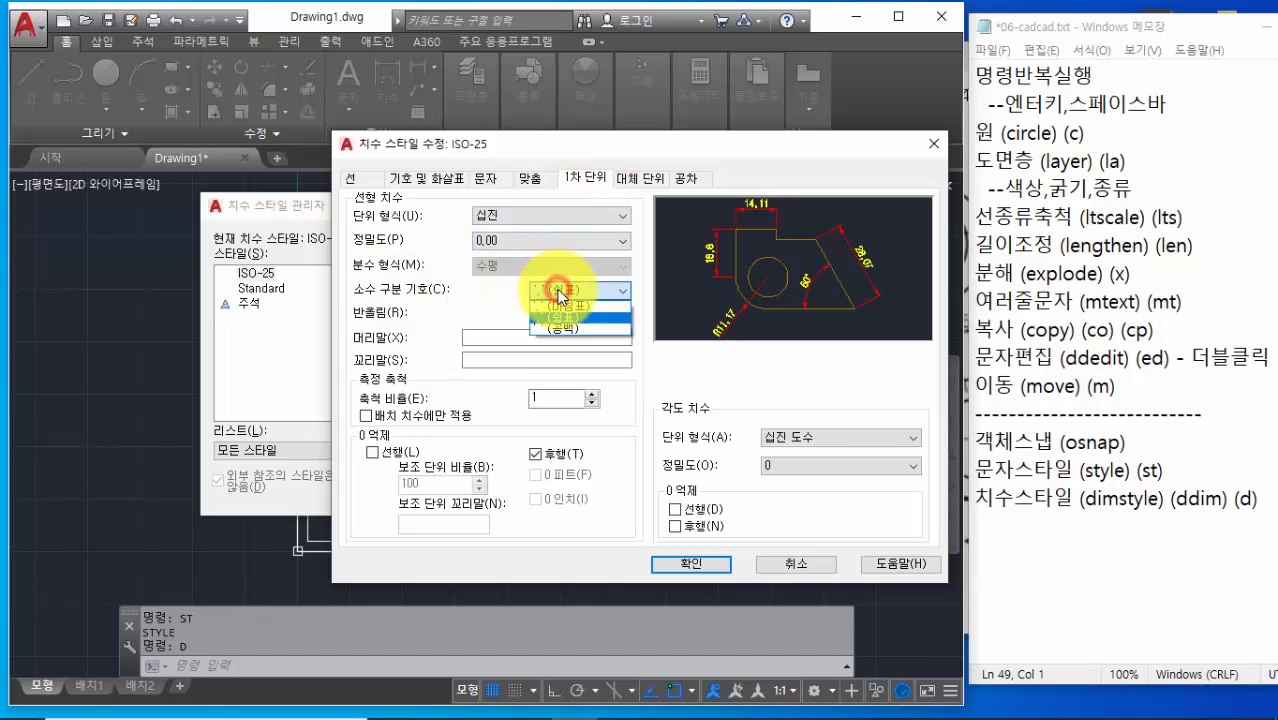
pyautogui.click(563, 304)
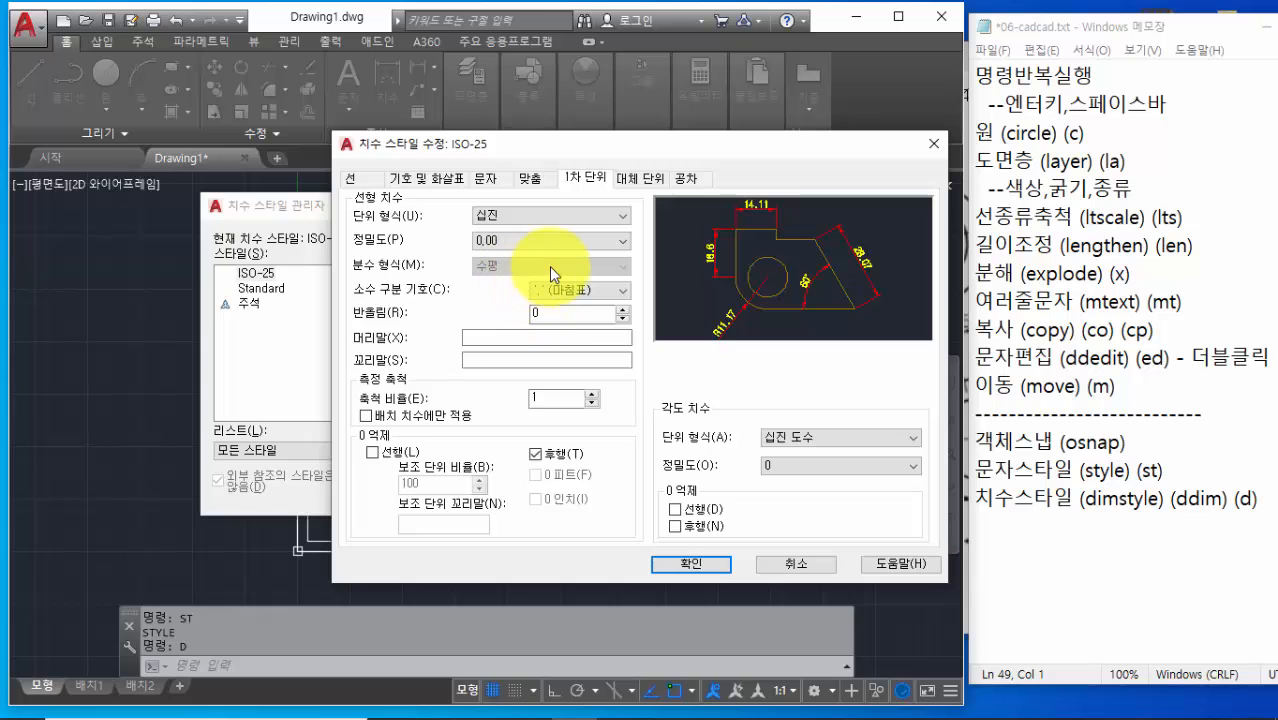
# Apply the ISO-25 changes, recheck the style's line, text and primary unit settings, and close the dimension style manager
pyautogui.click(681, 566)
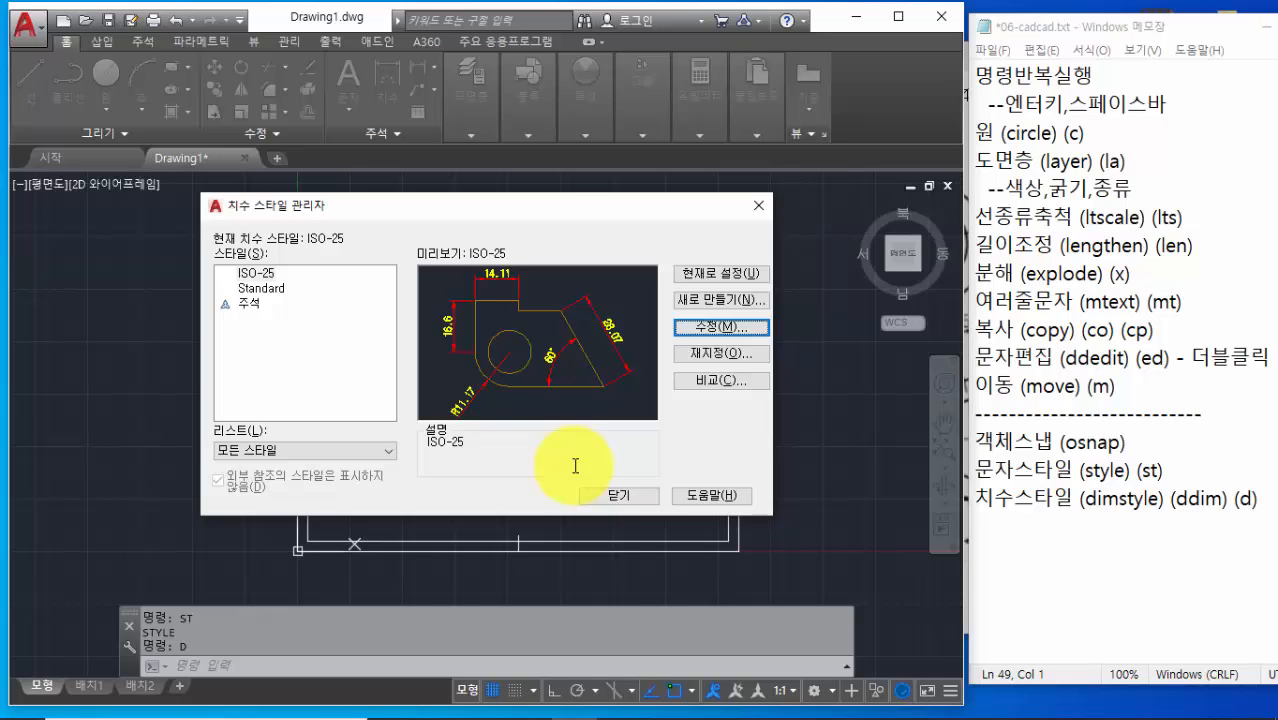
pyautogui.click(701, 329)
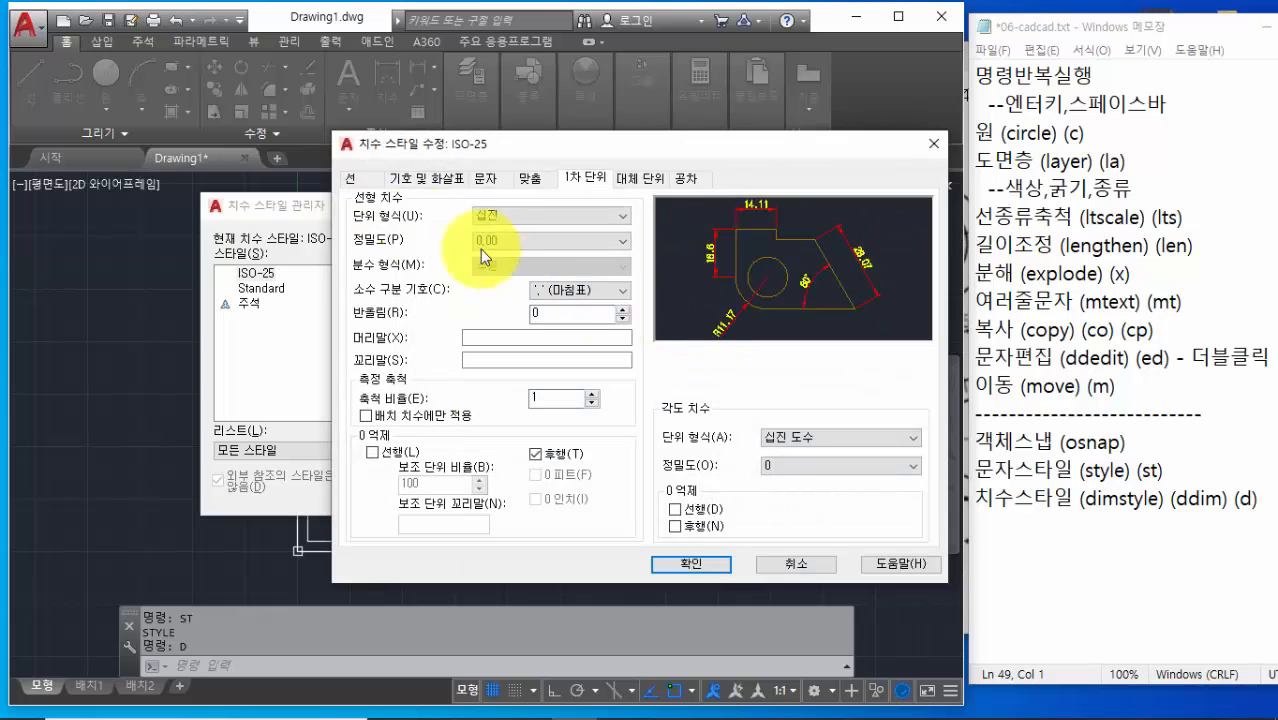
pyautogui.click(356, 176)
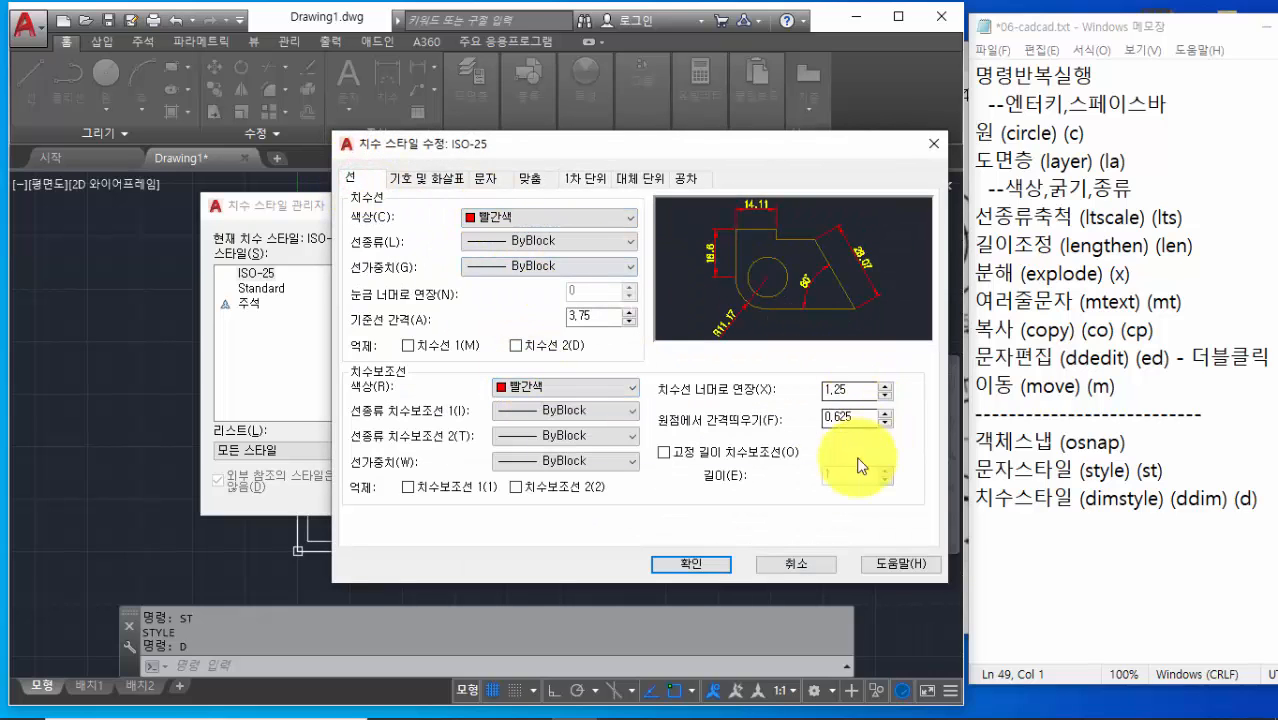
pyautogui.click(477, 182)
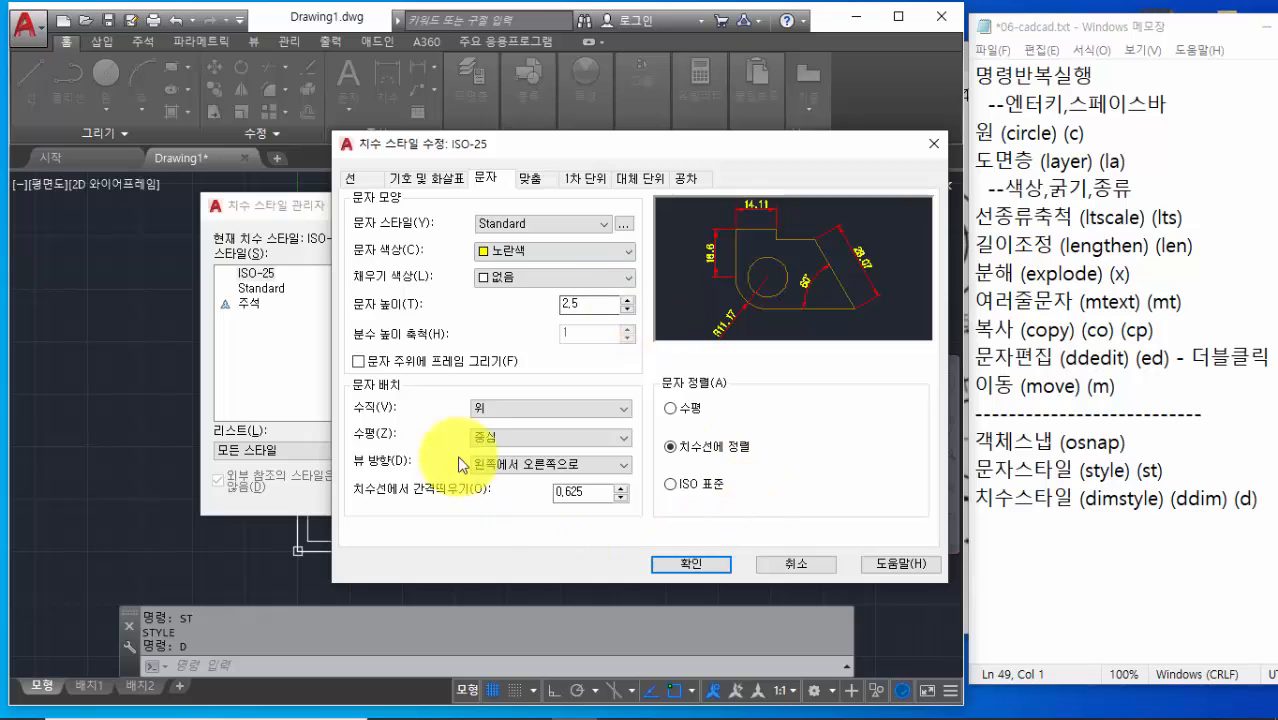
pyautogui.click(584, 178)
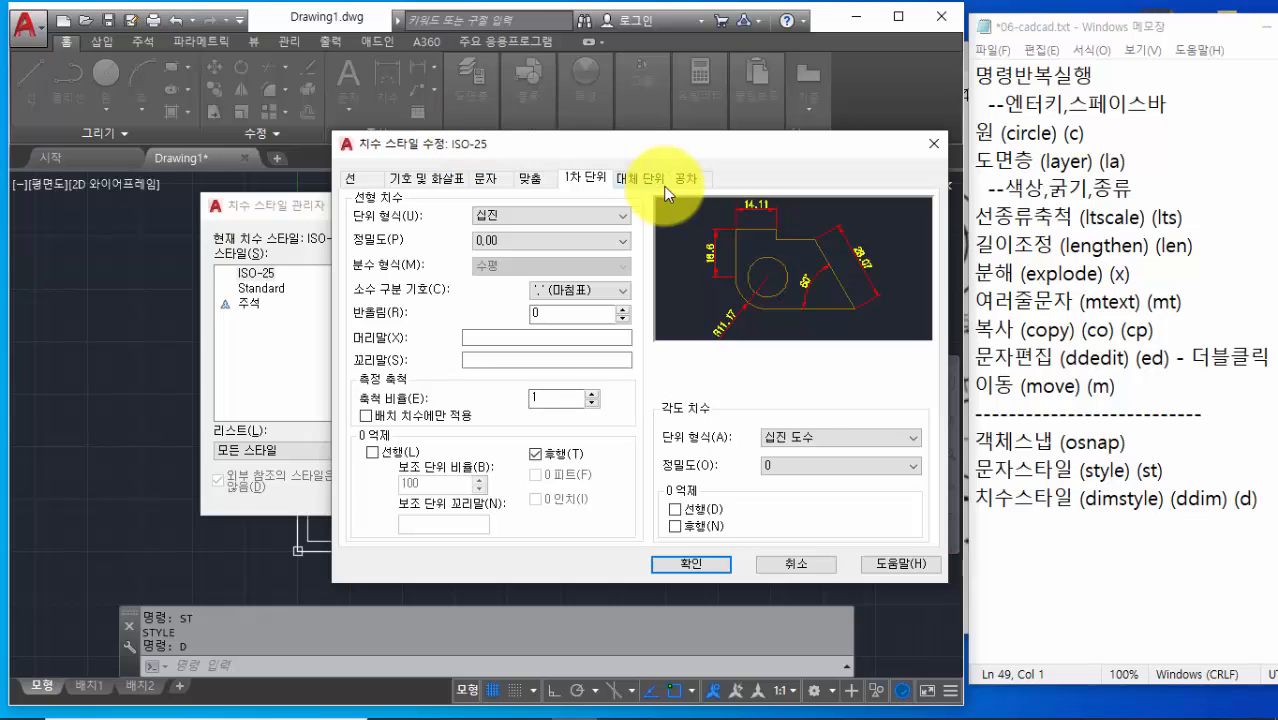
pyautogui.click(708, 563)
pyautogui.click(639, 495)
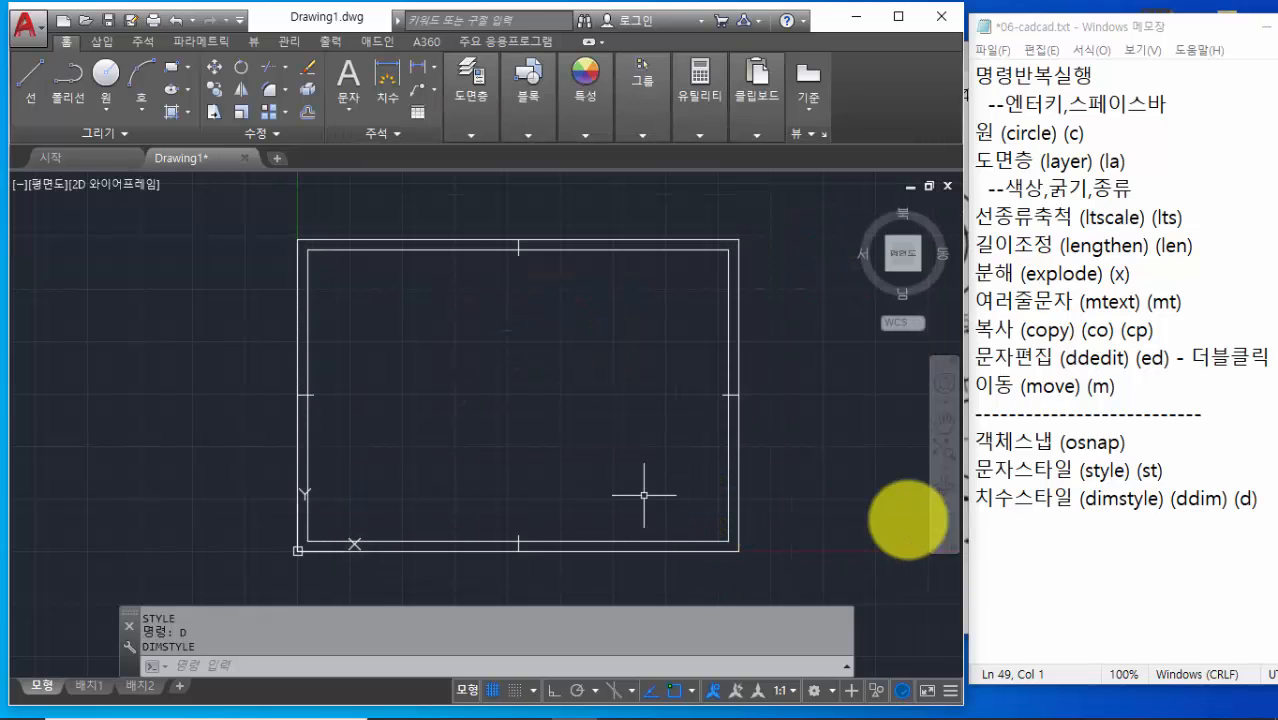
# Switch to Notepad and review the noted commands for layers, text style and dimension style
pyautogui.click(1017, 514)
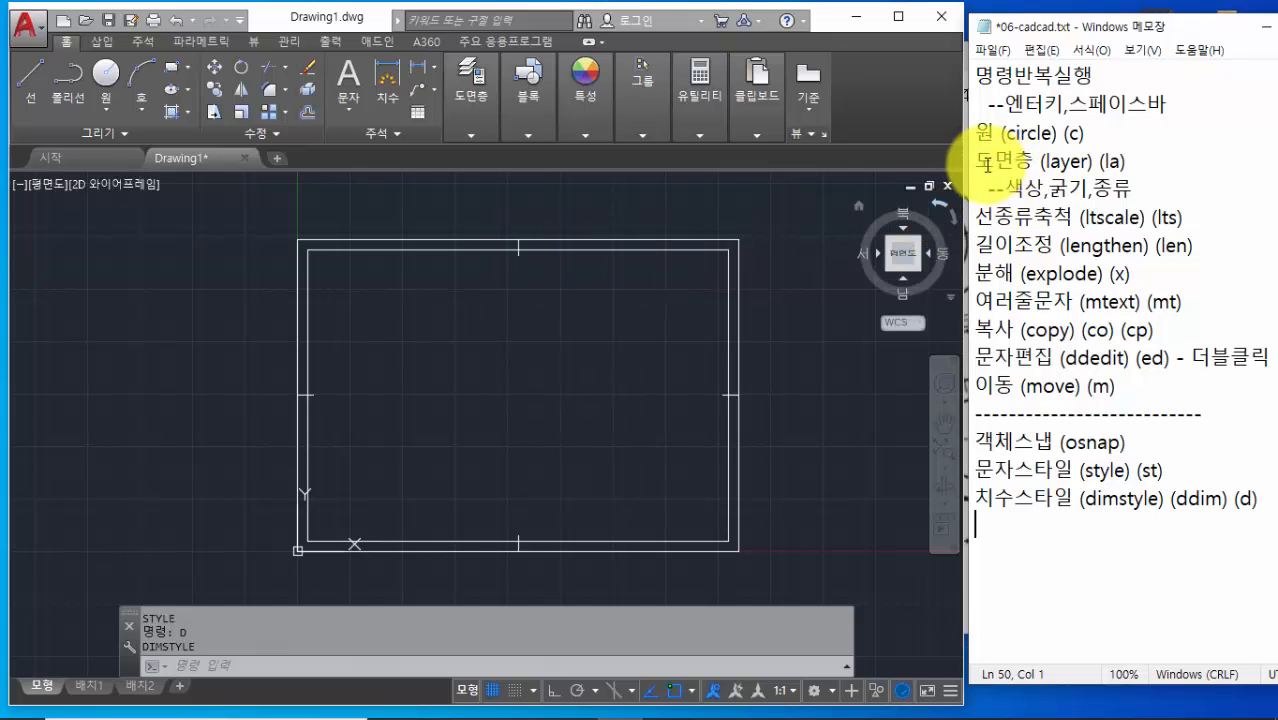
pyautogui.moveTo(976, 161); pyautogui.dragTo(1129, 172)
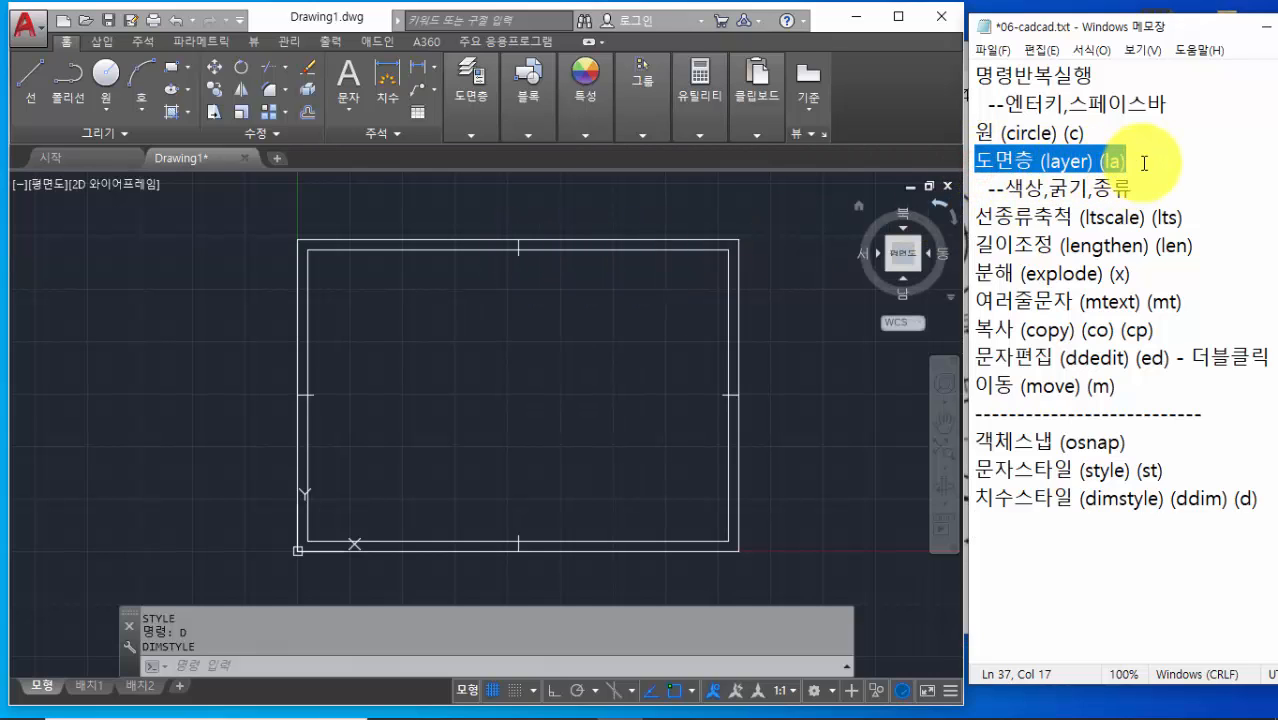
pyautogui.moveTo(976, 472); pyautogui.dragTo(1096, 498)
pyautogui.click(1165, 472)
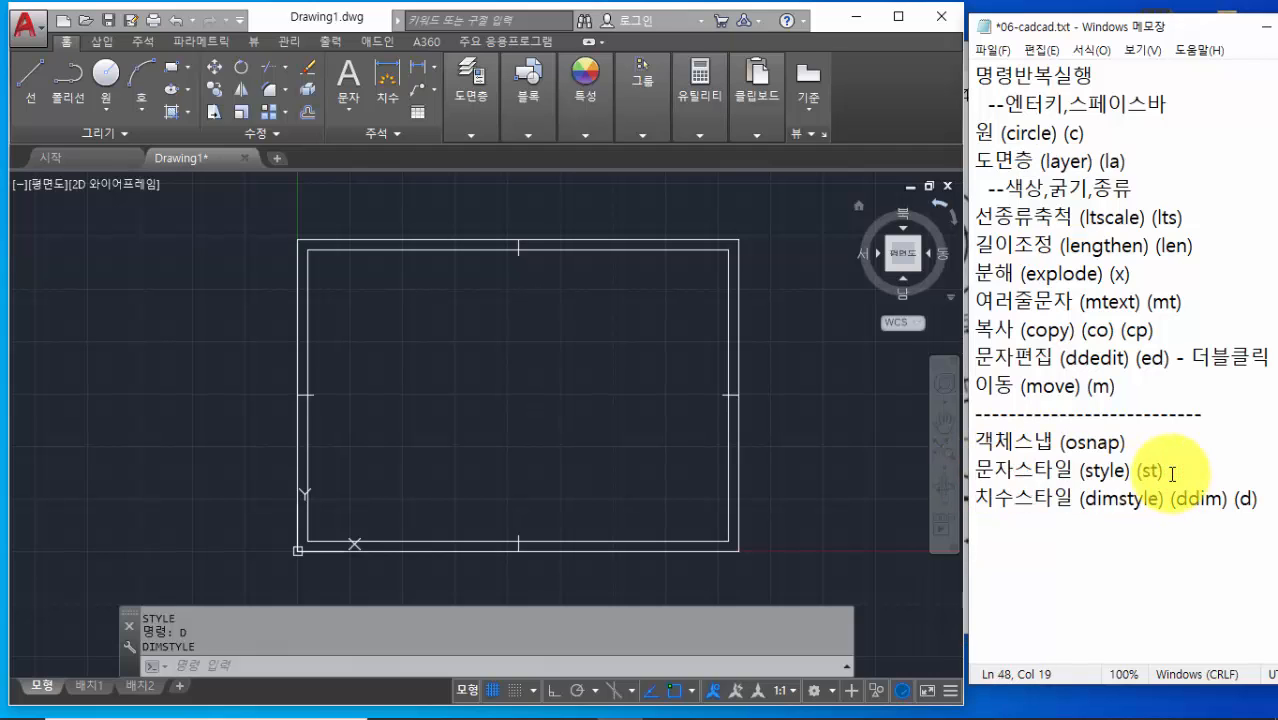
pyautogui.moveTo(976, 498); pyautogui.dragTo(1245, 500)
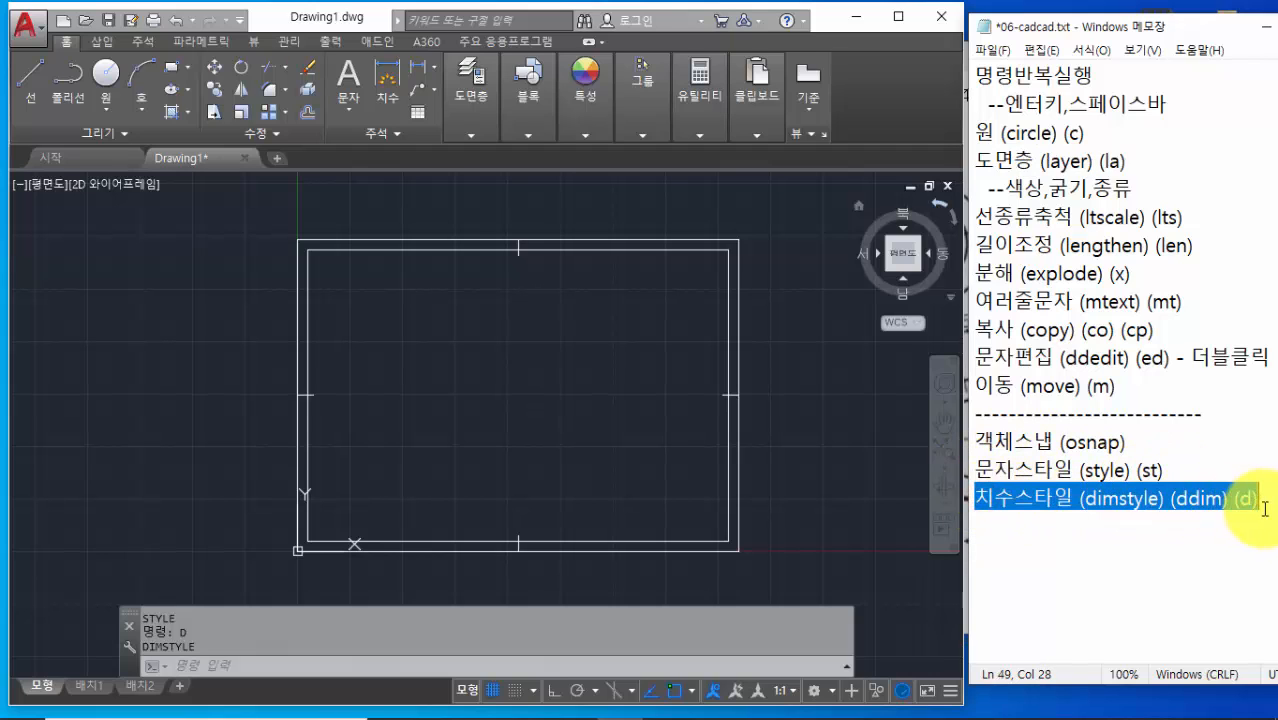
pyautogui.click(1262, 500)
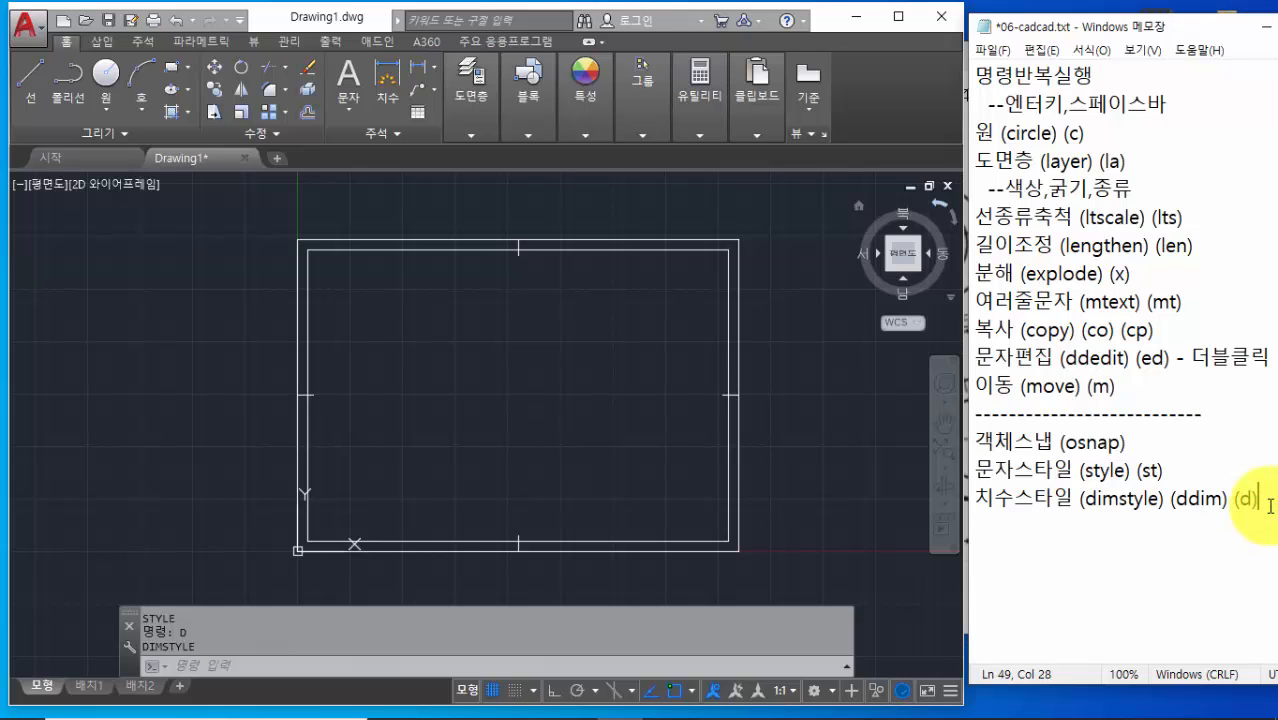
pyautogui.click(1150, 530)
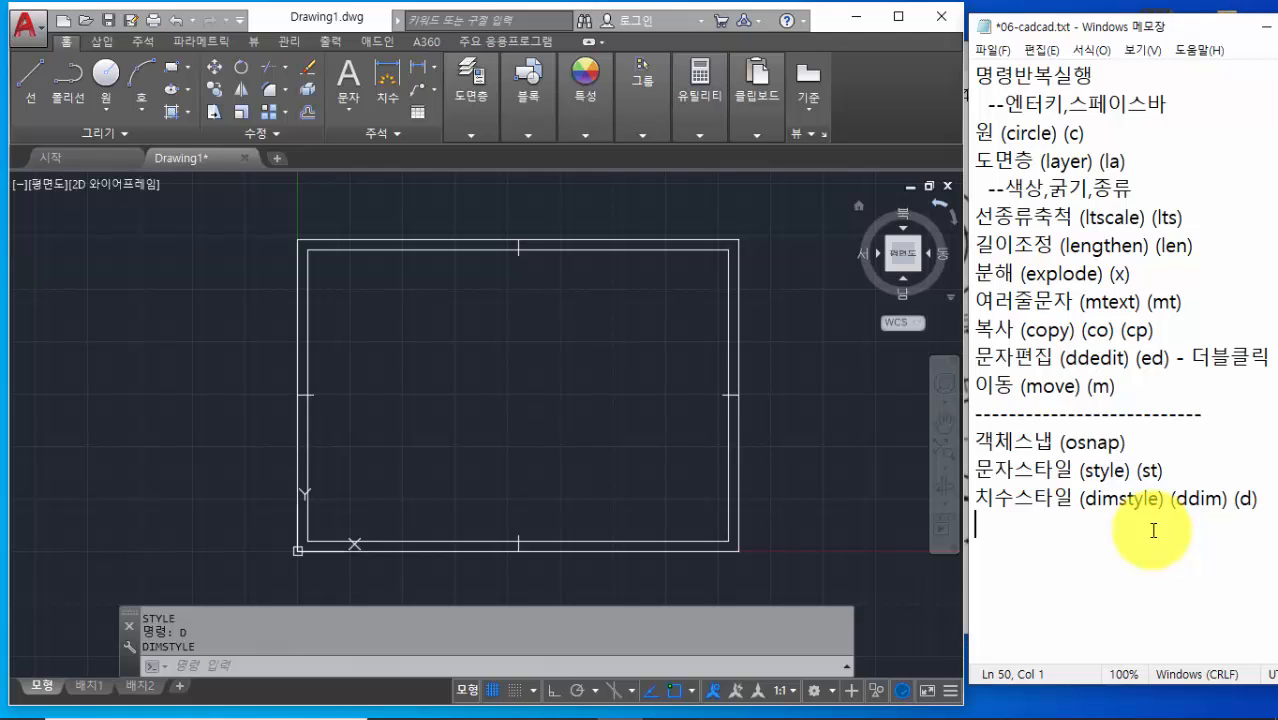
# Switch to the photo viewer and examine the centre lines, 15° angle and 60 spacings of the three-circle part in 06-1.jpg
pyautogui.click(807, 479)
pyautogui.moveTo(801, 466); pyautogui.dragTo(620, 472, button='middle')
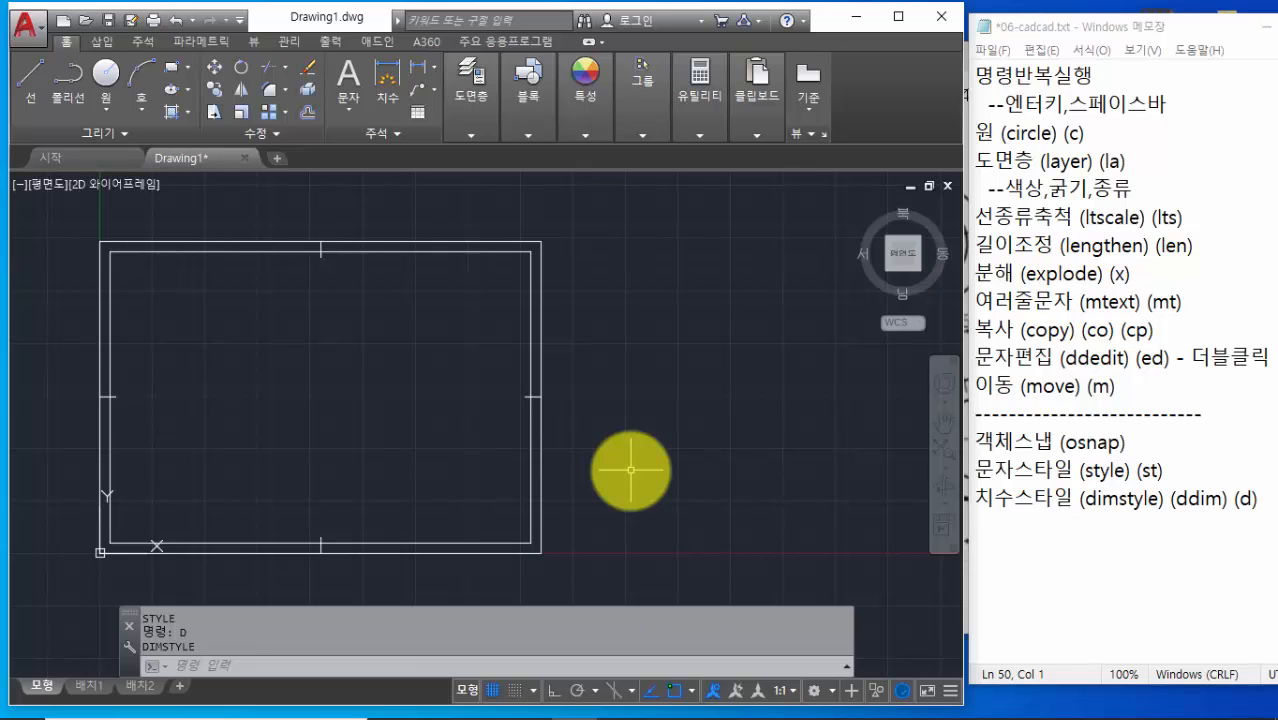
pyautogui.hotkey('alt', 'Tab')
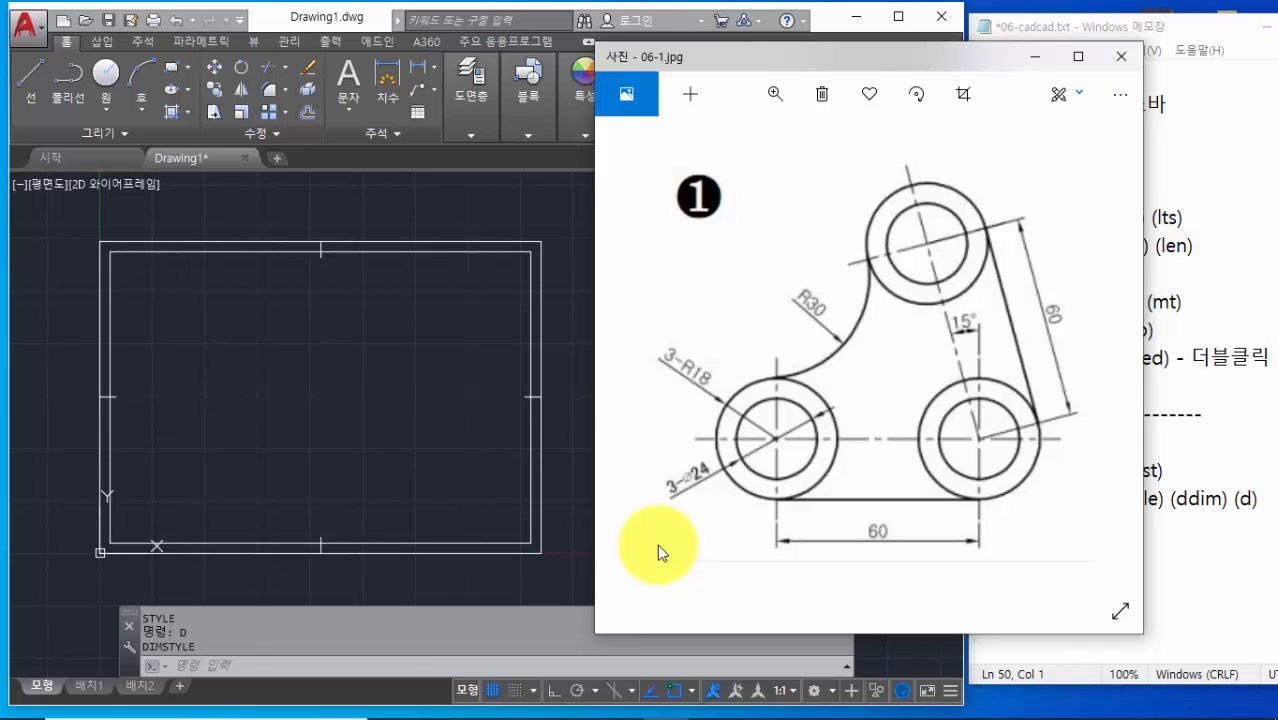
pyautogui.moveTo(656, 437); pyautogui.dragTo(1085, 437)
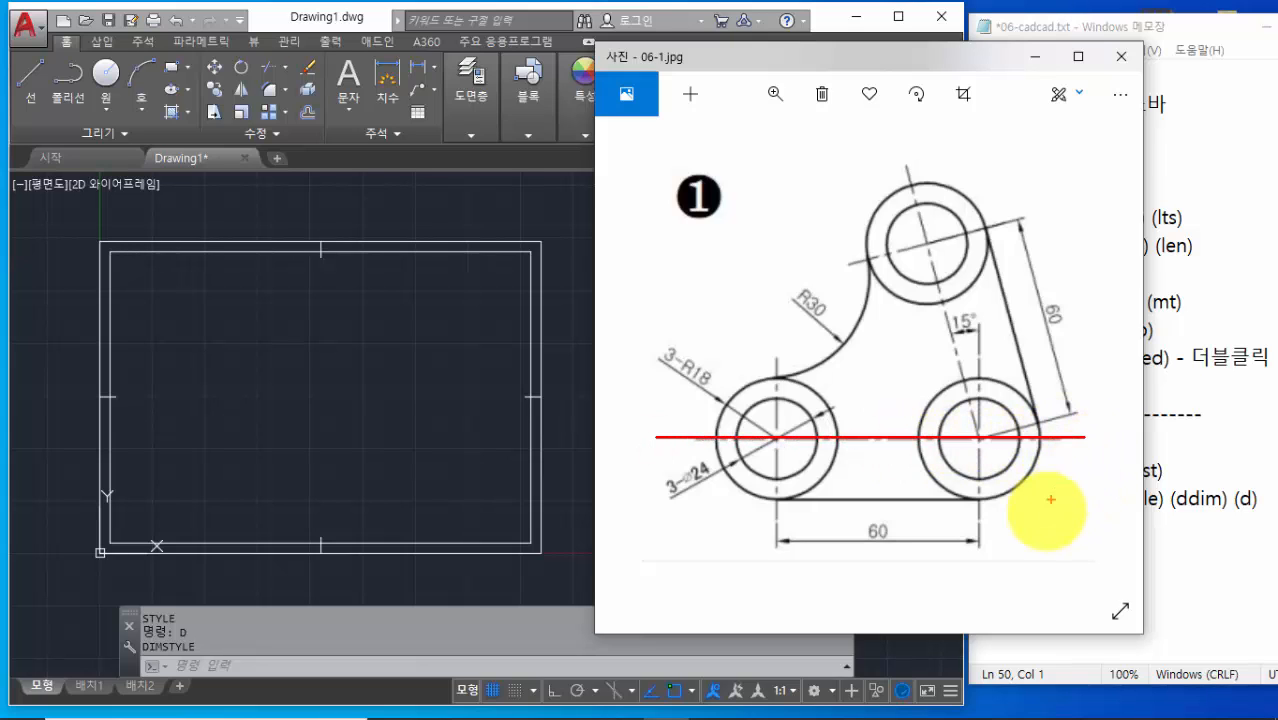
pyautogui.moveTo(980, 577); pyautogui.dragTo(980, 262)
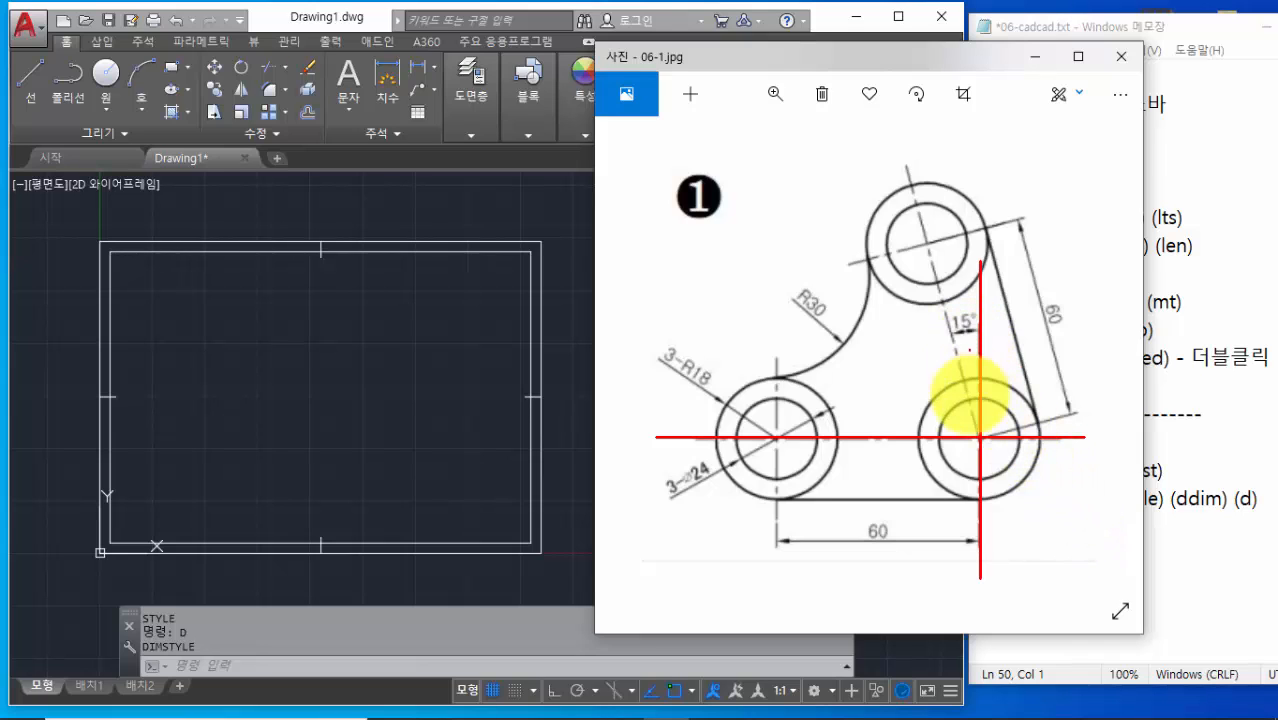
pyautogui.moveTo(979, 434); pyautogui.dragTo(895, 130)
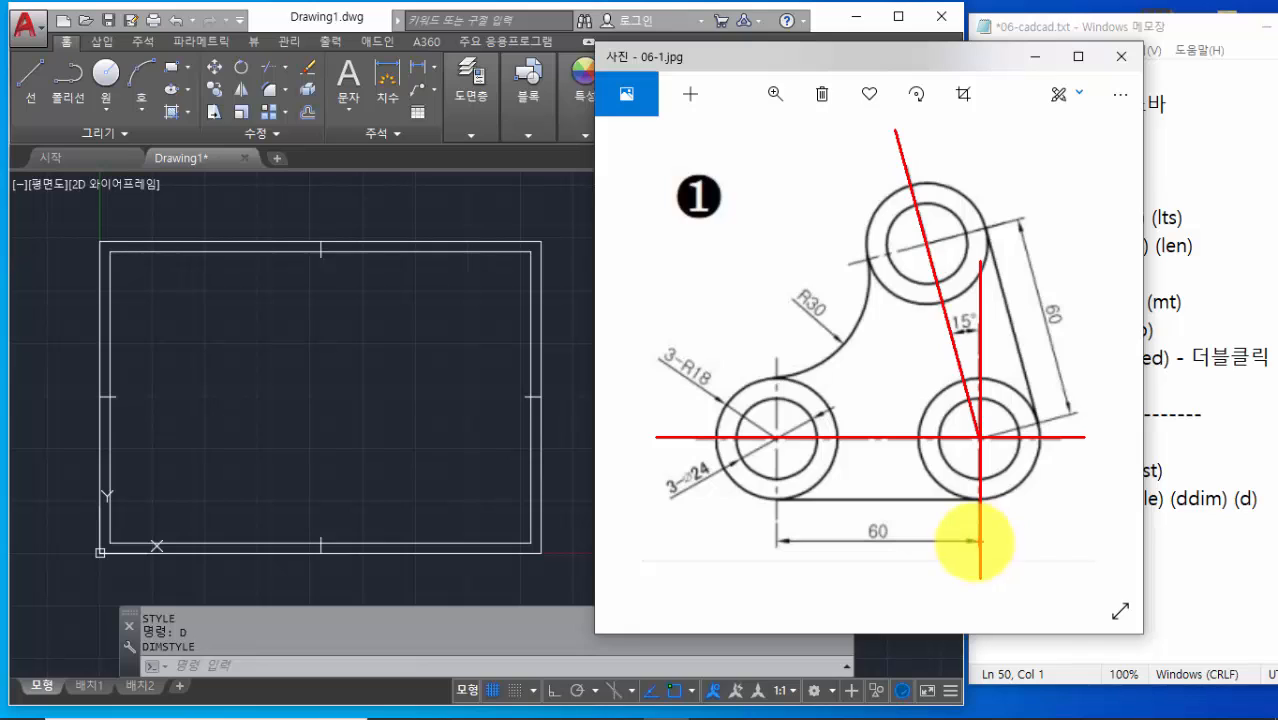
pyautogui.moveTo(775, 333); pyautogui.dragTo(776, 577)
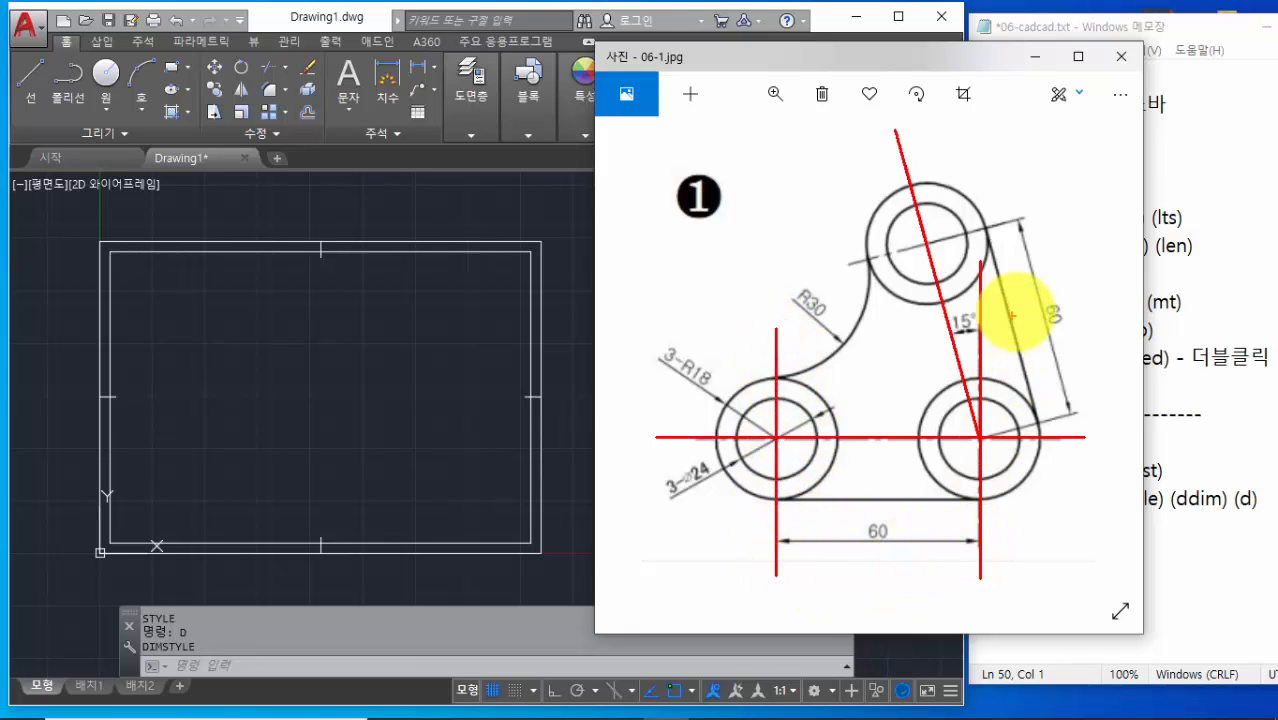
pyautogui.moveTo(838, 268); pyautogui.dragTo(1030, 218)
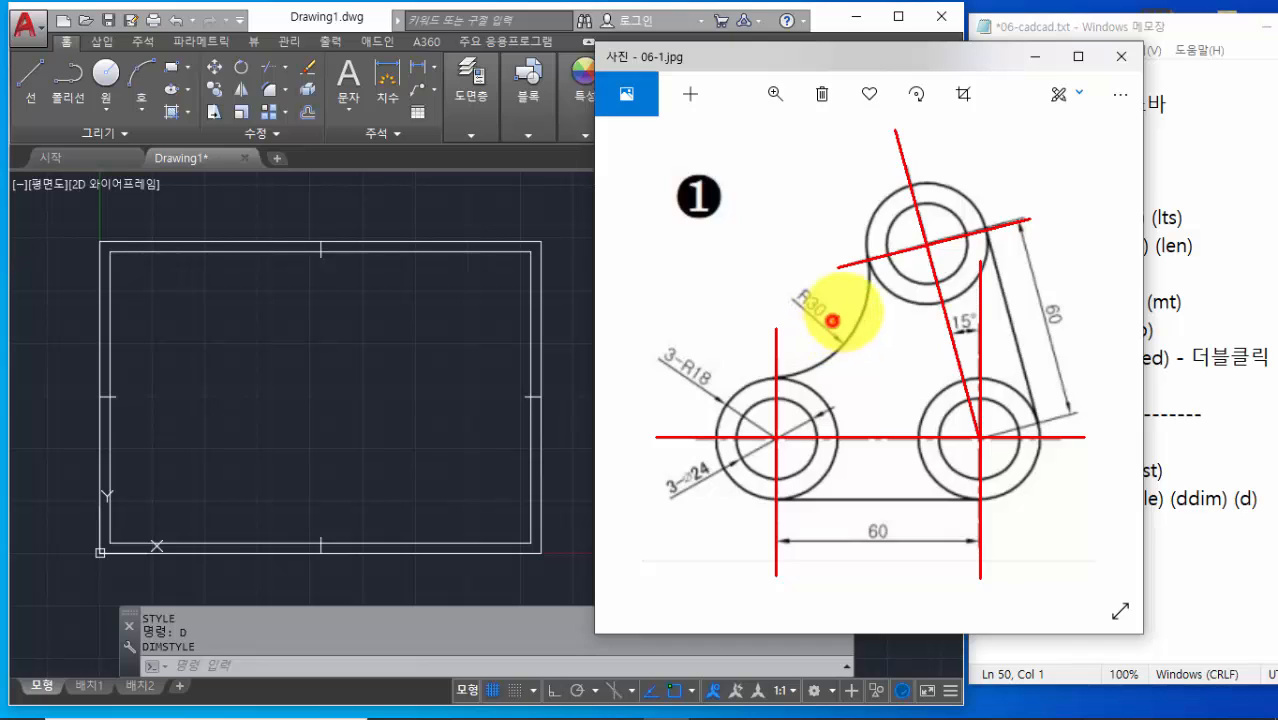
pyautogui.moveTo(832, 320)
pyautogui.mouseDown()
pyautogui.moveTo(907, 243)
pyautogui.moveTo(1041, 237)
pyautogui.moveTo(1105, 274)
pyautogui.mouseUp()
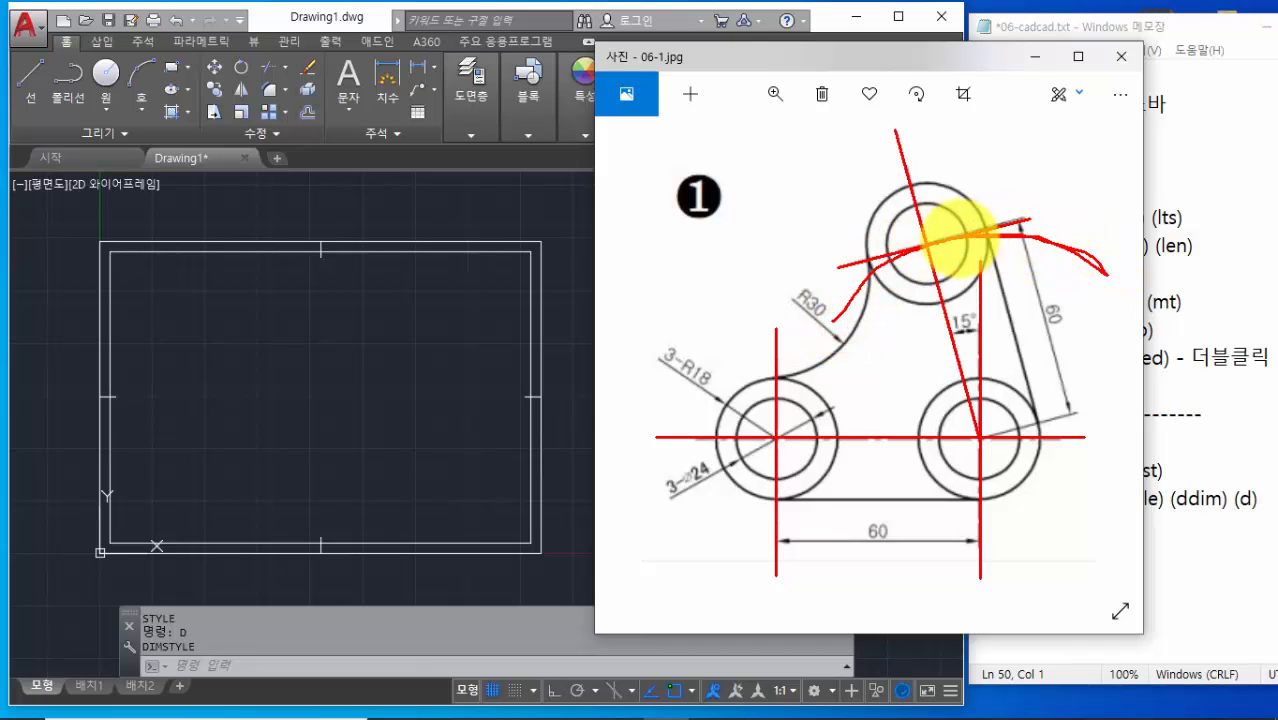
pyautogui.moveTo(958, 238); pyautogui.dragTo(824, 322)
pyautogui.click(776, 438)
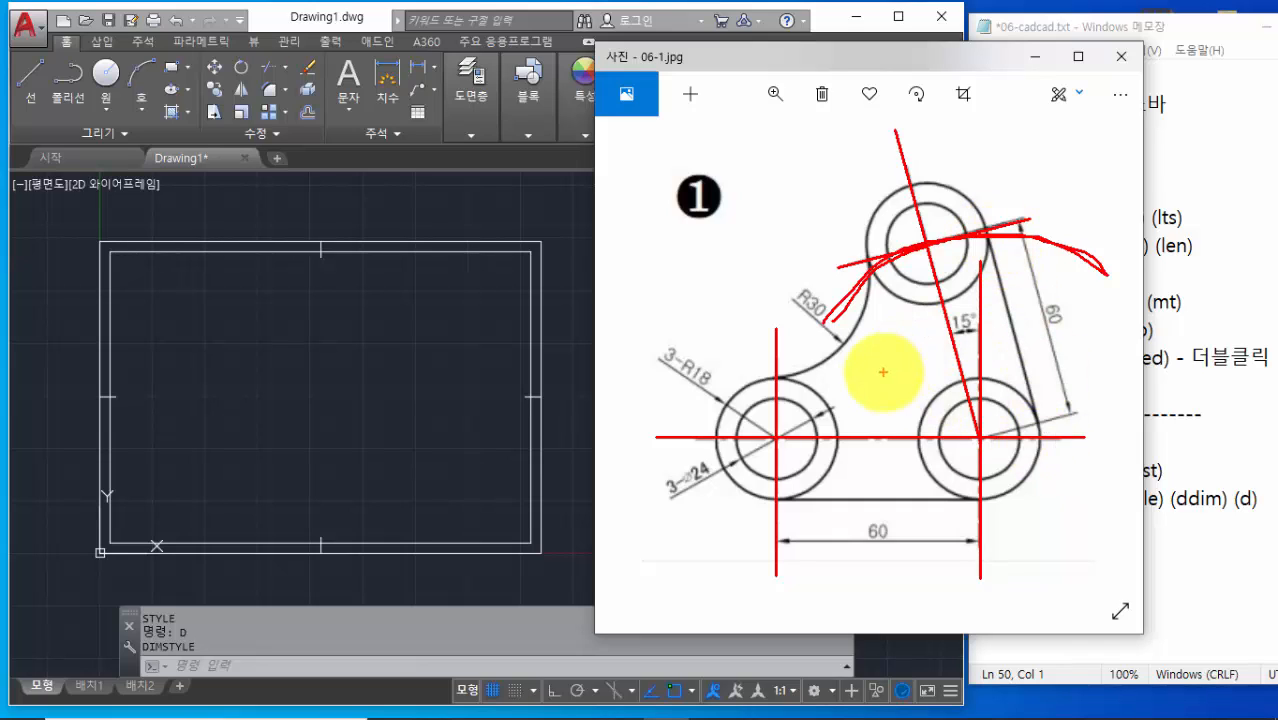
pyautogui.press('Escape')
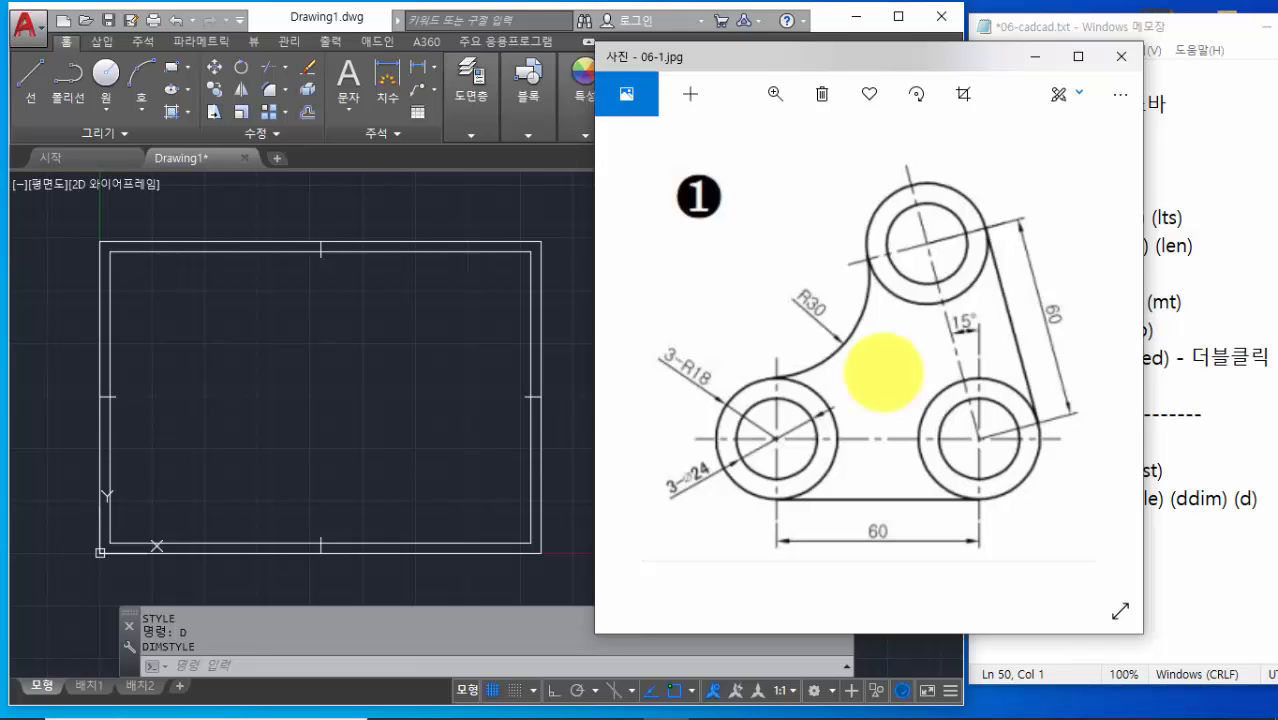
# Return to Notepad and review the 이동 (move) (m) command line
pyautogui.click(458, 452)
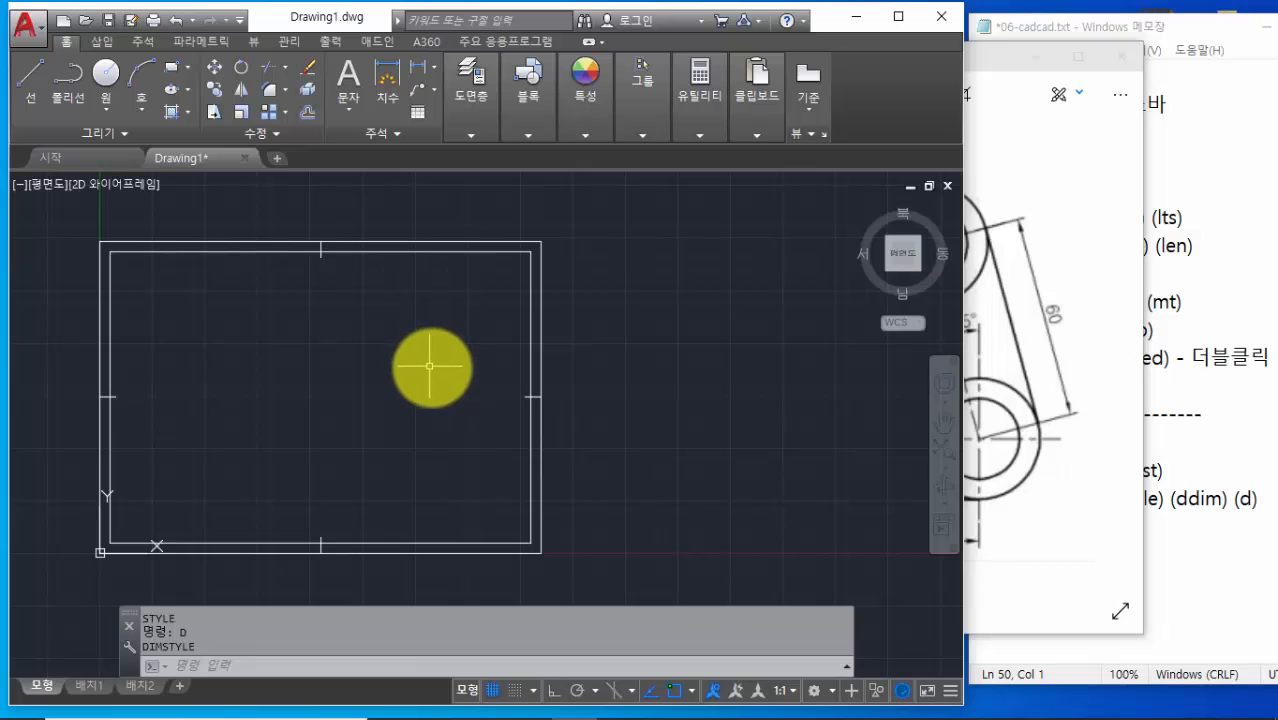
pyautogui.moveTo(775, 460); pyautogui.dragTo(736, 456, button='middle')
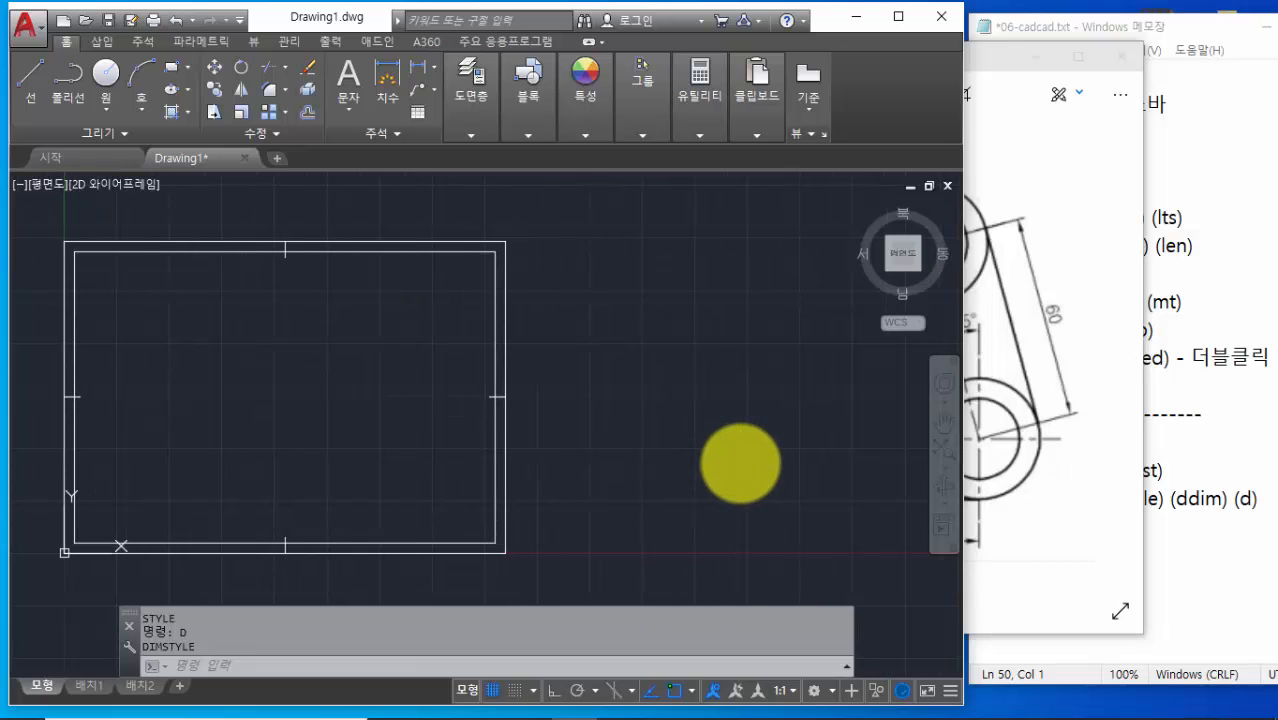
pyautogui.click(1185, 519)
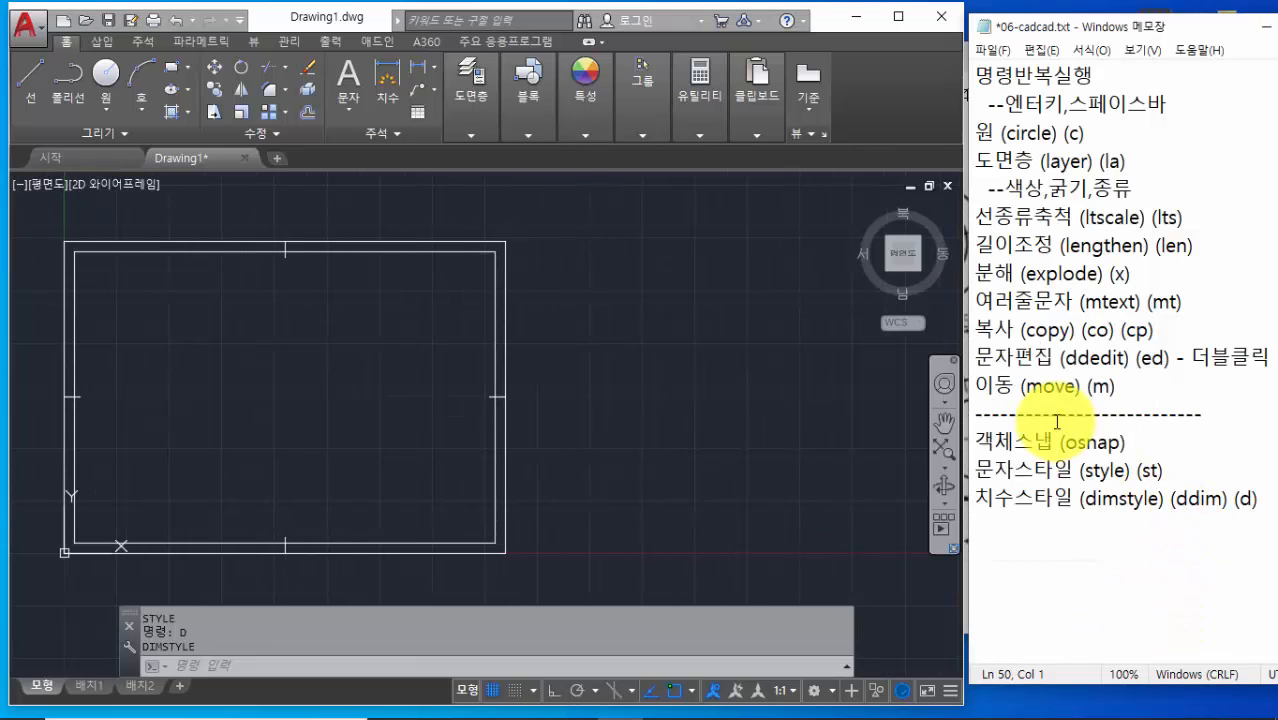
pyautogui.moveTo(1022, 385); pyautogui.dragTo(1127, 387)
pyautogui.click(1136, 389)
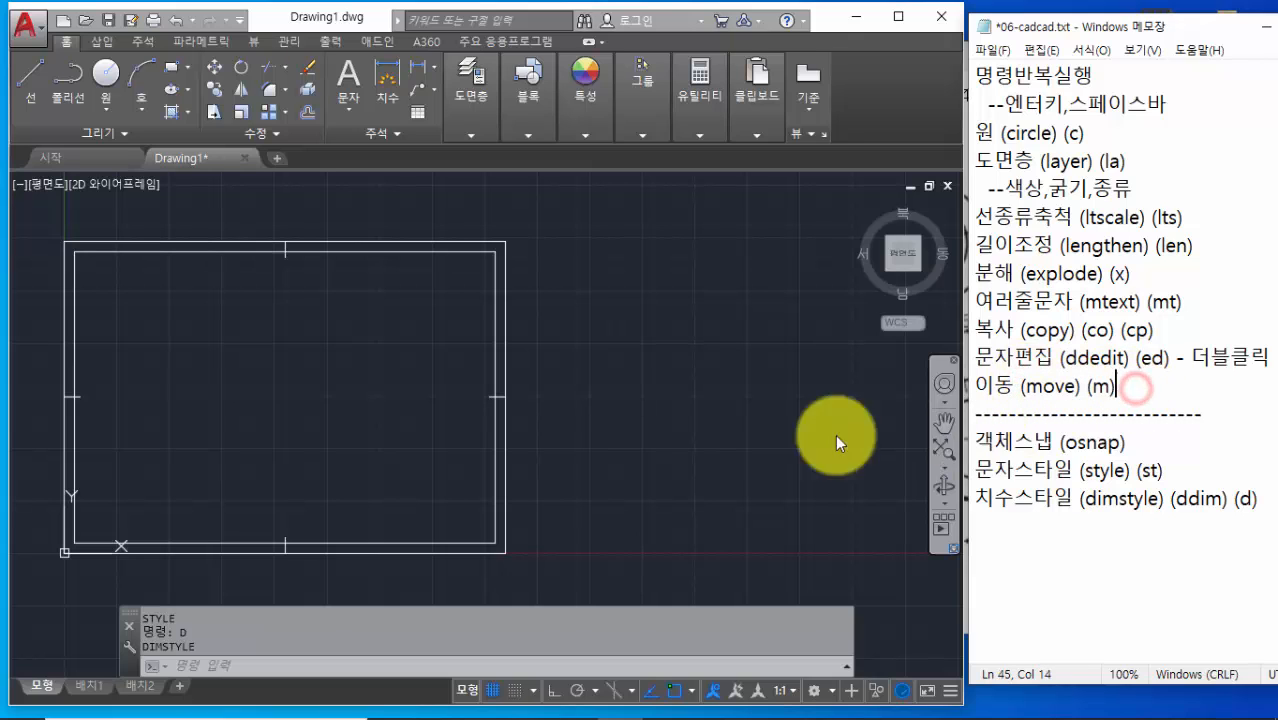
# Turn on Ortho mode in AutoCAD and draw a long horizontal line in the empty area to the right of the sheet border
pyautogui.moveTo(669, 428); pyautogui.dragTo(541, 437, button='middle')
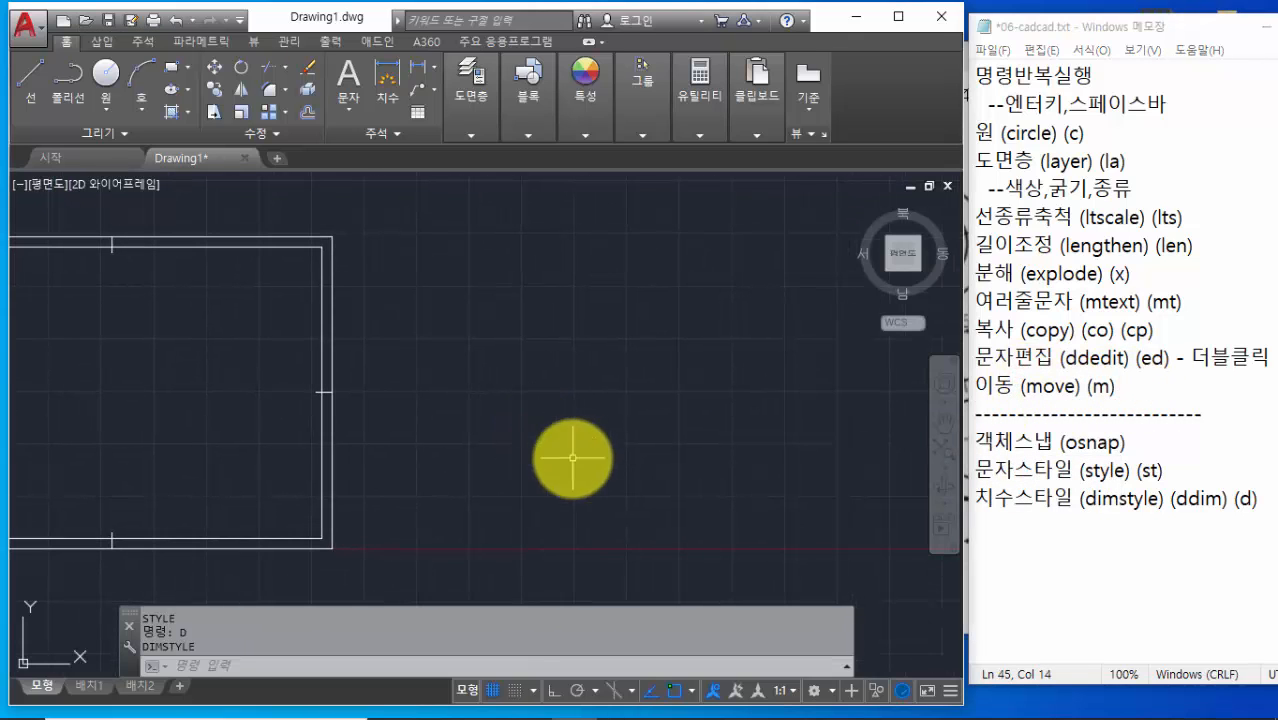
pyautogui.click(372, 668)
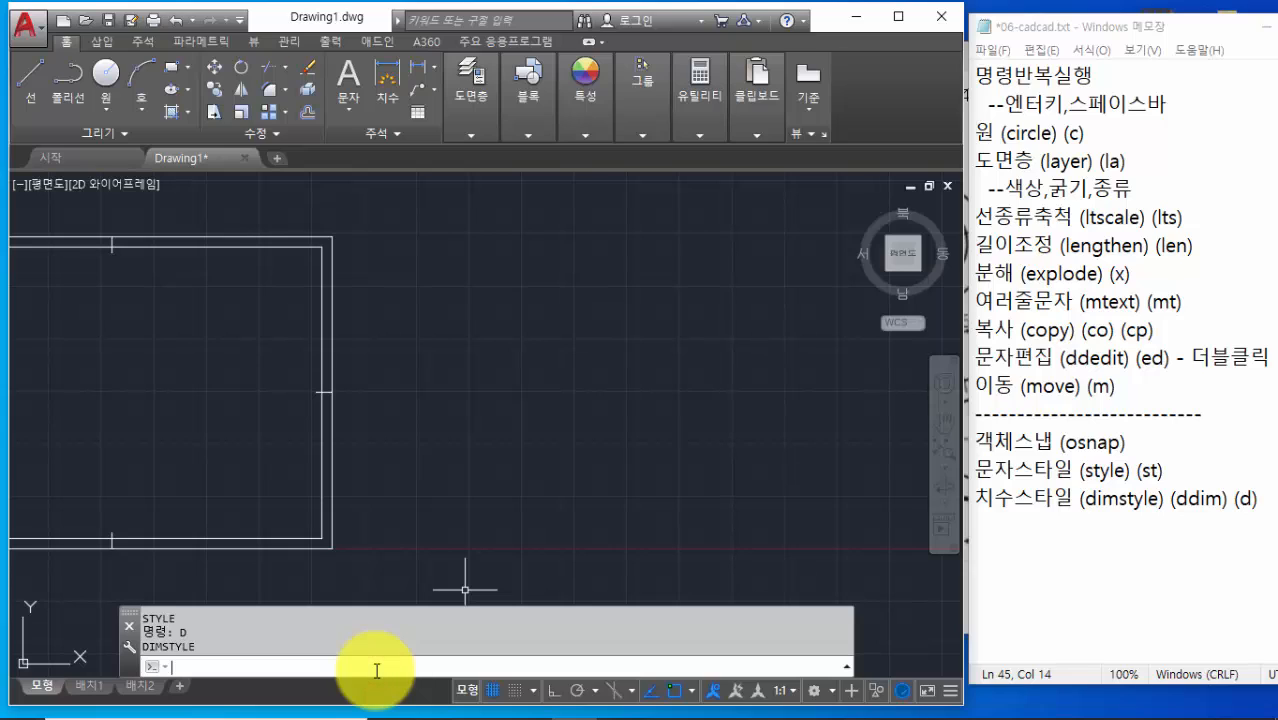
pyautogui.write('l')
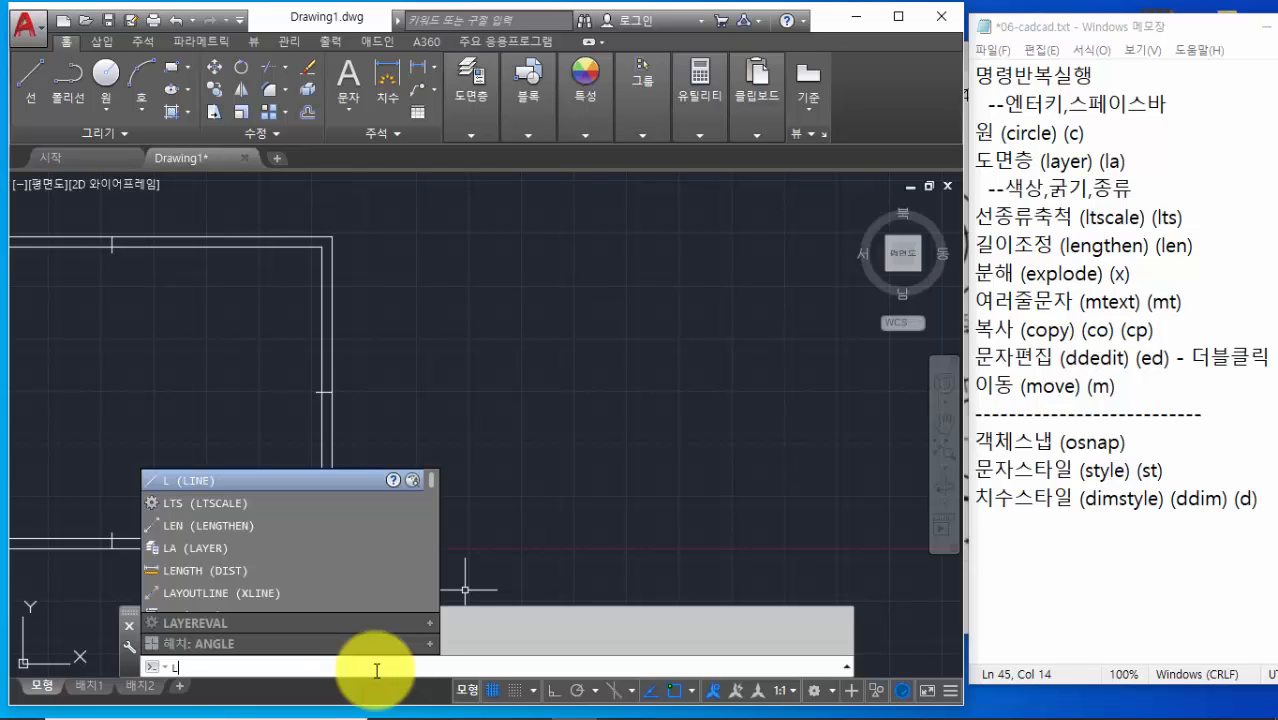
pyautogui.press('Return')
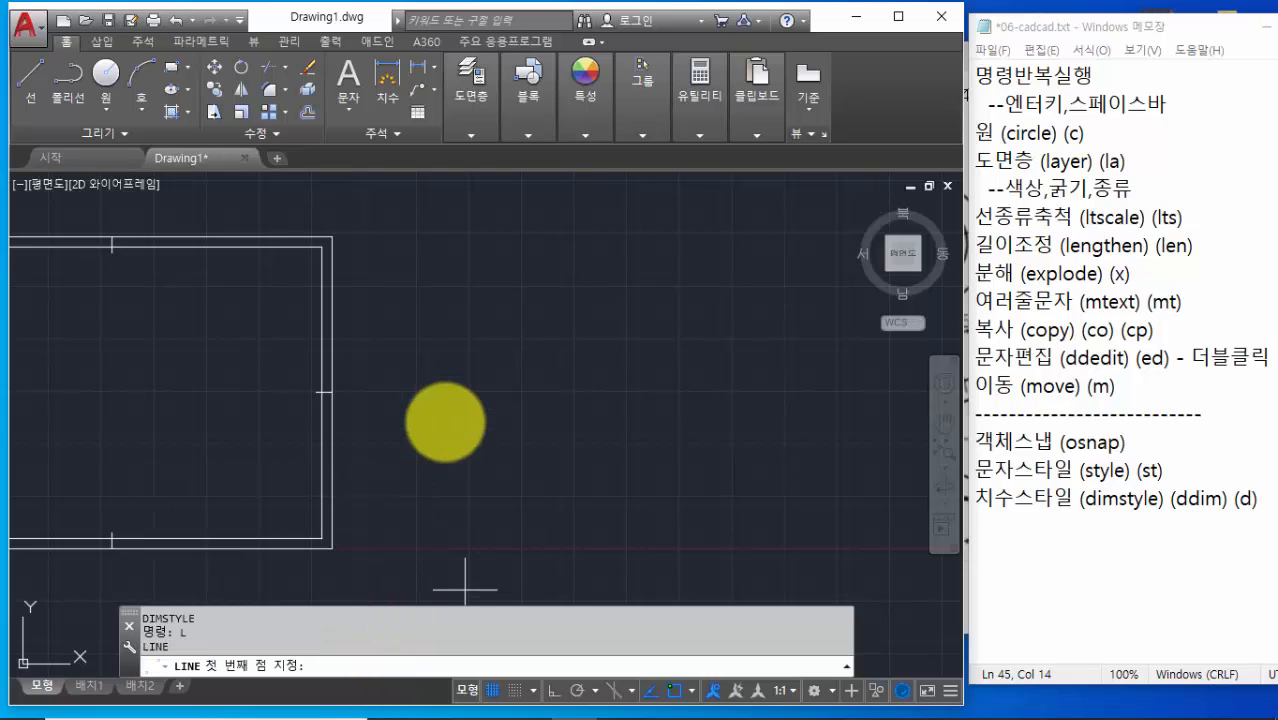
pyautogui.click(458, 423)
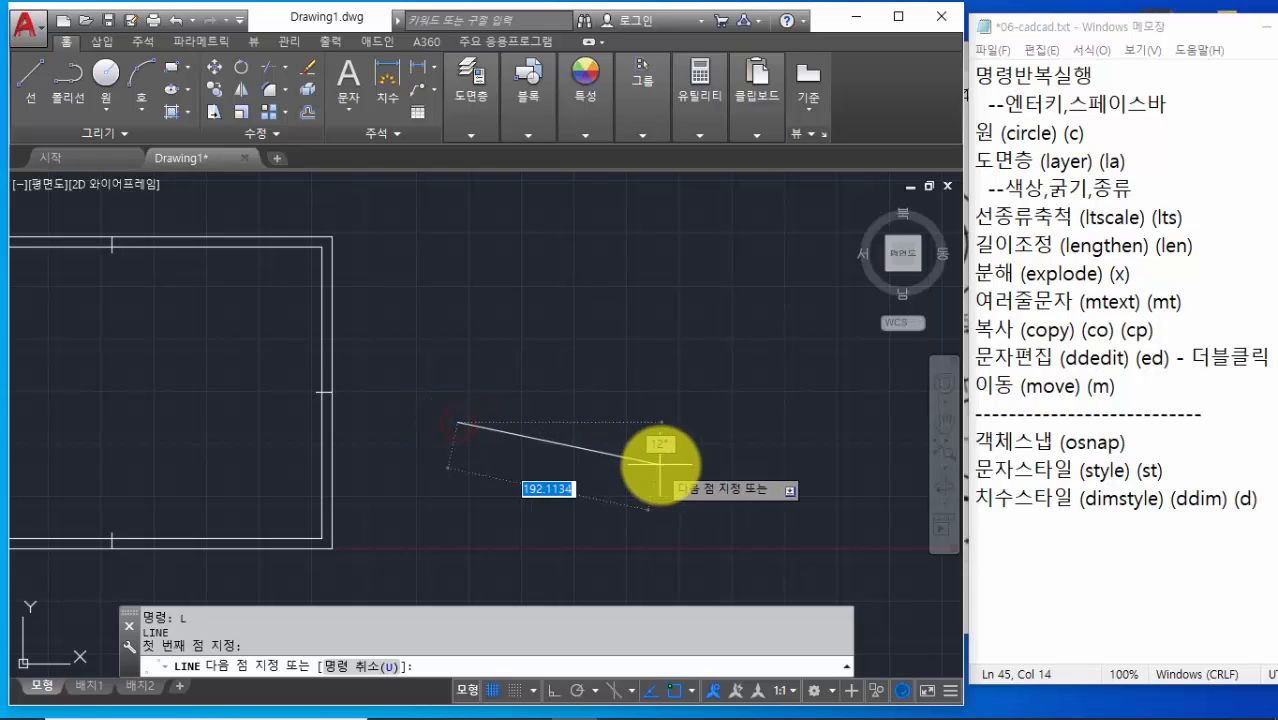
pyautogui.press('F8')
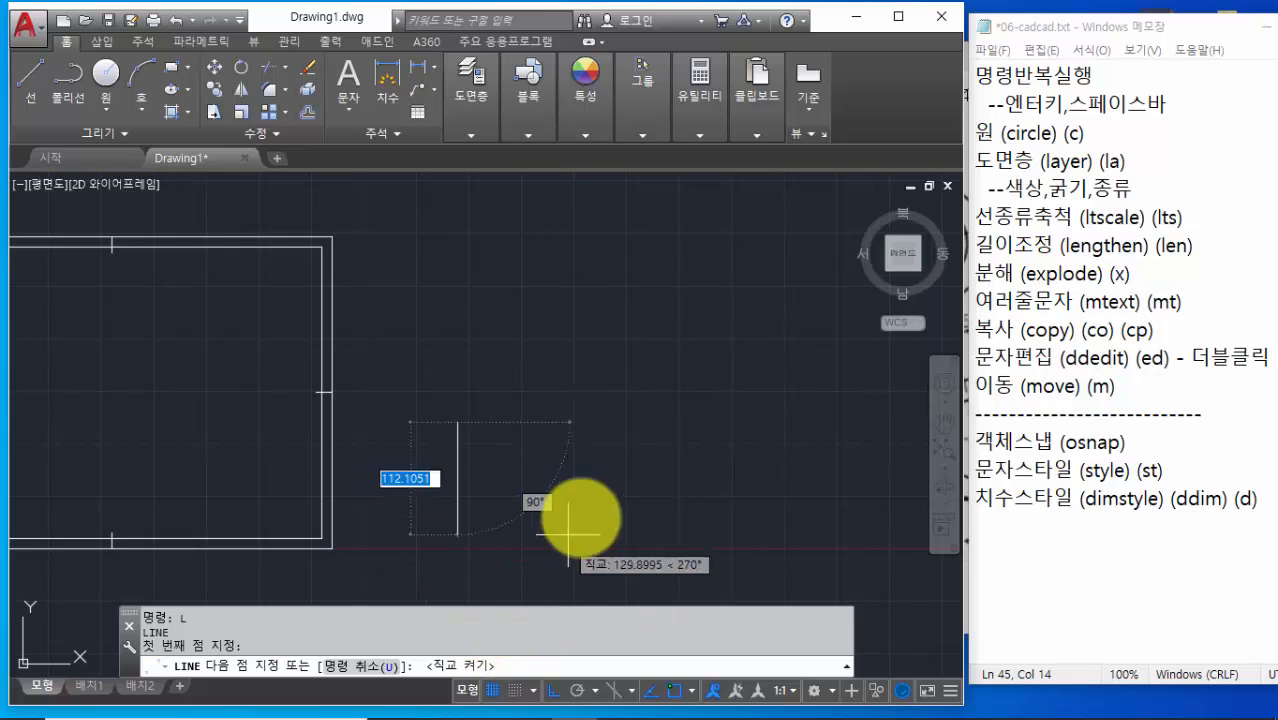
pyautogui.click(850, 421)
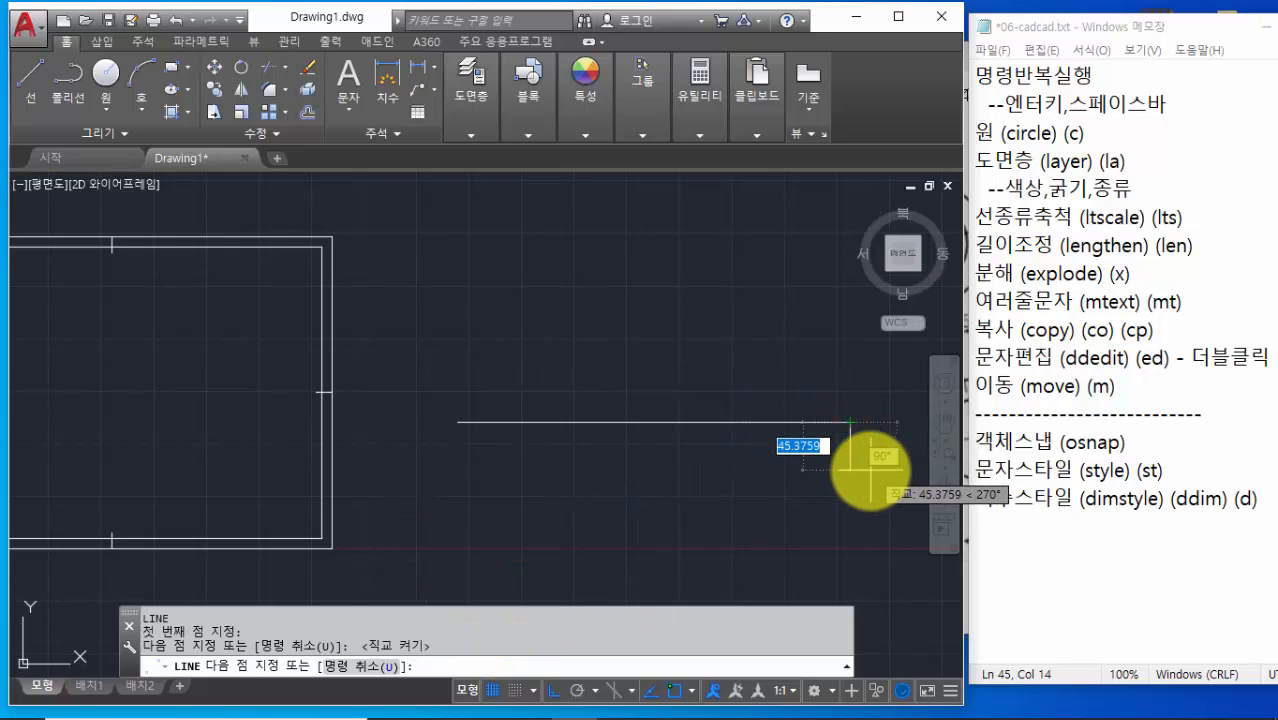
pyautogui.press('Return')
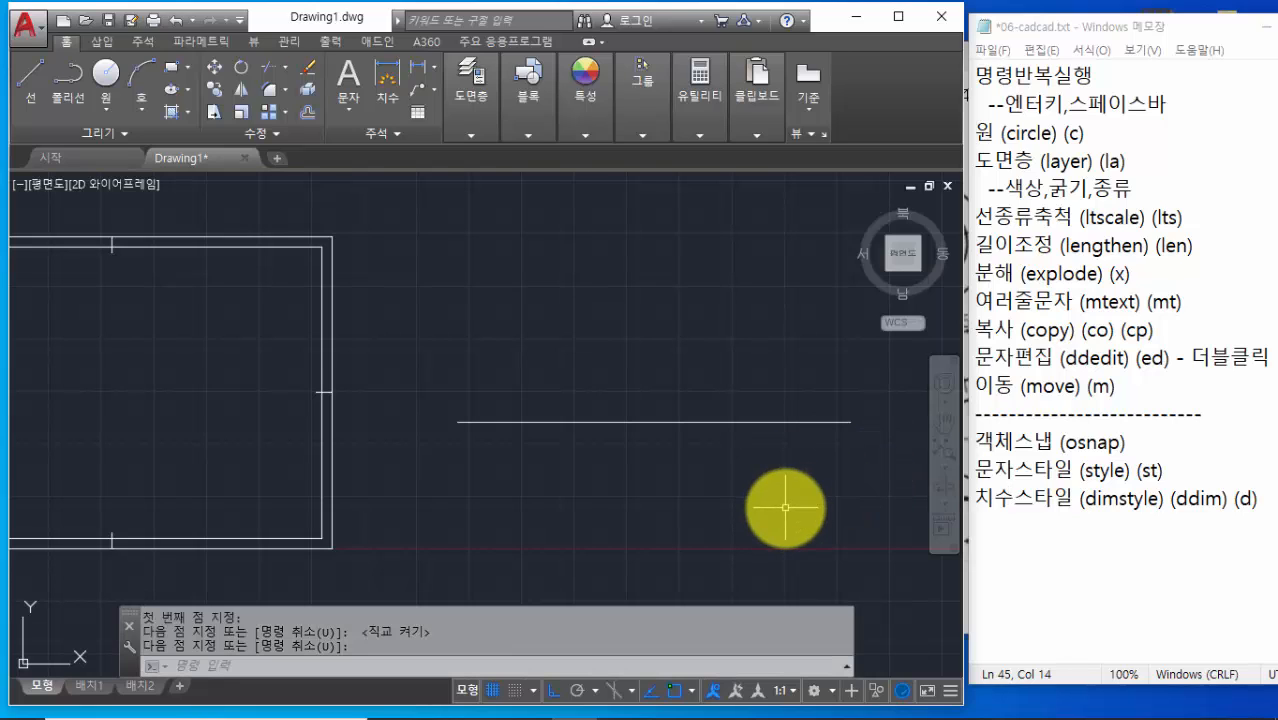
# Draw a long vertical line crossing the horizontal line at about two thirds of its length from the left end
pyautogui.write('l')
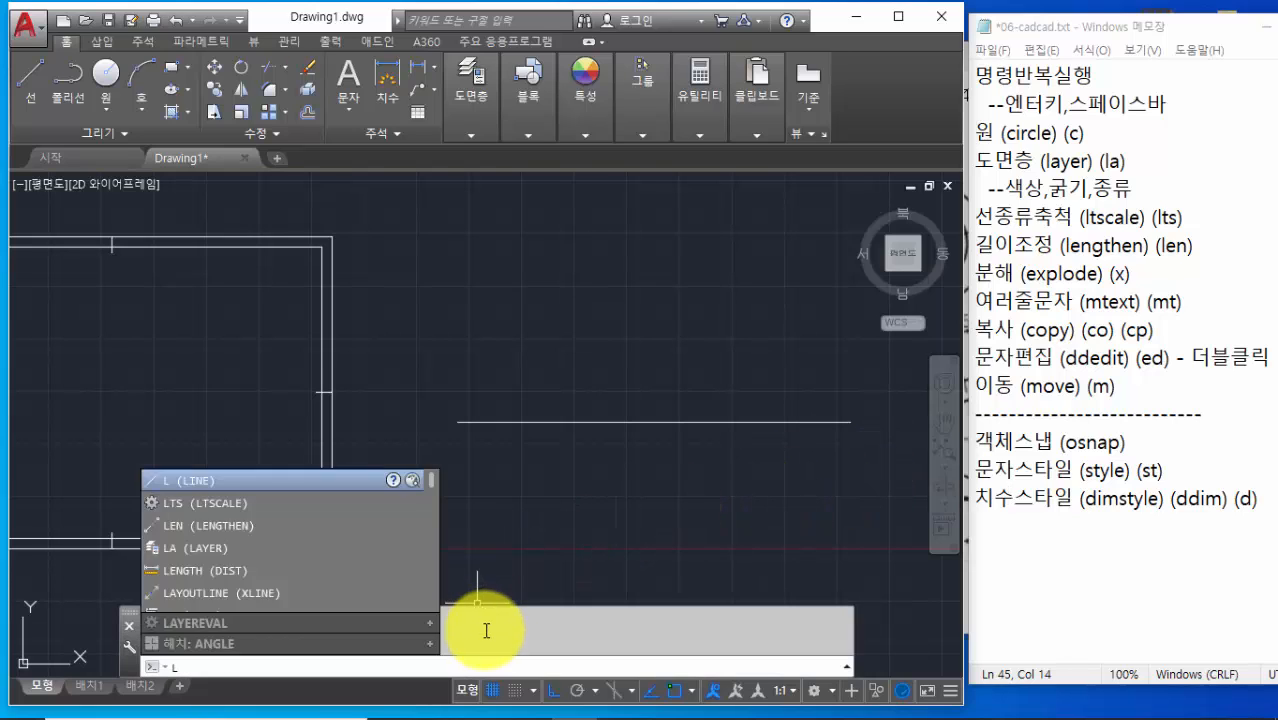
pyautogui.press('Return')
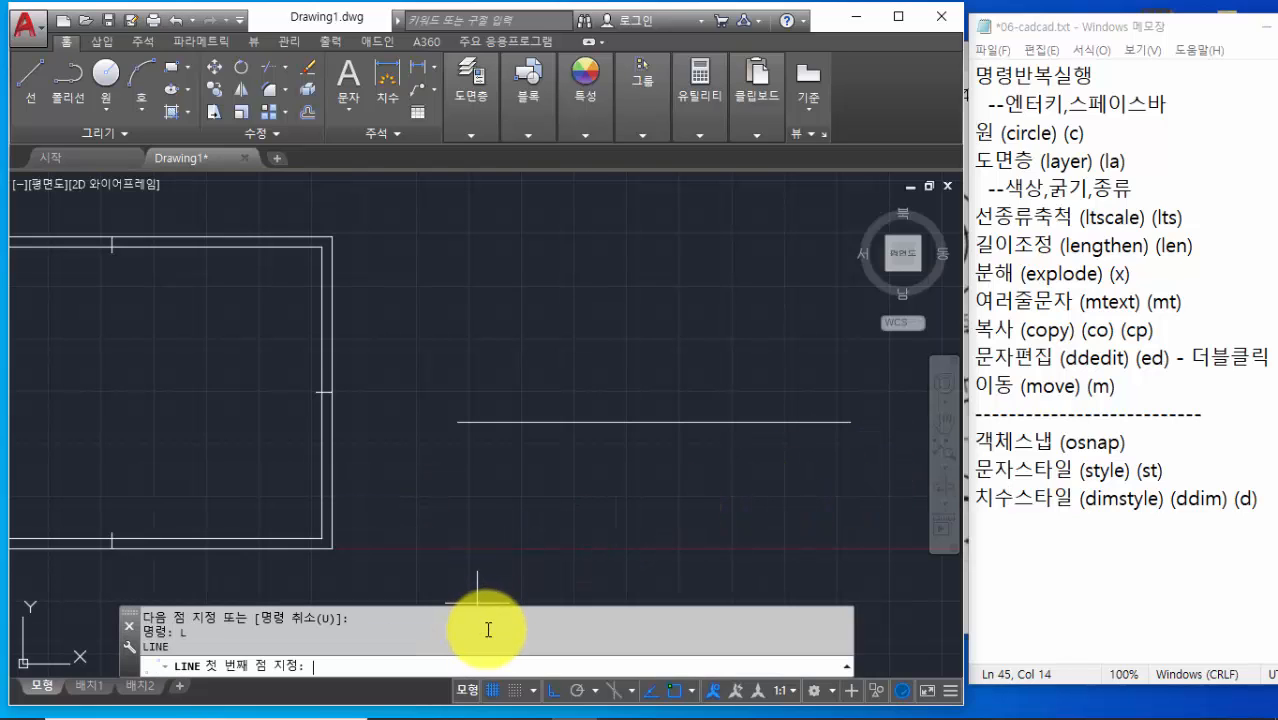
pyautogui.click(718, 240)
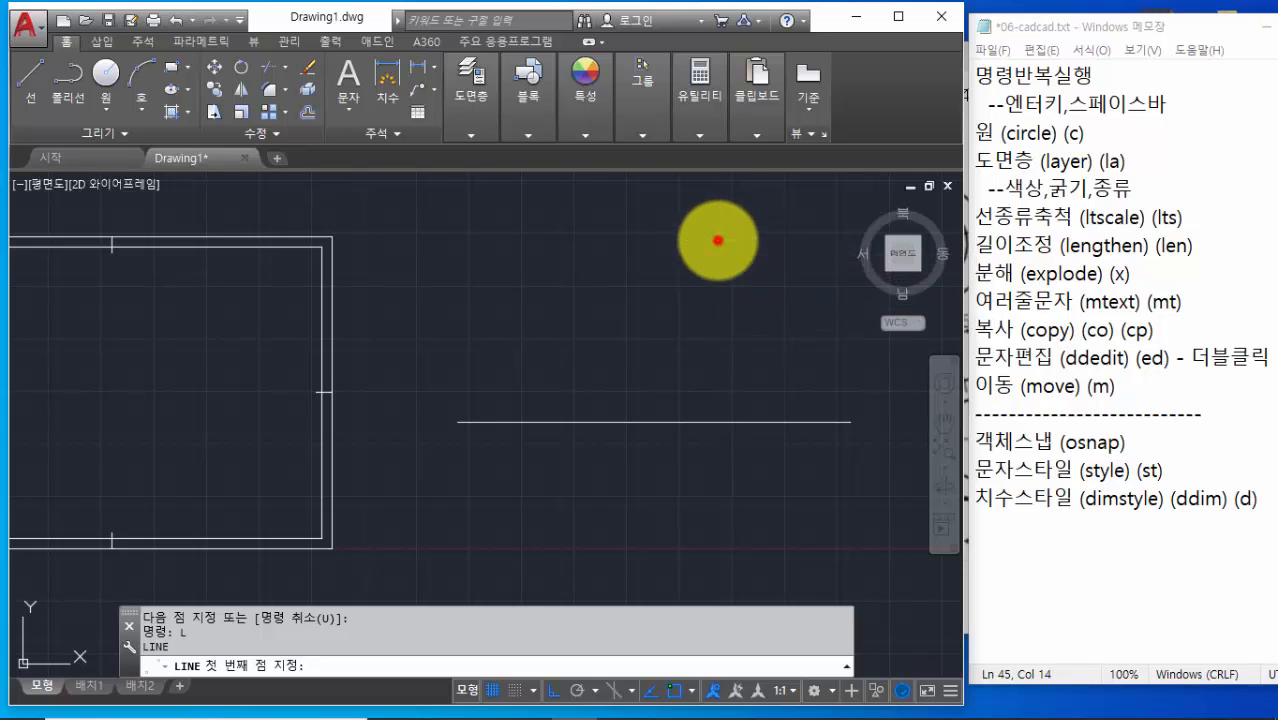
pyautogui.click(727, 557)
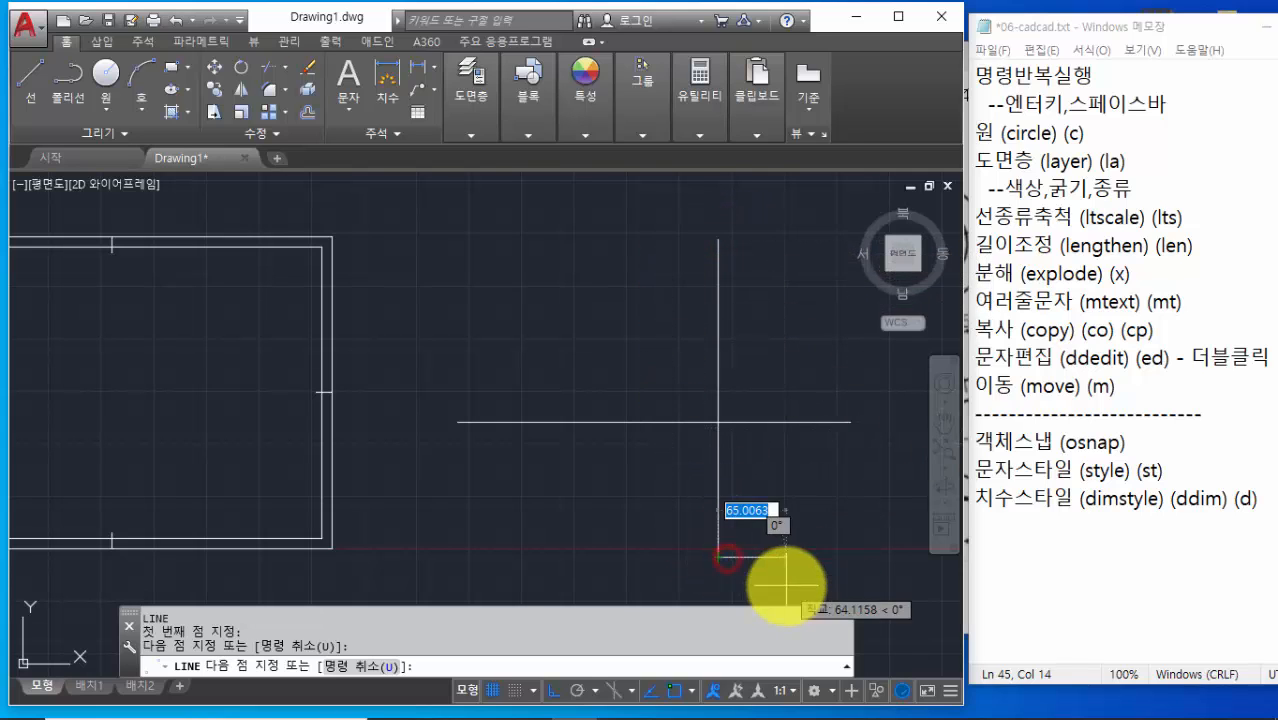
pyautogui.press('Return')
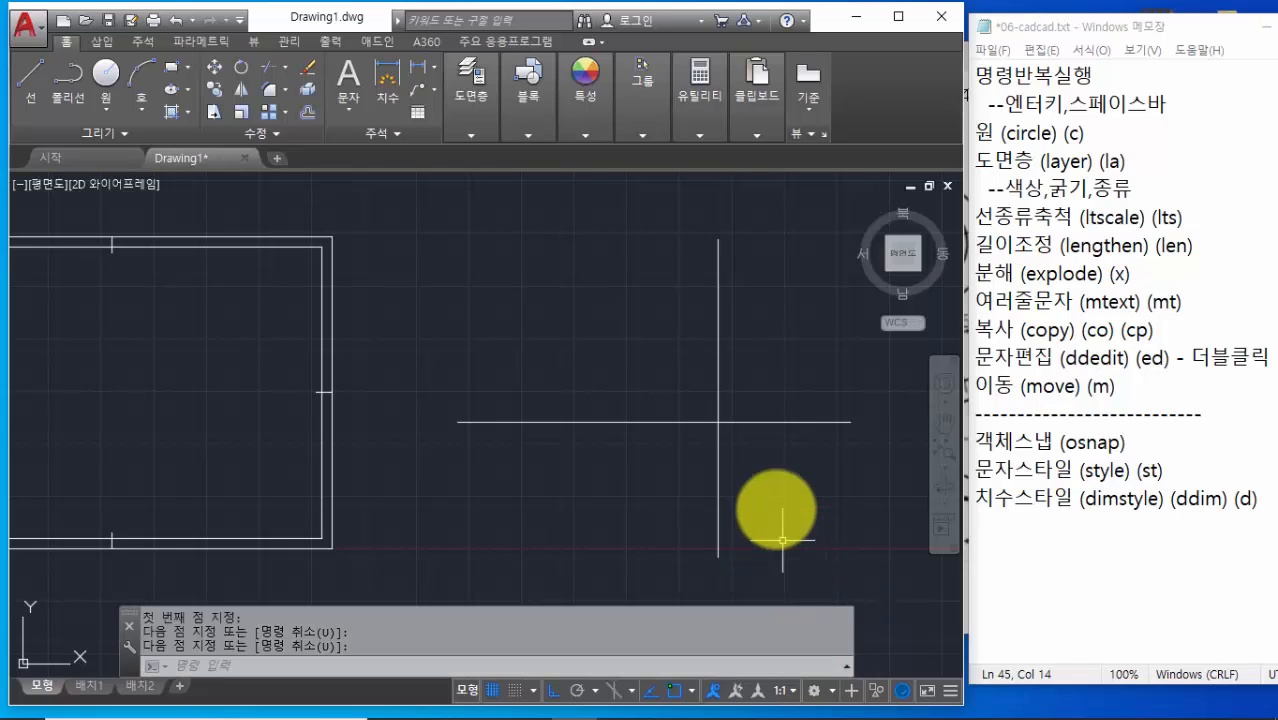
# Turn off Ortho mode while trying out a slanted line from the intersection of the two centre lines
pyautogui.scroll(2, 748, 437)
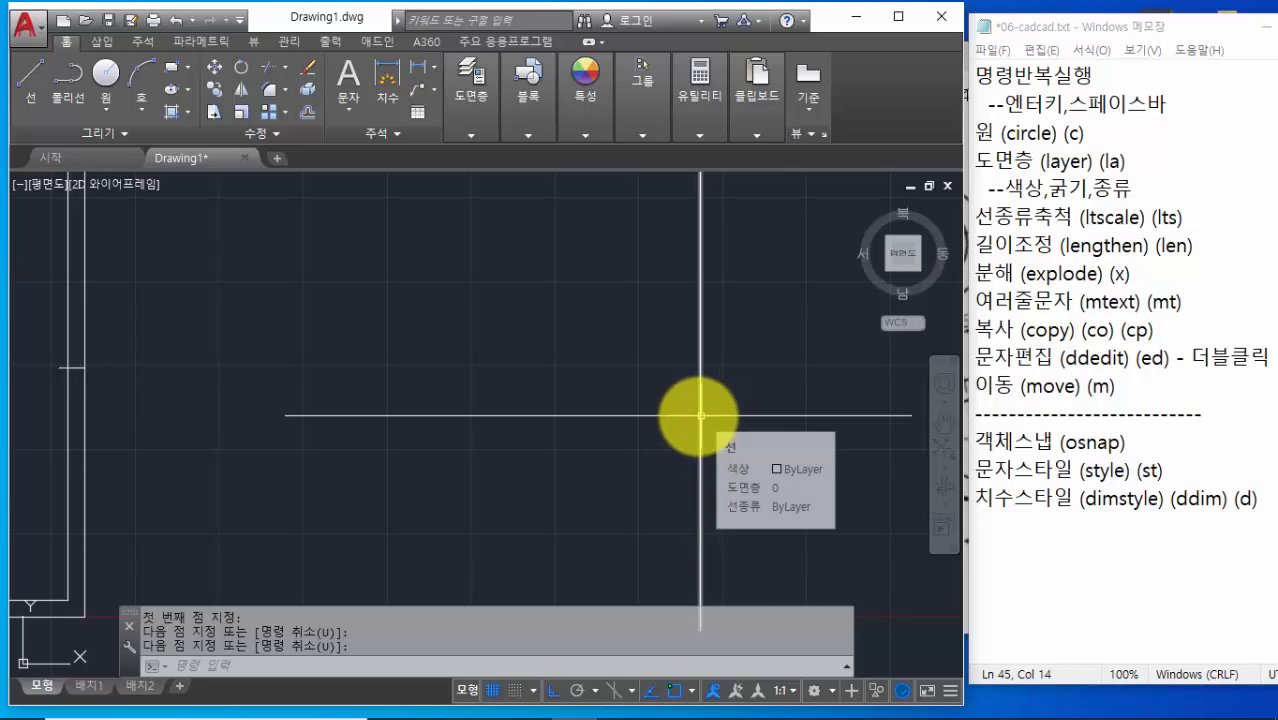
pyautogui.moveTo(562, 202); pyautogui.dragTo(570, 234, button='middle')
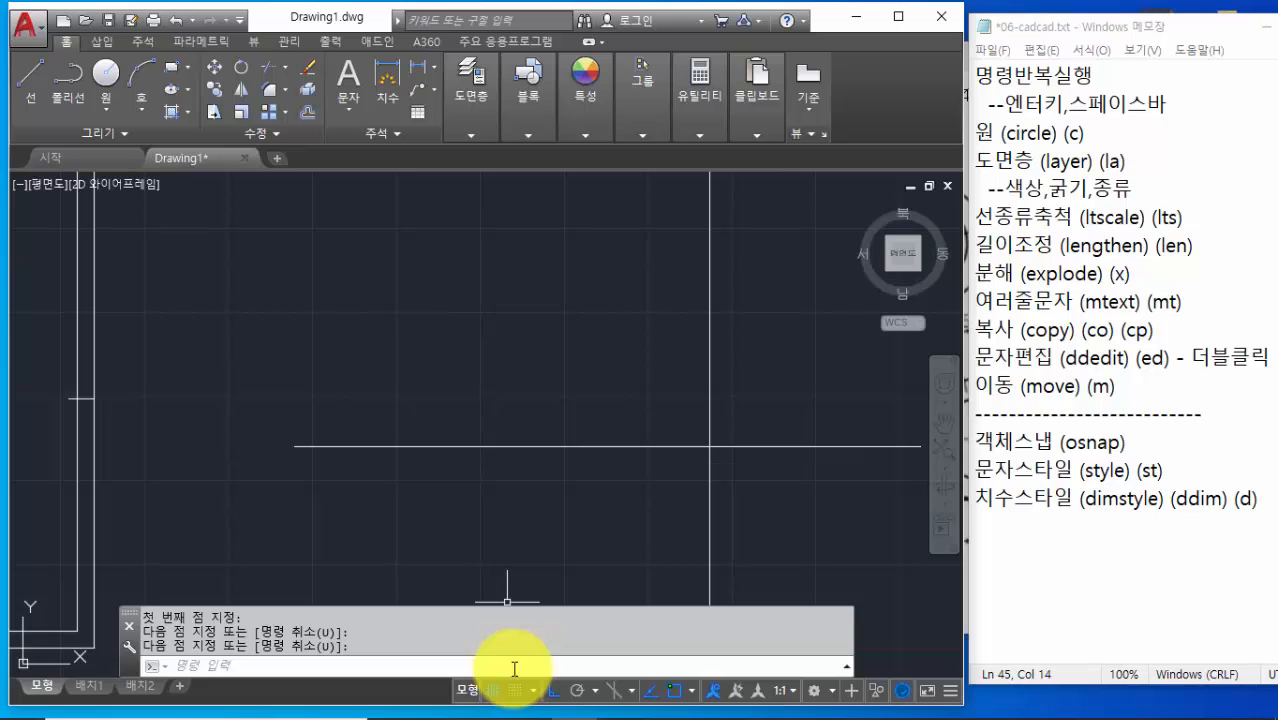
pyautogui.write('L')
pyautogui.press('Return')
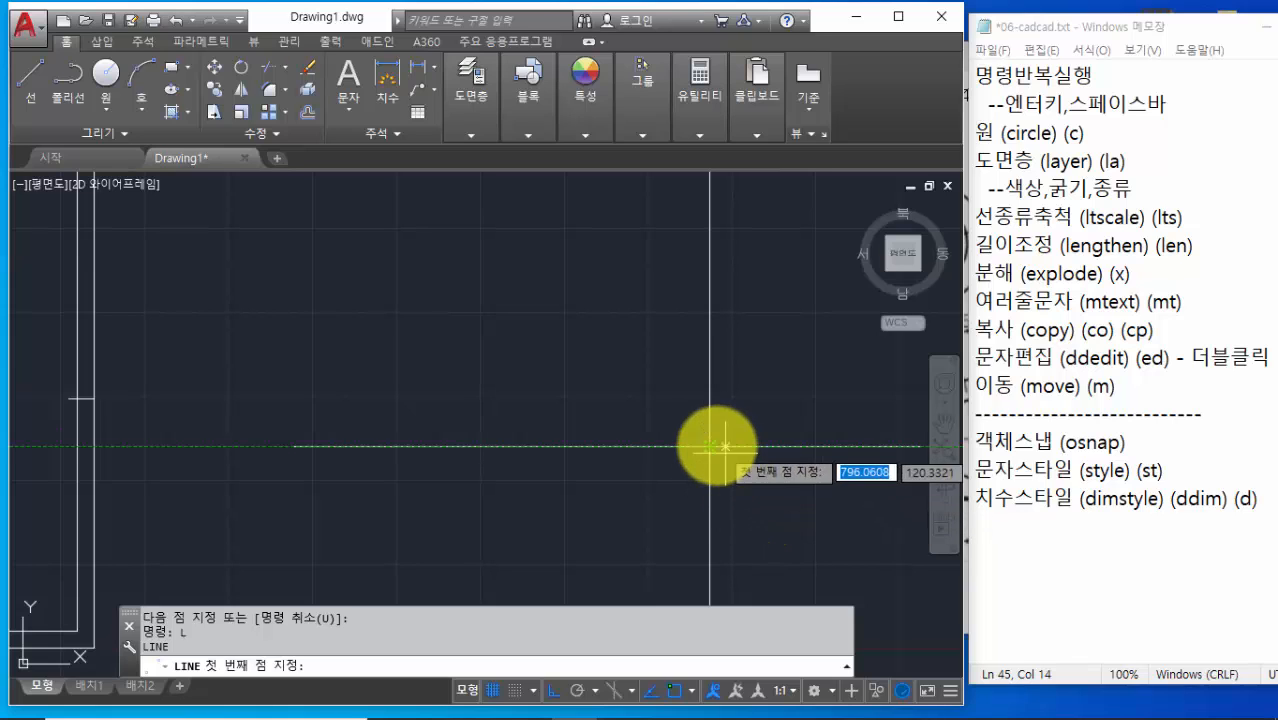
pyautogui.click(709, 446)
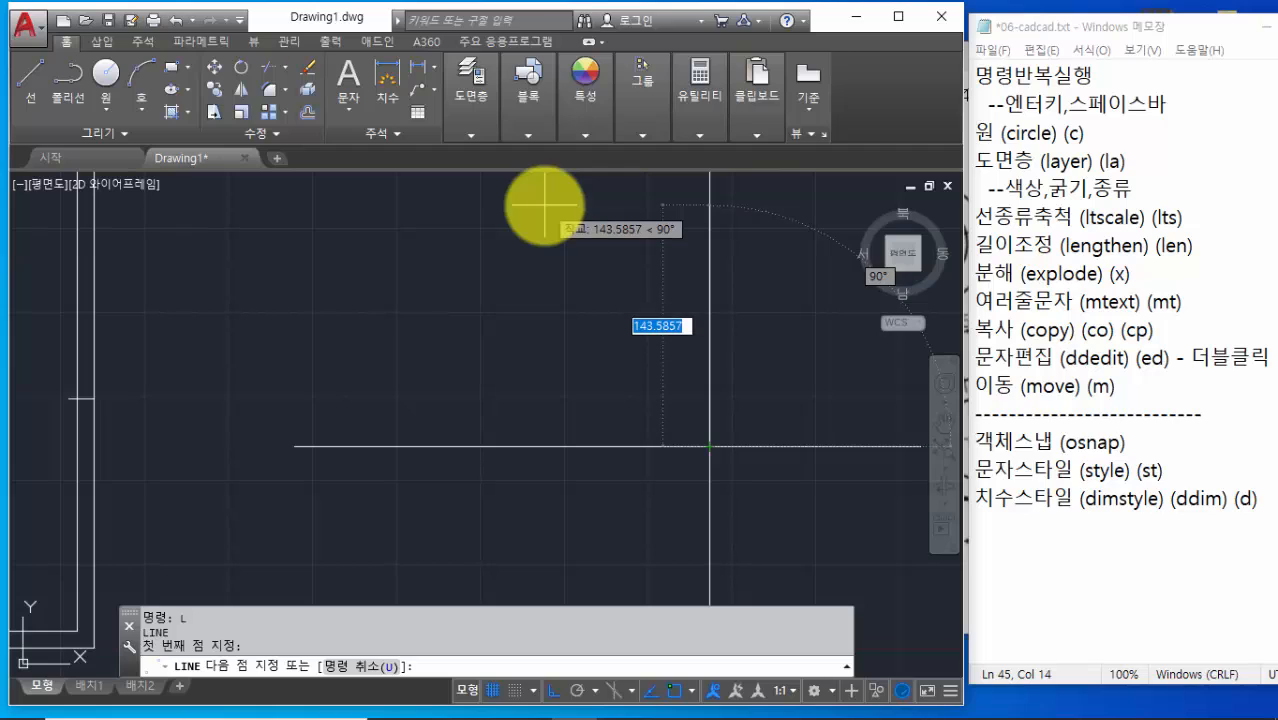
pyautogui.press('F8')
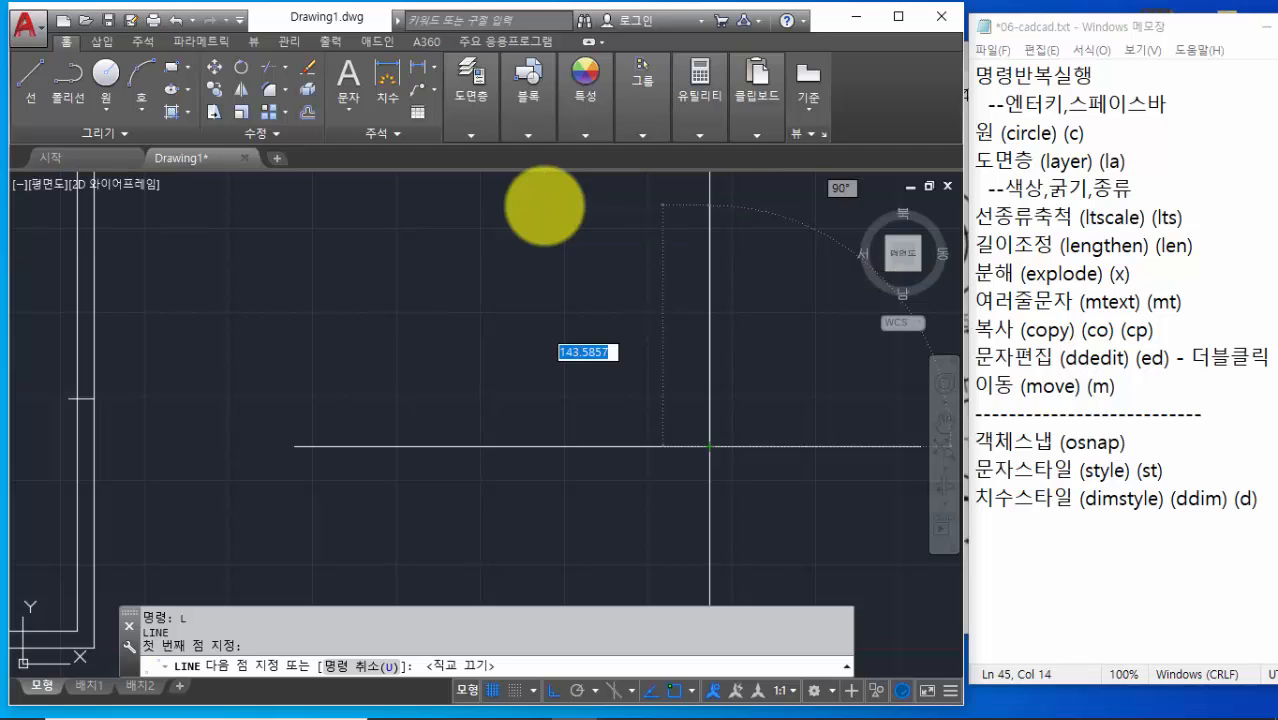
pyautogui.moveTo(548, 206); pyautogui.dragTo(532, 267, button='middle')
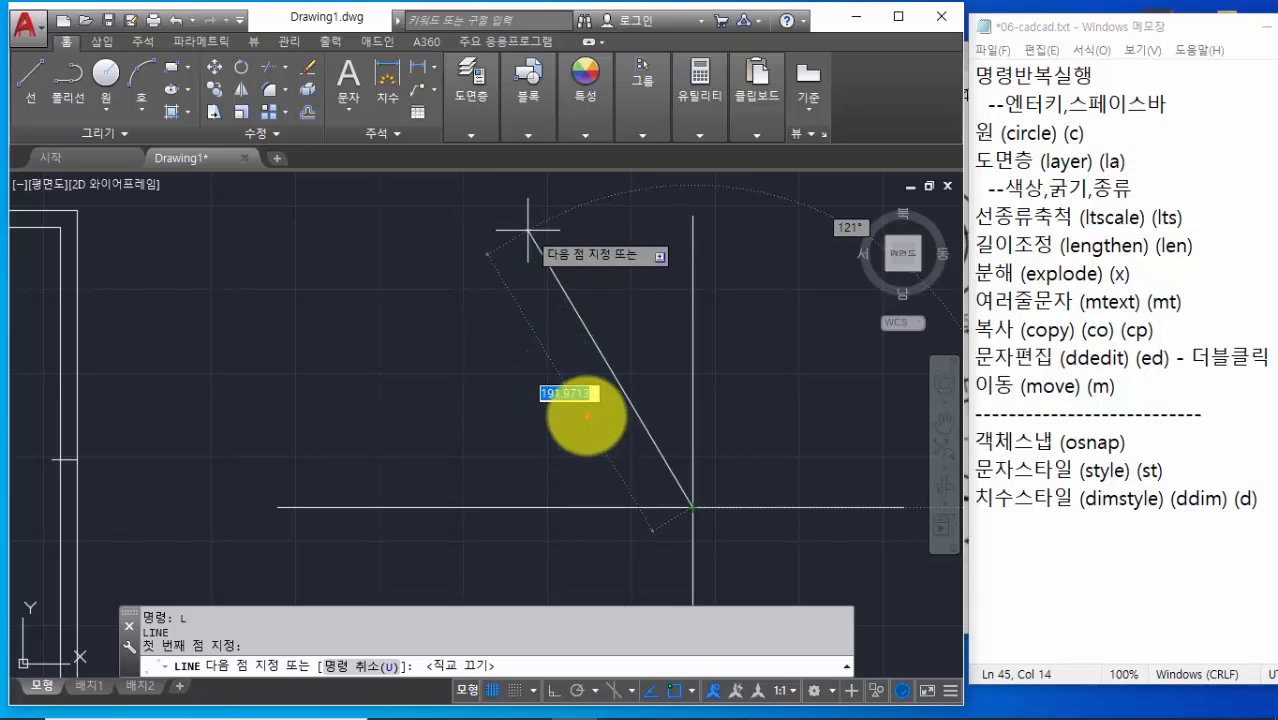
pyautogui.moveTo(587, 415)
pyautogui.mouseDown()
pyautogui.moveTo(541, 400)
pyautogui.moveTo(575, 370)
pyautogui.mouseUp()
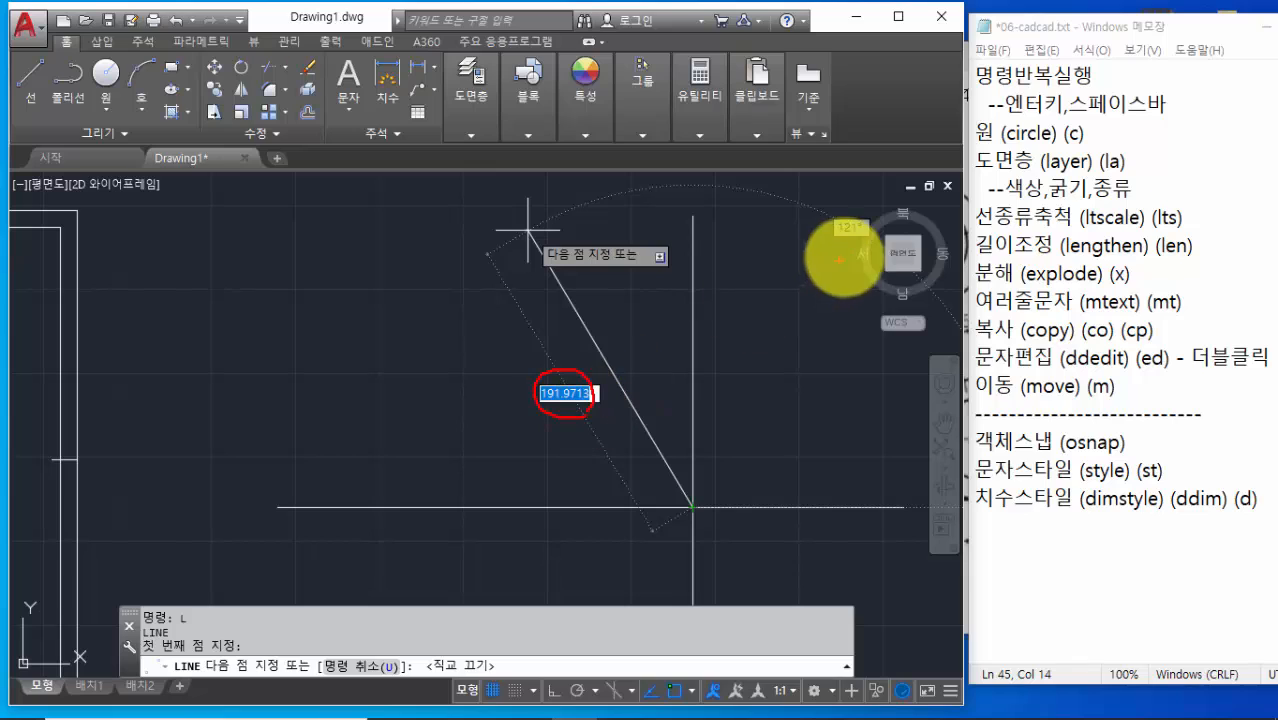
pyautogui.moveTo(866, 249)
pyautogui.mouseDown()
pyautogui.moveTo(855, 205)
pyautogui.moveTo(859, 250)
pyautogui.mouseUp()
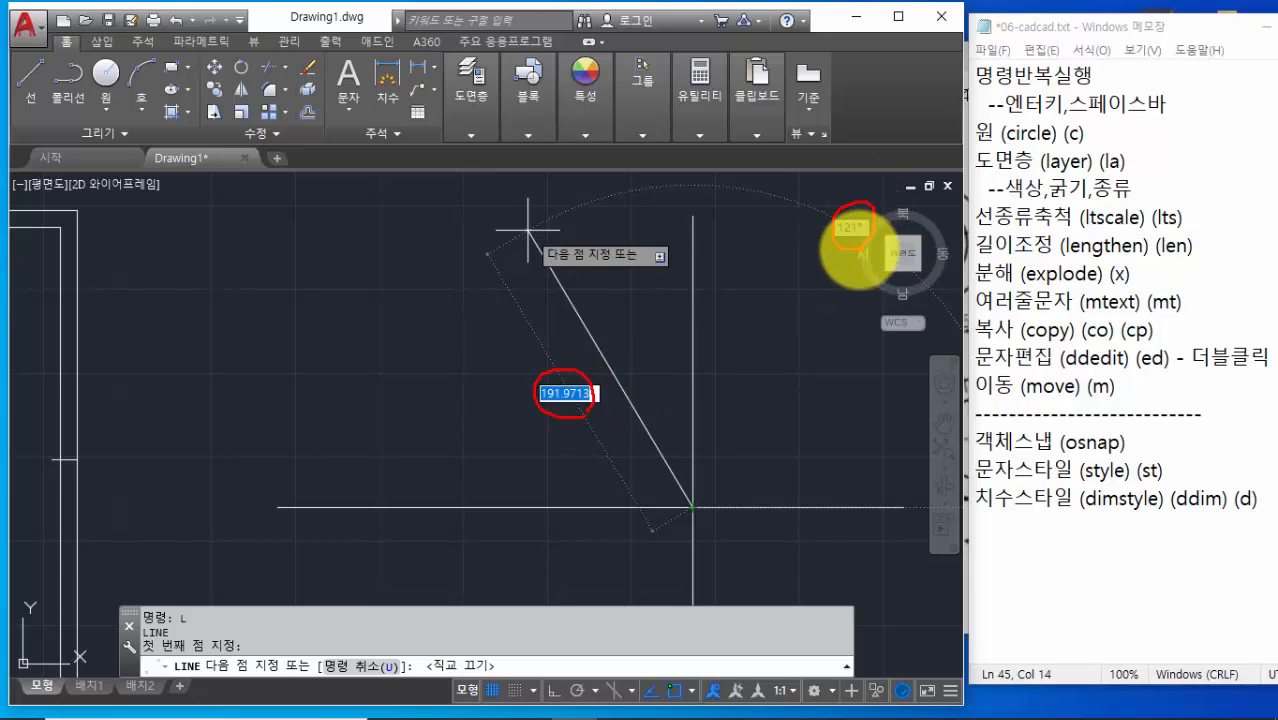
pyautogui.press('Escape')
pyautogui.press('Escape')
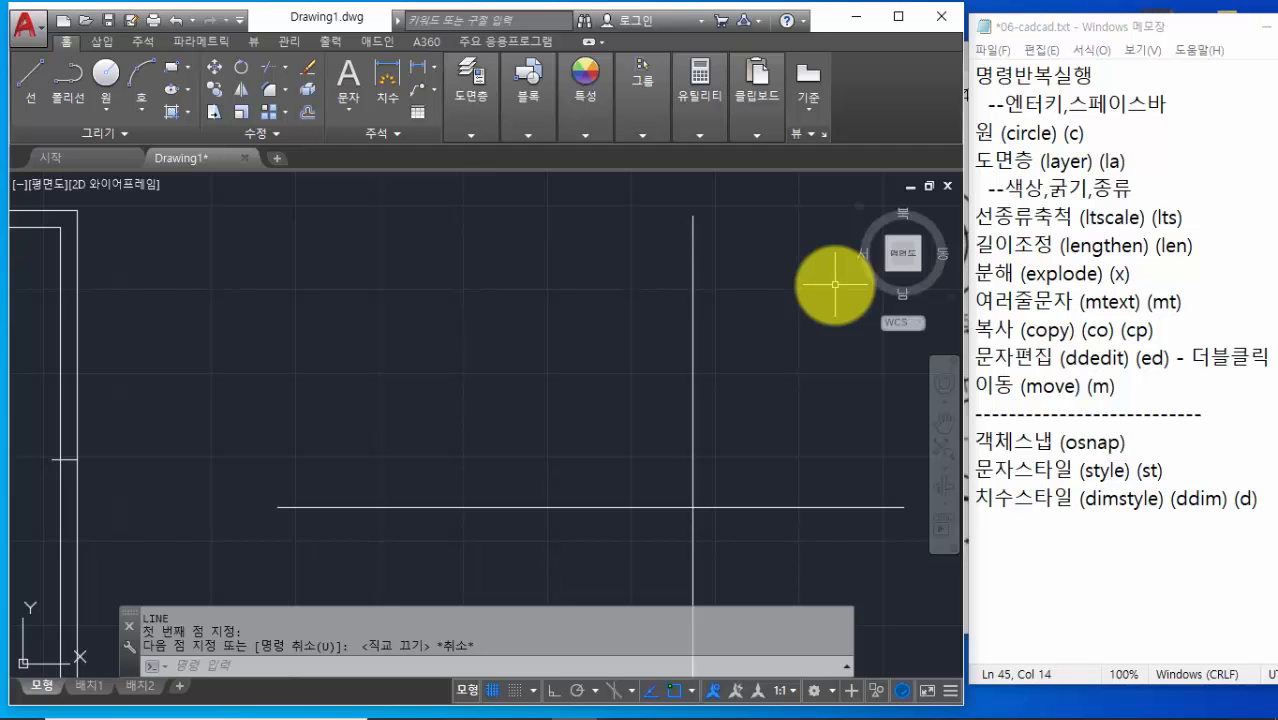
# Switch to the photo viewer and examine how the 15° centre line relates to the 0° direction in 06-1.jpg
pyautogui.hotkey('alt', 'Tab')
pyautogui.press('Tab')
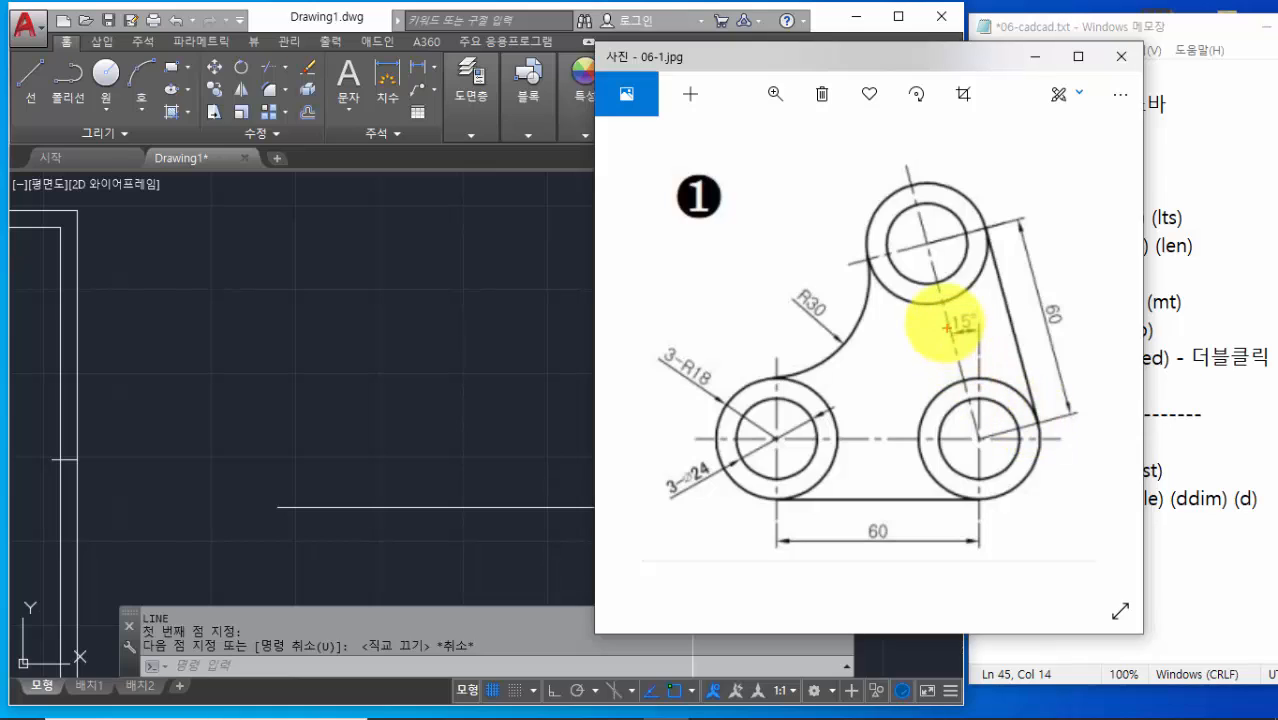
pyautogui.keyDown('ctrl'); pyautogui.moveTo(944, 306); pyautogui.dragTo(987, 338); pyautogui.keyUp('ctrl')
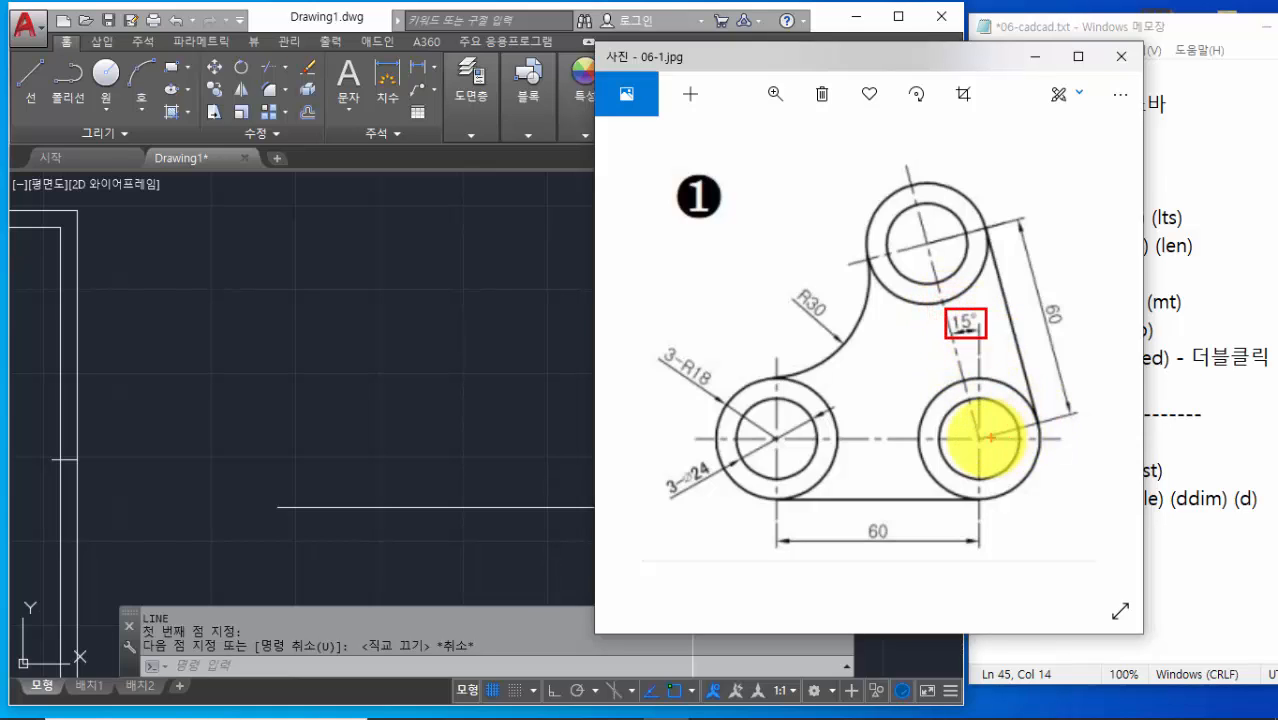
pyautogui.moveTo(981, 437)
pyautogui.keyDown('shift'); pyautogui.mouseDown()
pyautogui.moveTo(1113, 439)
pyautogui.moveTo(1098, 456)
pyautogui.moveTo(1106, 472)
pyautogui.moveTo(1068, 363)
pyautogui.moveTo(988, 328)
pyautogui.mouseUp(); pyautogui.keyUp('shift')
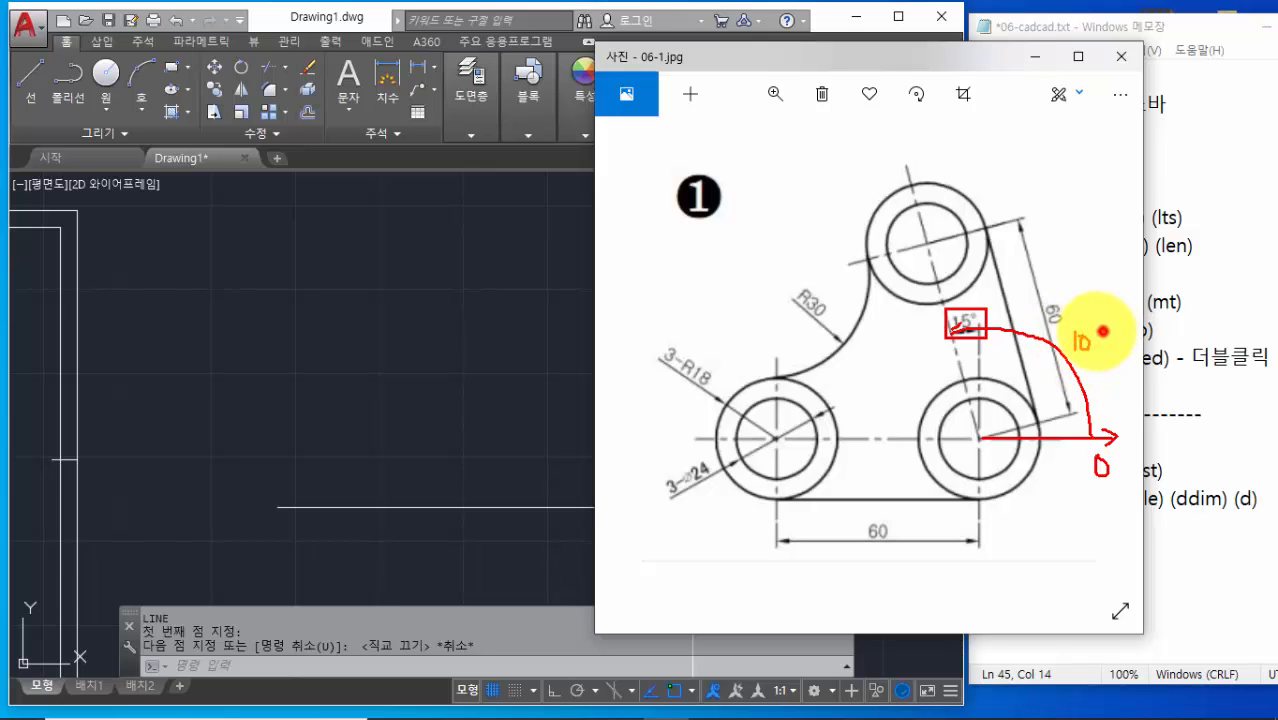
pyautogui.moveTo(1103, 331); pyautogui.dragTo(1099, 355)
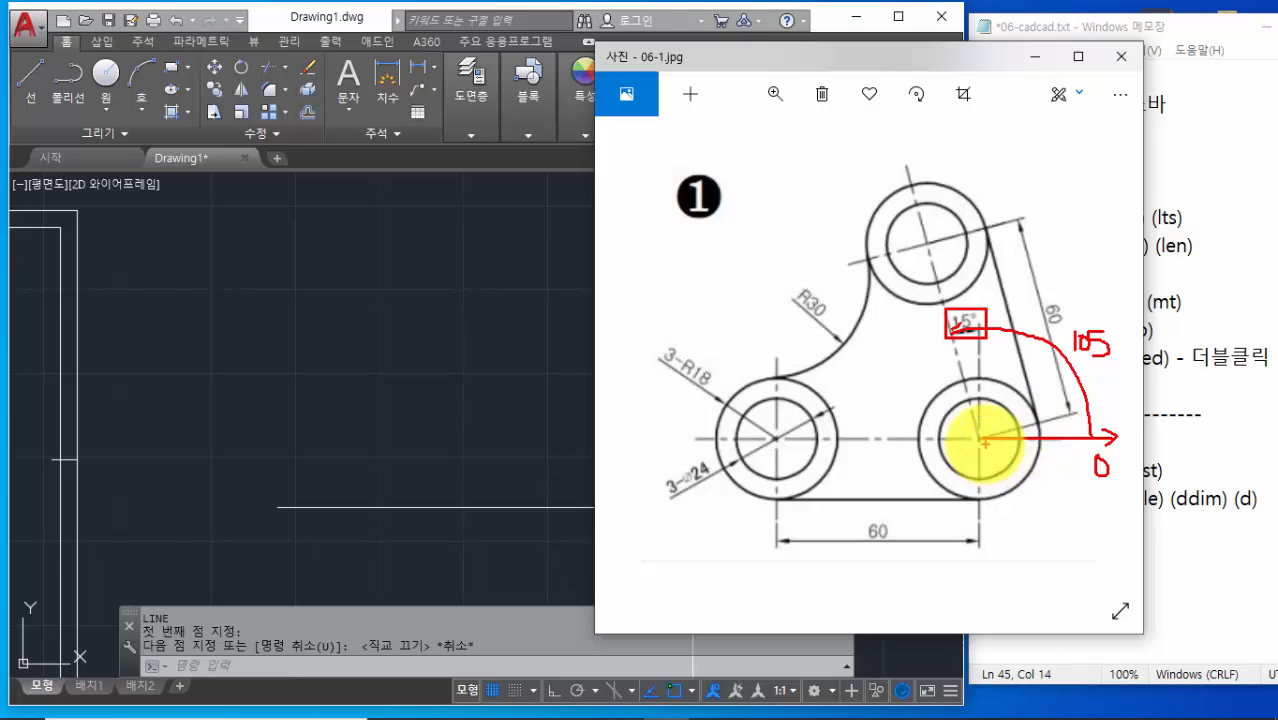
pyautogui.moveTo(982, 440)
pyautogui.mouseDown()
pyautogui.moveTo(1112, 440)
pyautogui.moveTo(1102, 458)
pyautogui.mouseUp()
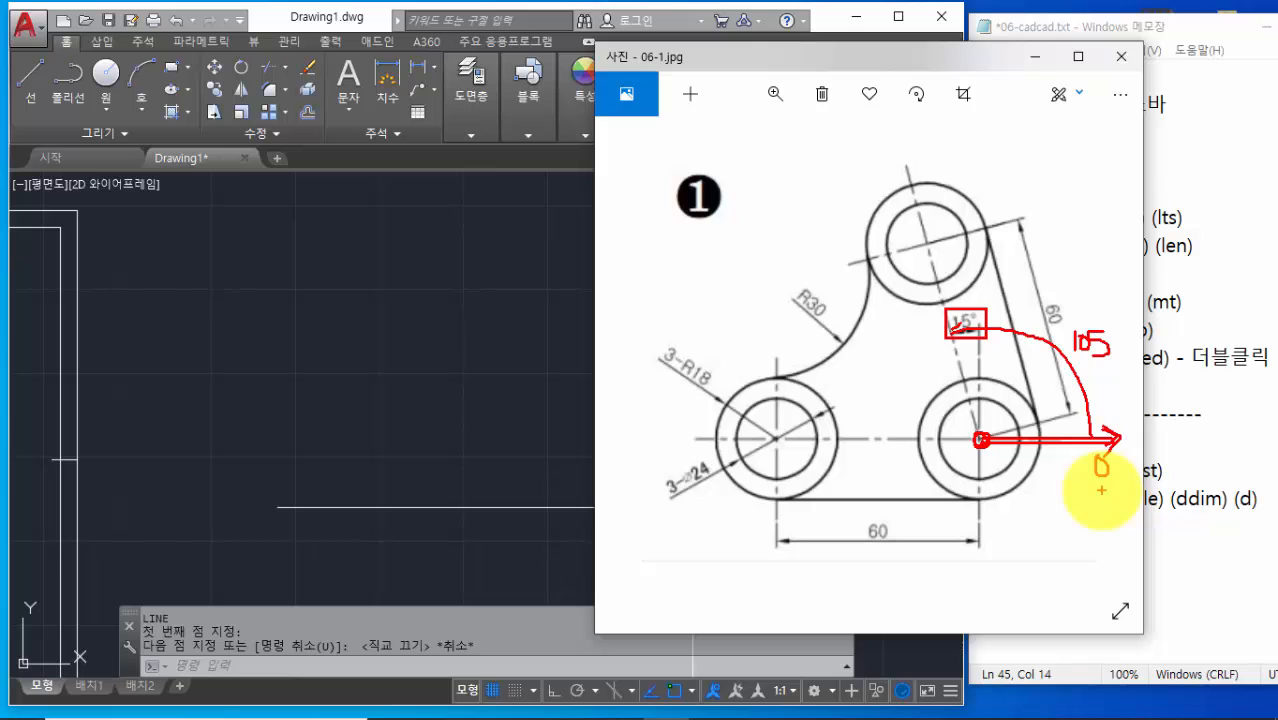
pyautogui.press('Escape')
# Switch to Notepad and add the line 각도의 이해 below the dimension style entry
pyautogui.click(1161, 524)
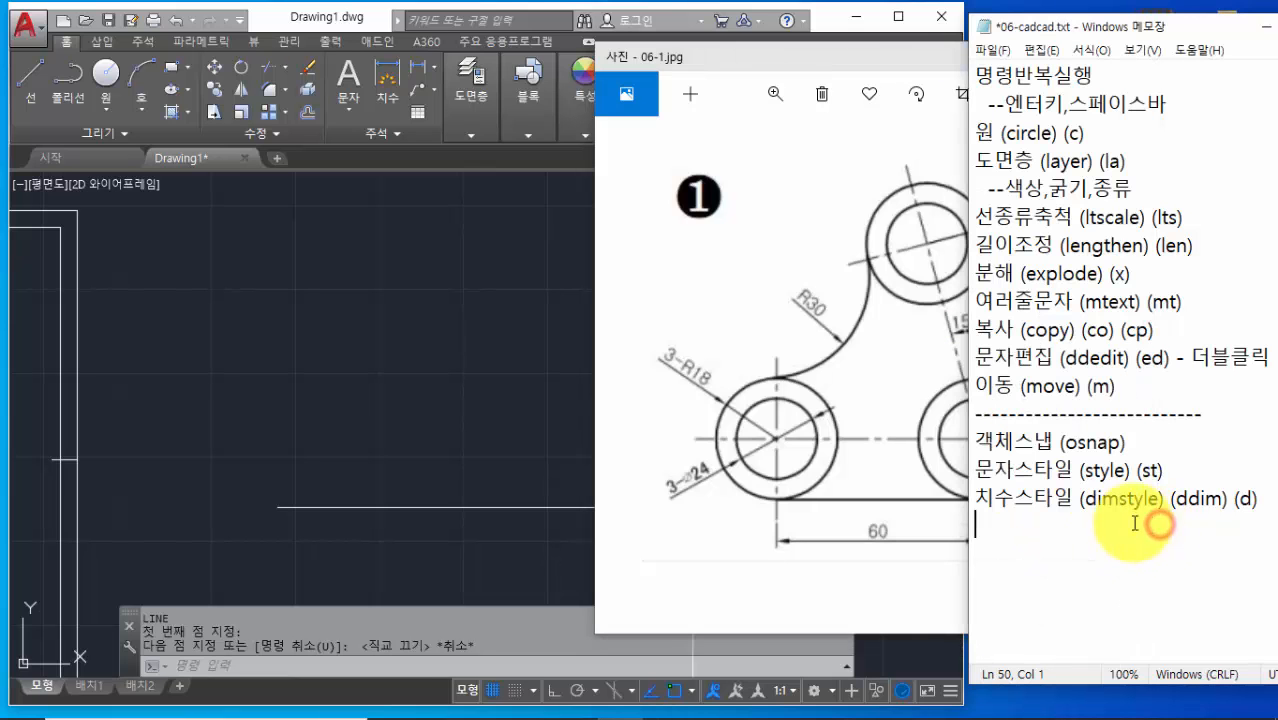
pyautogui.scroll(2, 1049, 311)
pyautogui.scroll(-2, 1049, 311)
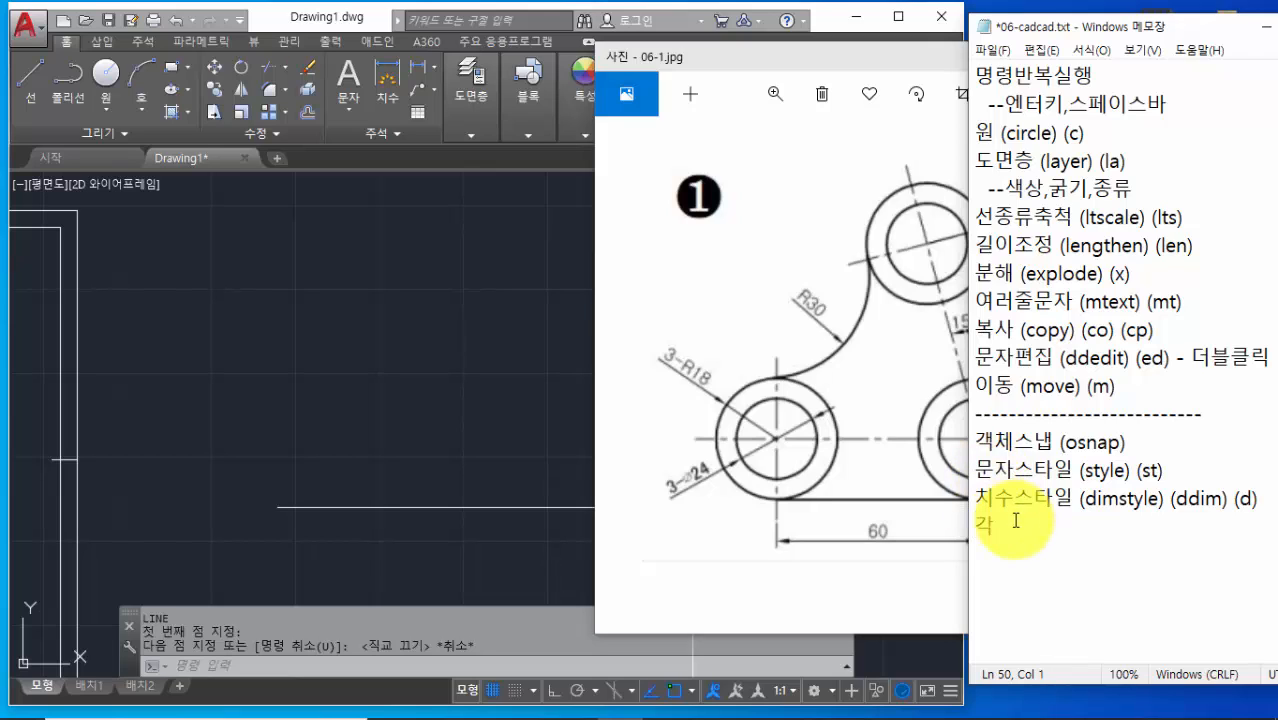
pyautogui.write('각도의 이해')
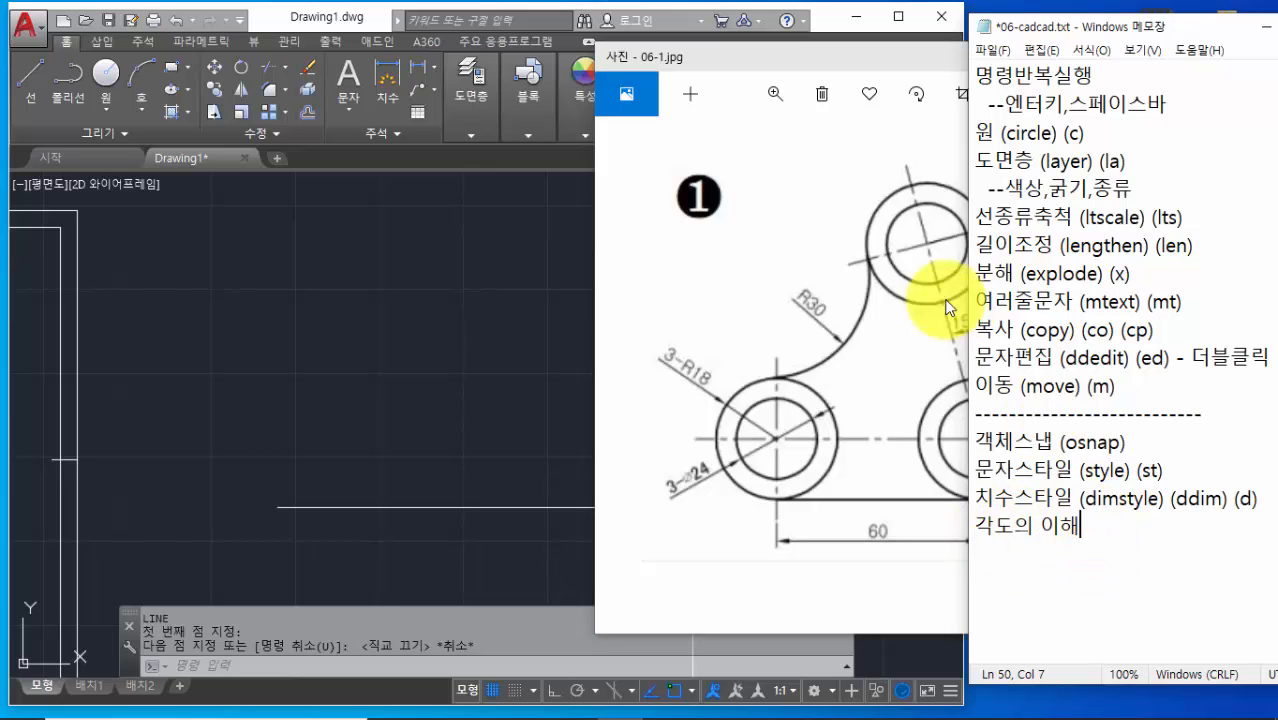
# Return to the photo viewer and work out the slanted centre line's counterclockwise angle from horizontal at the lower-right circle's centre
pyautogui.click(879, 63)
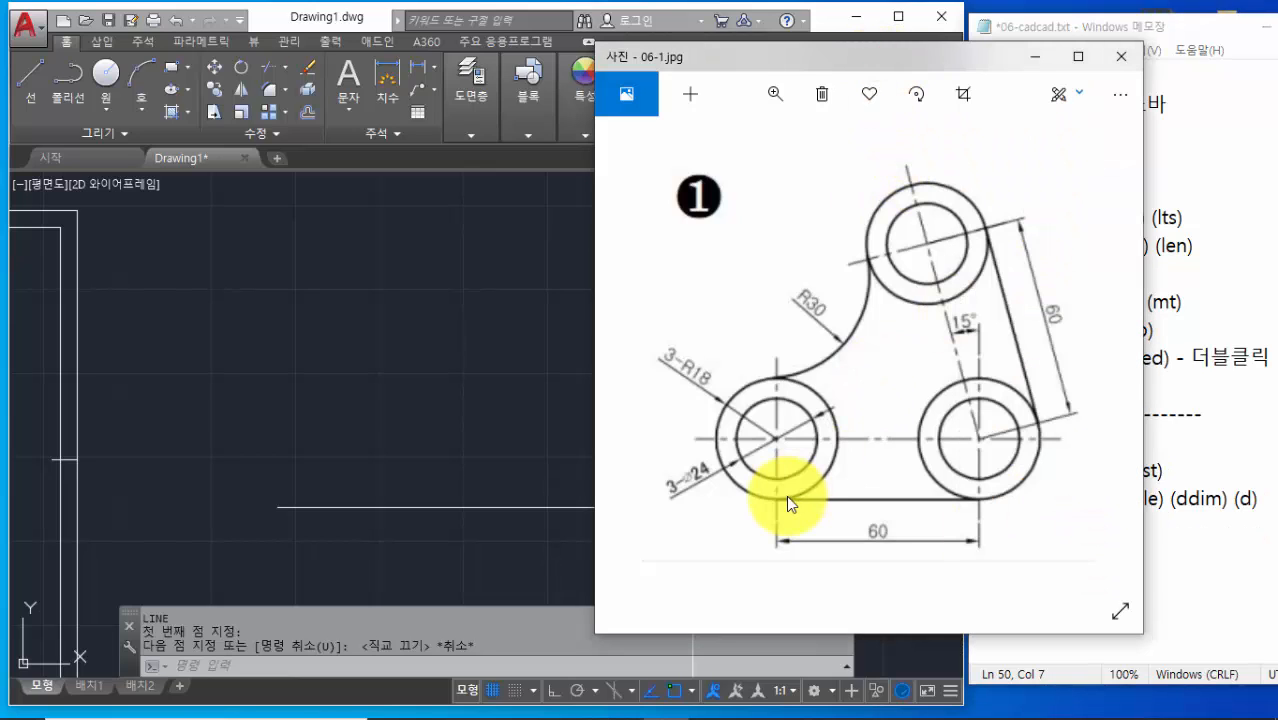
pyautogui.click(981, 440)
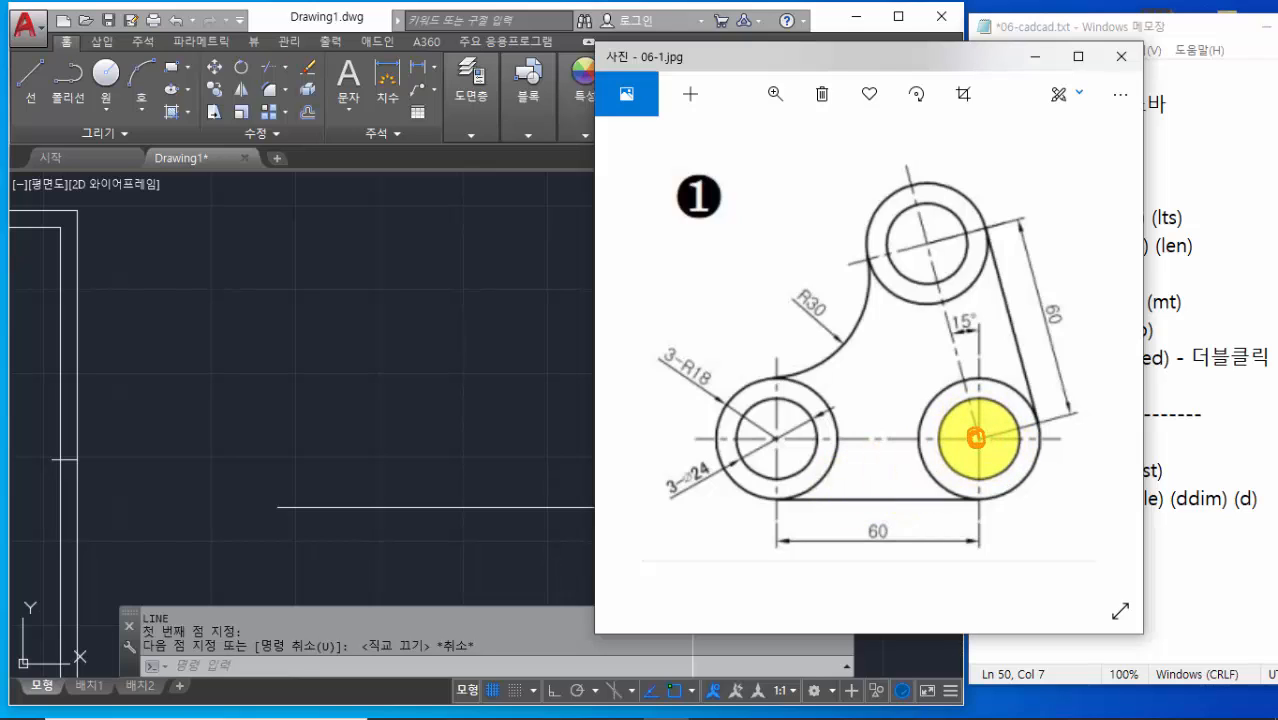
pyautogui.moveTo(977, 438)
pyautogui.mouseDown()
pyautogui.moveTo(1105, 424)
pyautogui.moveTo(1122, 437)
pyautogui.mouseUp()
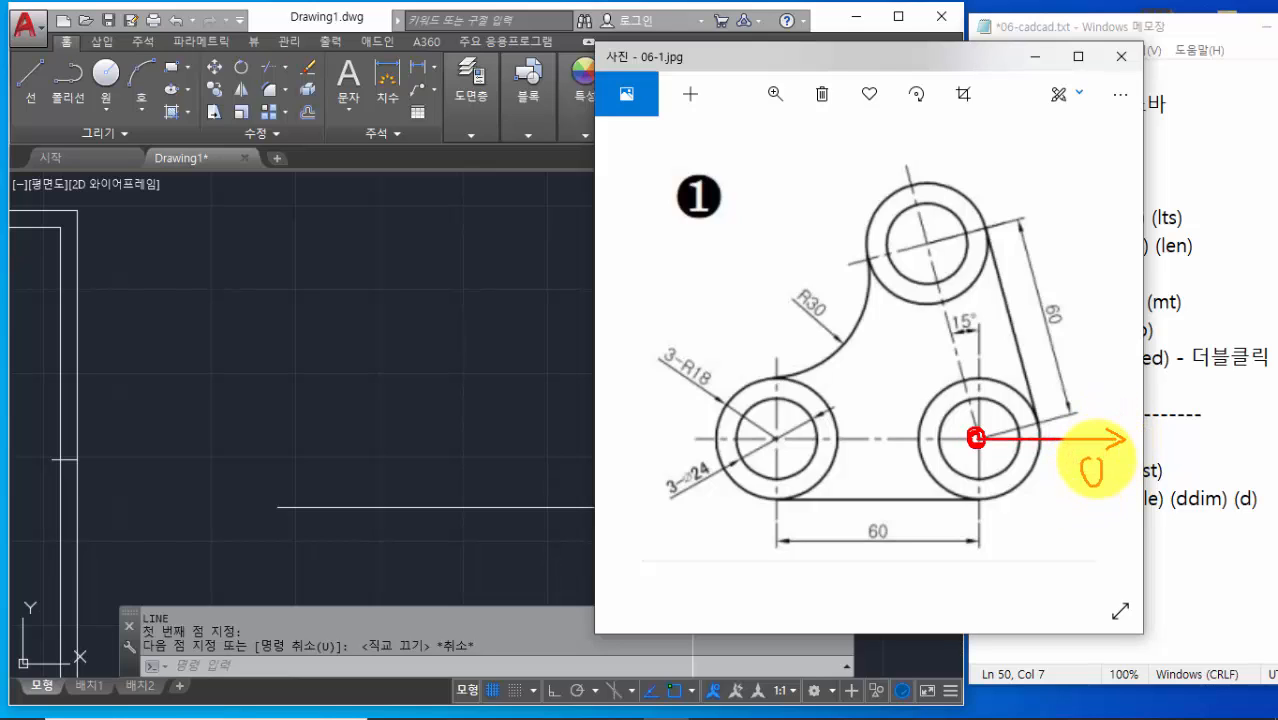
pyautogui.moveTo(1068, 437)
pyautogui.mouseDown()
pyautogui.moveTo(1066, 406)
pyautogui.moveTo(1018, 350)
pyautogui.moveTo(954, 338)
pyautogui.moveTo(965, 347)
pyautogui.mouseUp()
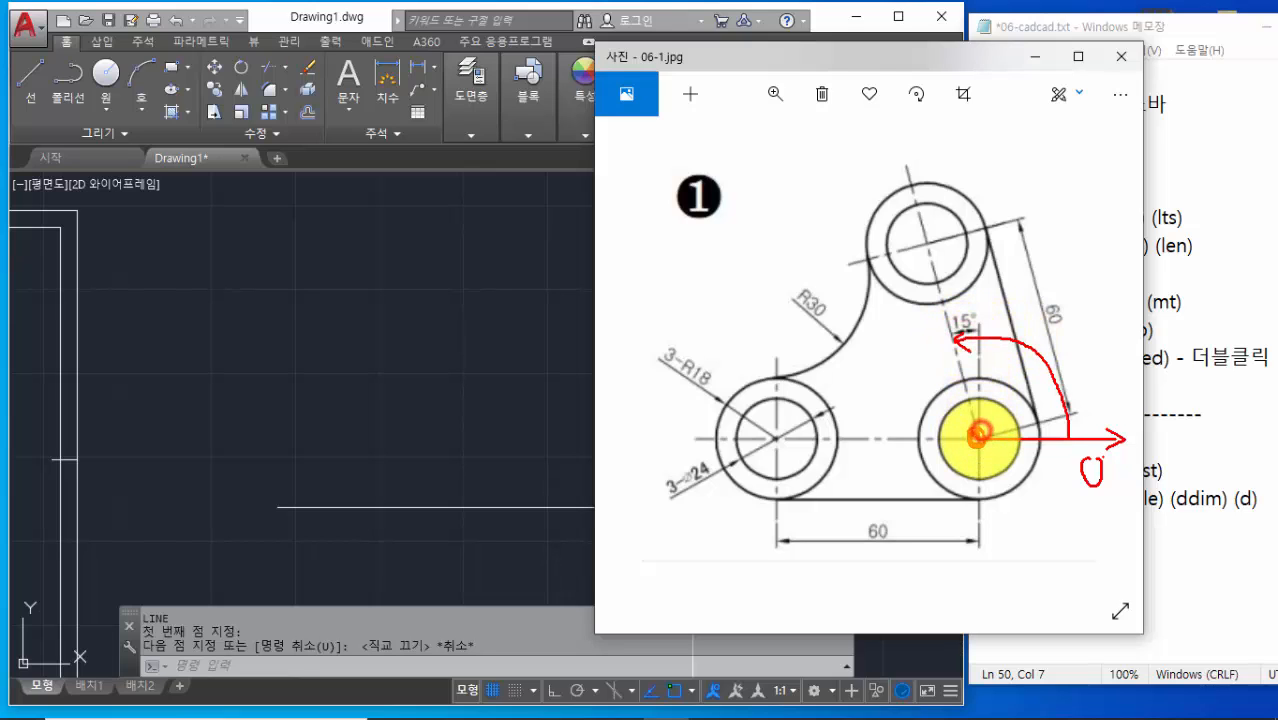
pyautogui.moveTo(977, 437); pyautogui.dragTo(898, 150)
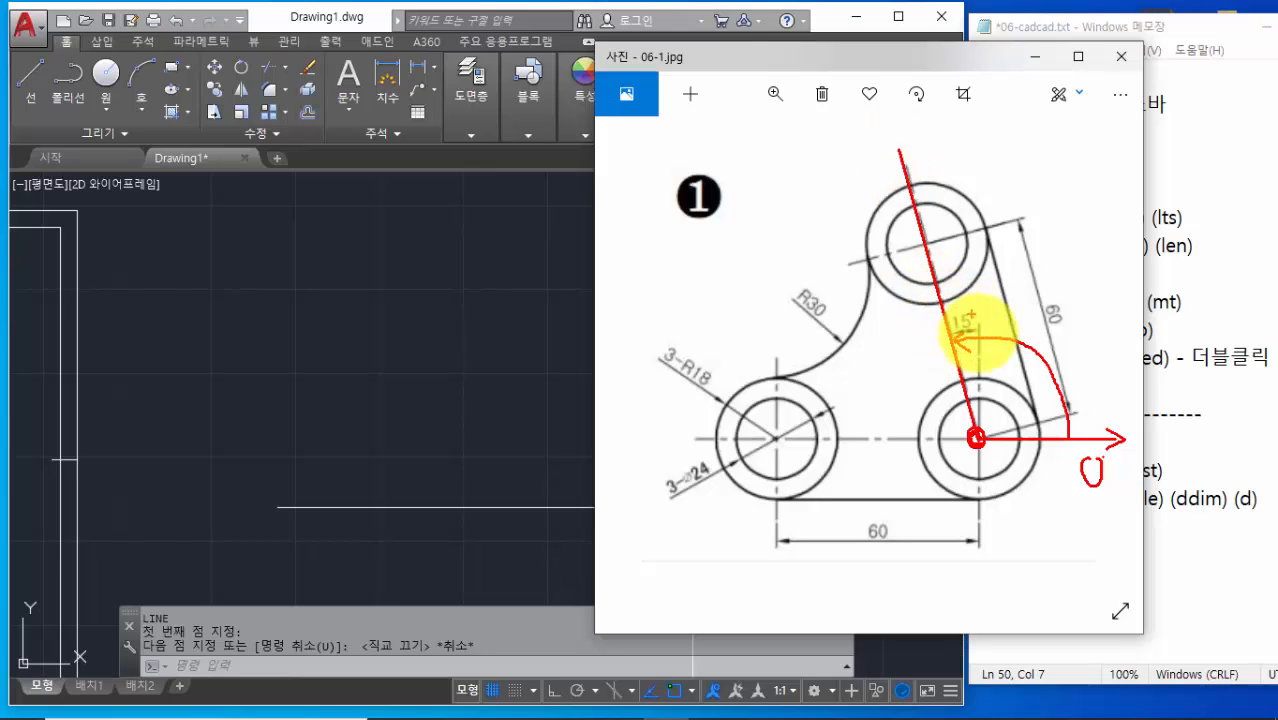
pyautogui.moveTo(1079, 384)
pyautogui.mouseDown()
pyautogui.moveTo(1080, 398)
pyautogui.moveTo(1097, 387)
pyautogui.moveTo(1104, 399)
pyautogui.mouseUp()
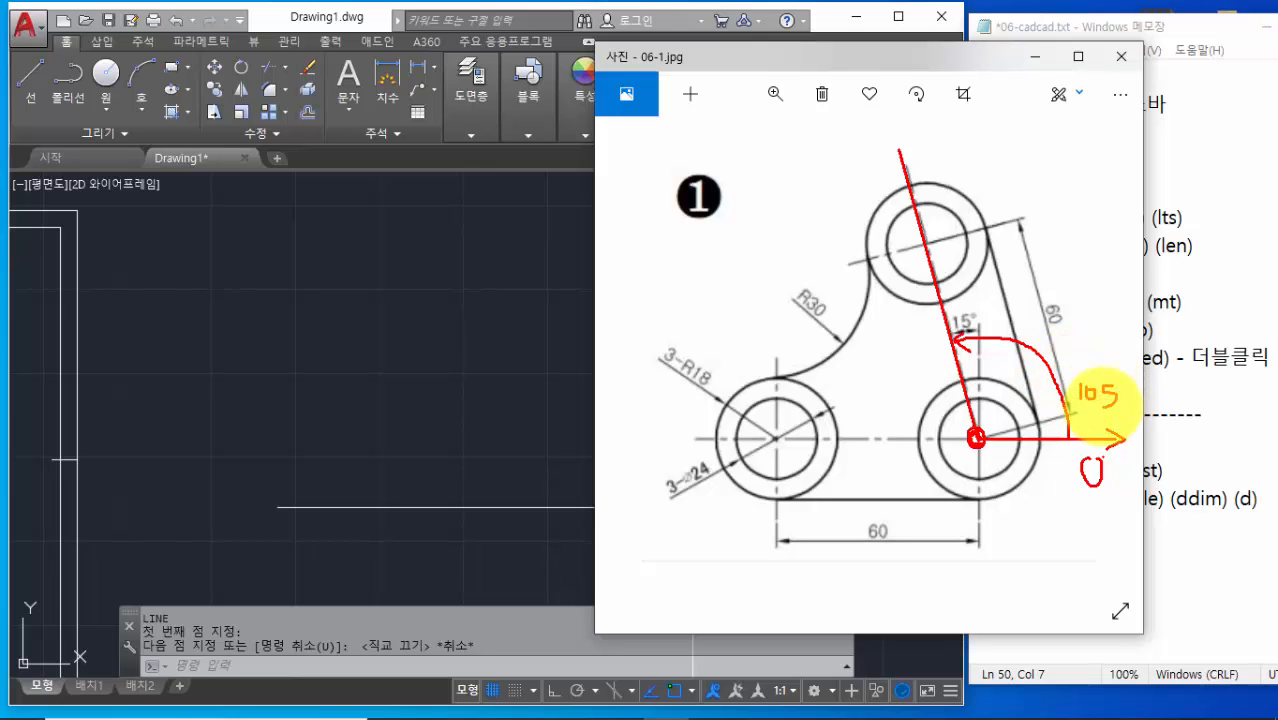
pyautogui.click(1118, 382)
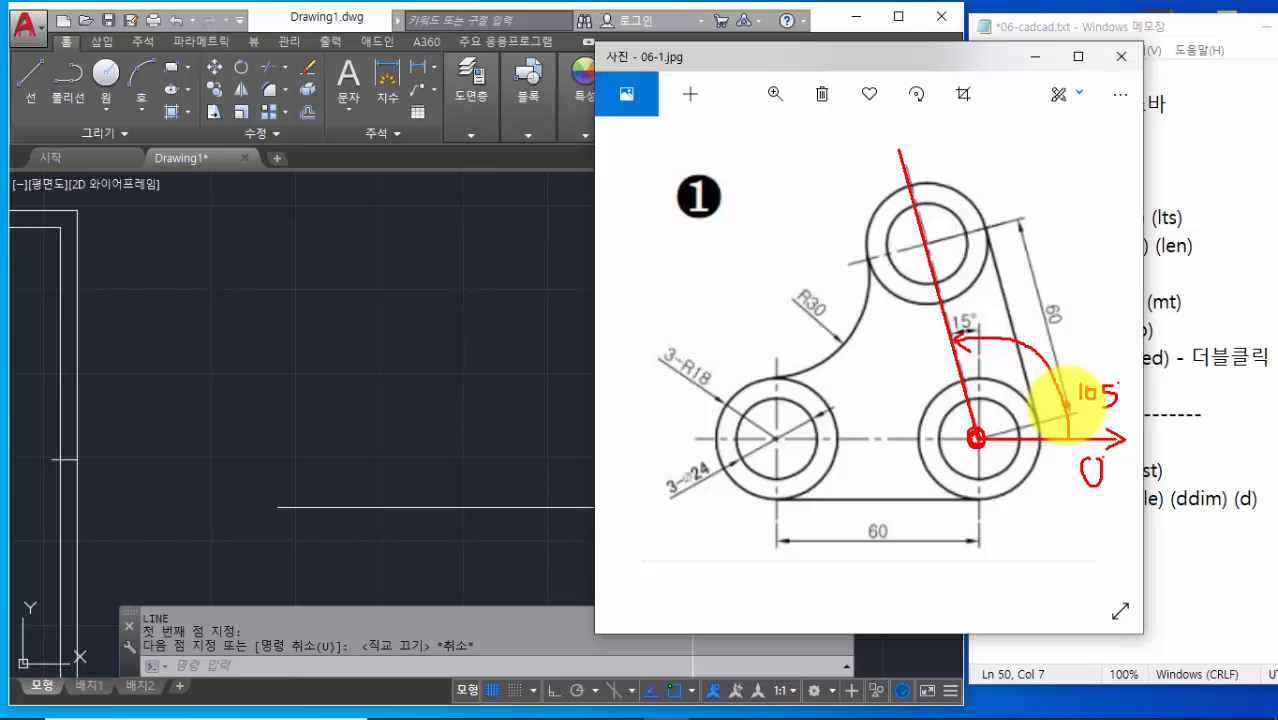
pyautogui.press('Escape')
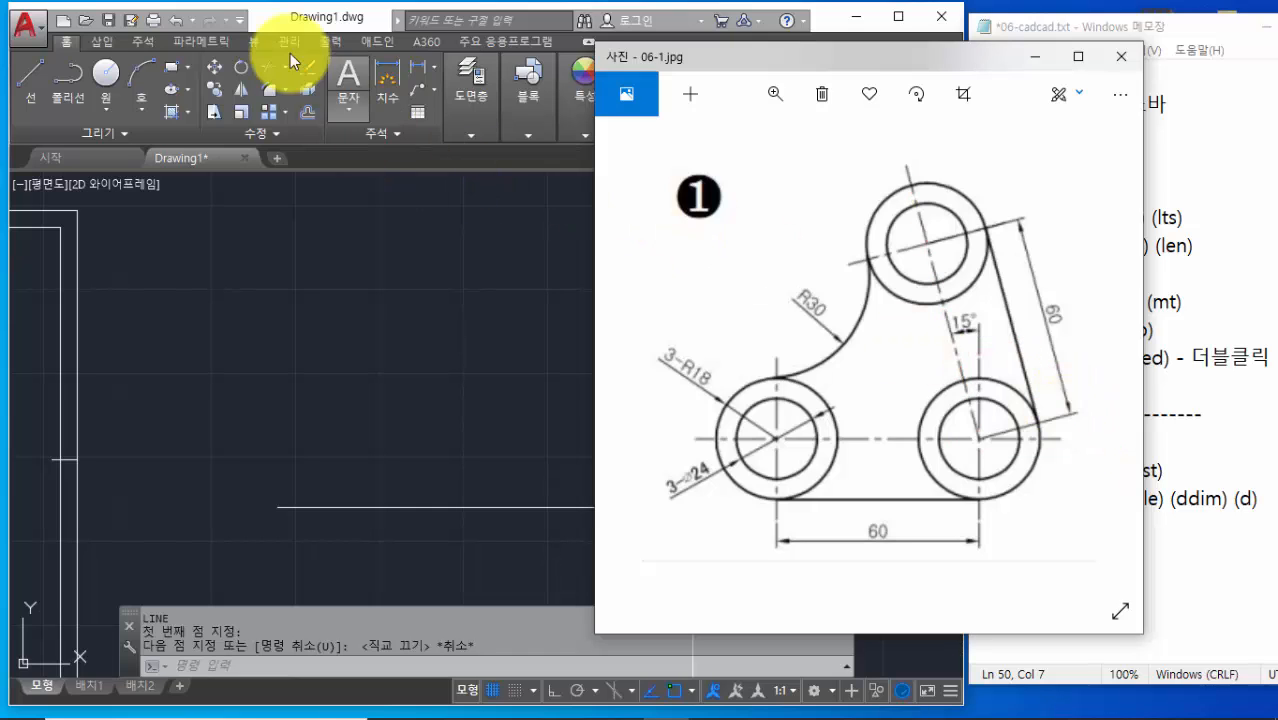
# Draw a slanted line about 224 long at 105° from the intersection of the horizontal and vertical centre lines in AutoCAD
pyautogui.click(393, 463)
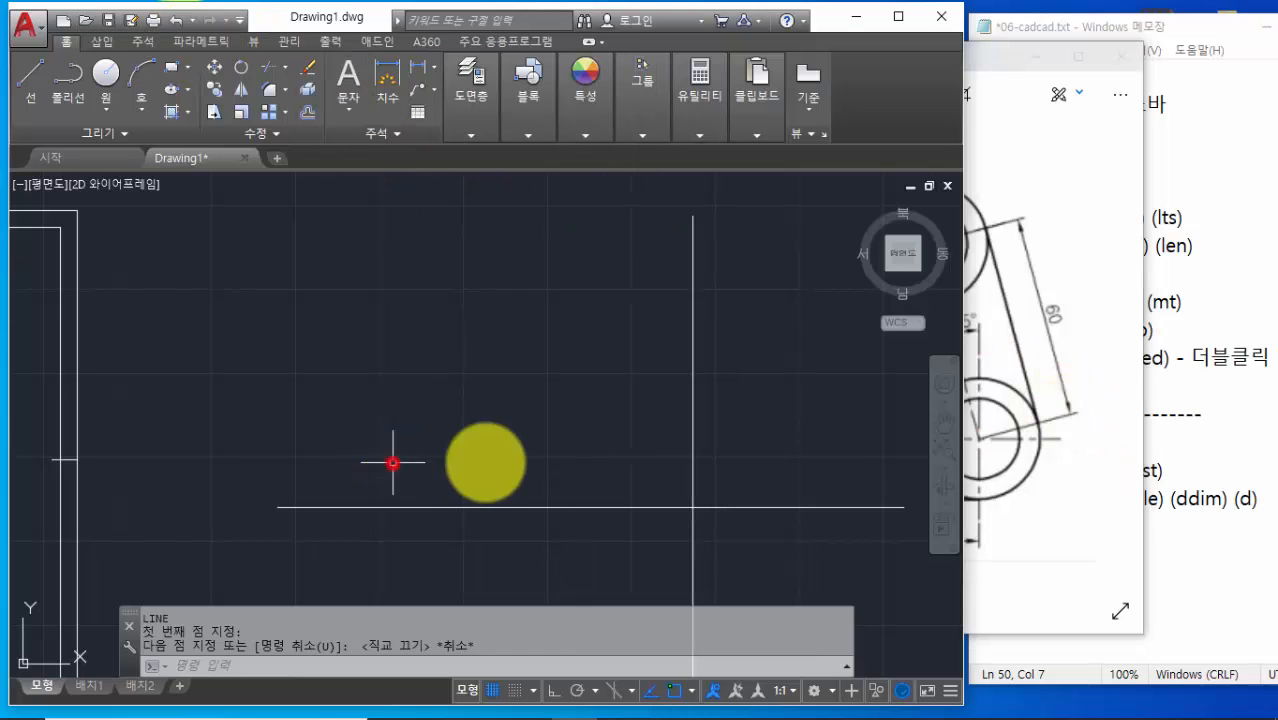
pyautogui.click(304, 665)
pyautogui.write('l')
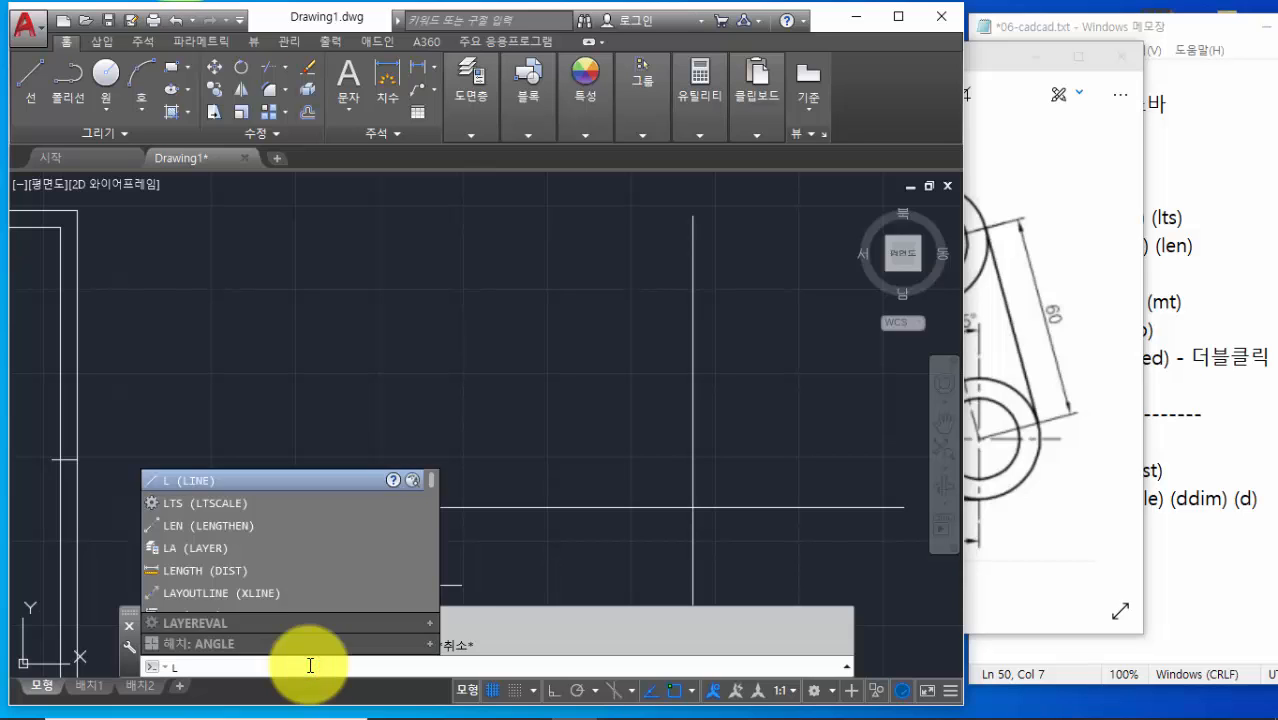
pyautogui.press('Return')
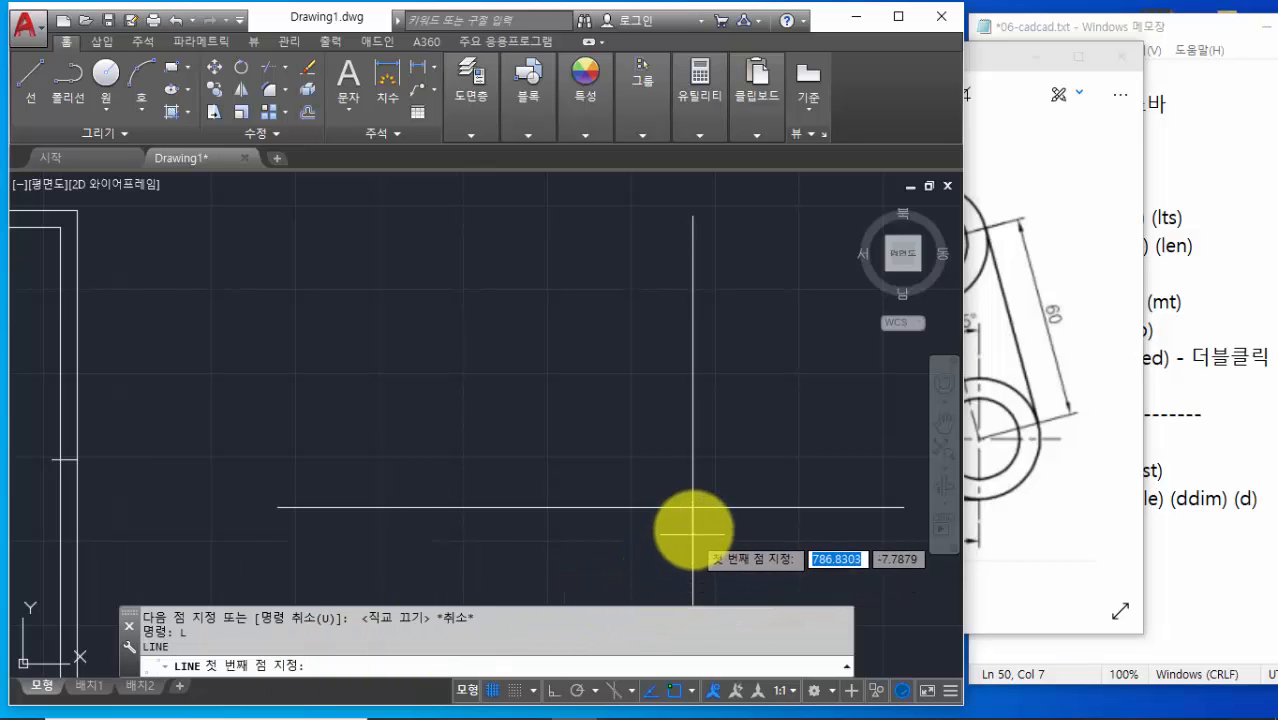
pyautogui.click(692, 508)
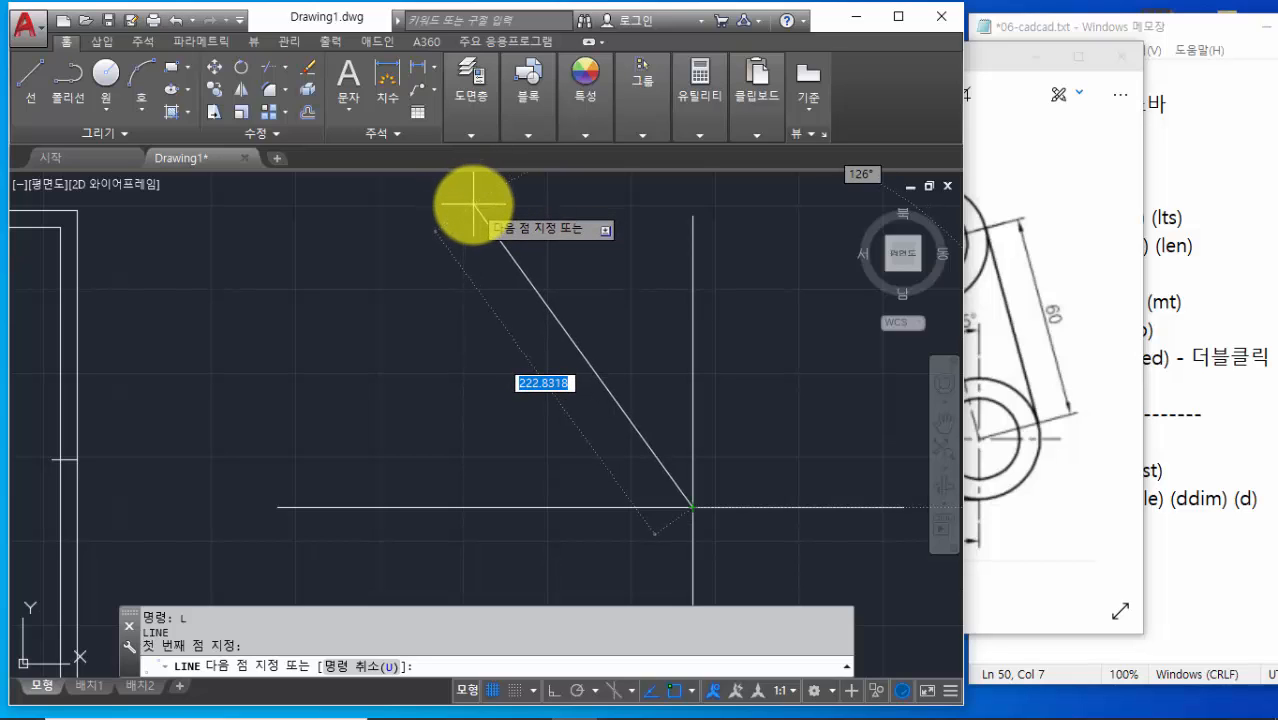
pyautogui.press('Tab')
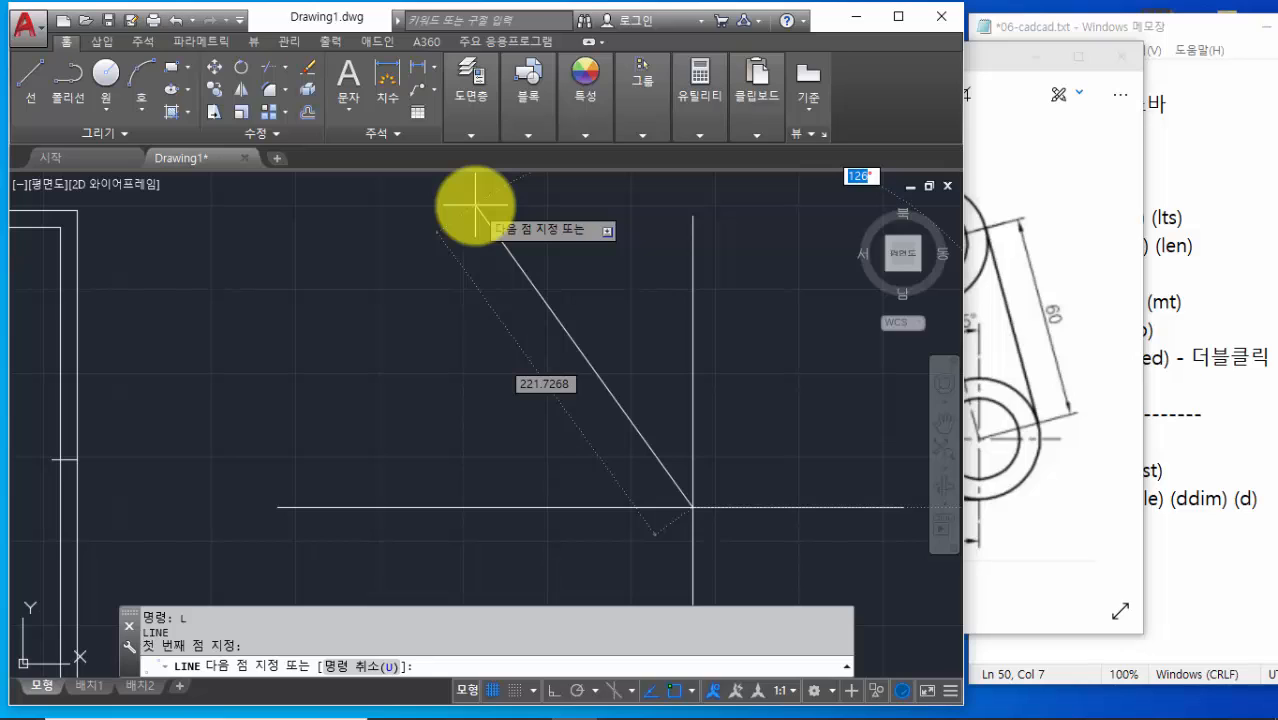
pyautogui.moveTo(876, 203)
pyautogui.mouseDown()
pyautogui.moveTo(830, 184)
pyautogui.moveTo(866, 146)
pyautogui.moveTo(893, 171)
pyautogui.moveTo(843, 226)
pyautogui.mouseUp()
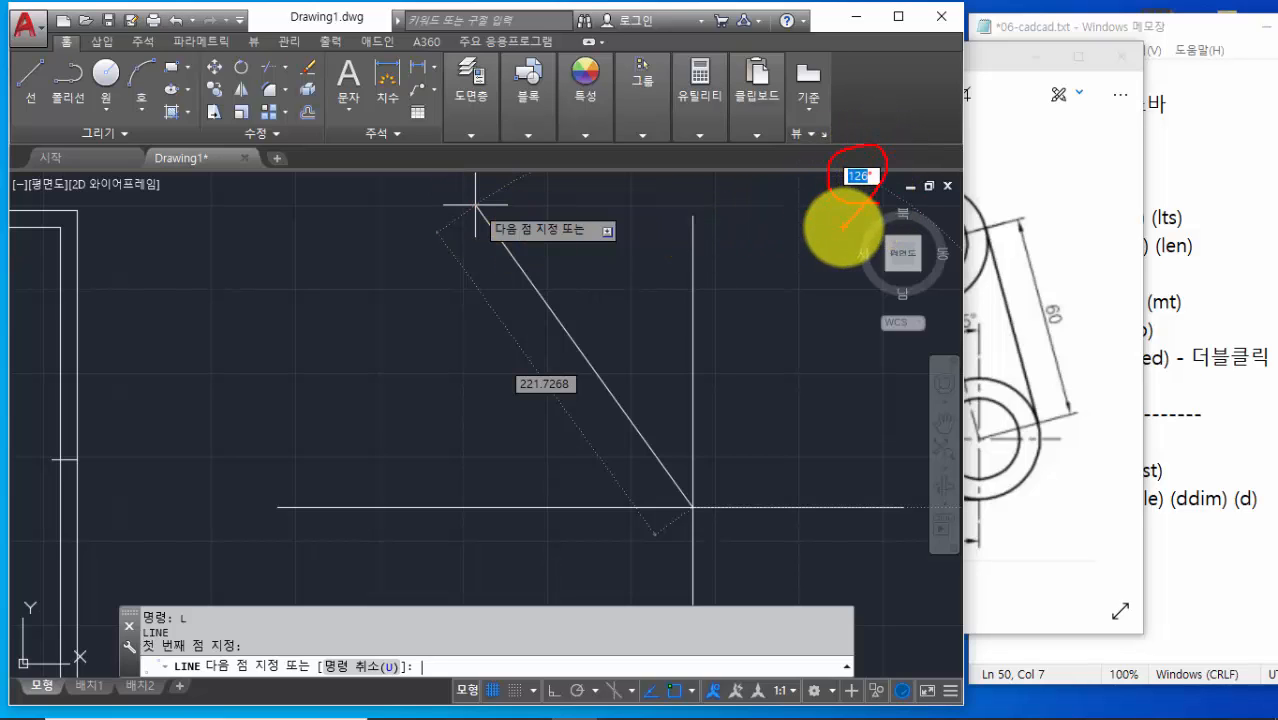
pyautogui.press('Escape')
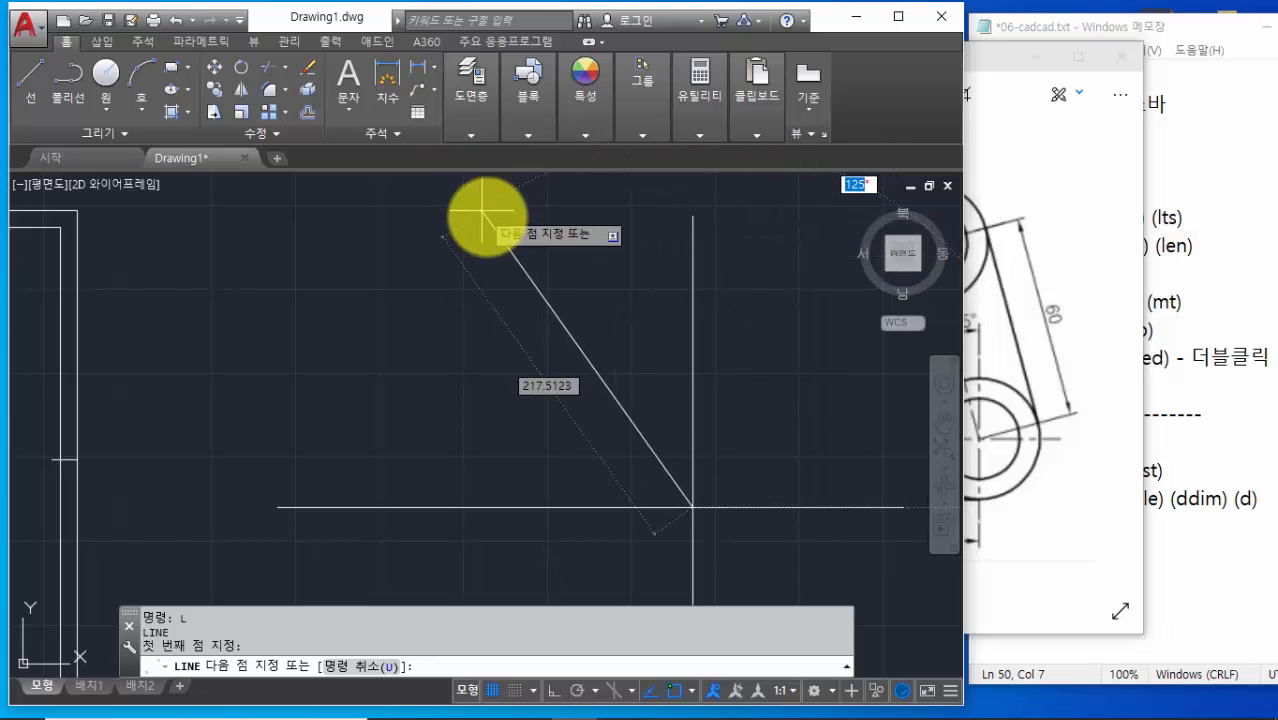
pyautogui.press('Tab')
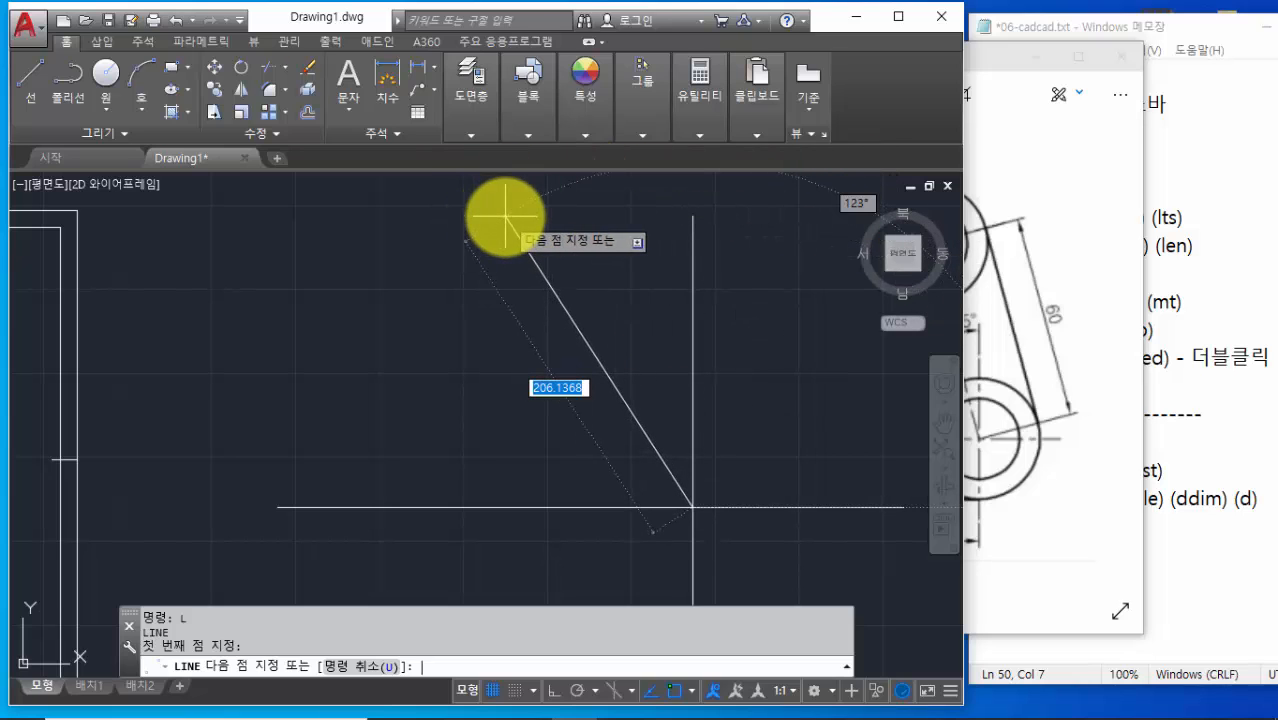
pyautogui.press('Tab')
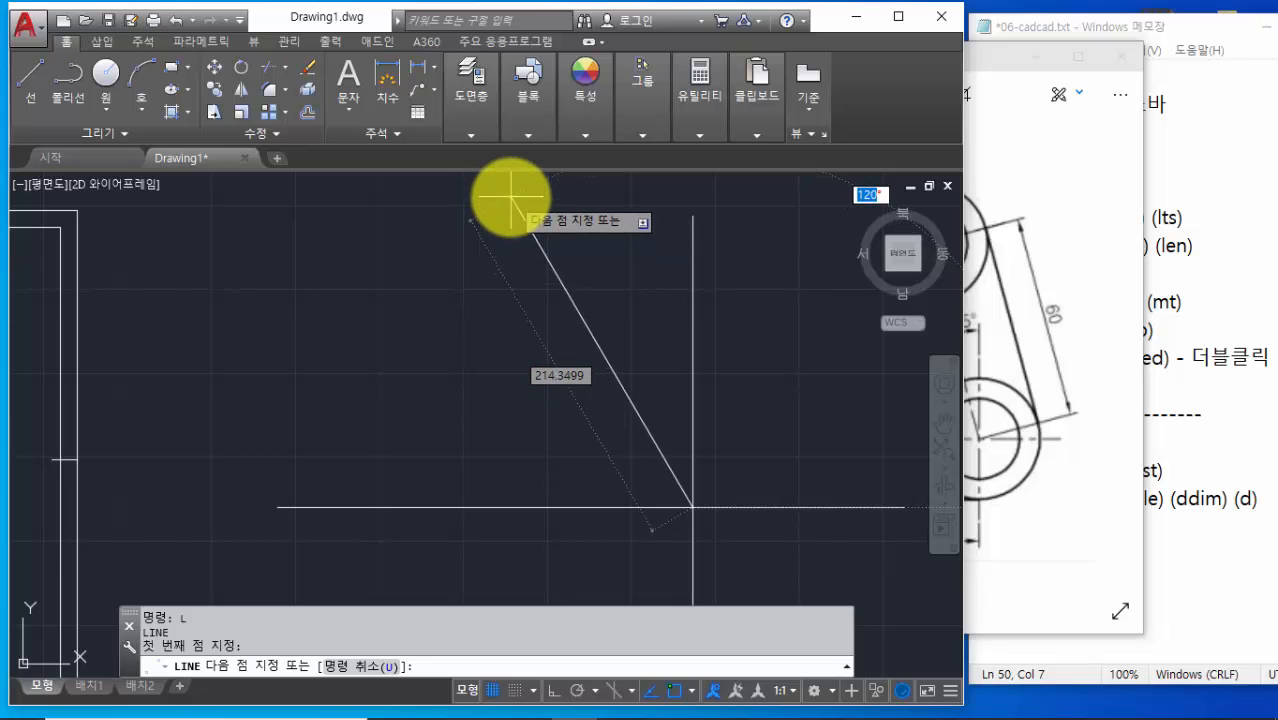
pyautogui.moveTo(565, 399)
pyautogui.mouseDown()
pyautogui.moveTo(514, 331)
pyautogui.moveTo(607, 392)
pyautogui.moveTo(553, 411)
pyautogui.moveTo(514, 349)
pyautogui.moveTo(588, 377)
pyautogui.moveTo(559, 413)
pyautogui.mouseUp()
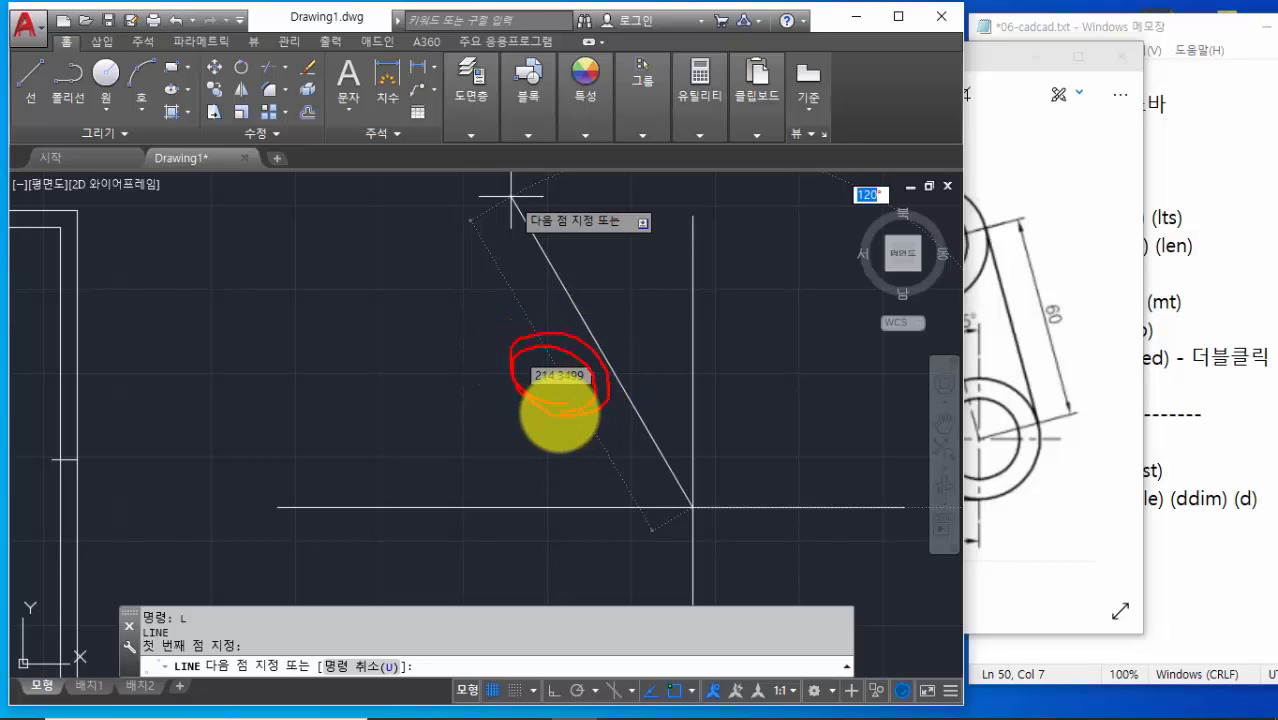
pyautogui.press('Escape')
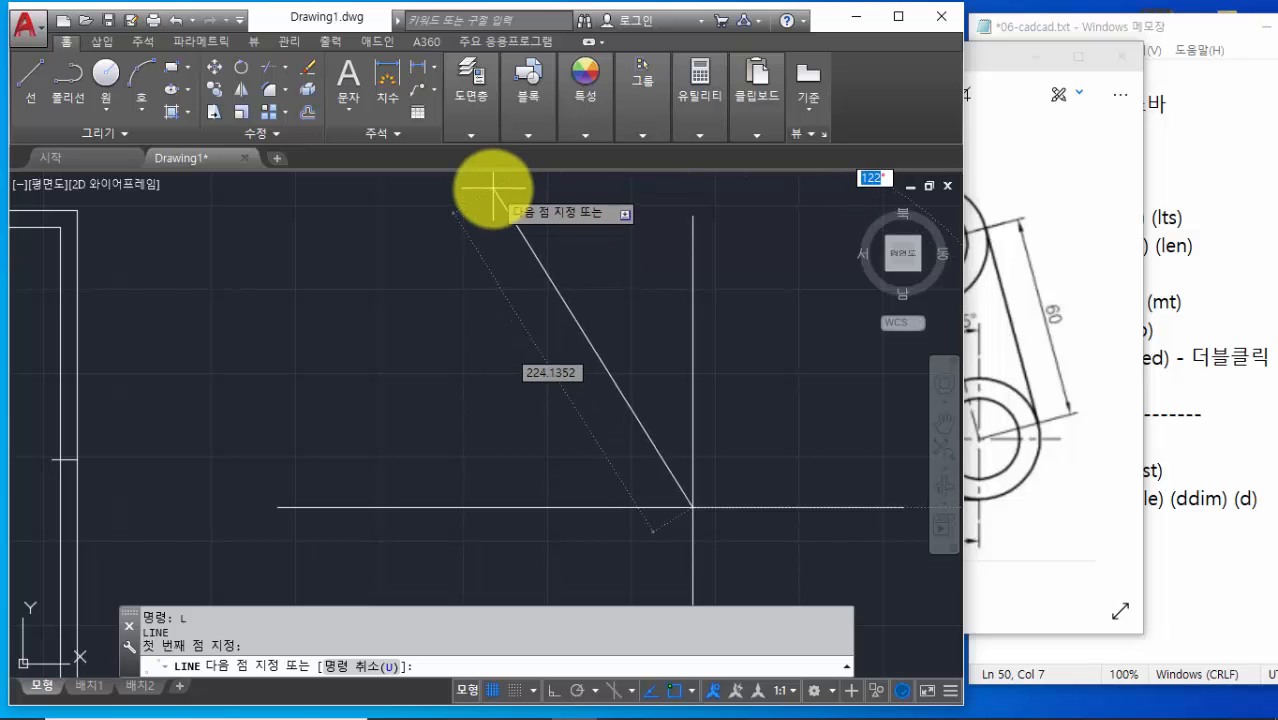
pyautogui.press('Tab')
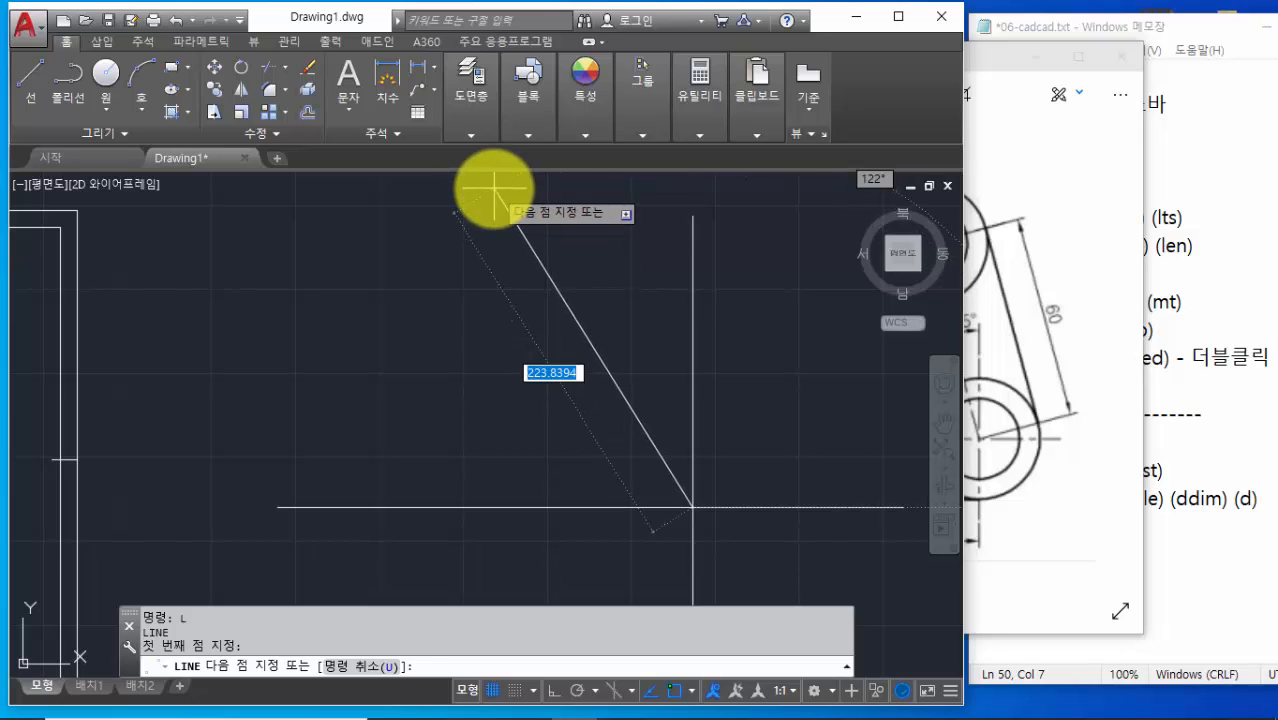
pyautogui.press('Tab')
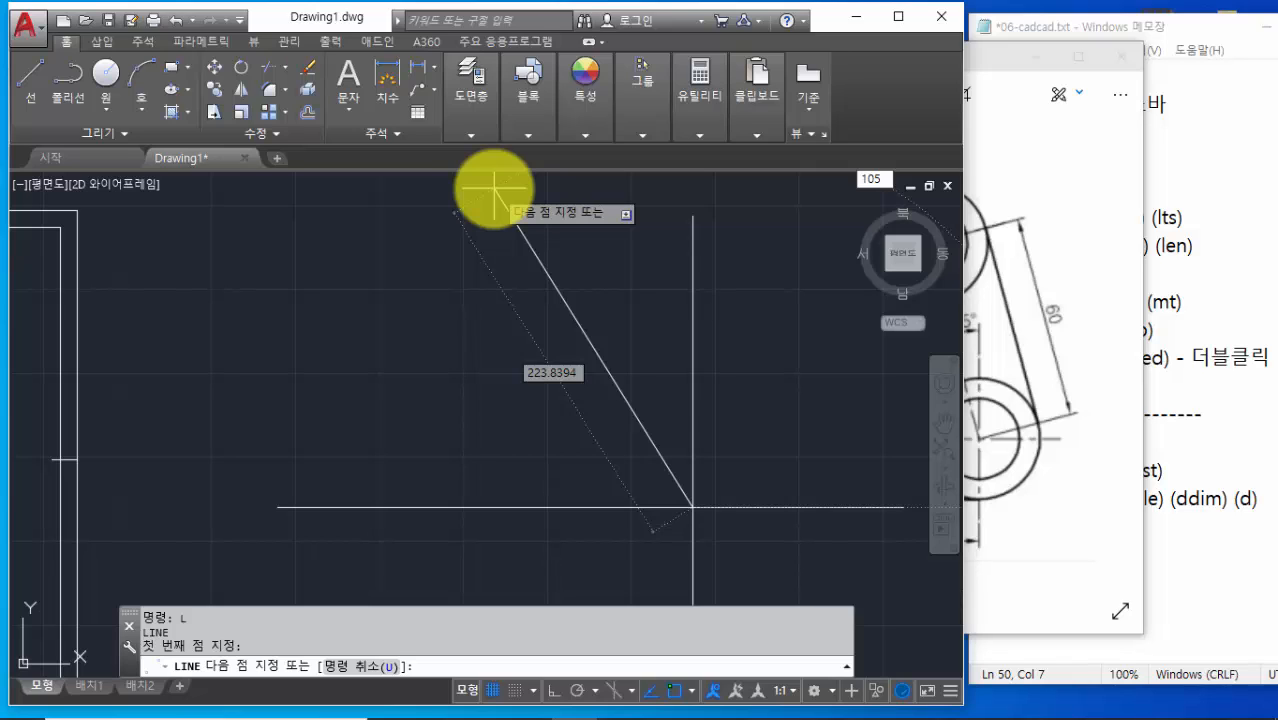
pyautogui.write('105')
pyautogui.press('Return')
pyautogui.press('Return')
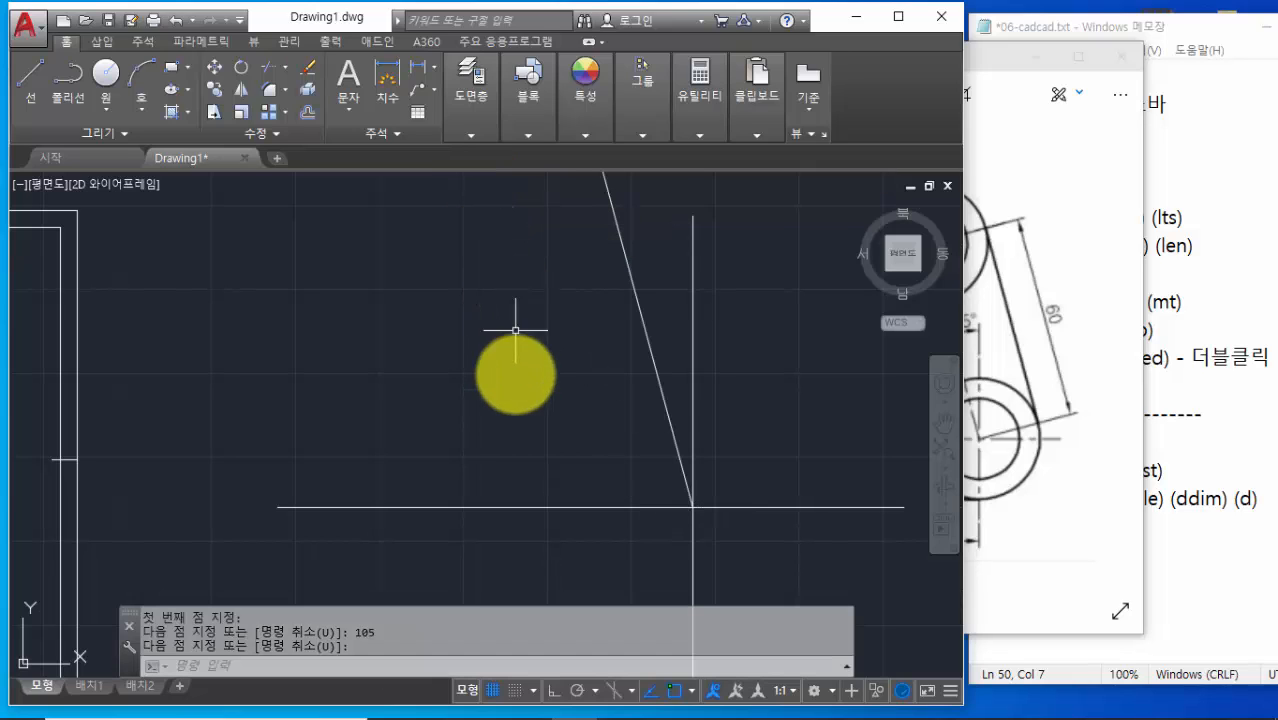
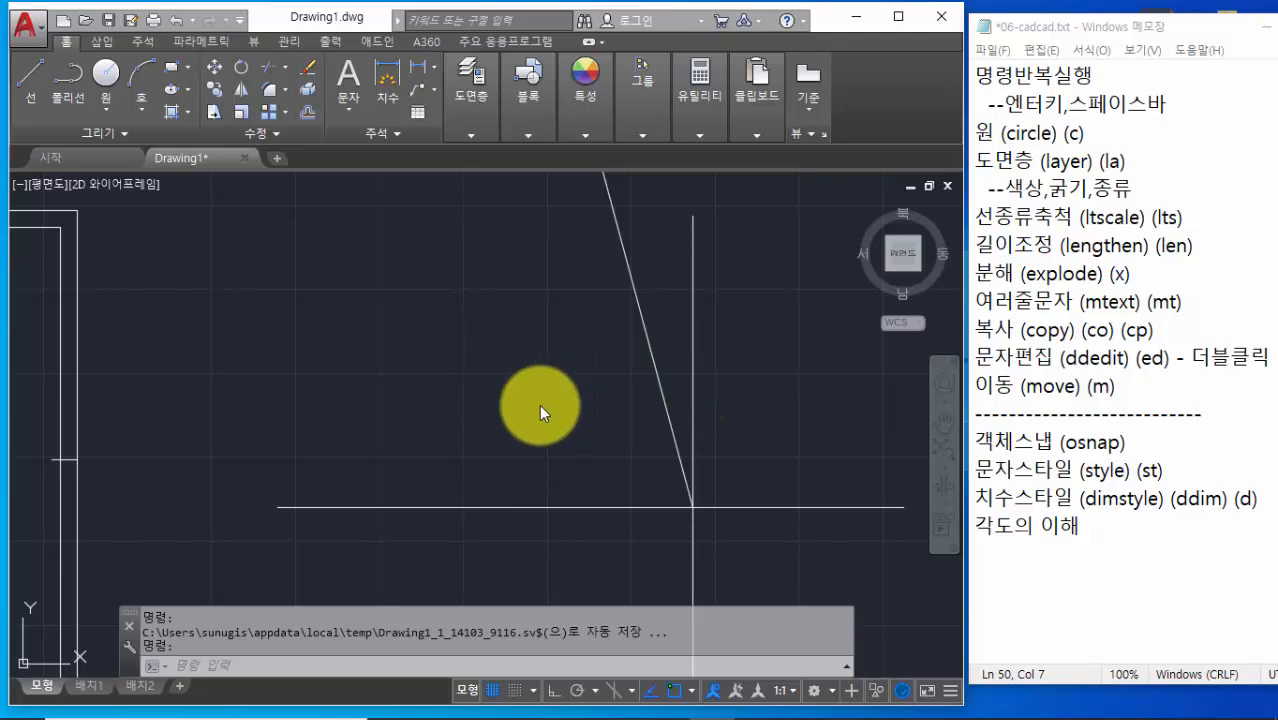
# Offset the vertical centre line 60 to its left
pyautogui.click(370, 666)
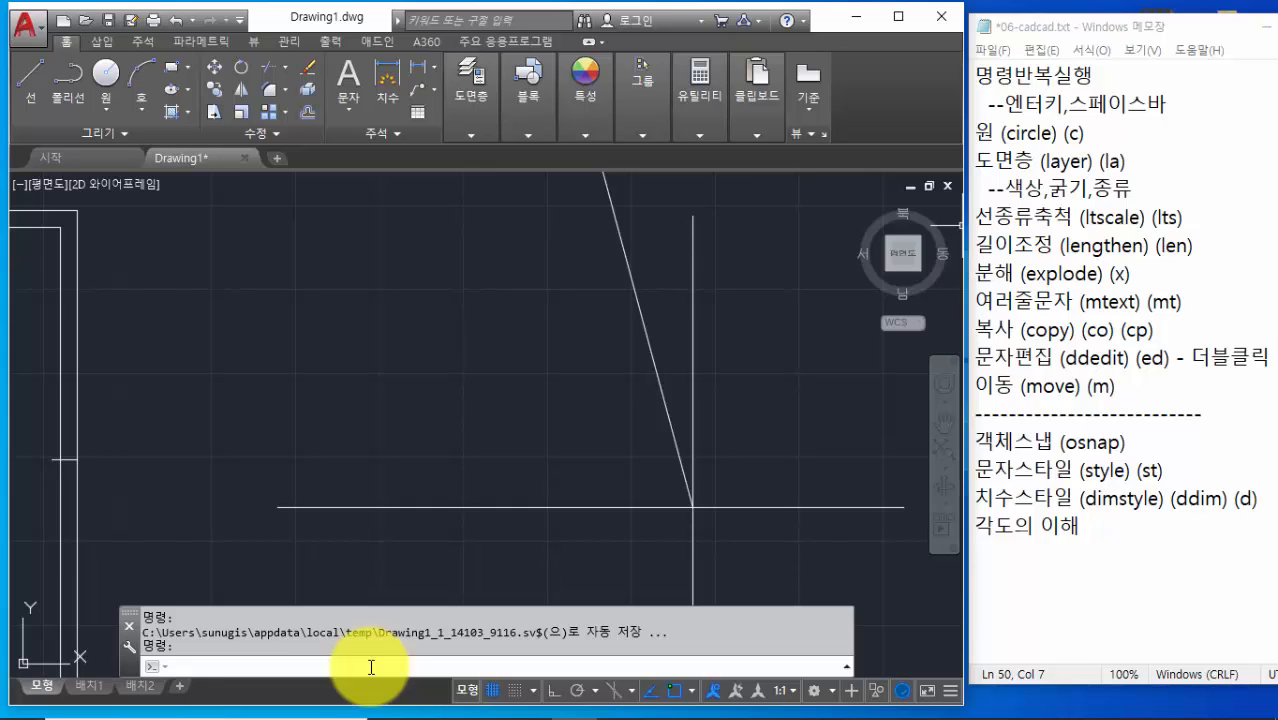
pyautogui.press('Return')
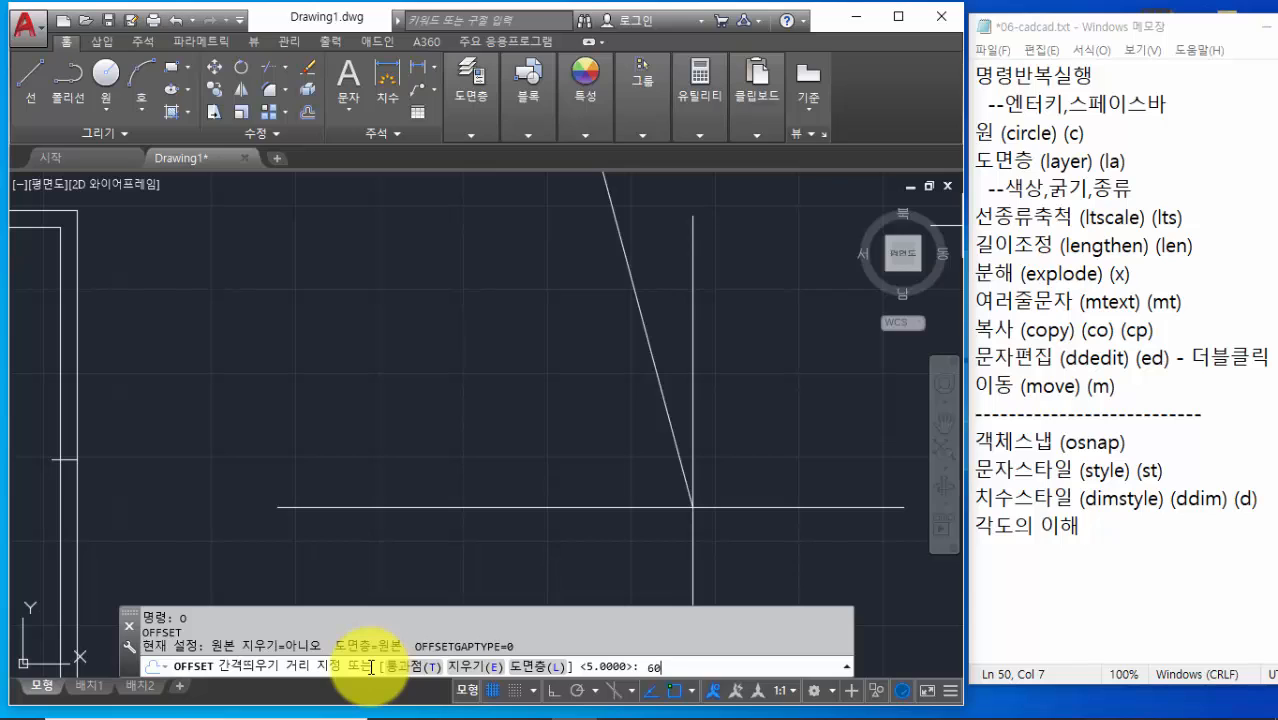
pyautogui.press('Return')
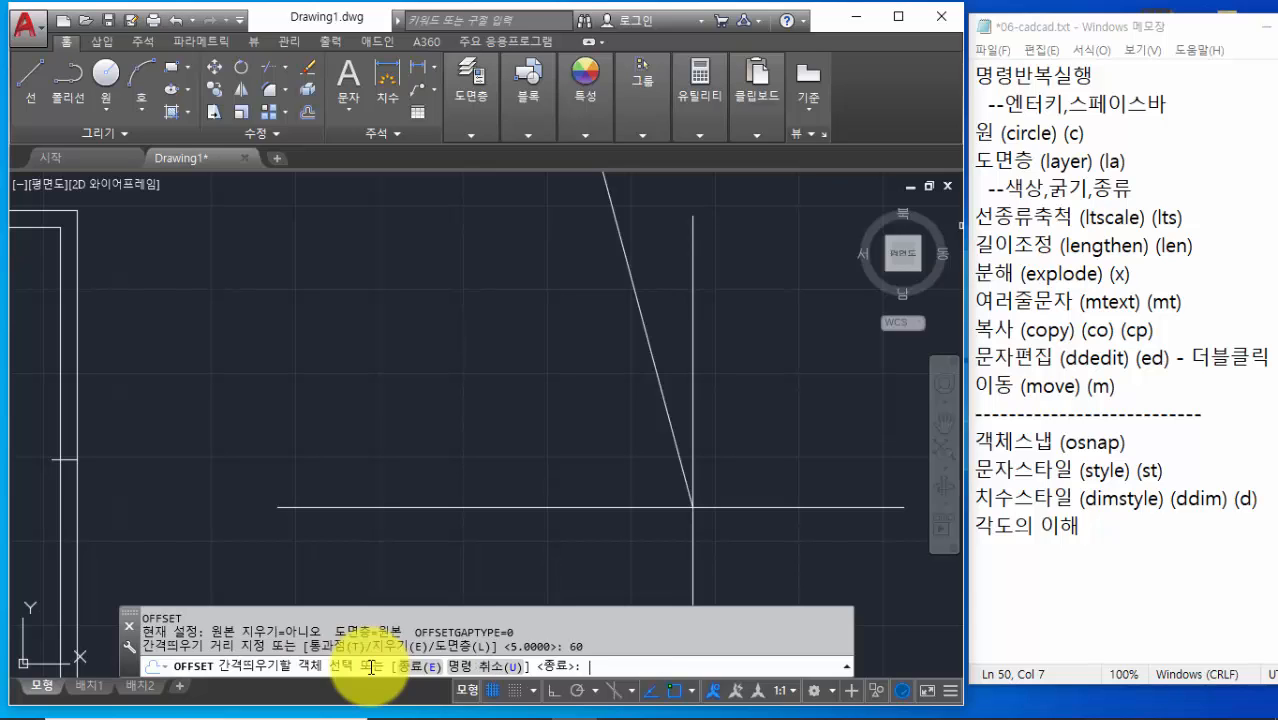
pyautogui.click(693, 358)
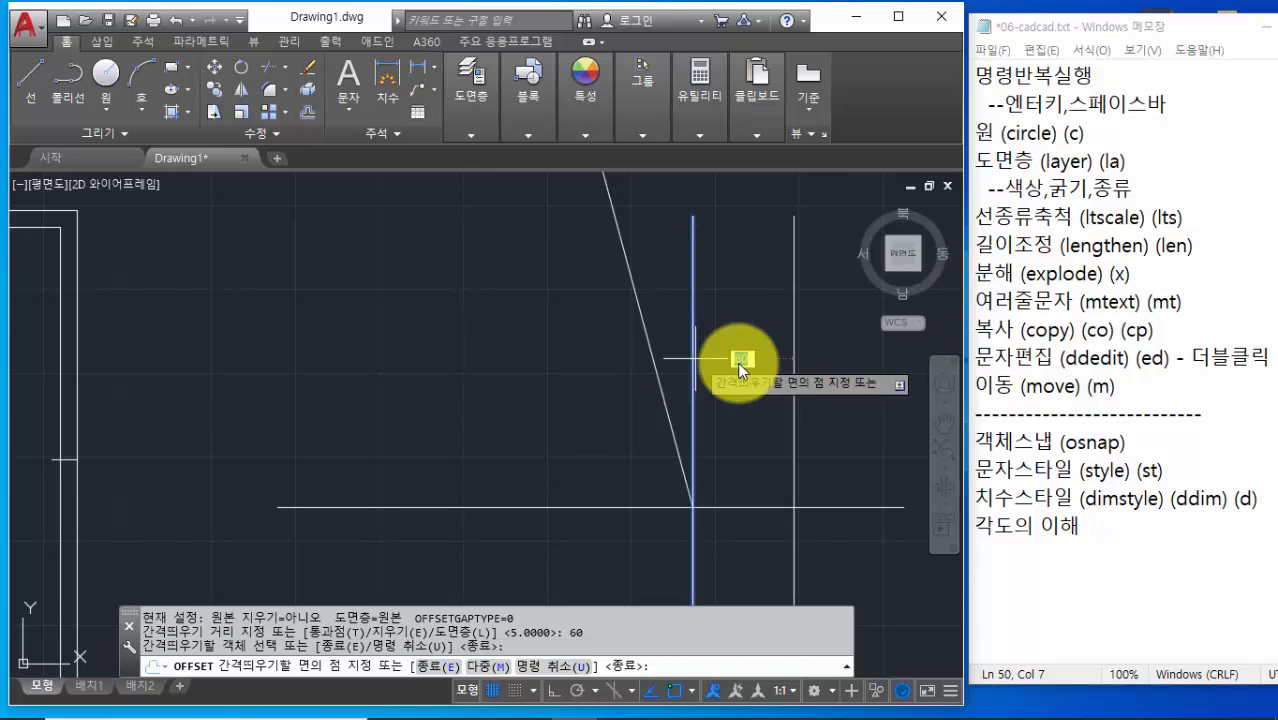
pyautogui.click(425, 357)
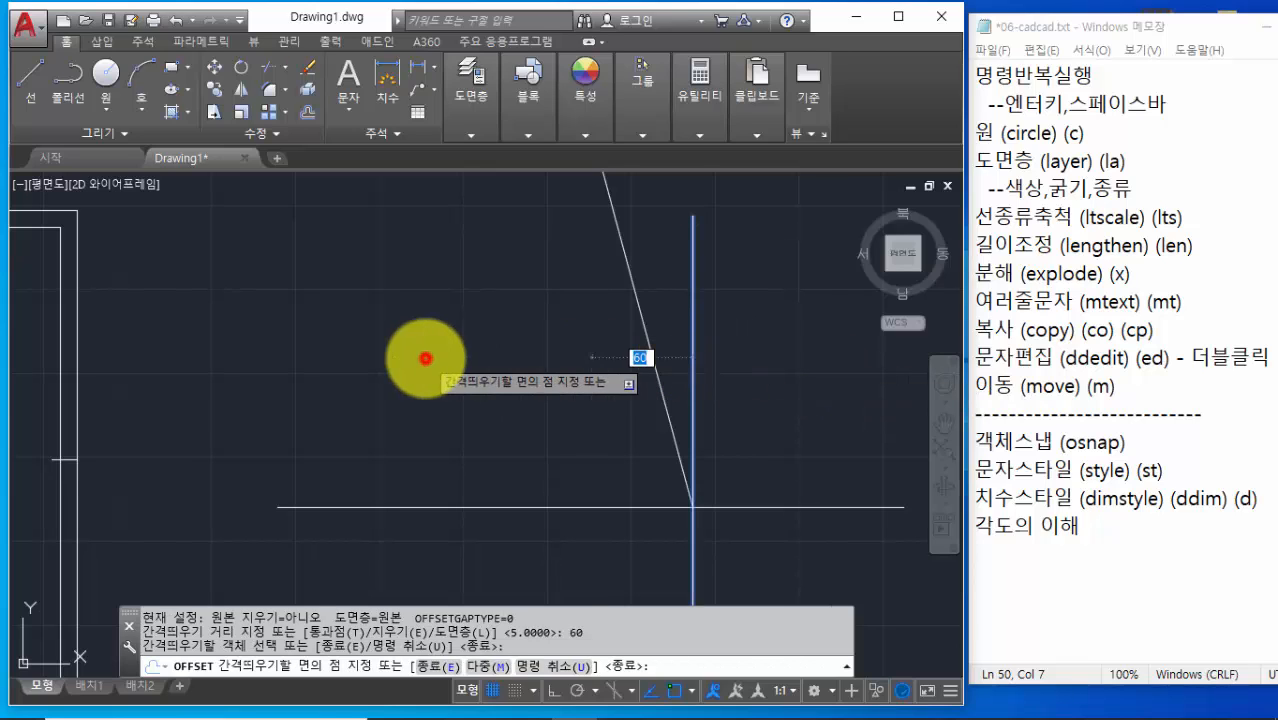
pyautogui.press('Return')
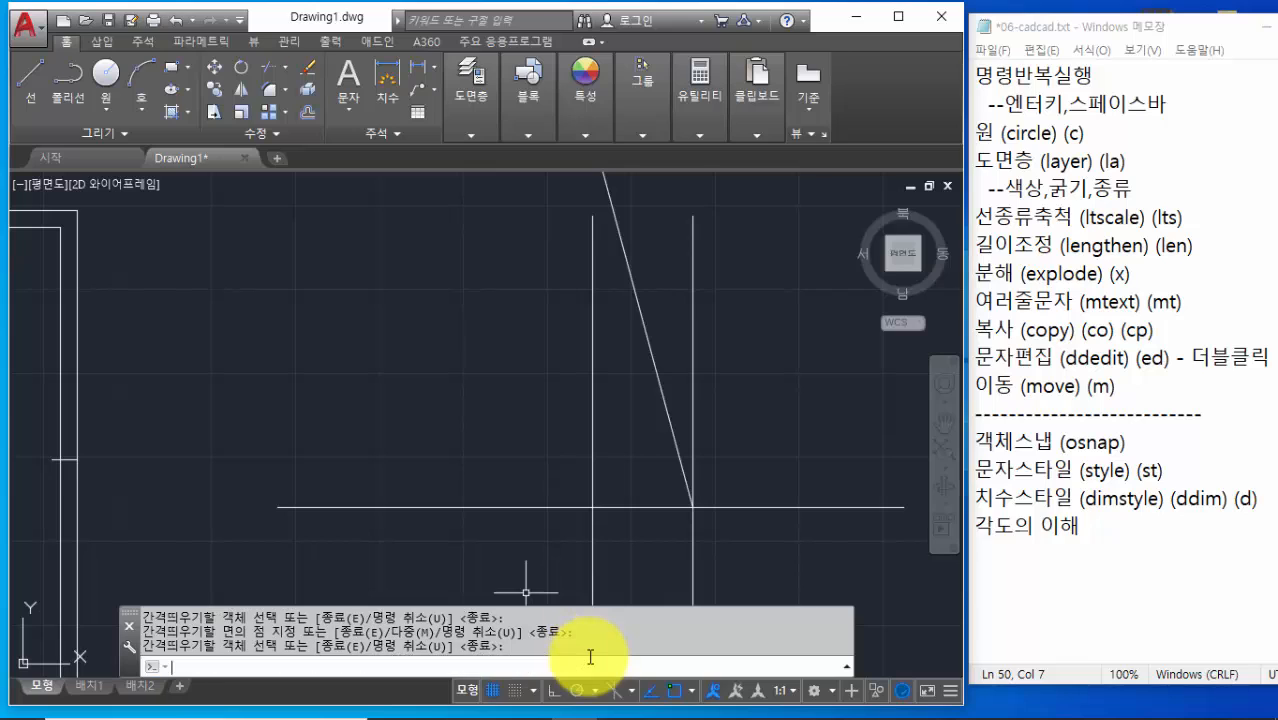
# Switch to the photo viewer and examine the spacing of the circle centres along the slanted centre line in 06-1.jpg
pyautogui.scroll(2, 682, 537)
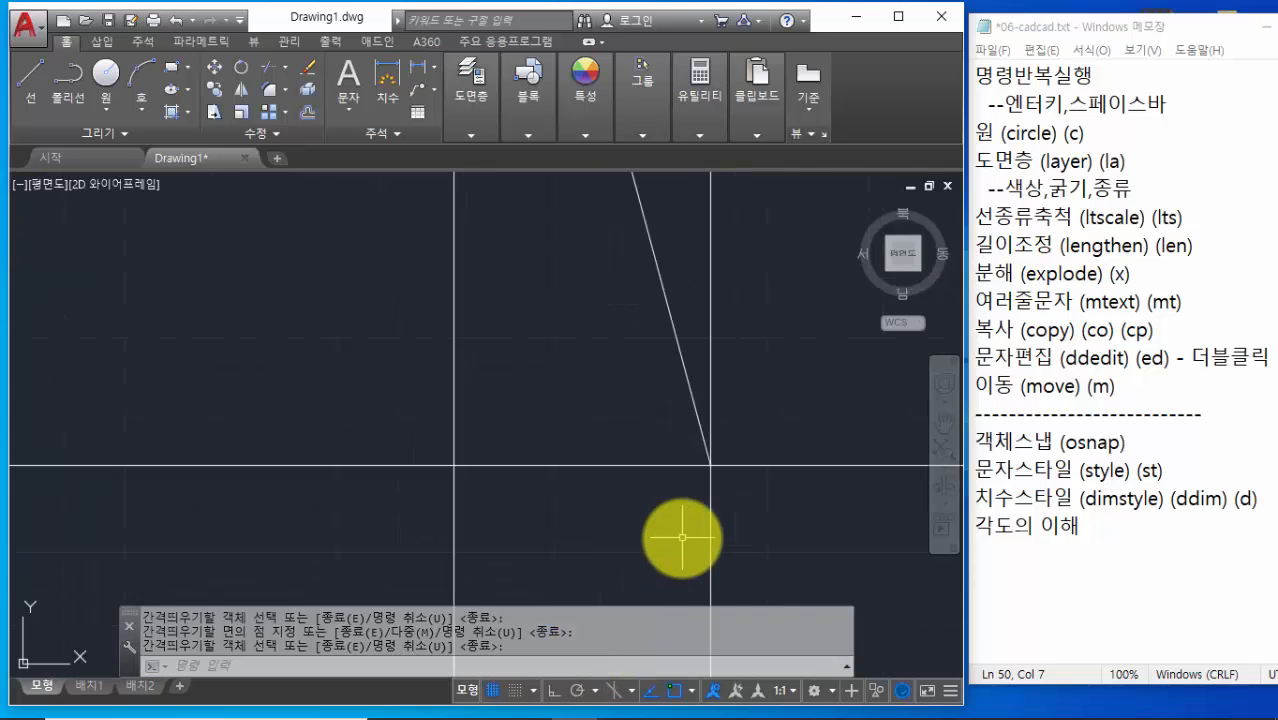
pyautogui.moveTo(682, 537); pyautogui.dragTo(555, 532, button='middle')
pyautogui.scroll(-1, 555, 532)
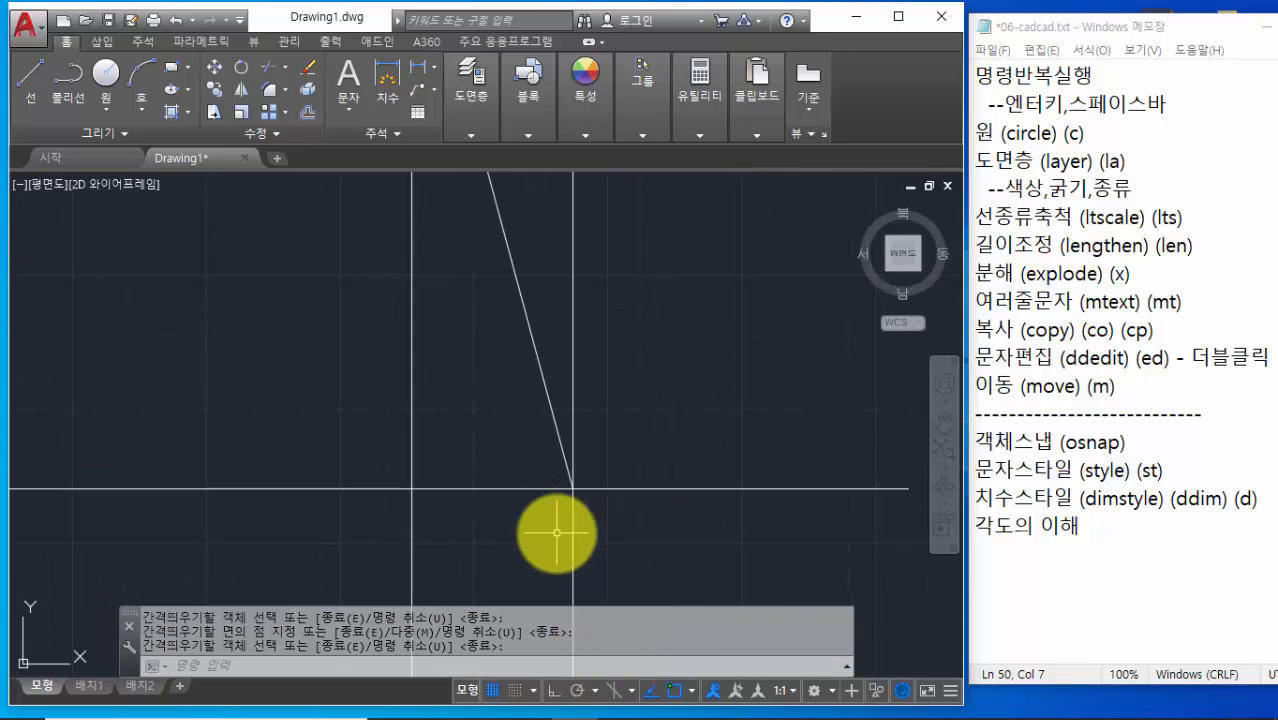
pyautogui.hotkey('alt', 'Tab')
pyautogui.hotkey('alt', 'Tab')
pyautogui.hotkey('alt', 'Tab')
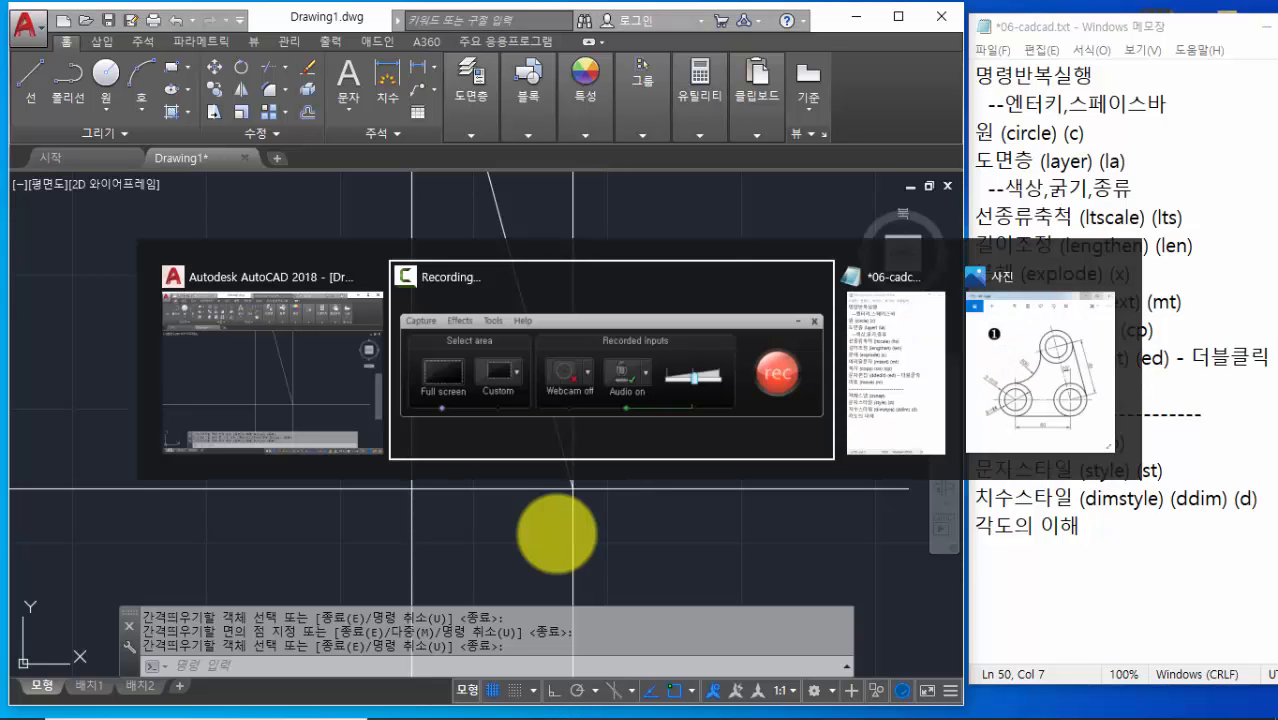
pyautogui.scroll(-2, 777, 417)
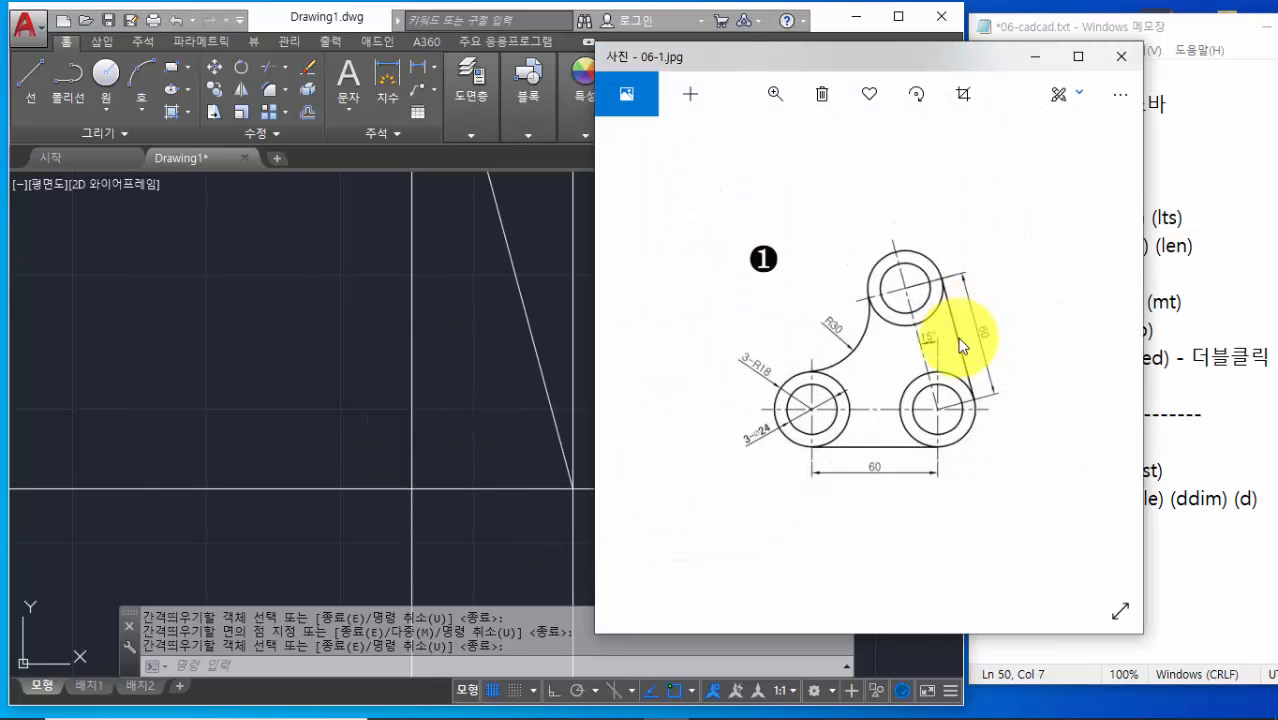
pyautogui.scroll(4, 948, 352)
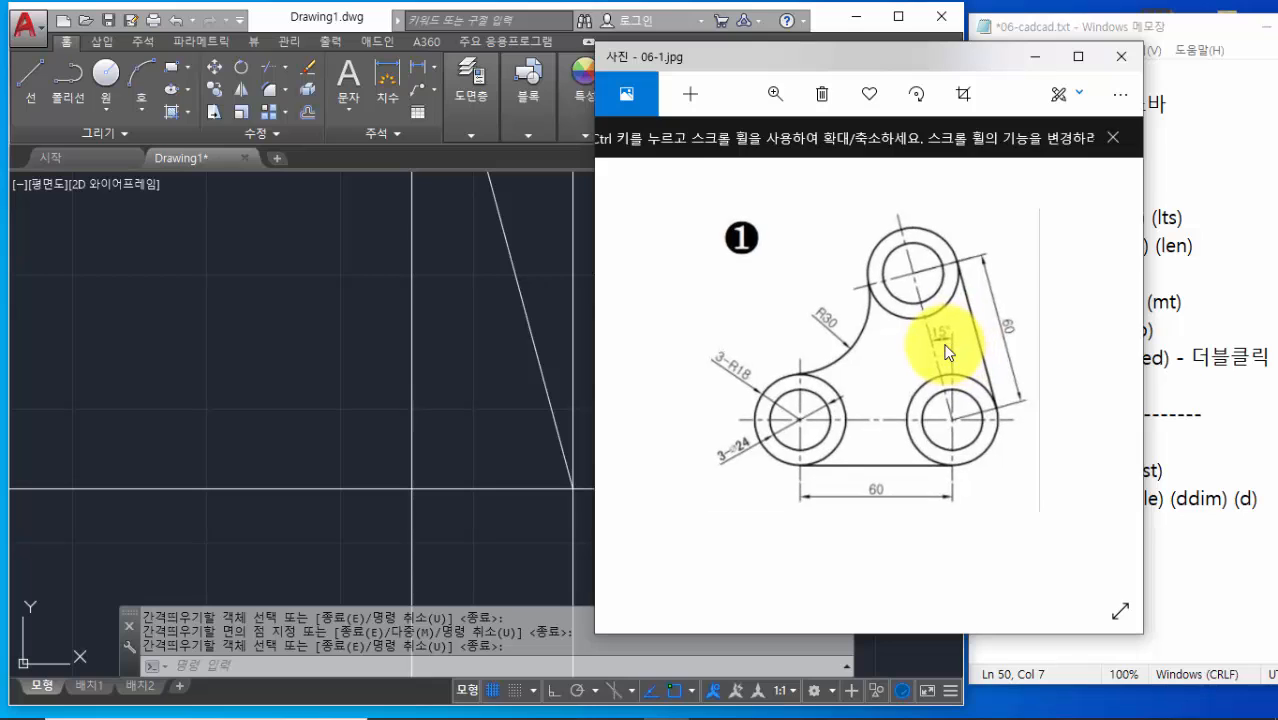
pyautogui.click(1112, 137)
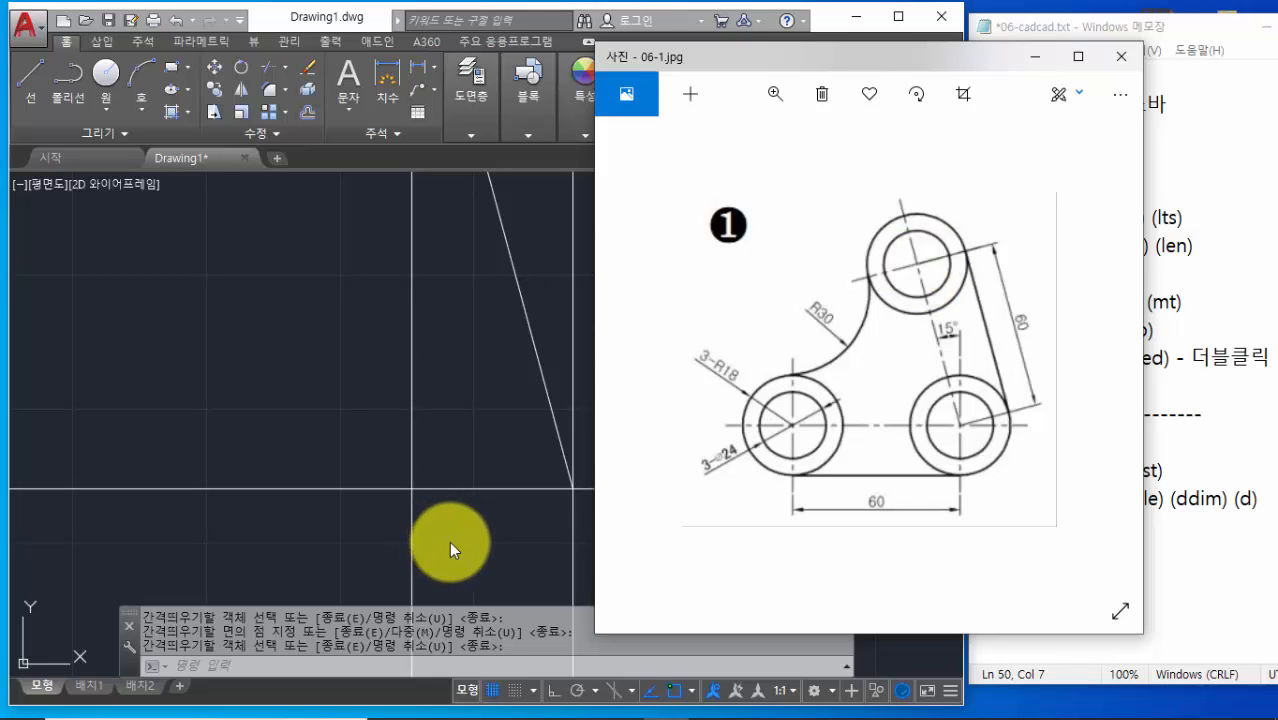
pyautogui.click(1036, 57)
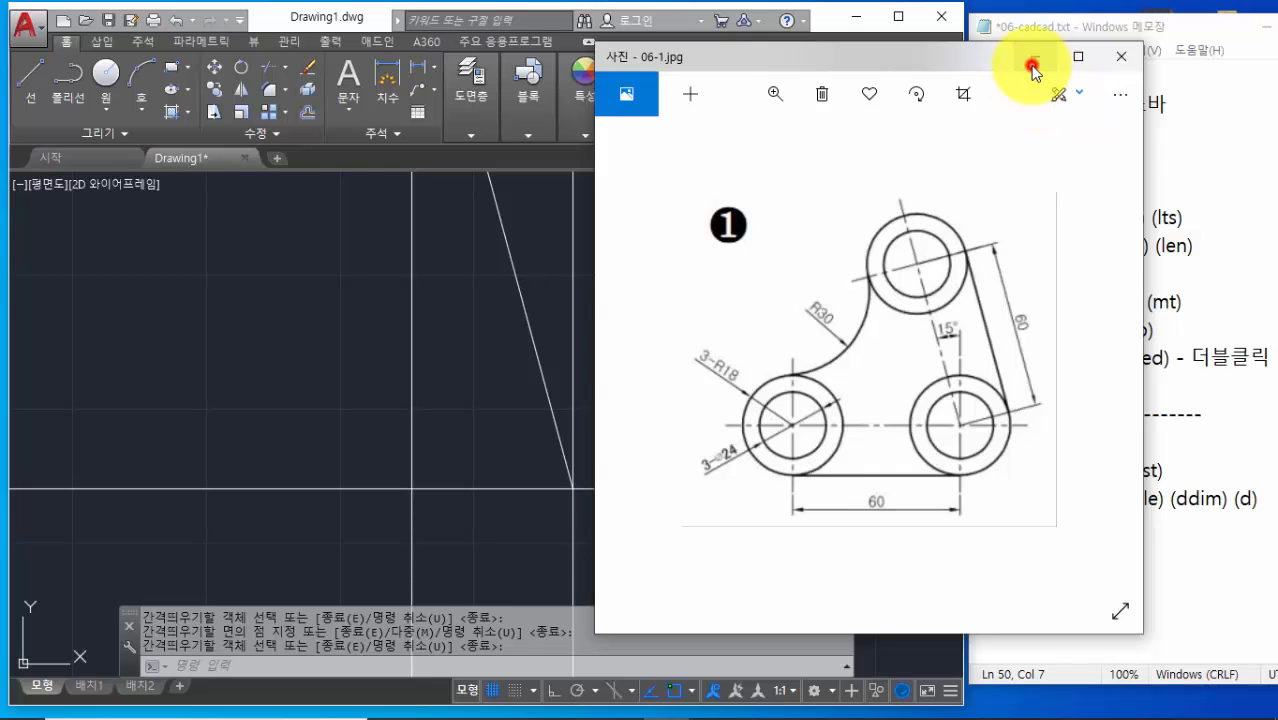
# Draw a circle of radius 60 centred where the slanted line meets the horizontal and vertical centre lines
pyautogui.click(462, 670)
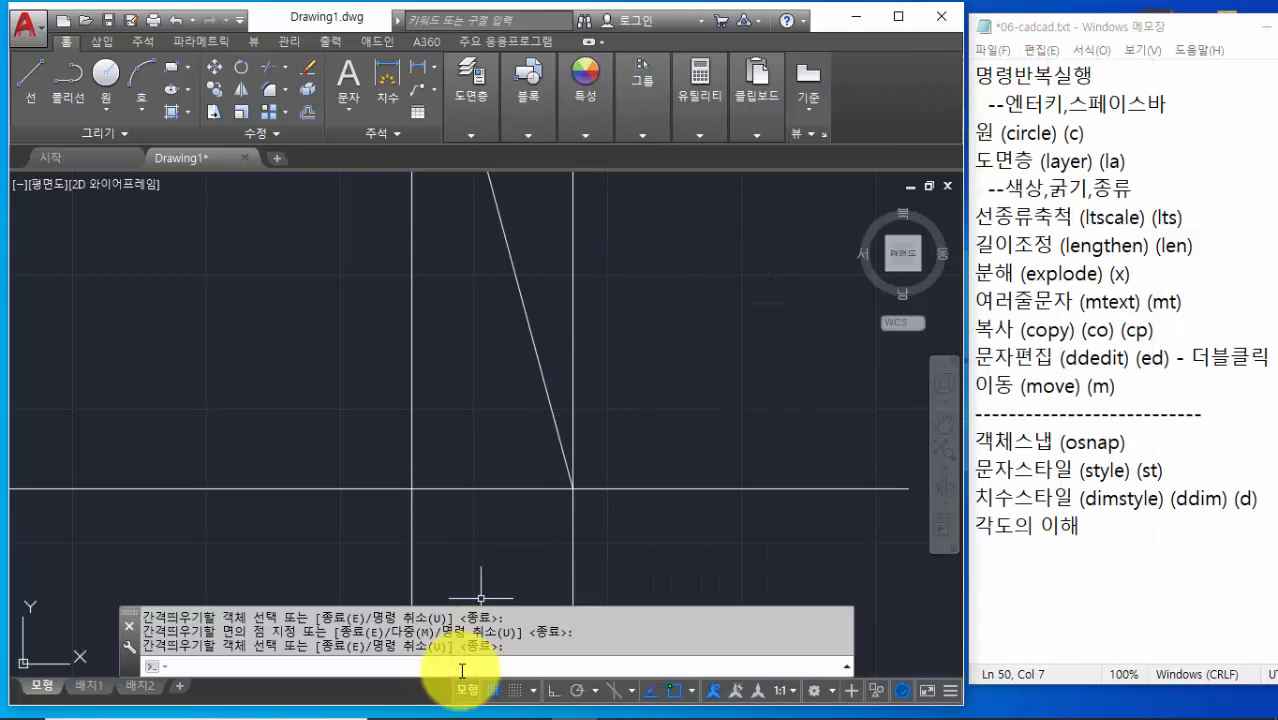
pyautogui.write('c')
pyautogui.press('Return')
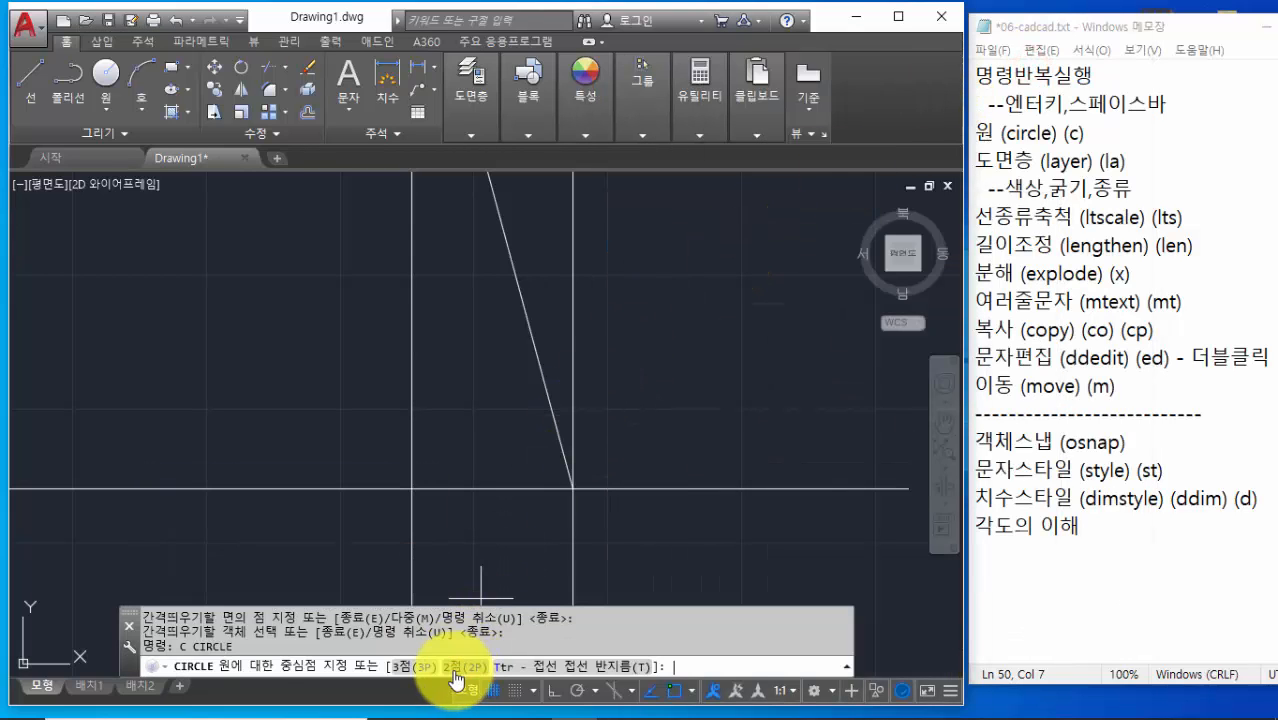
pyautogui.click(572, 490)
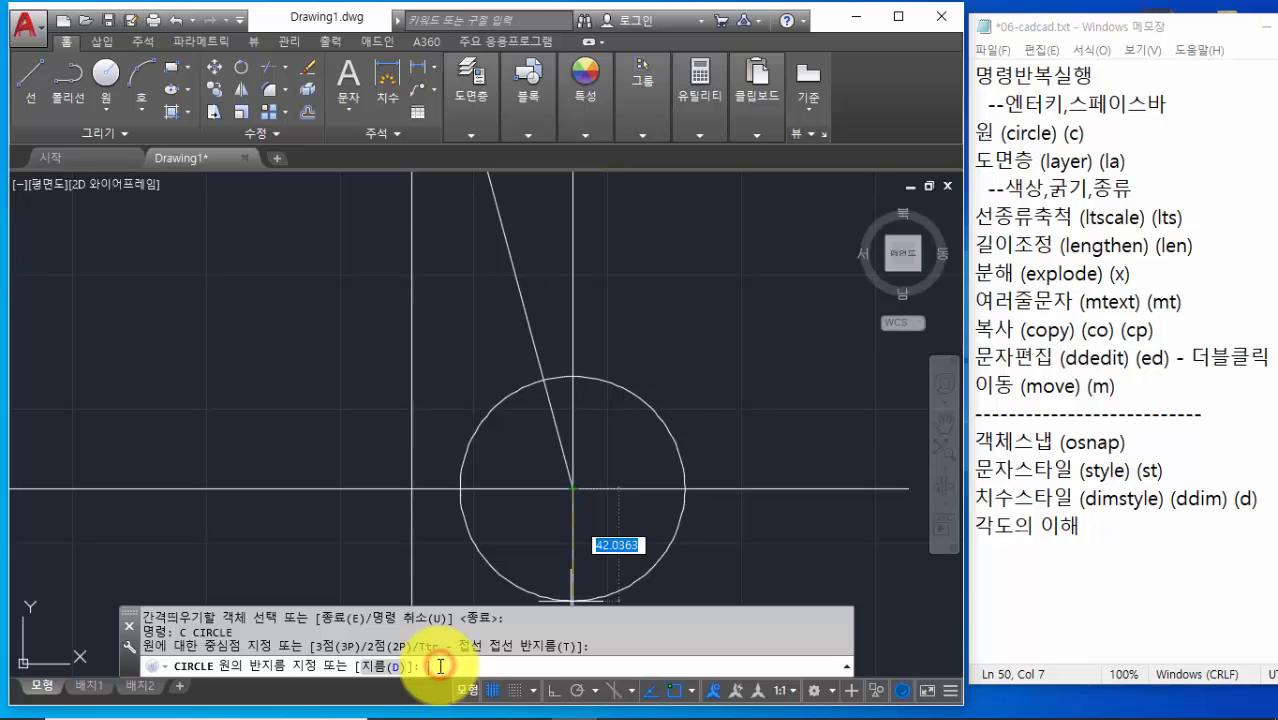
pyautogui.press('Return')
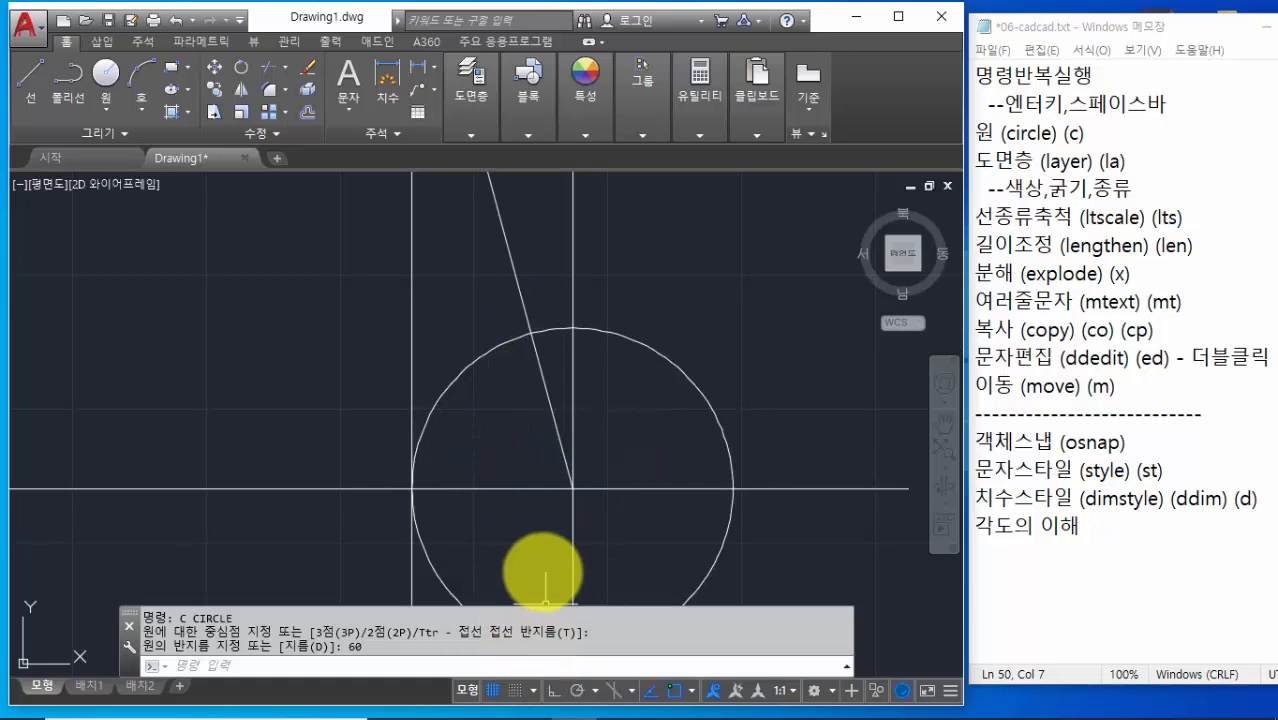
# Check the circle sizes in 06-1.jpg, and in AutoCAD draw a radius 18 circle where the offset vertical line meets the horizontal centre line
pyautogui.hotkey('alt', 'Tab')
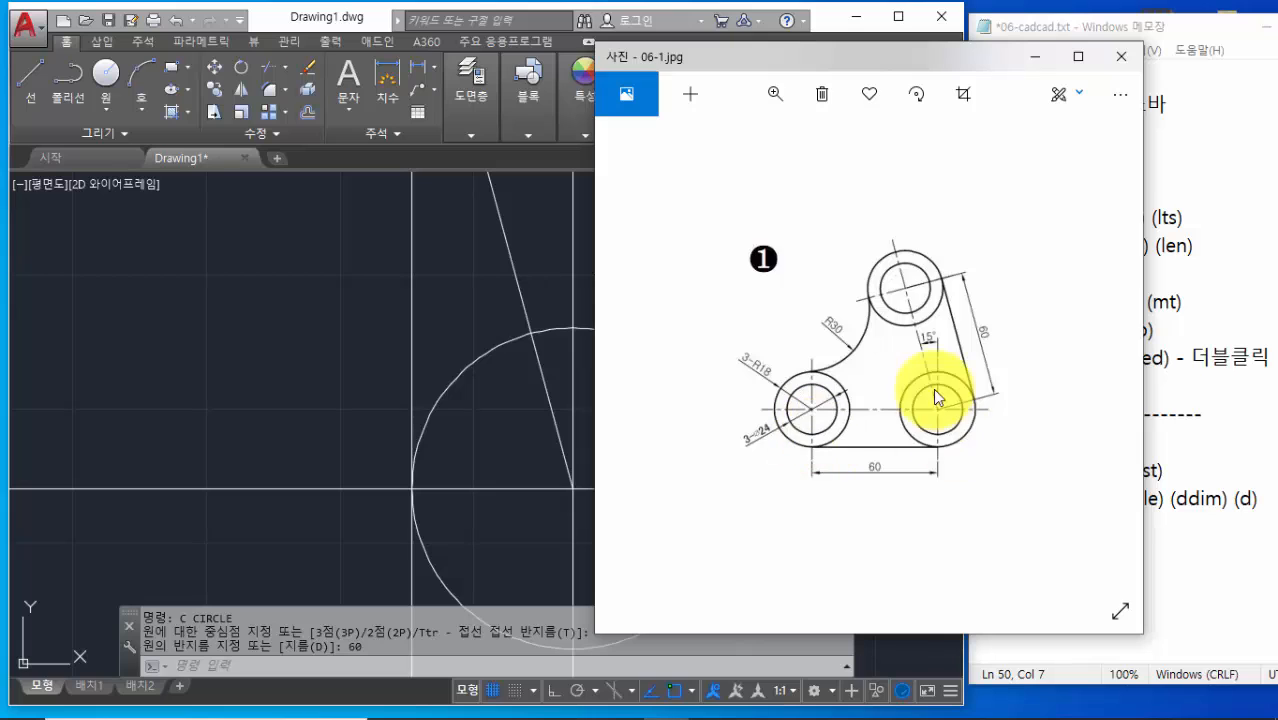
pyautogui.click(314, 665)
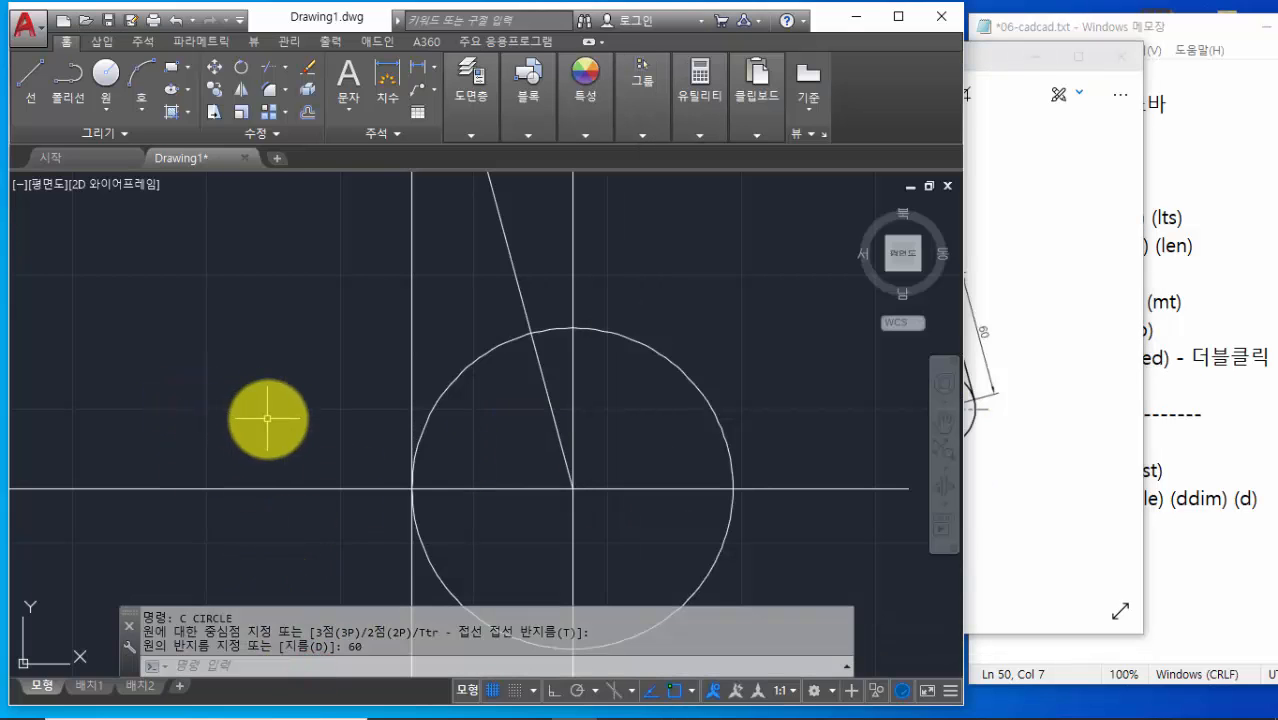
pyautogui.write('c')
pyautogui.press('Return')
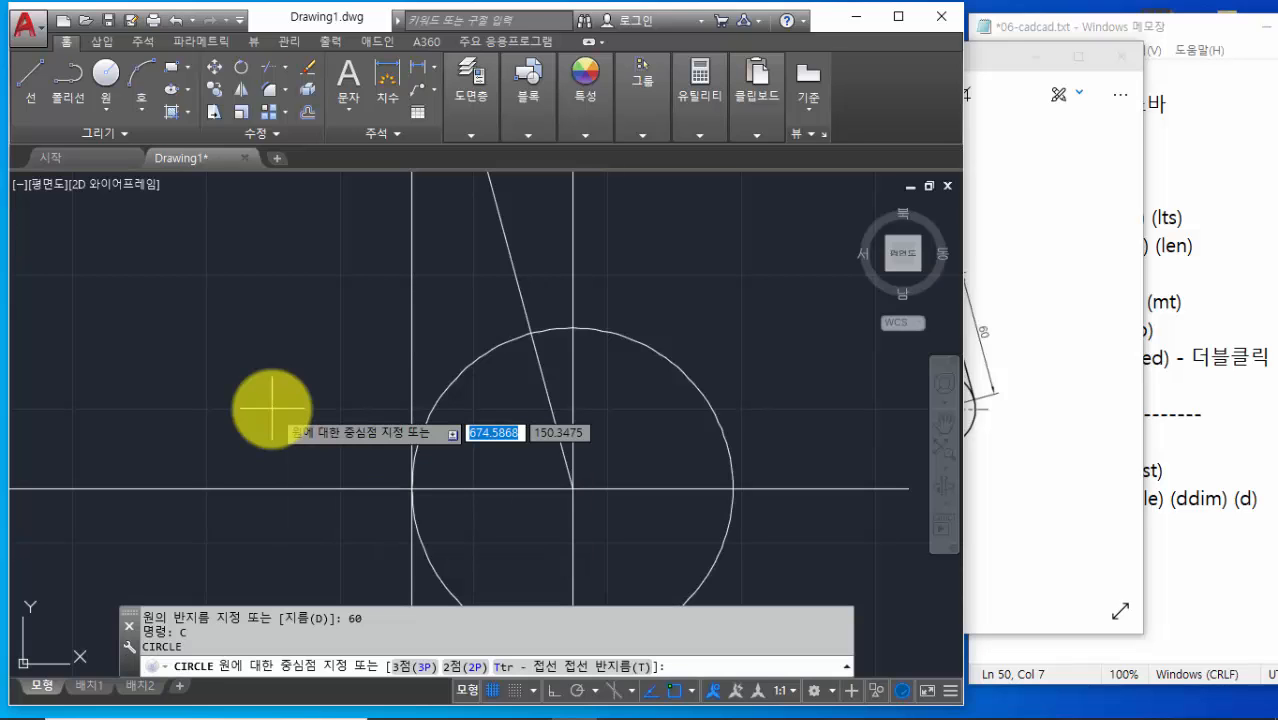
pyautogui.click(413, 489)
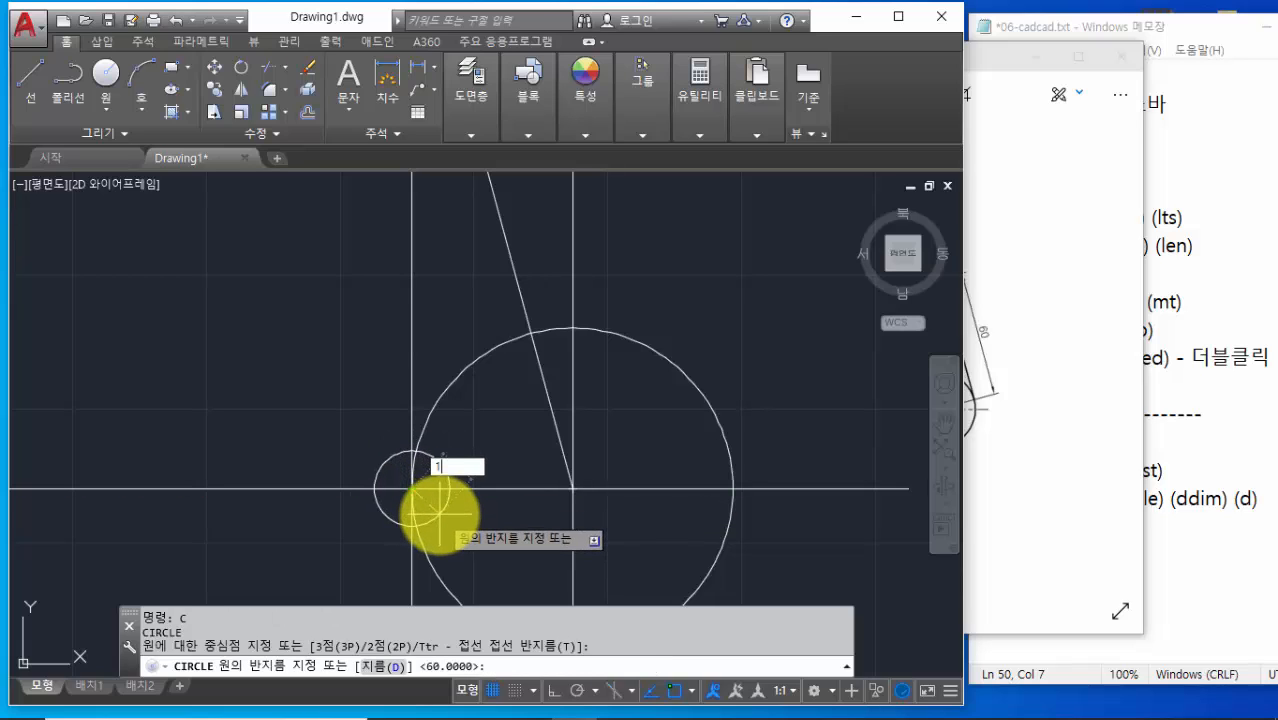
pyautogui.write('18')
pyautogui.press('Return')
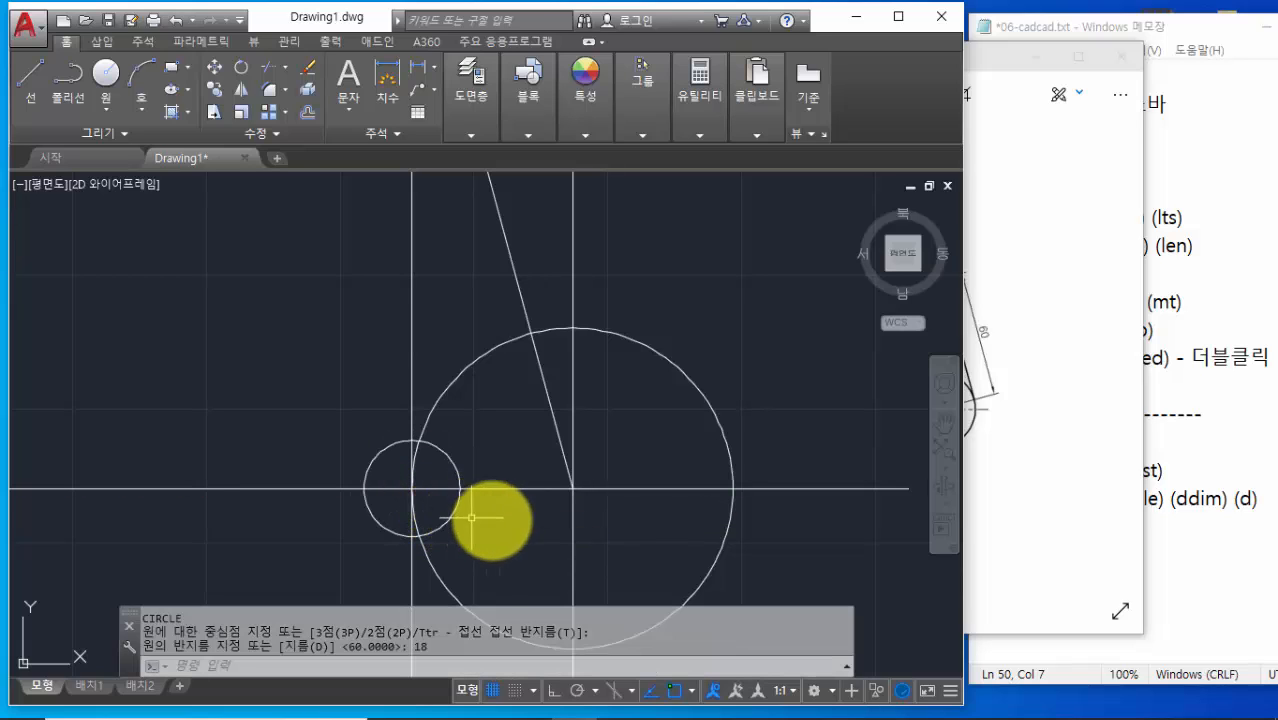
# Draw a concentric circle of radius 12 inside the radius 18 circle
pyautogui.moveTo(498, 520); pyautogui.dragTo(483, 478, button='middle')
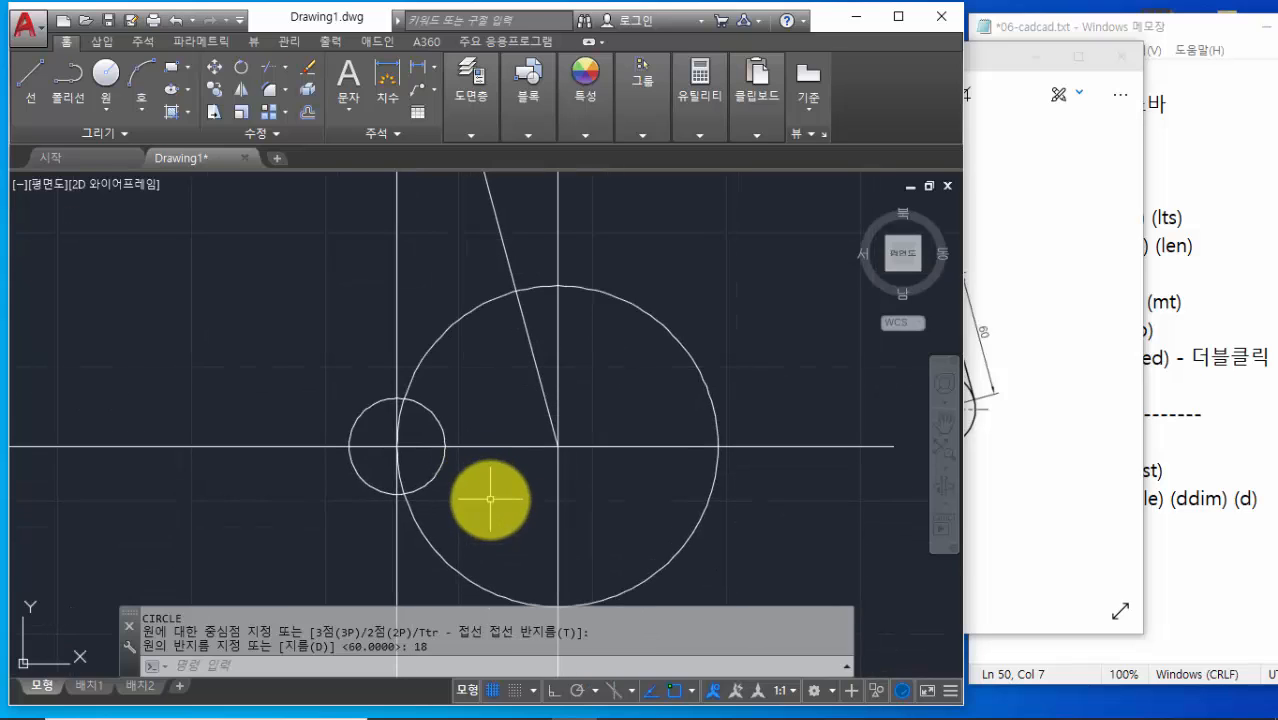
pyautogui.click(376, 668)
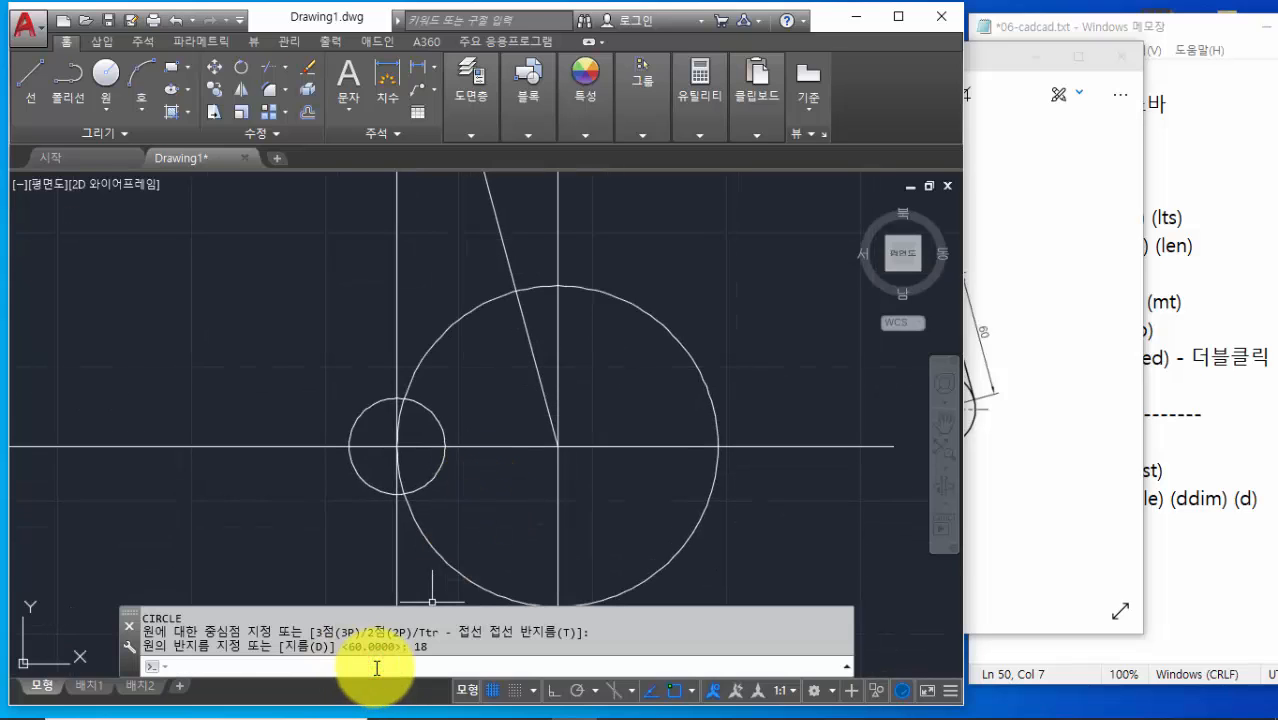
pyautogui.write('c')
pyautogui.press('Return')
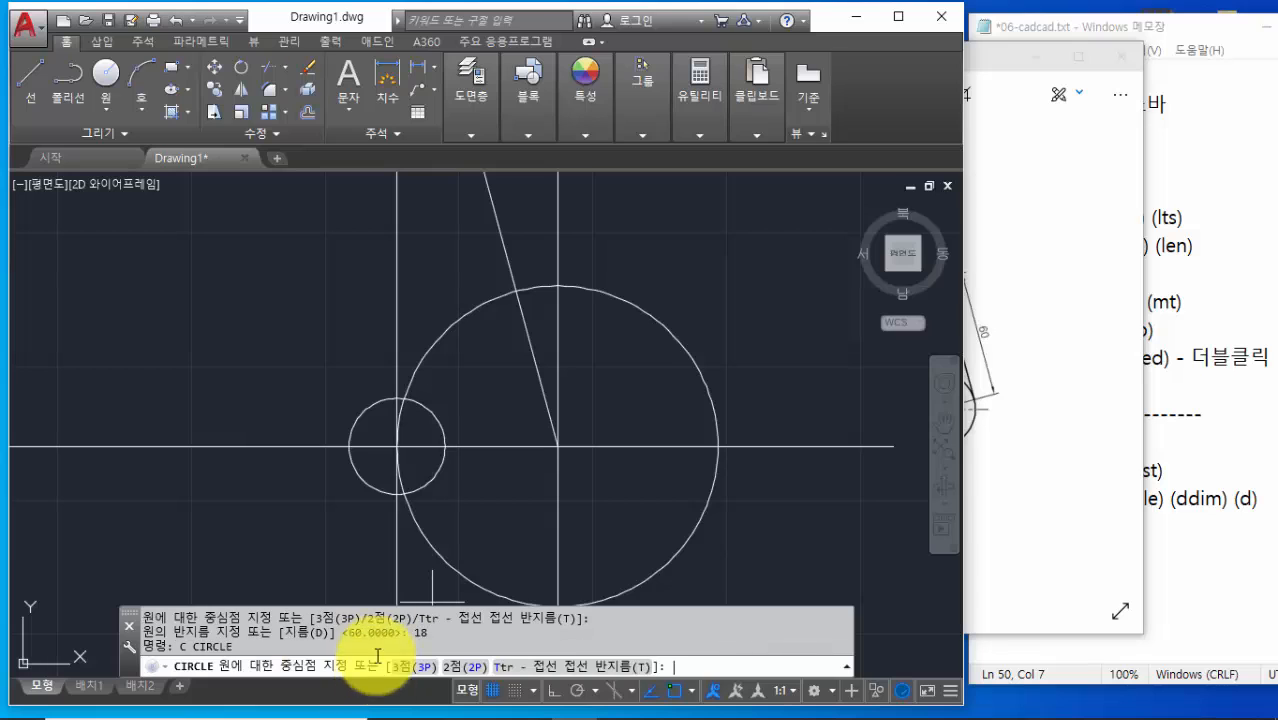
pyautogui.click(397, 445)
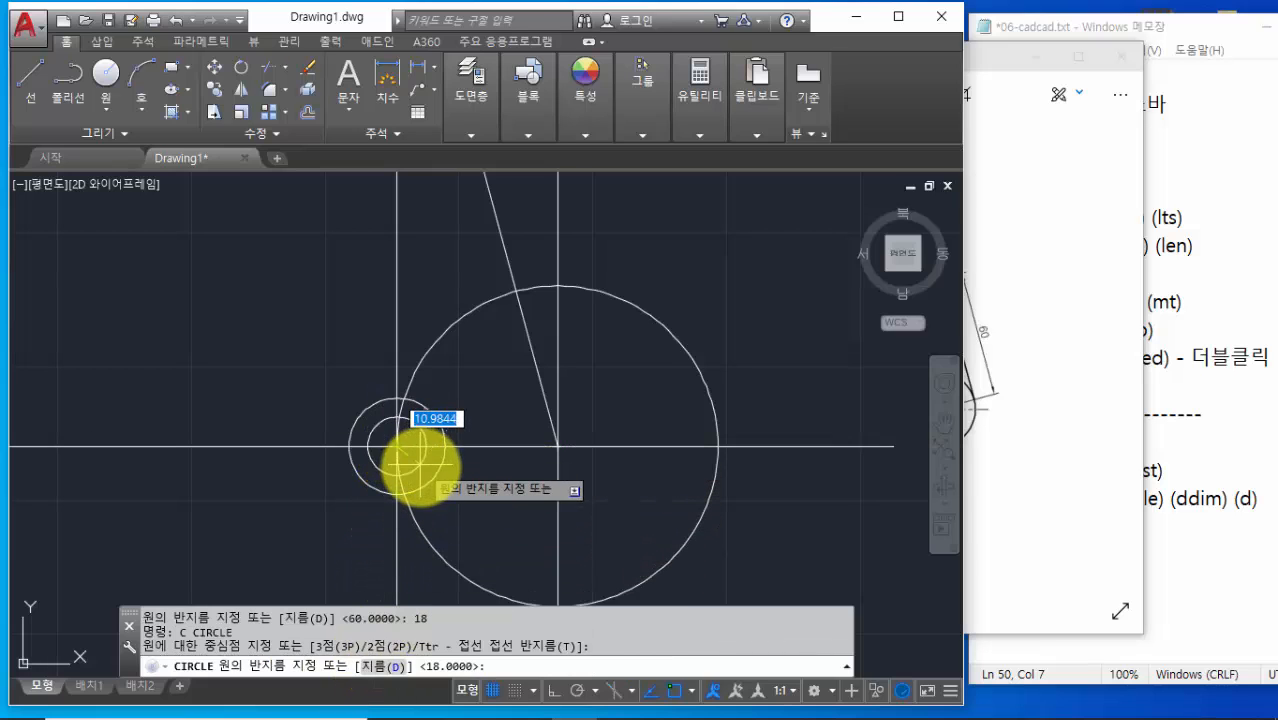
pyautogui.click(516, 666)
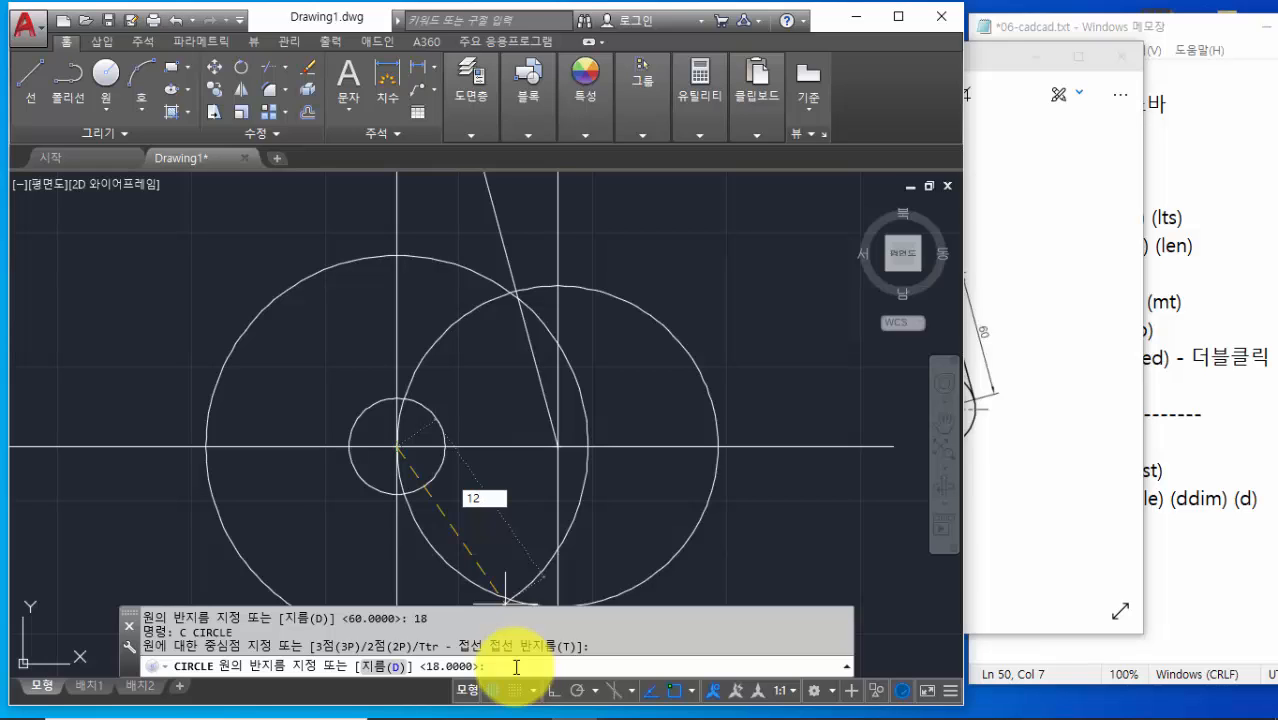
pyautogui.press('Return')
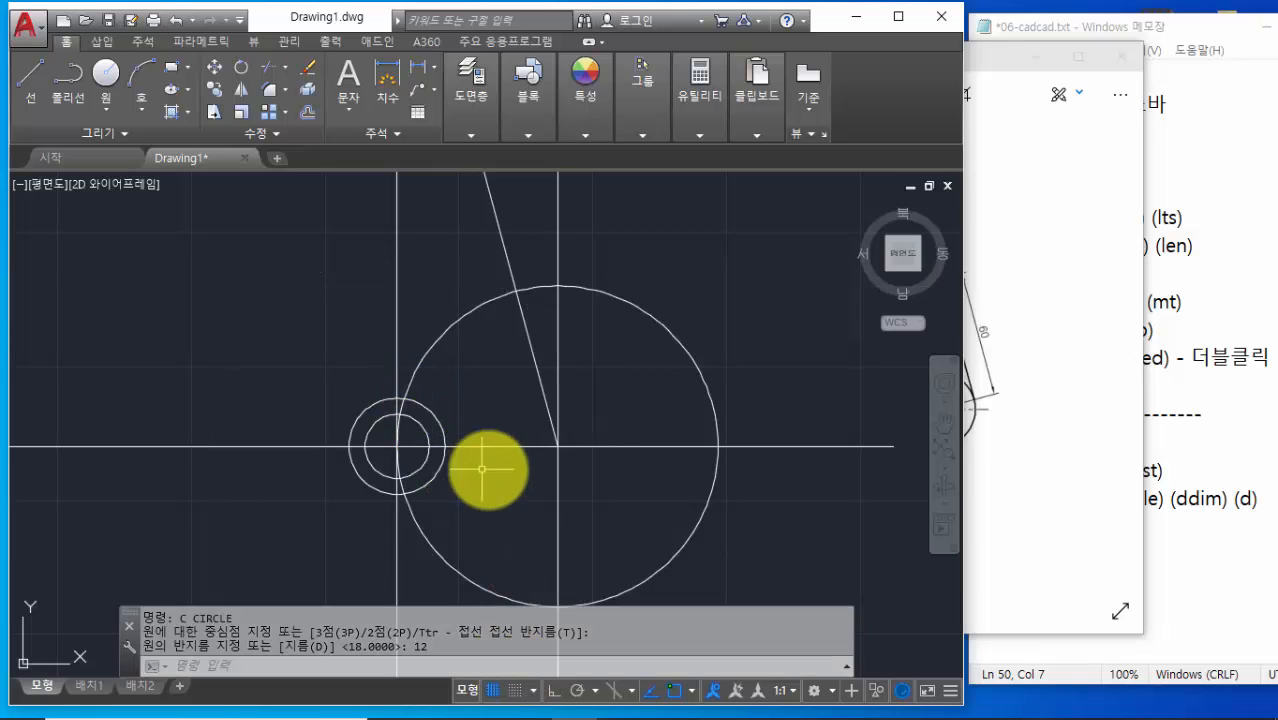
# Minimize the photo viewer and refer to the copy command entry in the Notepad notes
pyautogui.scroll(2, 492, 465)
pyautogui.moveTo(494, 465); pyautogui.dragTo(459, 519, button='middle')
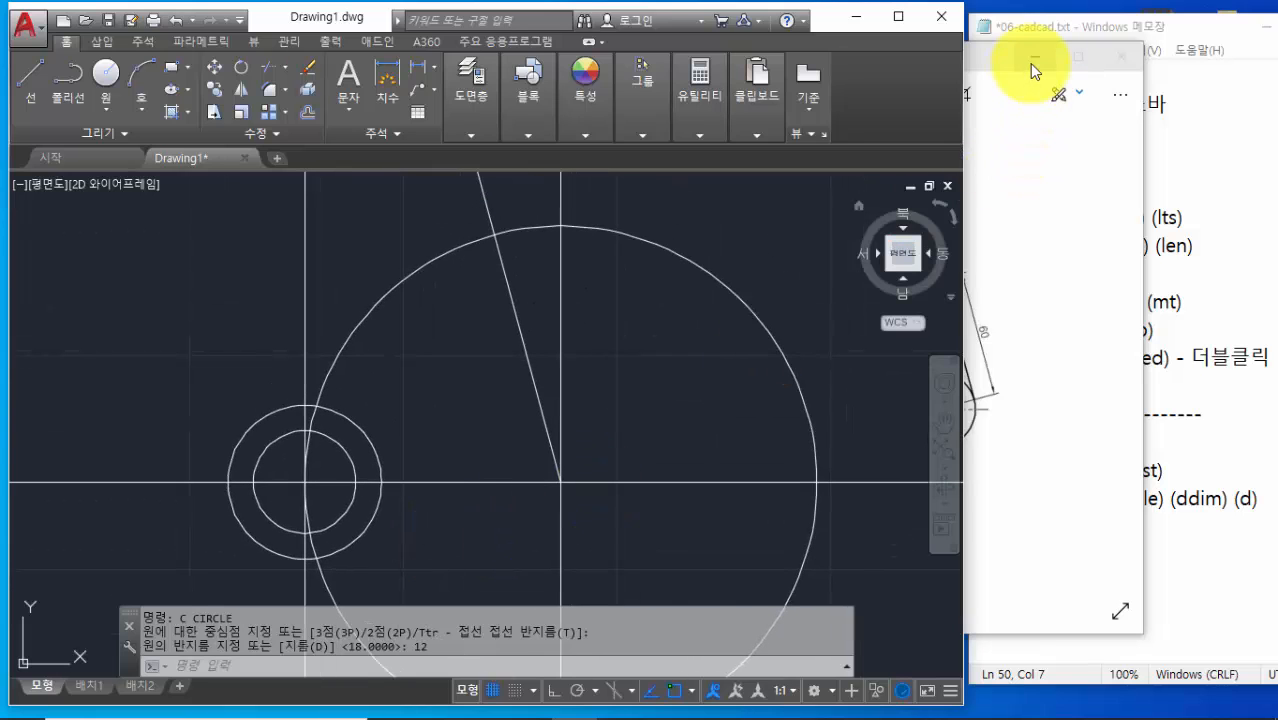
pyautogui.click(1037, 38)
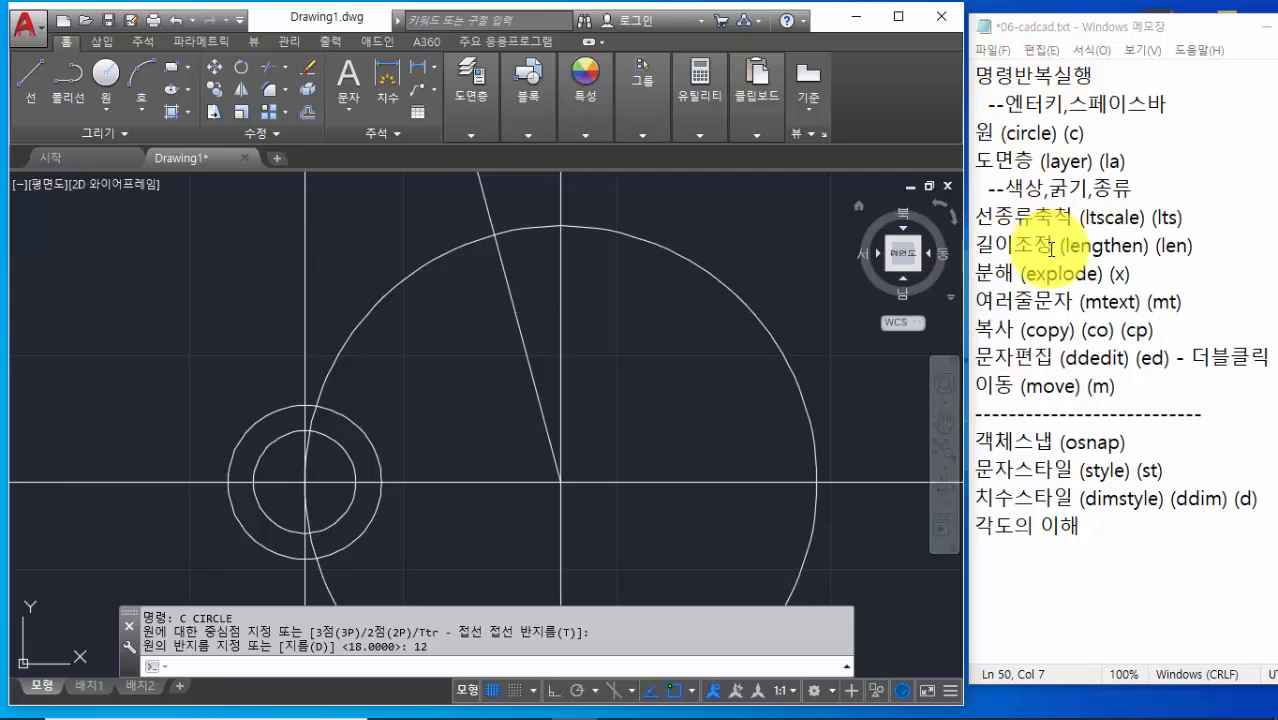
pyautogui.click(1177, 337)
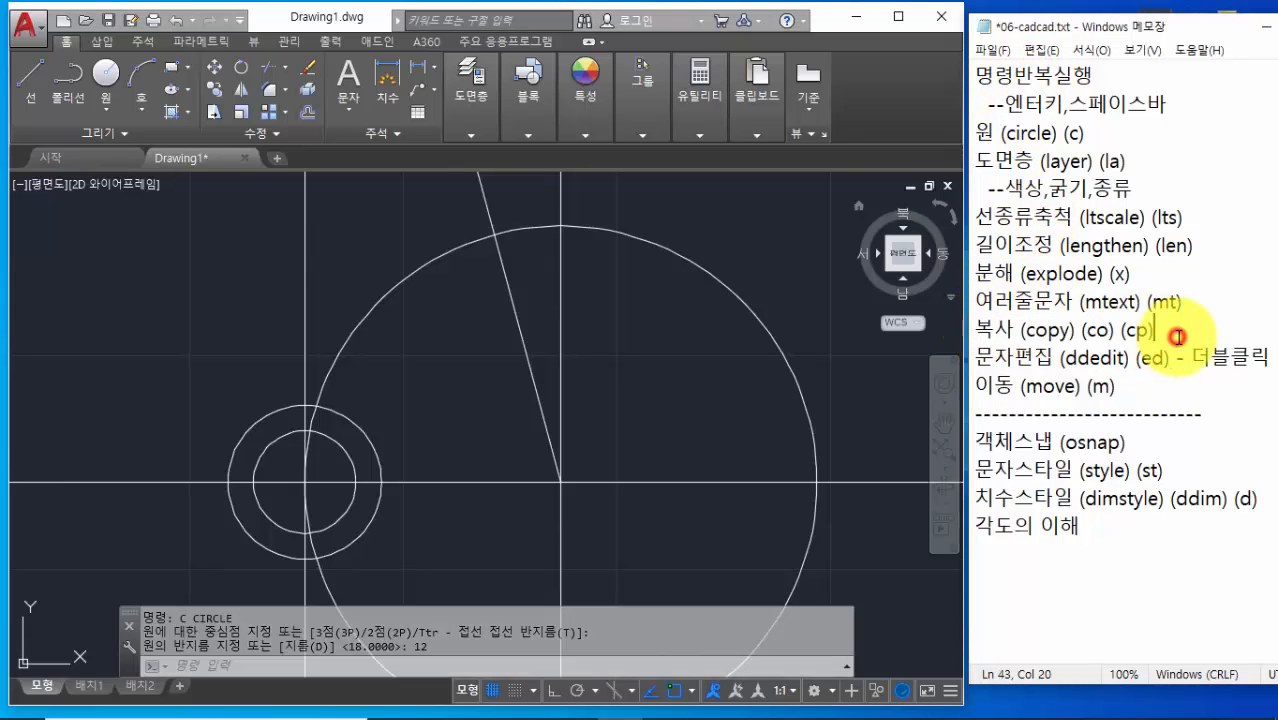
# In AutoCAD, copy both concentric circles from their centre to the slanted line's lower end and to its intersection with the radius 60 circle
pyautogui.click(419, 668)
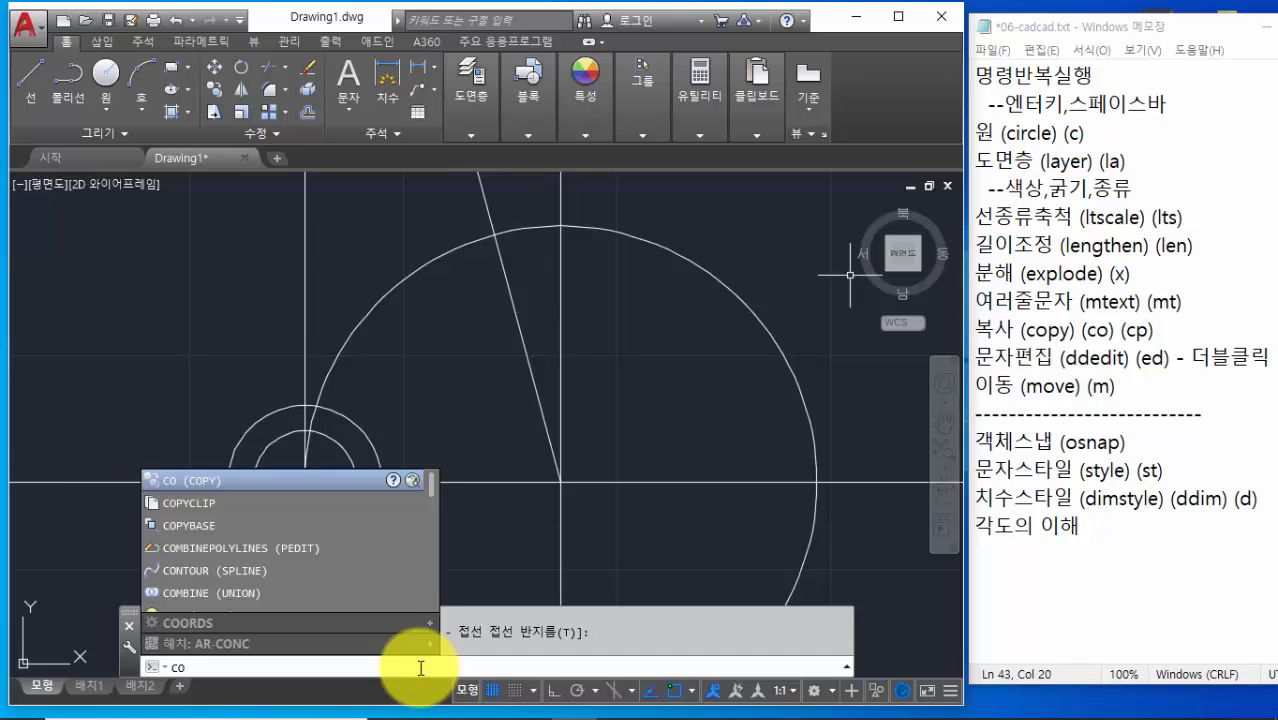
pyautogui.press('Return')
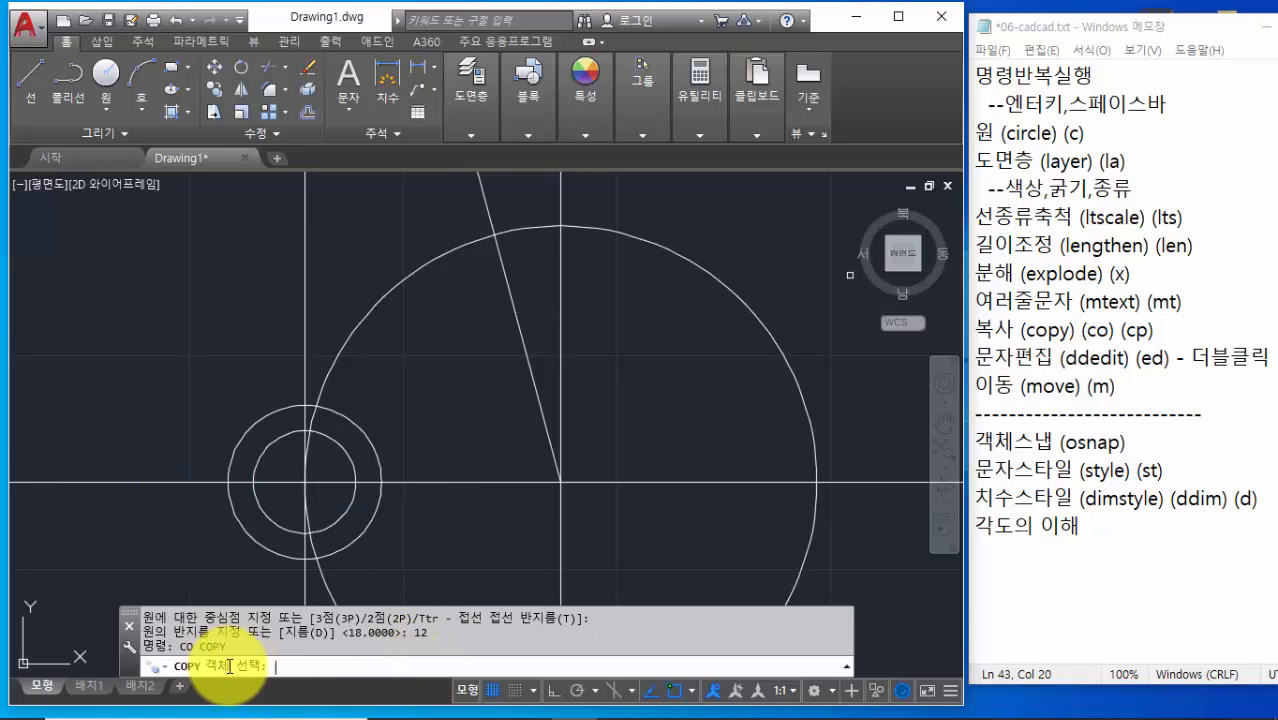
pyautogui.click(358, 532)
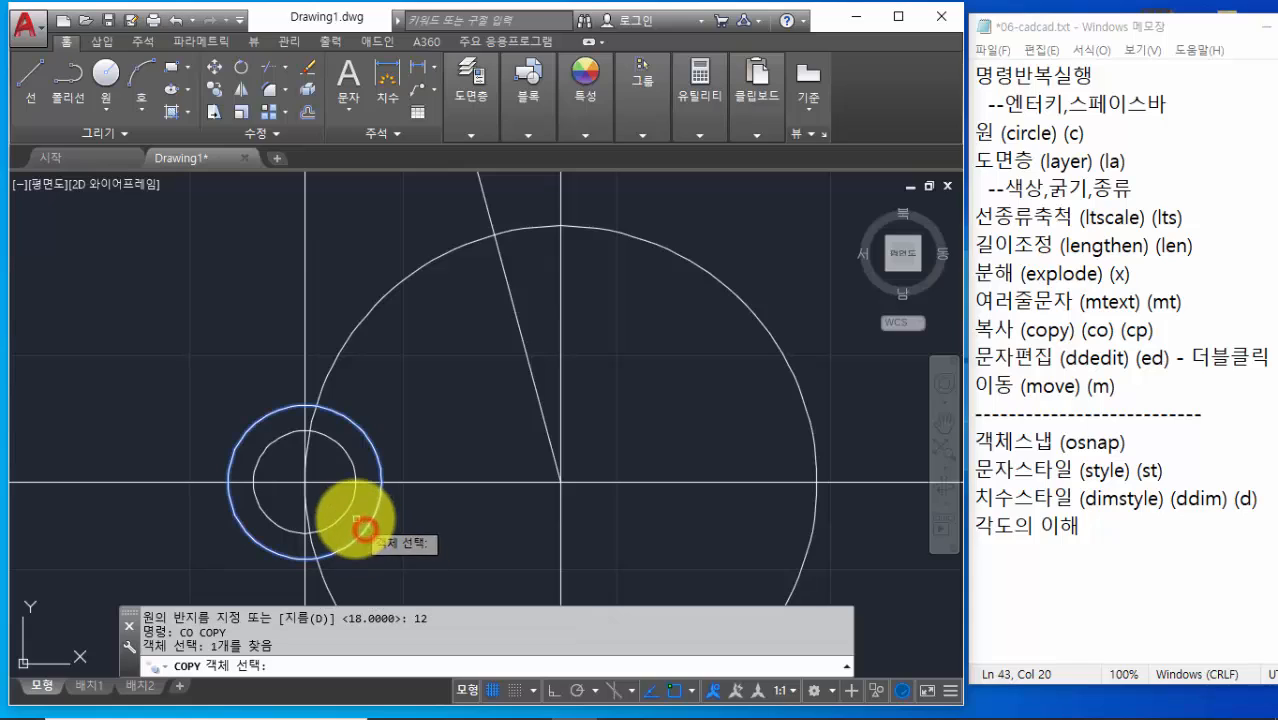
pyautogui.click(345, 513)
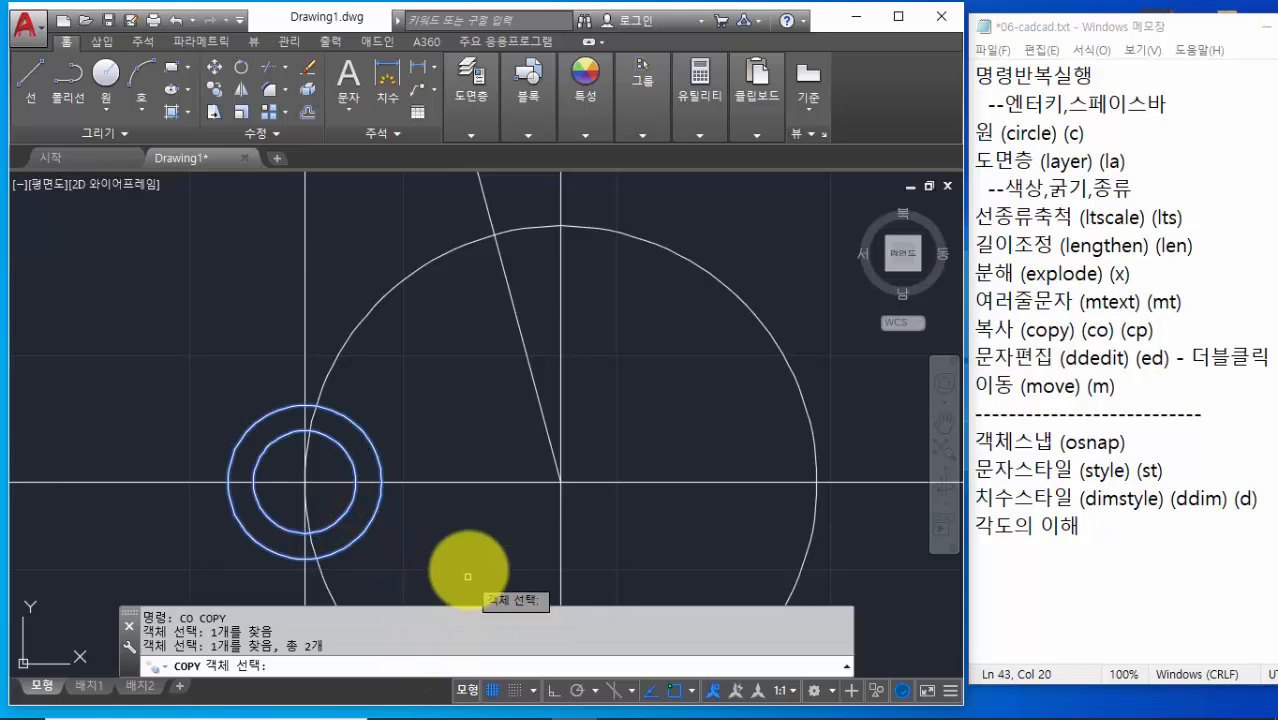
pyautogui.press('Return')
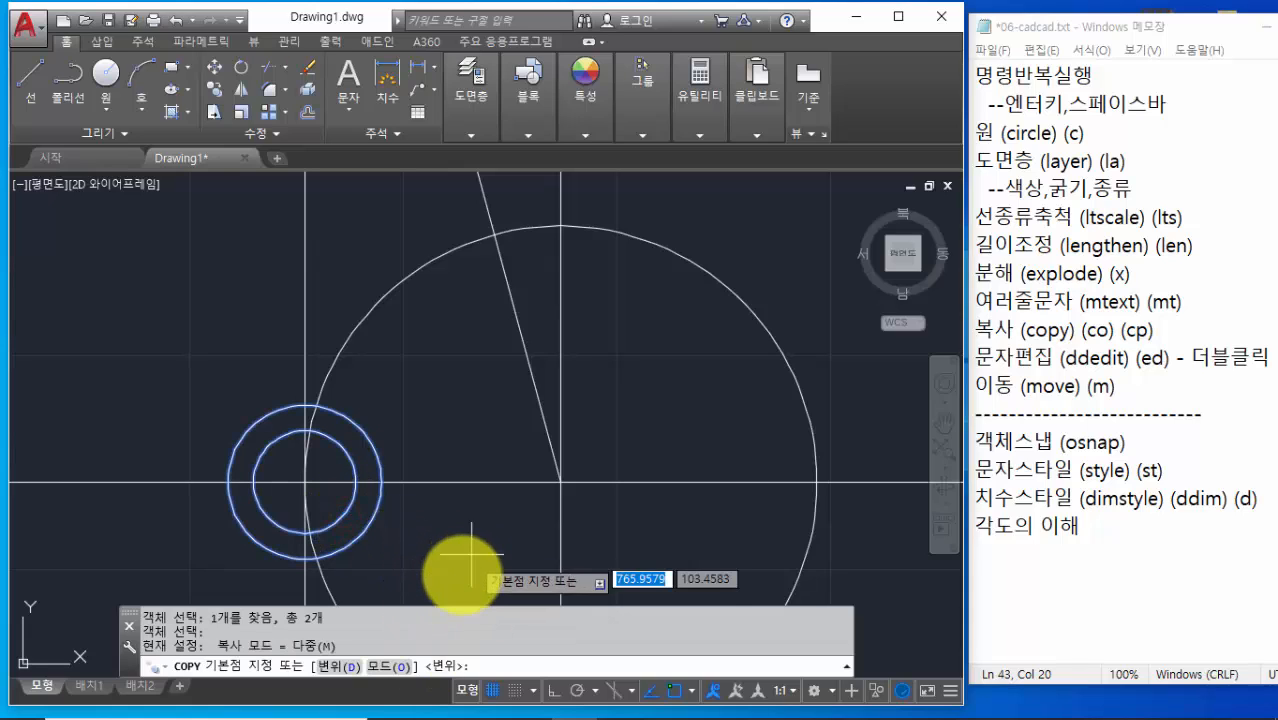
pyautogui.click(304, 482)
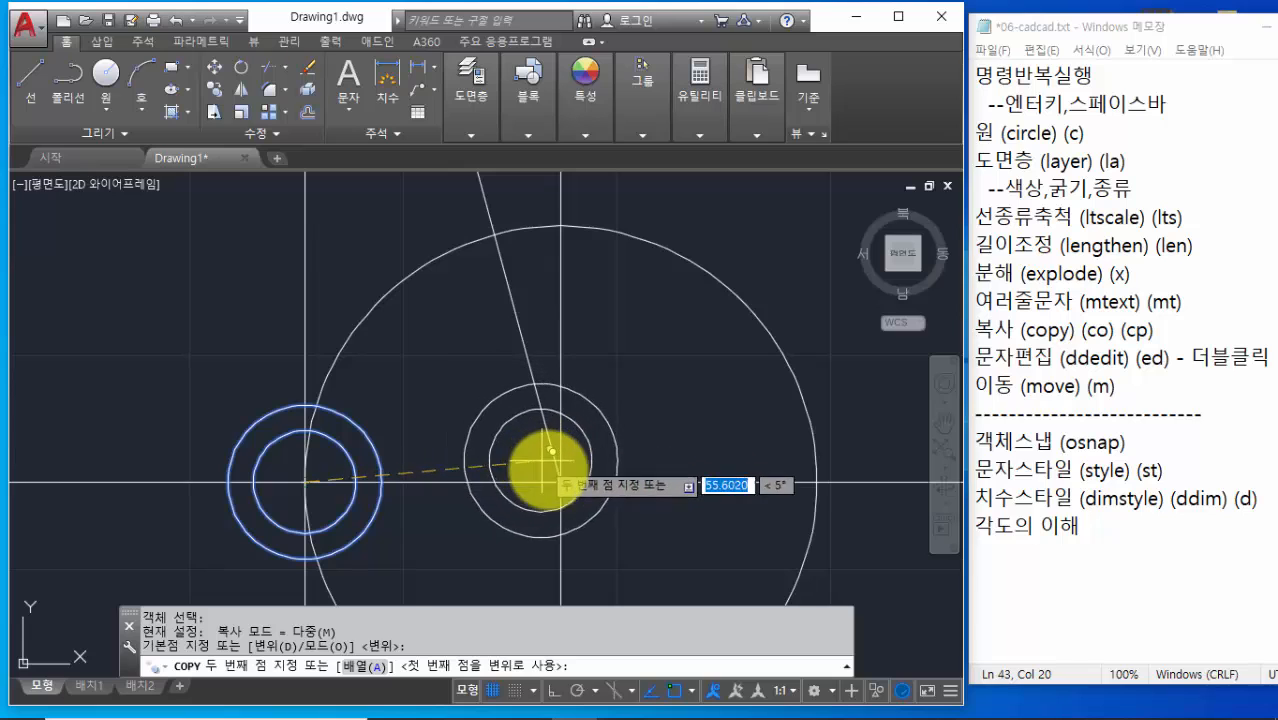
pyautogui.click(561, 482)
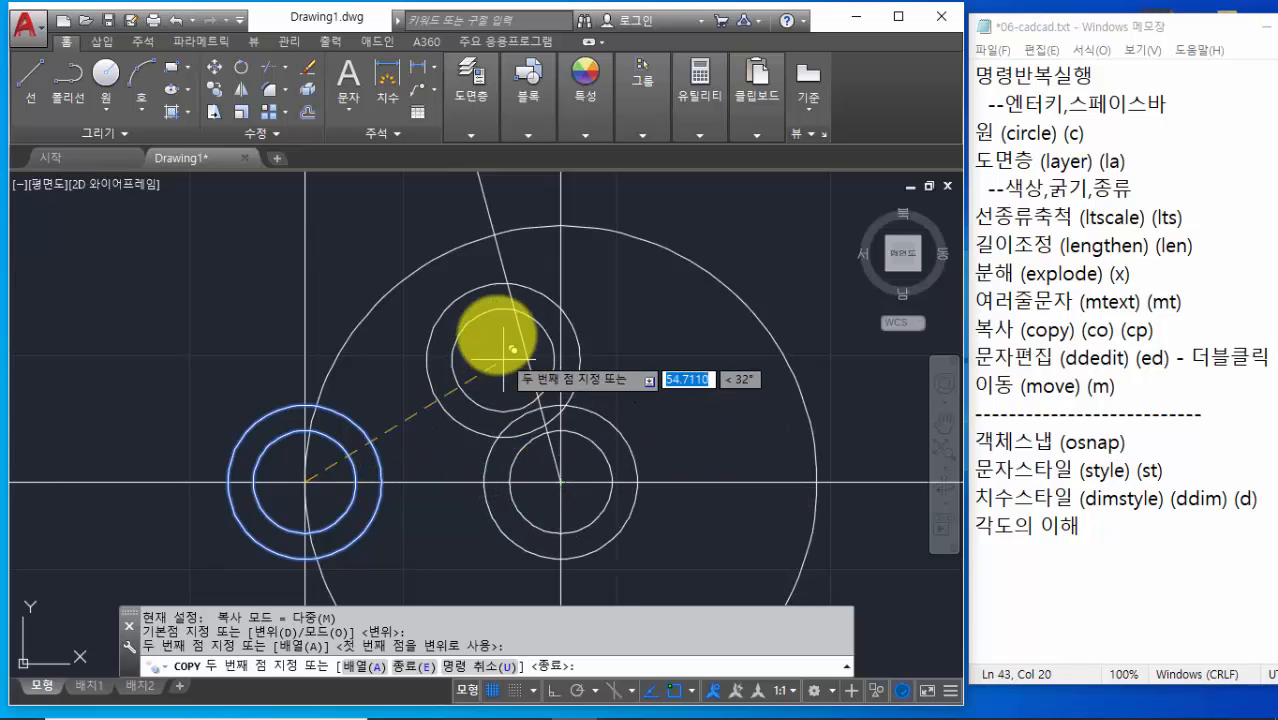
pyautogui.click(494, 232)
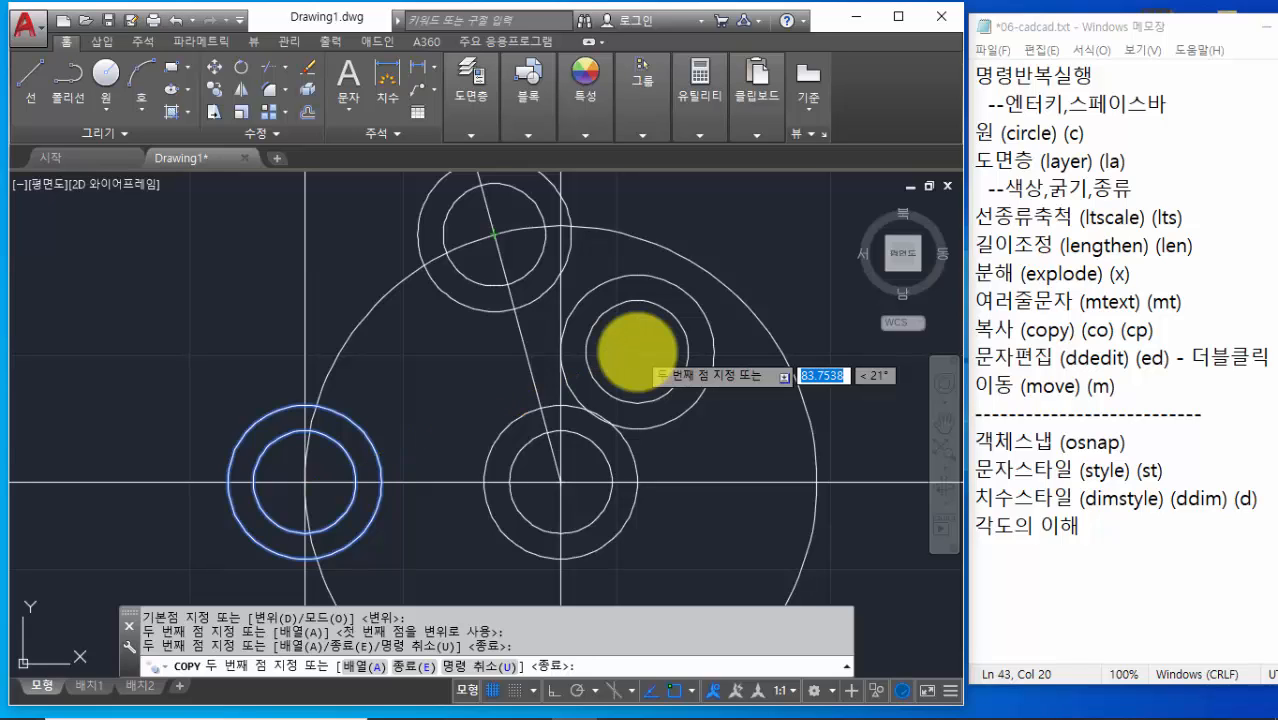
pyautogui.press('Return')
pyautogui.moveTo(638, 352); pyautogui.dragTo(673, 371, button='middle')
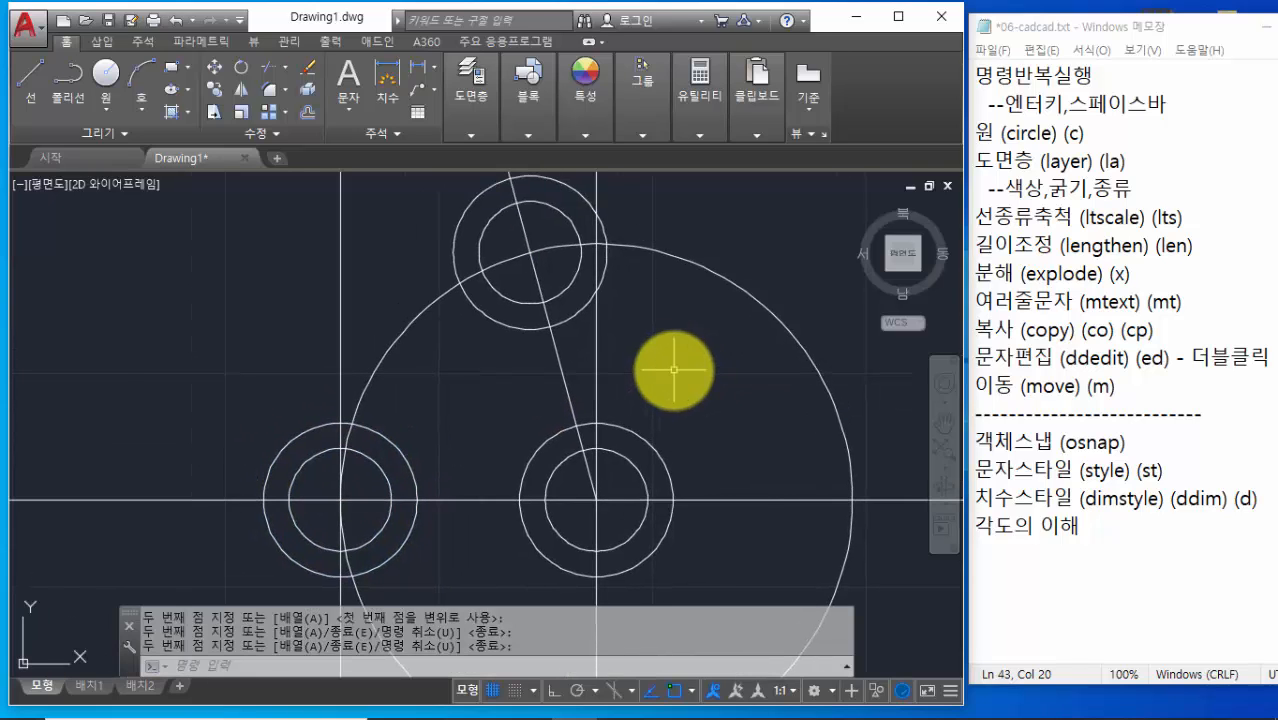
# Draw a horizontal line joining the bottom points of the two lower outer circles
pyautogui.scroll(-2, 674, 370)
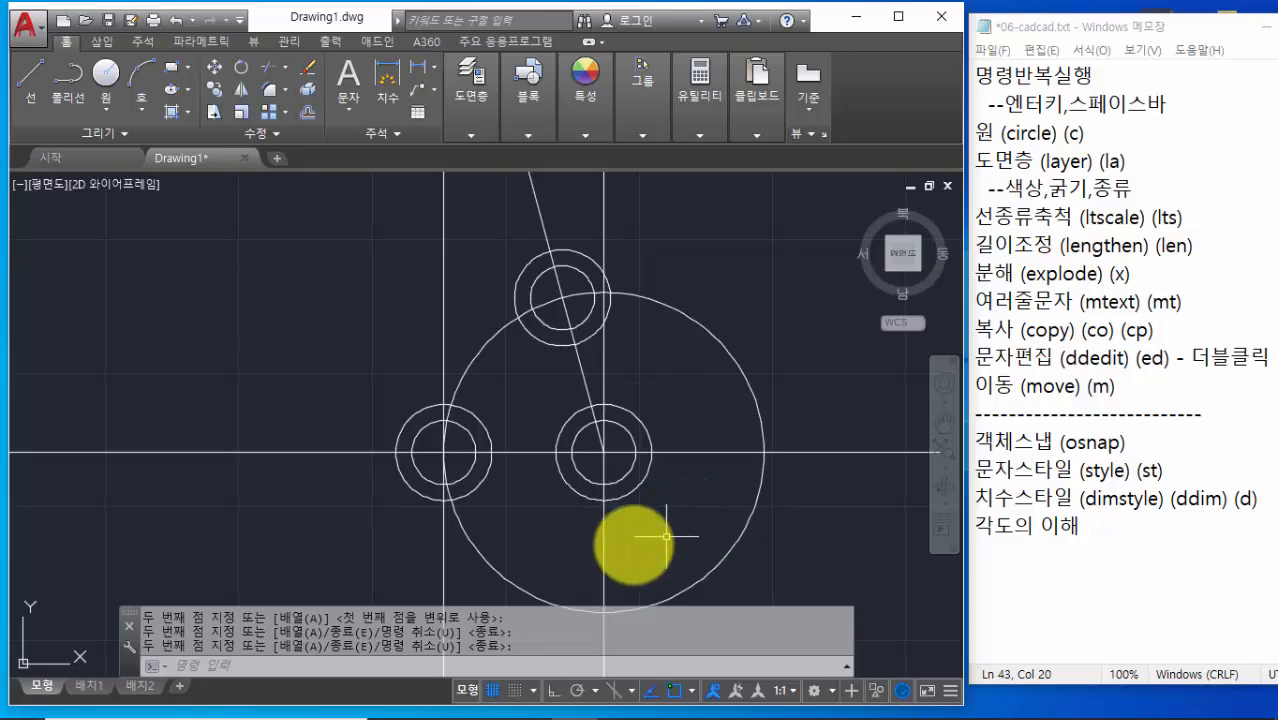
pyautogui.scroll(2, 540, 526)
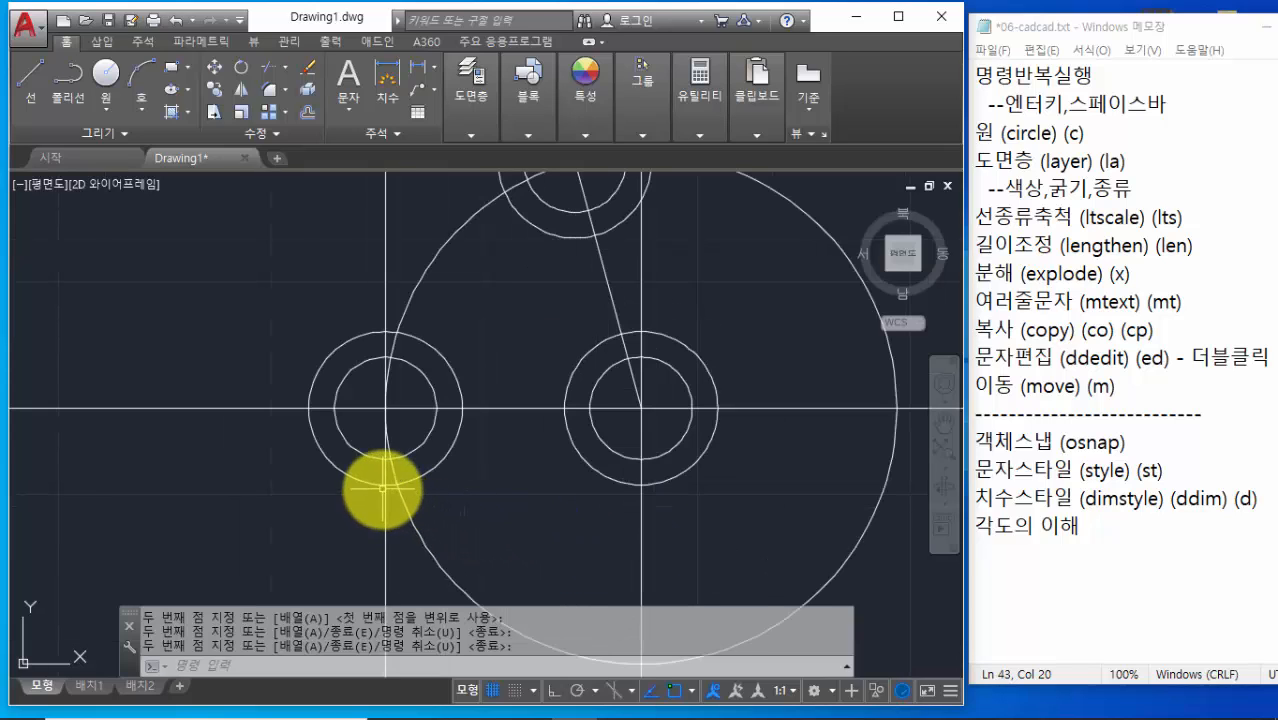
pyautogui.scroll(2, 422, 508)
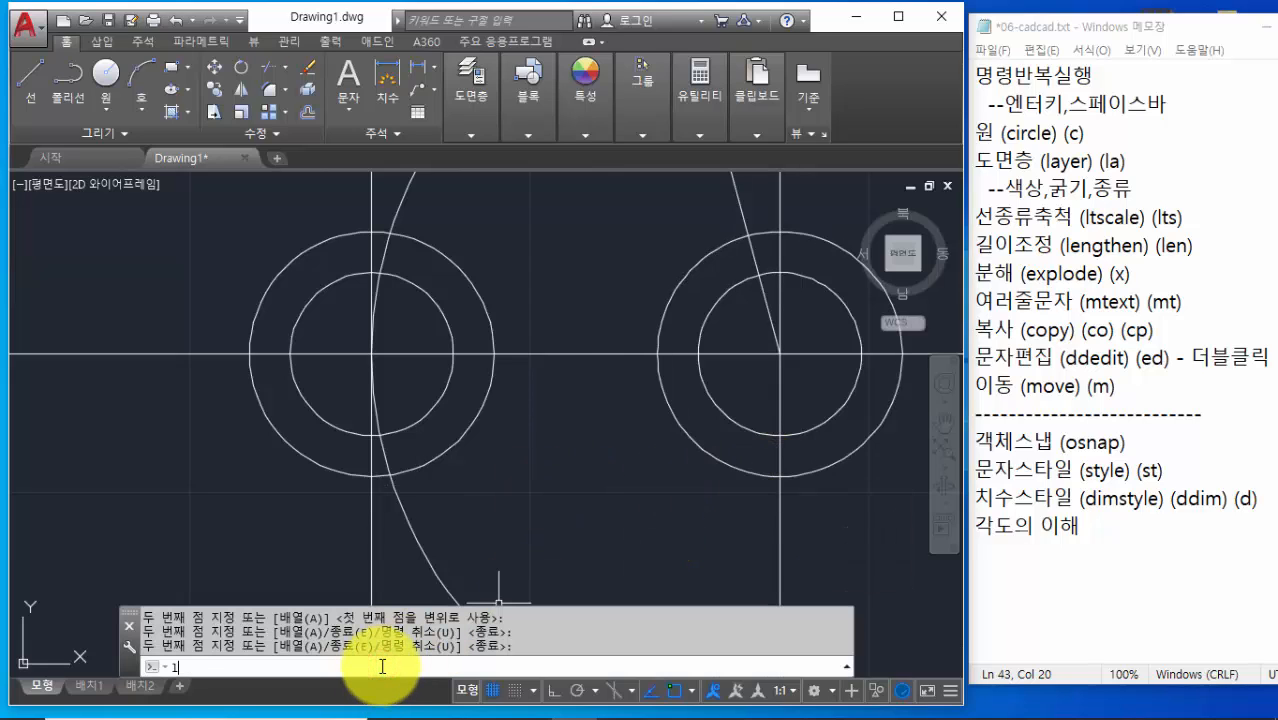
pyautogui.press('Return')
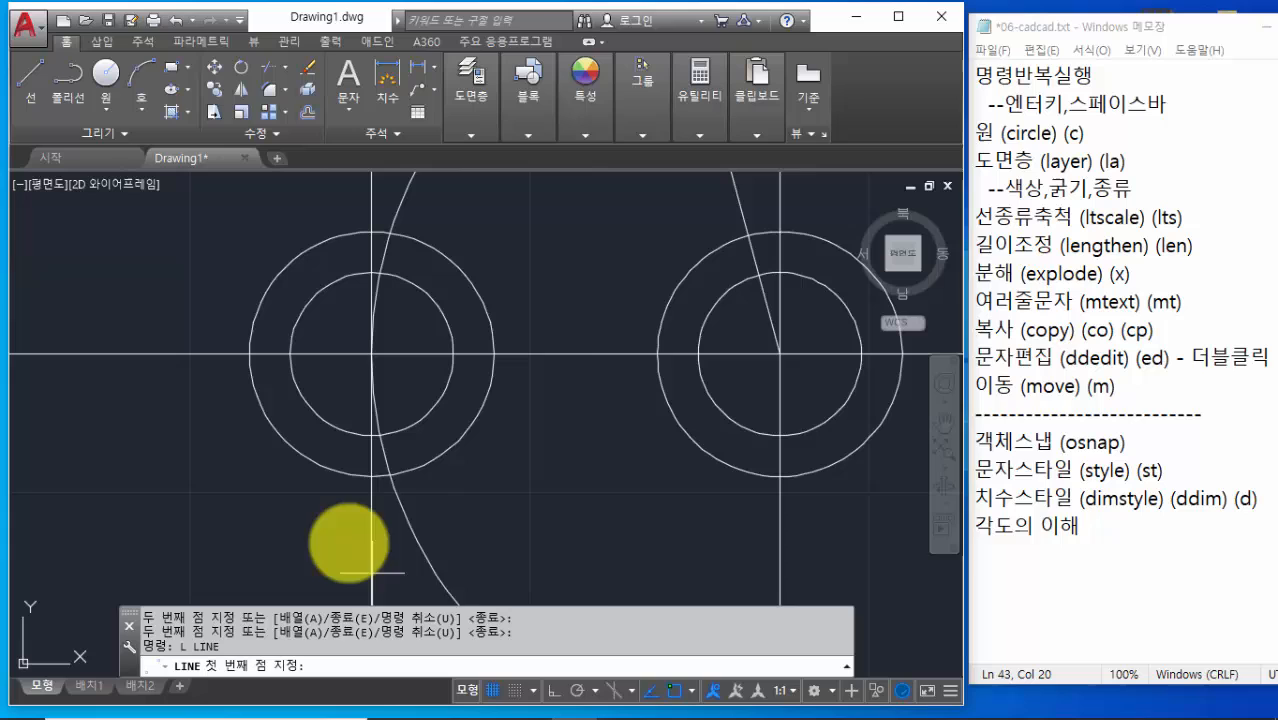
pyautogui.click(370, 477)
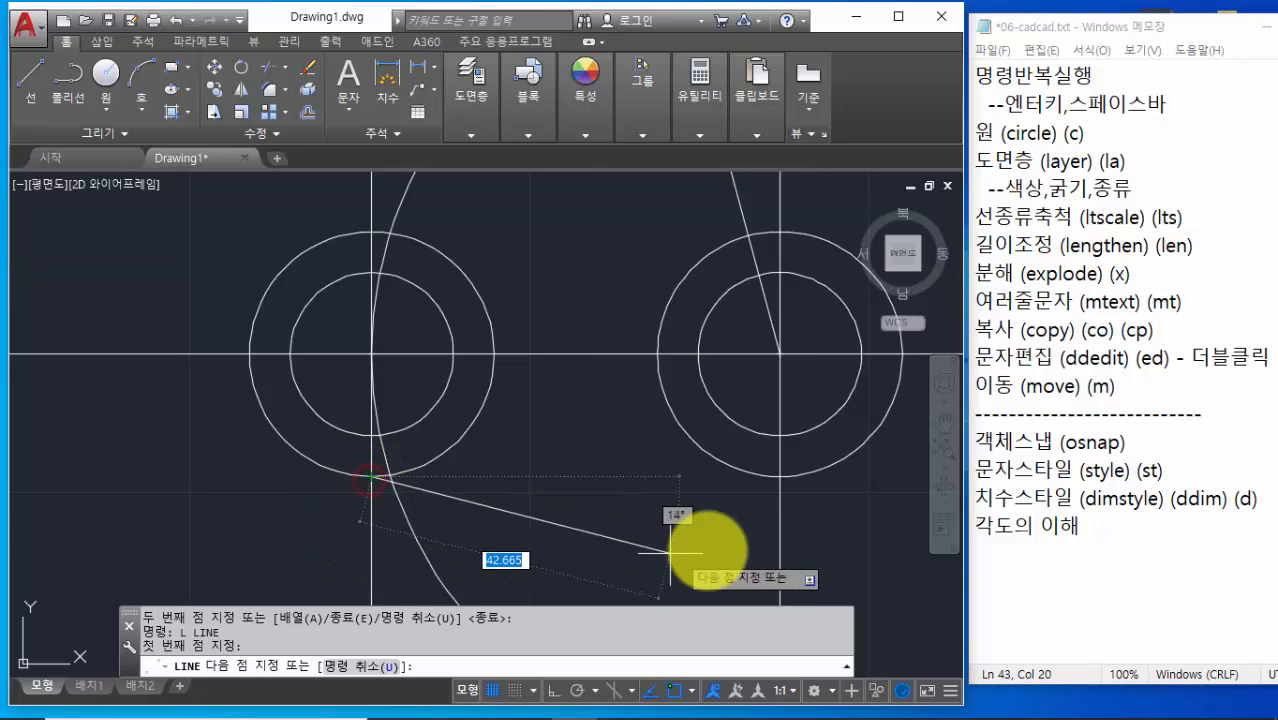
pyautogui.click(779, 477)
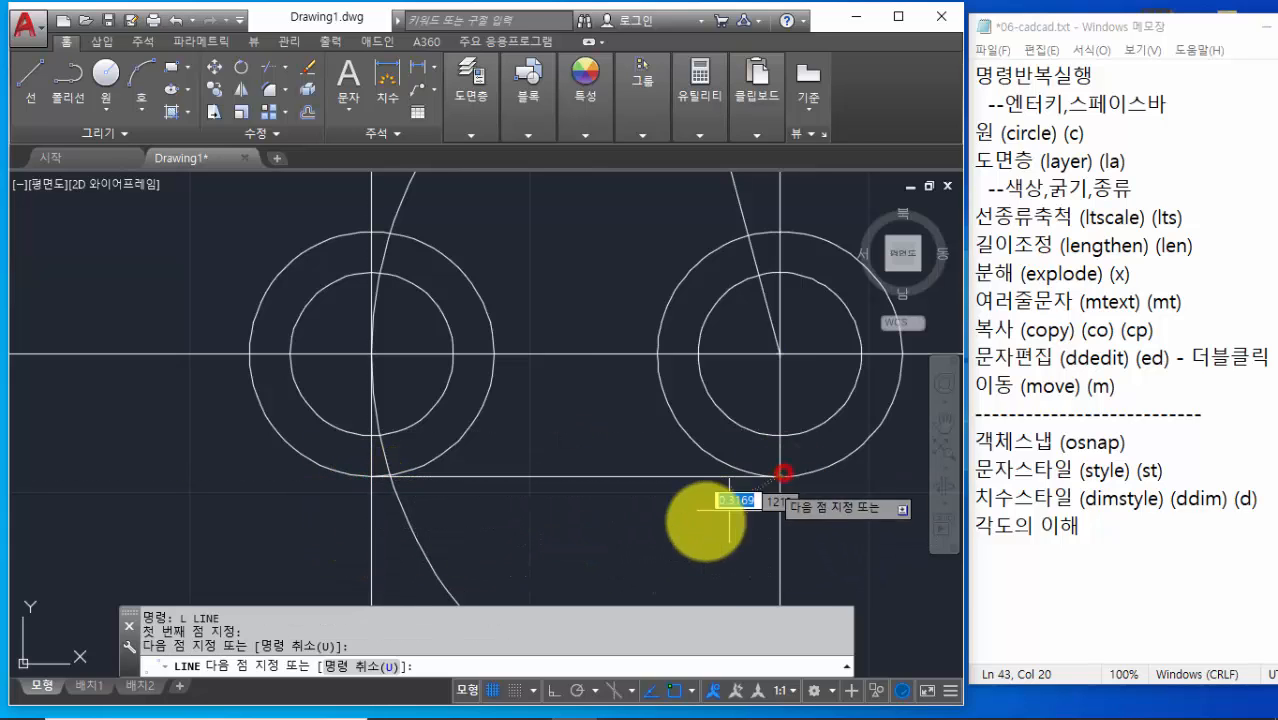
pyautogui.press('Return')
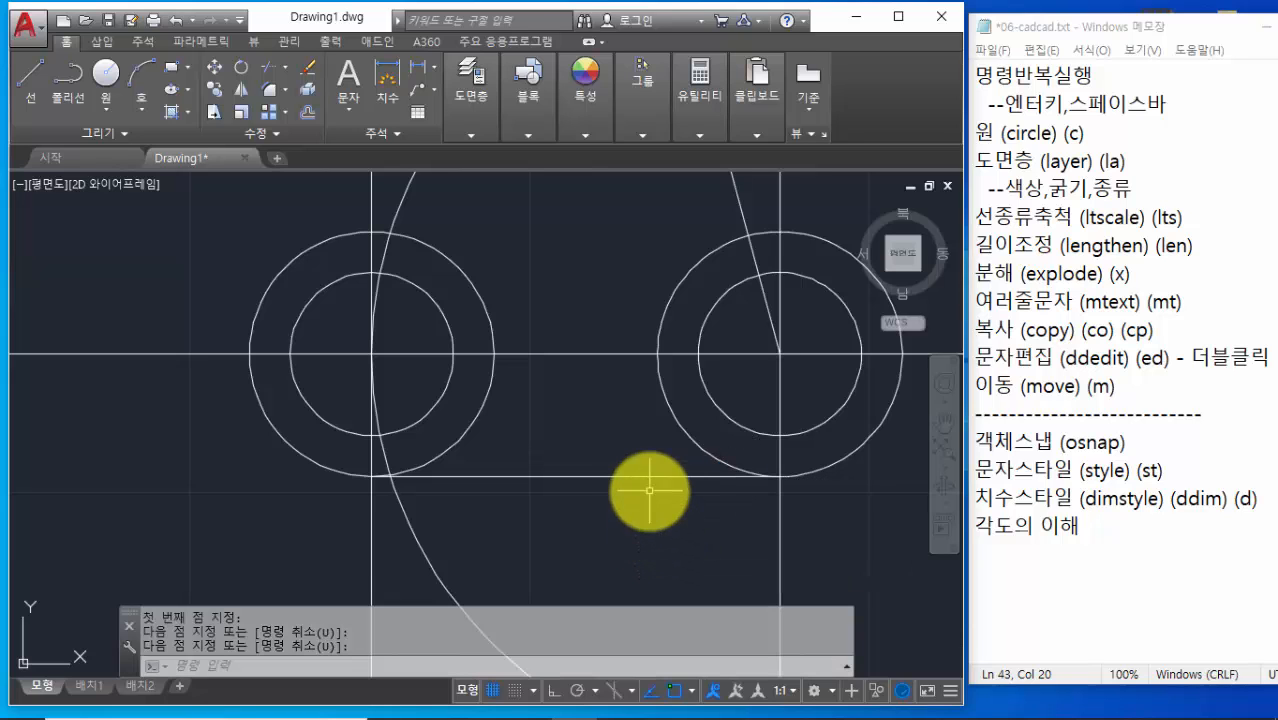
# Refer to the object snap (osnap) entry in the Notepad notes
pyautogui.moveTo(651, 495); pyautogui.dragTo(556, 561, button='middle')
pyautogui.scroll(-1, 556, 544)
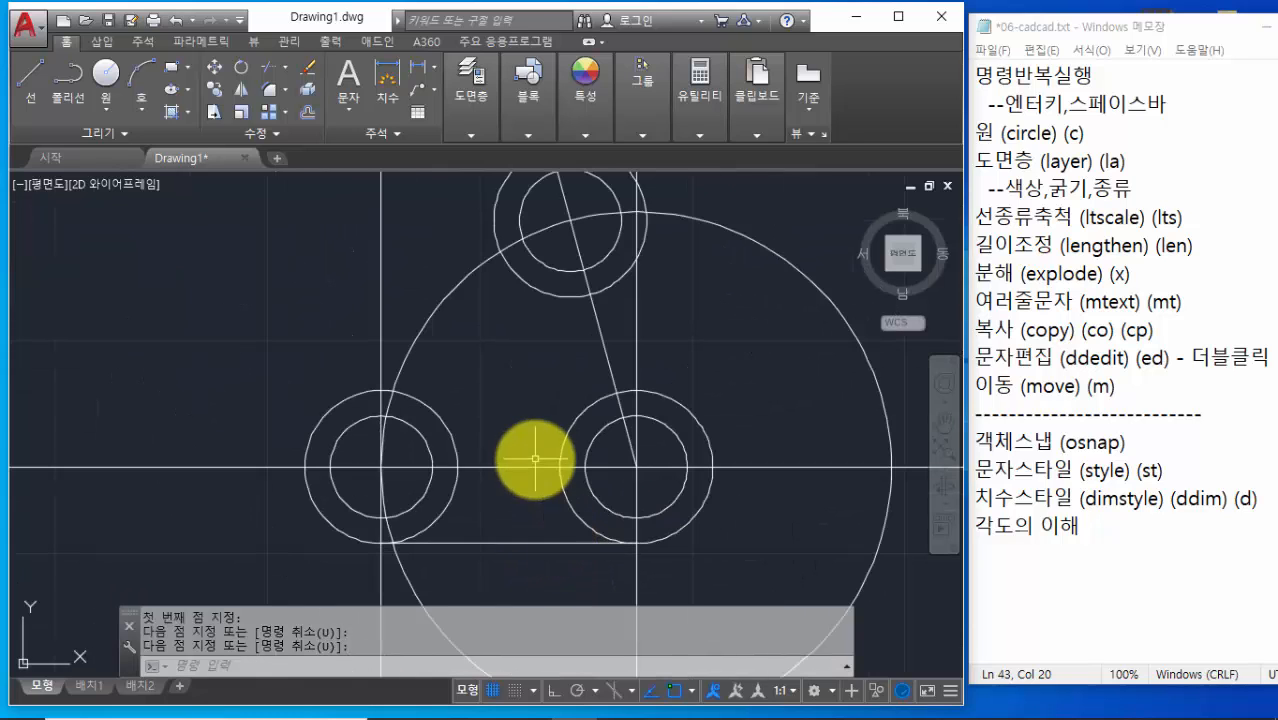
pyautogui.moveTo(580, 410); pyautogui.dragTo(503, 452, button='middle')
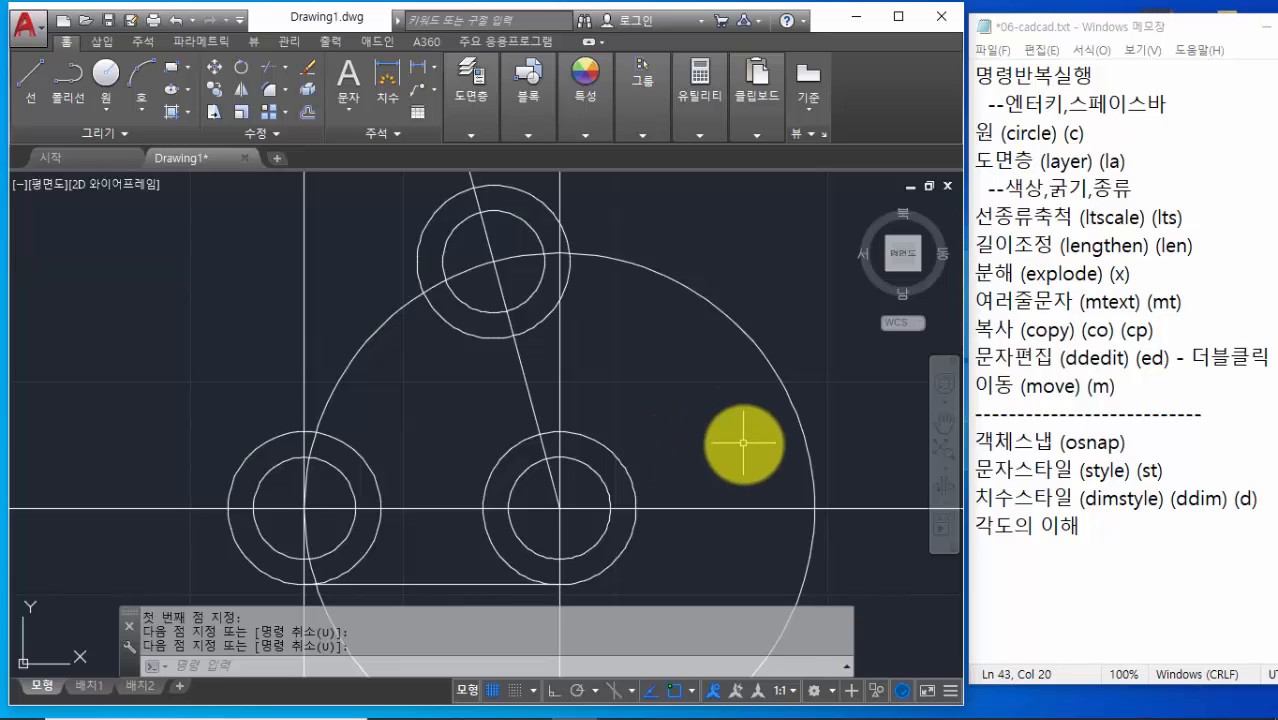
pyautogui.click(982, 444)
pyautogui.moveTo(982, 444)
pyautogui.mouseDown()
pyautogui.moveTo(1150, 442)
pyautogui.moveTo(974, 444)
pyautogui.mouseUp()
pyautogui.click(1150, 442)
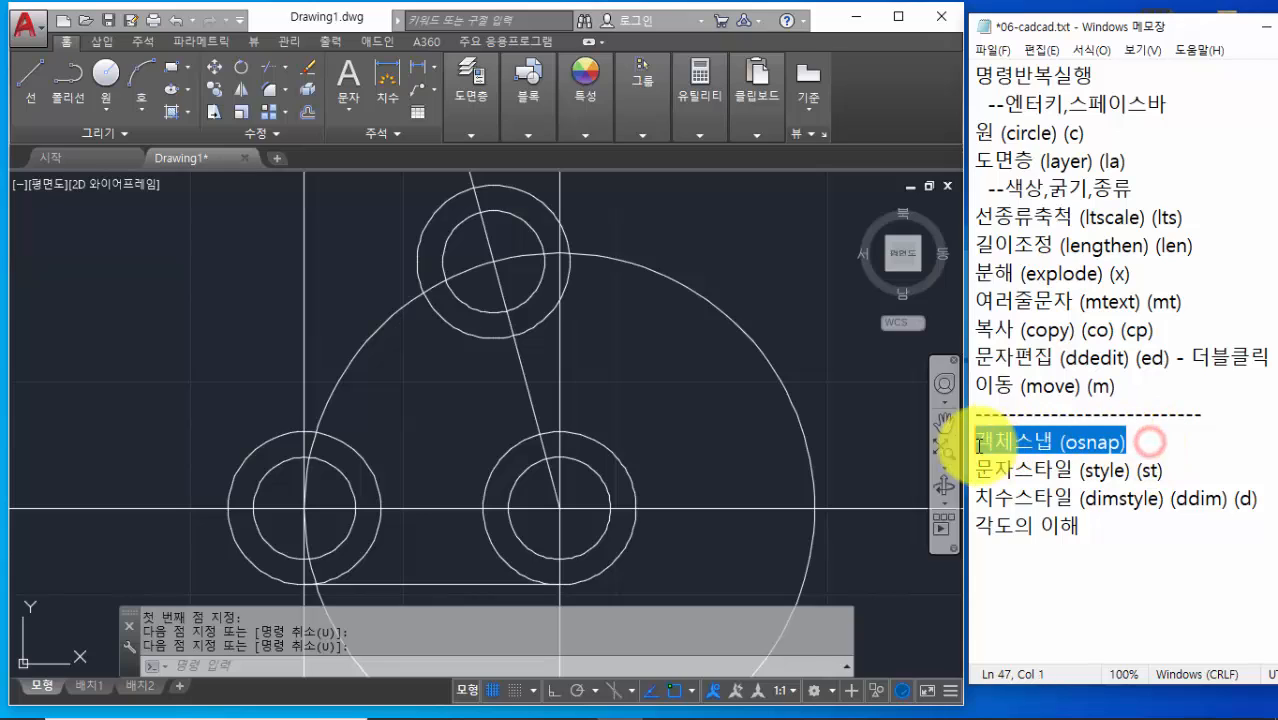
pyautogui.click(1134, 444)
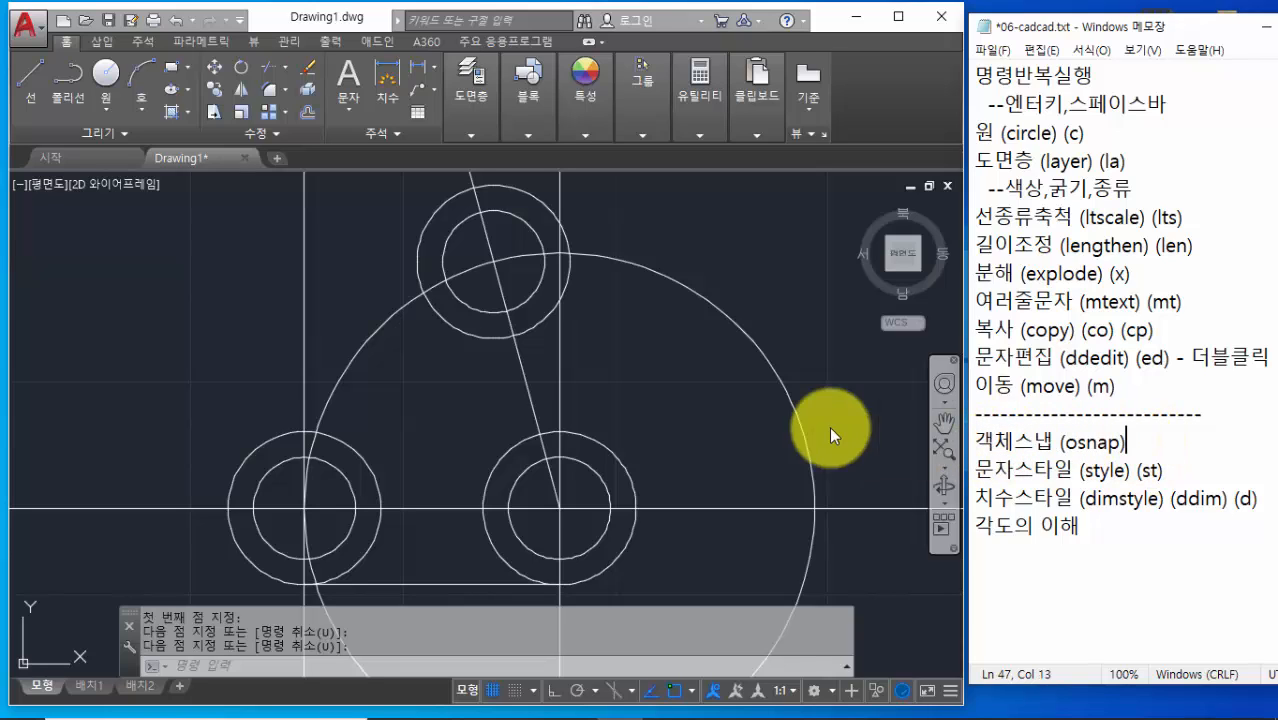
# Try a line from the centre outer circle's right-hand intersection with the horizontal line to the upper outer circle's right-hand intersection with the radius 60 circle
pyautogui.click(479, 665)
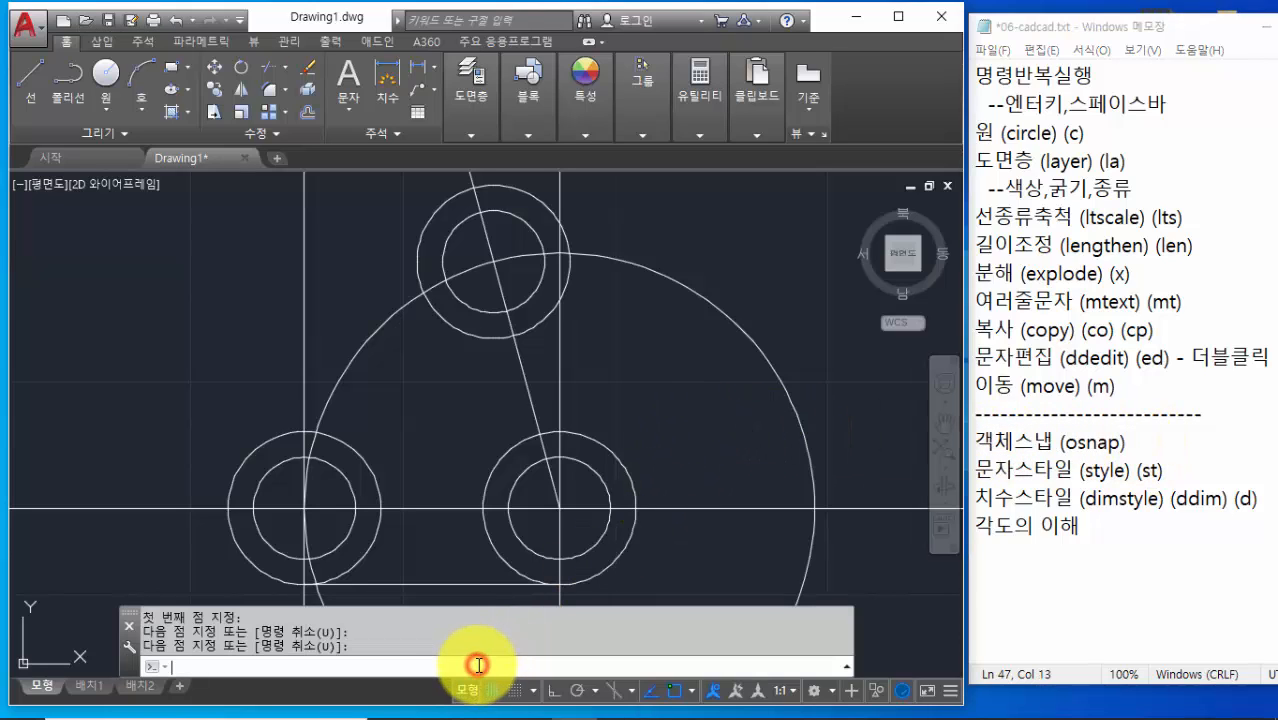
pyautogui.write('l')
pyautogui.press('Return')
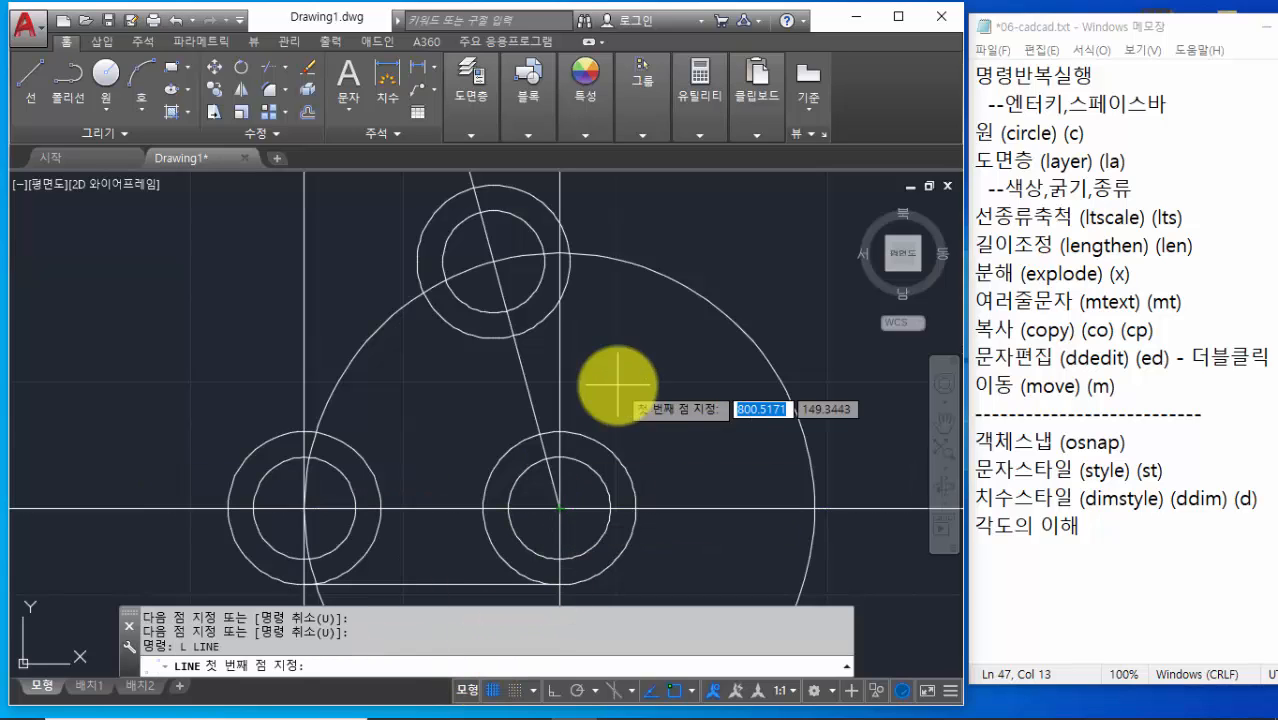
pyautogui.scroll(2, 665, 468)
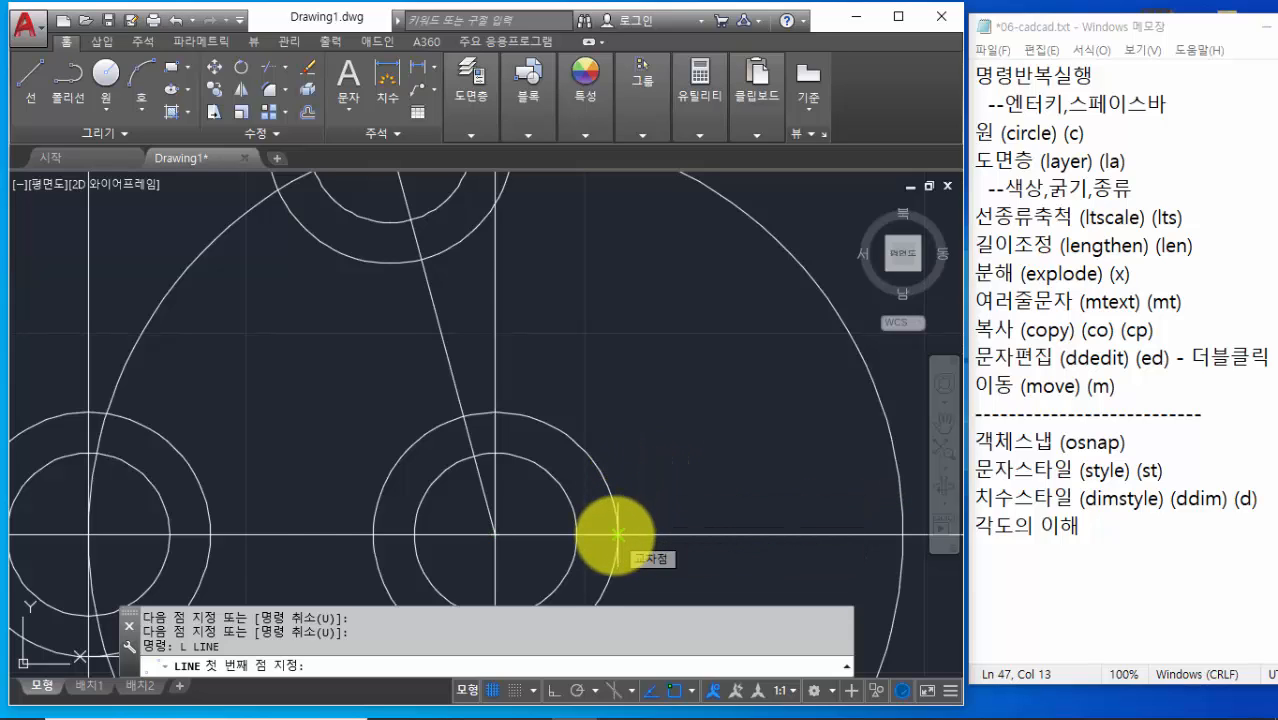
pyautogui.scroll(-2, 617, 535)
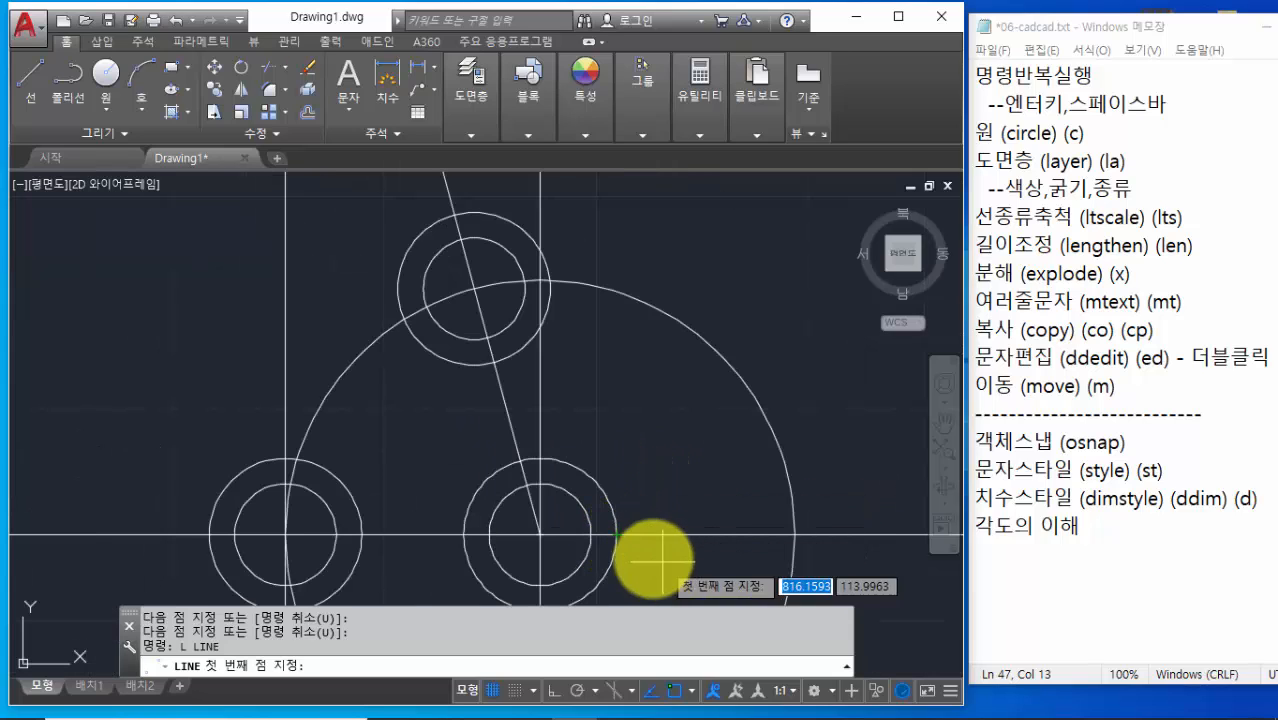
pyautogui.click(617, 533)
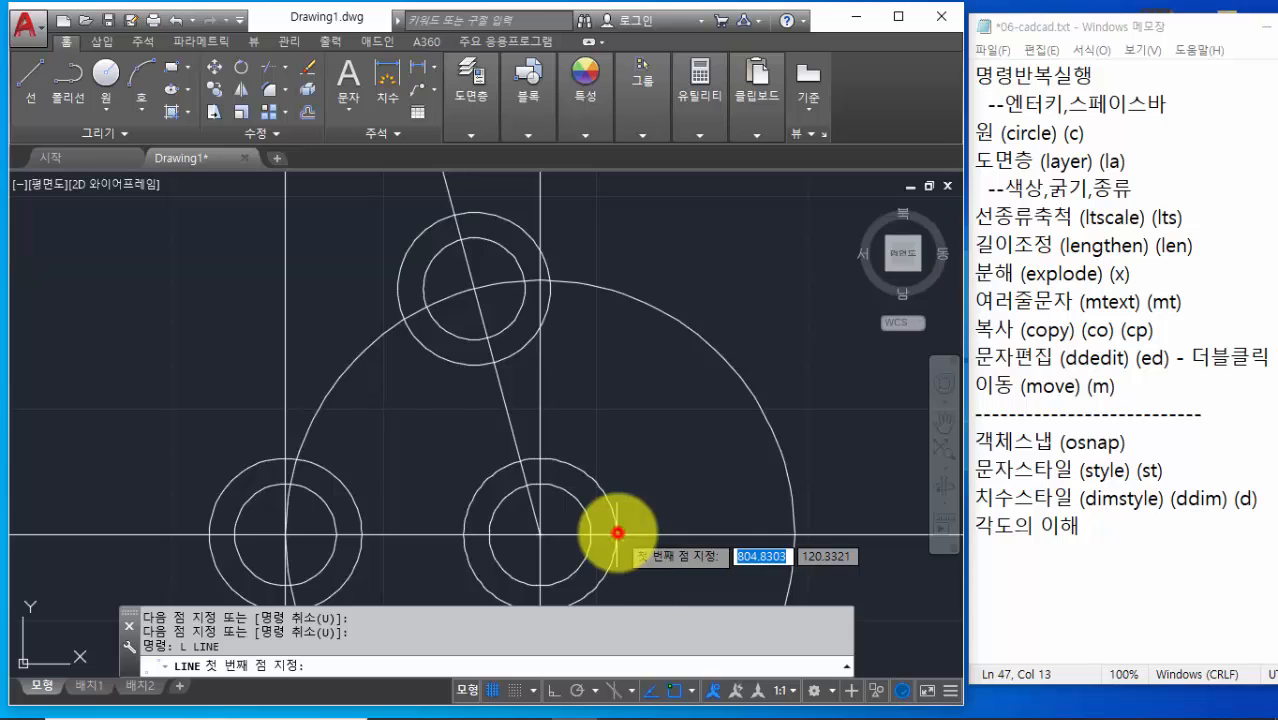
pyautogui.click(552, 279)
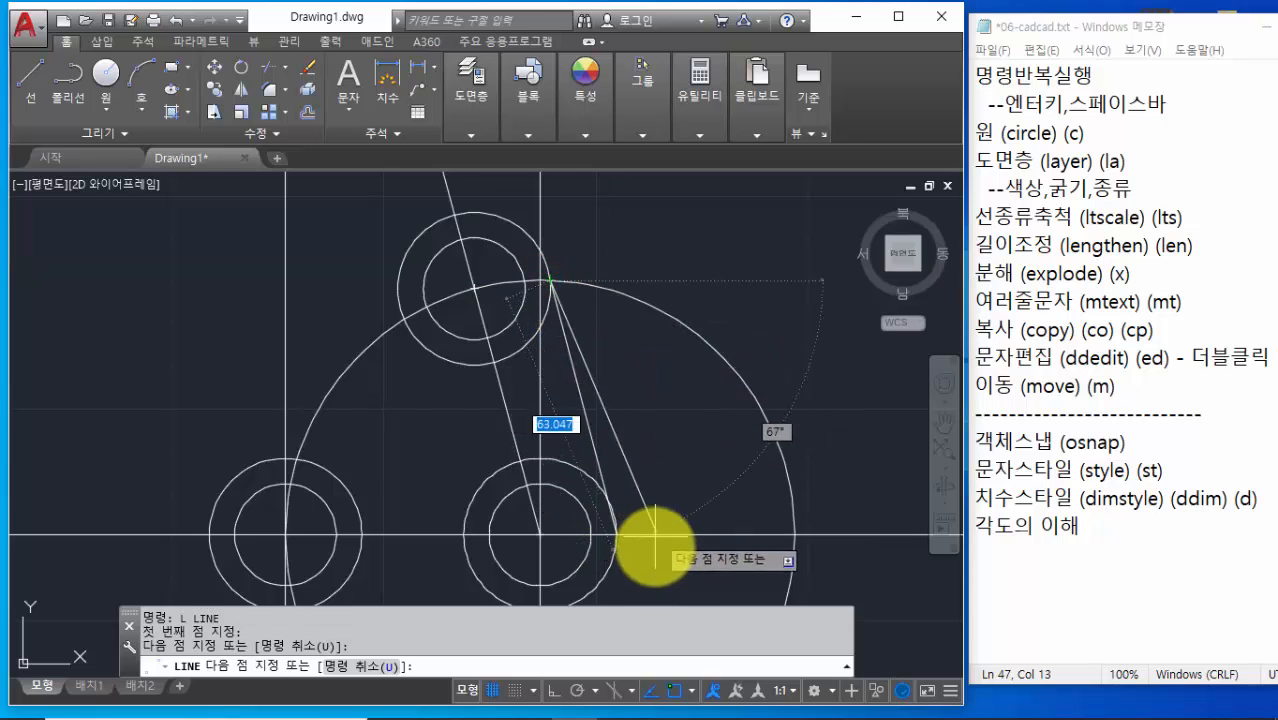
pyautogui.press('Return')
pyautogui.scroll(6, 644, 552)
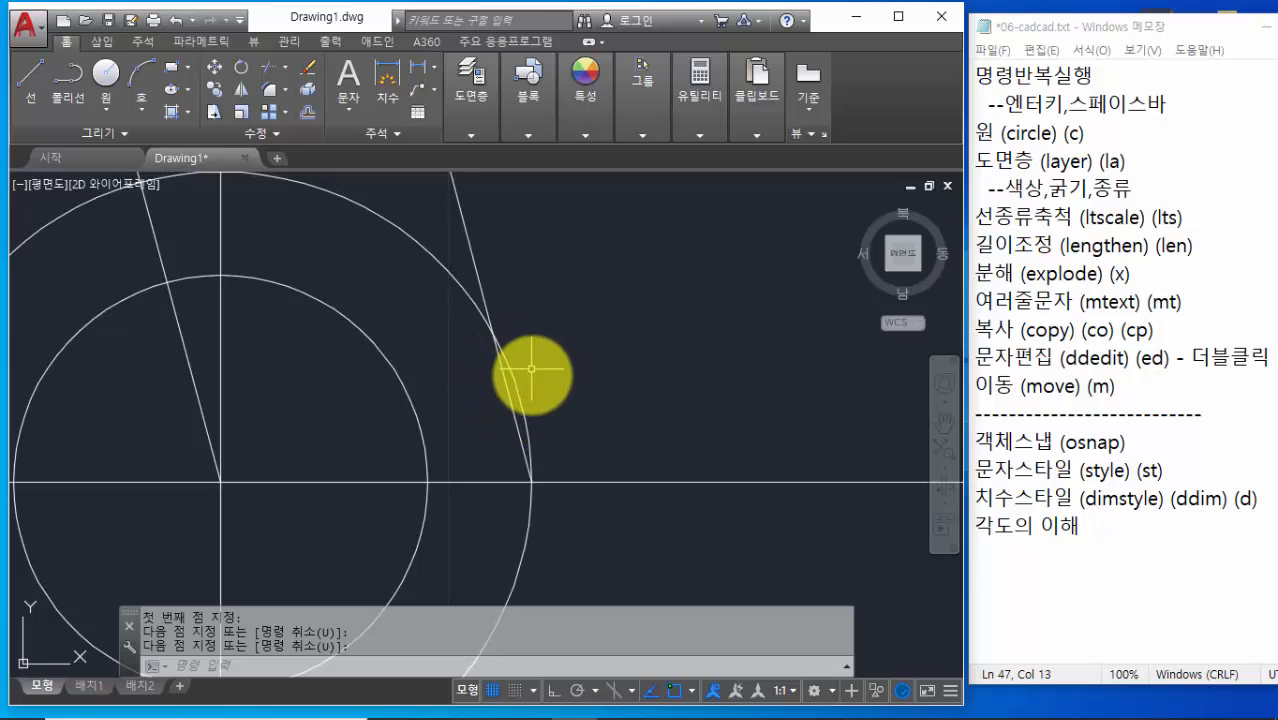
pyautogui.scroll(-5, 540, 412)
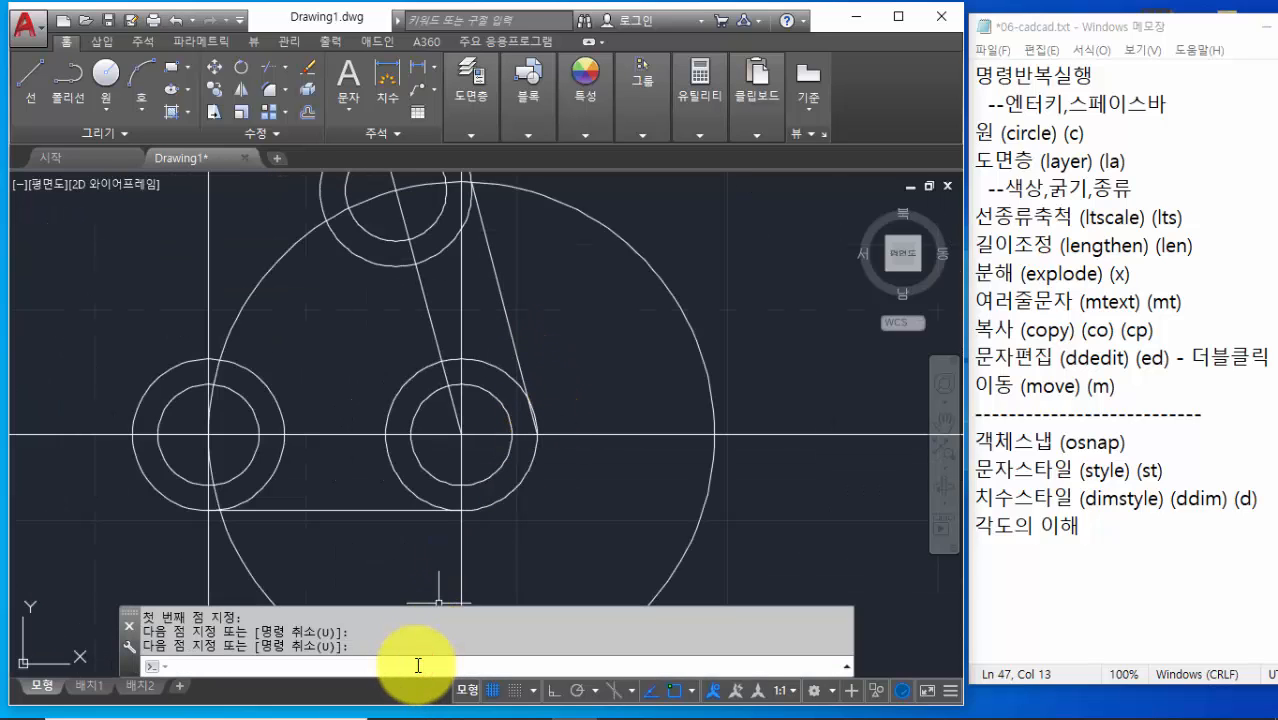
# Undo the last line drawn between the centre and upper outer circles
pyautogui.press('Return')
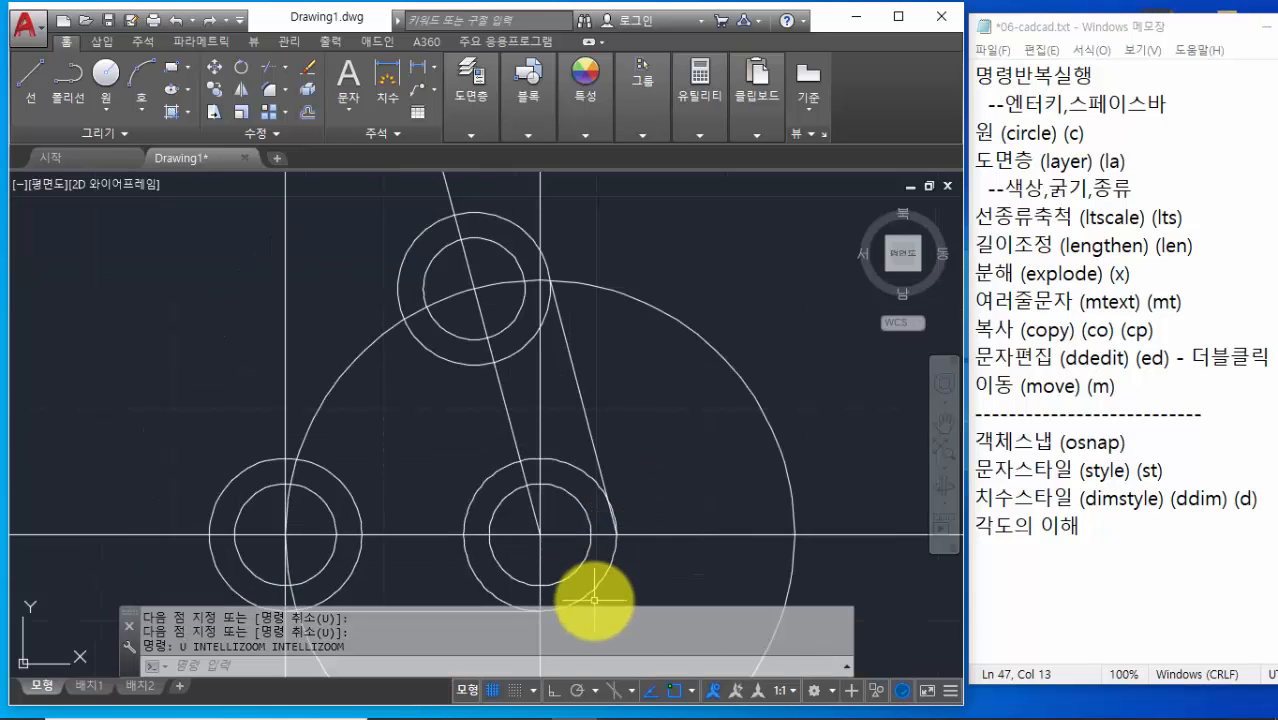
pyautogui.press('Return')
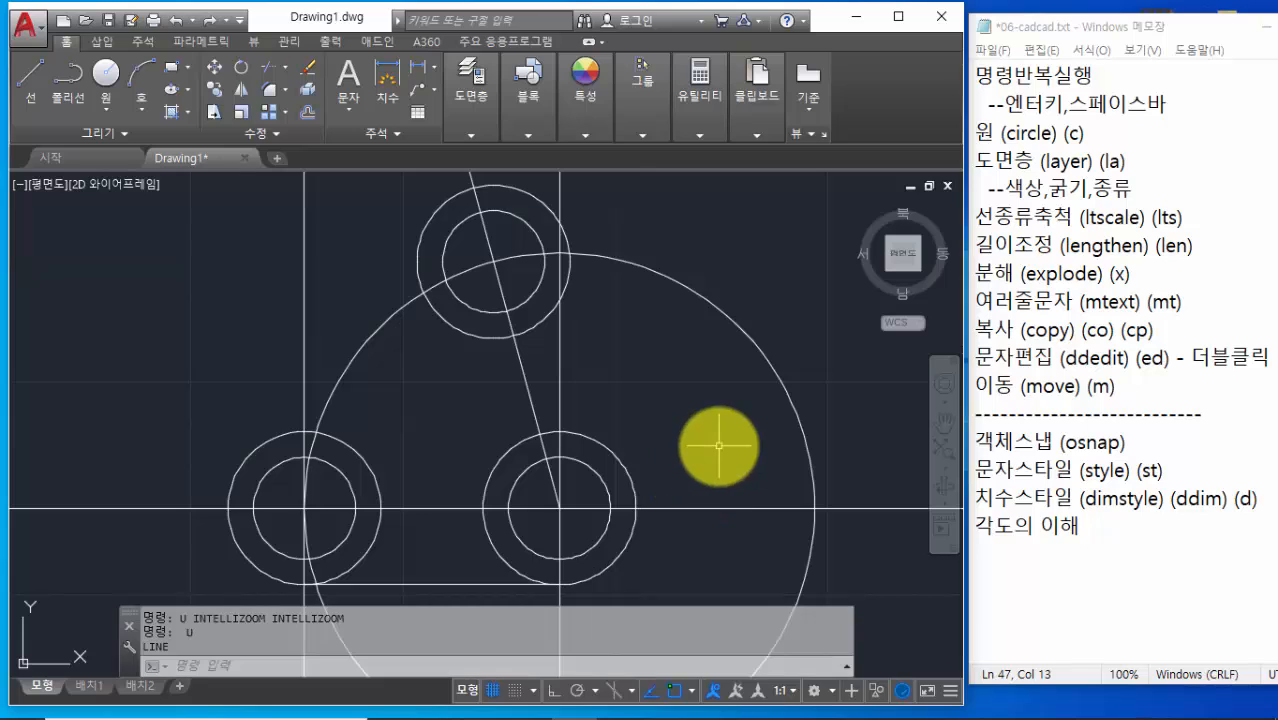
pyautogui.moveTo(719, 446); pyautogui.dragTo(721, 455, button='middle')
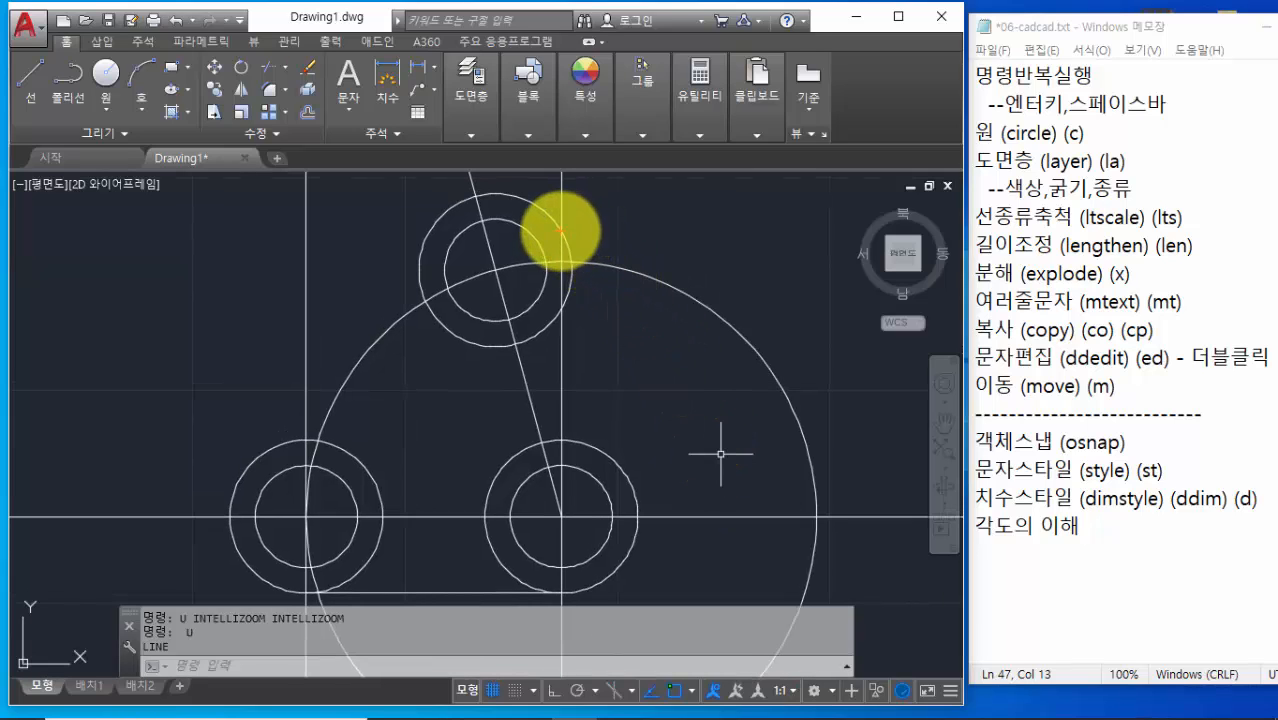
pyautogui.moveTo(561, 232); pyautogui.dragTo(628, 480)
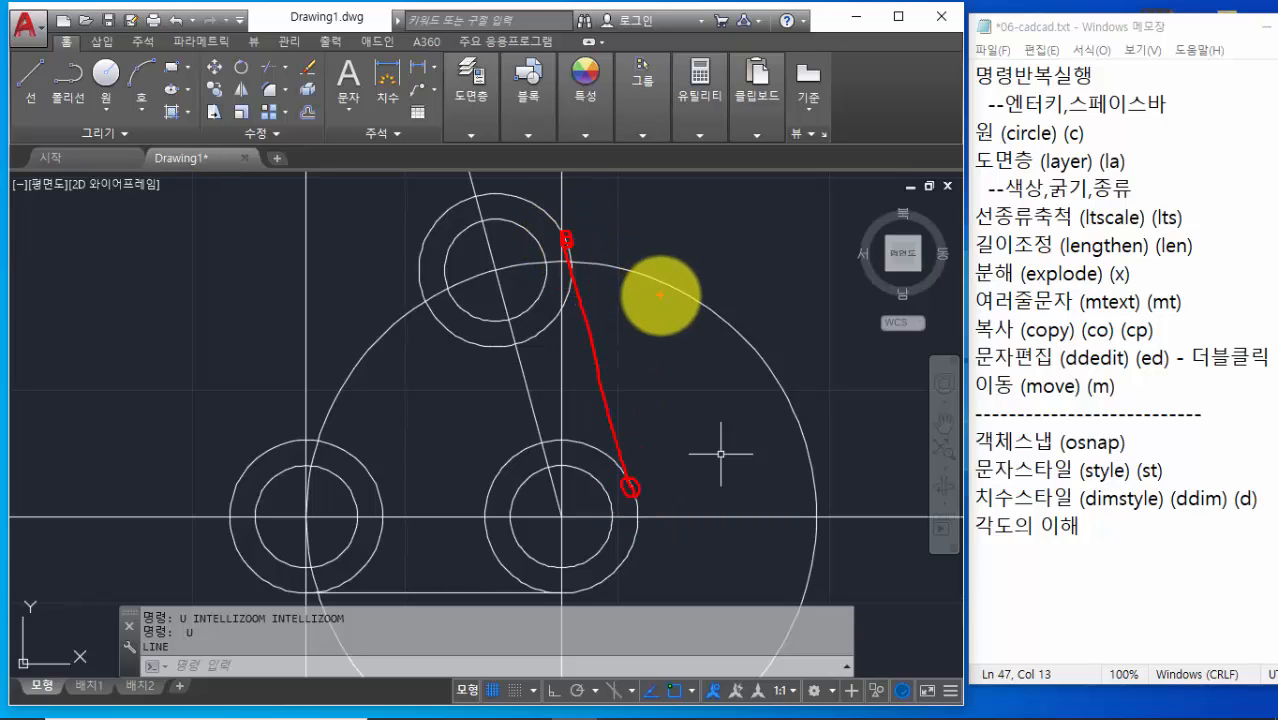
pyautogui.press('Escape')
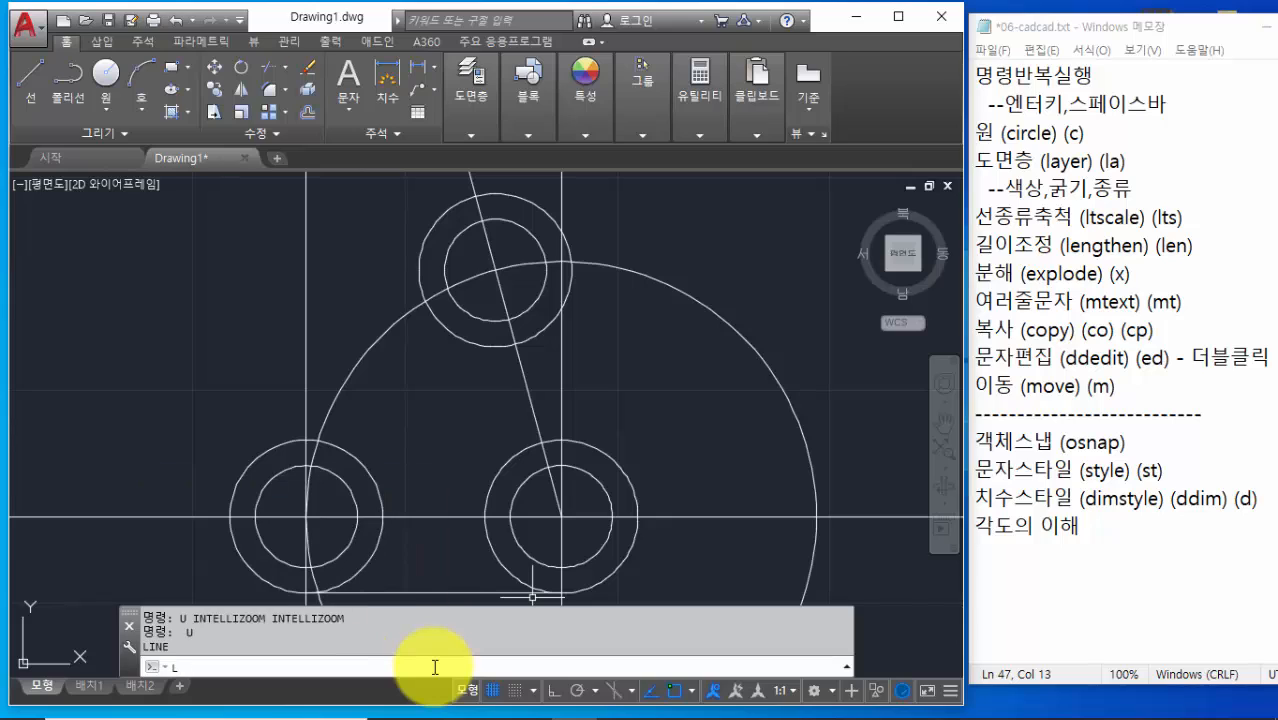
# Draw a line tangent to the outer circles of the lower-right and upper circle pairs, along their right side
pyautogui.press('Return')
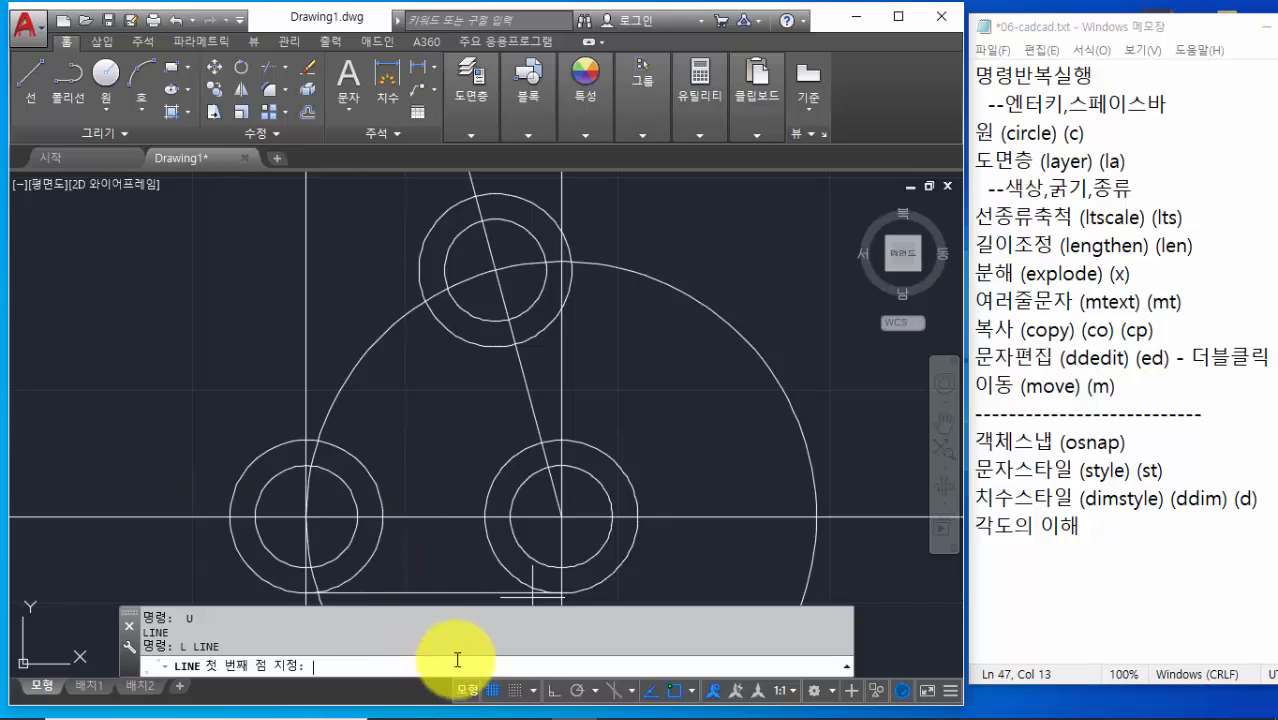
pyautogui.keyDown('shift'); pyautogui.rightClick(636, 378); pyautogui.keyUp('shift')
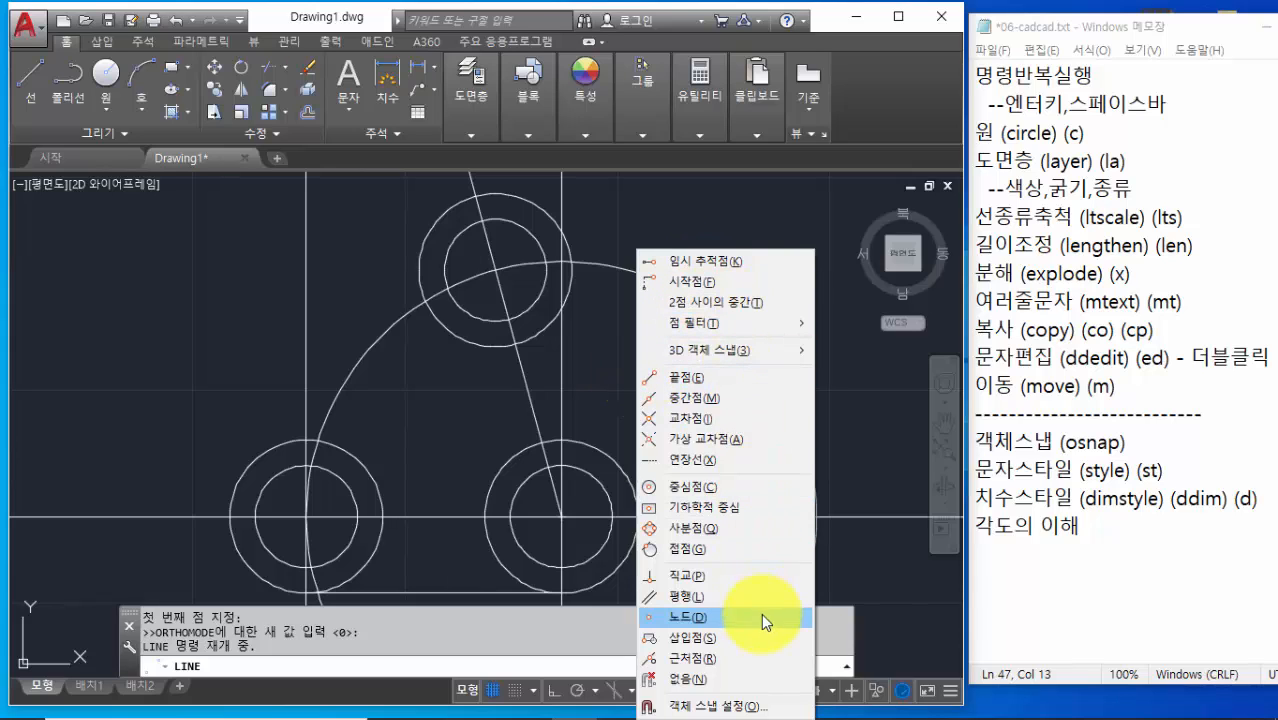
pyautogui.click(699, 548)
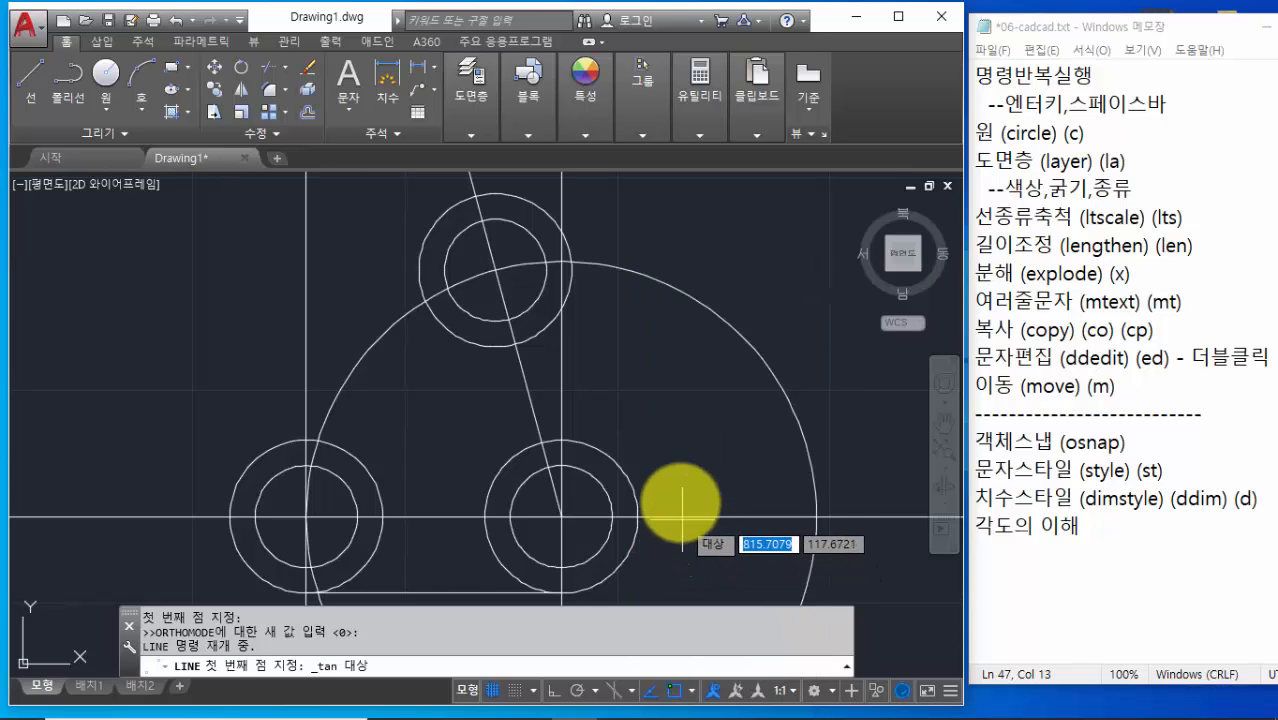
pyautogui.click(622, 471)
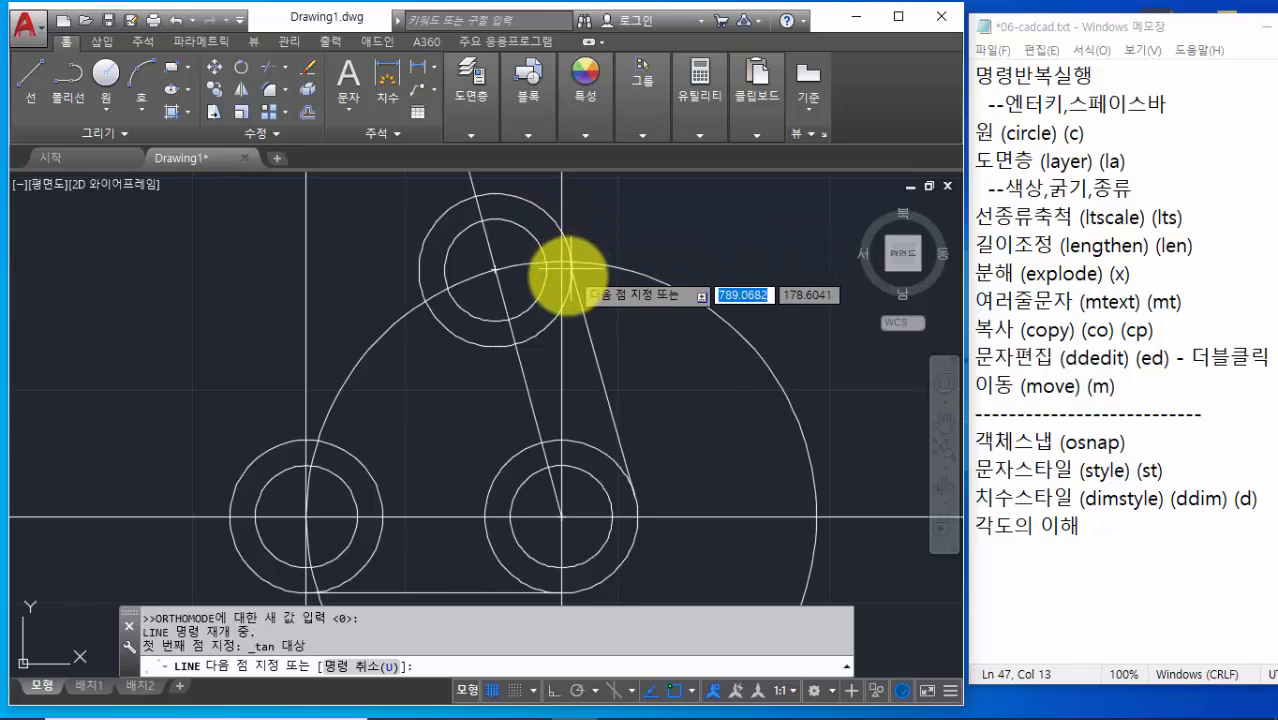
pyautogui.keyDown('shift'); pyautogui.rightClick(624, 339); pyautogui.keyUp('shift')
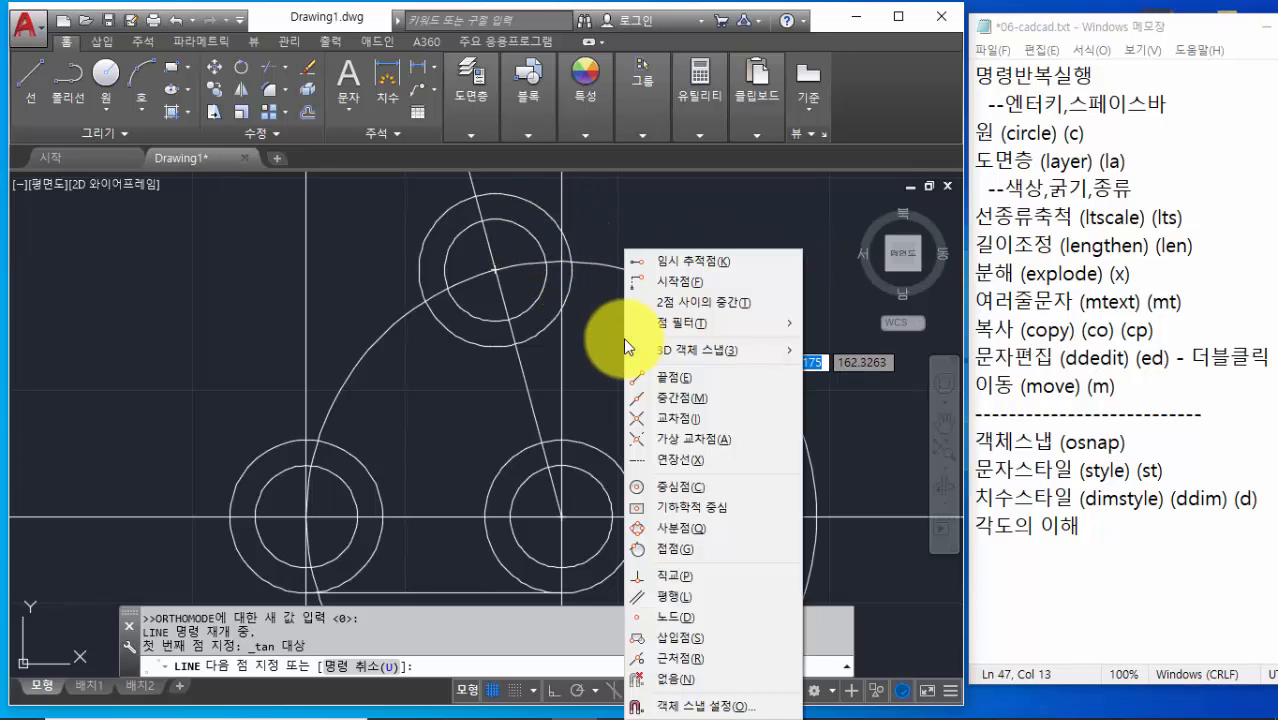
pyautogui.click(684, 546)
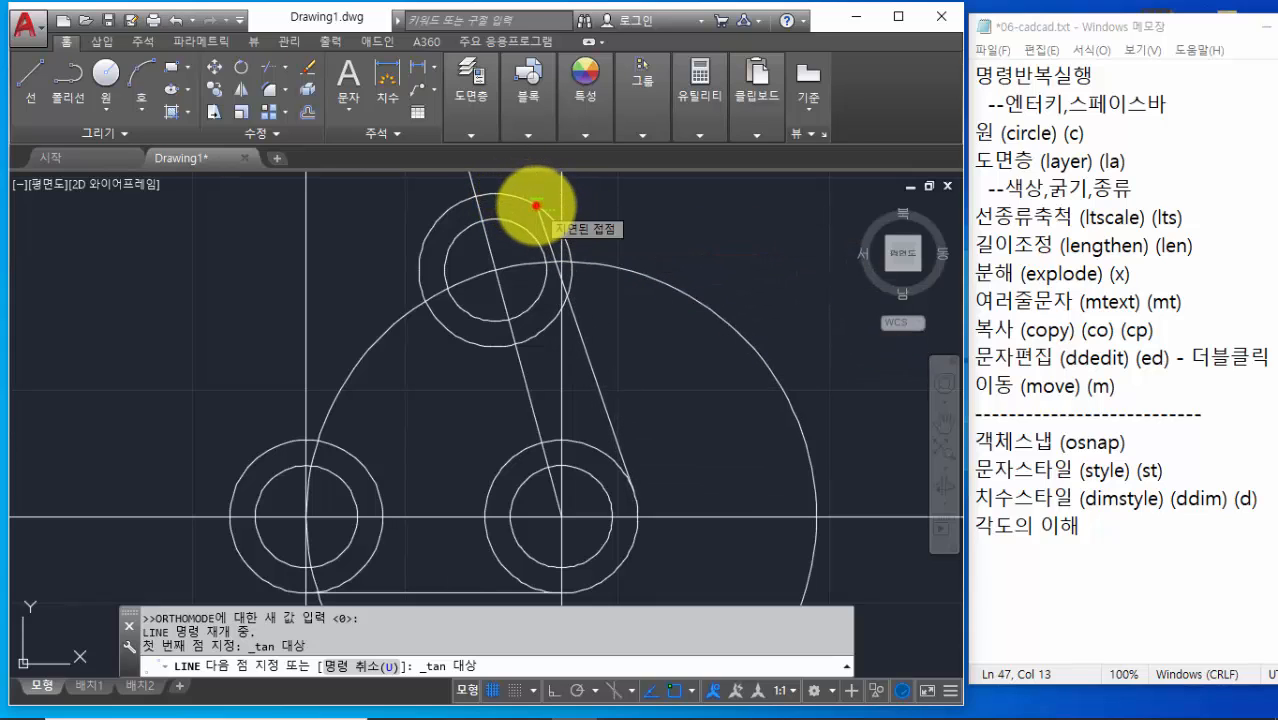
pyautogui.click(535, 205)
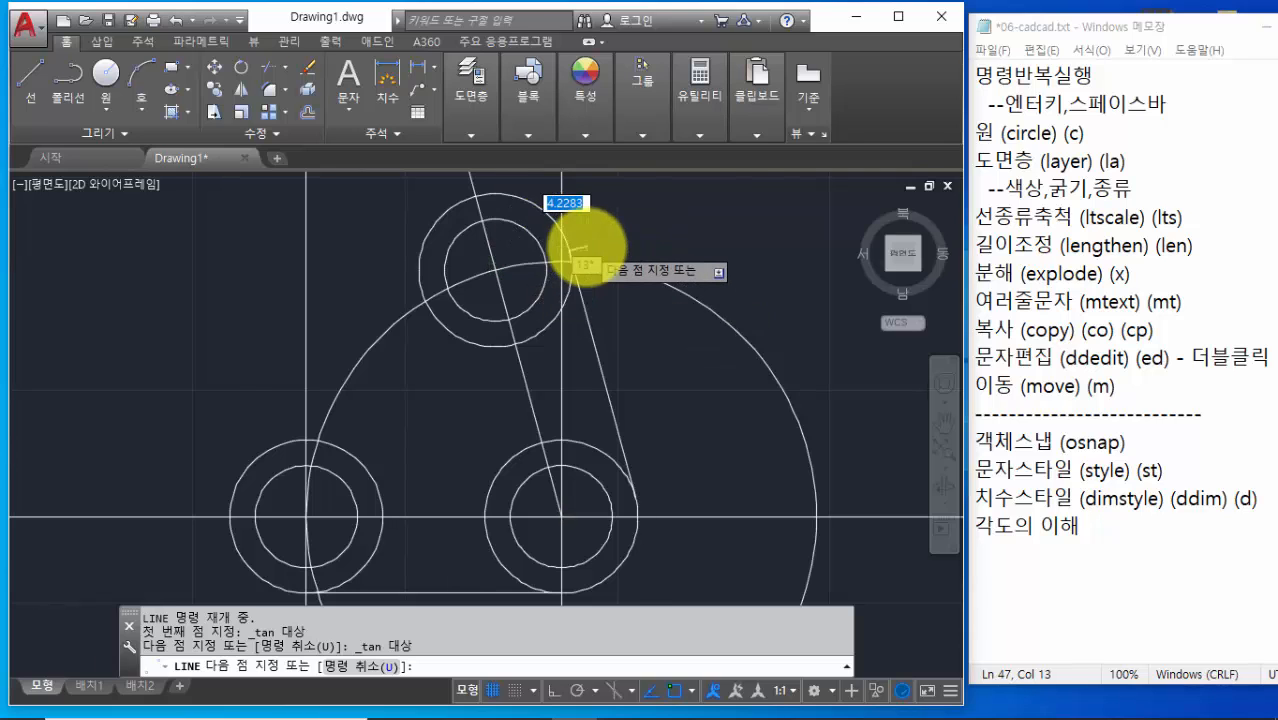
pyautogui.scroll(4, 587, 245)
pyautogui.scroll(2, 587, 245)
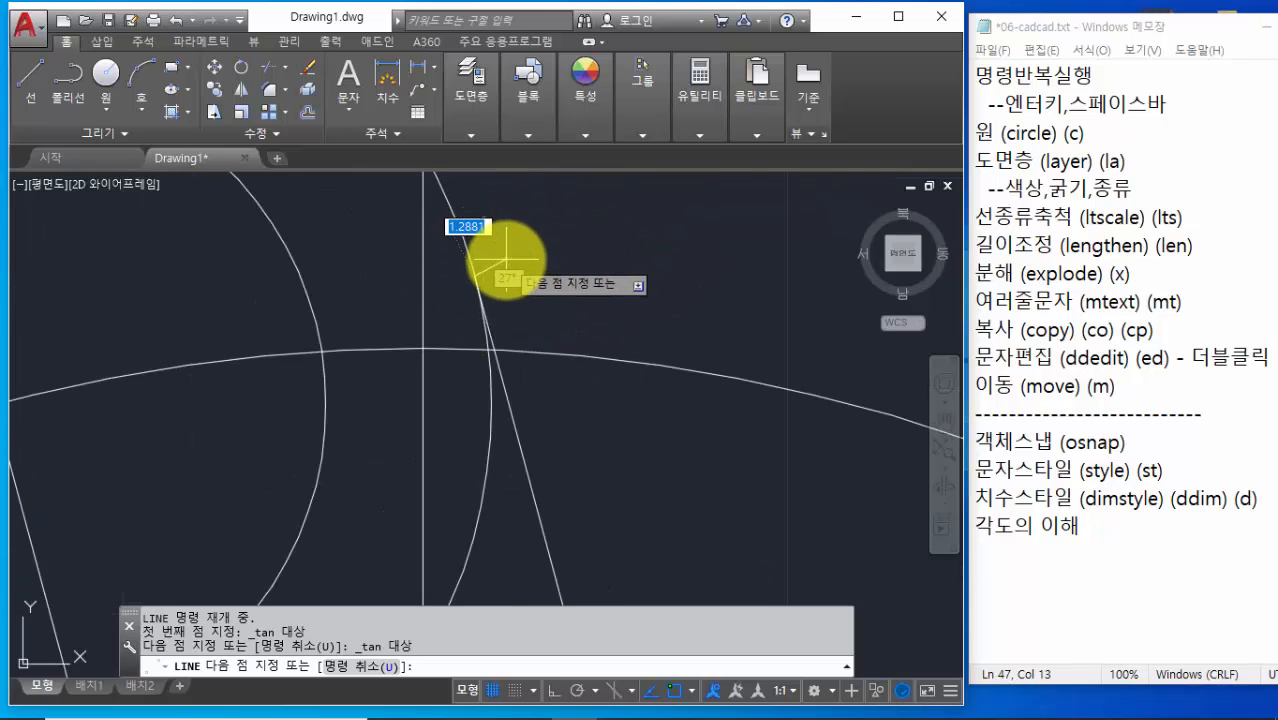
pyautogui.scroll(-5, 500, 263)
pyautogui.scroll(-2, 515, 272)
pyautogui.scroll(-2, 620, 270)
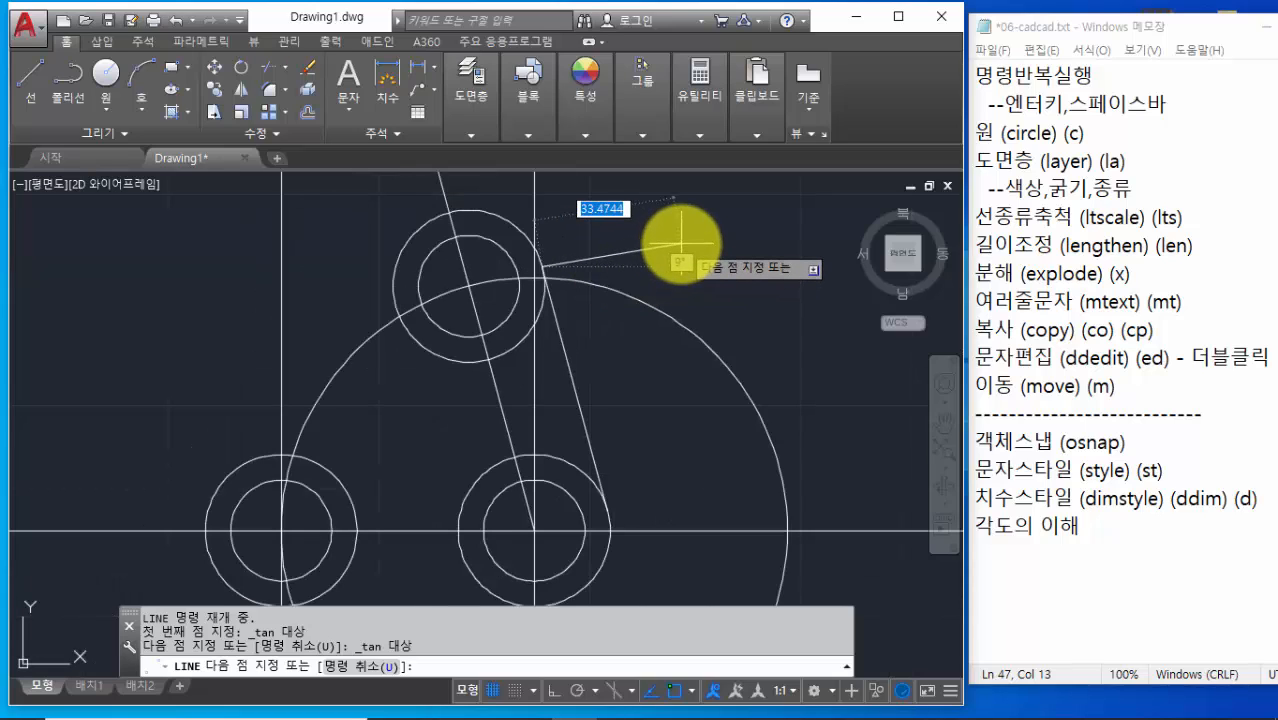
pyautogui.press('Return')
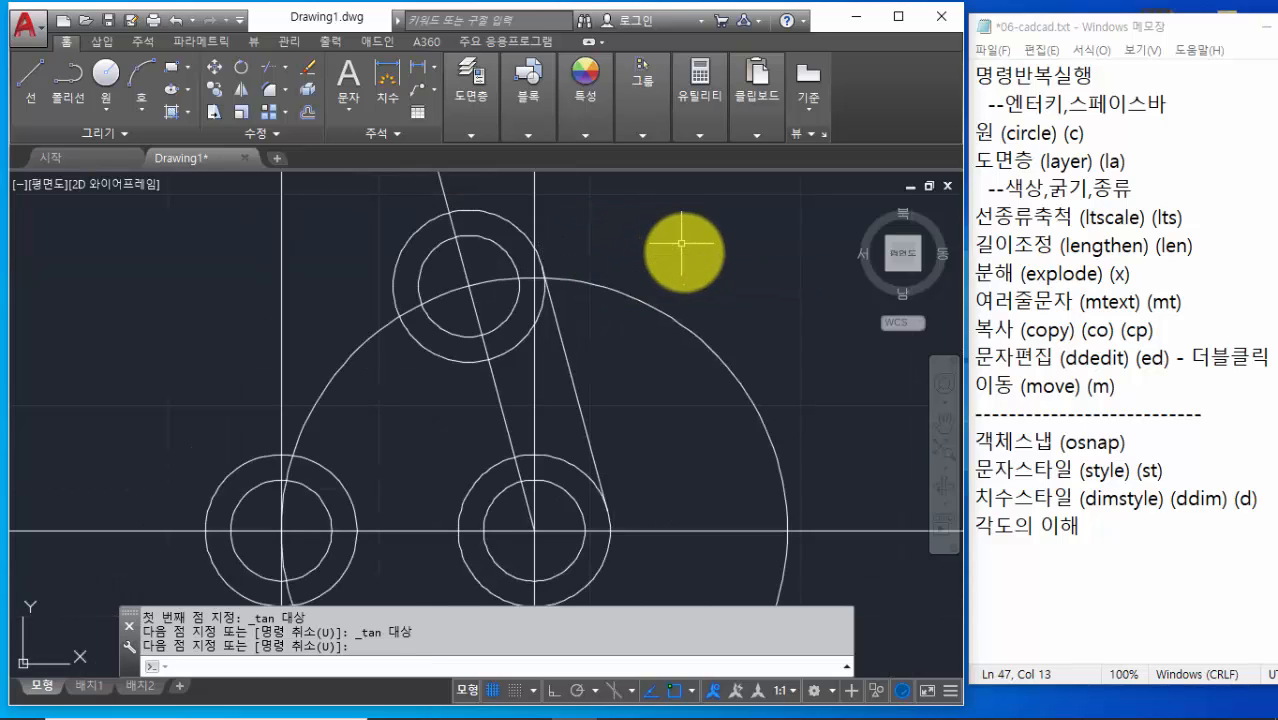
pyautogui.scroll(-2, 681, 243)
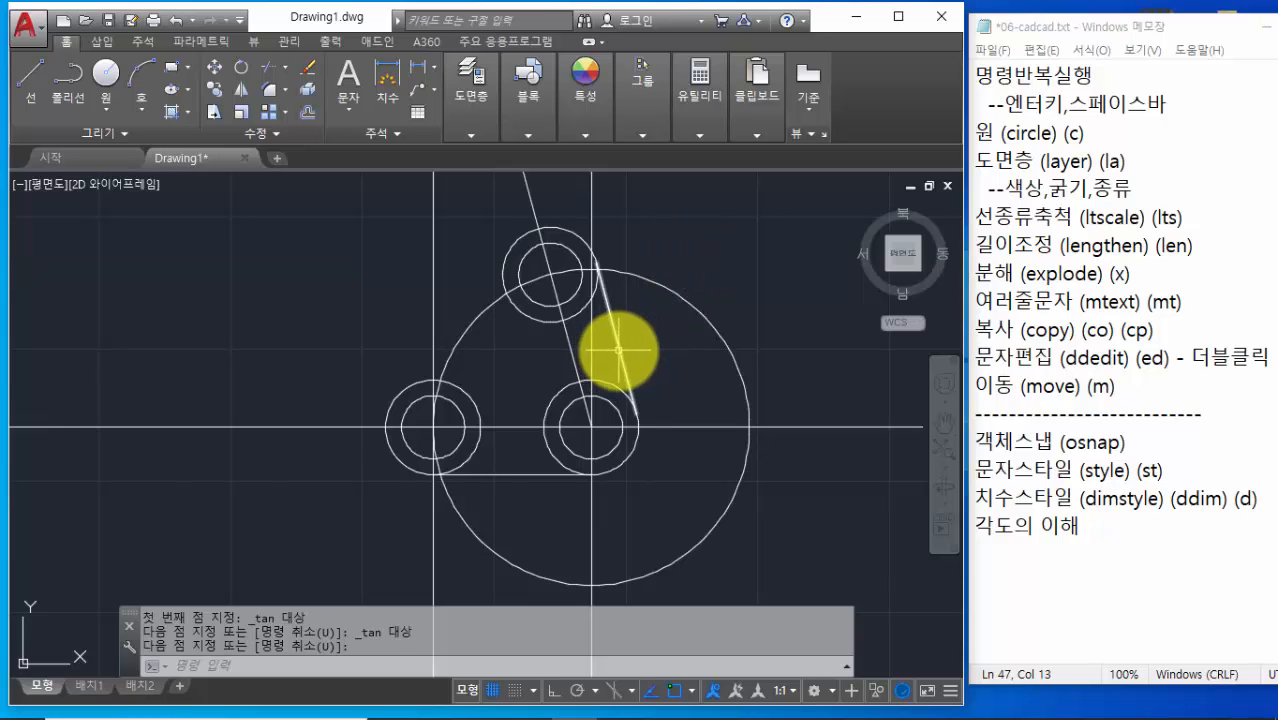
pyautogui.moveTo(618, 350); pyautogui.dragTo(657, 365, button='middle')
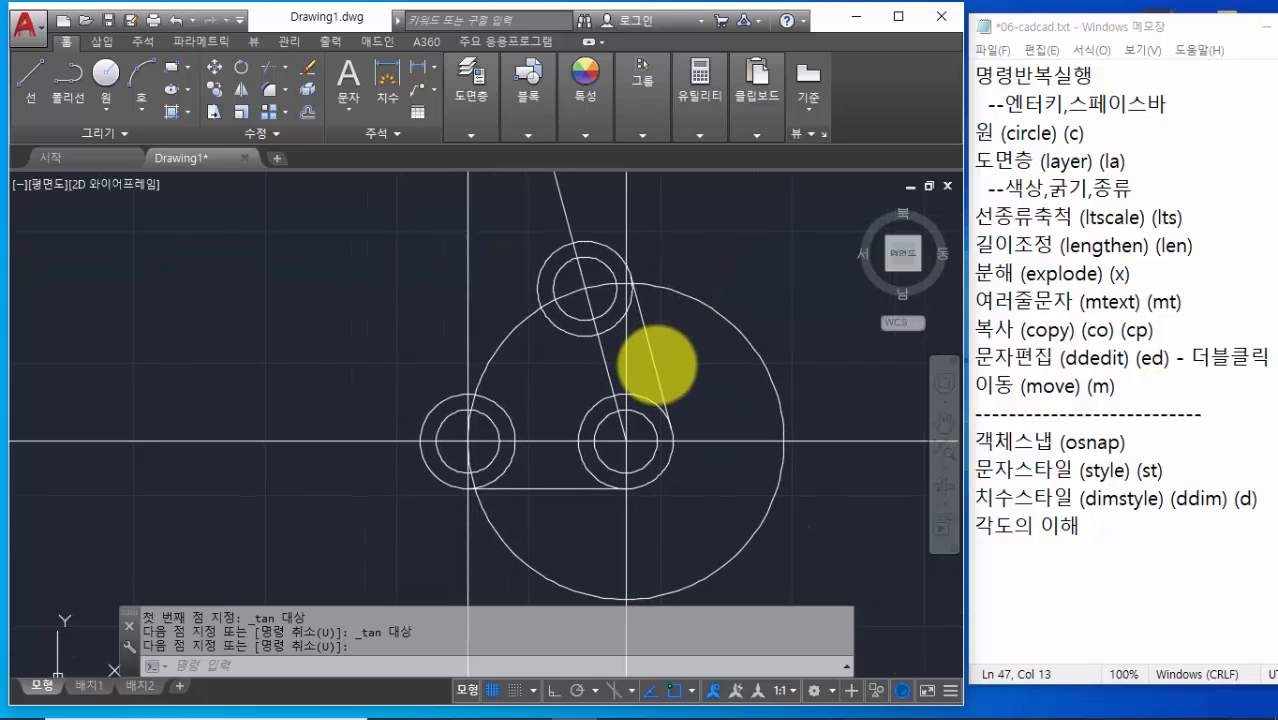
# Switch to the reference image 06-1.jpg in Photos and examine the R30 arc and where it touches the two outer circles
pyautogui.hotkey('alt', 'Tab')
pyautogui.hotkey('alt', 'Tab')
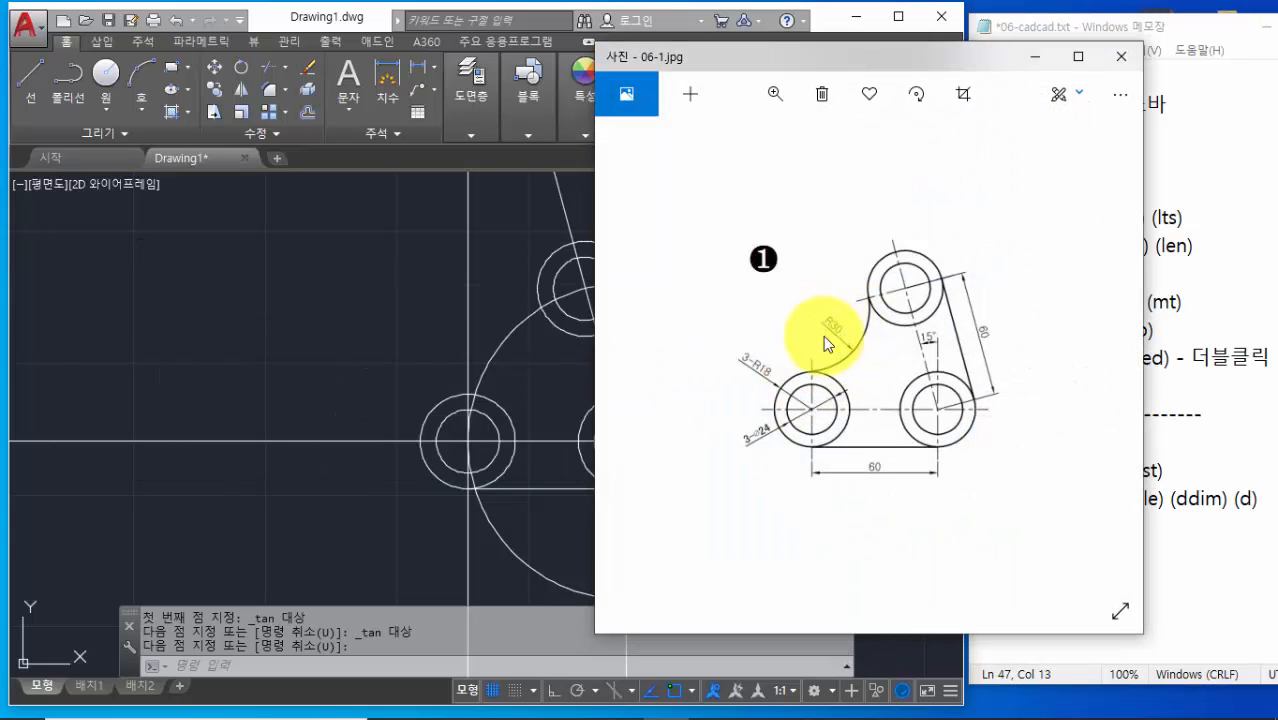
pyautogui.scroll(2, 845, 347)
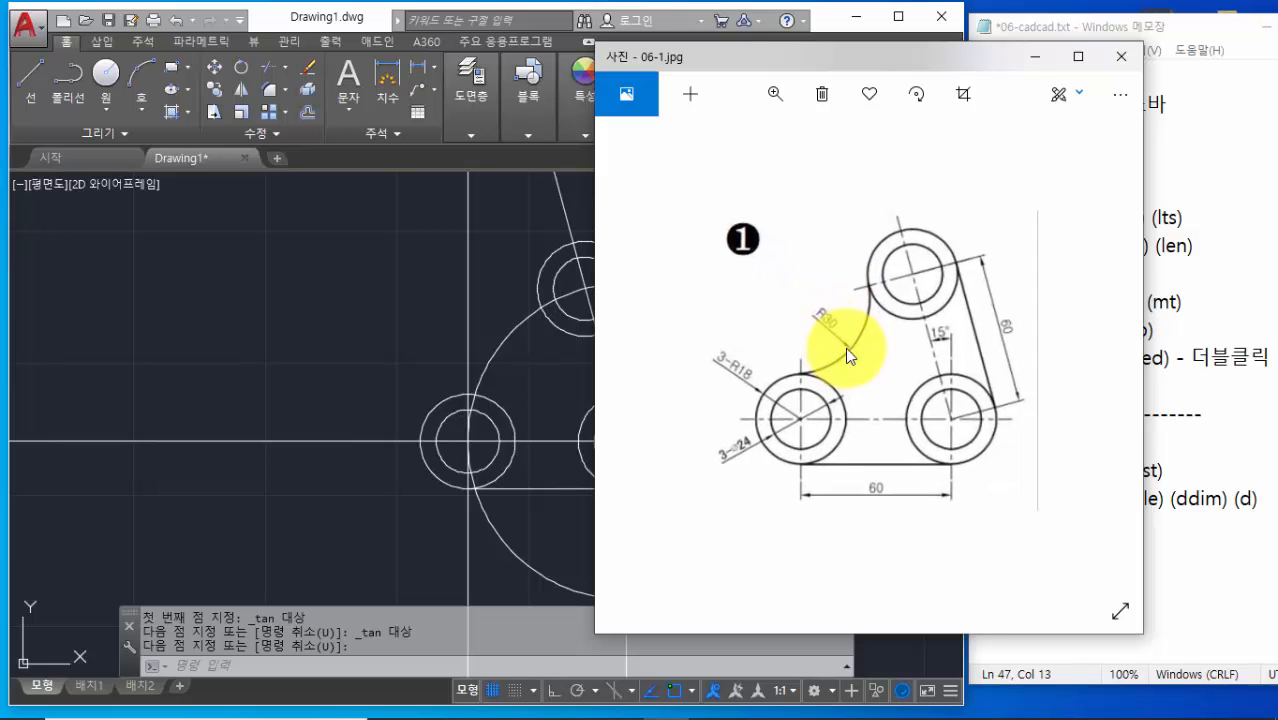
pyautogui.scroll(1, 845, 347)
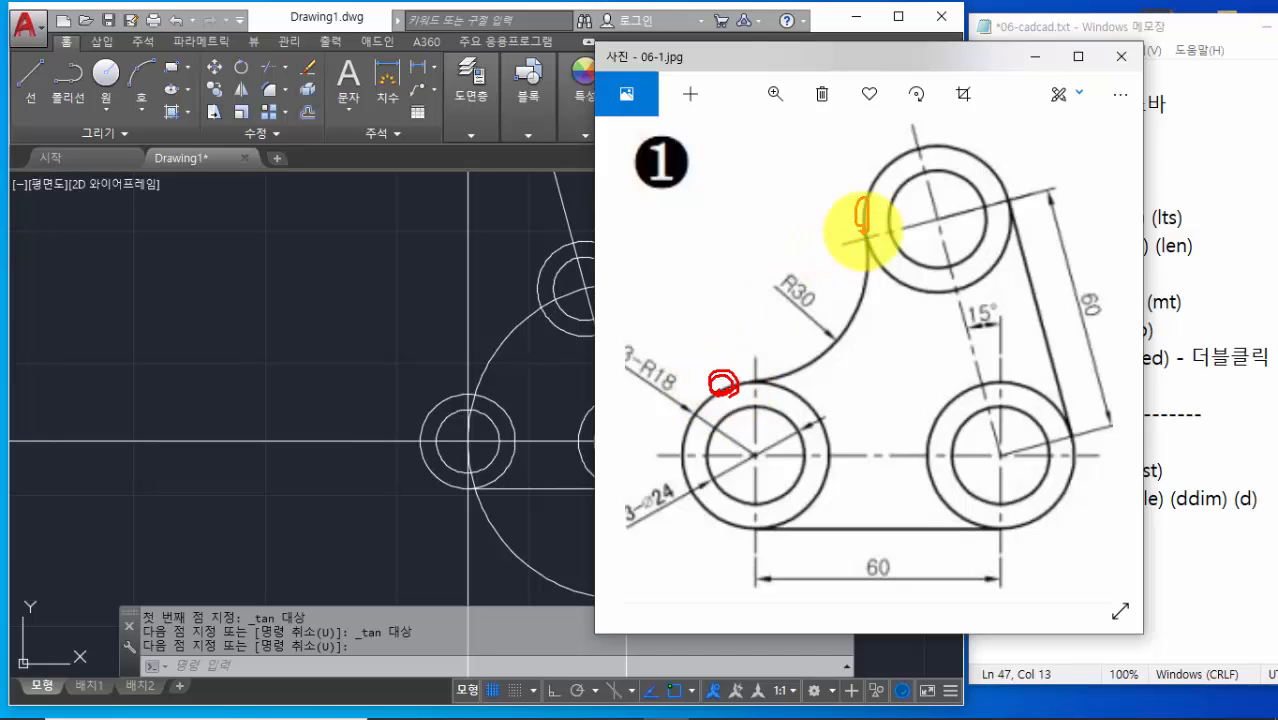
pyautogui.moveTo(865, 231)
pyautogui.mouseDown()
pyautogui.moveTo(856, 205)
pyautogui.moveTo(864, 226)
pyautogui.mouseUp()
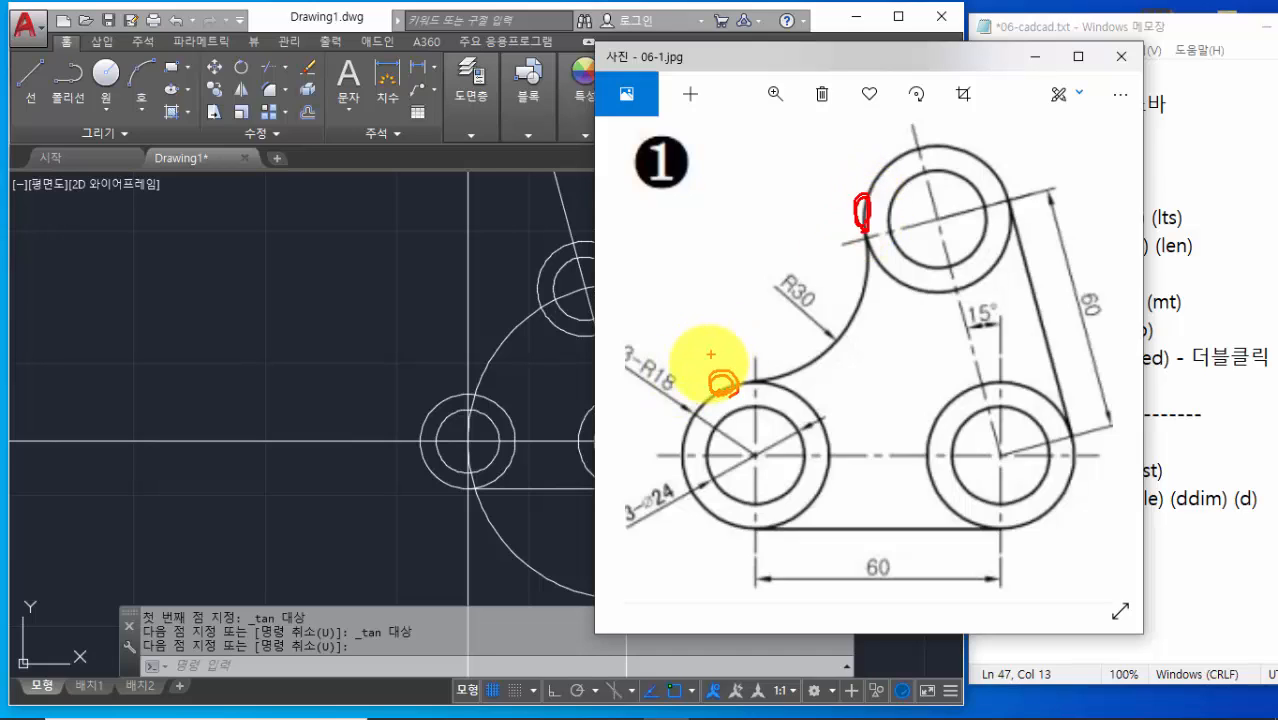
pyautogui.moveTo(711, 340); pyautogui.dragTo(714, 368)
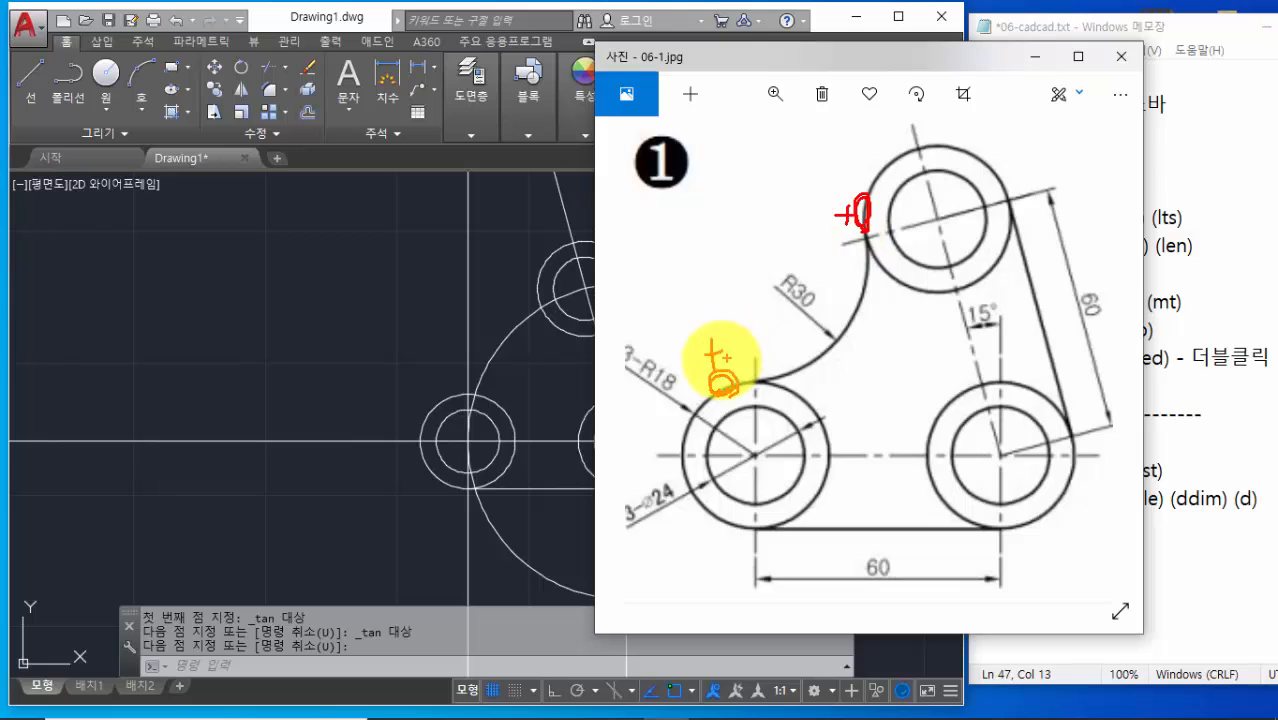
pyautogui.moveTo(718, 371)
pyautogui.mouseDown()
pyautogui.moveTo(724, 334)
pyautogui.moveTo(718, 369)
pyautogui.mouseUp()
pyautogui.moveTo(843, 236); pyautogui.dragTo(845, 235)
pyautogui.moveTo(807, 317)
pyautogui.mouseDown()
pyautogui.moveTo(787, 277)
pyautogui.moveTo(806, 332)
pyautogui.mouseUp()
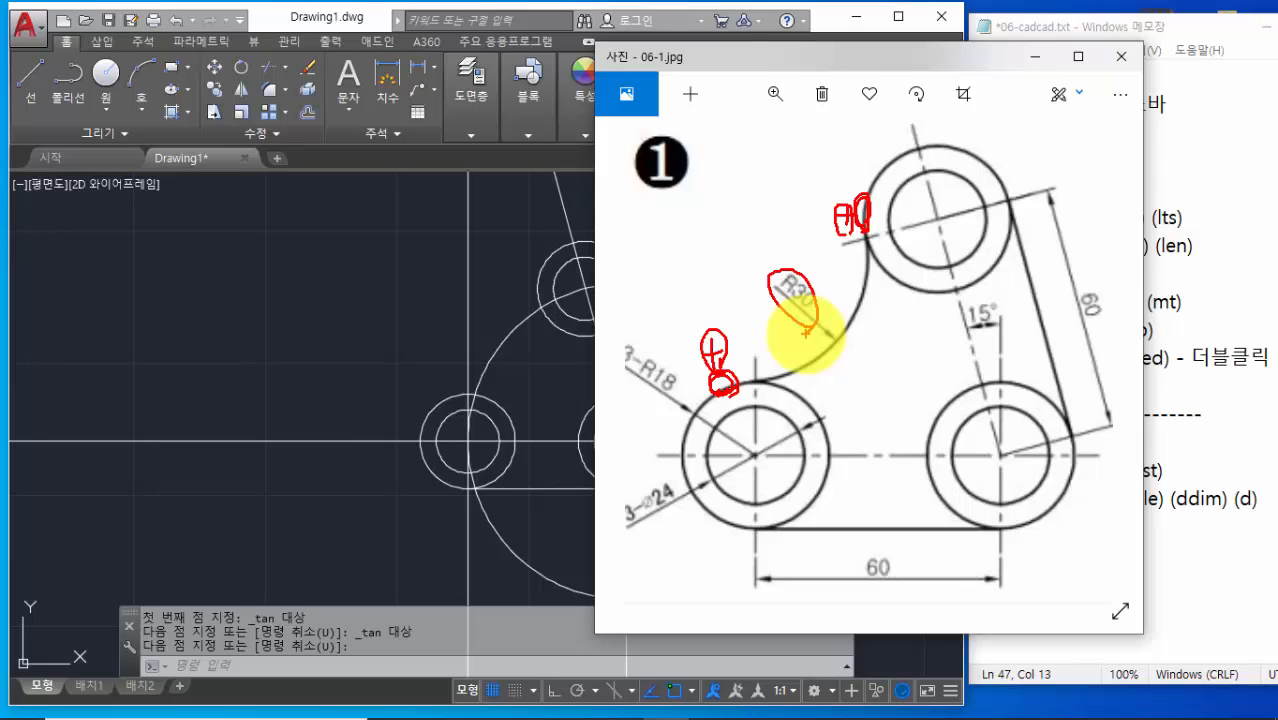
# Back in AutoCAD, draw a tangent-tangent-radius circle of radius 30 touching the upper and lower-left outer circles on their facing left sides
pyautogui.click(431, 670)
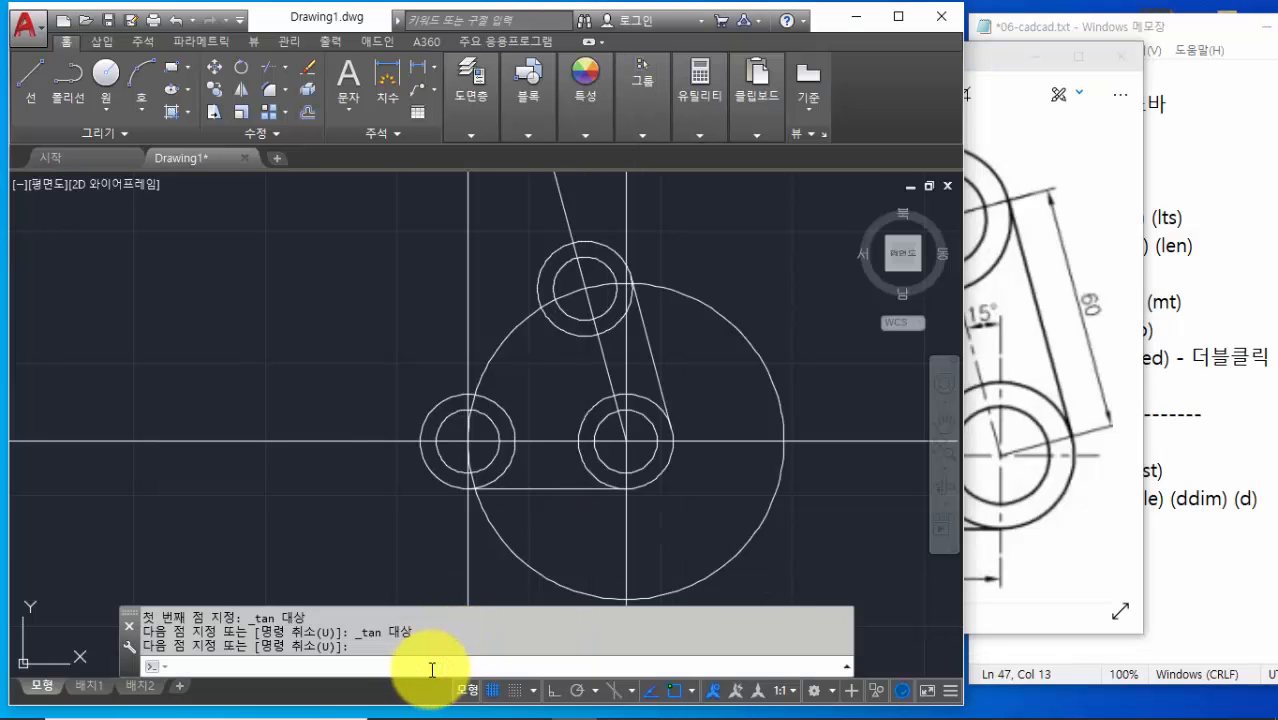
pyautogui.write('c')
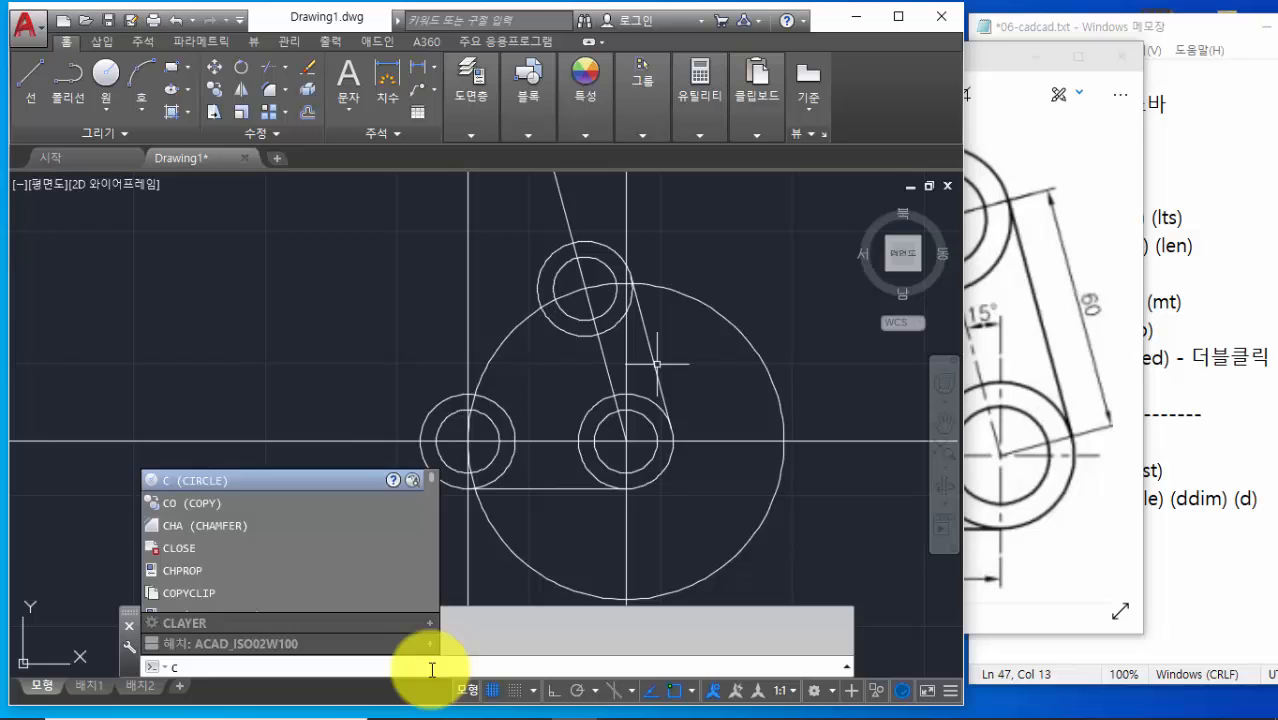
pyautogui.press('Return')
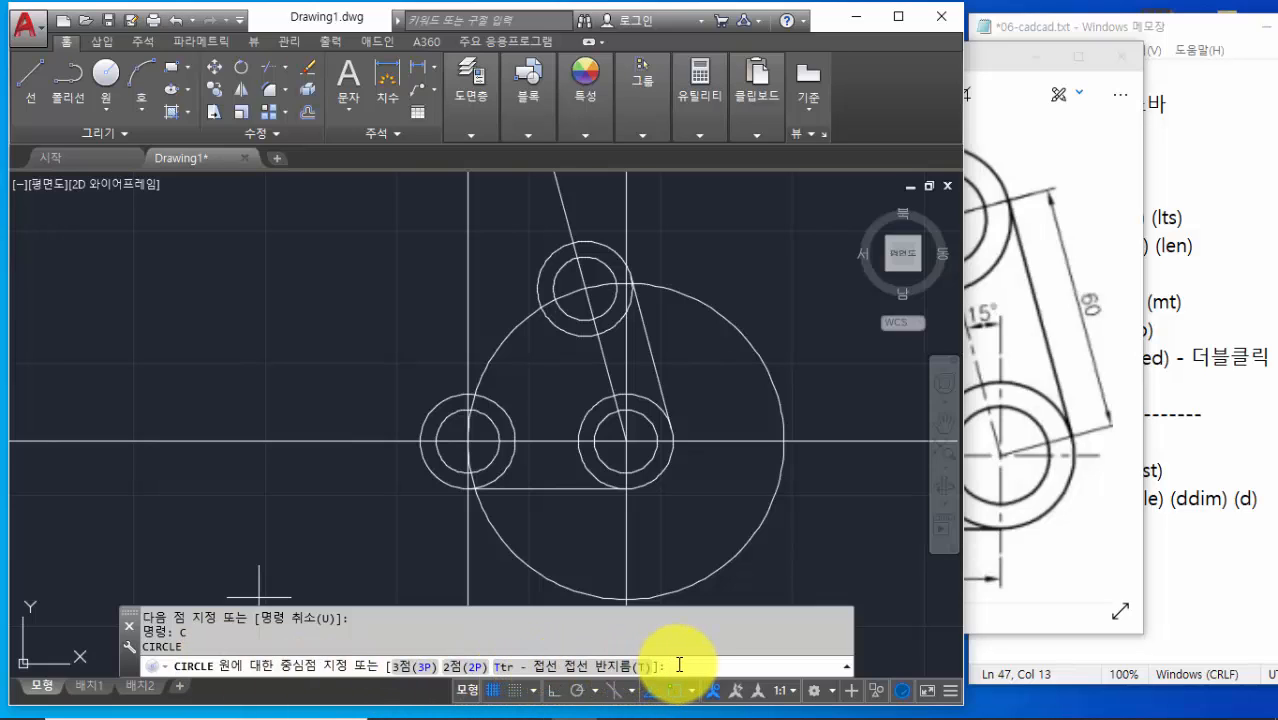
pyautogui.write('t')
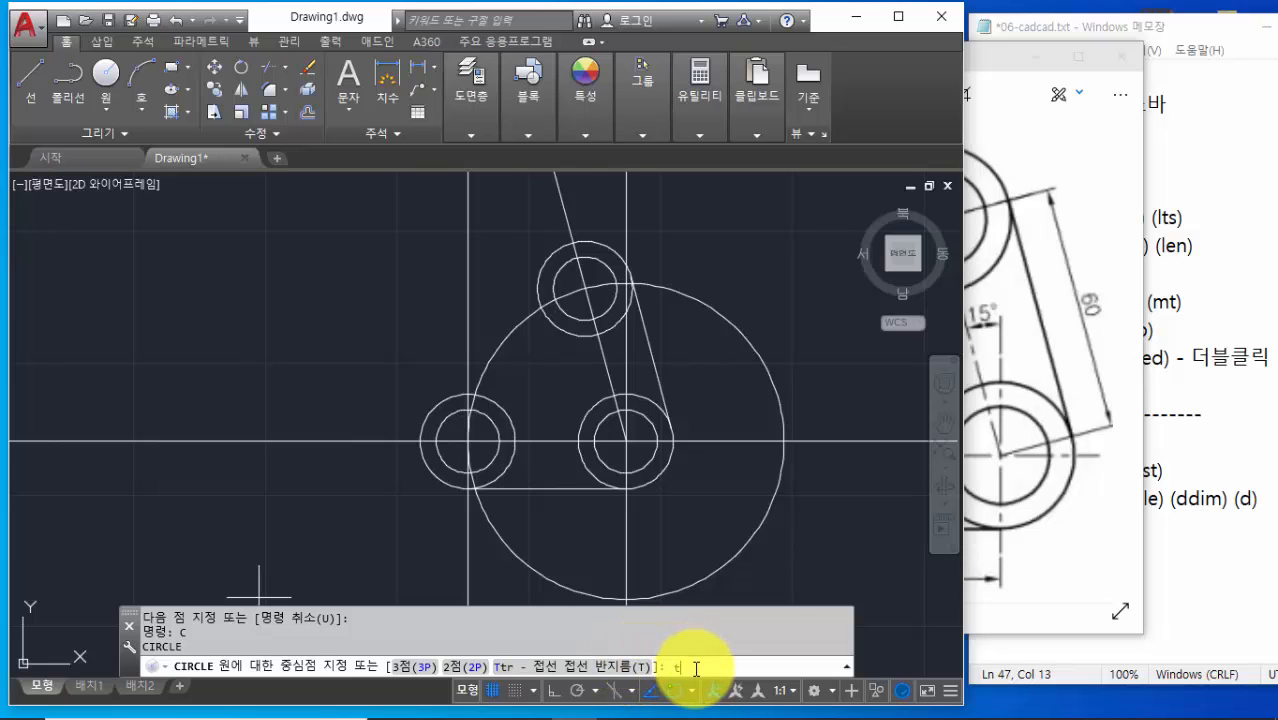
pyautogui.press('Return')
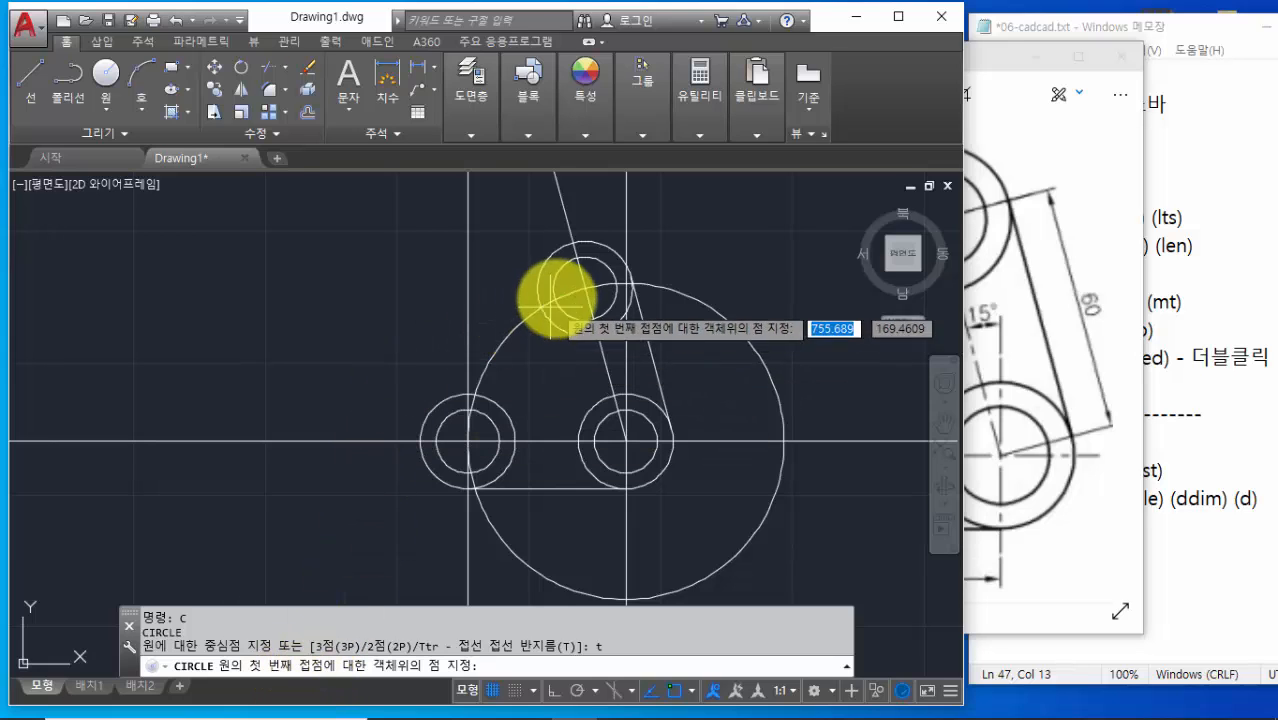
pyautogui.click(535, 269)
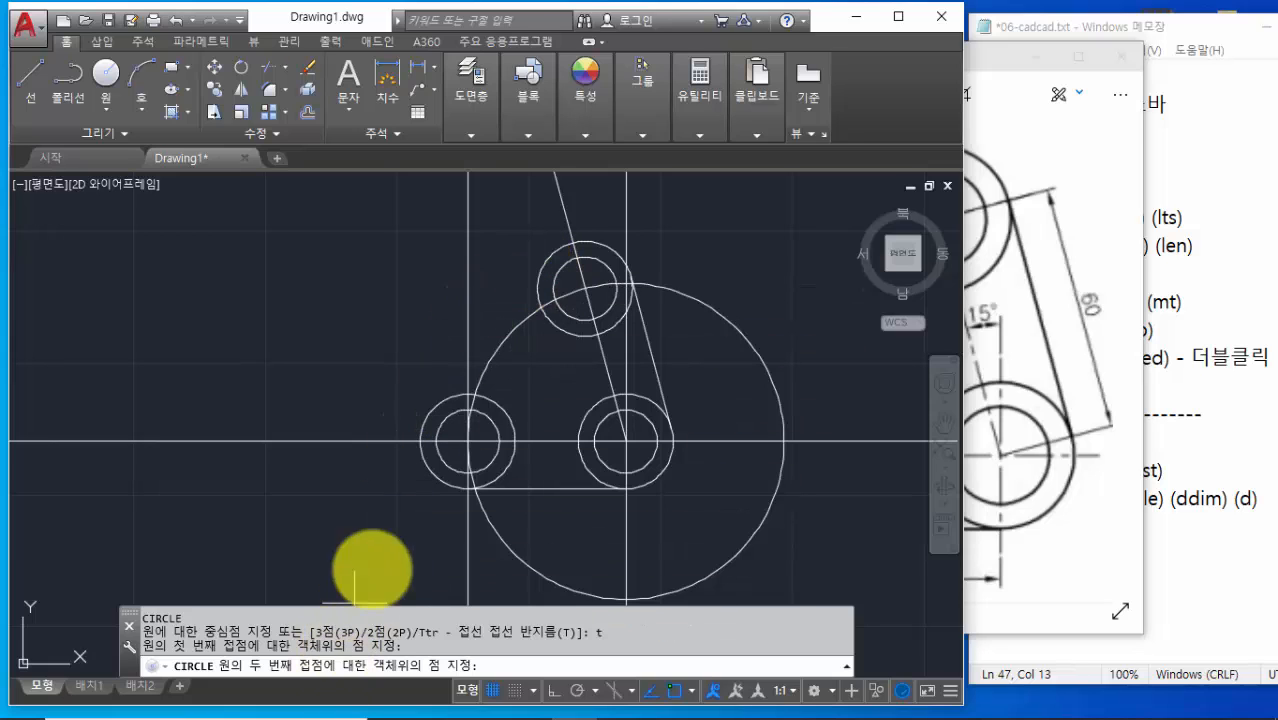
pyautogui.click(443, 396)
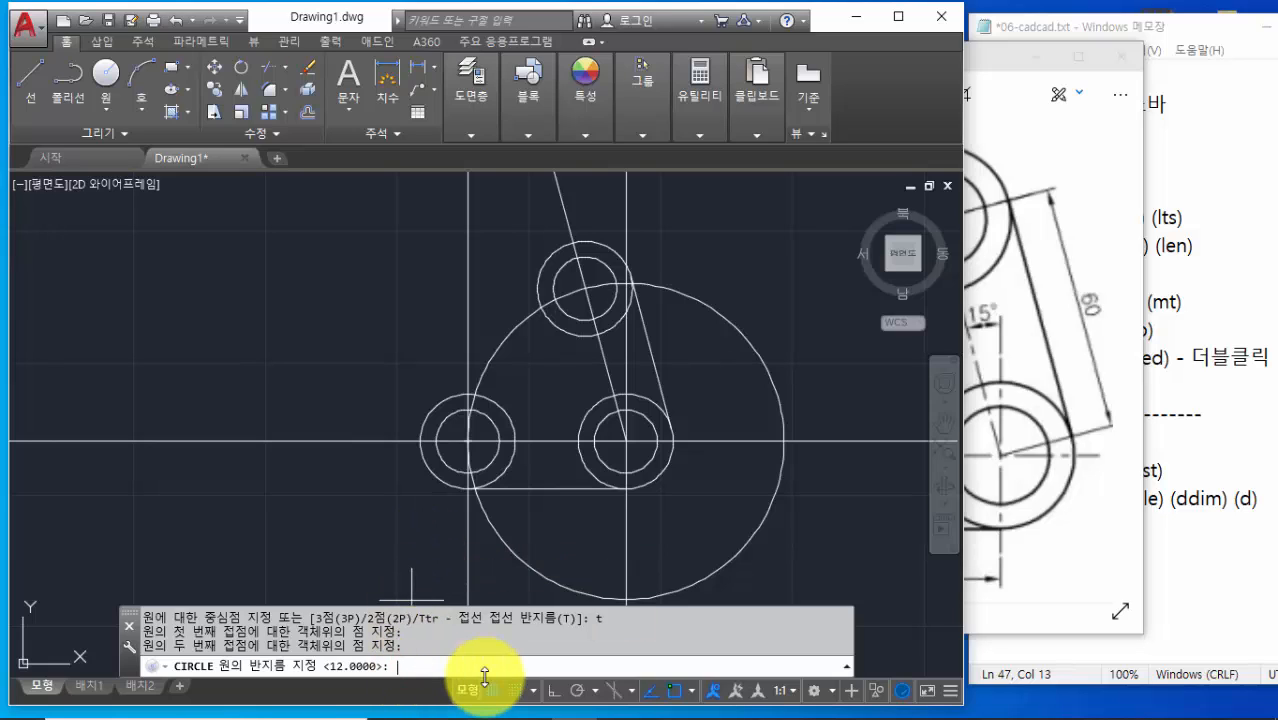
pyautogui.write('30')
pyautogui.press('Return')
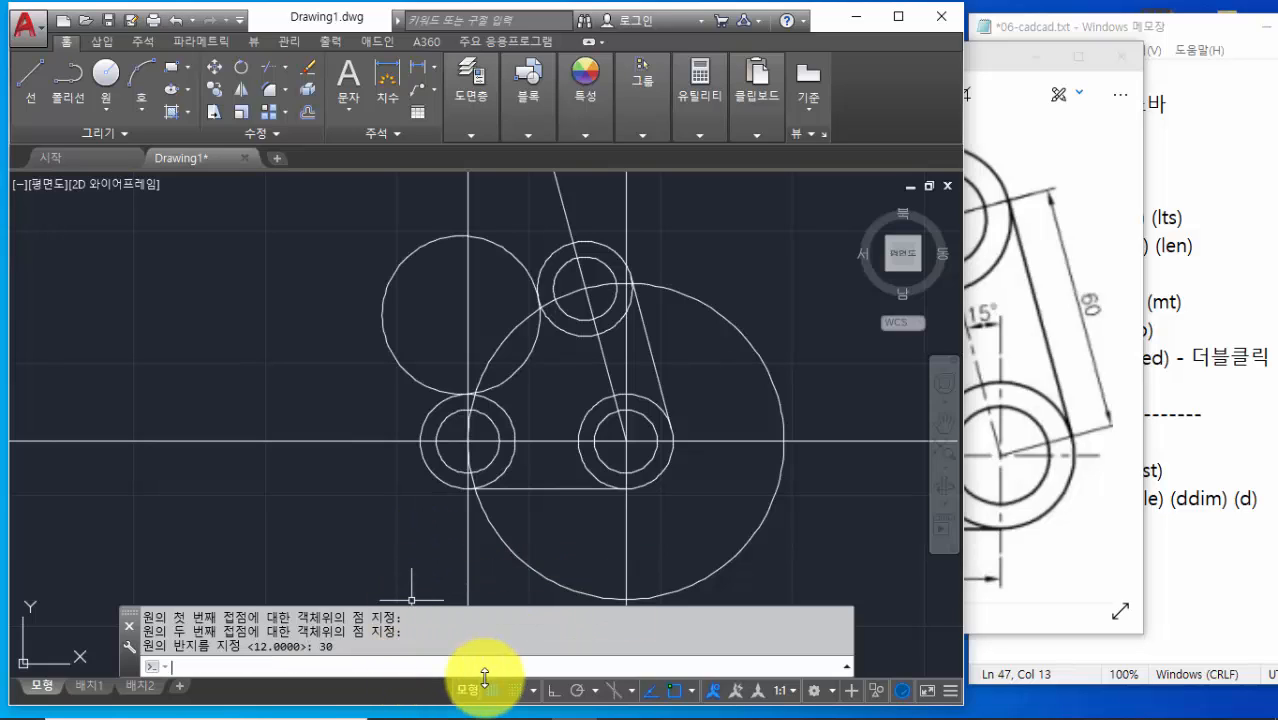
# Trim the radius 30 circle with all objects as cutting edges, keeping only the concave arc between the upper and lower-left outer circles
pyautogui.scroll(4, 541, 346)
pyautogui.moveTo(541, 346); pyautogui.dragTo(579, 382, button='middle')
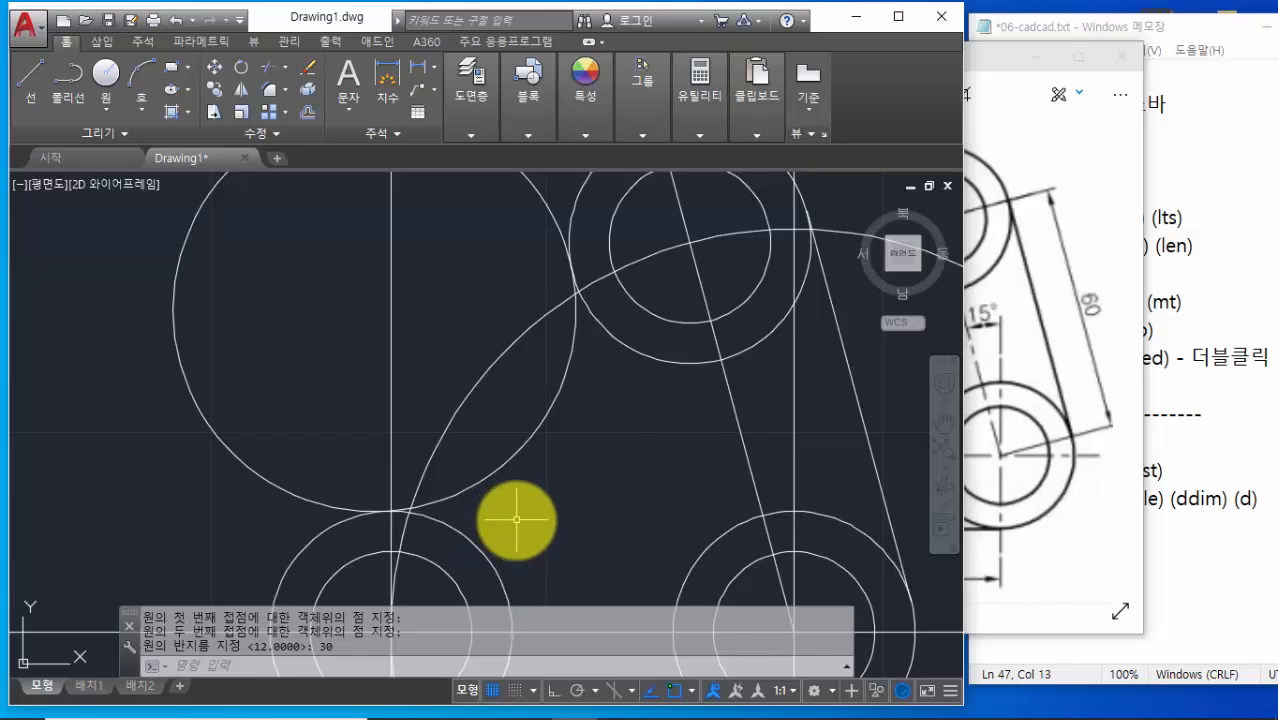
pyautogui.scroll(-4, 515, 516)
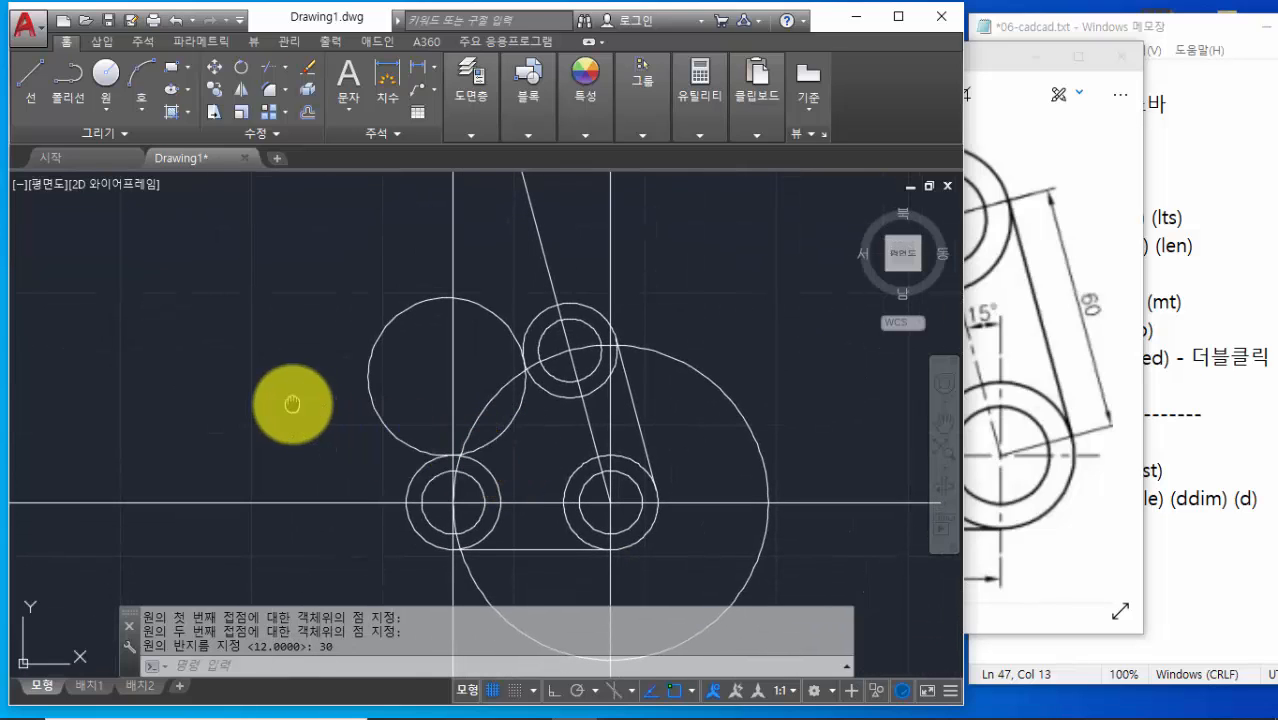
pyautogui.moveTo(294, 405); pyautogui.dragTo(287, 385, button='middle')
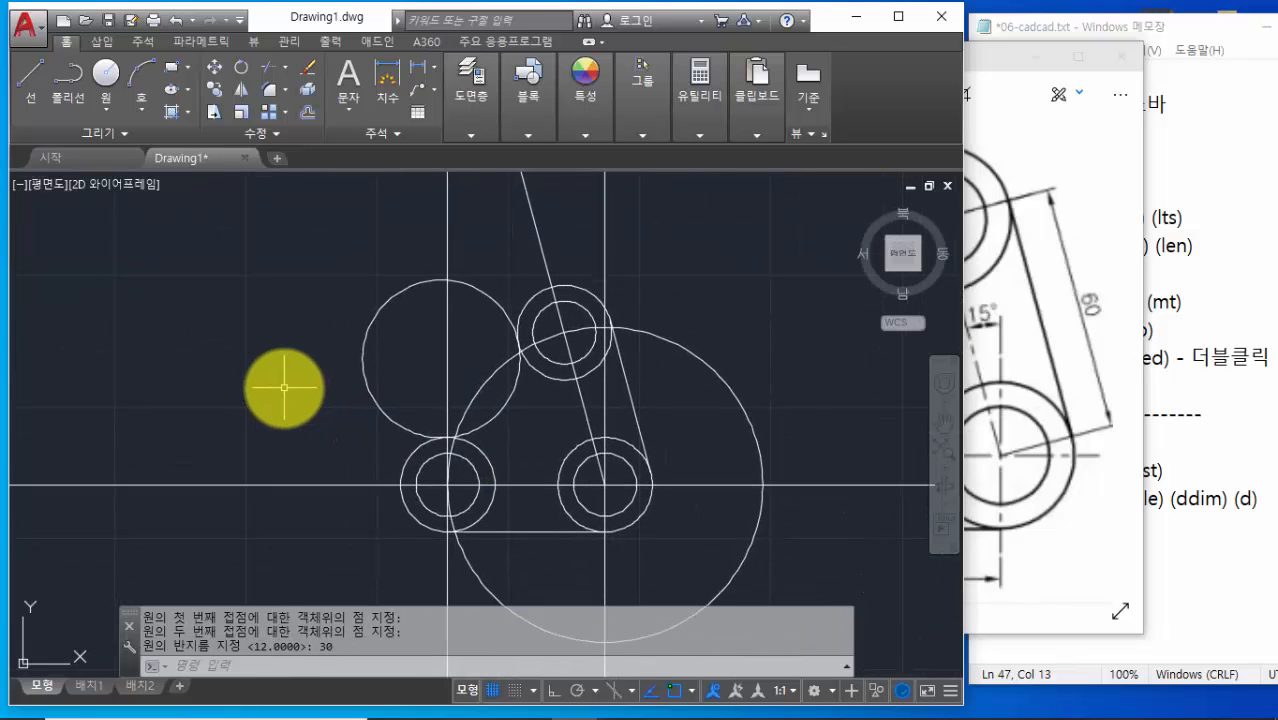
pyautogui.moveTo(284, 388); pyautogui.dragTo(265, 371, button='middle')
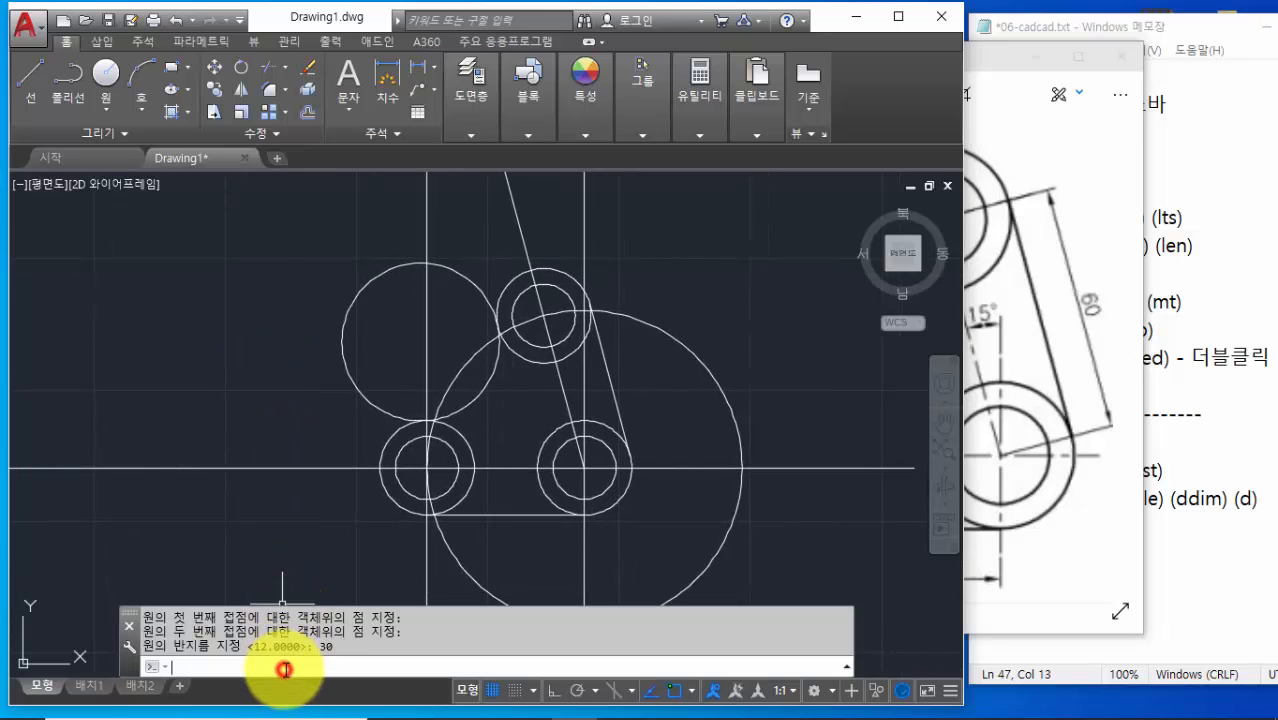
pyautogui.press('Return')
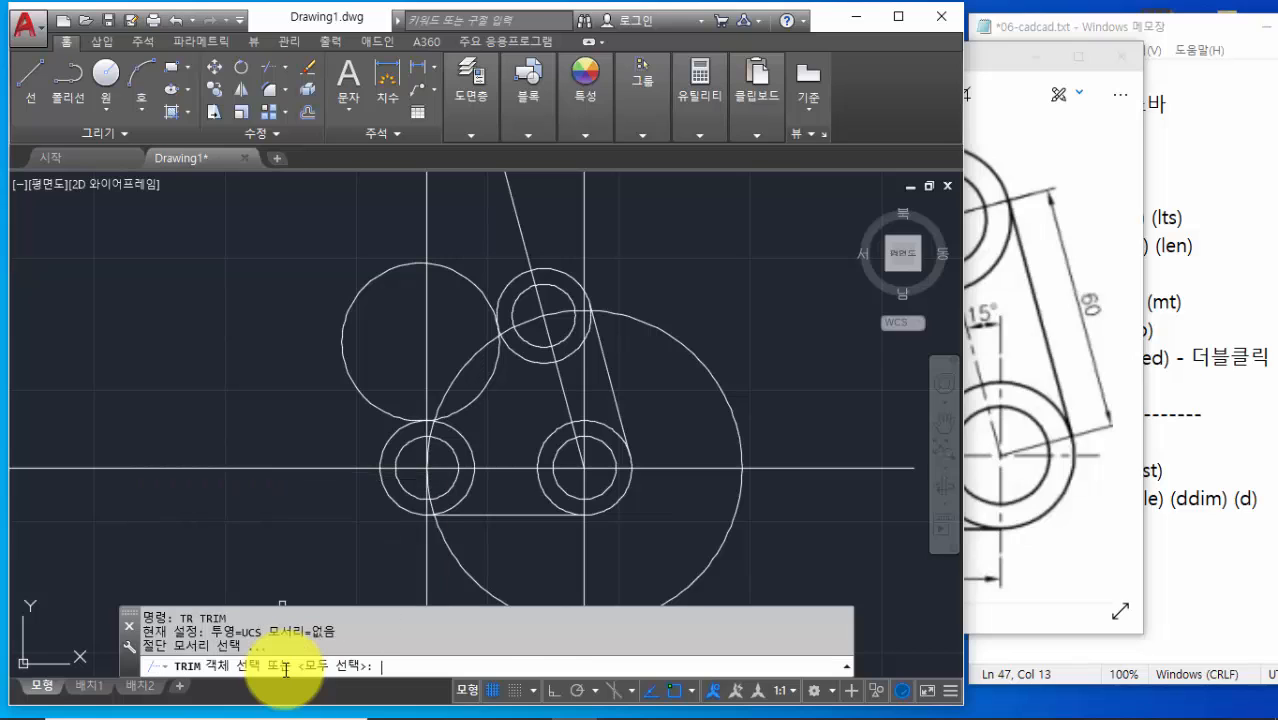
pyautogui.press('Return')
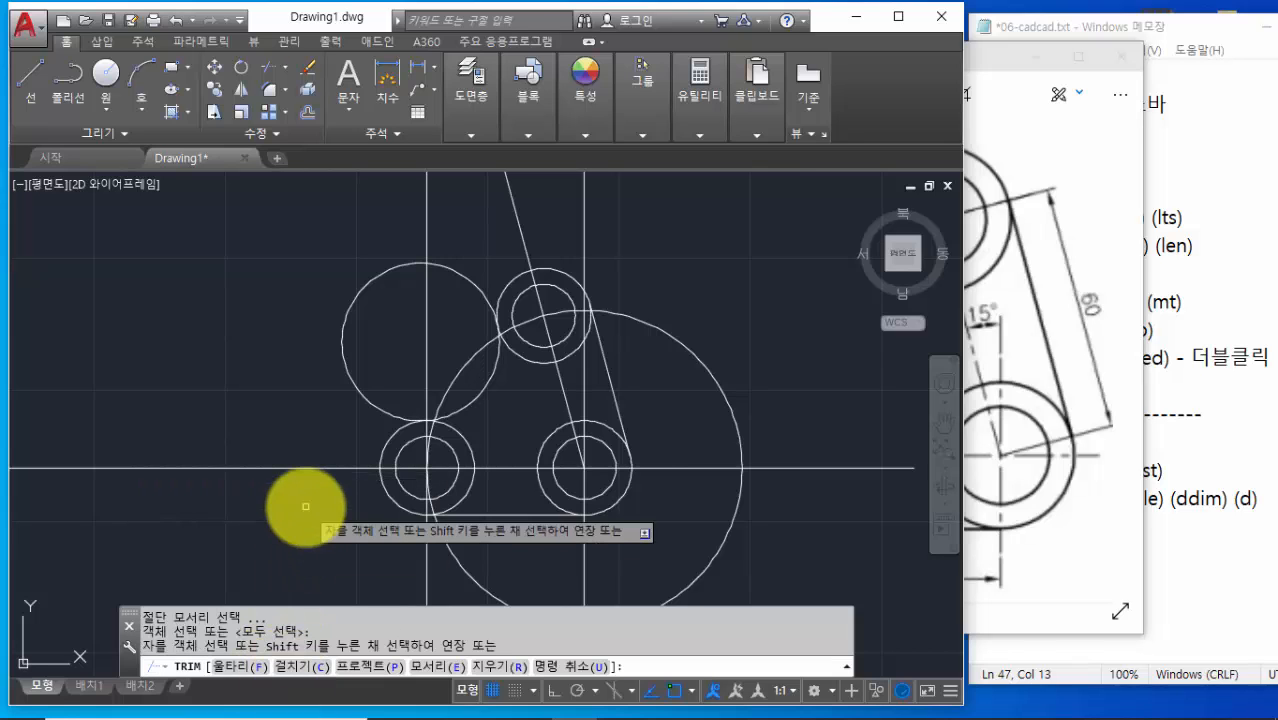
pyautogui.scroll(2, 520, 390)
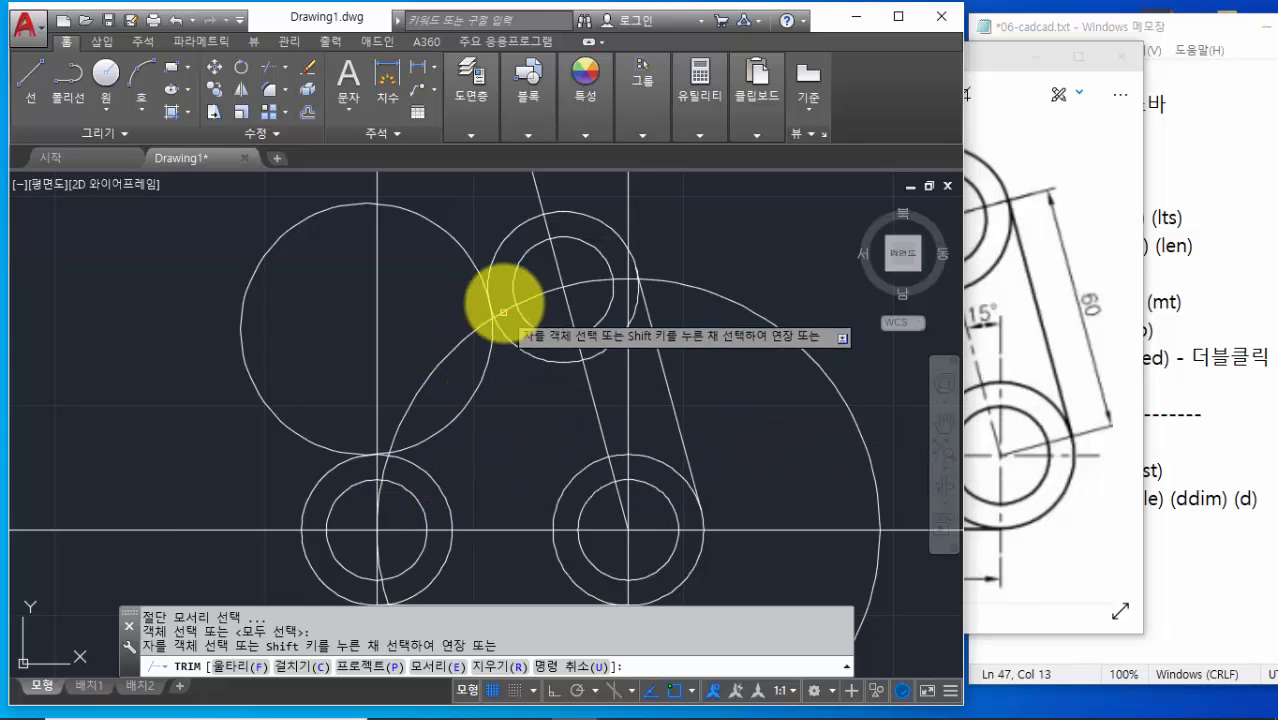
pyautogui.click(477, 263)
pyautogui.scroll(4, 322, 462)
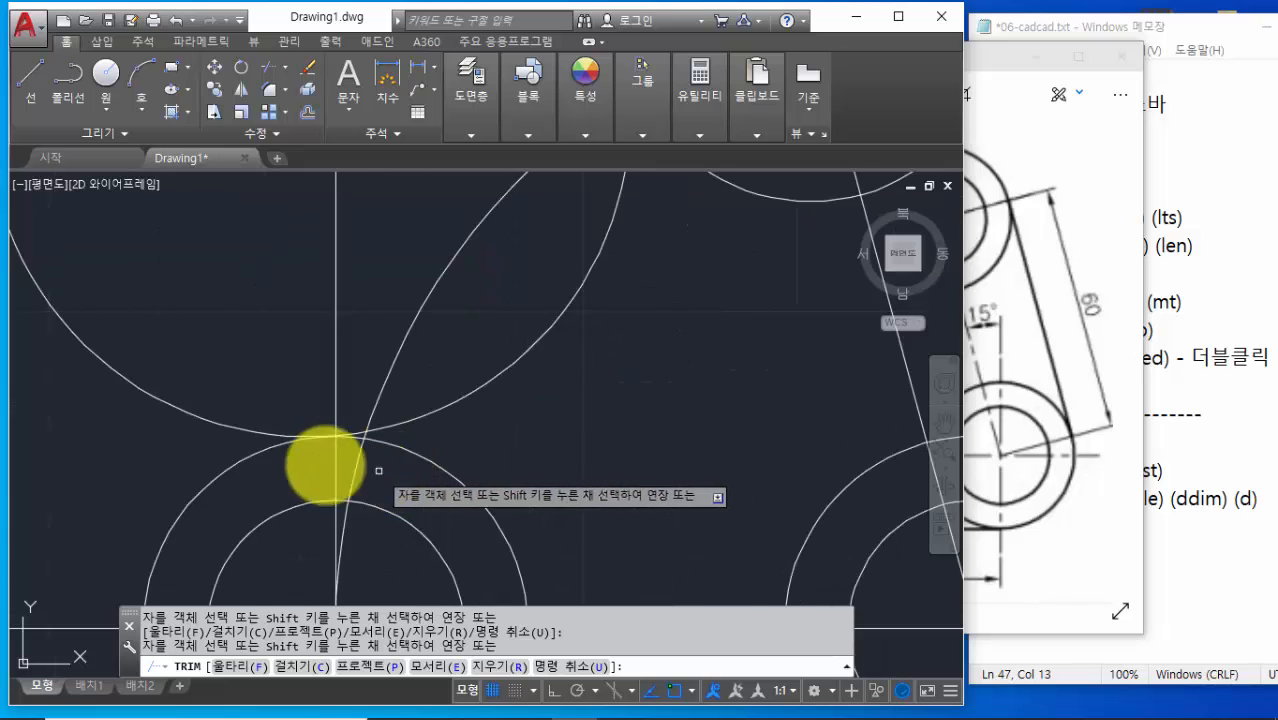
pyautogui.click(259, 435)
pyautogui.scroll(-3, 470, 490)
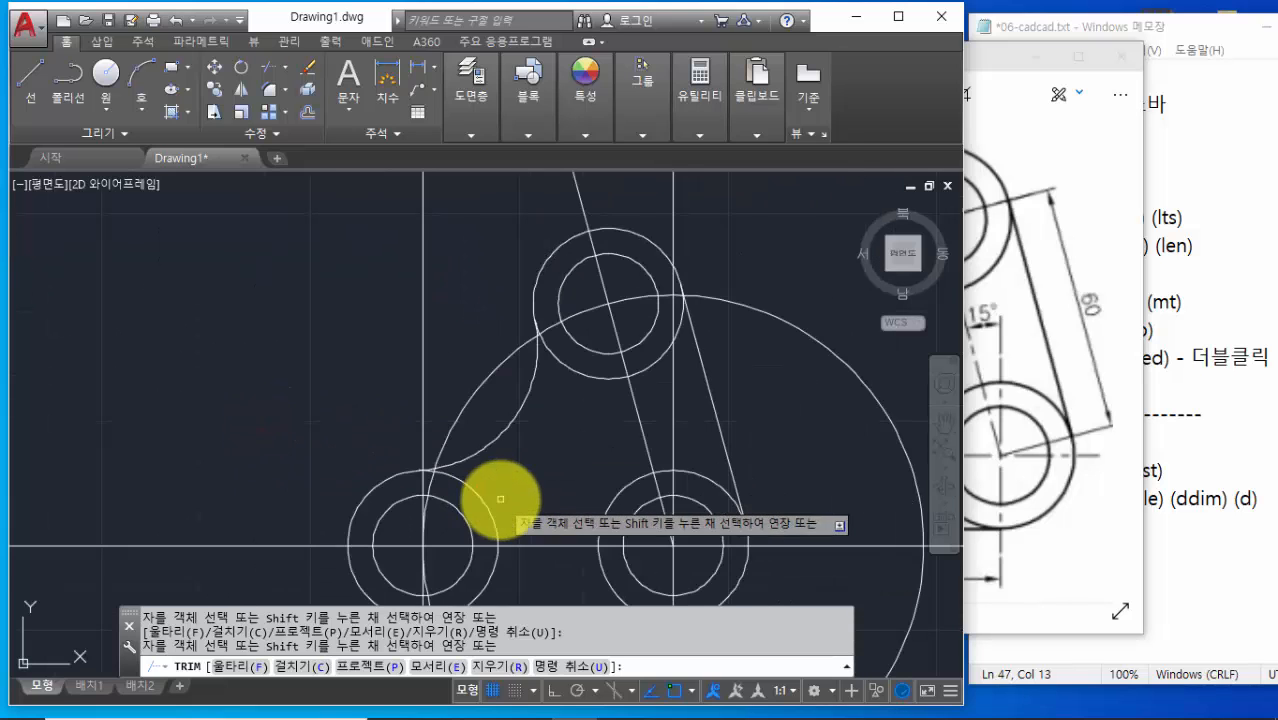
# Trim the large construction circle at the small gaps on both sides of the upper outer circle, separating the arc through the upper boss
pyautogui.moveTo(499, 499)
pyautogui.mouseDown(button='middle')
pyautogui.moveTo(540, 511)
pyautogui.moveTo(501, 358)
pyautogui.mouseUp(button='middle')
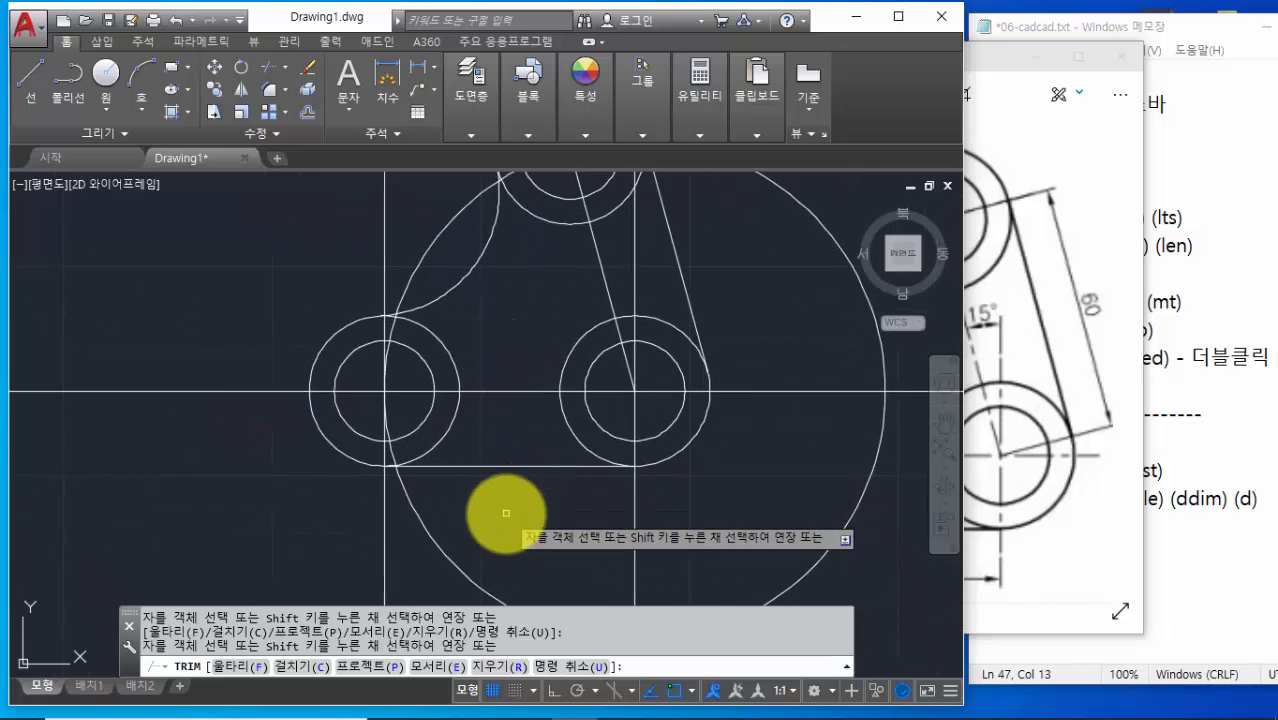
pyautogui.scroll(-2, 506, 512)
pyautogui.scroll(5, 491, 294)
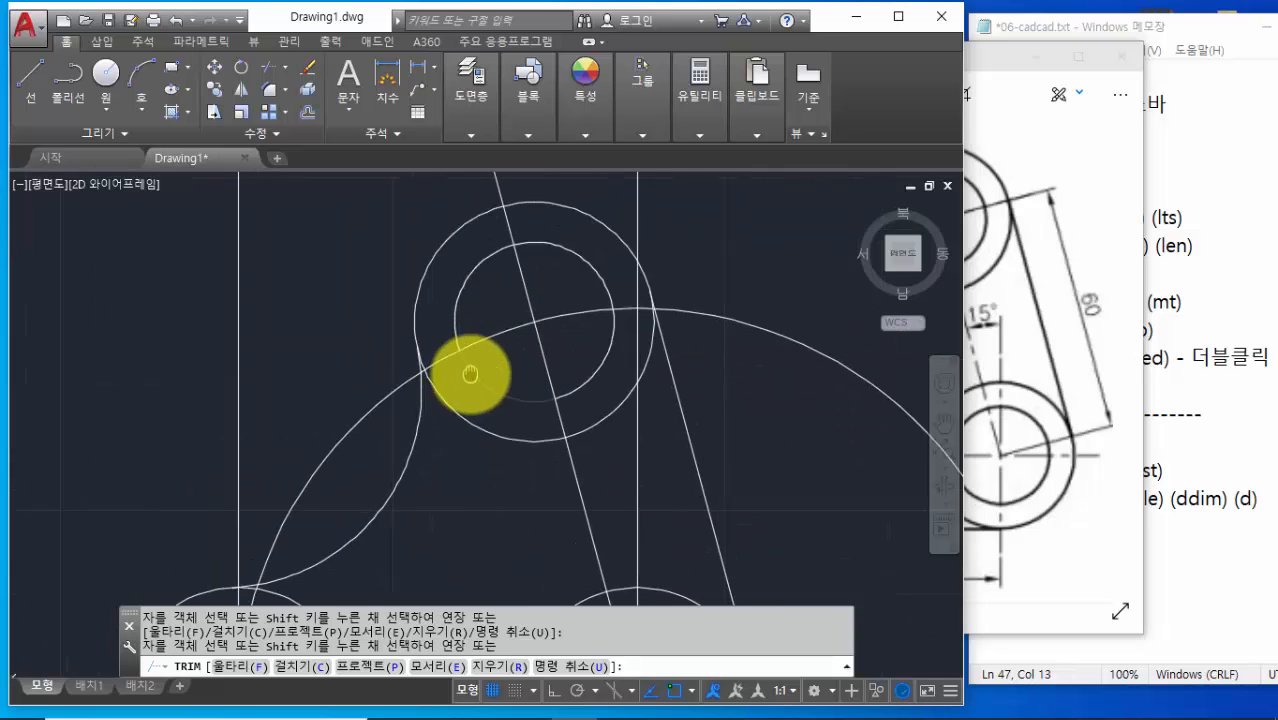
pyautogui.scroll(4, 342, 371)
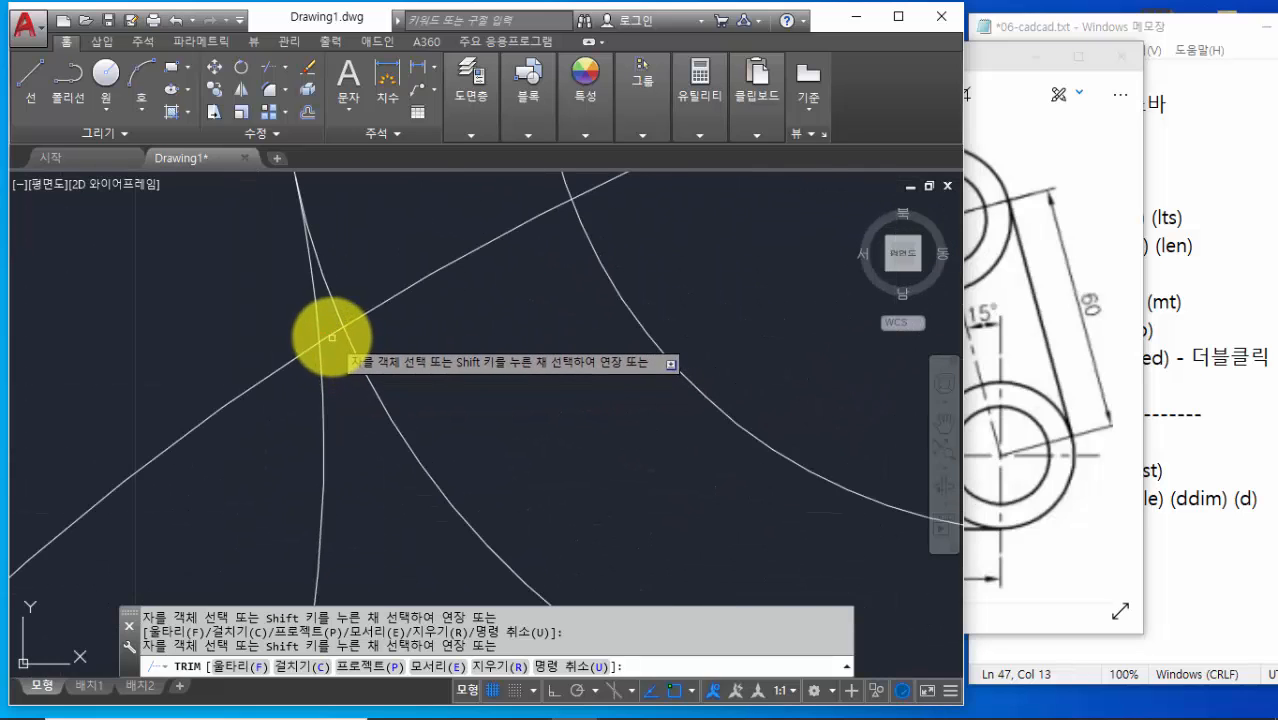
pyautogui.click(330, 335)
pyautogui.scroll(-2, 340, 345)
pyautogui.scroll(3, 720, 242)
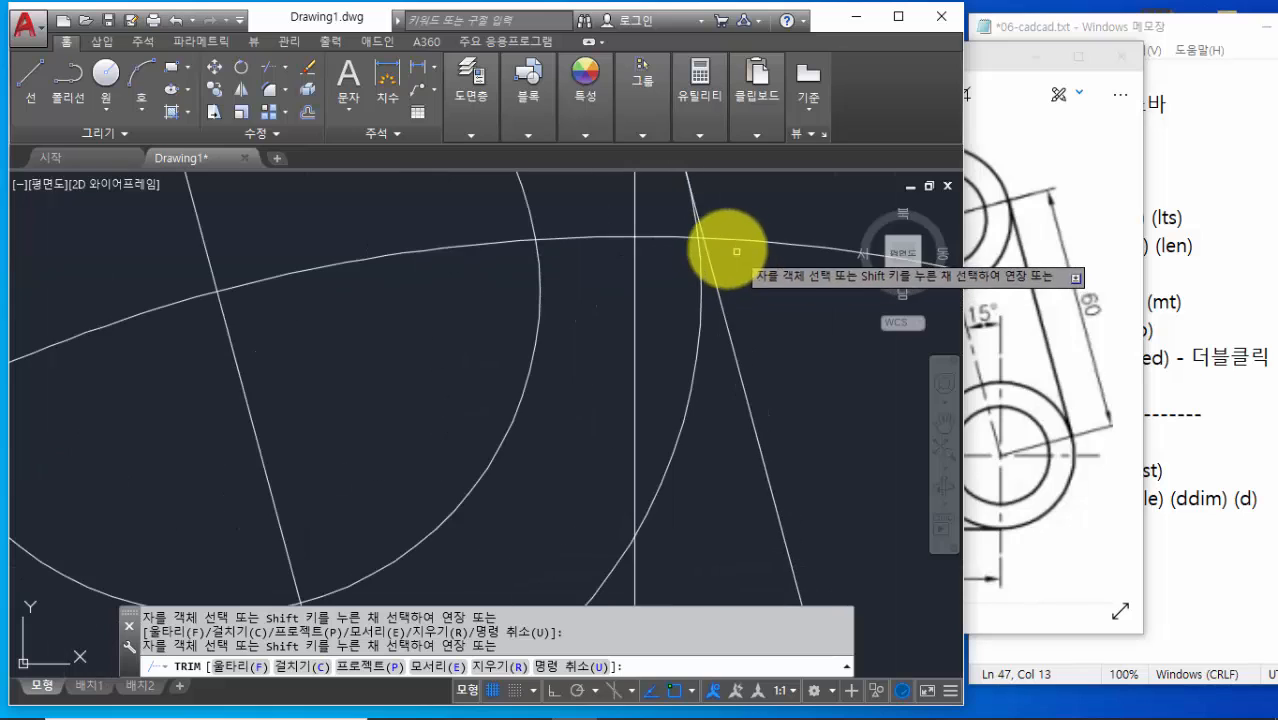
pyautogui.scroll(6, 718, 236)
pyautogui.click(559, 281)
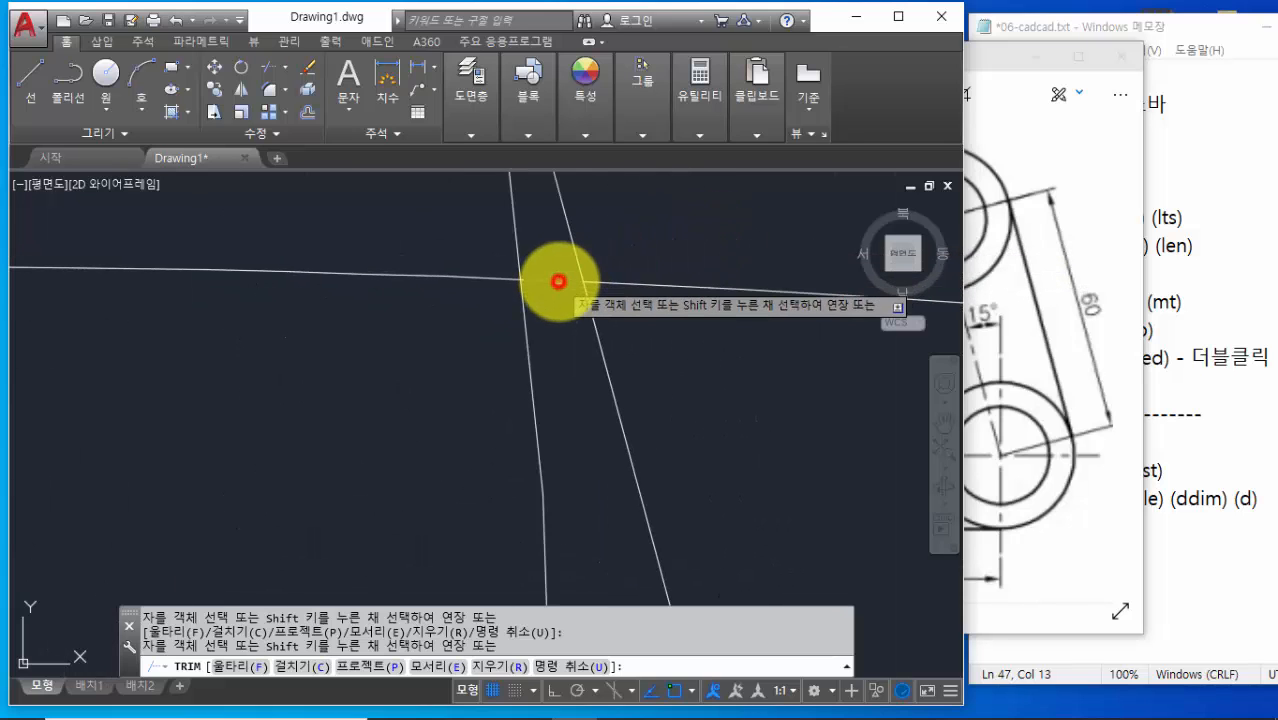
pyautogui.scroll(-5, 560, 298)
pyautogui.scroll(-5, 559, 322)
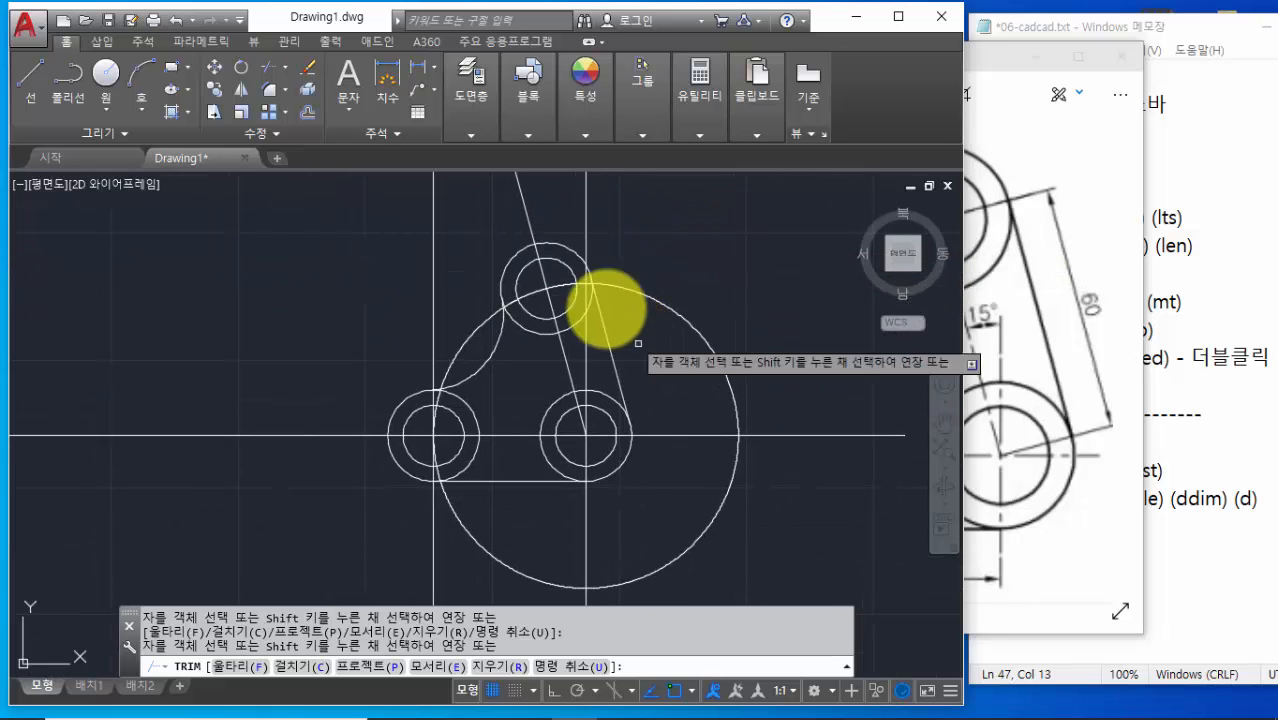
# Trim the inclined centre line beyond the upper outer circle and the horizontal and vertical centre lines where they leave the lower outer circles
pyautogui.click(533, 216)
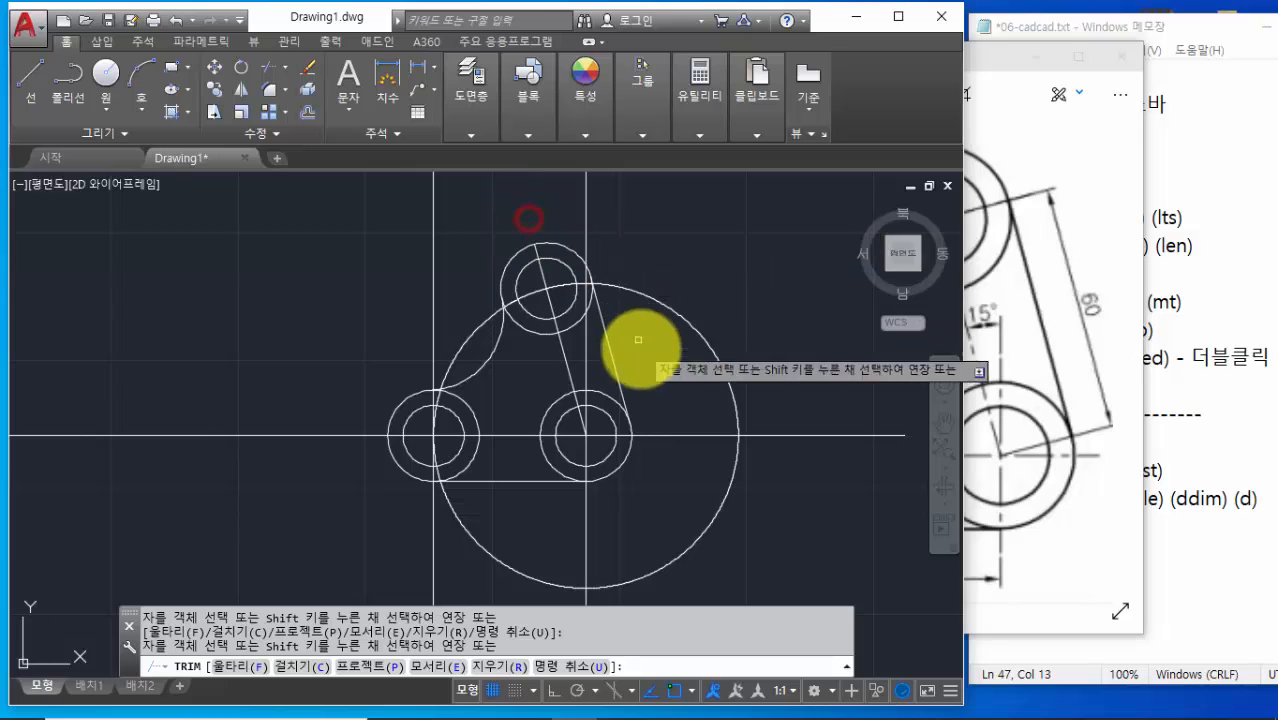
pyautogui.click(655, 437)
pyautogui.click(358, 436)
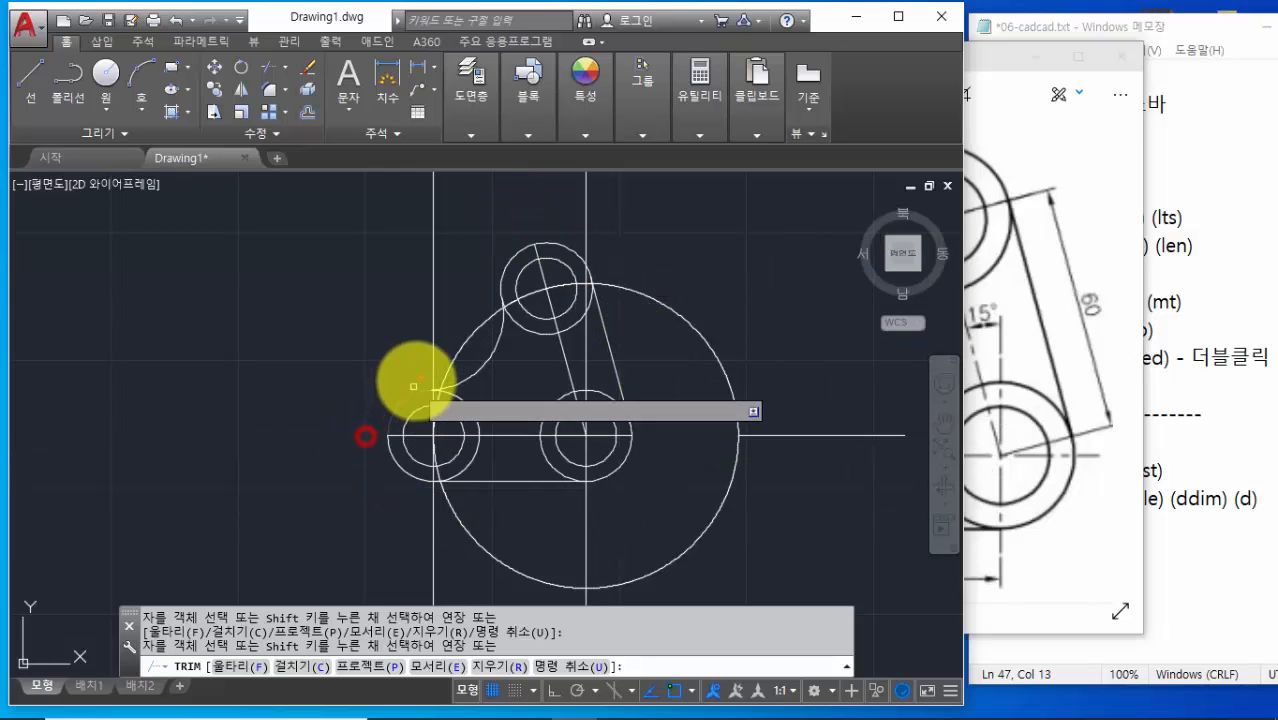
pyautogui.click(434, 369)
pyautogui.click(433, 502)
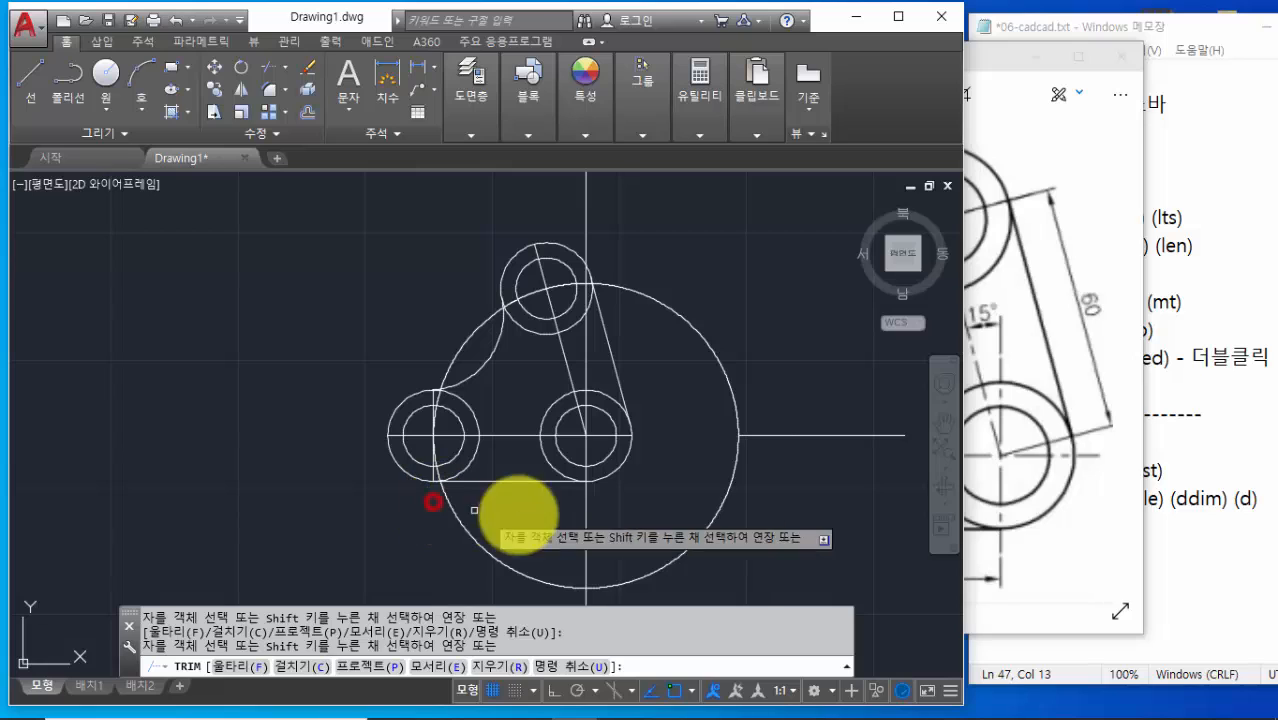
pyautogui.click(588, 499)
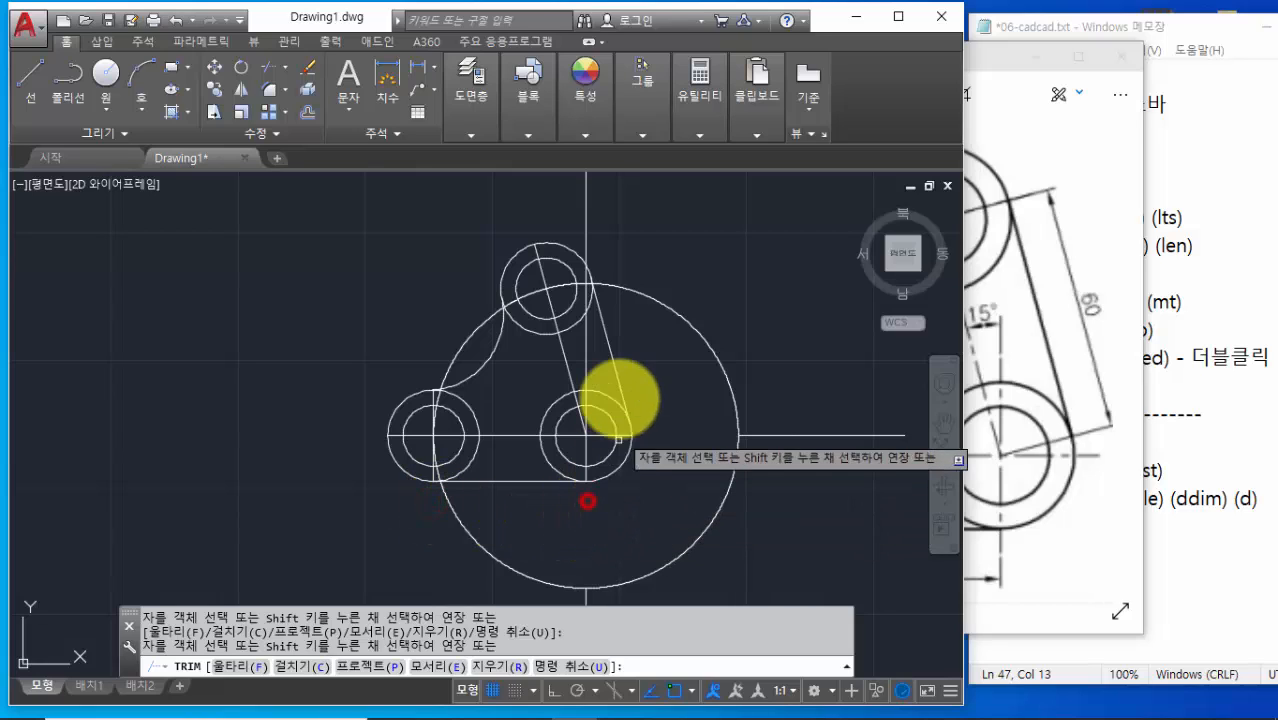
pyautogui.click(585, 372)
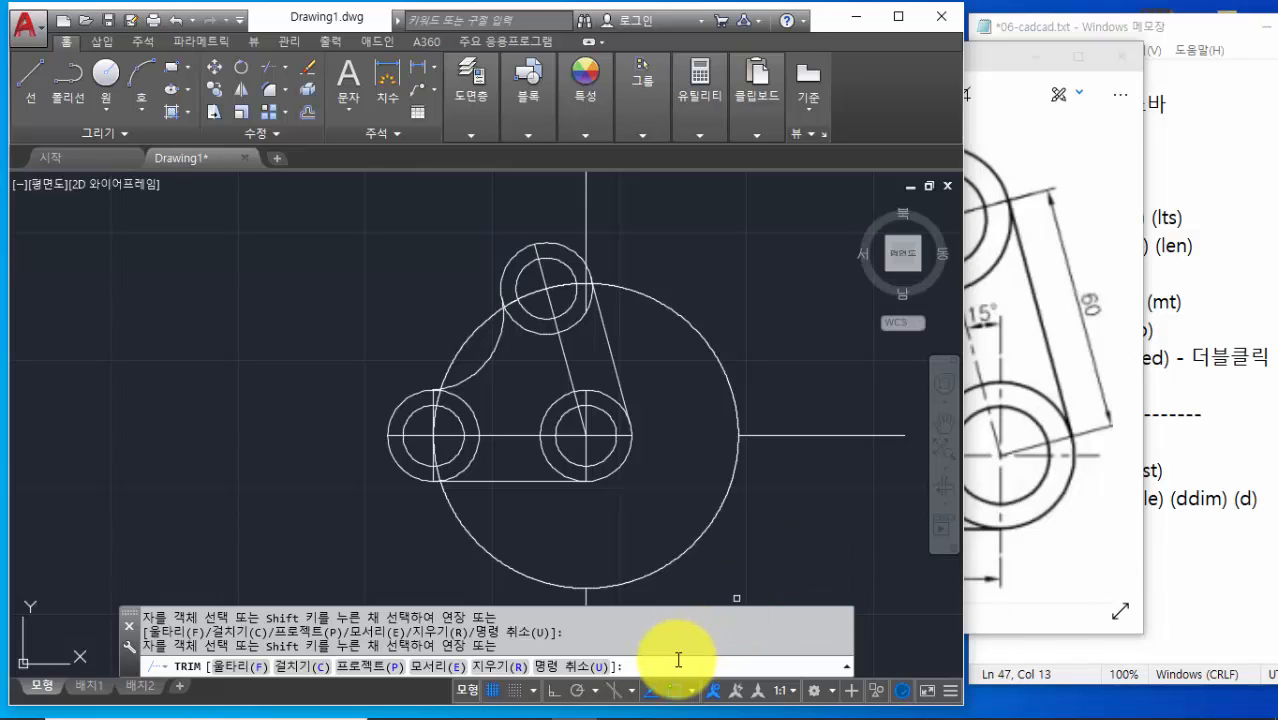
pyautogui.press('Return')
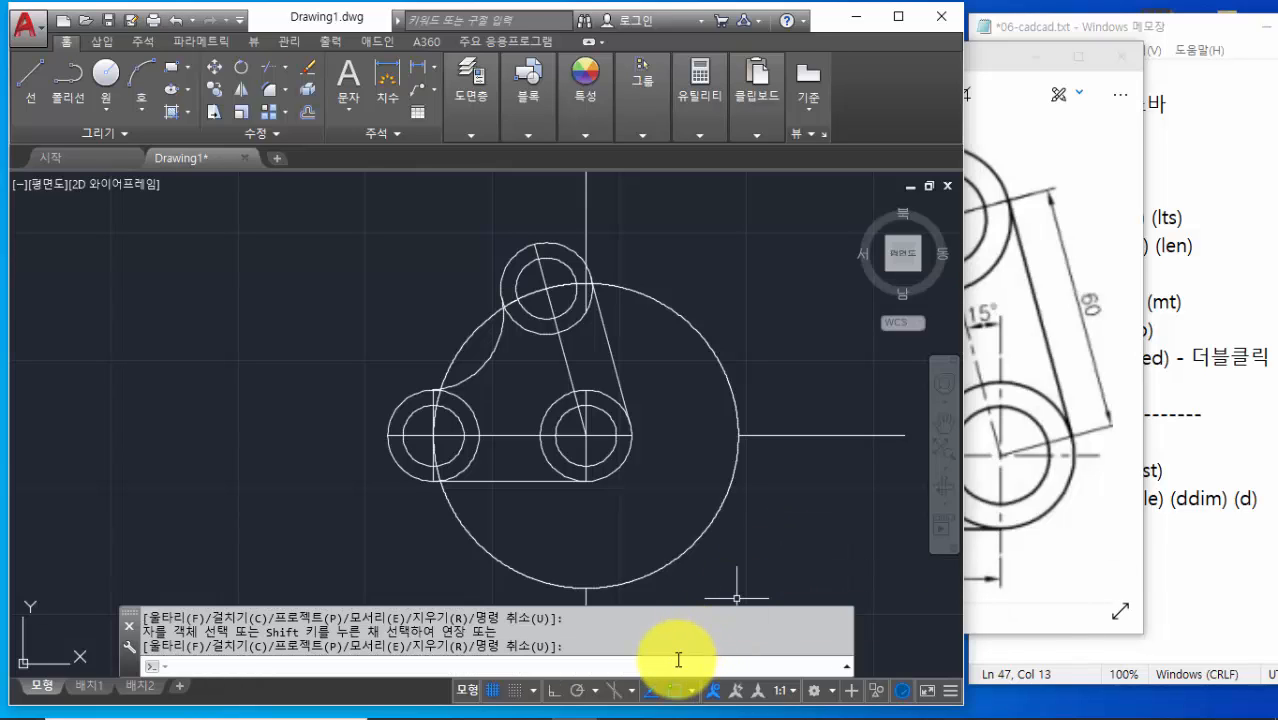
# Erase the remaining large construction arc and the leftover horizontal and vertical line pieces outside the part
pyautogui.click(1034, 62)
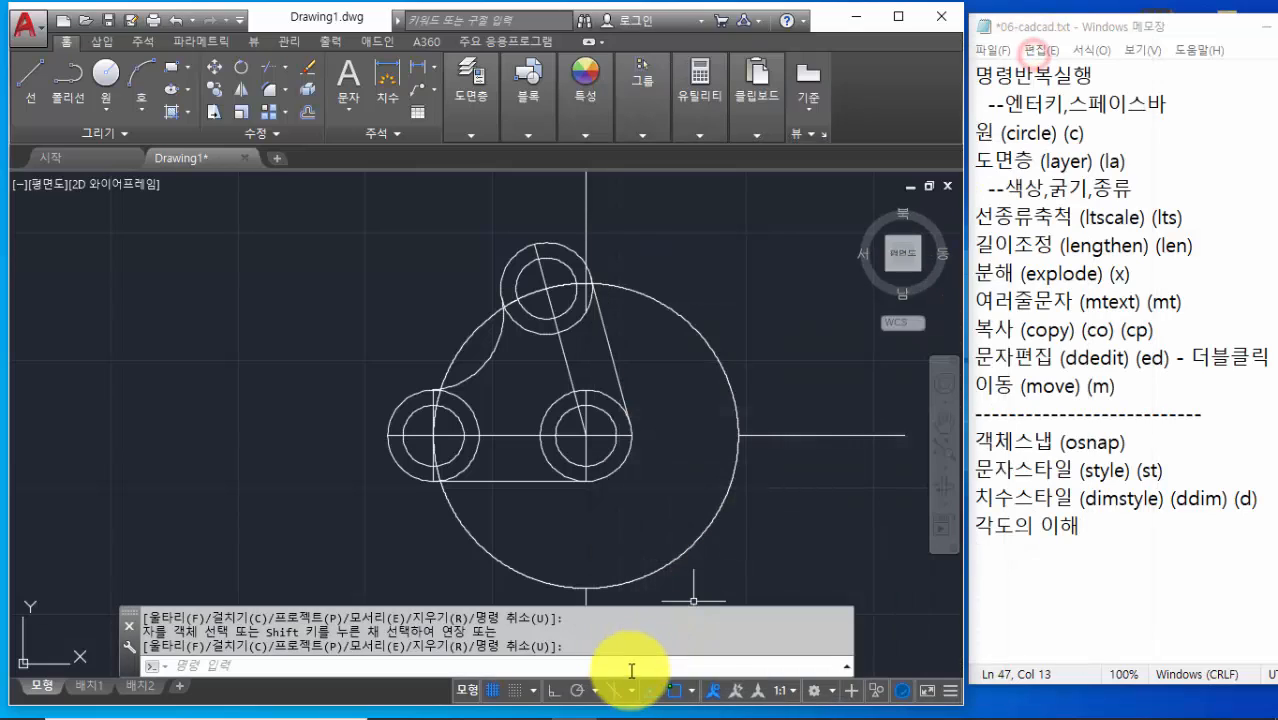
pyautogui.click(614, 667)
pyautogui.write('e')
pyautogui.press('Return')
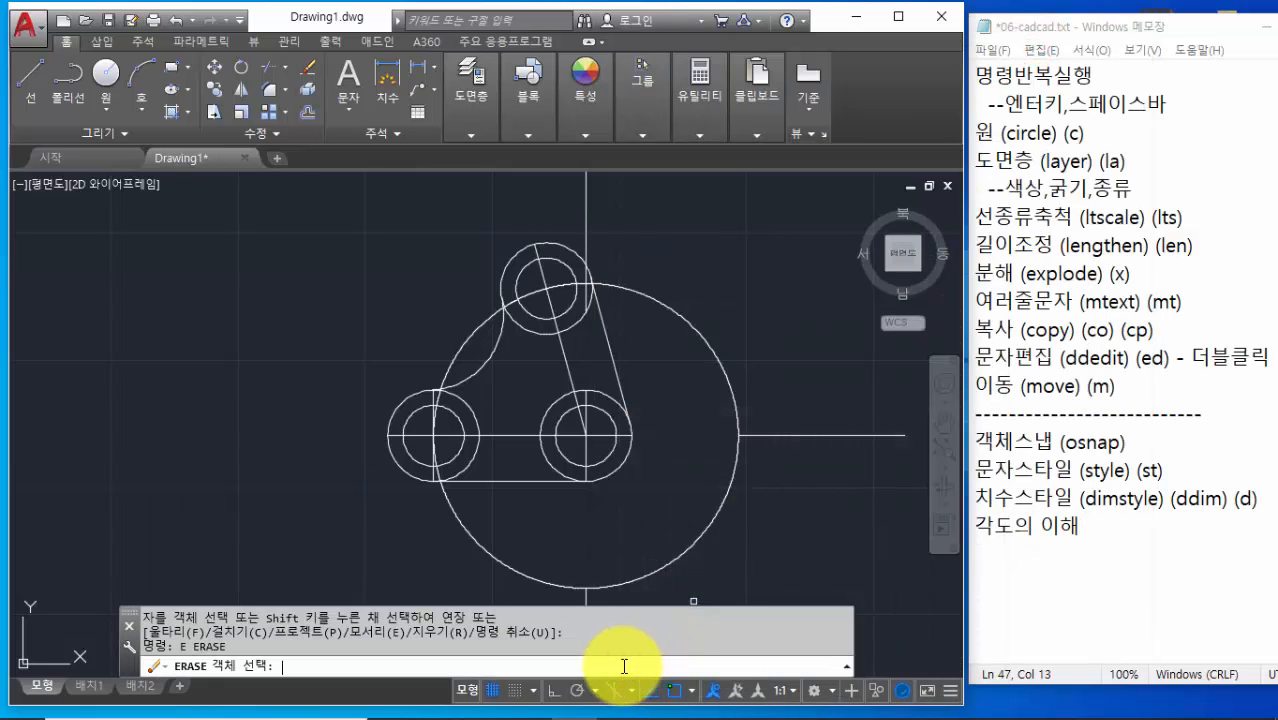
pyautogui.click(725, 502)
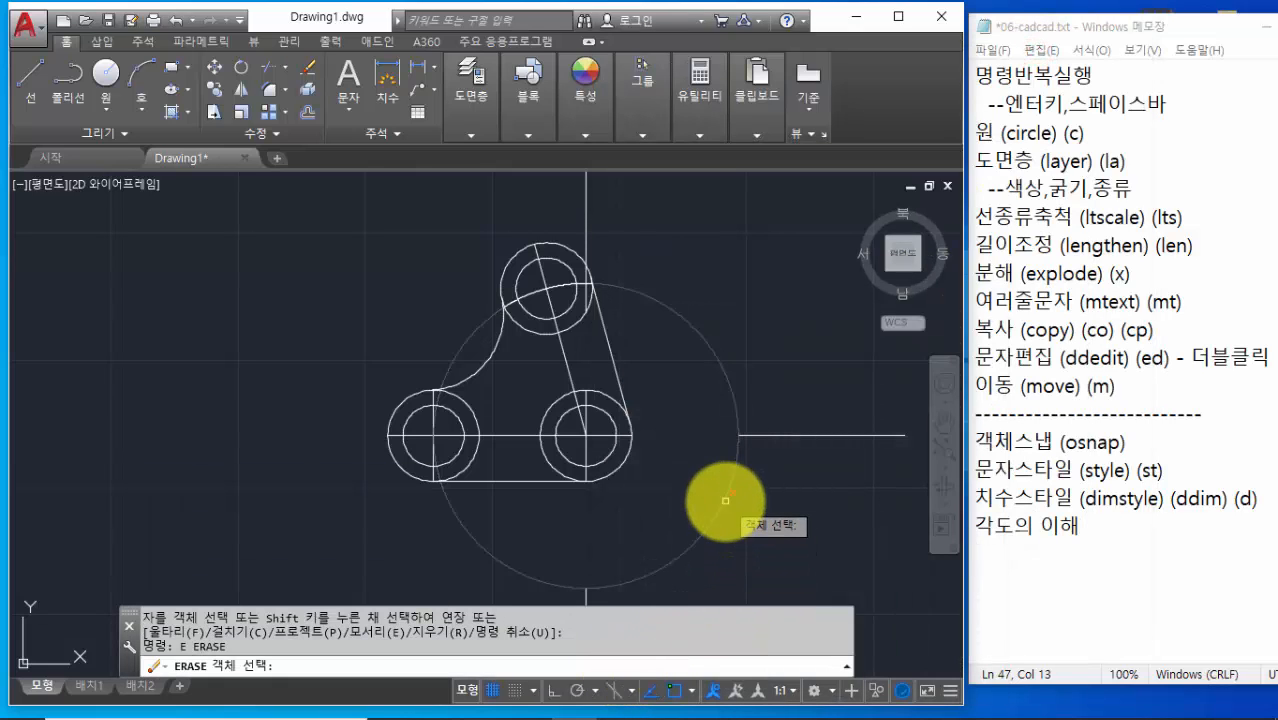
pyautogui.click(752, 432)
pyautogui.click(590, 600)
pyautogui.click(587, 600)
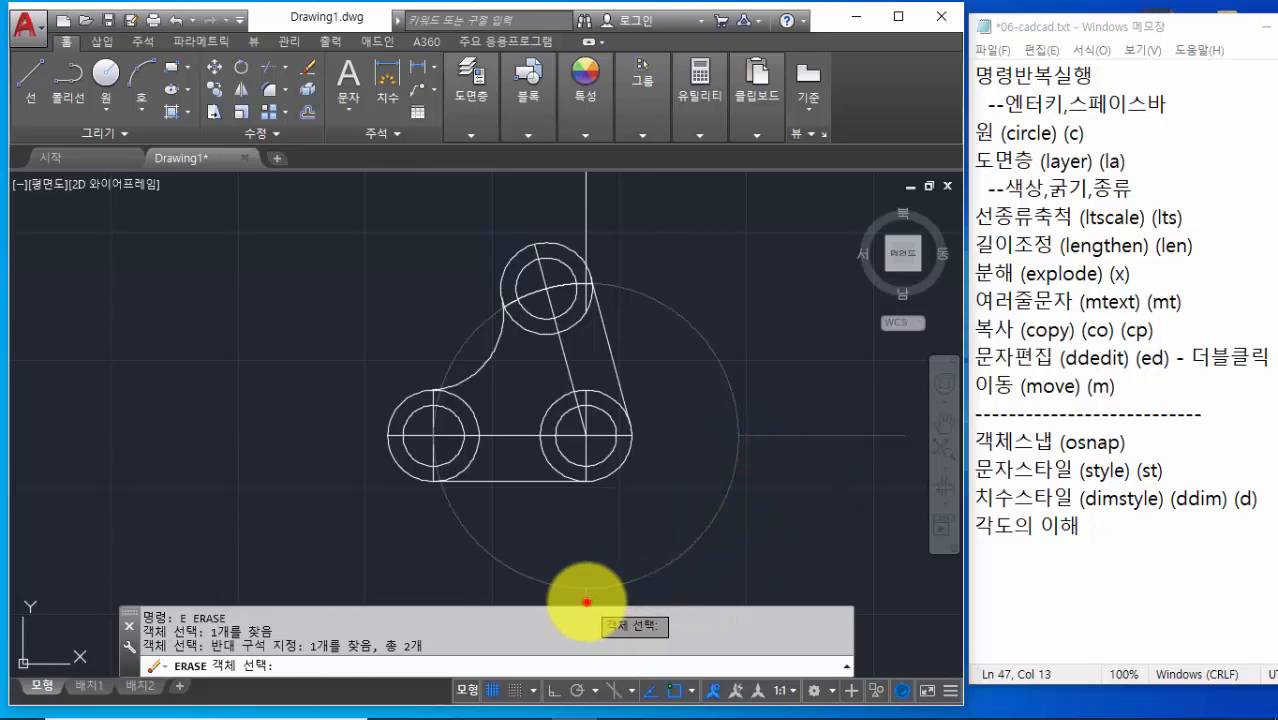
pyautogui.click(586, 222)
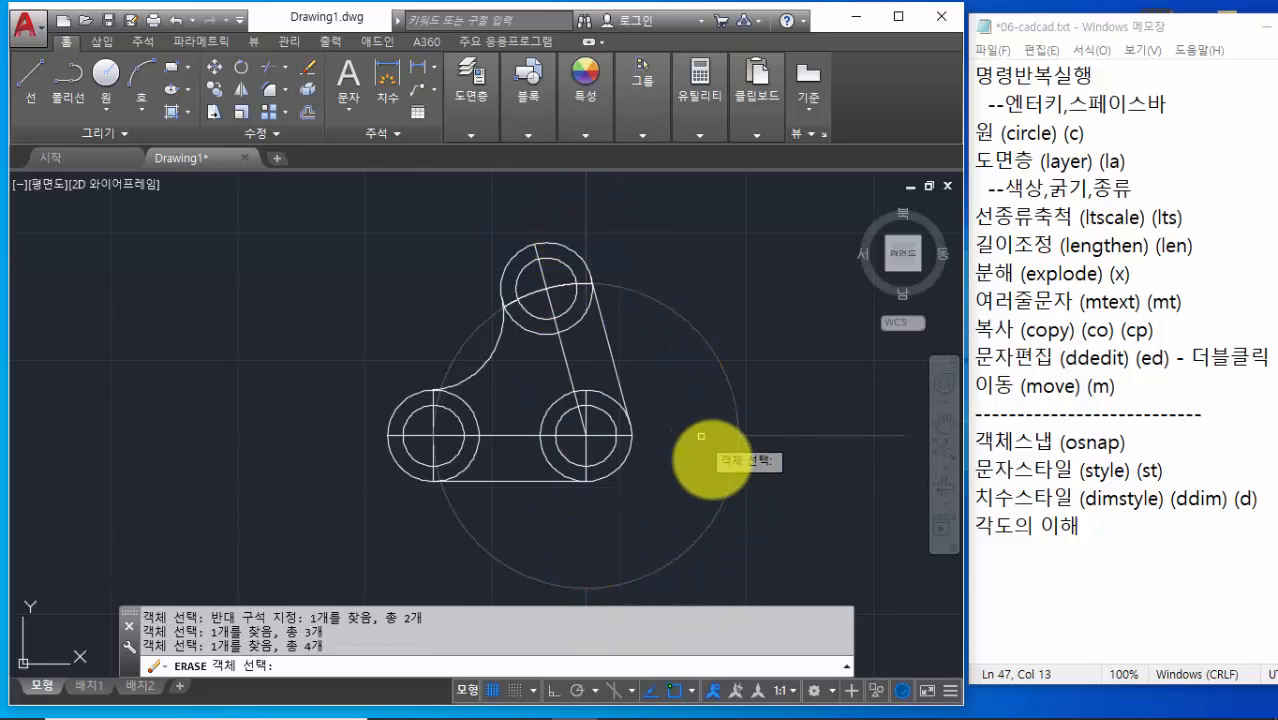
pyautogui.press('Return')
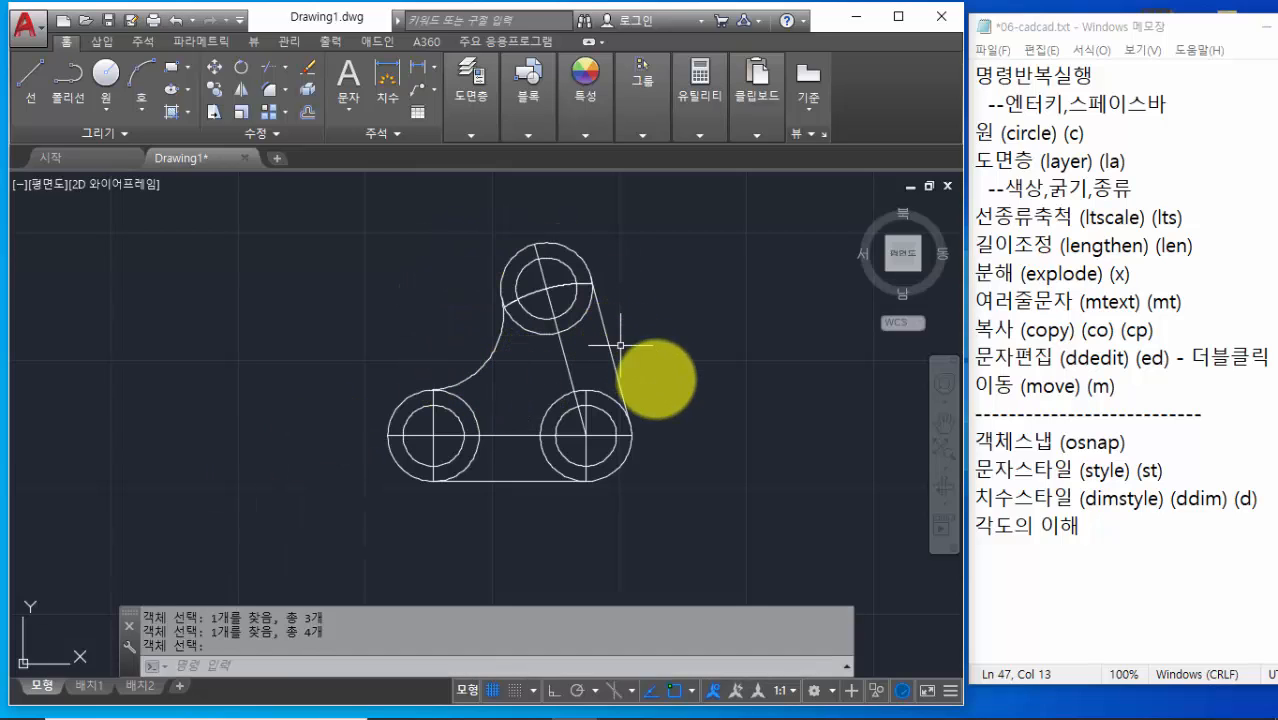
# In the Notepad command notes, highlight the lengthen shortcut (len)
pyautogui.scroll(2, 516, 369)
pyautogui.scroll(-2, 533, 402)
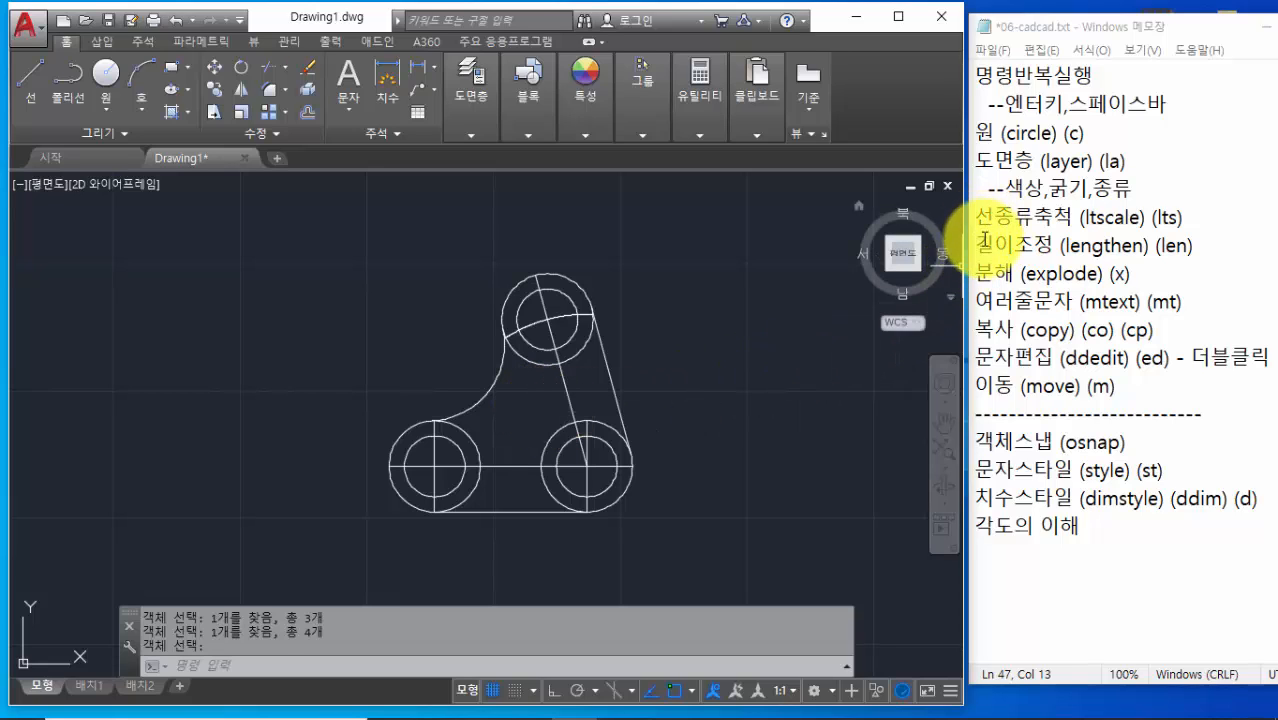
pyautogui.moveTo(977, 245); pyautogui.dragTo(1110, 246)
pyautogui.moveTo(1205, 246); pyautogui.dragTo(1157, 253)
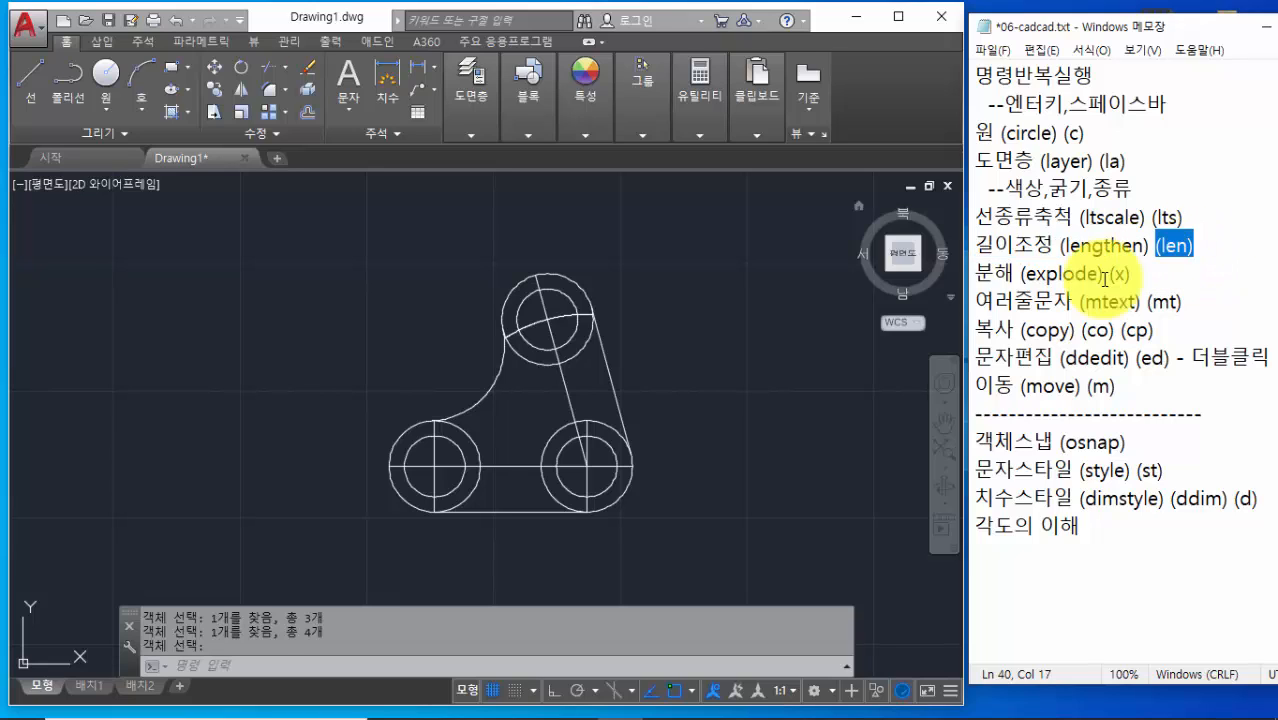
# In AutoCAD, start LENGTHEN with the delta option set to 3 and extend both ends of the horizontal centre line through the lower circles
pyautogui.click(411, 666)
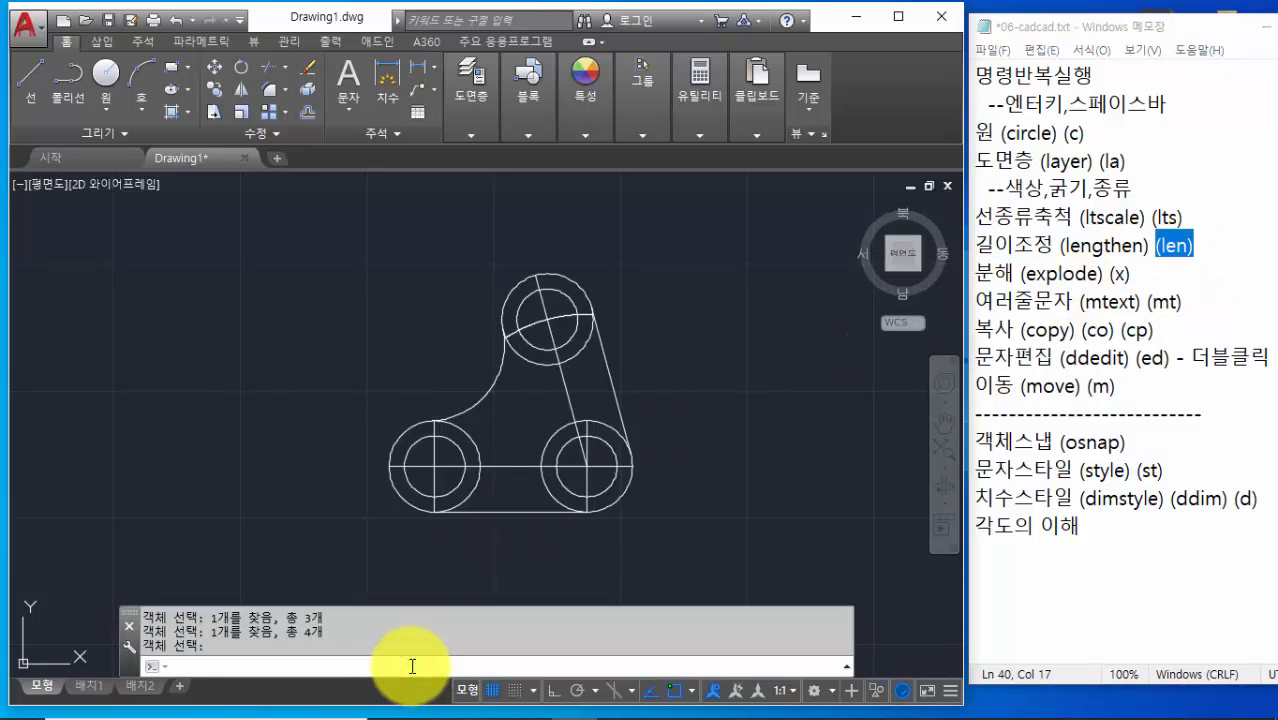
pyautogui.write('len')
pyautogui.press('Return')
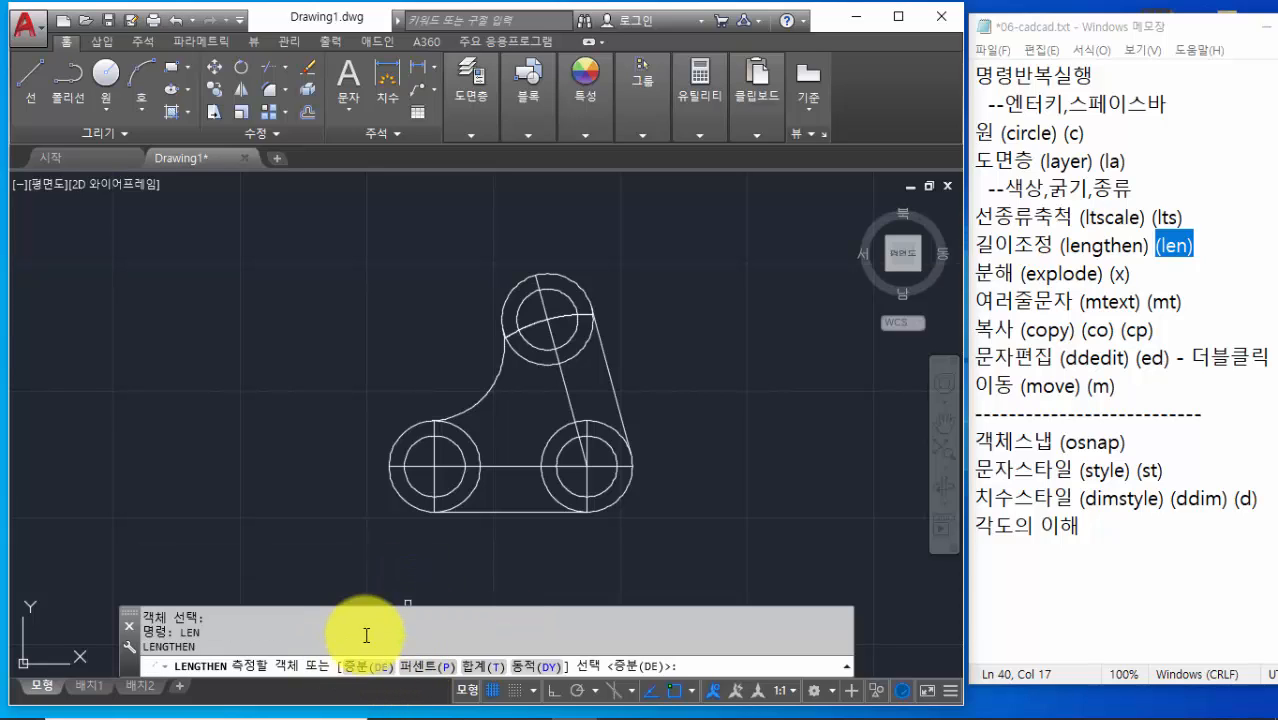
pyautogui.write('de')
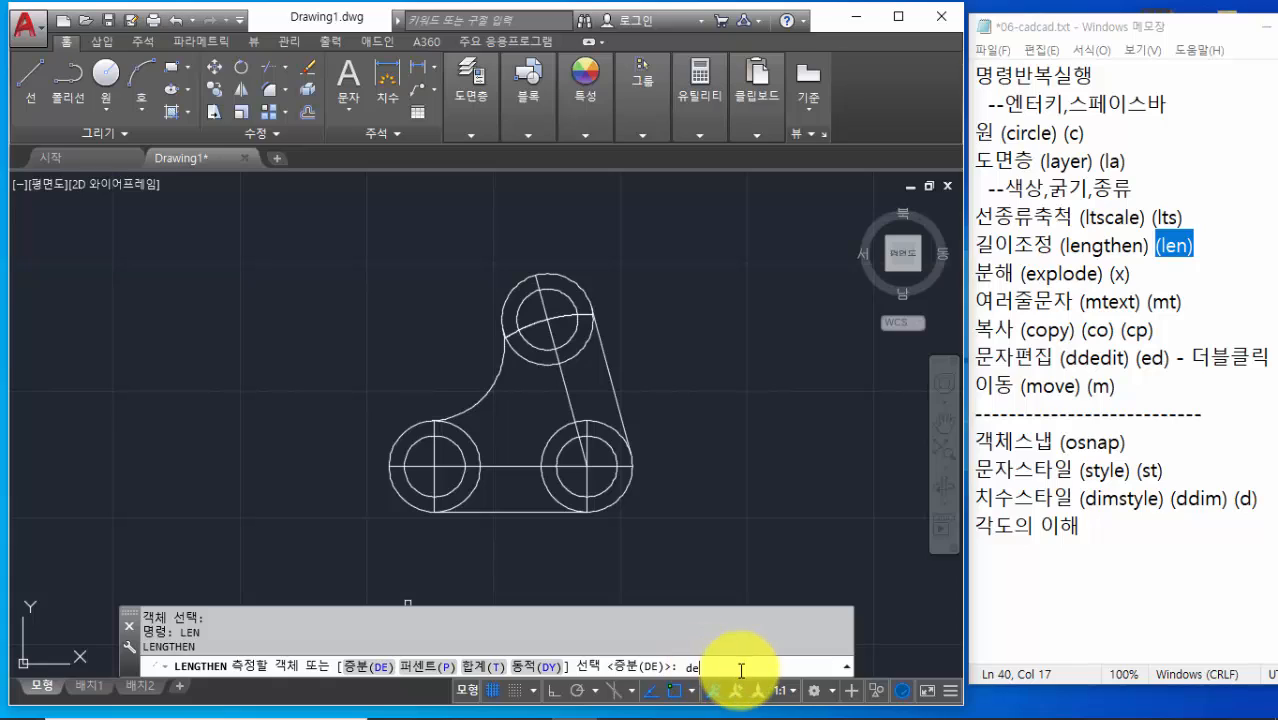
pyautogui.press('Return')
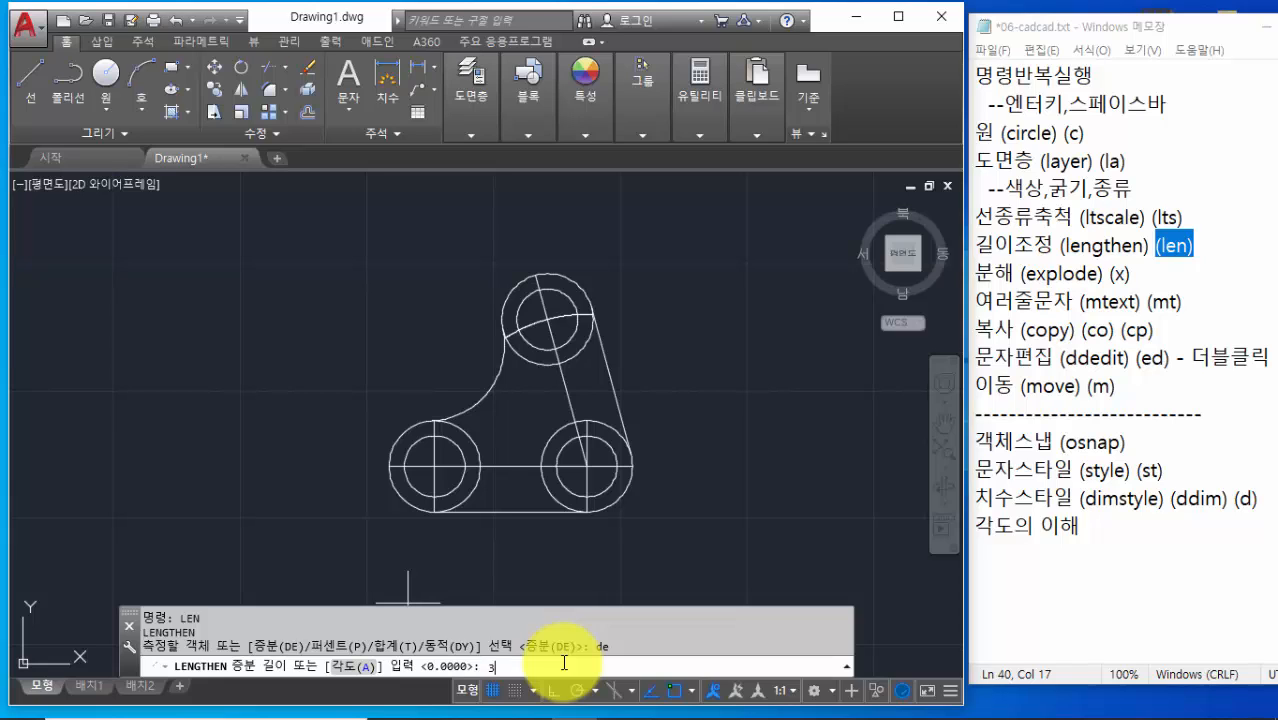
pyautogui.write('3')
pyautogui.press('Return')
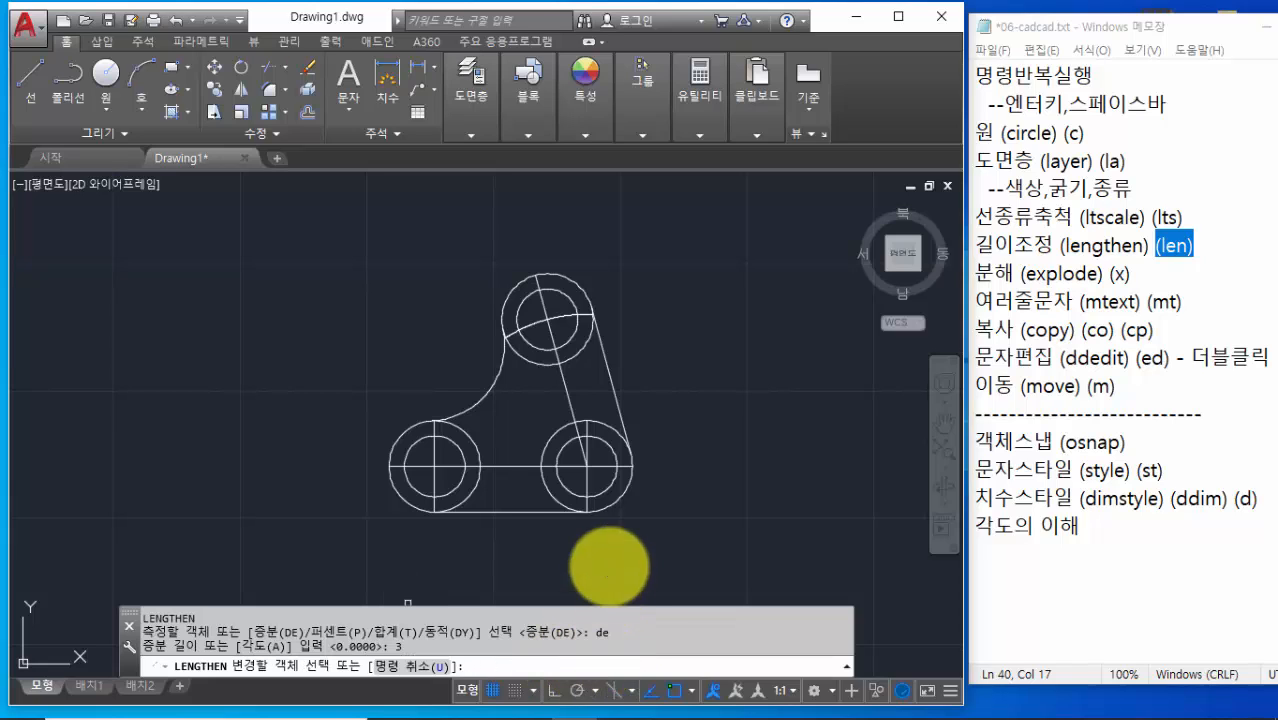
pyautogui.scroll(2, 516, 494)
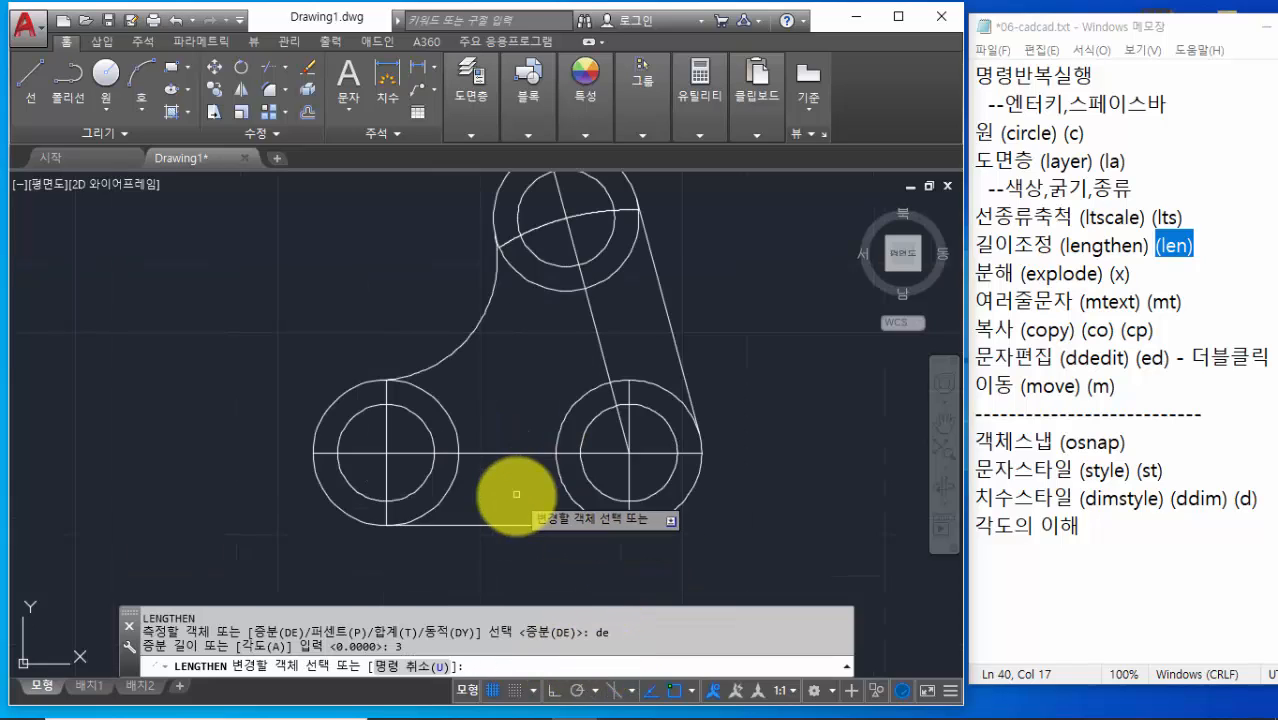
pyautogui.click(327, 453)
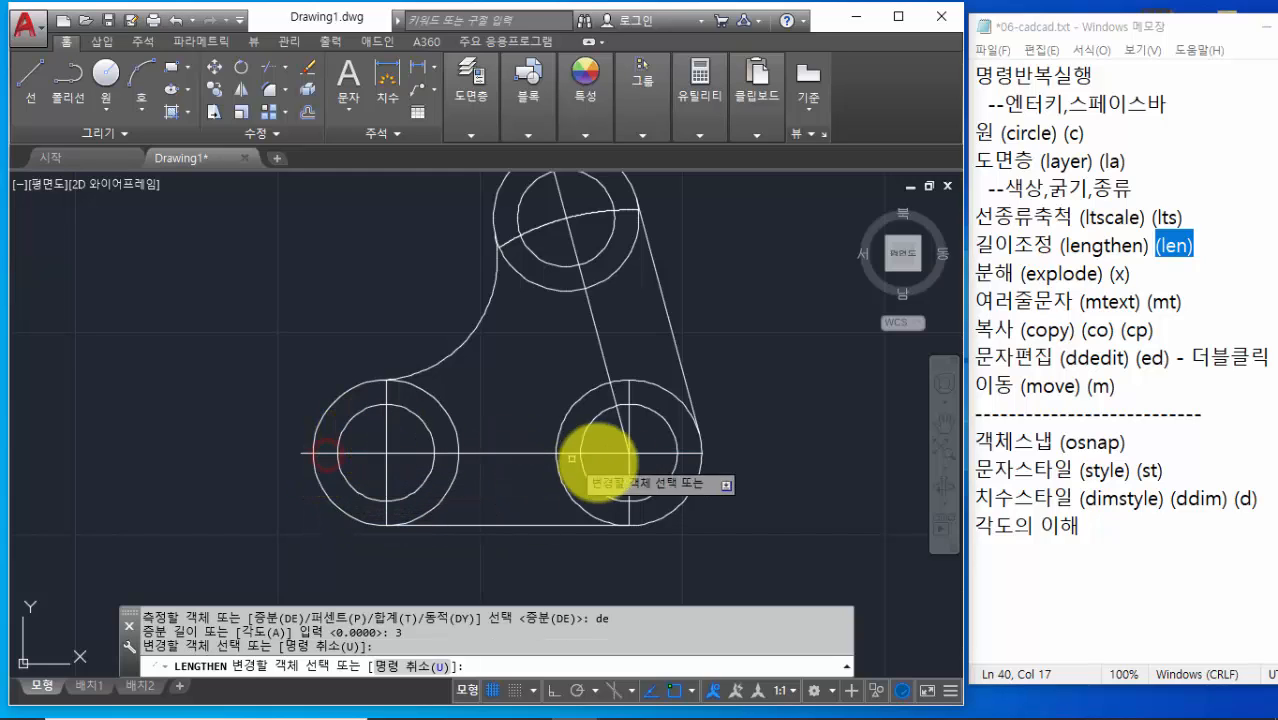
pyautogui.click(691, 455)
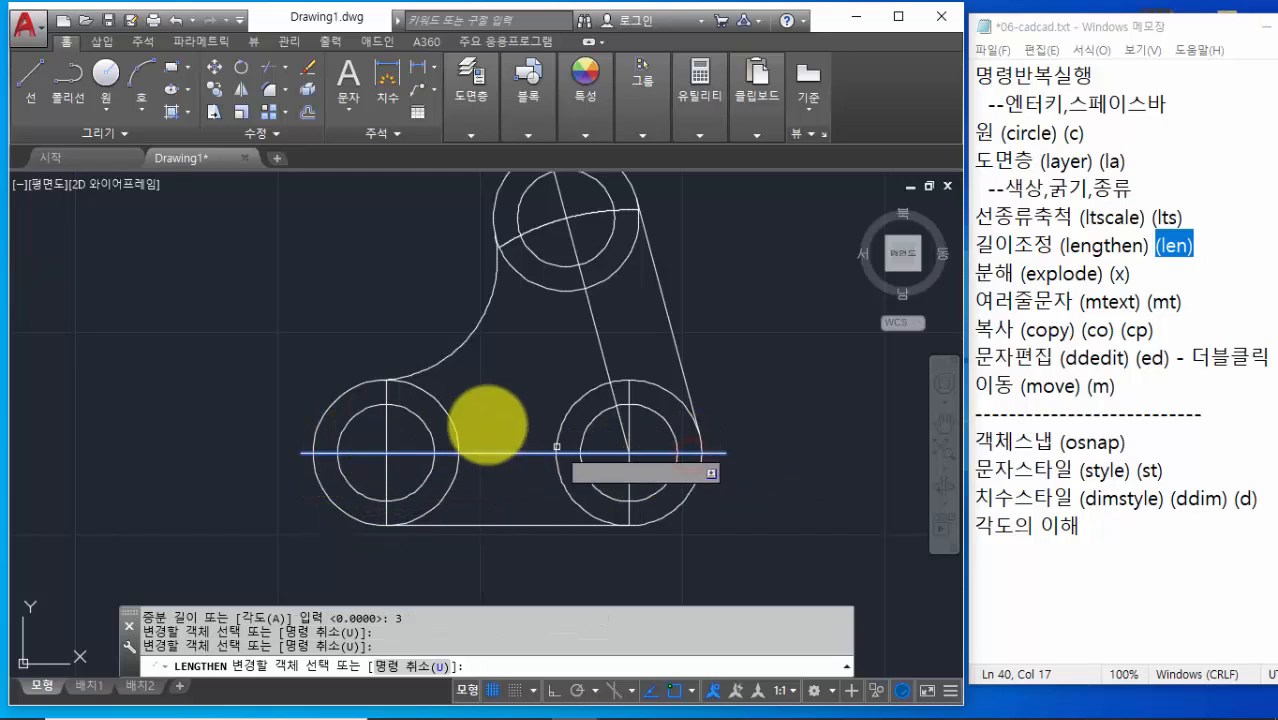
# Extend both ends of the vertical centre lines of the lower-left and lower-right circles by the same increment of 3
pyautogui.click(384, 391)
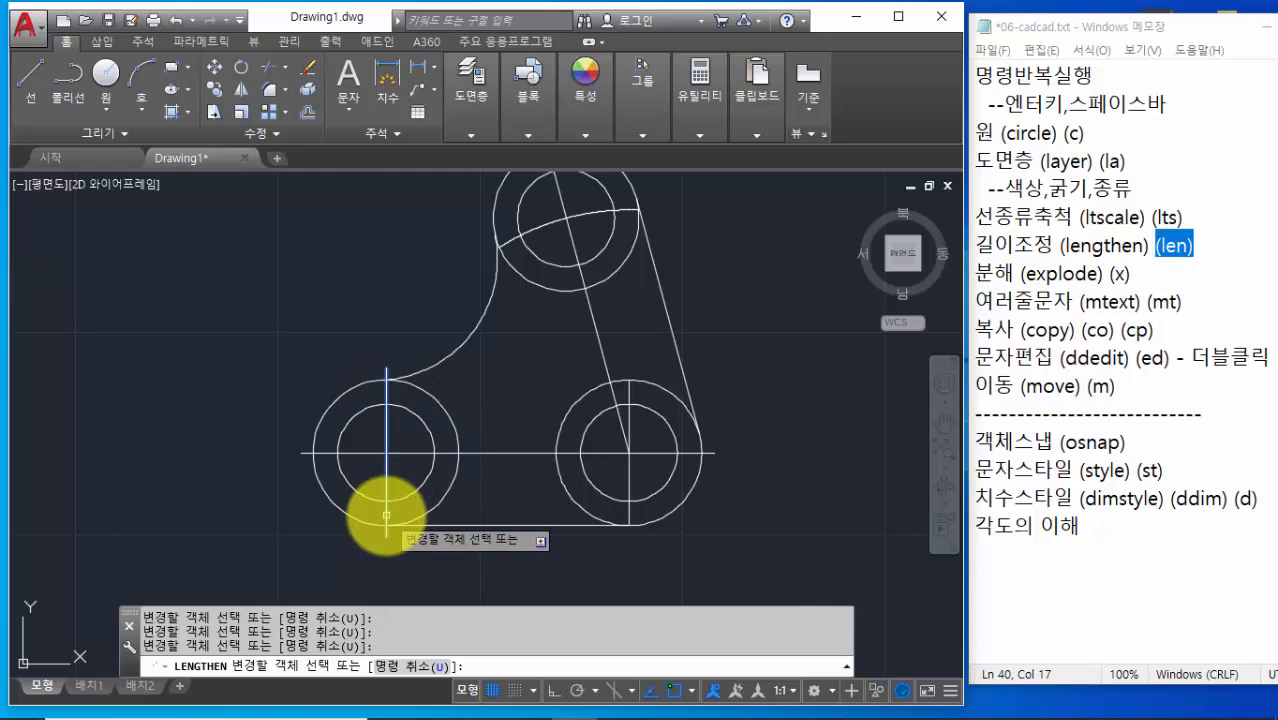
pyautogui.click(386, 513)
pyautogui.click(632, 390)
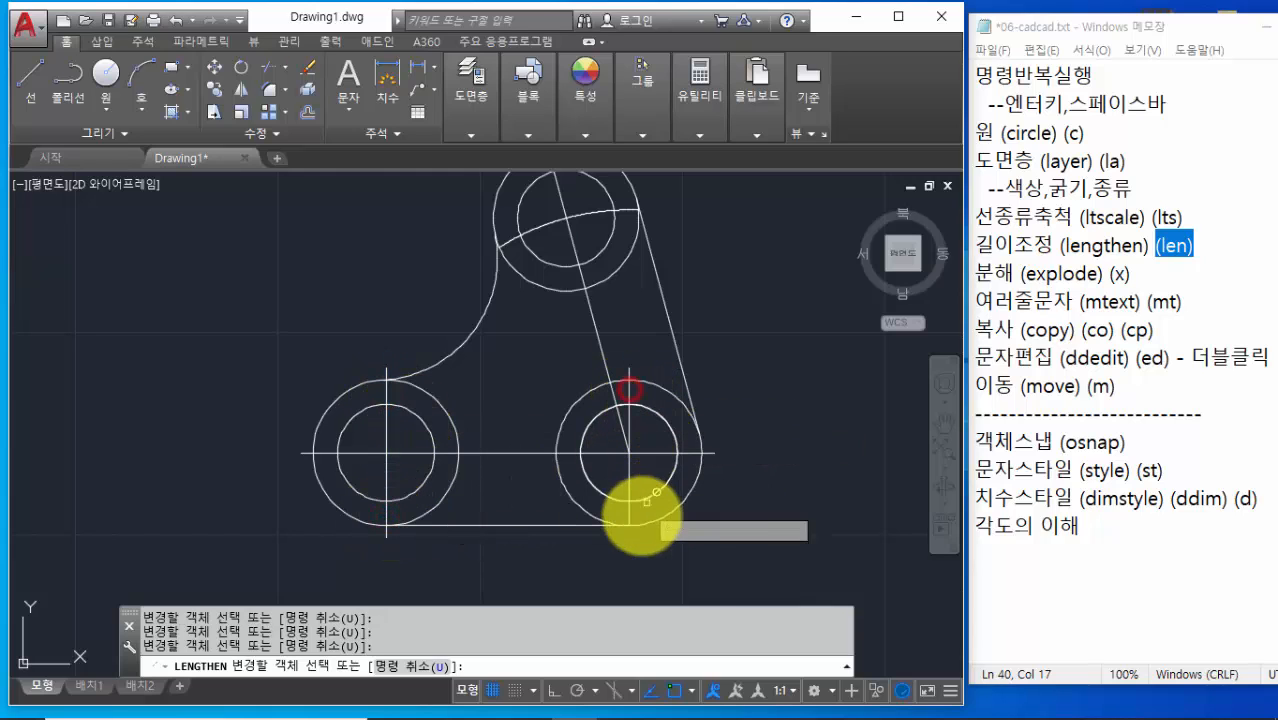
pyautogui.click(628, 516)
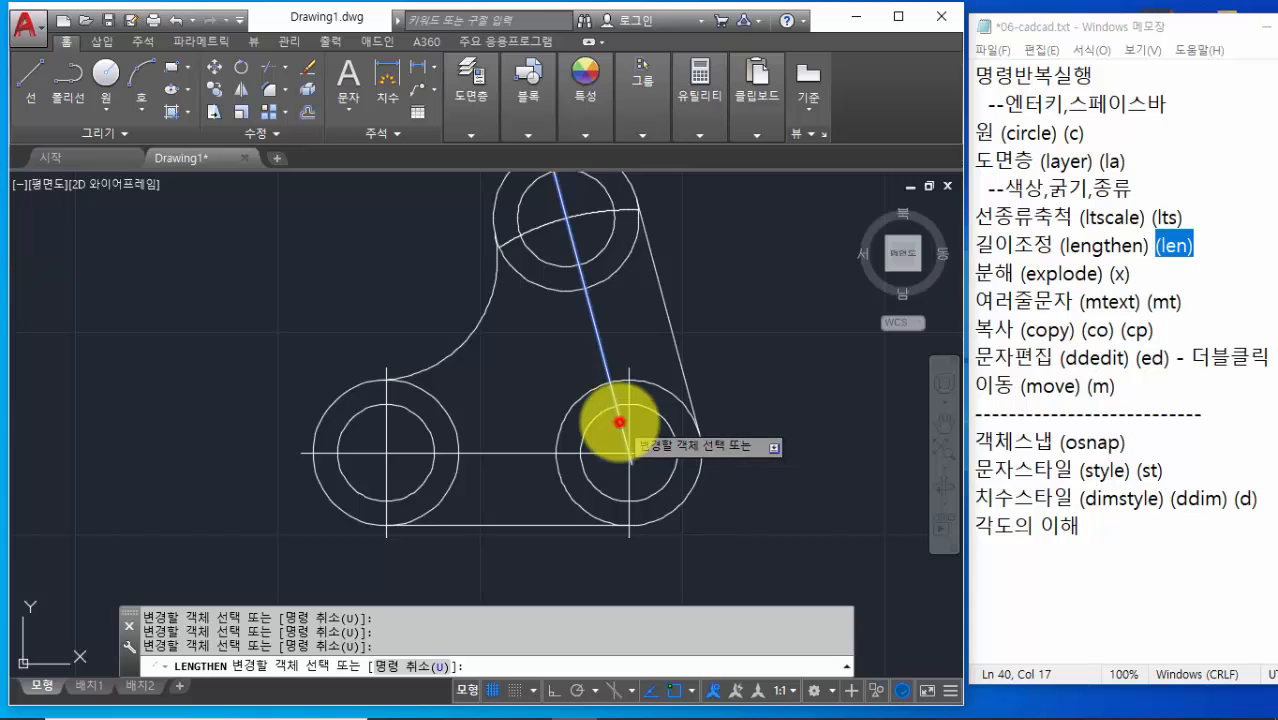
# Extend both ends of the inclined centre line and of the arc centre line through the upper circles by 3, and finish lengthening
pyautogui.moveTo(568, 273); pyautogui.dragTo(588, 372, button='middle')
pyautogui.click(563, 264)
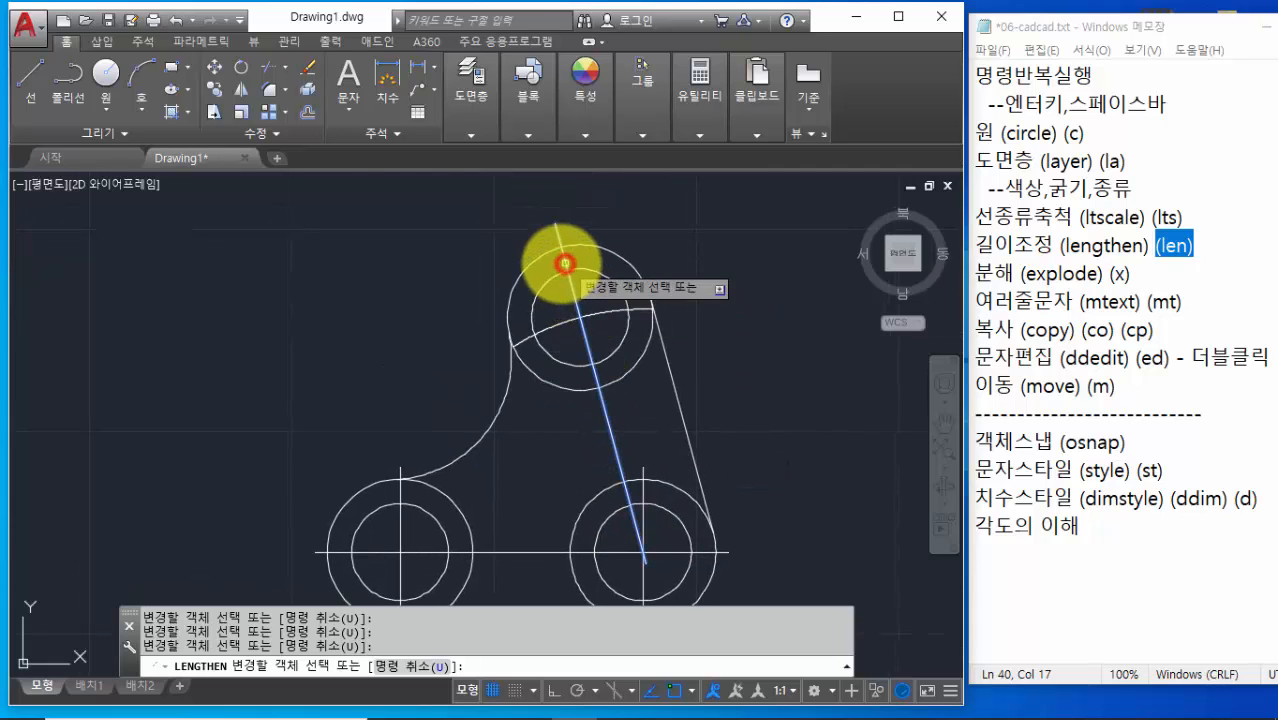
pyautogui.click(547, 330)
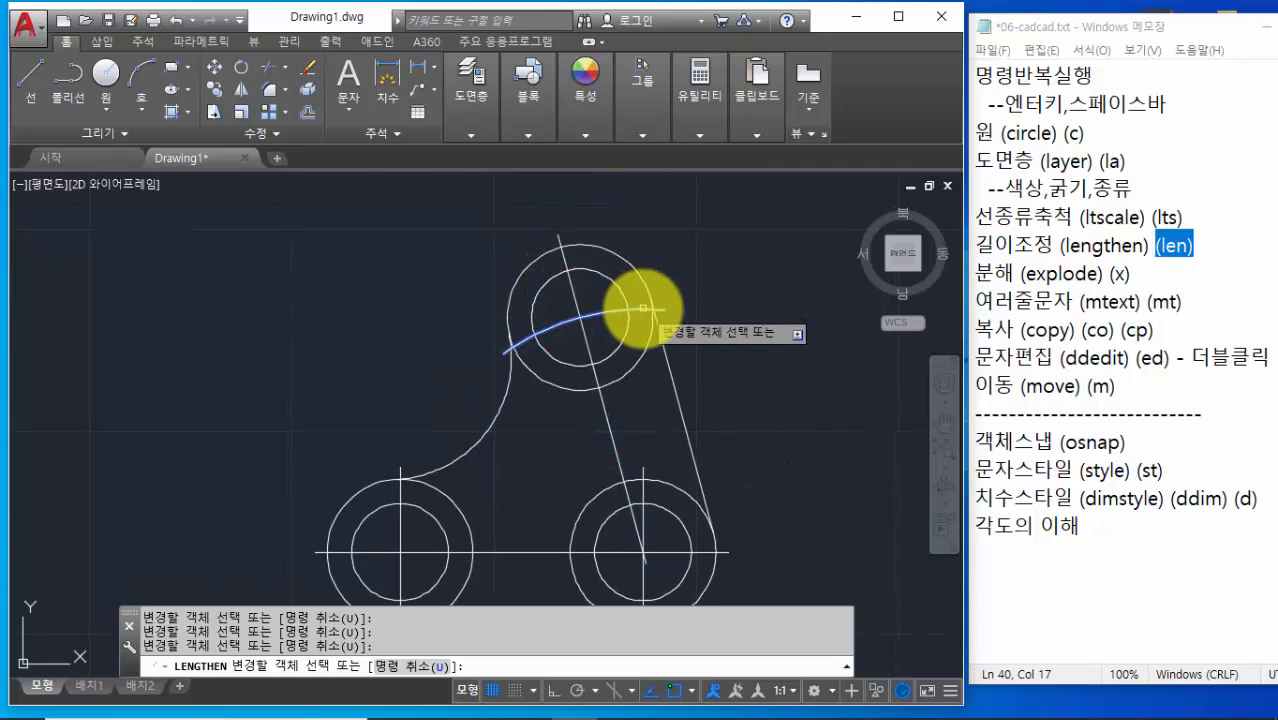
pyautogui.scroll(-2, 785, 425)
pyautogui.moveTo(785, 425); pyautogui.dragTo(720, 378, button='middle')
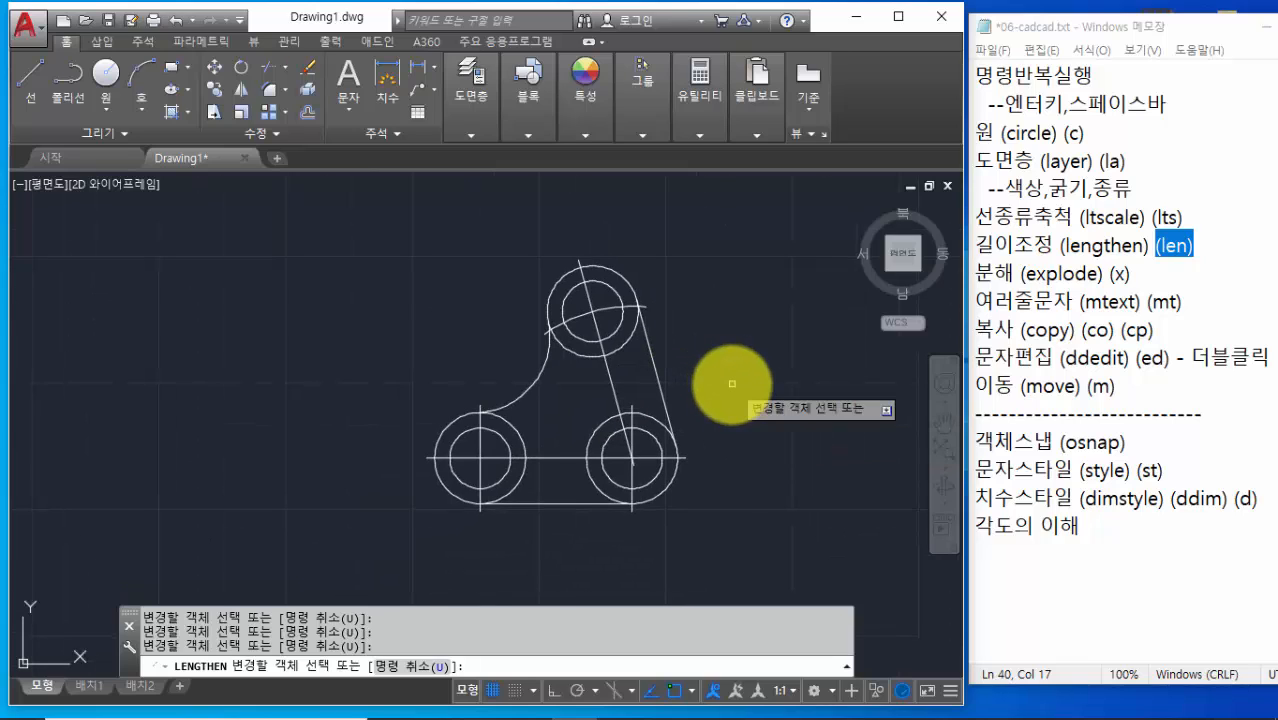
pyautogui.press('Return')
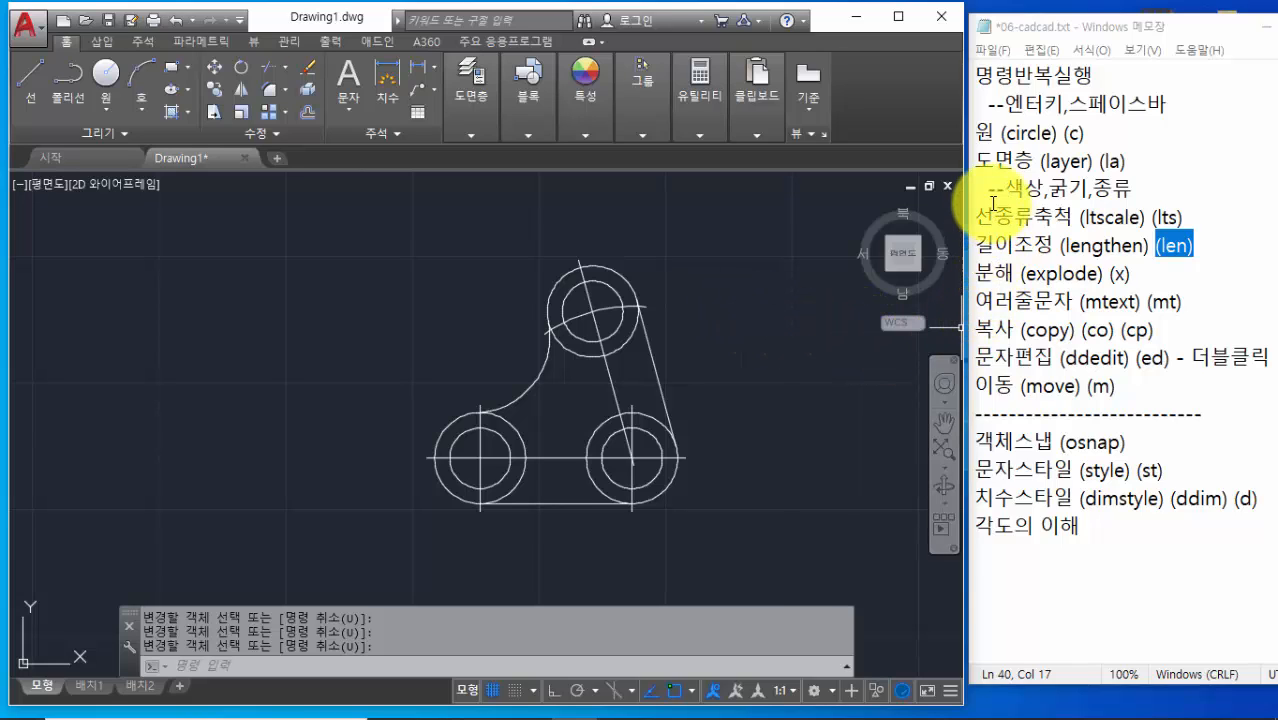
# In the Notepad command notes, highlight the layer command (la) and its colour, thickness and linetype sub-note
pyautogui.moveTo(982, 162); pyautogui.dragTo(1119, 162)
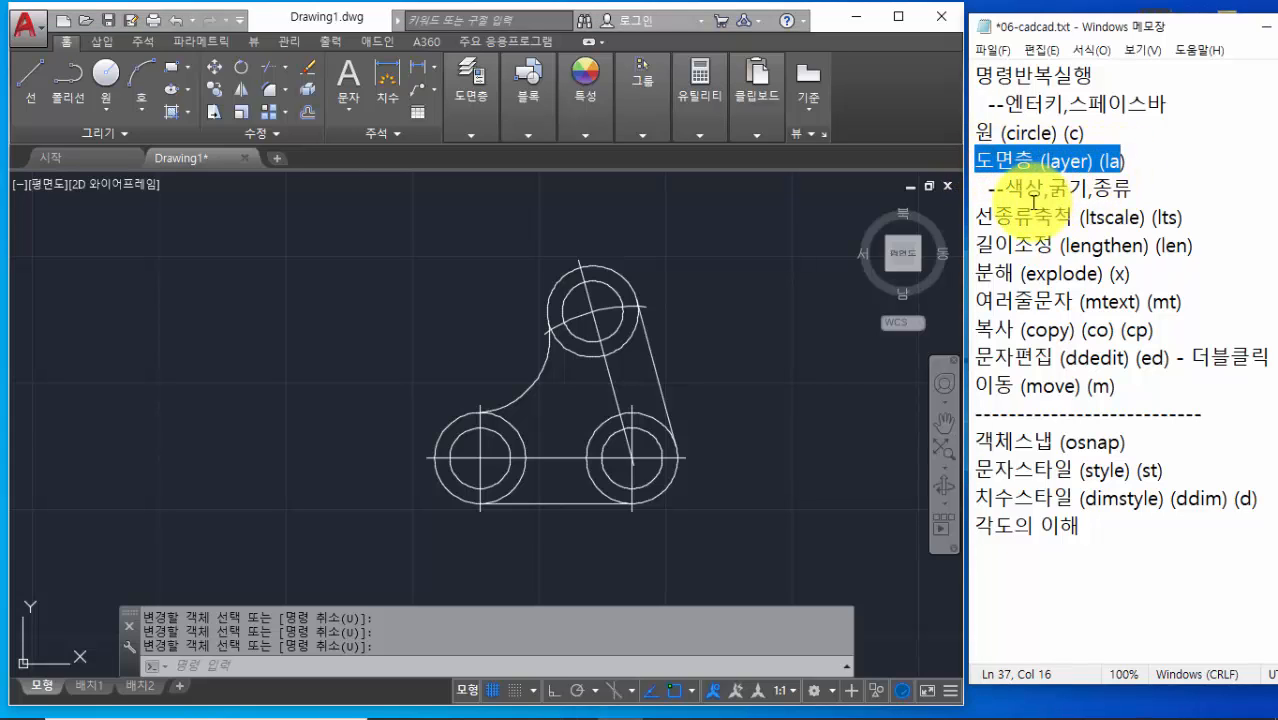
pyautogui.click(1007, 190)
pyautogui.moveTo(1007, 190); pyautogui.dragTo(1132, 187)
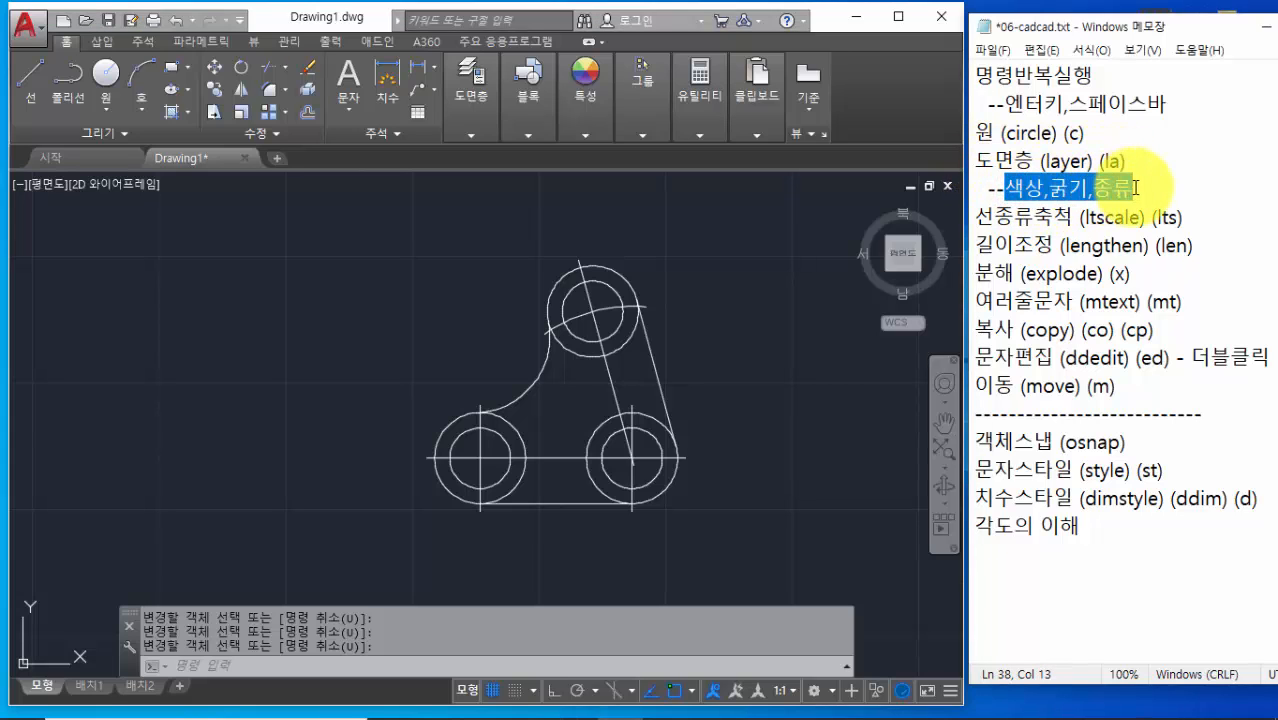
# In AutoCAD, assign all objects of the link drawing to the 외형선 layer and clear the selection
pyautogui.click(774, 299)
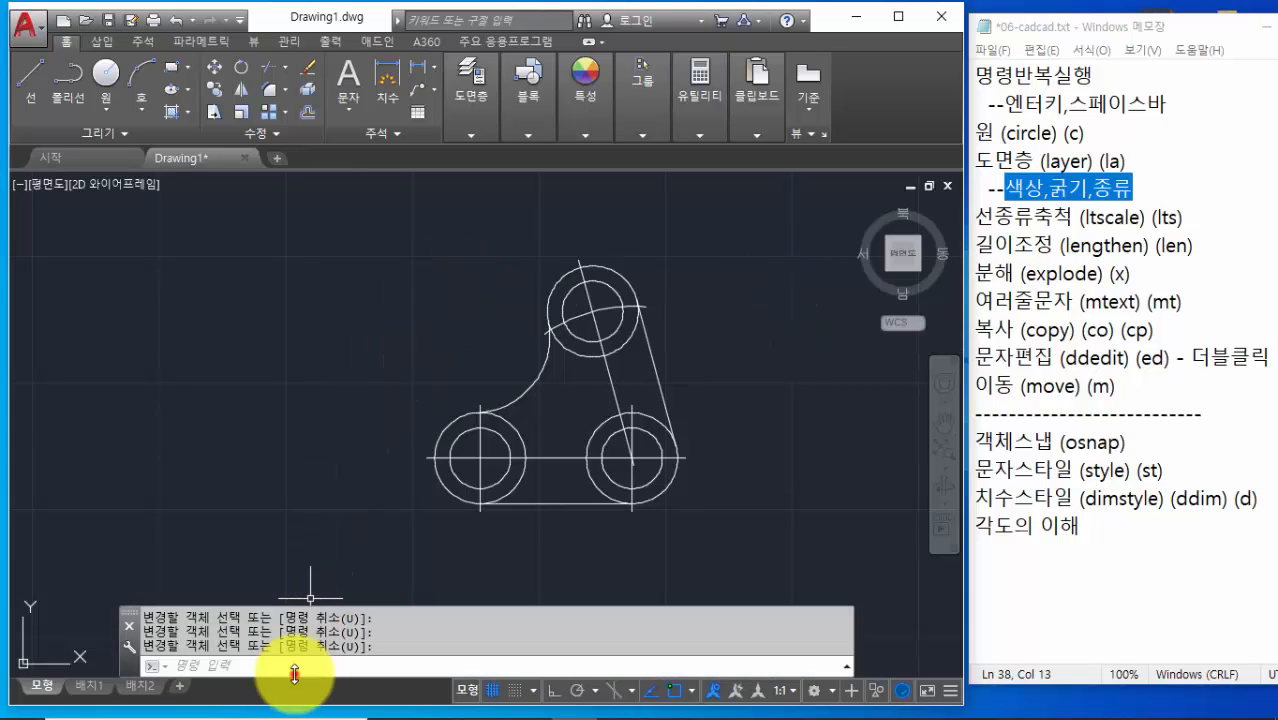
pyautogui.click(344, 215)
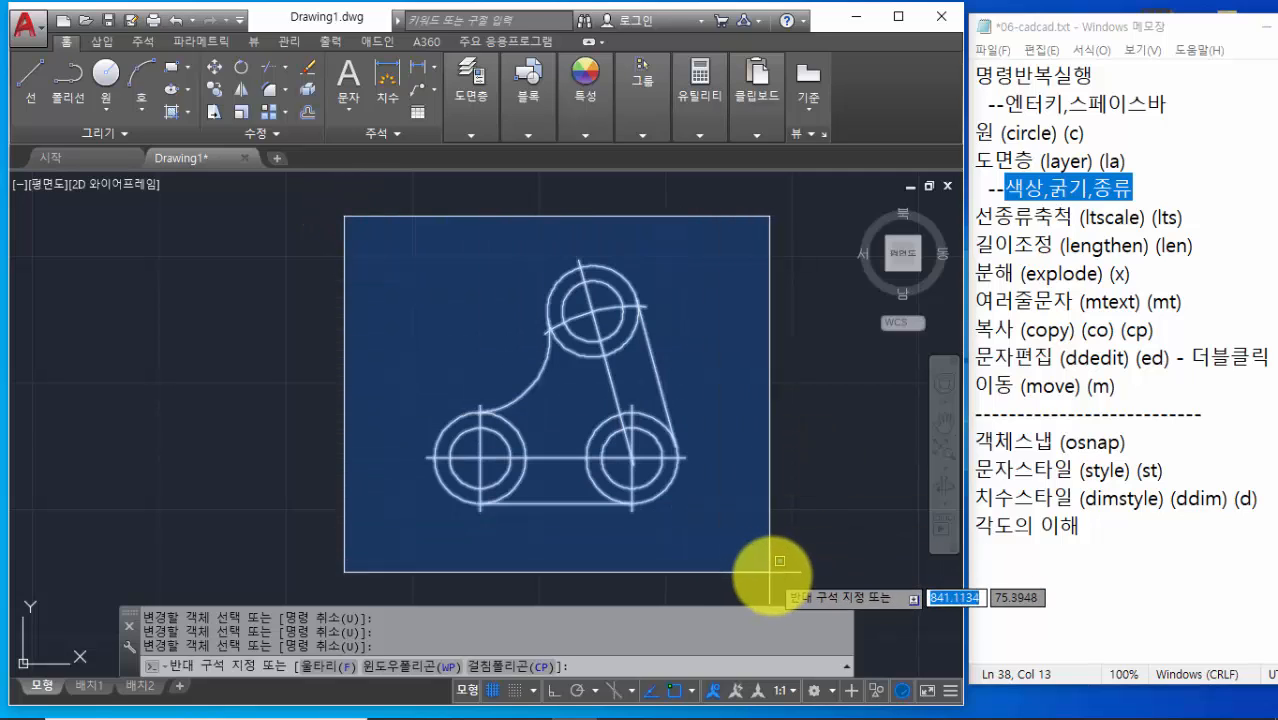
pyautogui.click(772, 575)
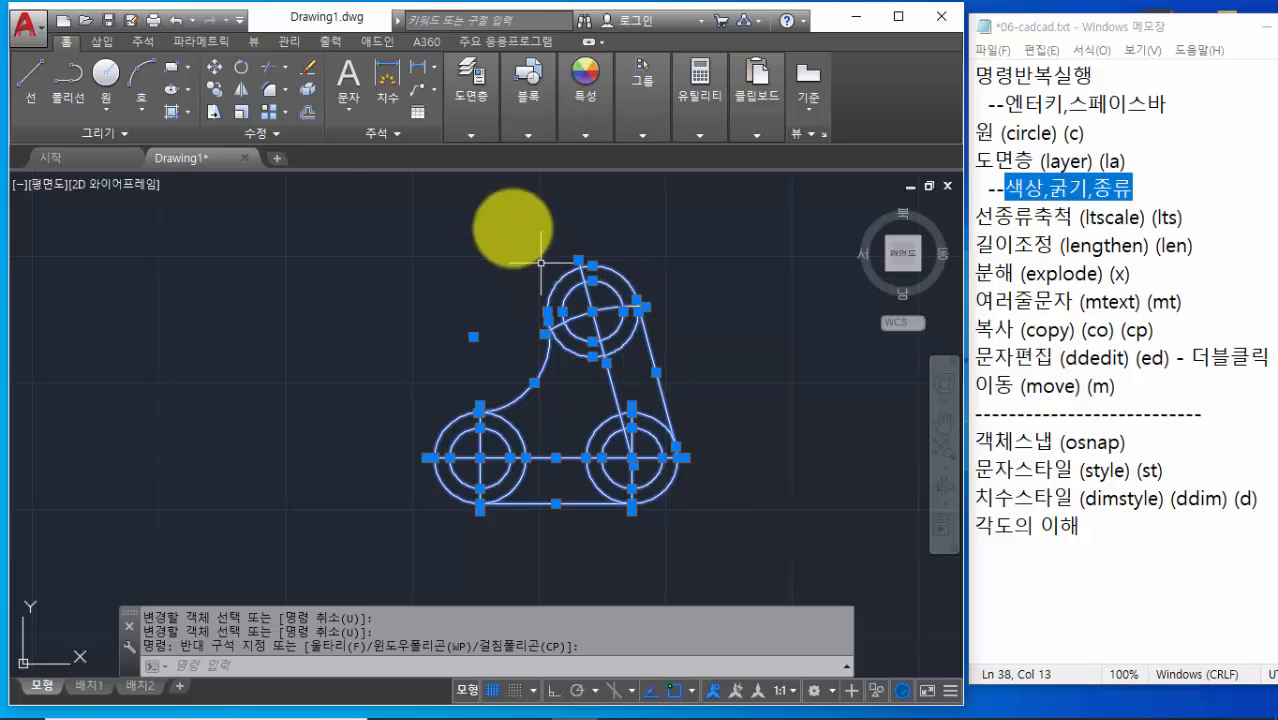
pyautogui.click(471, 130)
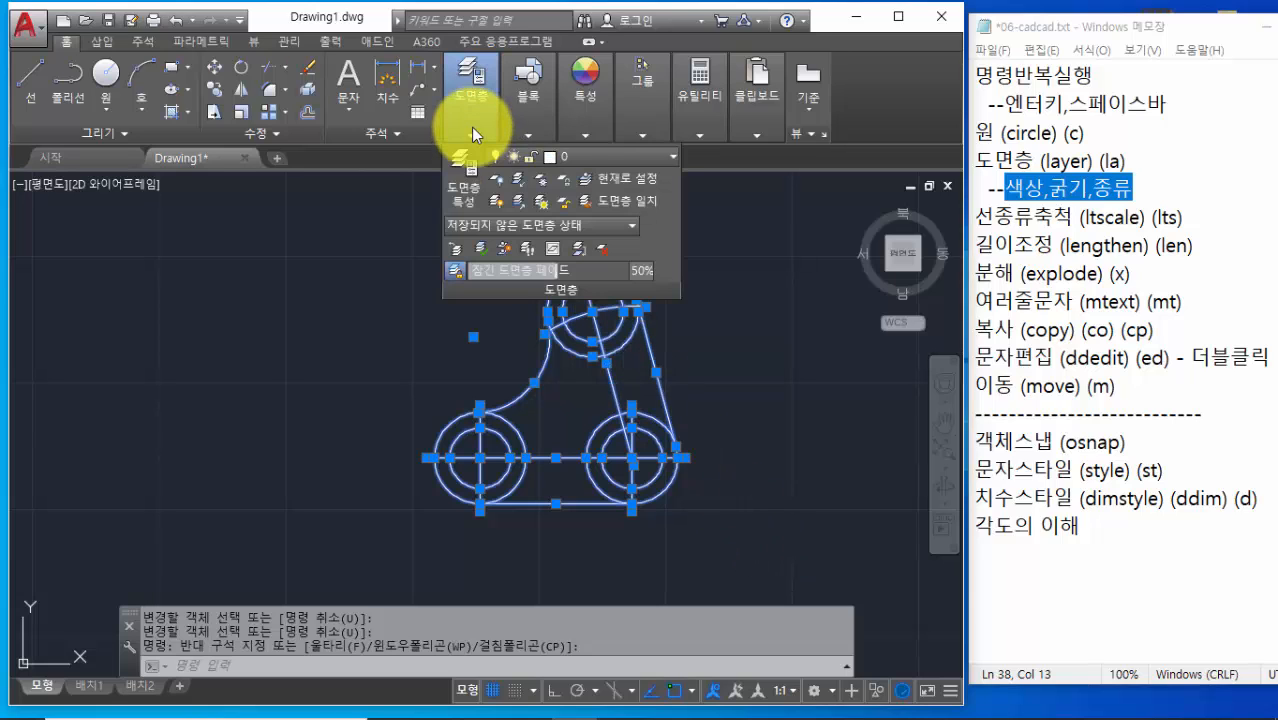
pyautogui.click(667, 155)
pyautogui.click(588, 269)
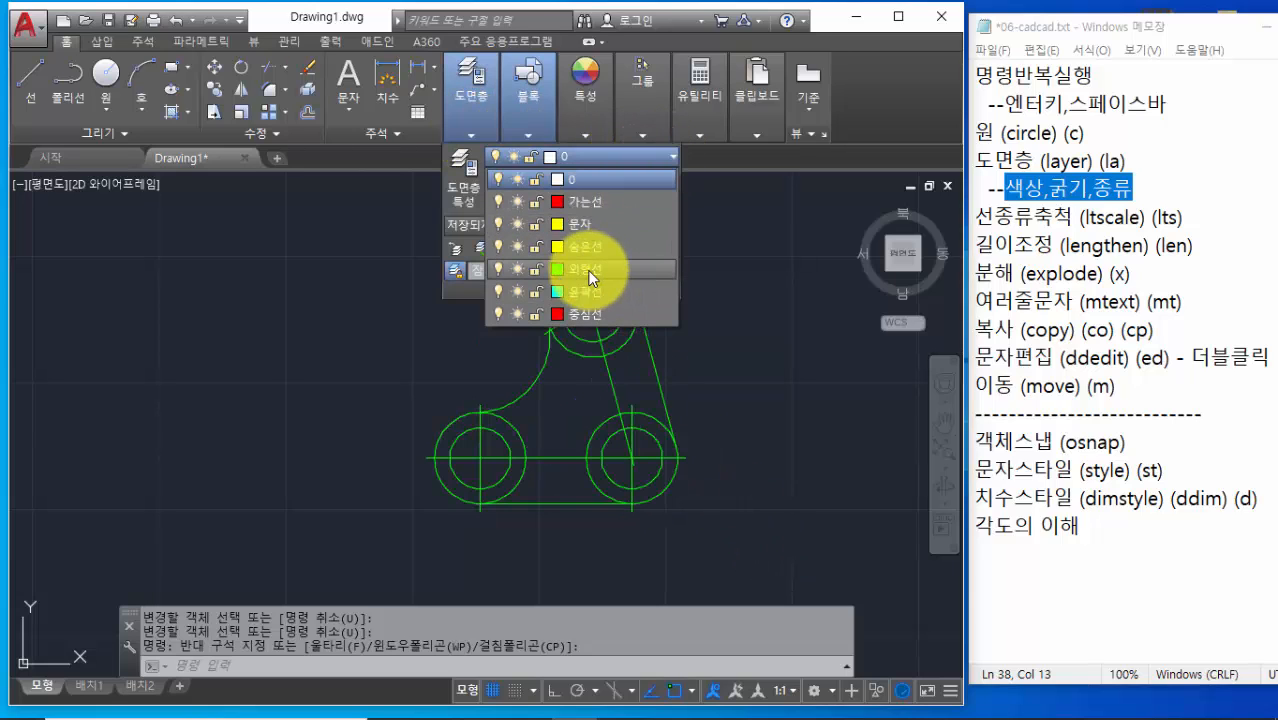
pyautogui.click(582, 270)
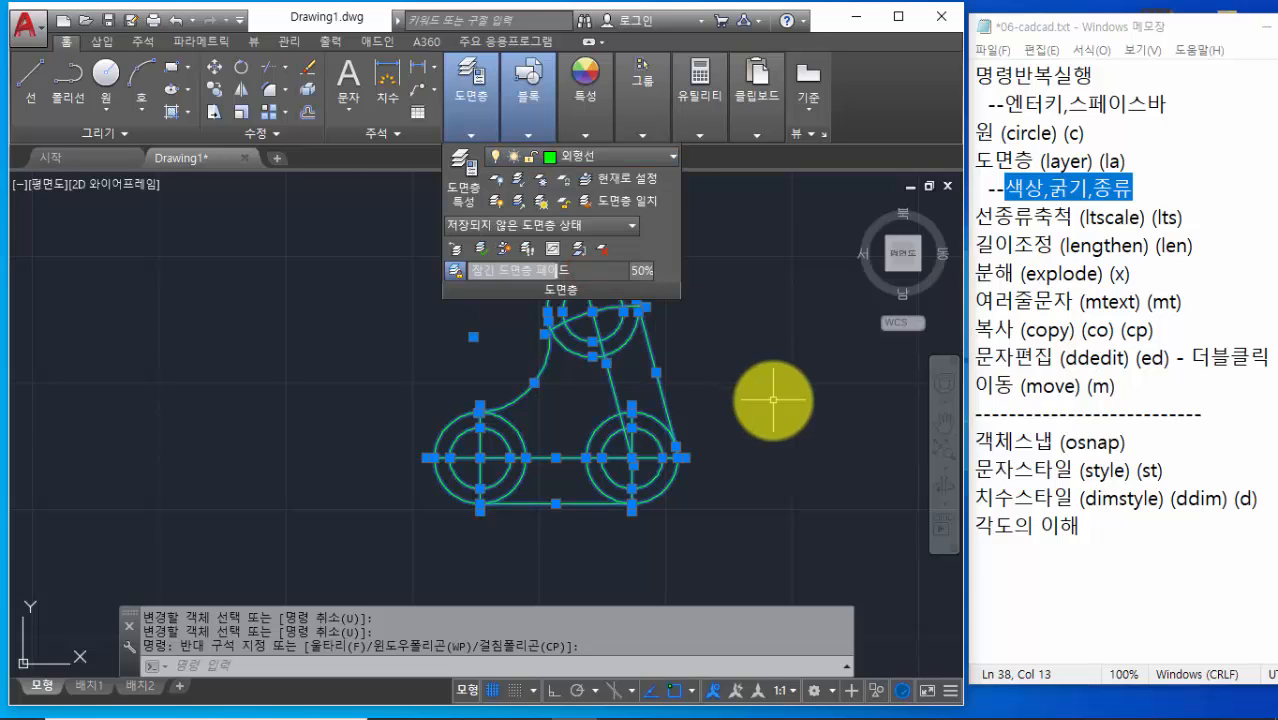
pyautogui.press('Escape')
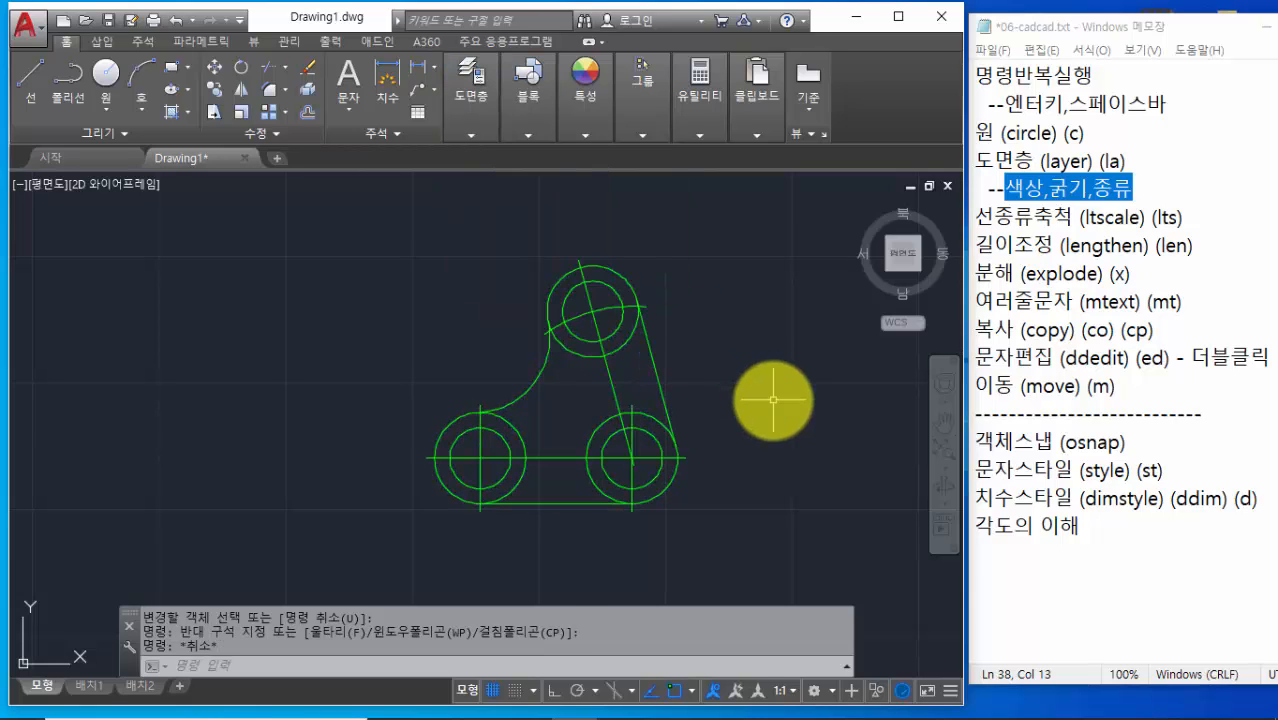
# Assign the arc, inclined, horizontal and both vertical centre lines to the 중심선 layer and clear the selection
pyautogui.scroll(2, 736, 375)
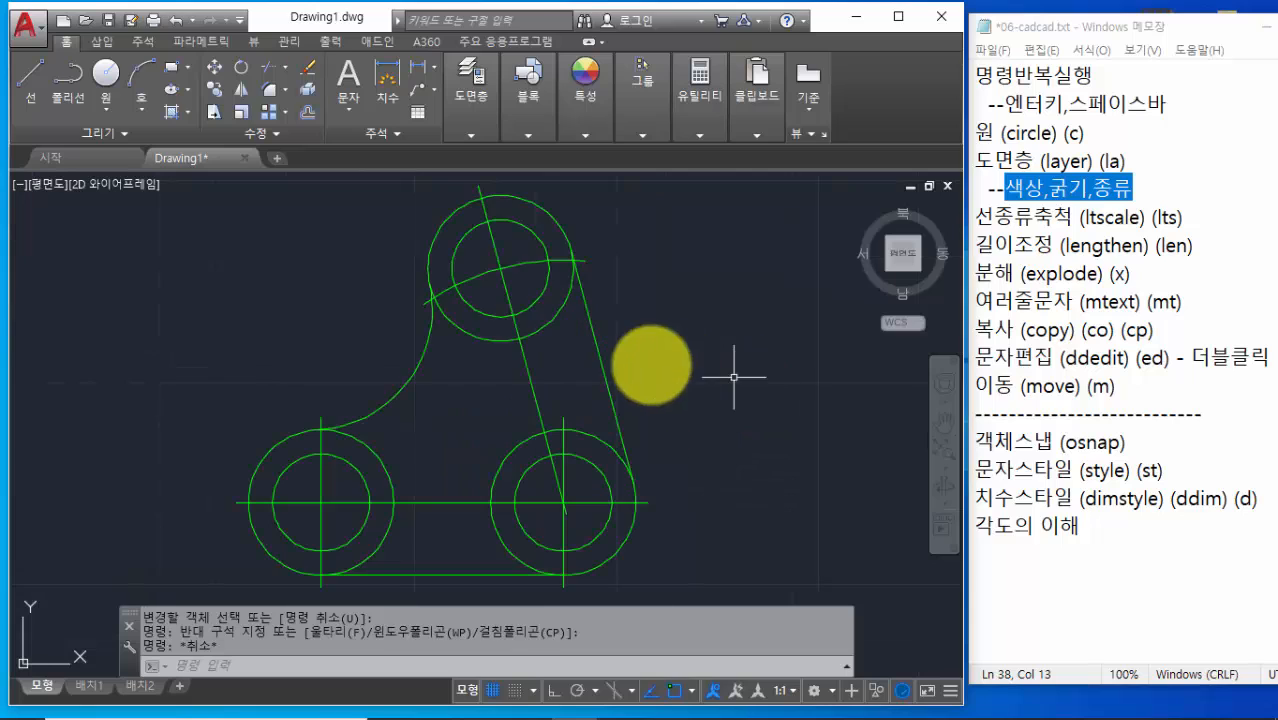
pyautogui.click(510, 268)
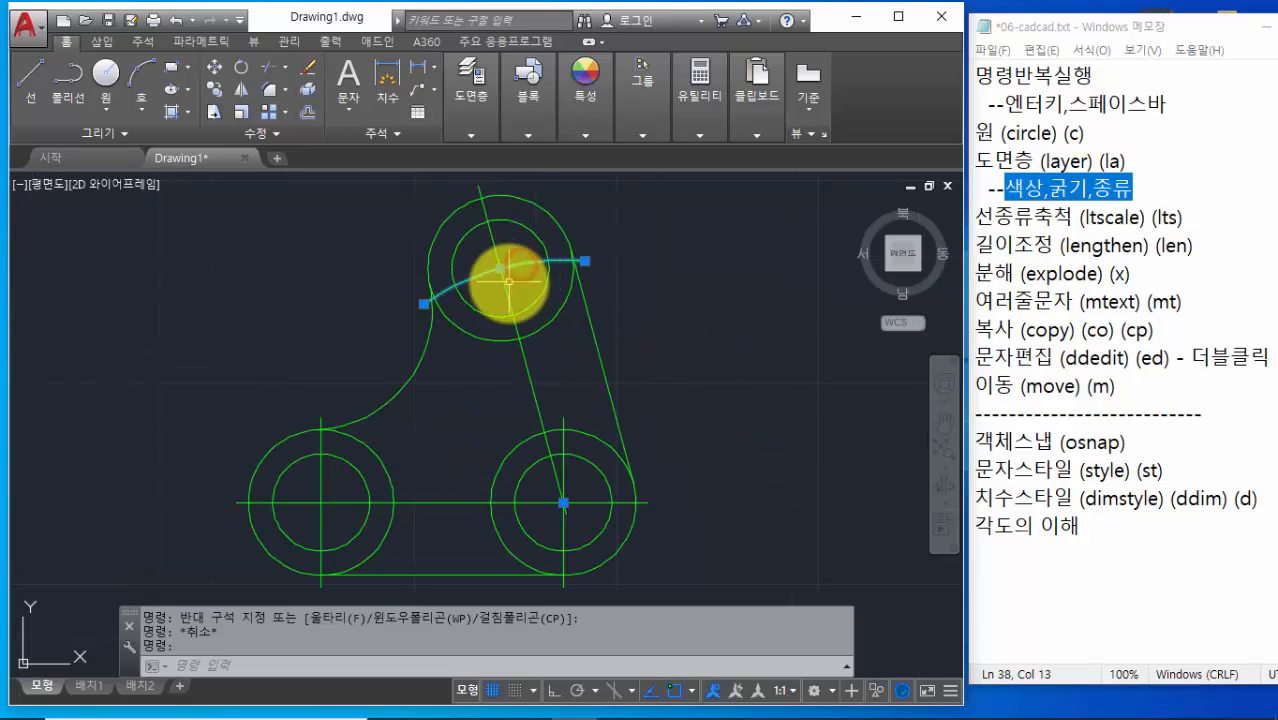
pyautogui.click(506, 286)
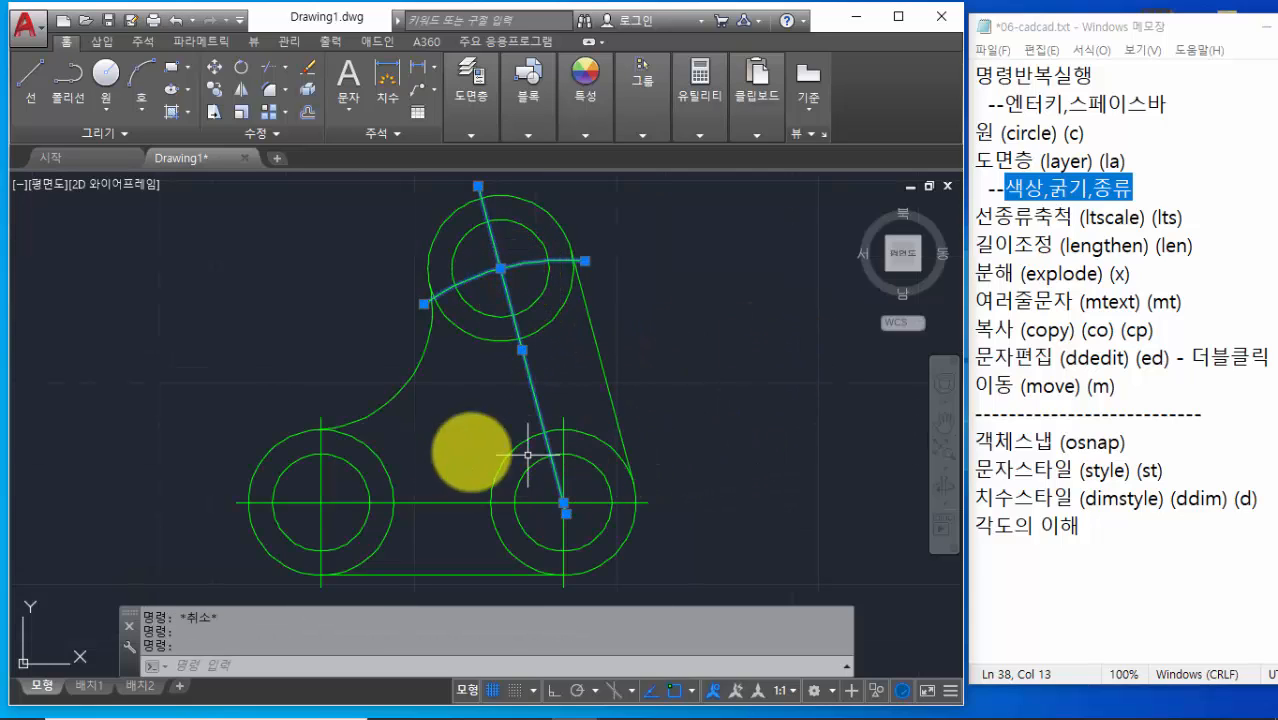
pyautogui.click(326, 470)
pyautogui.click(417, 502)
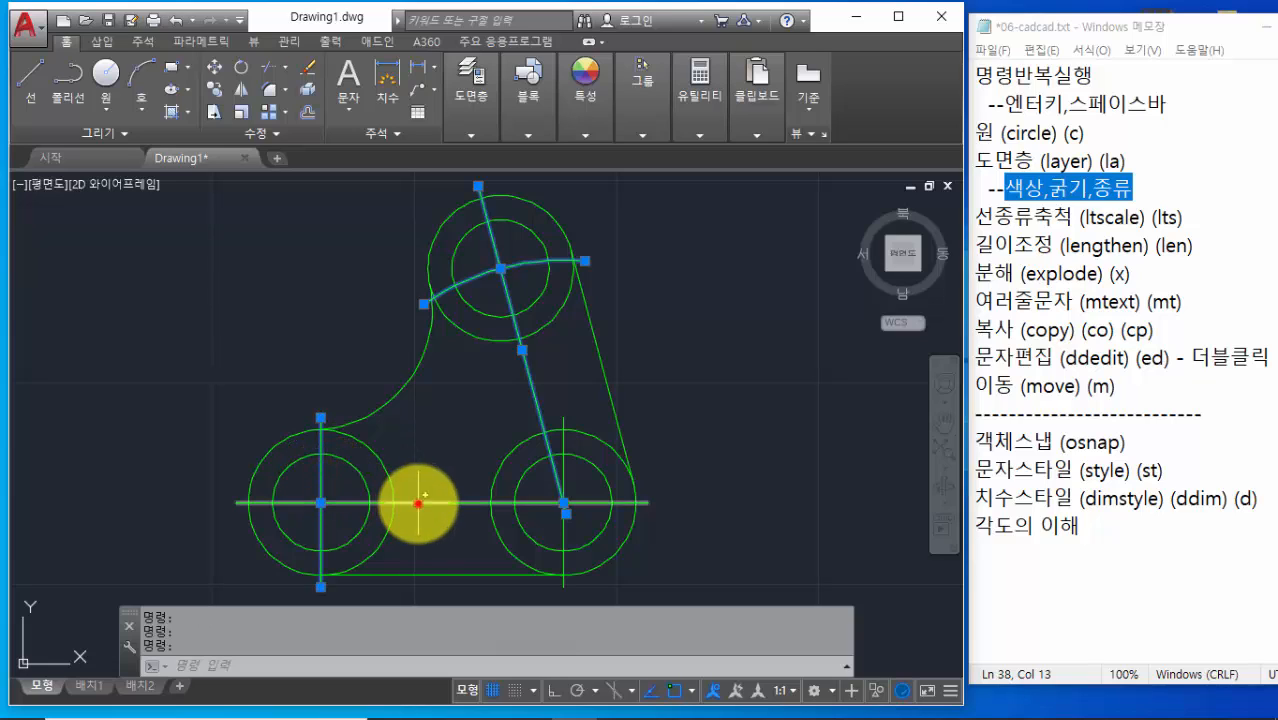
pyautogui.click(564, 468)
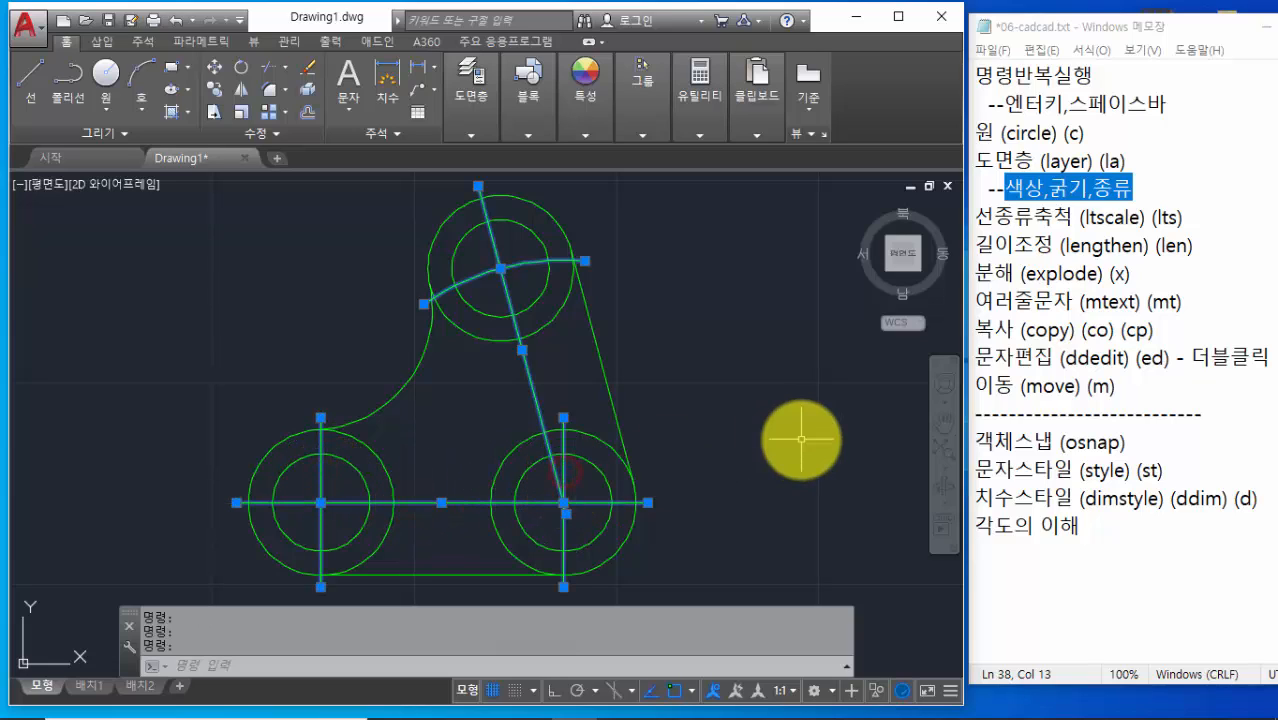
pyautogui.click(476, 123)
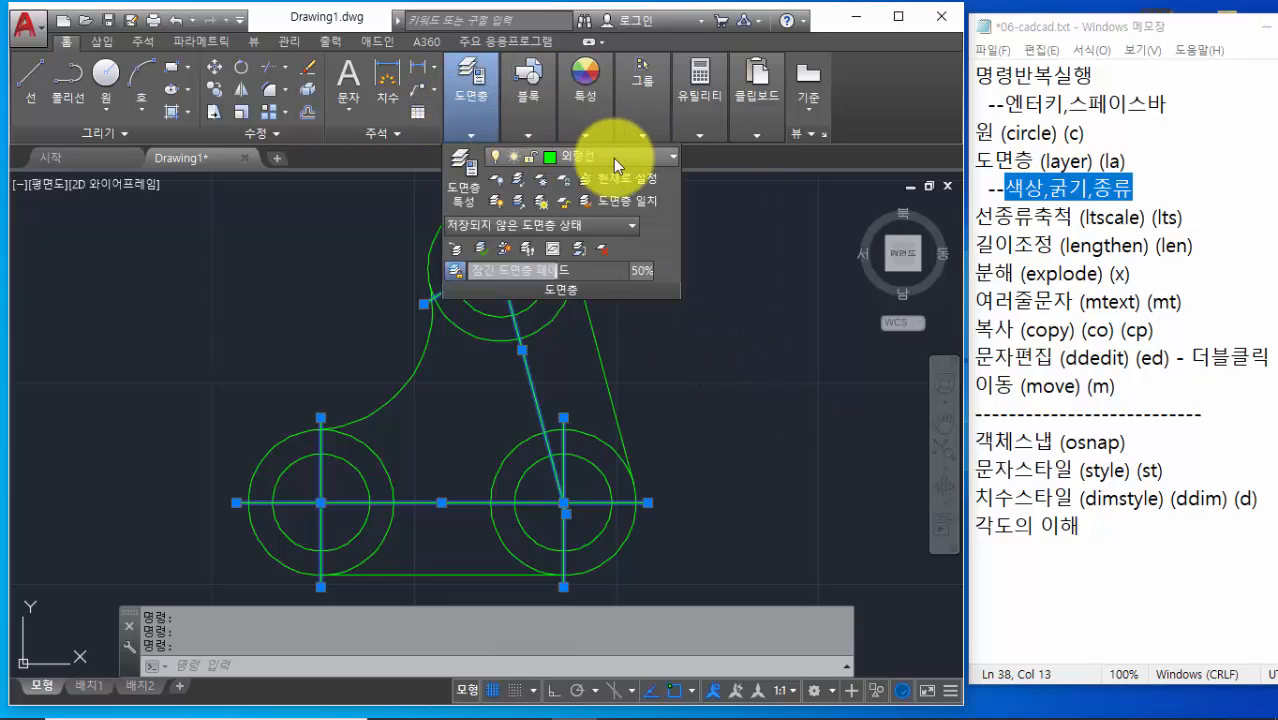
pyautogui.click(668, 162)
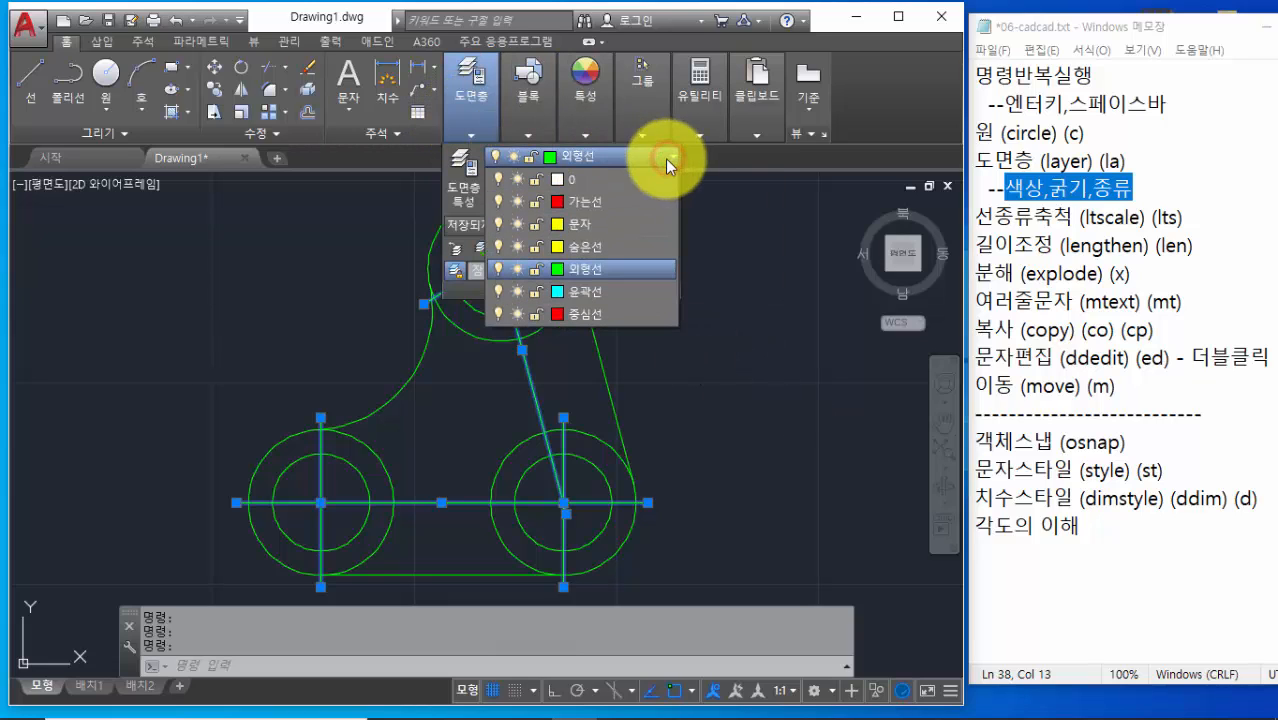
pyautogui.click(598, 315)
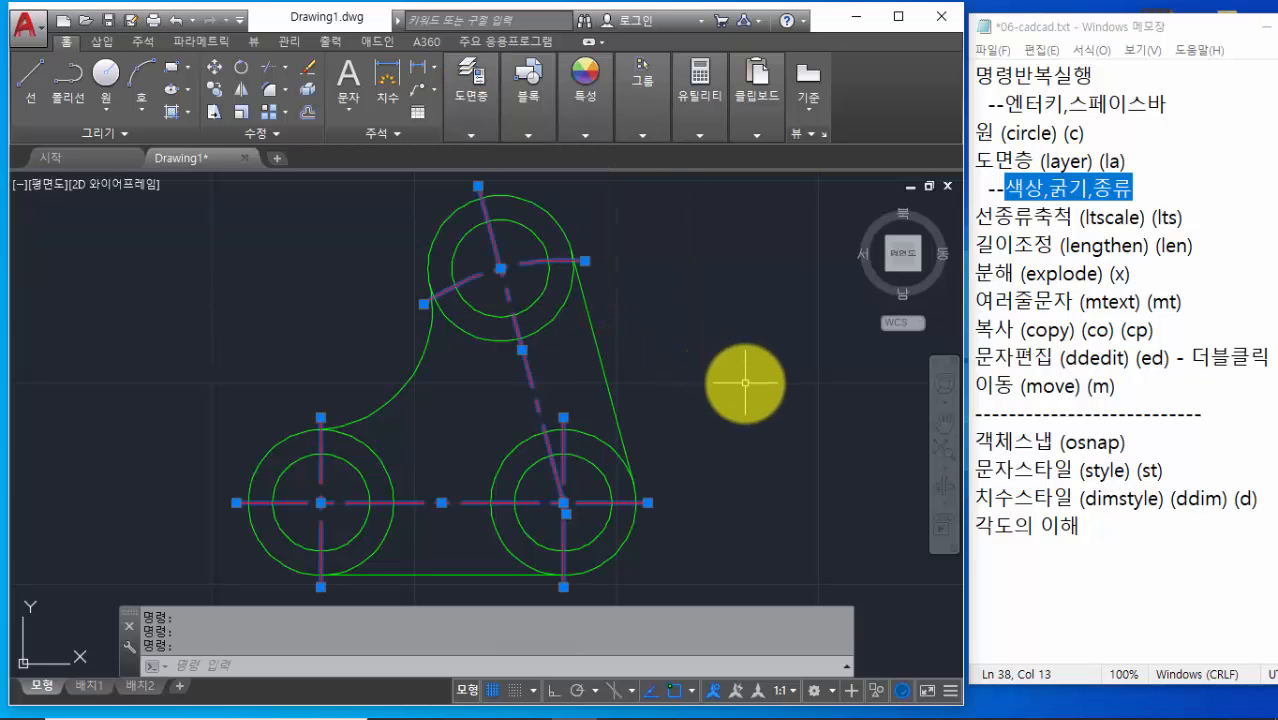
pyautogui.press('Escape')
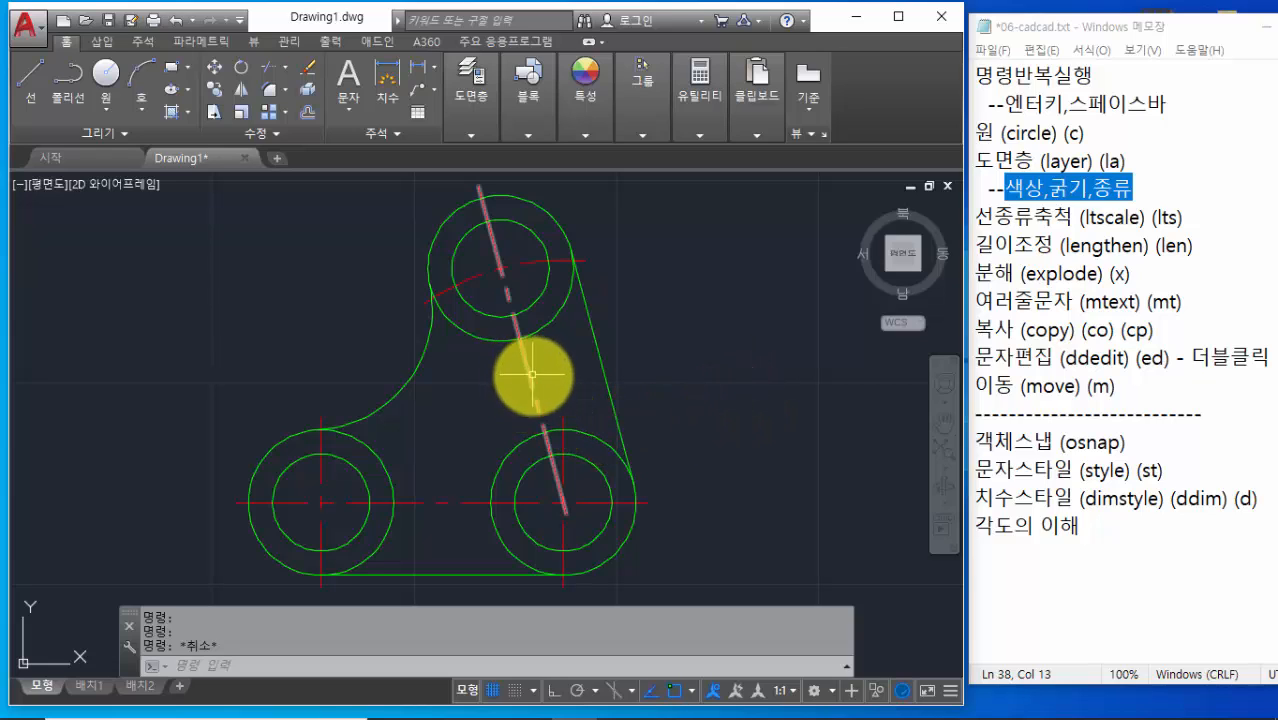
# Find the ltscale shortcut (lts) in the Notepad notes, and set AutoCAD's linetype scale to 0.5 with LTSCALE
pyautogui.moveTo(532, 387)
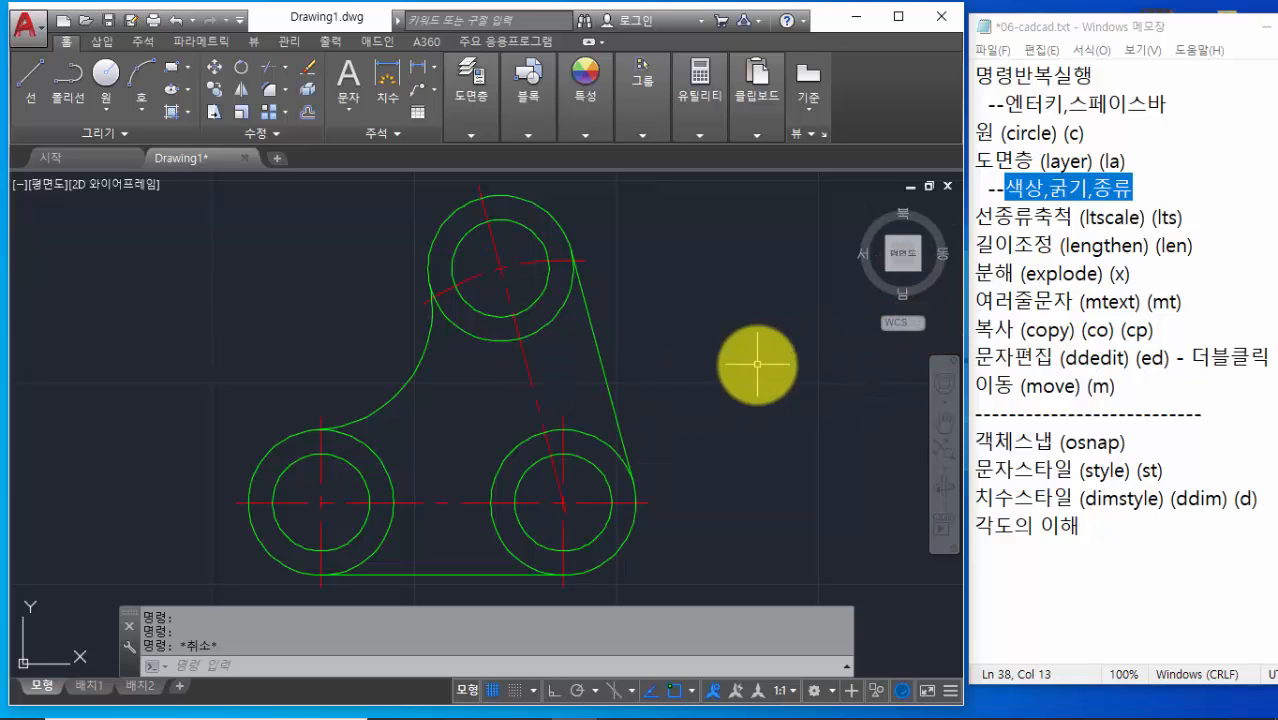
pyautogui.moveTo(1015, 217); pyautogui.dragTo(1179, 218)
pyautogui.click(1197, 216)
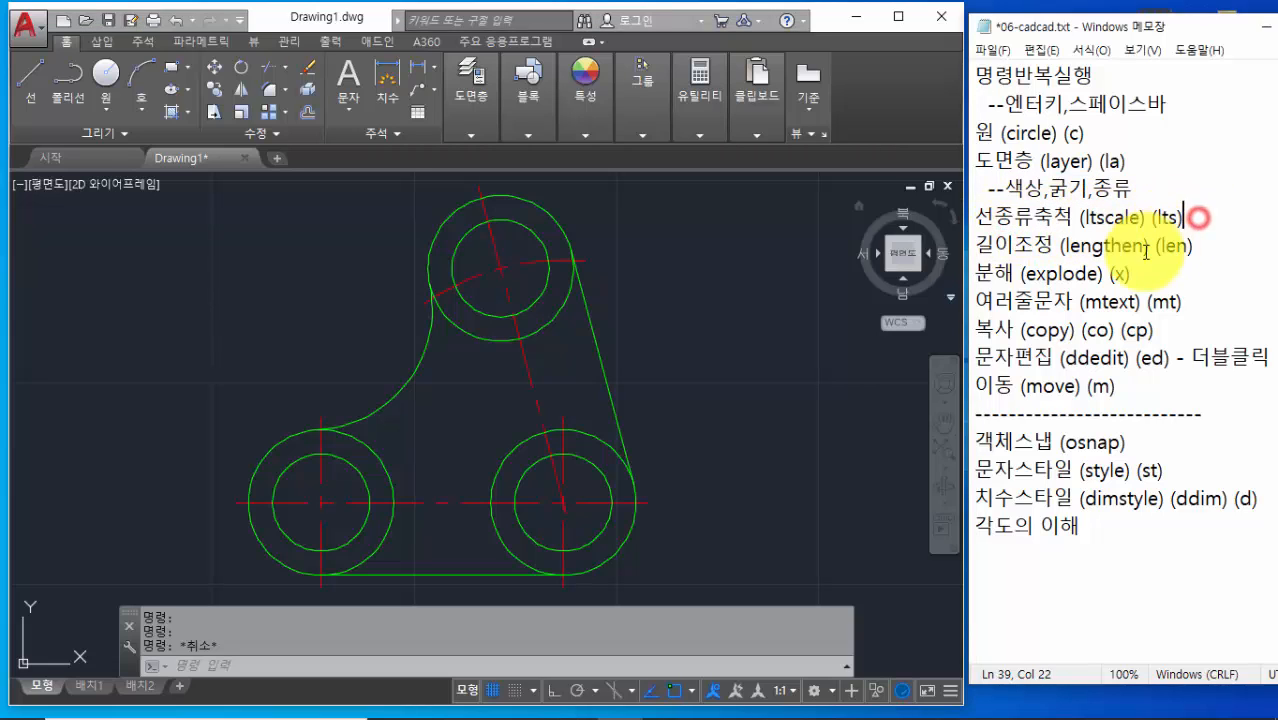
pyautogui.click(526, 668)
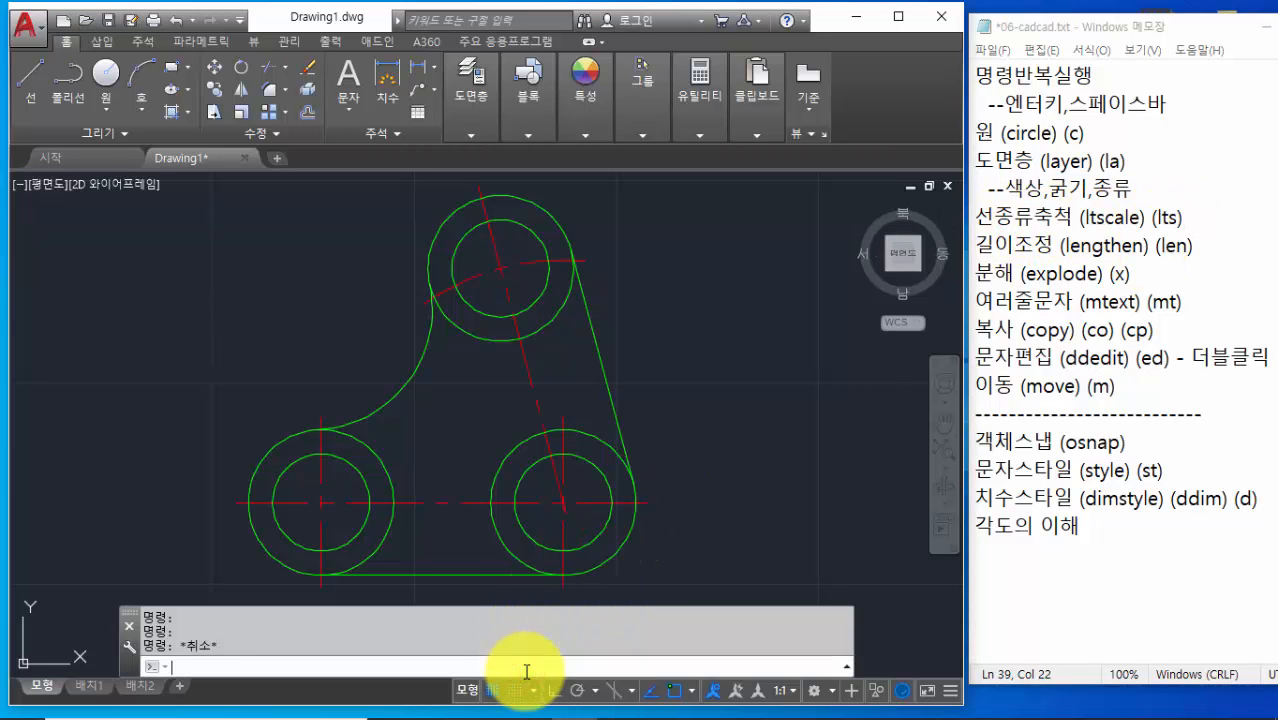
pyautogui.write('lts')
pyautogui.press('Return')
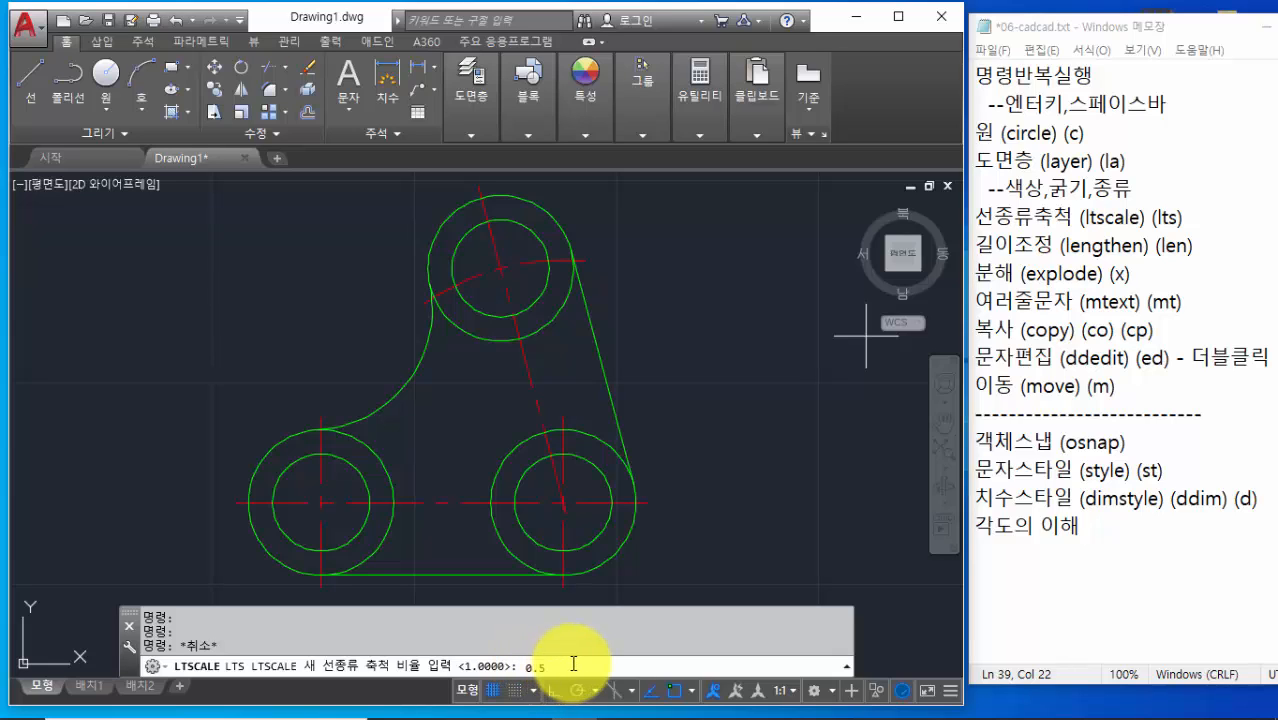
pyautogui.press('Return')
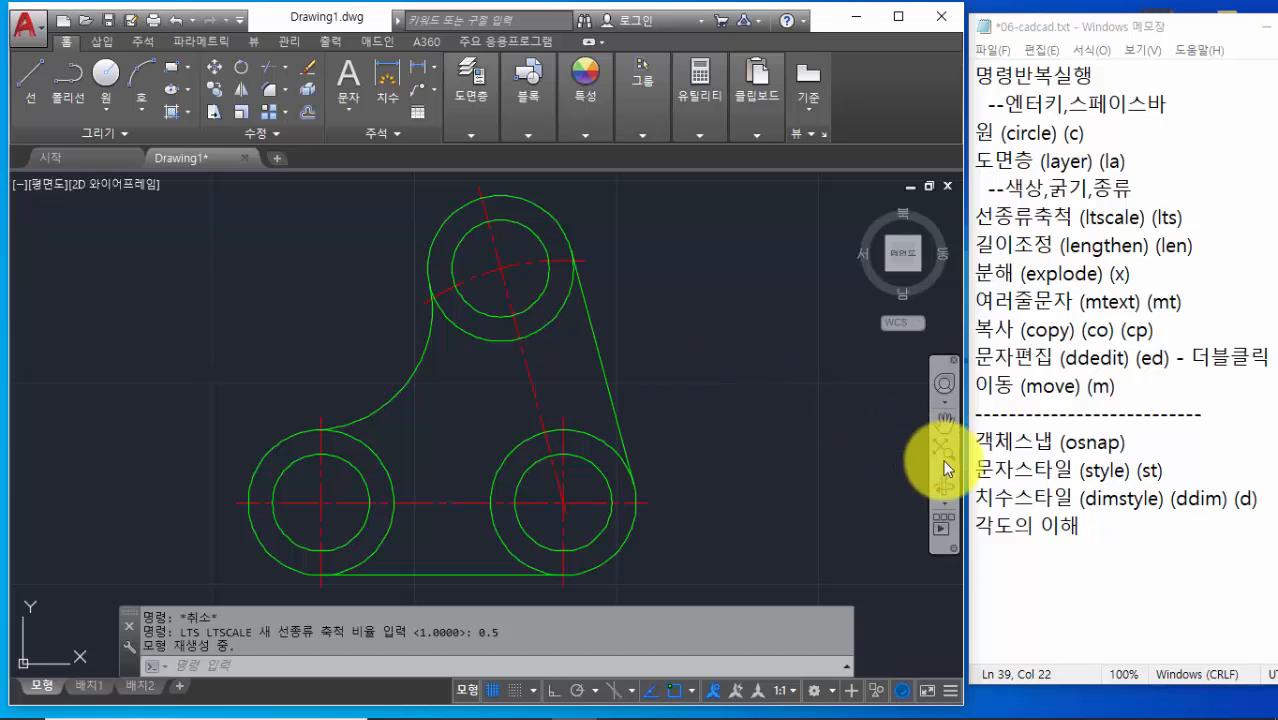
# In Notepad, add the line "치수 (dim)" below "각도의 이해", and maximize the AutoCAD window
pyautogui.click(1101, 531)
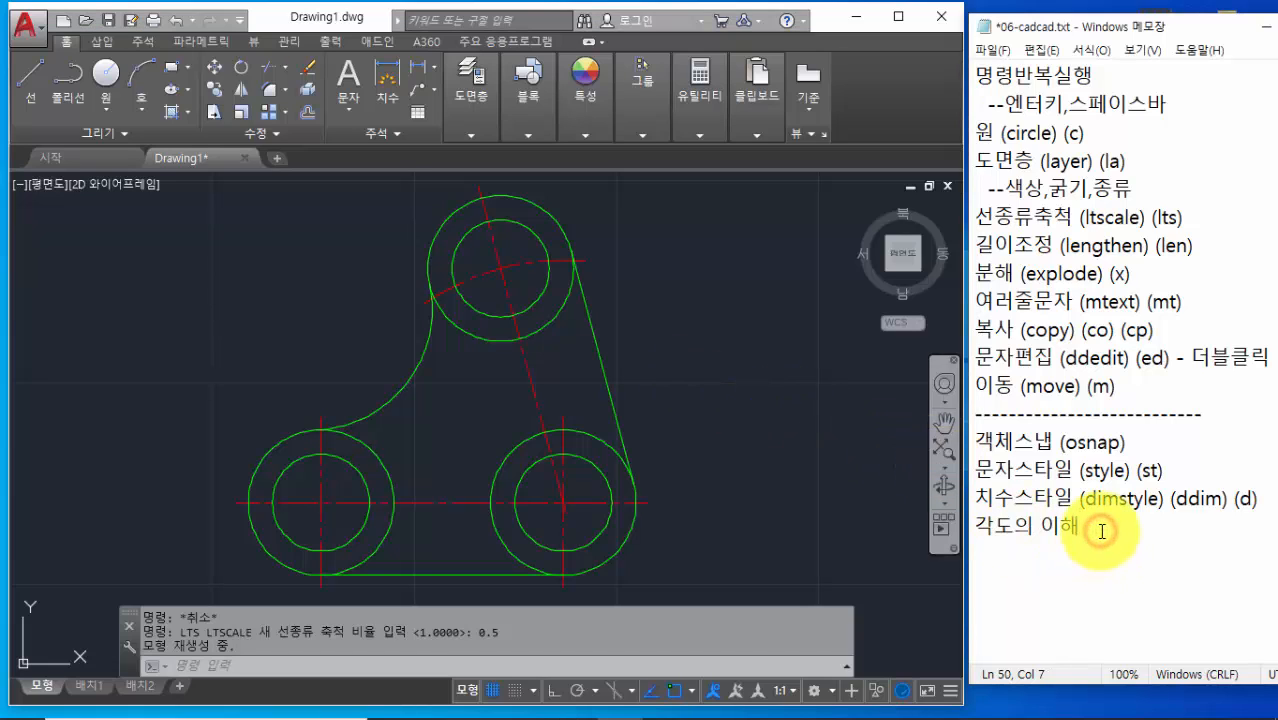
pyautogui.write('치수 (dim')
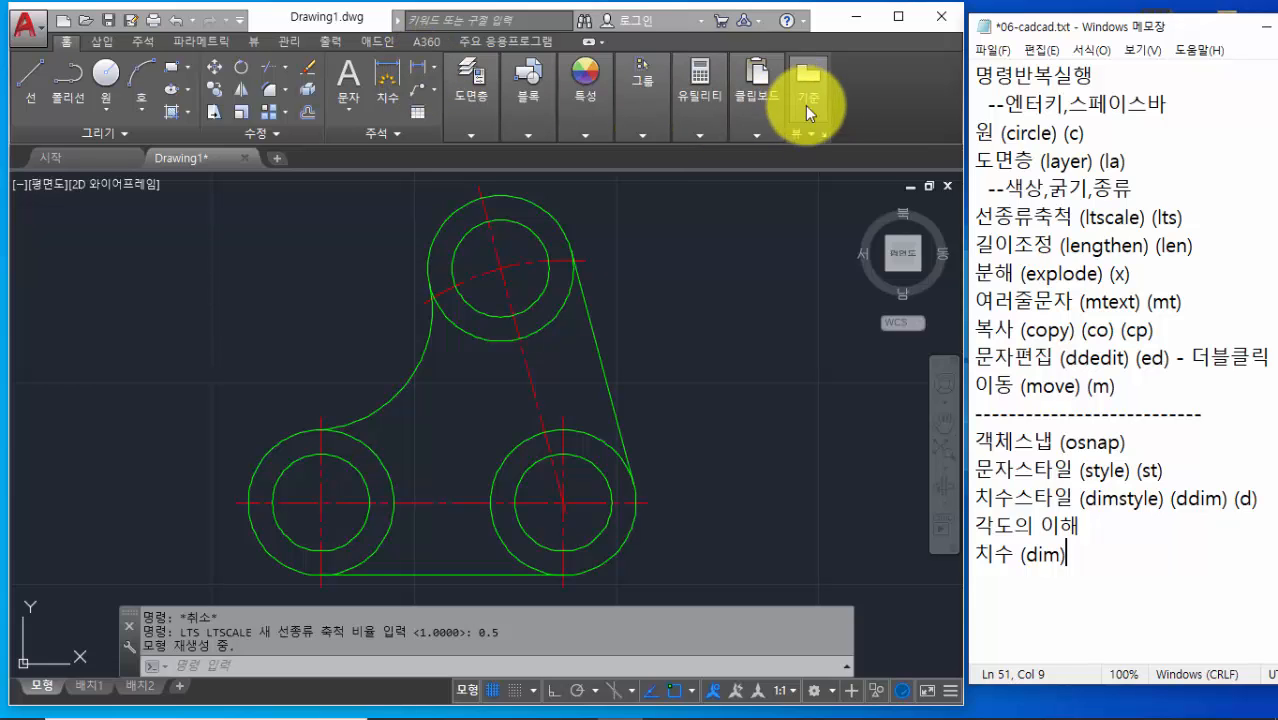
pyautogui.click(898, 18)
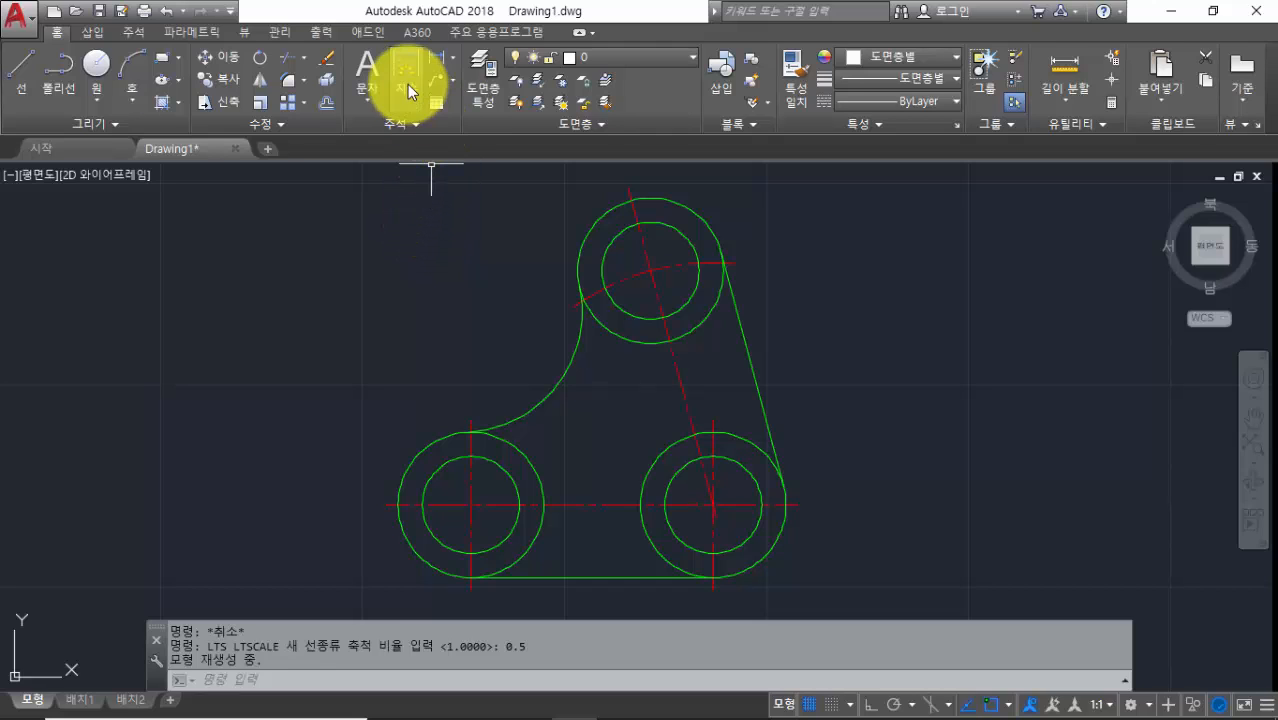
# Examine the available dimension types, including linear, aligned, angular, radius and diameter
pyautogui.click(454, 62)
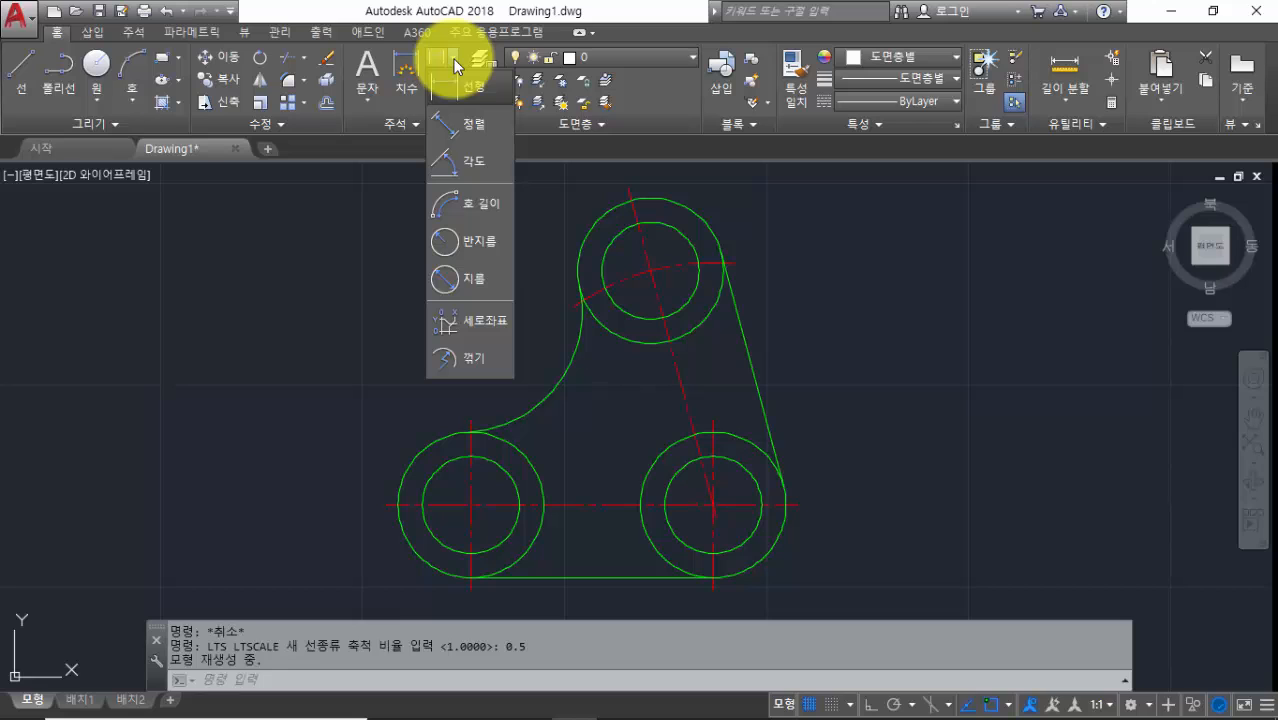
pyautogui.moveTo(425, 66); pyautogui.dragTo(517, 297)
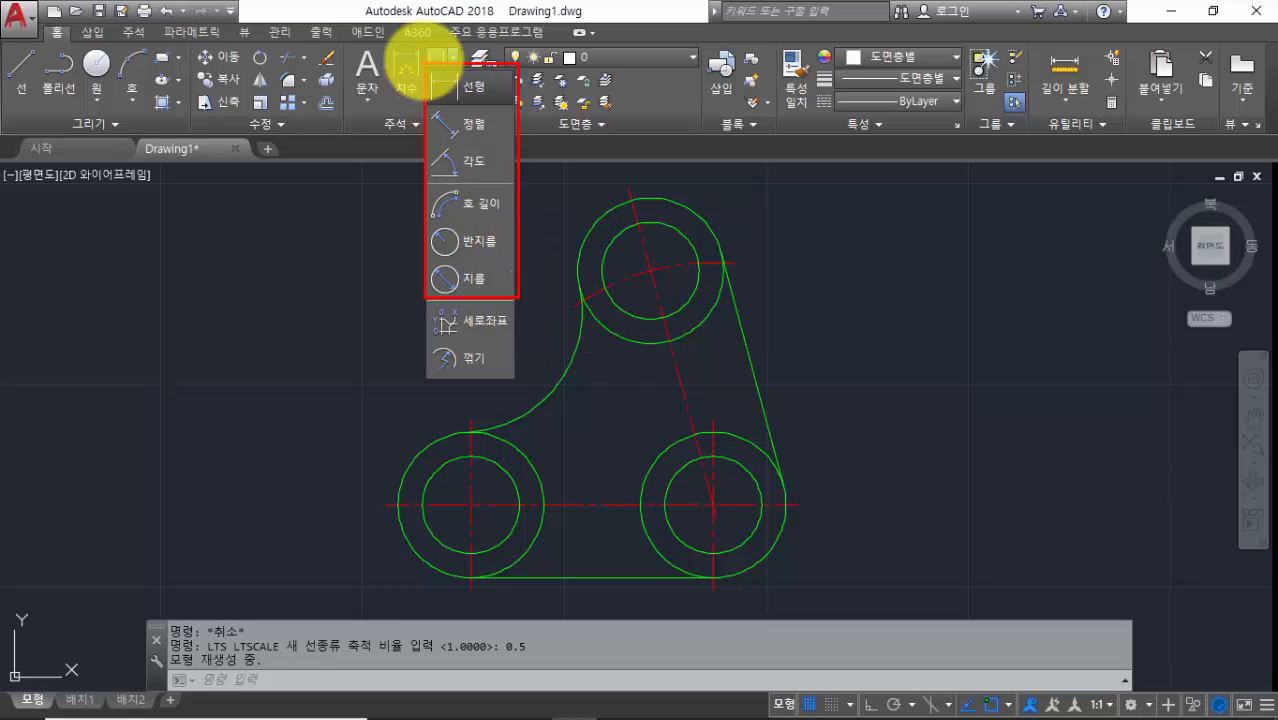
pyautogui.moveTo(427, 66)
pyautogui.mouseDown()
pyautogui.moveTo(488, 100)
pyautogui.moveTo(493, 138)
pyautogui.moveTo(456, 160)
pyautogui.moveTo(497, 183)
pyautogui.mouseUp()
pyautogui.moveTo(435, 222)
pyautogui.mouseDown()
pyautogui.moveTo(503, 258)
pyautogui.moveTo(517, 298)
pyautogui.mouseUp()
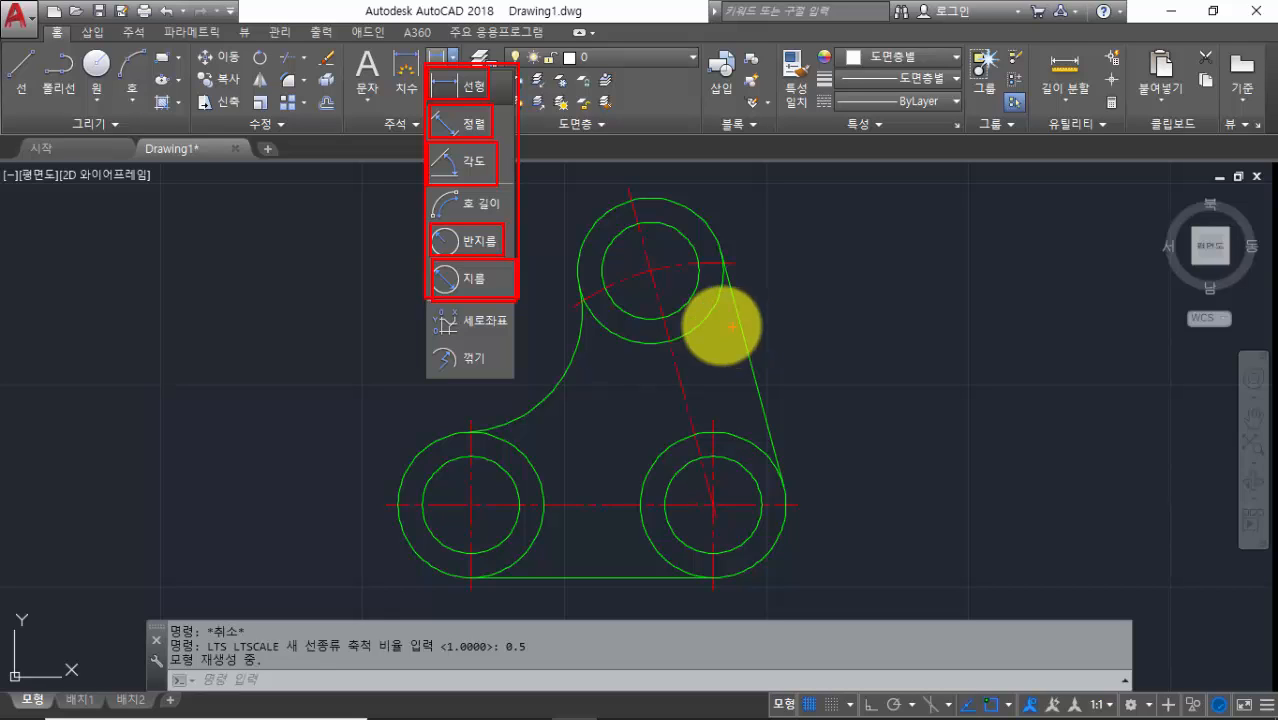
pyautogui.press('Escape')
# Add a horizontal linear dimension between the lower ends of the two lower circles' vertical centre lines, placed just below the part
pyautogui.click(454, 58)
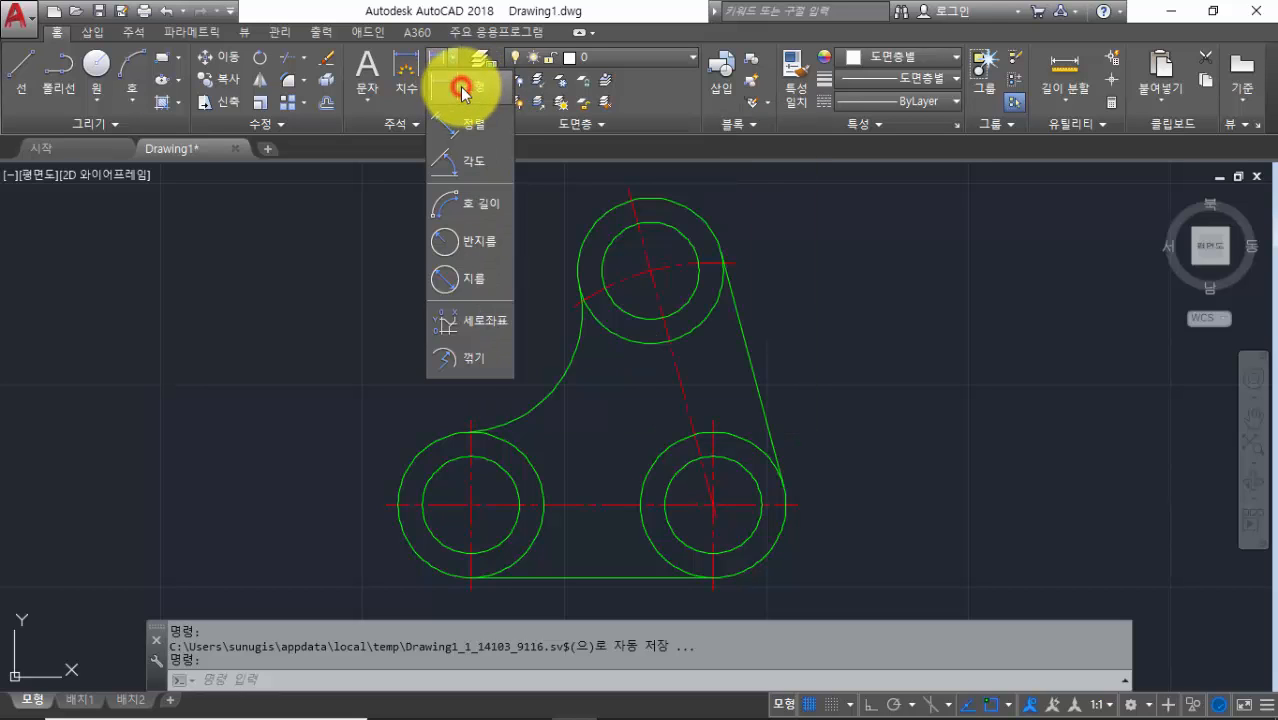
pyautogui.click(461, 91)
pyautogui.moveTo(422, 322); pyautogui.dragTo(408, 243, button='middle')
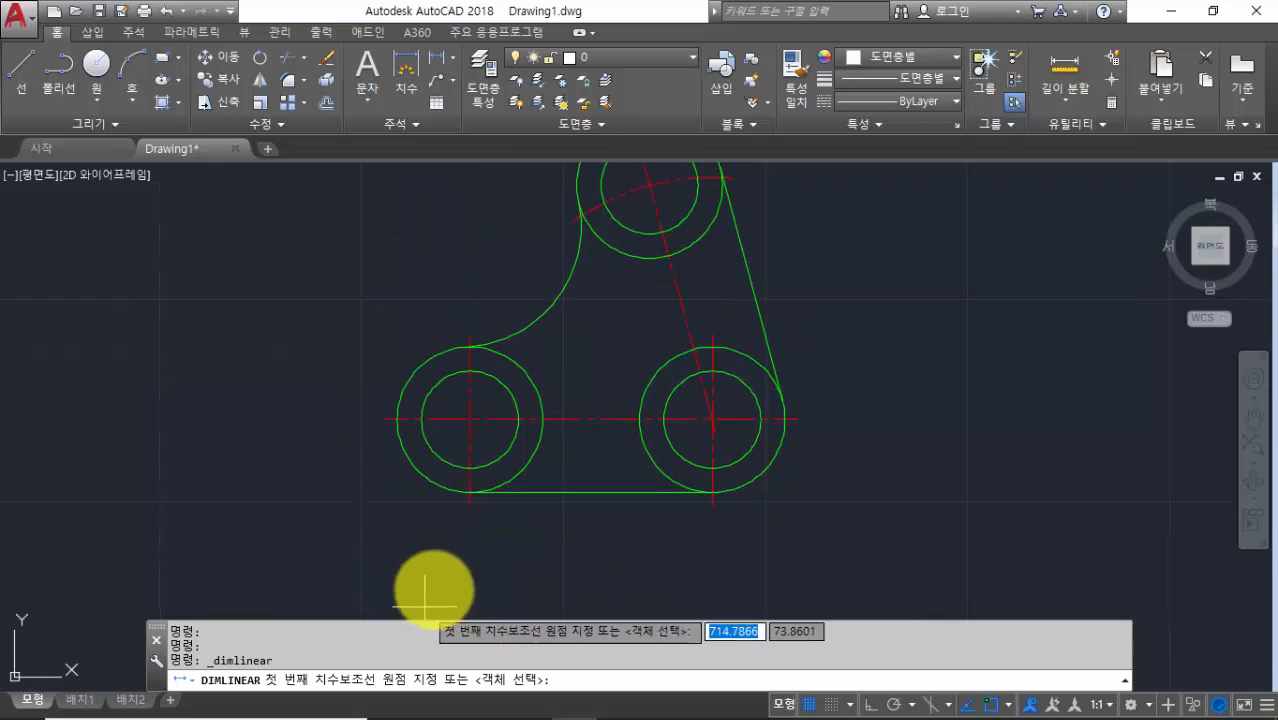
pyautogui.click(467, 505)
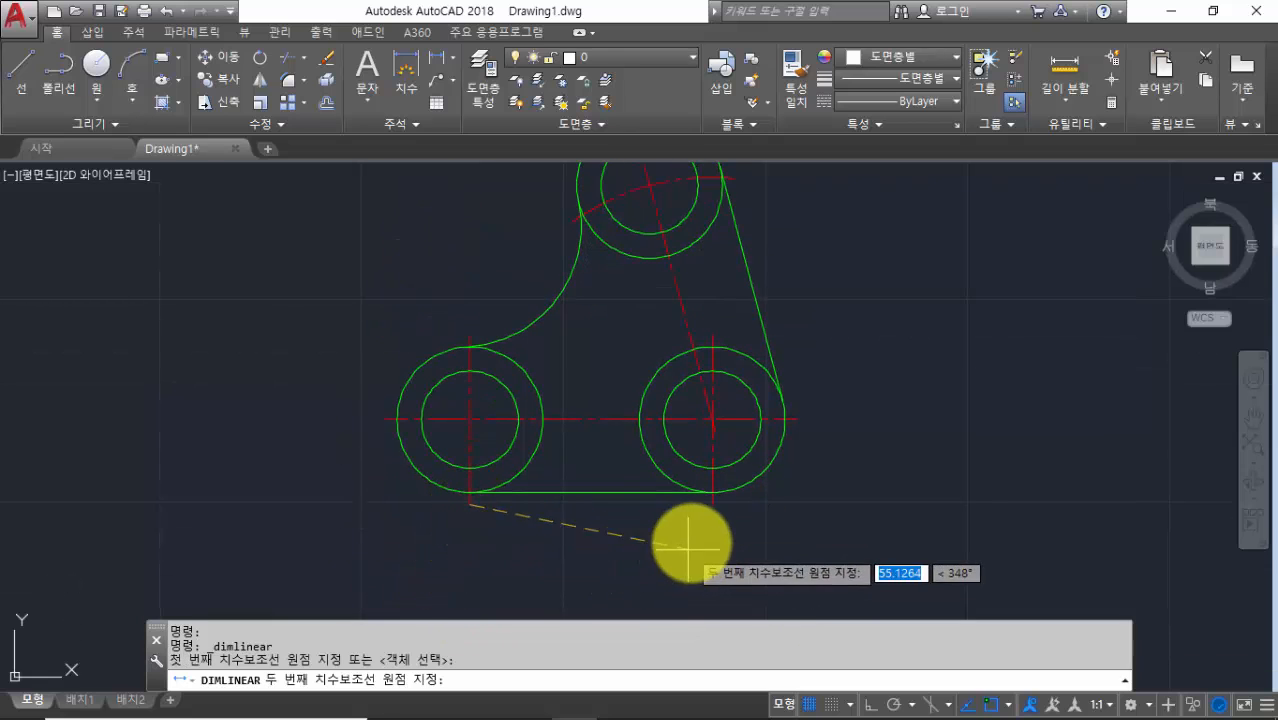
pyautogui.click(710, 505)
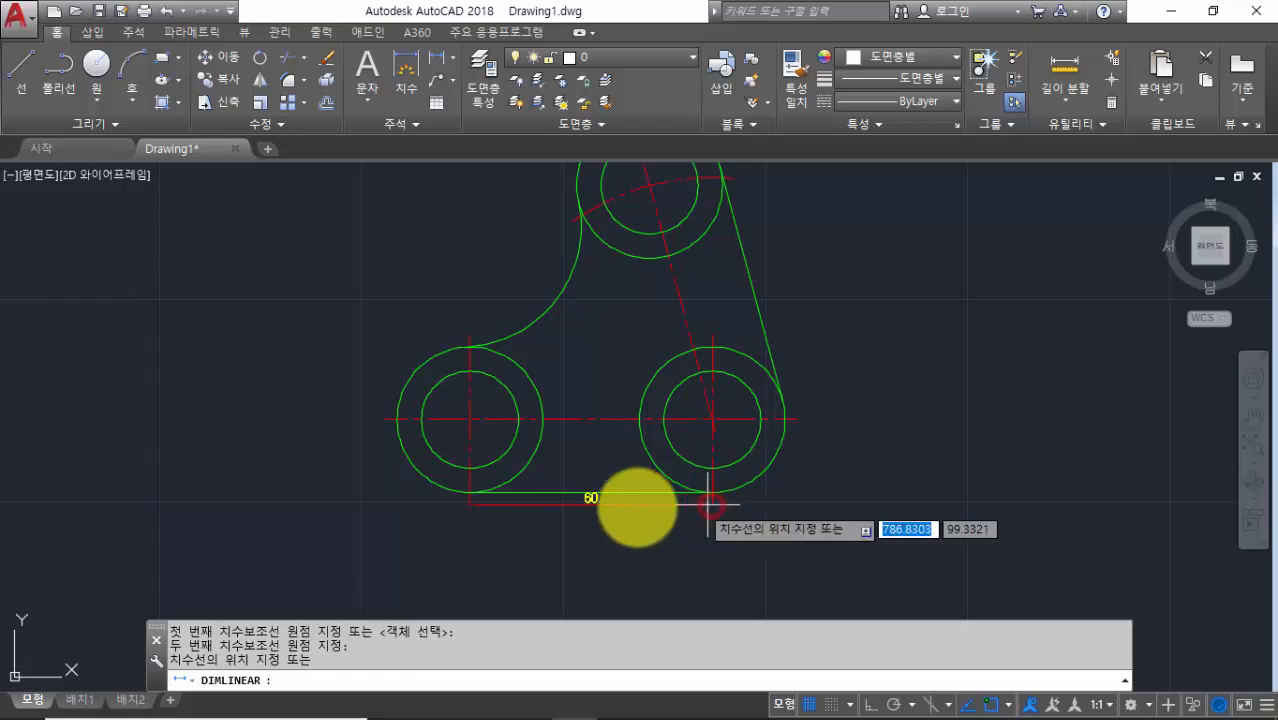
pyautogui.click(600, 525)
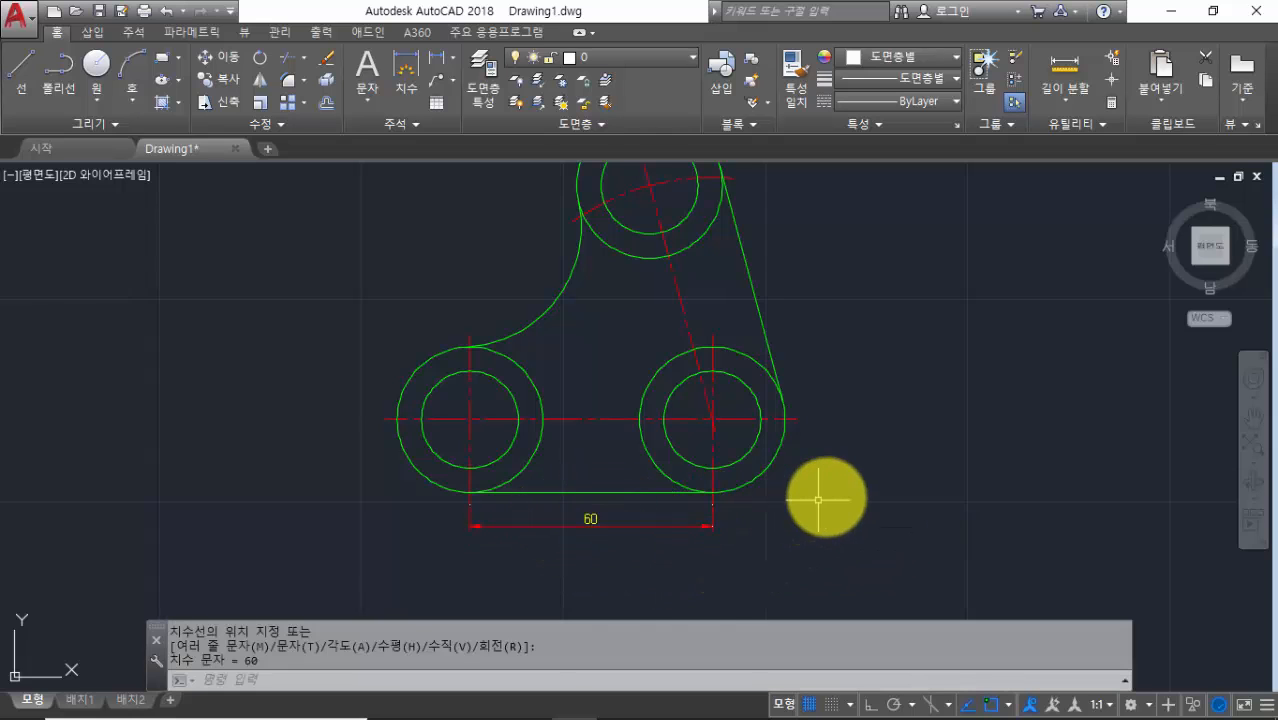
pyautogui.moveTo(841, 487); pyautogui.dragTo(827, 537, button='middle')
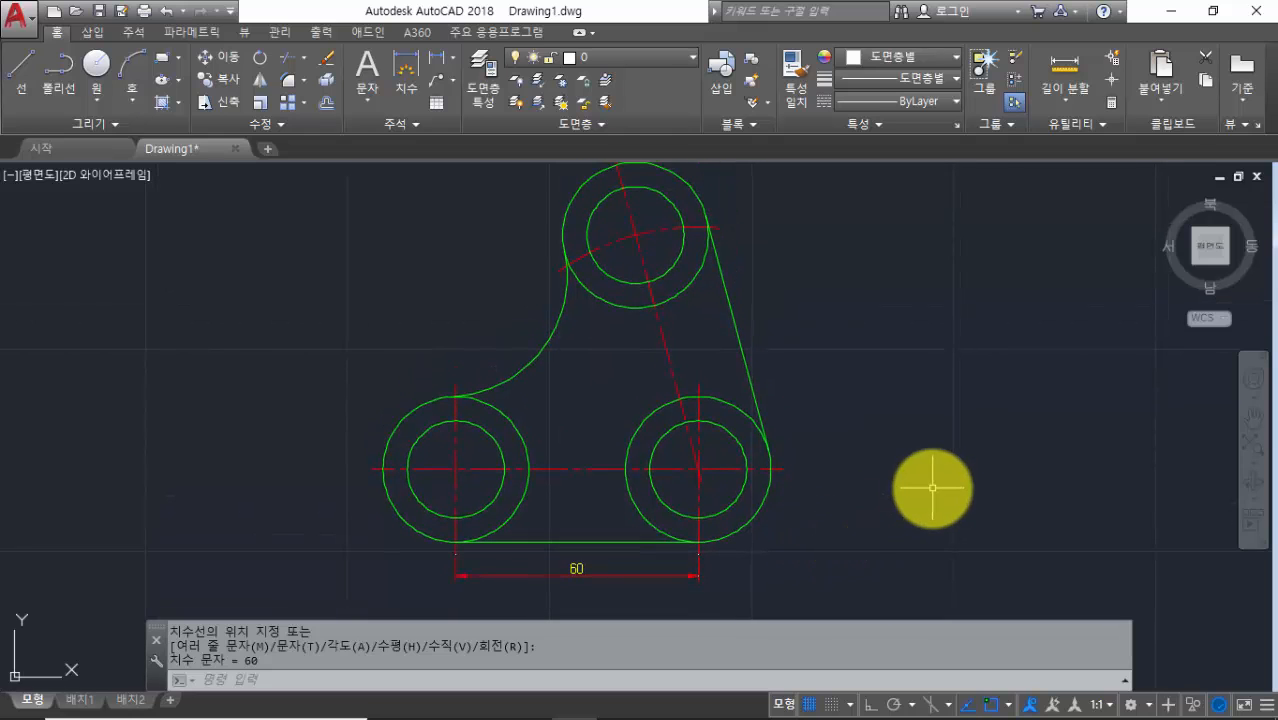
# Add an aligned dimension between the centres of the upper boss and the lower-right boss, placed outside the slanted edge
pyautogui.click(454, 58)
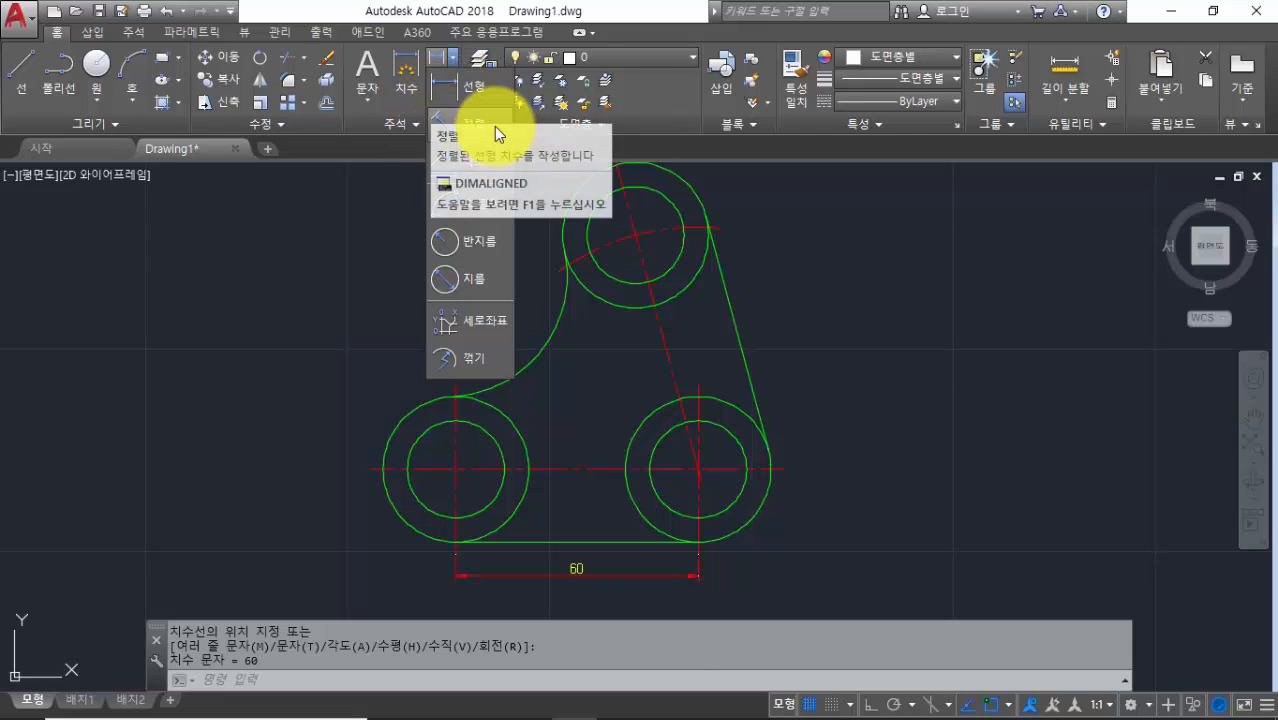
pyautogui.click(460, 123)
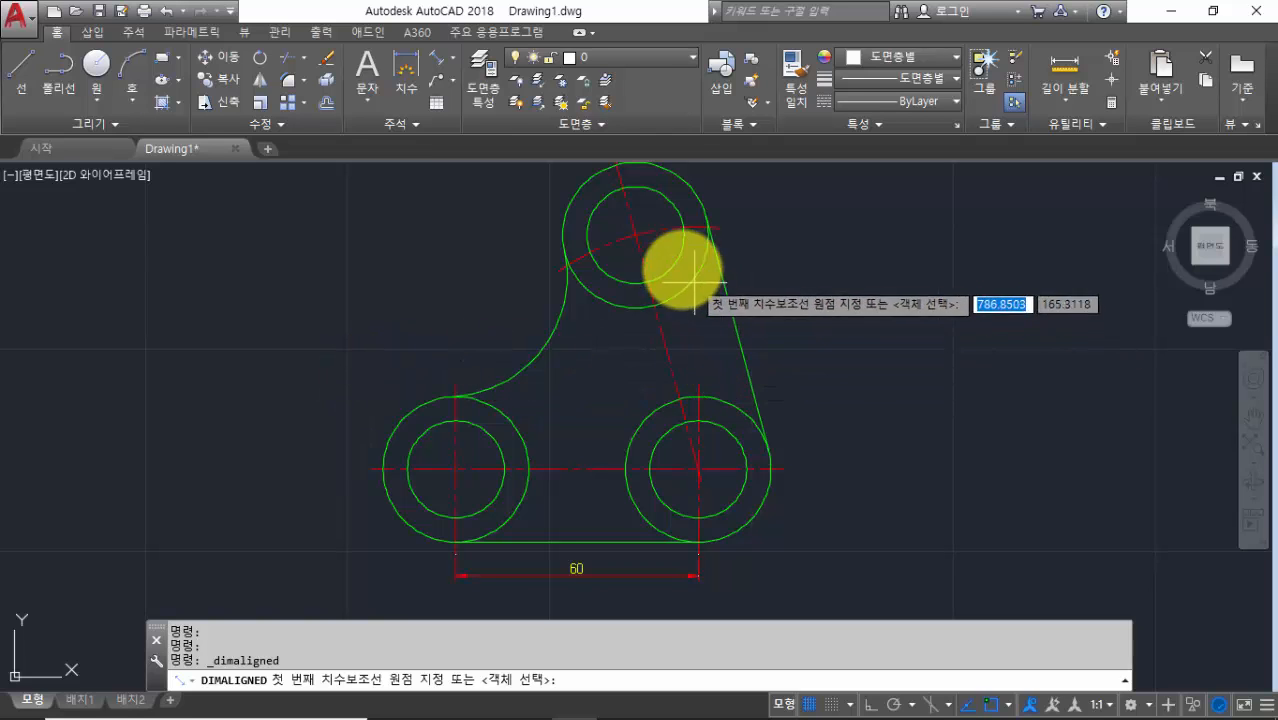
pyautogui.click(635, 235)
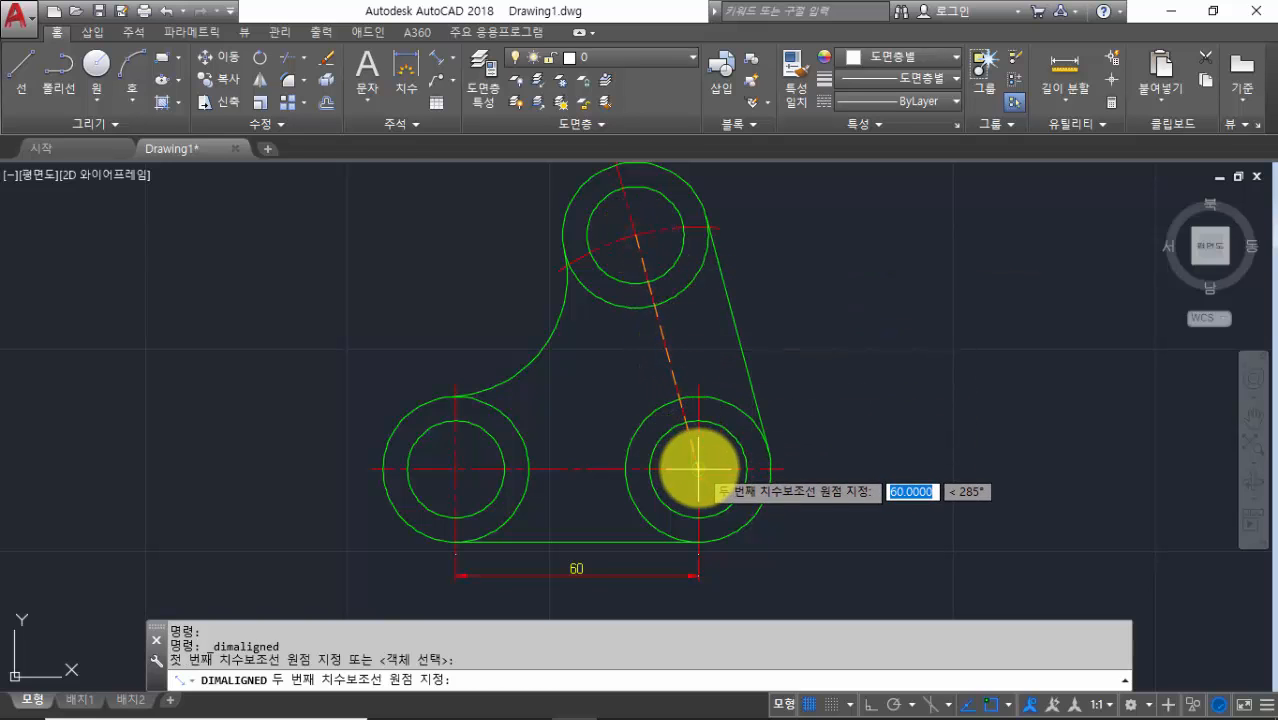
pyautogui.click(697, 468)
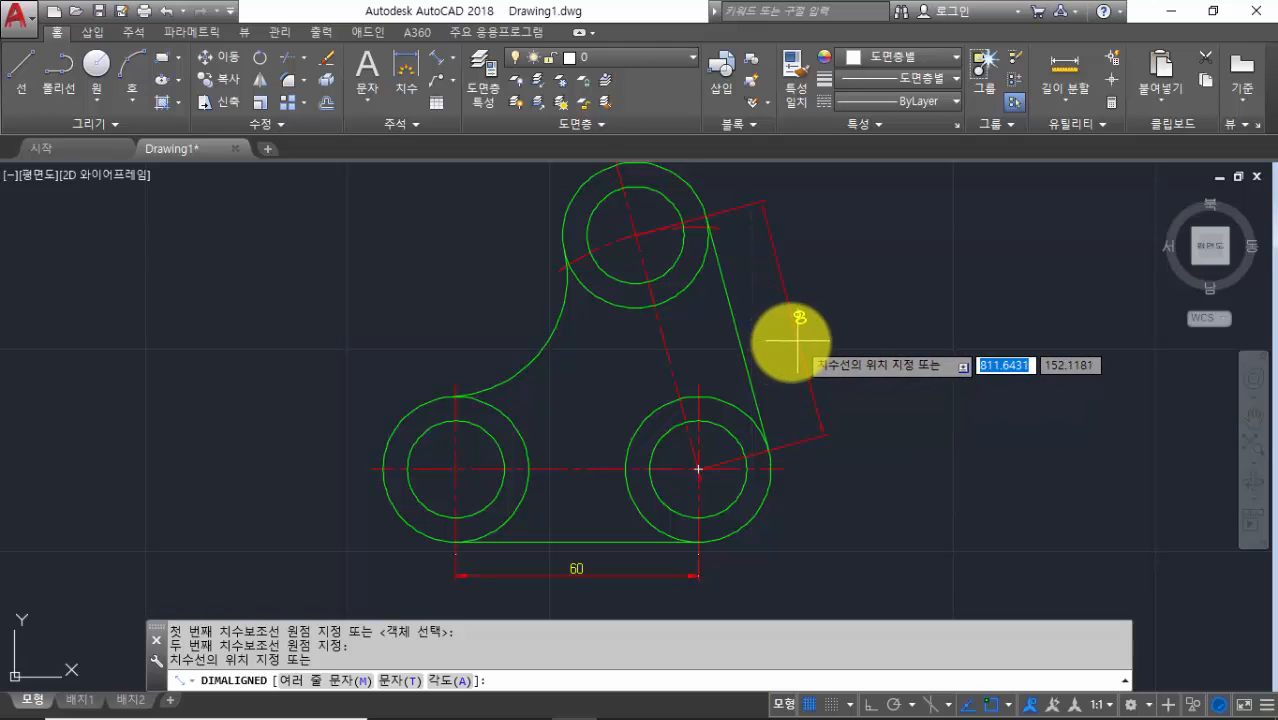
pyautogui.click(797, 341)
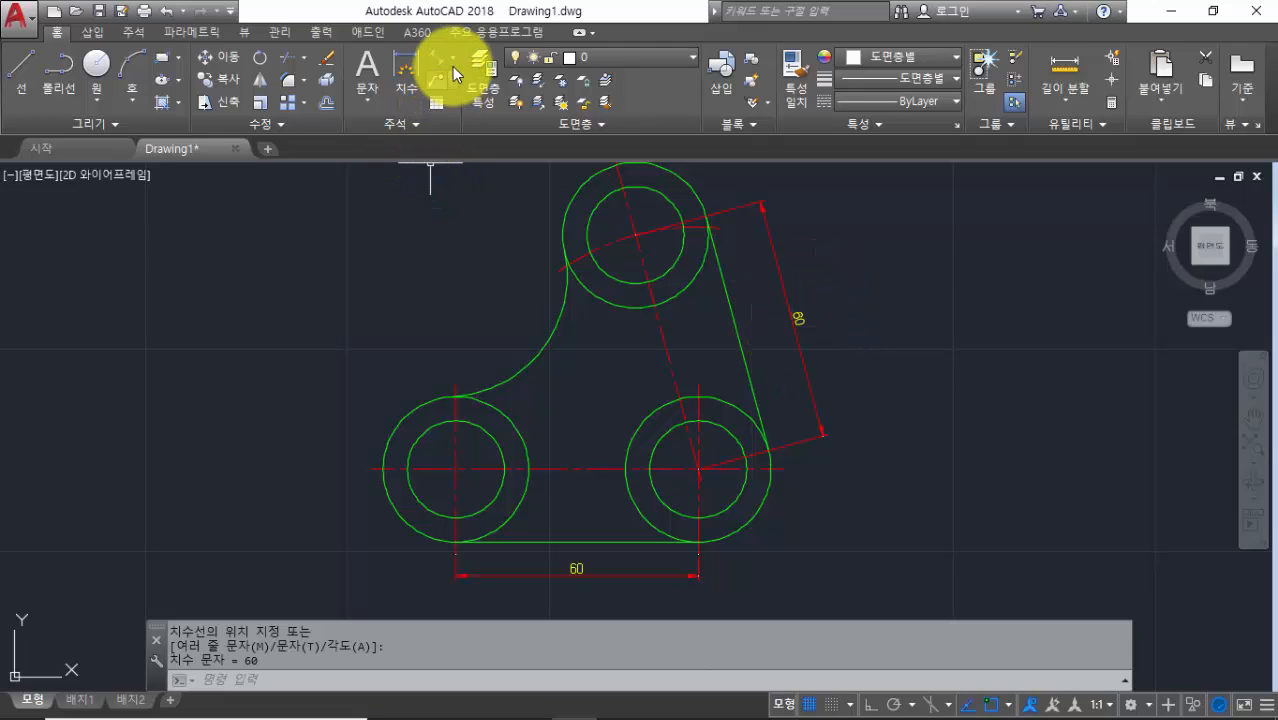
# Add an angular dimension between the inclined centre line and the lower-right boss's vertical centre line, placed above that boss
pyautogui.click(454, 63)
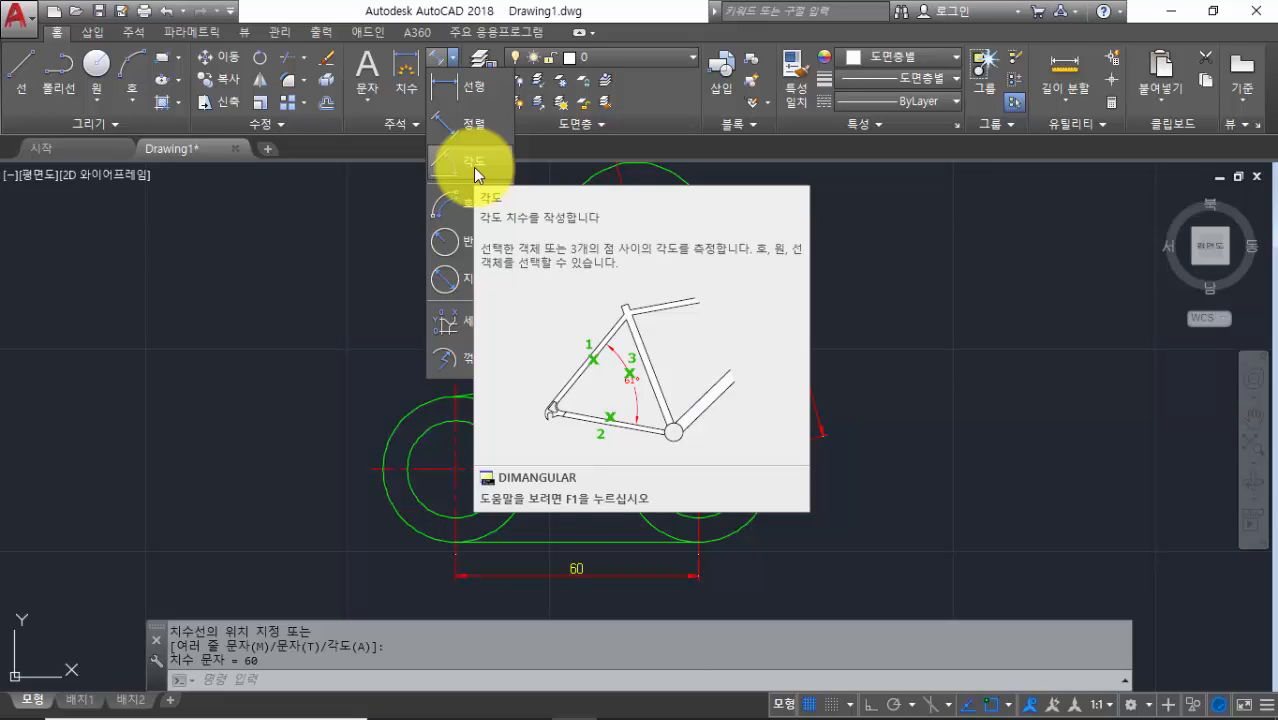
pyautogui.click(473, 167)
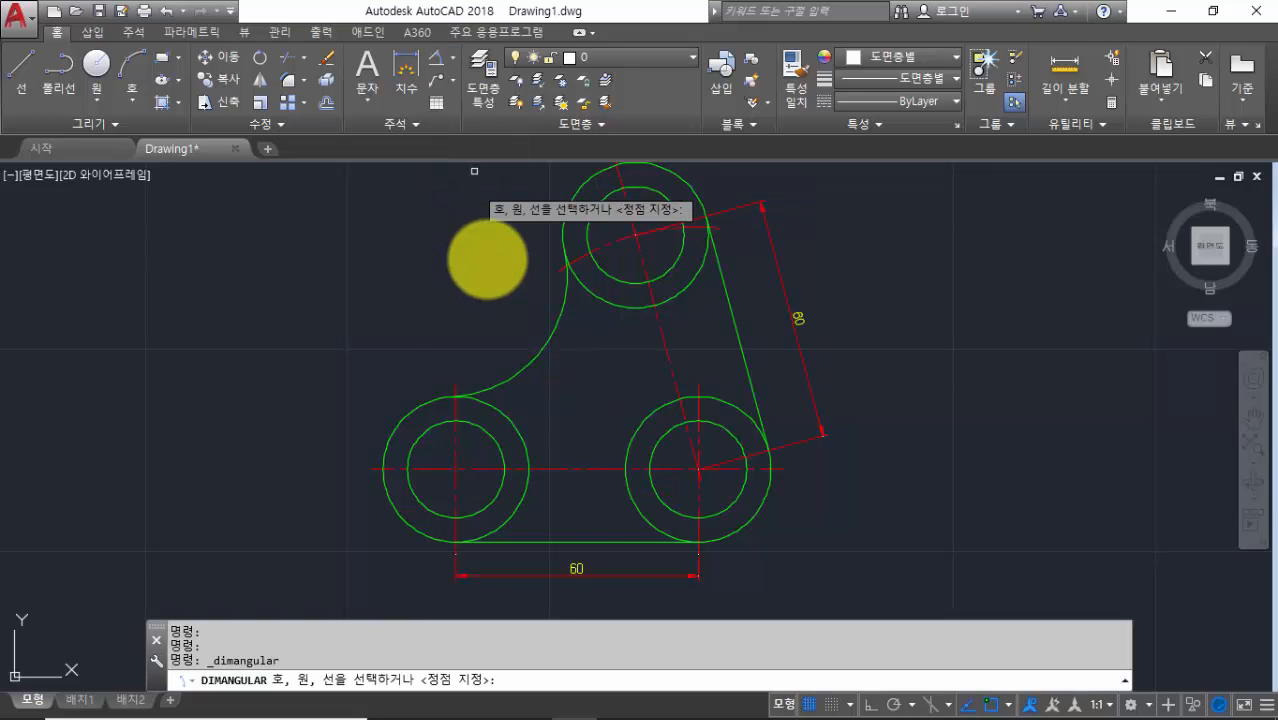
pyautogui.click(666, 347)
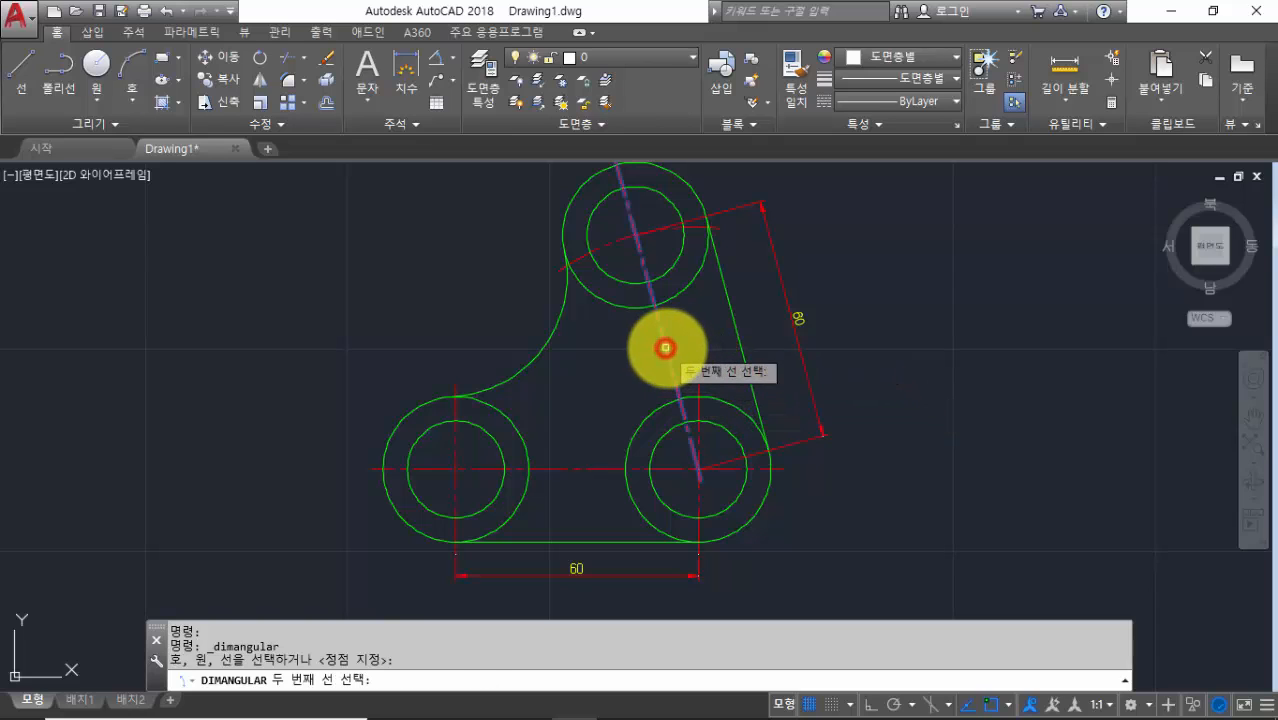
pyautogui.click(698, 408)
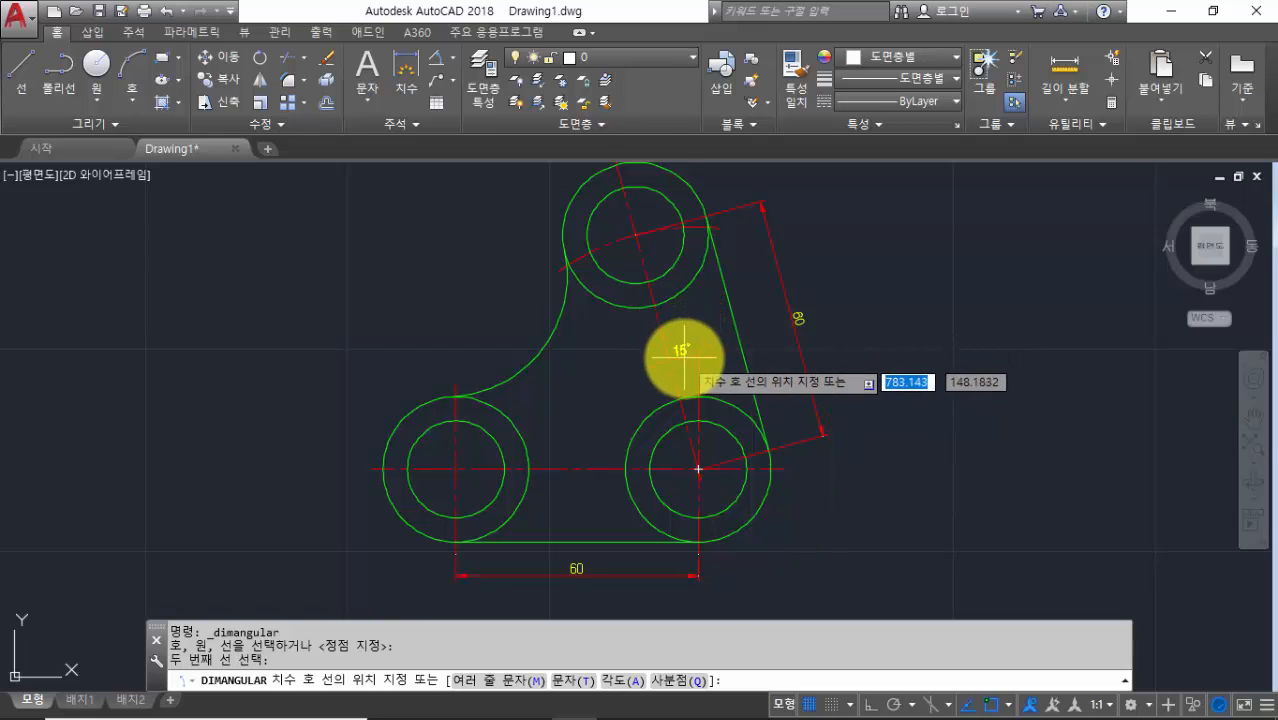
pyautogui.click(679, 337)
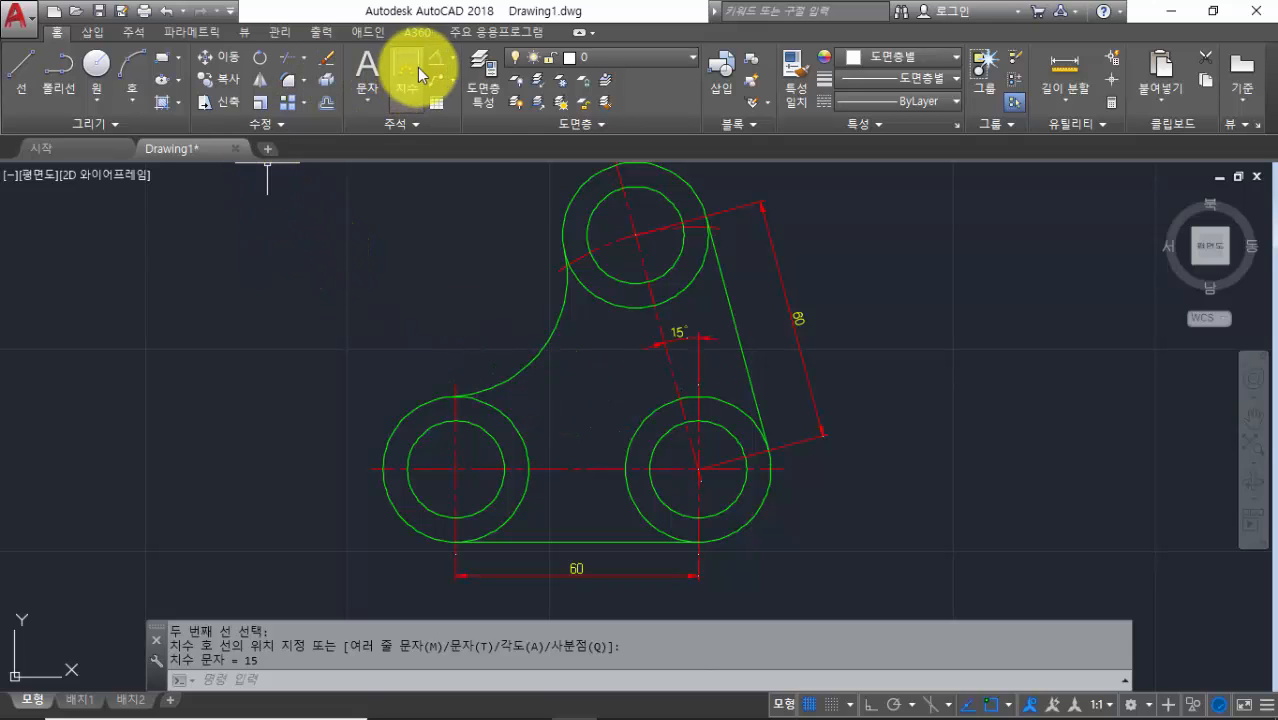
# Add a radius dimension to the concave arc joining the upper and lower-left bosses, with its text outside the part
pyautogui.click(451, 64)
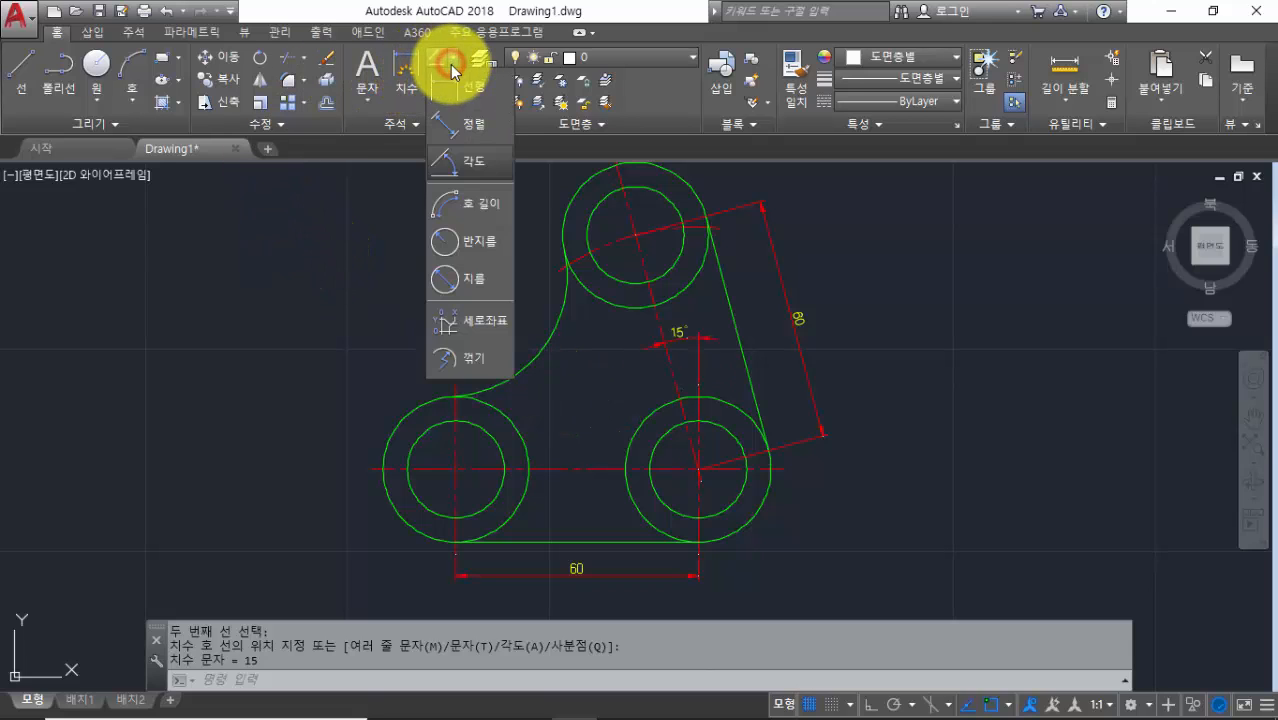
pyautogui.click(477, 244)
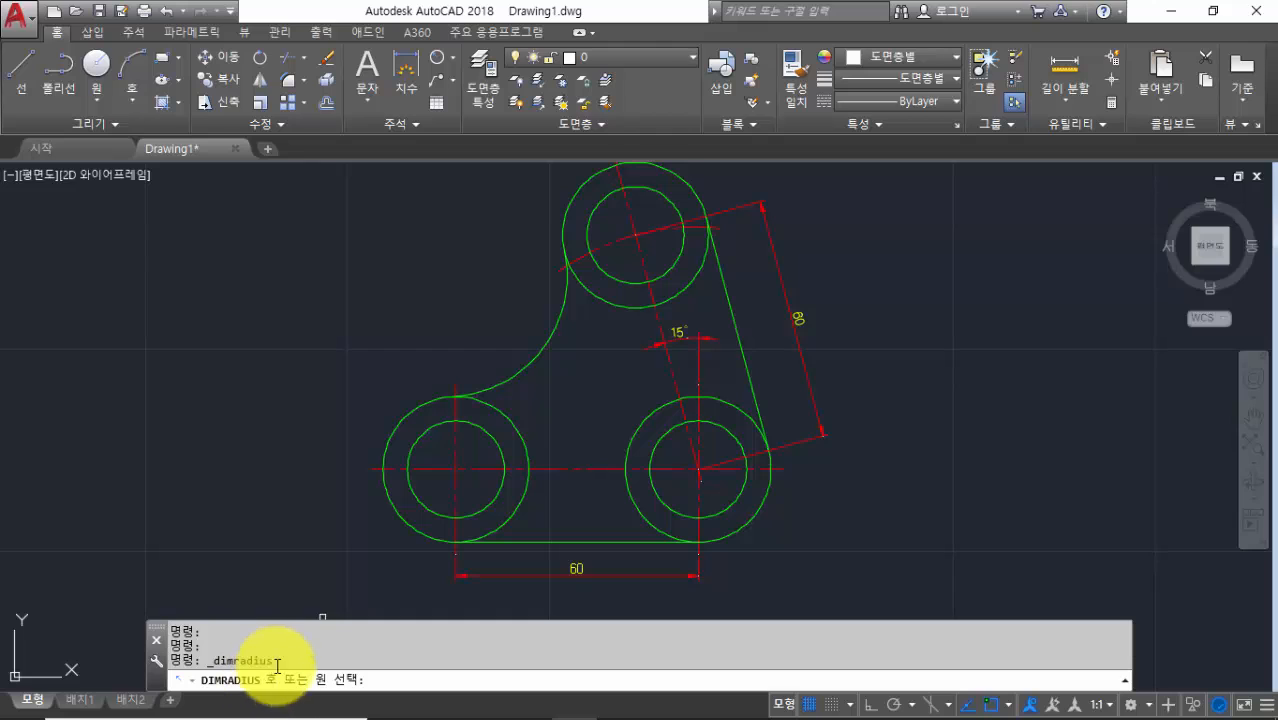
pyautogui.click(546, 344)
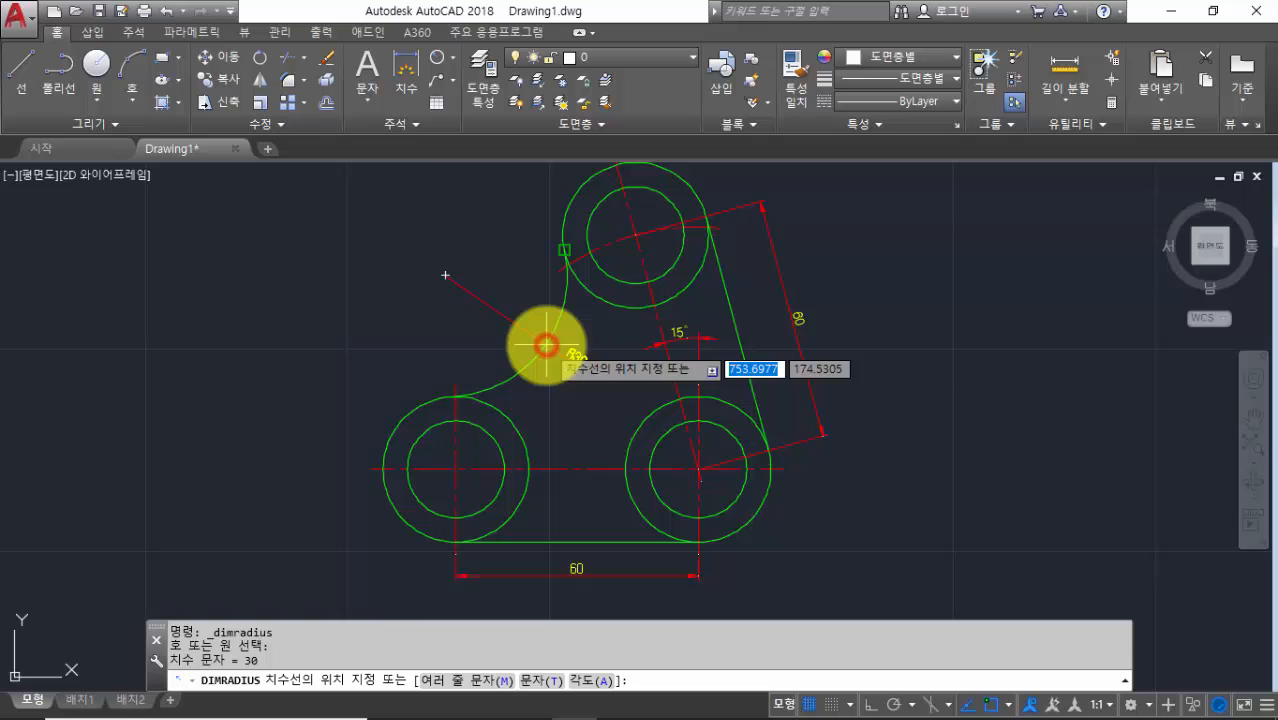
pyautogui.click(499, 308)
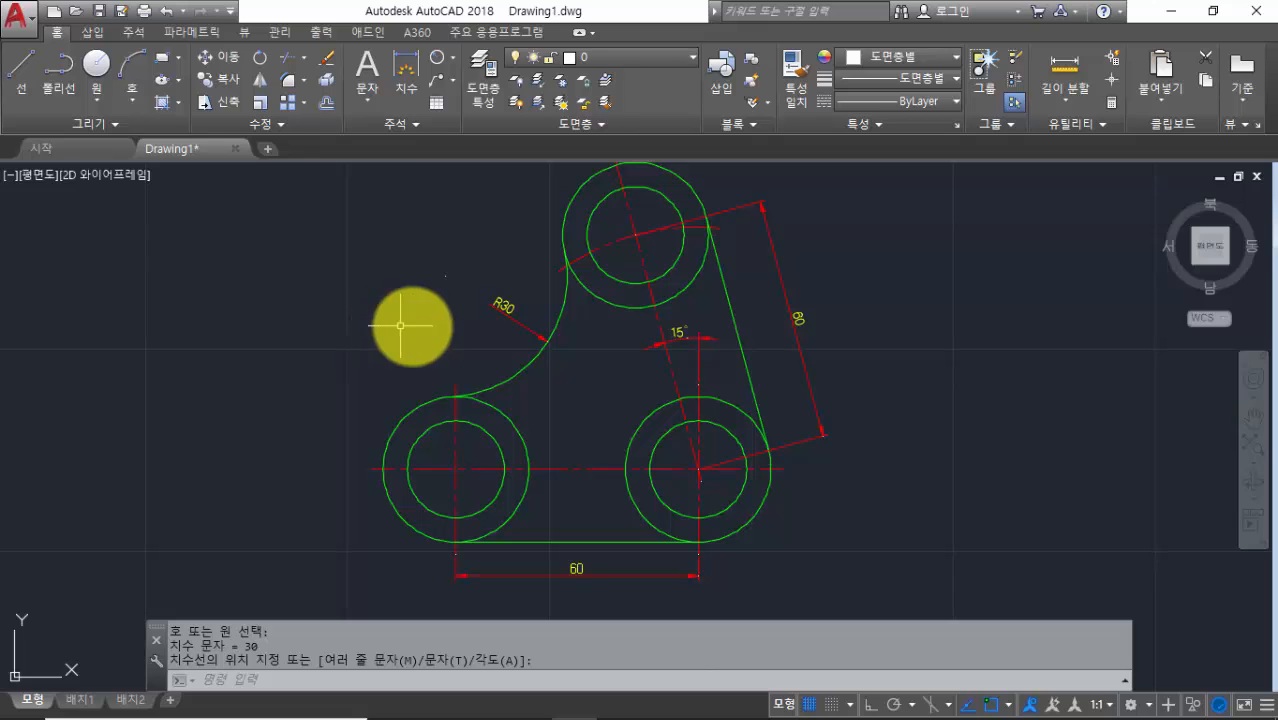
# Add a radius dimension to the lower-left boss's outer circle, with its text outside at the circle's upper left
pyautogui.click(454, 61)
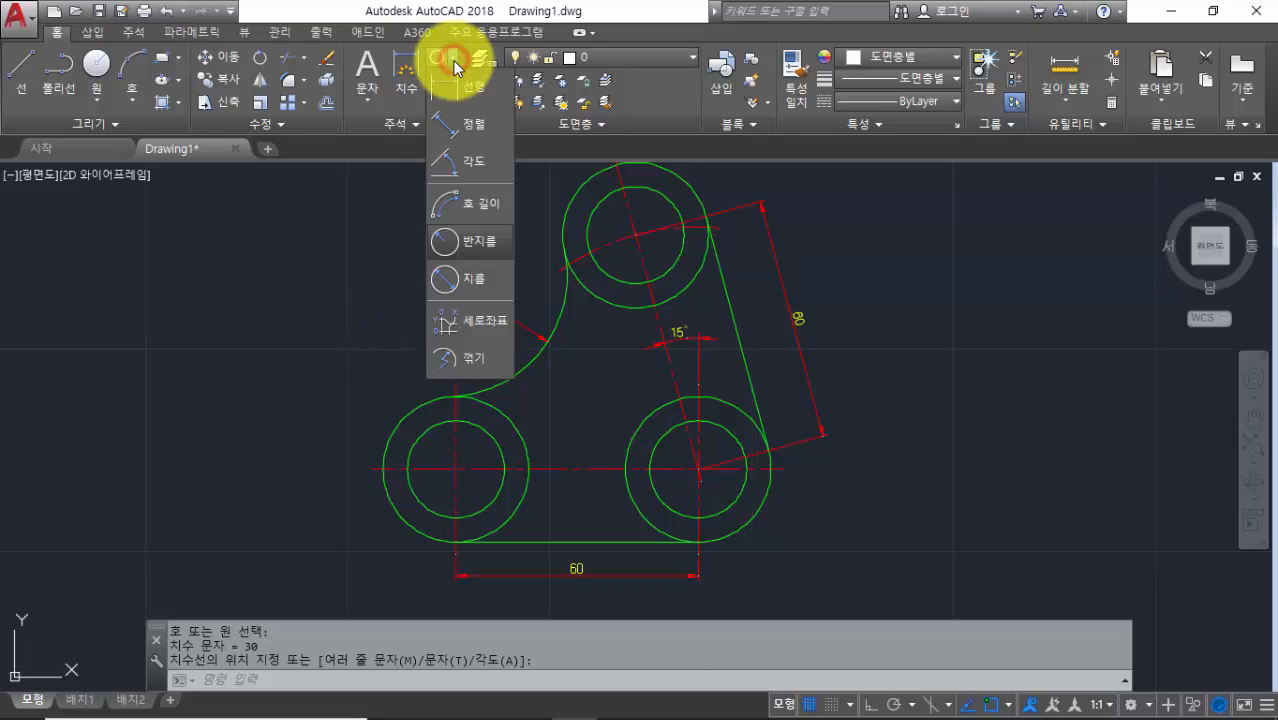
pyautogui.click(488, 242)
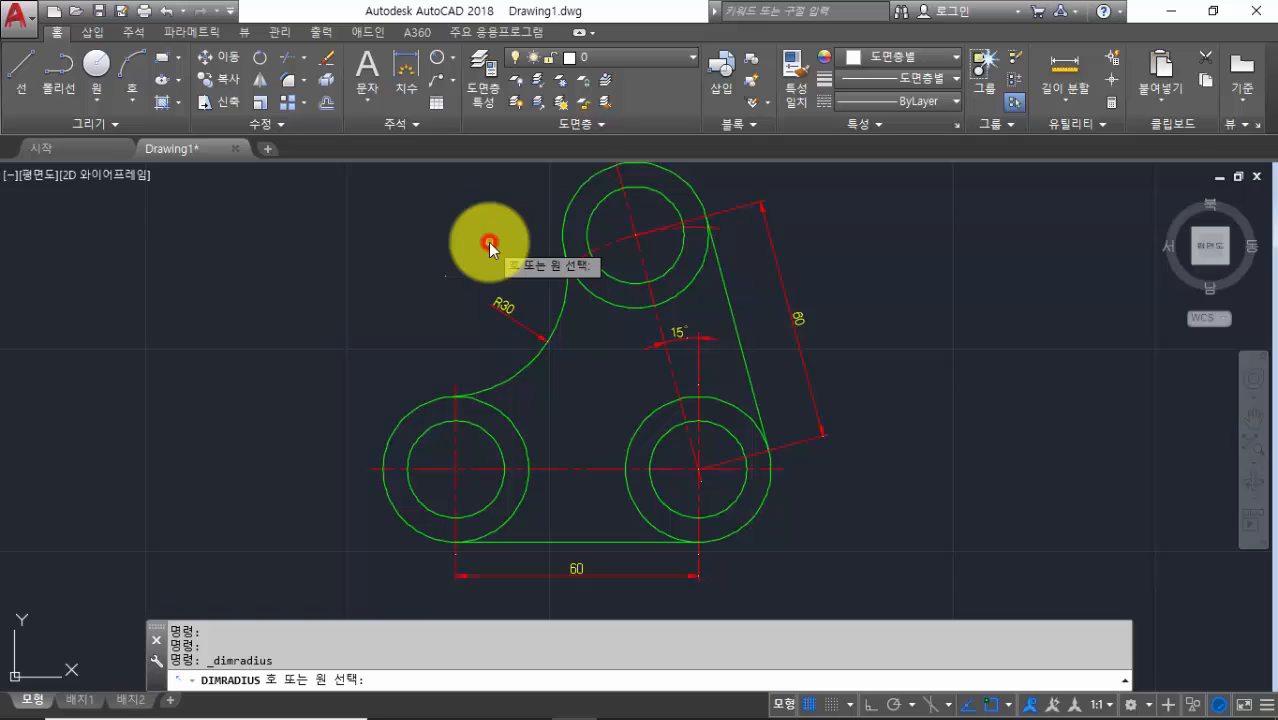
pyautogui.click(394, 422)
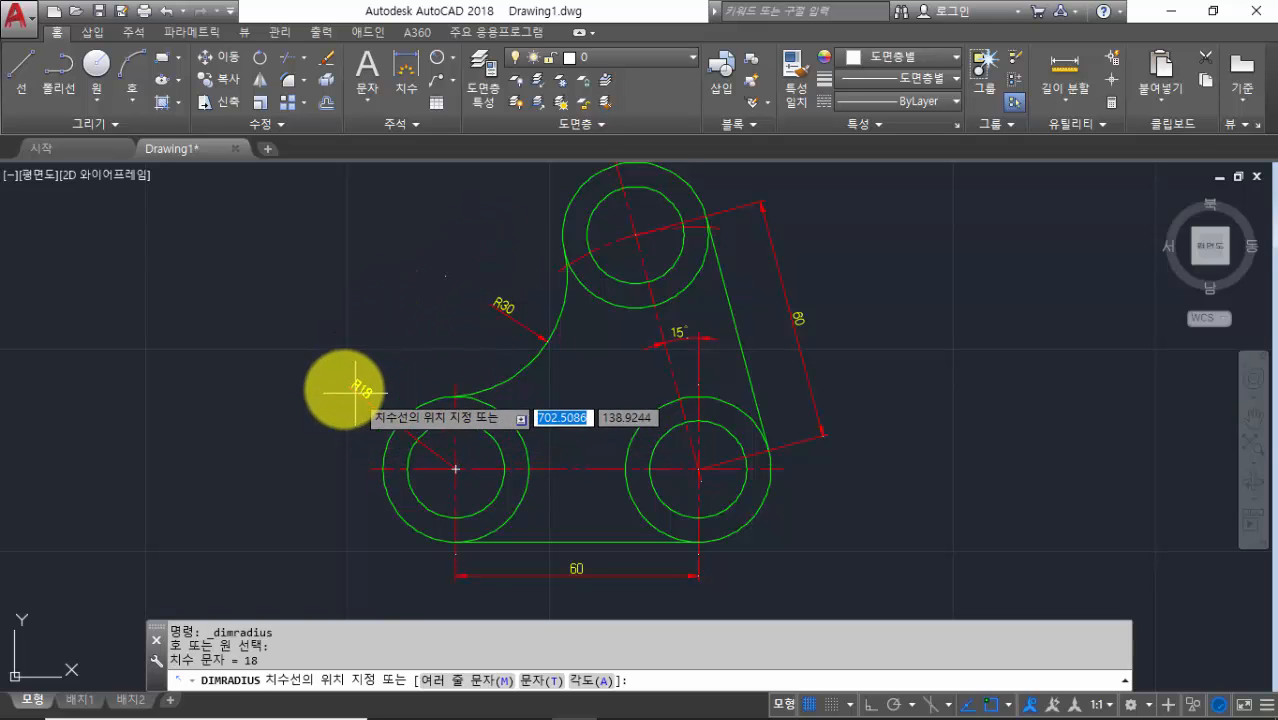
pyautogui.click(378, 410)
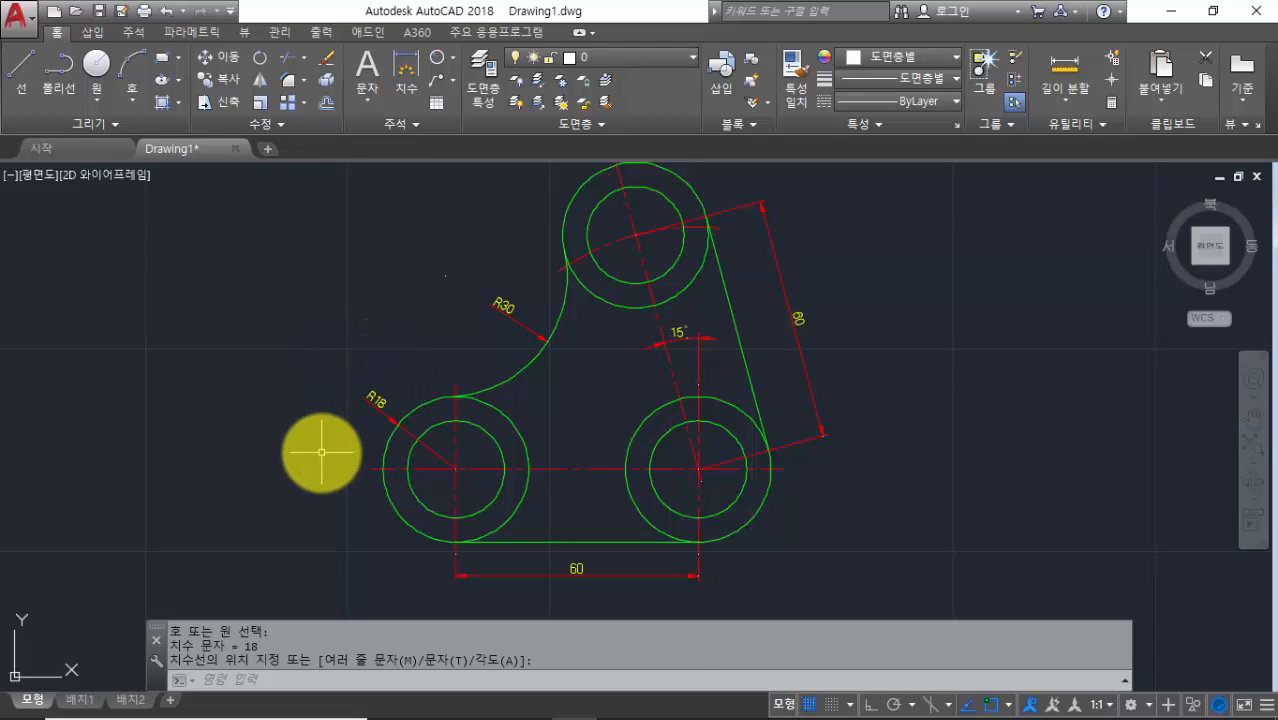
# Look up the text-editing command (ddedit) in the Notepad notes, and return to AutoCAD
pyautogui.hotkey('alt', 'Tab')
pyautogui.hotkey('alt', 'Tab')
pyautogui.hotkey('alt', 'Tab')
pyautogui.hotkey('alt', 'Tab')
pyautogui.hotkey('alt', 'Tab')
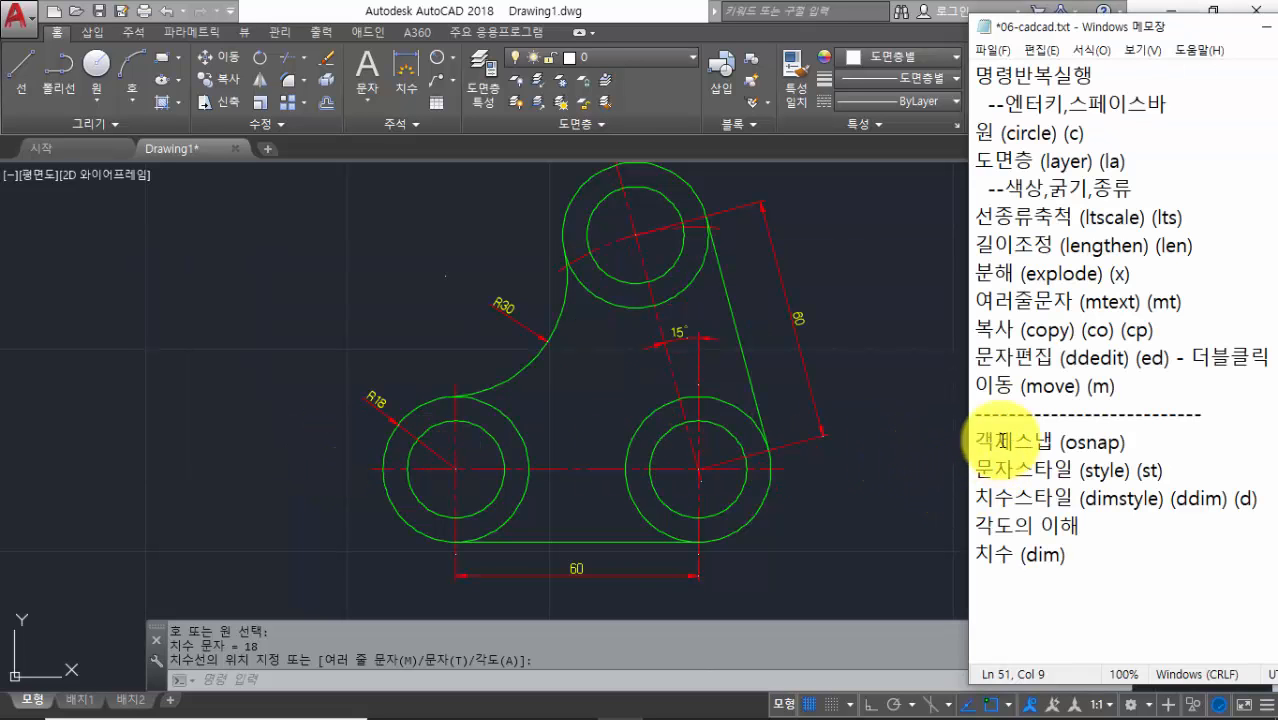
pyautogui.moveTo(977, 358); pyautogui.dragTo(1247, 358)
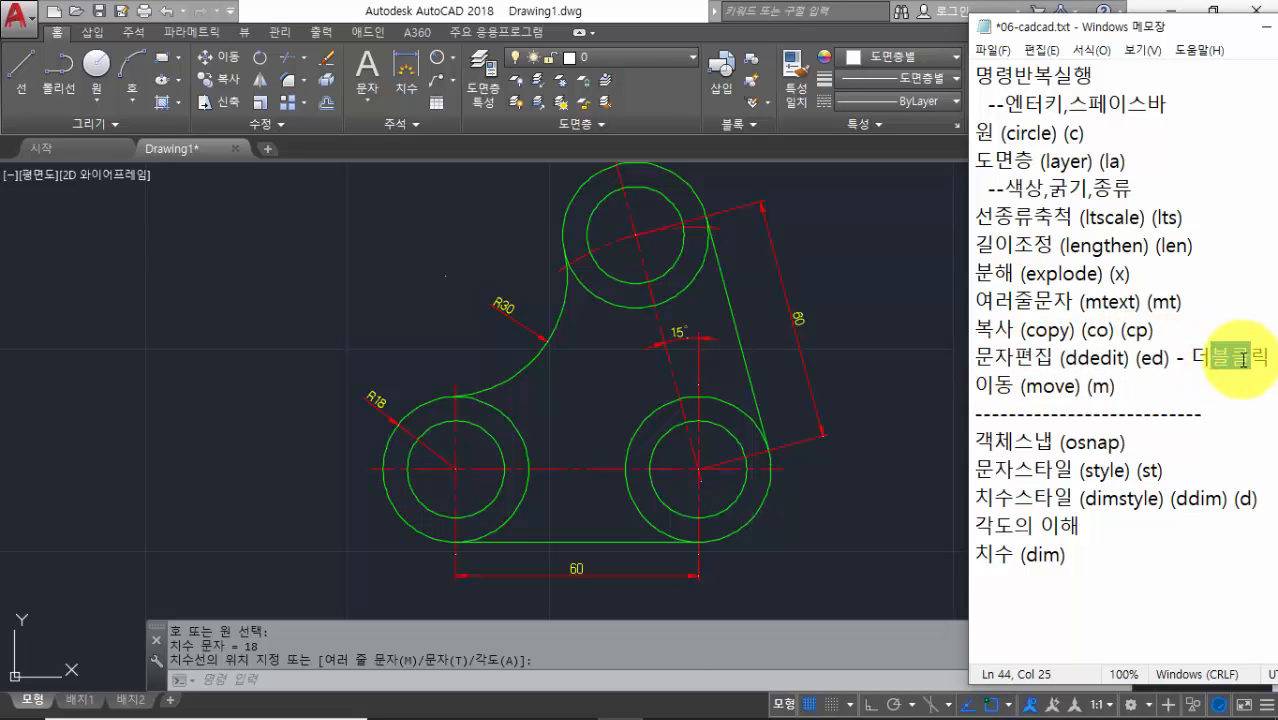
pyautogui.click(396, 372)
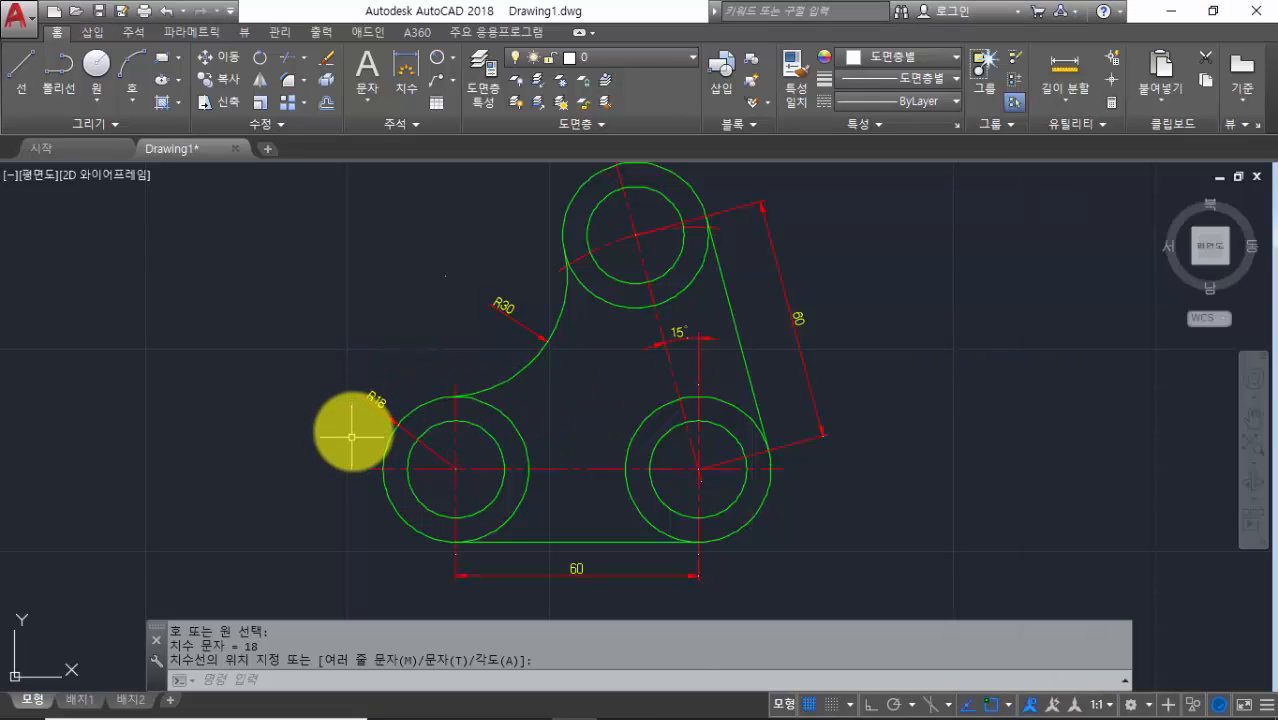
# Edit the radius dimension text of the lower-left outer circle by adding the prefix "3-", so it reads 3-R18
pyautogui.scroll(5, 352, 437)
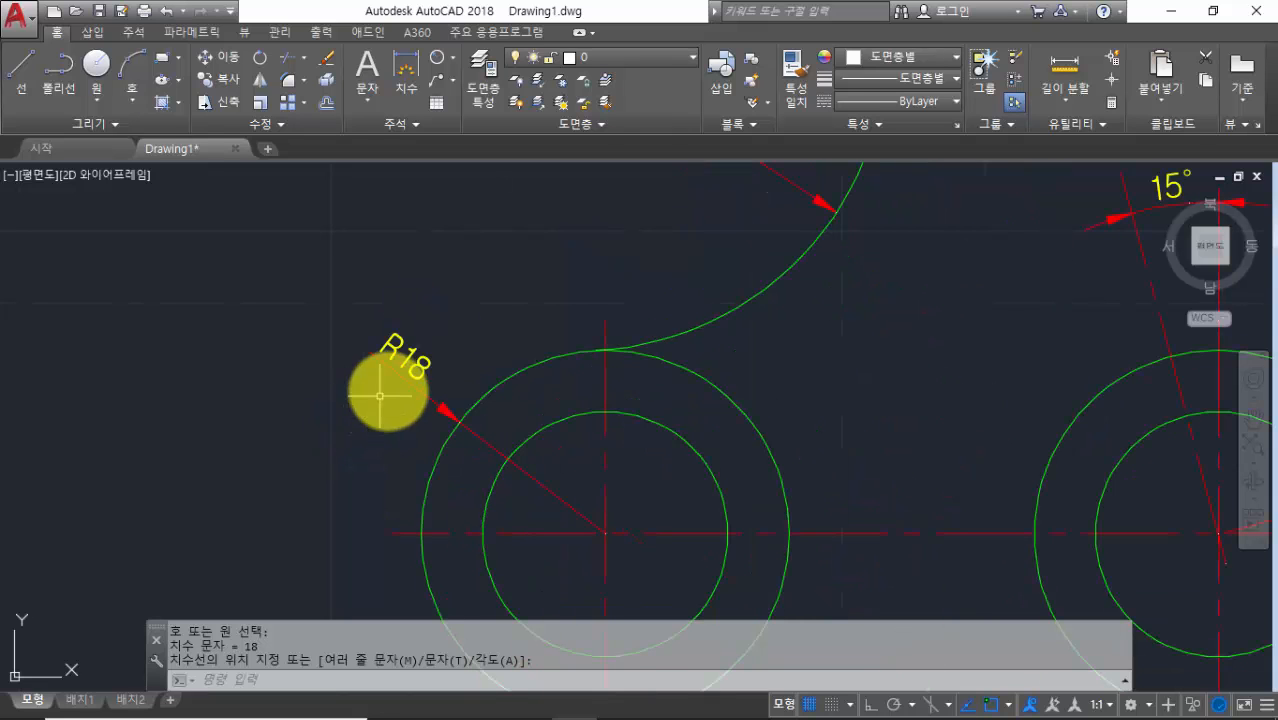
pyautogui.click(399, 365)
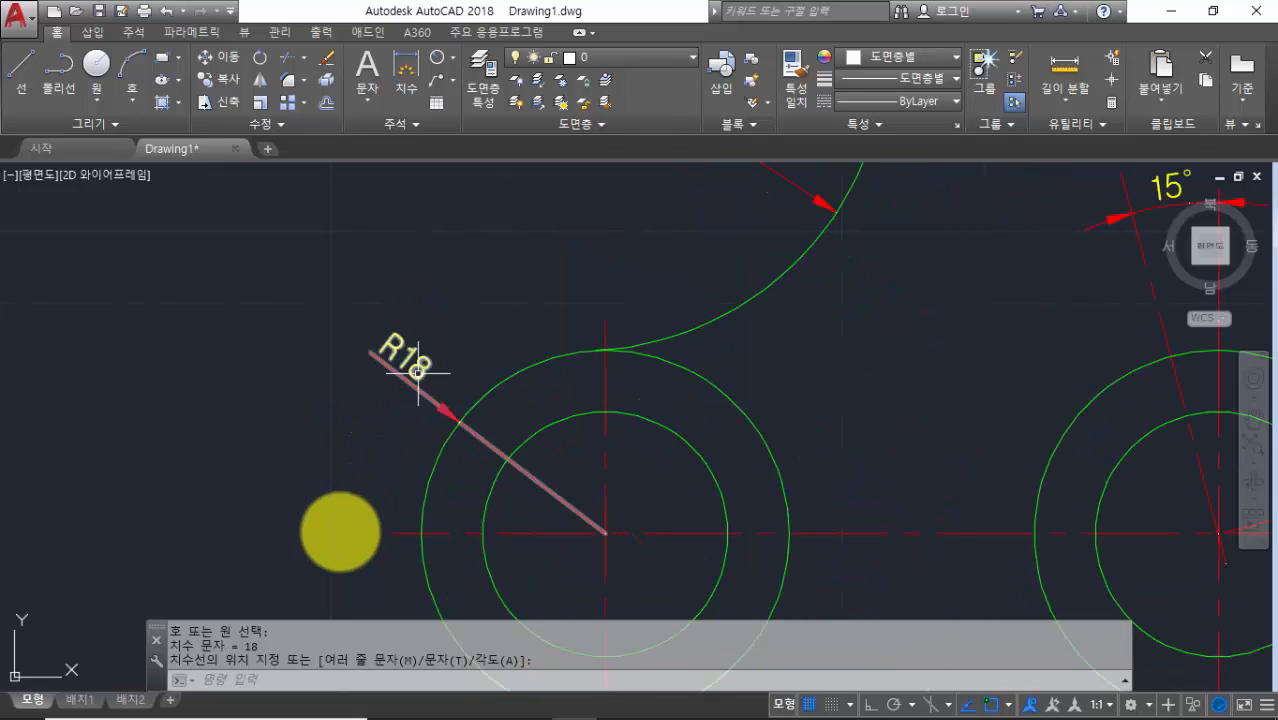
pyautogui.click(255, 681)
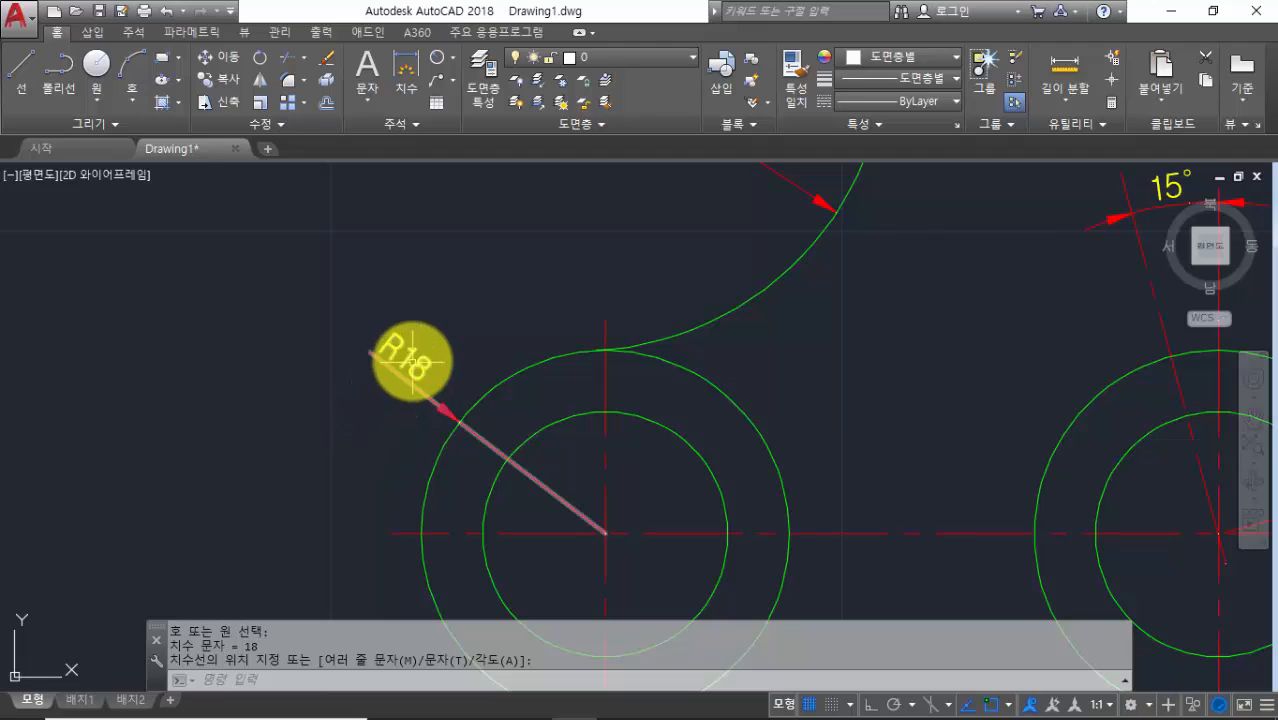
pyautogui.click(405, 355)
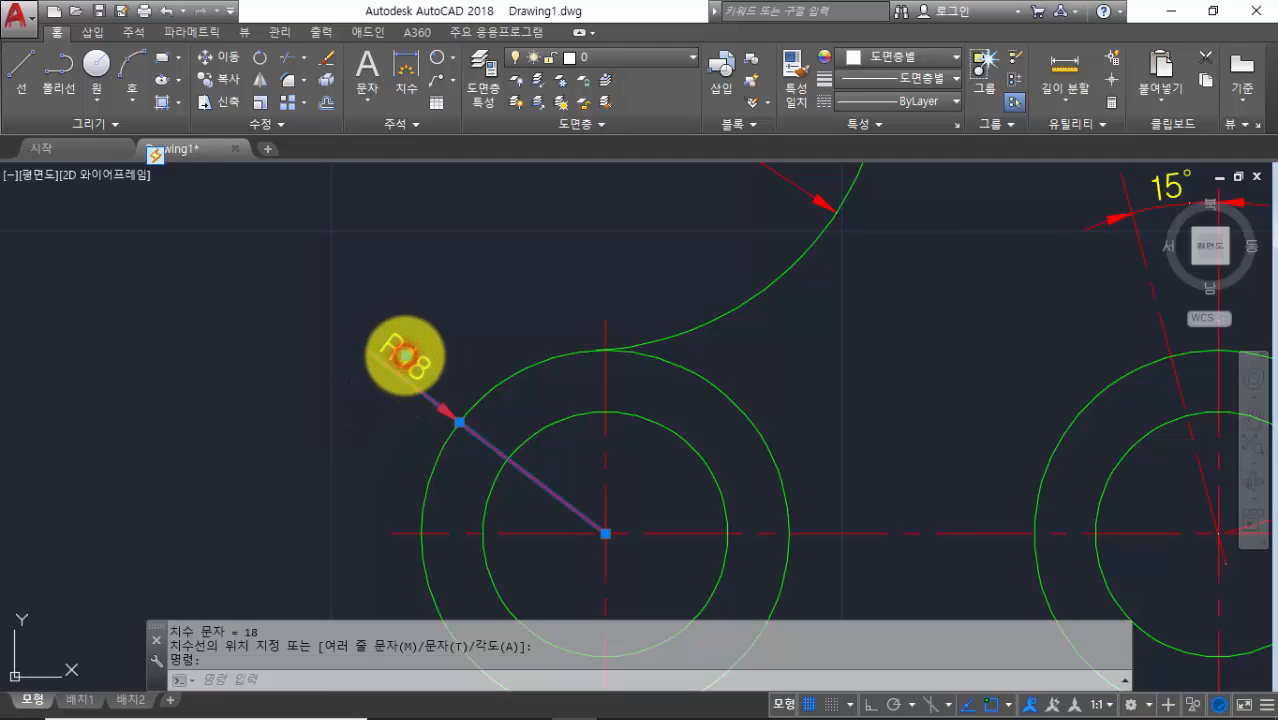
pyautogui.press('Escape')
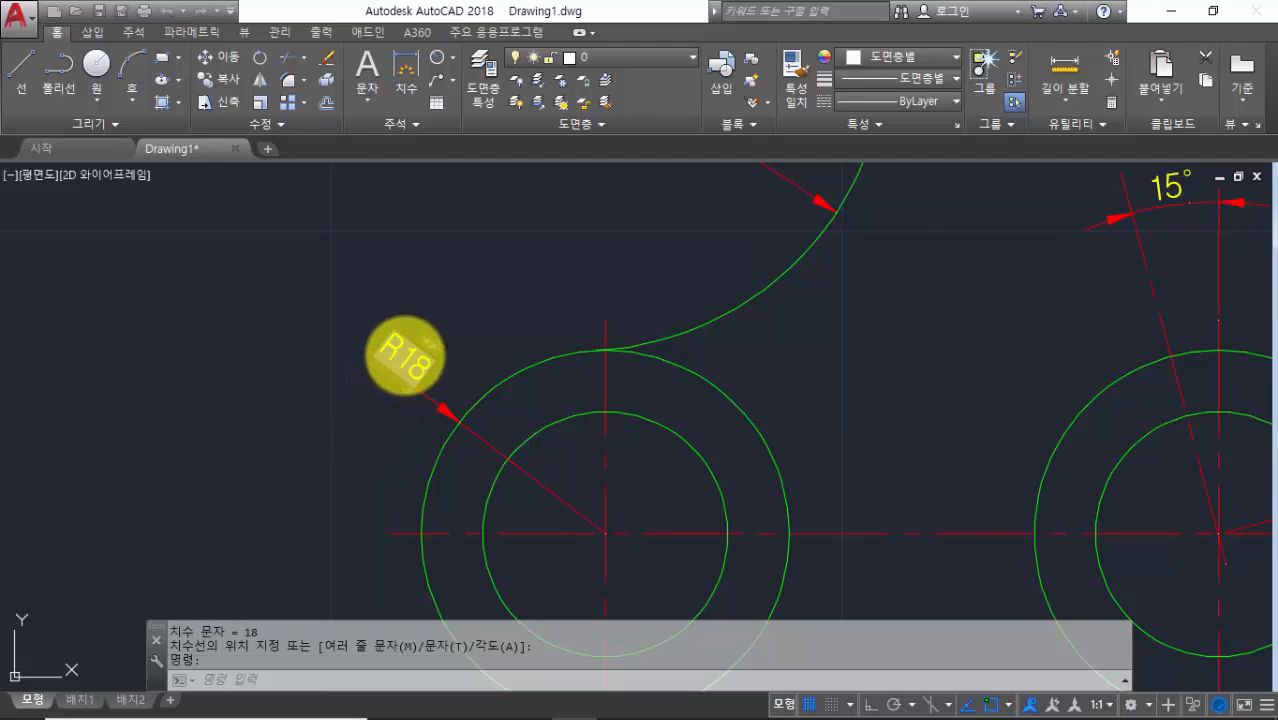
pyautogui.doubleClick(390, 346)
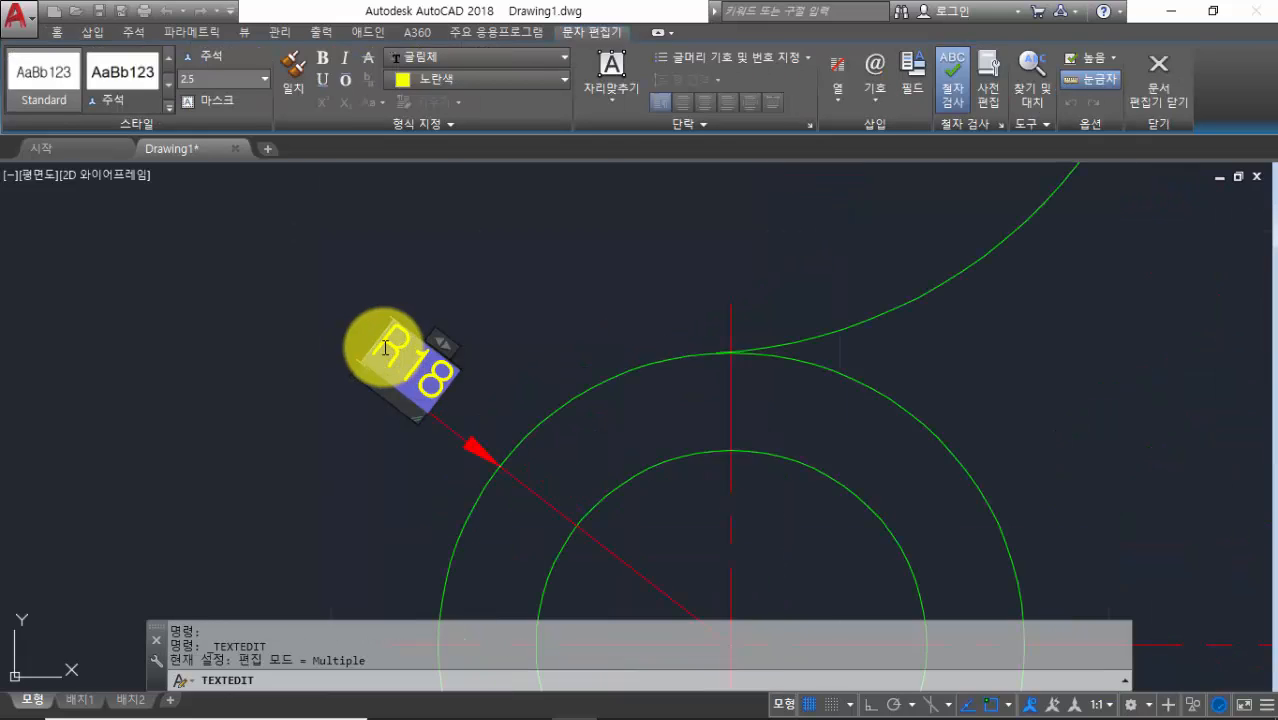
pyautogui.write('3-')
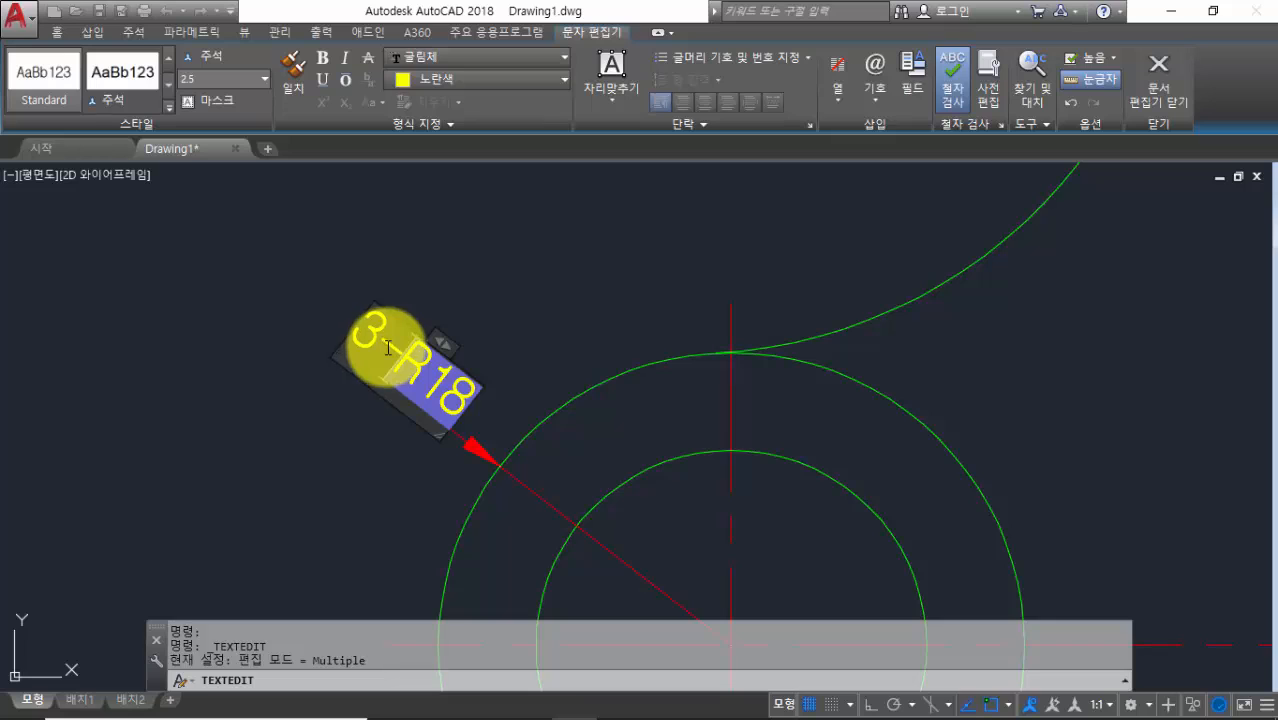
pyautogui.click(599, 255)
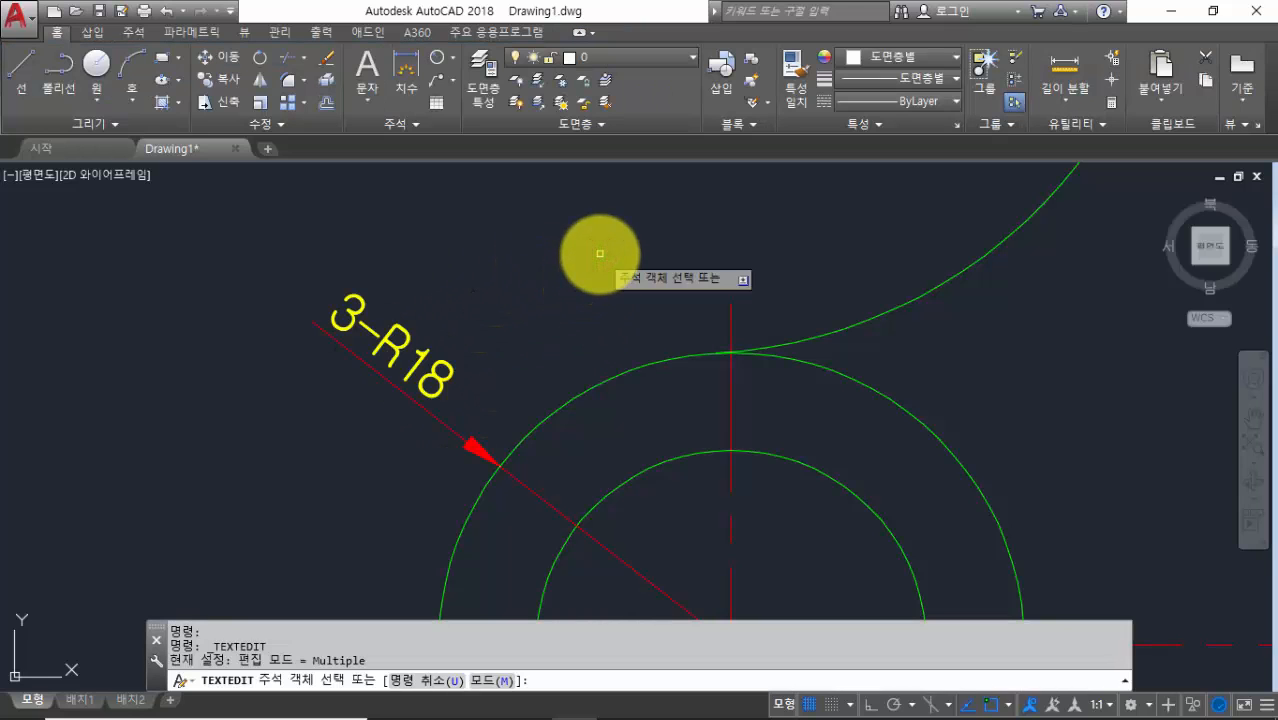
pyautogui.press('Escape')
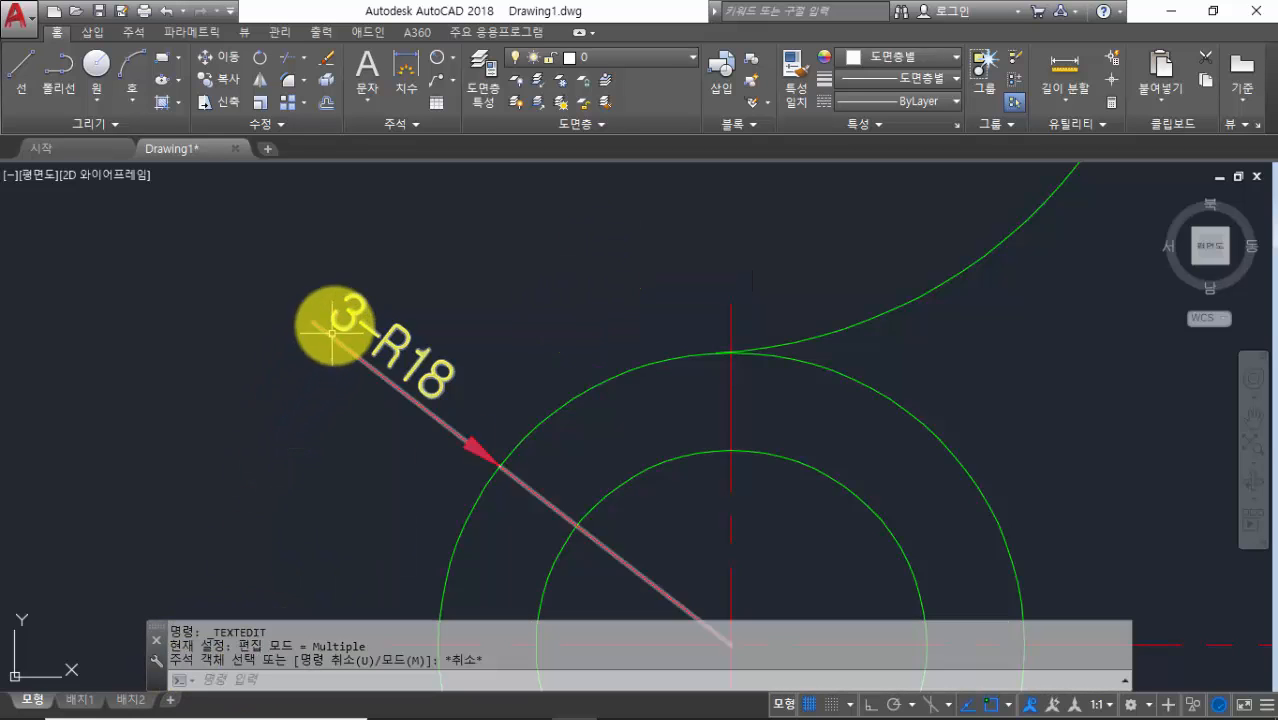
# Add a diameter dimension to the lower-left boss's inner circle, with its text outside at the circle's lower left
pyautogui.scroll(-2, 388, 350)
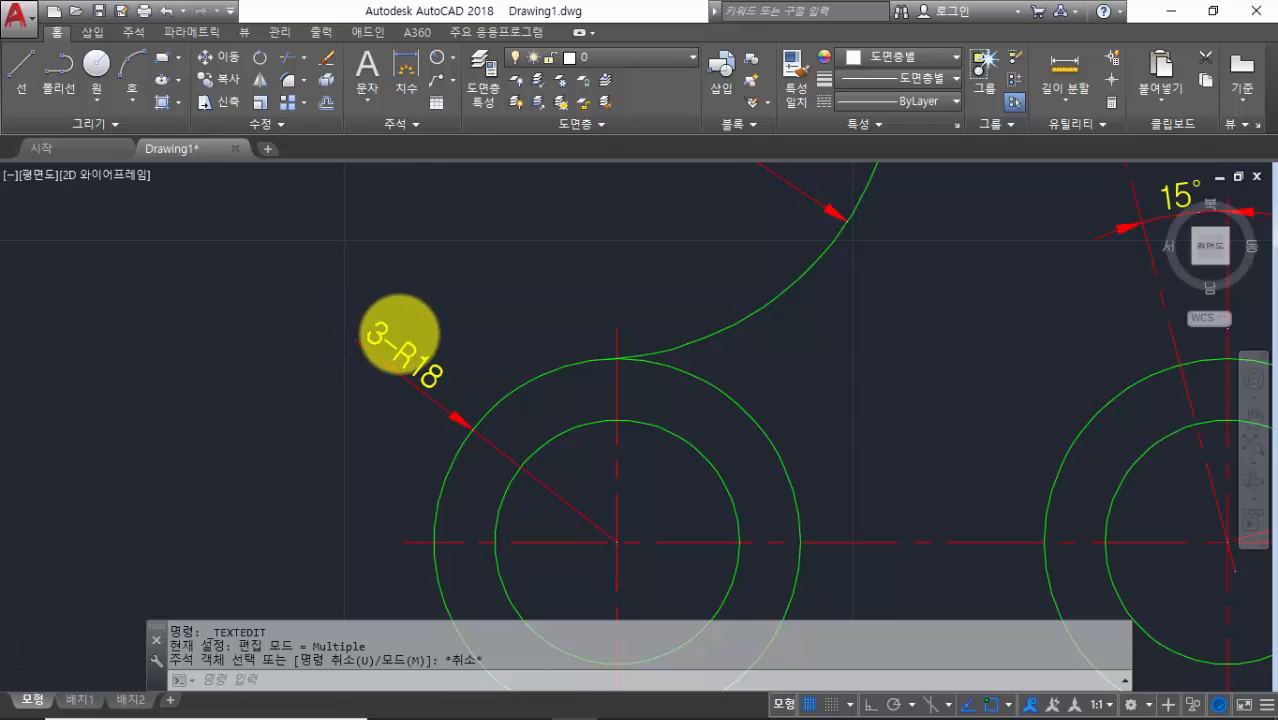
pyautogui.scroll(-4, 390, 337)
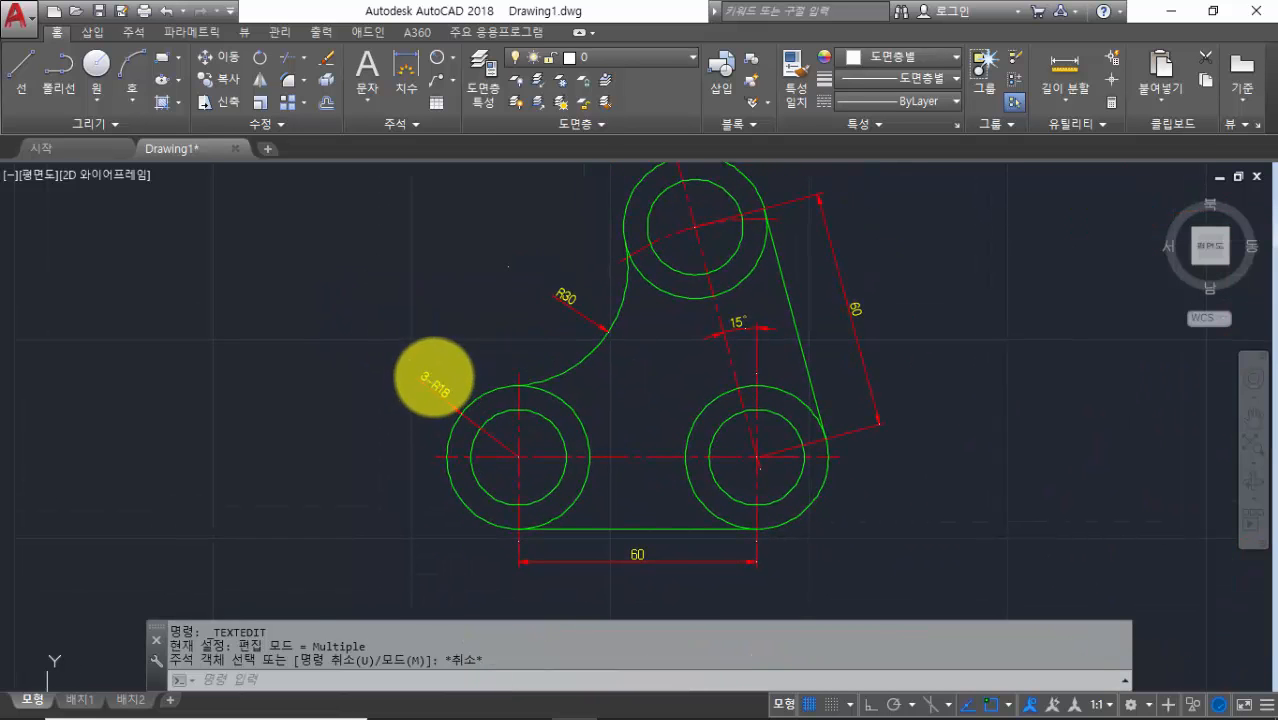
pyautogui.click(453, 62)
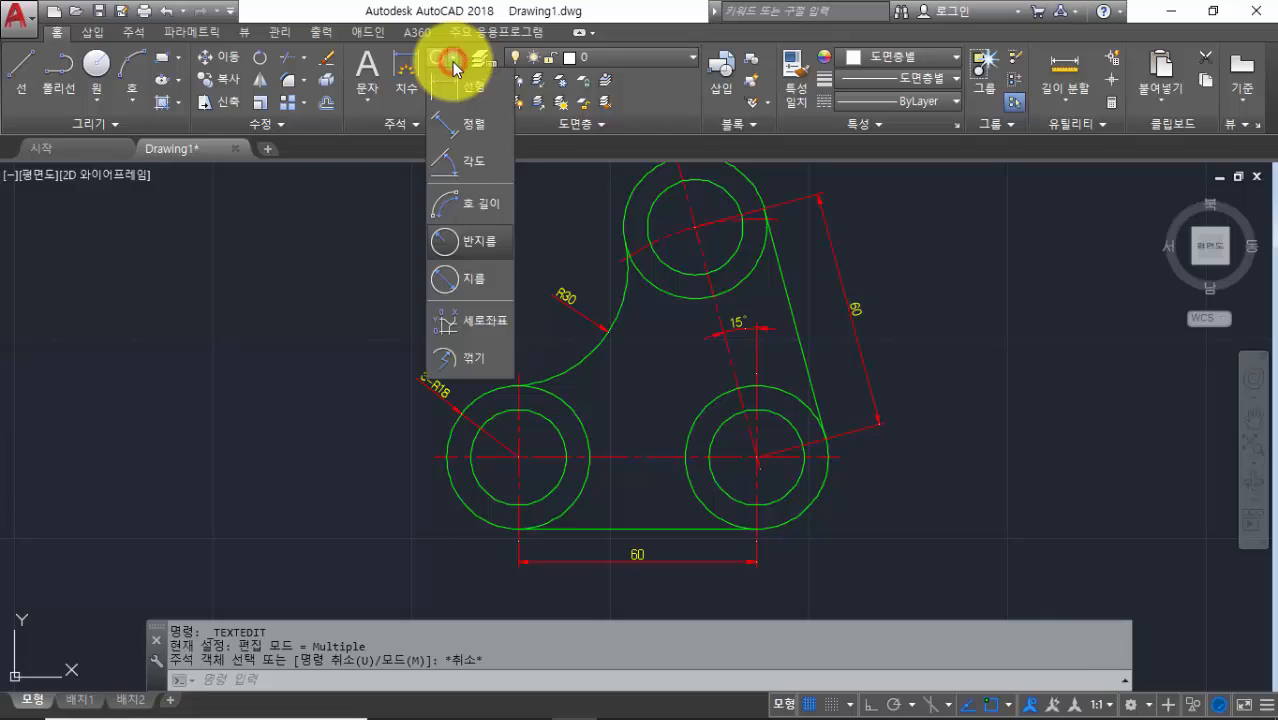
pyautogui.click(476, 283)
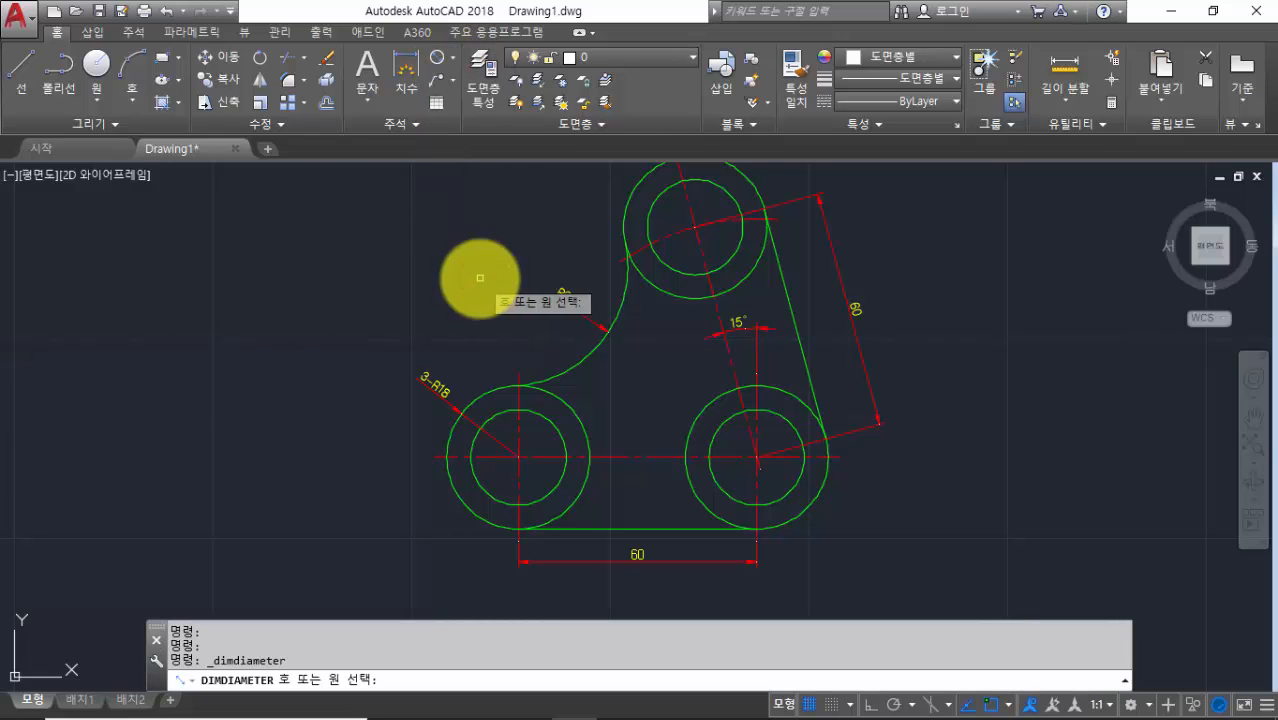
pyautogui.scroll(2, 445, 497)
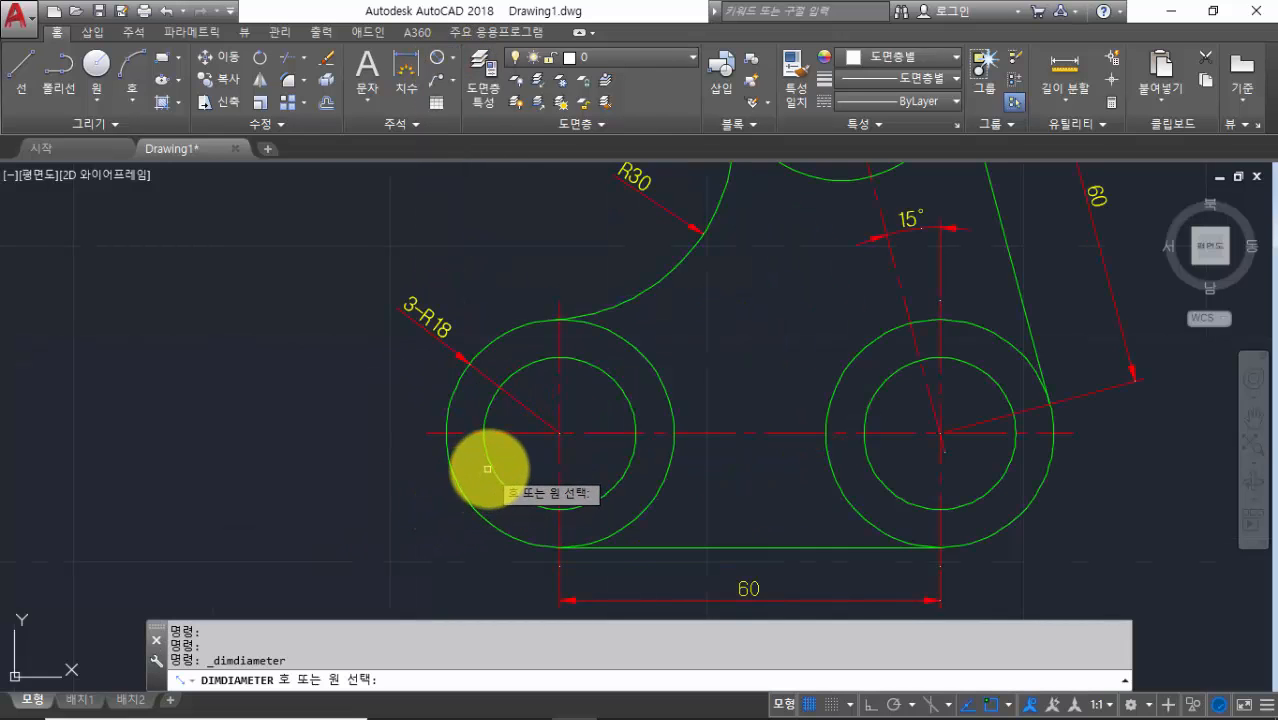
pyautogui.click(493, 467)
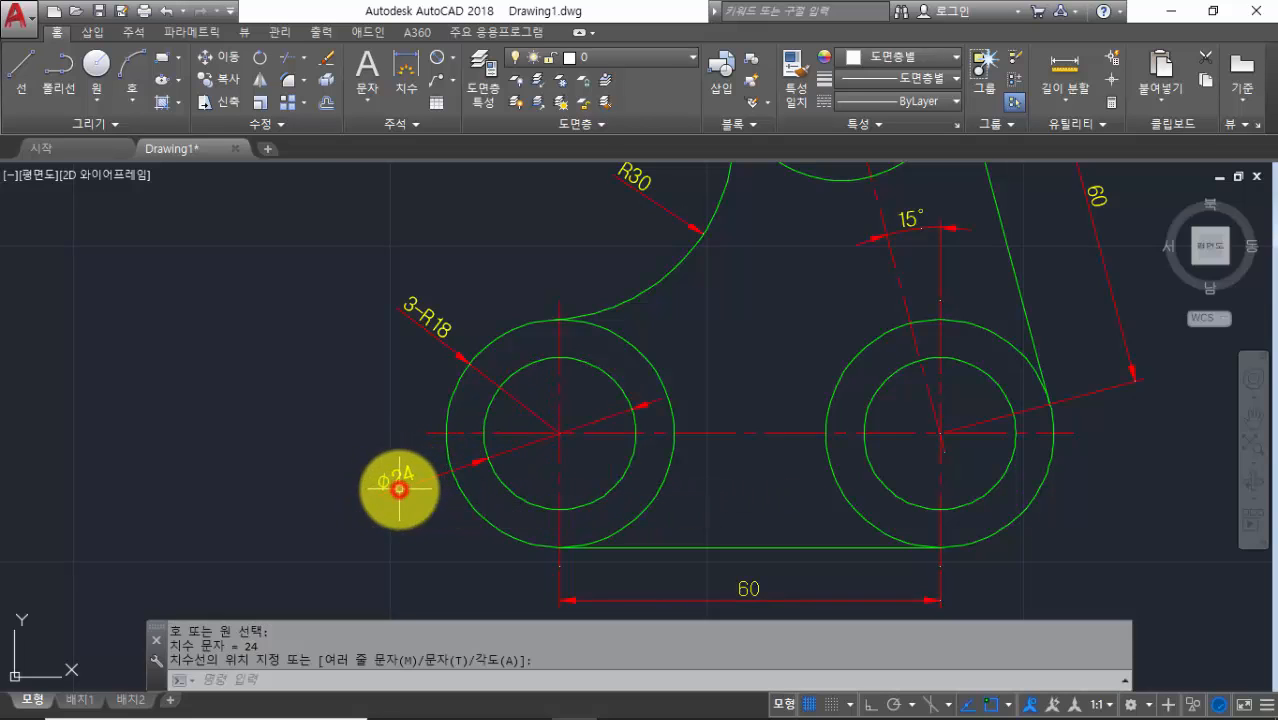
pyautogui.click(393, 485)
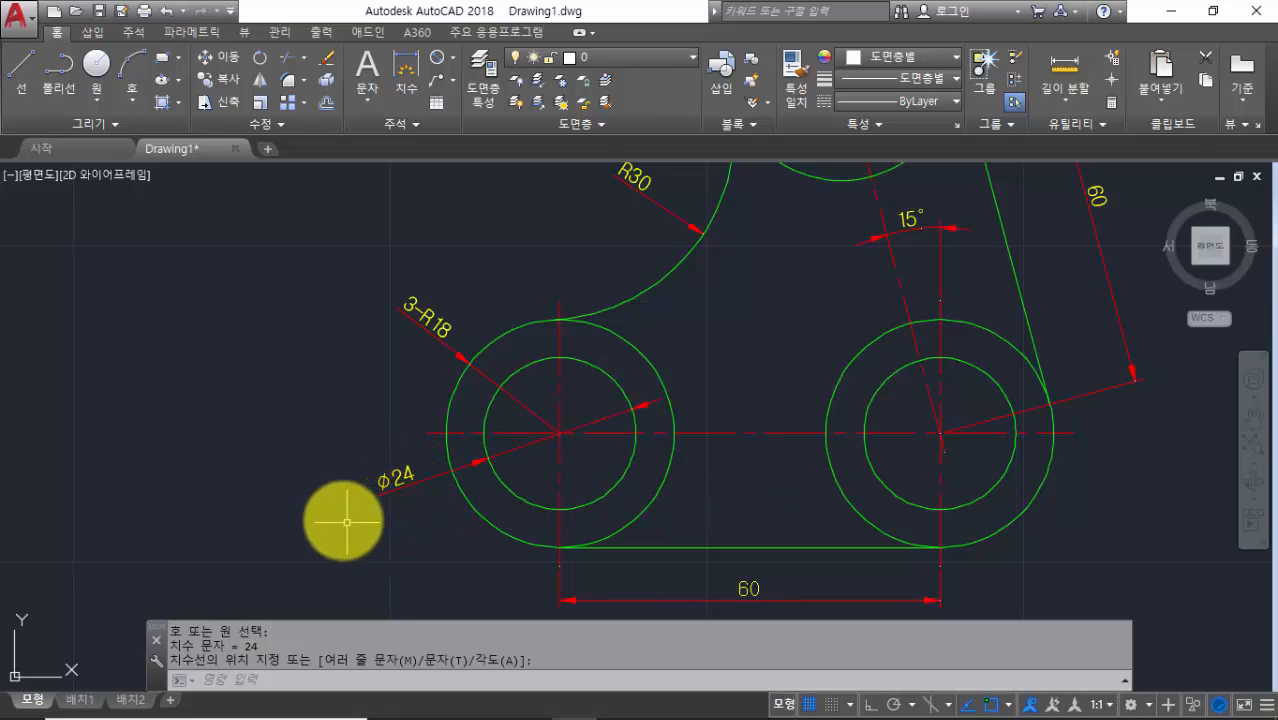
# Edit the diameter dimension text of the lower-left inner circle by adding the prefix "3-", so it reads 3-Ø24
pyautogui.doubleClick(398, 480)
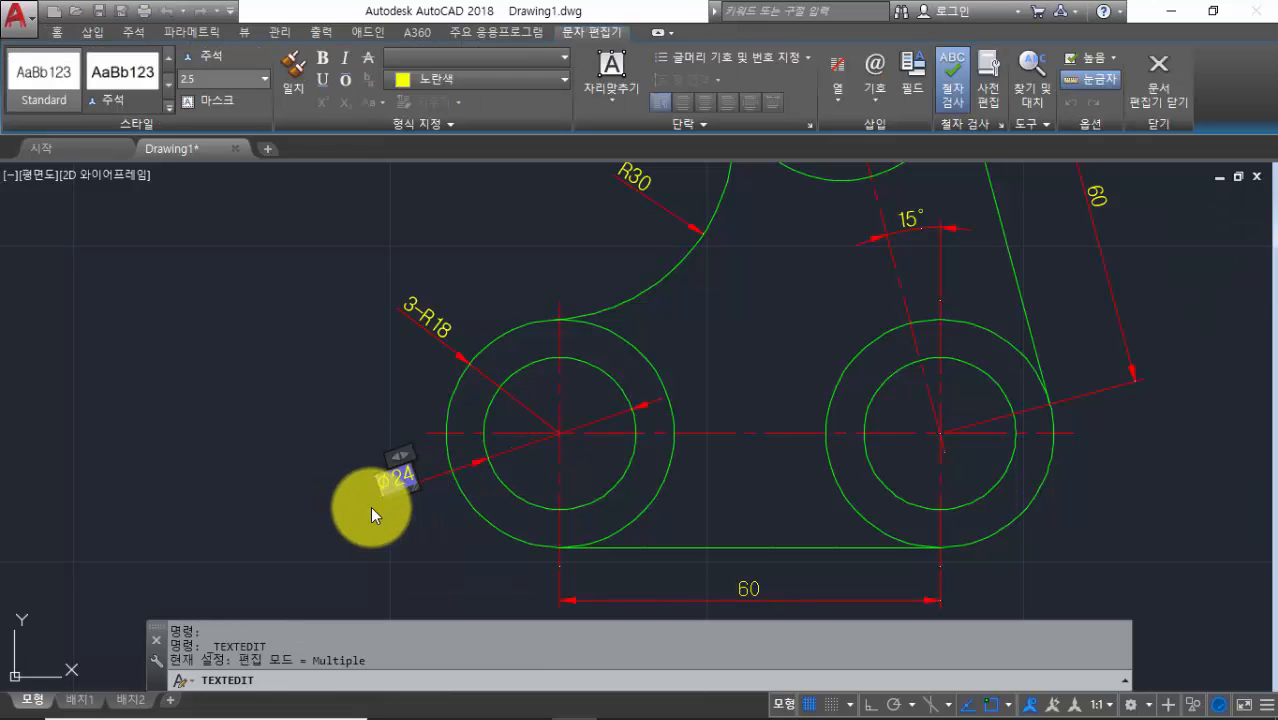
pyautogui.write('3-')
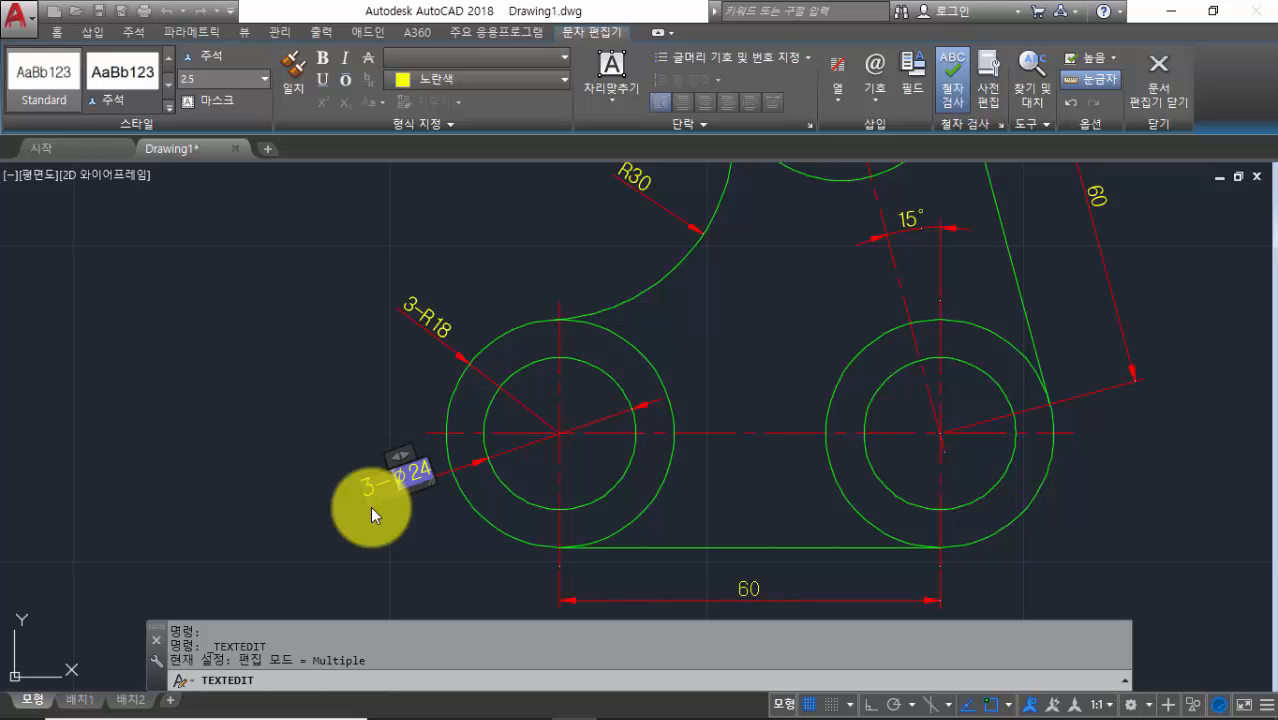
pyautogui.click(276, 386)
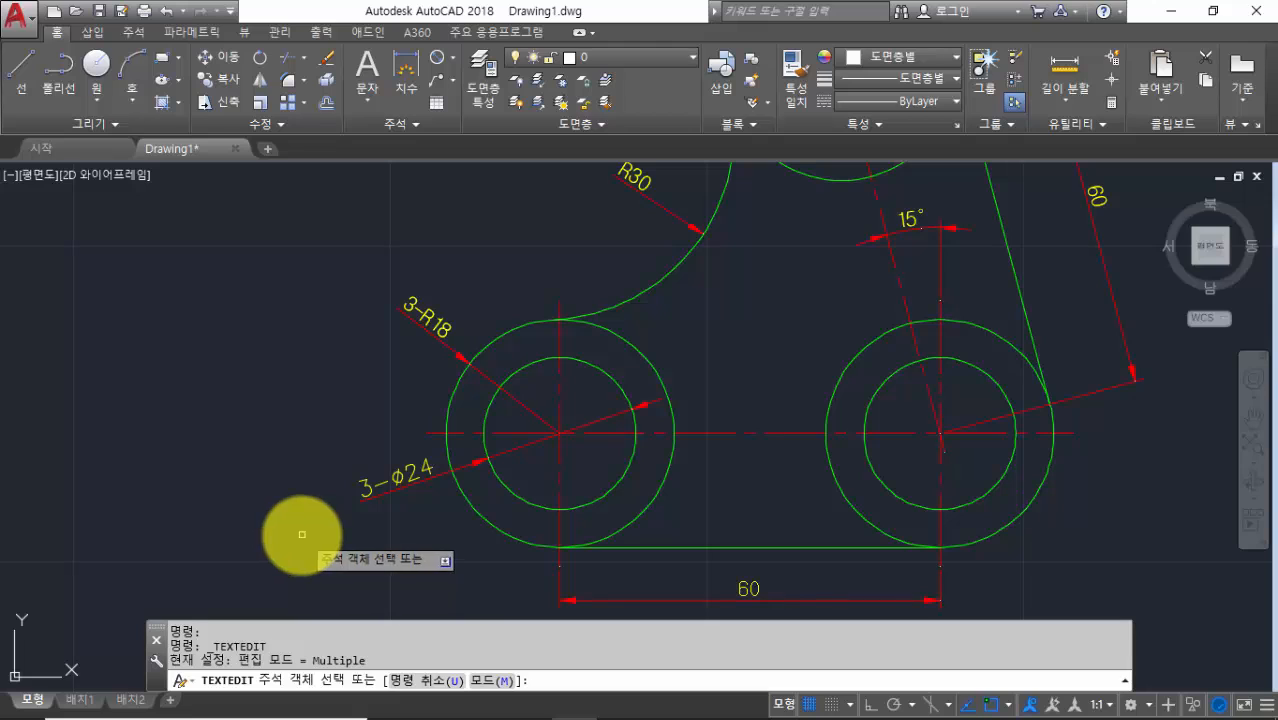
pyautogui.press('Escape')
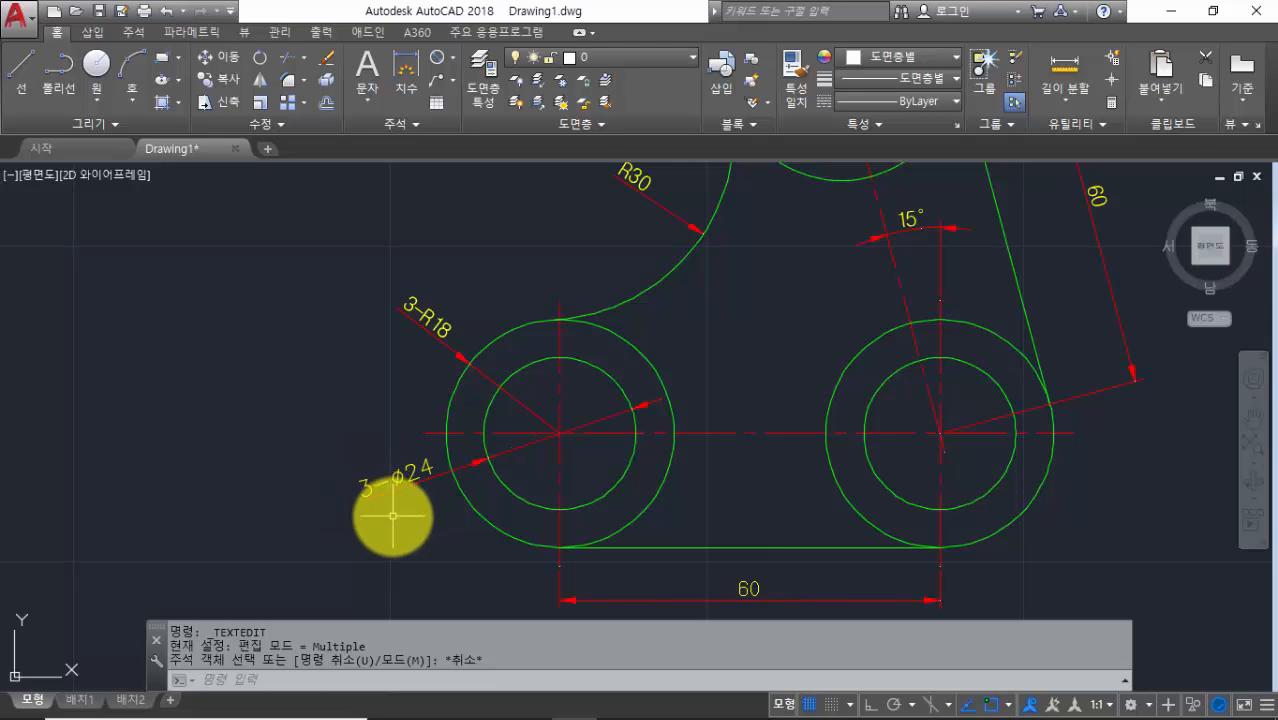
# Compare the dimensioned link with reference image 06-1.jpg, and advance through the reference images to 06-3.jpg
pyautogui.scroll(-4, 393, 517)
pyautogui.moveTo(337, 437); pyautogui.dragTo(289, 426, button='middle')
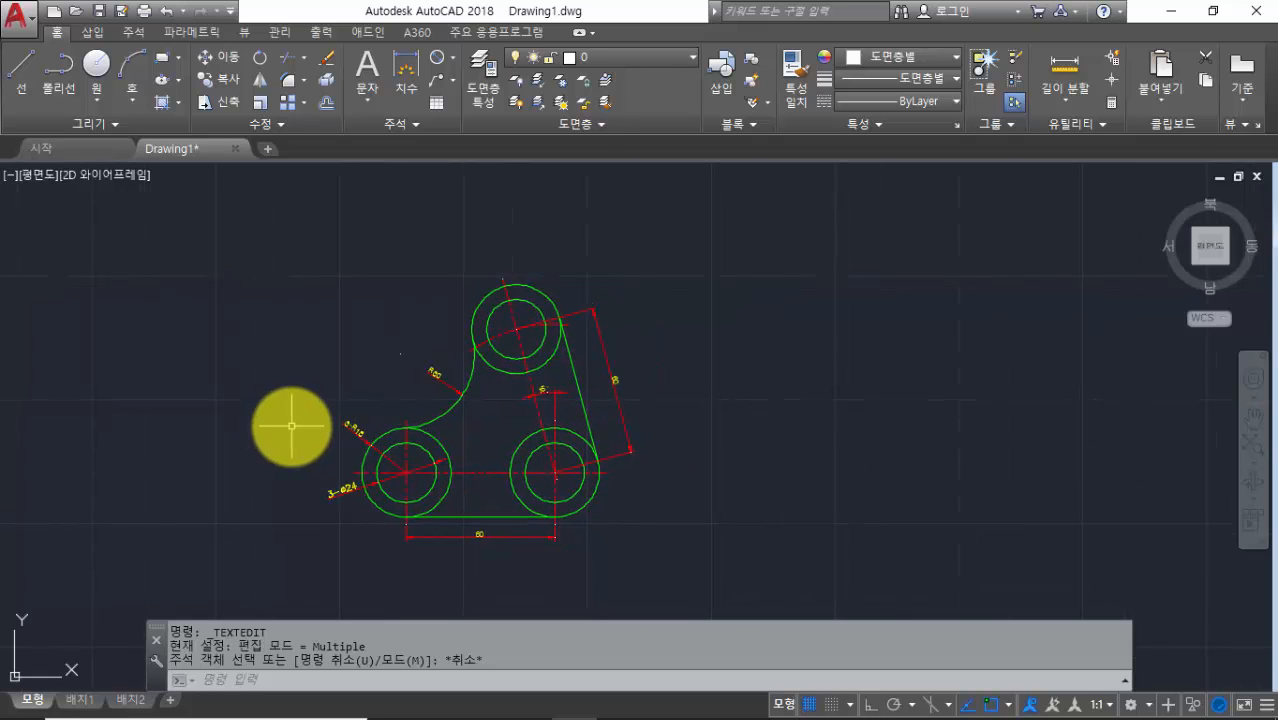
pyautogui.hotkey('alt', 'Tab')
pyautogui.hotkey('alt', 'Tab')
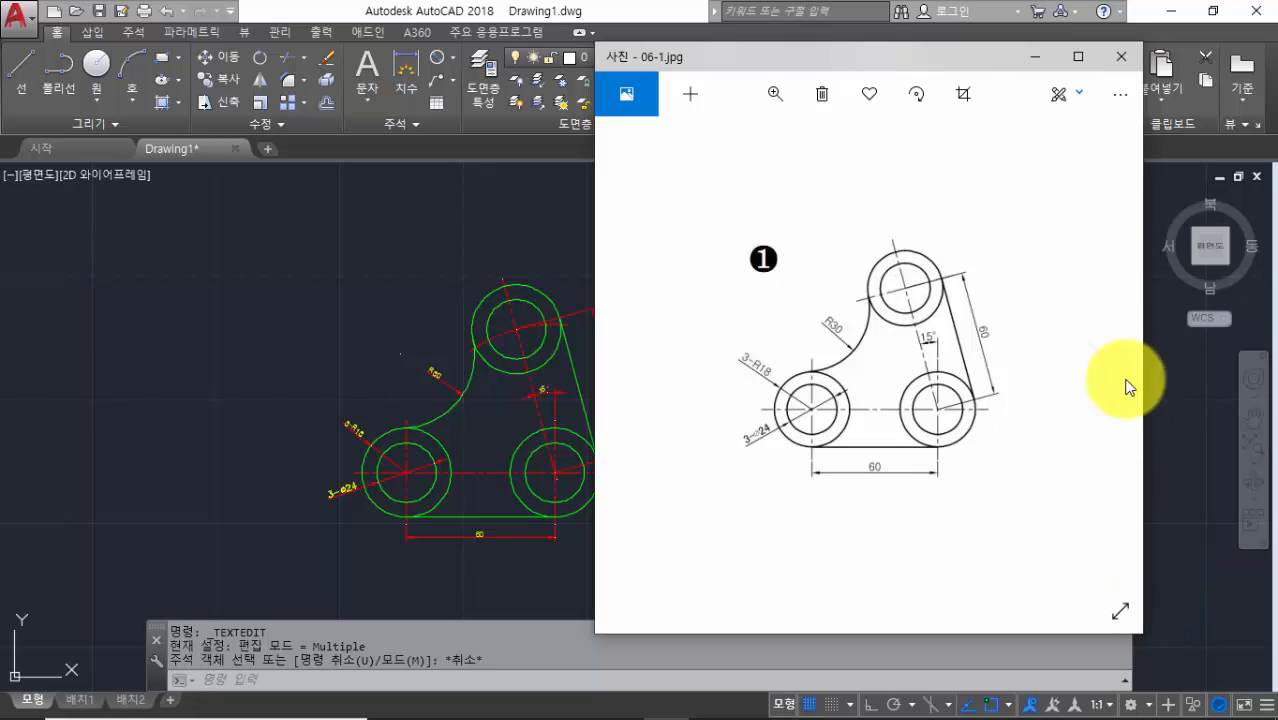
pyautogui.click(1100, 360)
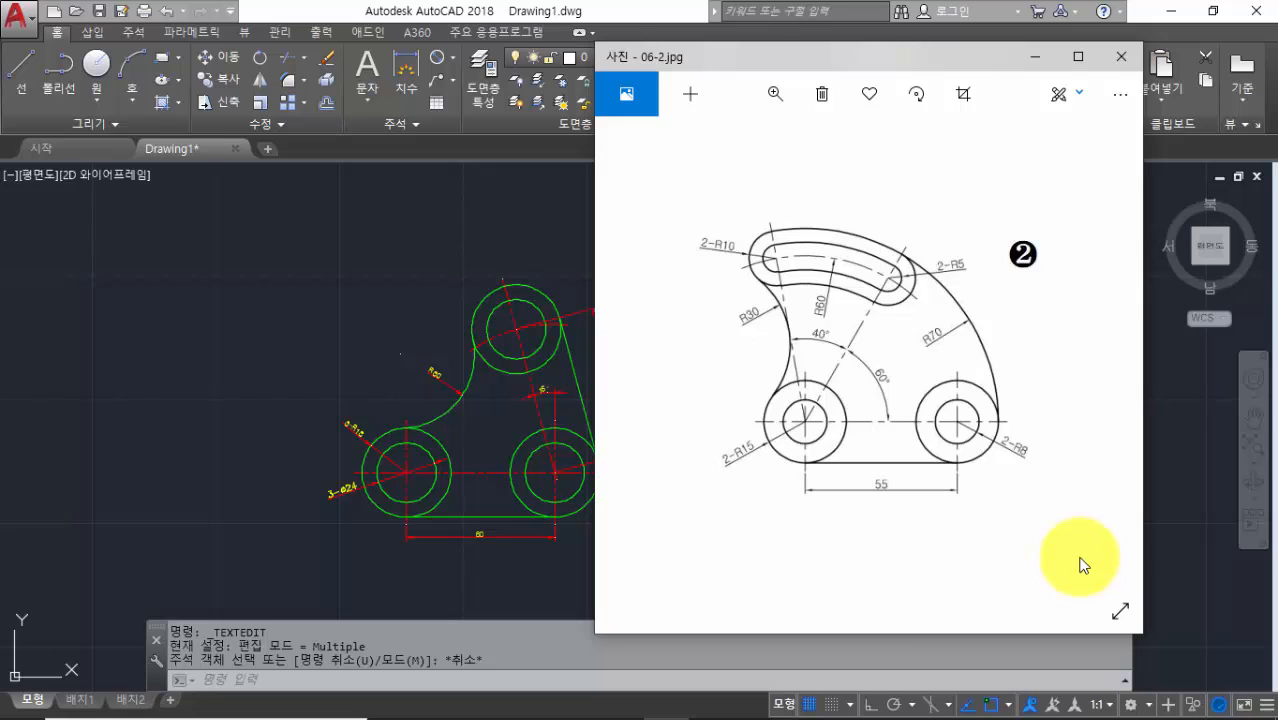
pyautogui.click(1100, 360)
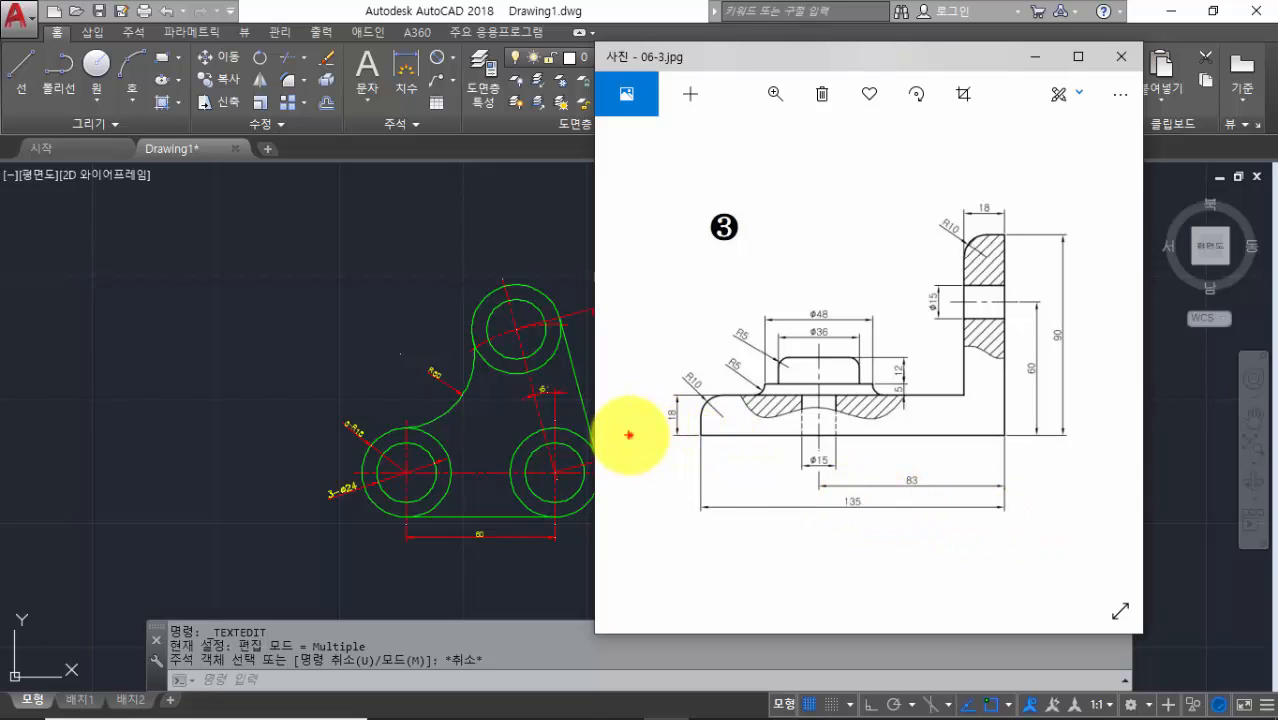
# Trace the L-shaped bracket's construction lines and outline over reference image 06-3.jpg to study its layout, and clear the marks
pyautogui.moveTo(629, 435); pyautogui.dragTo(1107, 436)
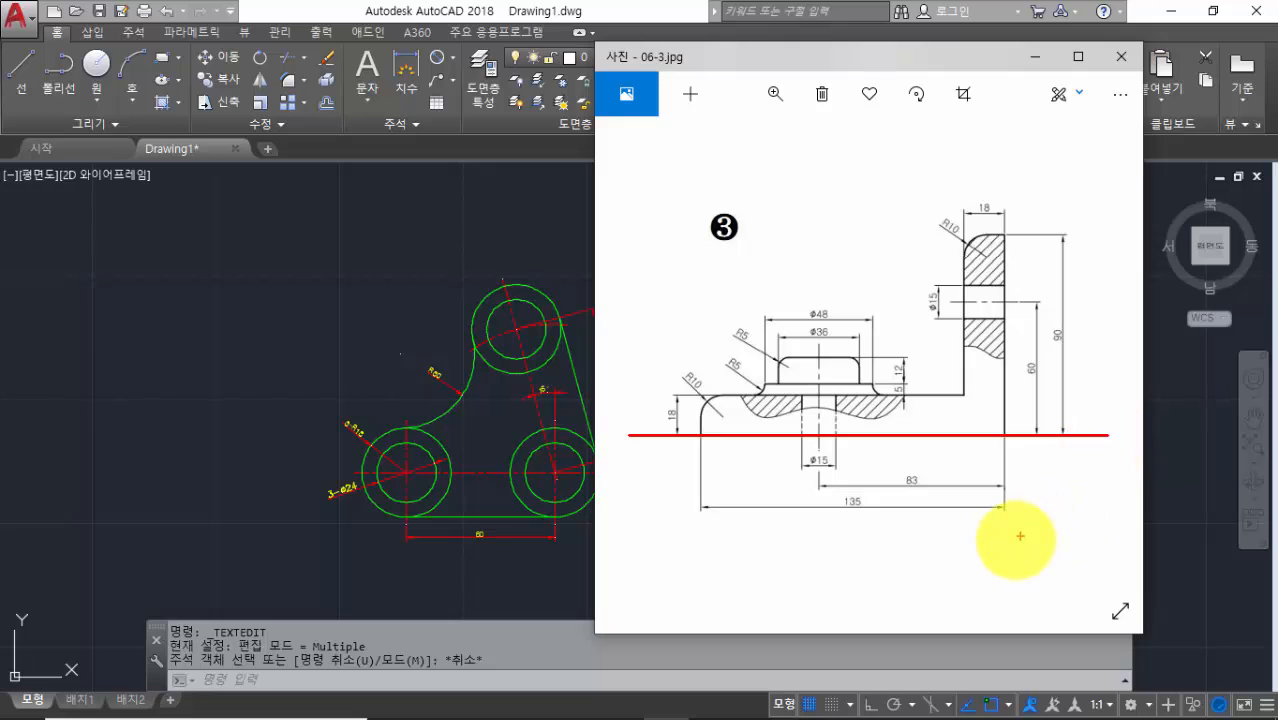
pyautogui.moveTo(1007, 563); pyautogui.dragTo(1007, 165)
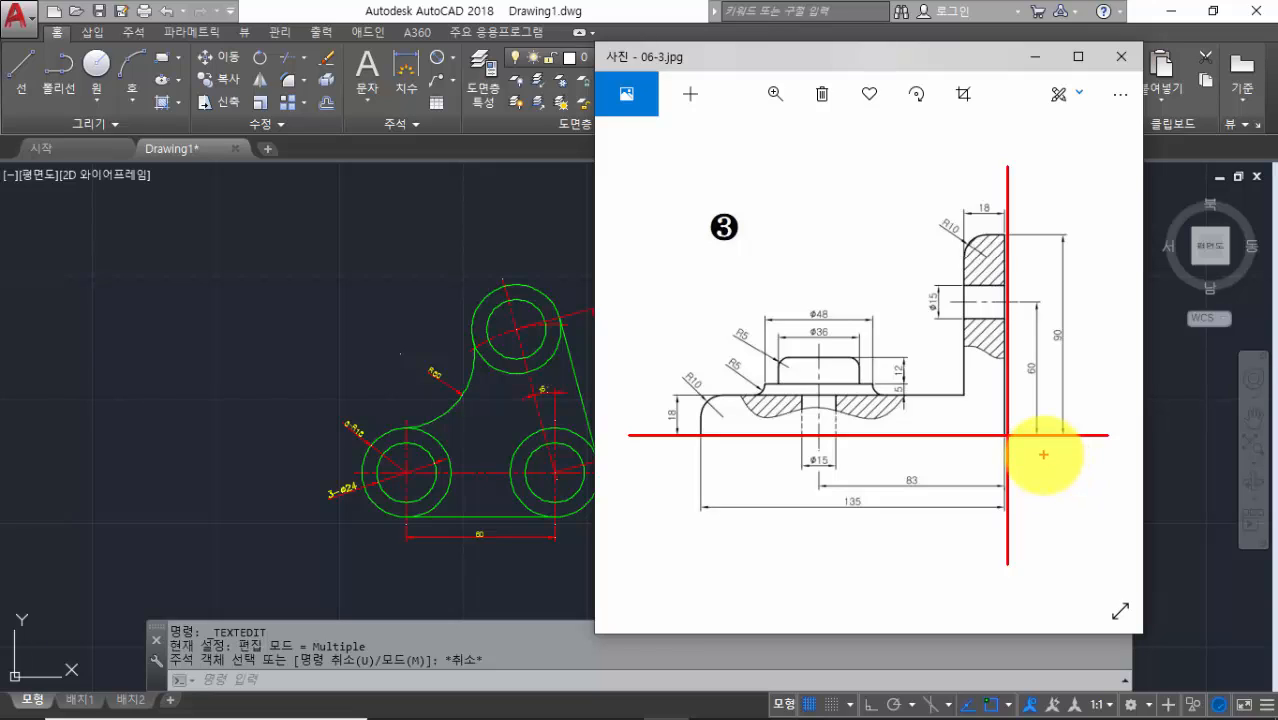
pyautogui.moveTo(640, 389); pyautogui.dragTo(1073, 389)
pyautogui.moveTo(962, 203); pyautogui.dragTo(962, 525)
pyautogui.moveTo(940, 235); pyautogui.dragTo(1065, 236)
pyautogui.moveTo(701, 355); pyautogui.dragTo(701, 508)
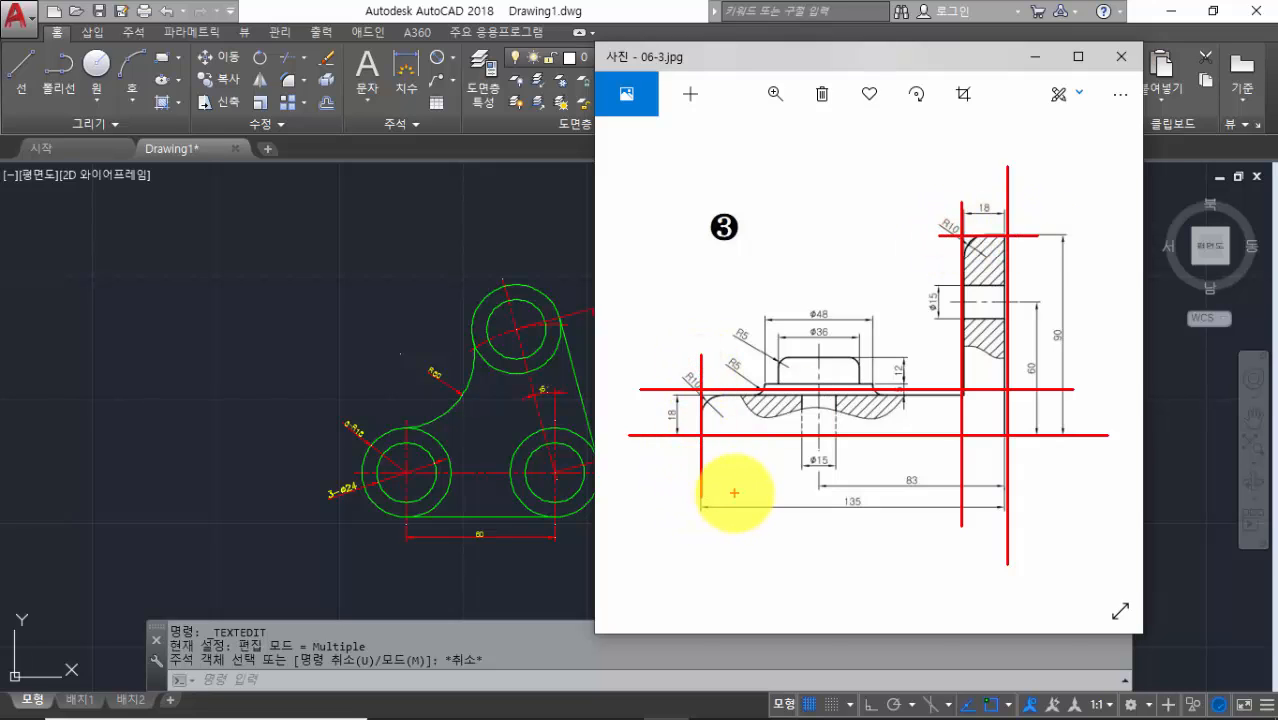
pyautogui.moveTo(700, 435)
pyautogui.mouseDown()
pyautogui.moveTo(1001, 435)
pyautogui.moveTo(1005, 236)
pyautogui.moveTo(964, 238)
pyautogui.moveTo(950, 397)
pyautogui.moveTo(750, 391)
pyautogui.moveTo(707, 398)
pyautogui.moveTo(708, 435)
pyautogui.mouseUp()
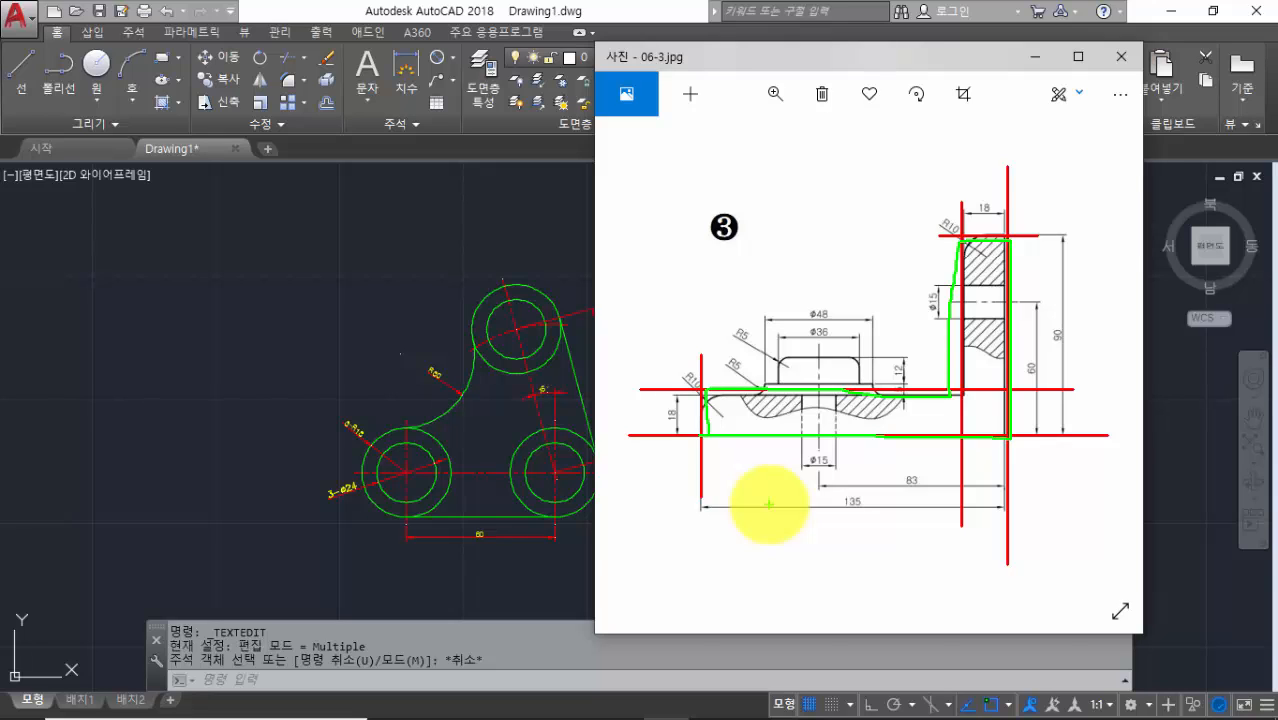
pyautogui.press('Escape')
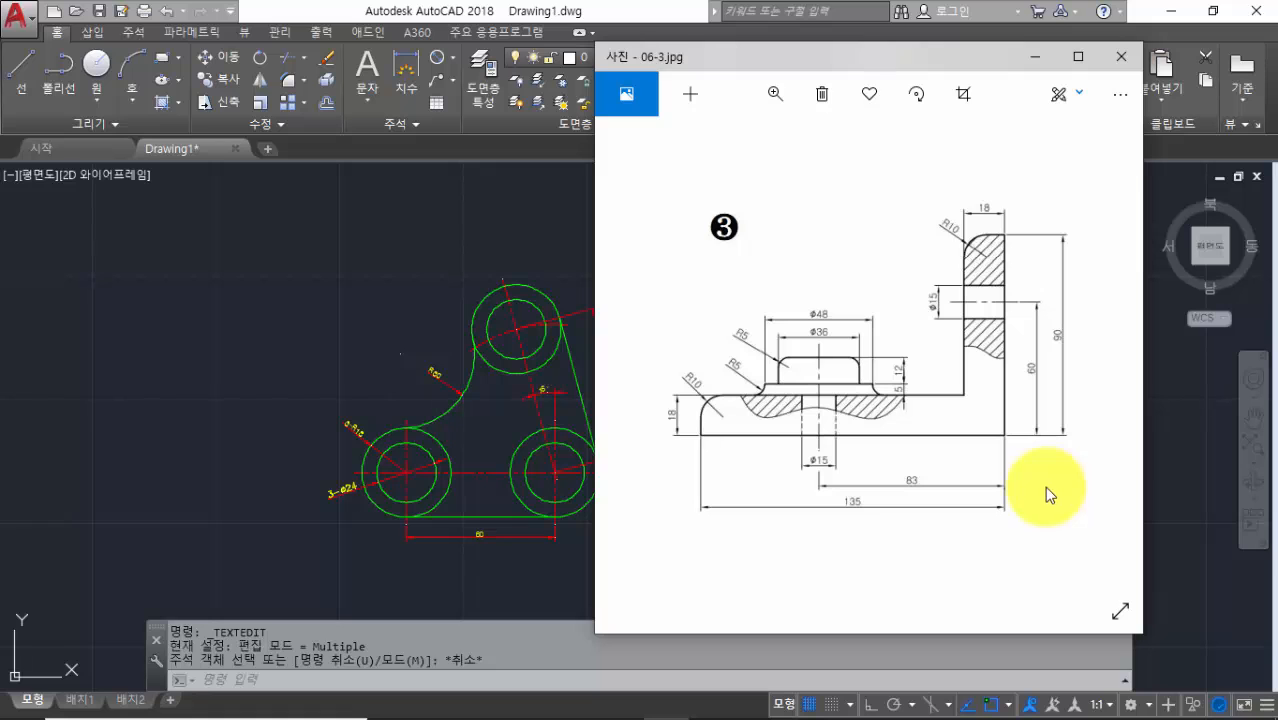
# Back in AutoCAD, with Ortho on, draw a horizontal baseline beside the link and a vertical line up from its right end
pyautogui.click(256, 290)
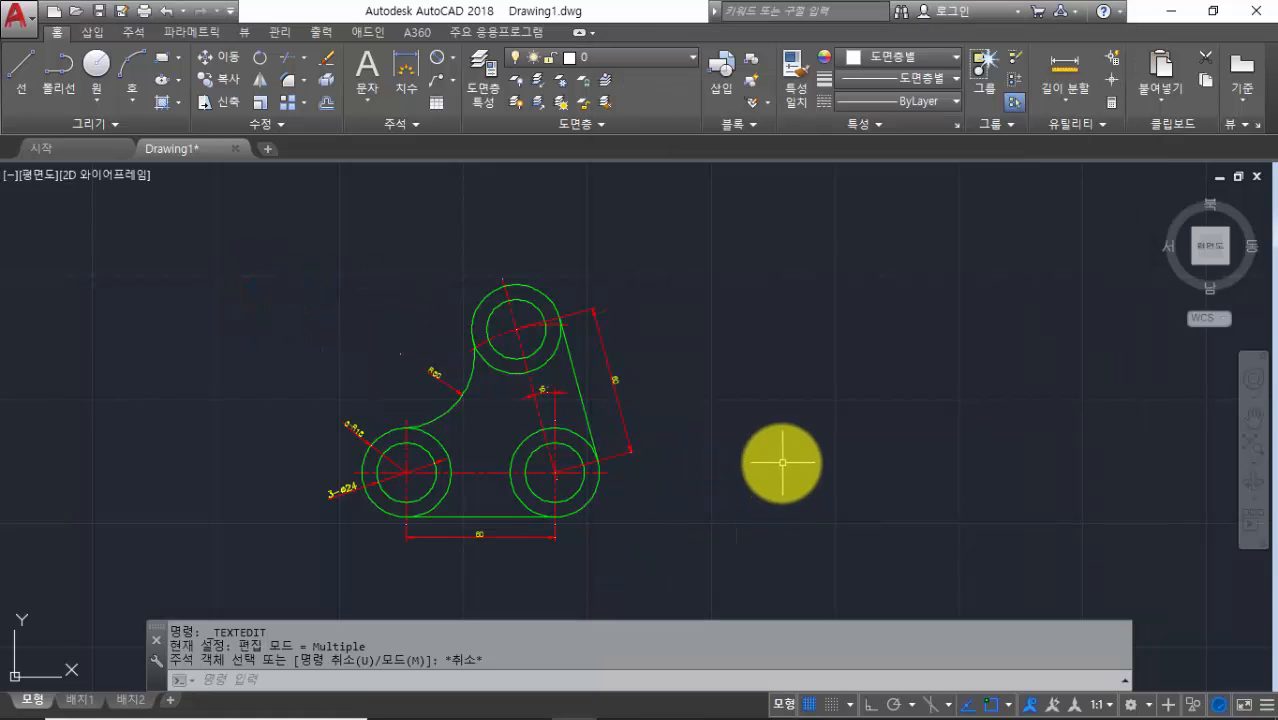
pyautogui.moveTo(782, 462); pyautogui.dragTo(491, 450, button='middle')
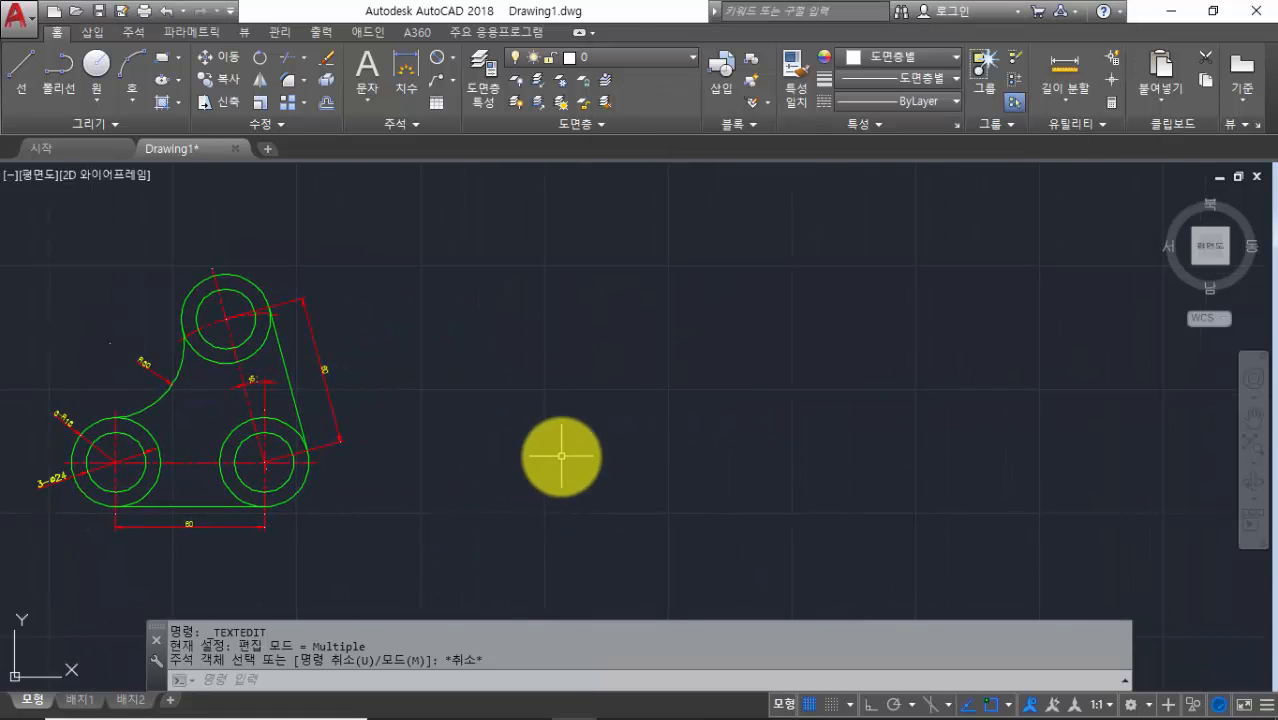
pyautogui.write('L')
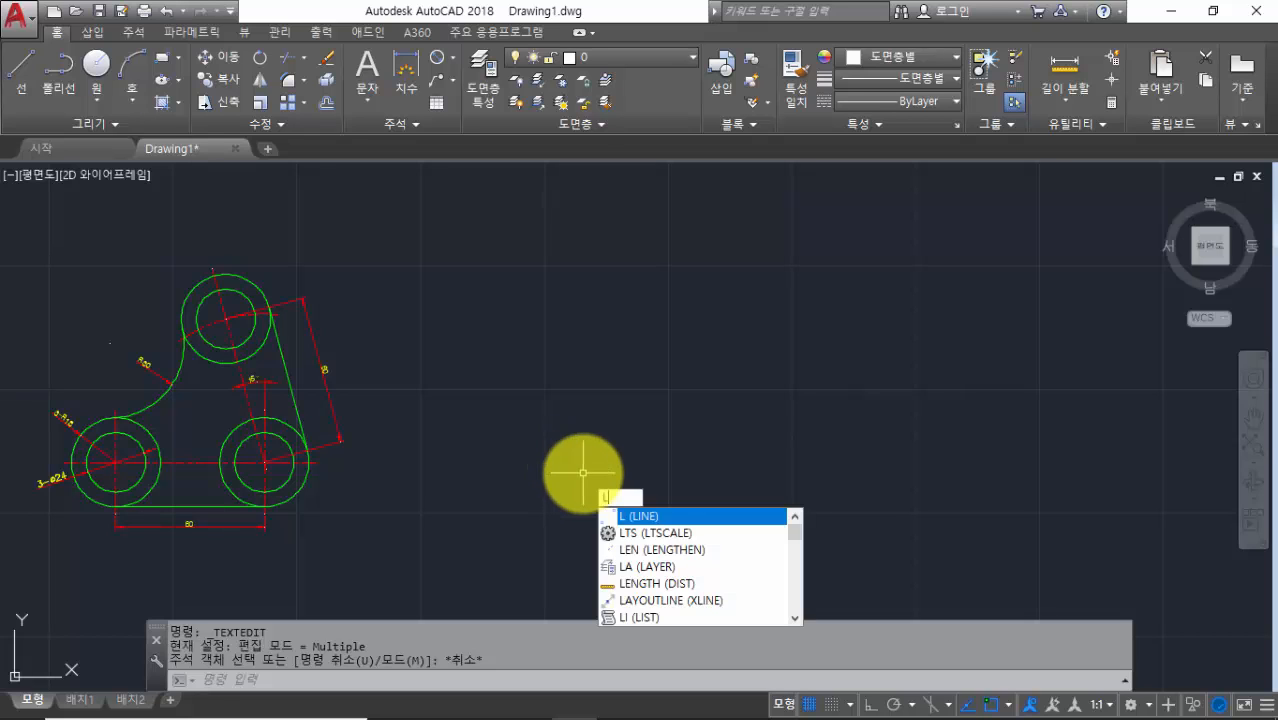
pyautogui.press('Return')
pyautogui.click(490, 472)
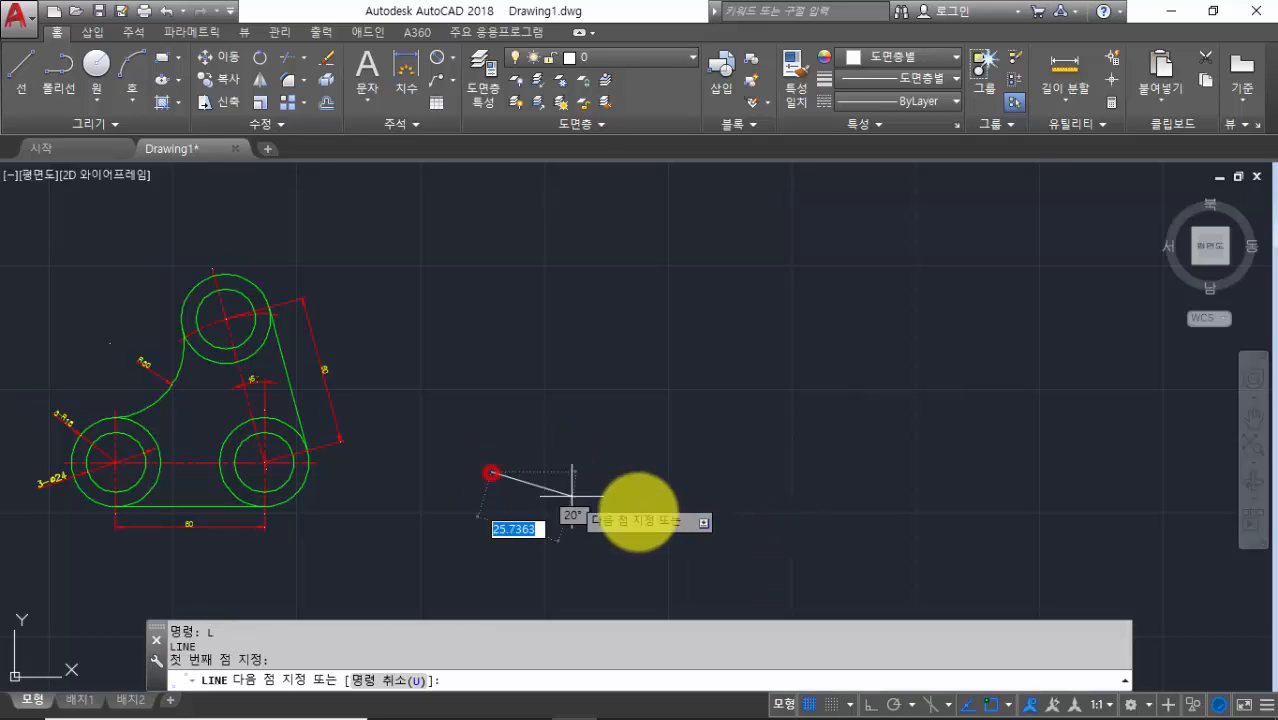
pyautogui.press('F8')
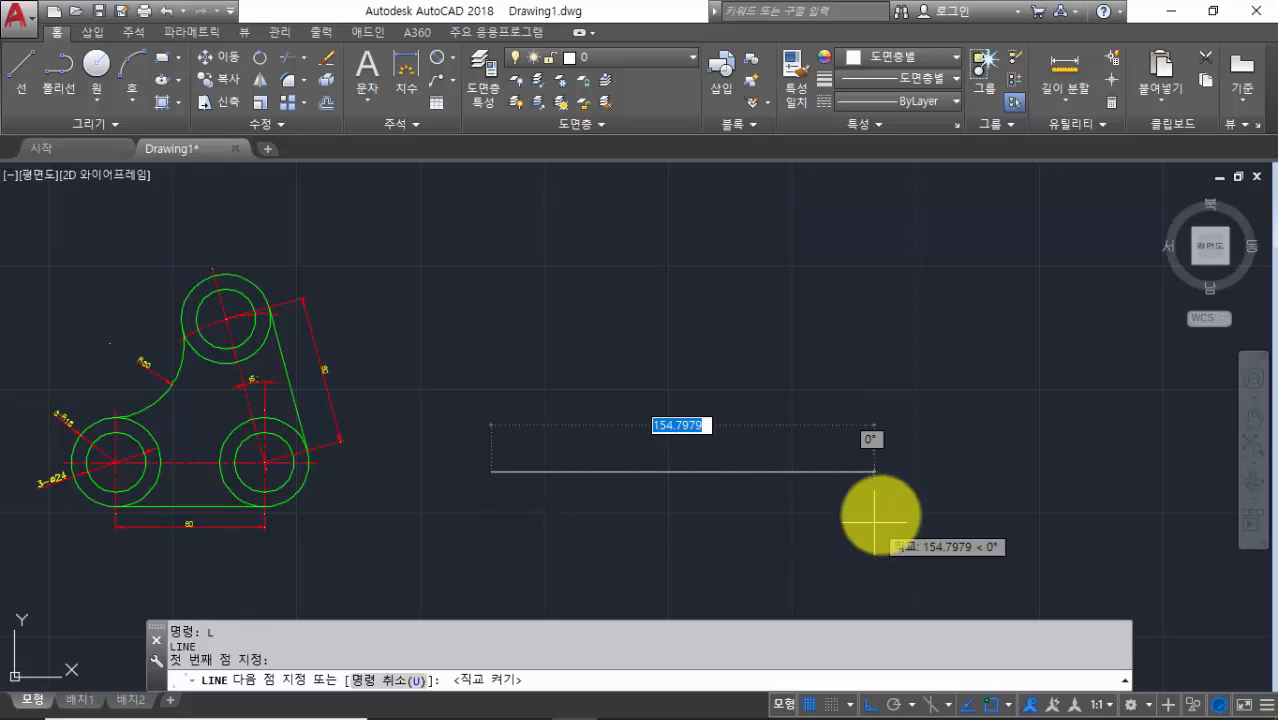
pyautogui.click(1049, 480)
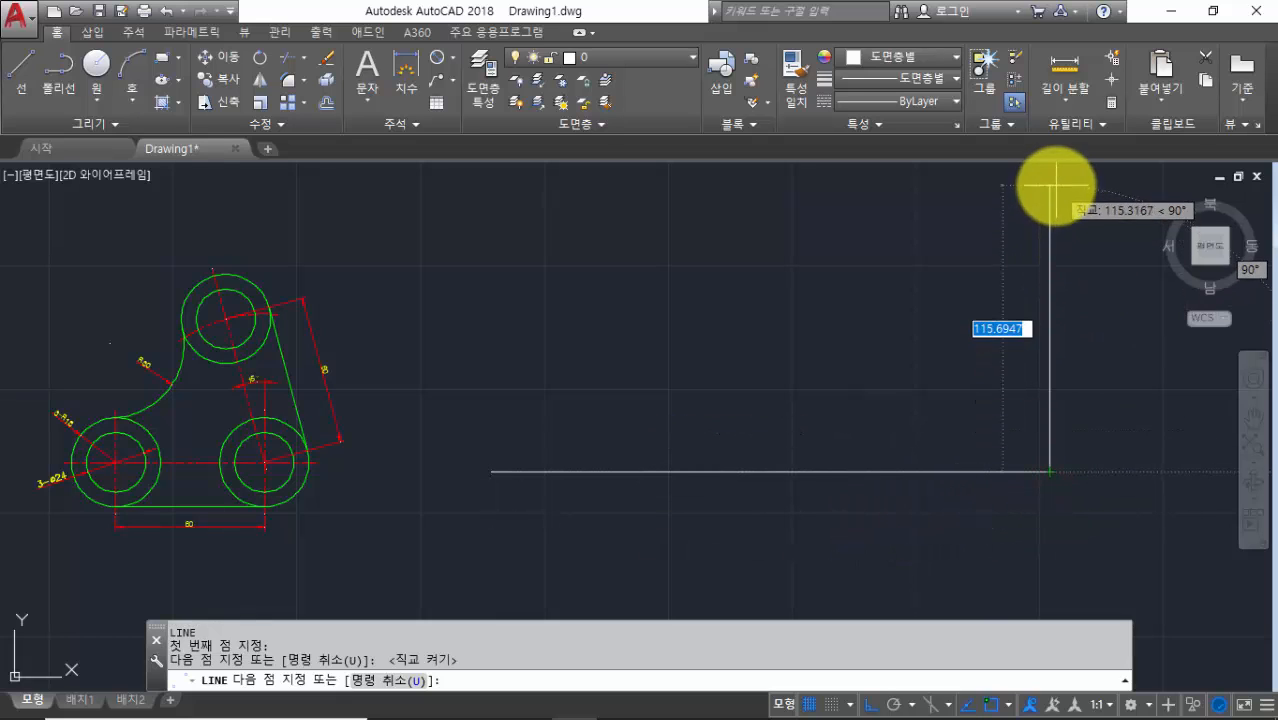
pyautogui.moveTo(1049, 175); pyautogui.dragTo(1026, 243, button='middle')
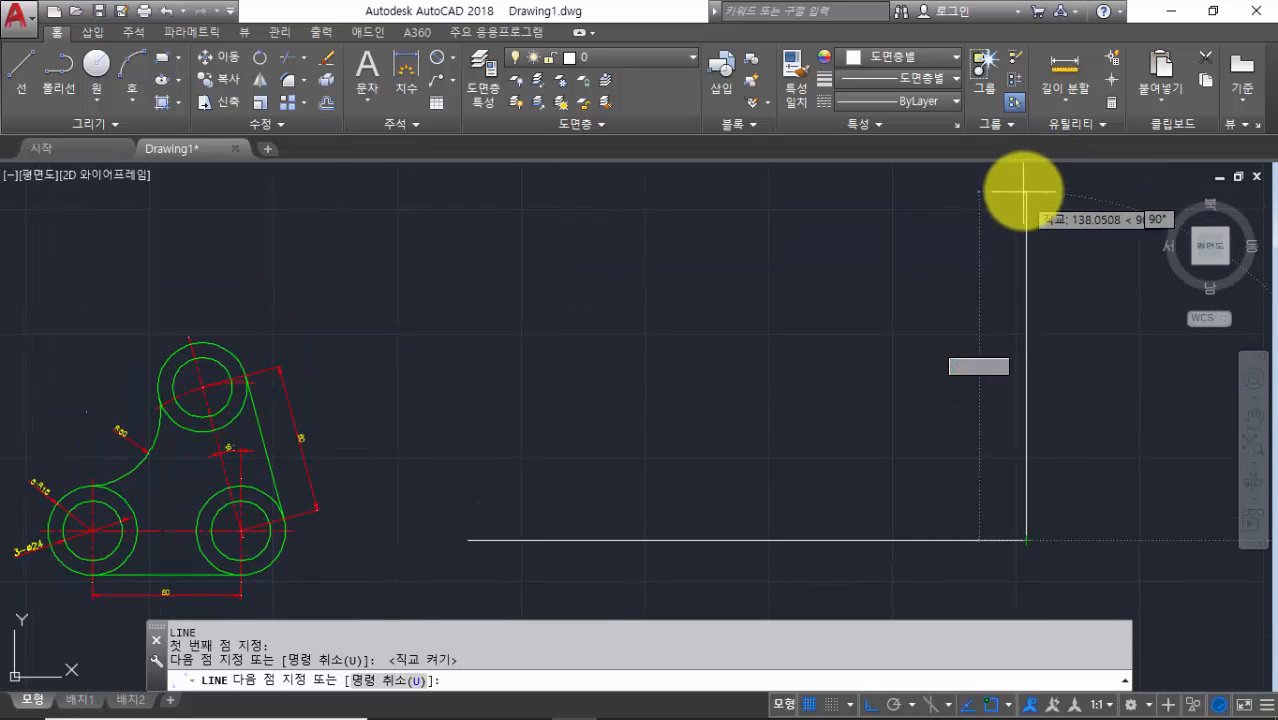
pyautogui.moveTo(1026, 175); pyautogui.dragTo(1018, 191, button='middle')
pyautogui.click(1018, 190)
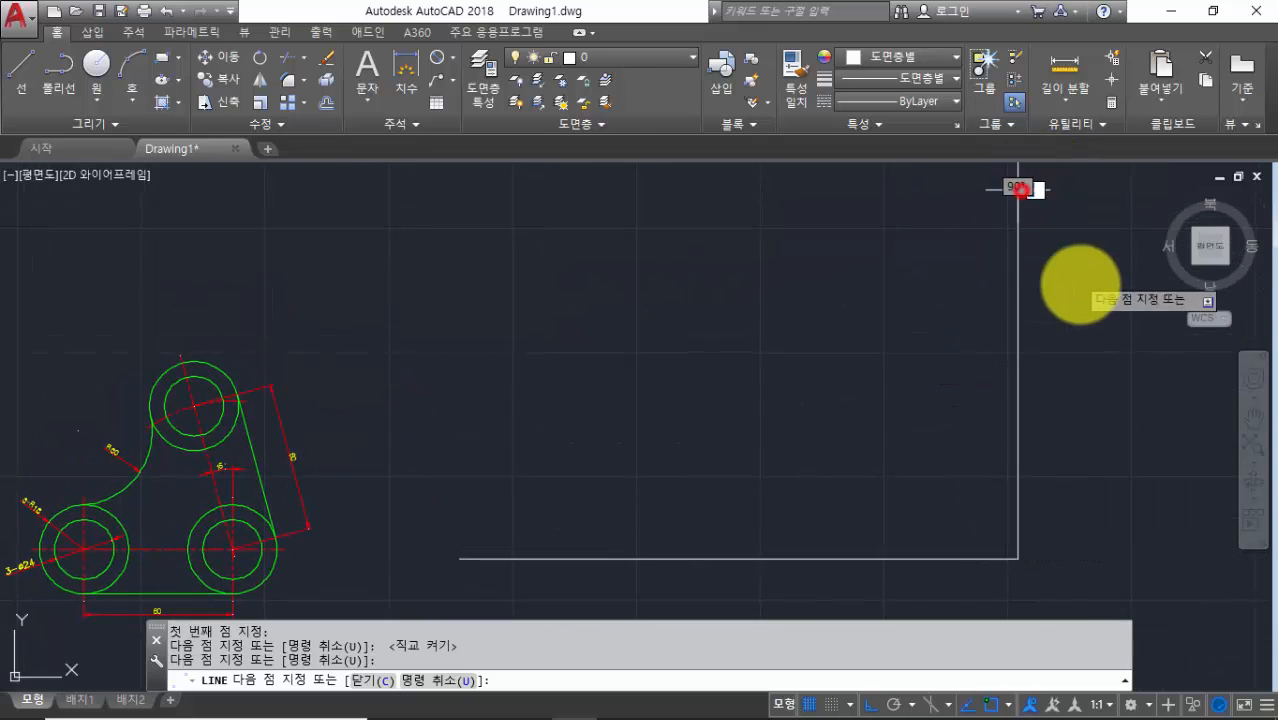
pyautogui.press('Return')
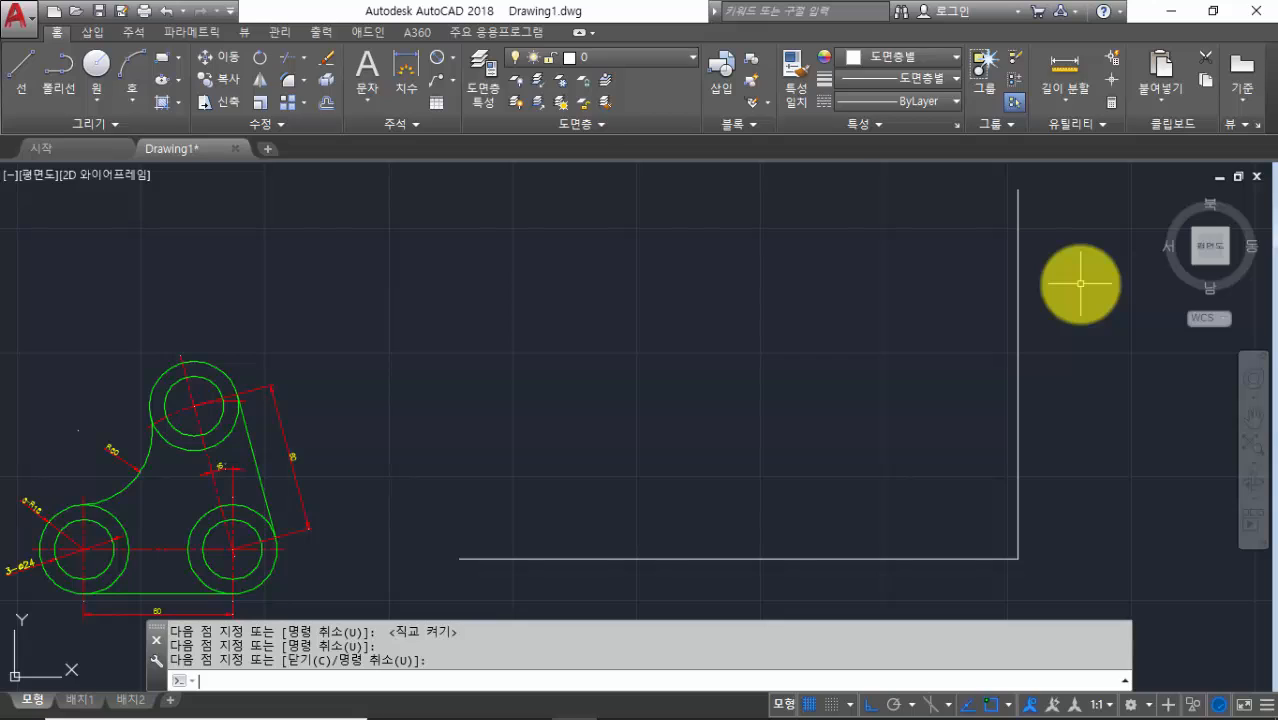
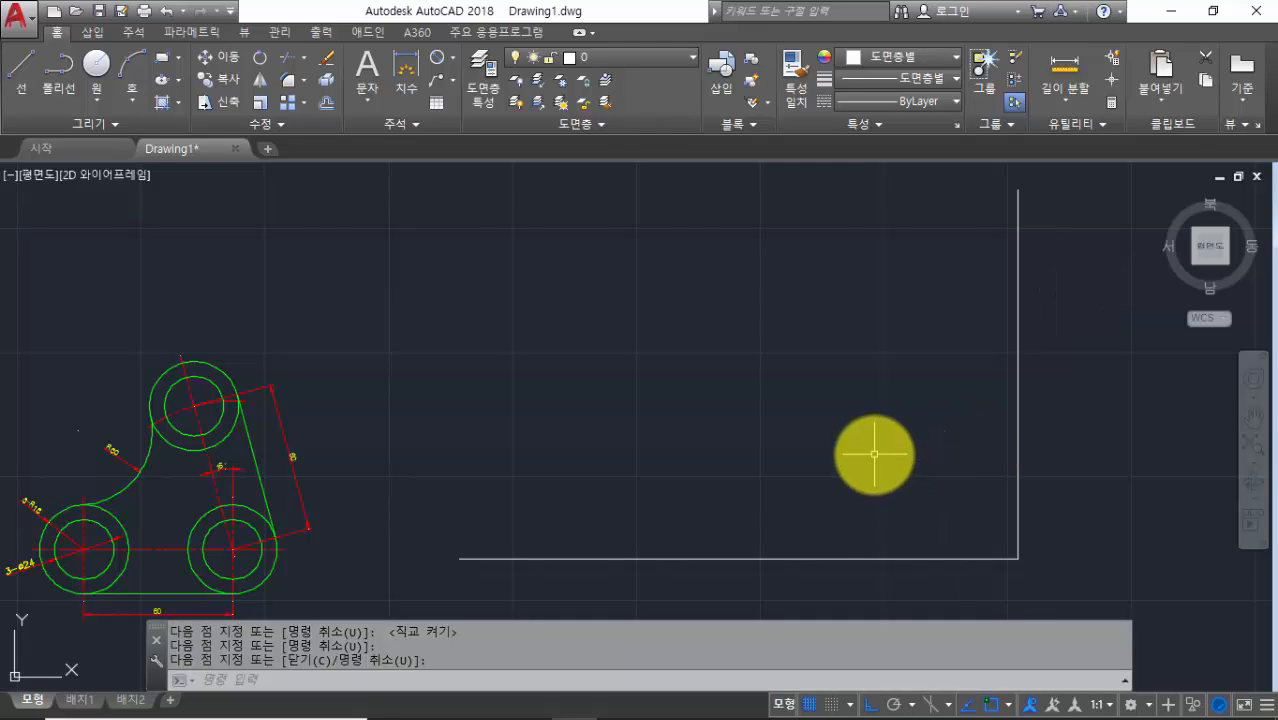
# Offset the vertical line 135 to the left to form the bracket's left edge
pyautogui.click(672, 682)
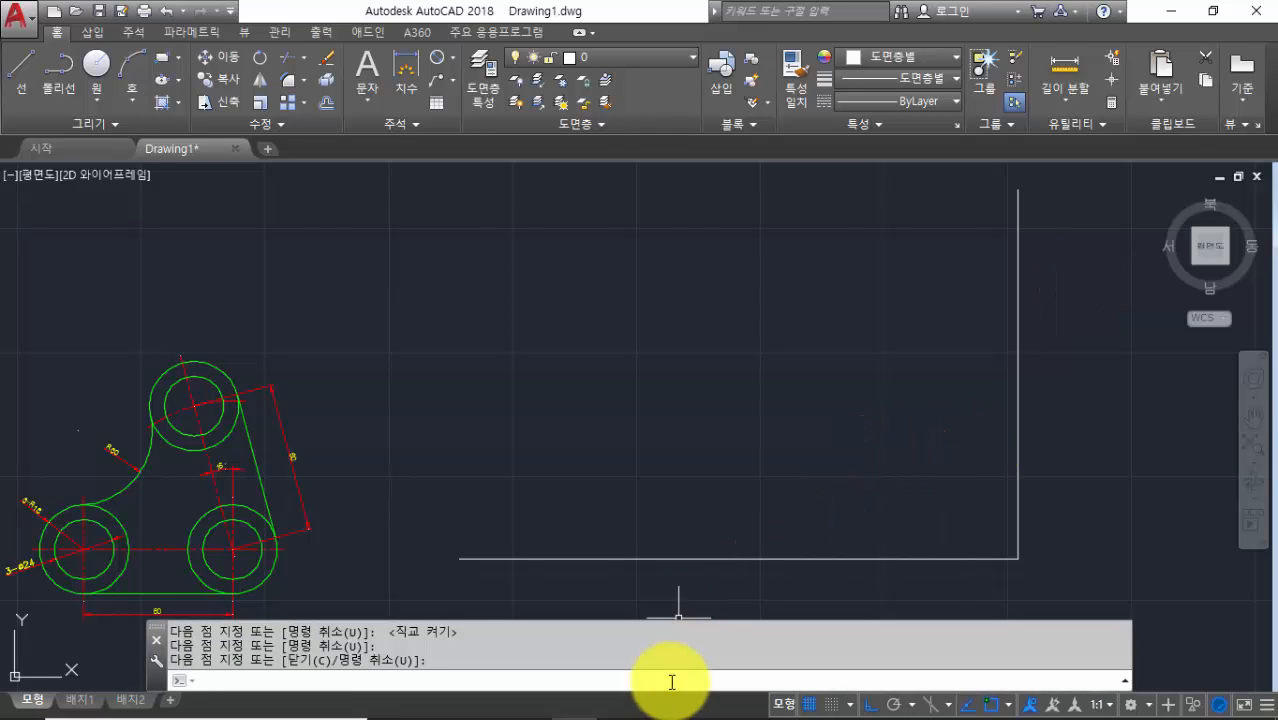
pyautogui.write('o')
pyautogui.press('Return')
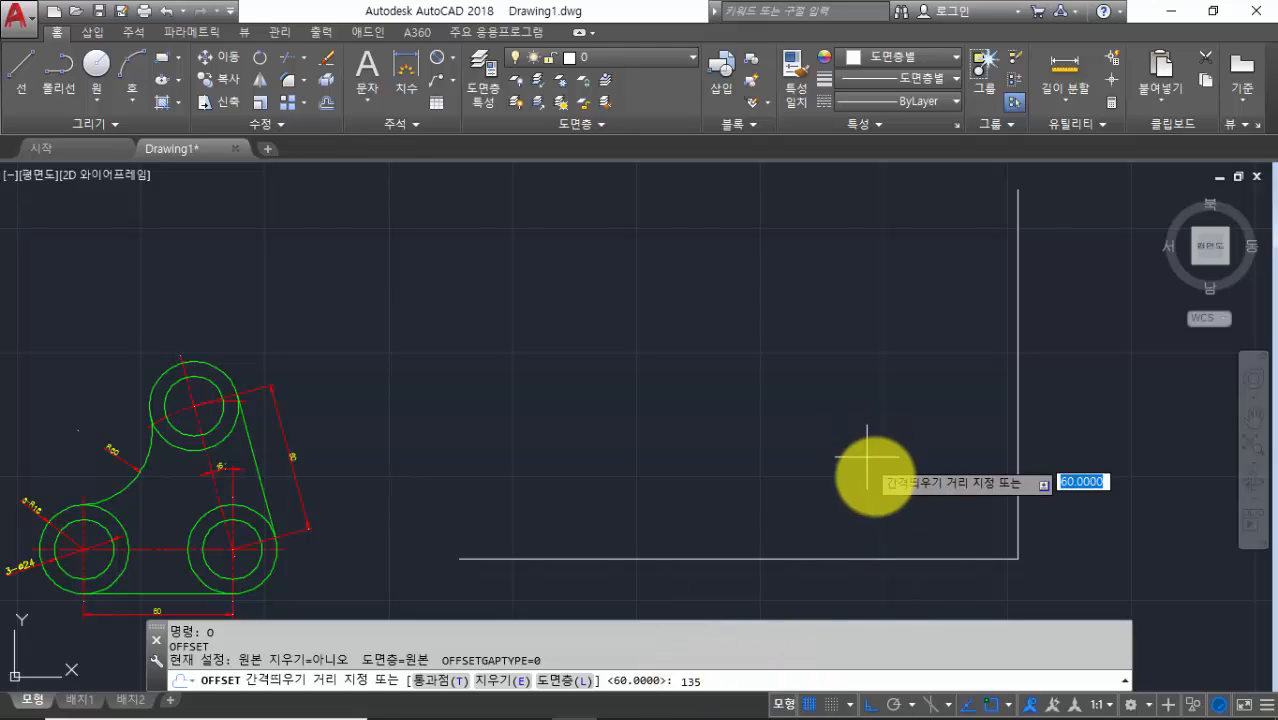
pyautogui.press('Return')
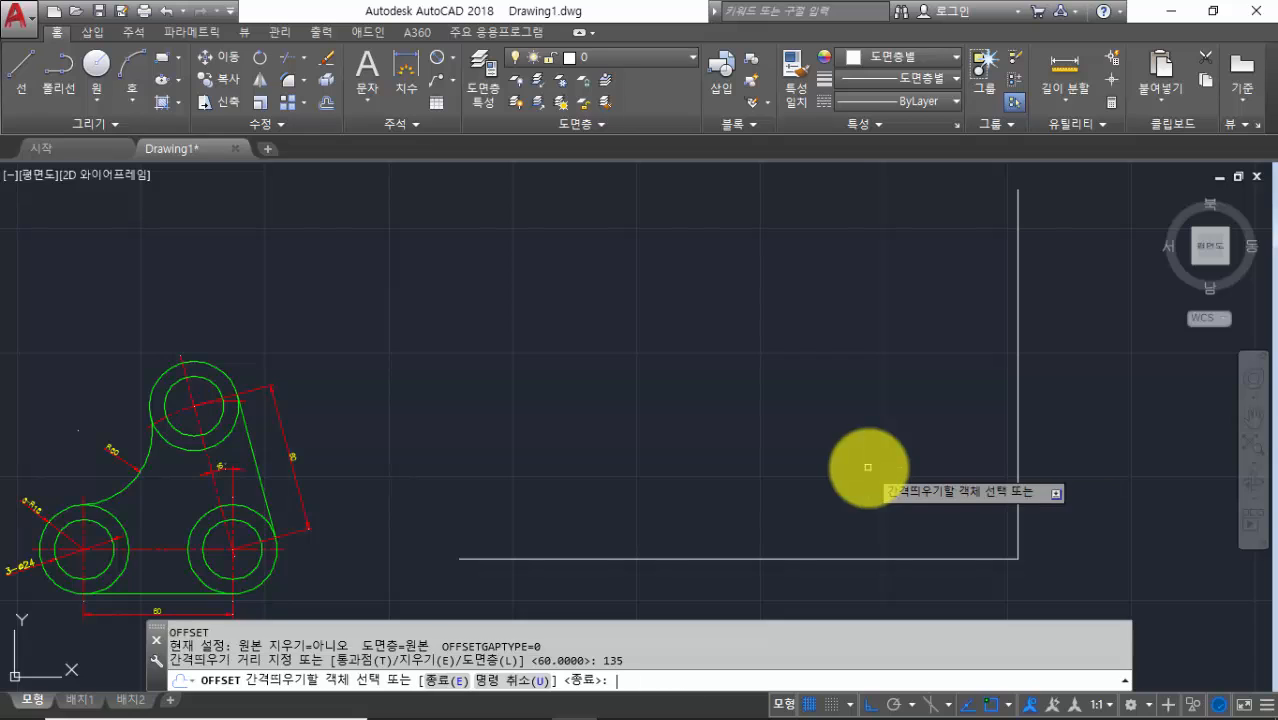
pyautogui.click(1016, 480)
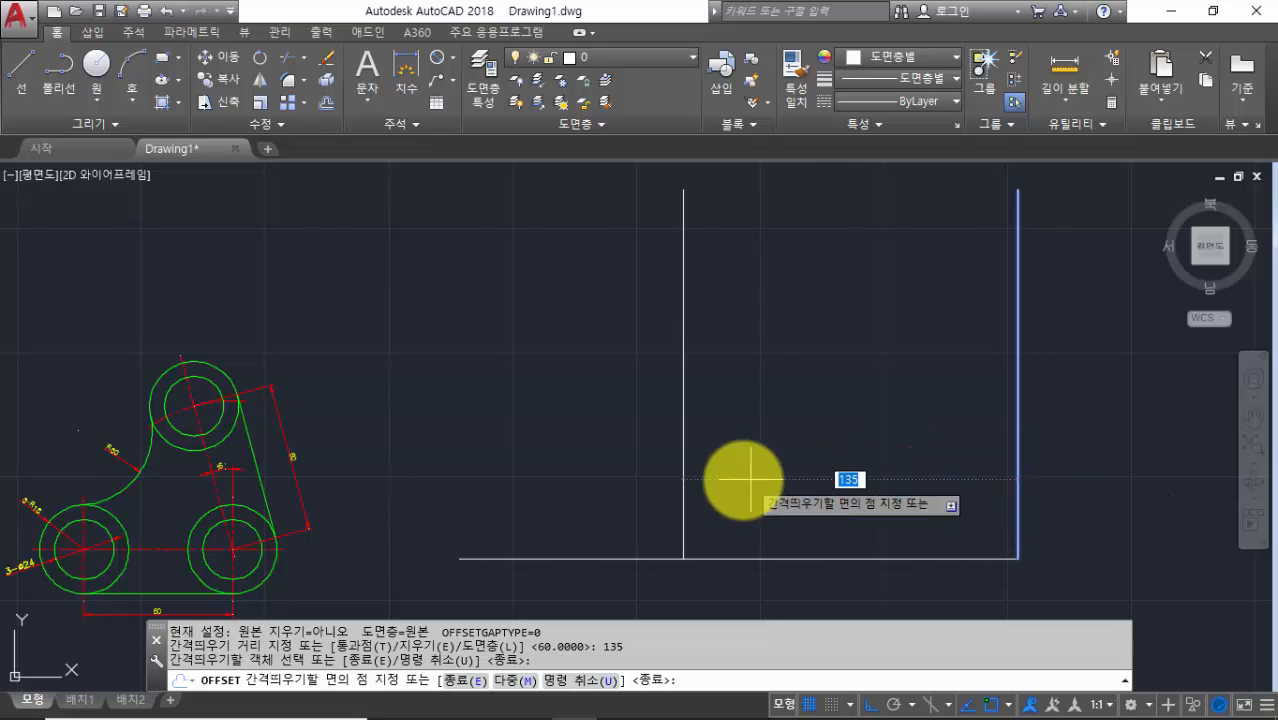
pyautogui.click(584, 487)
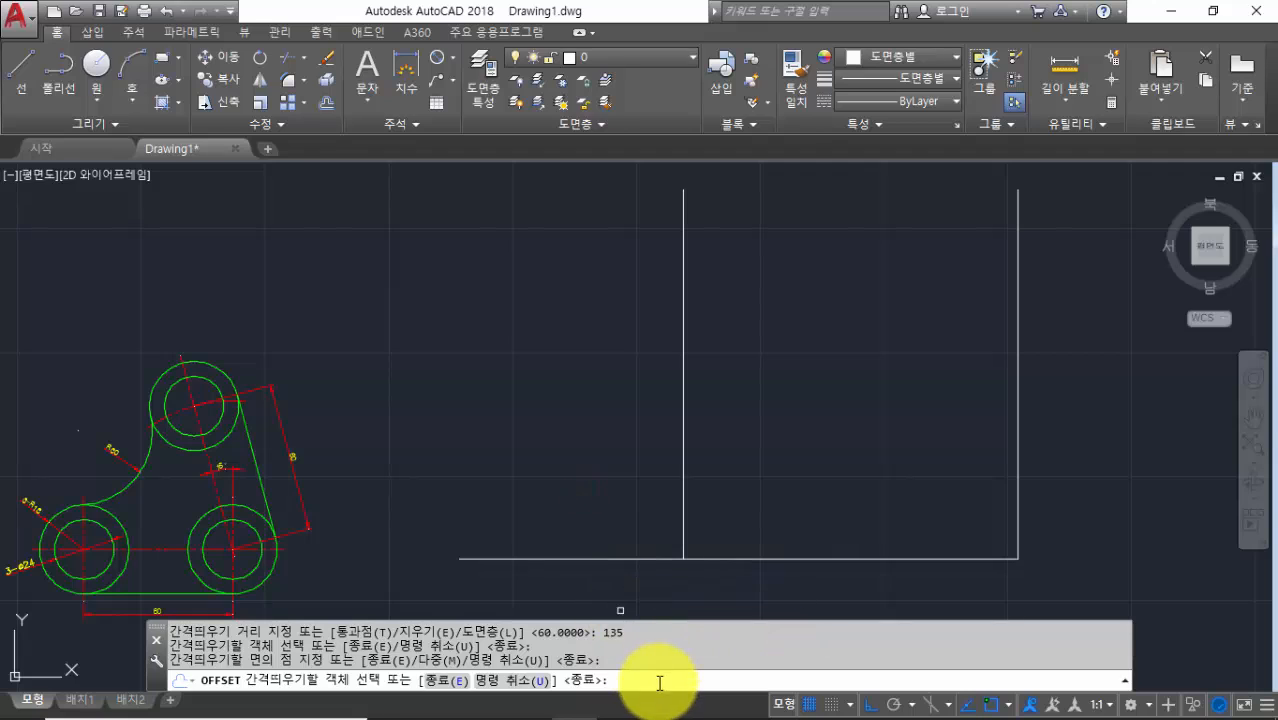
# Offset the right vertical line 18 to the left for the upright leg's inner edge
pyautogui.press('Return')
pyautogui.press('Return')
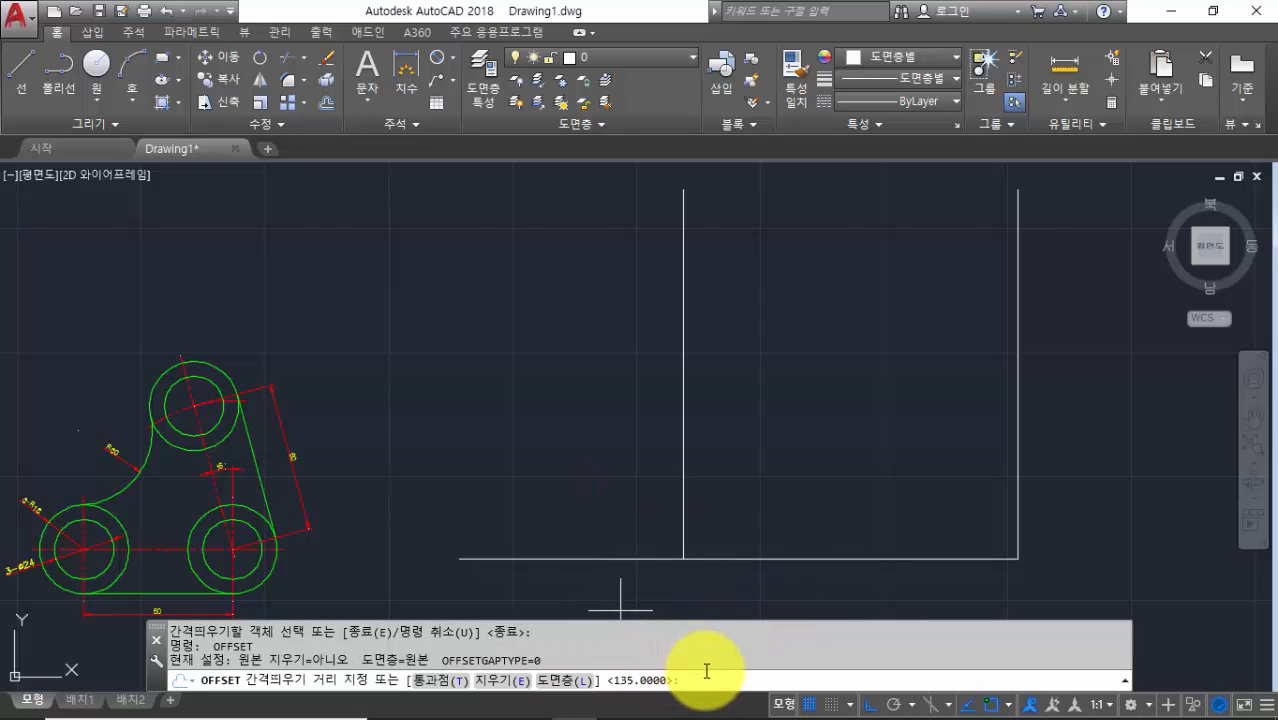
pyautogui.write('18')
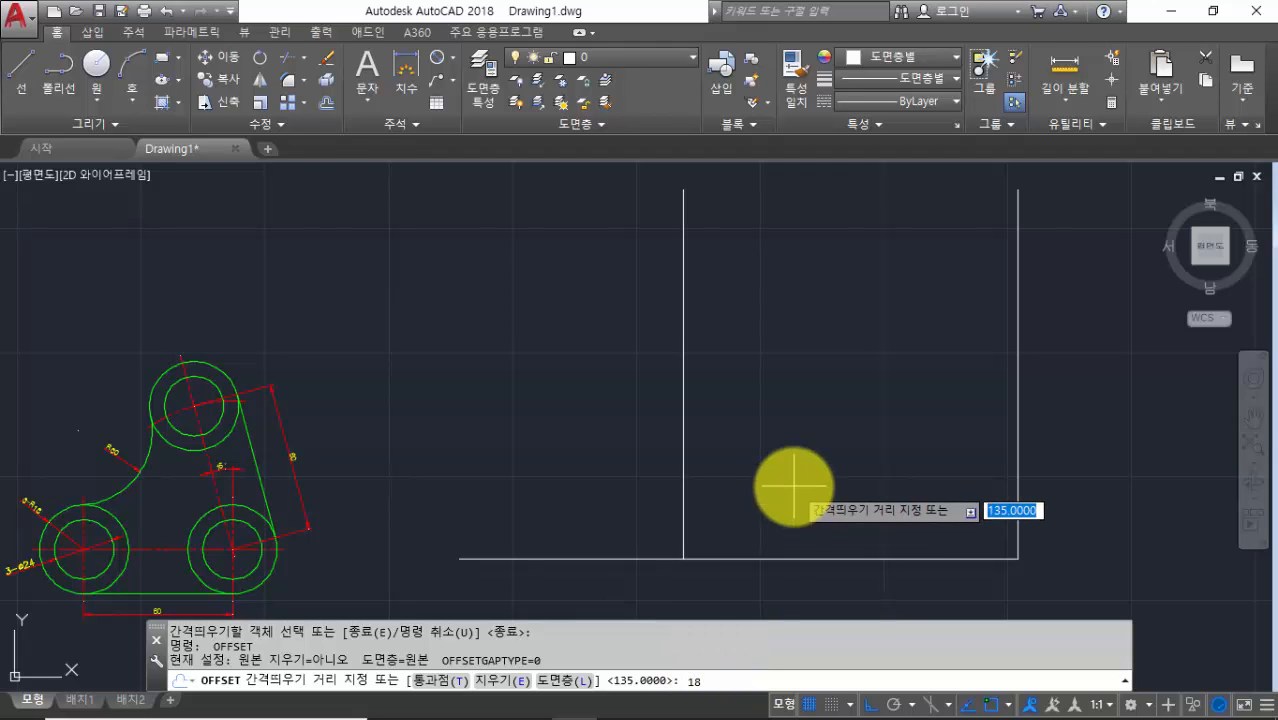
pyautogui.press('Return')
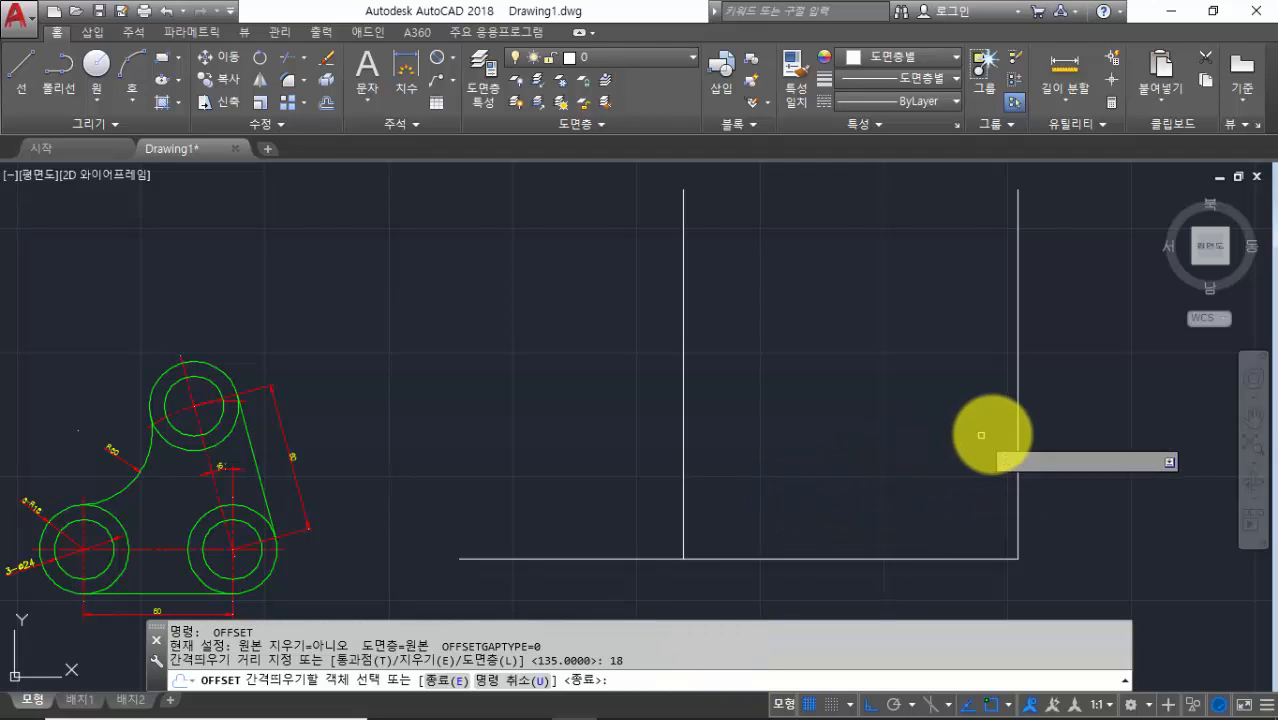
pyautogui.click(1016, 428)
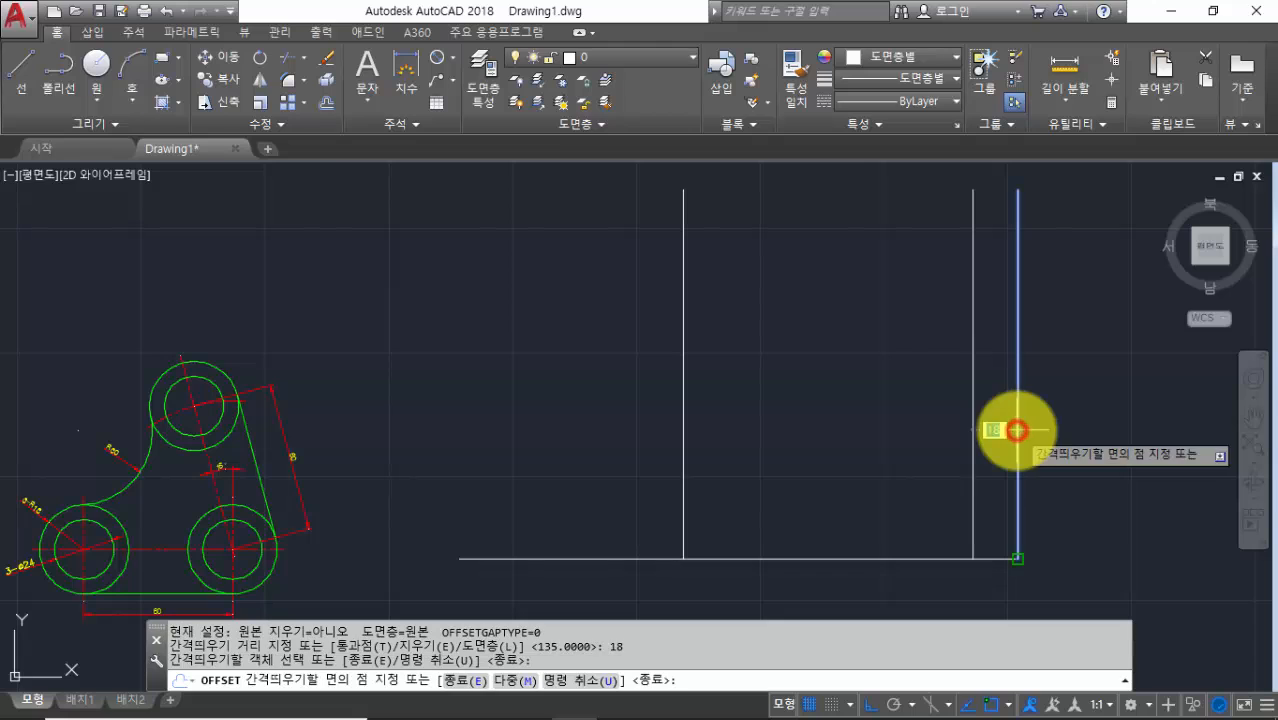
pyautogui.click(849, 428)
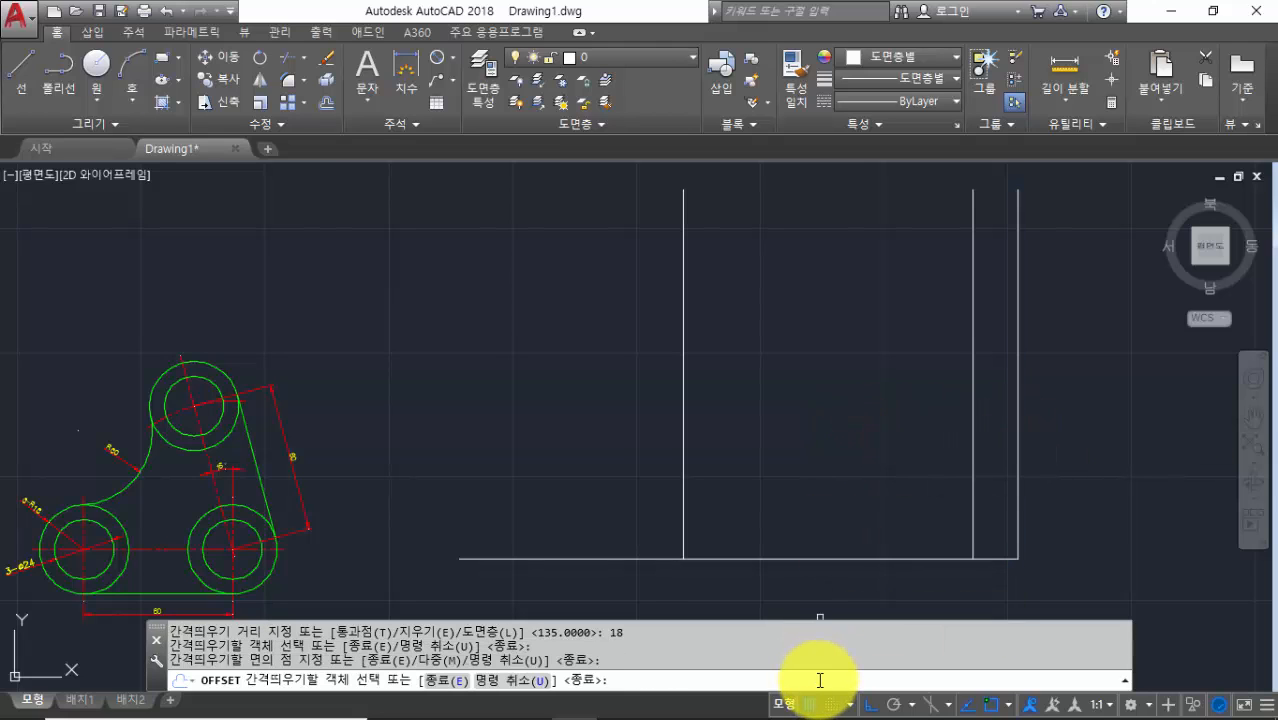
pyautogui.press('Return')
# Offset the right vertical line 83 to the left to form the boss centerline
pyautogui.press('Return')
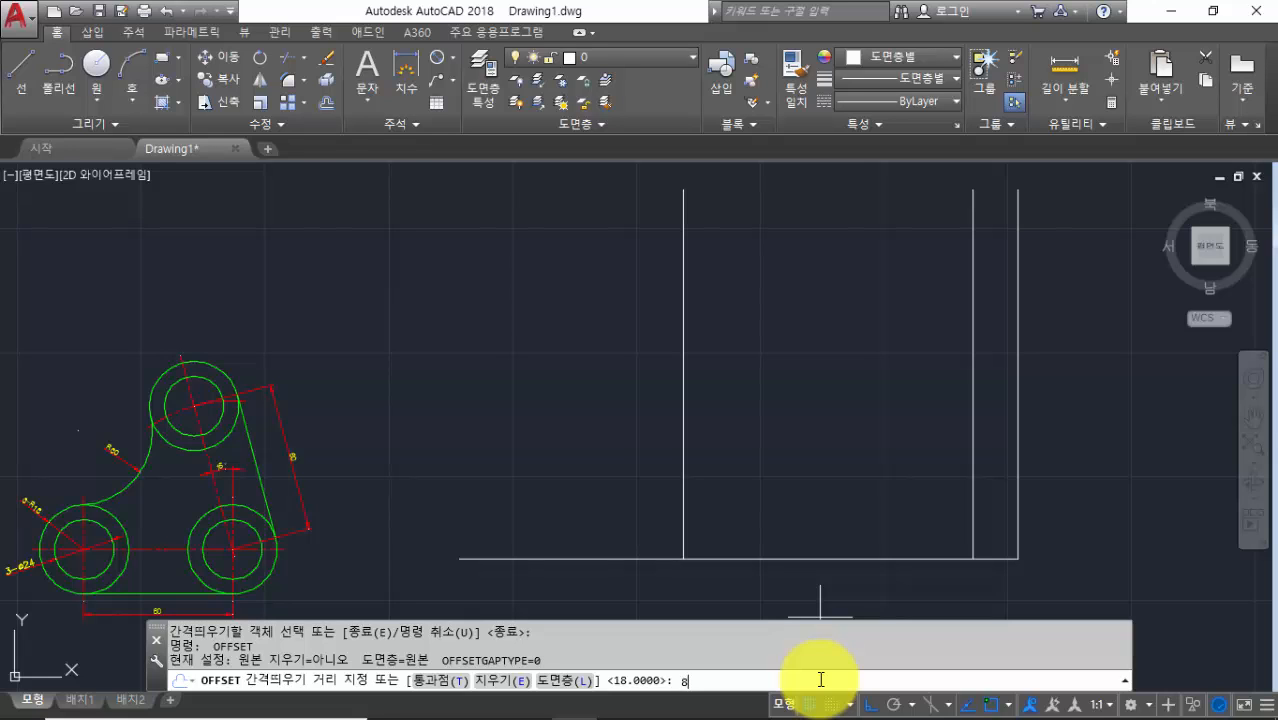
pyautogui.press('Return')
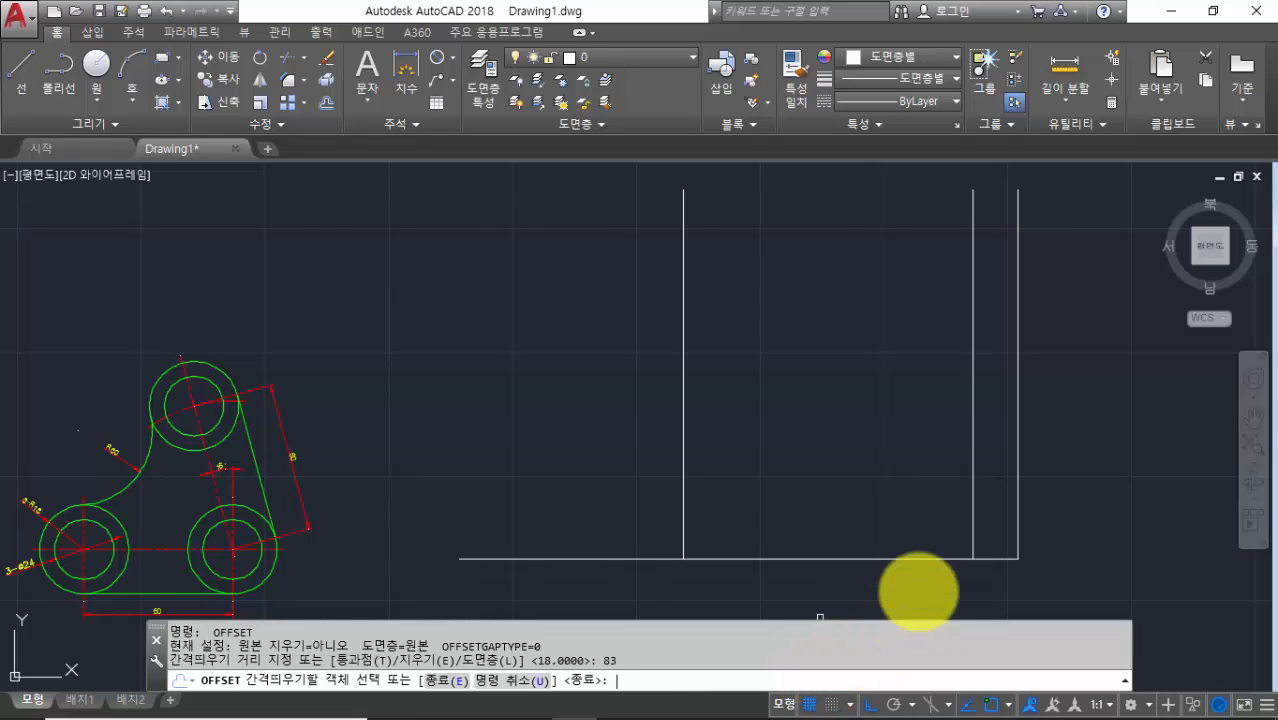
pyautogui.click(1017, 494)
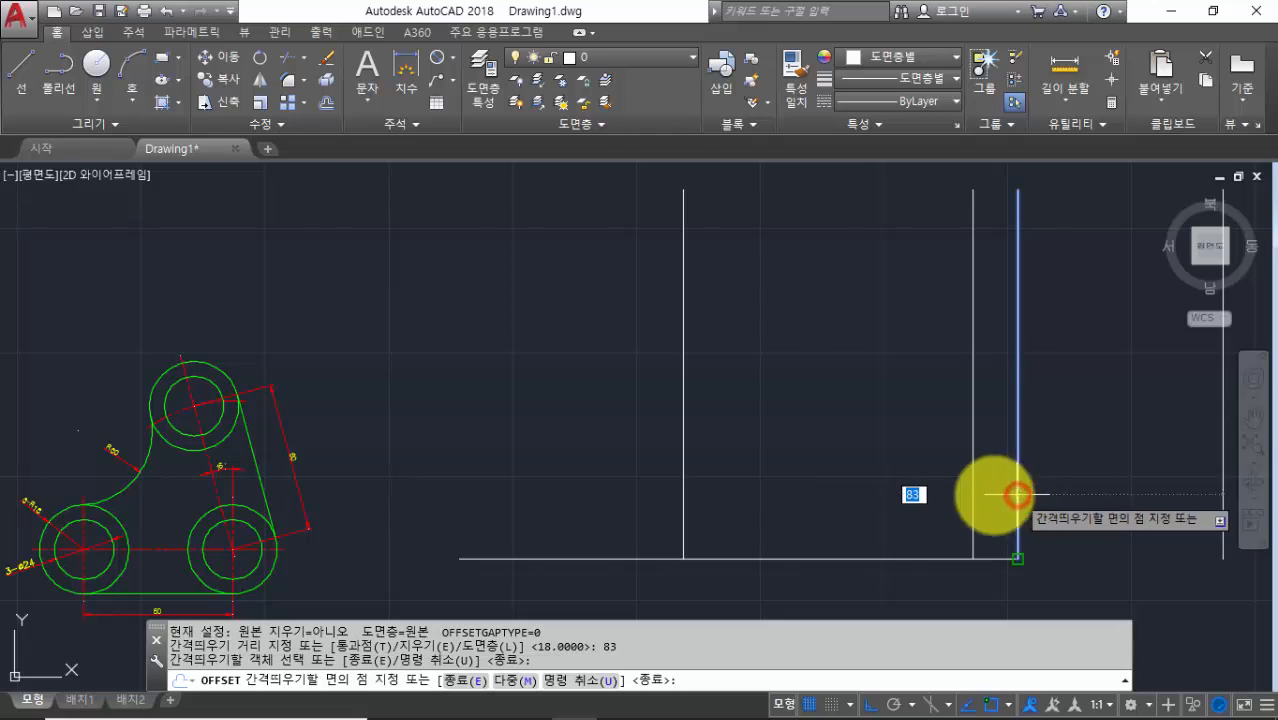
pyautogui.click(785, 488)
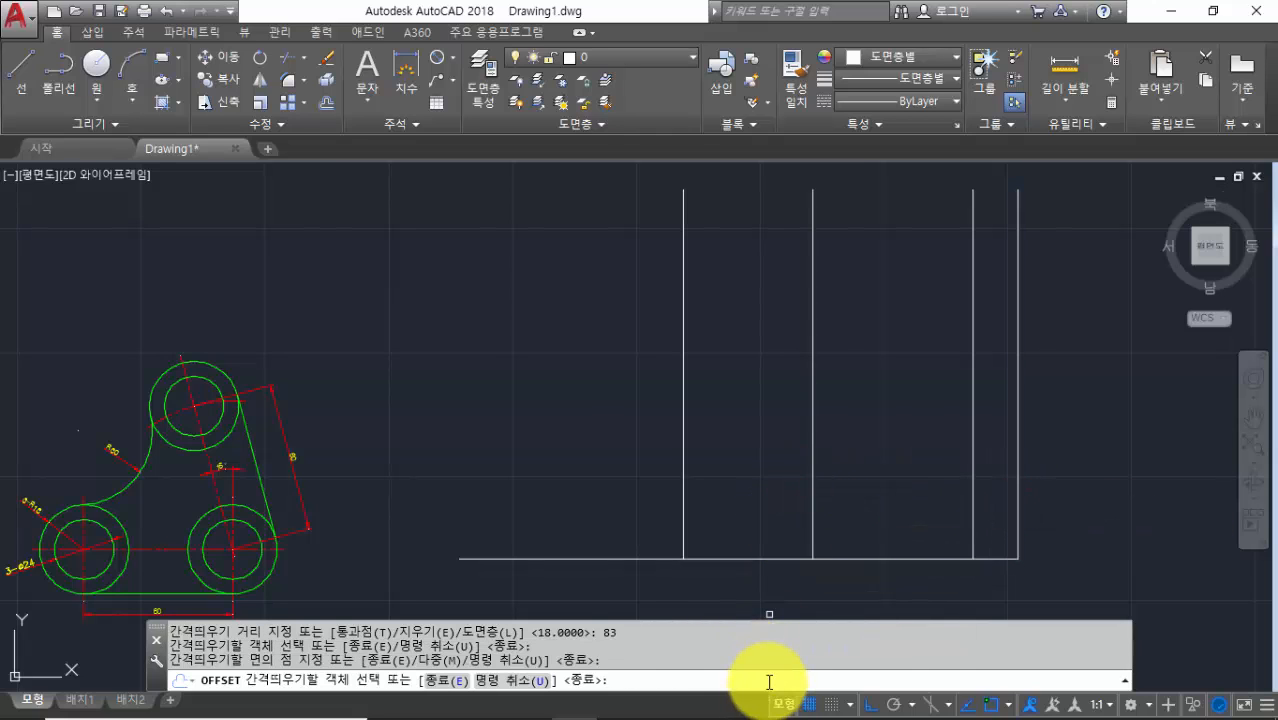
pyautogui.press('Return')
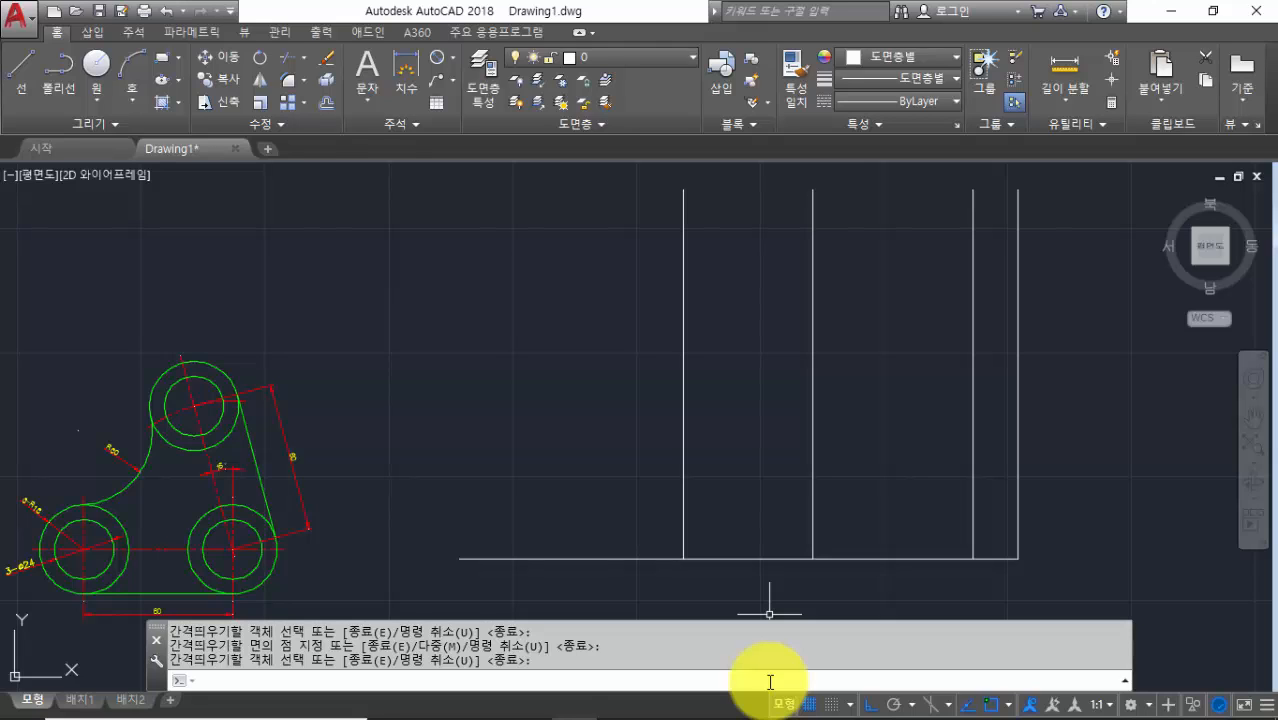
# Offset the horizontal baseline 18 upward for the top edge of the bracket's base
pyautogui.press('Return')
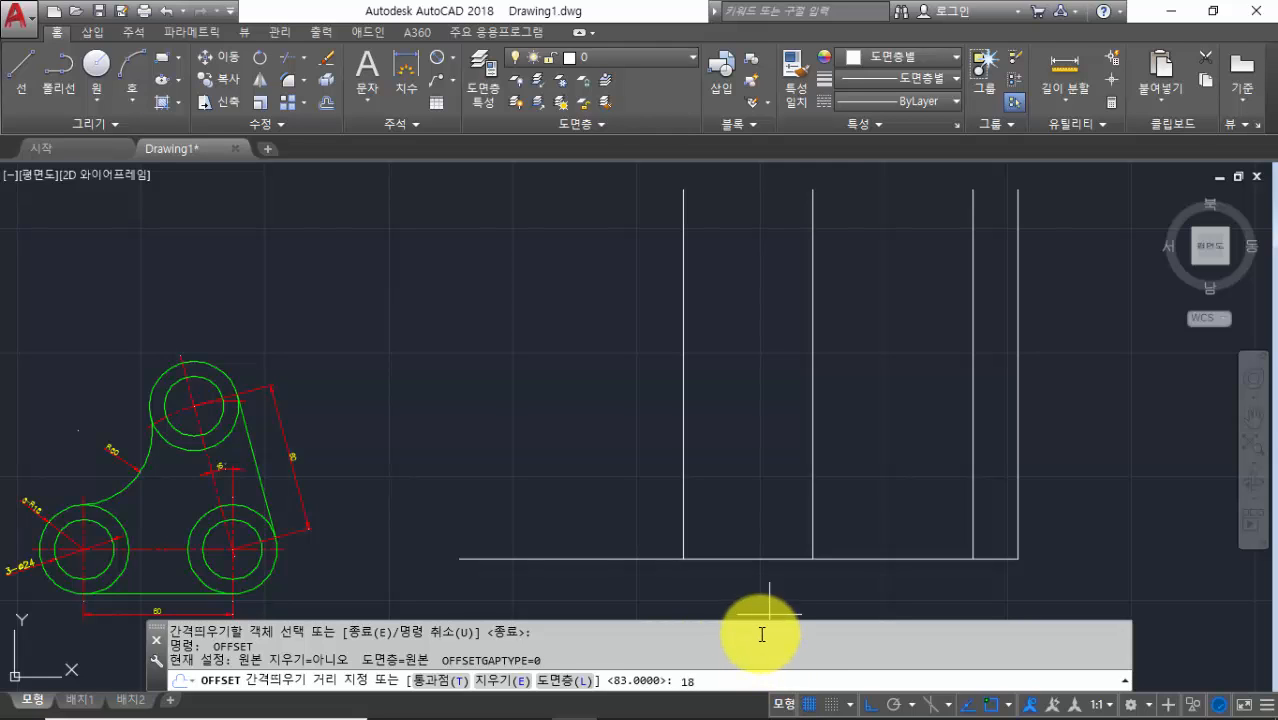
pyautogui.press('Return')
pyautogui.click(753, 560)
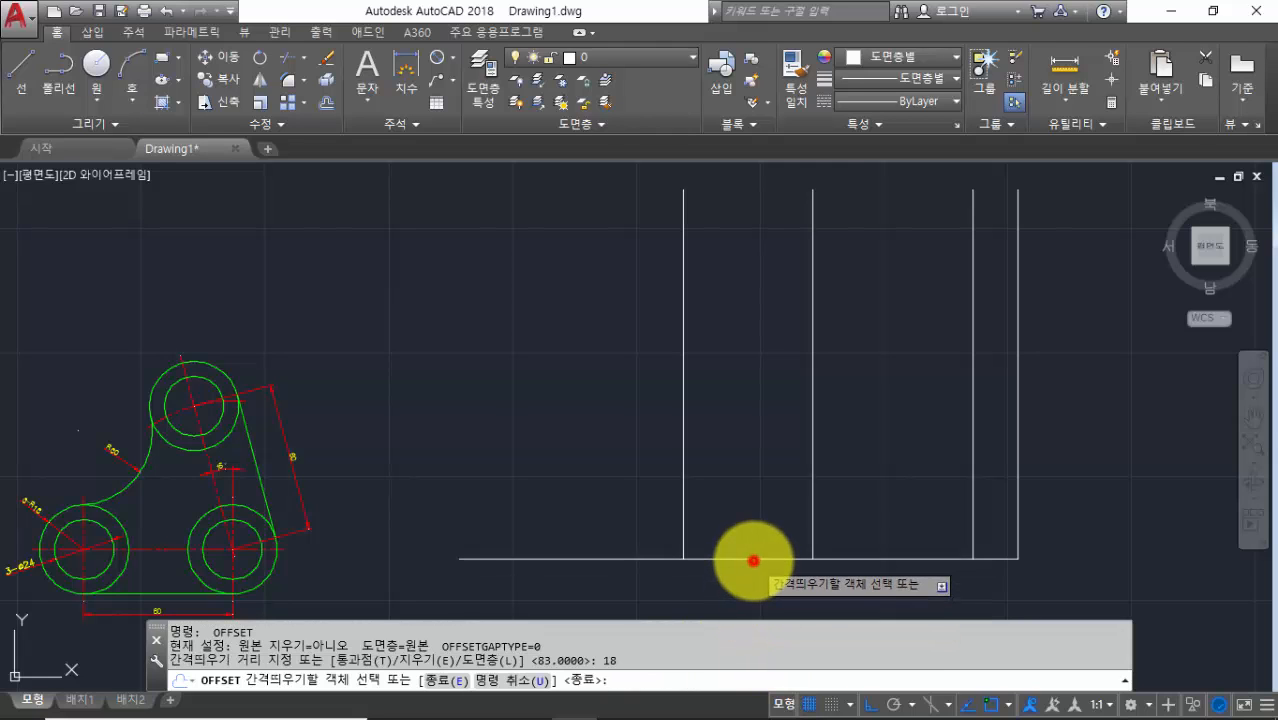
pyautogui.click(751, 457)
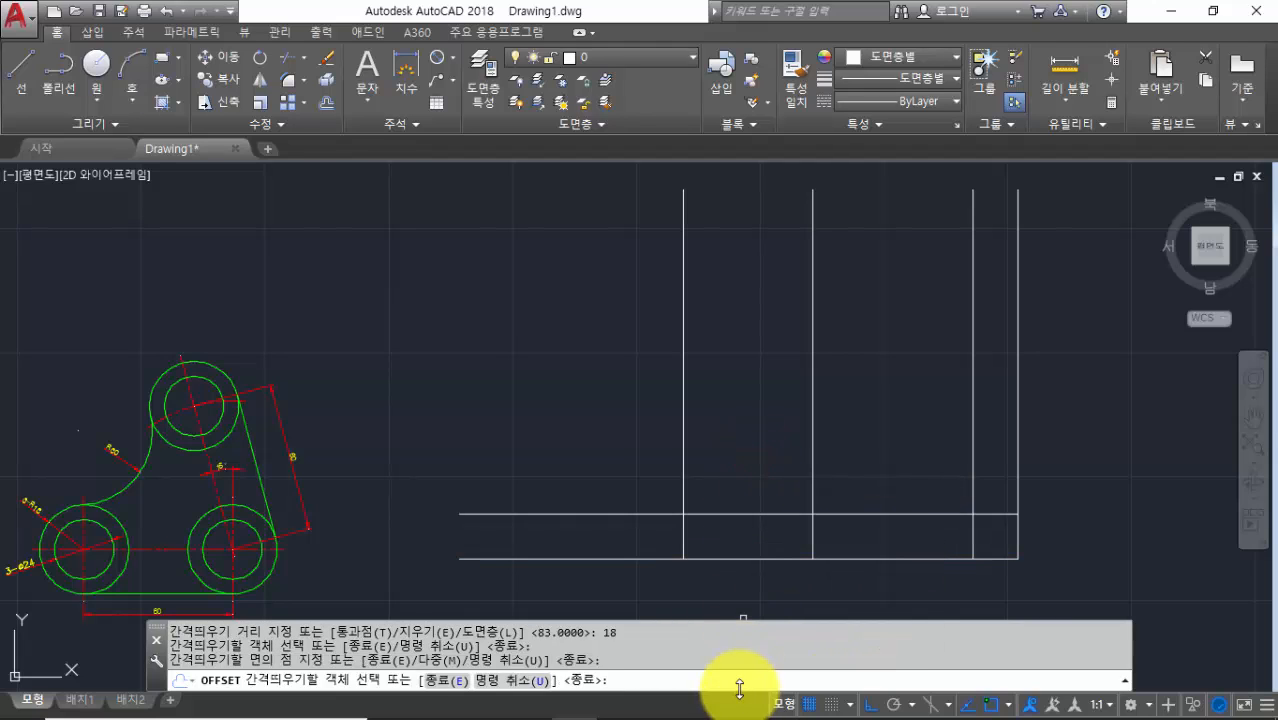
pyautogui.press('Return')
# Offset the baseline 60 upward to locate the hole centerline in the upright leg
pyautogui.press('Return')
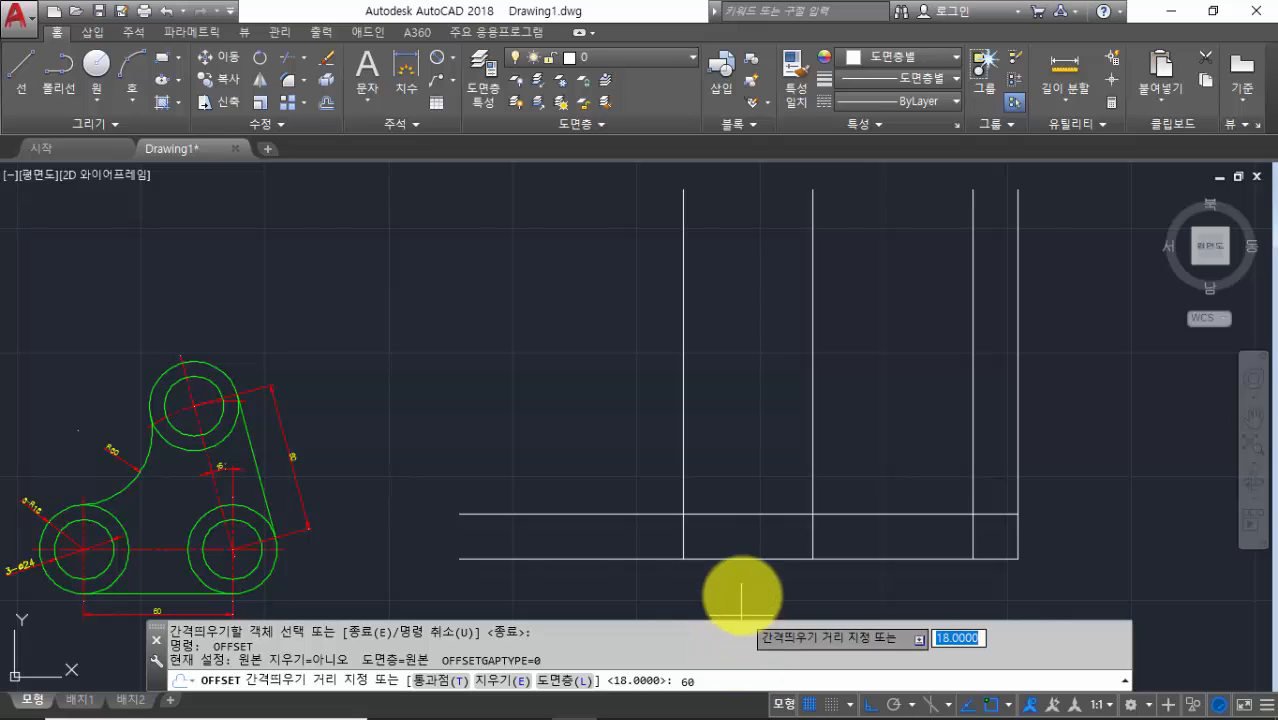
pyautogui.press('Return')
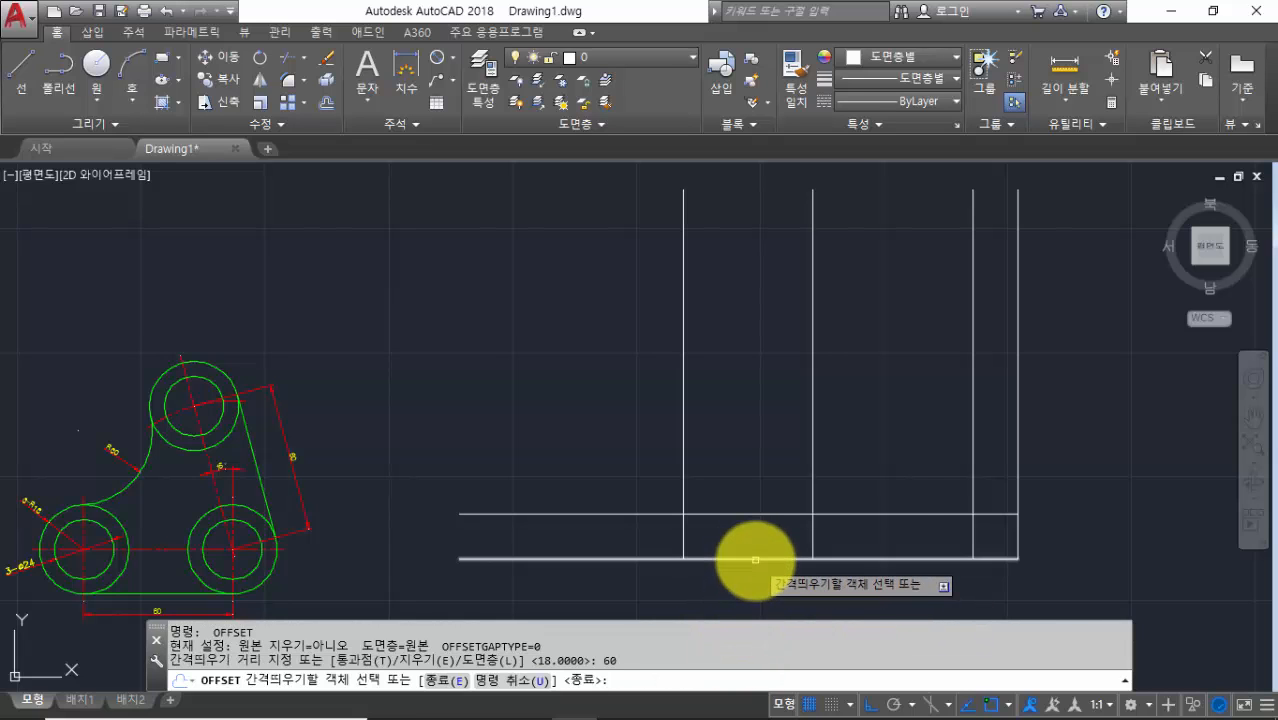
pyautogui.click(752, 559)
pyautogui.click(759, 352)
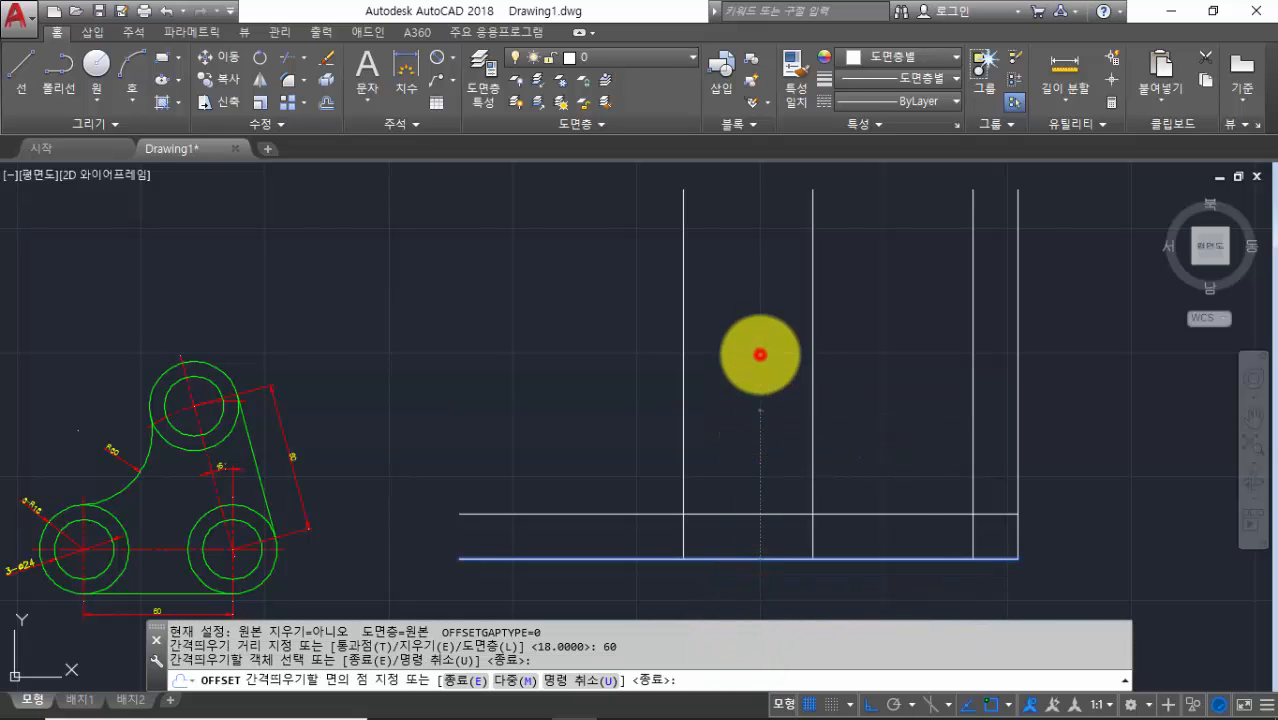
pyautogui.press('Return')
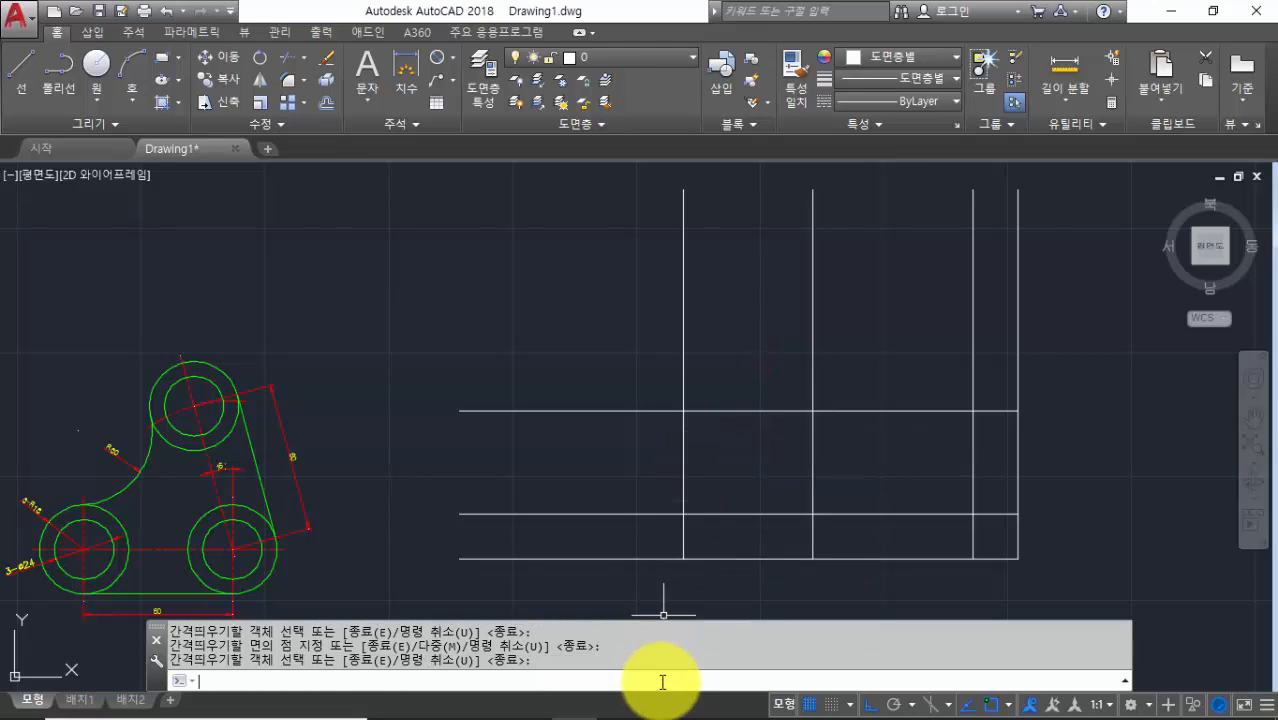
# Offset the baseline 90 upward for the top edge of the upright leg
pyautogui.press('Return')
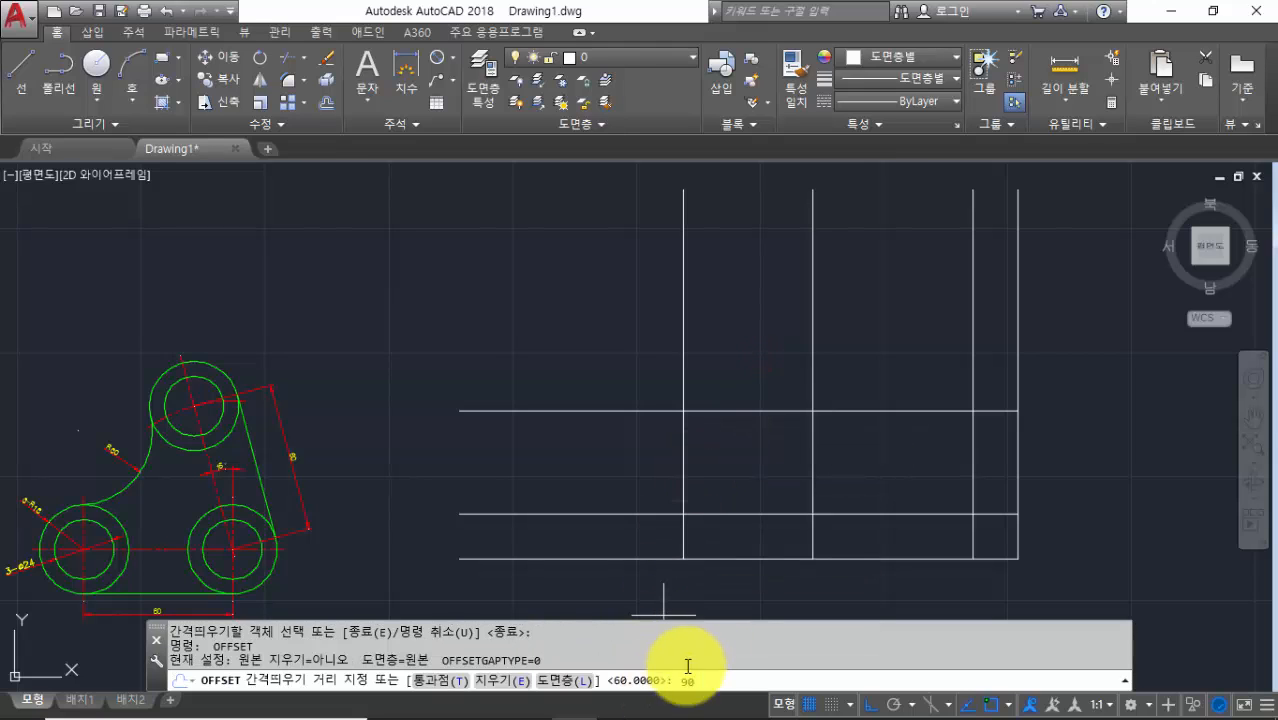
pyautogui.press('Return')
pyautogui.click(739, 560)
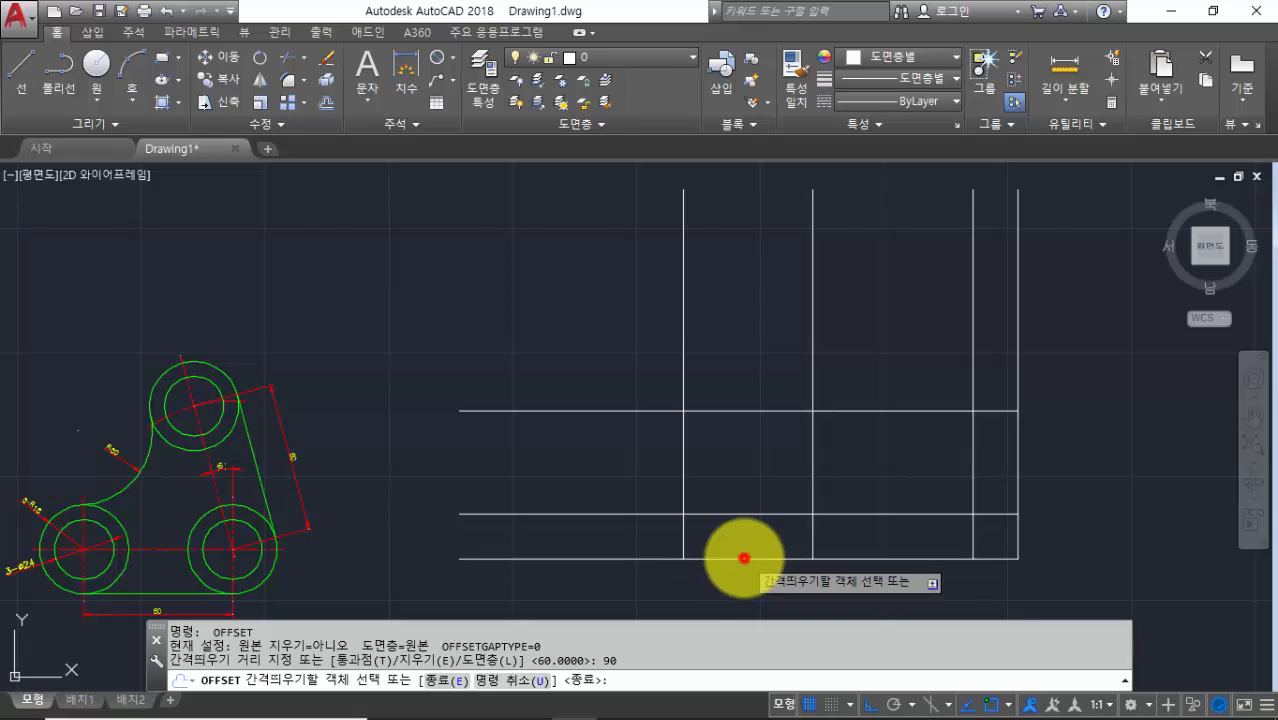
pyautogui.click(757, 370)
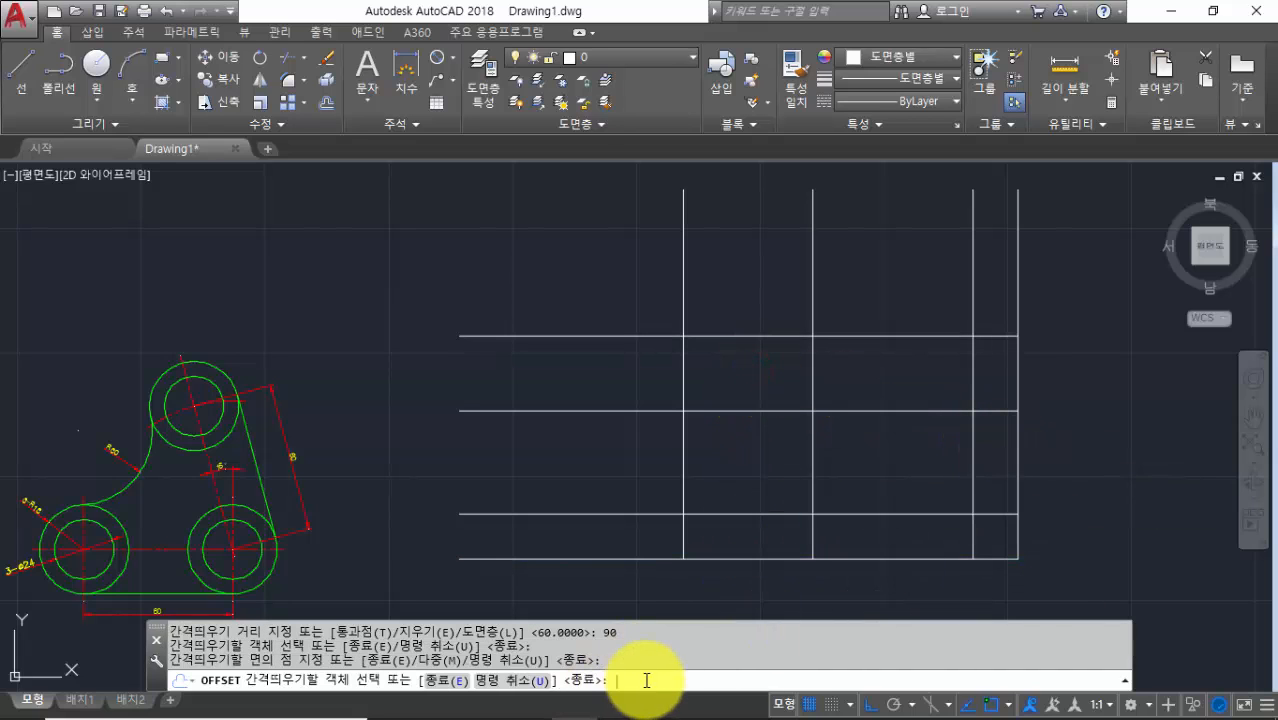
pyautogui.press('Return')
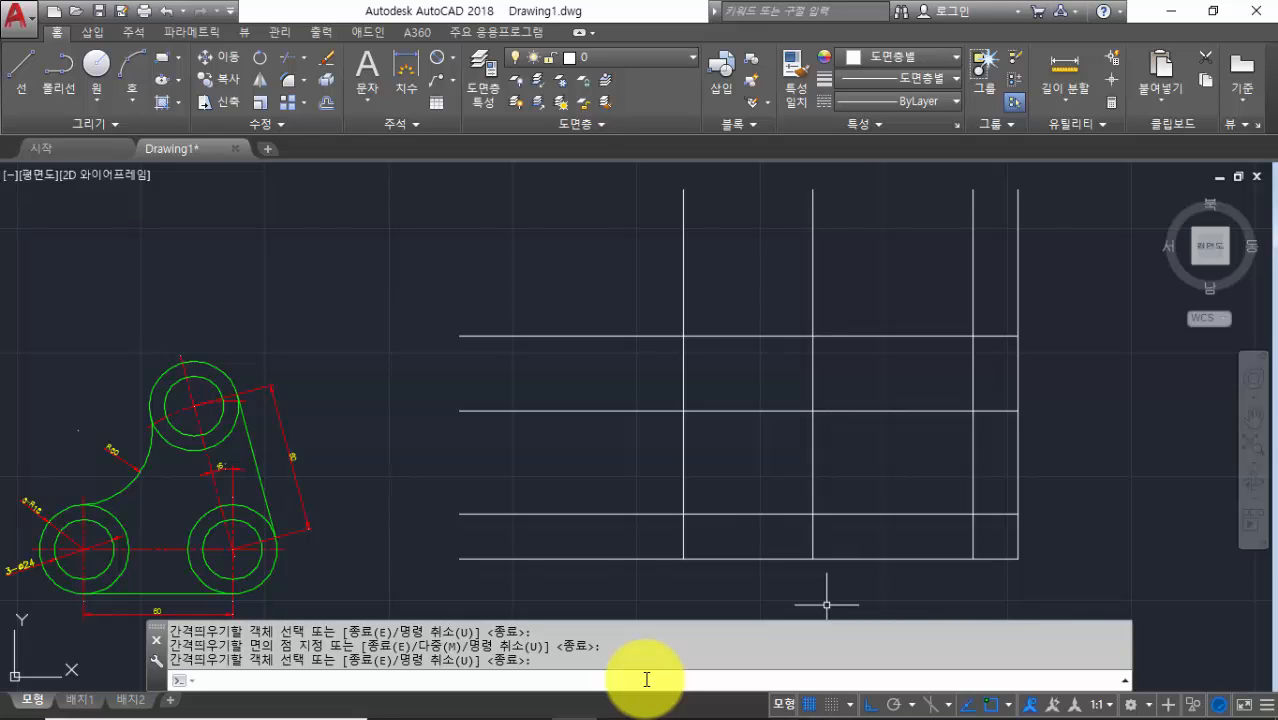
# Trim the construction lines to the L-shaped bracket outline, keeping the boss and hole centerline segments inside it
pyautogui.write('tr')
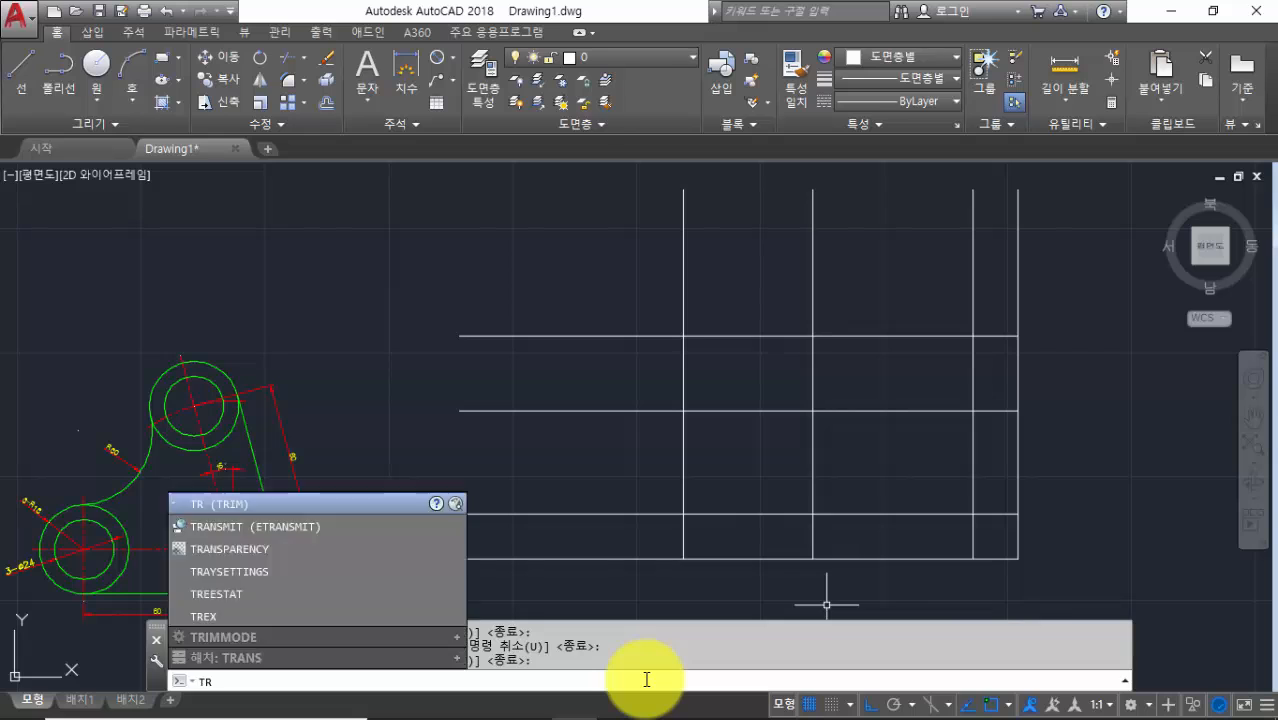
pyautogui.press('Return')
pyautogui.press('Return')
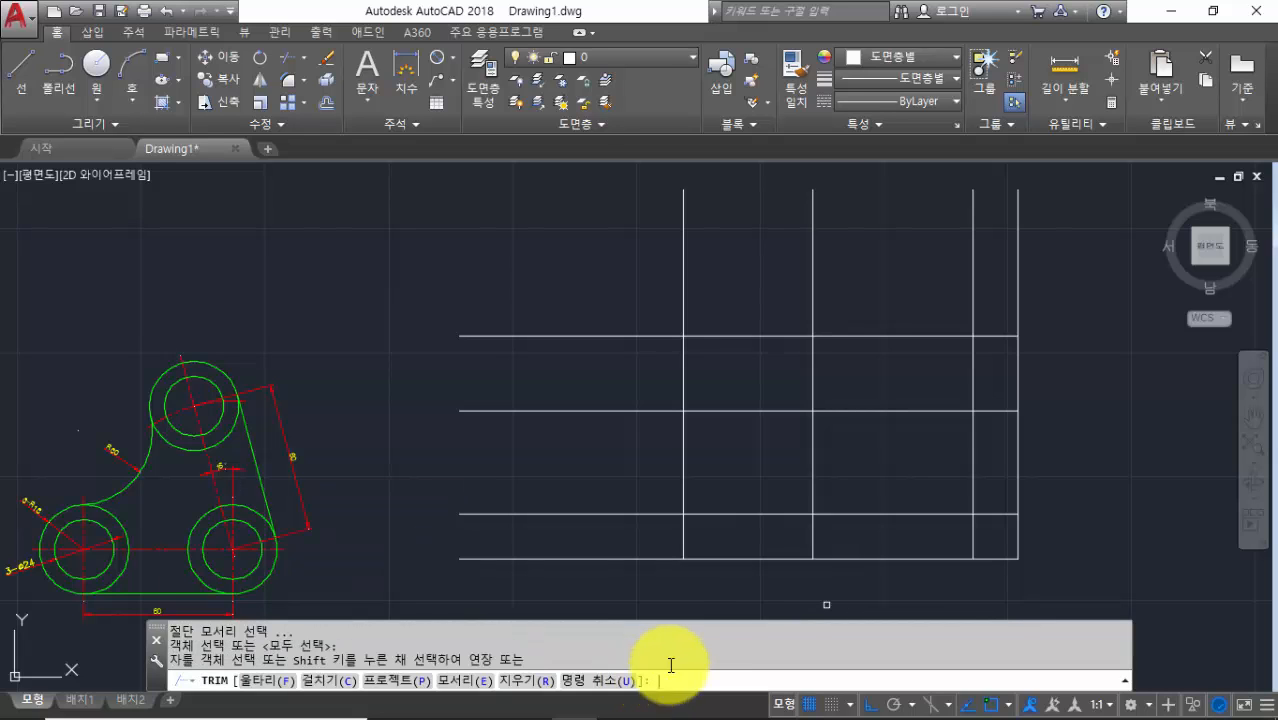
pyautogui.click(1056, 298)
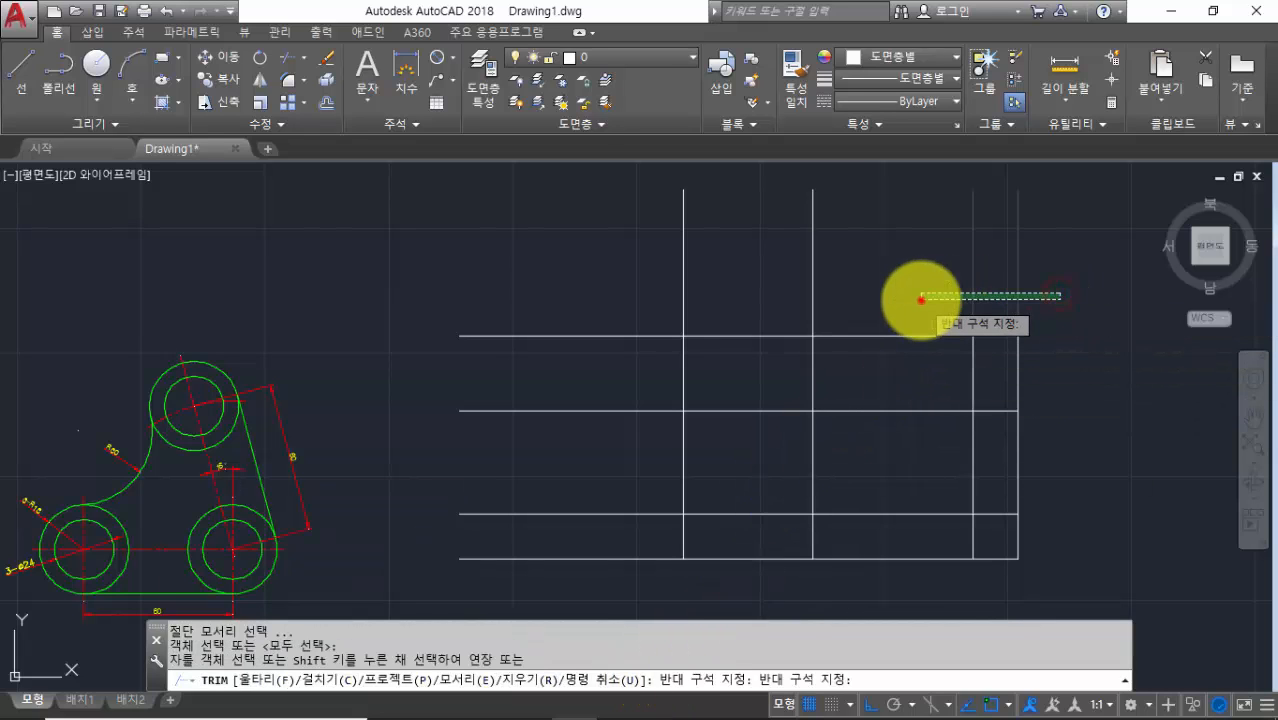
pyautogui.click(884, 305)
pyautogui.click(888, 309)
pyautogui.click(852, 499)
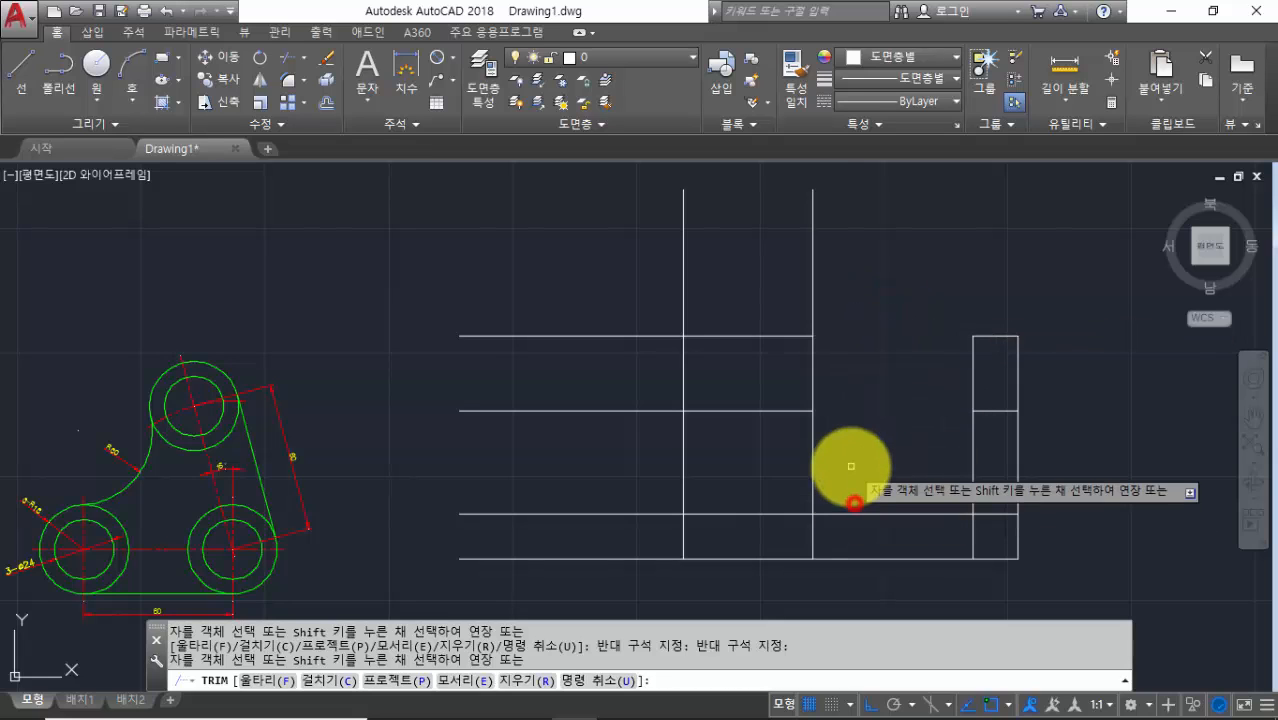
pyautogui.click(848, 463)
pyautogui.click(645, 502)
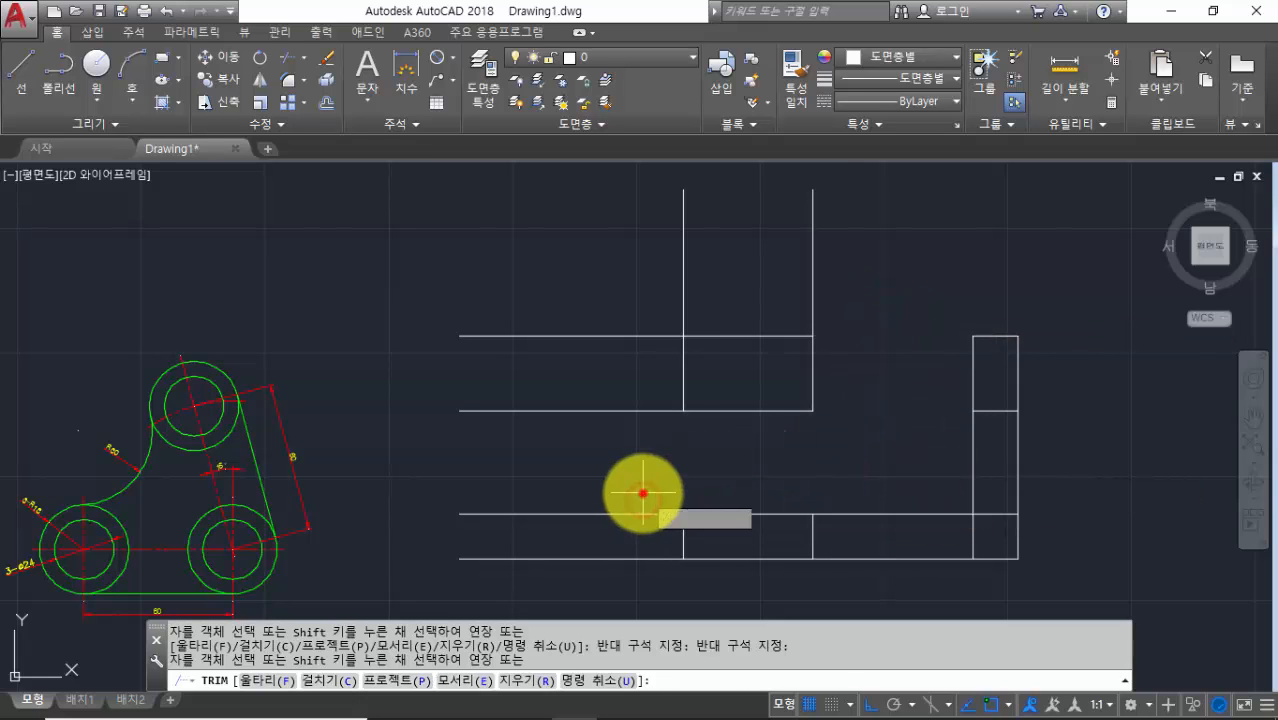
pyautogui.click(643, 492)
pyautogui.click(603, 594)
pyautogui.click(1005, 514)
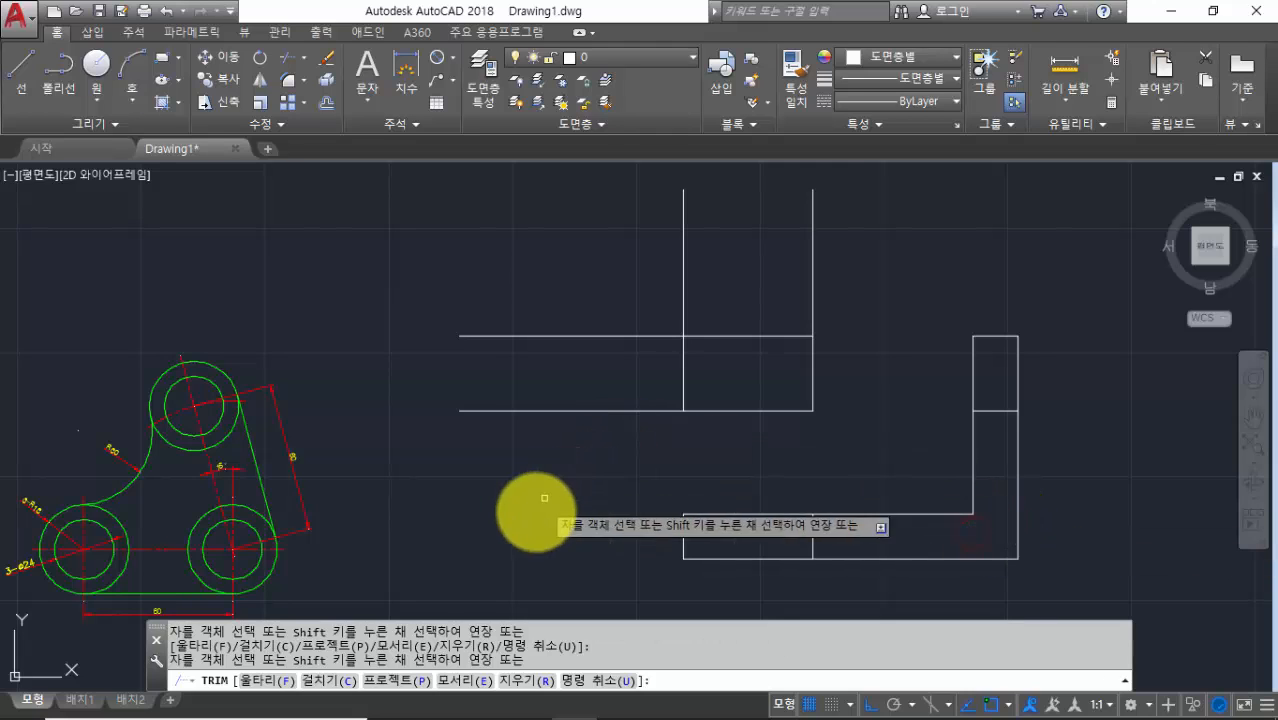
pyautogui.press('Return')
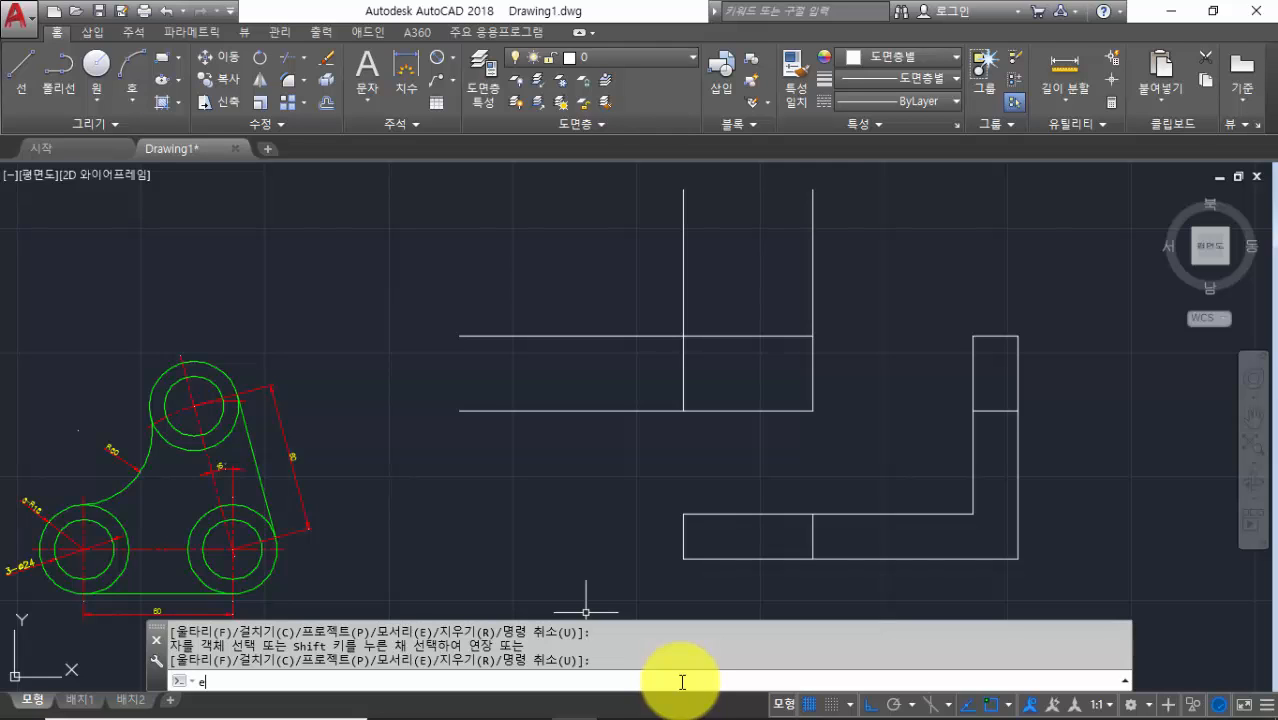
# Erase the four leftover horizontal and vertical line pieces above the bracket's base
pyautogui.press('Return')
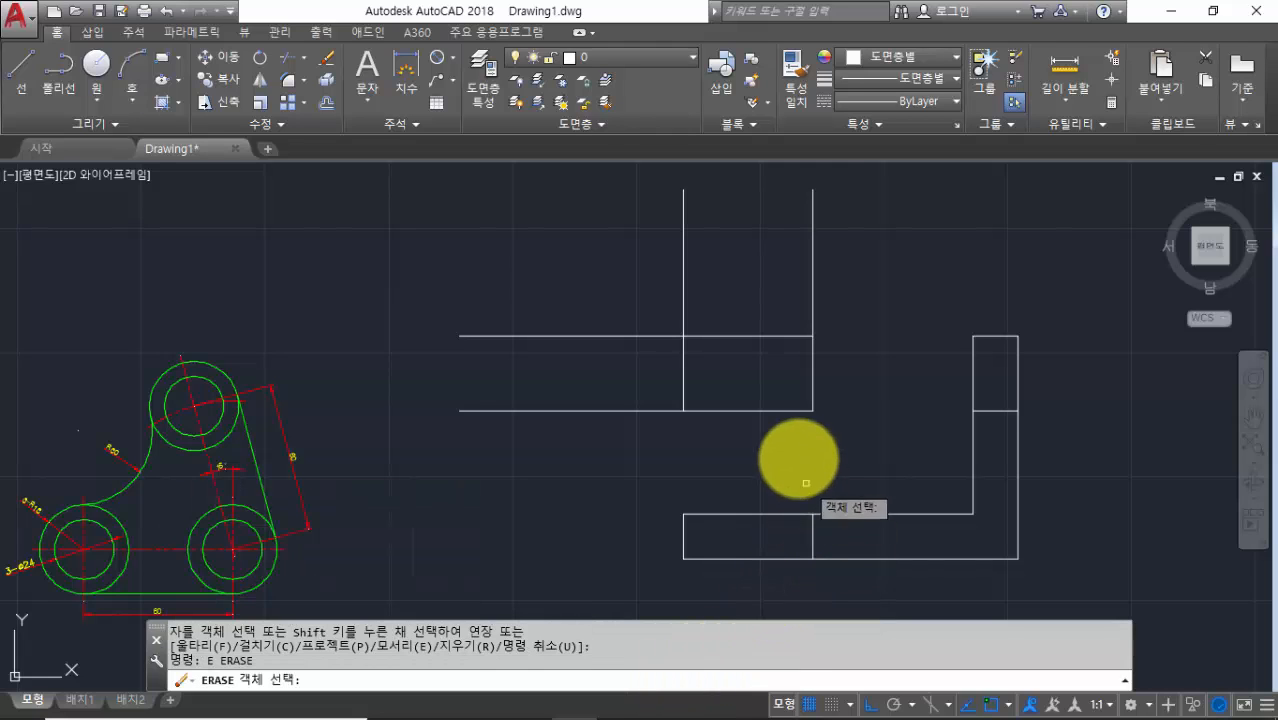
pyautogui.click(784, 410)
pyautogui.click(811, 350)
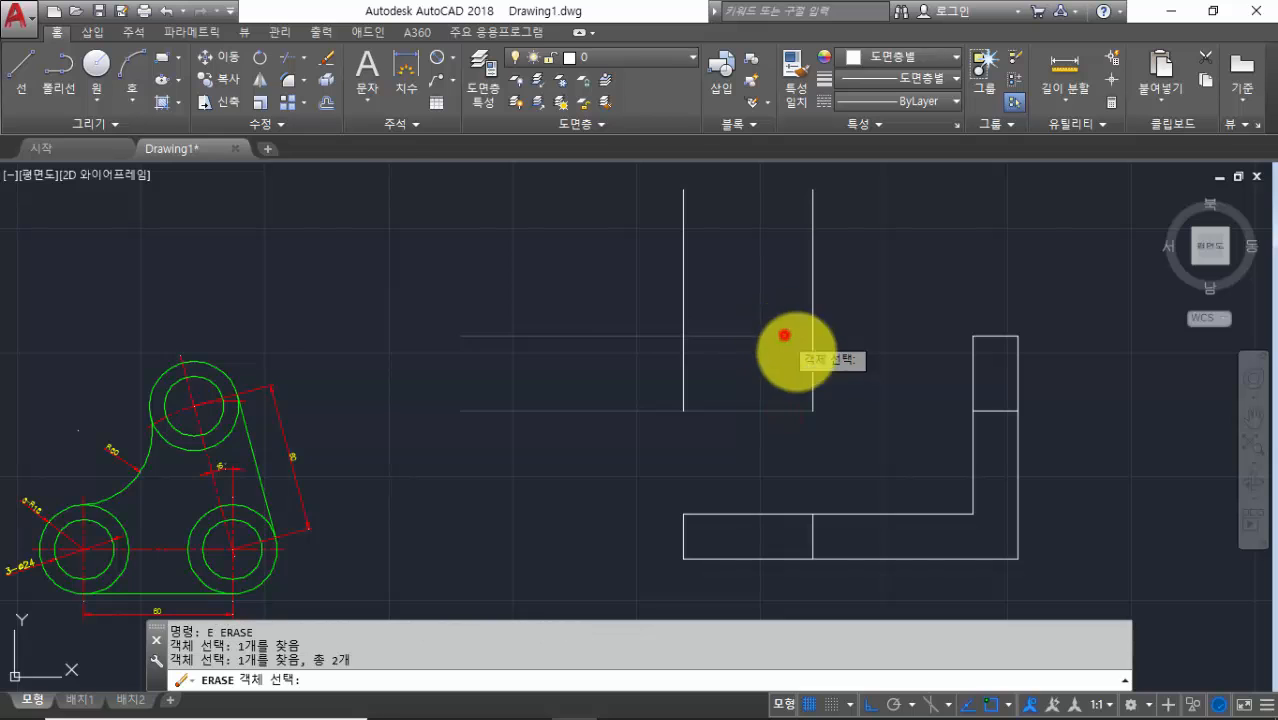
pyautogui.click(684, 368)
pyautogui.click(682, 373)
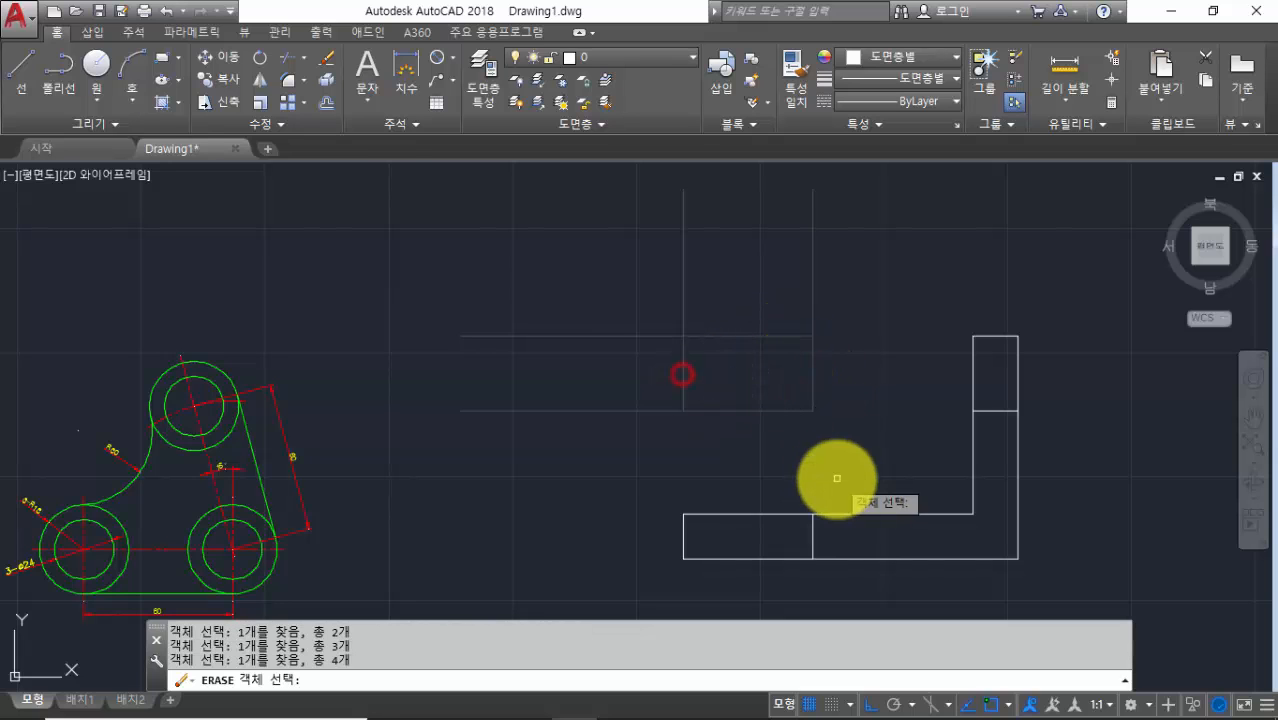
pyautogui.press('Return')
# Check the boss and hole dimensions in reference image 06-3.jpg, and return to AutoCAD
pyautogui.moveTo(836, 479); pyautogui.dragTo(553, 434, button='middle')
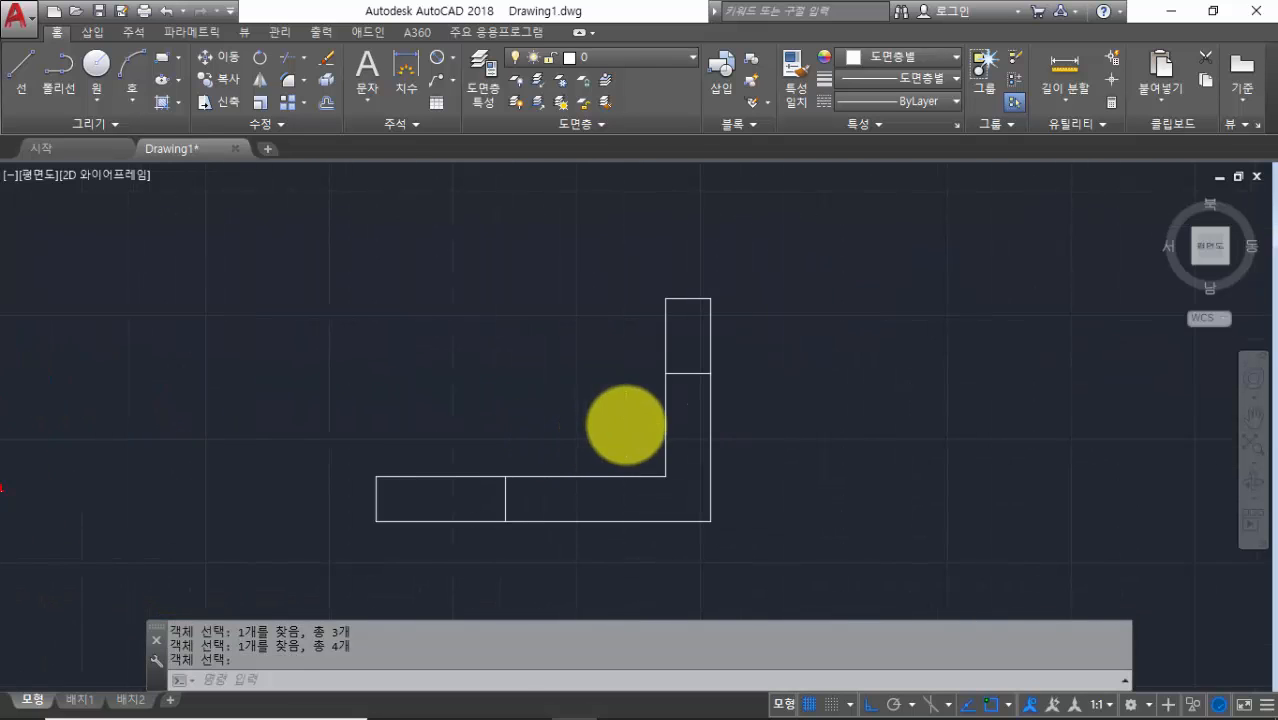
pyautogui.scroll(2, 625, 425)
pyautogui.scroll(-2, 625, 425)
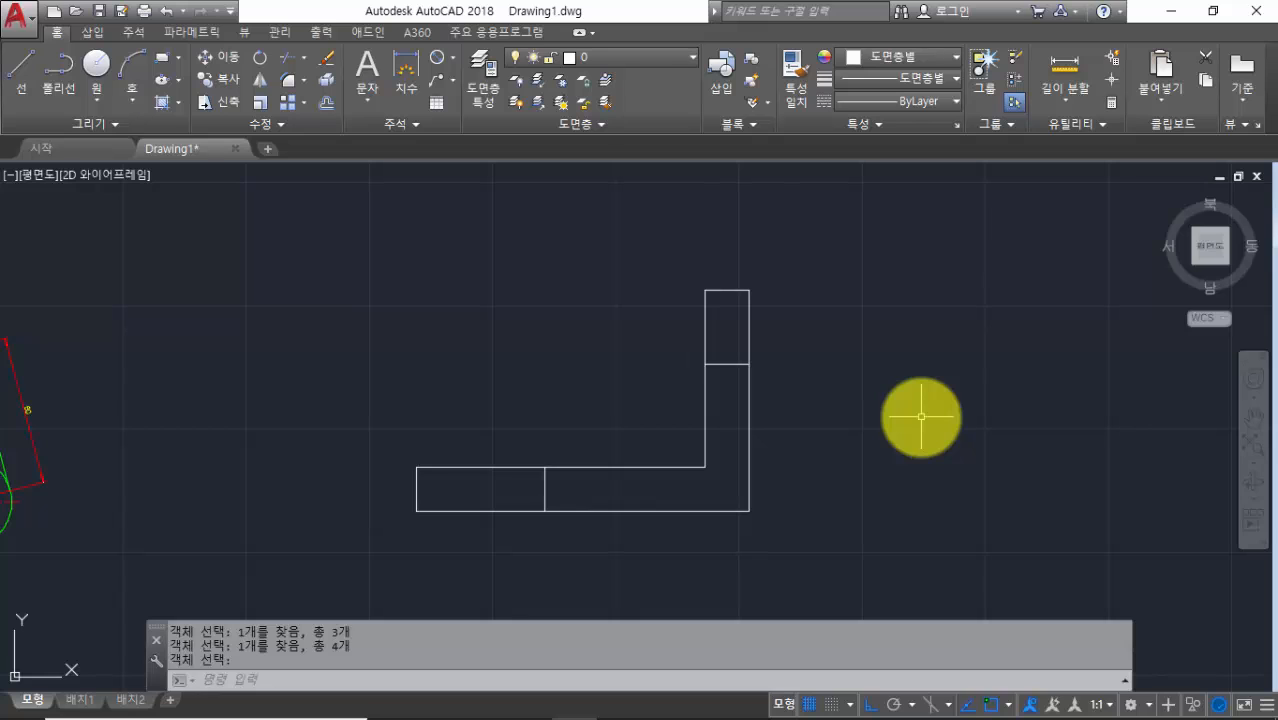
pyautogui.hotkey('alt', 'Tab')
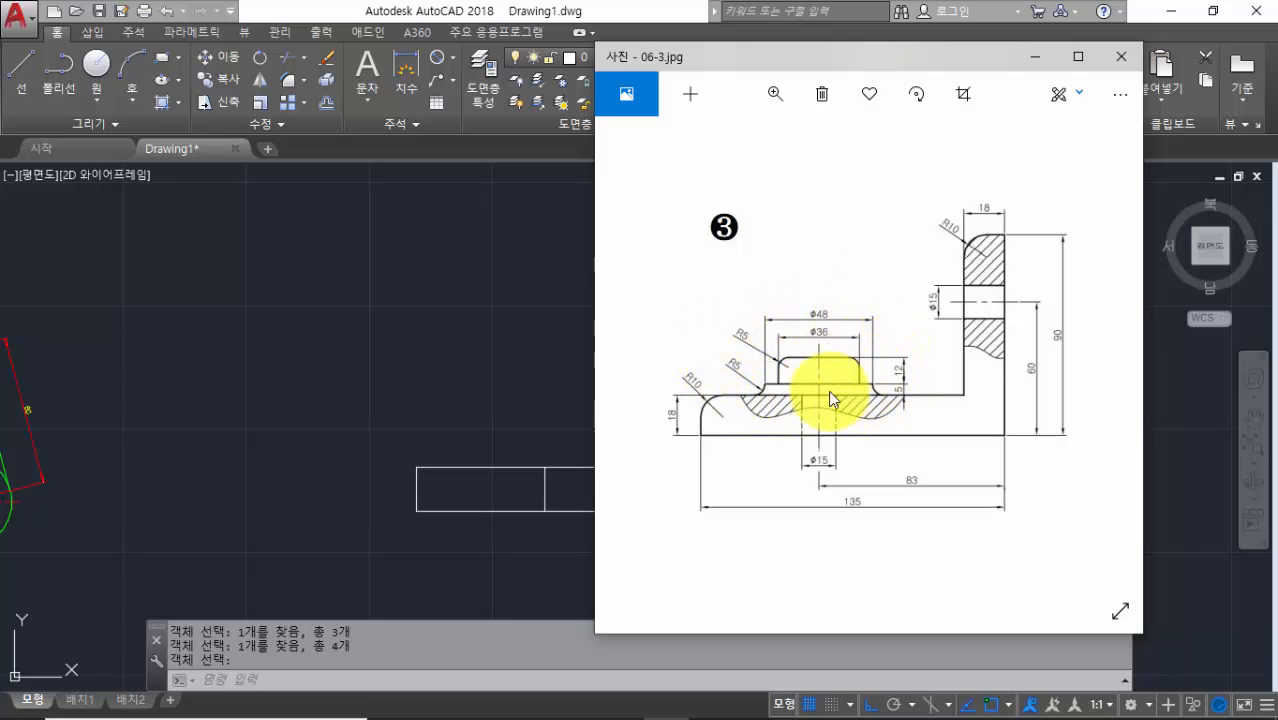
pyautogui.click(542, 682)
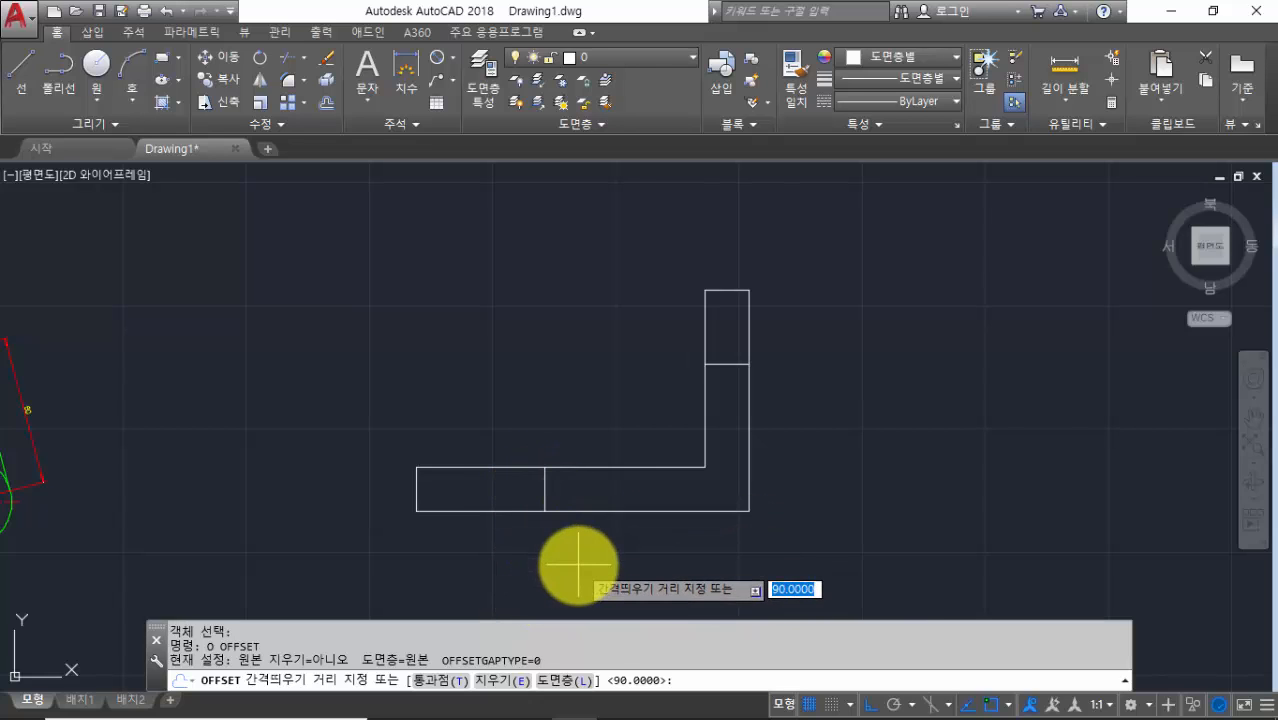
# Erase the vertical centerline segment in the bracket's base and the horizontal one in its upright leg
pyautogui.press('Escape')
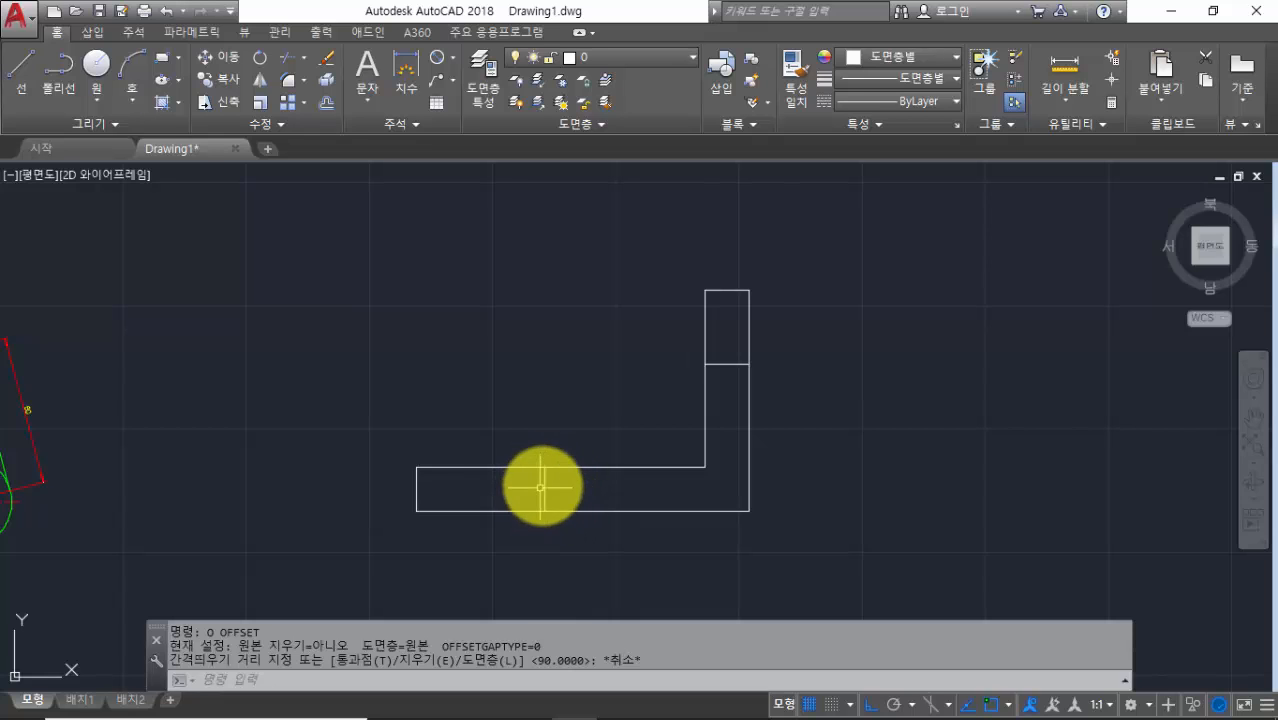
pyautogui.click(591, 678)
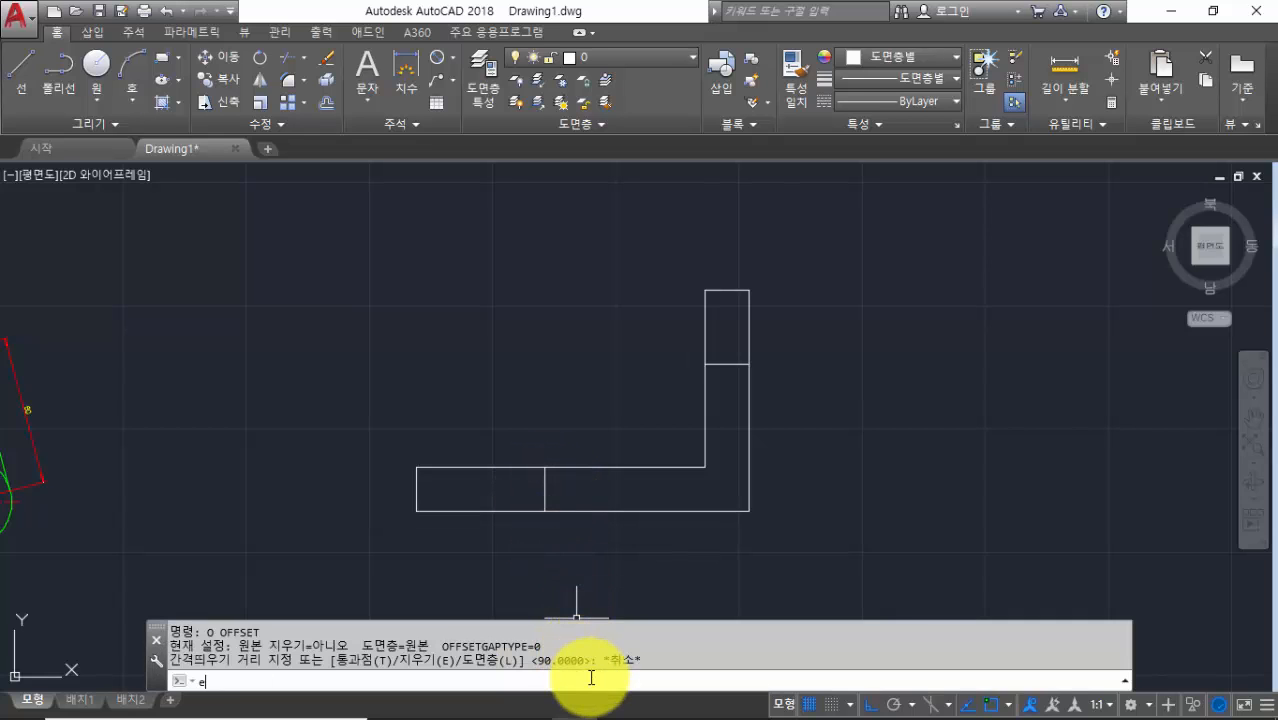
pyautogui.write('e')
pyautogui.press('Return')
pyautogui.click(545, 480)
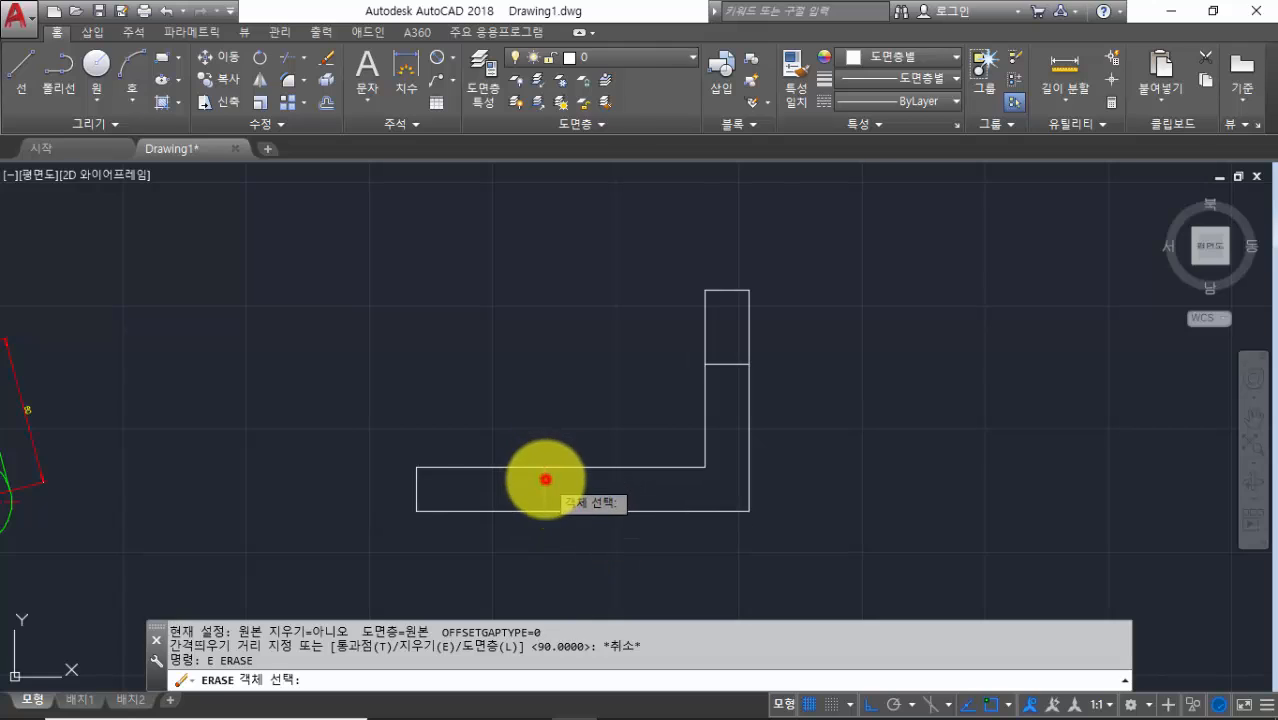
pyautogui.click(722, 364)
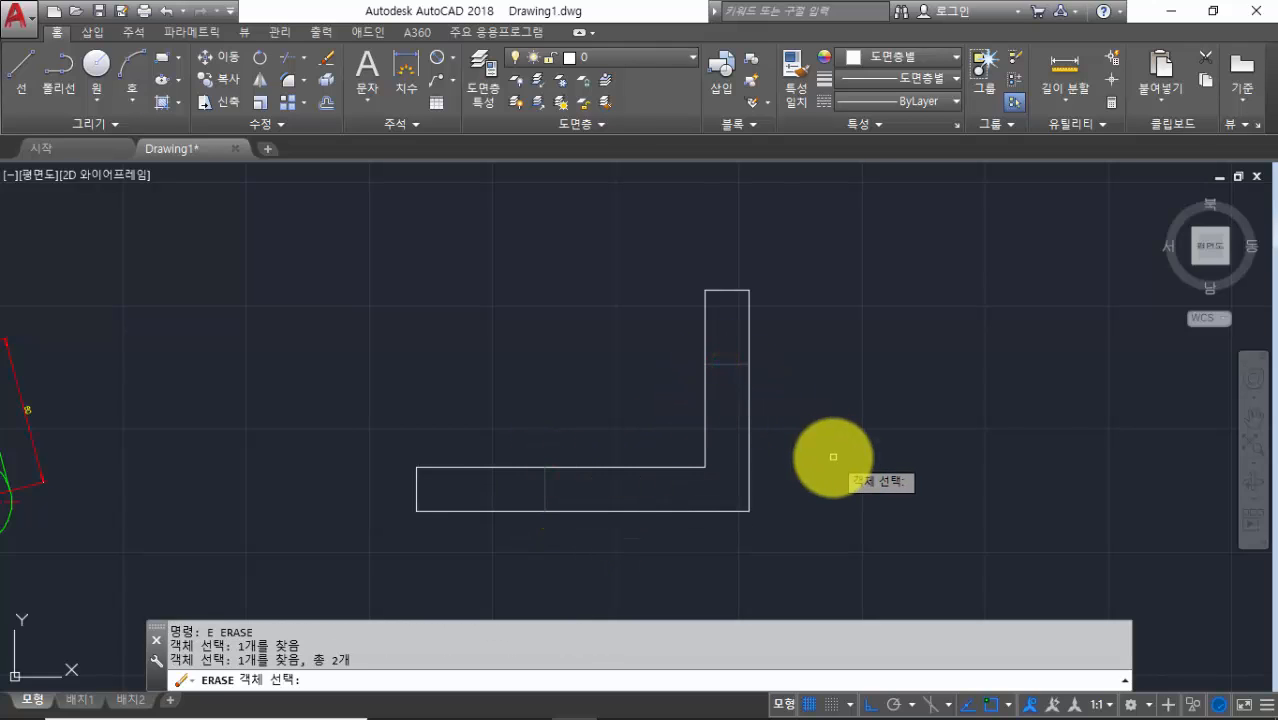
pyautogui.press('Return')
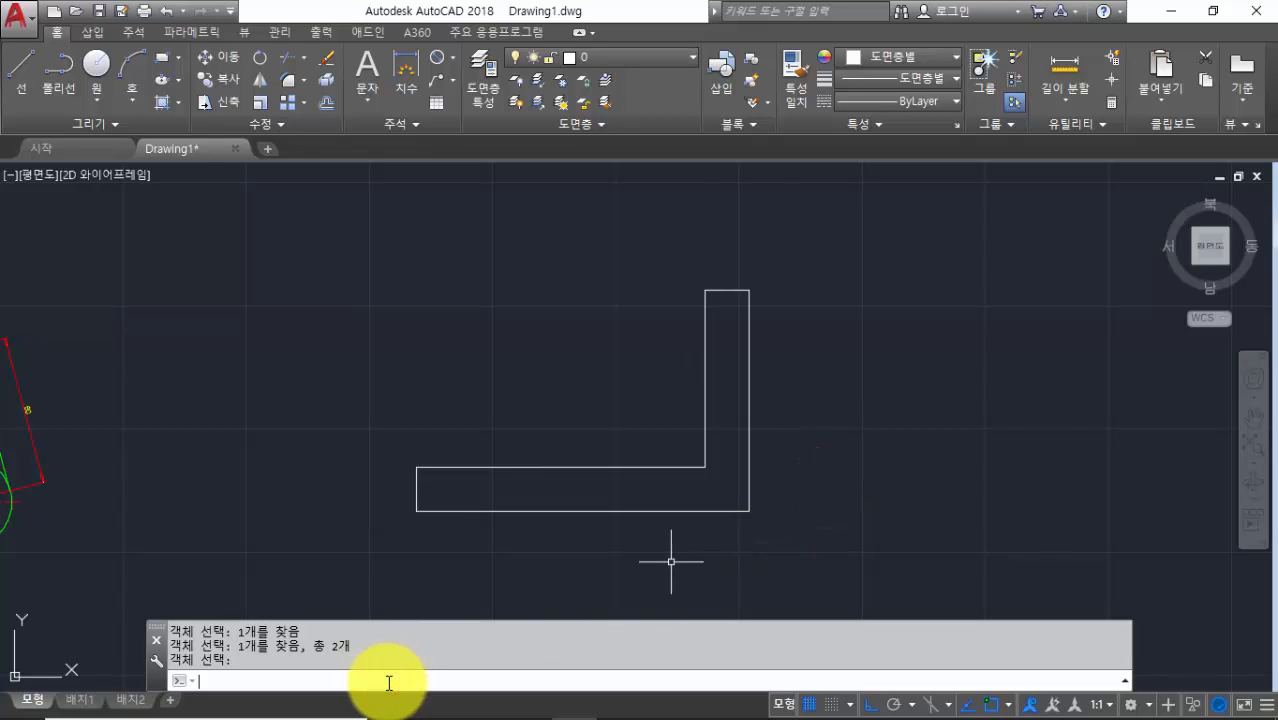
# Offset the upright leg's outer vertical edge 83 to the left as the boss centerline
pyautogui.write('o')
pyautogui.press('Return')
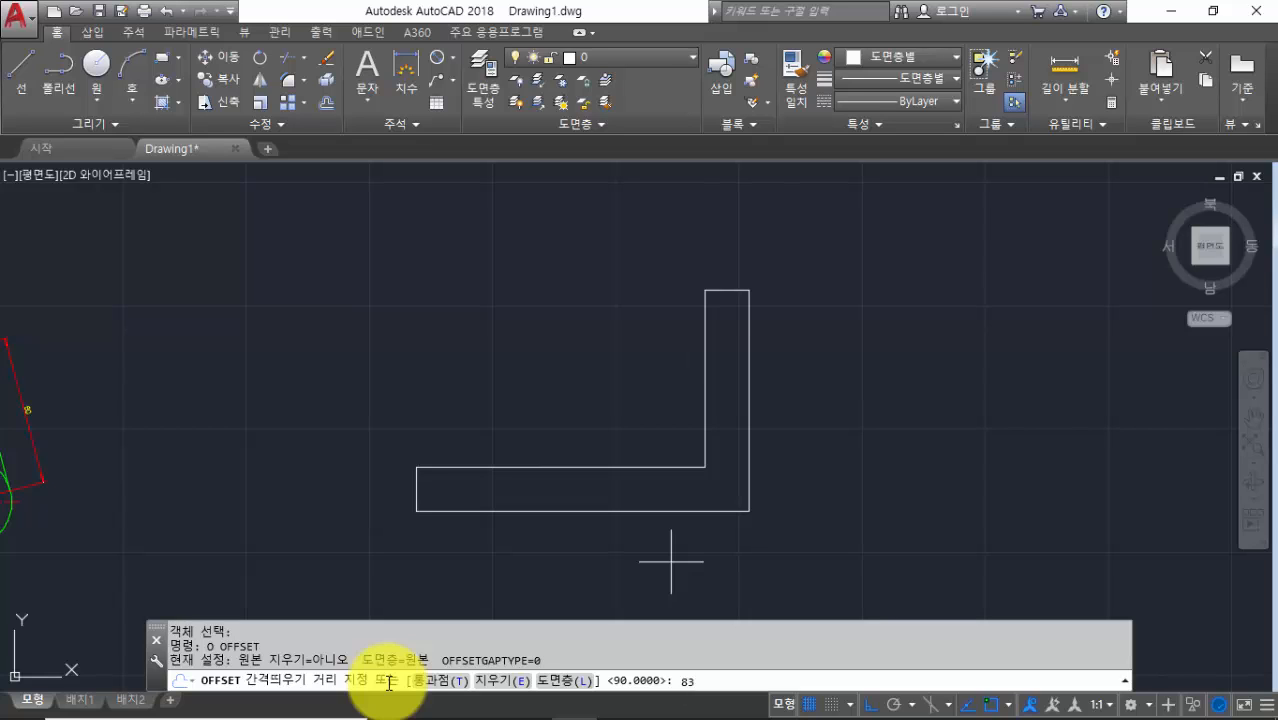
pyautogui.press('Return')
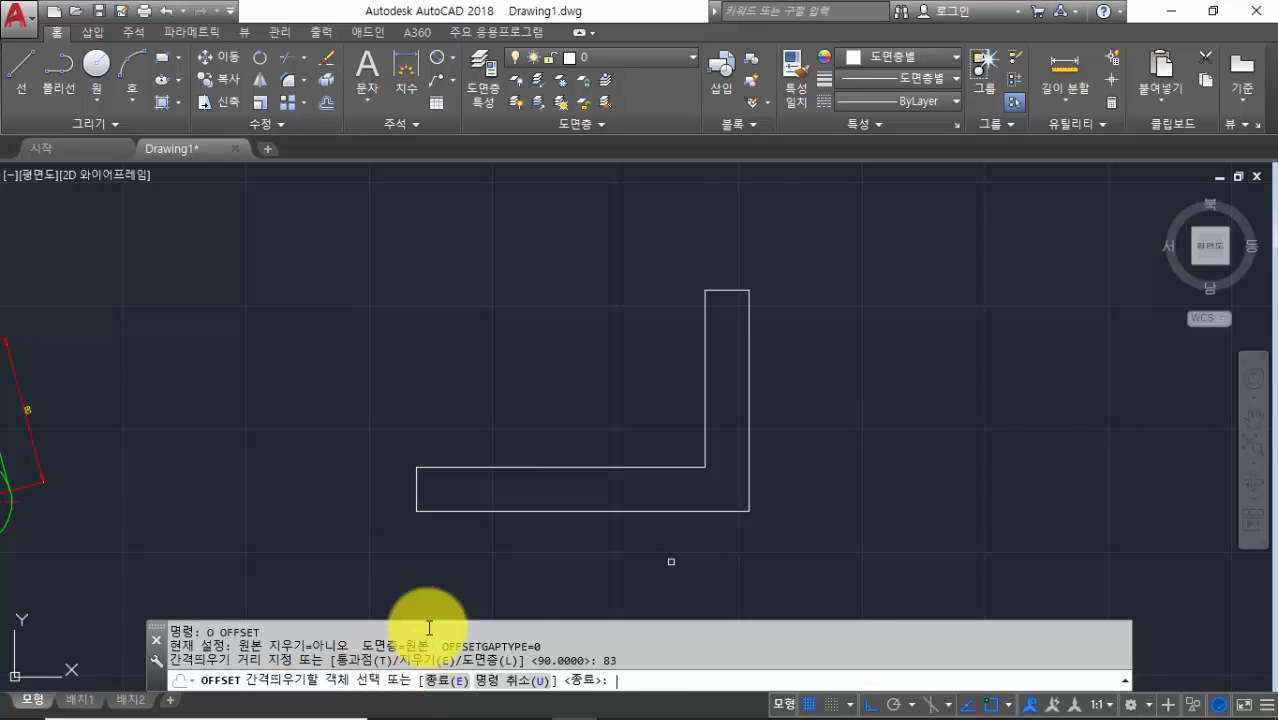
pyautogui.click(749, 449)
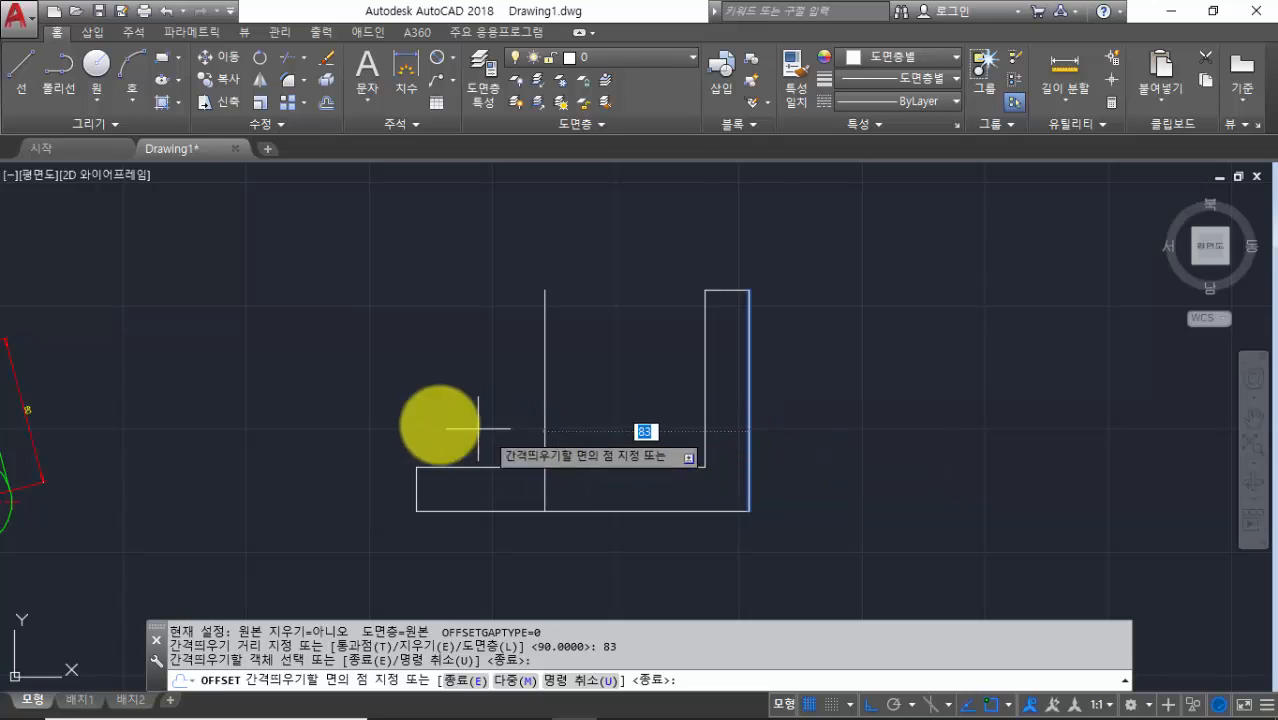
pyautogui.click(432, 425)
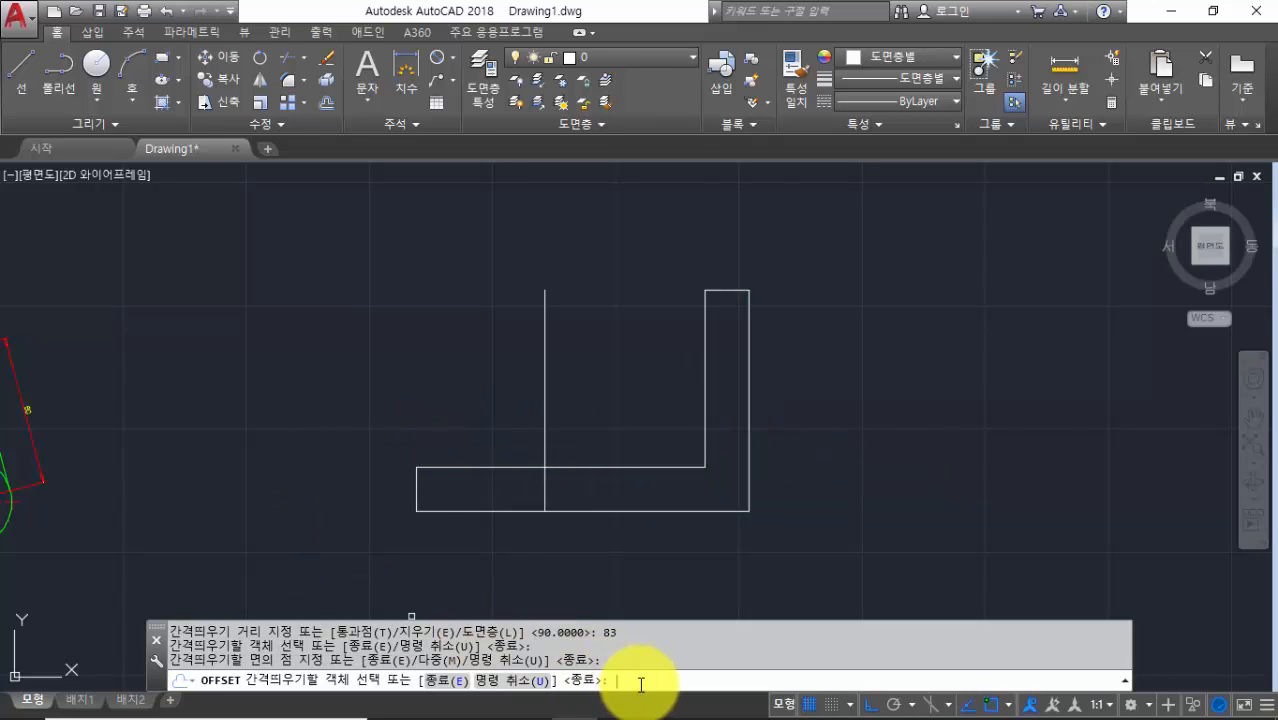
pyautogui.press('Return')
# Offset the boss centerline 15/2 to both sides for the hole edges
pyautogui.press('Return')
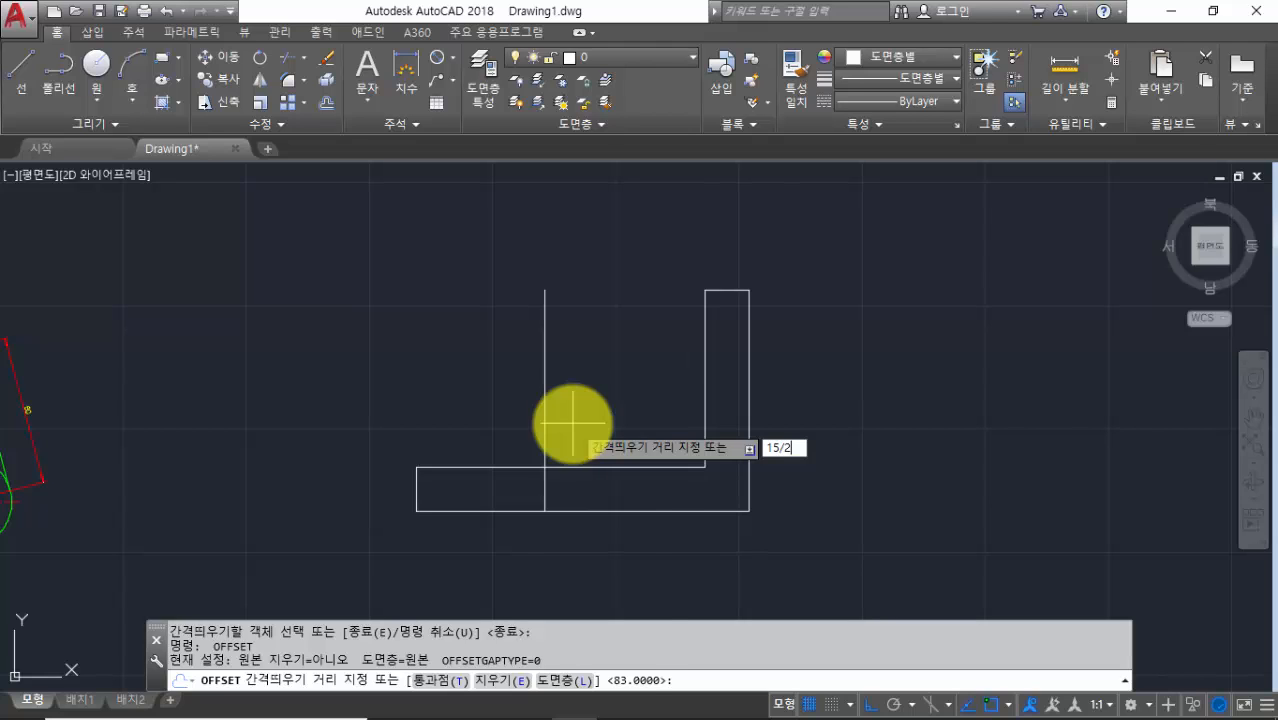
pyautogui.press('Return')
pyautogui.click(545, 427)
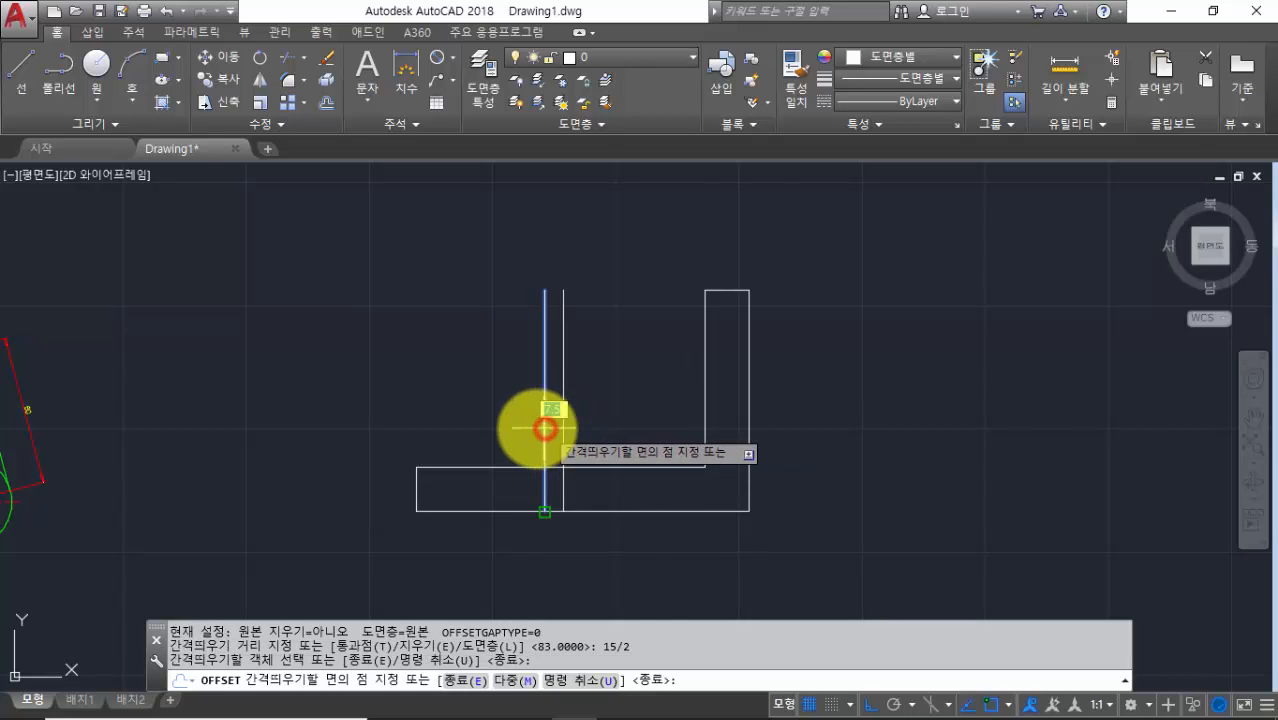
pyautogui.click(461, 422)
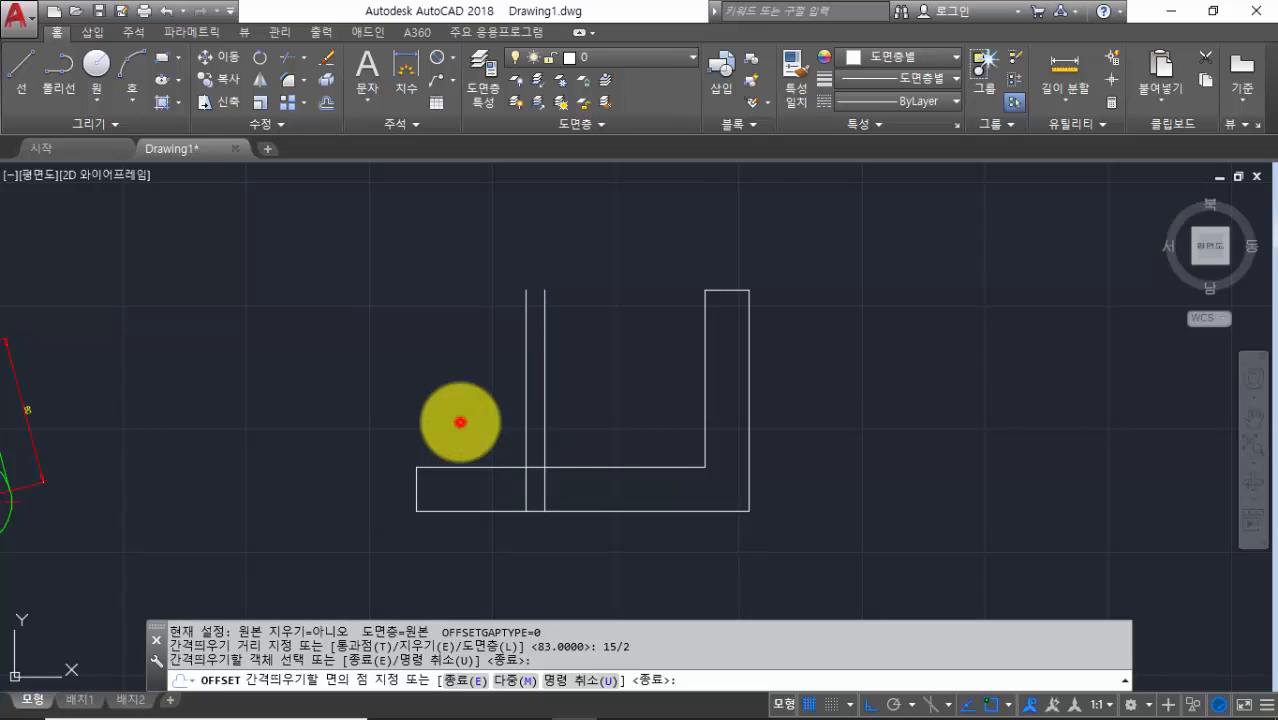
pyautogui.click(544, 417)
pyautogui.click(672, 426)
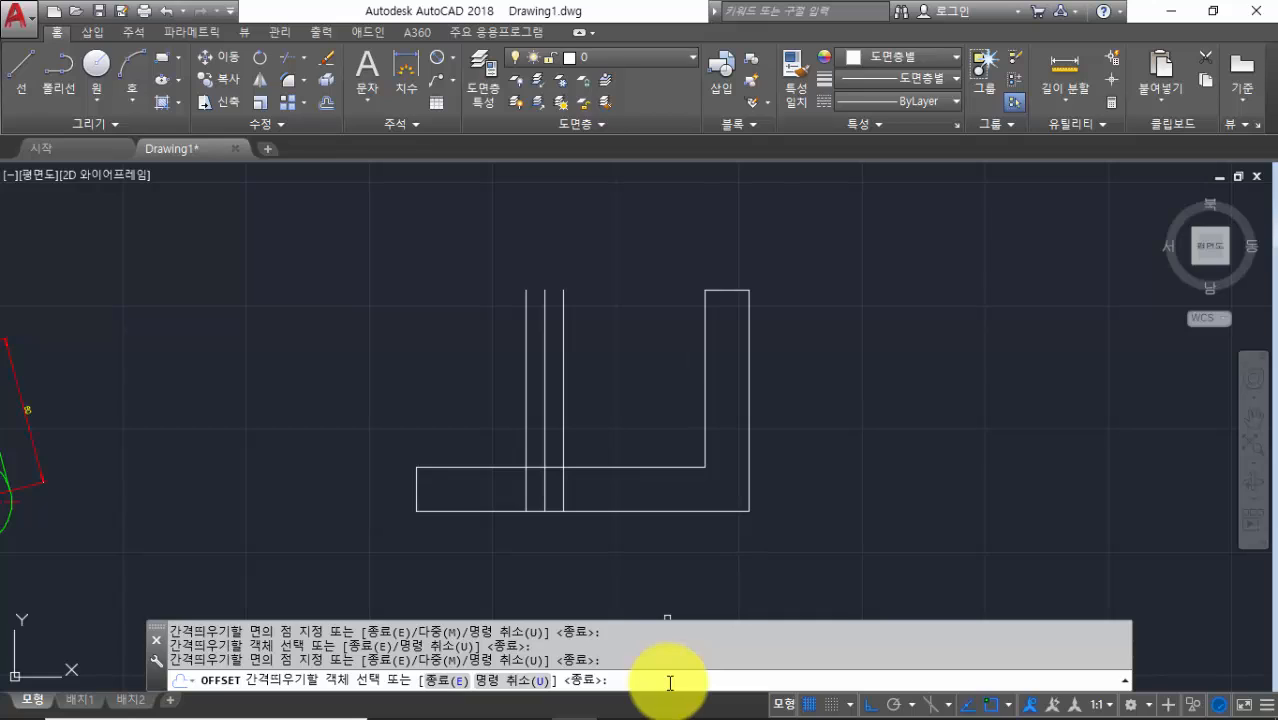
pyautogui.press('Return')
# Offset the boss centerline 36/2 to both sides
pyautogui.press('Return')
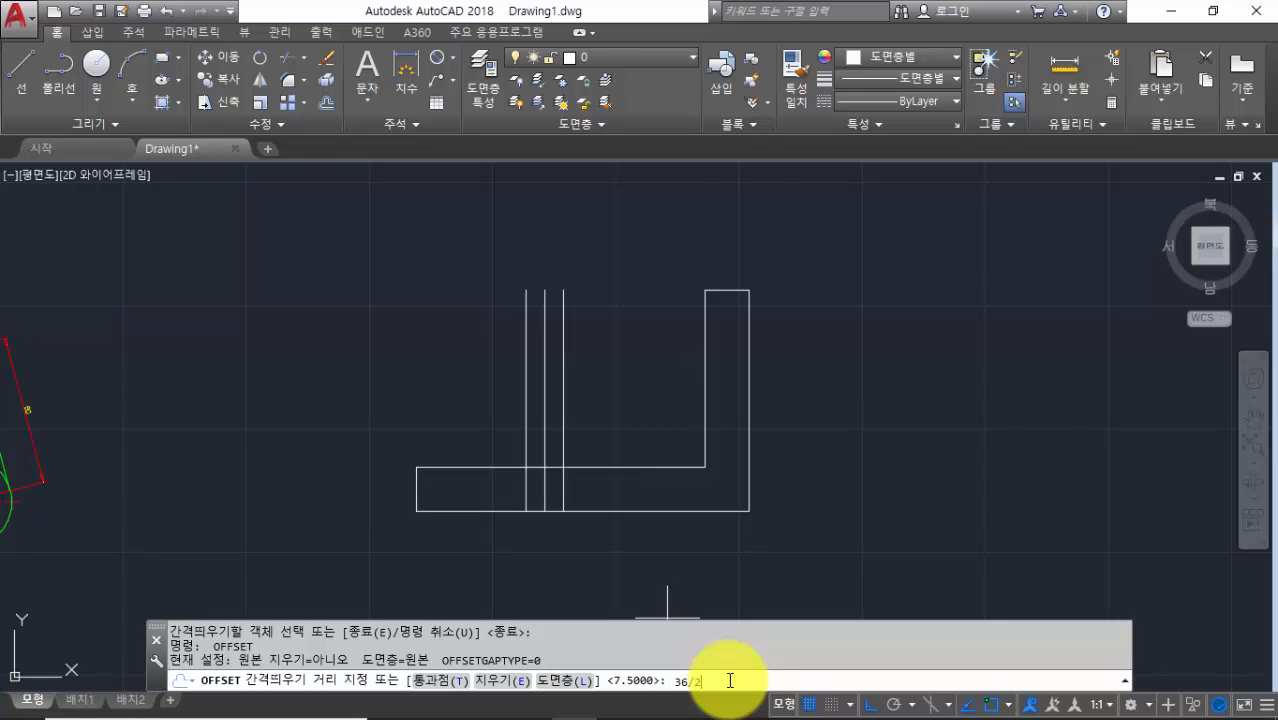
pyautogui.press('Return')
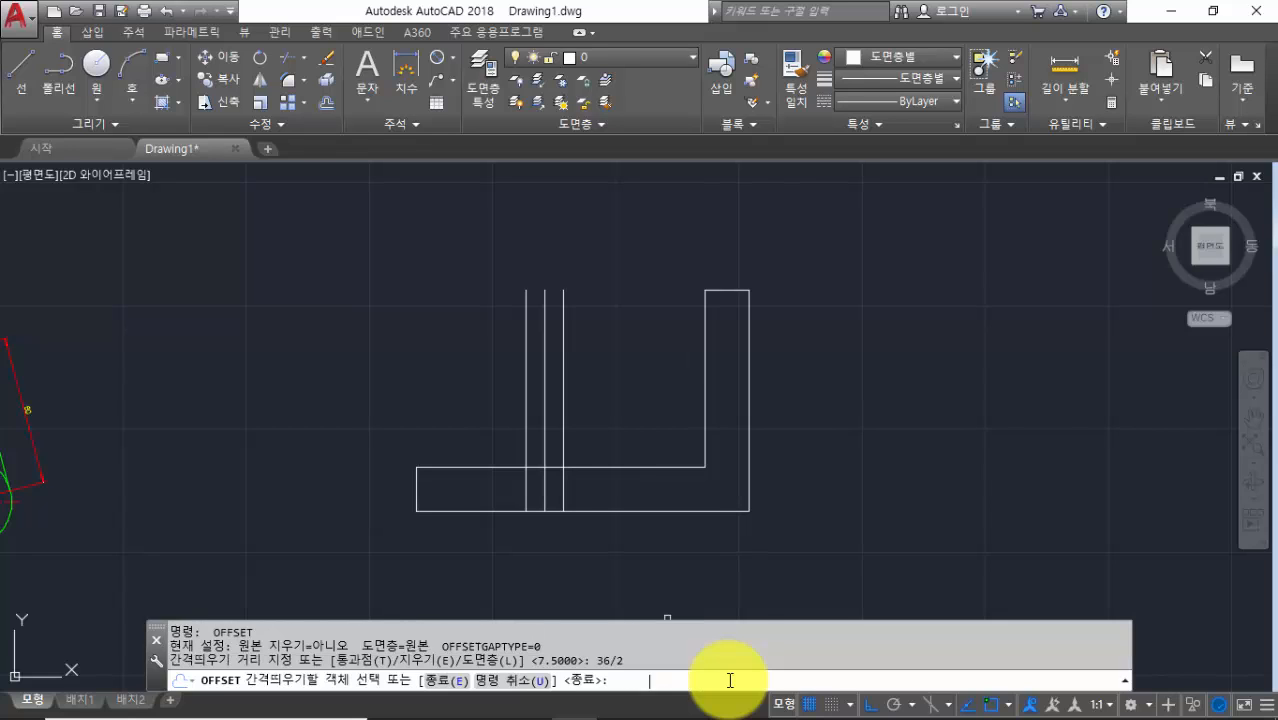
pyautogui.click(545, 404)
pyautogui.click(414, 399)
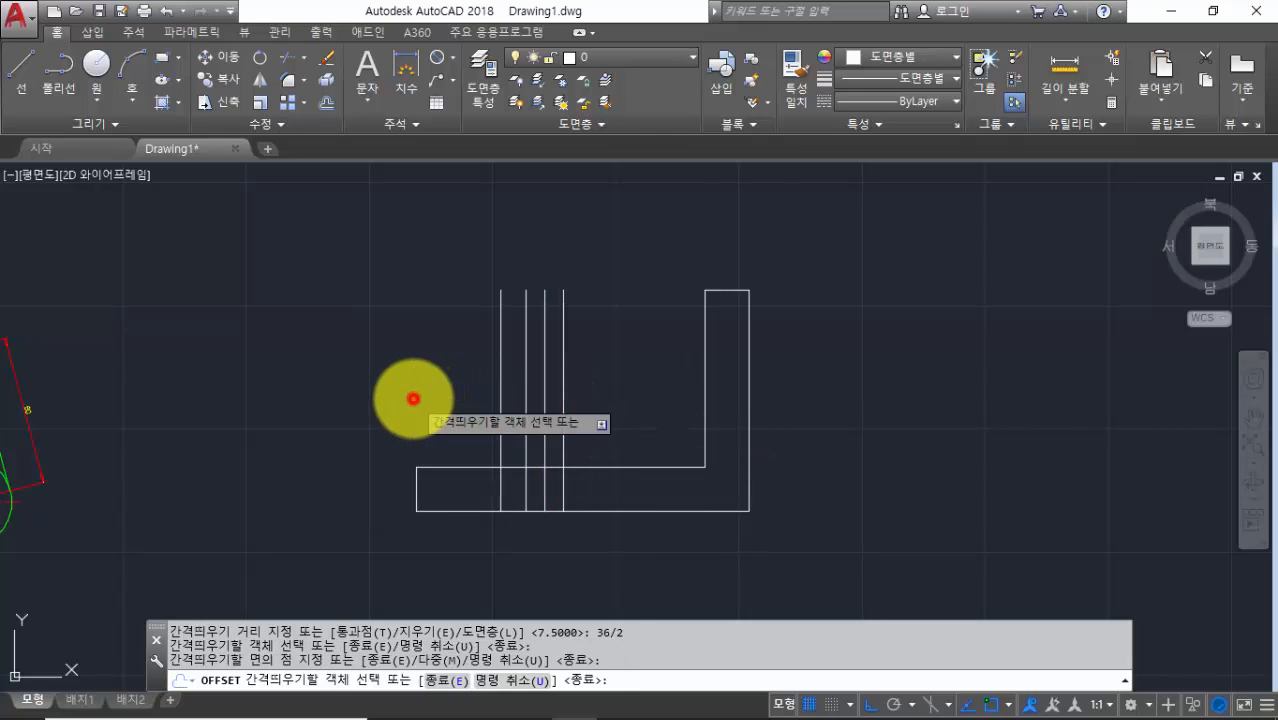
pyautogui.click(545, 407)
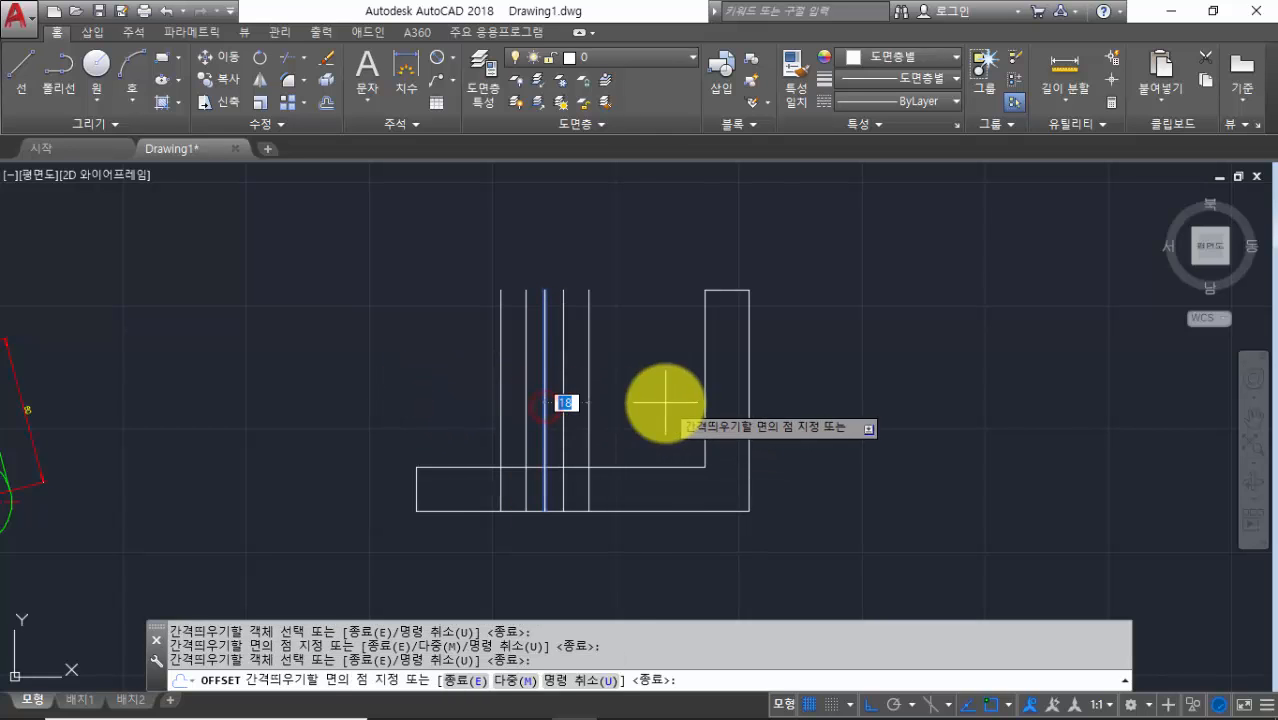
pyautogui.click(661, 404)
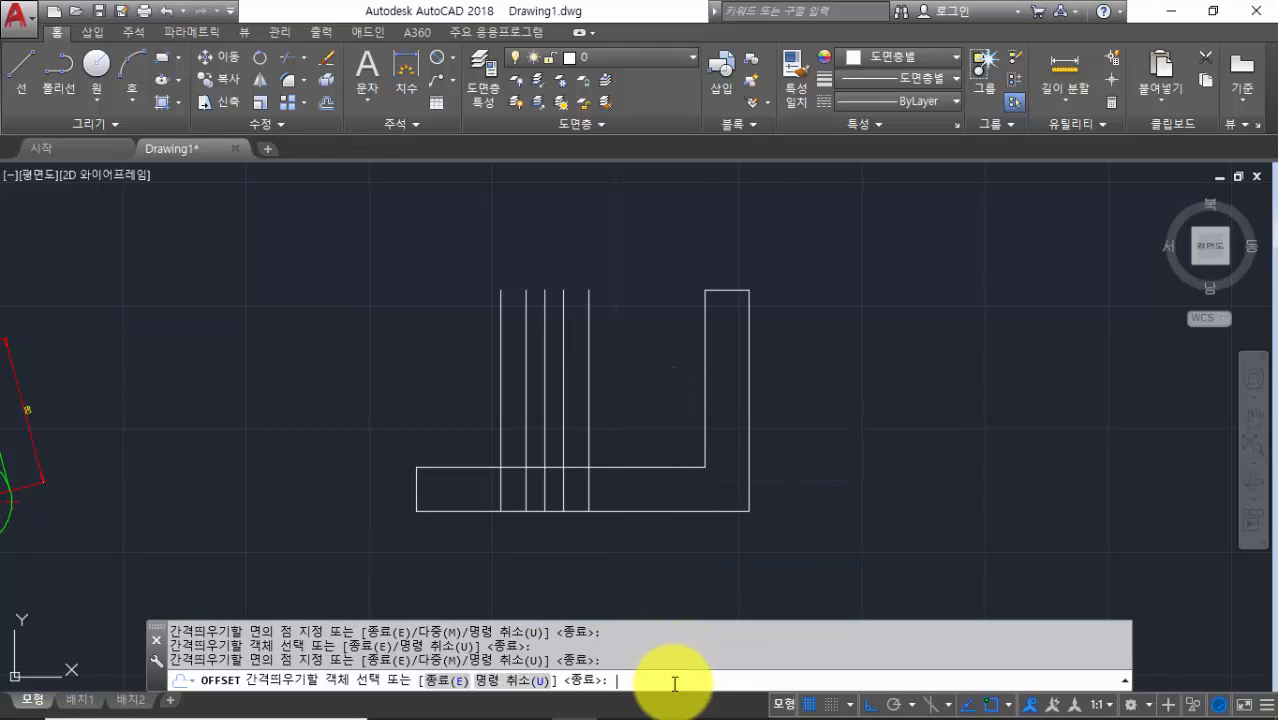
pyautogui.press('Return')
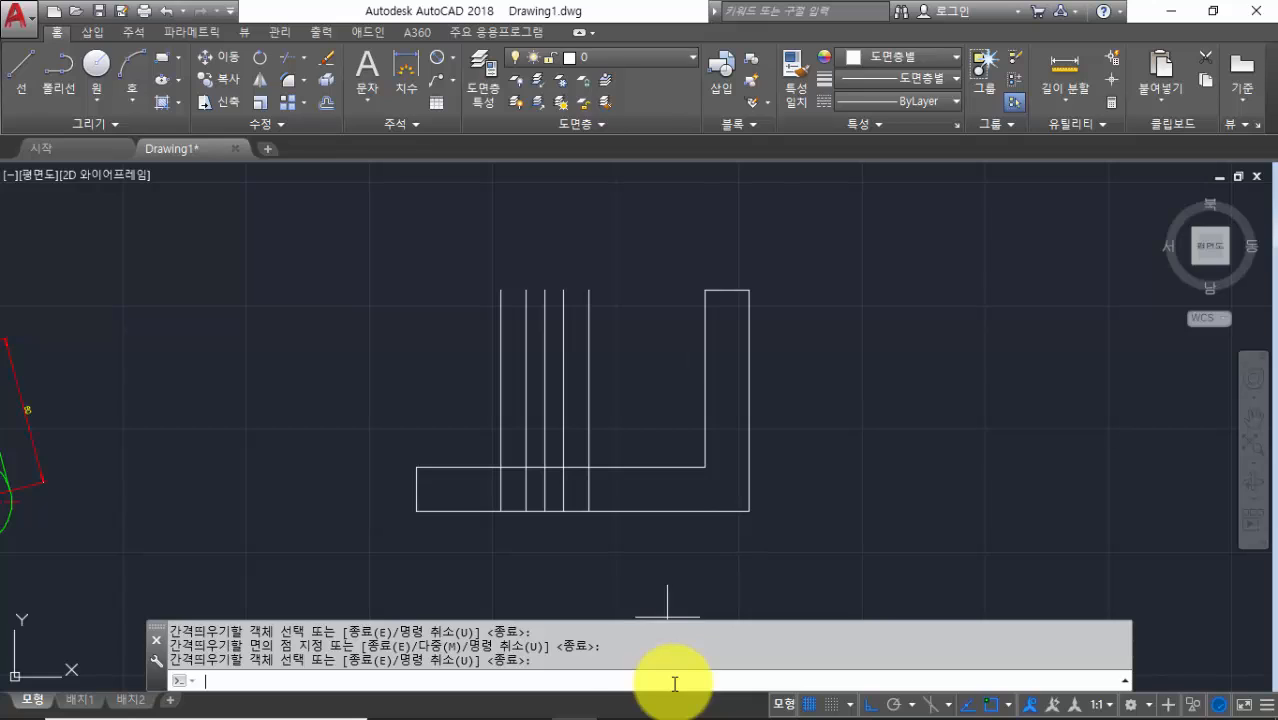
# Offset the boss centerline 48/2 to both sides
pyautogui.press('Return')
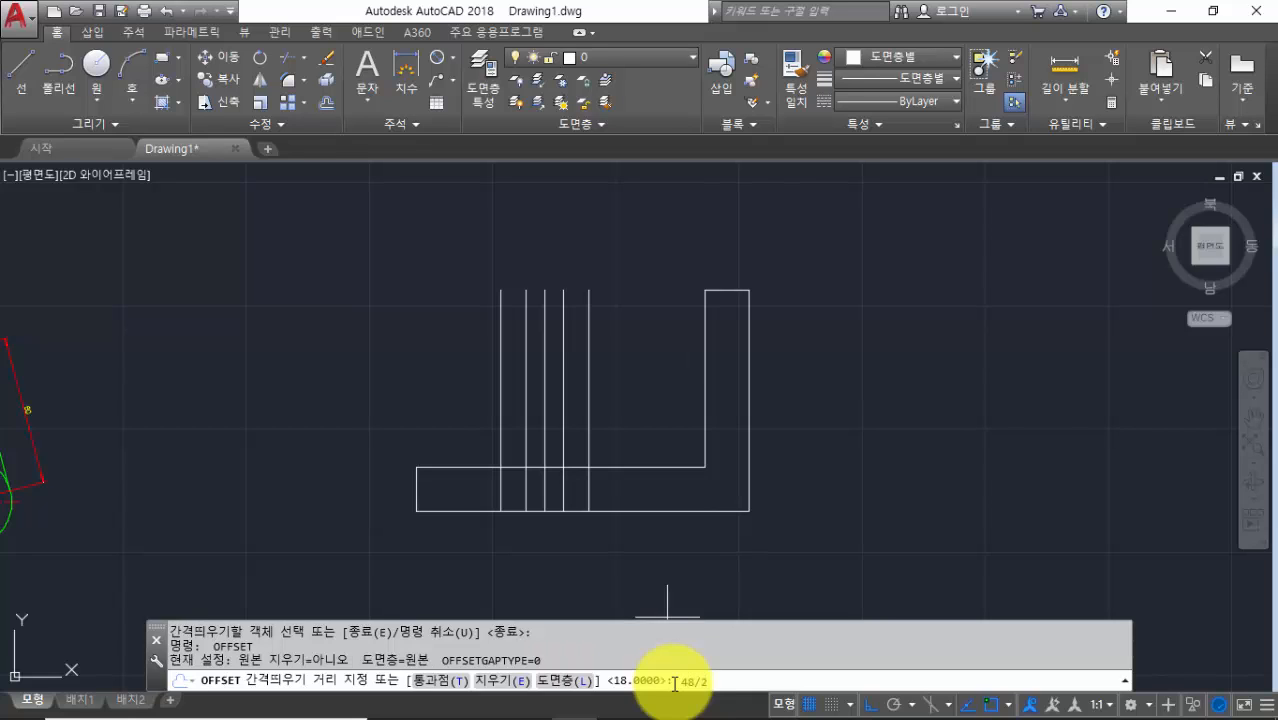
pyautogui.press('Return')
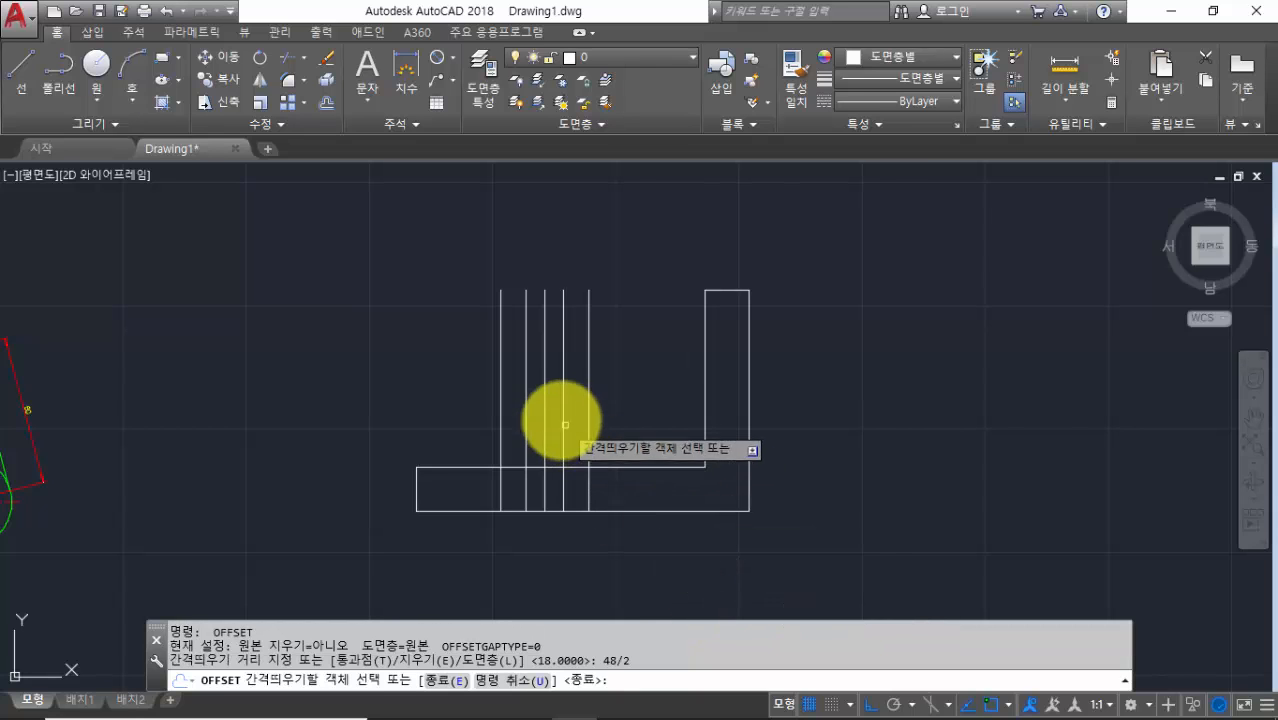
pyautogui.click(545, 409)
pyautogui.click(391, 385)
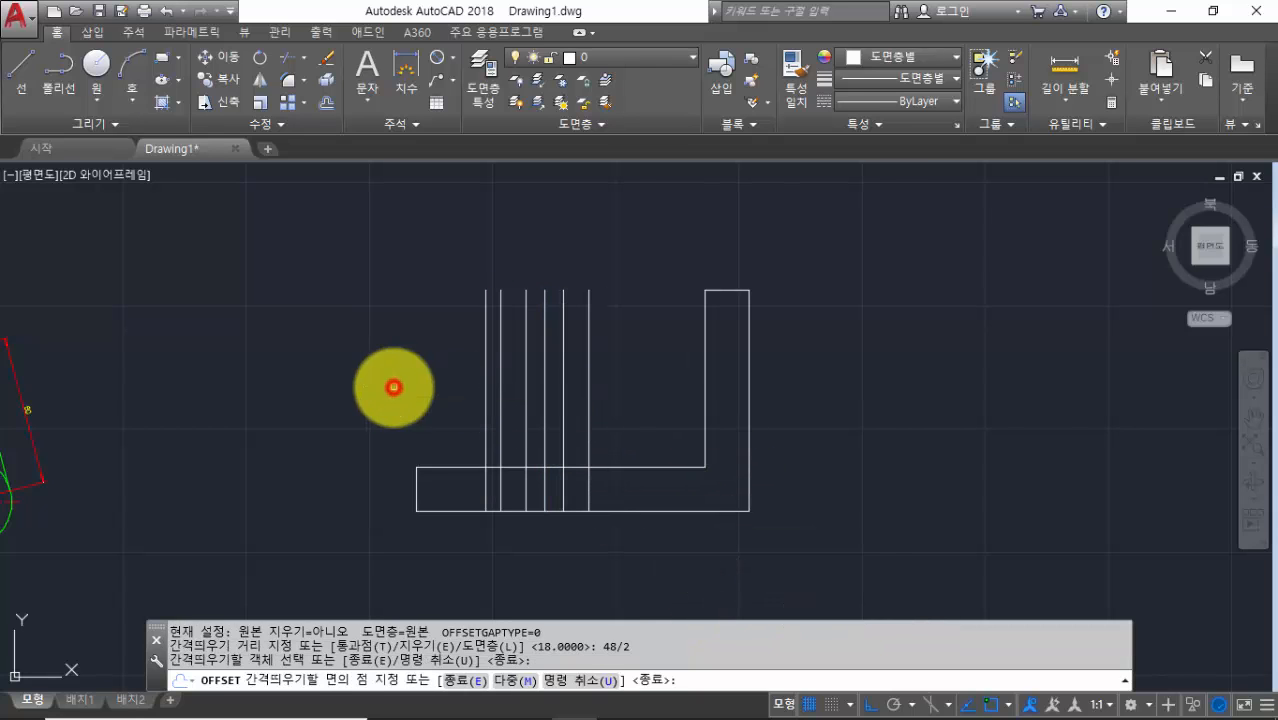
pyautogui.click(543, 392)
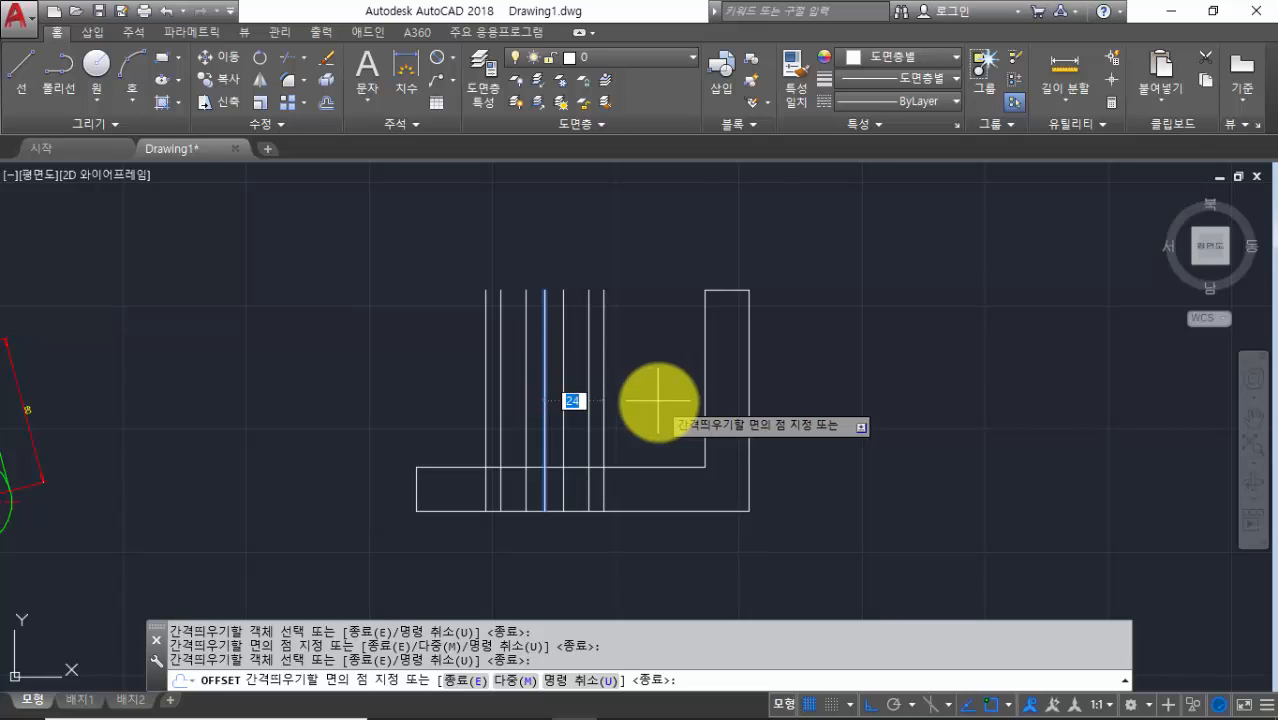
pyautogui.click(658, 402)
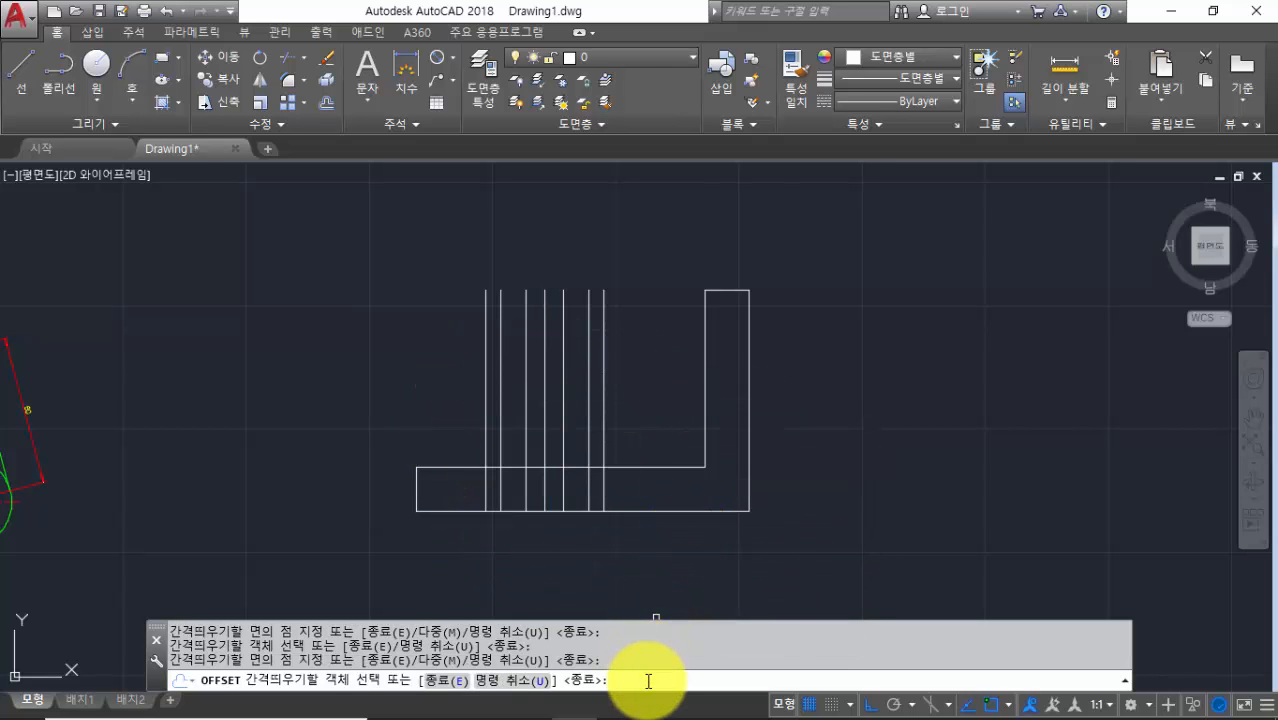
pyautogui.press('Return')
# Offset the upper edge of the bracket's base 5 upward
pyautogui.press('Return')
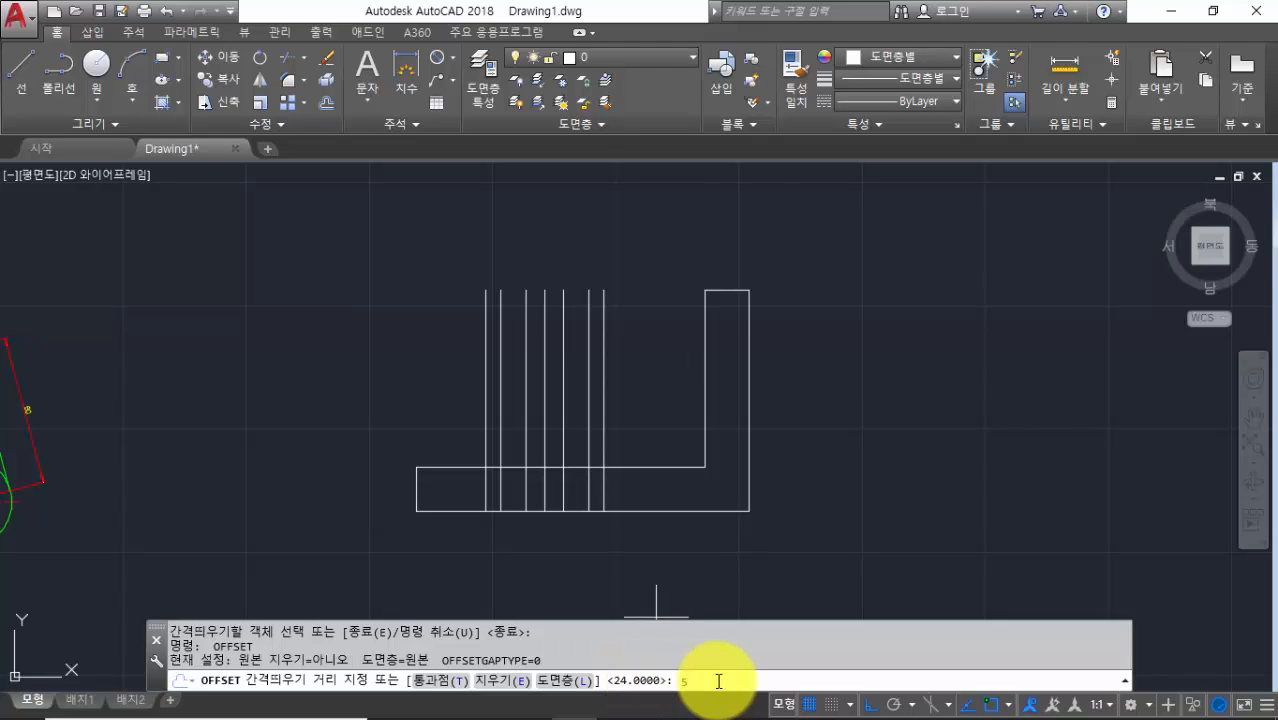
pyautogui.press('Return')
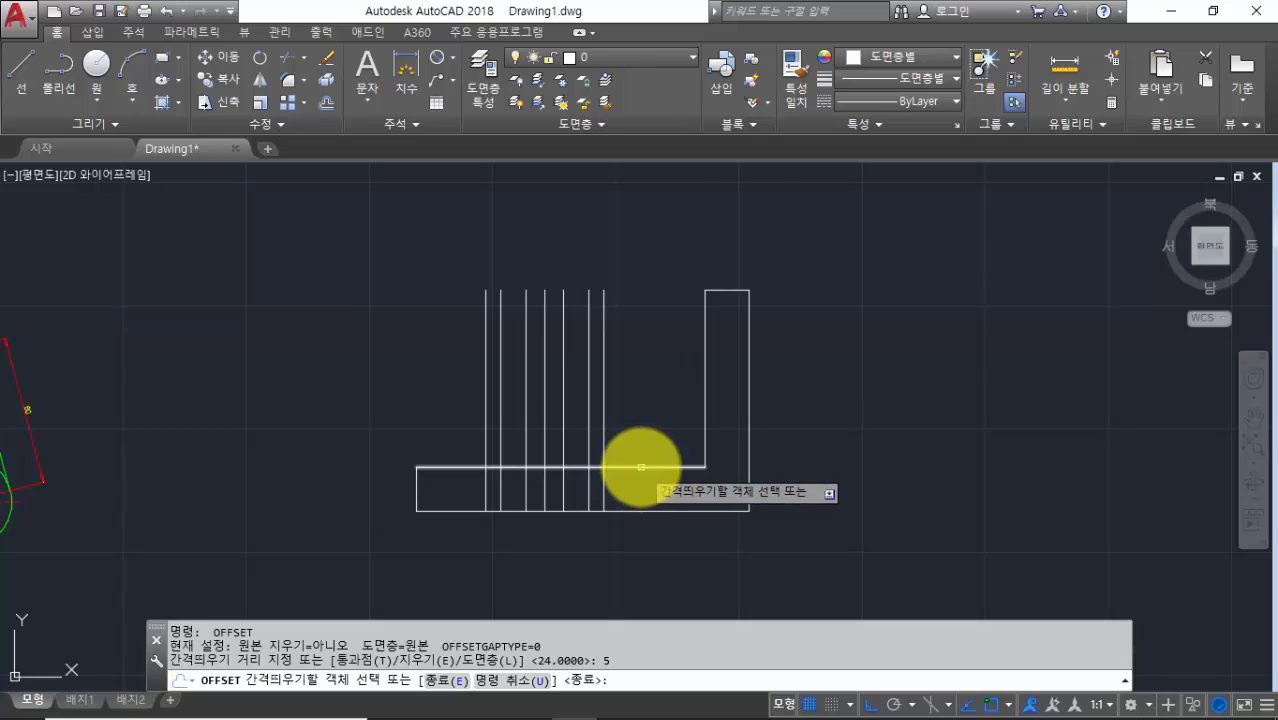
pyautogui.click(641, 467)
pyautogui.click(650, 400)
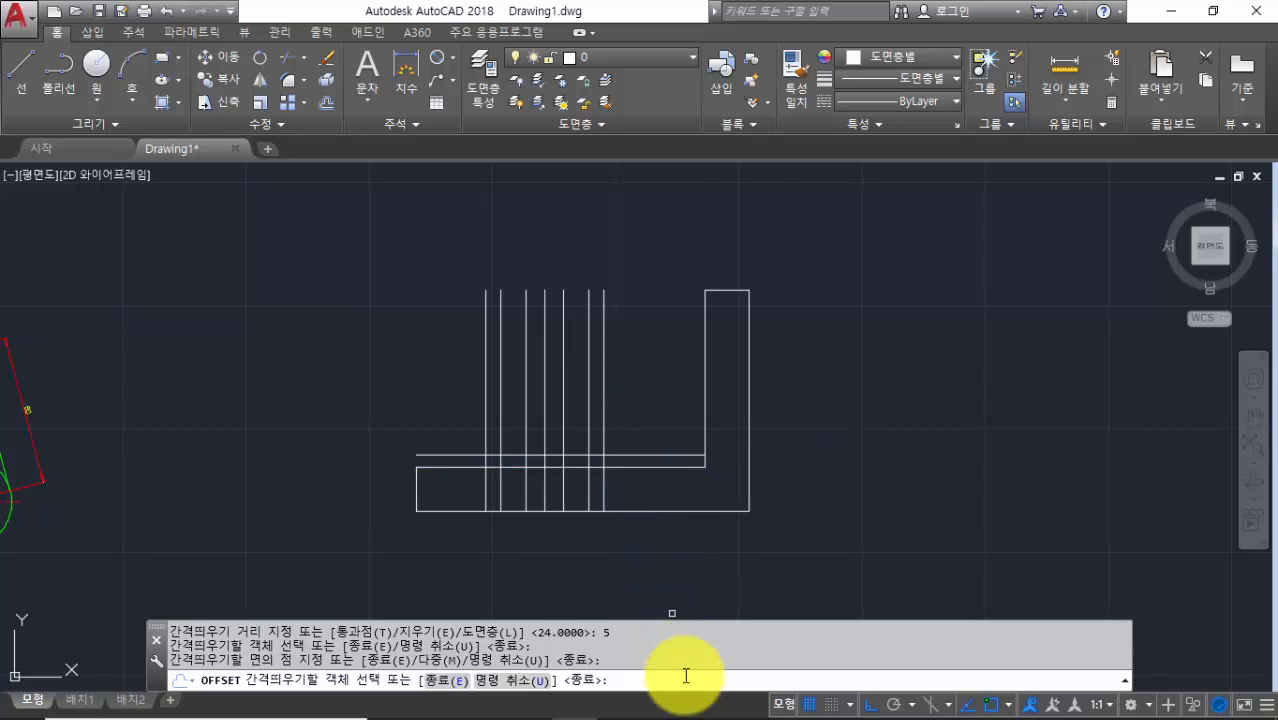
pyautogui.press('Return')
# Offset the horizontal line just above the base's upper edge 12 upward
pyautogui.press('Return')
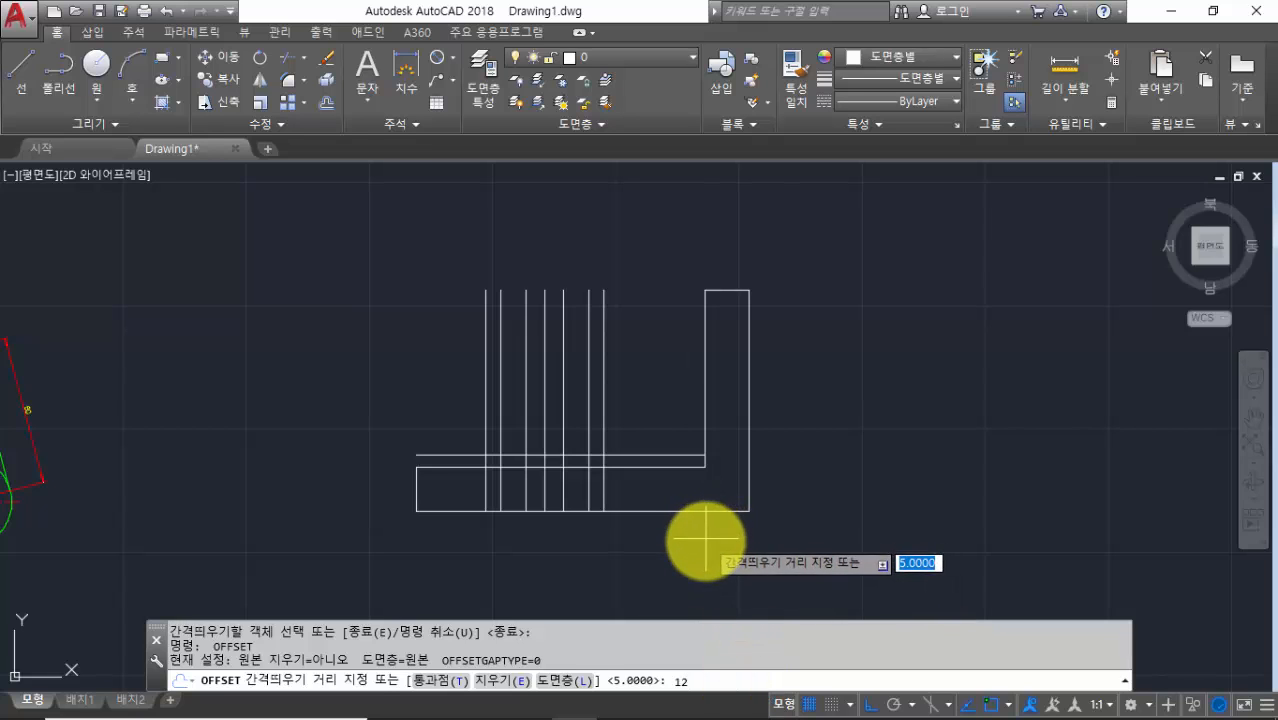
pyautogui.press('Return')
pyautogui.click(665, 462)
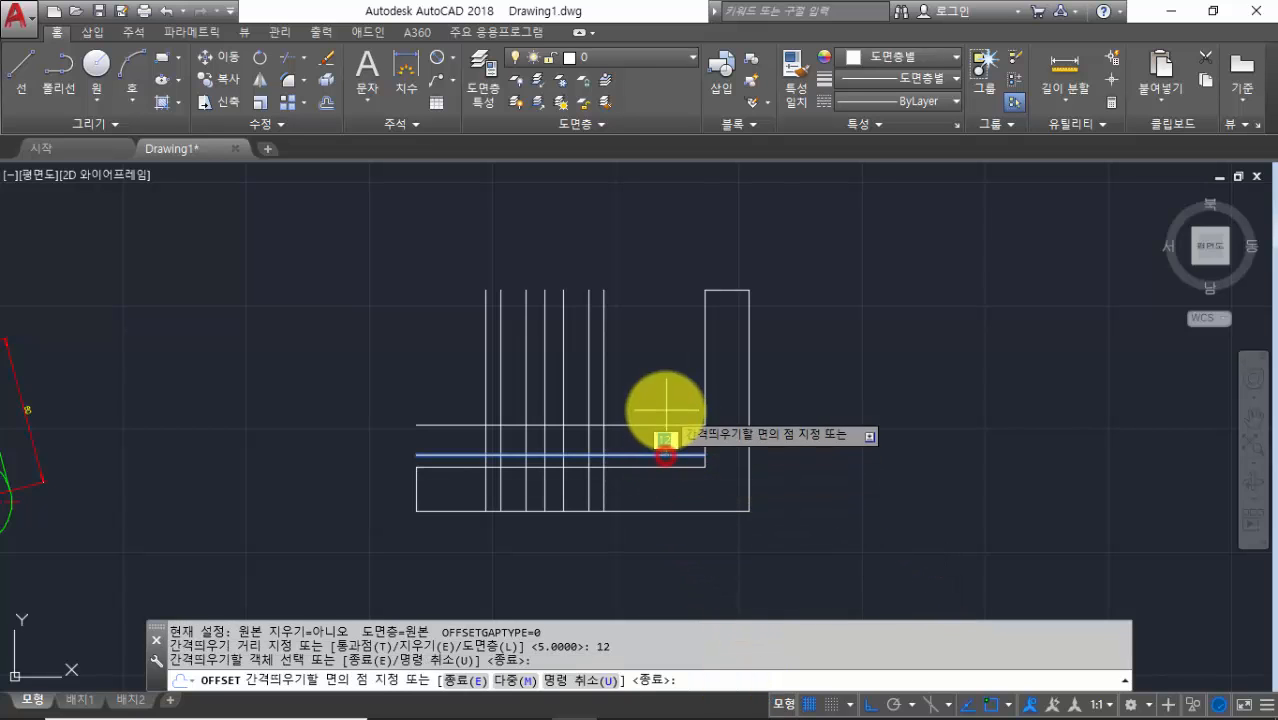
pyautogui.click(665, 410)
pyautogui.press('Return')
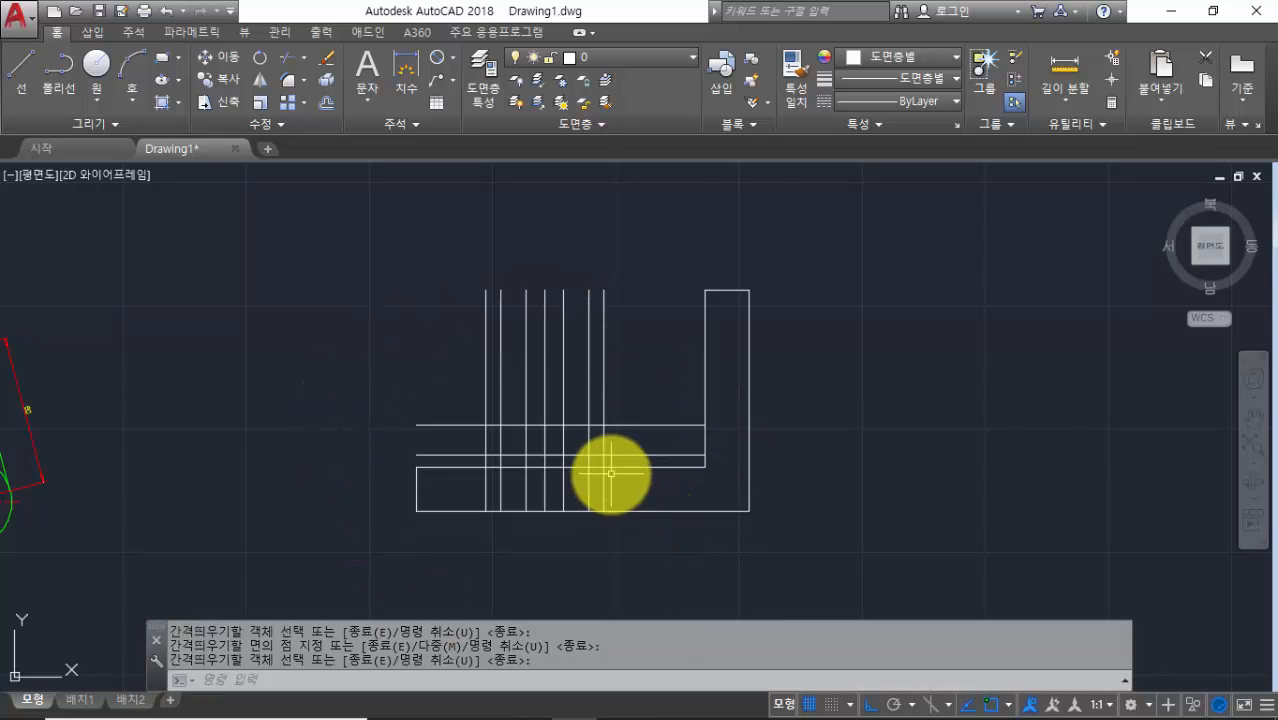
# Trim the vertical lines above the topmost boss line and both horizontal boss lines beyond the outermost vertical lines on each side
pyautogui.scroll(4, 593, 448)
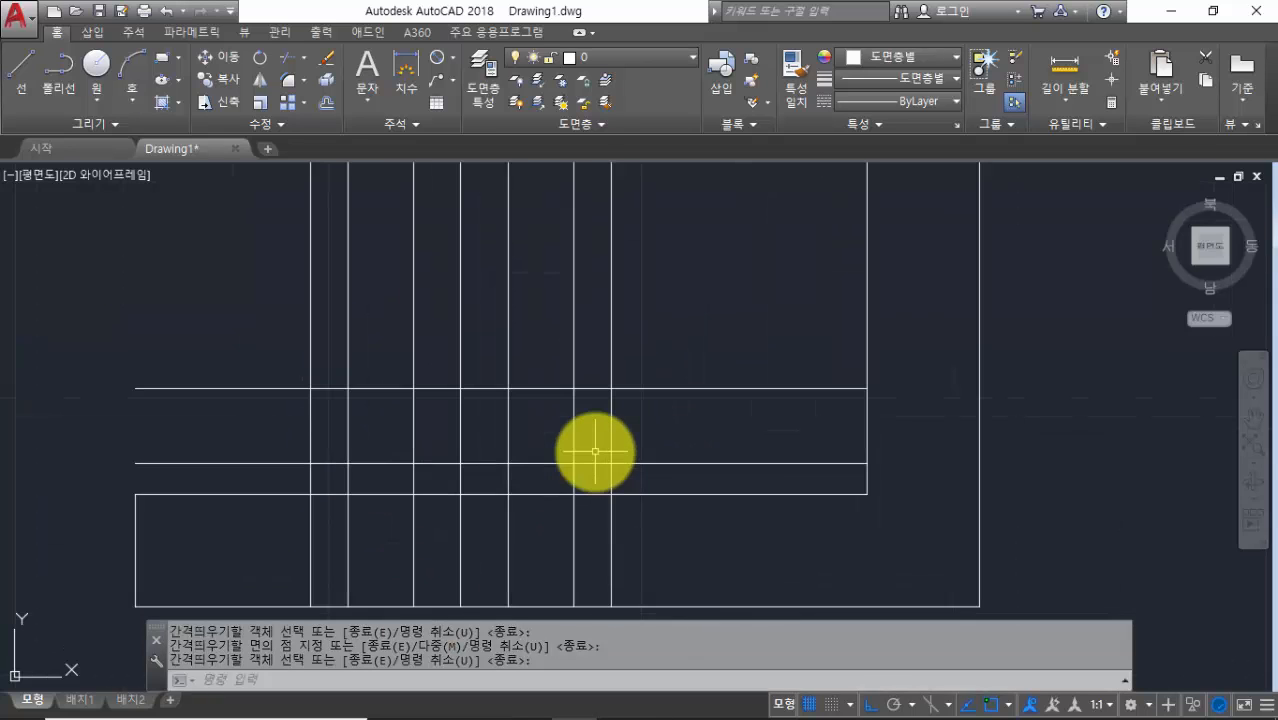
pyautogui.moveTo(593, 448); pyautogui.dragTo(654, 444, button='middle')
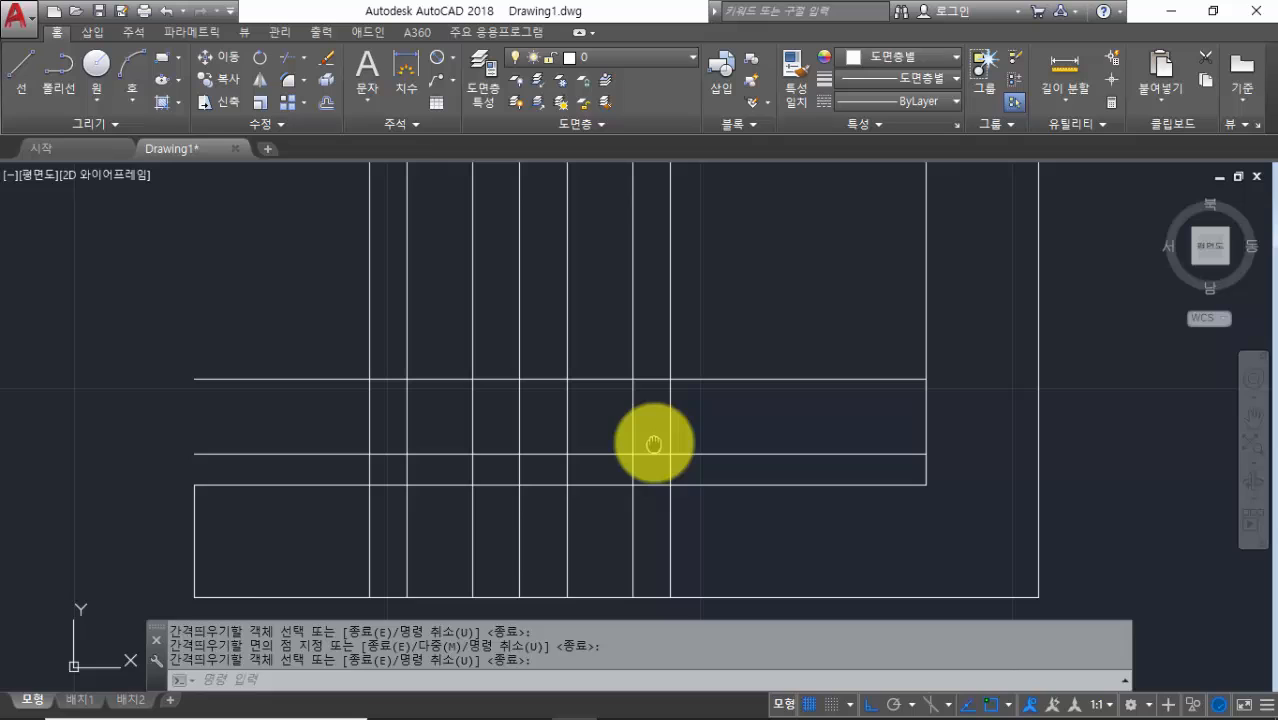
pyautogui.click(692, 677)
pyautogui.write('tr')
pyautogui.press('Return')
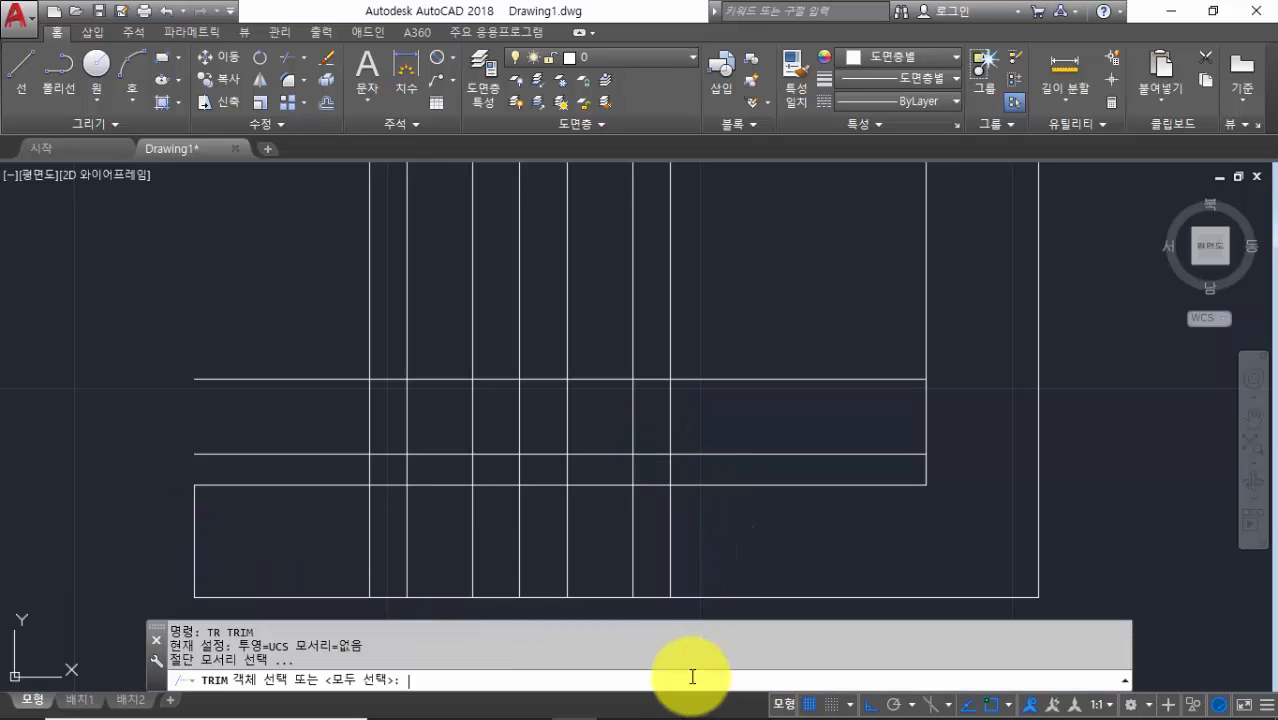
pyautogui.press('Return')
pyautogui.click(698, 308)
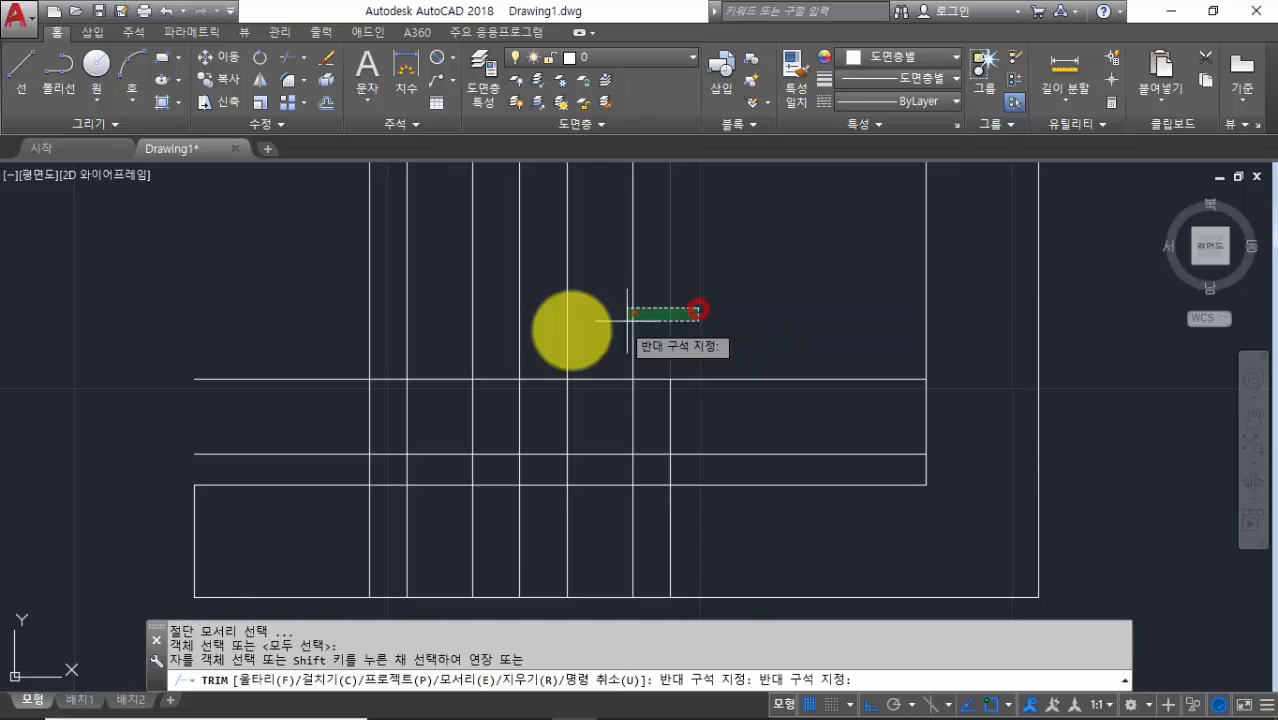
pyautogui.click(328, 340)
pyautogui.click(332, 342)
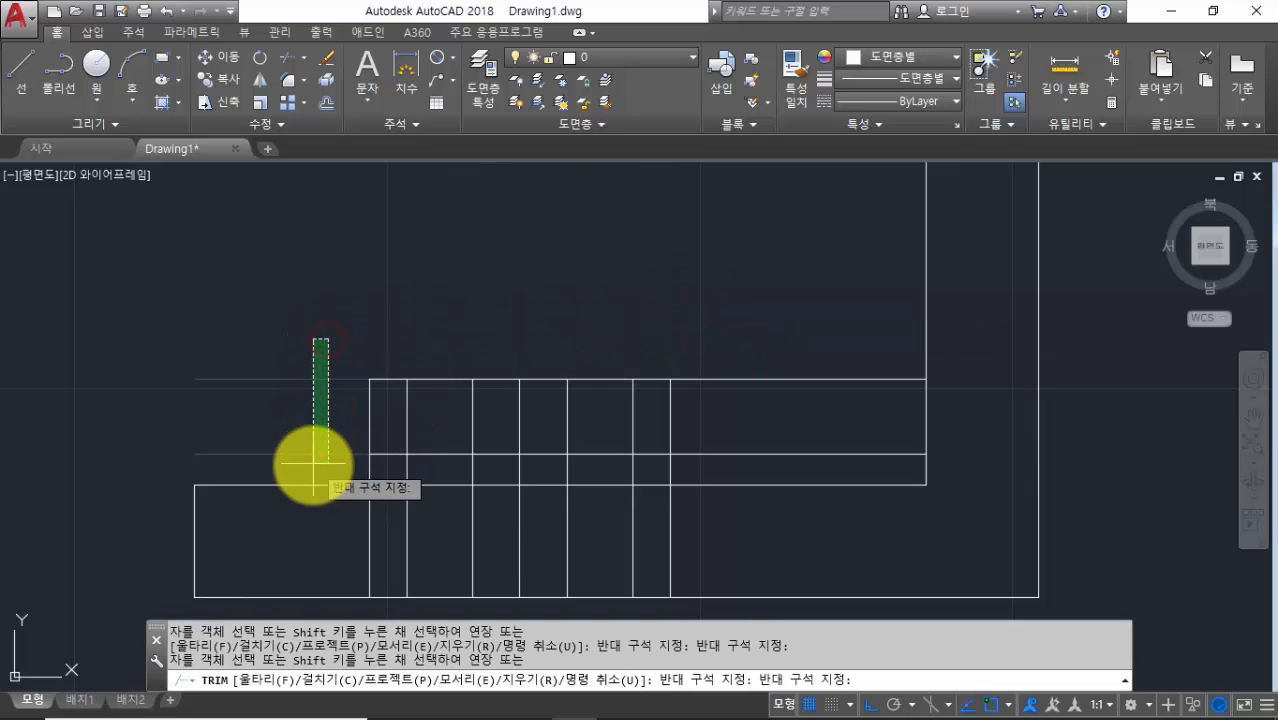
pyautogui.click(309, 456)
pyautogui.click(803, 342)
pyautogui.click(725, 468)
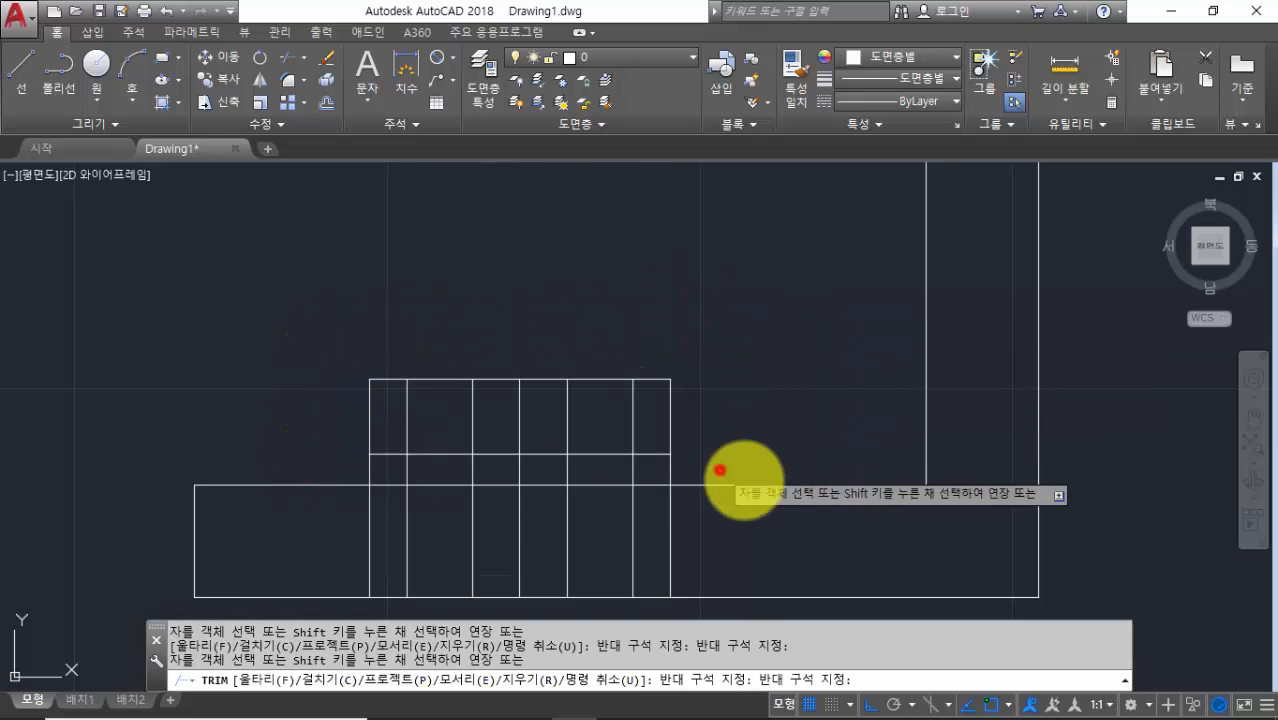
# Trim the two outer pairs of vertical boss lines below the base's upper edge, keeping the centerline and hole lines
pyautogui.click(666, 540)
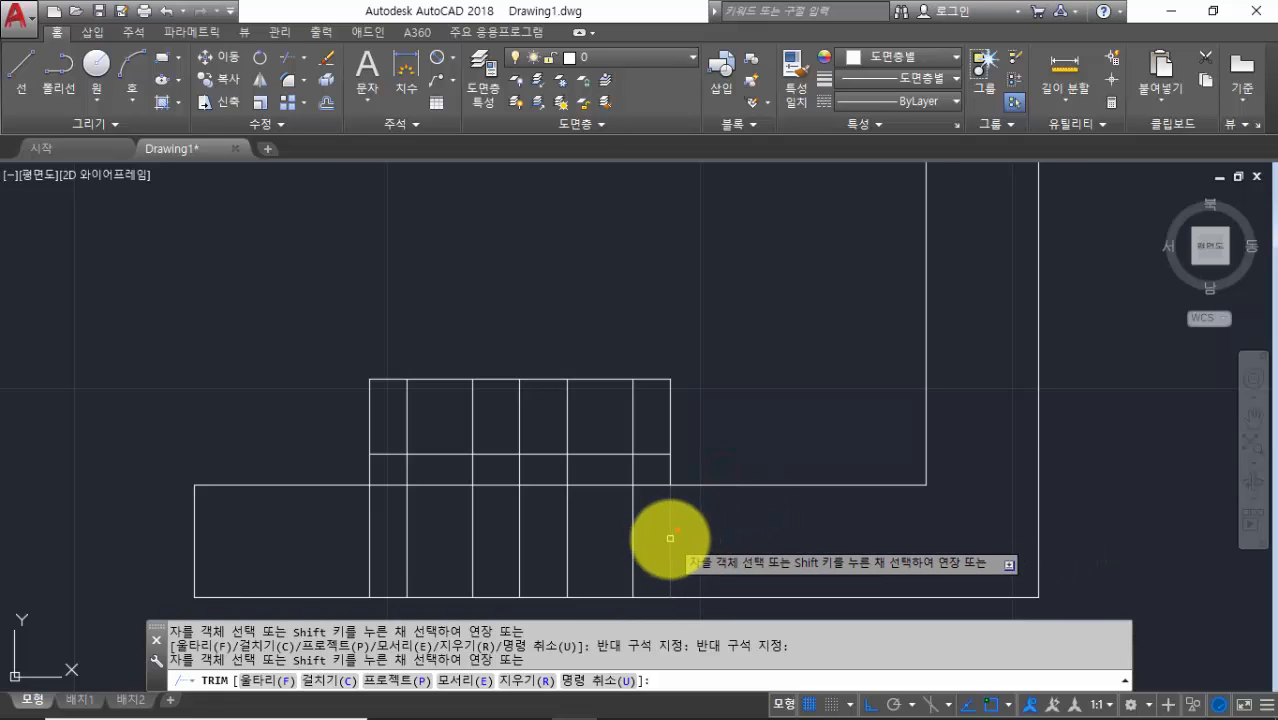
pyautogui.click(630, 537)
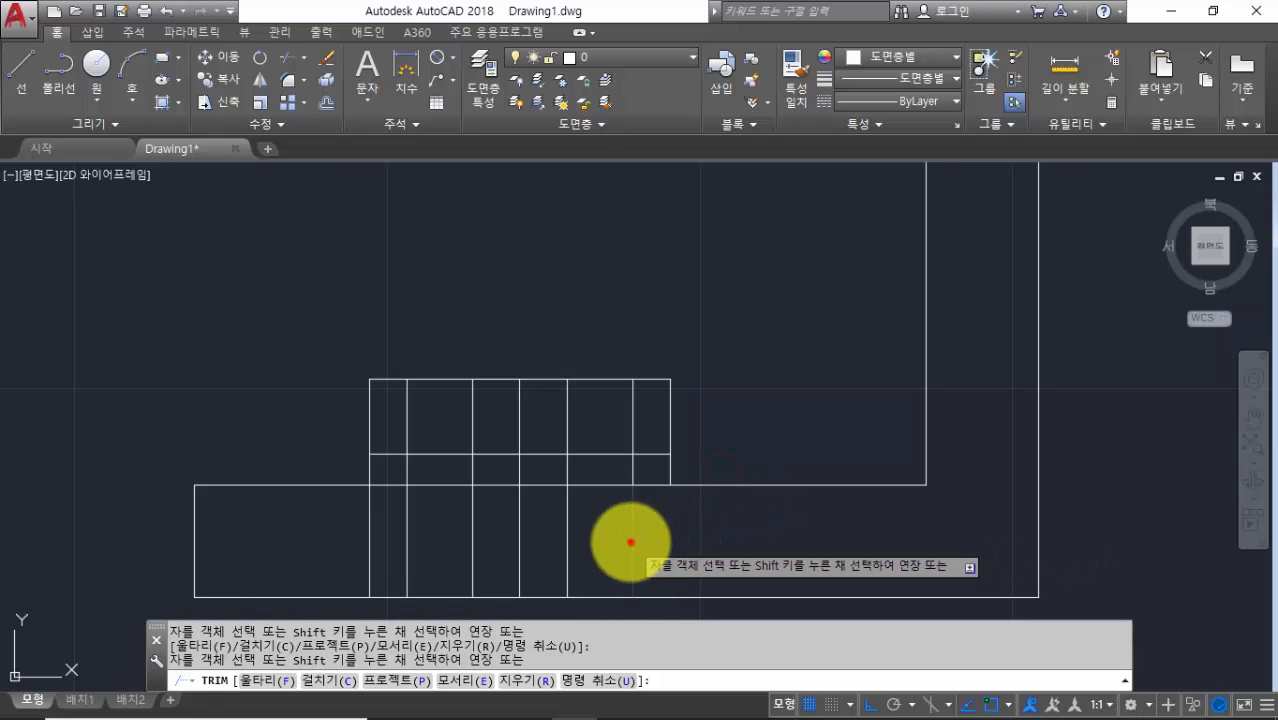
pyautogui.click(369, 524)
pyautogui.click(405, 525)
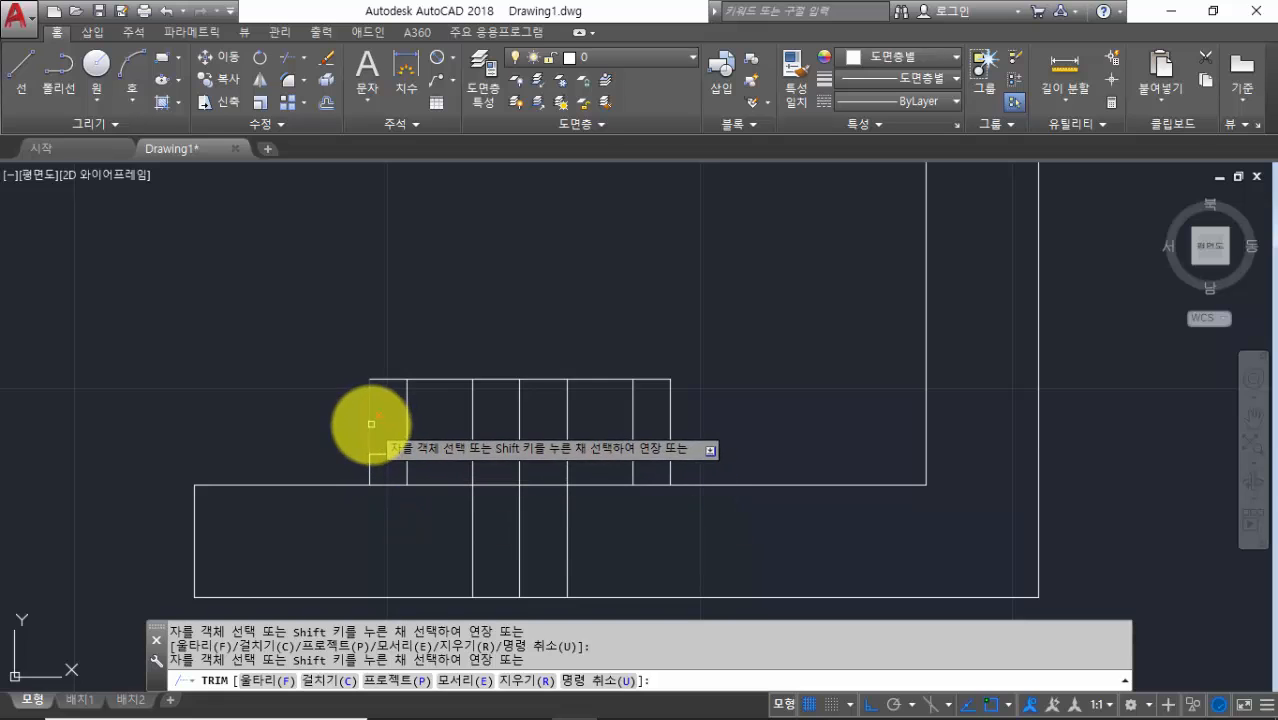
# Trim the upper outer corners and the inner verticals of the lower tier to form the stepped boss outline
pyautogui.click(370, 423)
pyautogui.click(388, 379)
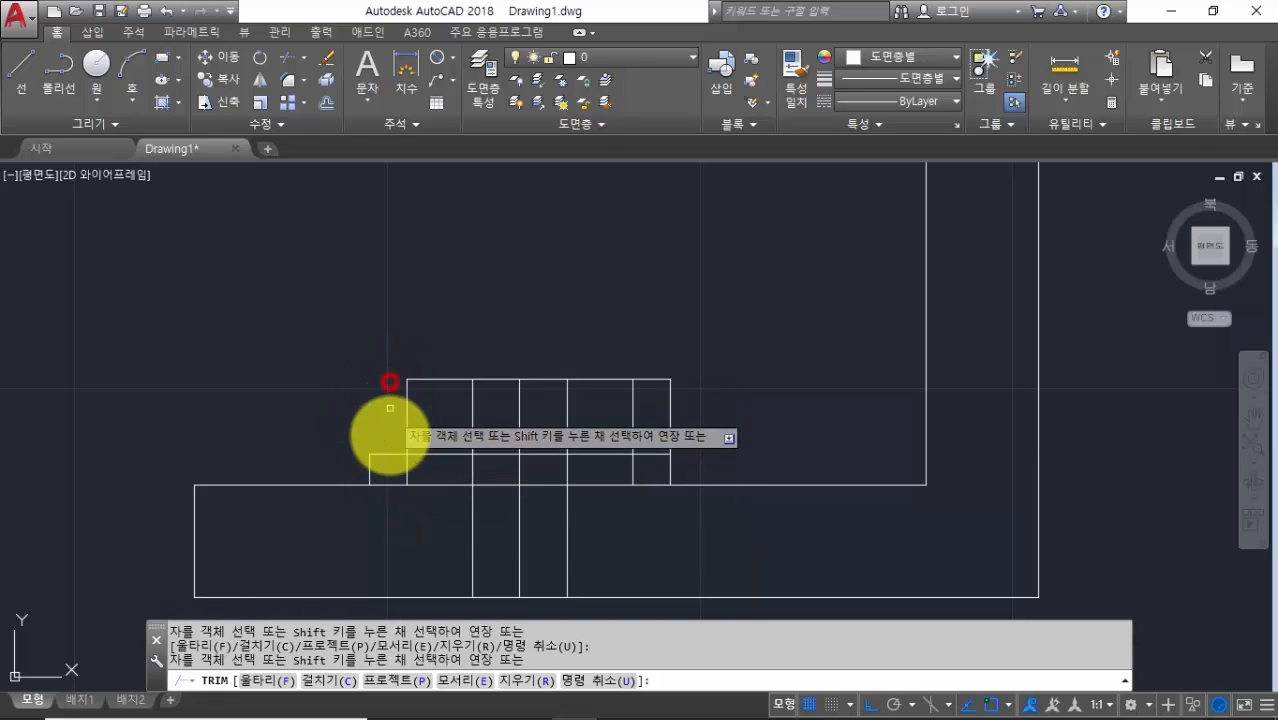
pyautogui.click(409, 467)
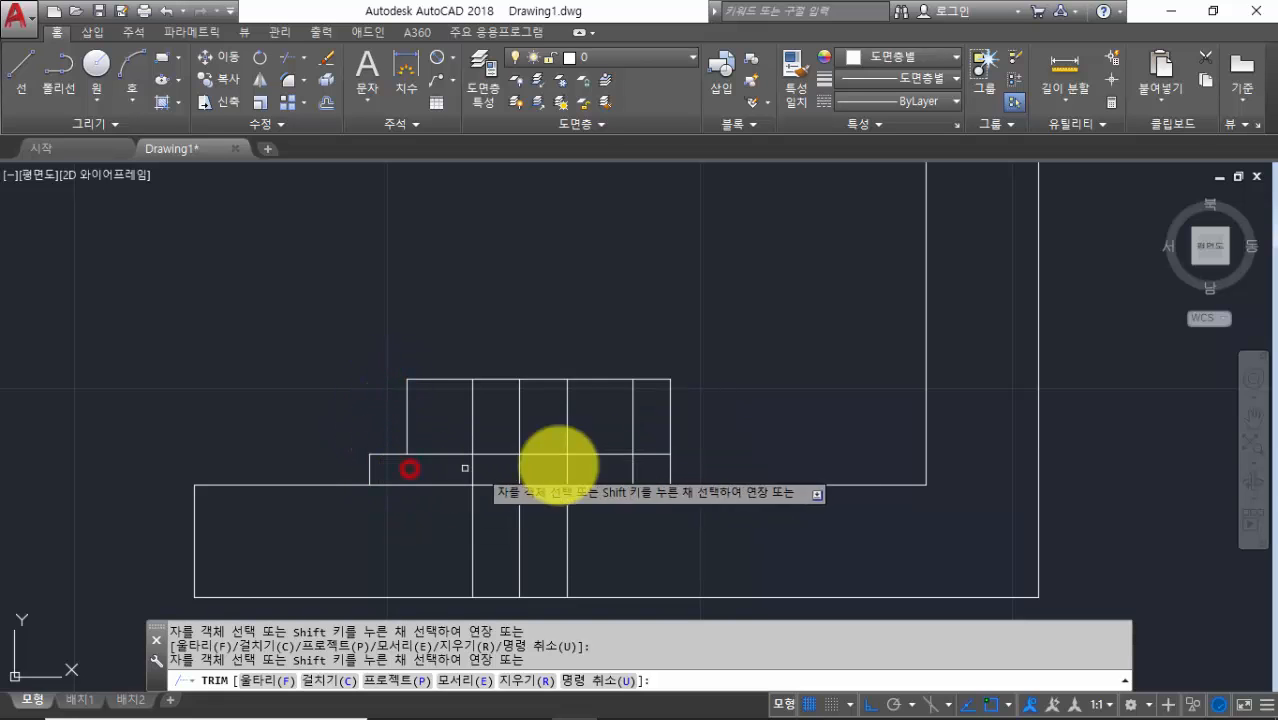
pyautogui.click(660, 379)
pyautogui.click(669, 400)
pyautogui.click(633, 465)
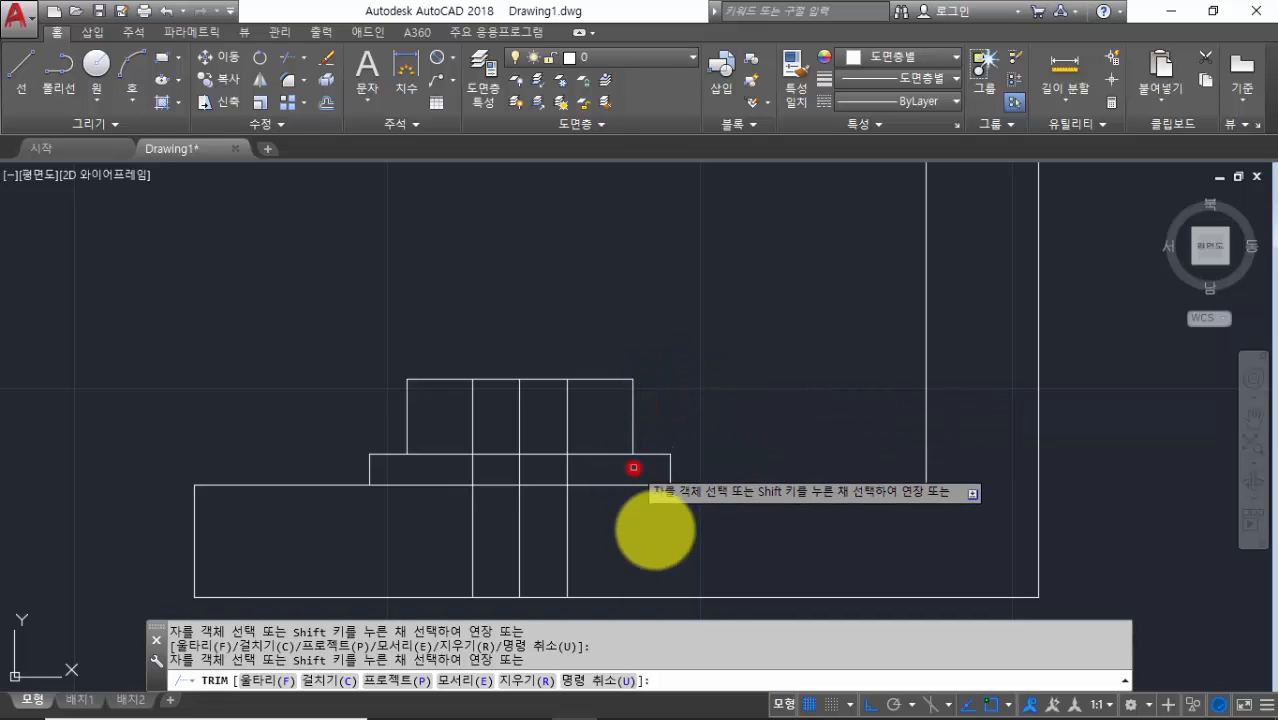
# Trim the two hole edge lines inside the boss so that they remain only within the base
pyautogui.click(569, 417)
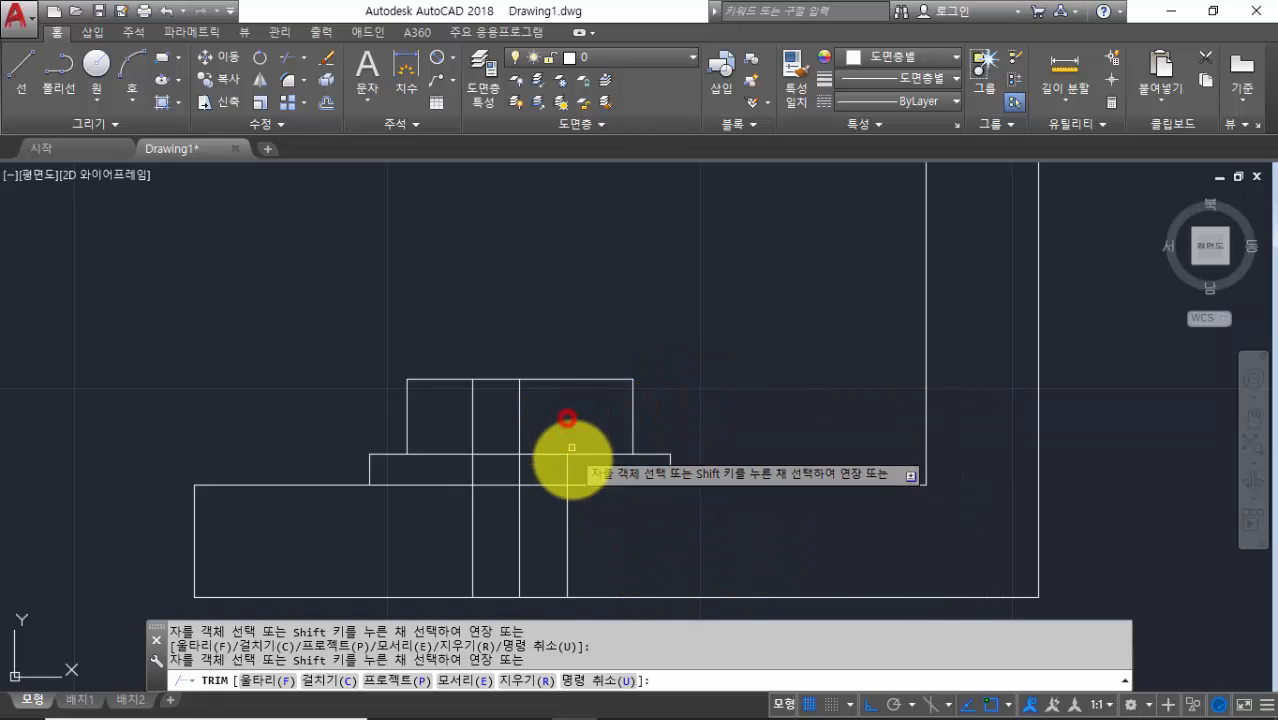
pyautogui.click(472, 428)
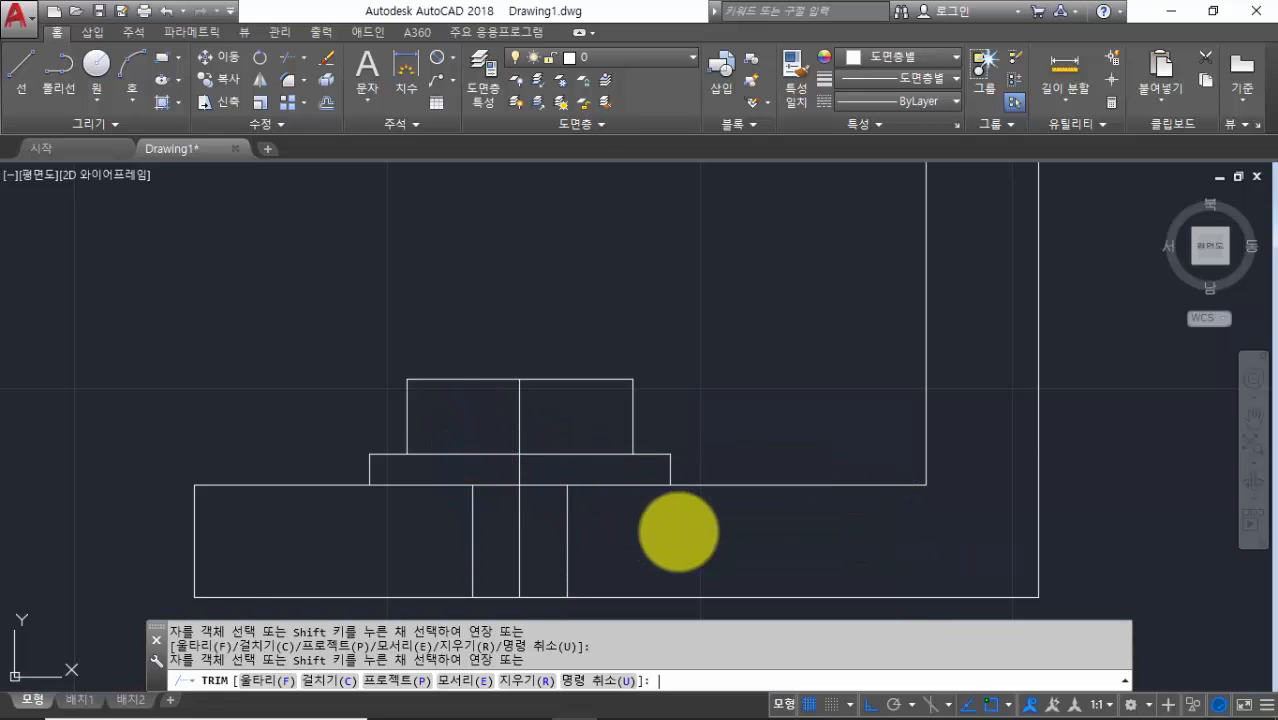
pyautogui.press('Return')
# Offset the bottom edge of the bracket 60 upward for the centerline of the upright's hole
pyautogui.scroll(-2, 679, 535)
pyautogui.scroll(-2, 679, 535)
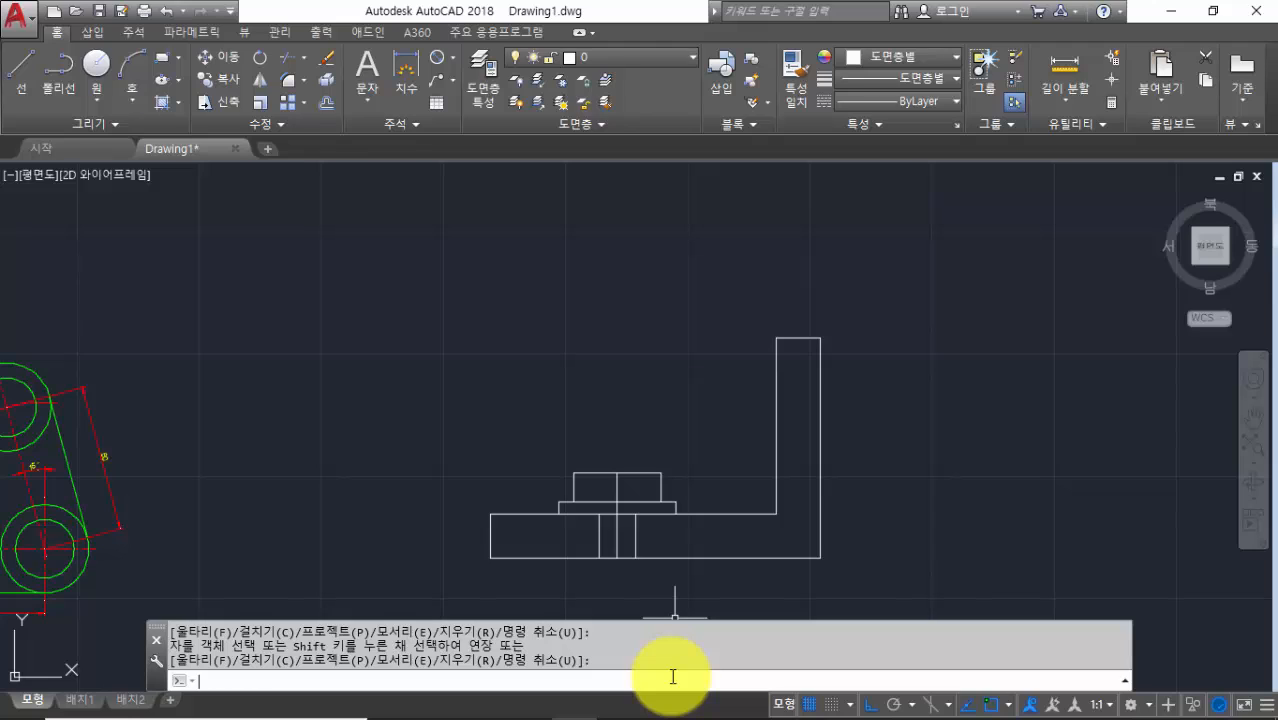
pyautogui.press('Return')
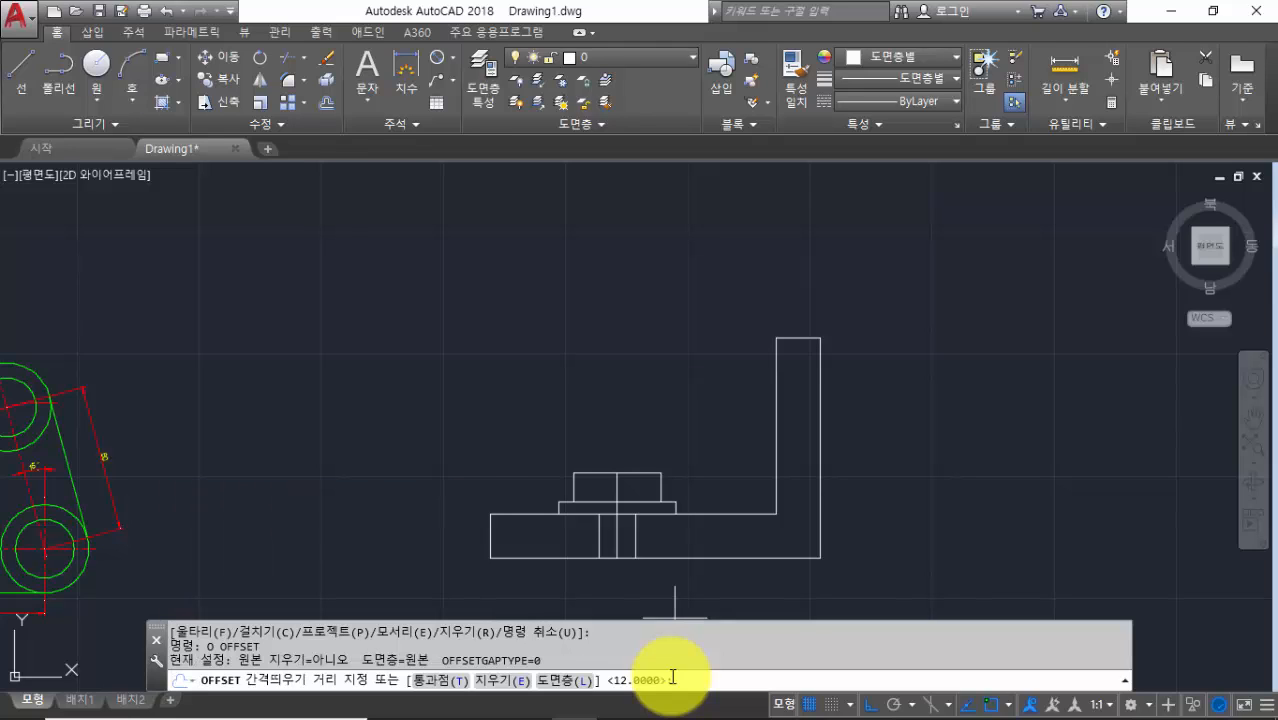
pyautogui.press('Return')
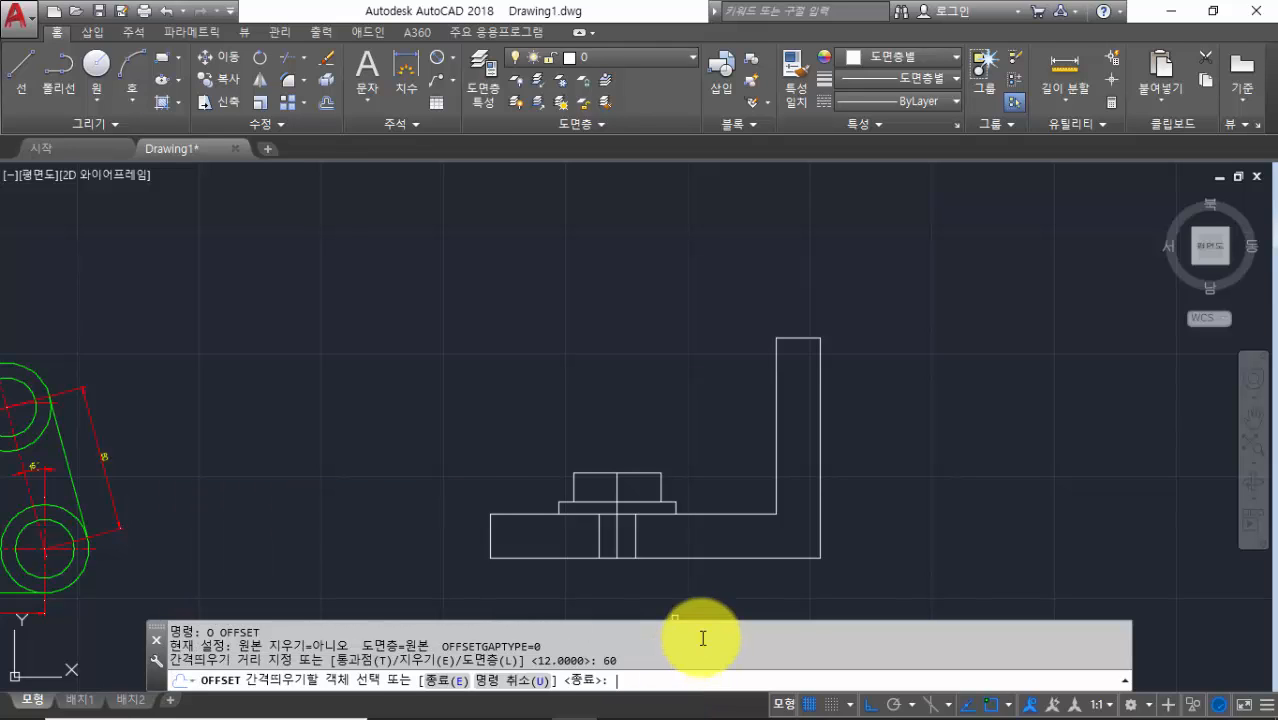
pyautogui.click(739, 558)
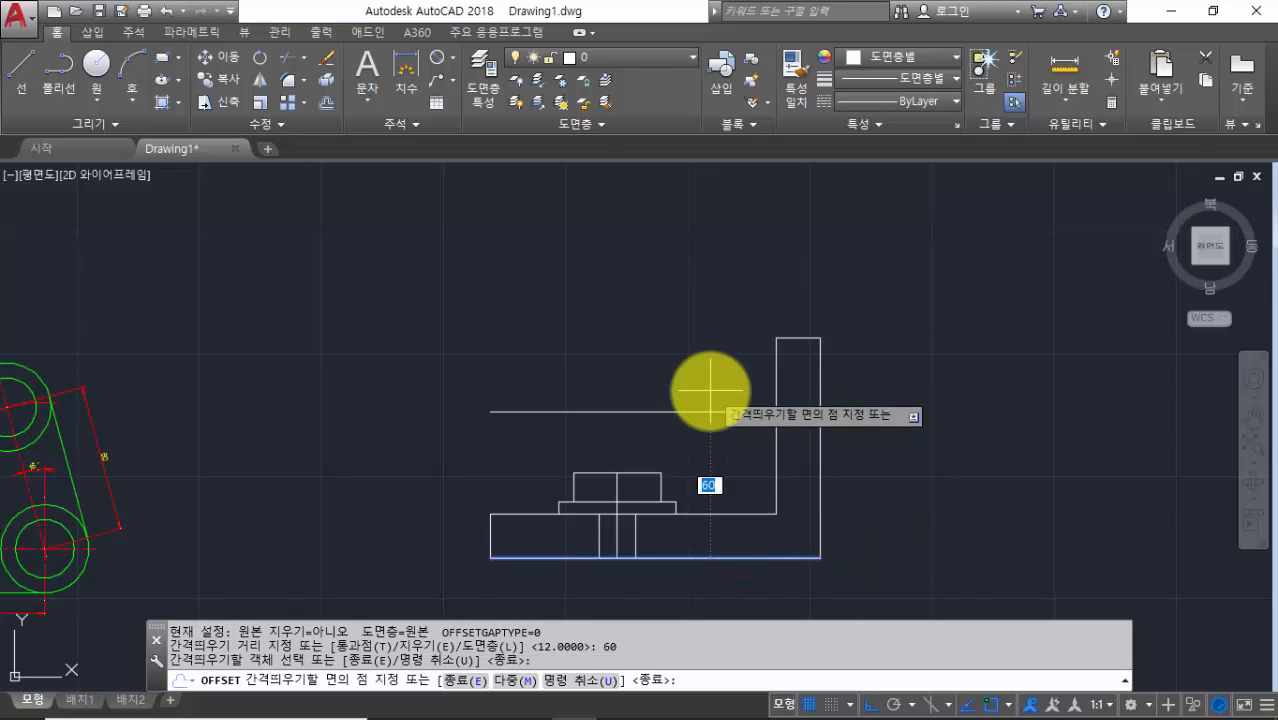
pyautogui.click(713, 391)
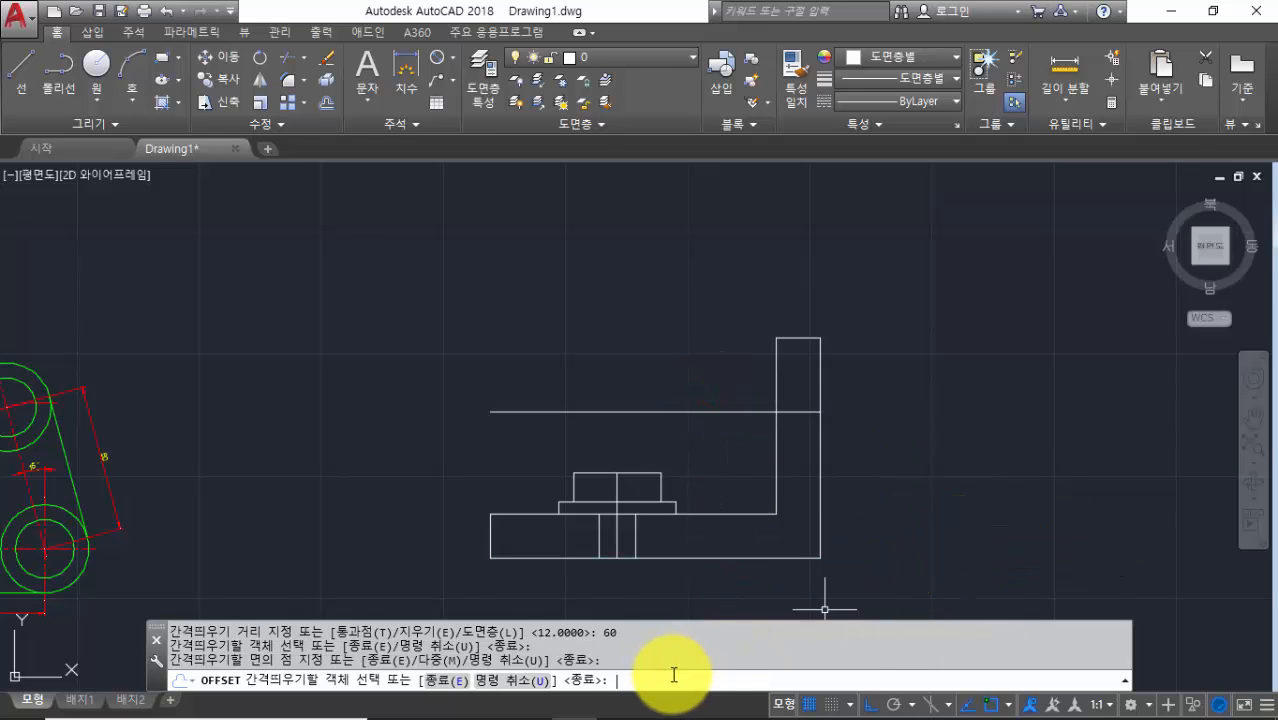
pyautogui.press('Return')
# Offset the centerline of the upright's hole 15/2 to both sides
pyautogui.press('Return')
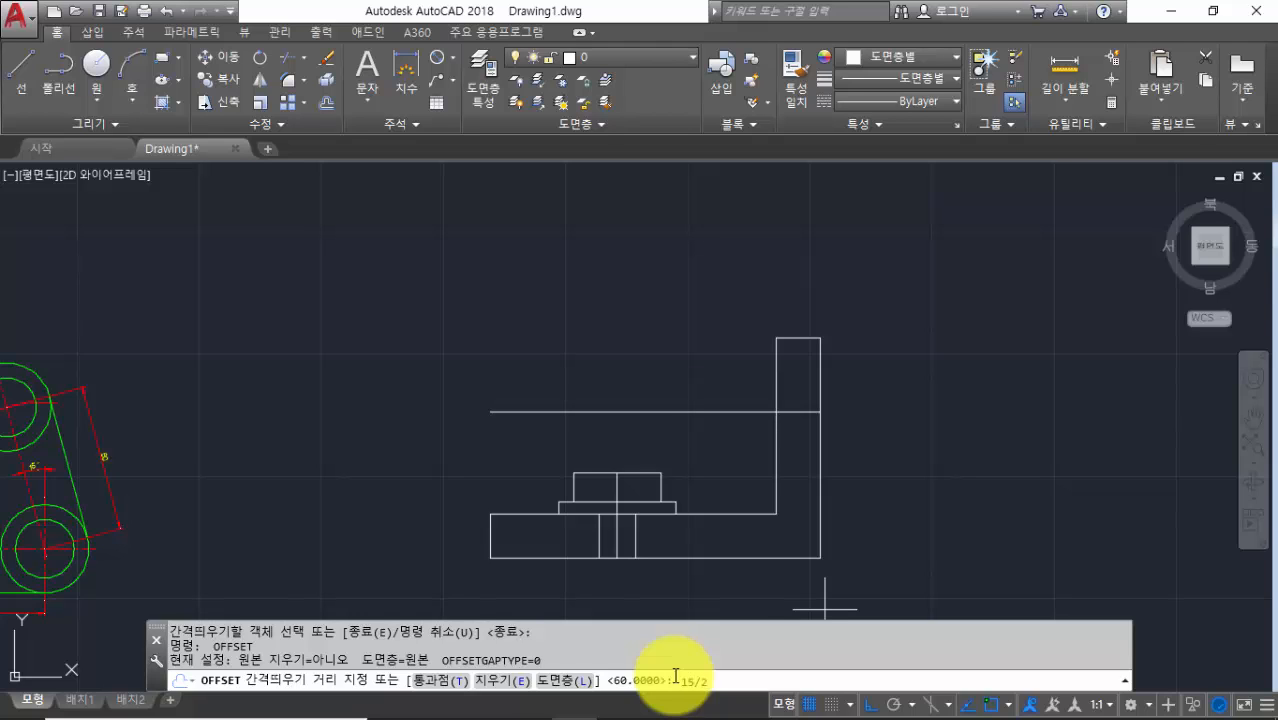
pyautogui.write('15/2')
pyautogui.press('Return')
pyautogui.scroll(2, 824, 456)
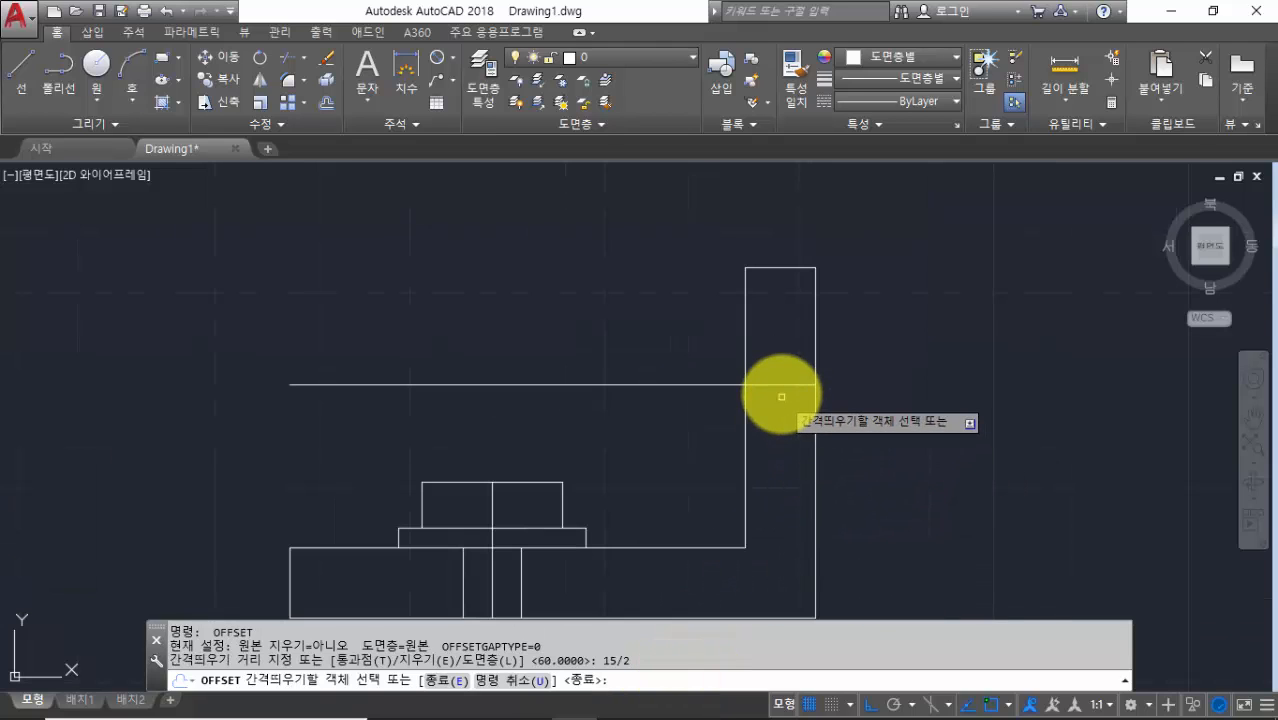
pyautogui.click(782, 384)
pyautogui.click(784, 343)
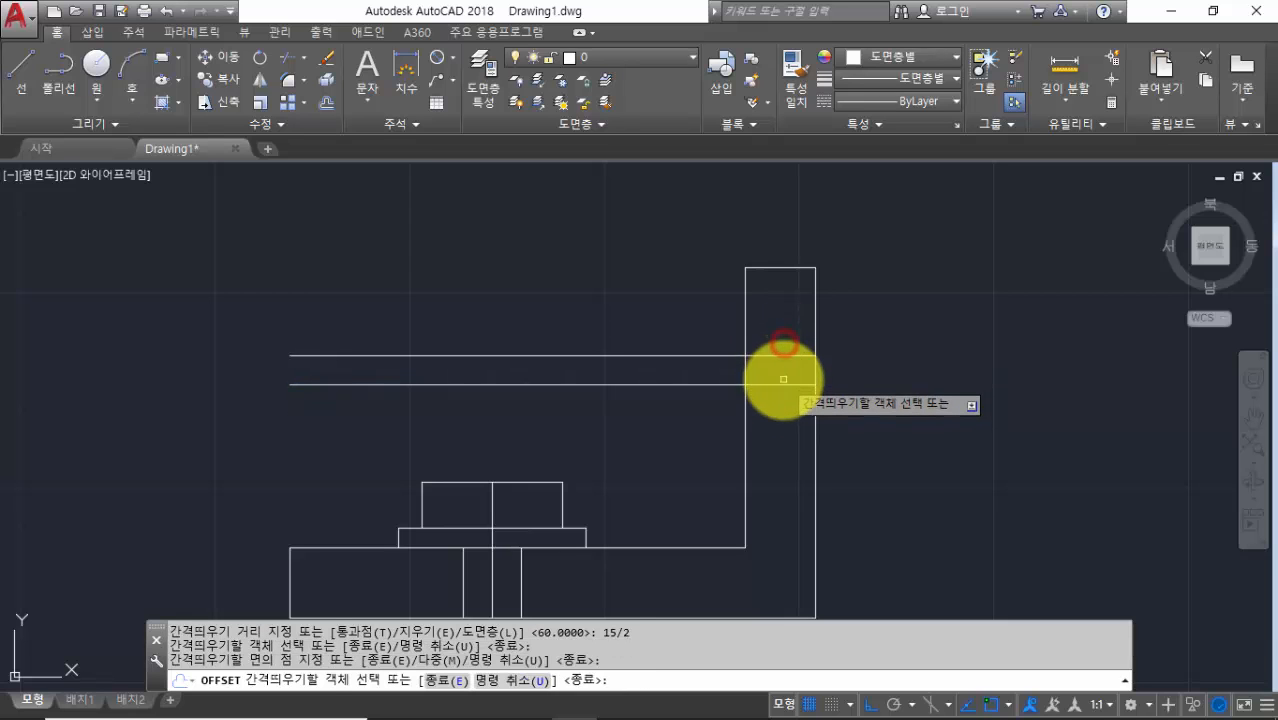
pyautogui.click(783, 382)
pyautogui.click(776, 443)
pyautogui.scroll(-2, 832, 487)
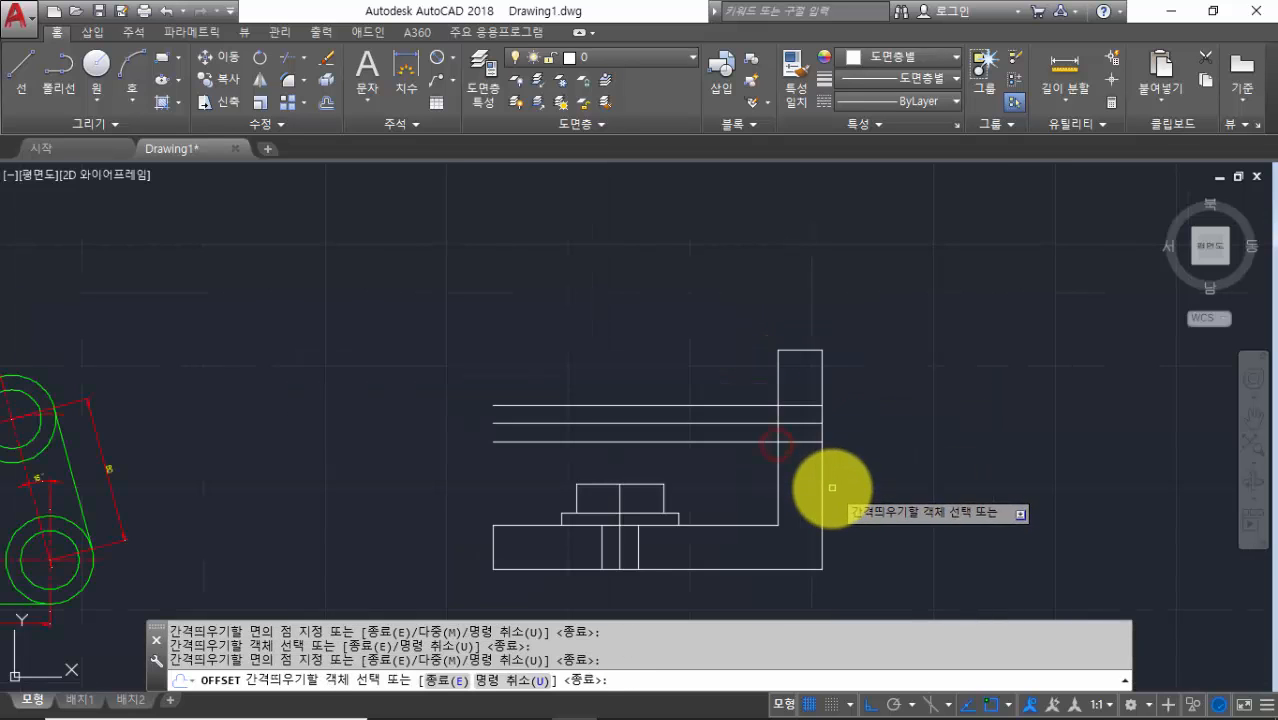
pyautogui.moveTo(832, 487); pyautogui.dragTo(820, 460, button='middle')
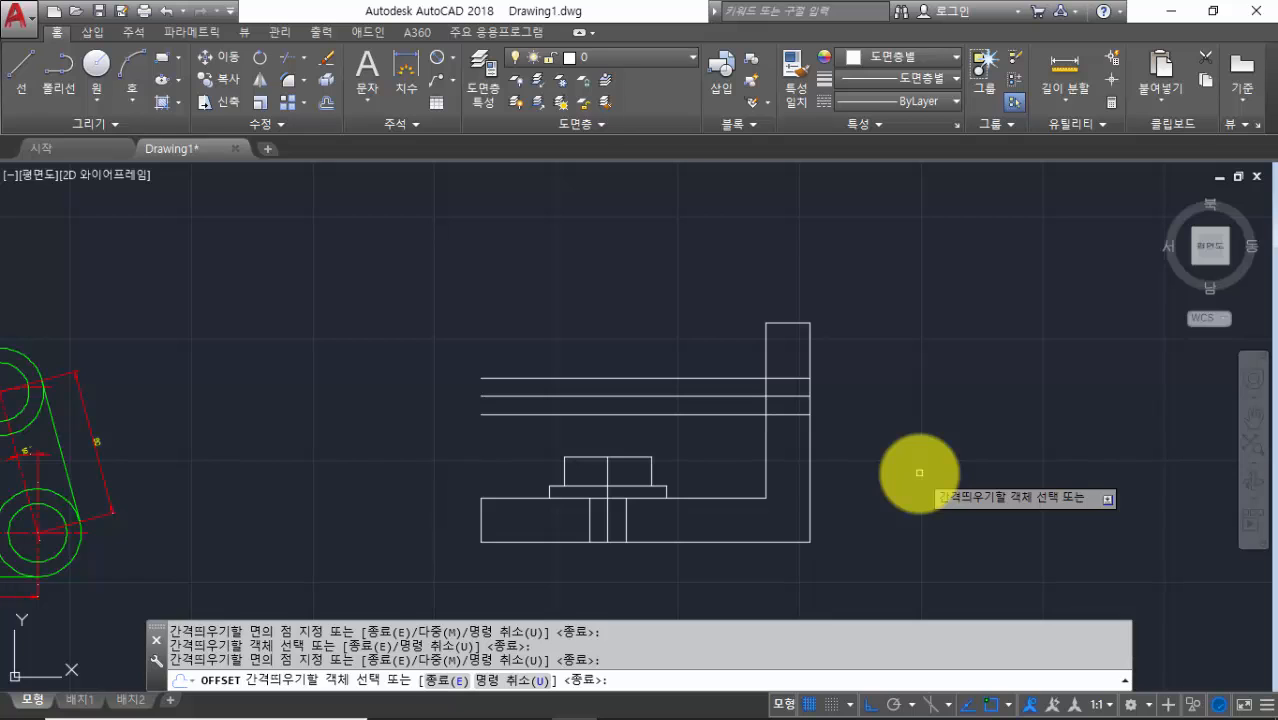
pyautogui.press('Return')
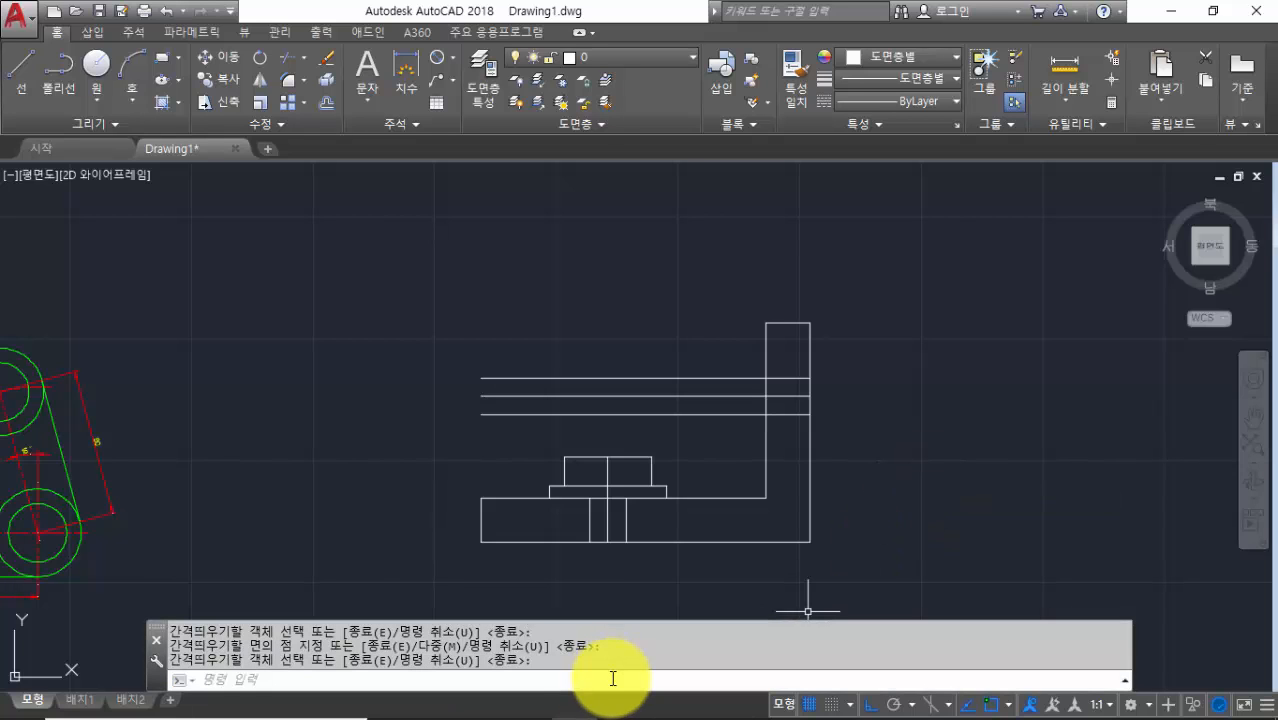
# Trim the three horizontal hole lines outside the upright so that they stay only between its two vertical edges
pyautogui.write('tr')
pyautogui.press('Return')
pyautogui.press('Return')
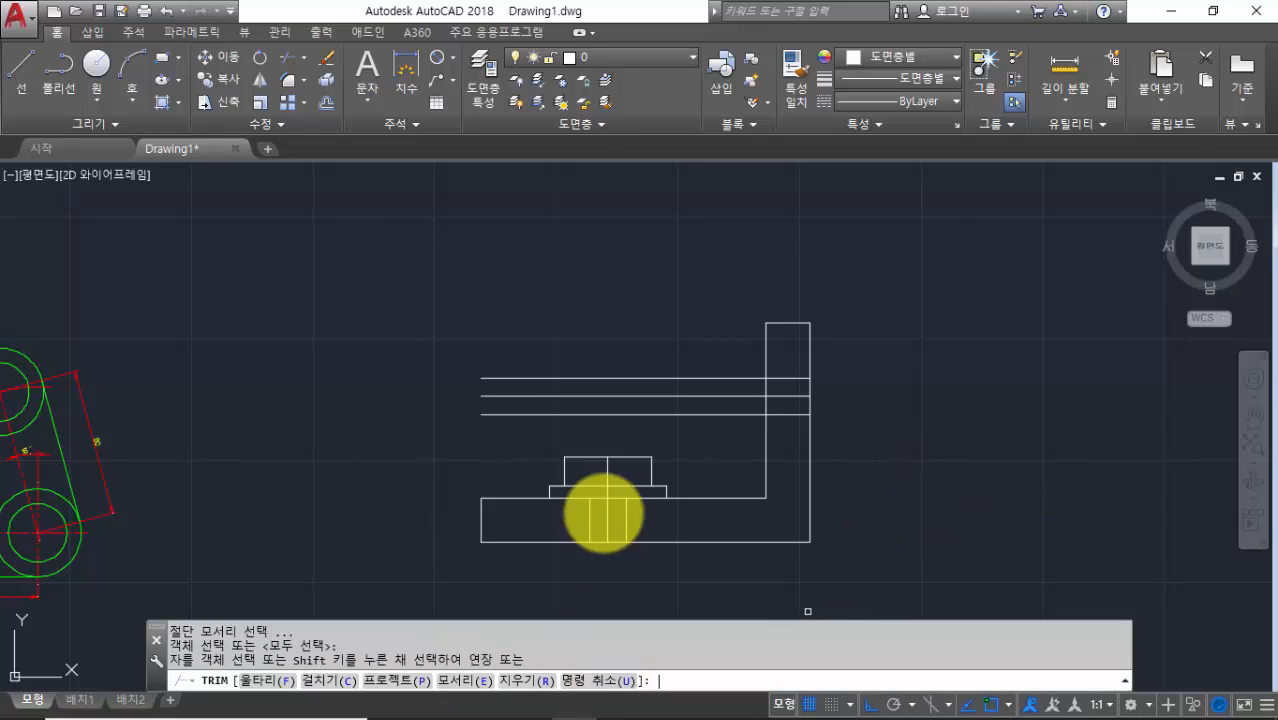
pyautogui.click(737, 361)
pyautogui.click(706, 432)
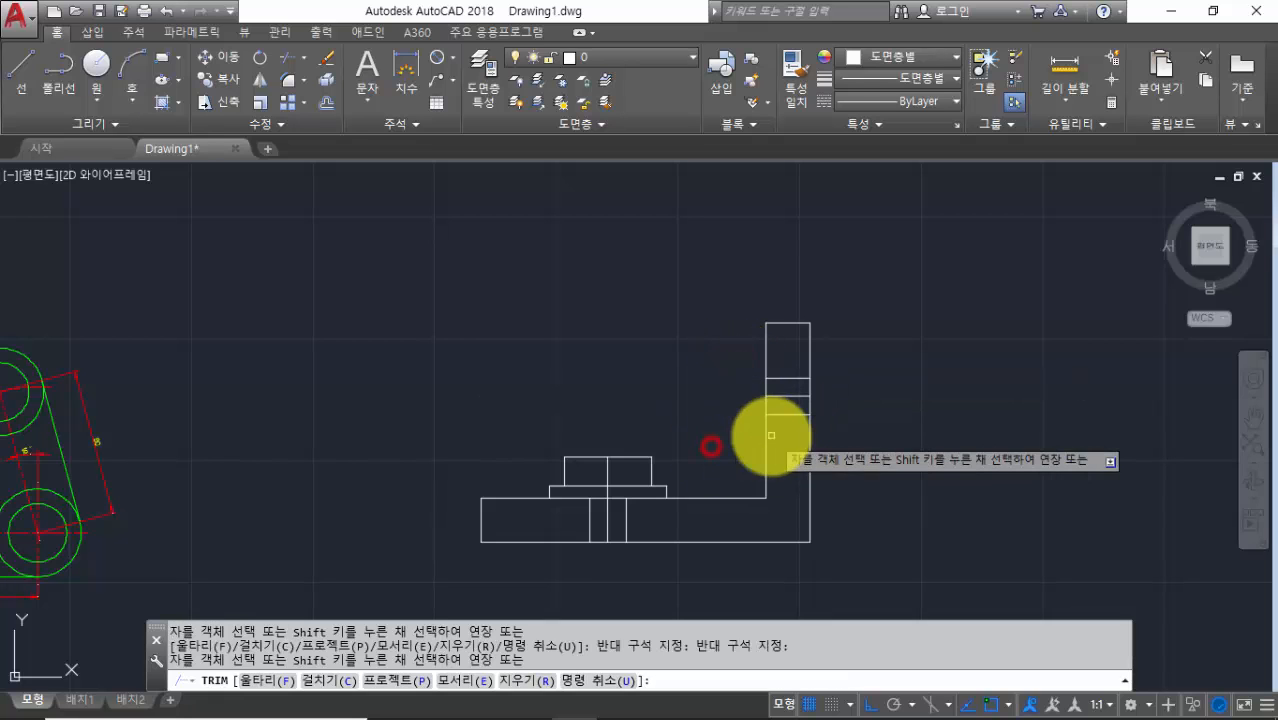
pyautogui.press('Return')
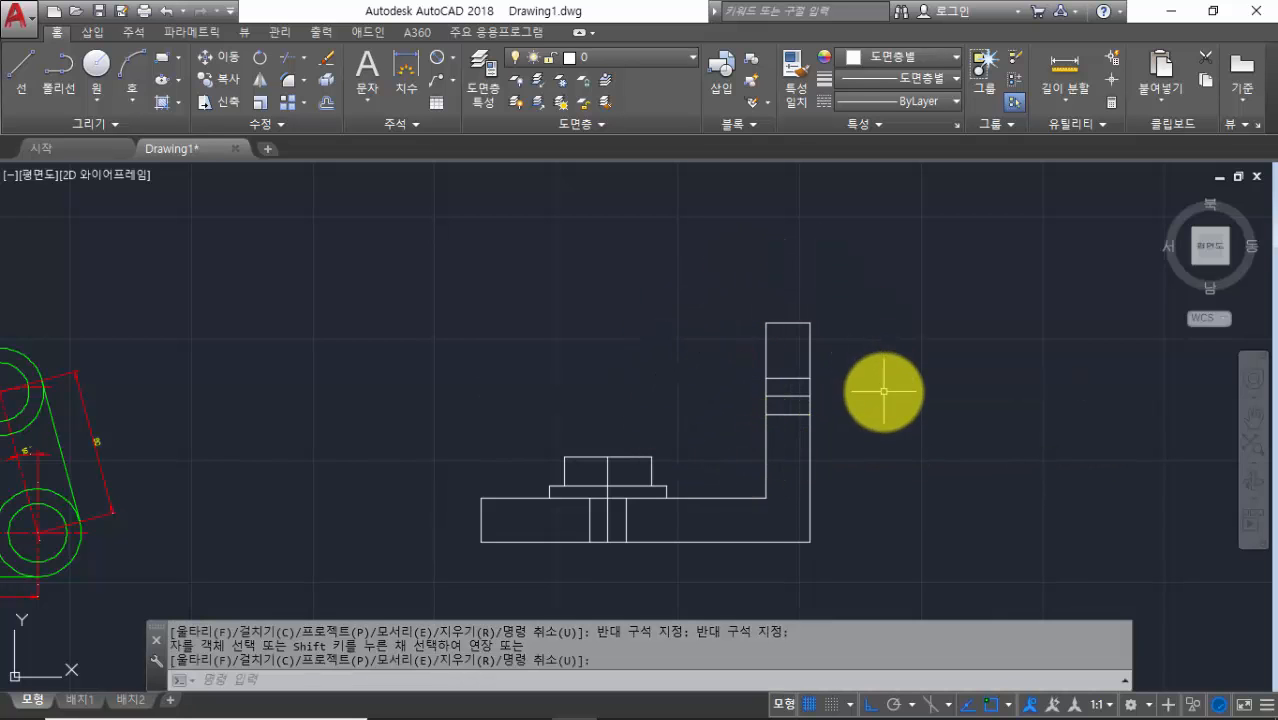
# Switch to the reference image 06-3.jpg in Photos and examine the bracket's remaining details, especially its rounded corners
pyautogui.moveTo(685, 448); pyautogui.dragTo(706, 430, button='middle')
pyautogui.scroll(3, 727, 388)
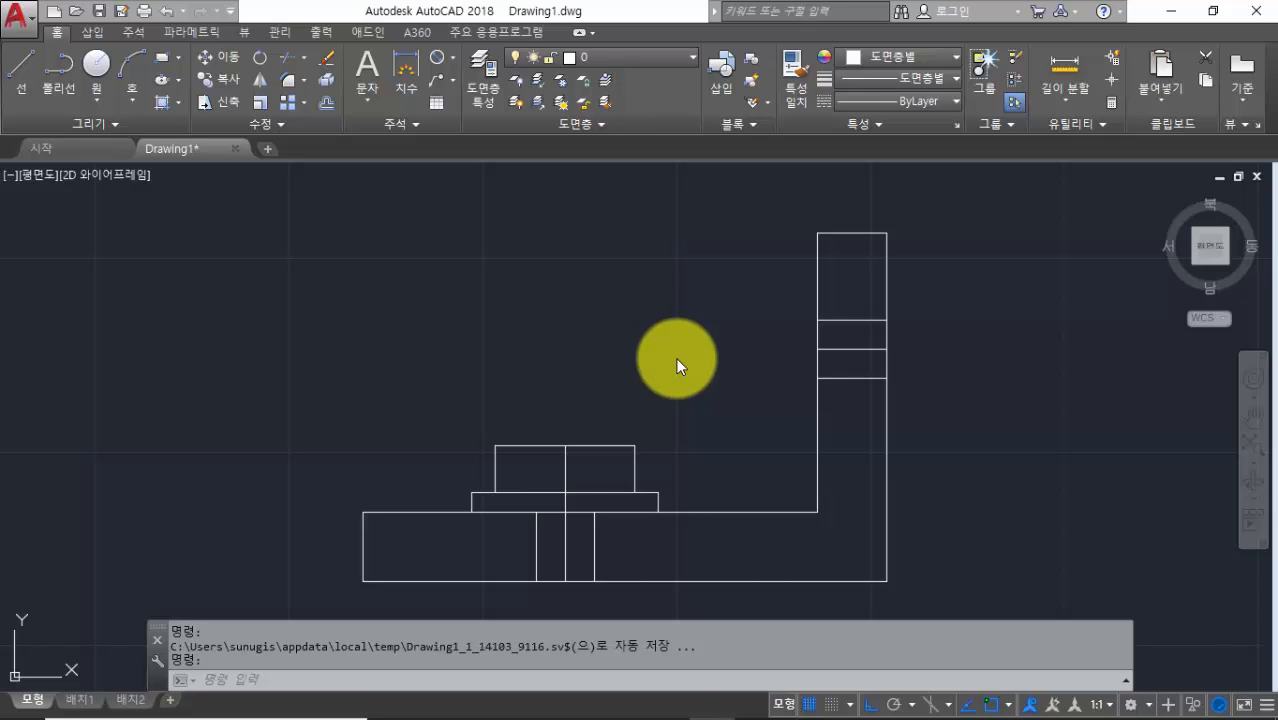
pyautogui.hotkey('alt', 'Tab')
pyautogui.hotkey('alt', 'Tab')
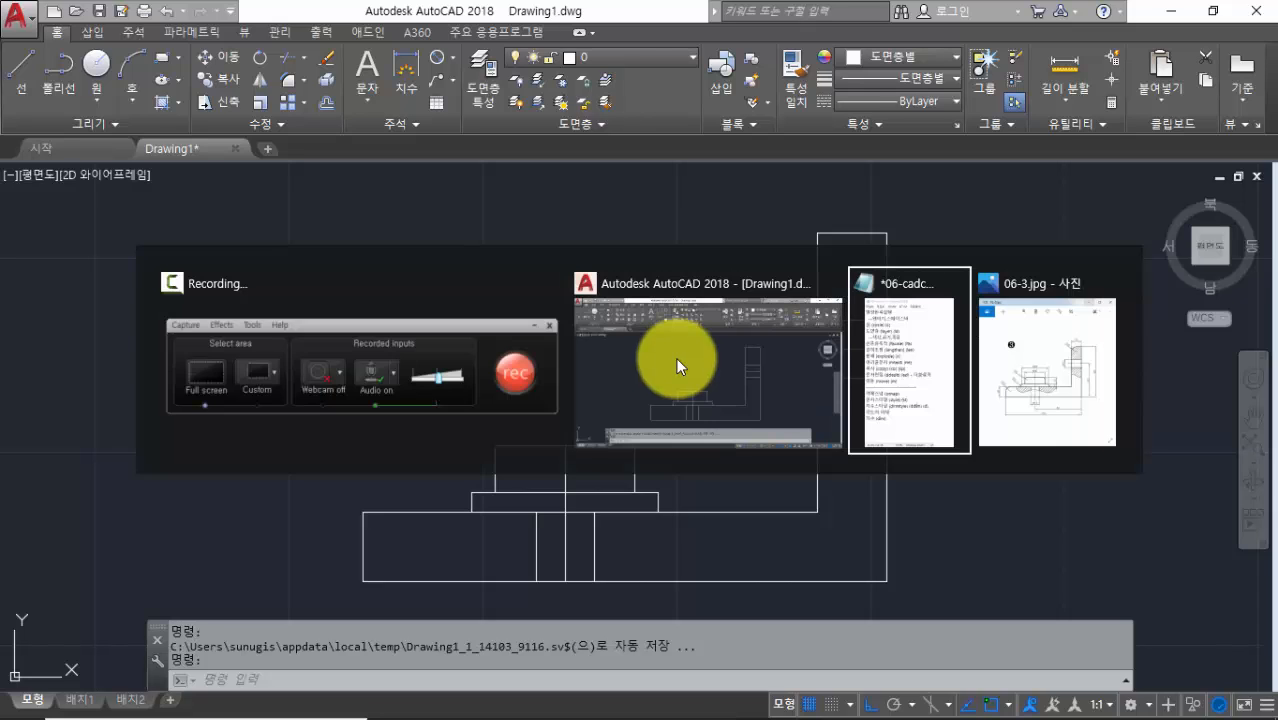
pyautogui.hotkey('alt', 'Tab')
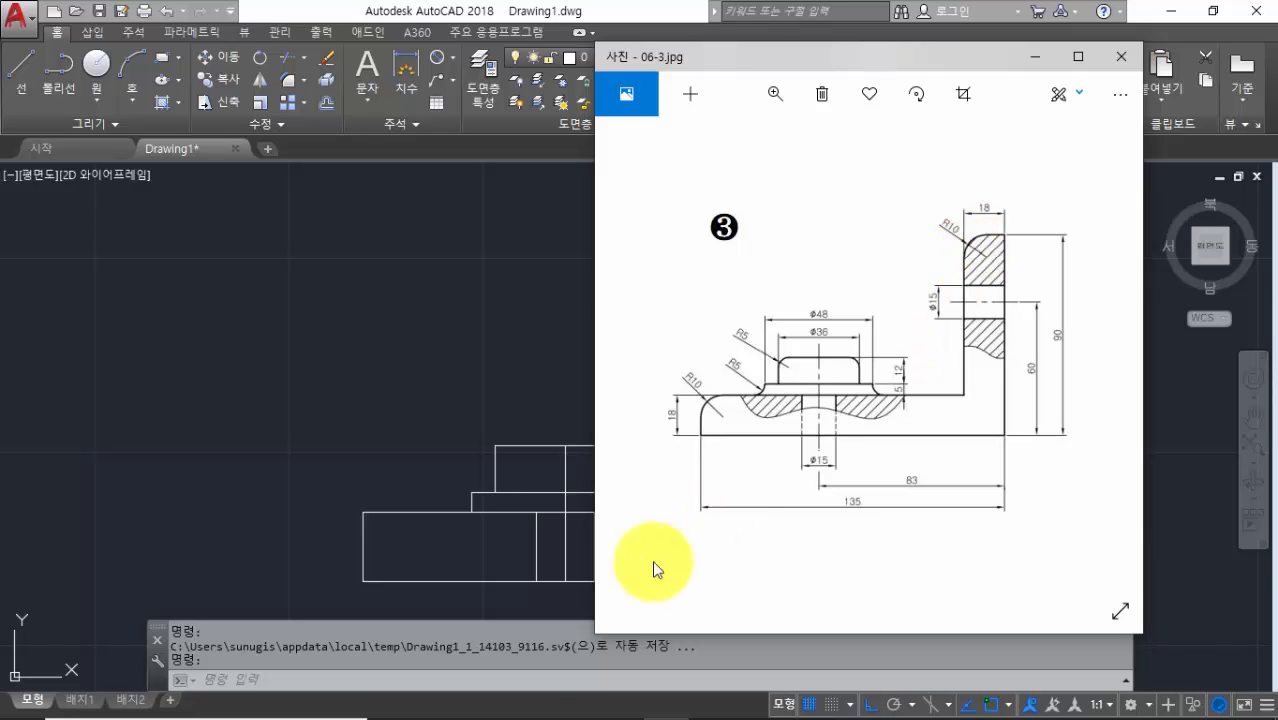
pyautogui.click(441, 404)
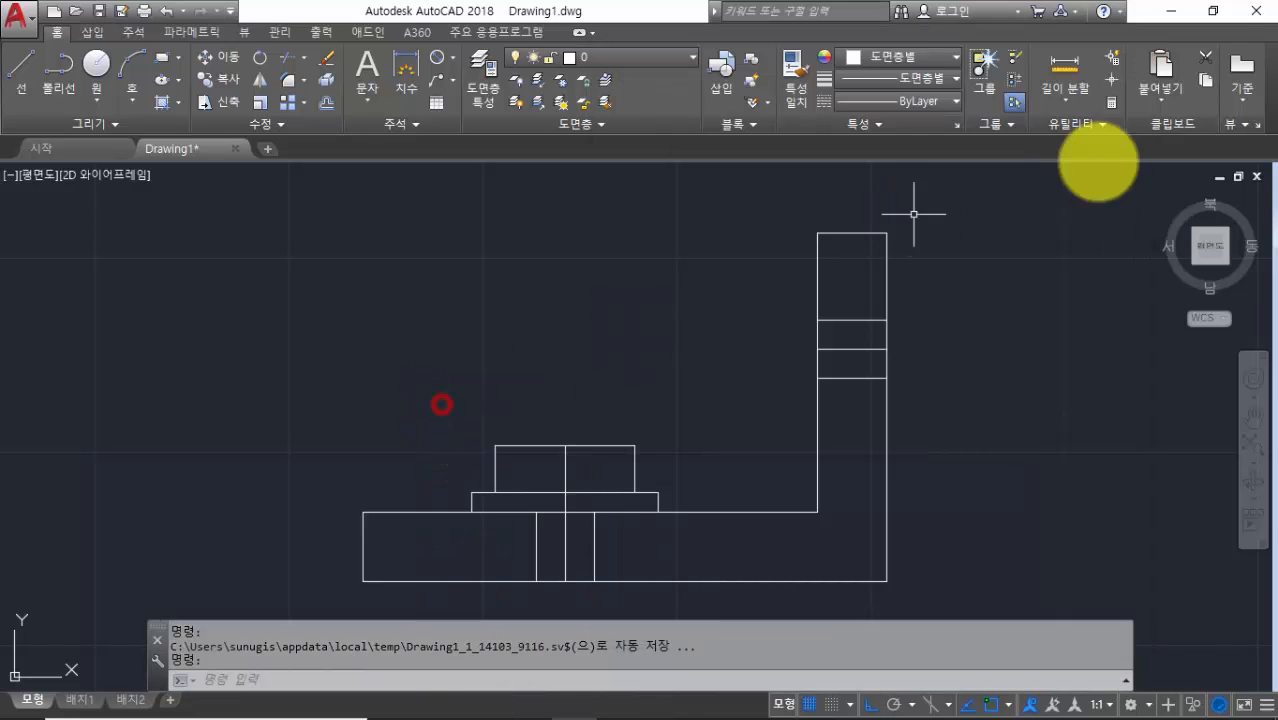
# Switch to the notes 06-cadcad.txt in Notepad and add the line "모깎기 (fillet) (f)" below the dim entry
pyautogui.click(1213, 10)
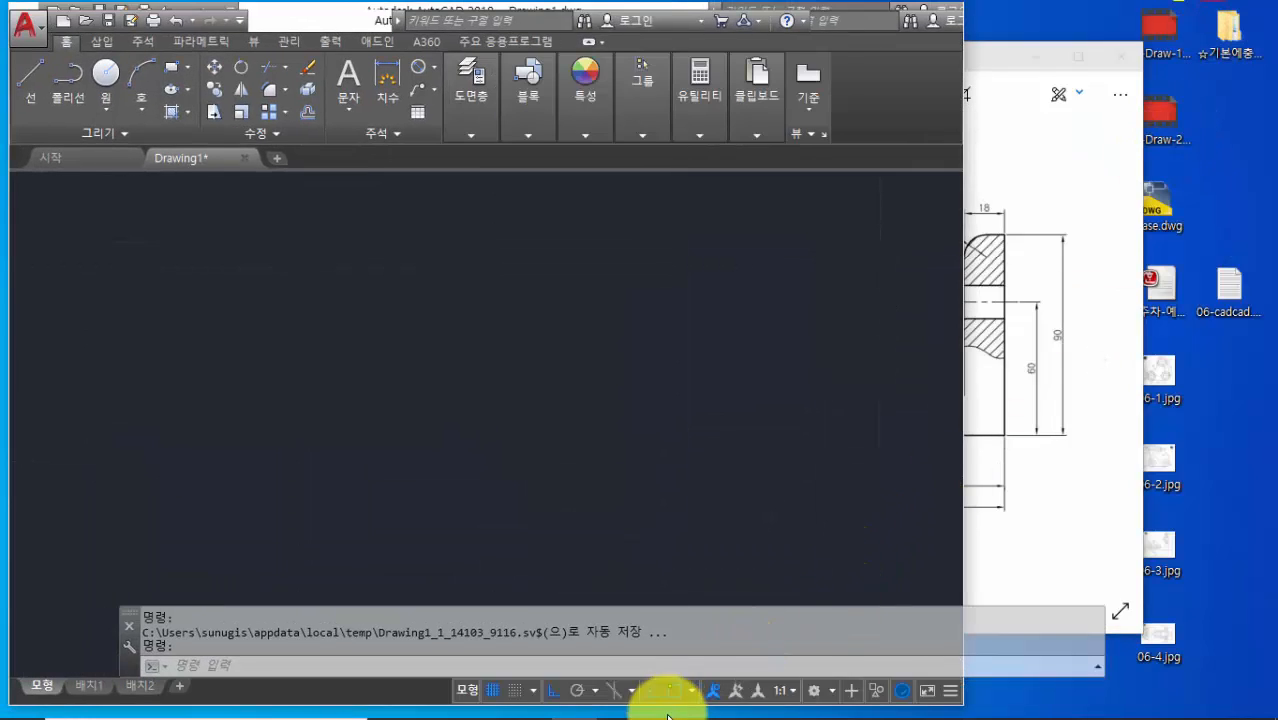
pyautogui.click(618, 700)
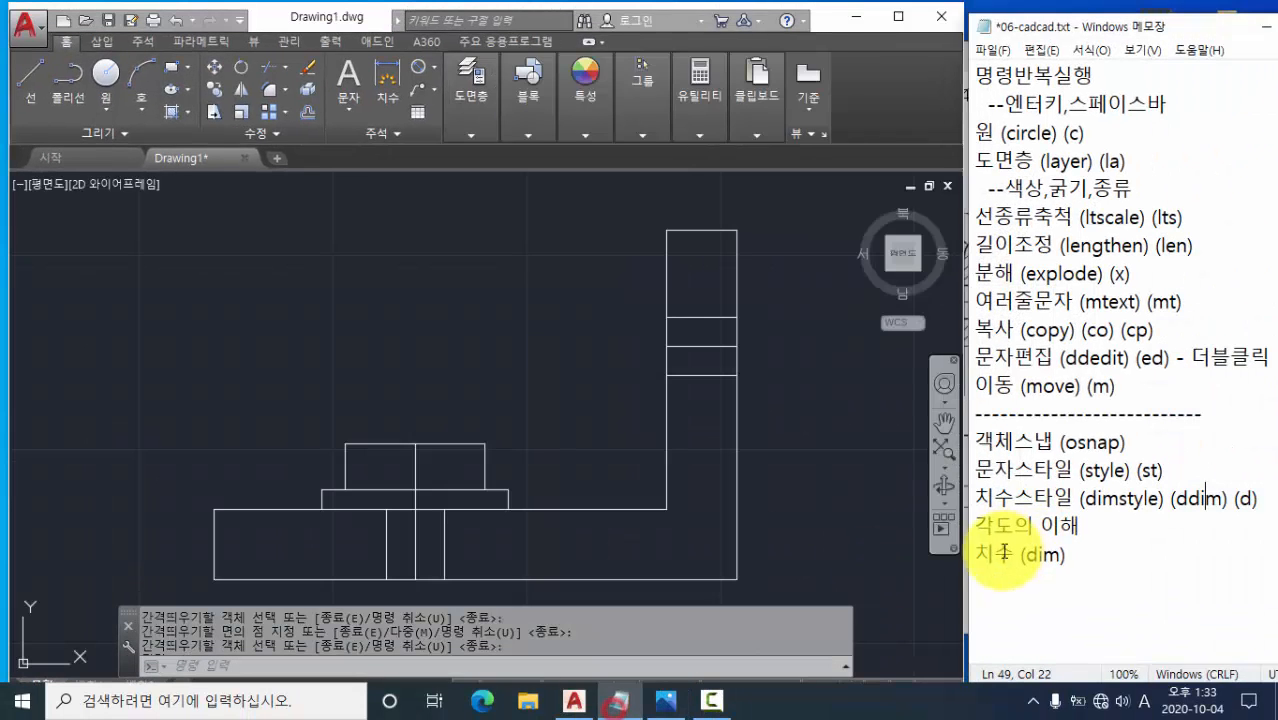
pyautogui.click(1107, 558)
pyautogui.press('Return')
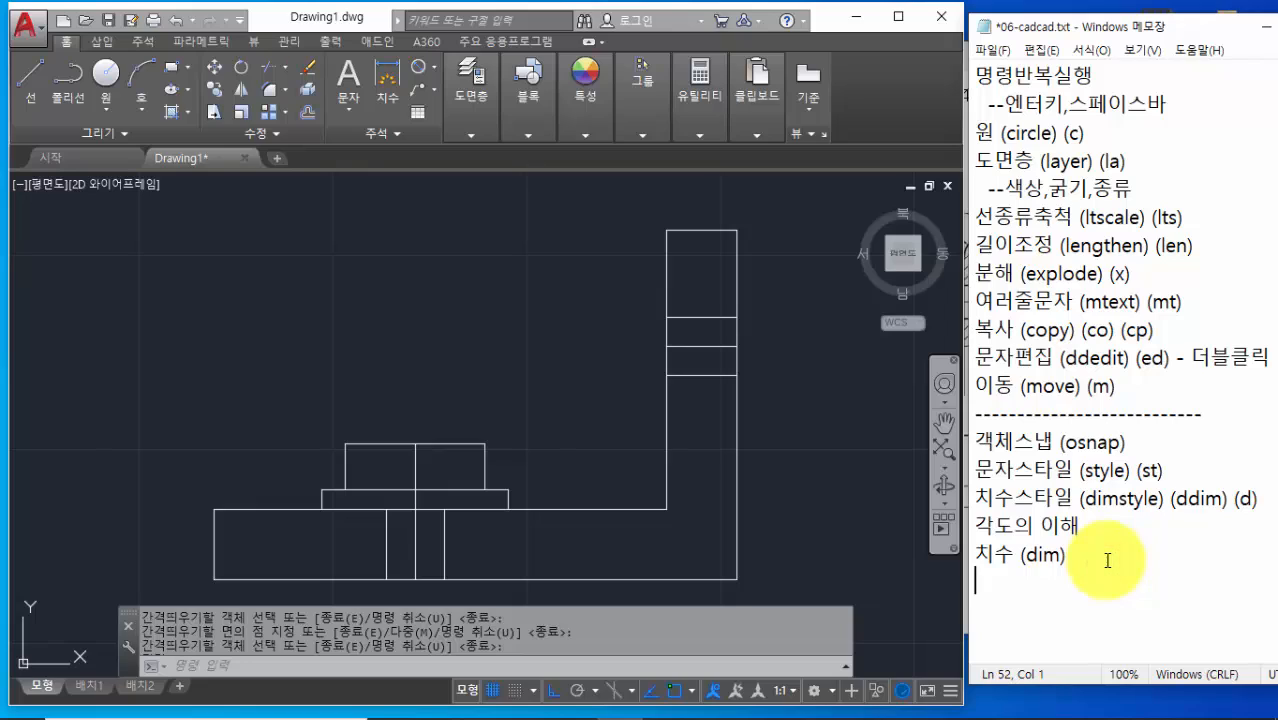
pyautogui.write('a')
pyautogui.press('BackSpace')
pyautogui.write('뭐')
pyautogui.write('깎기 (')
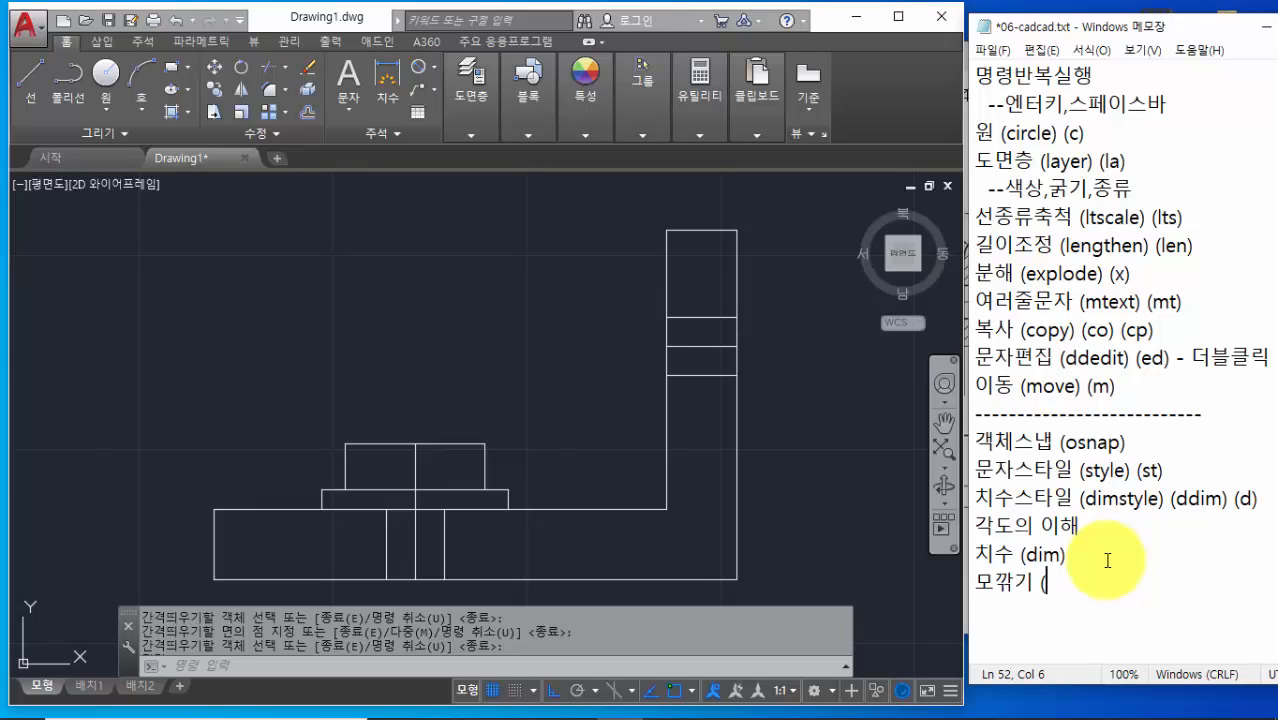
pyautogui.write('fillet) (f)')
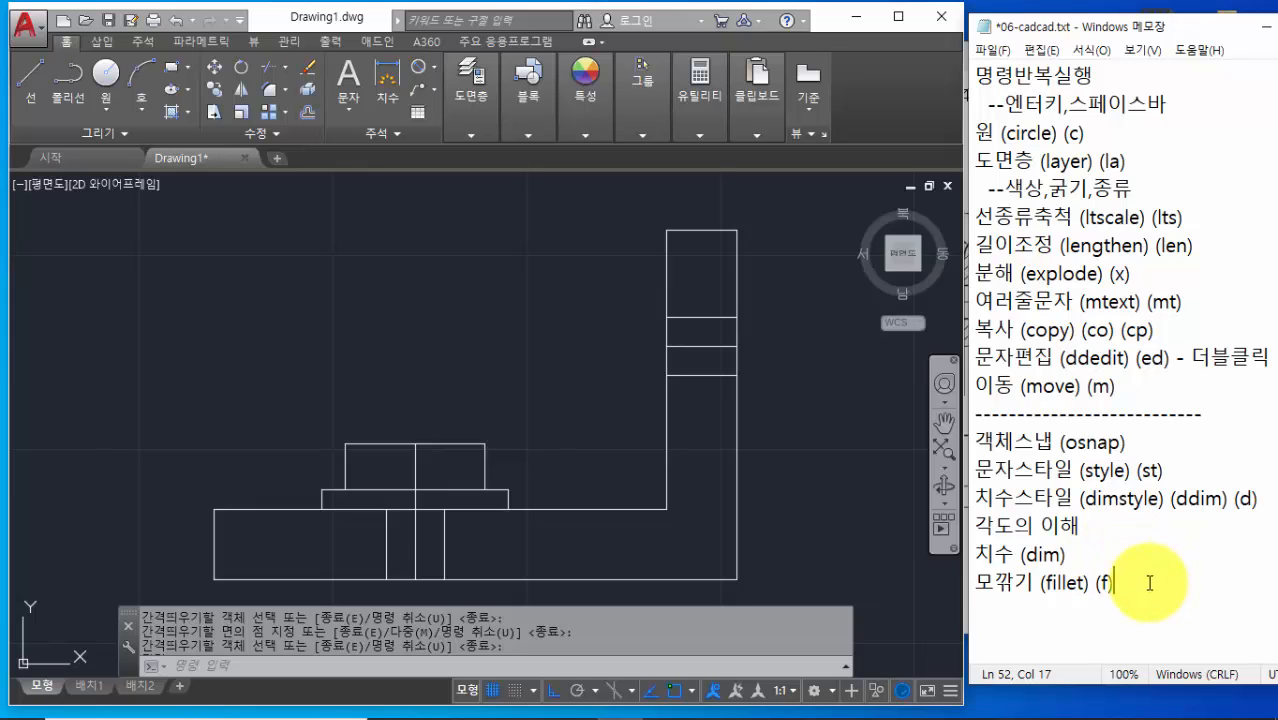
# Add several blank lines at the end of the notes and append "- r값" to the fillet line
pyautogui.press('Return')
pyautogui.press('Return')
pyautogui.press('Return')
pyautogui.press('Return')
pyautogui.press('Return')
pyautogui.press('Return')
pyautogui.press('Return')
pyautogui.press('Return')
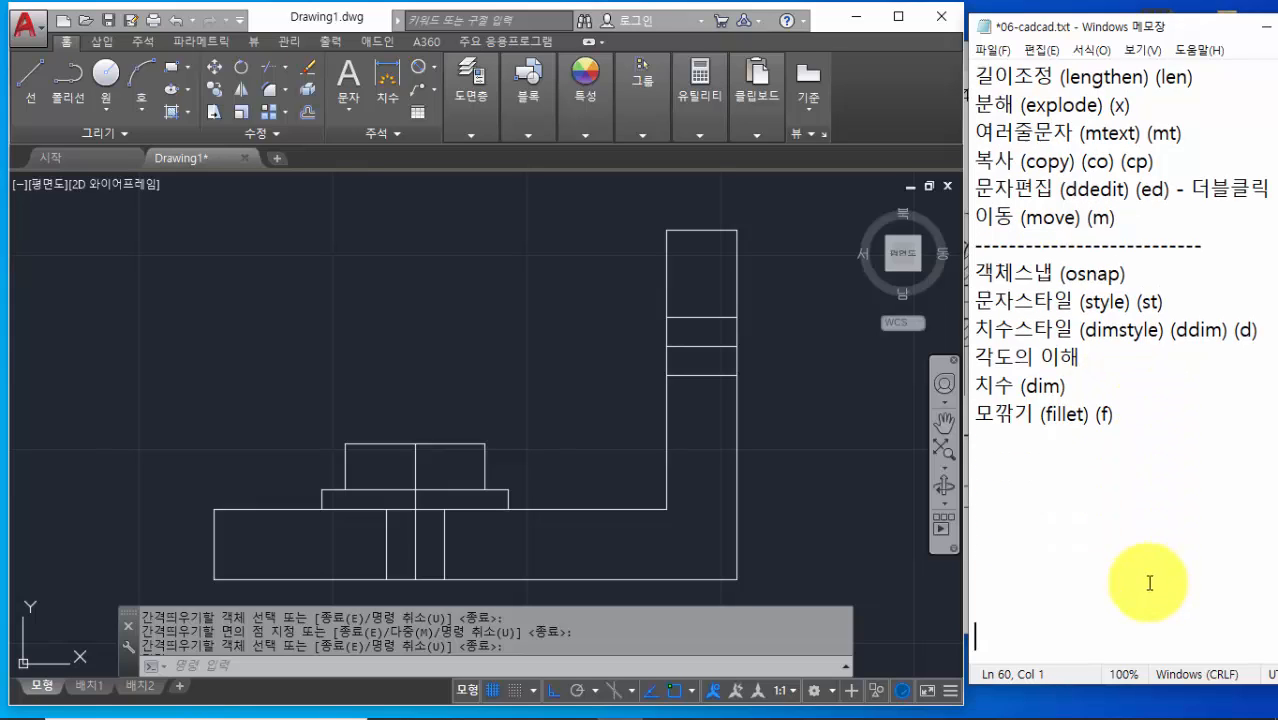
pyautogui.click(1146, 421)
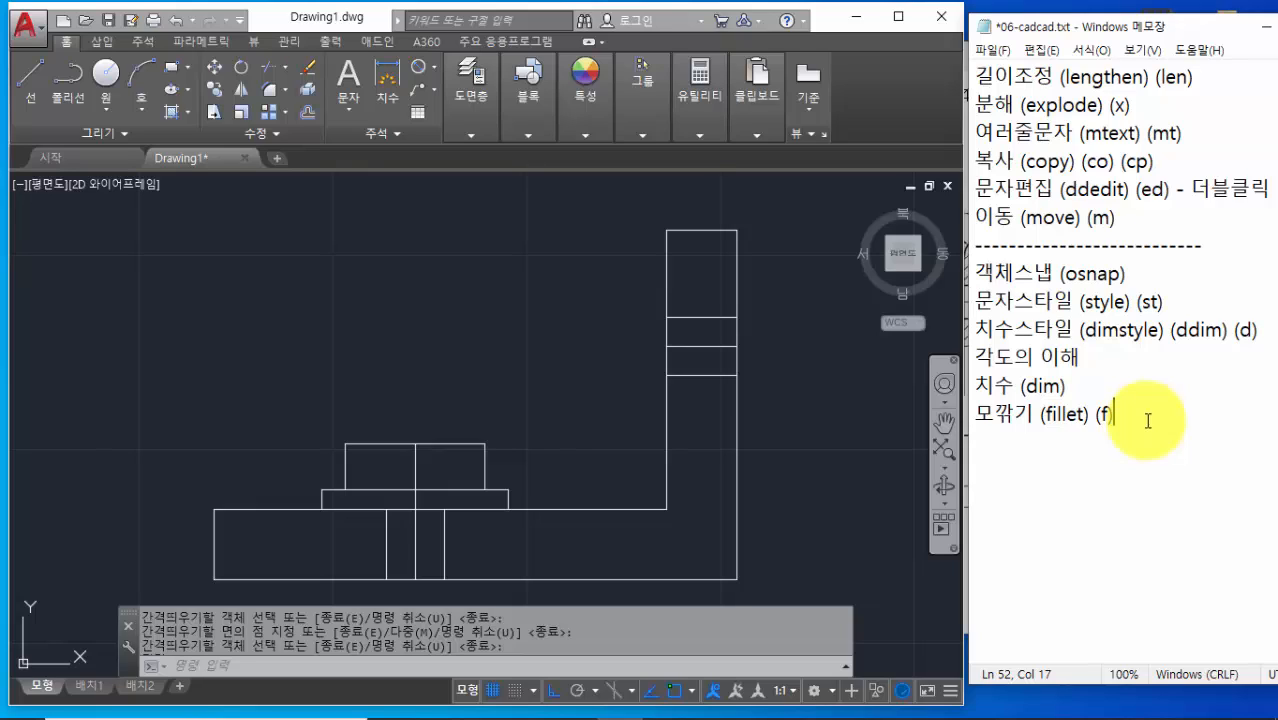
pyautogui.write('- r값')
pyautogui.click(1107, 414)
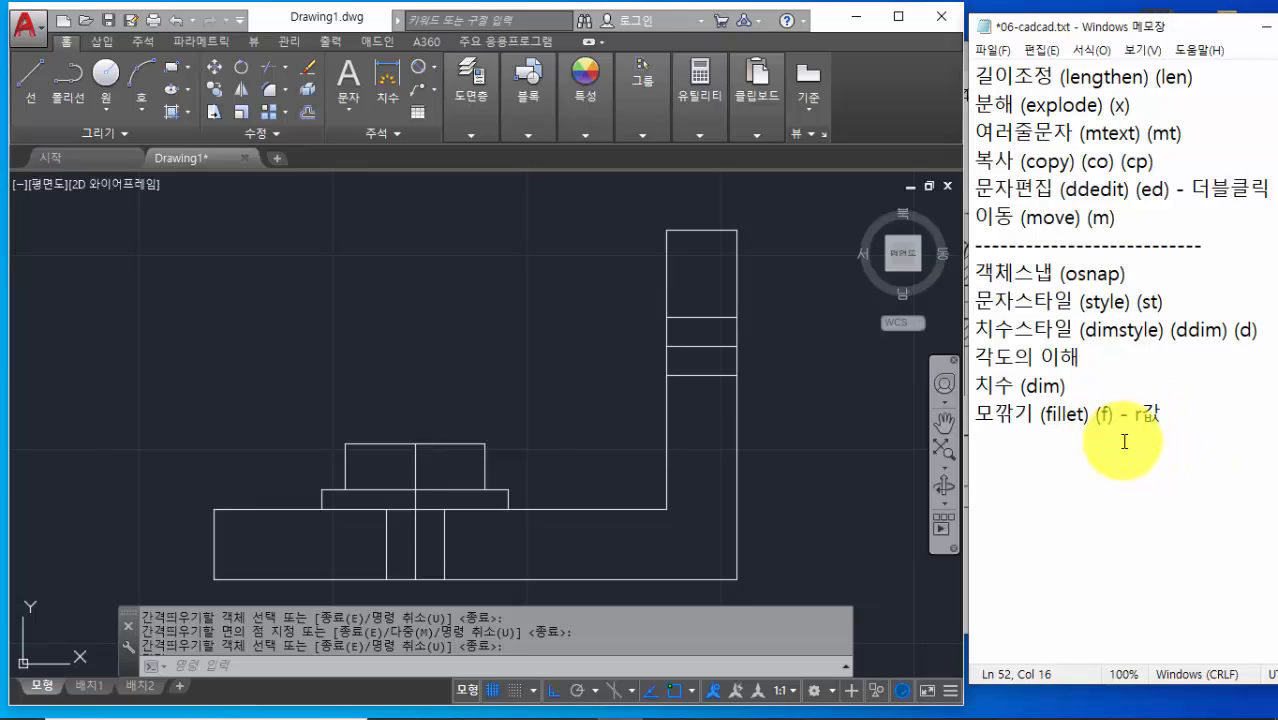
pyautogui.click(1162, 418)
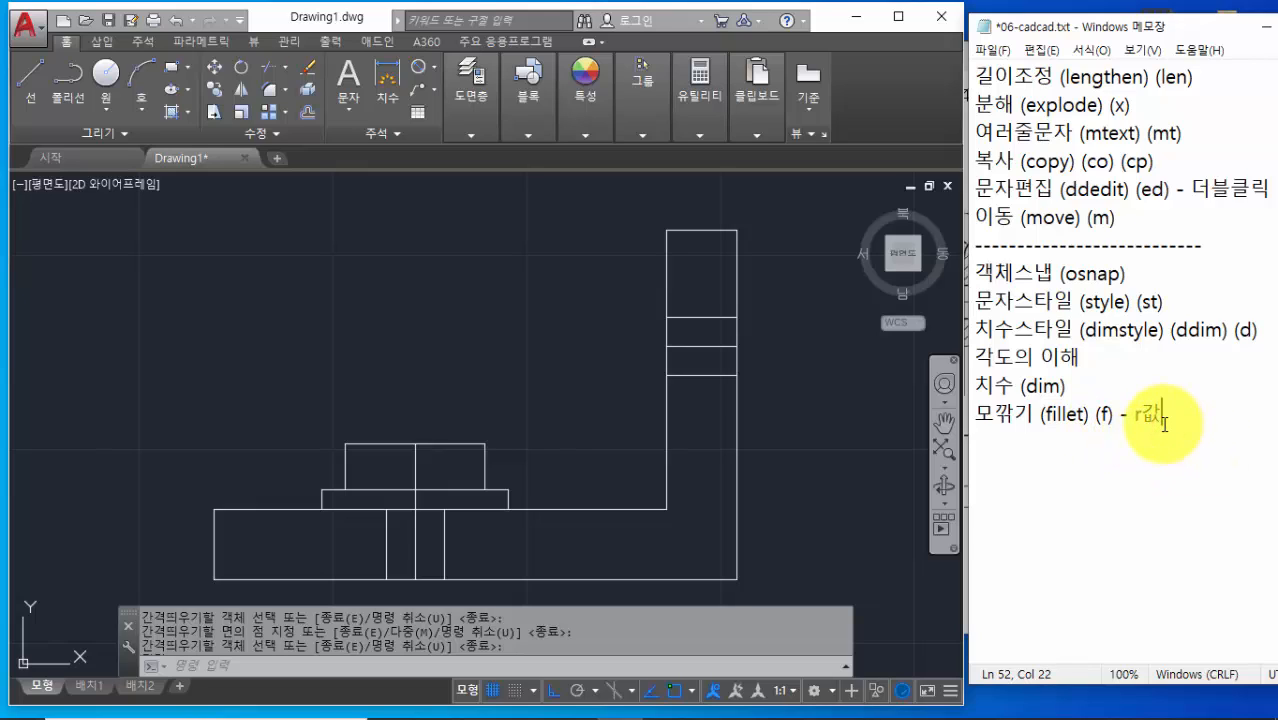
# Switch back to AutoCAD and fillet the upright's upper left corner with radius 10, leaving the edges untrimmed
pyautogui.click(510, 666)
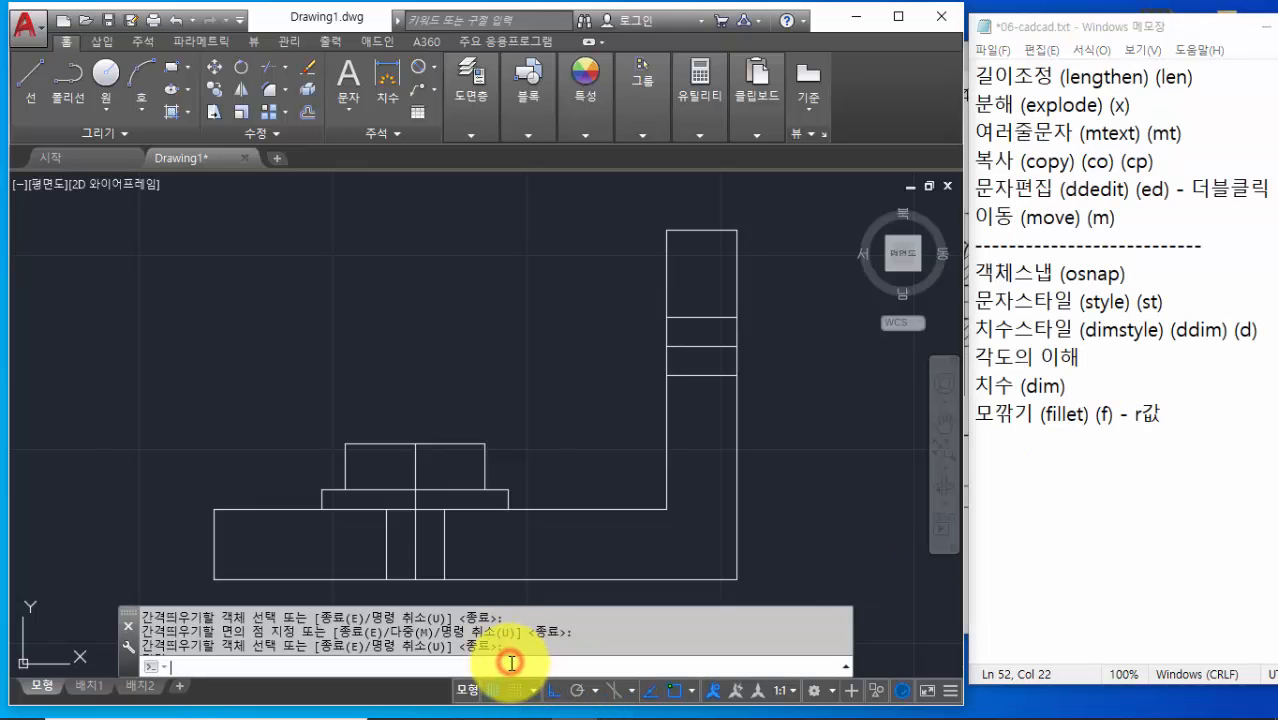
pyautogui.press('Return')
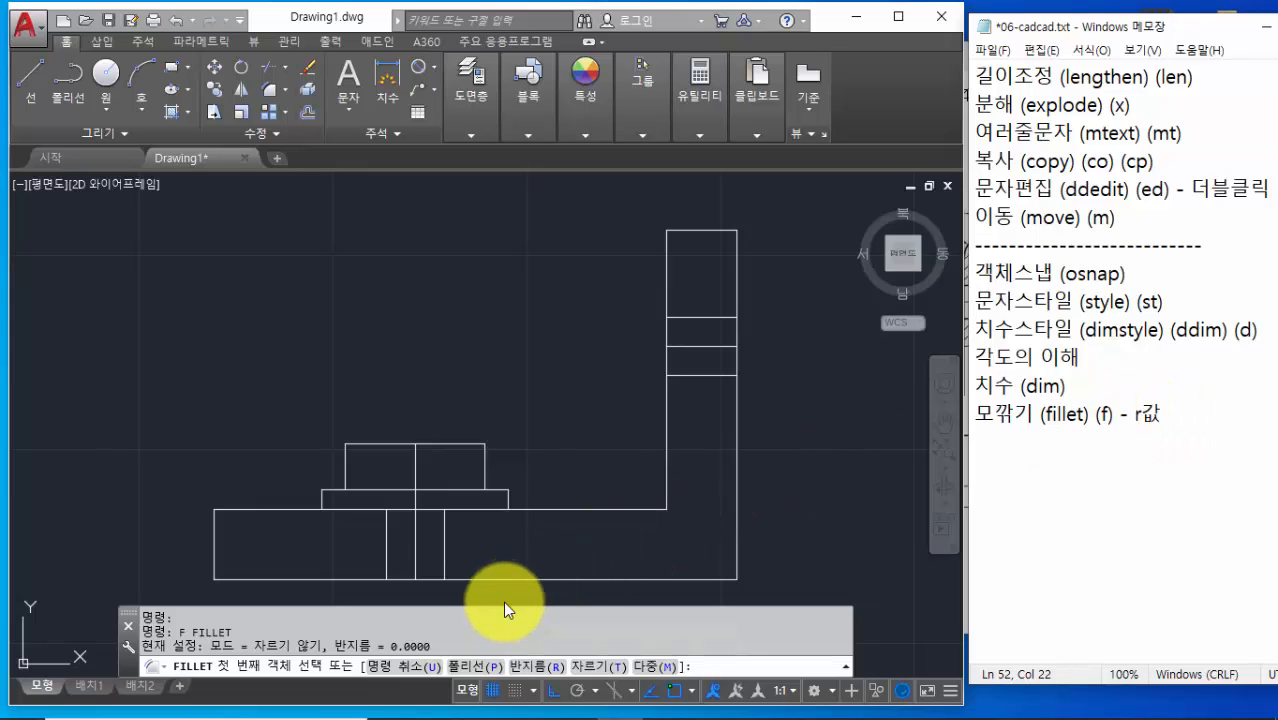
pyautogui.click(720, 662)
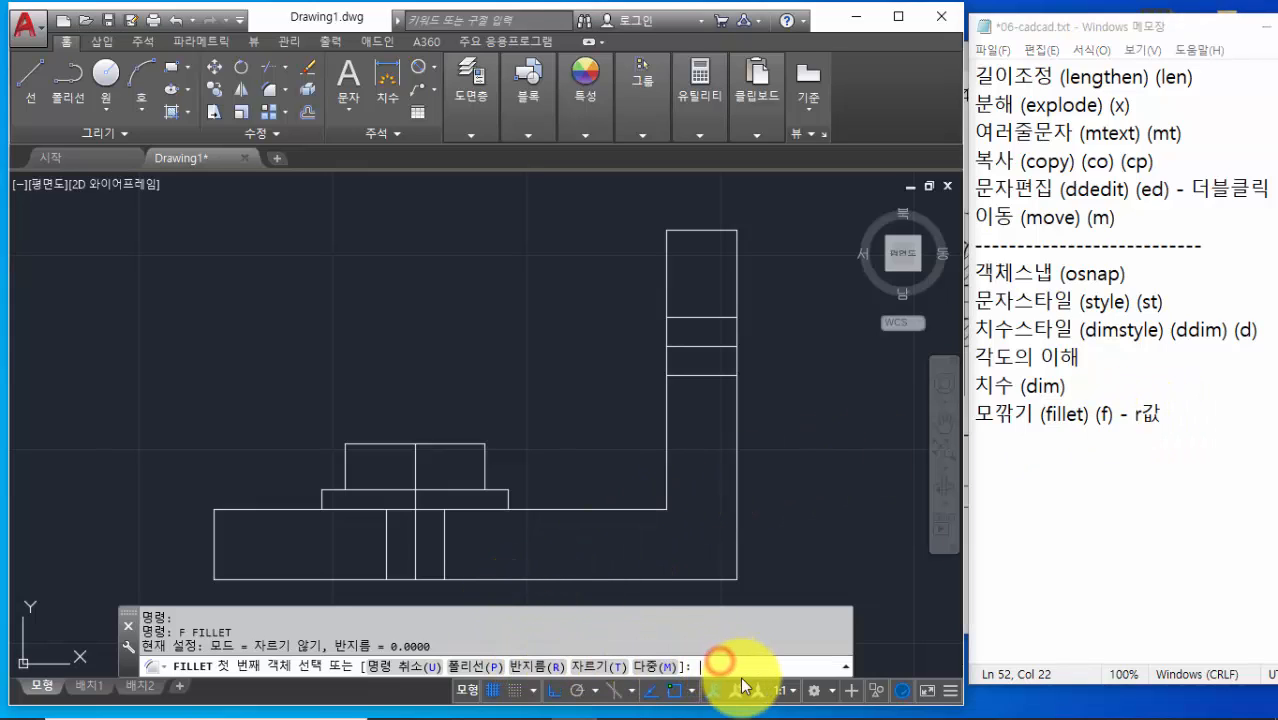
pyautogui.write('r')
pyautogui.press('Return')
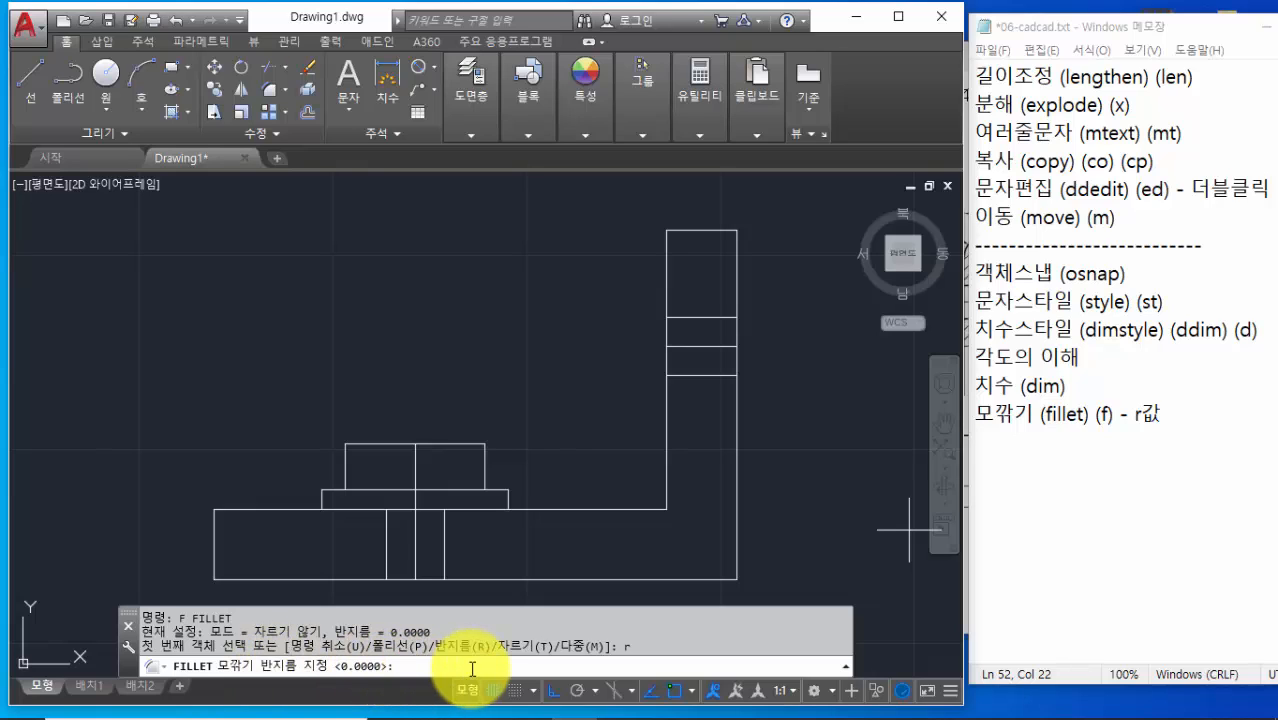
pyautogui.write('10')
pyautogui.press('Return')
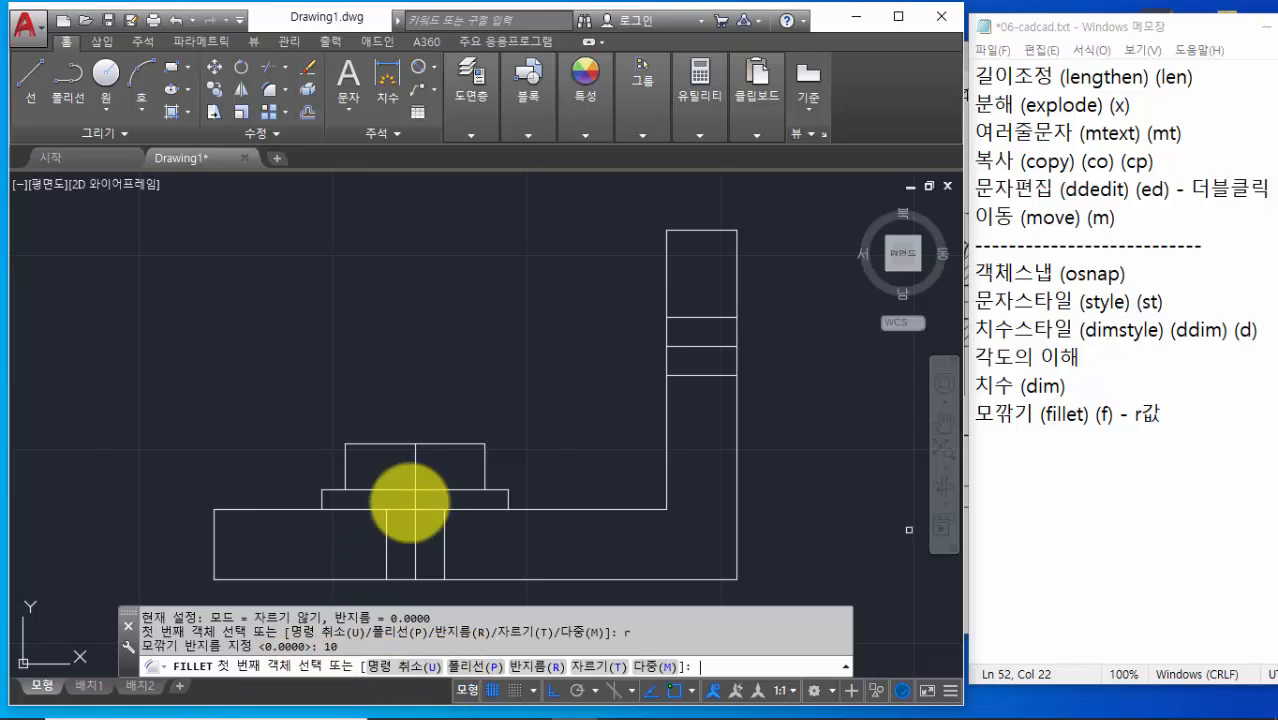
pyautogui.click(697, 233)
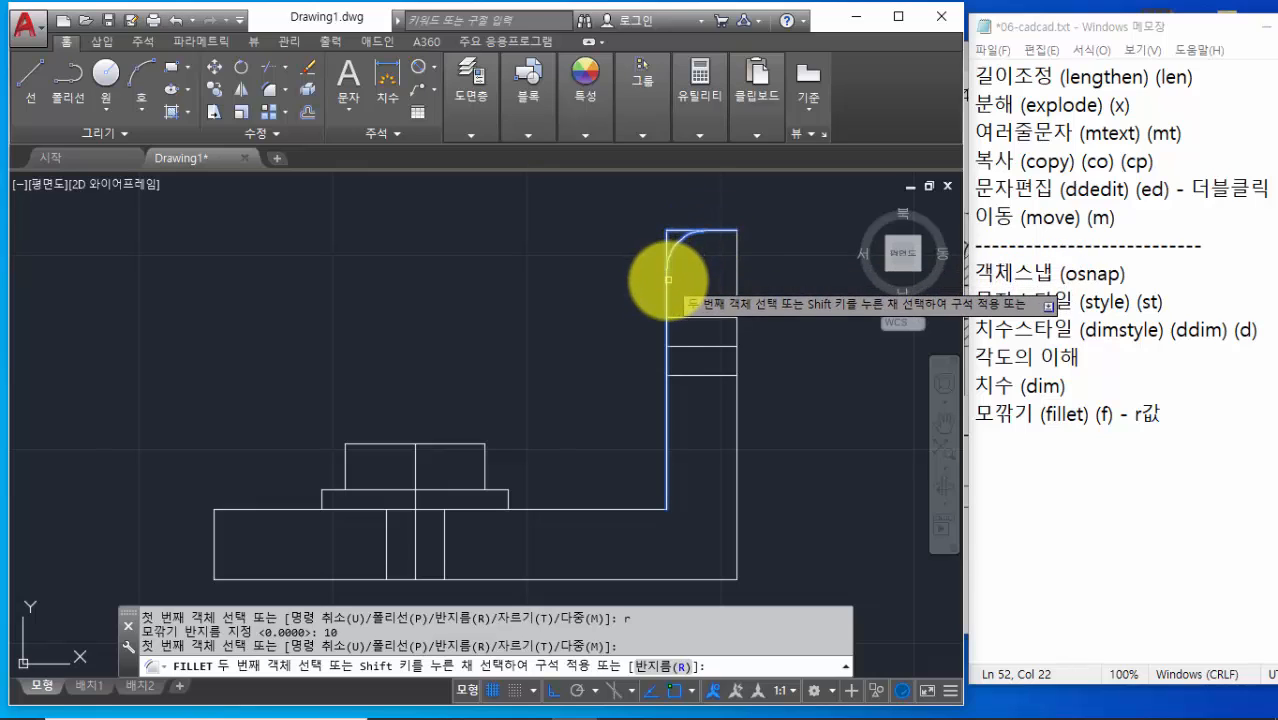
pyautogui.click(667, 272)
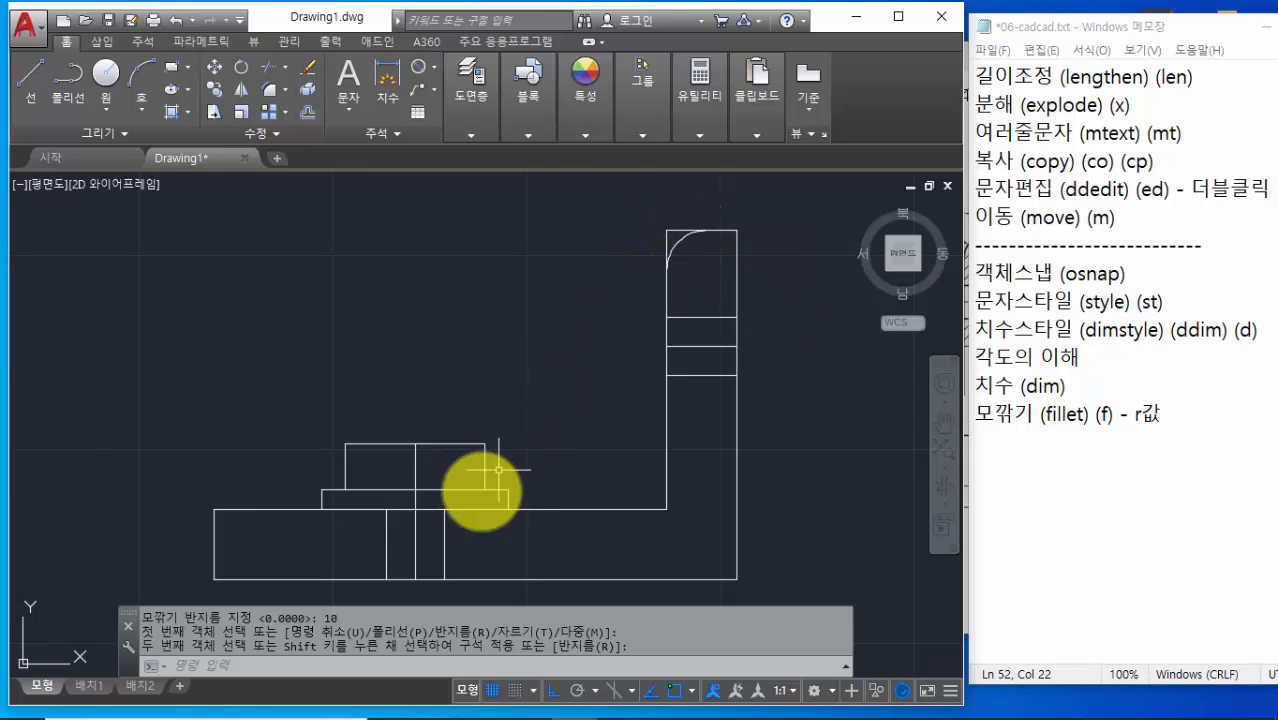
# Undo the last fillet on the upright's corner
pyautogui.click(392, 665)
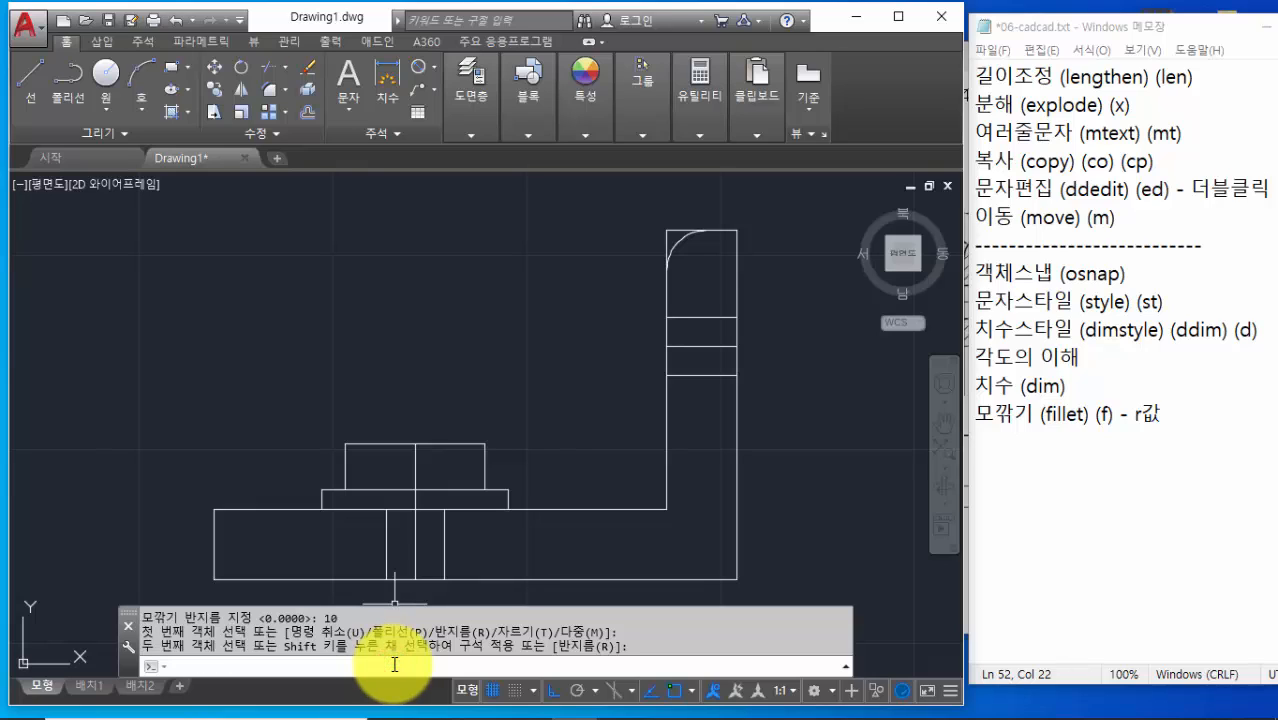
pyautogui.write('u')
pyautogui.press('Return')
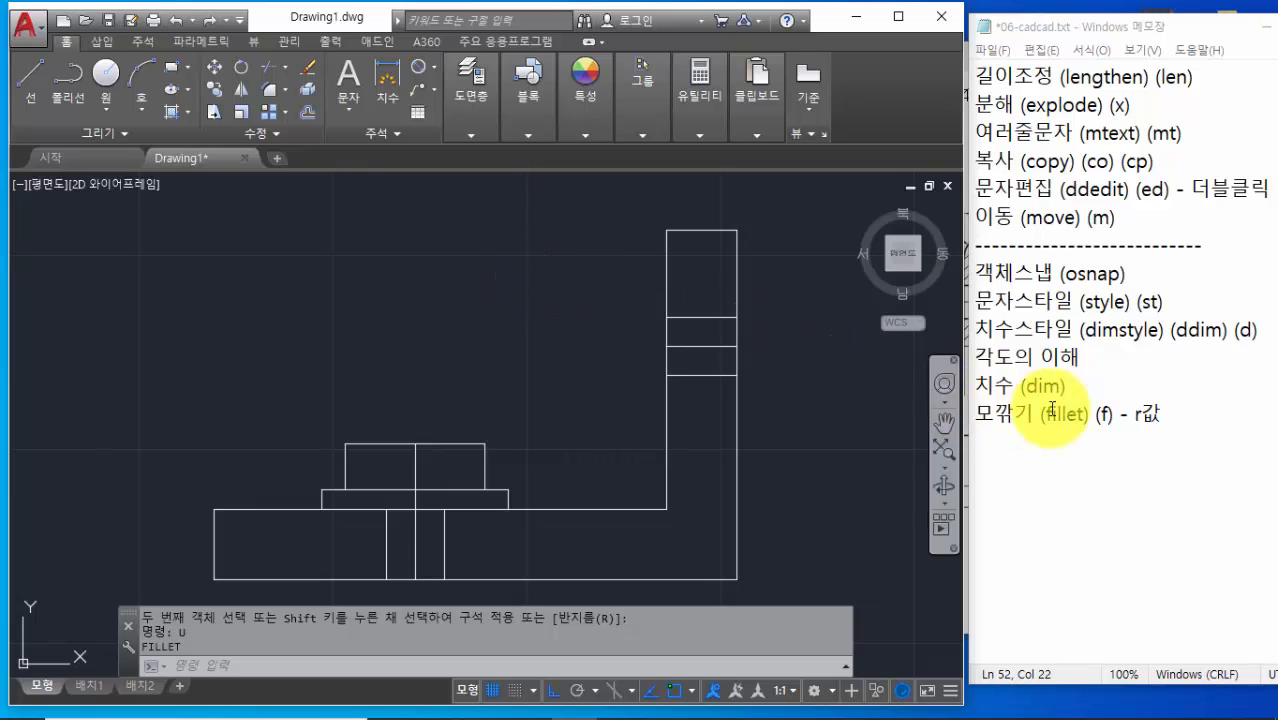
# Fillet the upright's upper left corner with radius 10, using Trim mode so the edges are cut back to the arc
pyautogui.click(375, 665)
pyautogui.write('f')
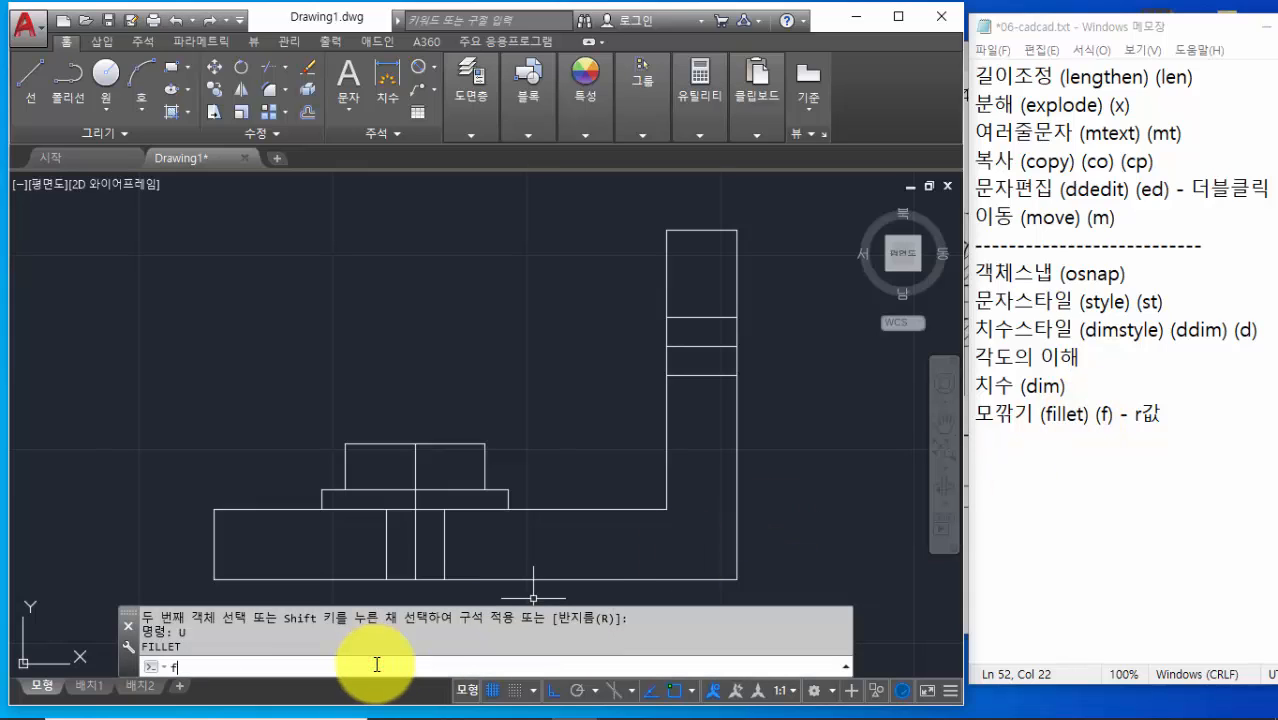
pyautogui.press('Return')
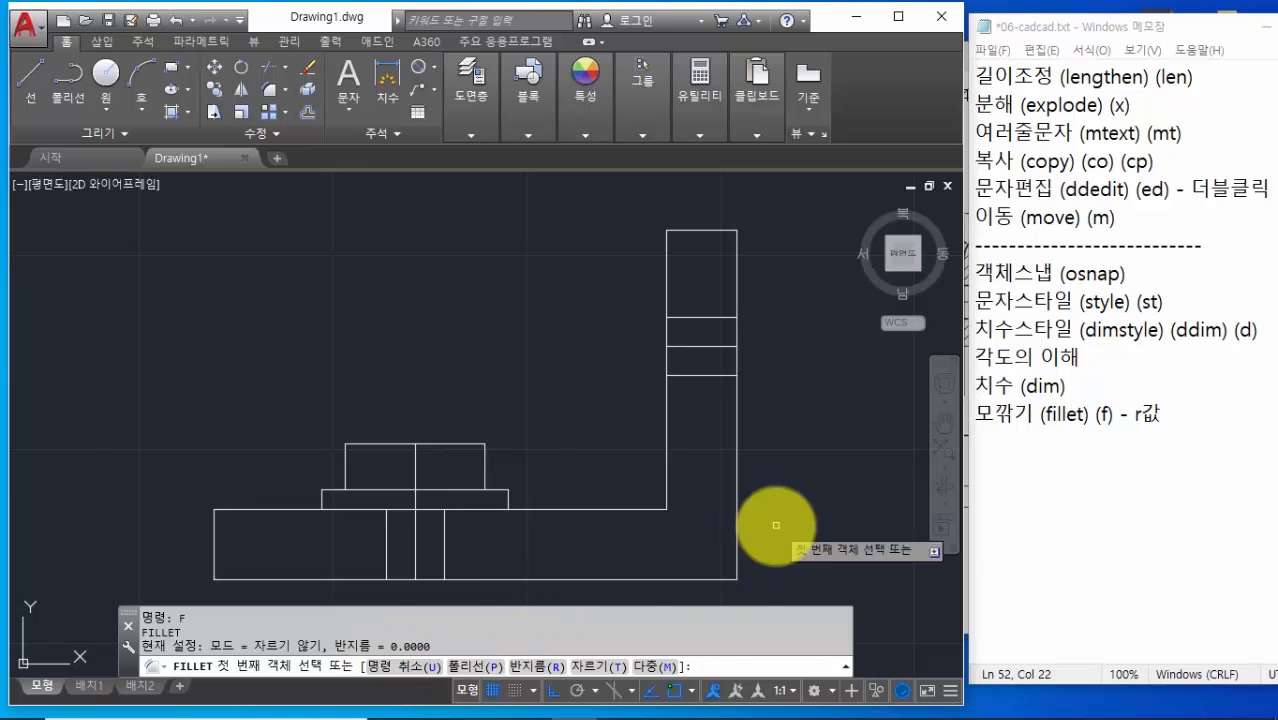
pyautogui.moveTo(1133, 413); pyautogui.dragTo(1162, 413)
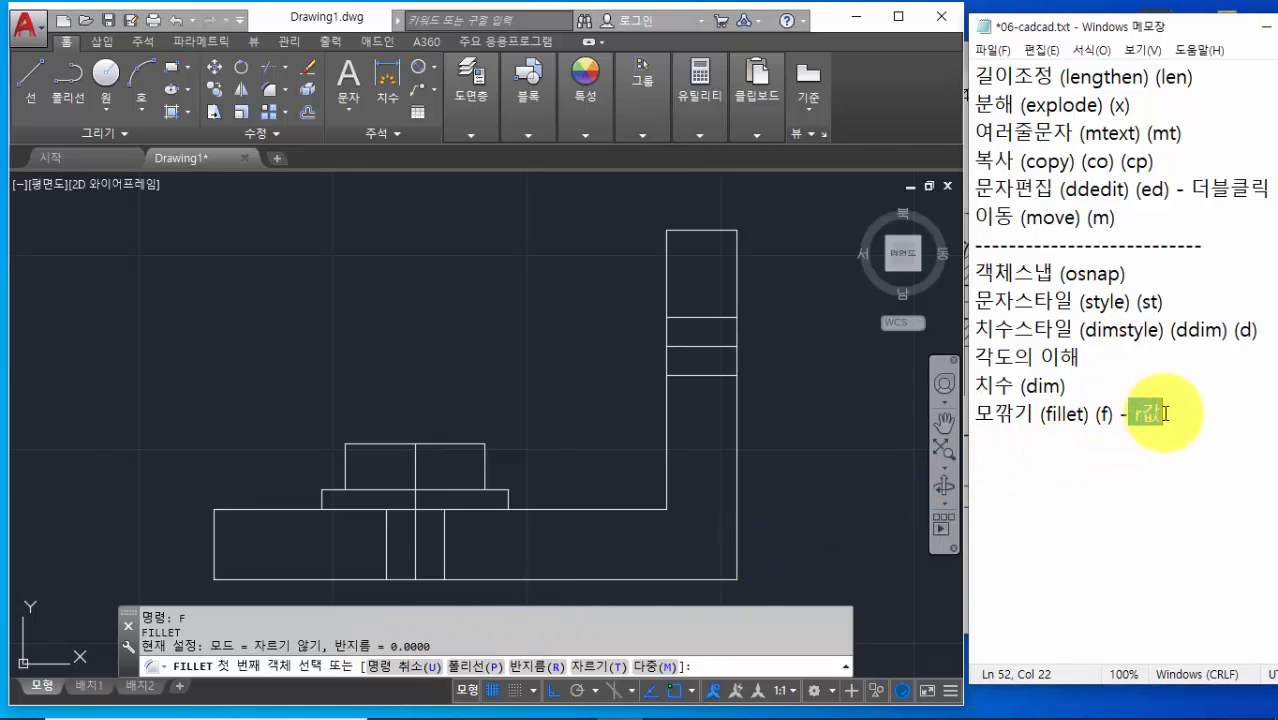
pyautogui.click(1175, 415)
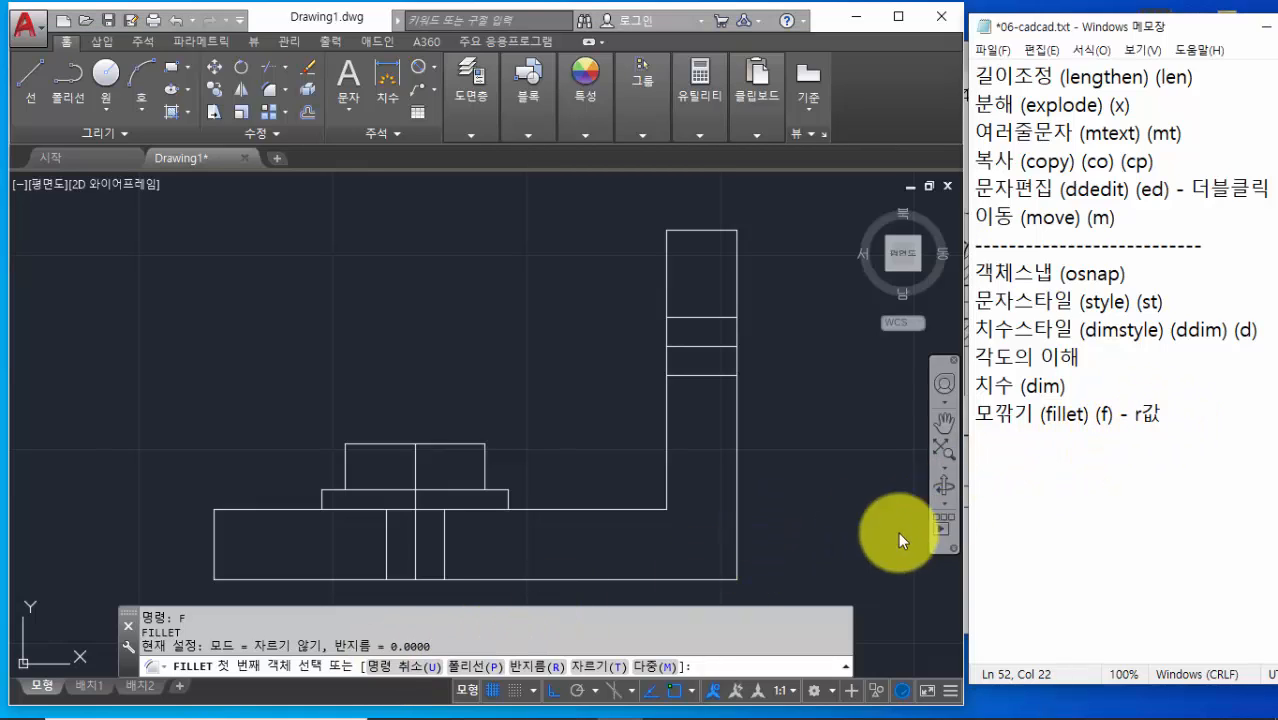
pyautogui.click(724, 667)
pyautogui.write('r')
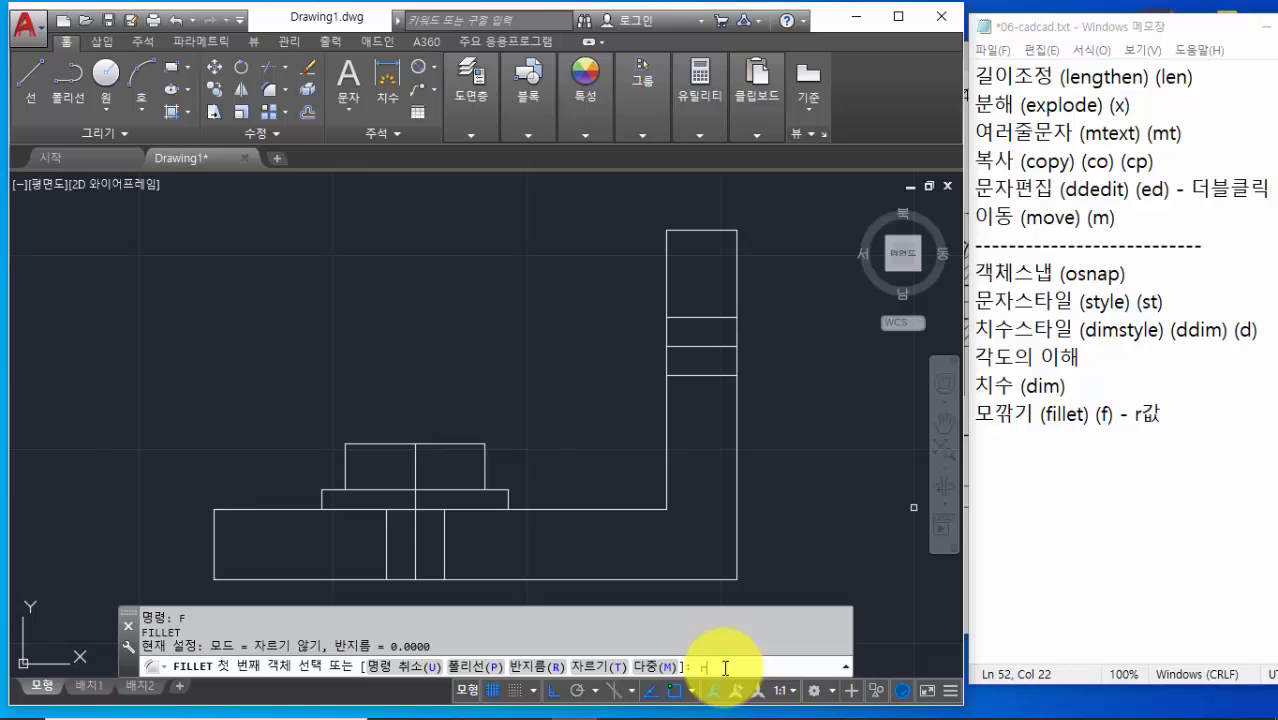
pyautogui.press('Return')
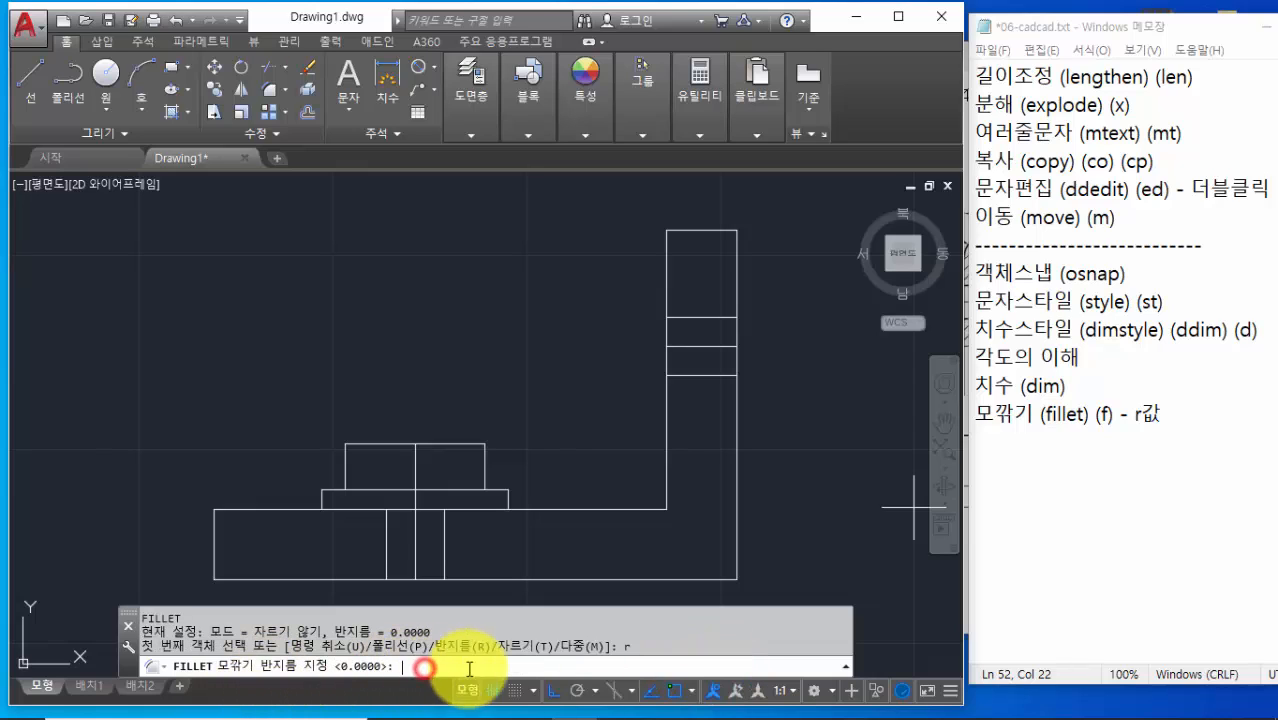
pyautogui.write('10')
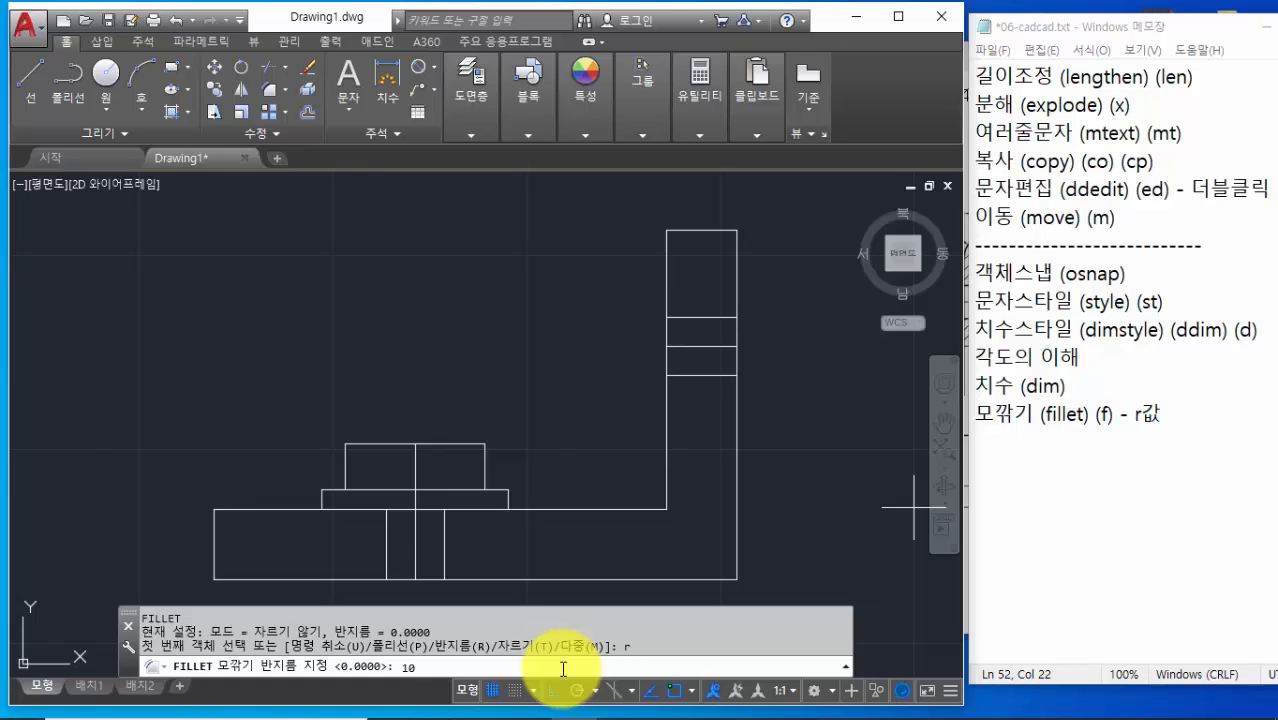
pyautogui.press('Return')
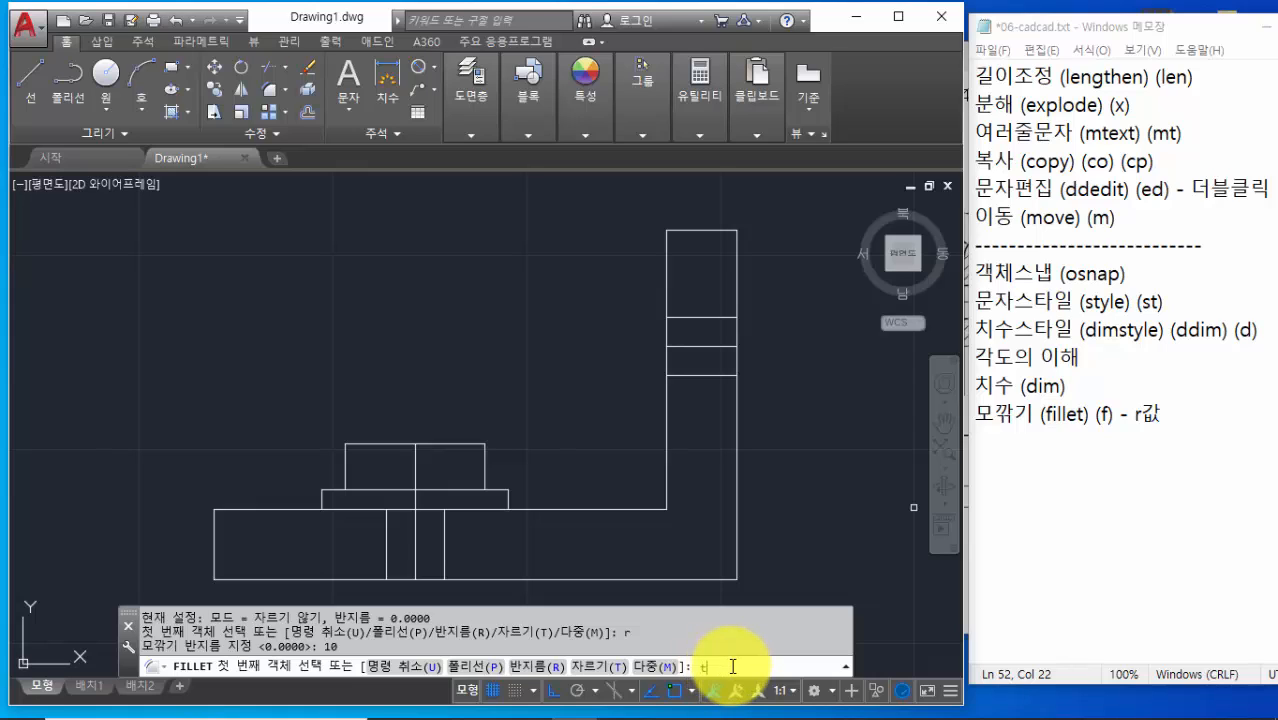
pyautogui.press('Return')
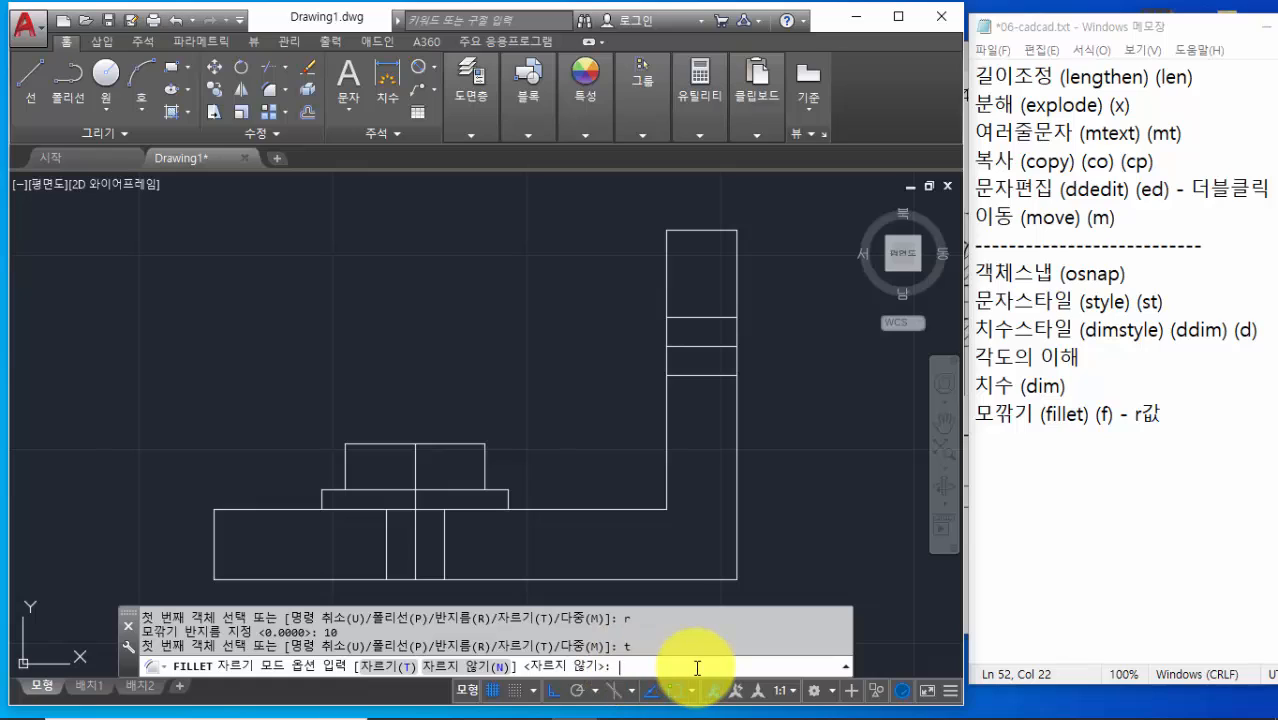
pyautogui.press('Return')
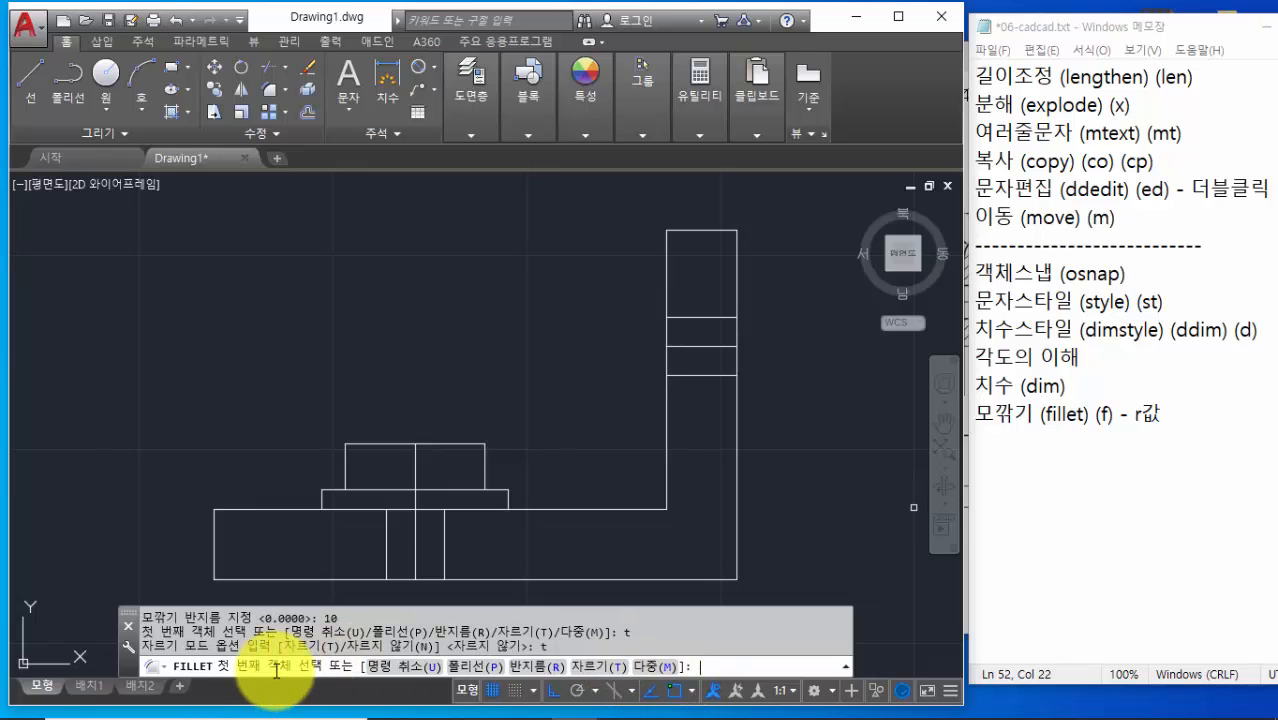
pyautogui.click(716, 232)
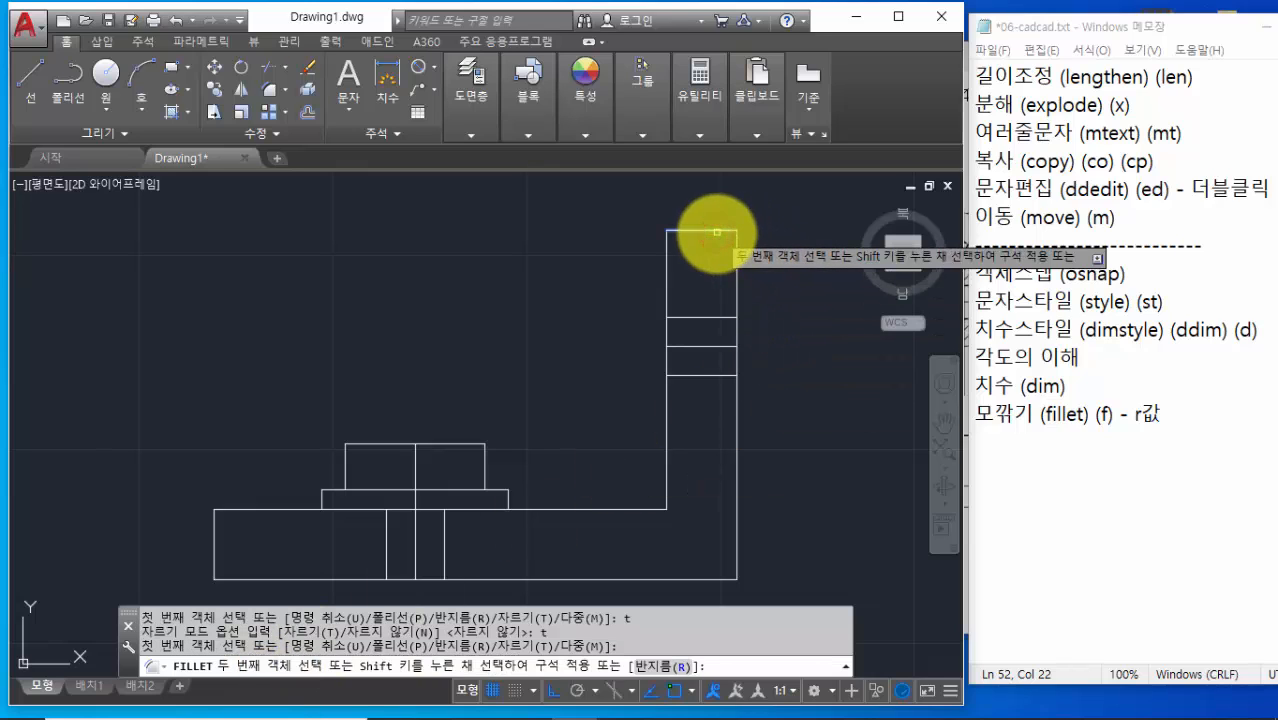
pyautogui.click(666, 288)
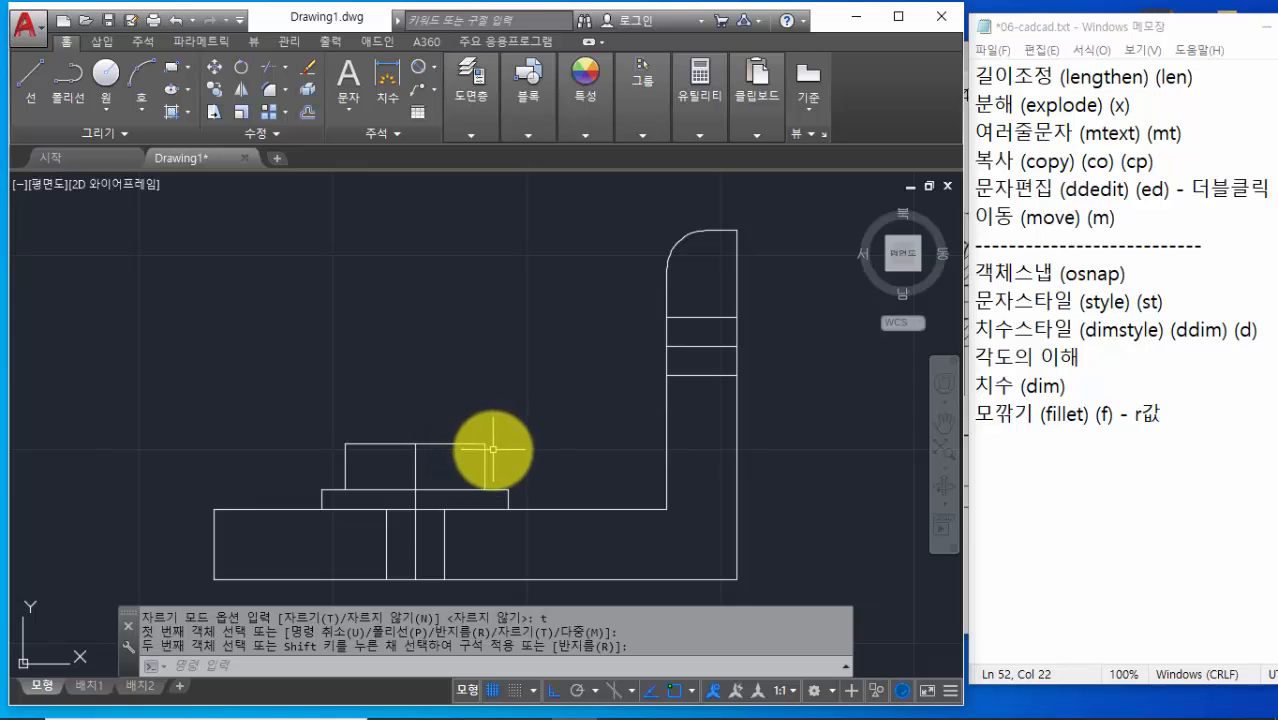
# Check the corner radii in reference image 06-3.jpg, switch back to AutoCAD and start a Fillet with radius 5
pyautogui.hotkey('alt', 'Tab')
pyautogui.hotkey('alt', 'Tab')
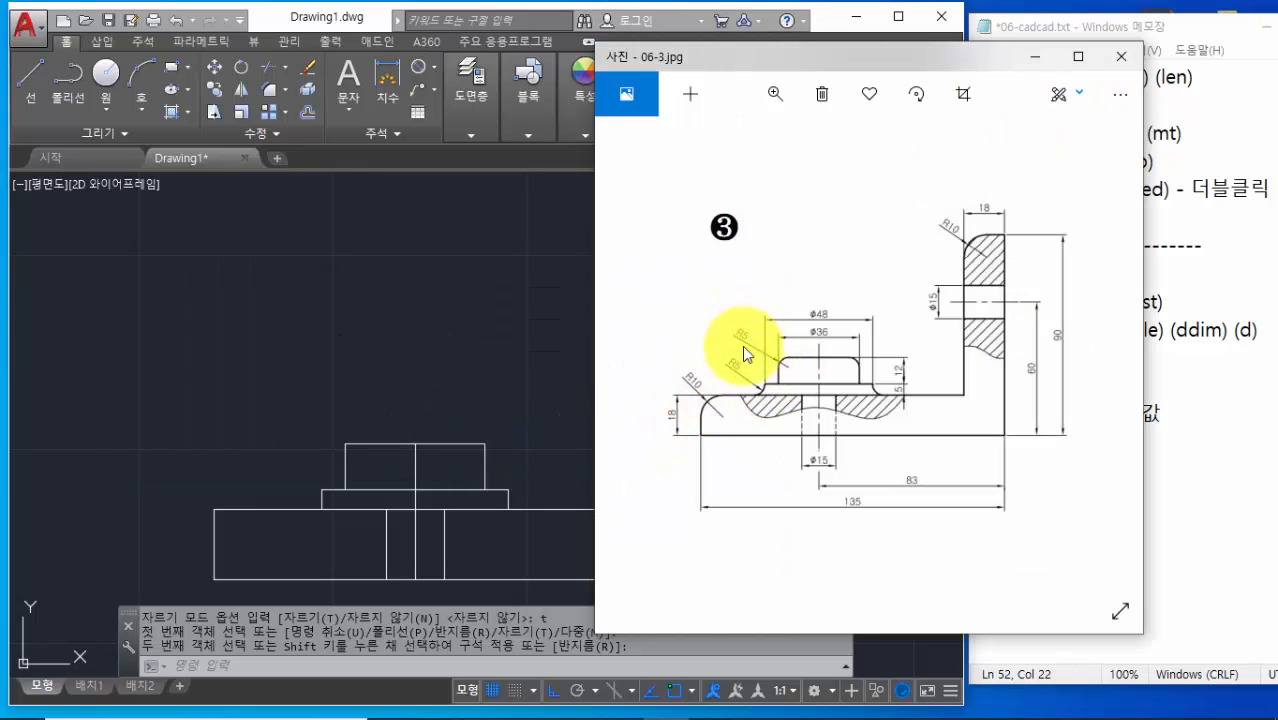
pyautogui.click(446, 665)
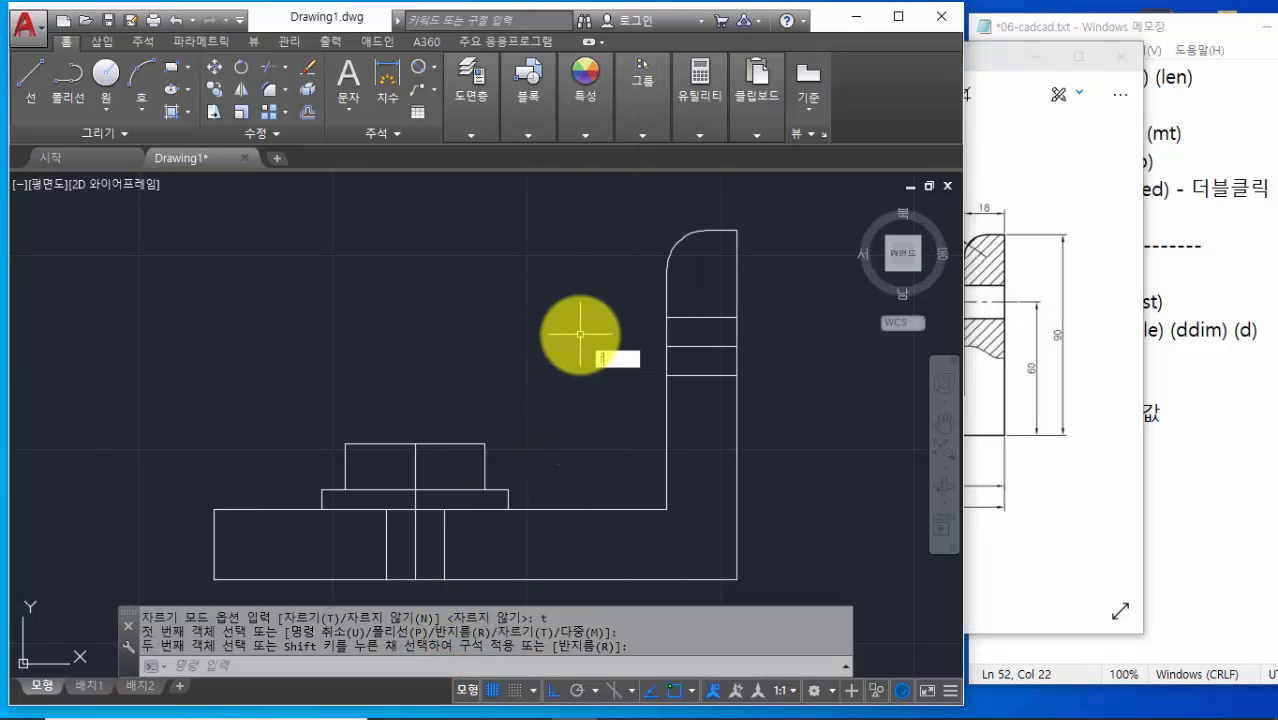
pyautogui.write('f')
pyautogui.press('Return')
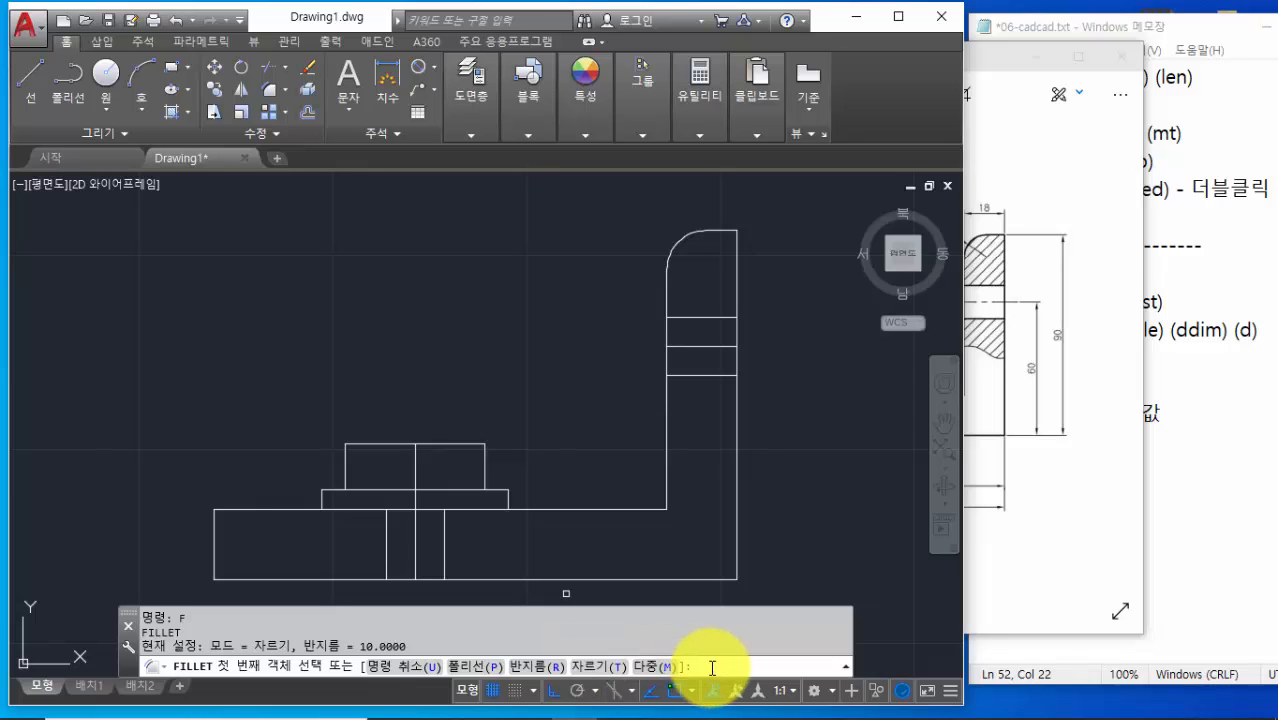
pyautogui.click(1208, 420)
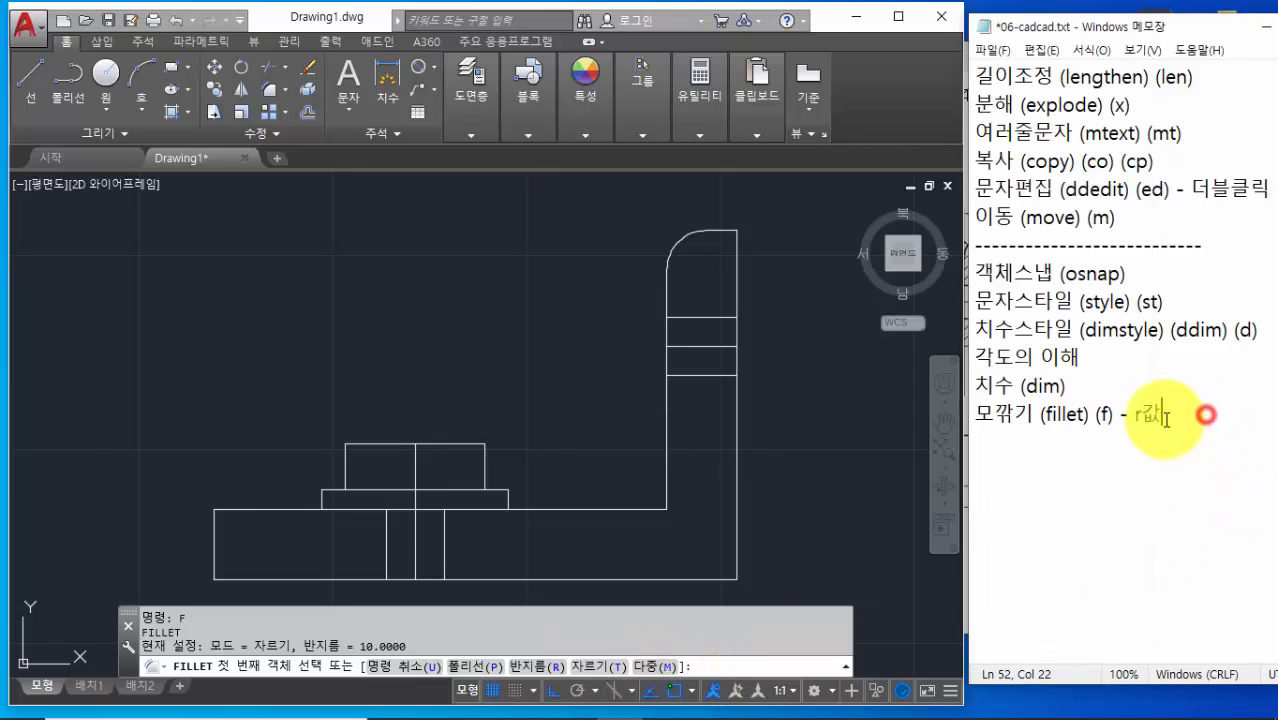
pyautogui.moveTo(1136, 414); pyautogui.dragTo(1169, 412)
pyautogui.click(1168, 412)
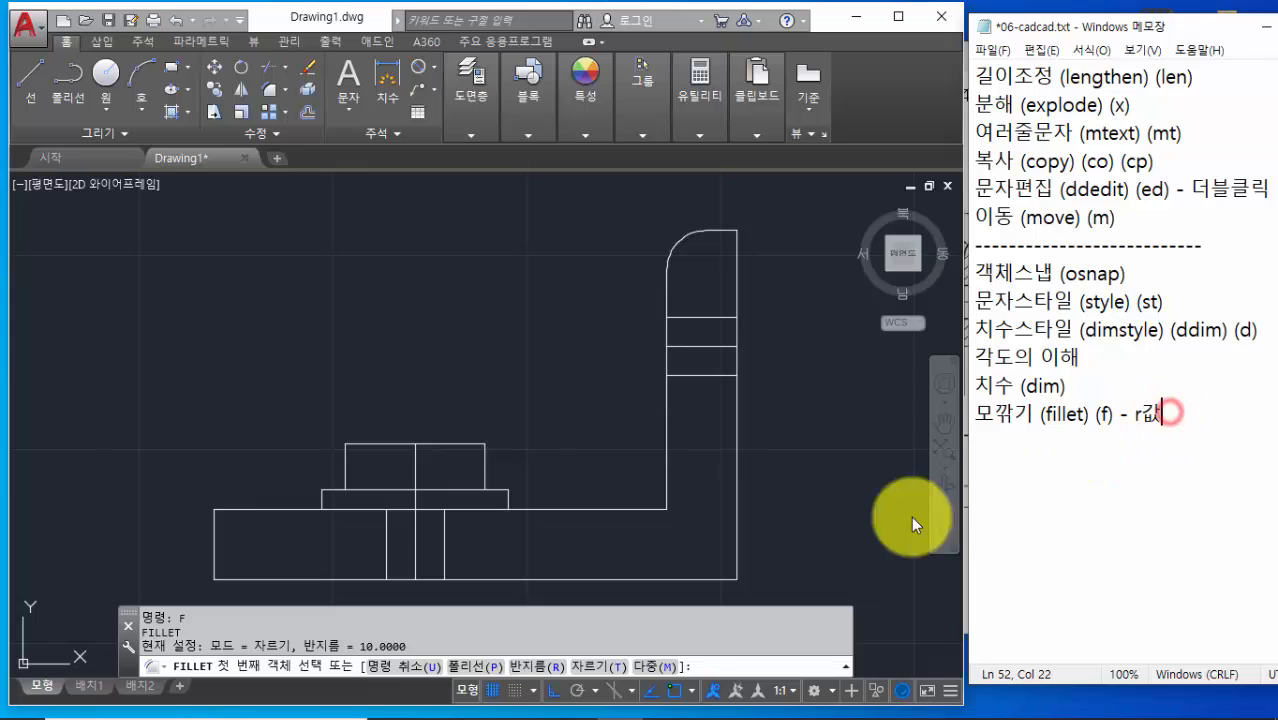
pyautogui.write('ㄱ')
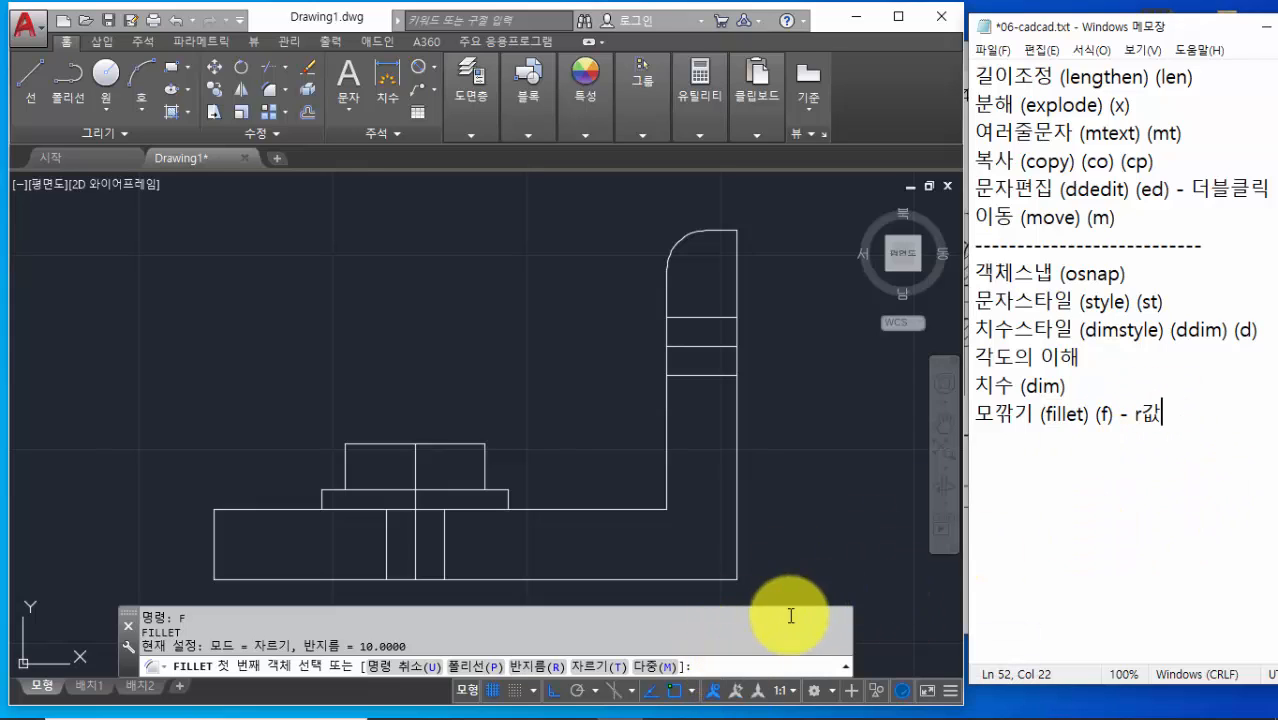
pyautogui.click(779, 672)
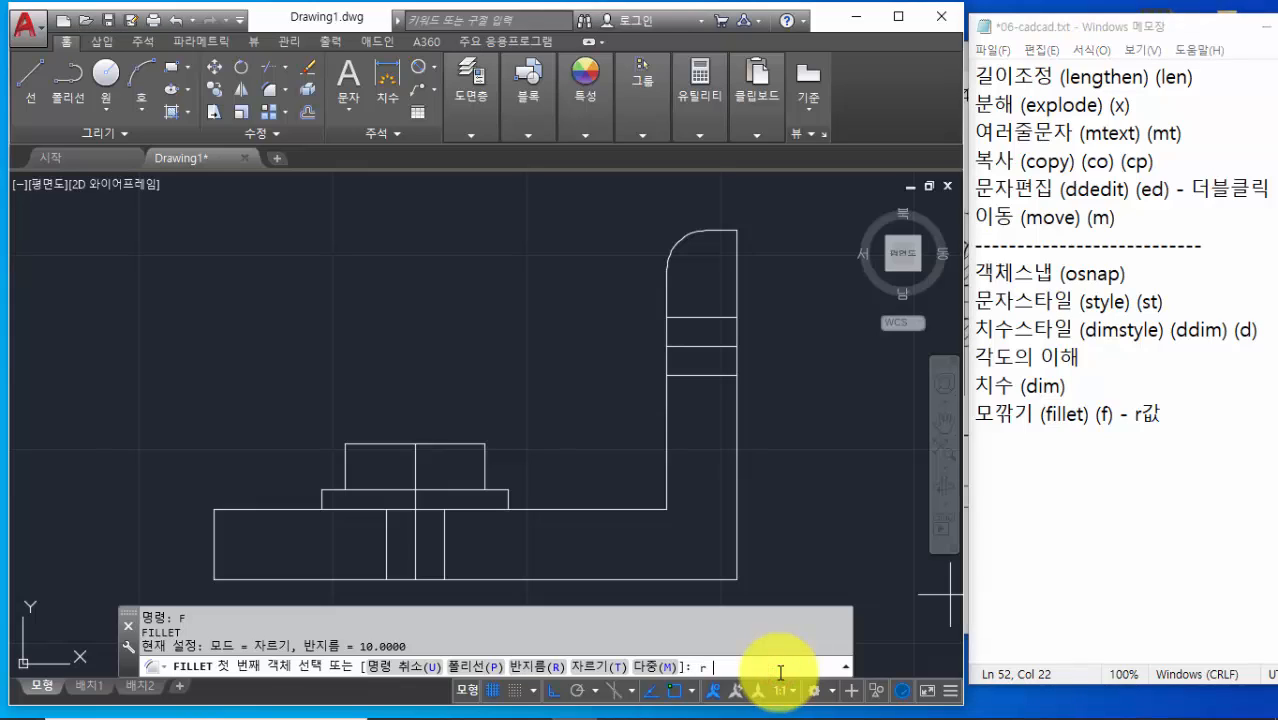
pyautogui.write('r')
pyautogui.press('Return')
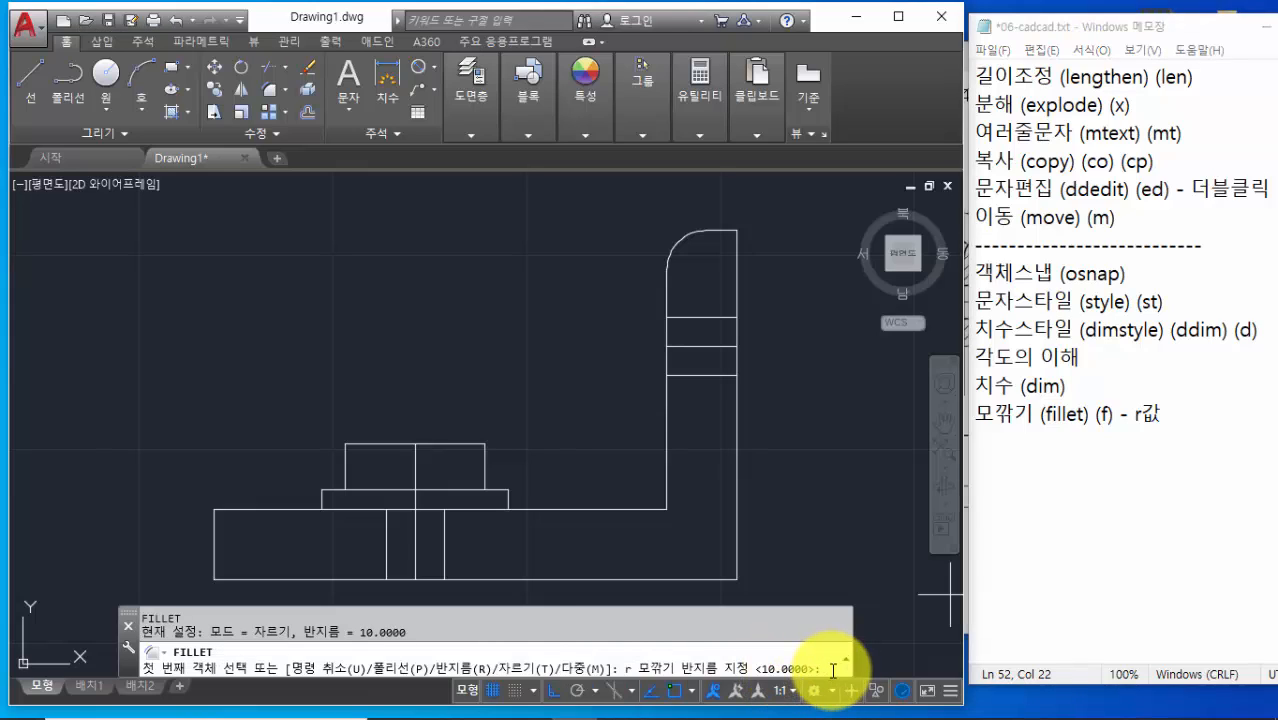
pyautogui.write('5')
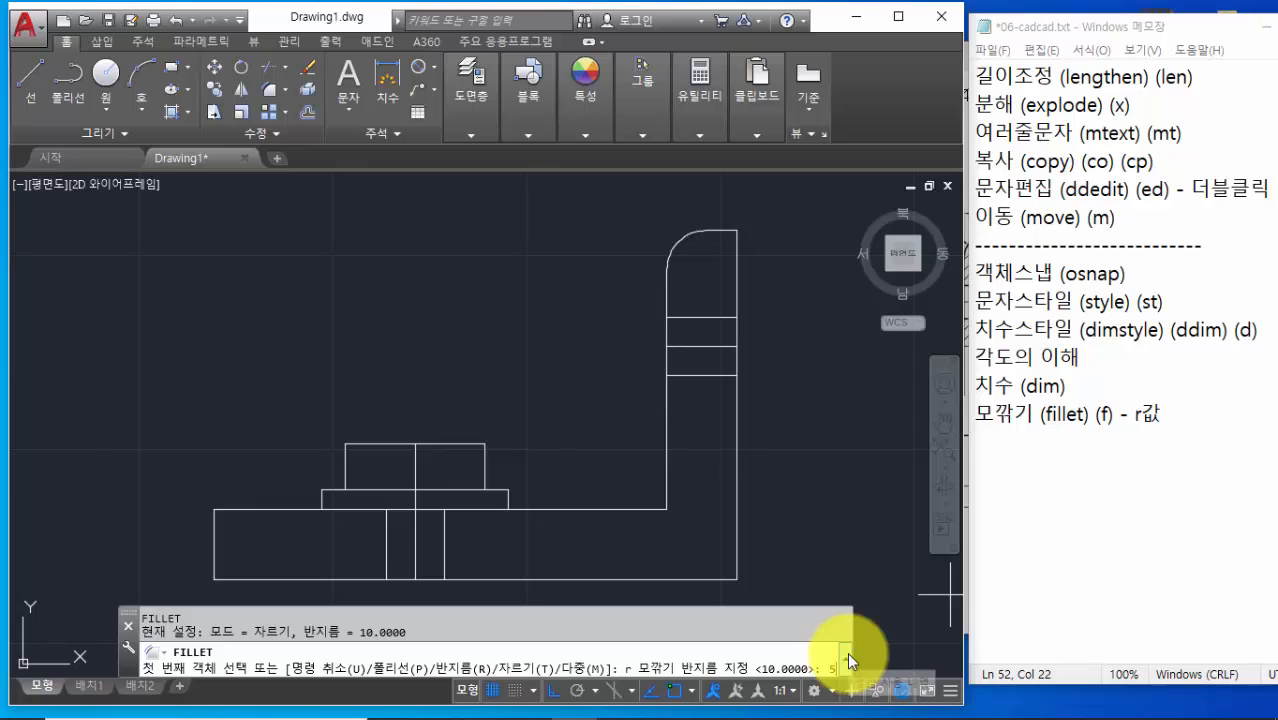
pyautogui.press('Return')
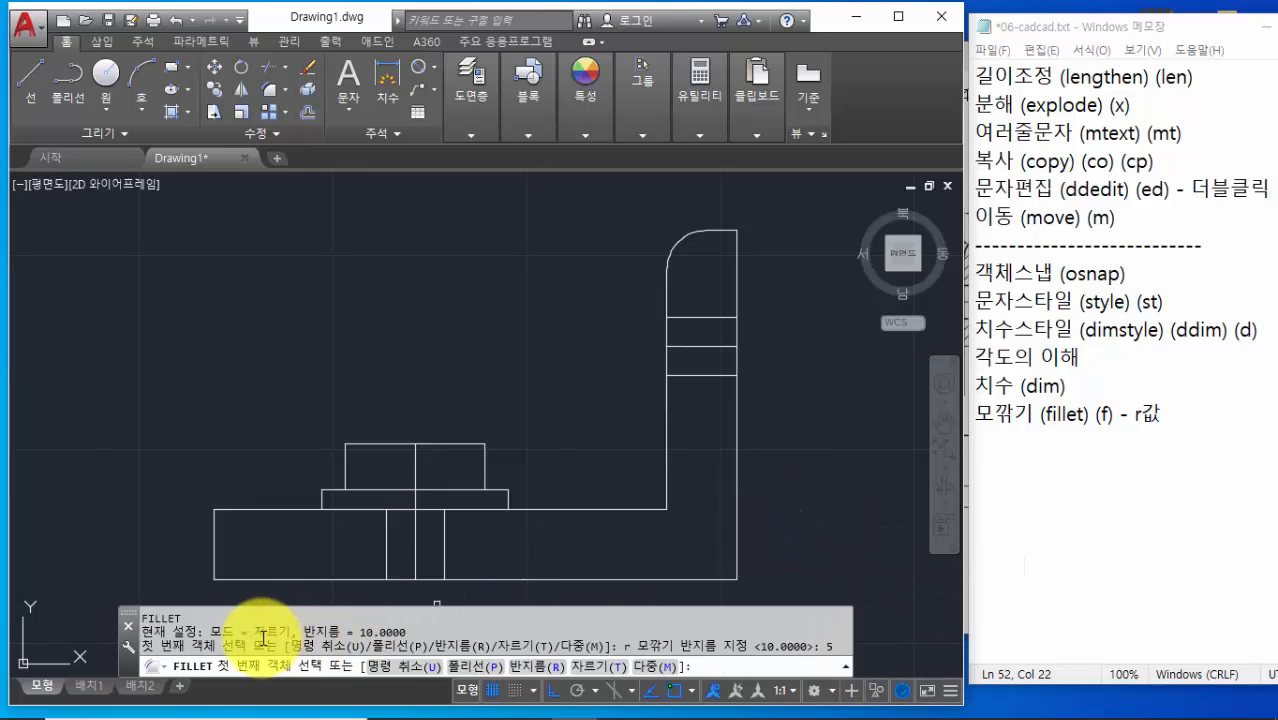
# Fillet the upper right corner of the top block with radius 5, keeping Trim mode
pyautogui.moveTo(255, 632); pyautogui.dragTo(288, 632)
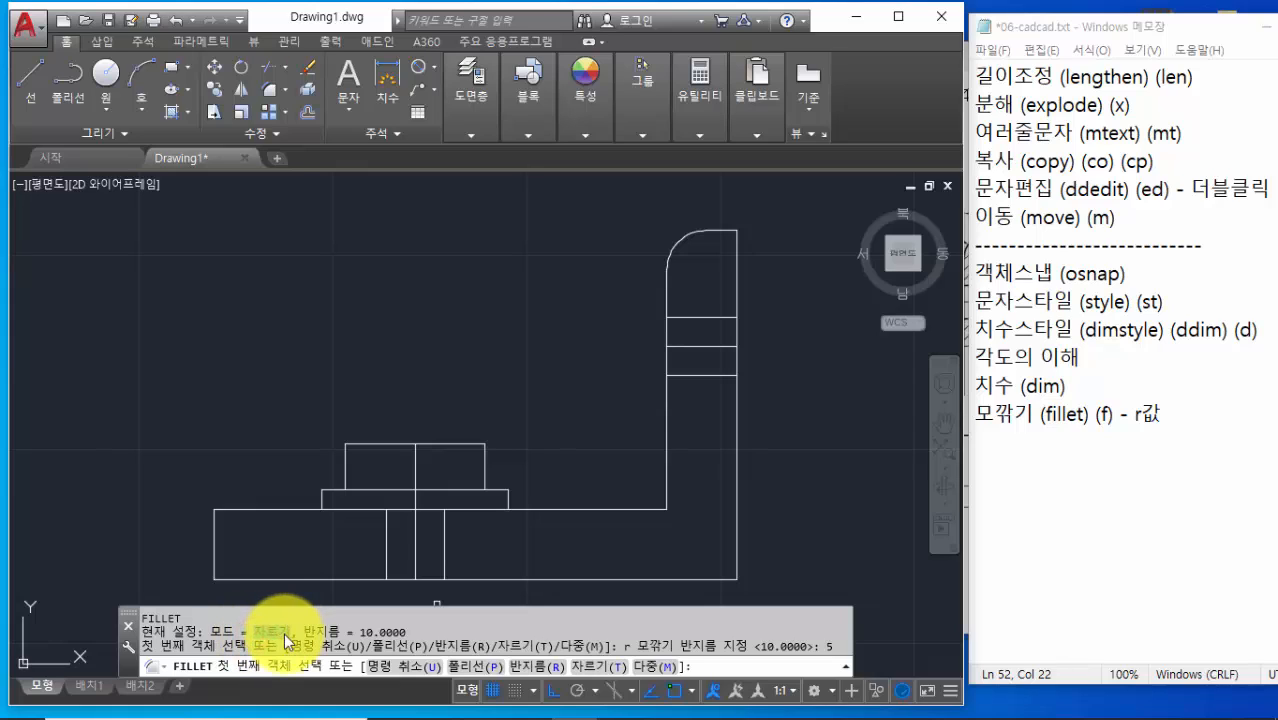
pyautogui.click(150, 633)
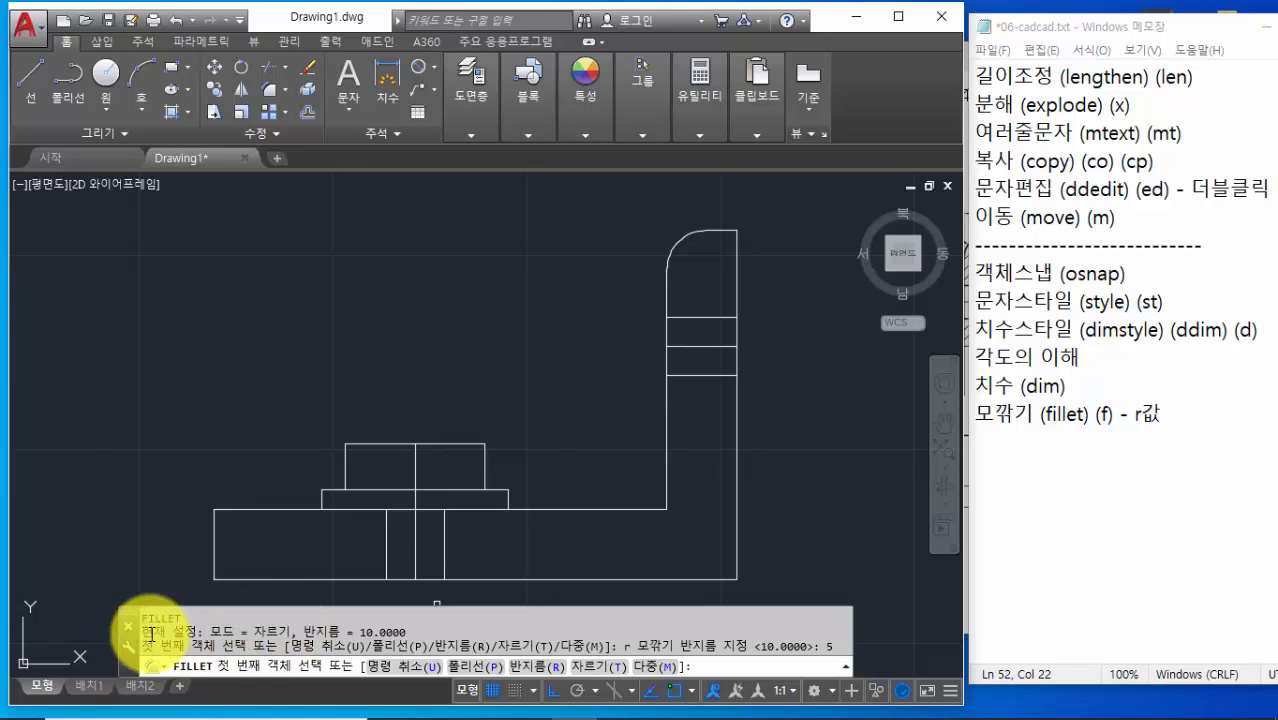
pyautogui.moveTo(150, 633); pyautogui.dragTo(277, 640)
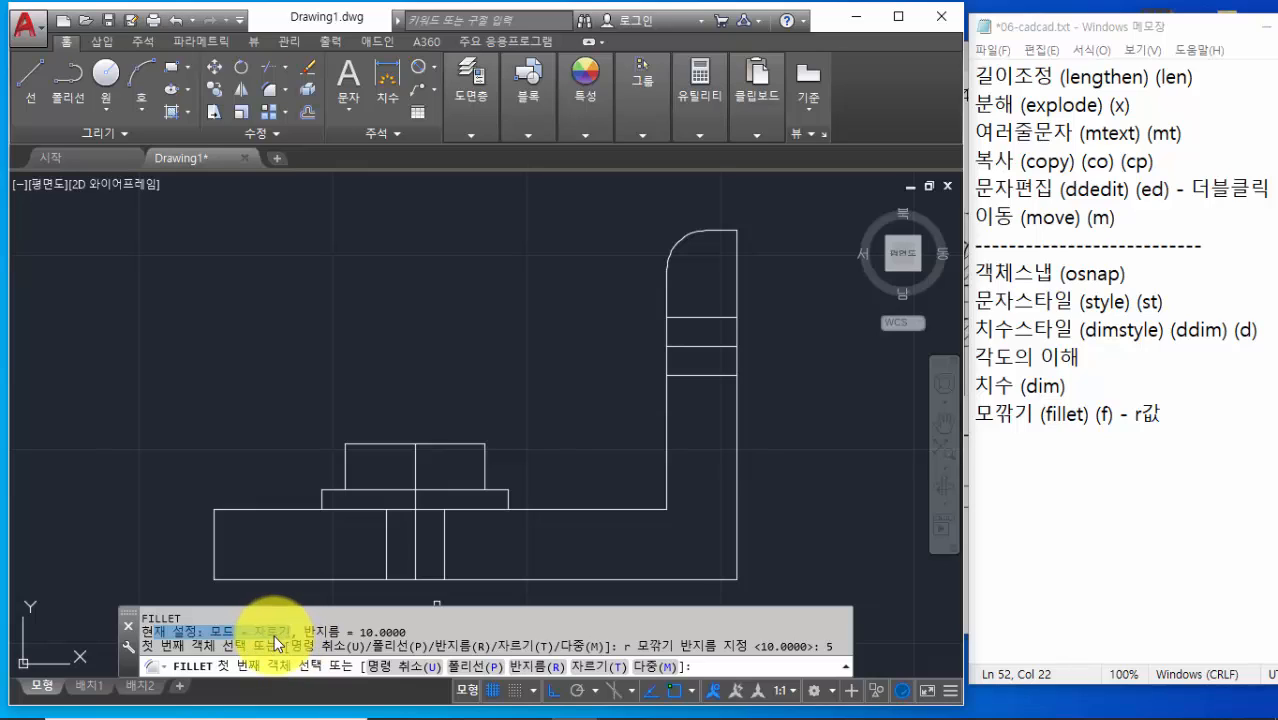
pyautogui.click(270, 634)
pyautogui.moveTo(254, 631); pyautogui.dragTo(289, 631)
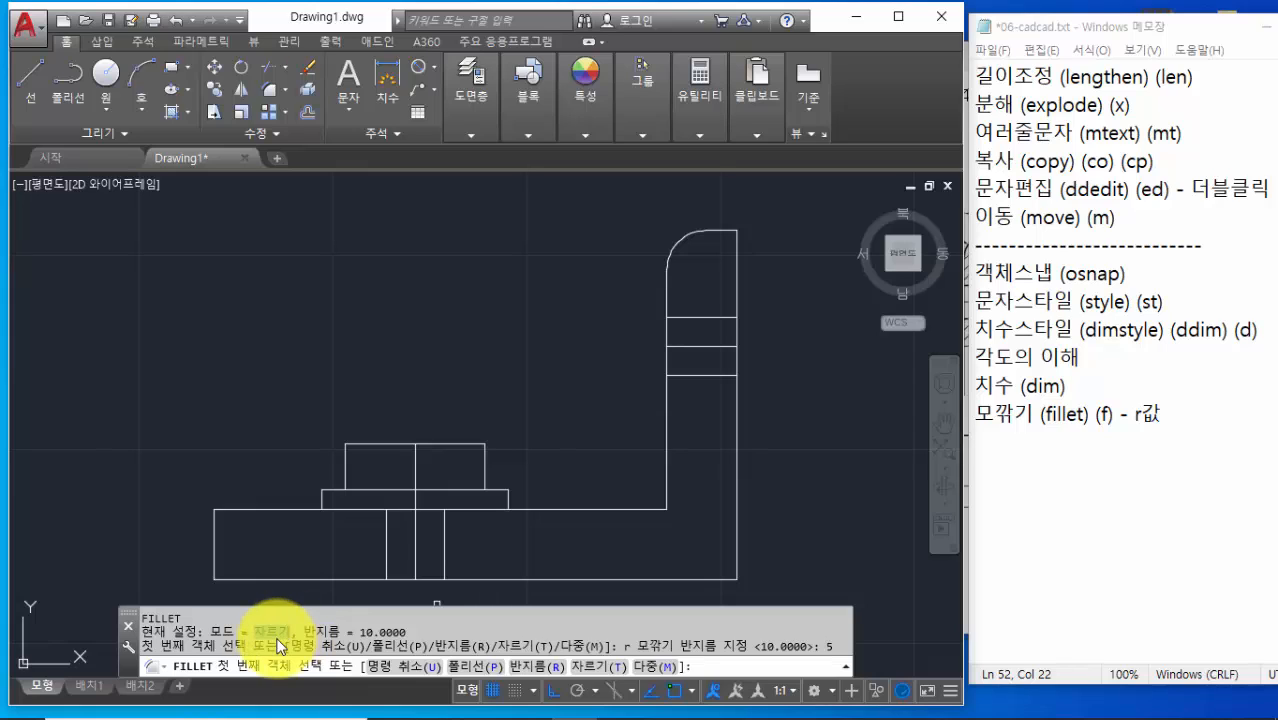
pyautogui.click(471, 443)
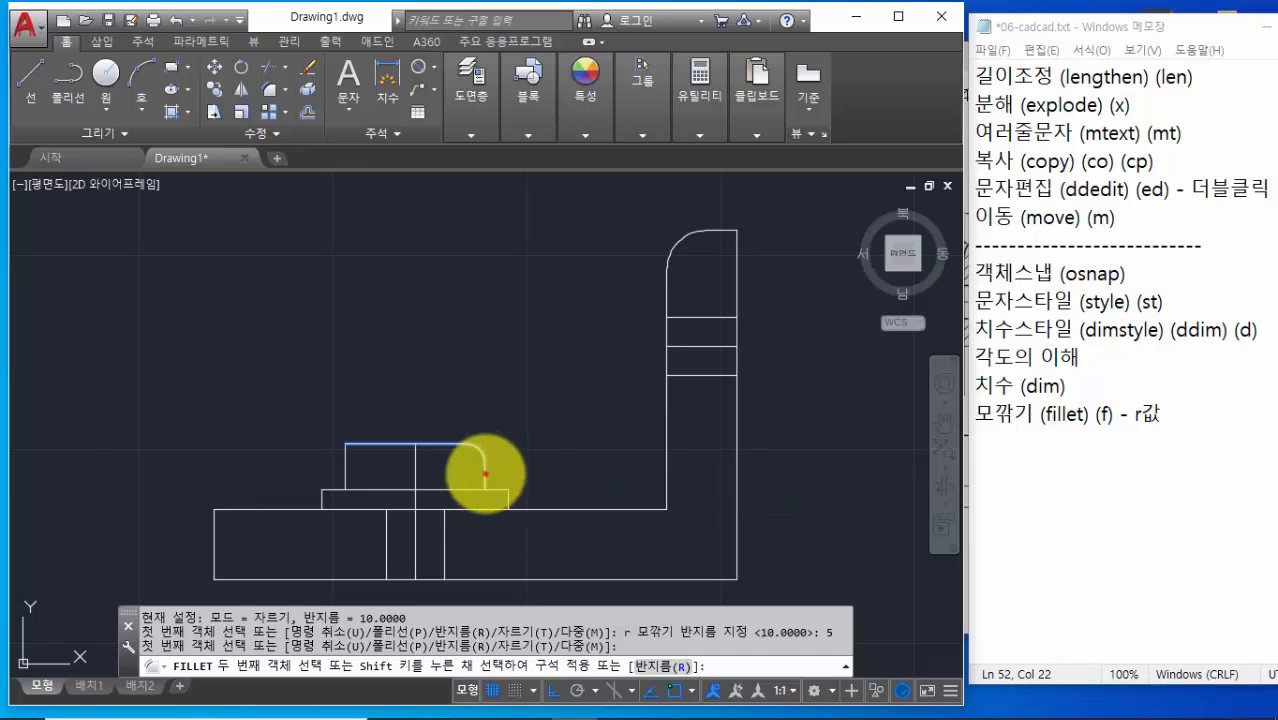
pyautogui.click(484, 474)
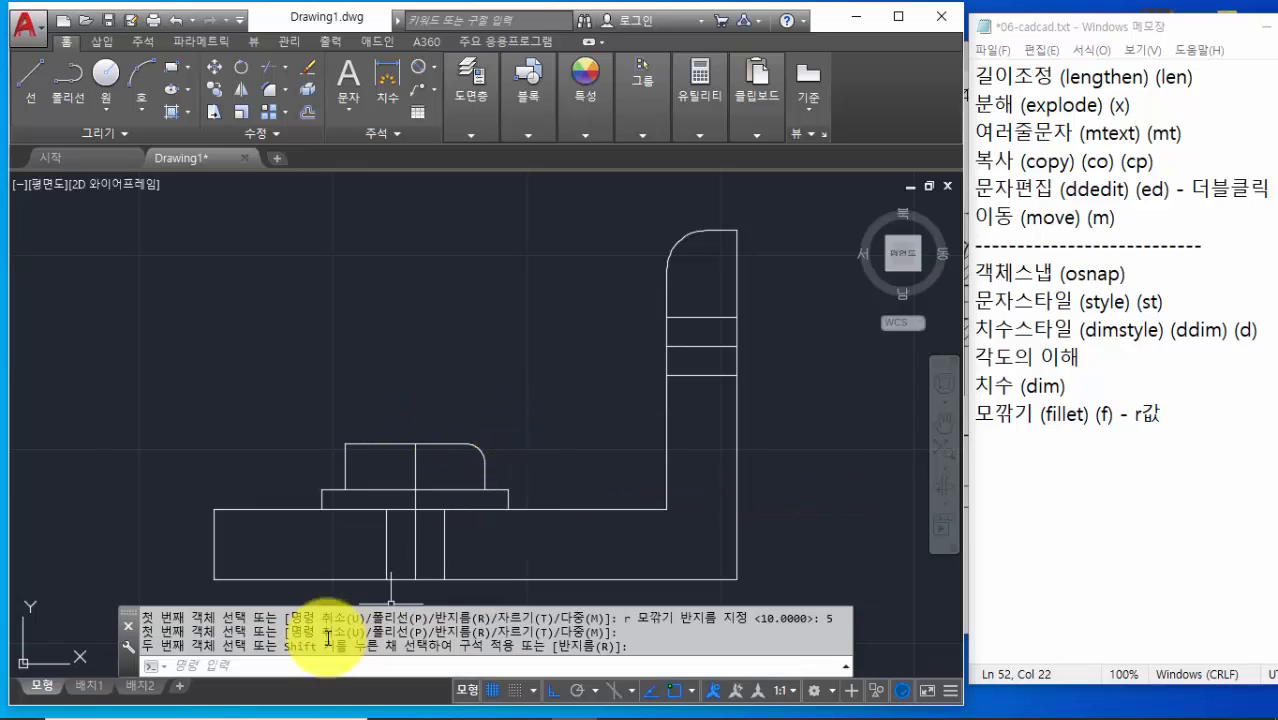
# Fillet the upper left corner of the top block with the same radius 5 and Trim mode
pyautogui.press('Return')
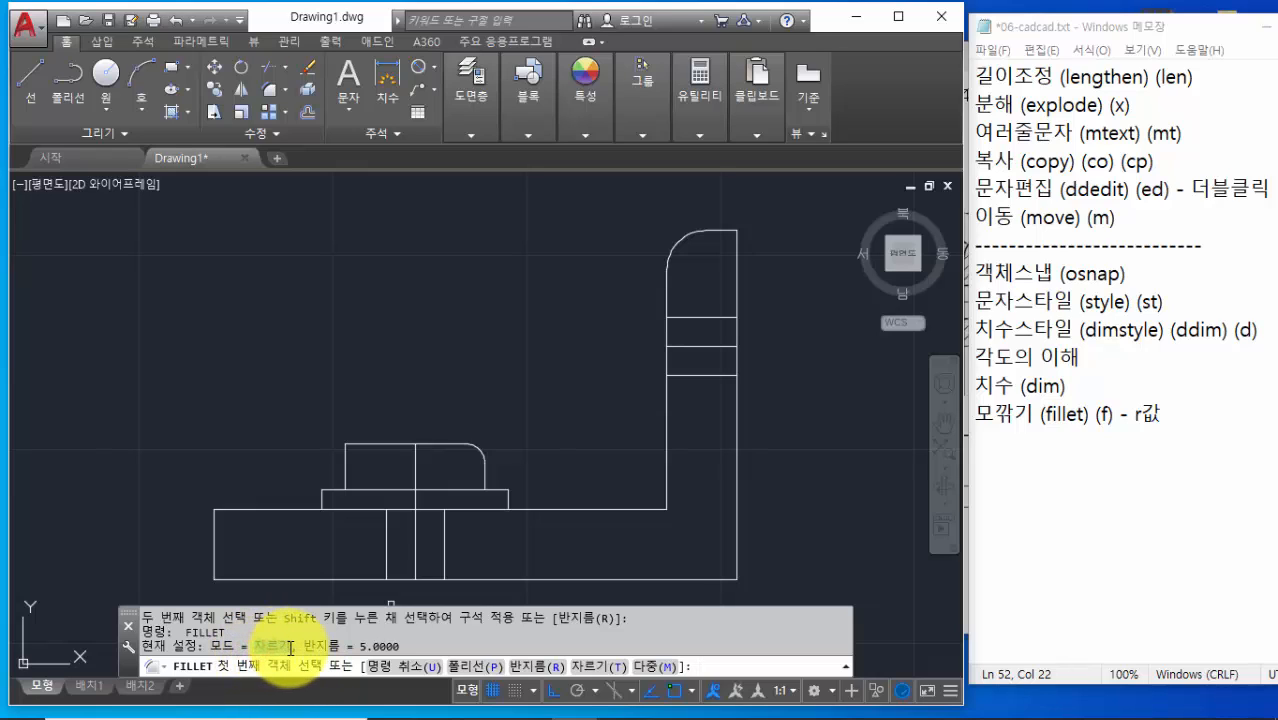
pyautogui.moveTo(255, 647); pyautogui.dragTo(396, 648)
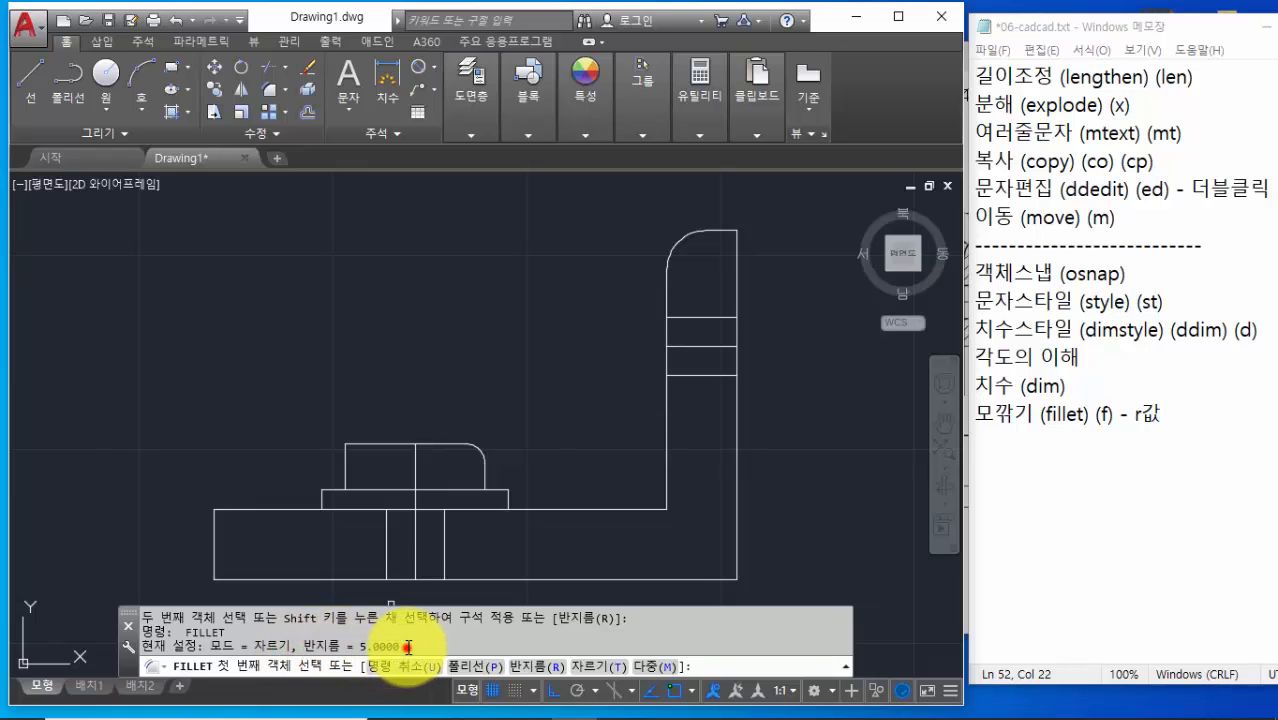
pyautogui.moveTo(257, 647); pyautogui.dragTo(441, 650)
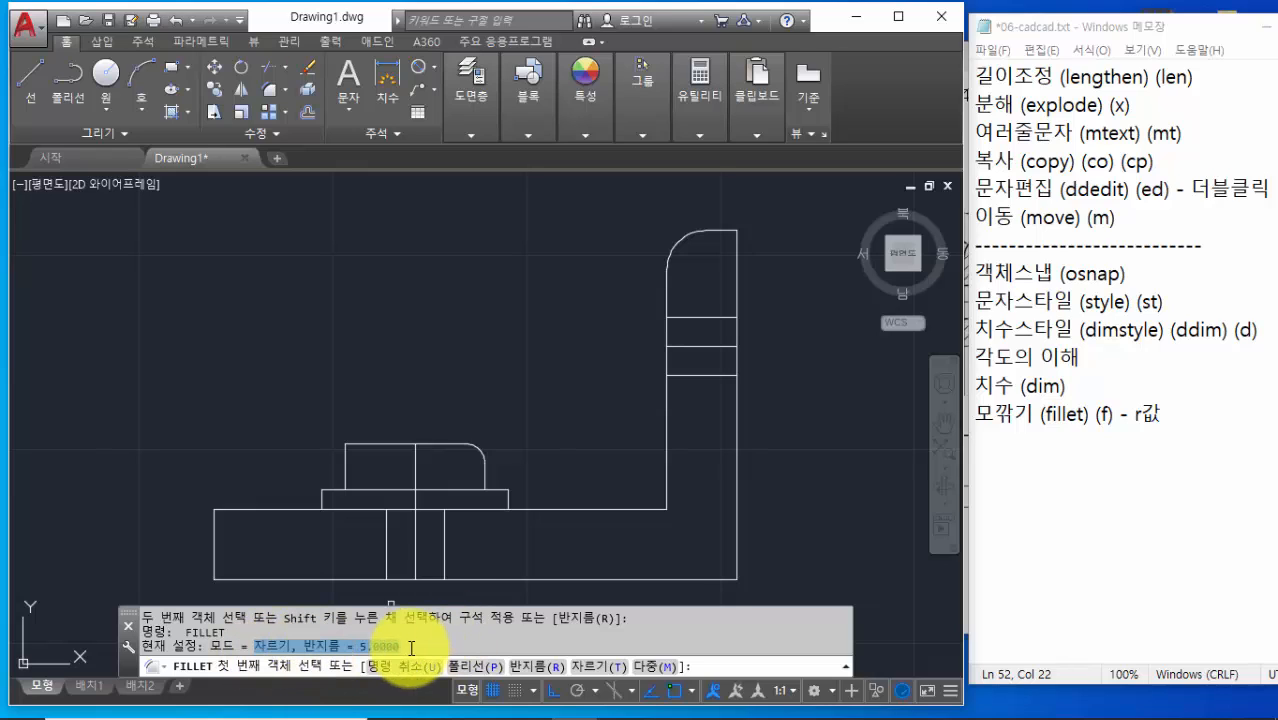
pyautogui.click(539, 673)
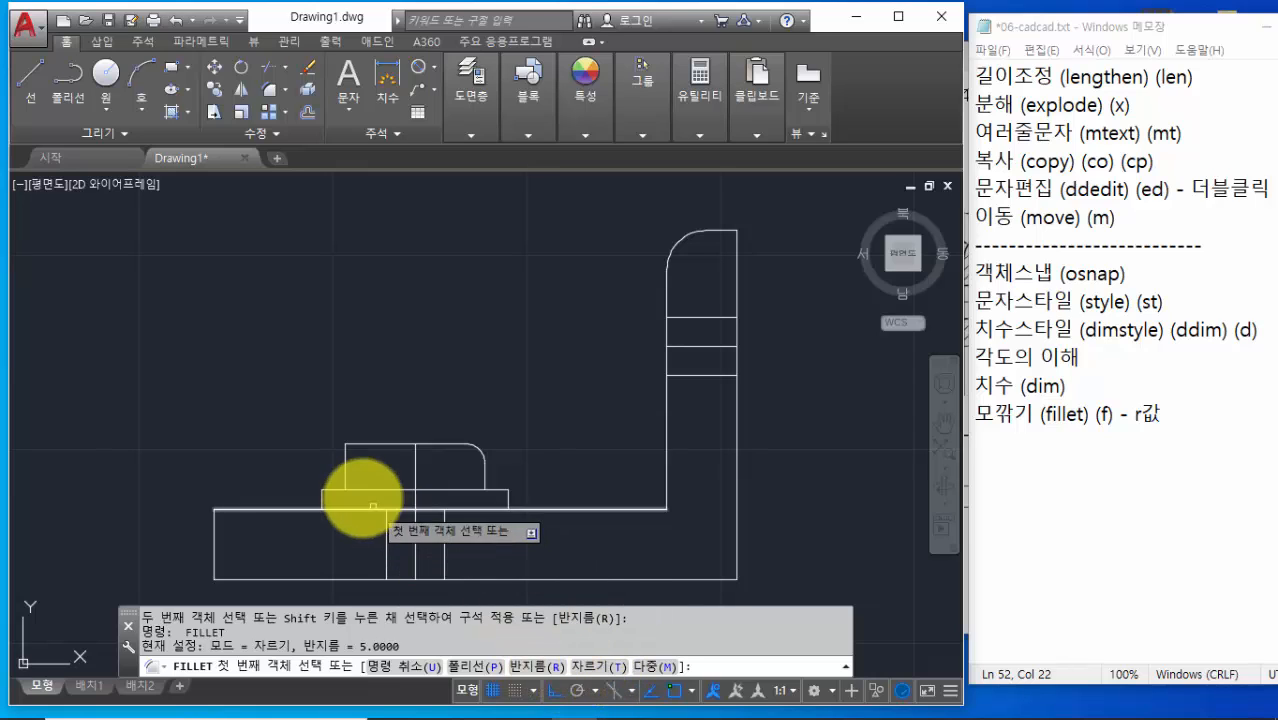
pyautogui.click(371, 445)
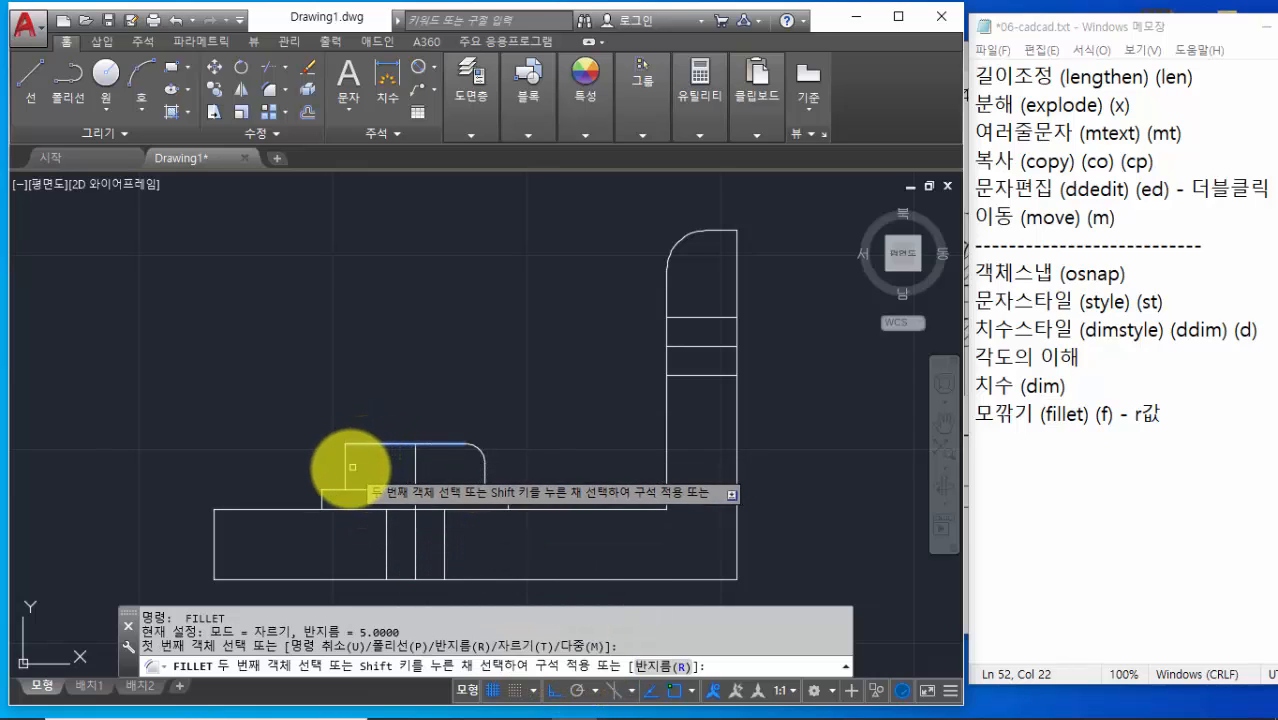
pyautogui.click(345, 468)
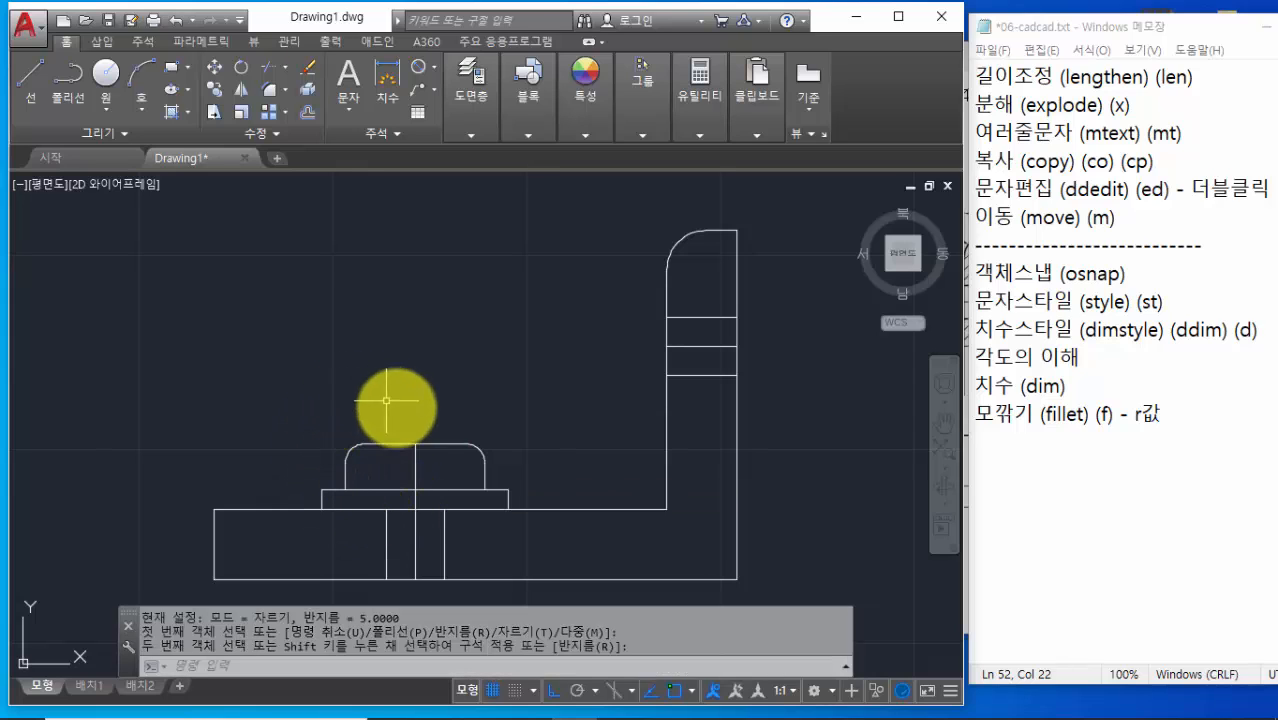
# Try a radius 5 fillet in Trim mode between the thin step's left side and the base's top edge, and undo it
pyautogui.scroll(1, 383, 524)
pyautogui.moveTo(383, 524); pyautogui.dragTo(368, 422, button='middle')
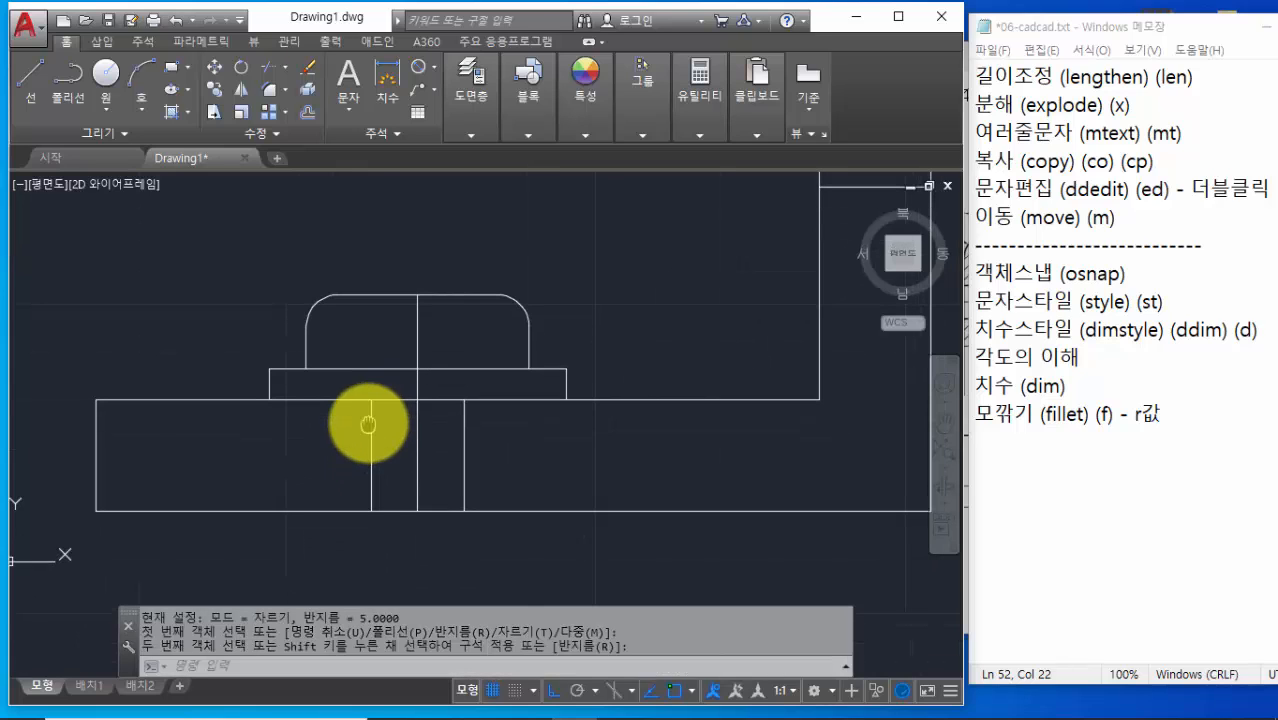
pyautogui.hotkey('alt', 'Tab')
pyautogui.hotkey('alt', 'Tab')
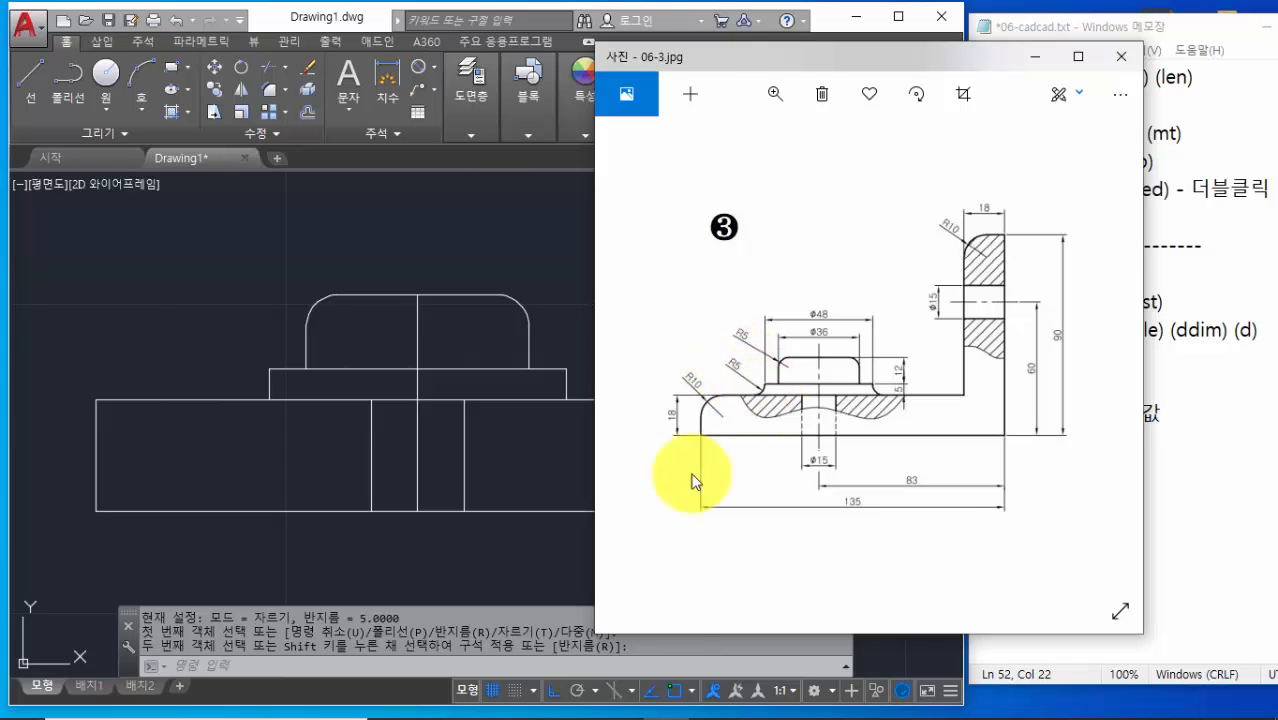
pyautogui.click(539, 669)
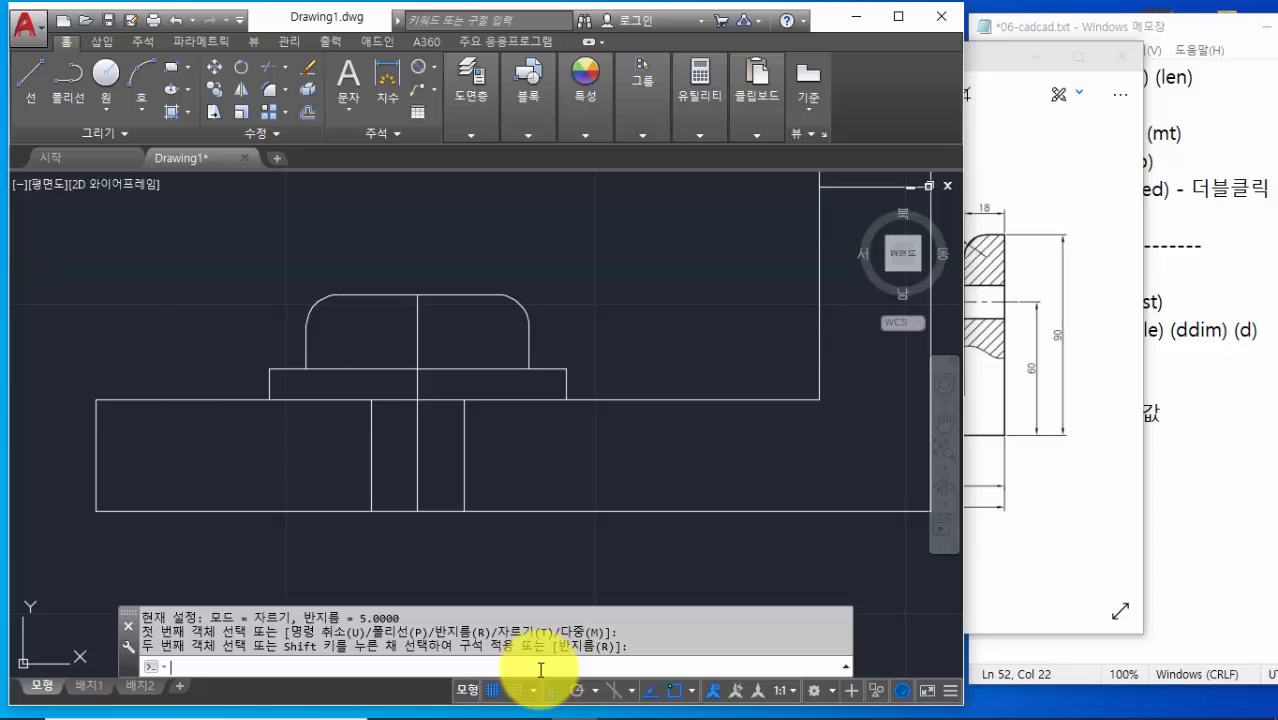
pyautogui.press('Return')
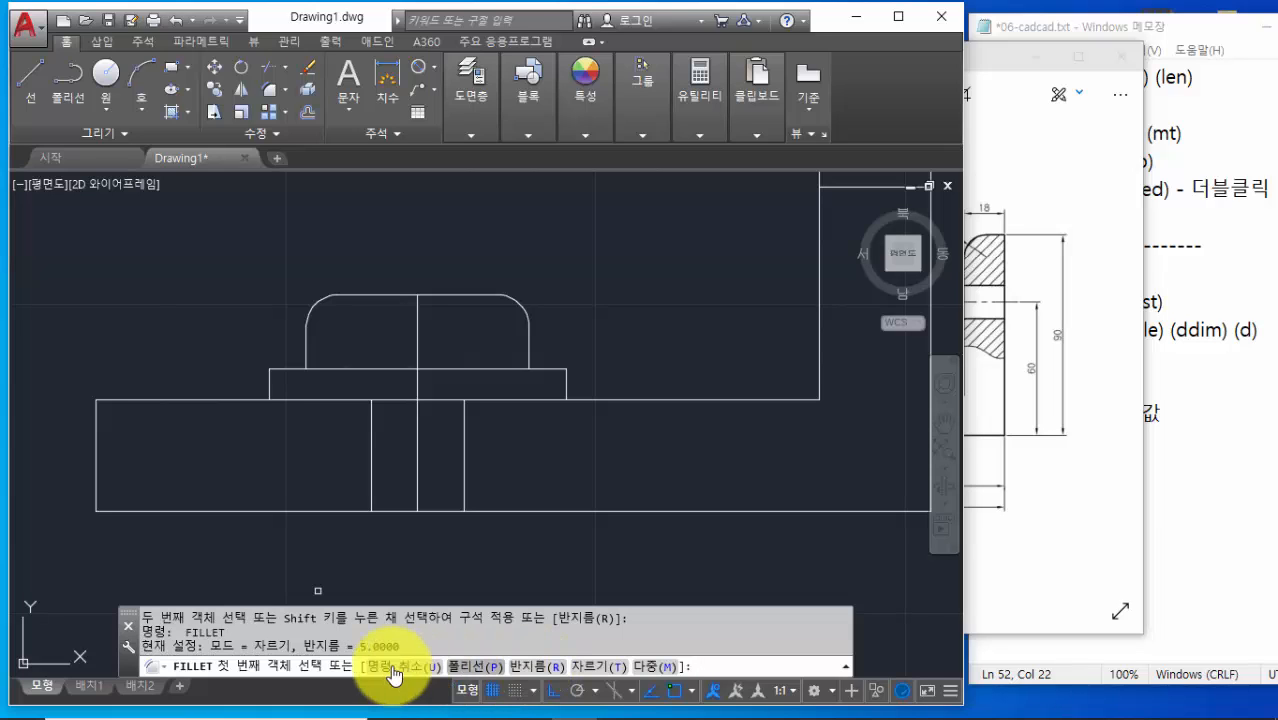
pyautogui.moveTo(251, 645); pyautogui.dragTo(407, 650)
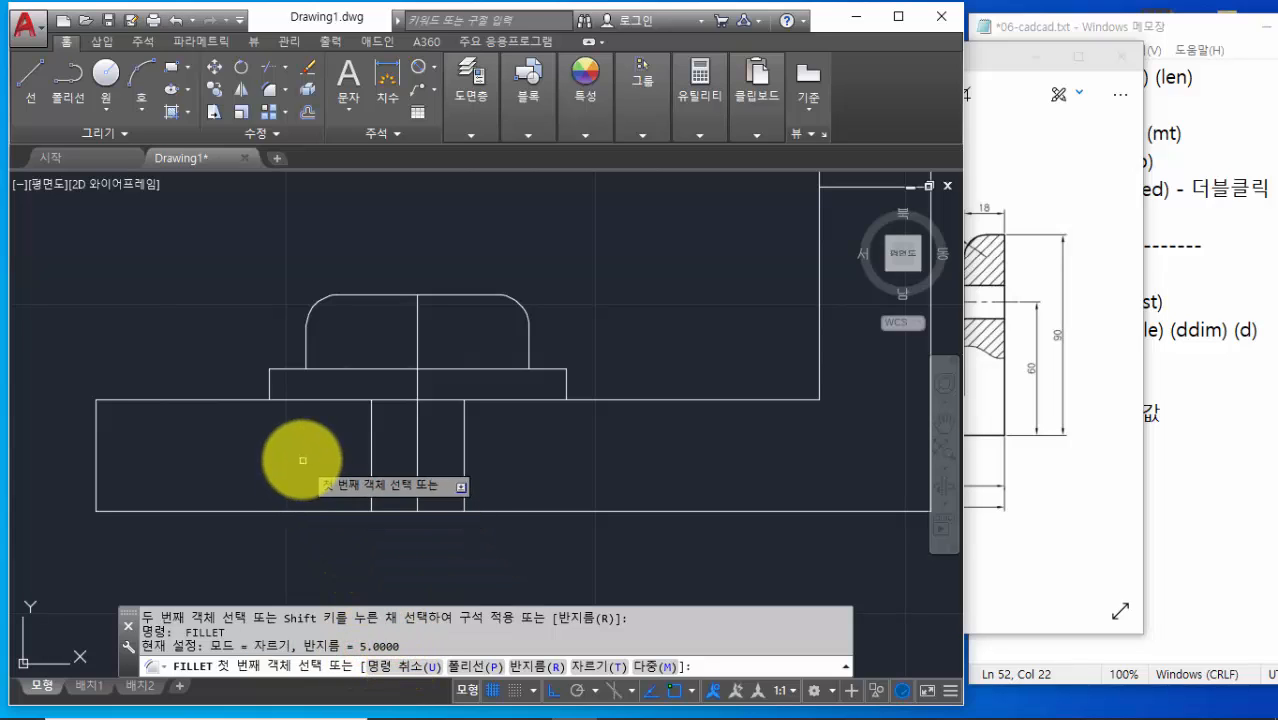
pyautogui.click(270, 381)
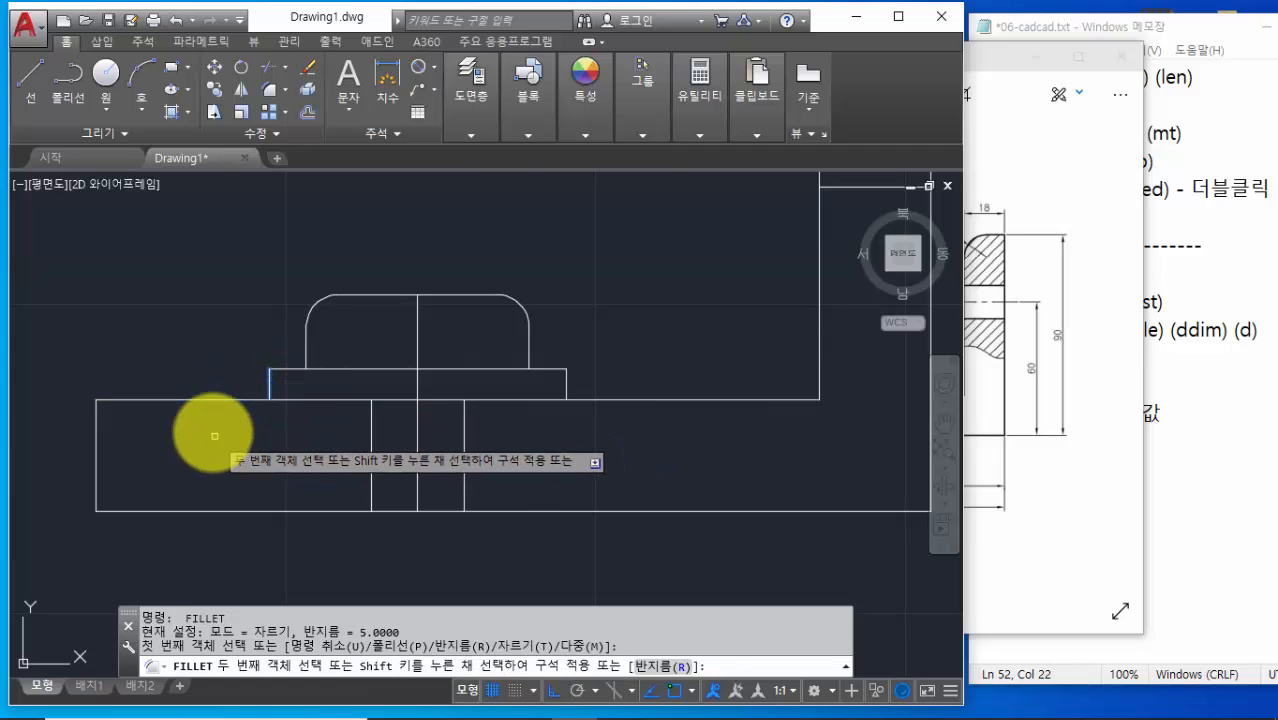
pyautogui.click(205, 400)
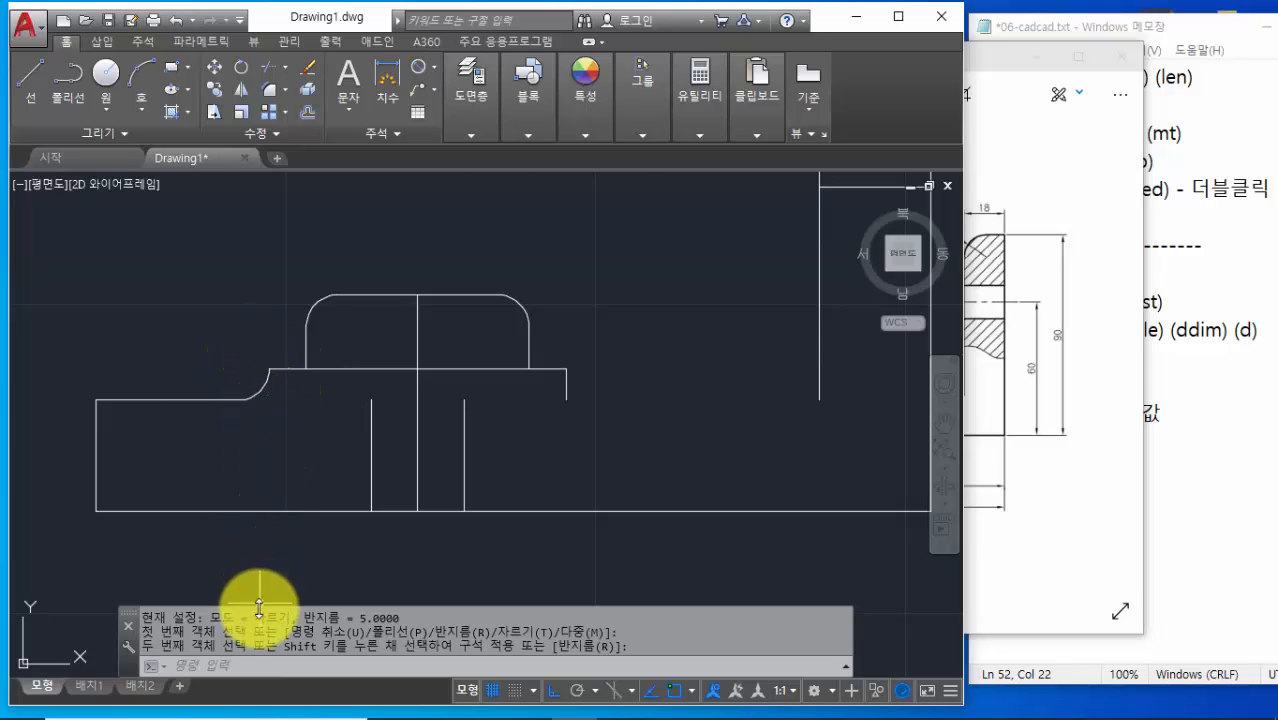
pyautogui.moveTo(256, 617); pyautogui.dragTo(291, 617)
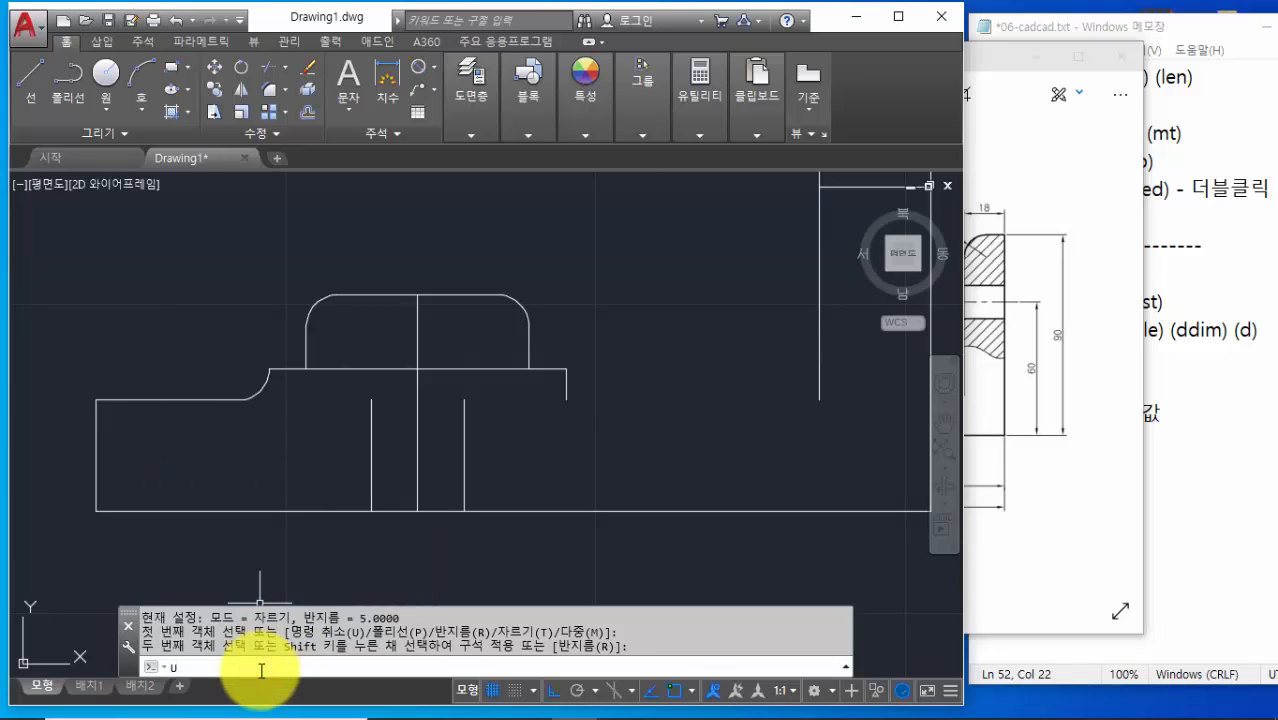
pyautogui.press('Return')
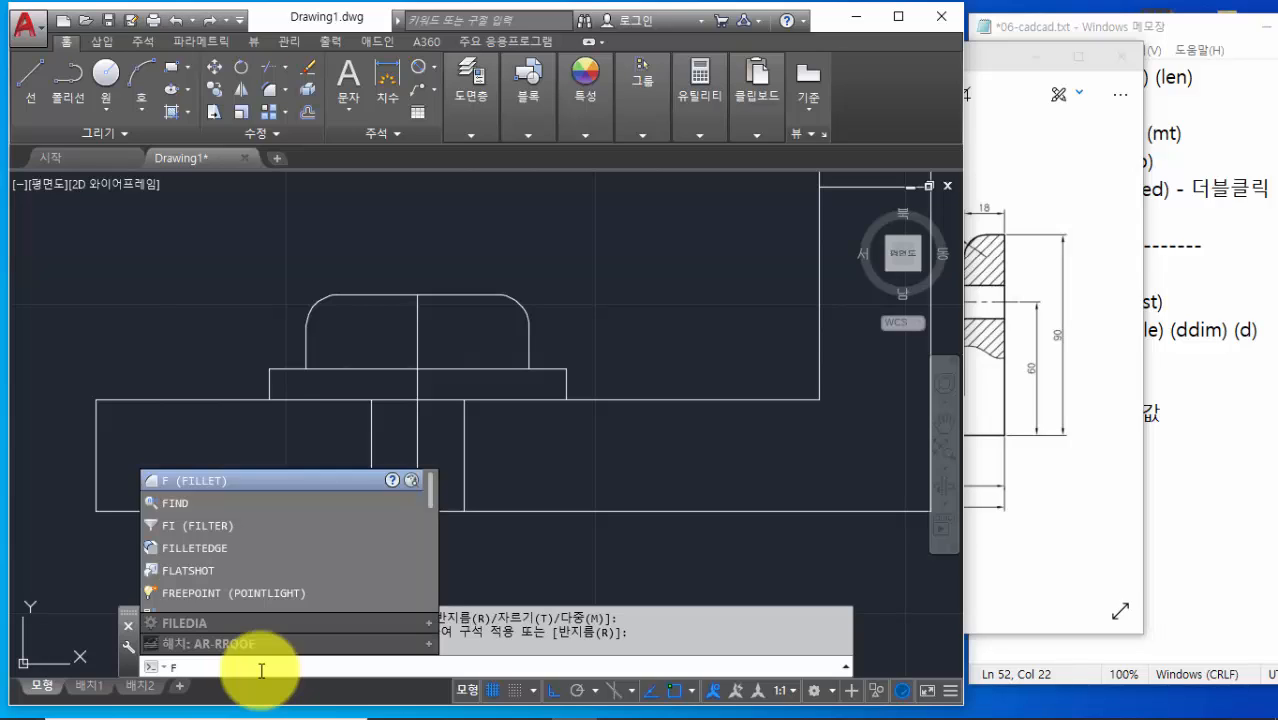
# Fillet the thin step's left side to the base's top edge with radius 5, using No trim mode
pyautogui.press('Return')
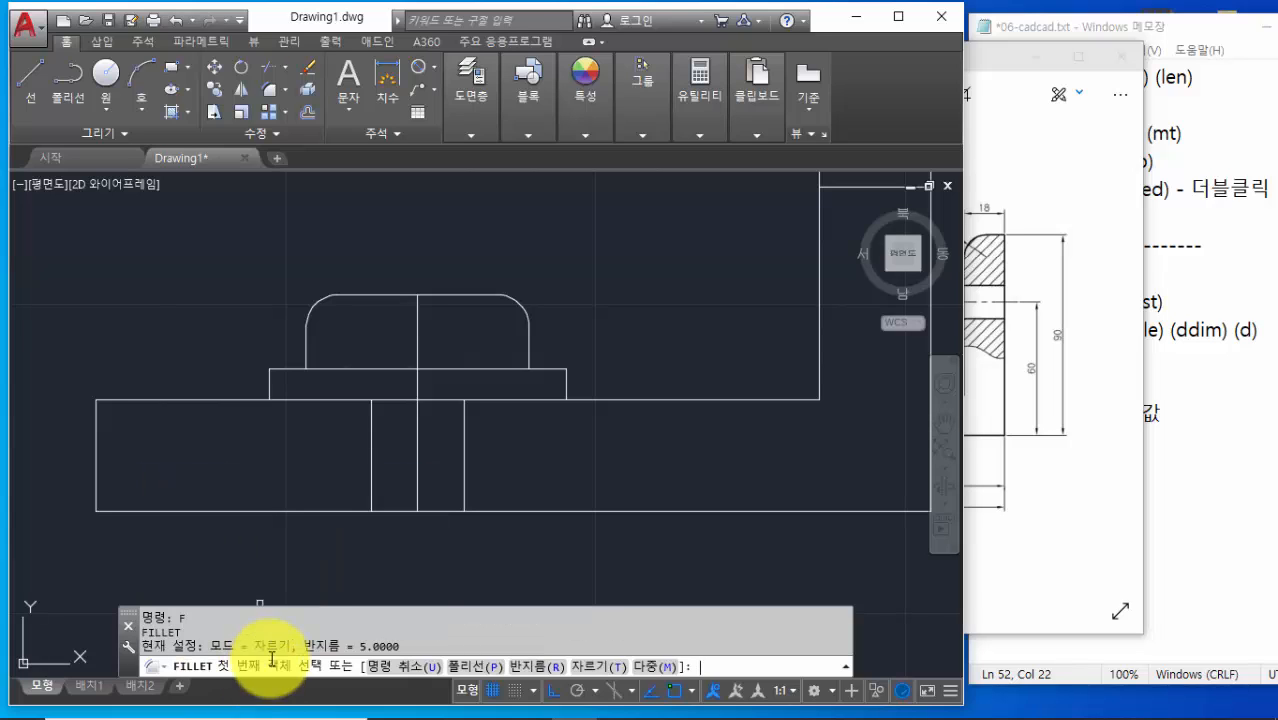
pyautogui.moveTo(303, 646)
pyautogui.mouseDown()
pyautogui.moveTo(405, 650)
pyautogui.moveTo(313, 654)
pyautogui.mouseUp()
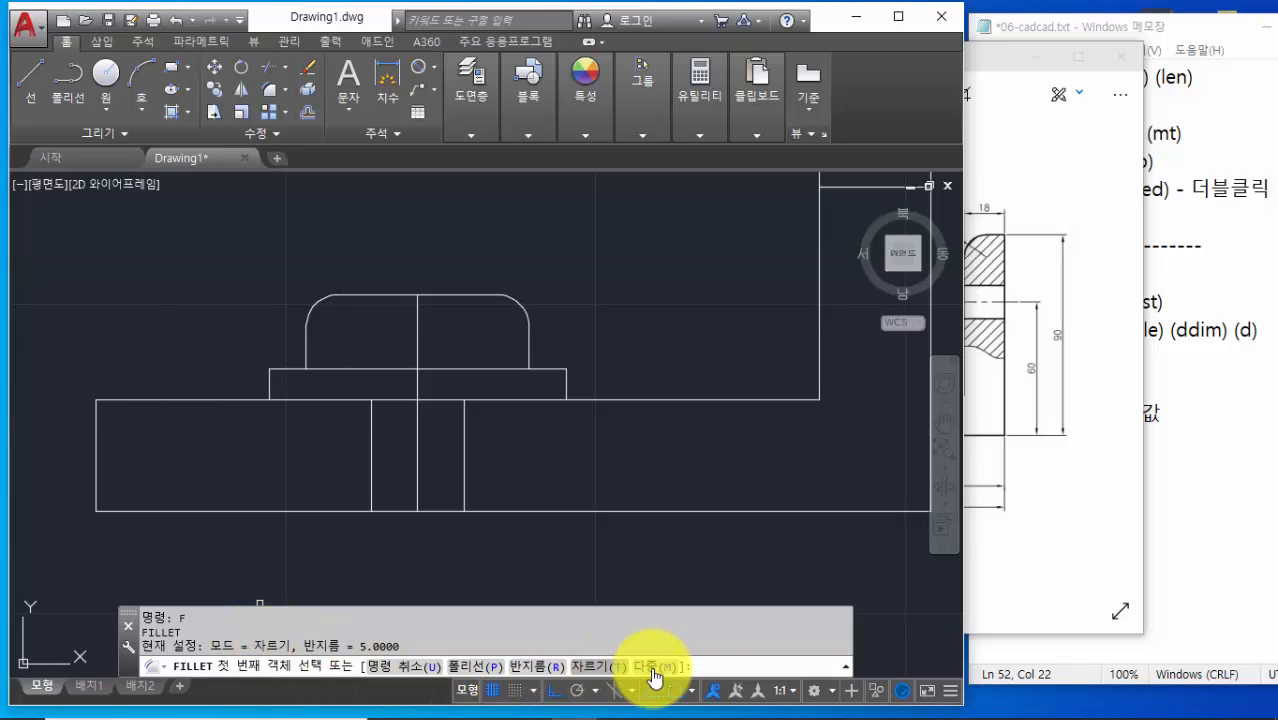
pyautogui.click(703, 666)
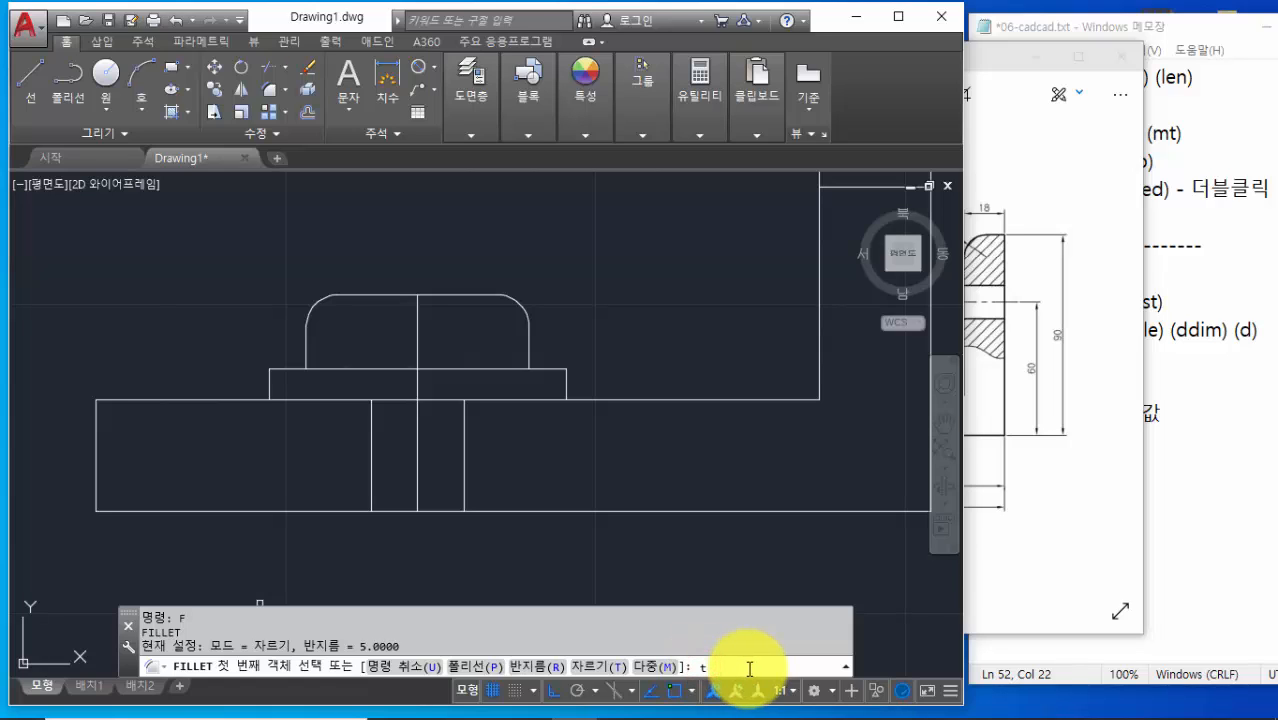
pyautogui.write('t')
pyautogui.press('Return')
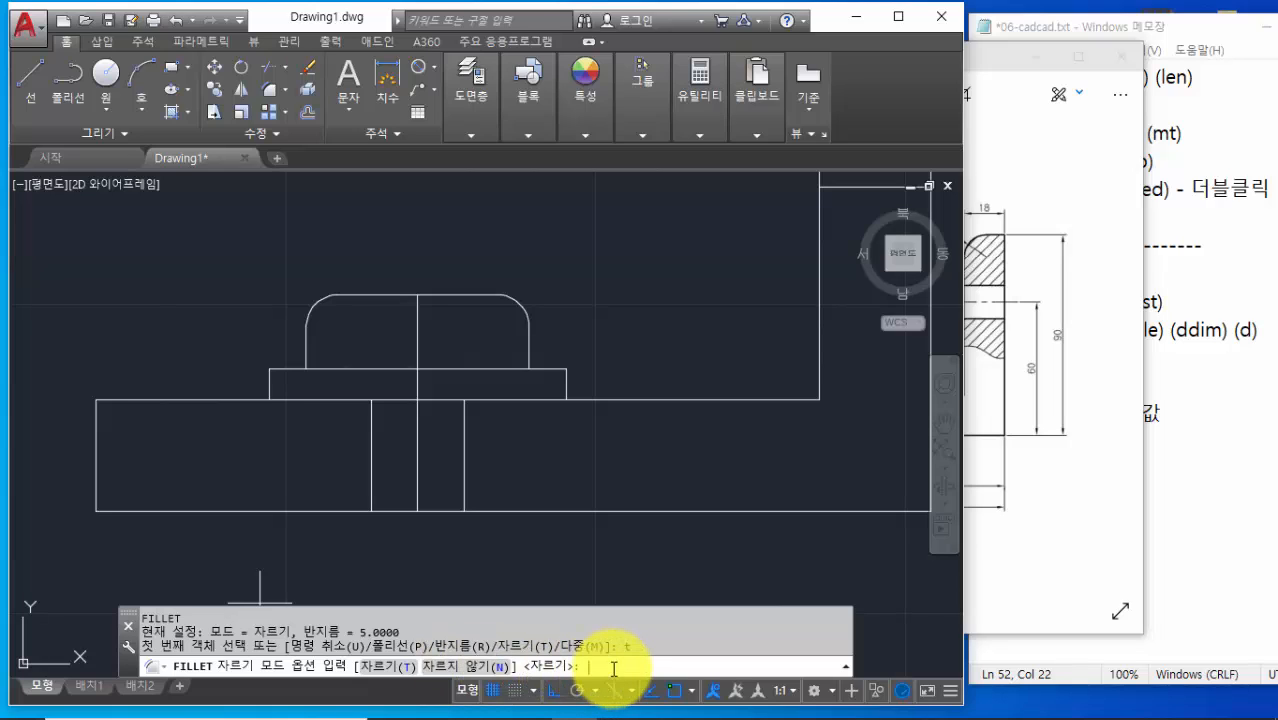
pyautogui.press('Return')
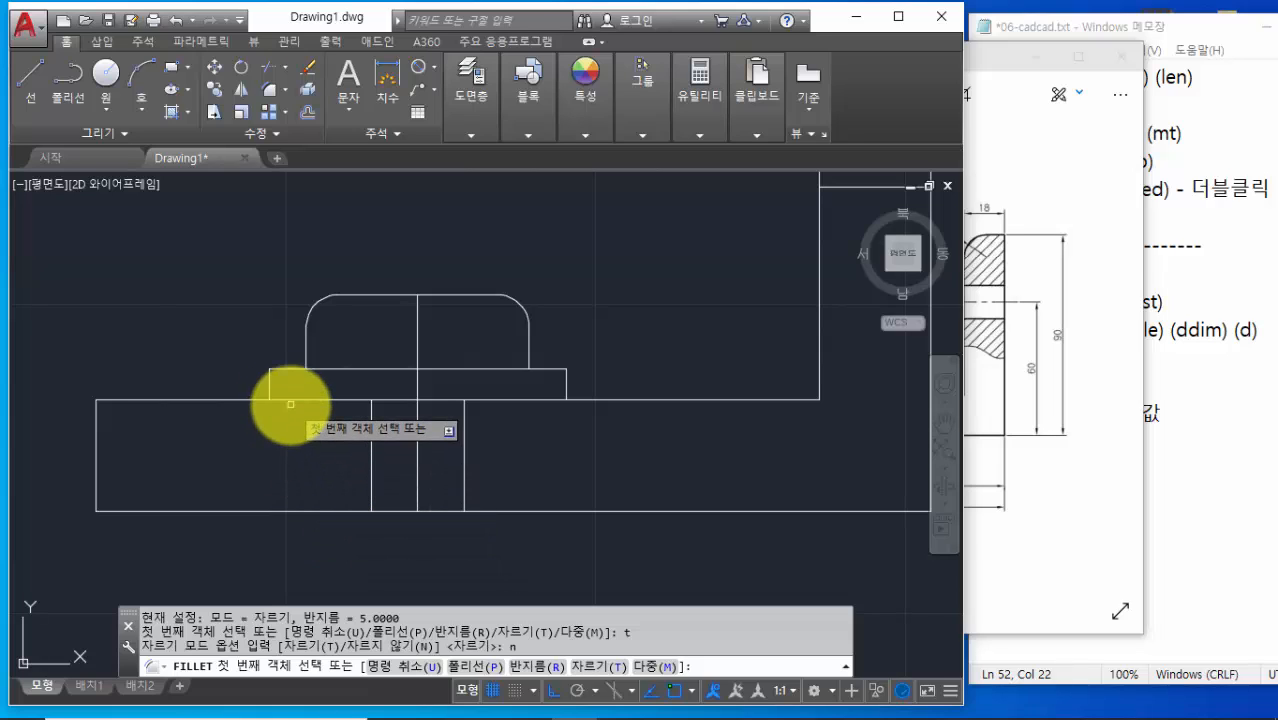
pyautogui.click(269, 380)
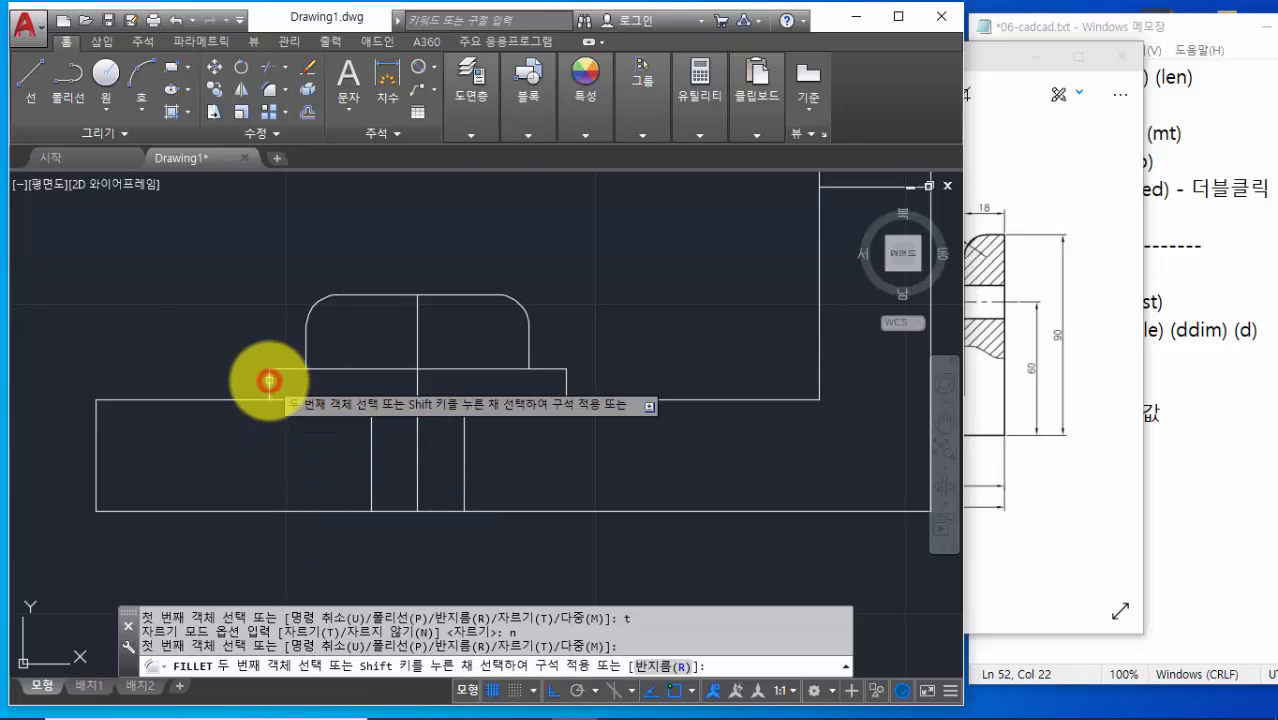
pyautogui.click(212, 400)
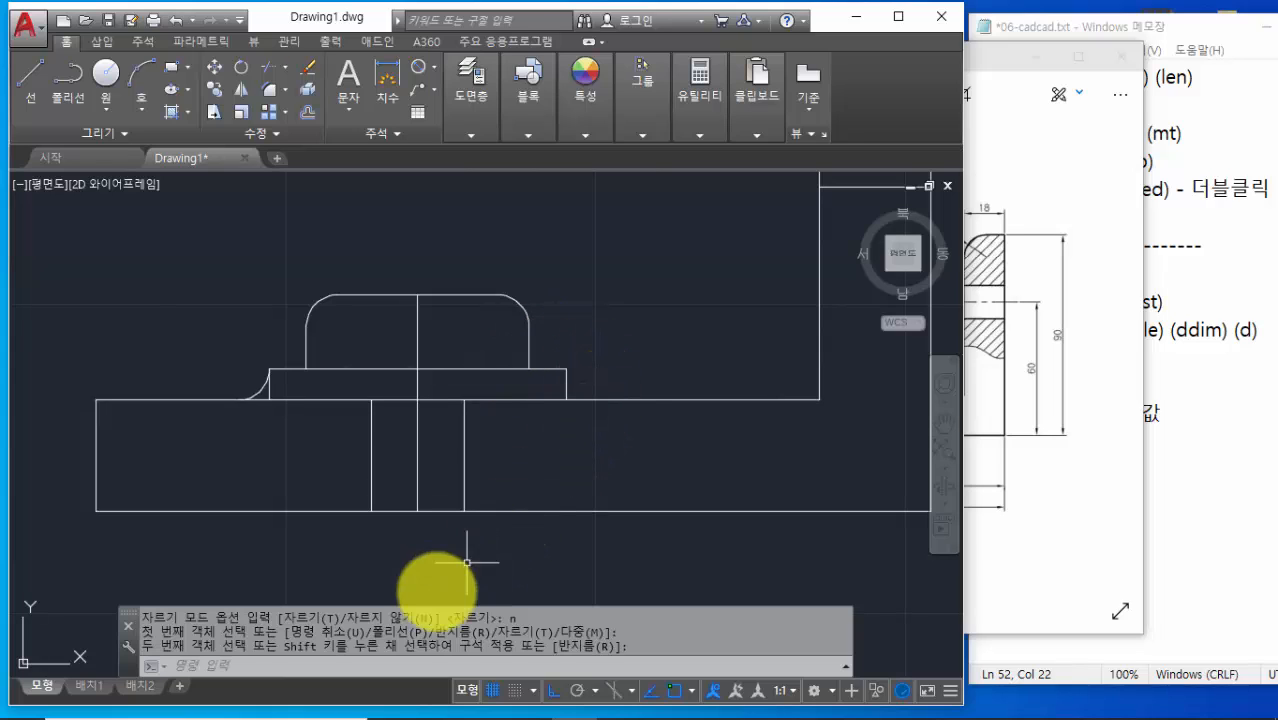
# Start another Fillet, keeping radius 5 and No trim mode
pyautogui.press('Return')
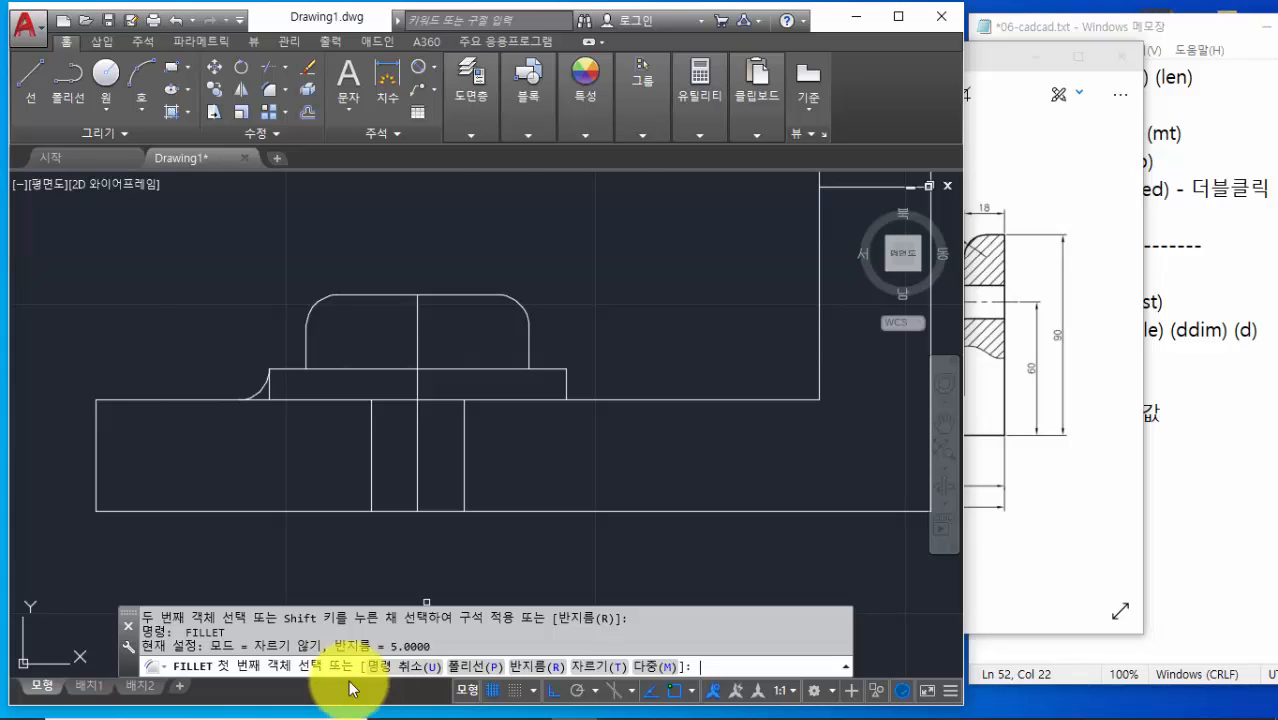
# Fillet the right end of the 48 mm flange to the base's top edge with radius 5 in no-trim mode
pyautogui.moveTo(254, 646)
pyautogui.mouseDown()
pyautogui.moveTo(432, 646)
pyautogui.moveTo(255, 650)
pyautogui.mouseUp()
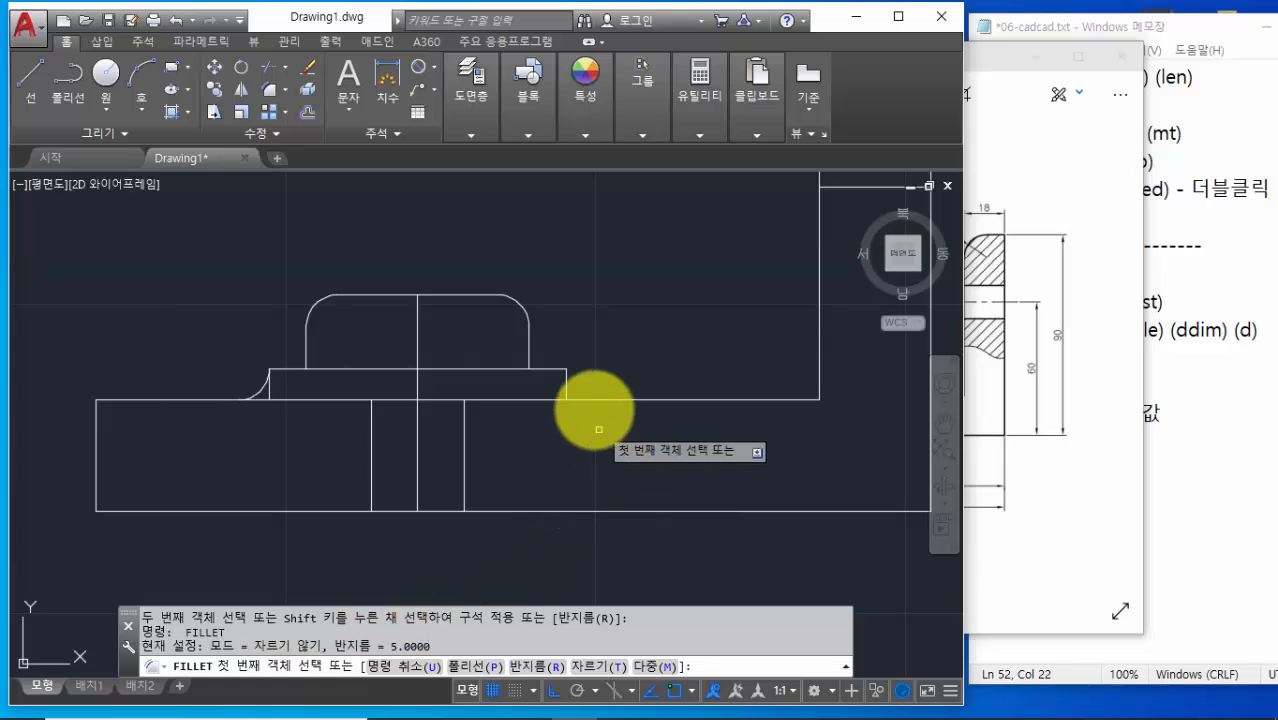
pyautogui.click(567, 376)
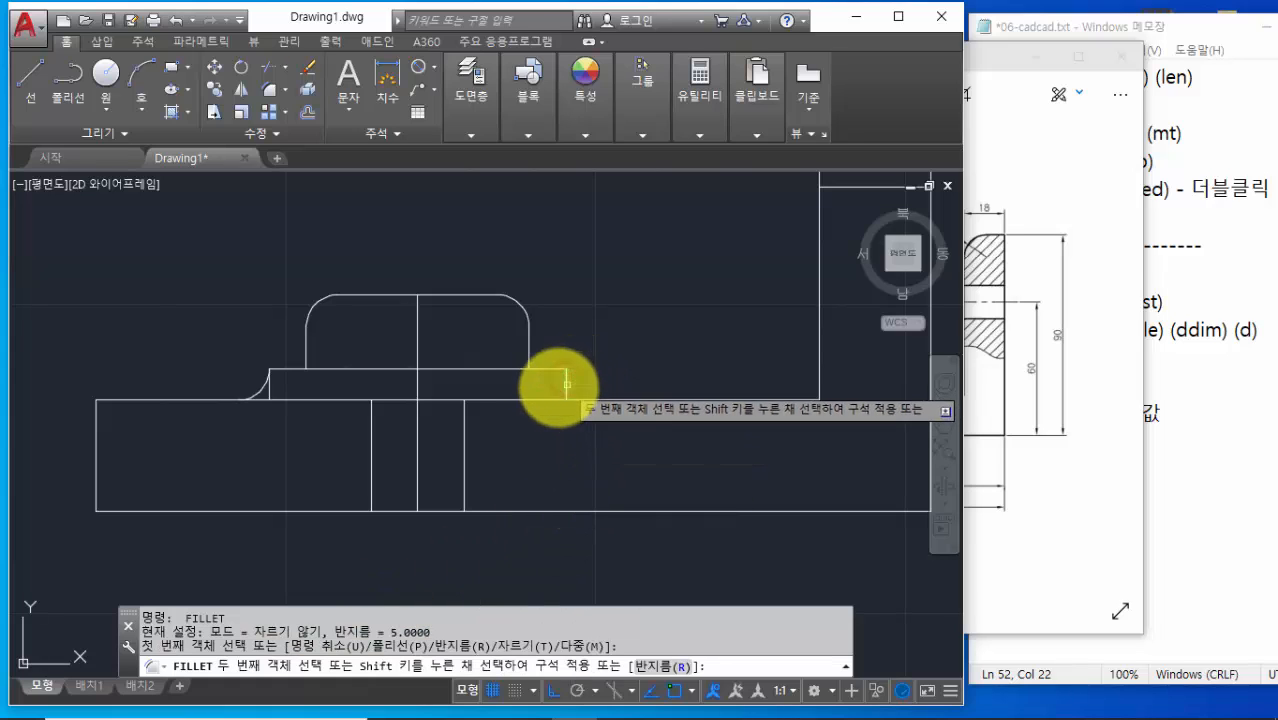
pyautogui.click(619, 399)
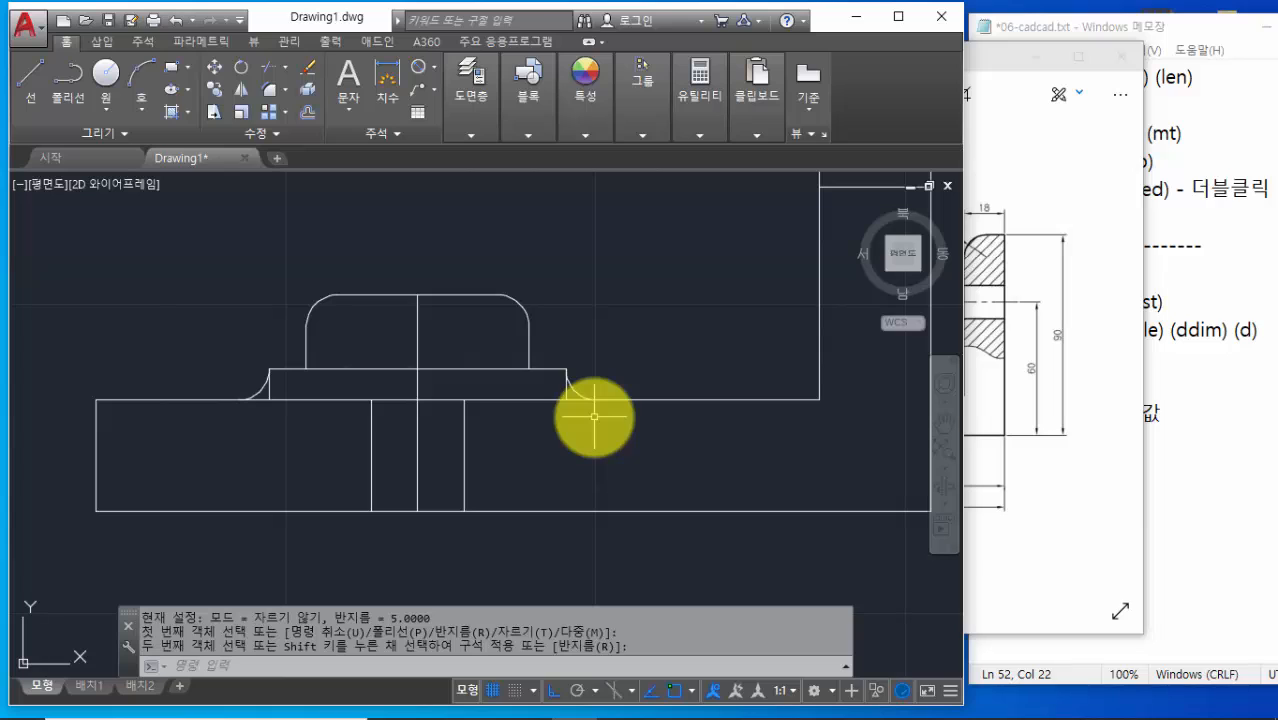
pyautogui.scroll(2, 566, 400)
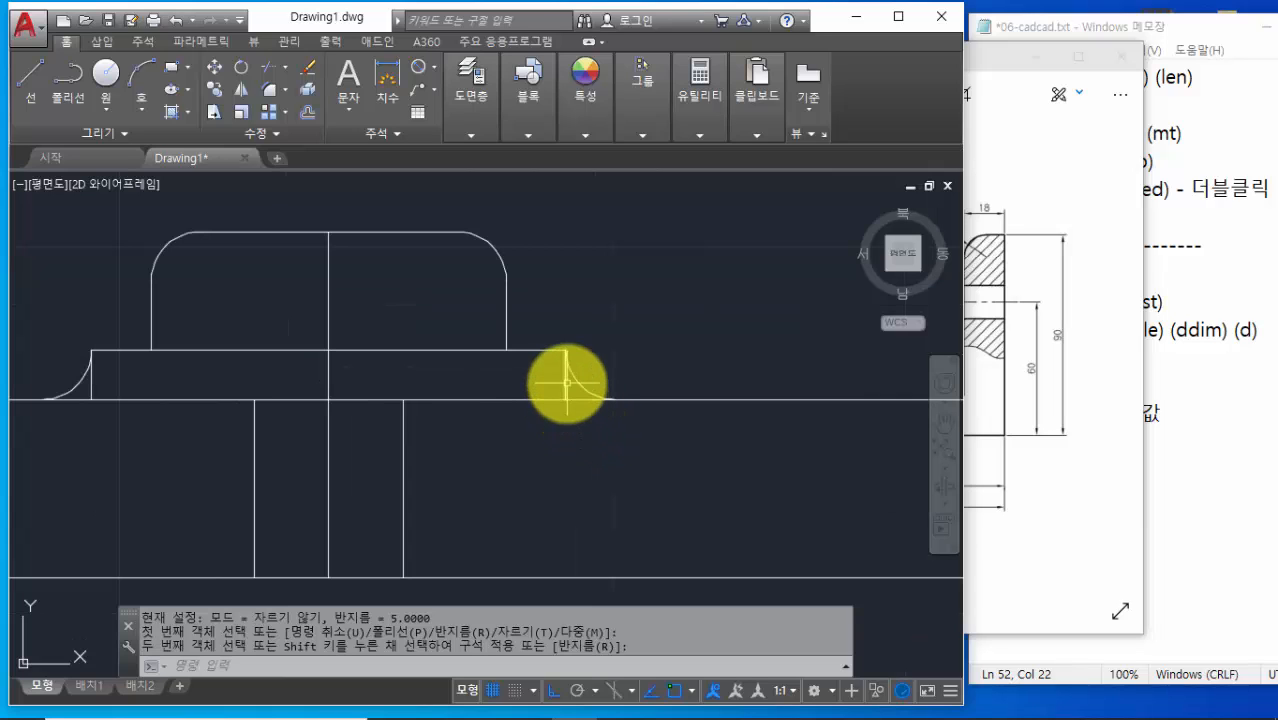
pyautogui.scroll(-2, 89, 392)
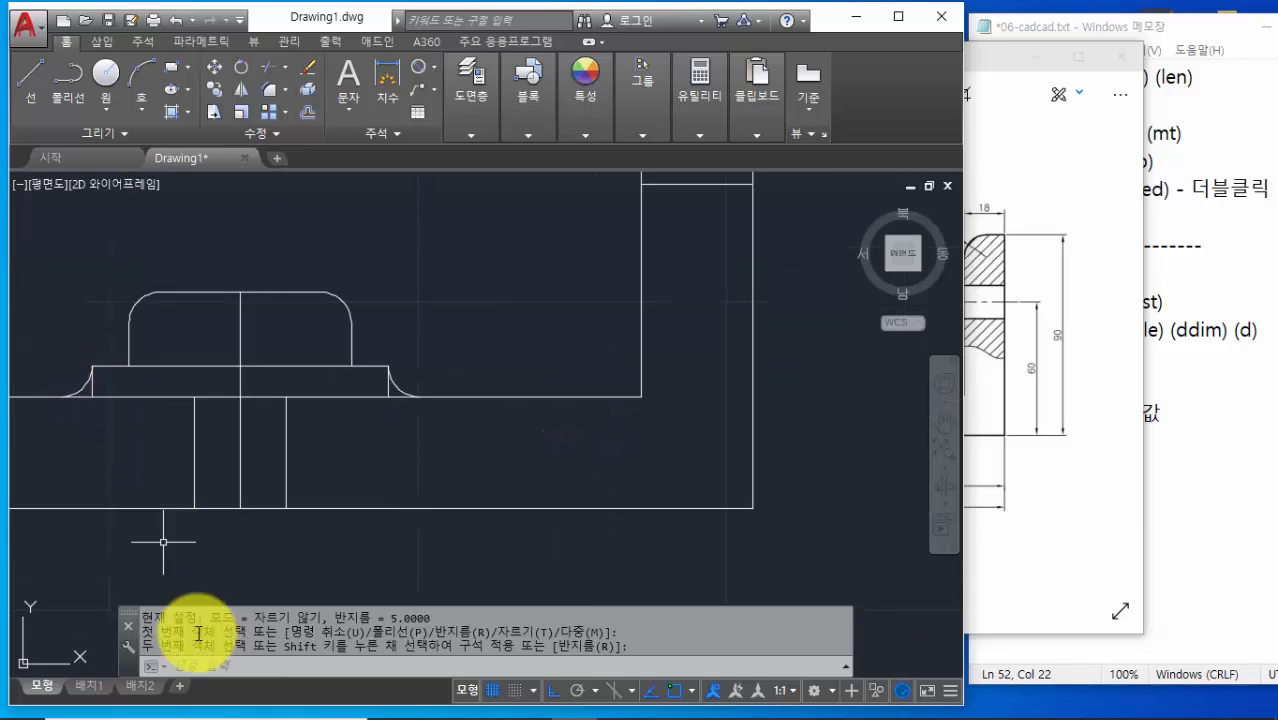
# Erase the two short vertical flange end lines left behind the R5 fillets on both sides
pyautogui.click(216, 668)
pyautogui.write('e')
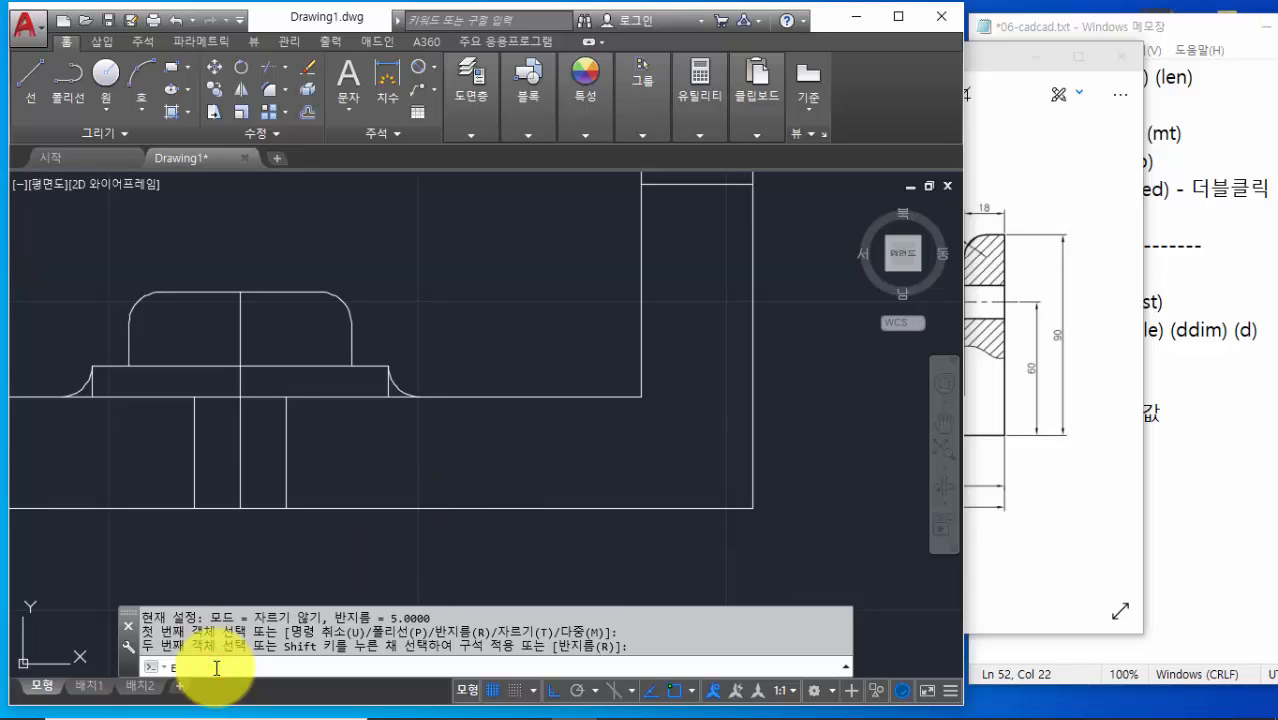
pyautogui.press('Return')
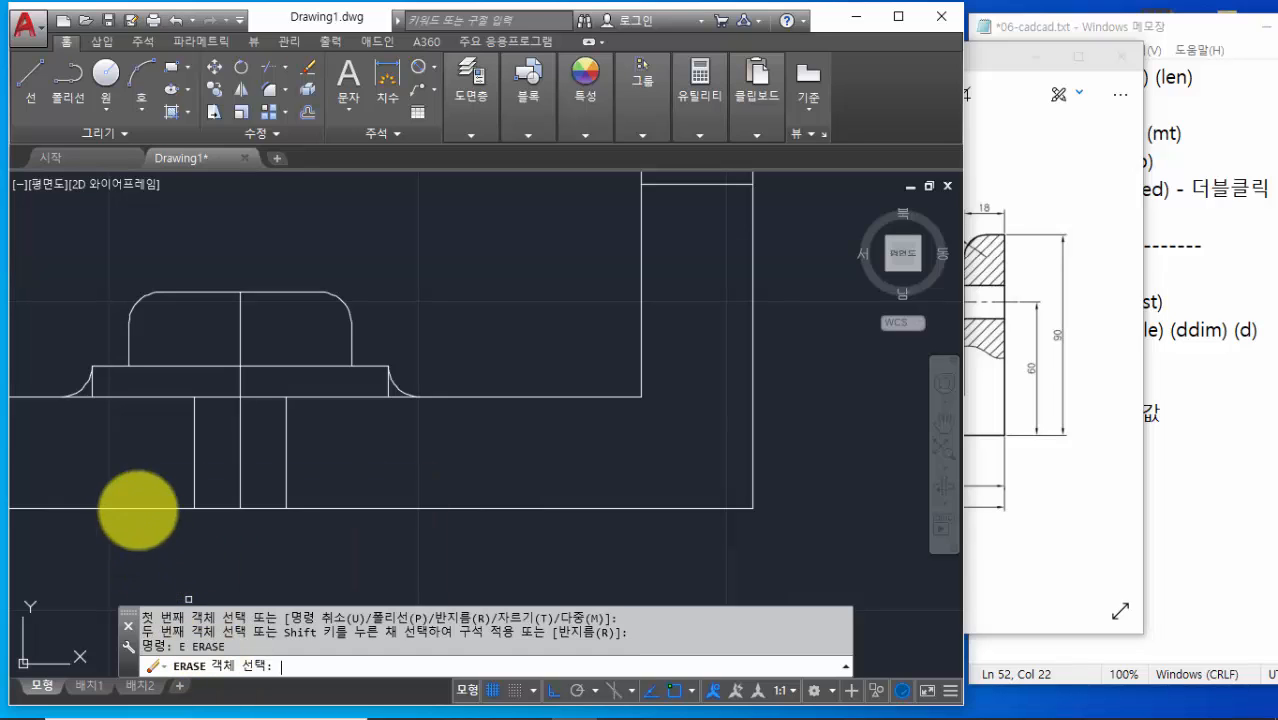
pyautogui.click(94, 389)
pyautogui.click(388, 389)
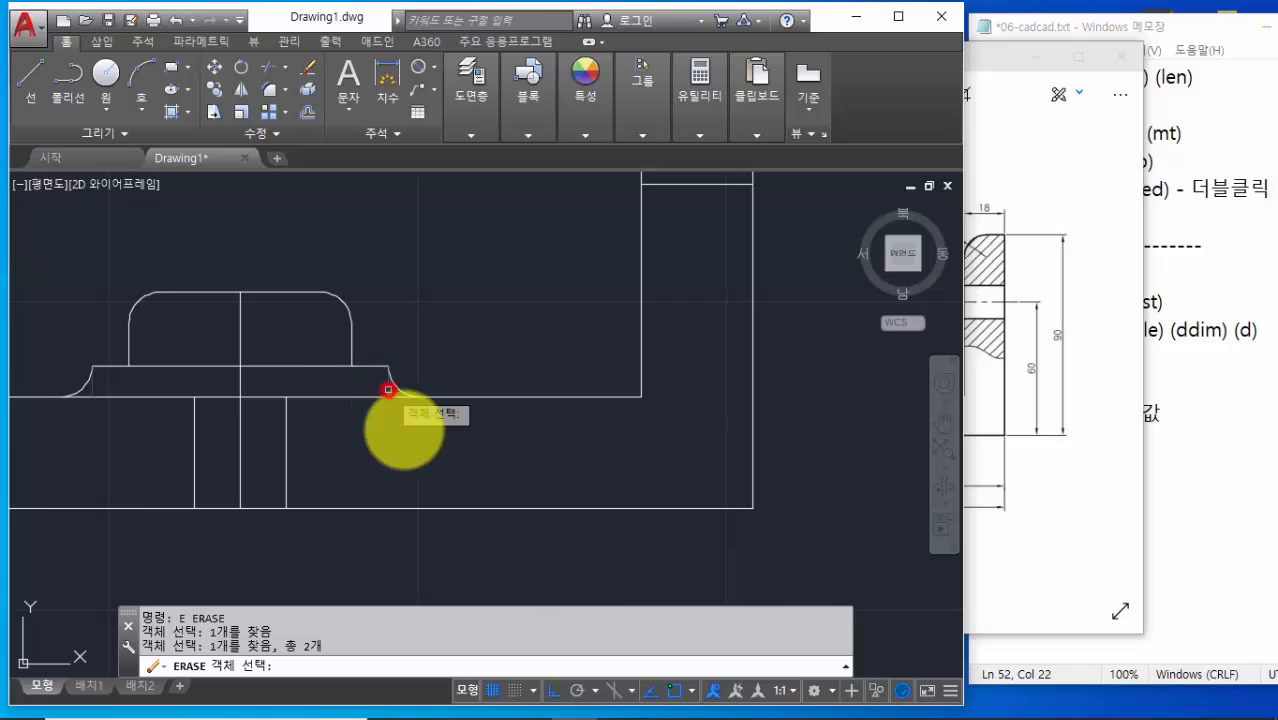
pyautogui.press('Return')
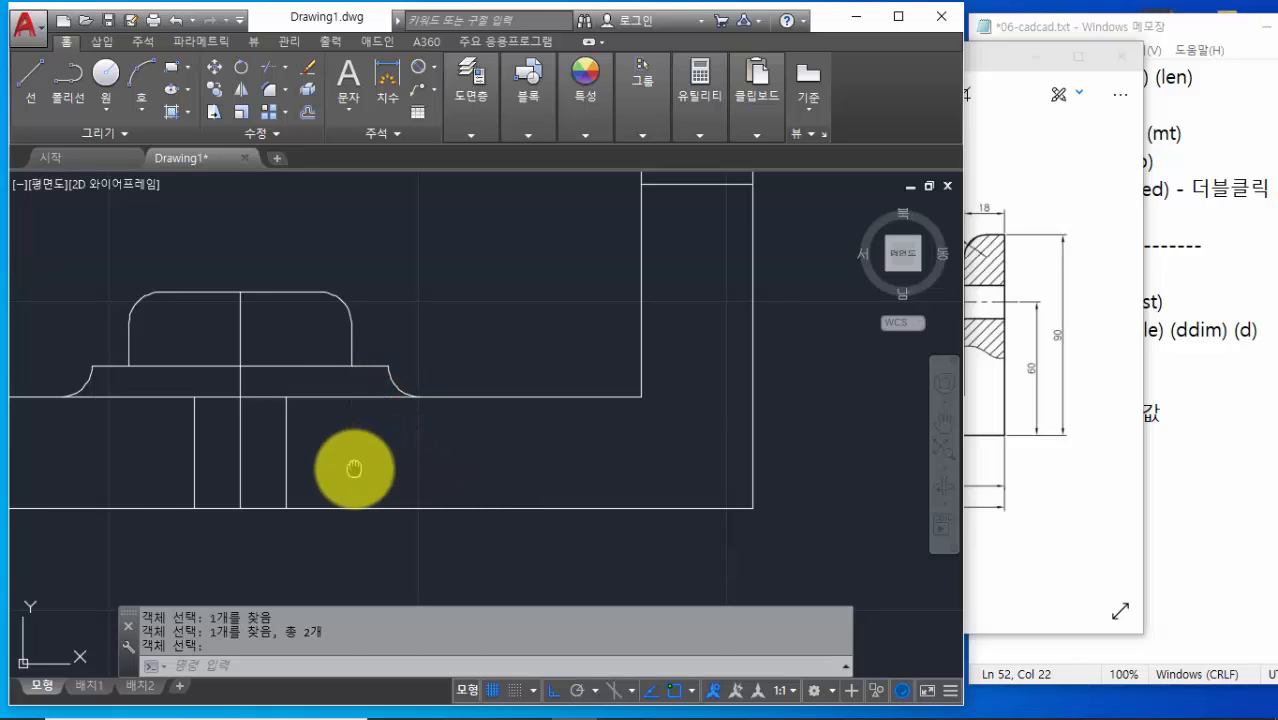
pyautogui.moveTo(354, 469); pyautogui.dragTo(525, 471, button='middle')
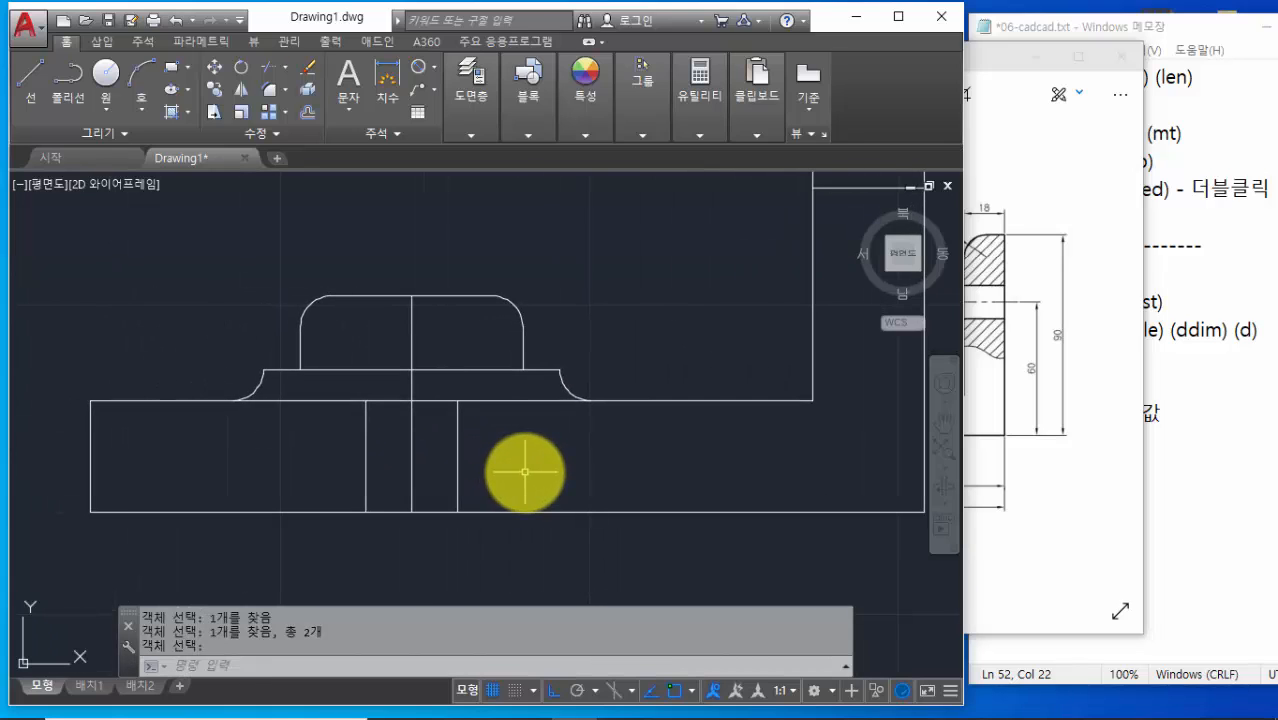
# Check the base corner's radius on the reference drawing, then start Fillet with a radius of 10
pyautogui.hotkey('alt', 'Tab')
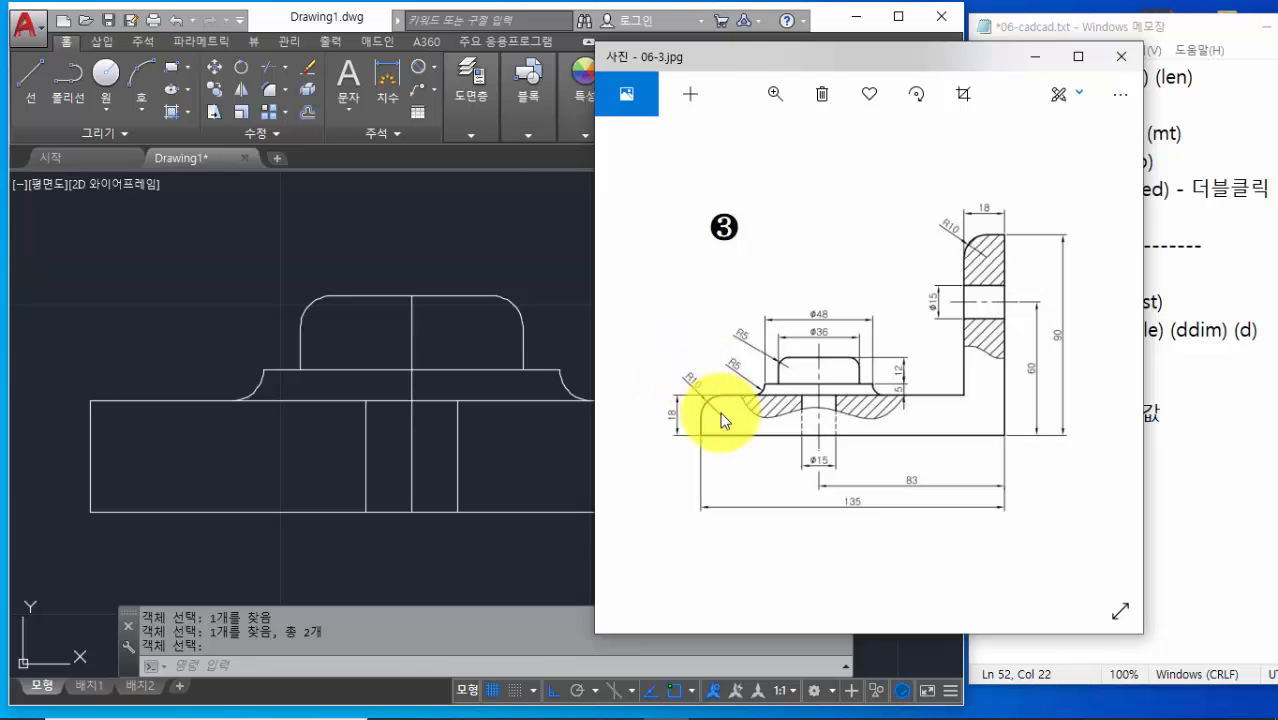
pyautogui.click(343, 667)
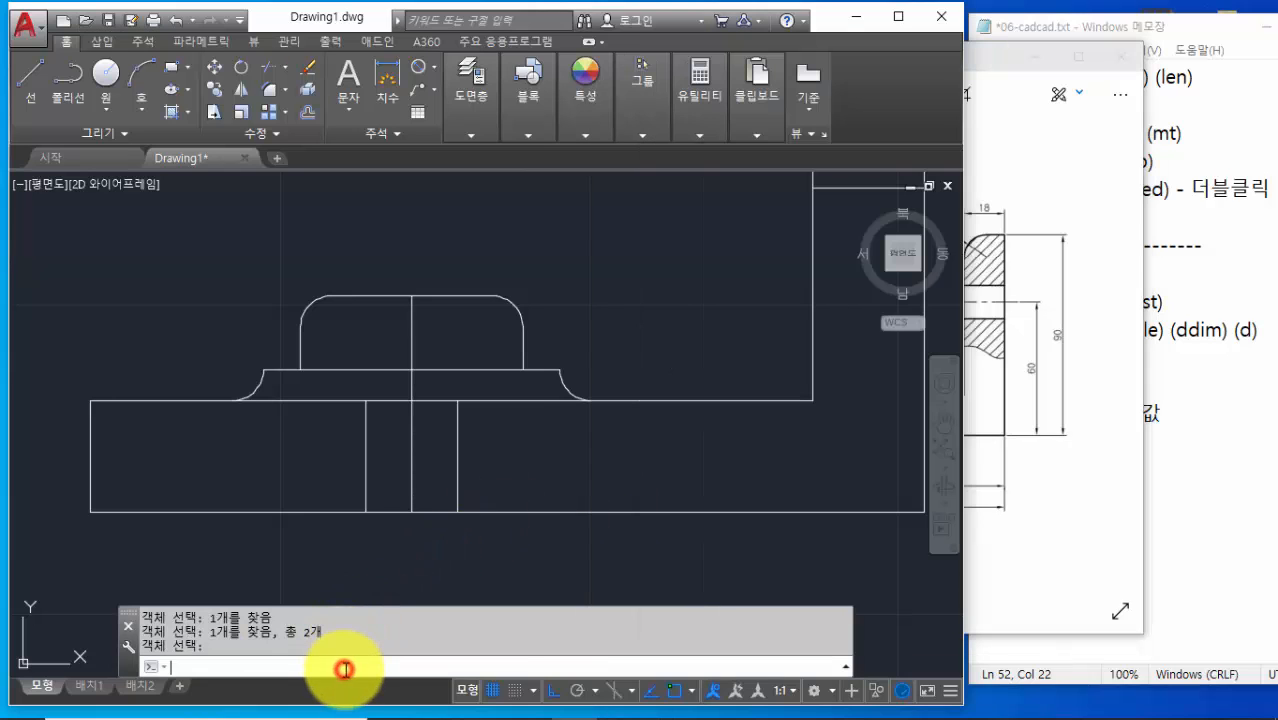
pyautogui.press('Return')
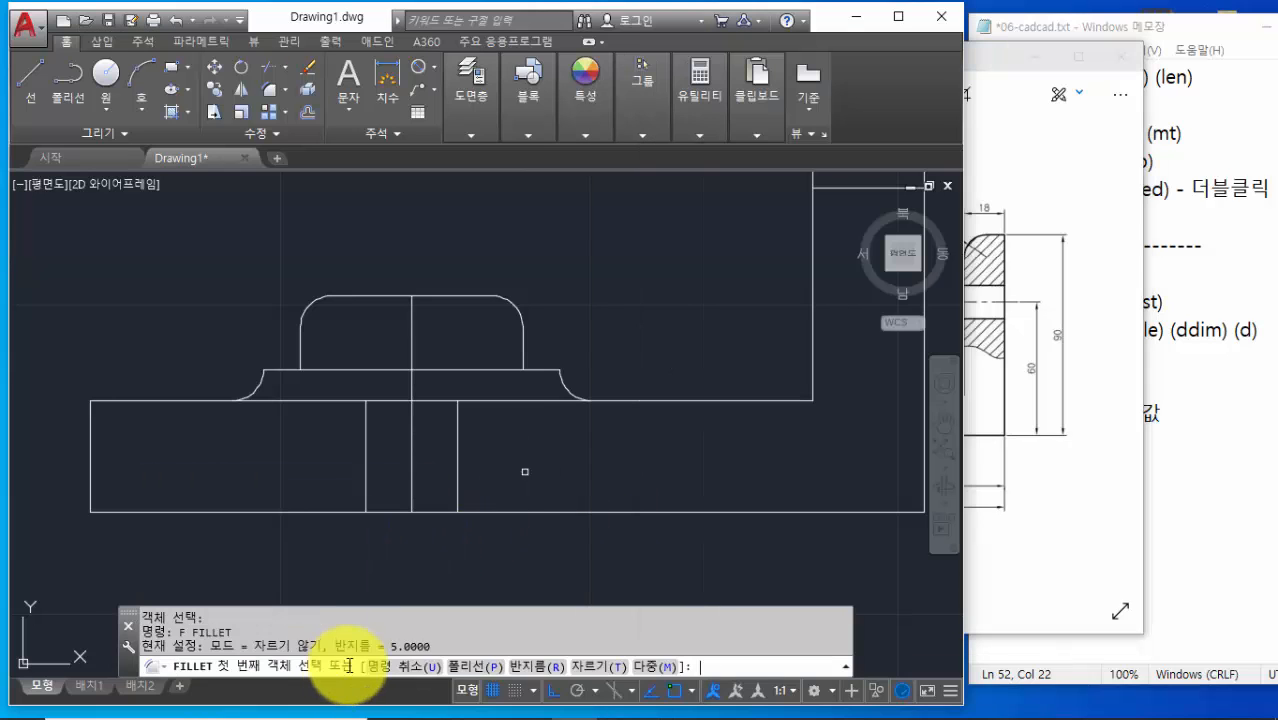
pyautogui.moveTo(253, 646); pyautogui.dragTo(434, 645)
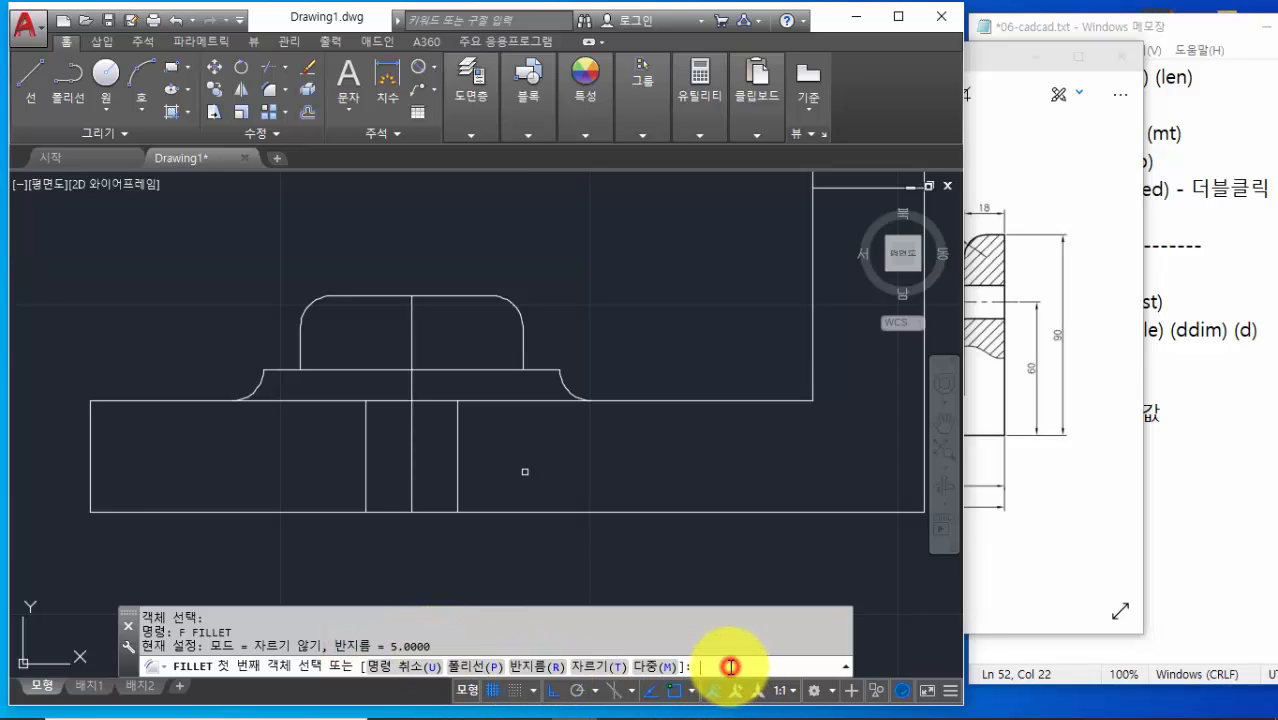
pyautogui.write('r')
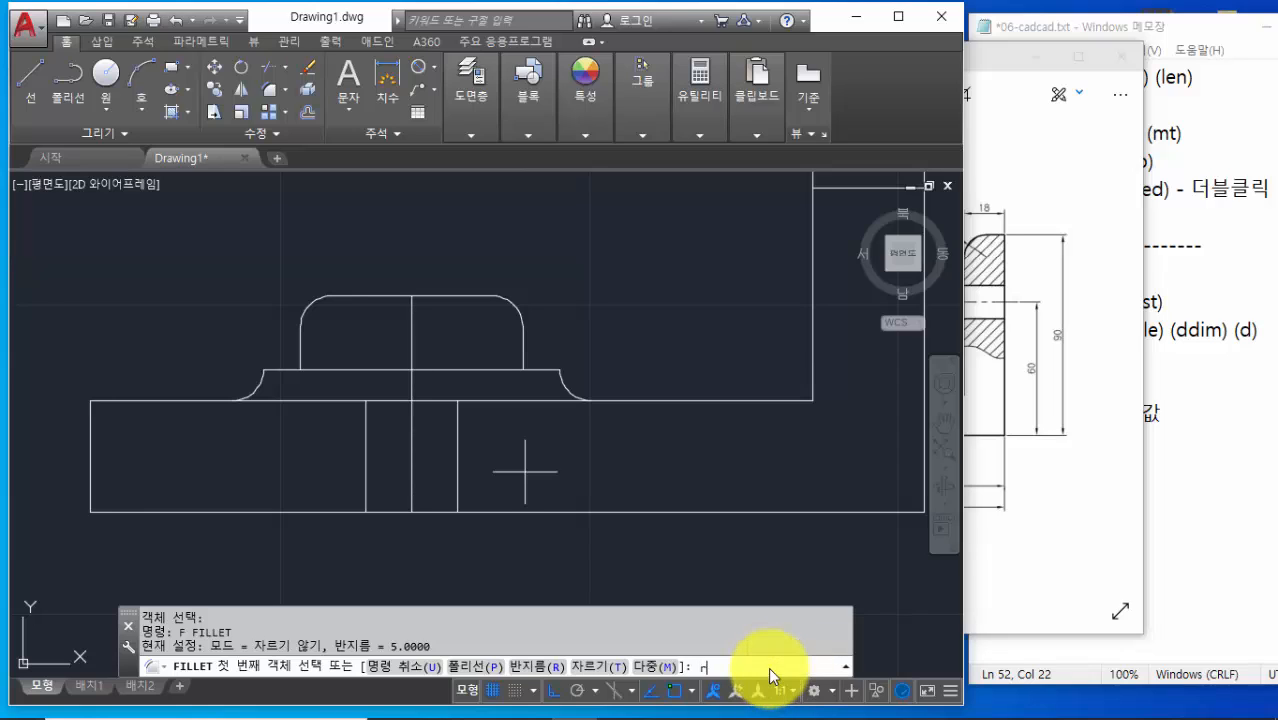
pyautogui.press('Return')
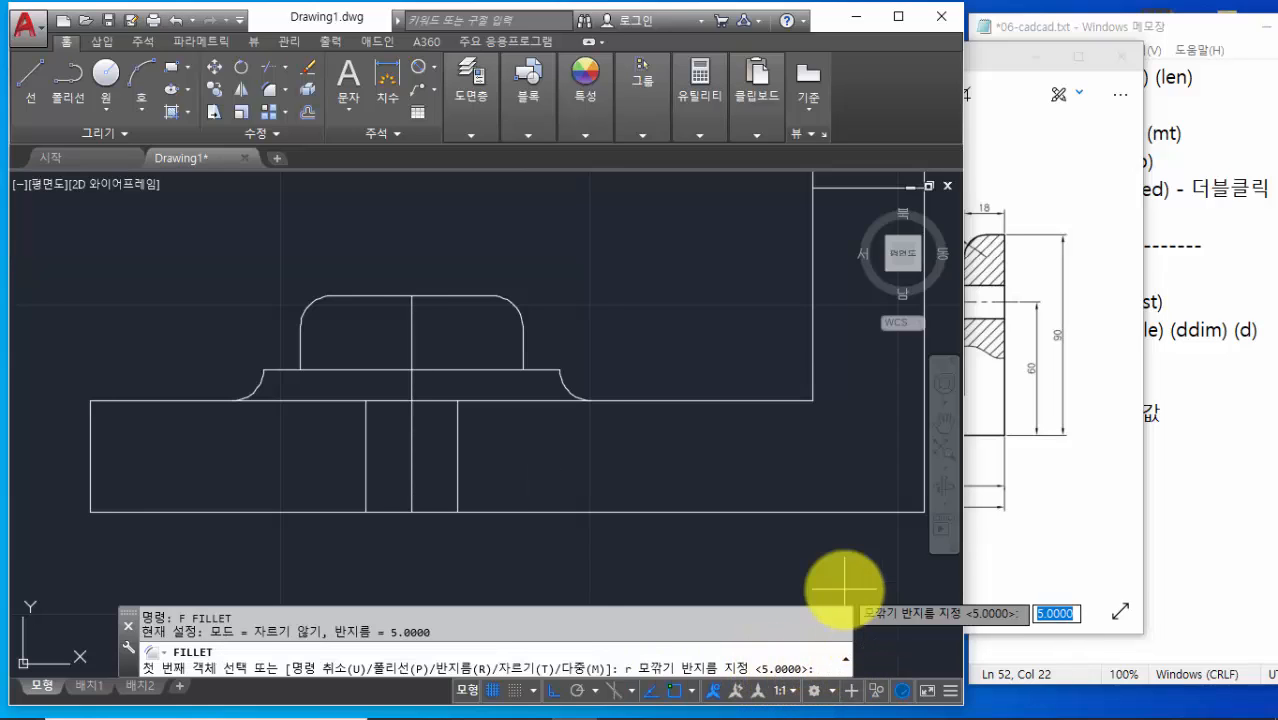
pyautogui.write('10')
pyautogui.press('Return')
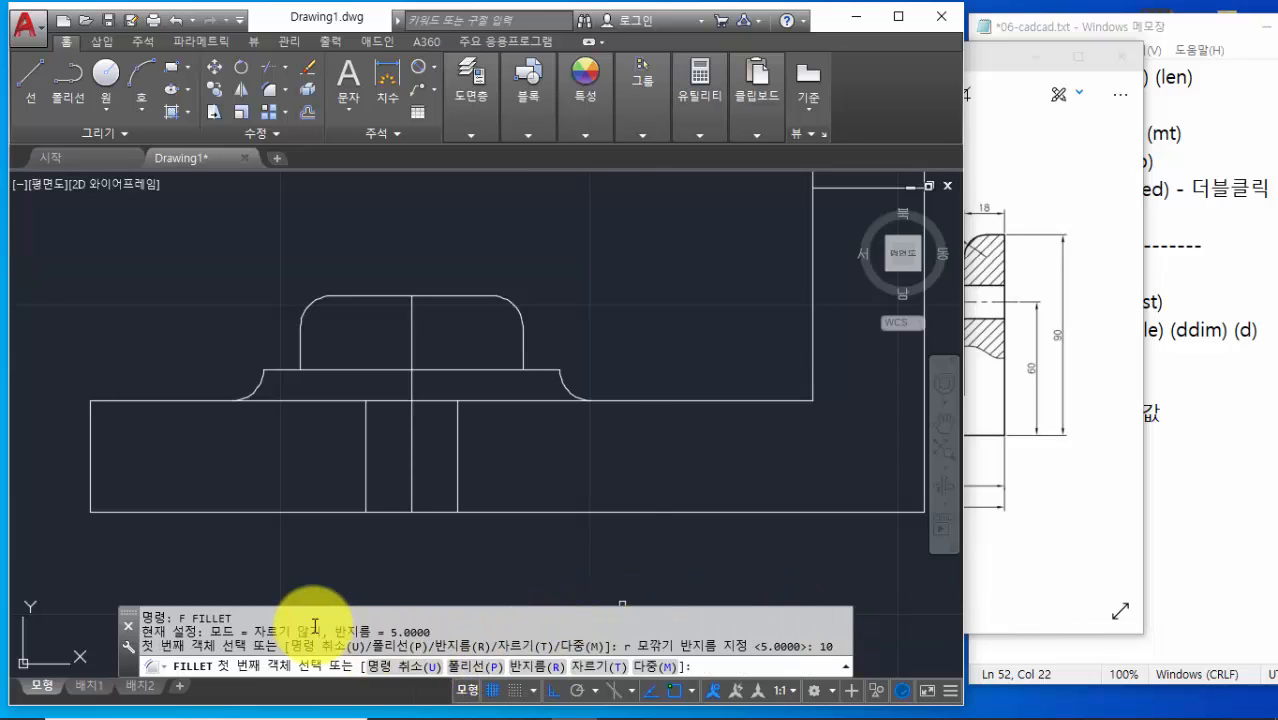
# Switch the fillet to trim mode and round the base's upper-left corner with radius 10
pyautogui.moveTo(255, 632); pyautogui.dragTo(307, 632)
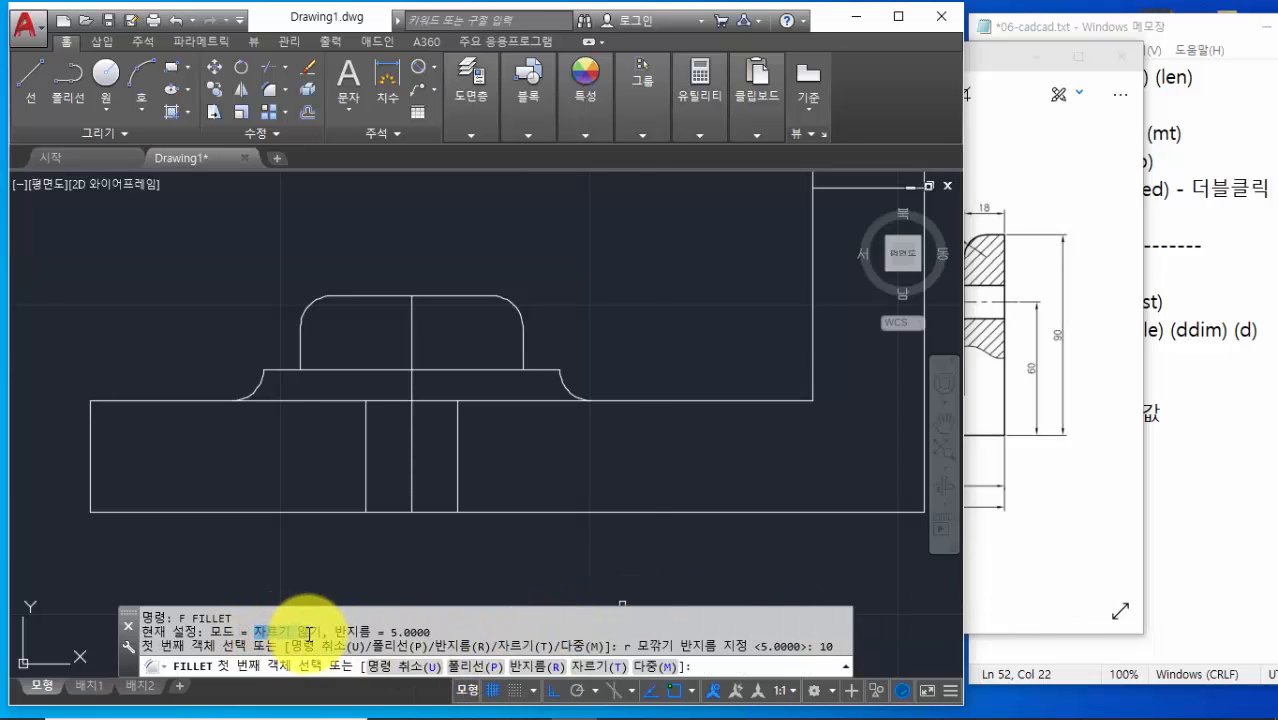
pyautogui.click(714, 670)
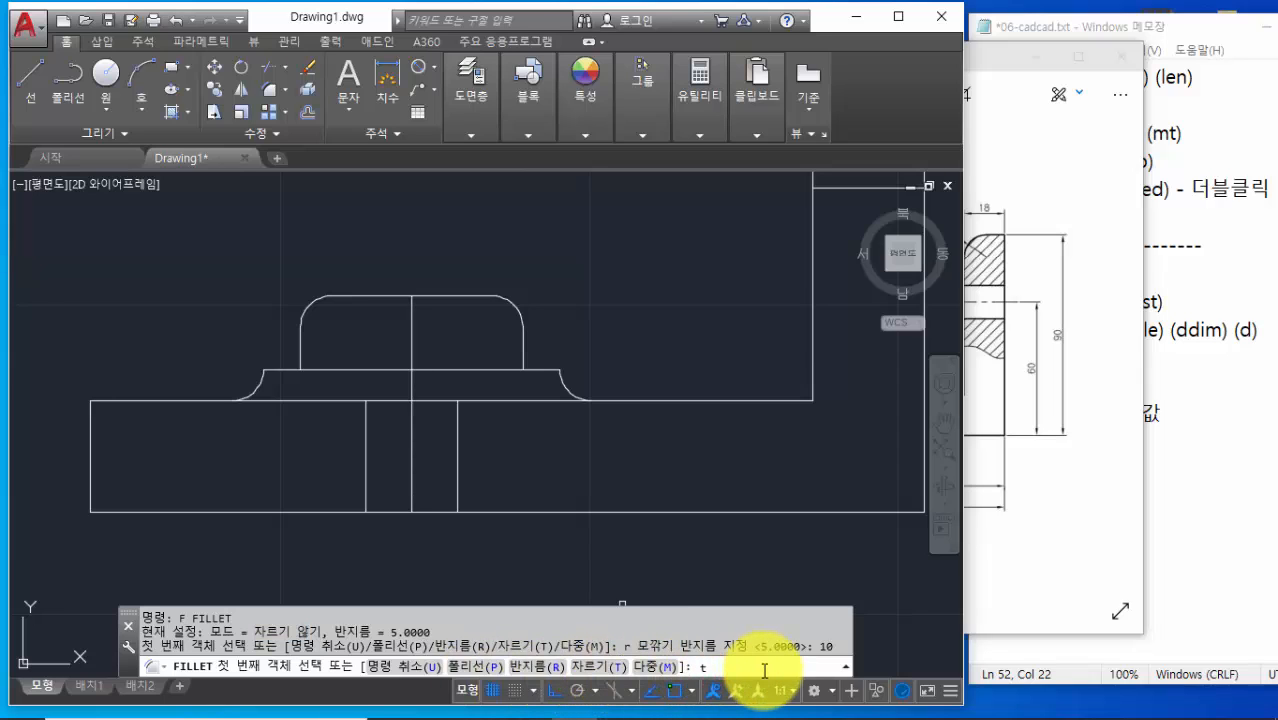
pyautogui.write('t')
pyautogui.press('Return')
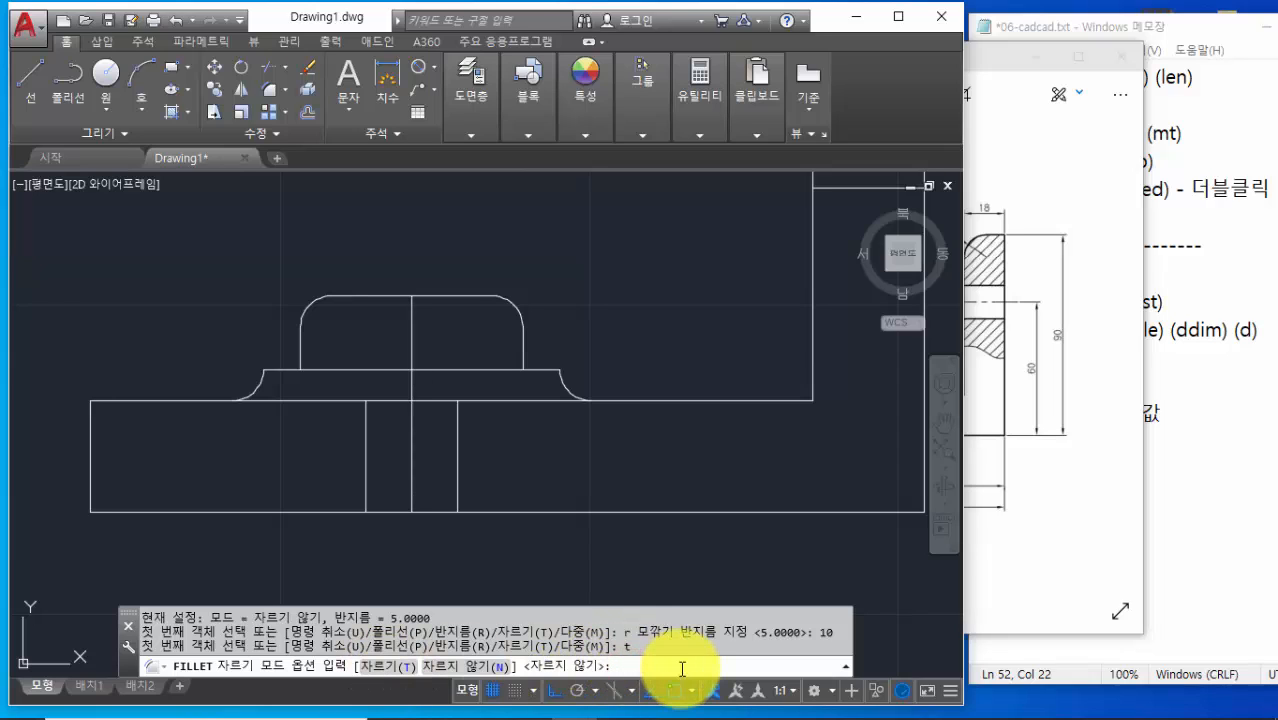
pyautogui.write('t')
pyautogui.press('Return')
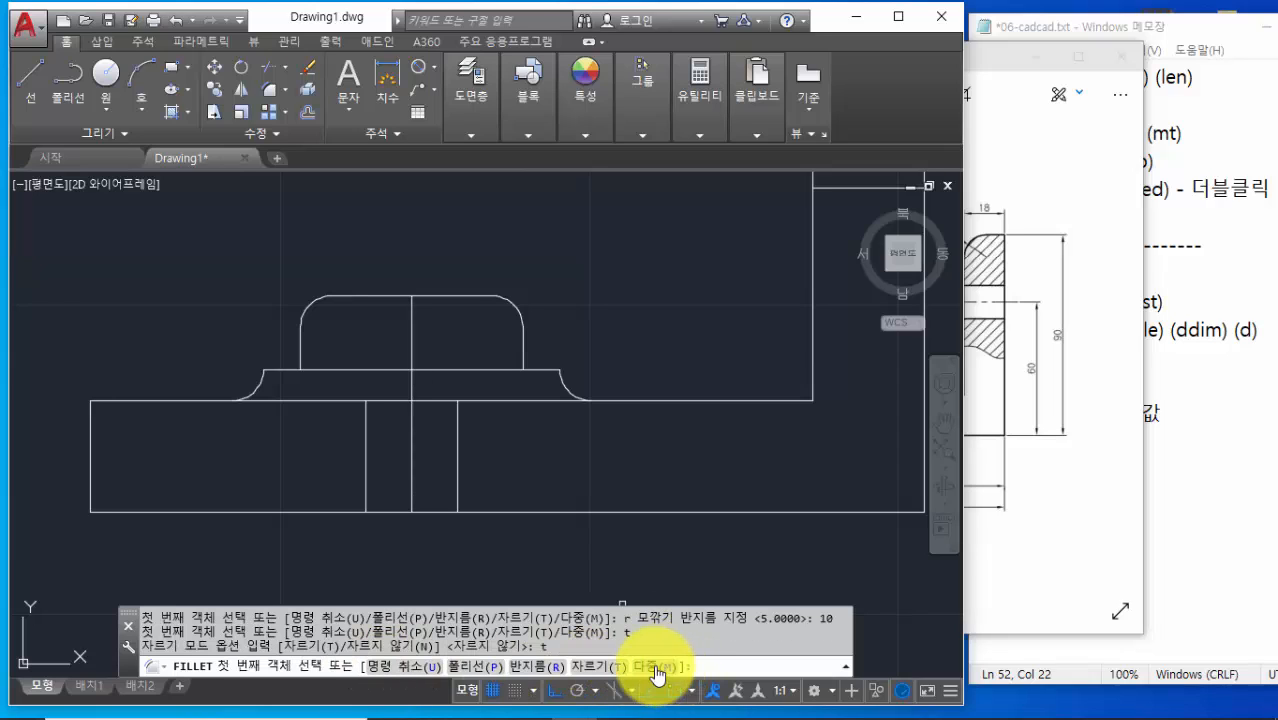
pyautogui.click(107, 400)
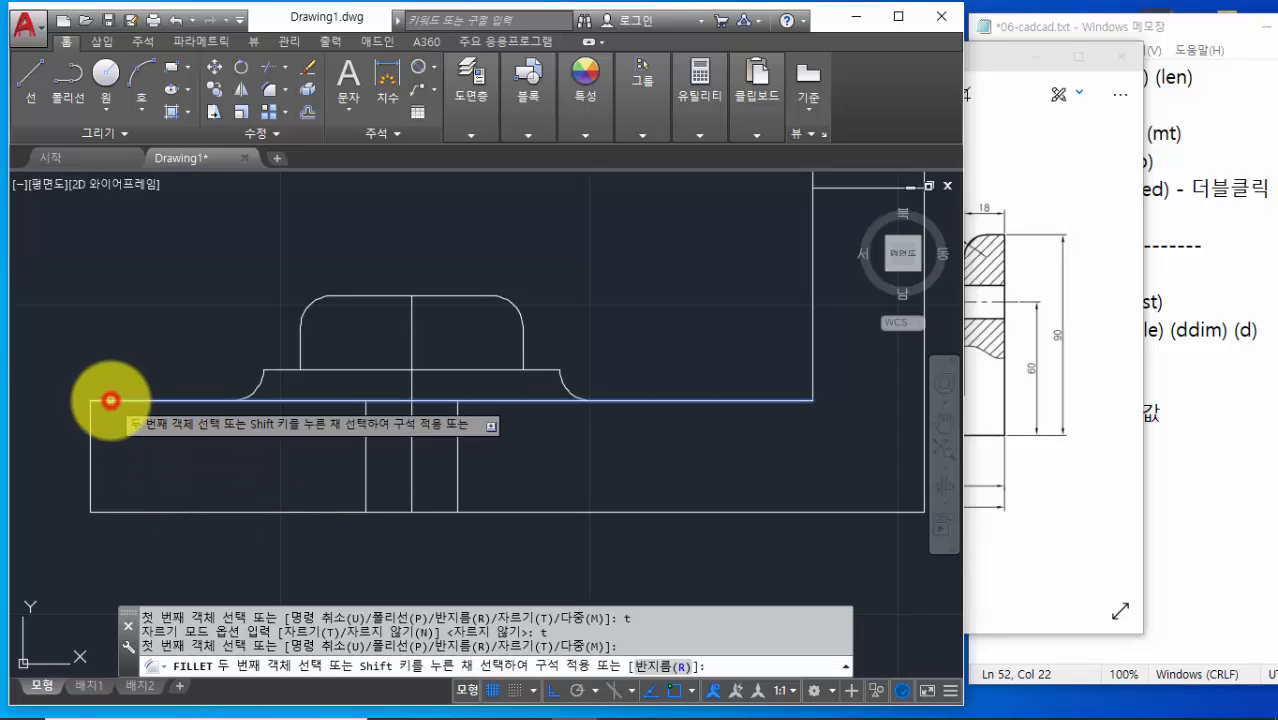
pyautogui.click(89, 447)
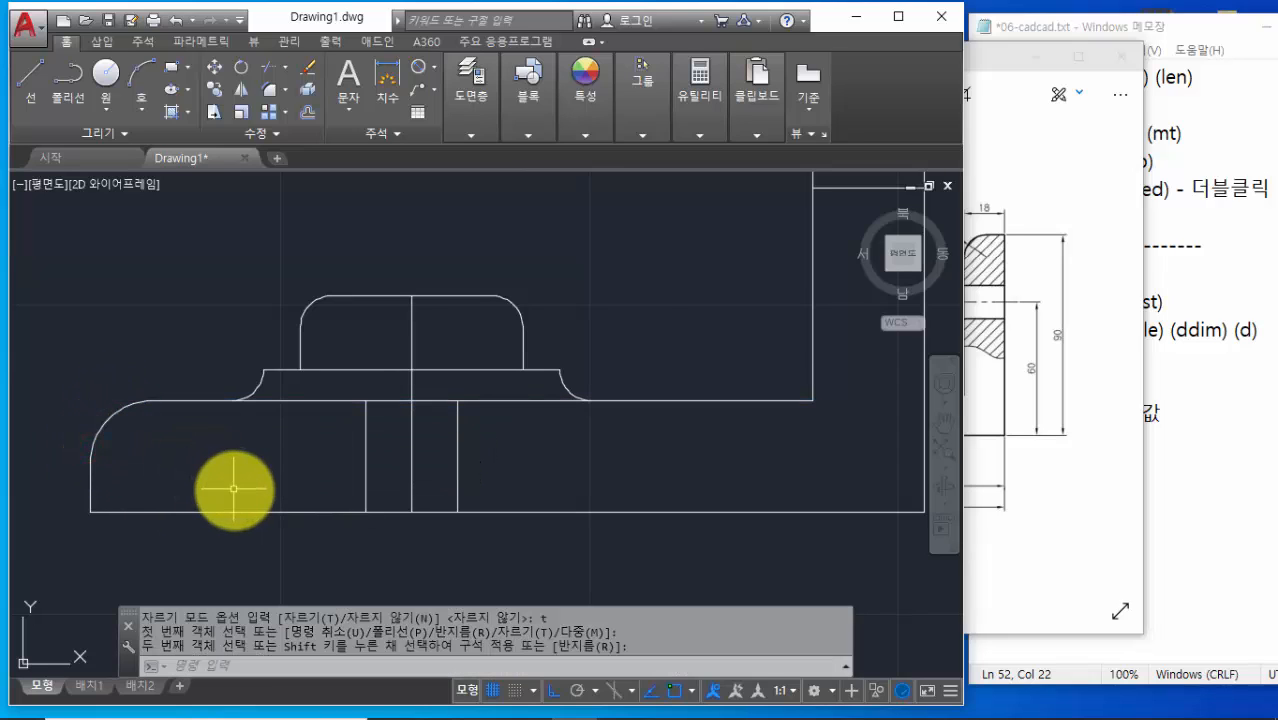
pyautogui.scroll(-3, 228, 485)
pyautogui.moveTo(237, 491)
pyautogui.mouseDown(button='middle')
pyautogui.moveTo(240, 555)
pyautogui.moveTo(294, 534)
pyautogui.mouseUp(button='middle')
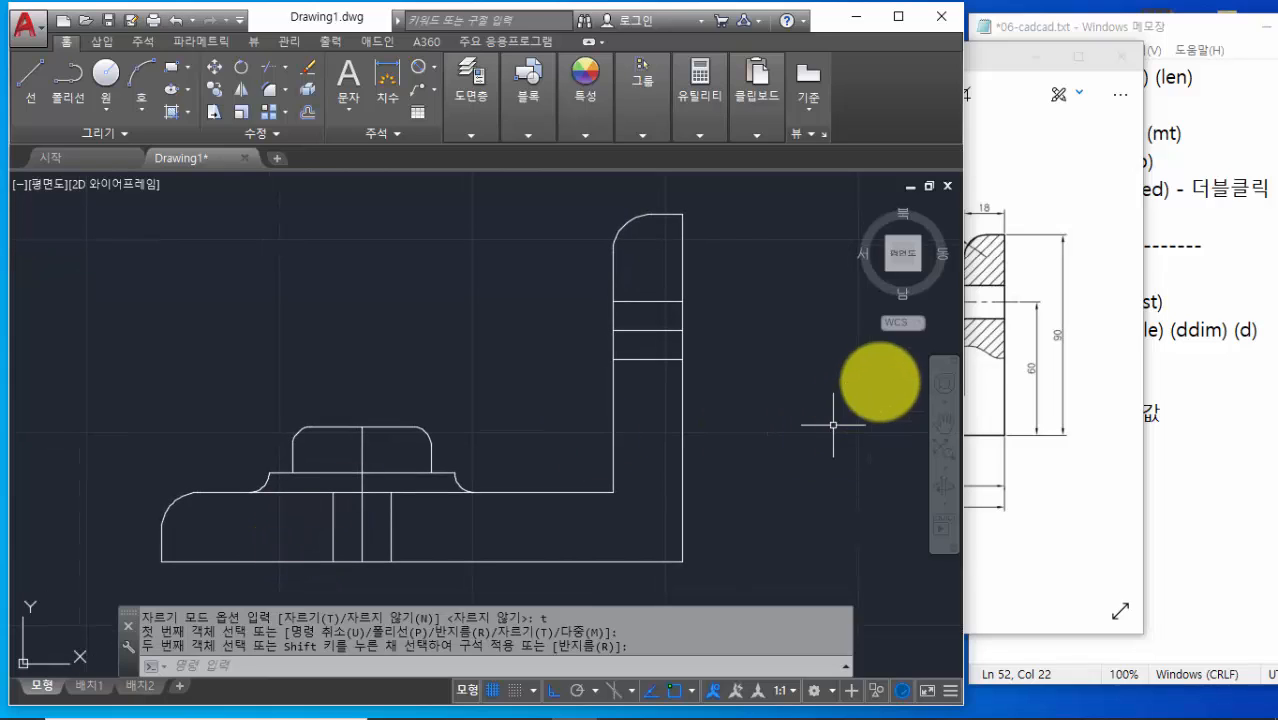
# Switch to the reference image 06-3.jpg and examine the wavy break line below the upright's hole
pyautogui.click(1054, 533)
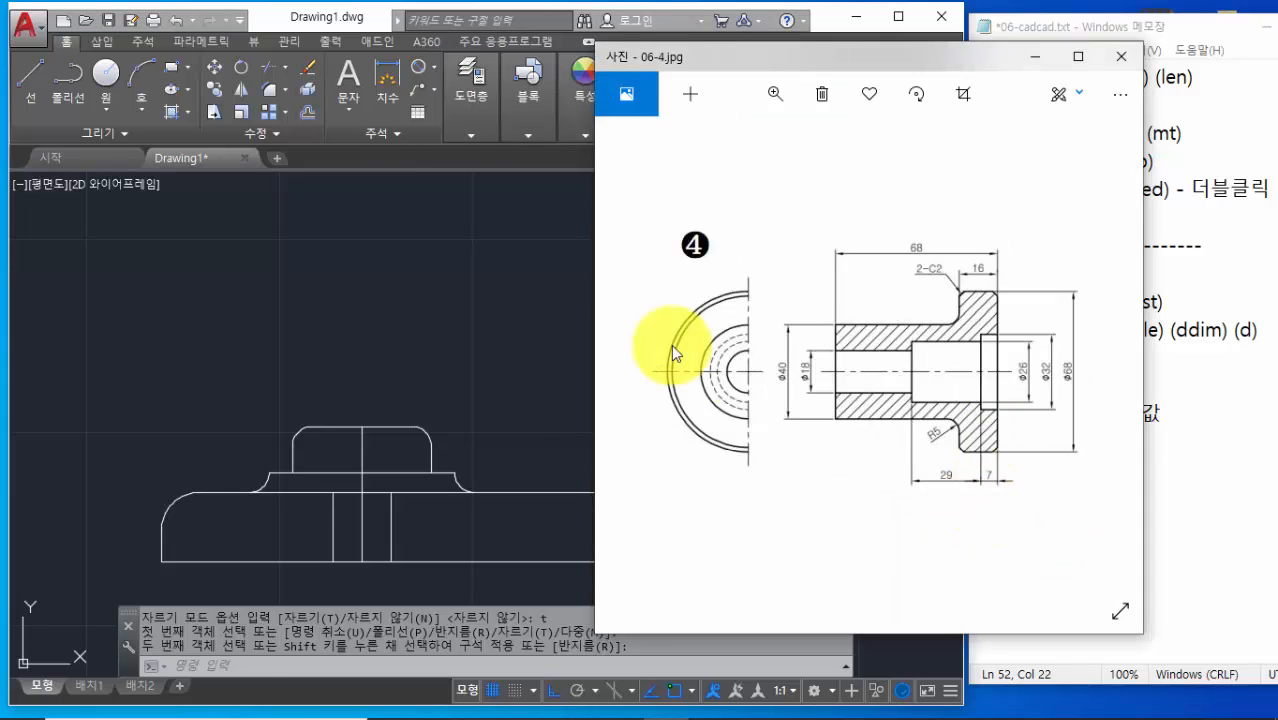
pyautogui.click(630, 362)
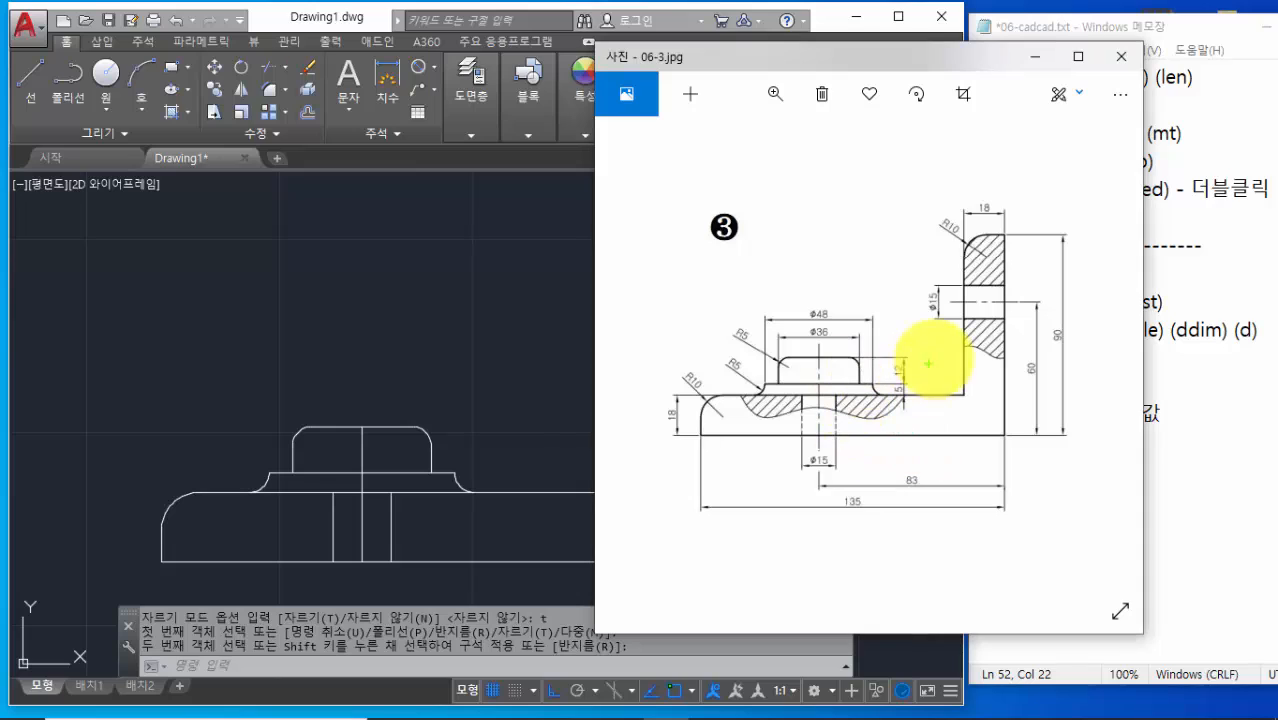
pyautogui.moveTo(959, 346); pyautogui.dragTo(1006, 358)
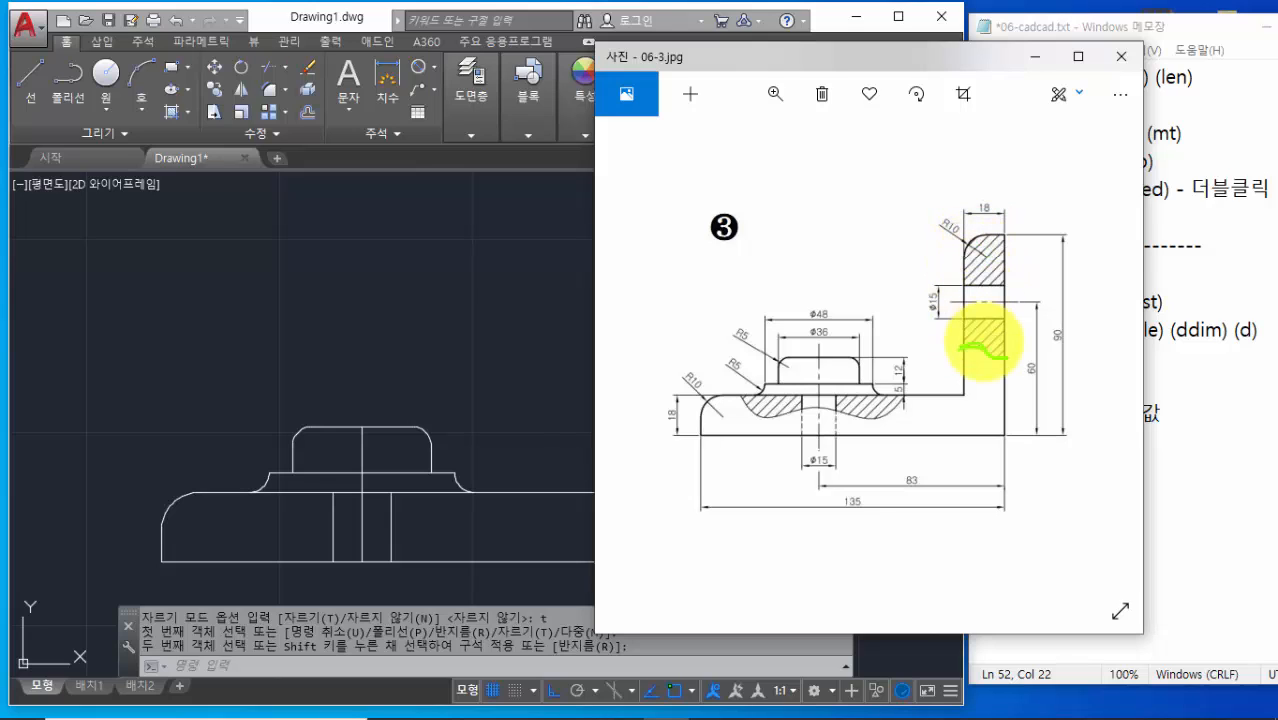
pyautogui.moveTo(960, 349); pyautogui.dragTo(1011, 361)
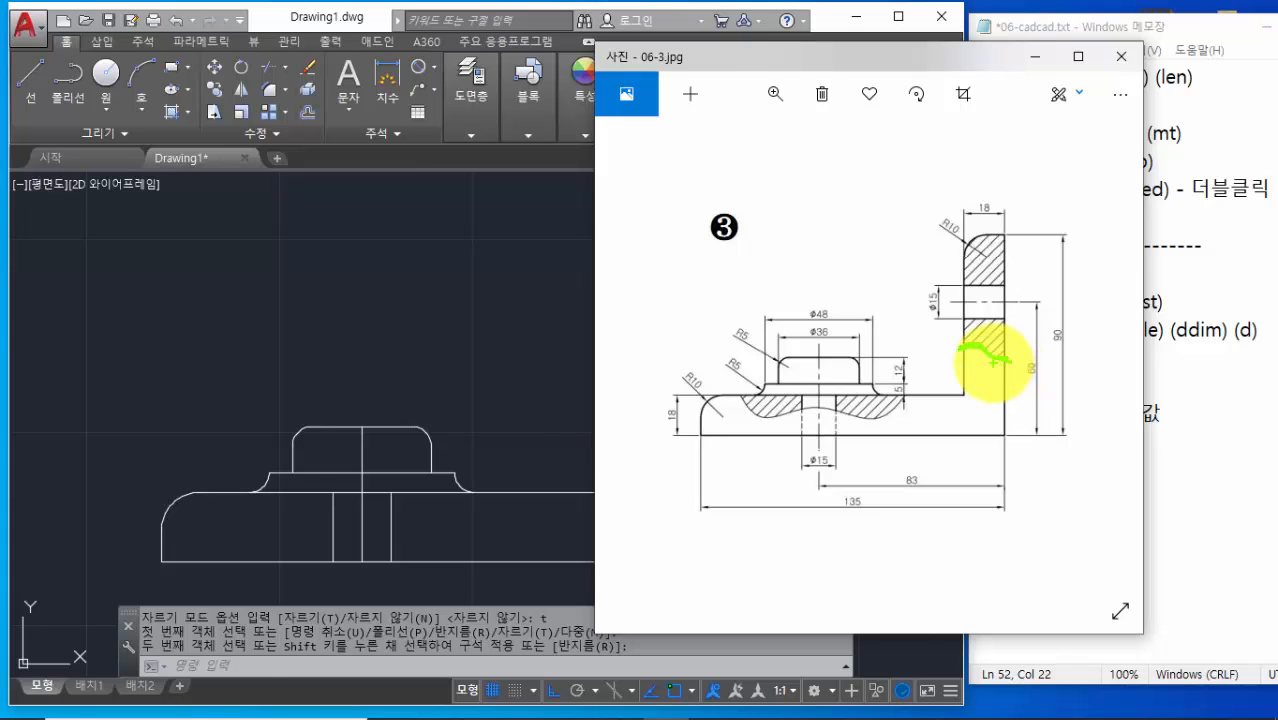
# Switch to the Notepad command list and add the line "스플라인 (spline) (spl)" below the fillet entry
pyautogui.click(1180, 450)
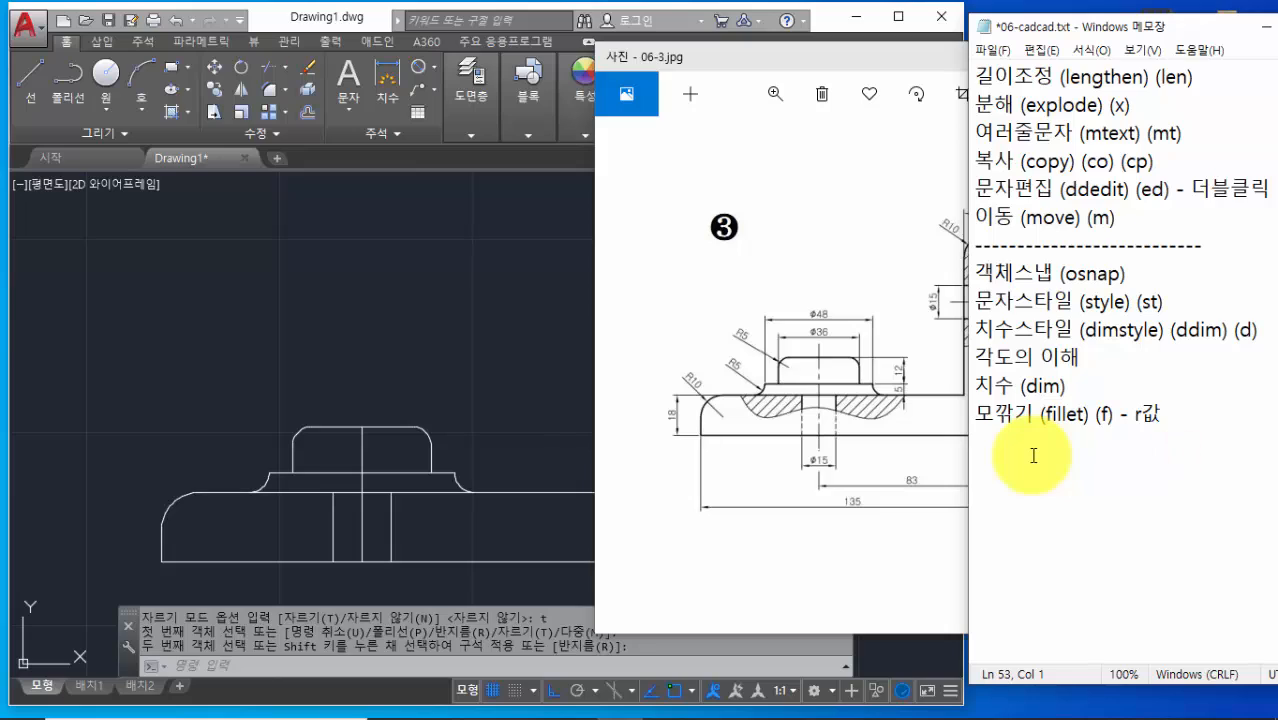
pyautogui.write('스플라')
pyautogui.write('이')
pyautogui.write('네ㅣ')
pyautogui.press('BackSpace')
pyautogui.press('BackSpace')
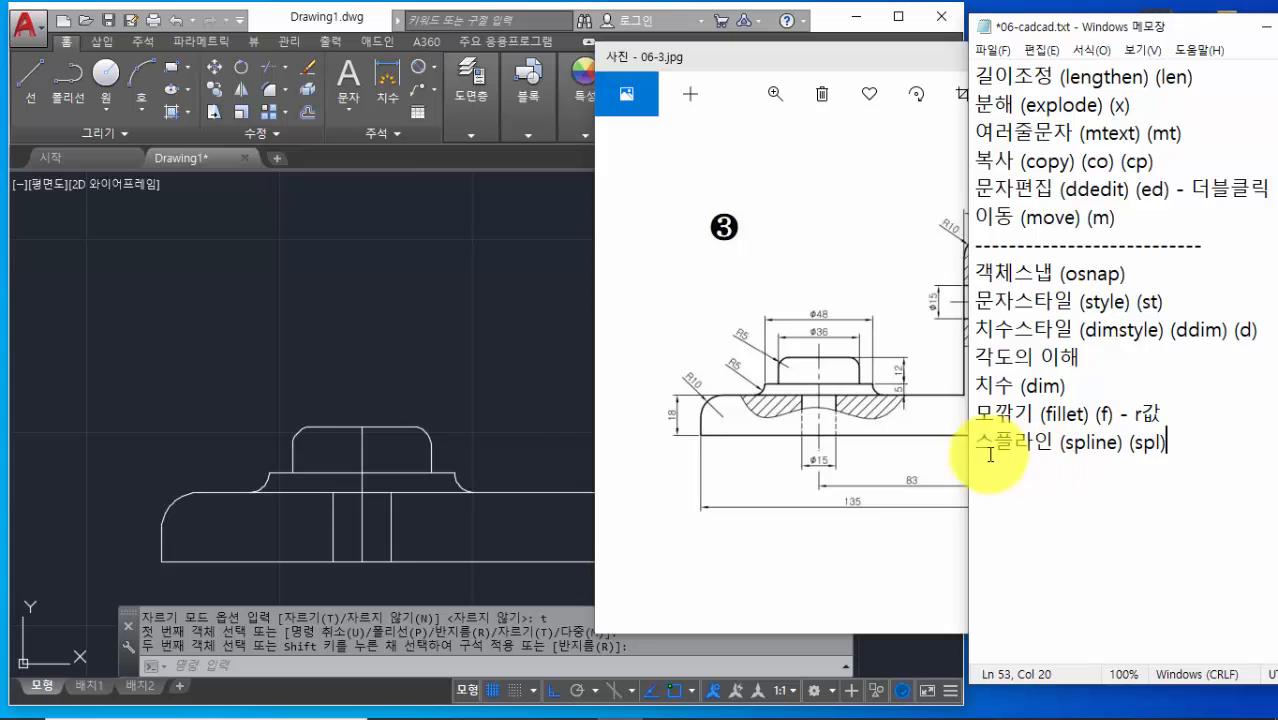
# Return to the drawing and, with ortho off, draw a wavy five-point spline crossing the upright below its hole
pyautogui.click(900, 52)
pyautogui.click(1021, 57)
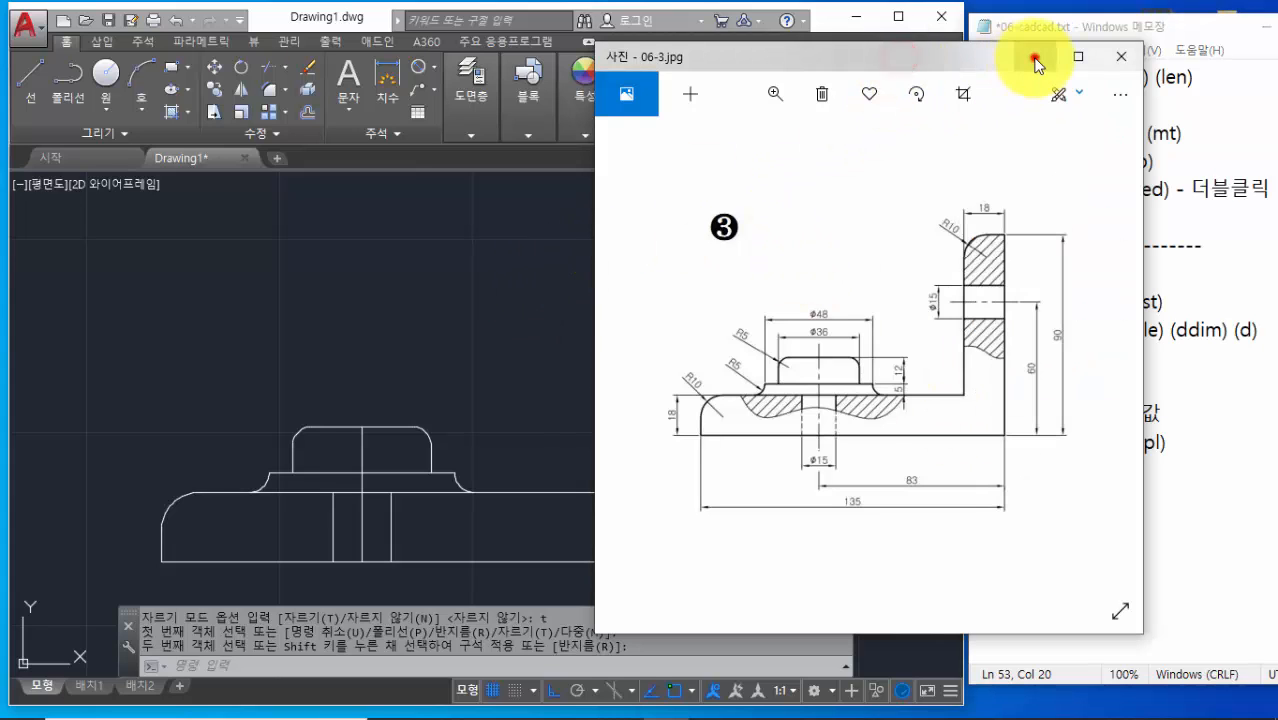
pyautogui.click(510, 662)
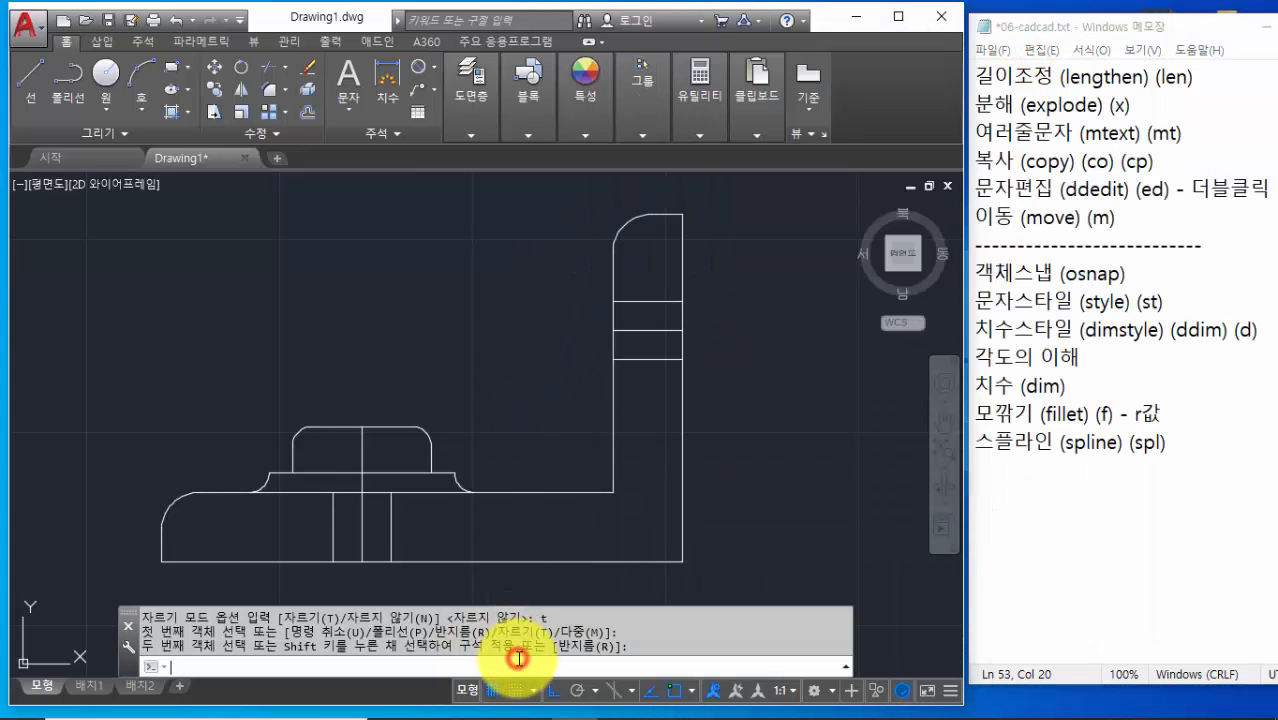
pyautogui.write('spl')
pyautogui.press('Return')
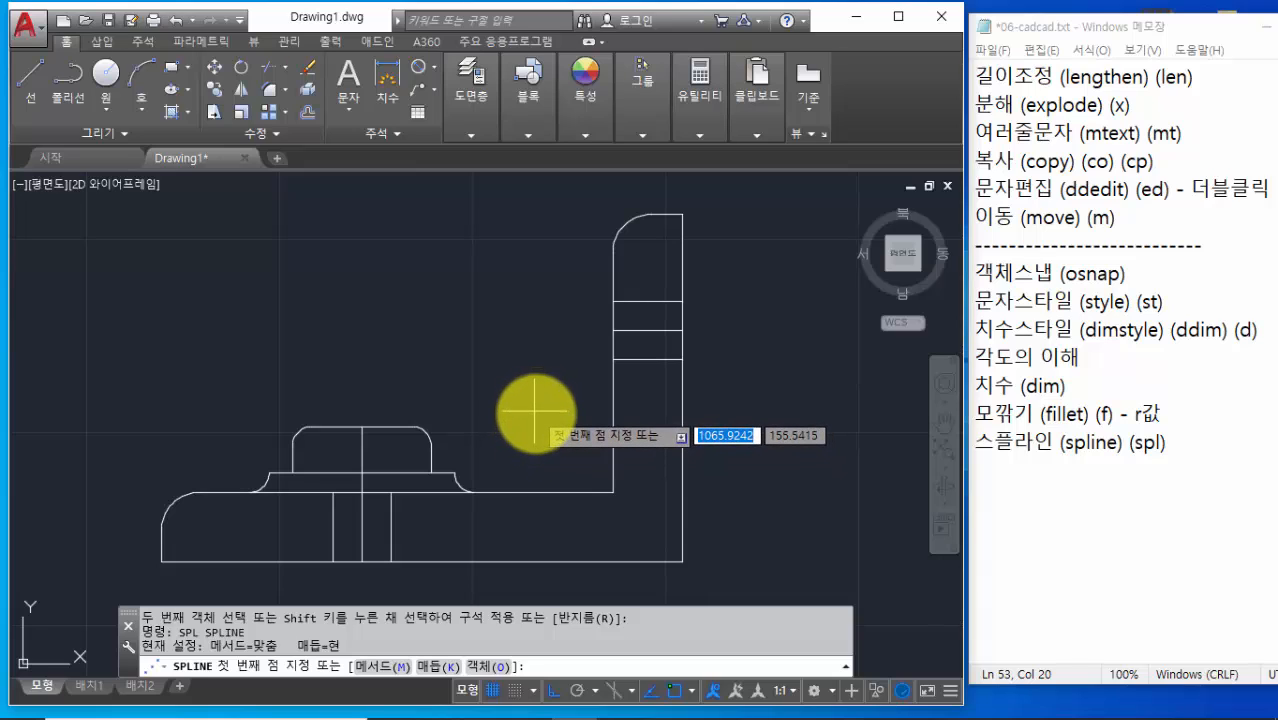
pyautogui.click(533, 410)
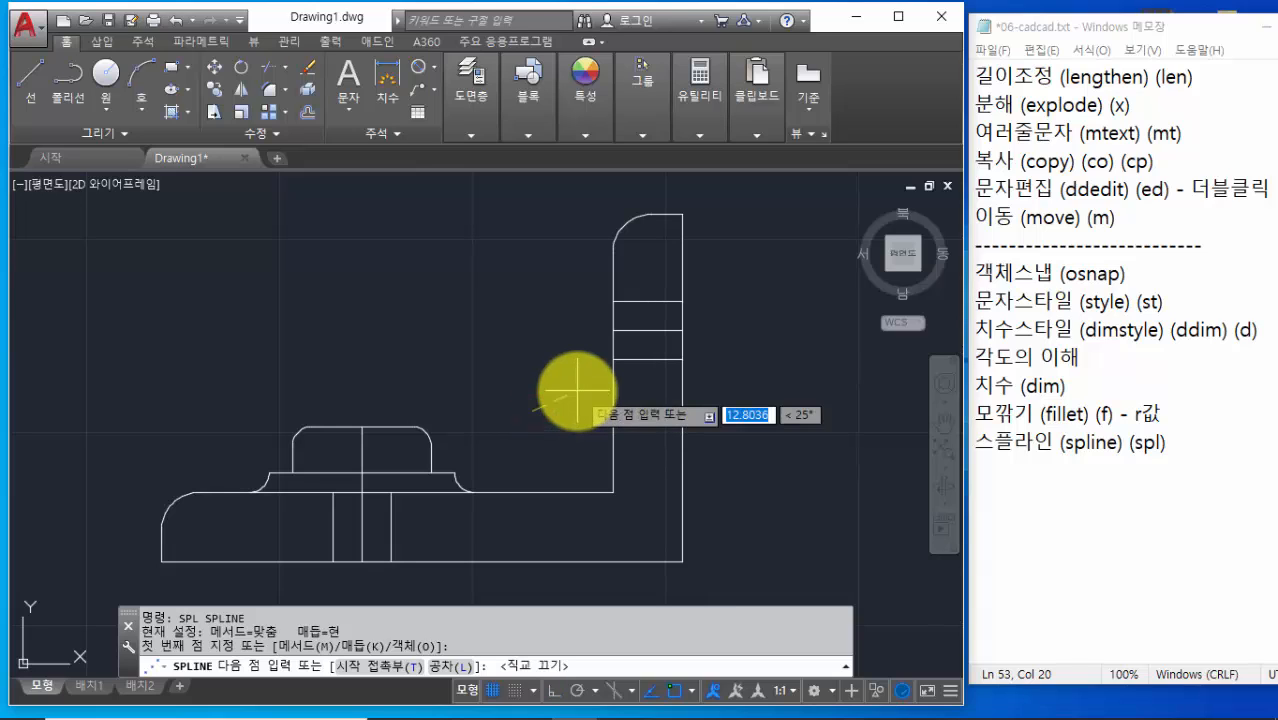
pyautogui.press('F8')
pyautogui.click(585, 391)
pyautogui.click(647, 416)
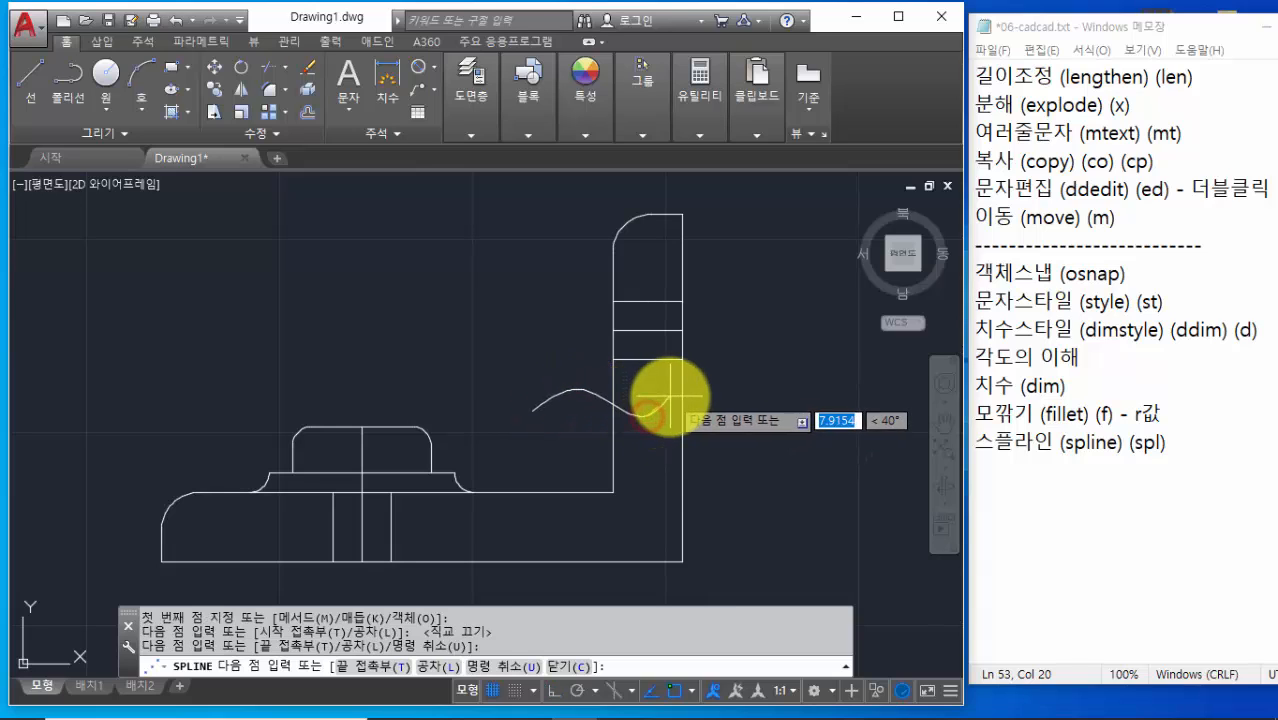
pyautogui.click(689, 391)
pyautogui.click(741, 413)
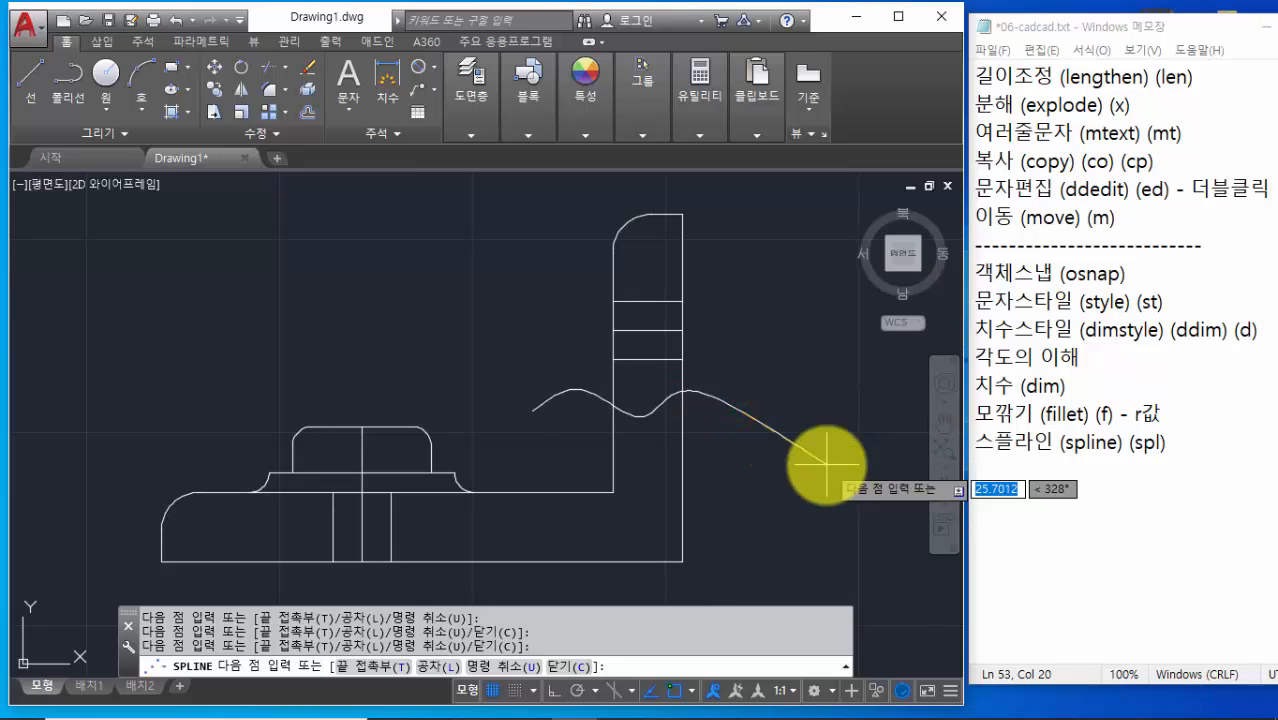
pyautogui.press('Return')
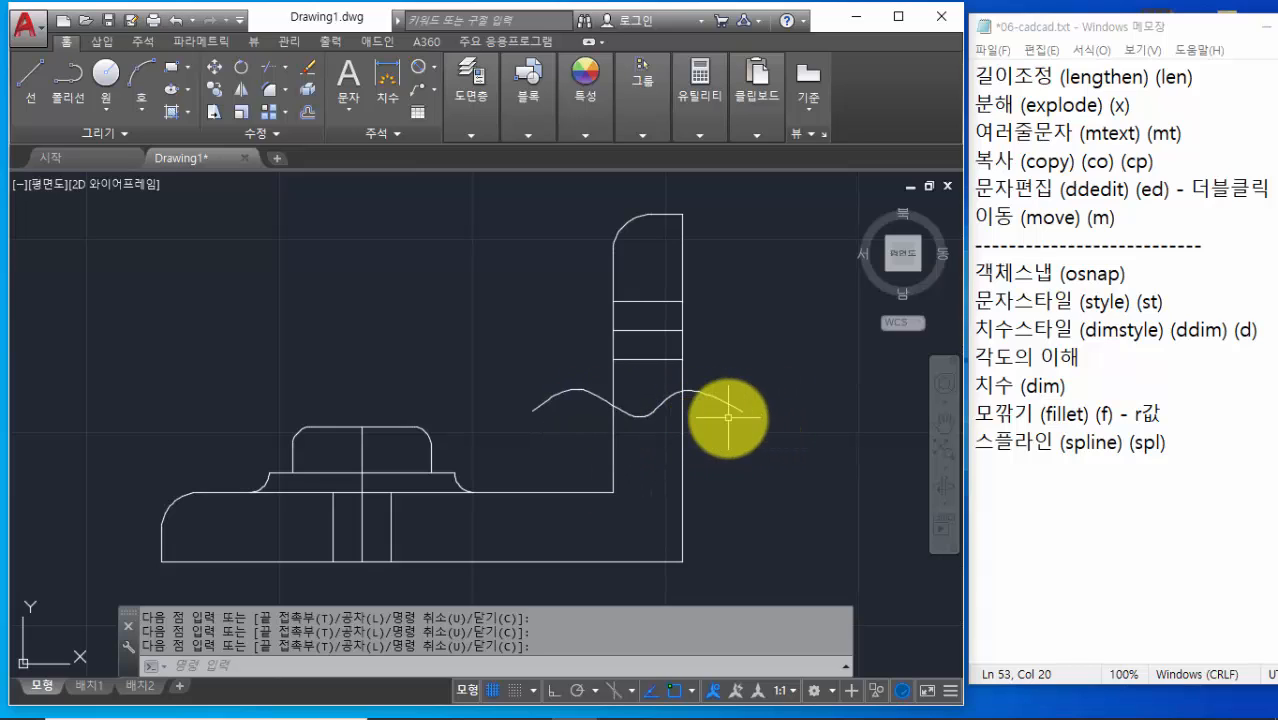
# Trim the spline ends that extend beyond both vertical edges of the upright
pyautogui.click(343, 663)
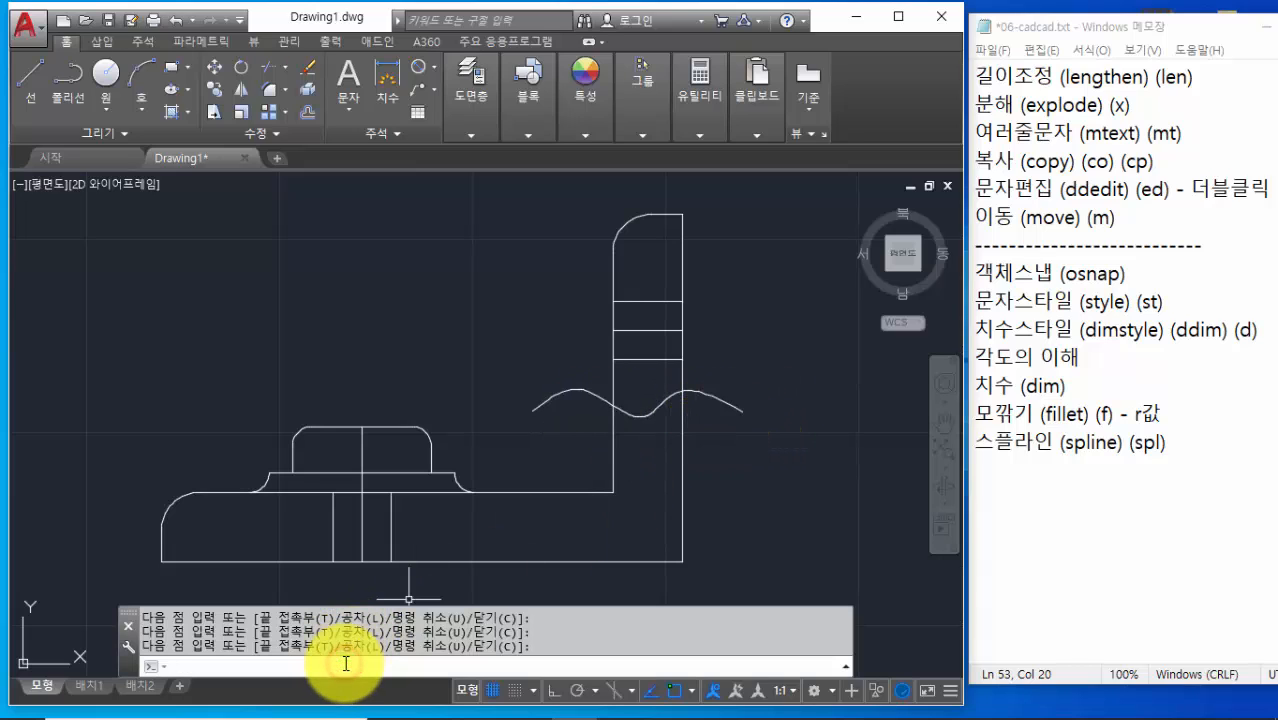
pyautogui.write('tr')
pyautogui.press('Return')
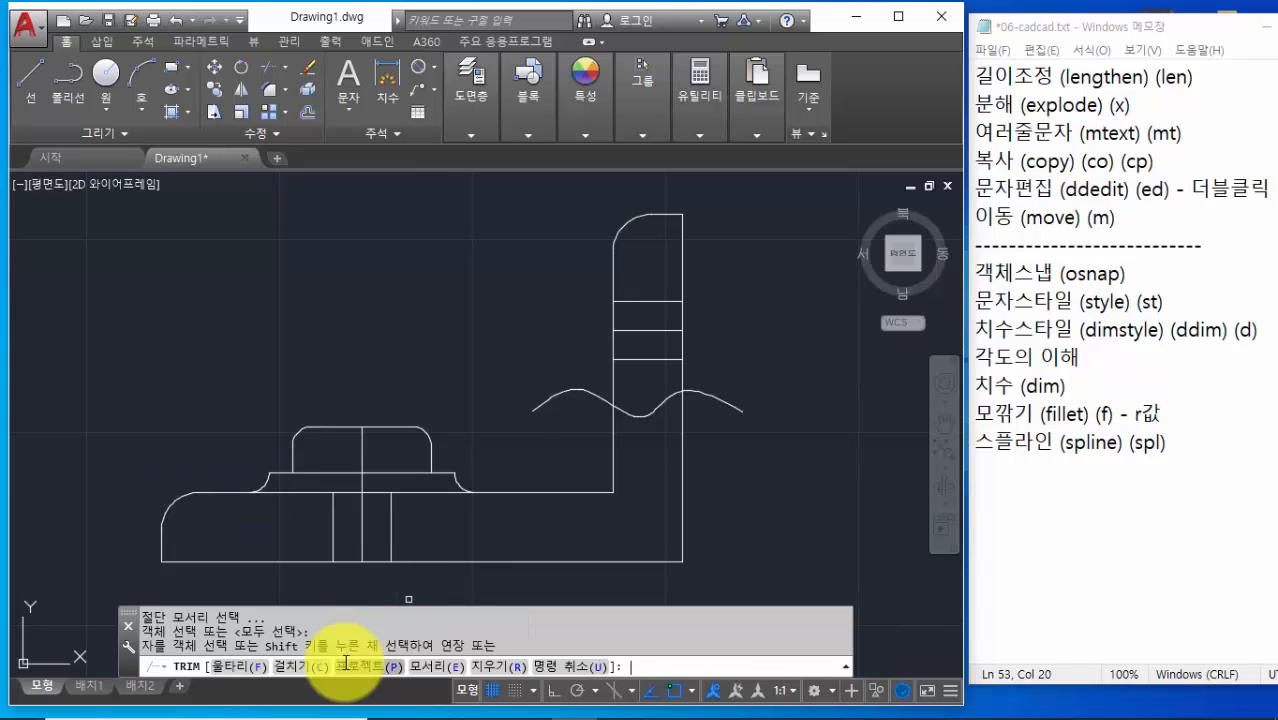
pyautogui.click(587, 394)
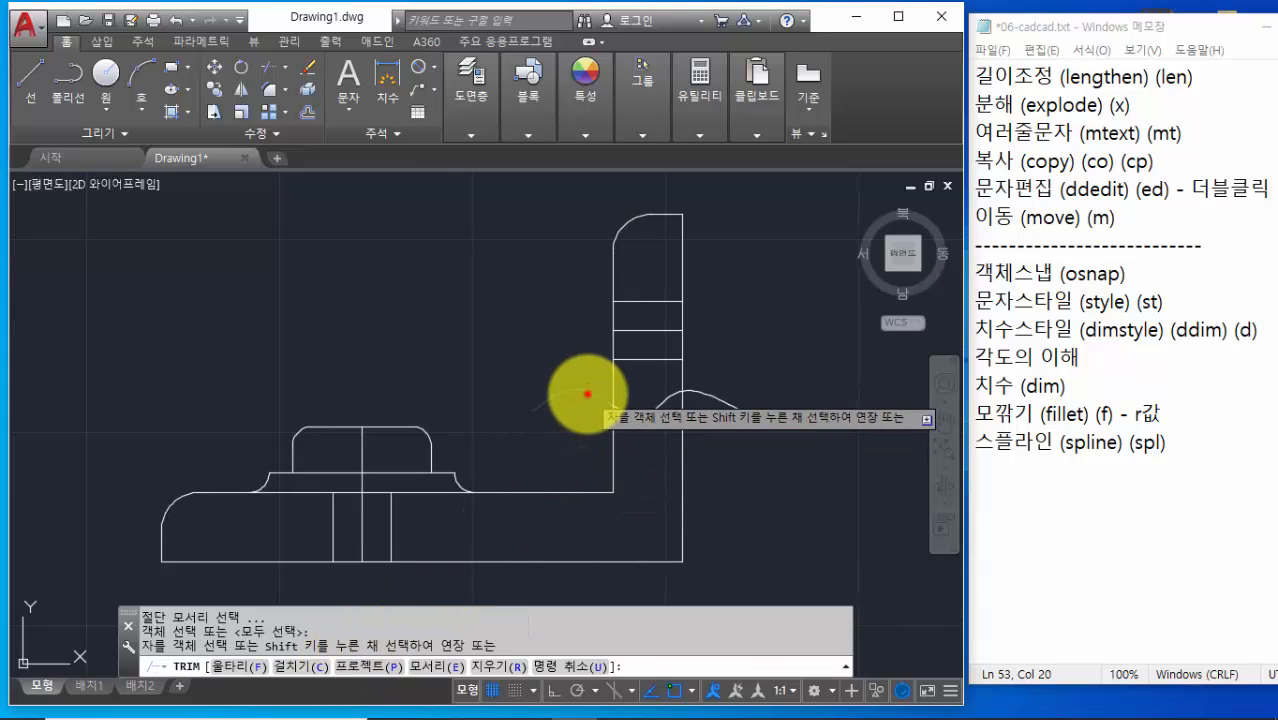
pyautogui.click(727, 401)
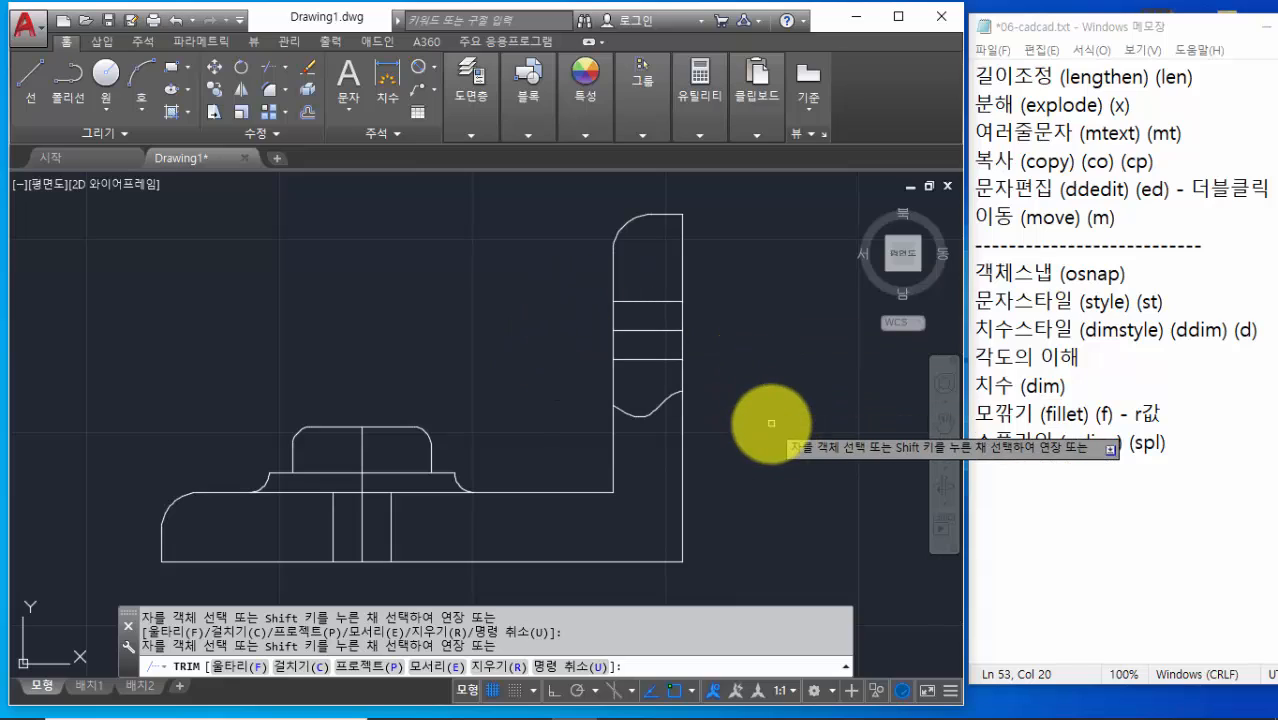
pyautogui.press('Return')
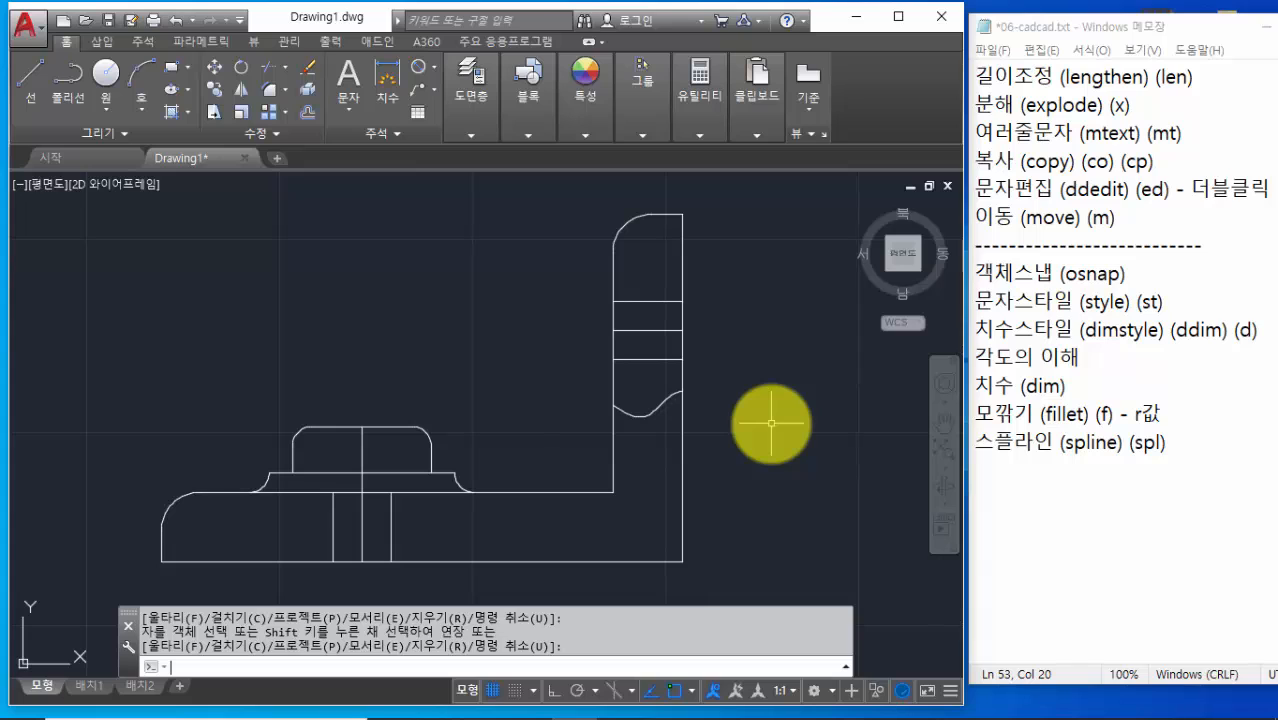
# Switch to the reference image 06-3.jpg and check the wavy break line in the base, then put the image away
pyautogui.hotkey('alt', 'Tab')
pyautogui.hotkey('alt', 'Tab')
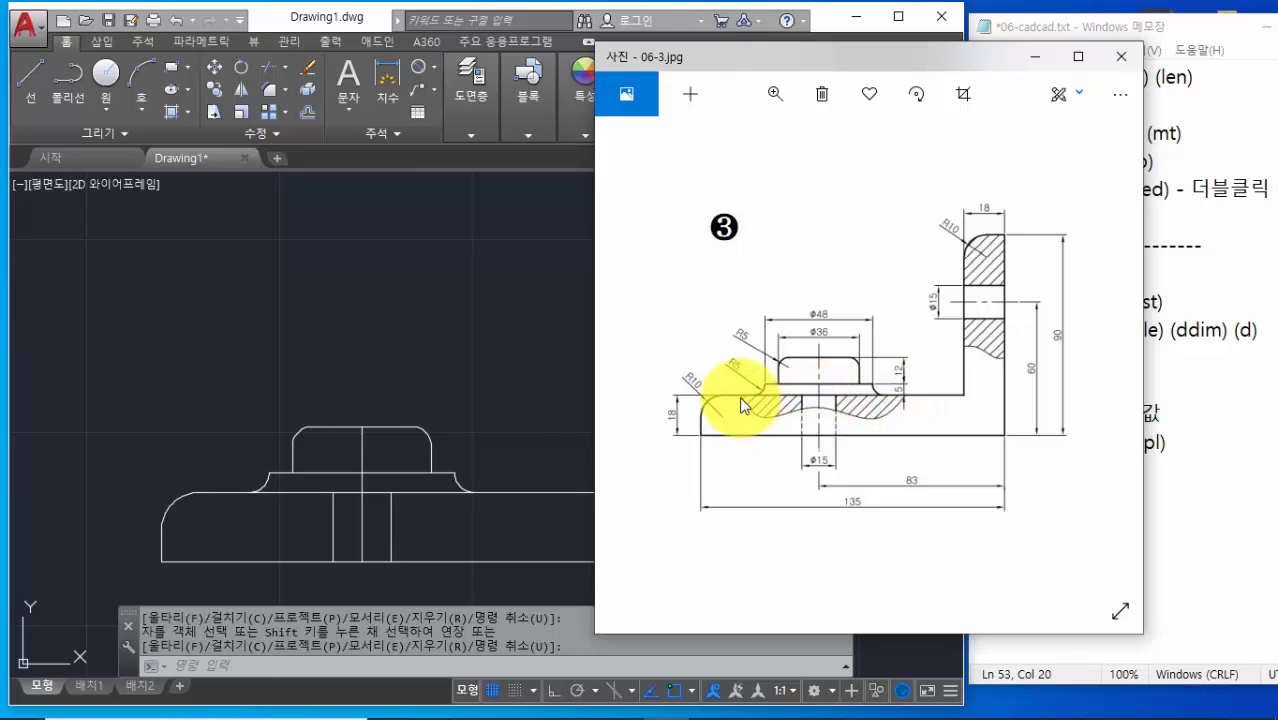
pyautogui.click(1036, 60)
# Draw a wavy six-point spline through the base, starting and ending above its top edge on either side of the boss
pyautogui.click(425, 668)
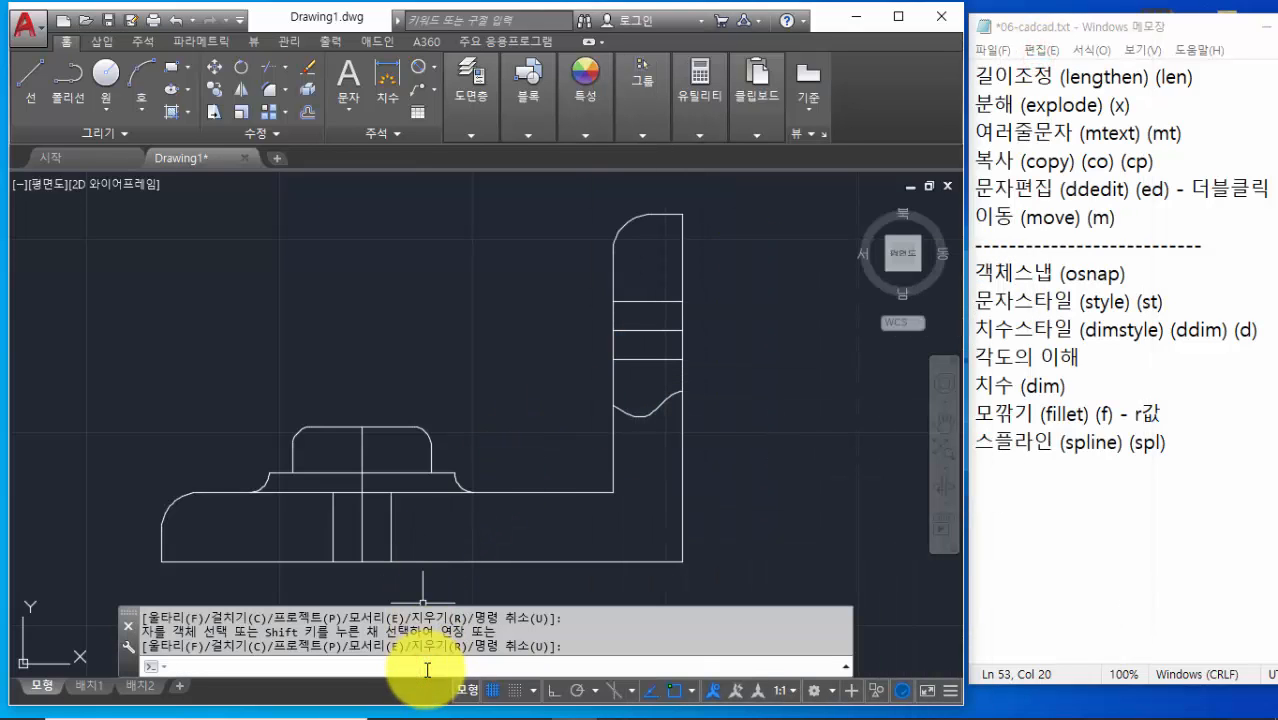
pyautogui.write('spl')
pyautogui.press('Return')
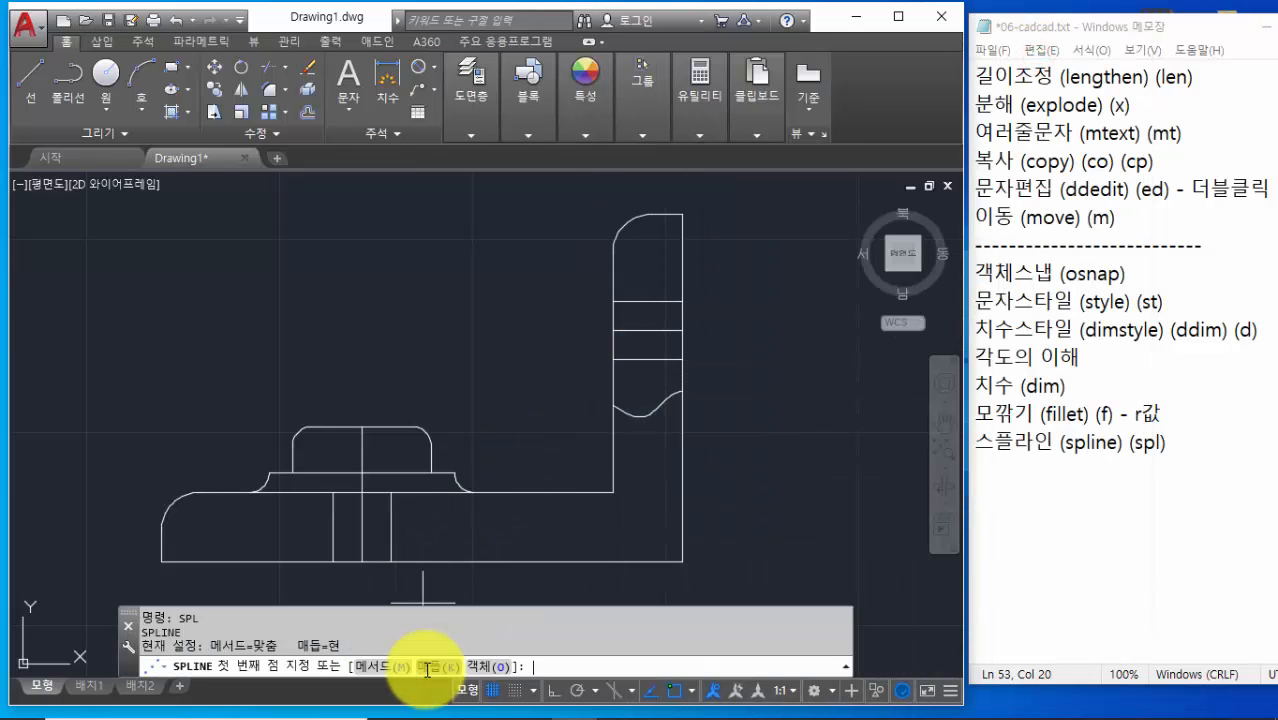
pyautogui.moveTo(327, 531); pyautogui.dragTo(343, 400, button='middle')
pyautogui.scroll(2, 343, 400)
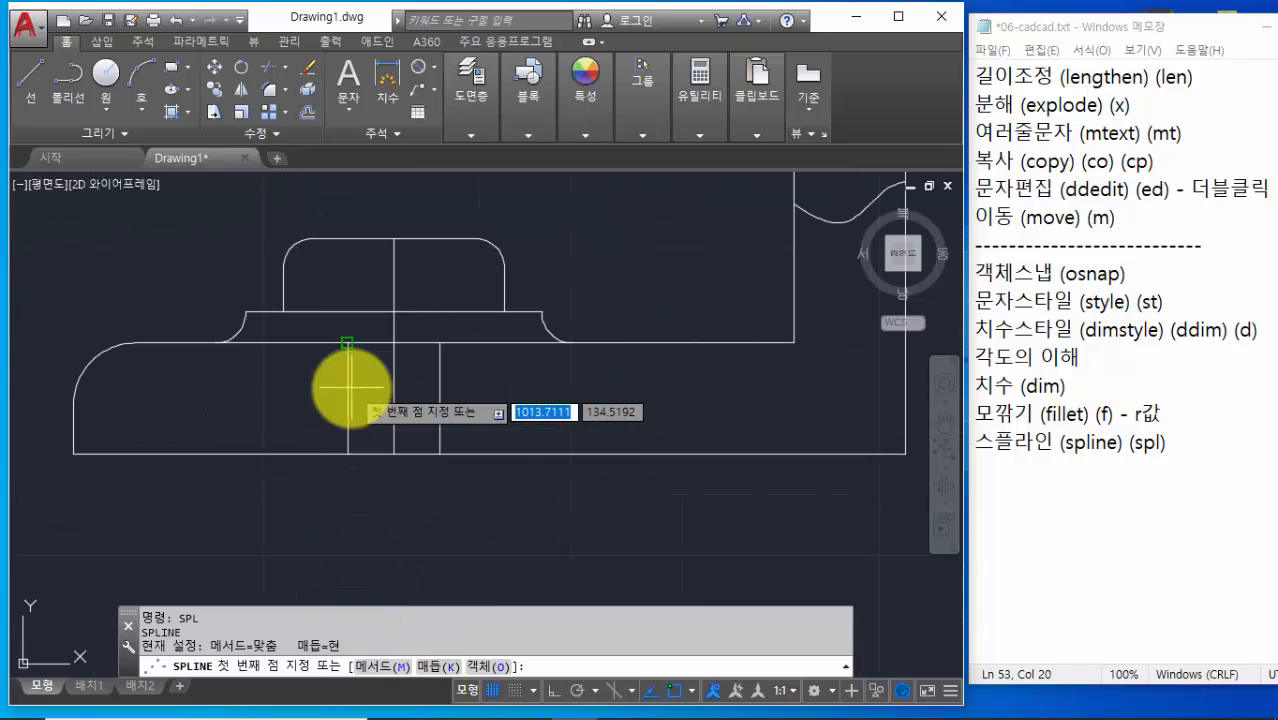
pyautogui.click(139, 294)
pyautogui.click(178, 386)
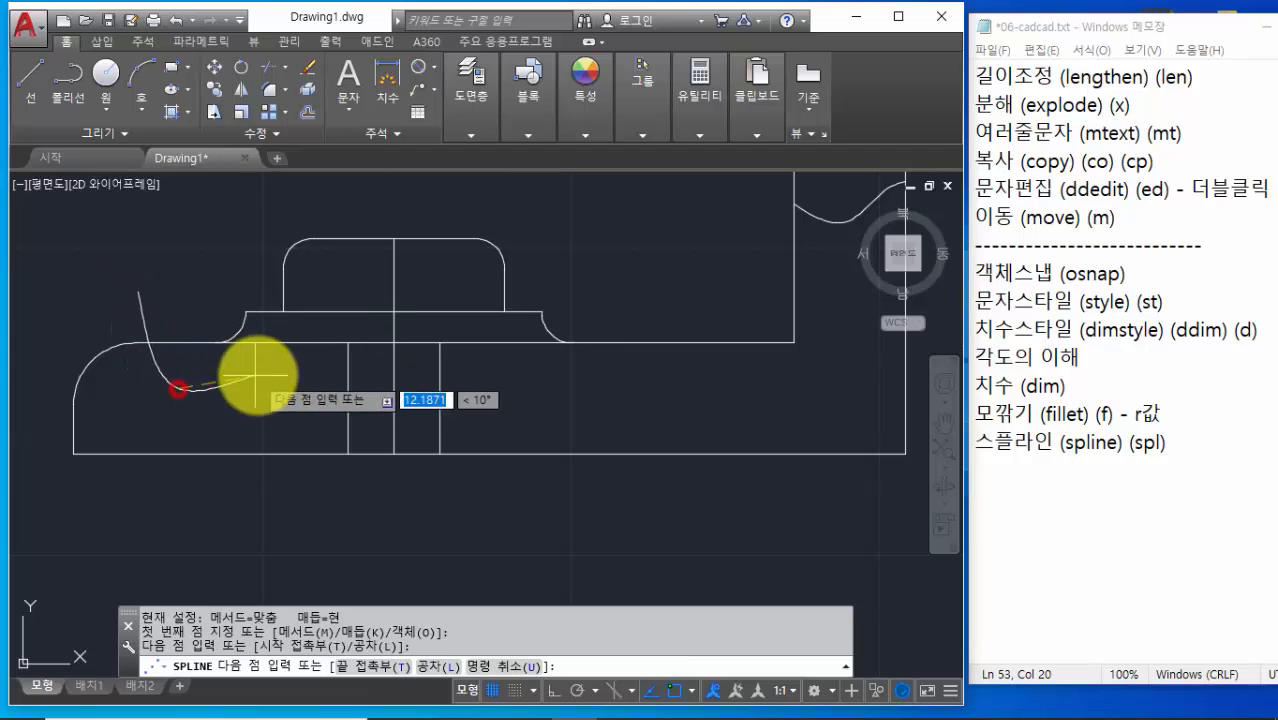
pyautogui.click(291, 375)
pyautogui.click(477, 409)
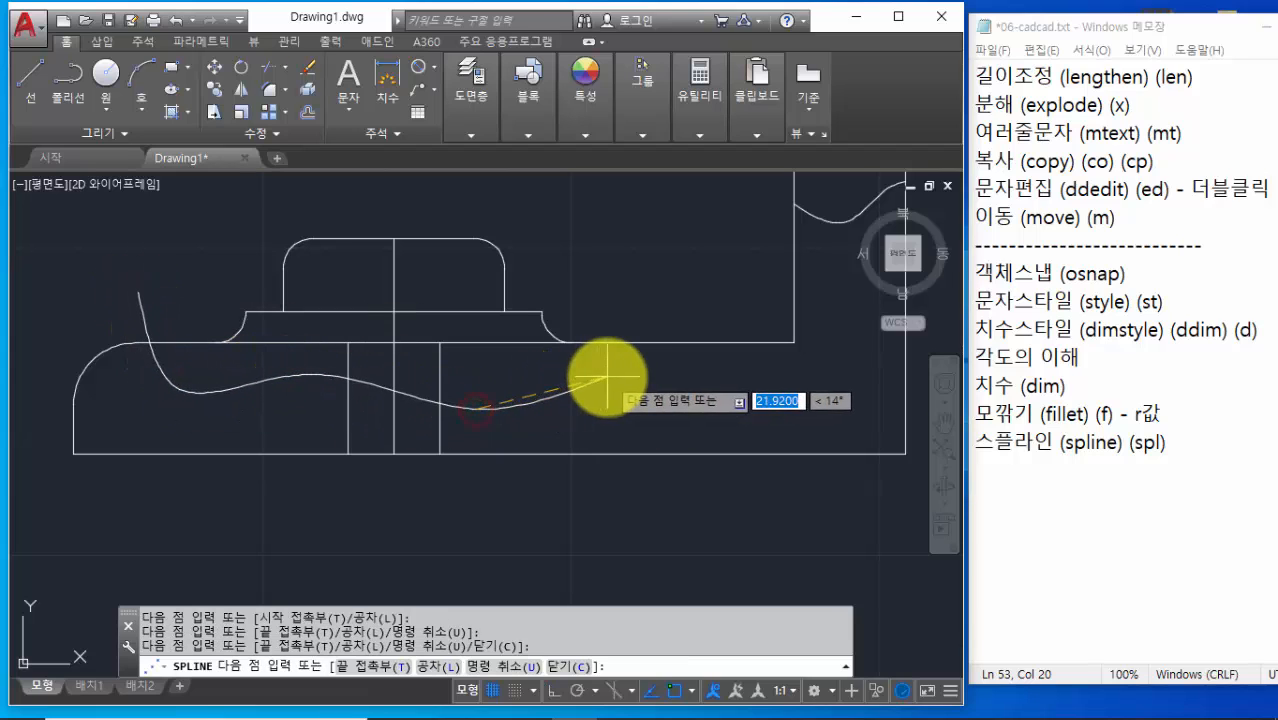
pyautogui.click(608, 371)
pyautogui.click(636, 239)
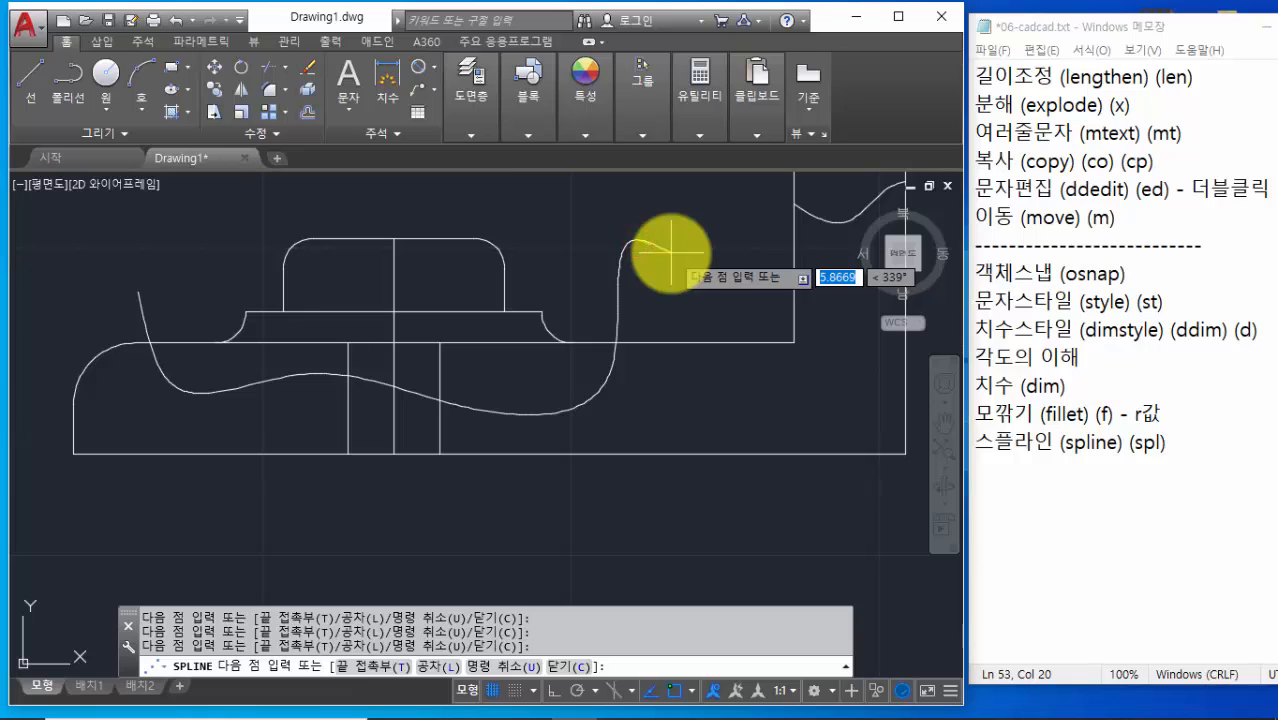
pyautogui.press('Return')
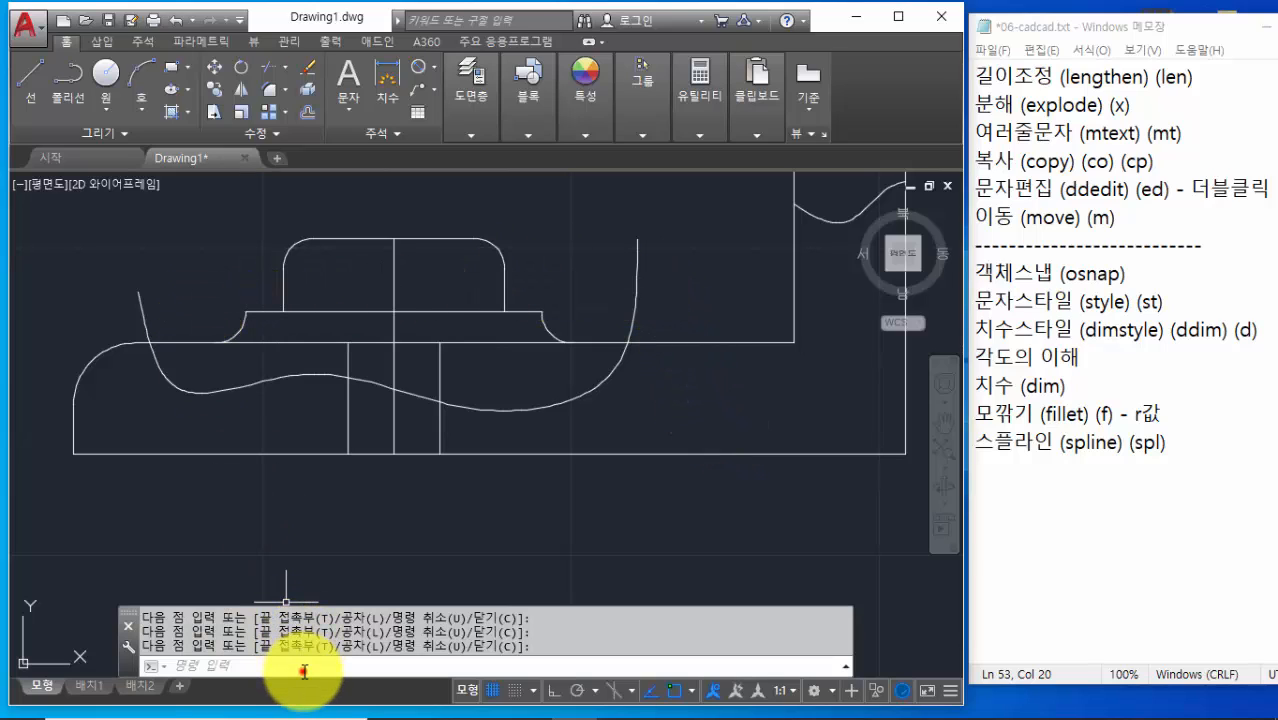
# Trim both ends of the base's spline where they extend above the top edge
pyautogui.write('te')
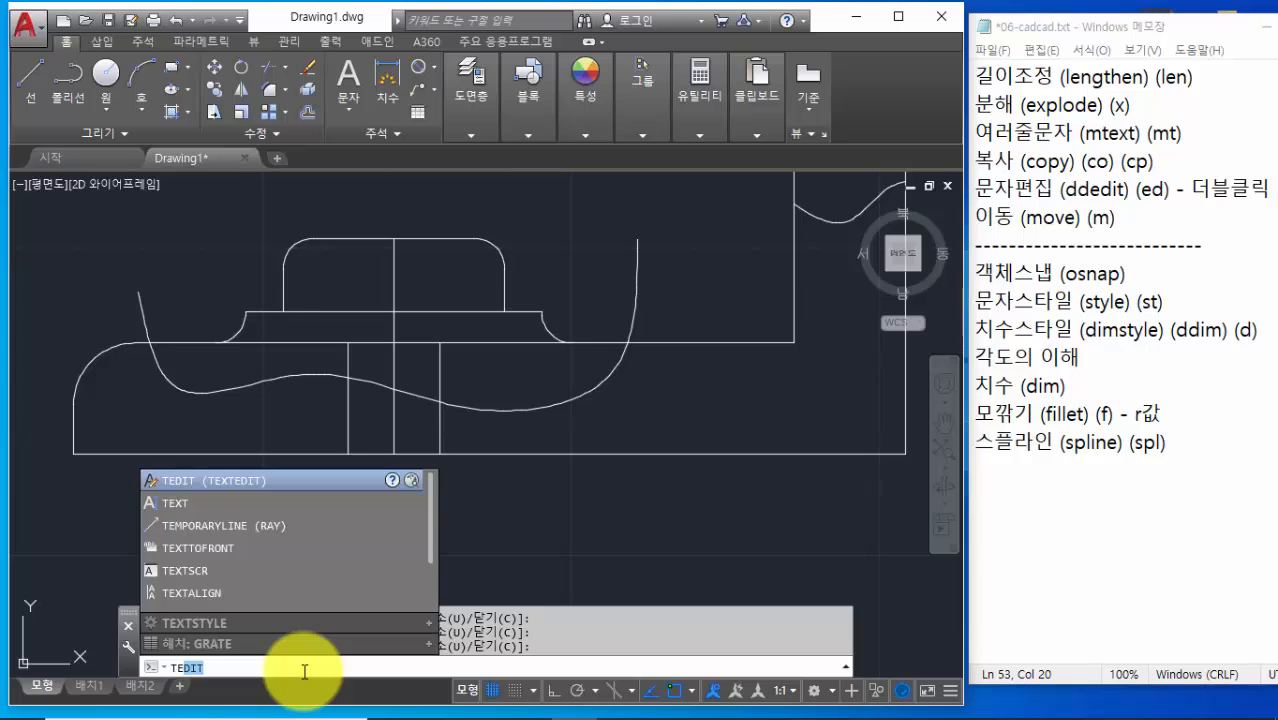
pyautogui.press('BackSpace')
pyautogui.press('BackSpace')
pyautogui.press('BackSpace')
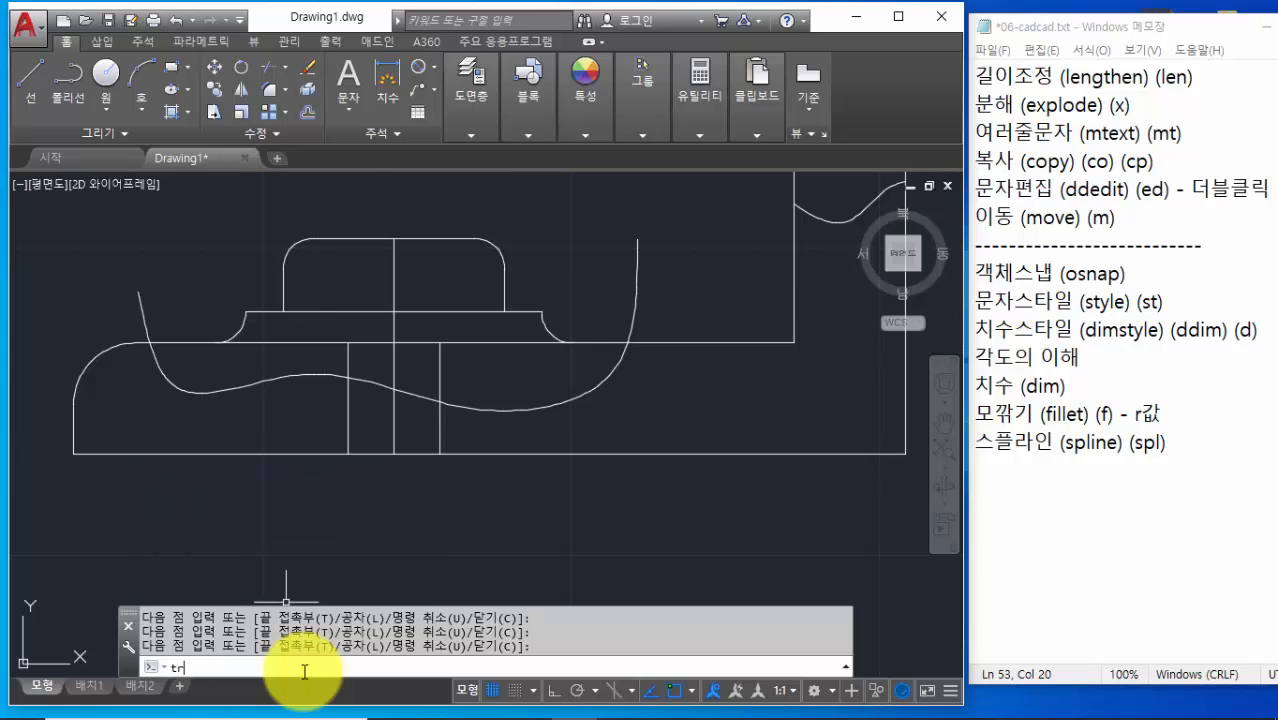
pyautogui.write('tr')
pyautogui.press('Return')
pyautogui.press('Return')
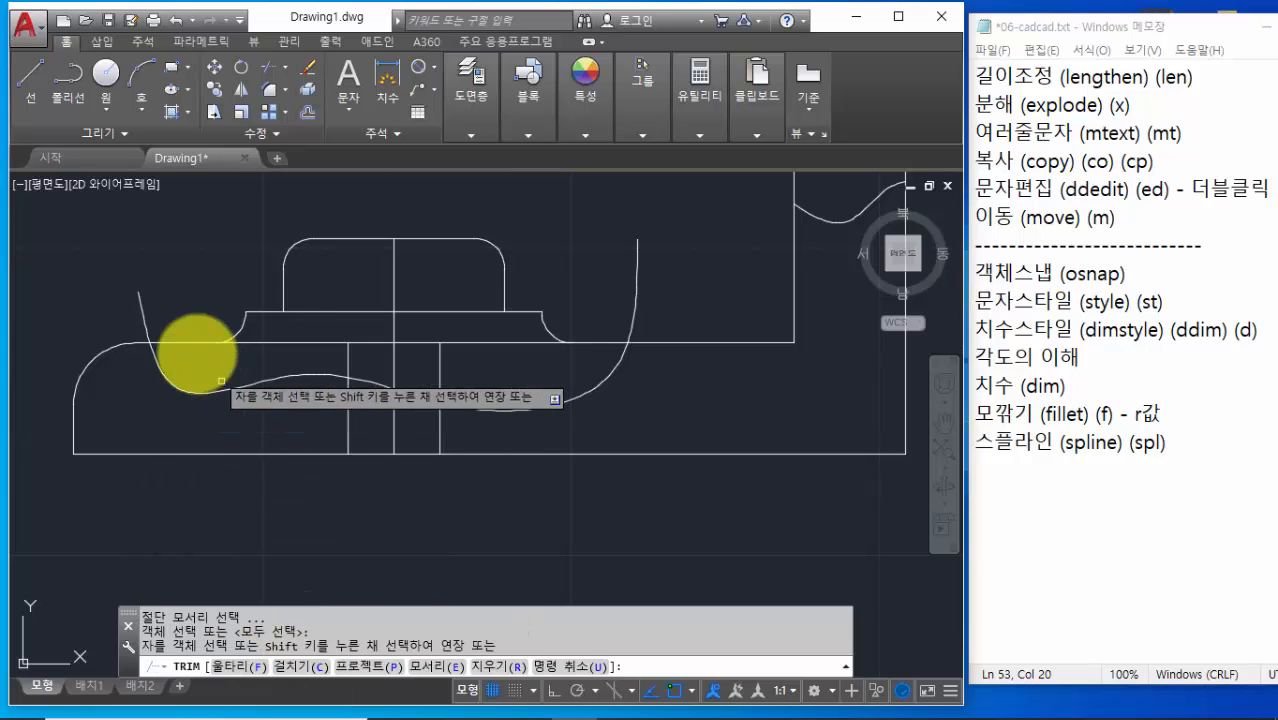
pyautogui.click(145, 325)
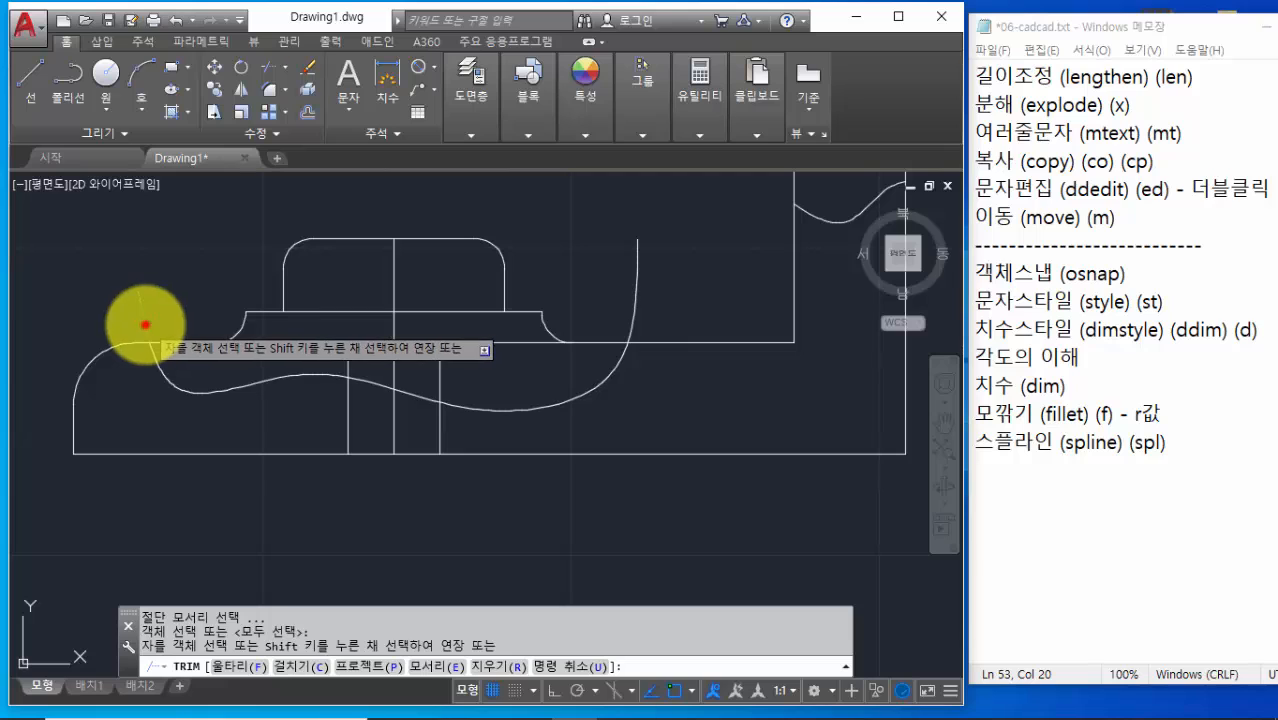
pyautogui.click(634, 300)
pyautogui.press('Return')
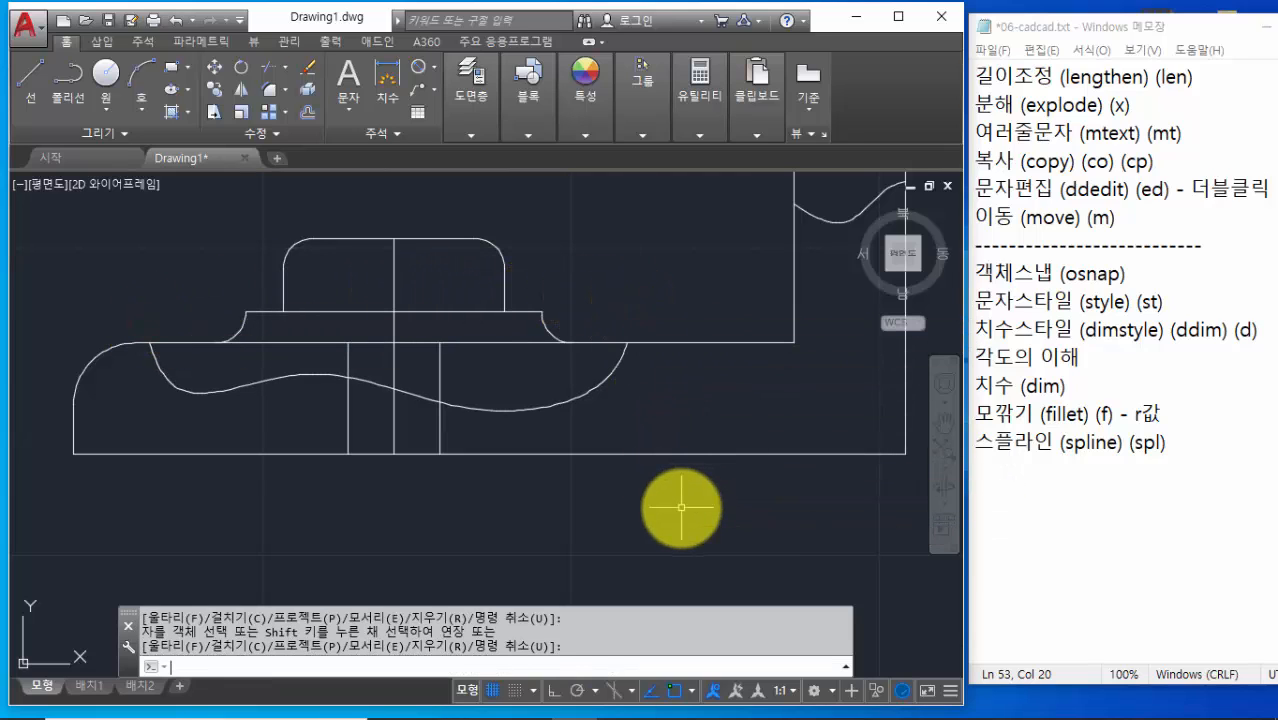
# Highlight the "길이조정 (lengthen) (len)" entry in the Notepad command list
pyautogui.scroll(-2, 681, 508)
pyautogui.moveTo(681, 508)
pyautogui.mouseDown(button='middle')
pyautogui.moveTo(561, 550)
pyautogui.moveTo(583, 550)
pyautogui.mouseUp(button='middle')
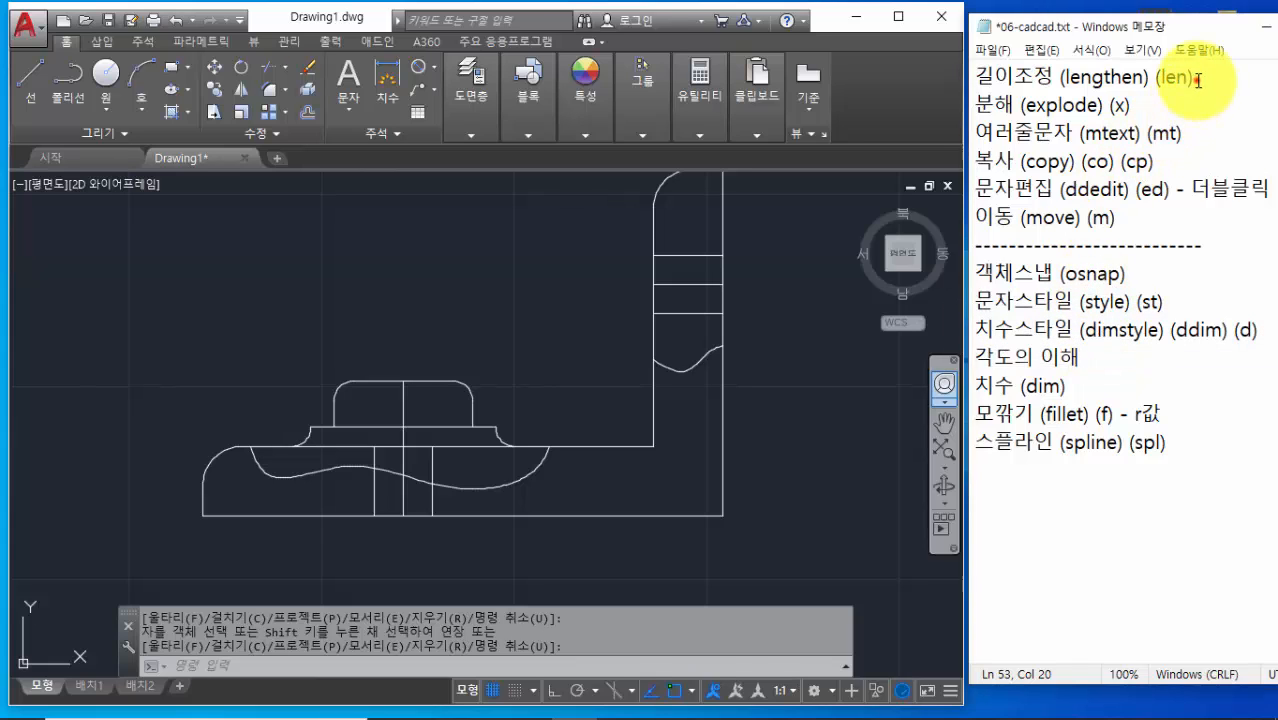
pyautogui.moveTo(1194, 77); pyautogui.dragTo(976, 77)
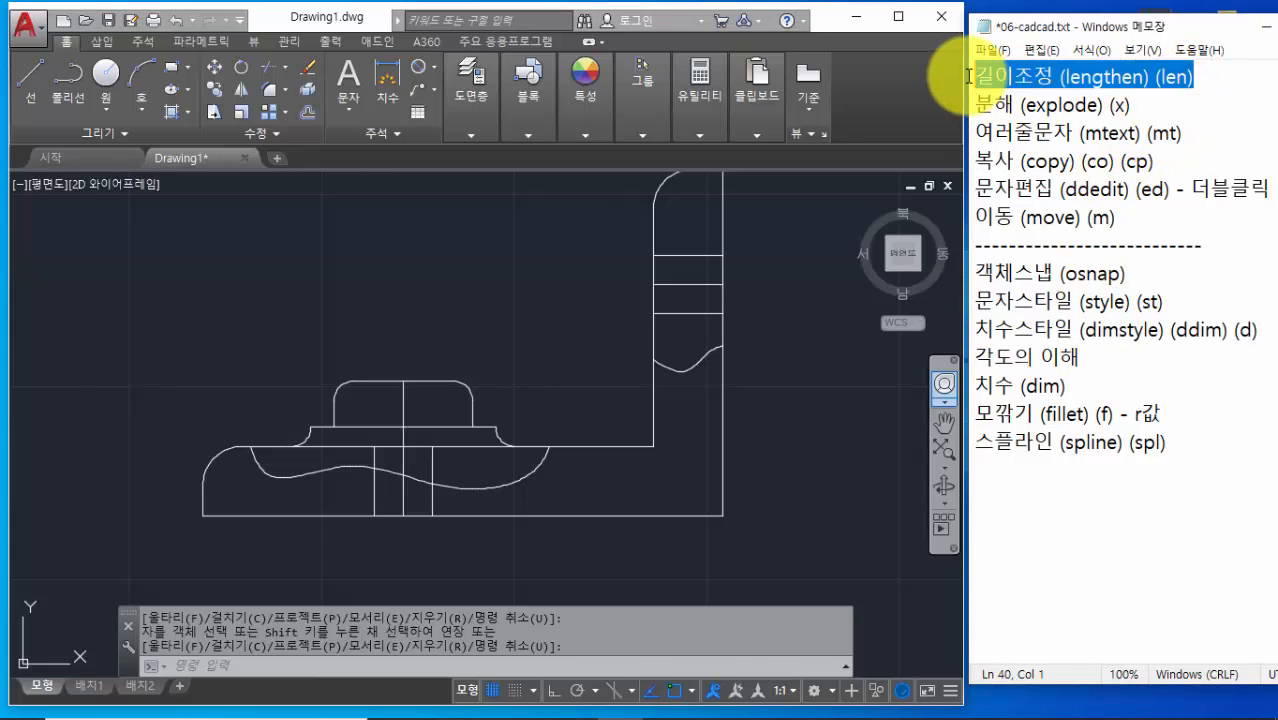
# Lengthen the boss's vertical centre line by a delta of 3 at both its upper and lower ends
pyautogui.click(592, 663)
pyautogui.write('le')
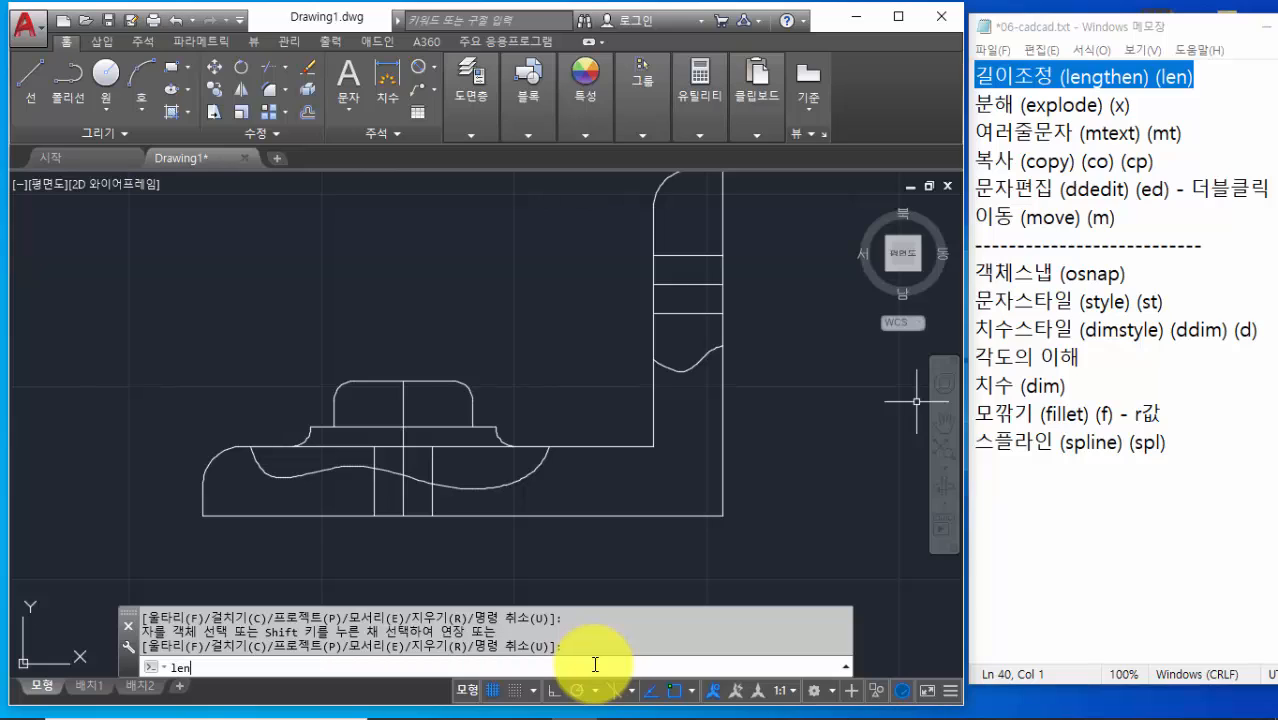
pyautogui.write('n')
pyautogui.press('Return')
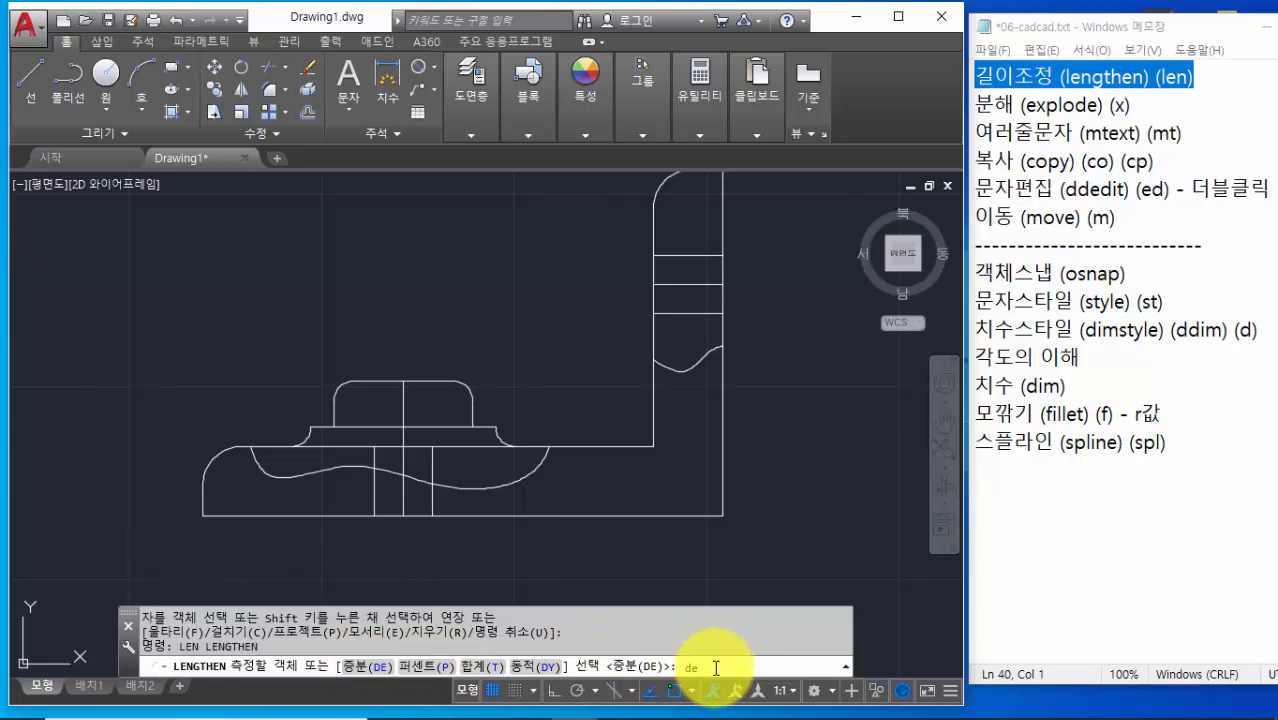
pyautogui.write('de')
pyautogui.press('Return')
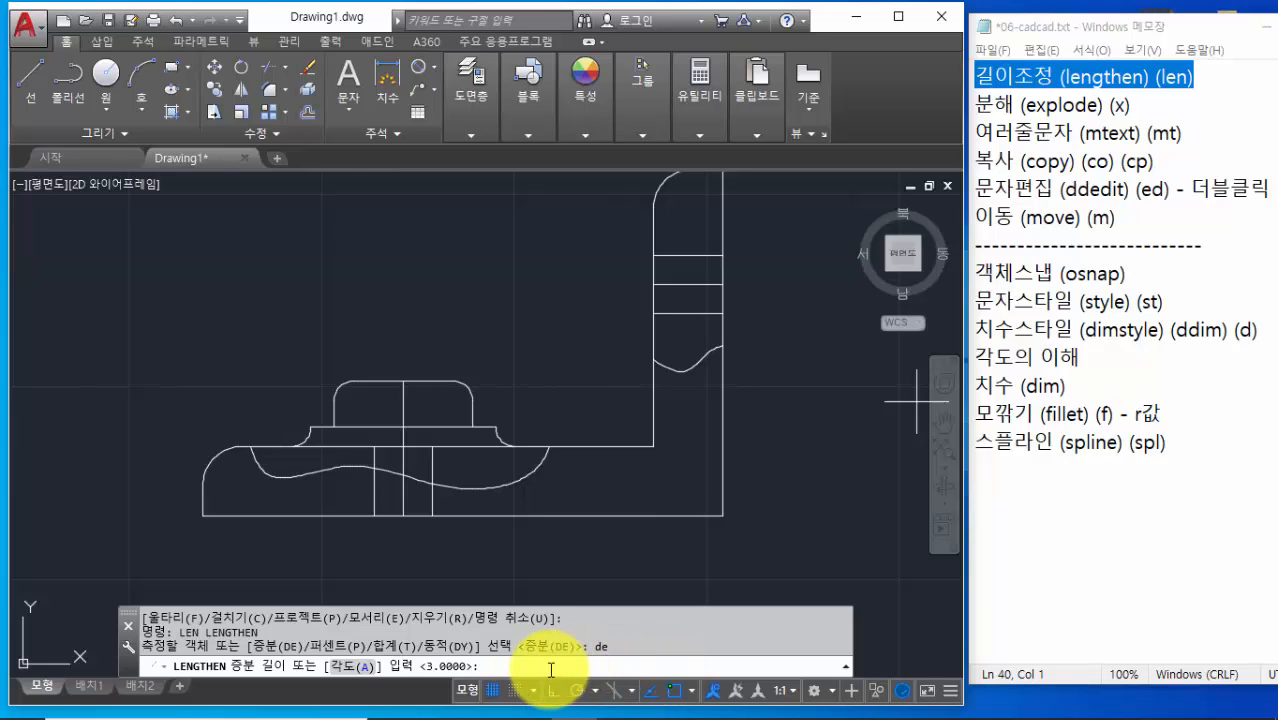
pyautogui.press('Return')
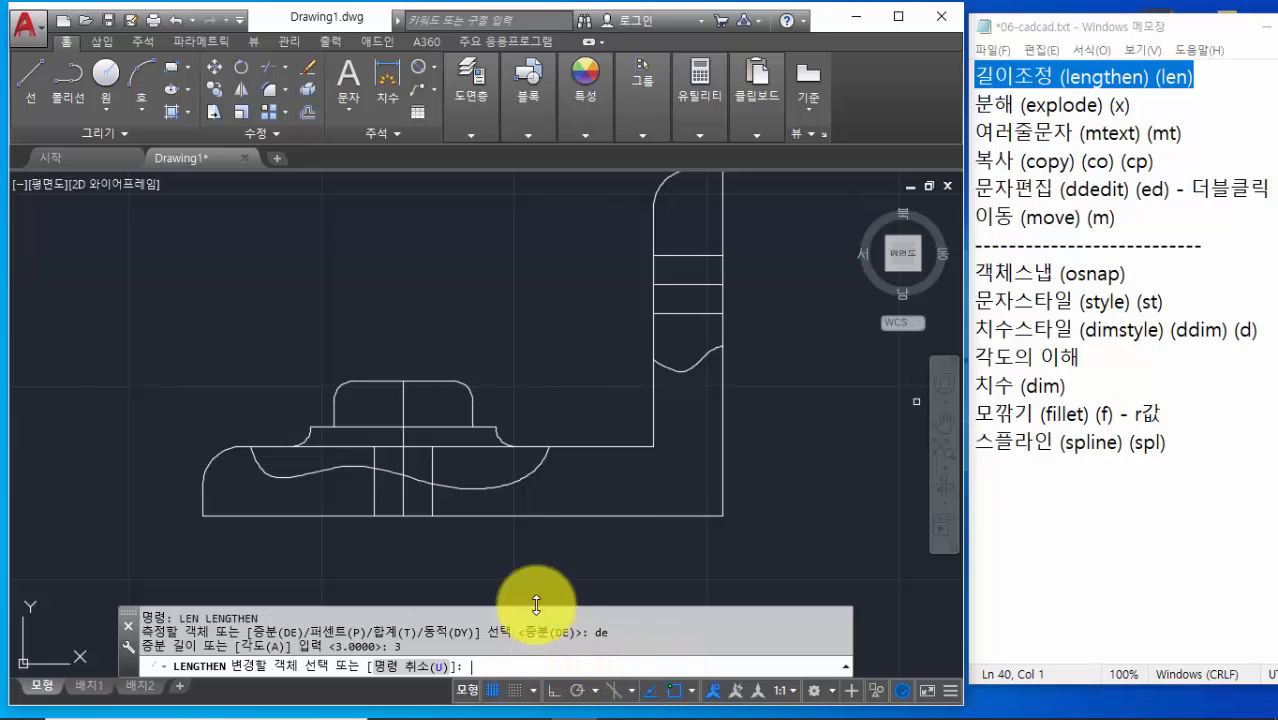
pyautogui.click(403, 392)
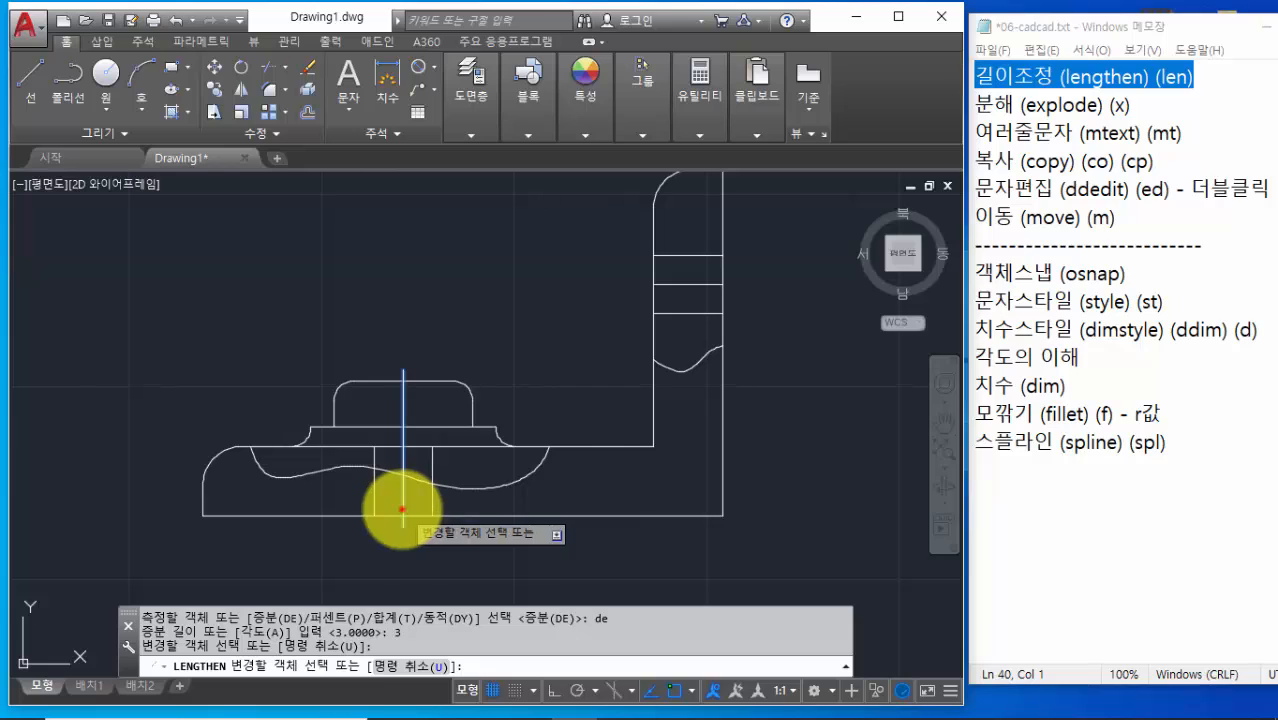
pyautogui.click(402, 510)
# Extend the upright hole's horizontal centre line by the same delta of 3 at both ends and finish Lengthen
pyautogui.click(658, 285)
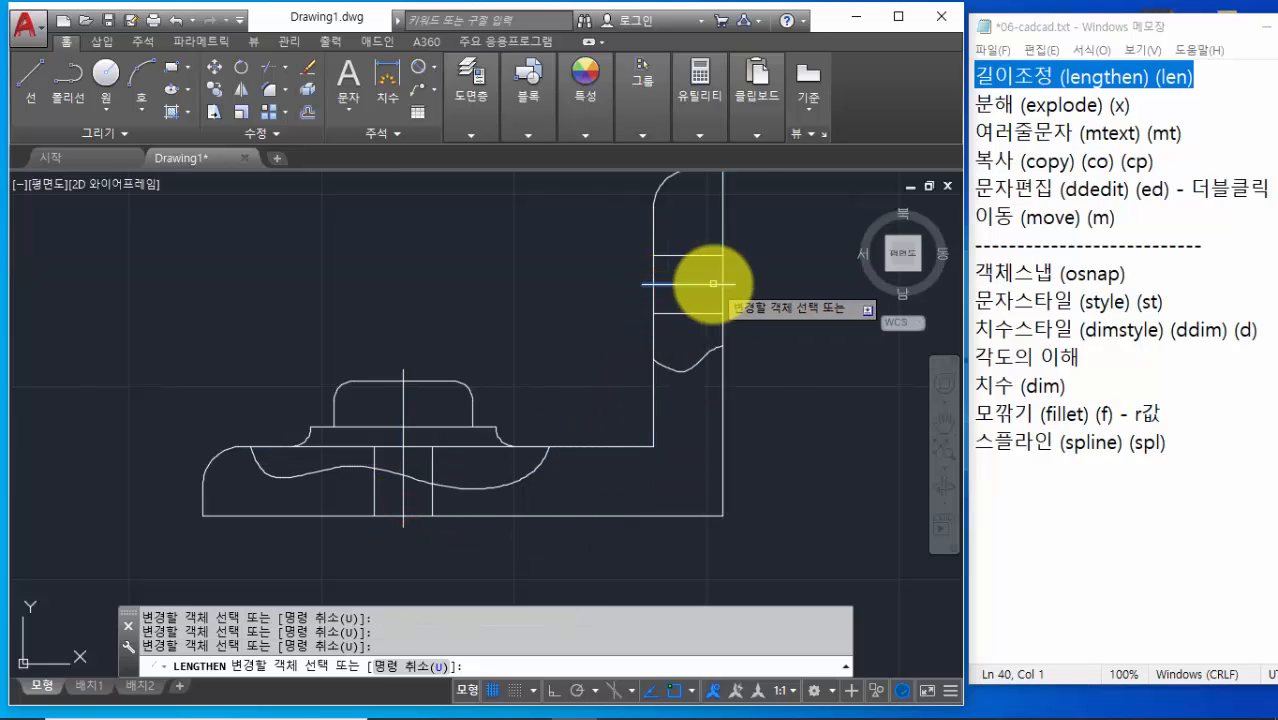
pyautogui.click(711, 285)
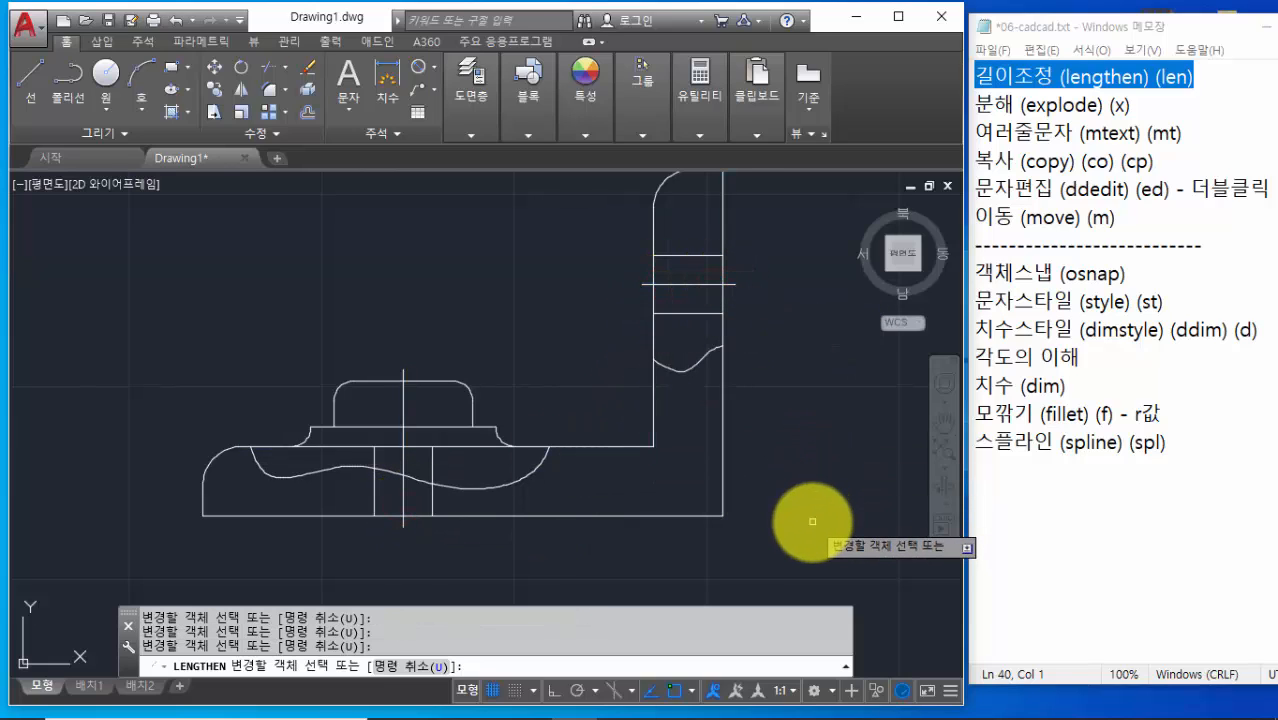
pyautogui.press('Escape')
pyautogui.scroll(-1, 812, 521)
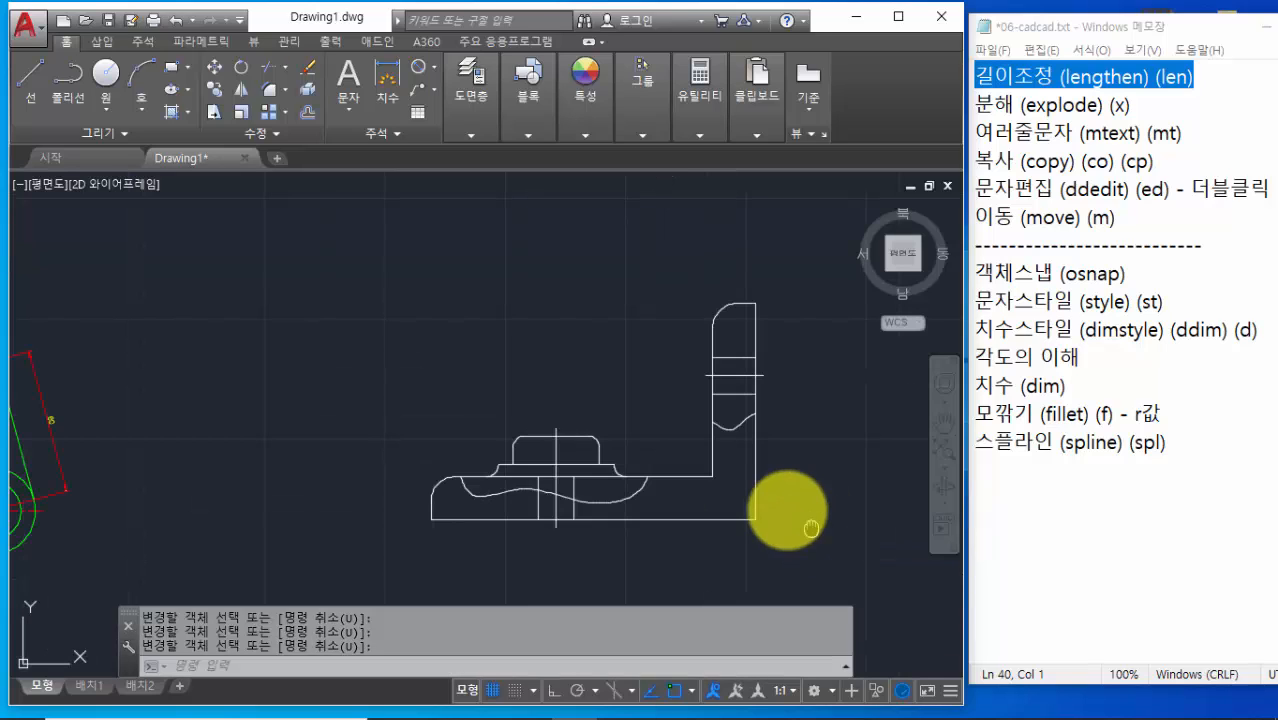
# Assign all of the L-shaped bracket's geometry to the 외형선 layer
pyautogui.moveTo(811, 528); pyautogui.dragTo(779, 501, button='middle')
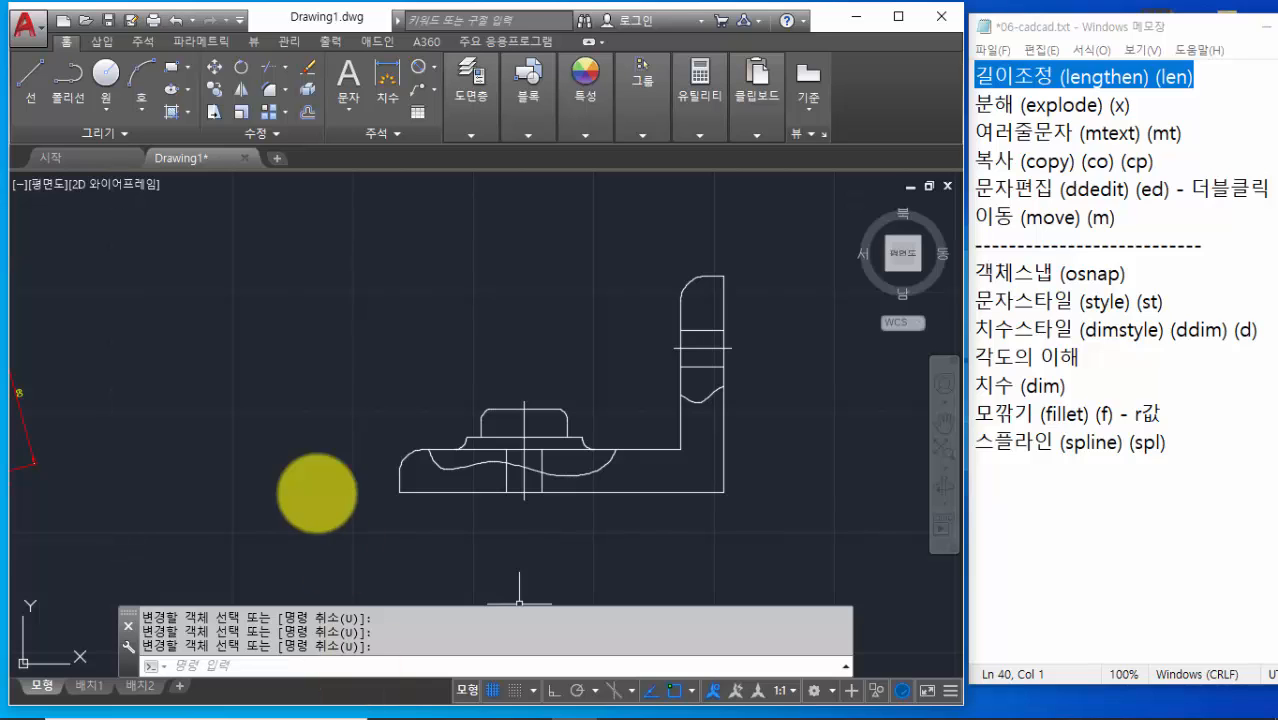
pyautogui.click(313, 213)
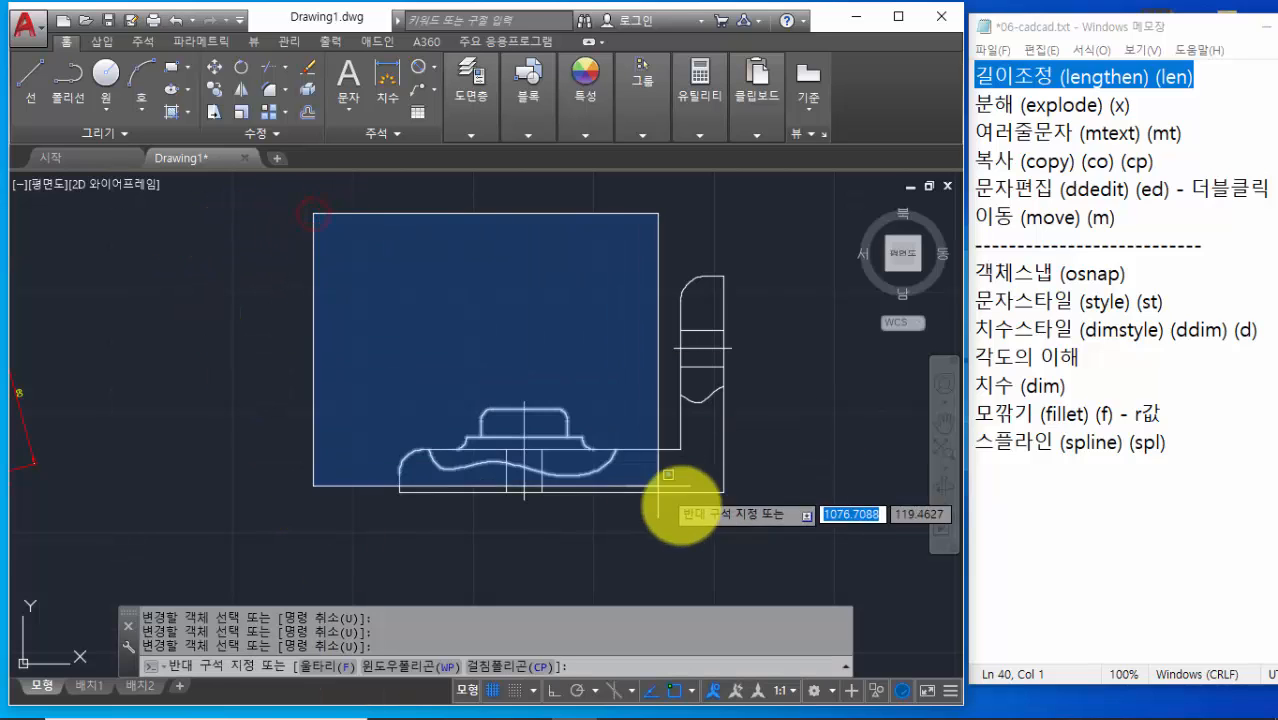
pyautogui.click(778, 566)
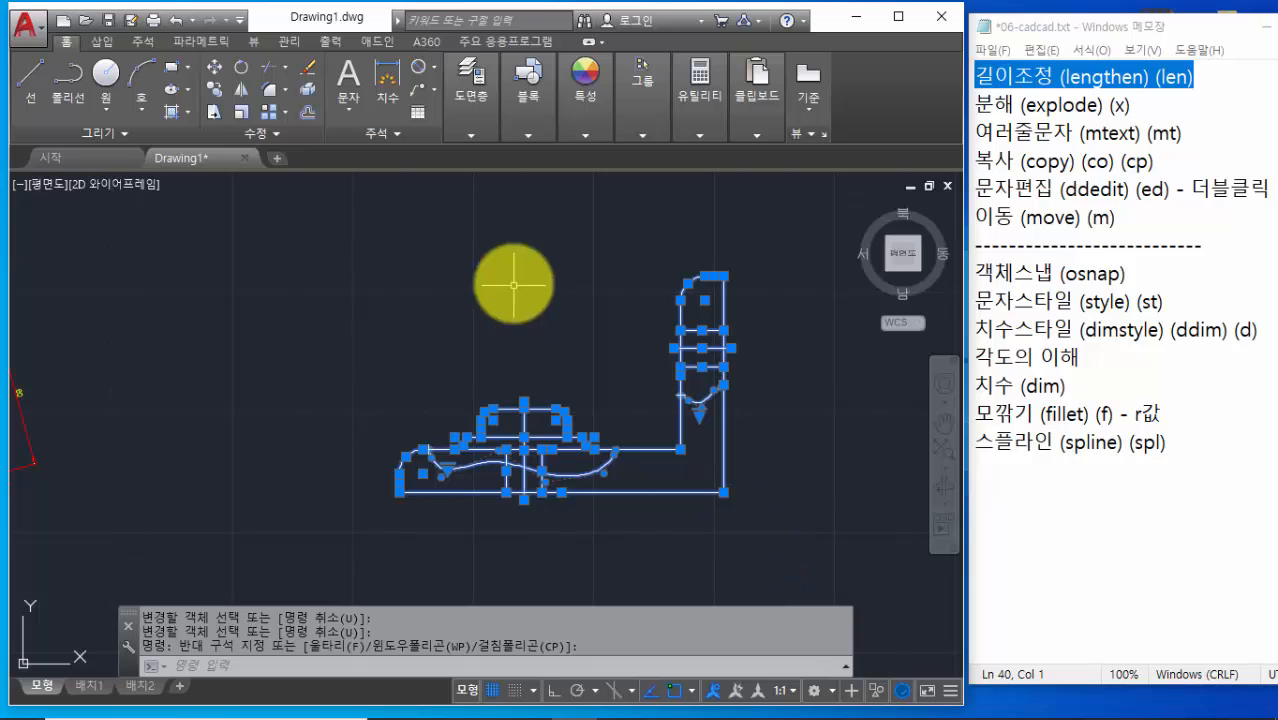
pyautogui.click(476, 132)
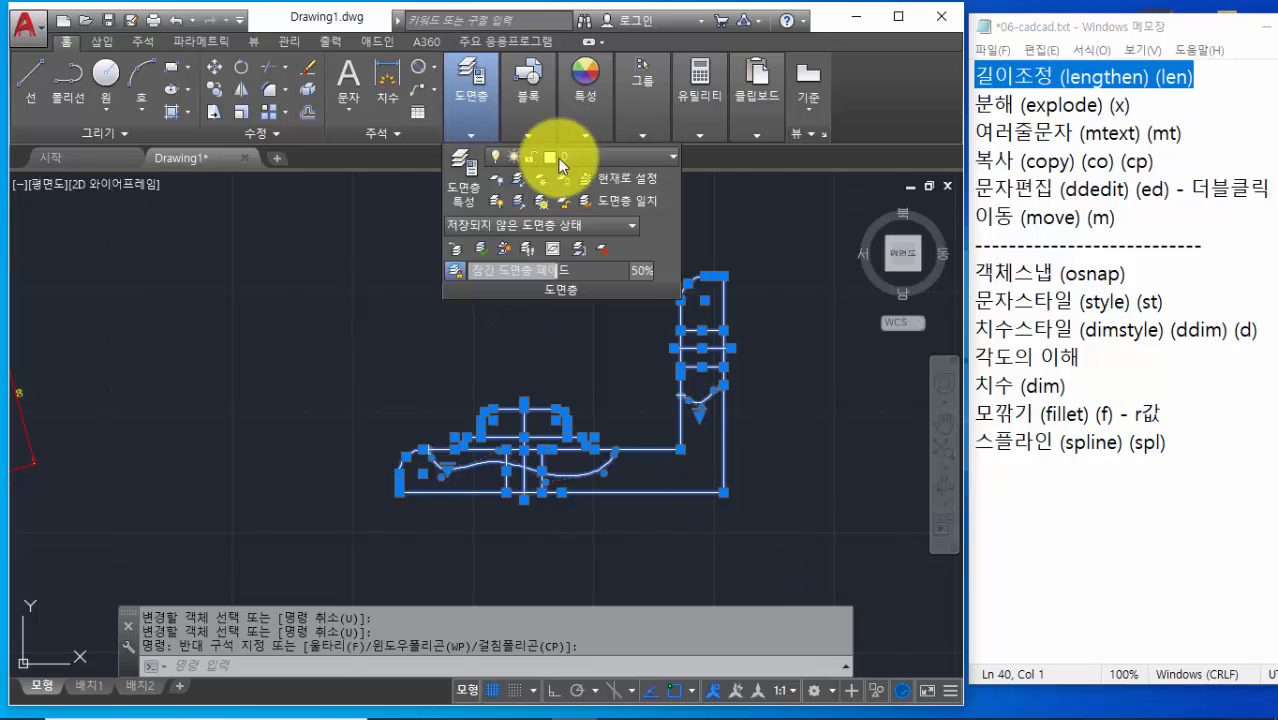
pyautogui.click(628, 157)
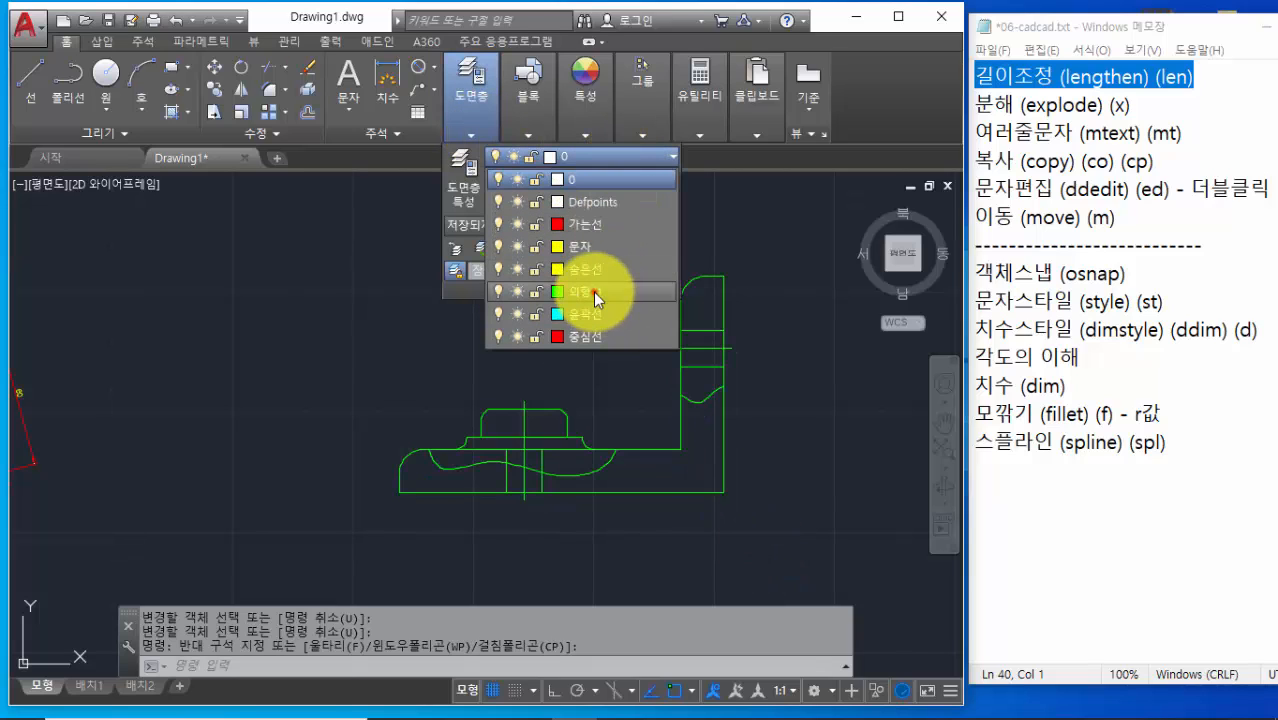
pyautogui.click(593, 292)
pyautogui.press('Escape')
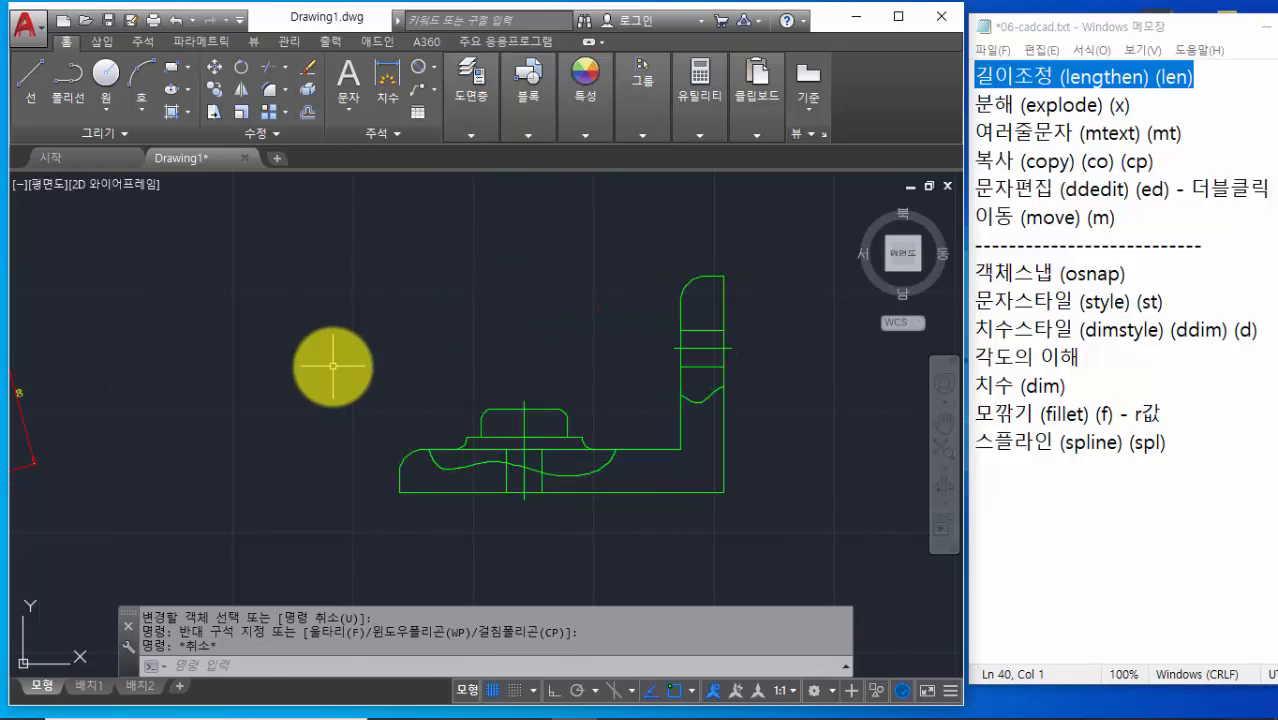
# Move the upright hole's horizontal centre line and the boss's vertical centre line to the 중심선 layer
pyautogui.scroll(2, 650, 440)
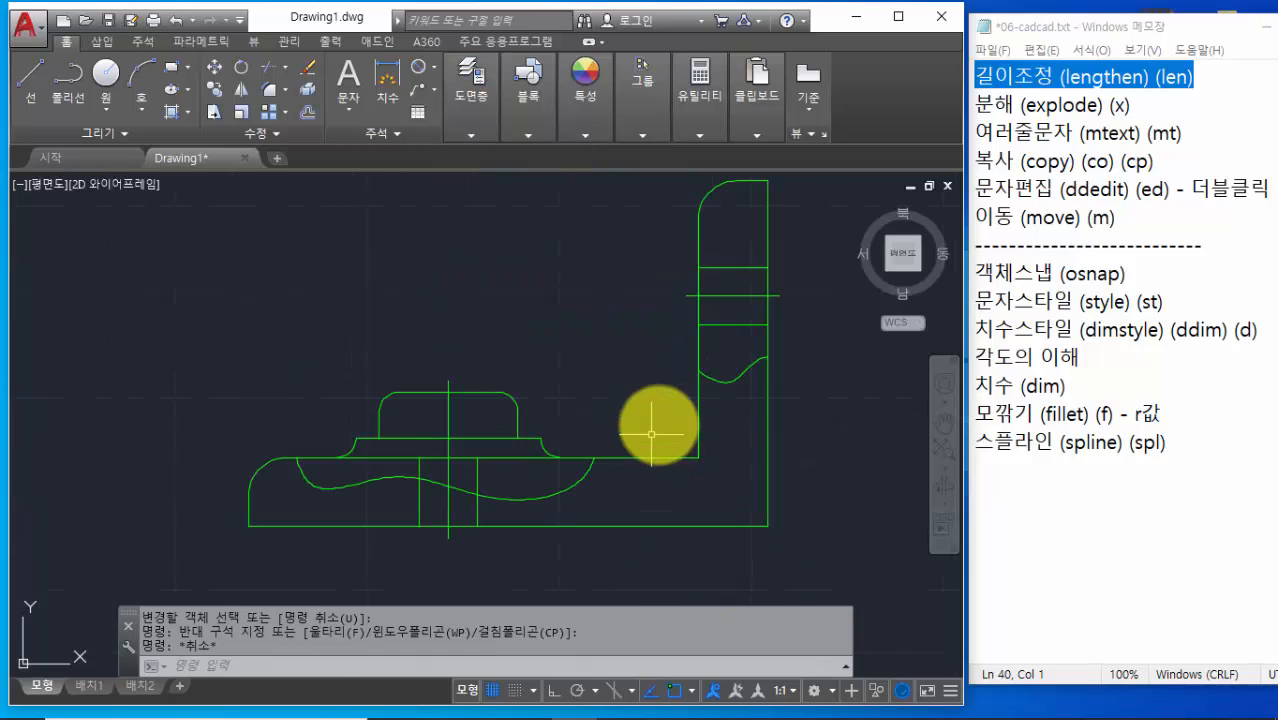
pyautogui.click(722, 295)
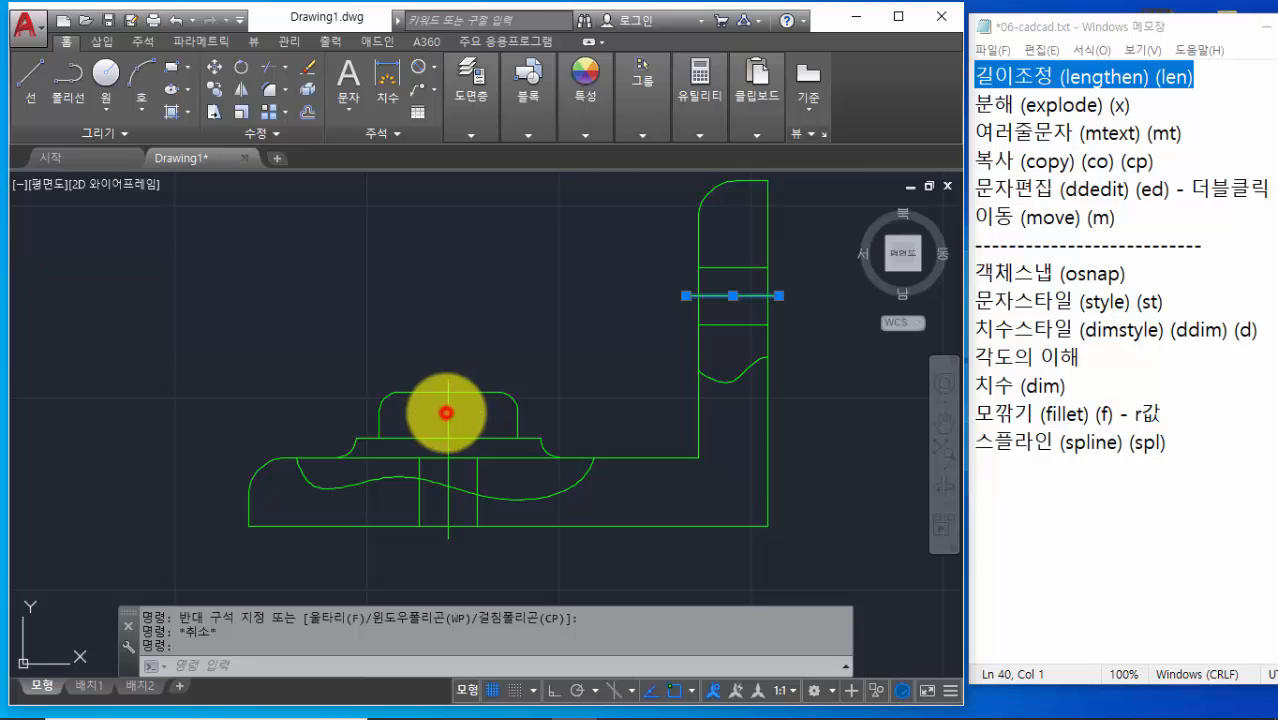
pyautogui.click(448, 410)
pyautogui.click(471, 136)
pyautogui.click(528, 112)
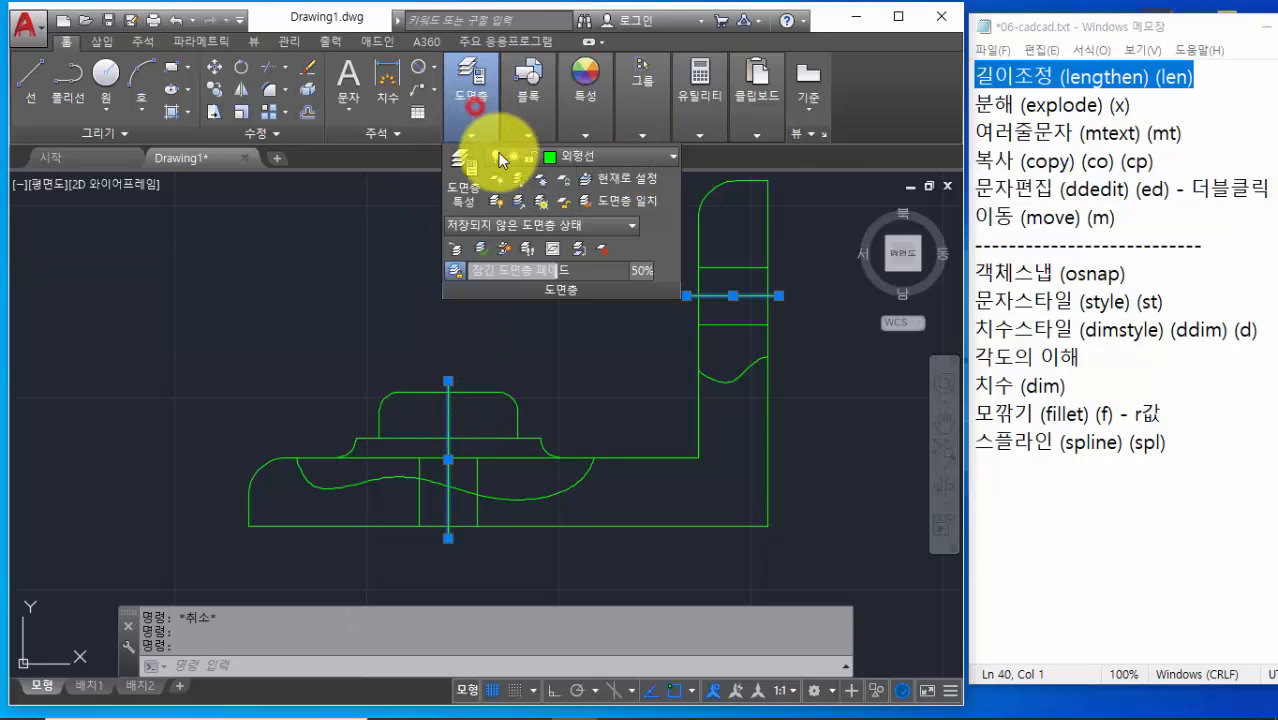
pyautogui.click(588, 158)
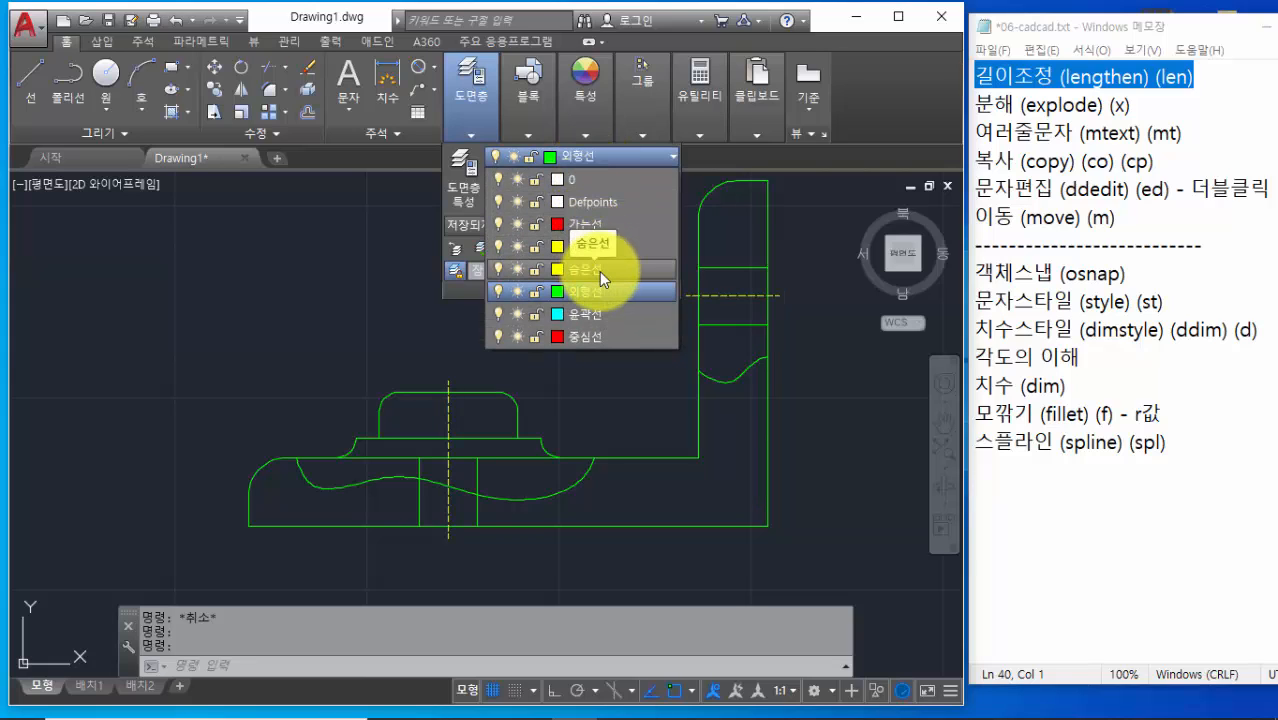
pyautogui.click(587, 337)
pyautogui.press('Escape')
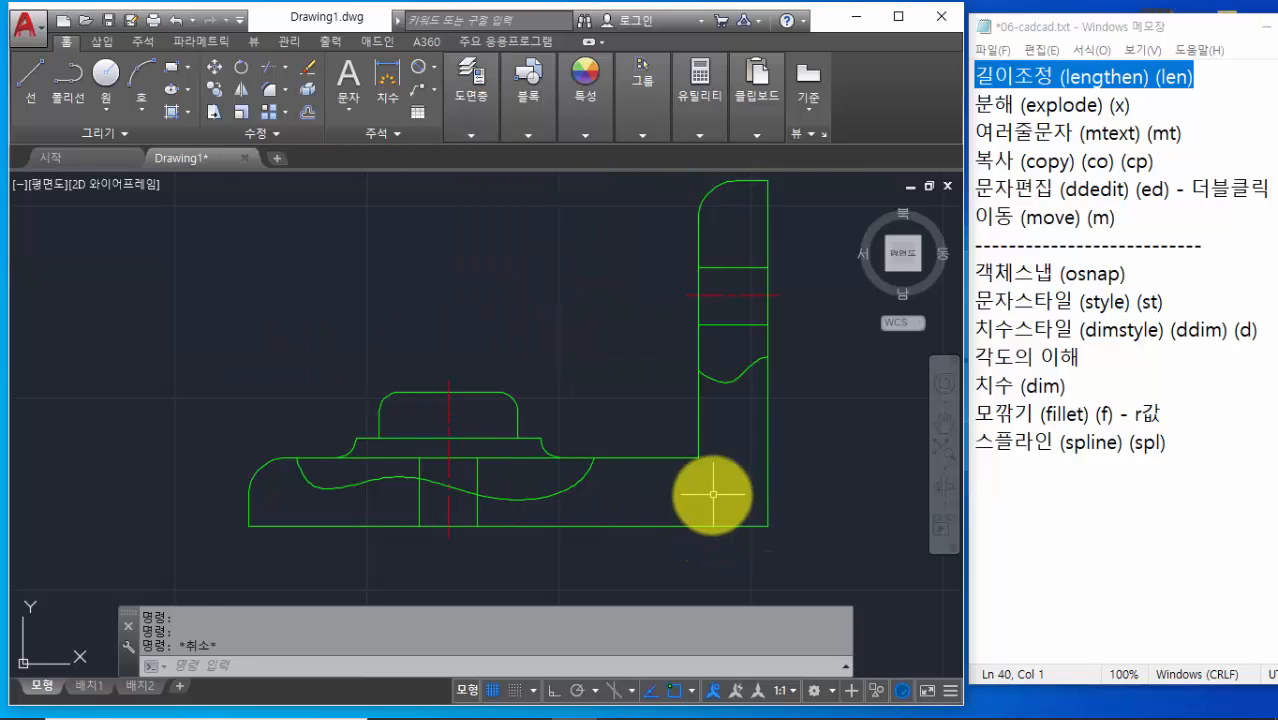
# Put the spline break lines of the upright and the base on the 가는선 layer
pyautogui.click(727, 378)
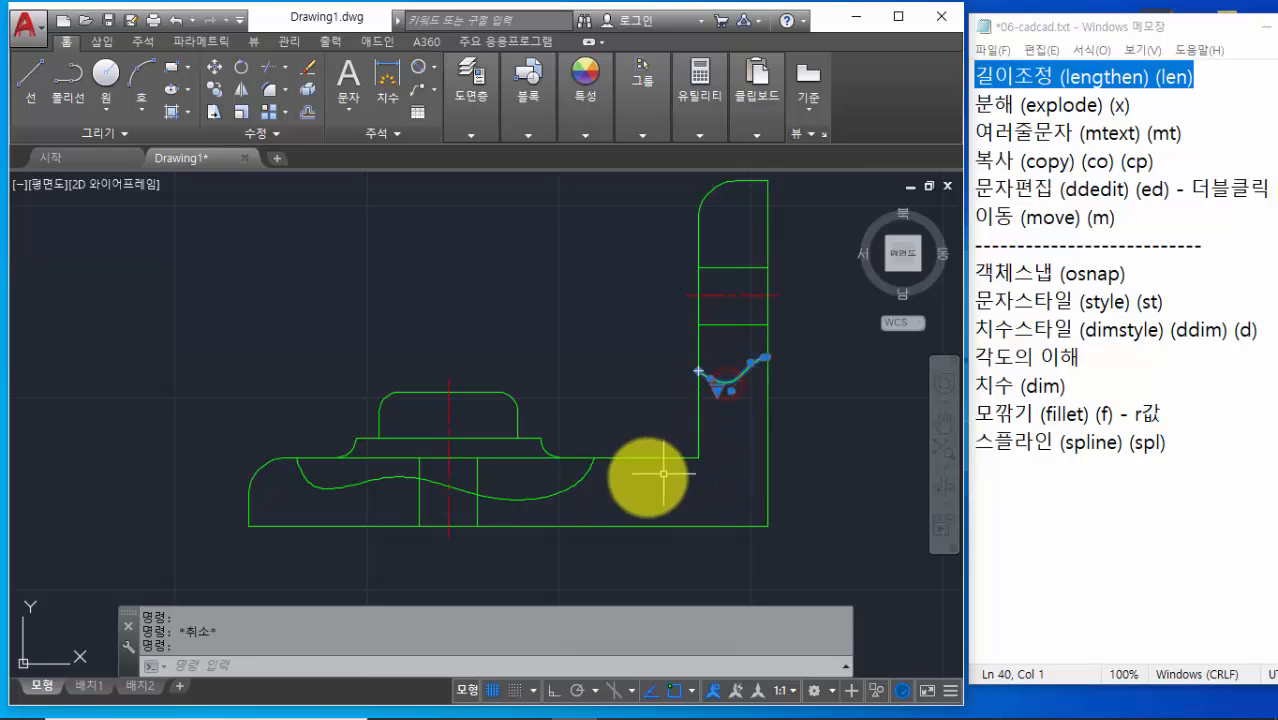
pyautogui.click(589, 471)
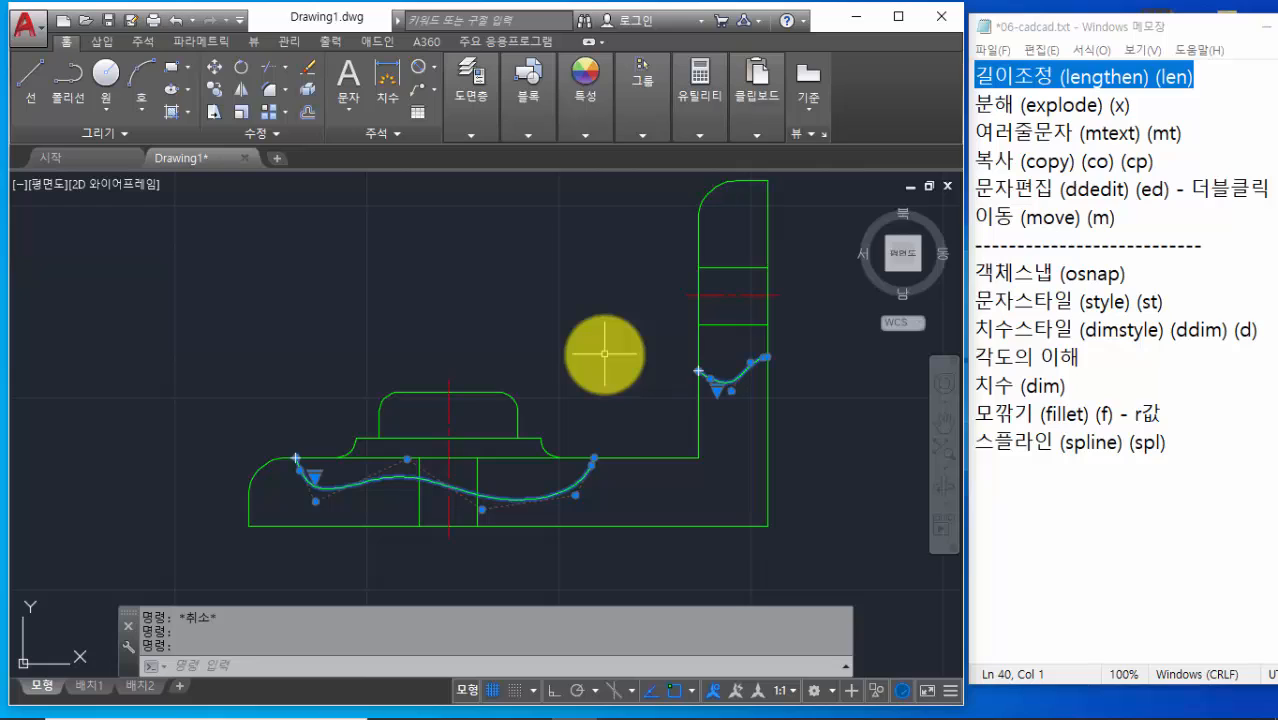
pyautogui.click(472, 122)
pyautogui.click(613, 157)
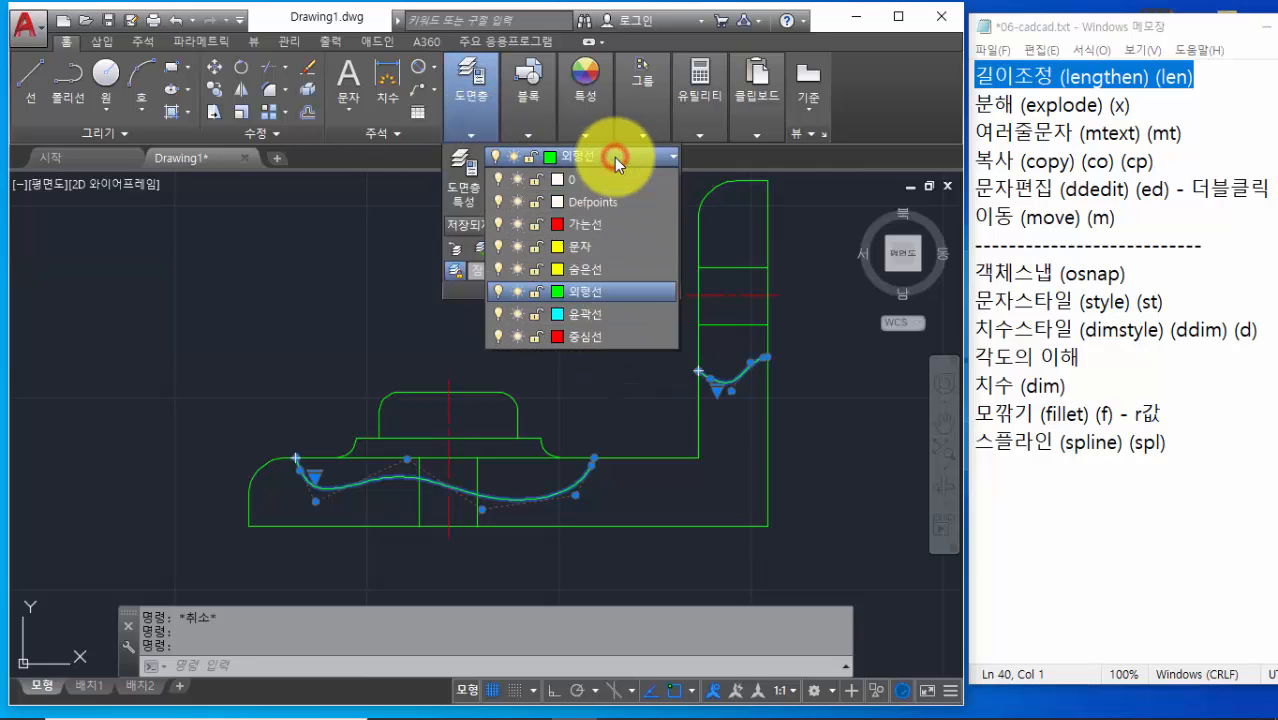
pyautogui.click(593, 224)
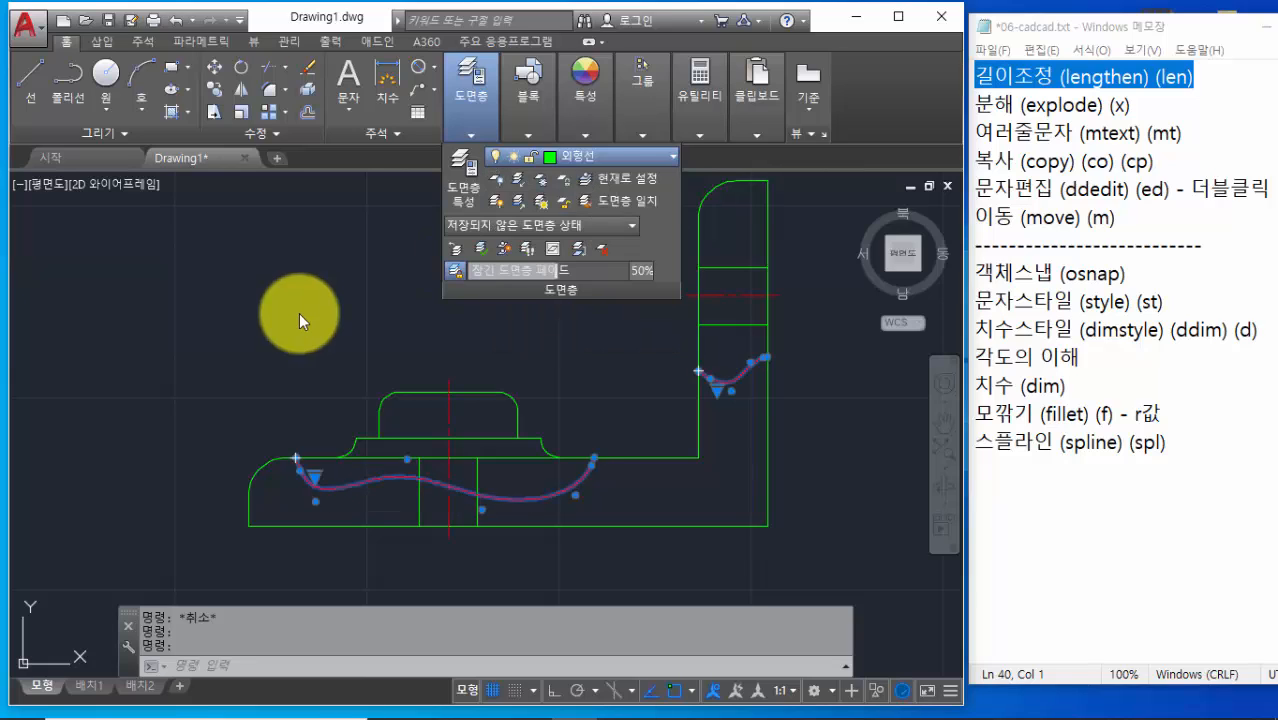
pyautogui.press('Escape')
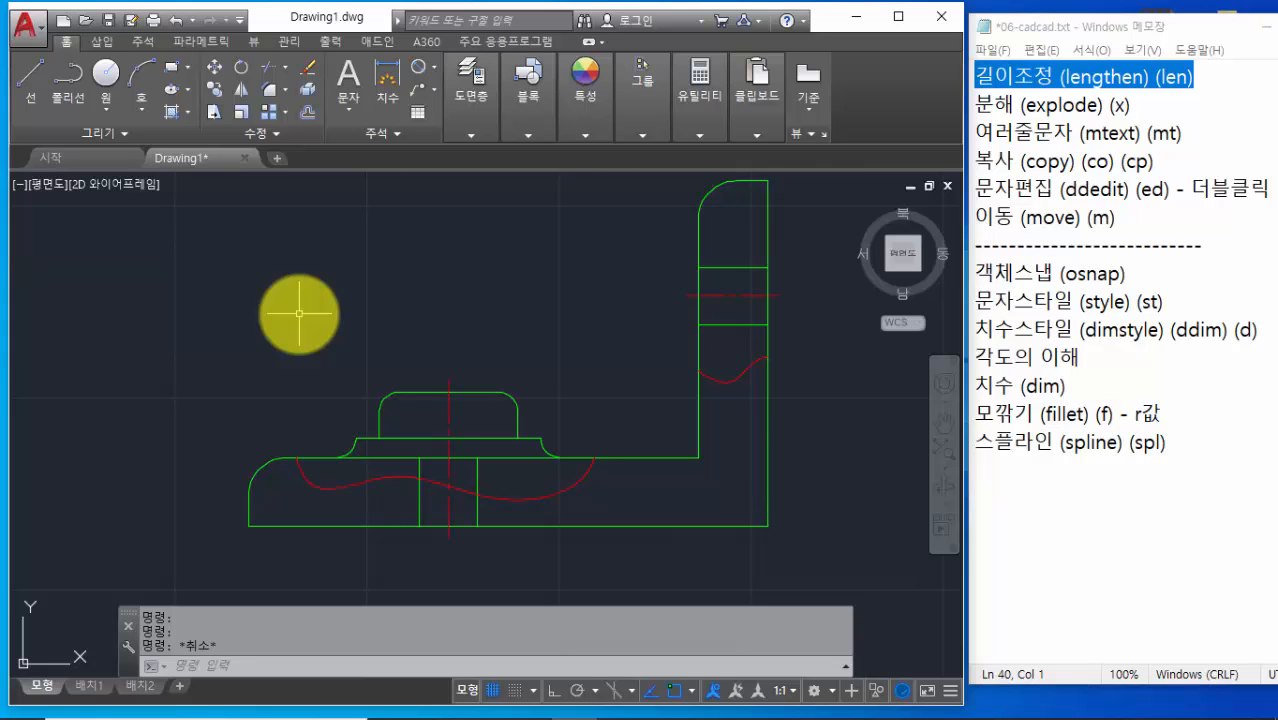
# Check the hatched areas in reference image 06-3.jpg and add "해치 (bhatch) (bh)" at the end of the Notepad command list
pyautogui.hotkey('alt', 'Tab')
pyautogui.hotkey('alt', 'Tab')
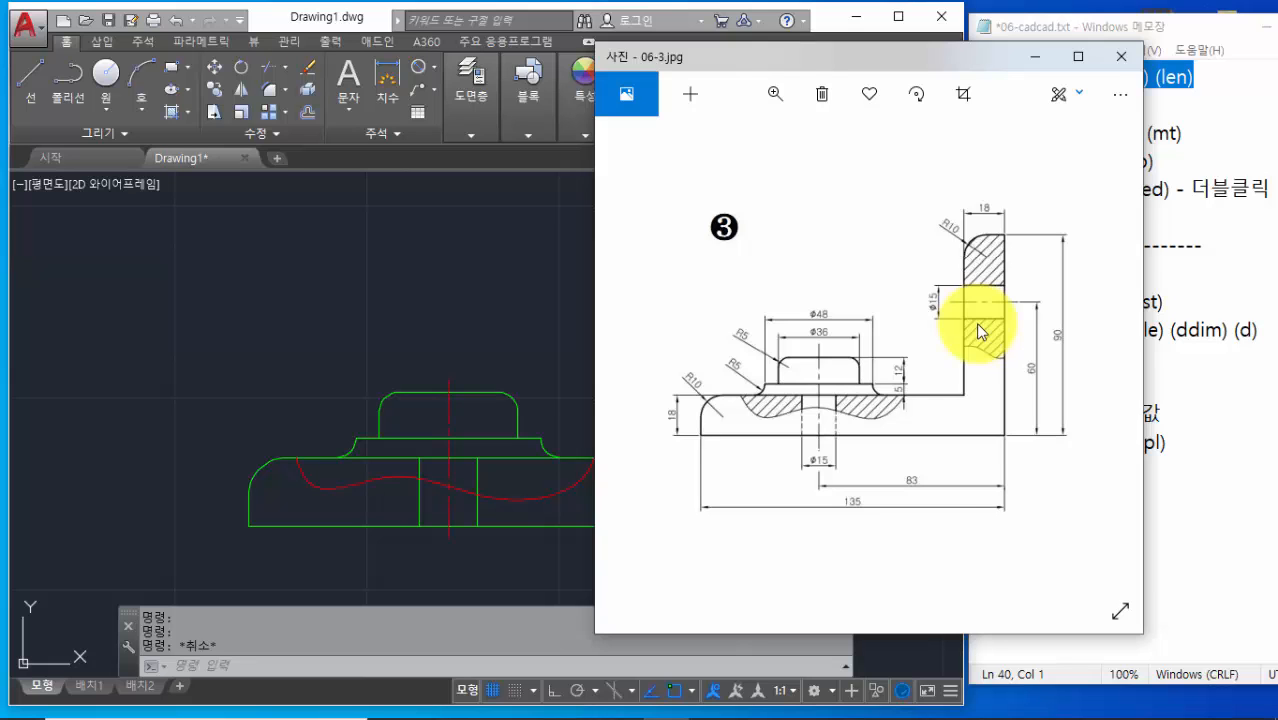
pyautogui.click(1034, 57)
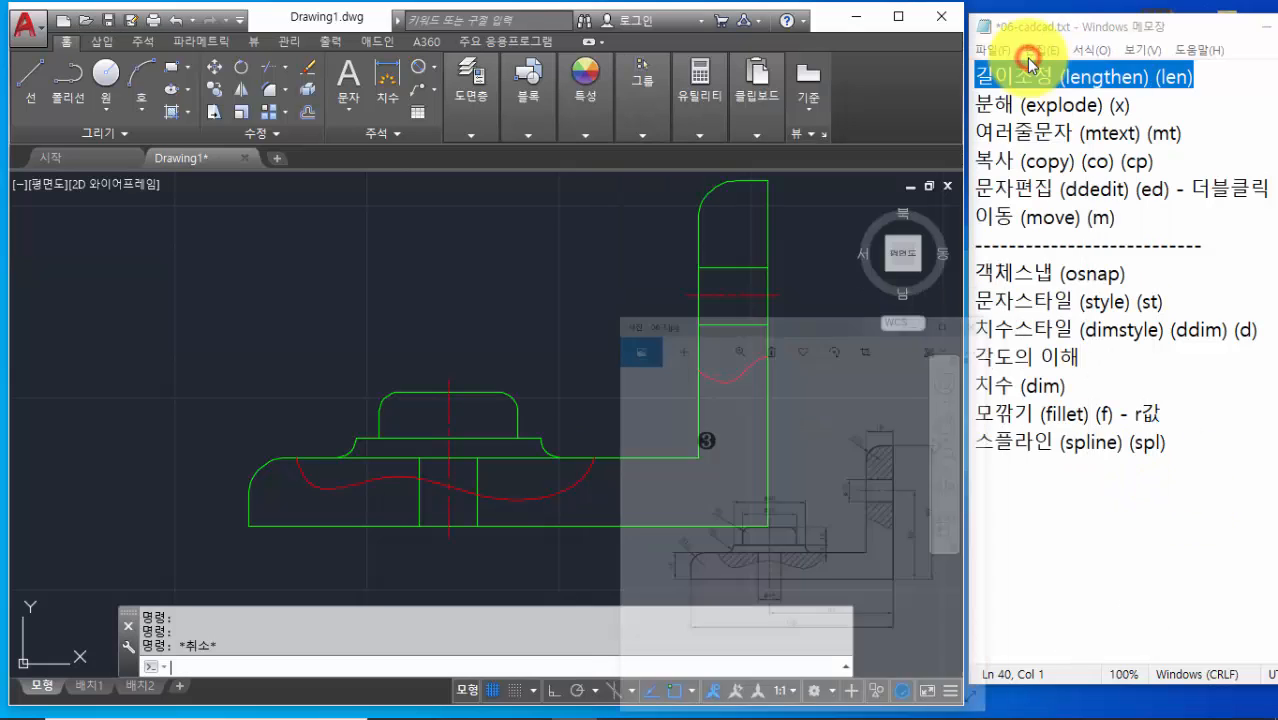
pyautogui.click(1026, 466)
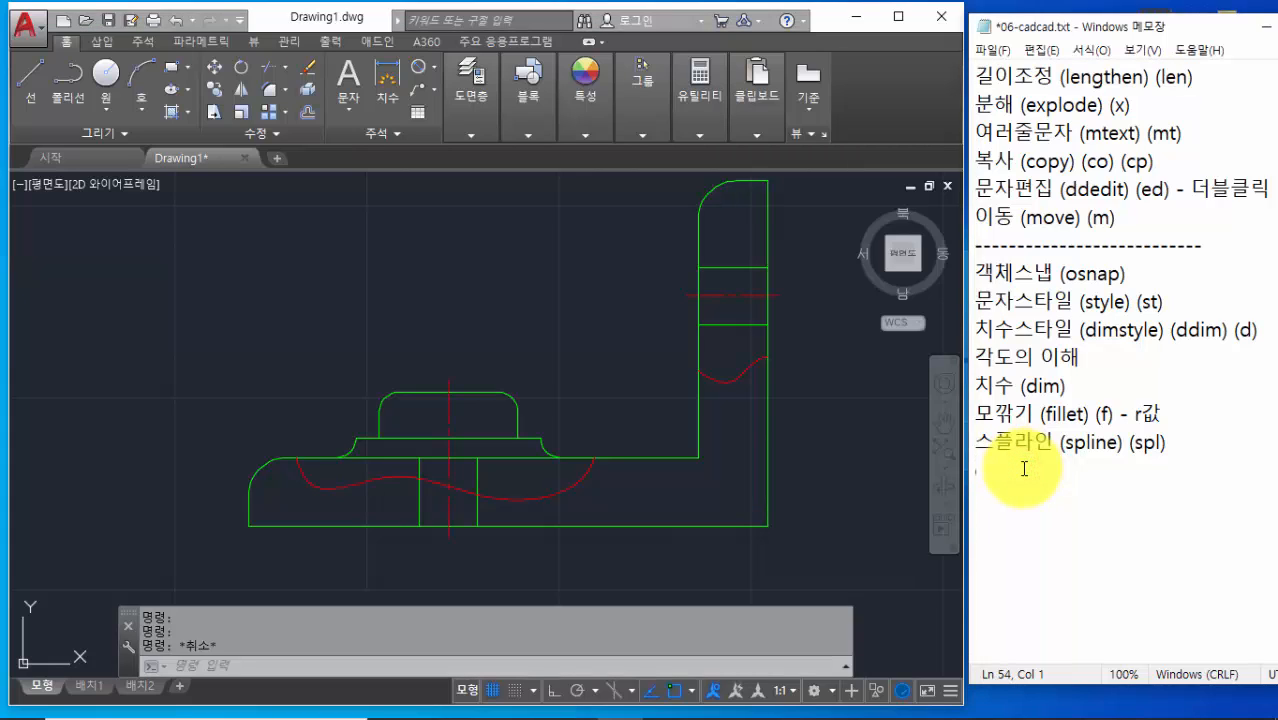
pyautogui.write('해치 ( bhatch) (bh)')
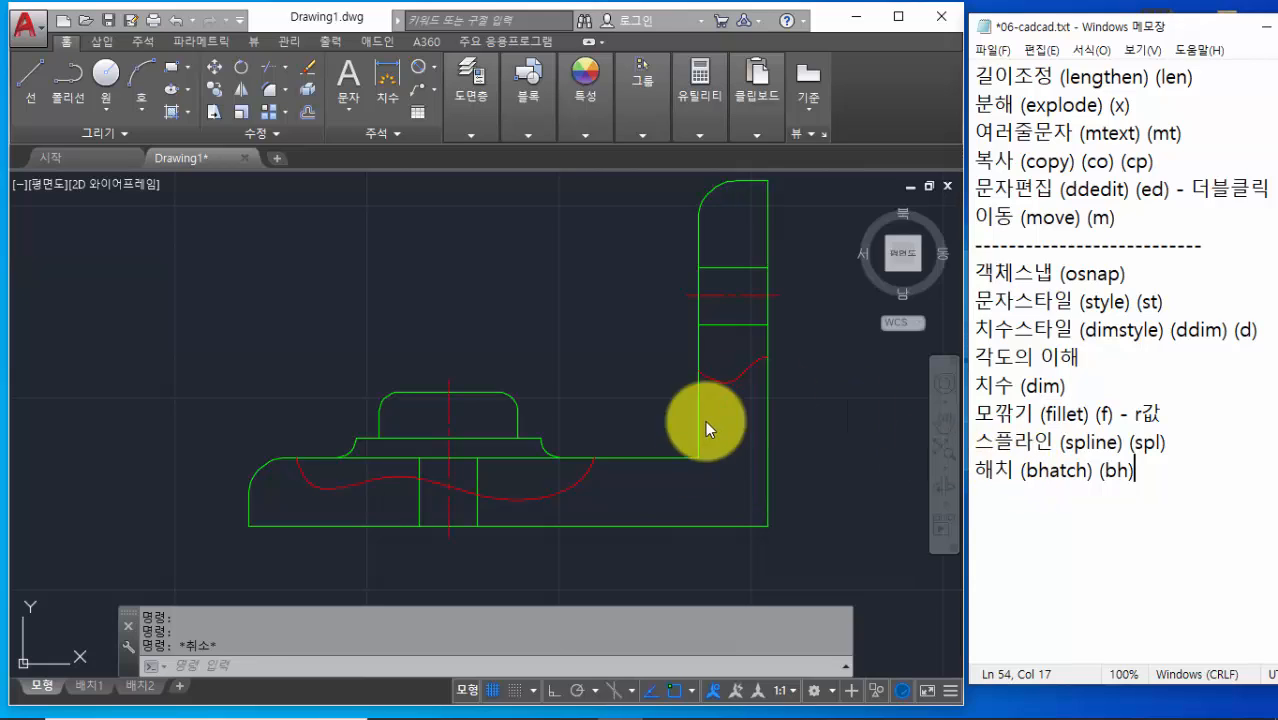
# Return to AutoCAD and start the Hatch command for the bracket's section areas
pyautogui.click(480, 662)
pyautogui.write('b')
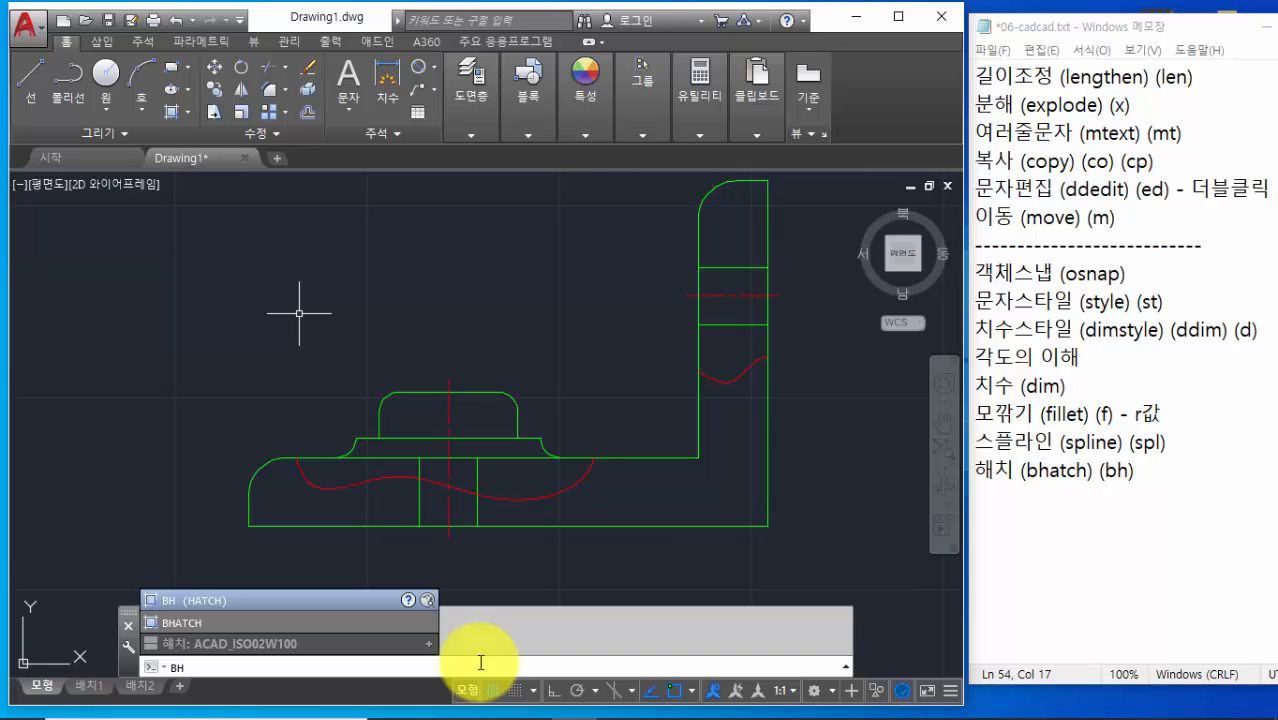
pyautogui.press('Return')
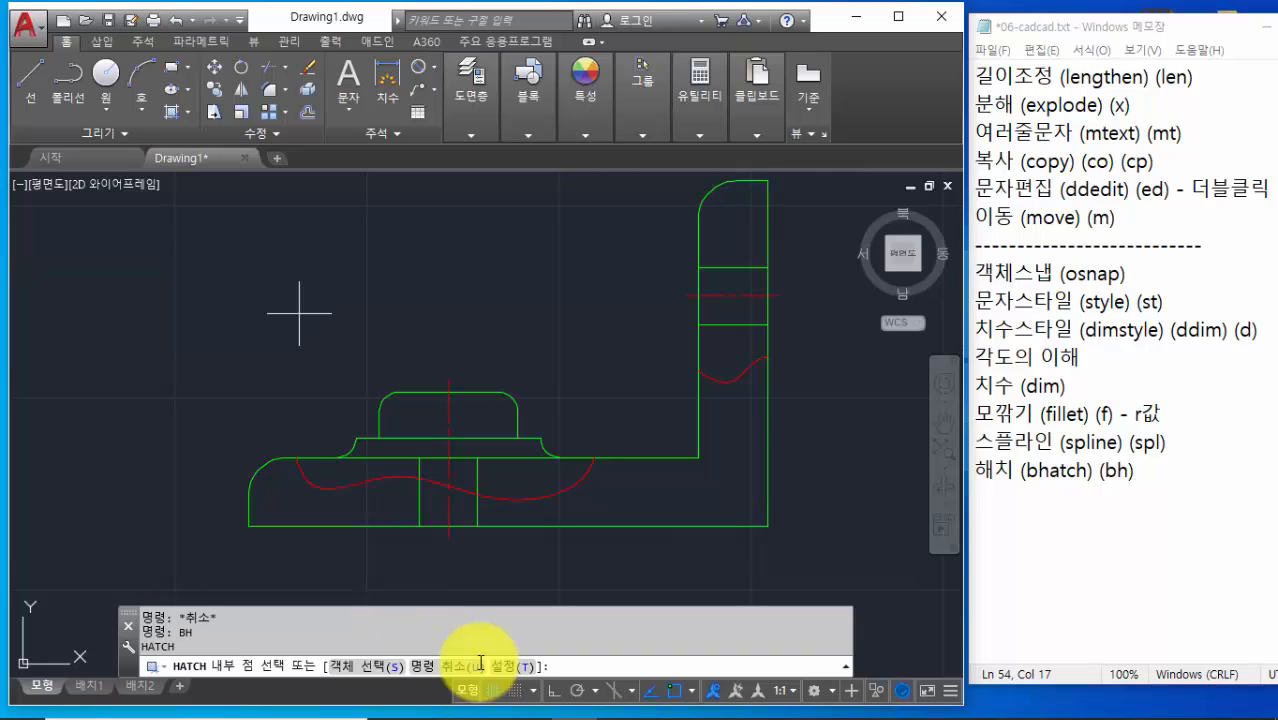
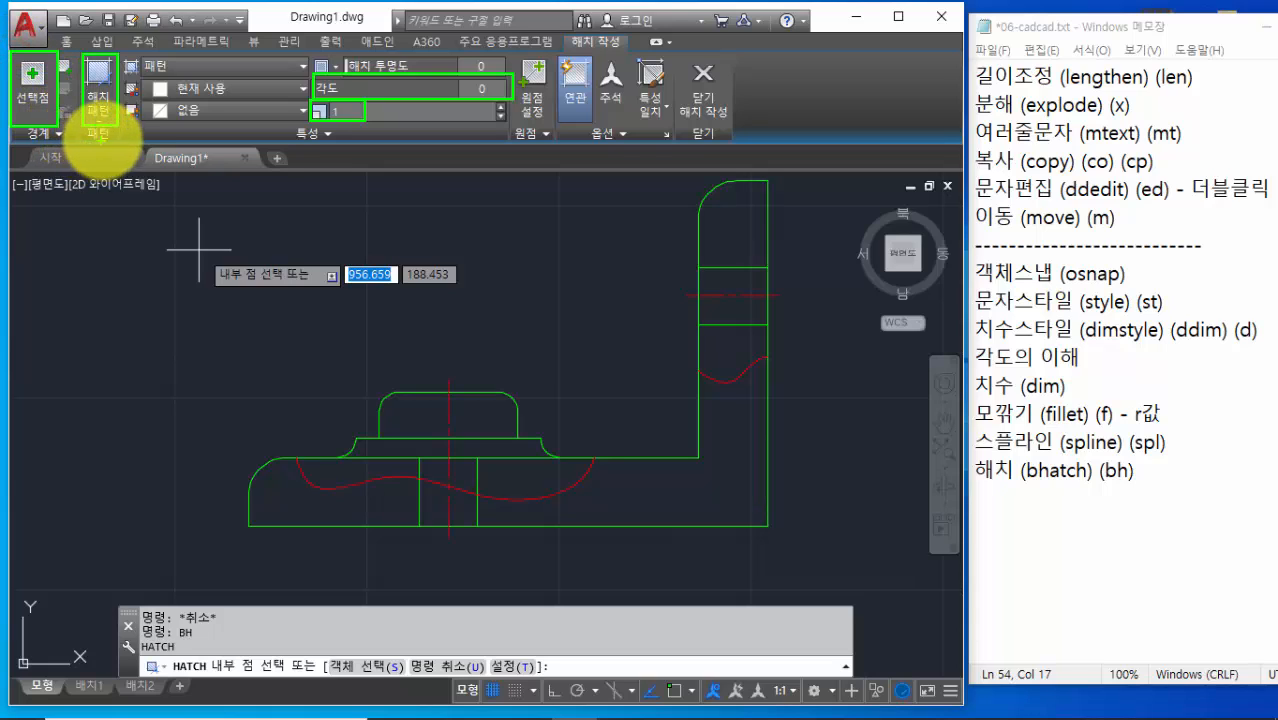
pyautogui.moveTo(104, 137); pyautogui.dragTo(118, 257)
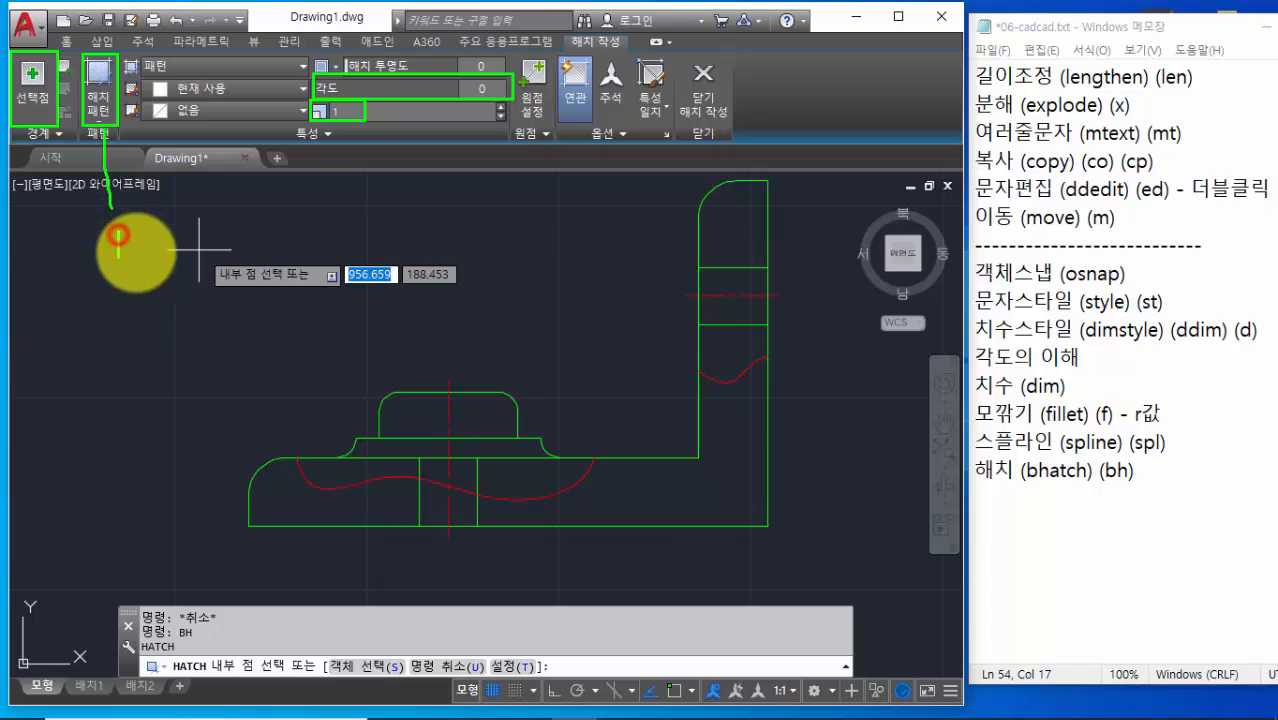
pyautogui.moveTo(427, 89)
pyautogui.mouseDown()
pyautogui.moveTo(449, 180)
pyautogui.moveTo(481, 205)
pyautogui.mouseUp()
pyautogui.moveTo(311, 100)
pyautogui.mouseDown()
pyautogui.moveTo(364, 121)
pyautogui.moveTo(362, 222)
pyautogui.mouseUp()
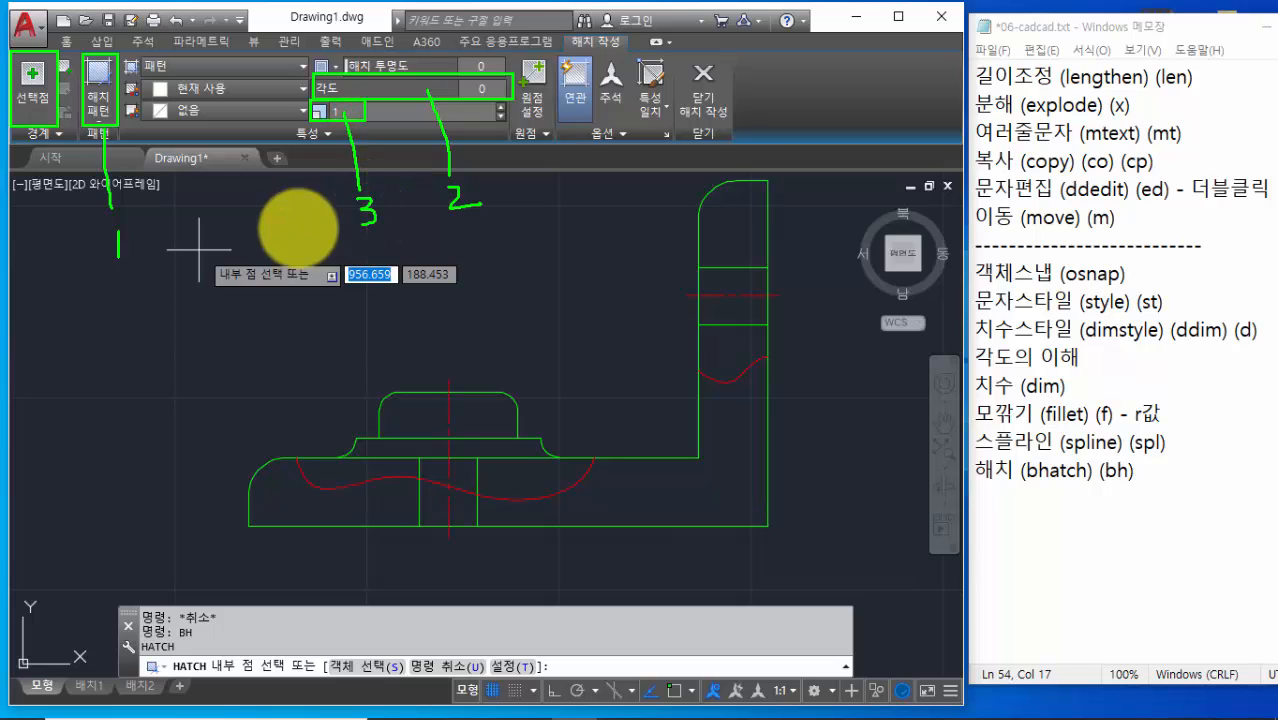
pyautogui.moveTo(37, 127)
pyautogui.mouseDown()
pyautogui.moveTo(46, 227)
pyautogui.moveTo(65, 235)
pyautogui.moveTo(51, 249)
pyautogui.mouseUp()
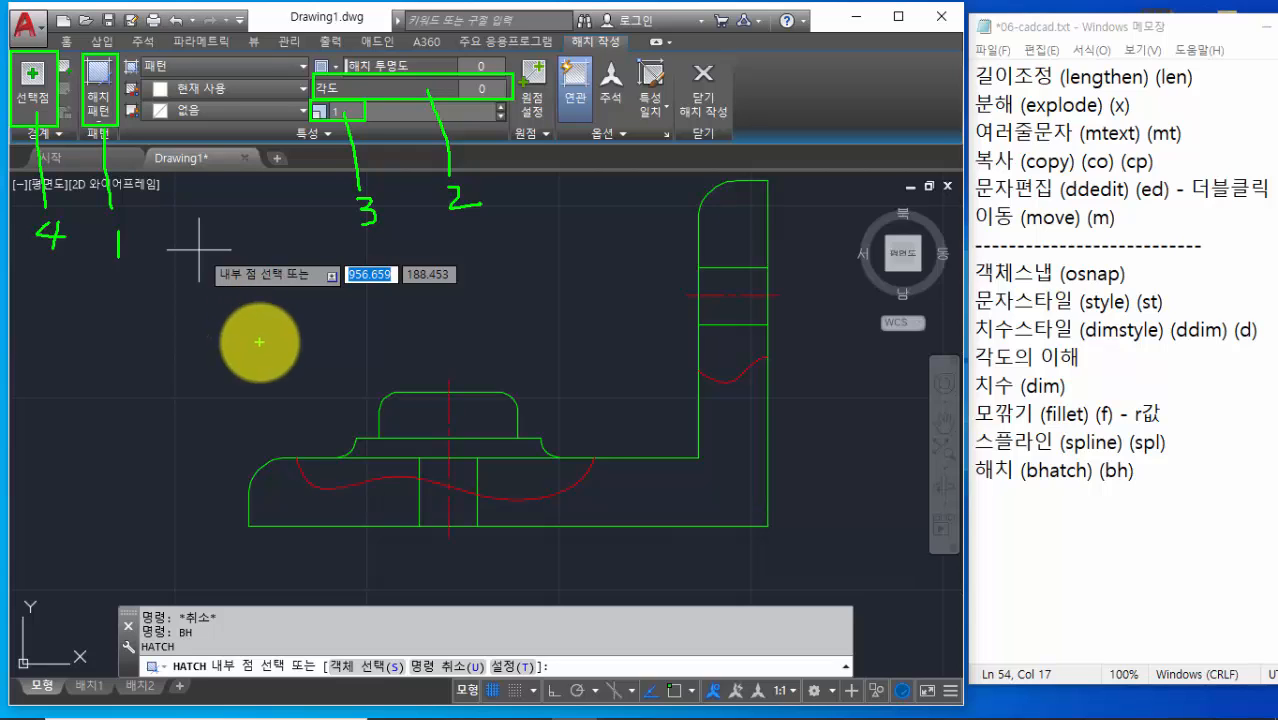
pyautogui.press('Escape')
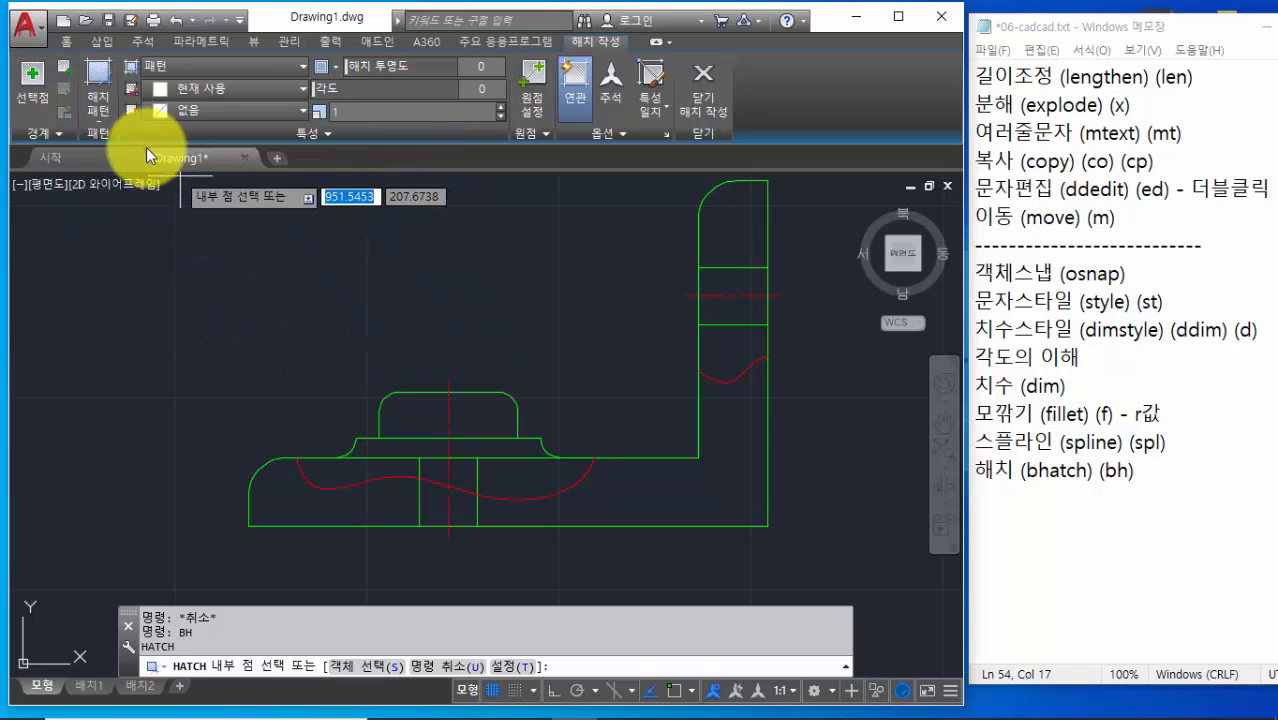
# Choose ANSI31 as the hatch pattern
pyautogui.click(100, 105)
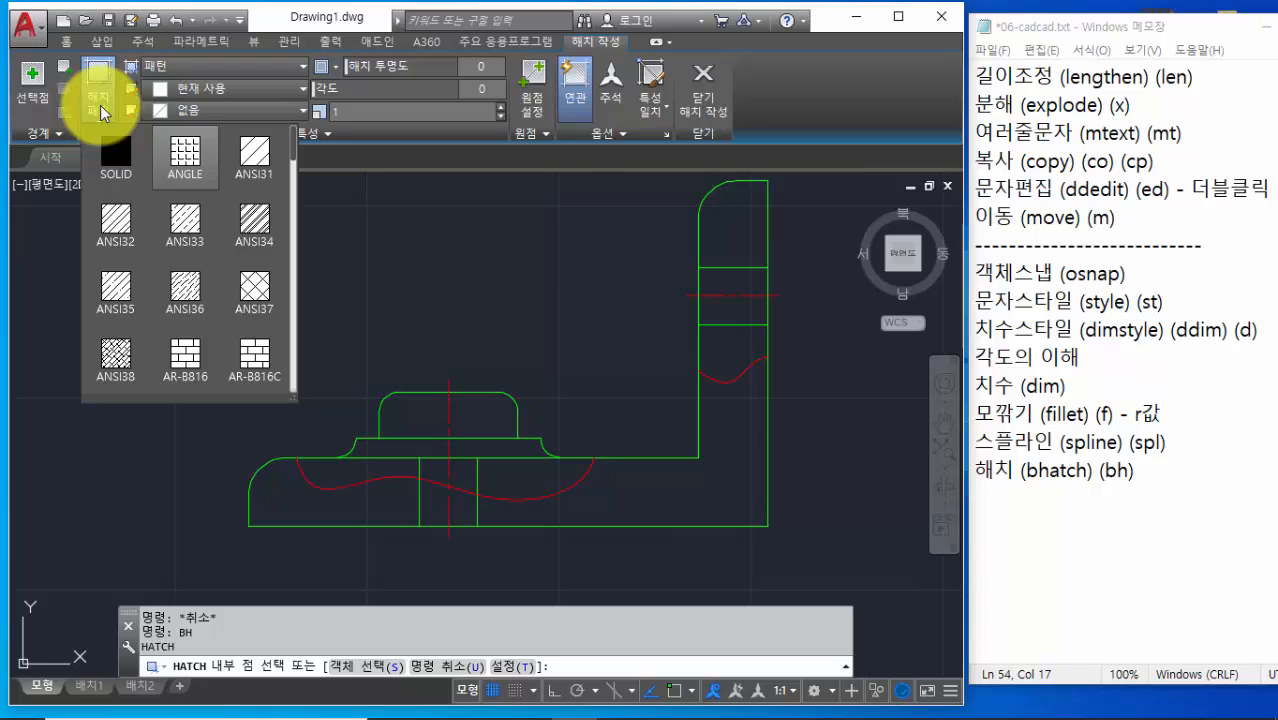
pyautogui.click(256, 162)
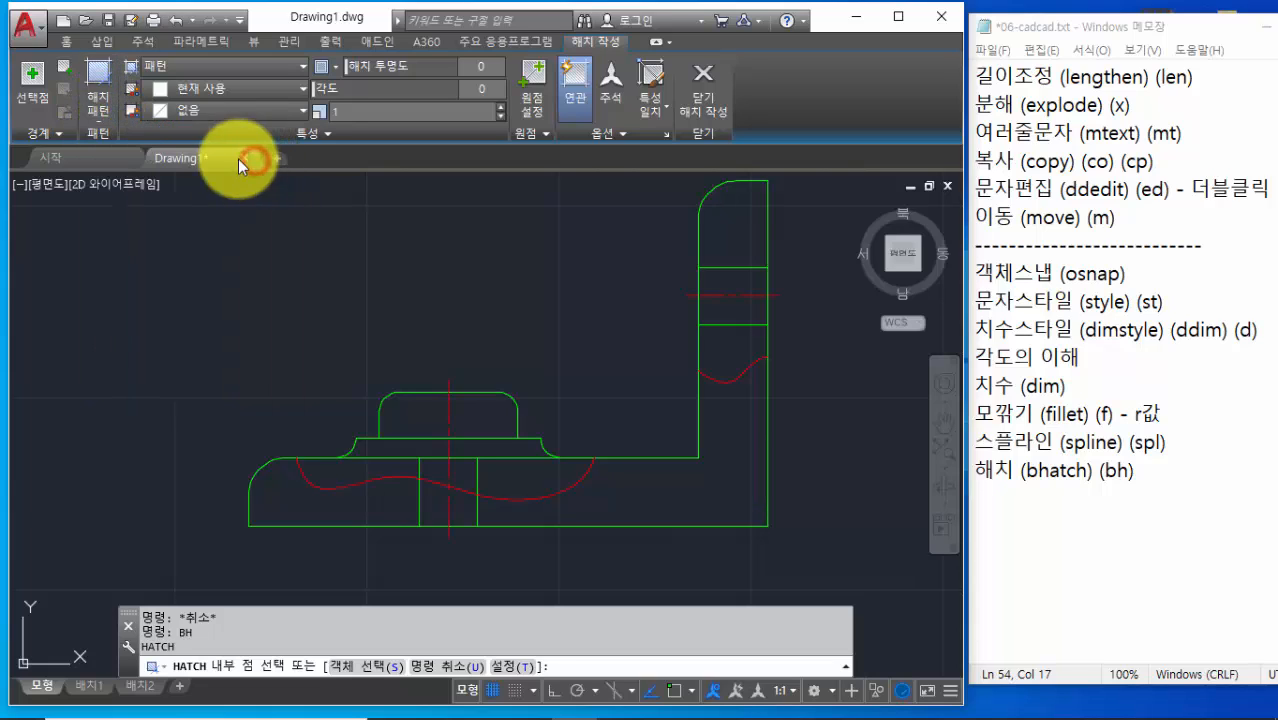
pyautogui.click(101, 113)
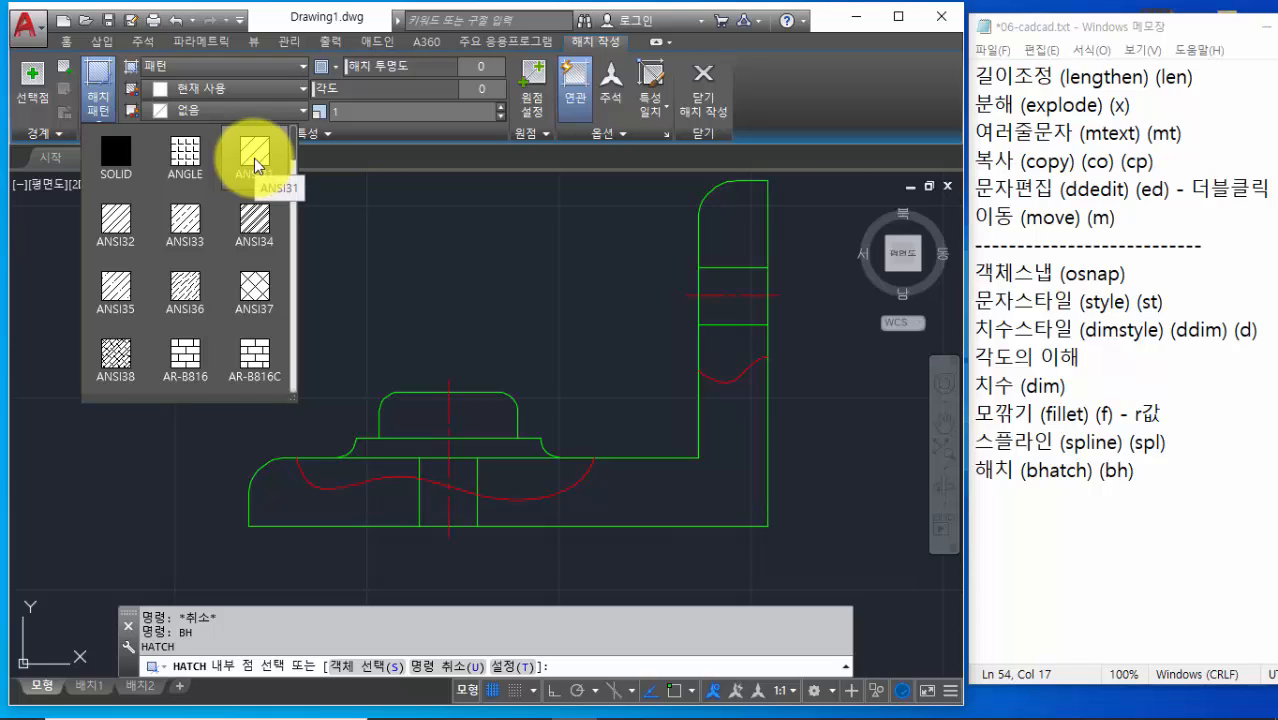
pyautogui.click(254, 158)
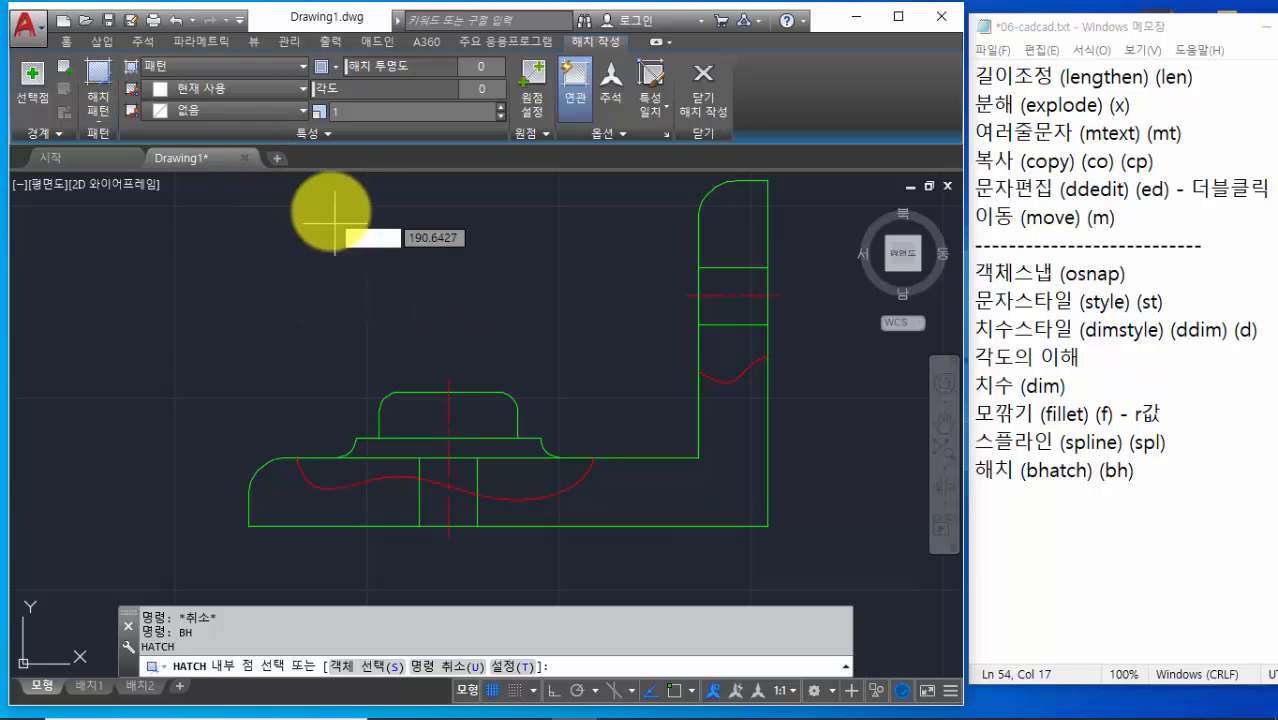
pyautogui.moveTo(329, 91); pyautogui.dragTo(471, 94)
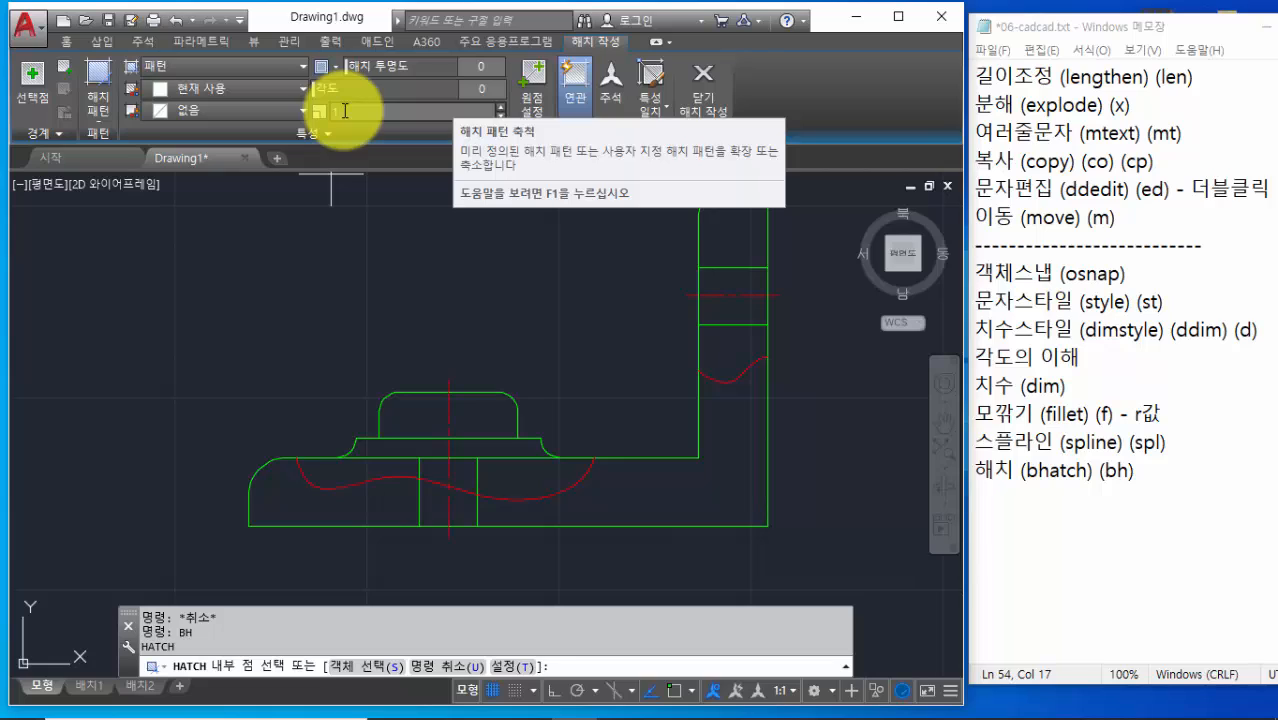
# Hatch the upright's rounded area above the hole and the area between the hole and the spline break line
pyautogui.click(34, 80)
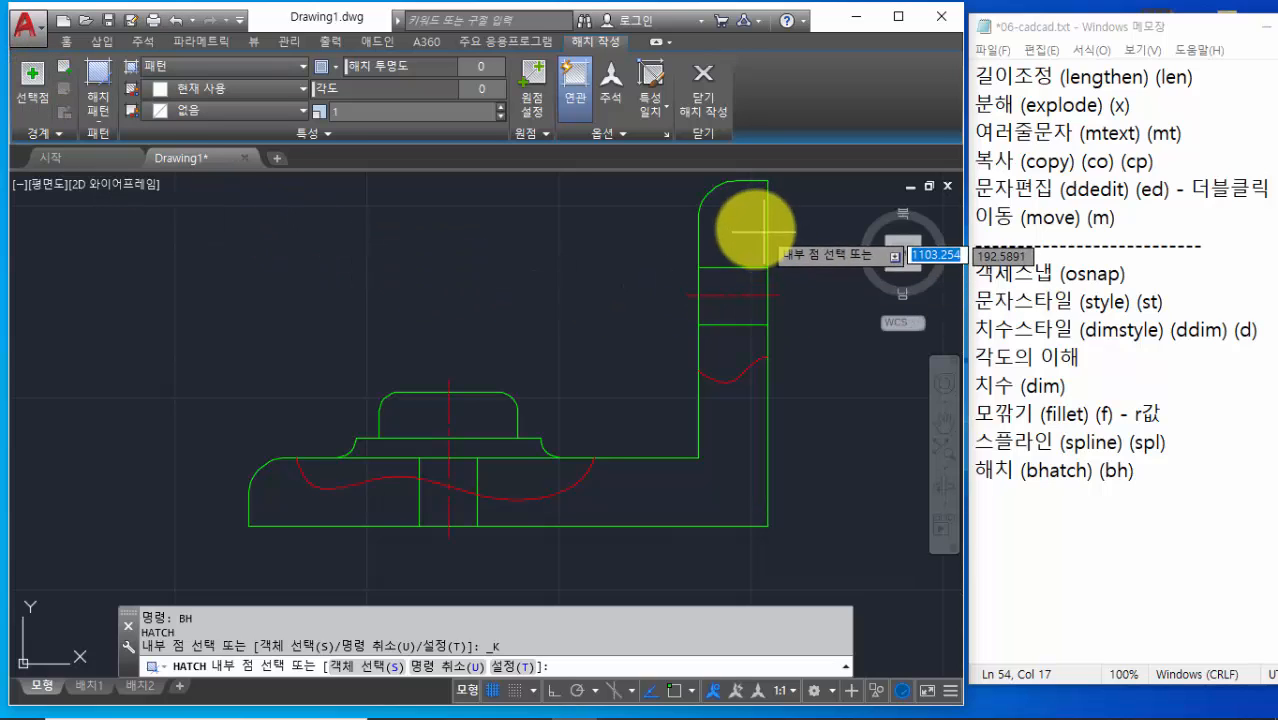
pyautogui.click(736, 226)
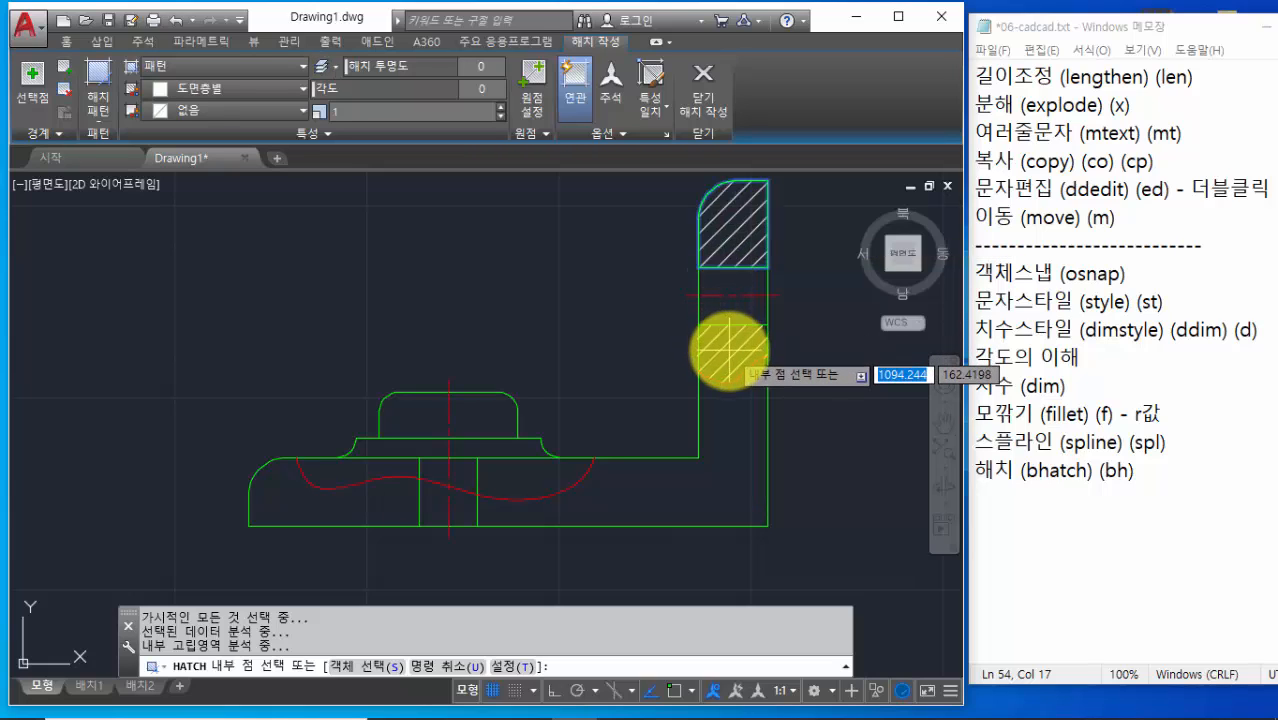
pyautogui.click(729, 351)
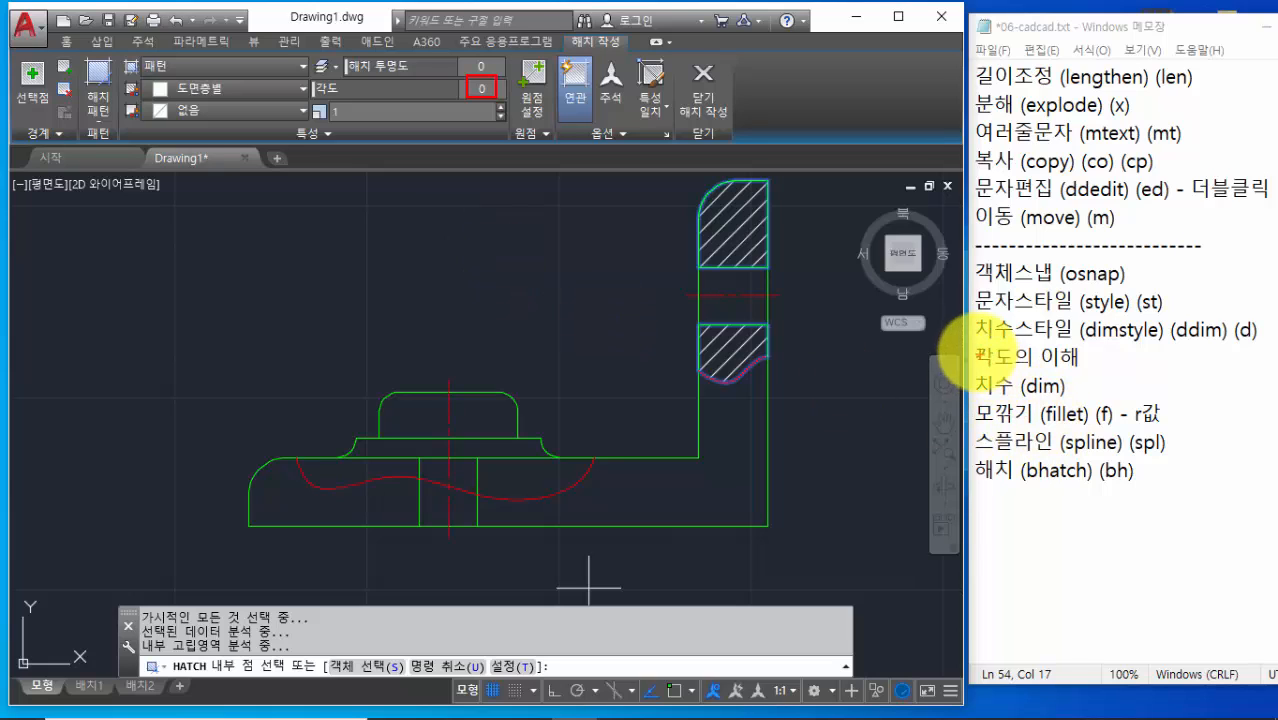
pyautogui.moveTo(969, 340)
pyautogui.keyDown('ctrl'); pyautogui.mouseDown()
pyautogui.moveTo(1053, 371)
pyautogui.moveTo(1090, 366)
pyautogui.mouseUp(); pyautogui.keyUp('ctrl')
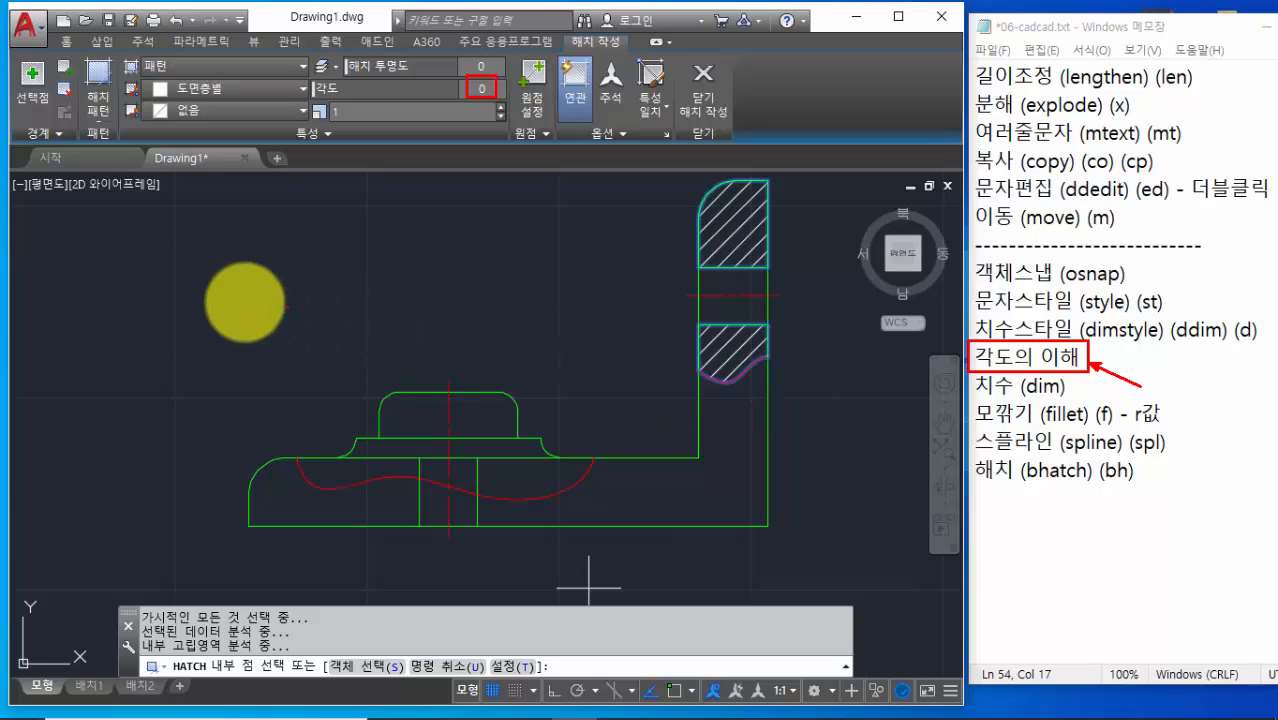
pyautogui.moveTo(181, 297)
pyautogui.mouseDown()
pyautogui.moveTo(394, 306)
pyautogui.moveTo(382, 294)
pyautogui.moveTo(369, 333)
pyautogui.mouseUp()
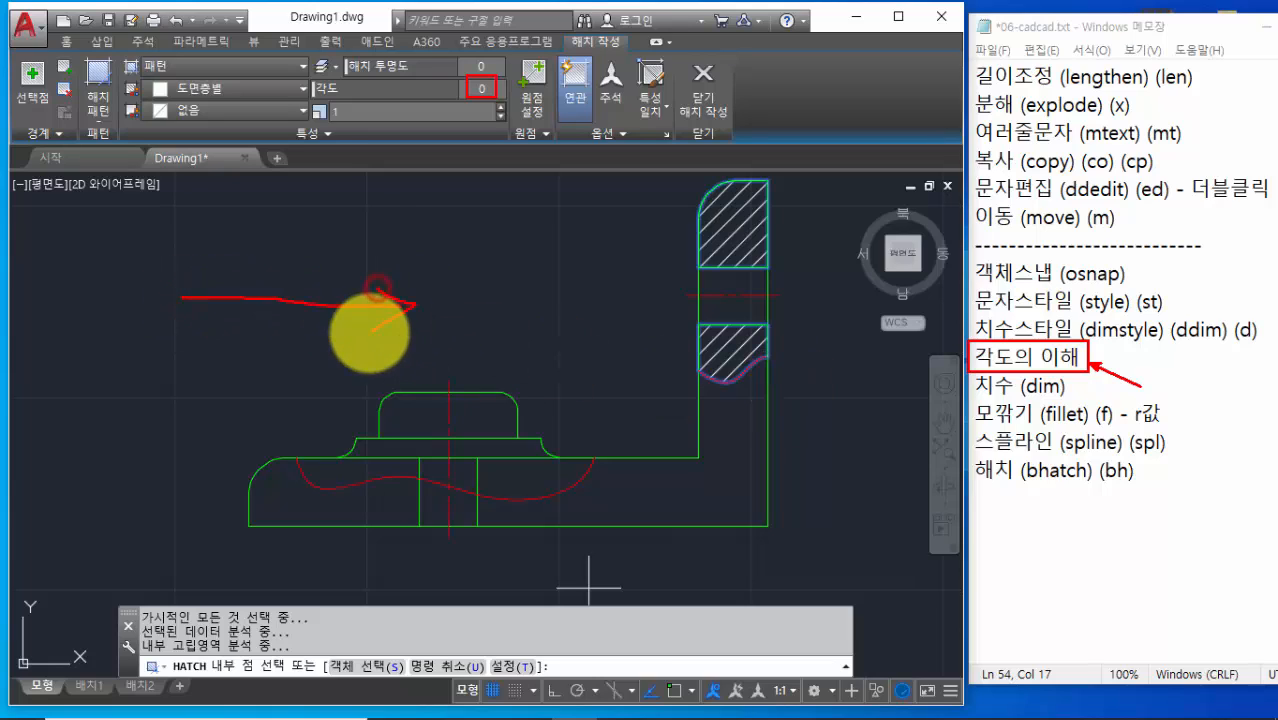
pyautogui.moveTo(440, 296)
pyautogui.mouseDown()
pyautogui.moveTo(450, 312)
pyautogui.moveTo(432, 300)
pyautogui.mouseUp()
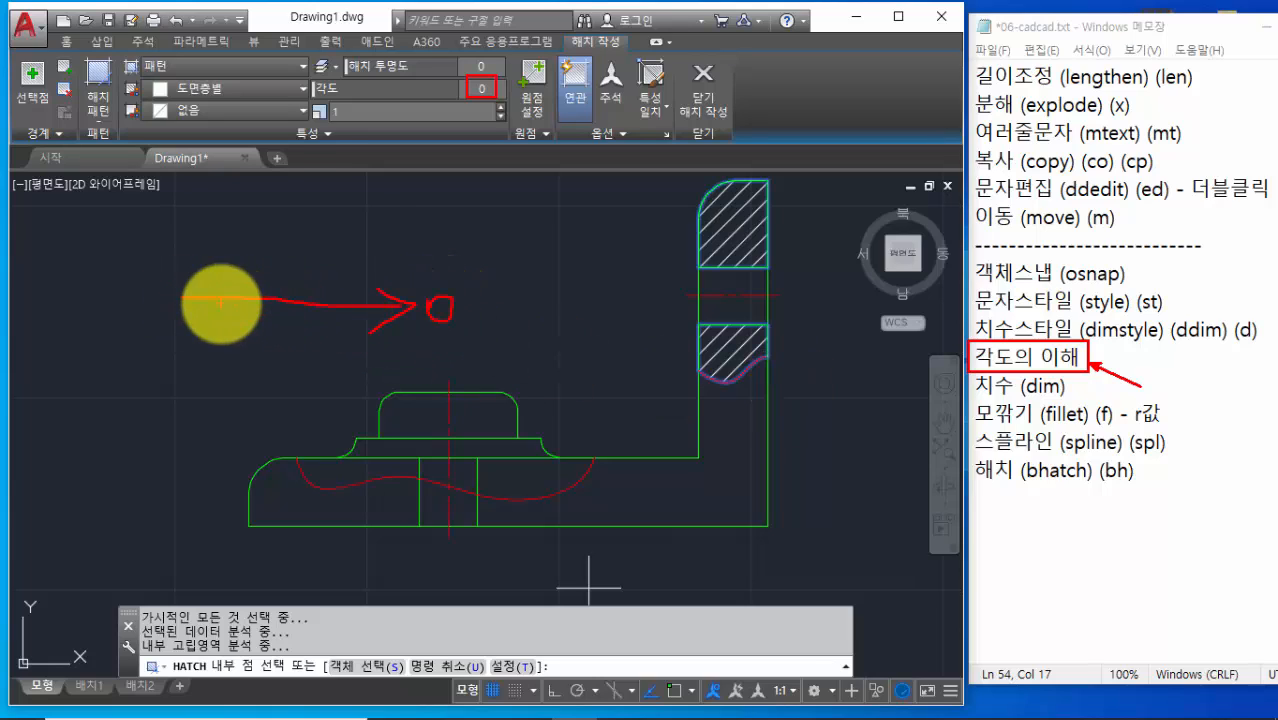
pyautogui.moveTo(288, 298)
pyautogui.mouseDown()
pyautogui.moveTo(278, 245)
pyautogui.moveTo(200, 214)
pyautogui.moveTo(198, 240)
pyautogui.mouseUp()
pyautogui.moveTo(313, 220)
pyautogui.mouseDown()
pyautogui.moveTo(322, 206)
pyautogui.moveTo(311, 205)
pyautogui.moveTo(332, 241)
pyautogui.mouseUp()
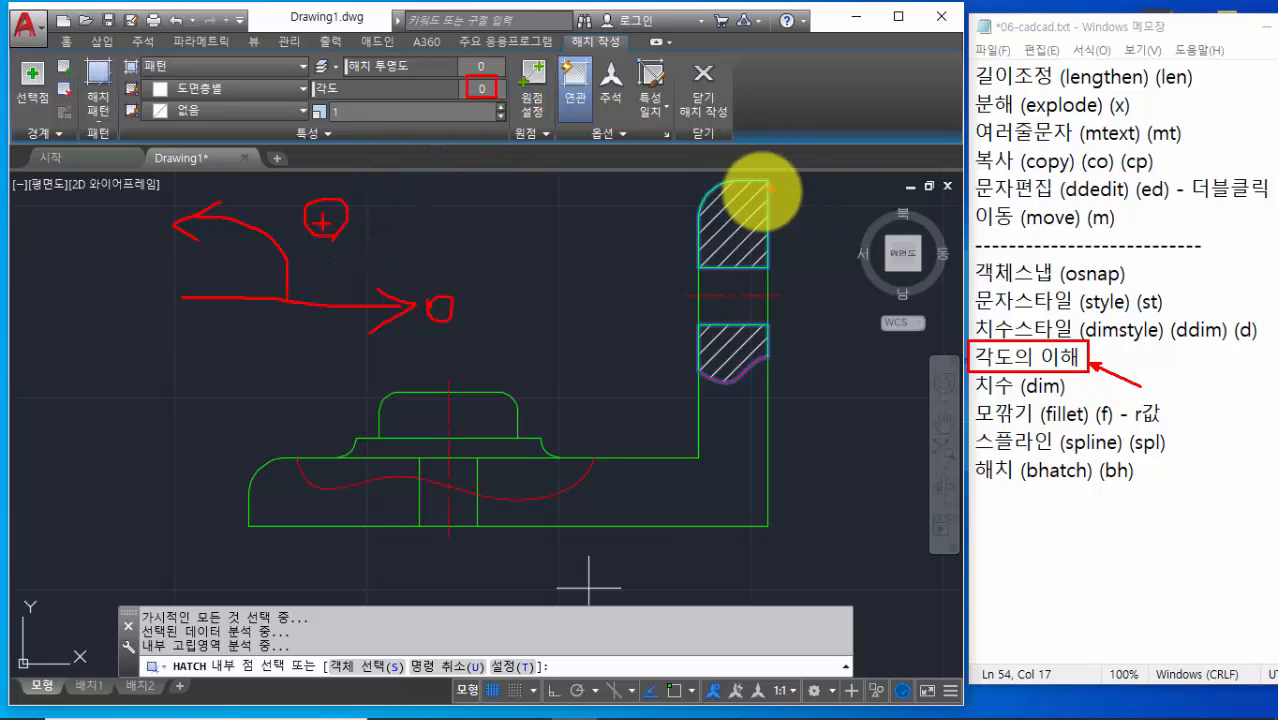
pyautogui.moveTo(716, 194)
pyautogui.keyDown('ctrl'); pyautogui.keyDown('shift'); pyautogui.mouseDown()
pyautogui.moveTo(764, 194)
pyautogui.moveTo(768, 222)
pyautogui.moveTo(736, 240)
pyautogui.moveTo(771, 256)
pyautogui.mouseUp(); pyautogui.keyUp('shift'); pyautogui.keyUp('ctrl')
pyautogui.moveTo(711, 337)
pyautogui.mouseDown()
pyautogui.moveTo(755, 338)
pyautogui.moveTo(764, 352)
pyautogui.moveTo(743, 369)
pyautogui.mouseUp()
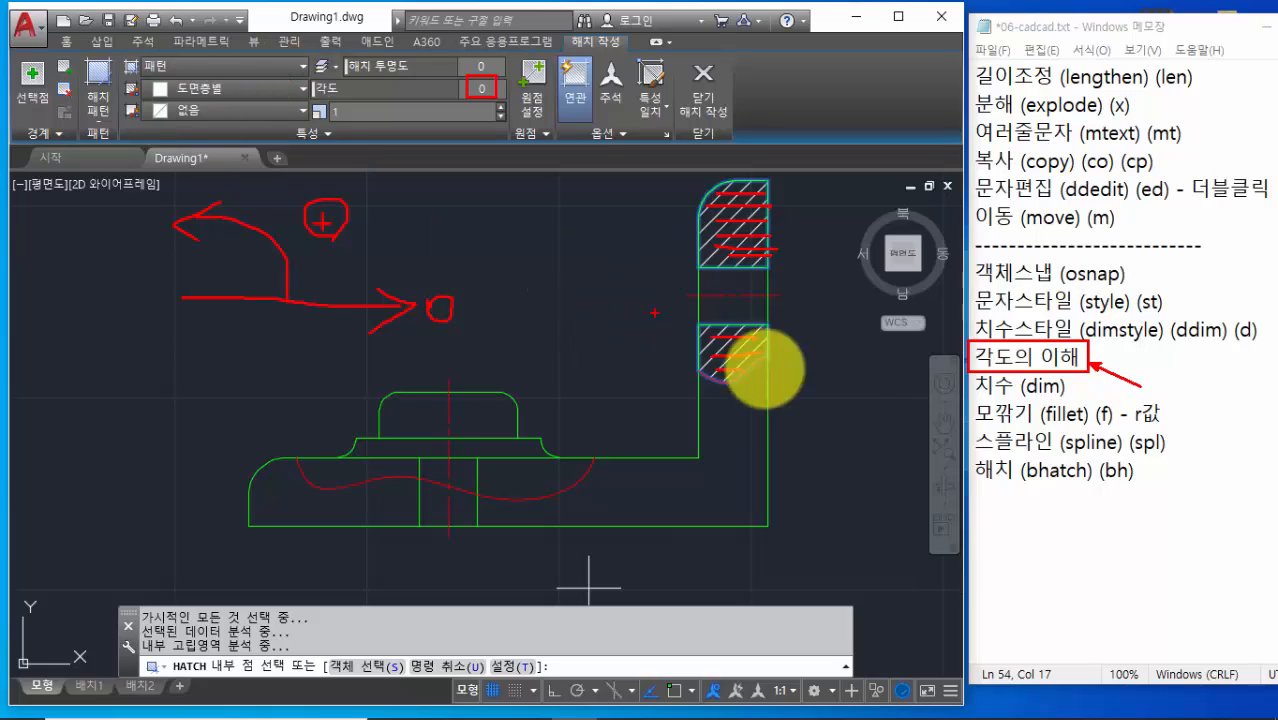
pyautogui.moveTo(966, 452)
pyautogui.mouseDown()
pyautogui.moveTo(1047, 510)
pyautogui.moveTo(1189, 502)
pyautogui.moveTo(1176, 478)
pyautogui.moveTo(1182, 515)
pyautogui.mouseUp()
pyautogui.moveTo(1224, 471)
pyautogui.mouseDown()
pyautogui.moveTo(1195, 523)
pyautogui.moveTo(1218, 527)
pyautogui.mouseUp()
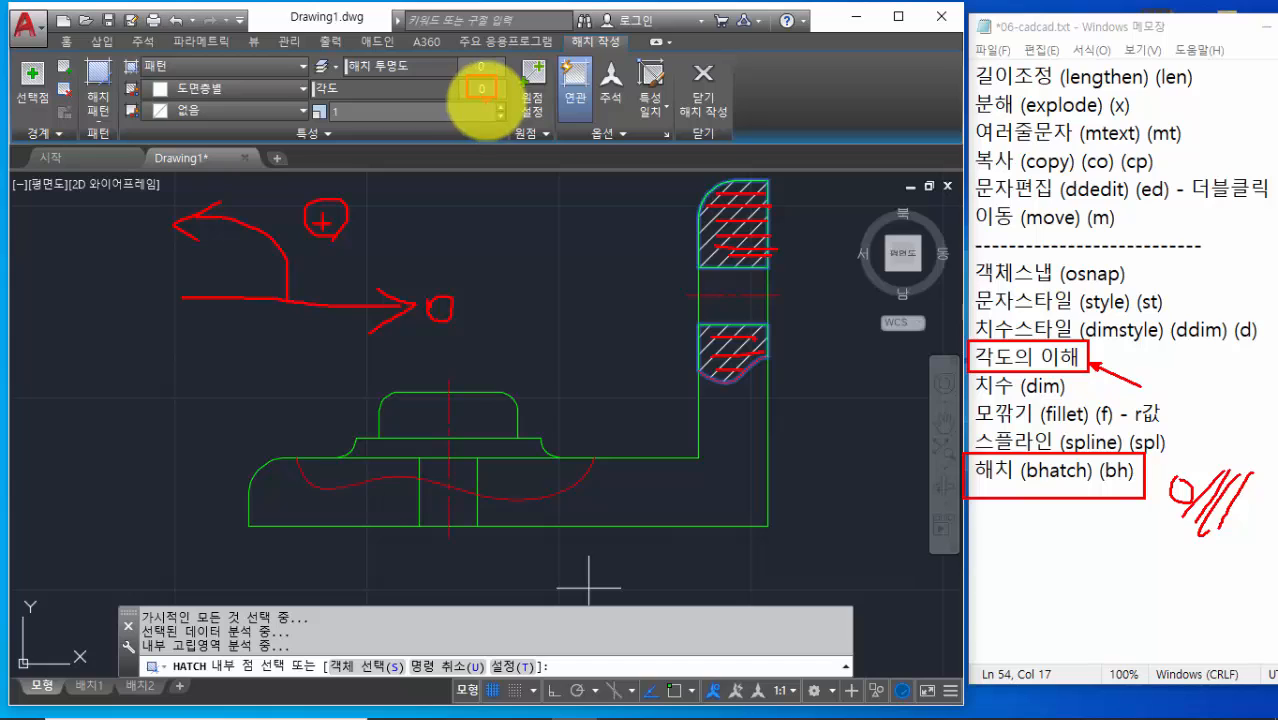
pyautogui.press('Escape')
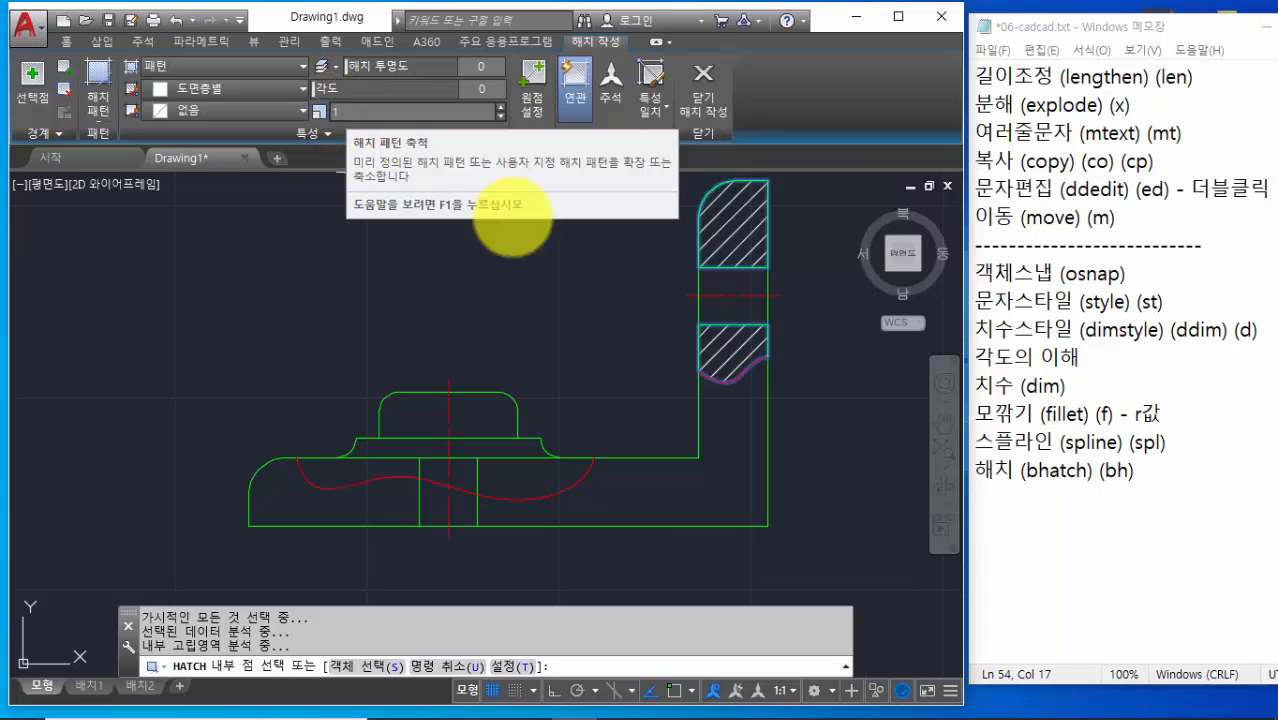
# Set the hatch pattern scale to 0.5 for the upright's hatched areas
pyautogui.click(353, 111)
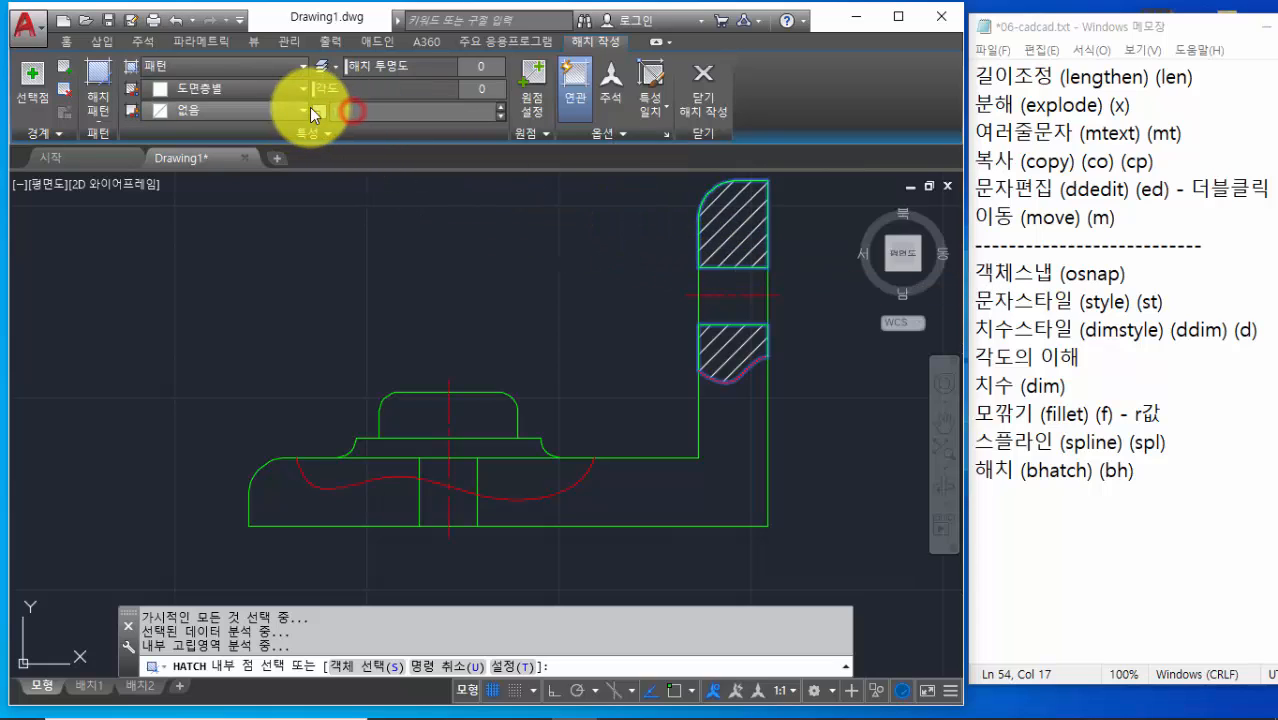
pyautogui.write('0')
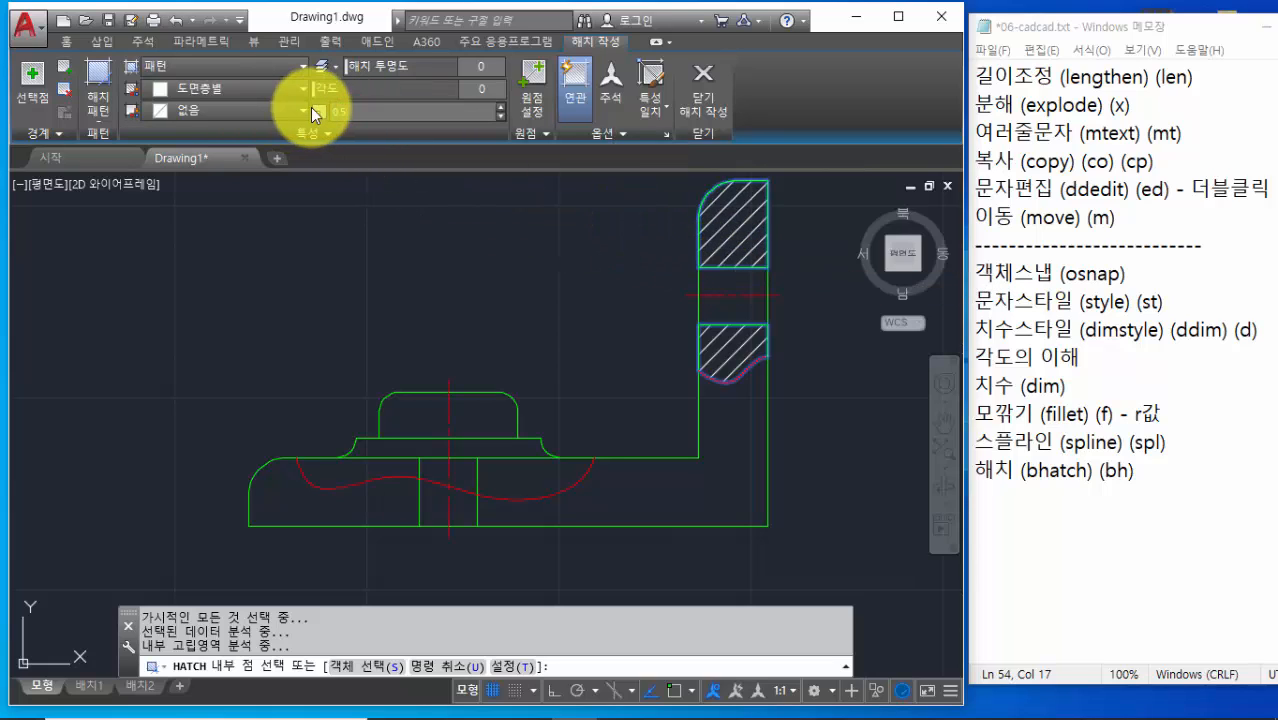
pyautogui.write('.5')
pyautogui.press('Return')
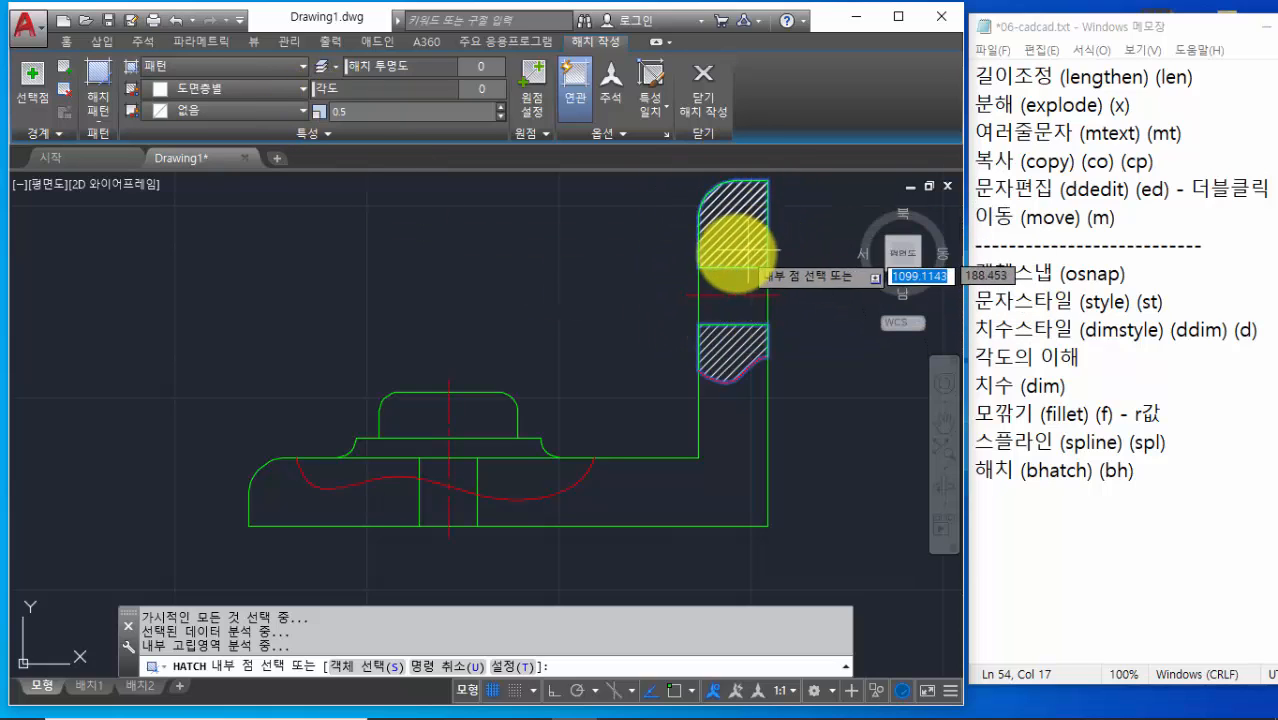
# Set the hatch pattern scale to 1 and finish the upright's hatch
pyautogui.click(360, 112)
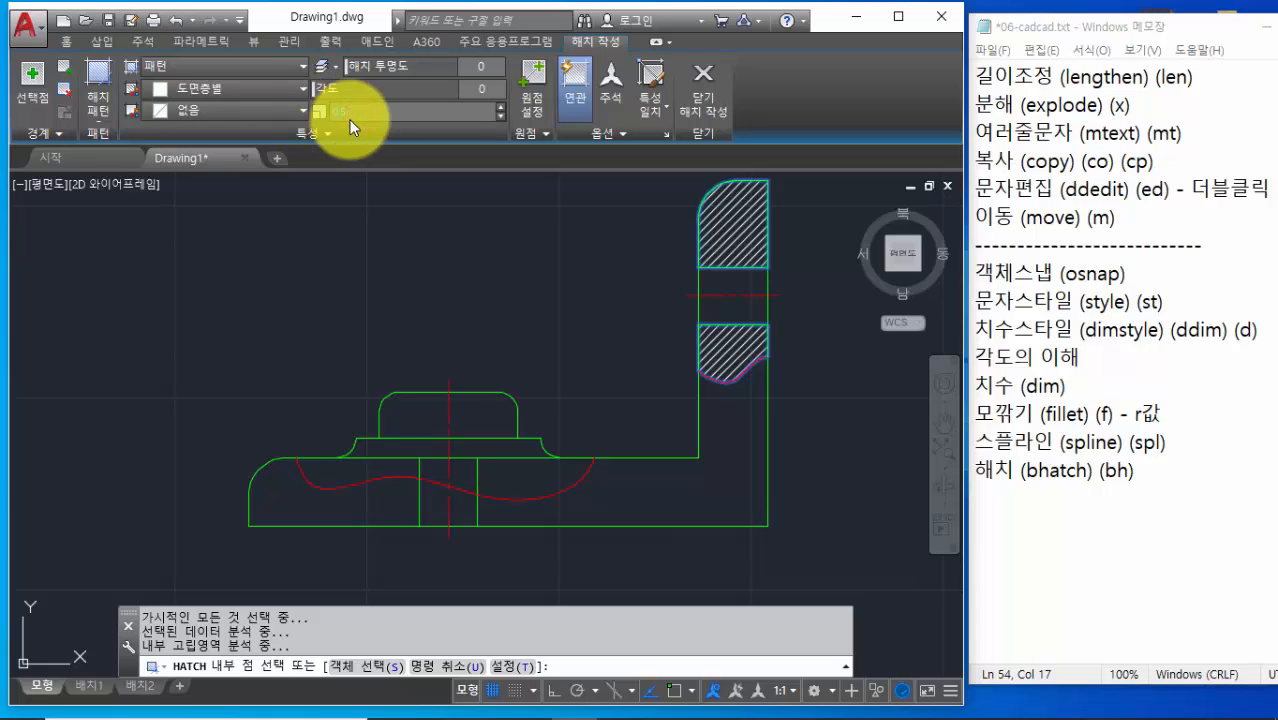
pyautogui.press('Return')
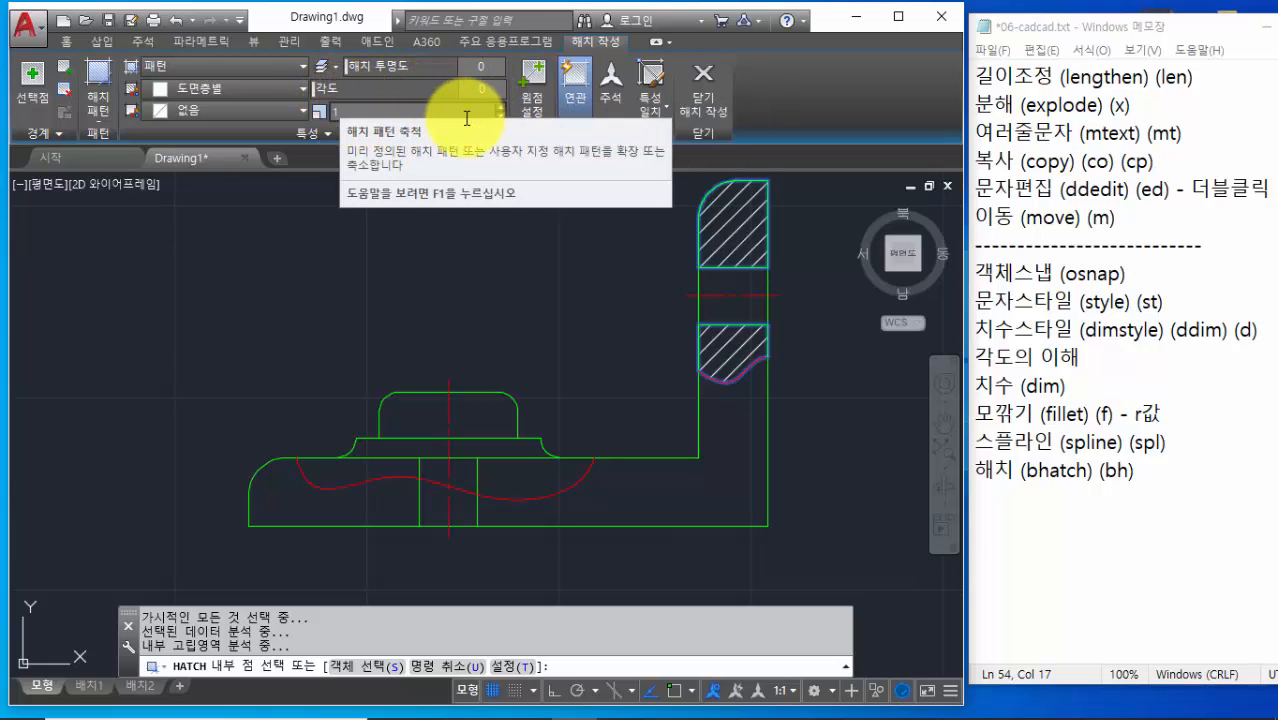
pyautogui.click(707, 101)
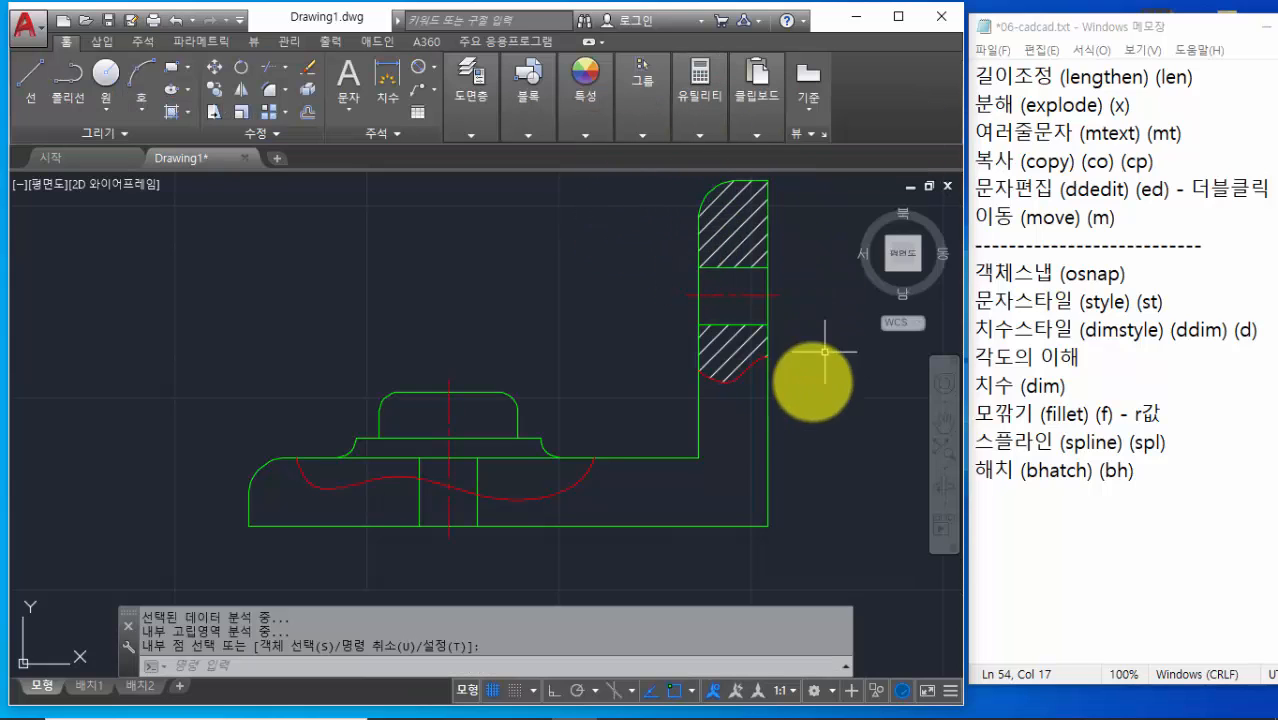
# Hatch the two base areas above the spline break line, on either side of the hole, with the ANSI31 pattern
pyautogui.moveTo(599, 302); pyautogui.dragTo(613, 320, button='middle')
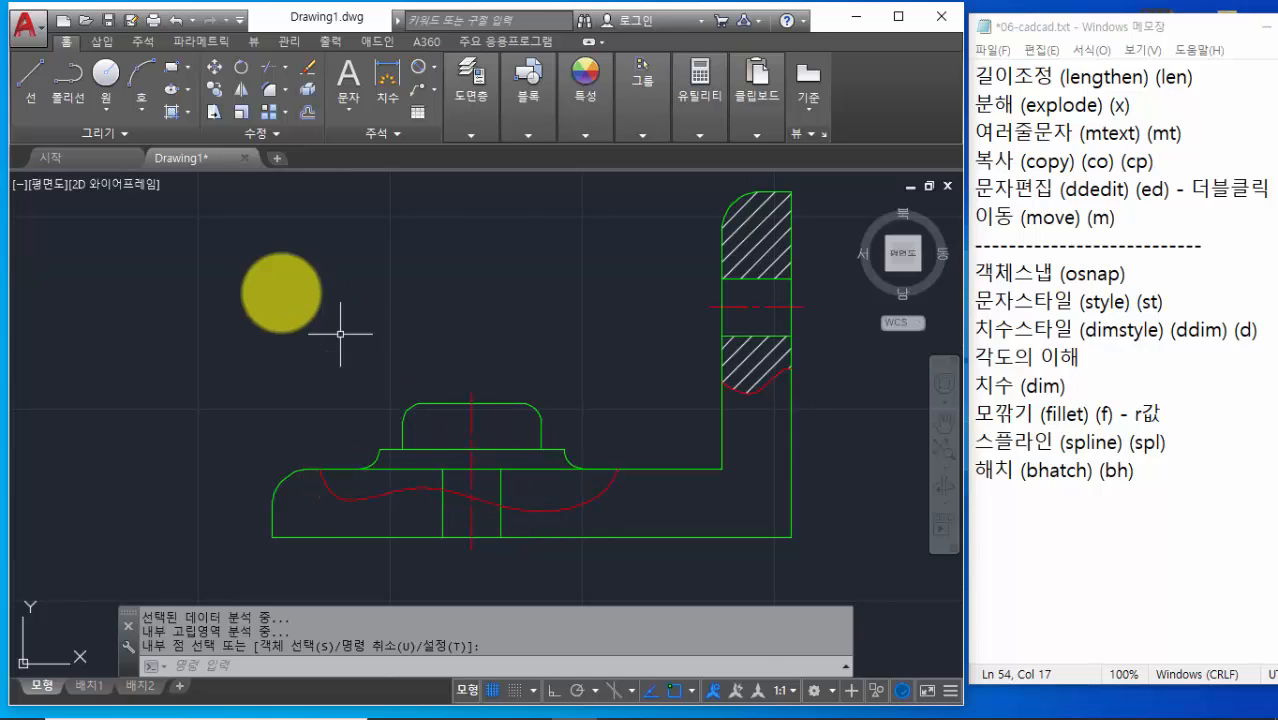
pyautogui.click(257, 668)
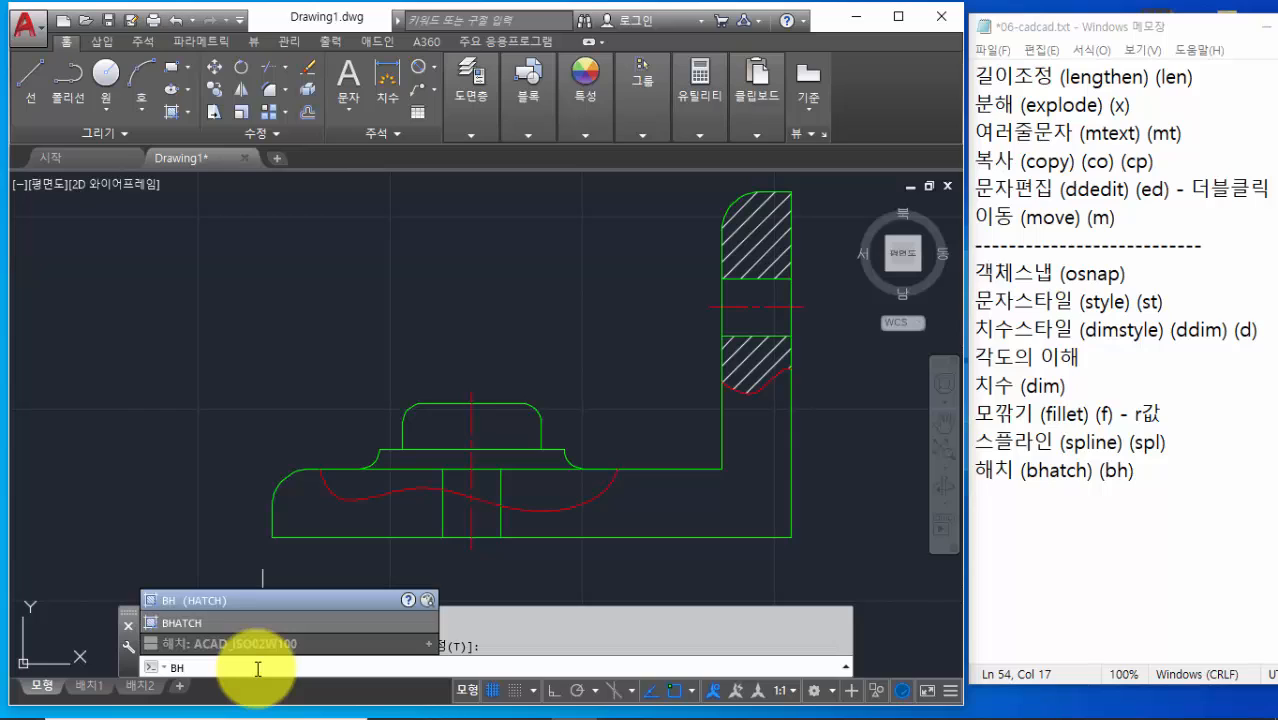
pyautogui.write('bh')
pyautogui.press('Return')
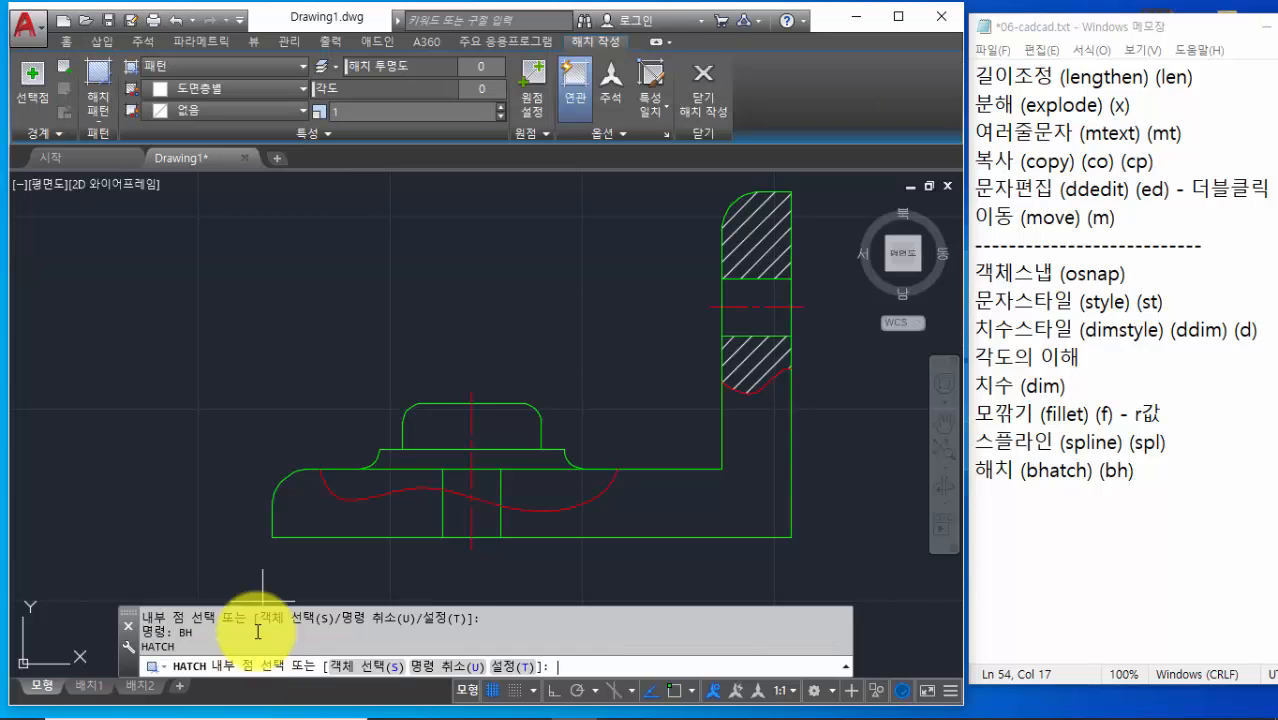
pyautogui.click(99, 93)
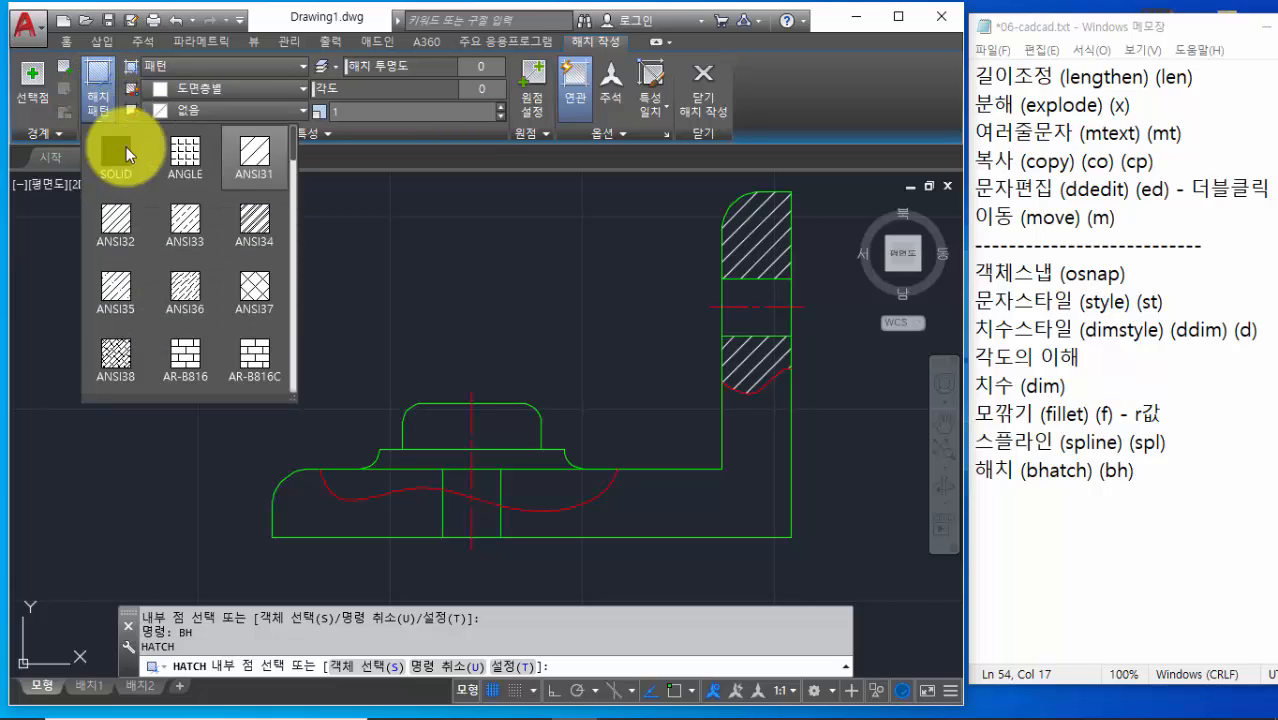
pyautogui.click(248, 163)
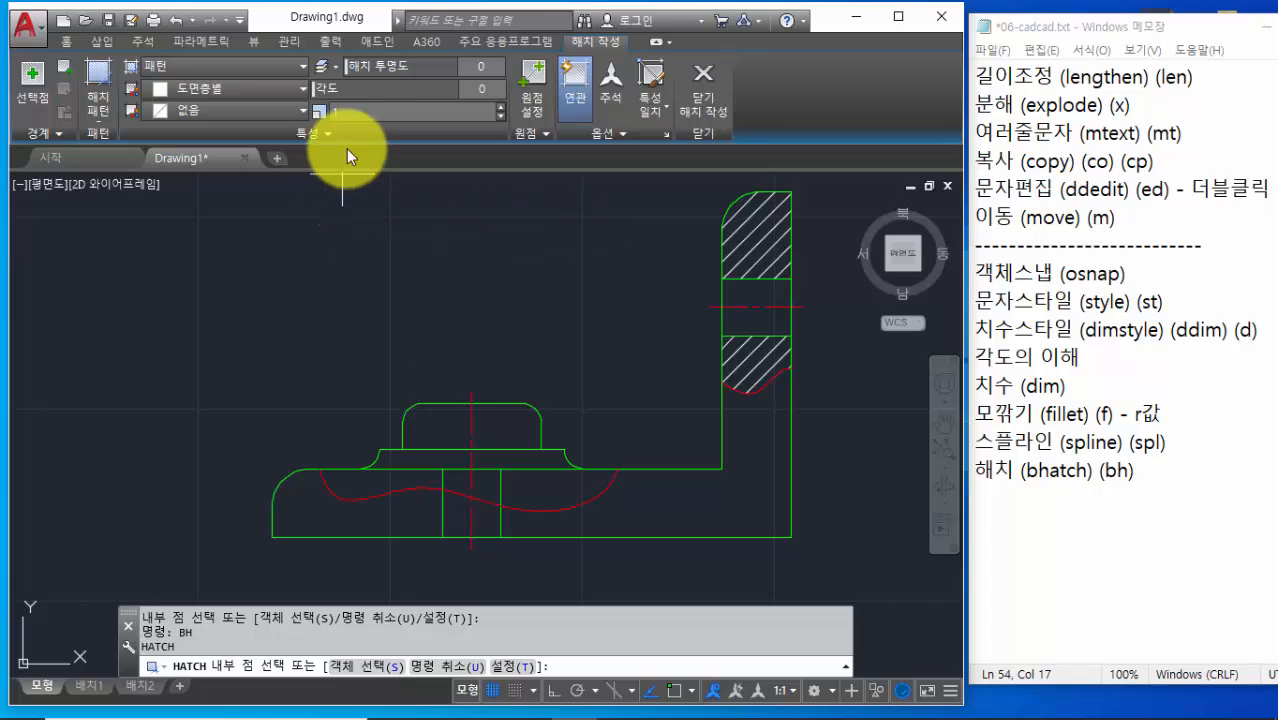
pyautogui.click(31, 80)
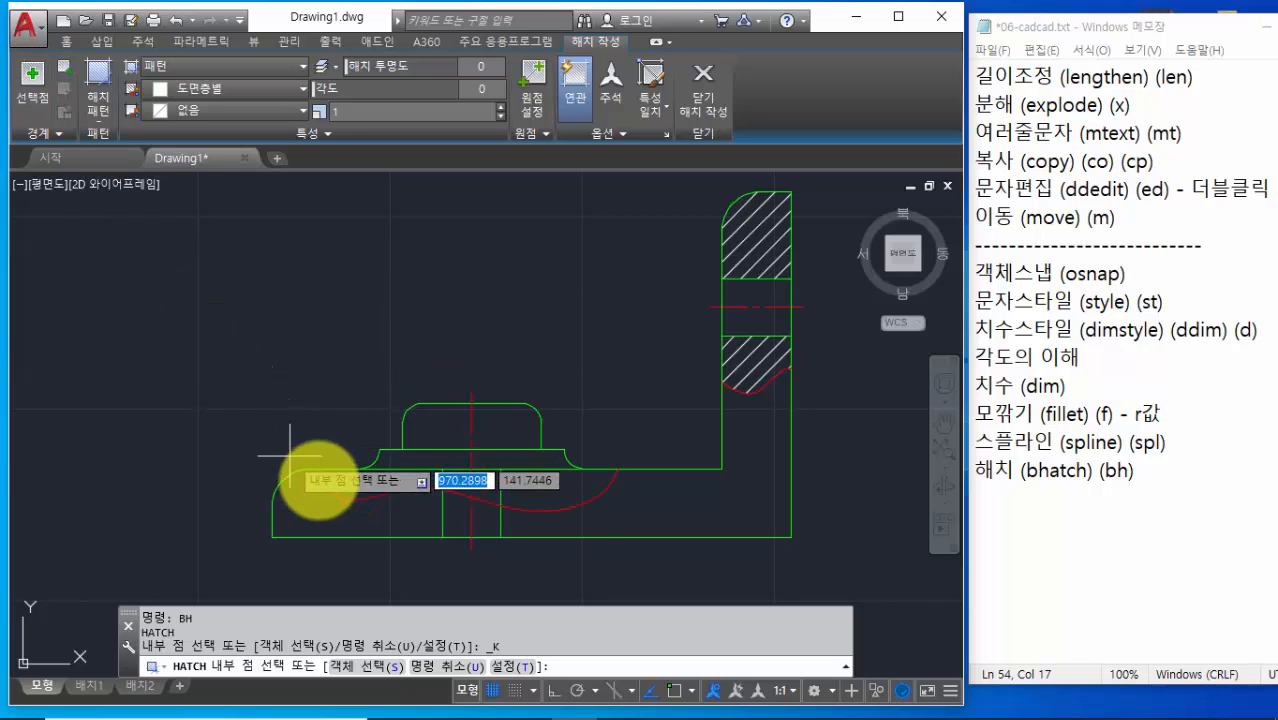
pyautogui.click(360, 485)
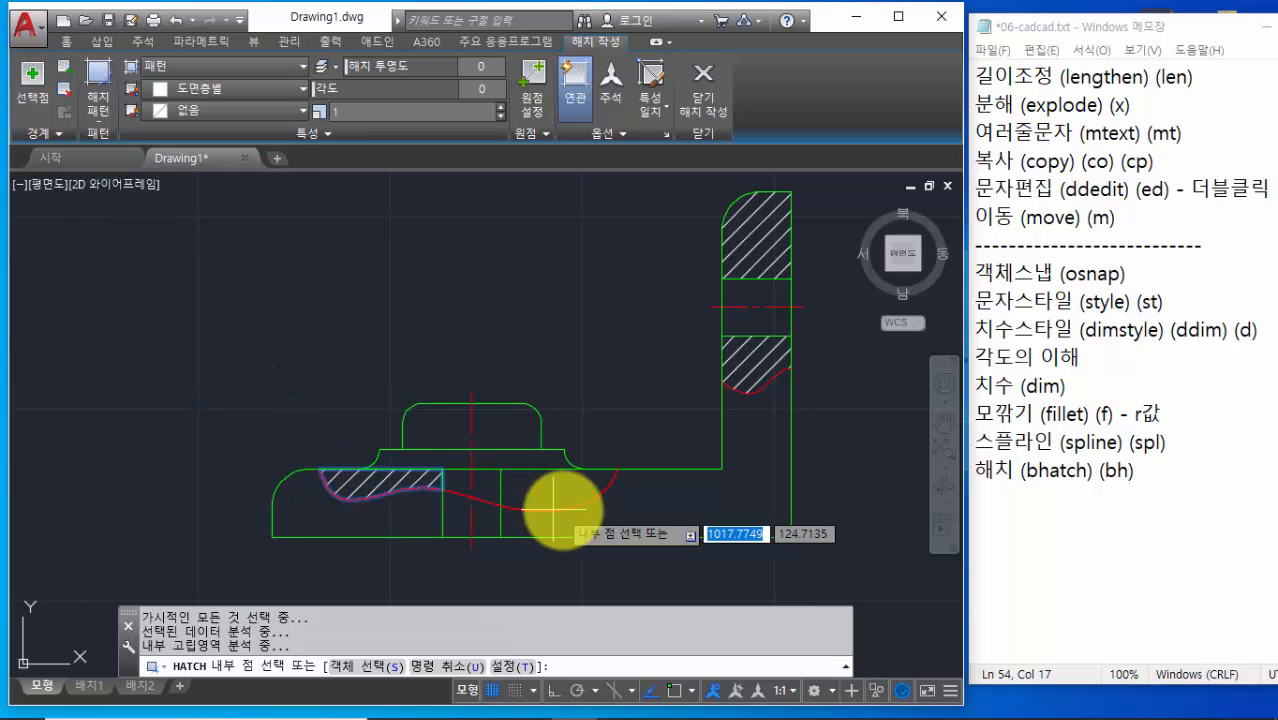
pyautogui.click(551, 506)
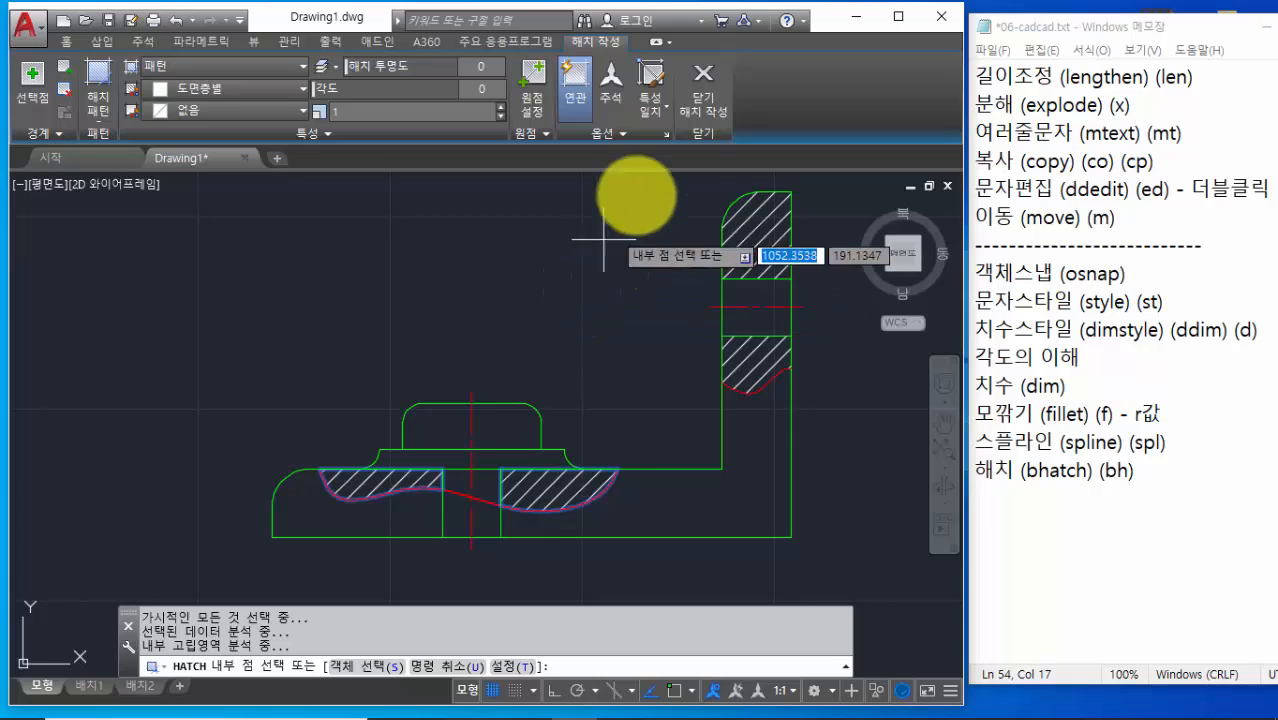
pyautogui.click(704, 85)
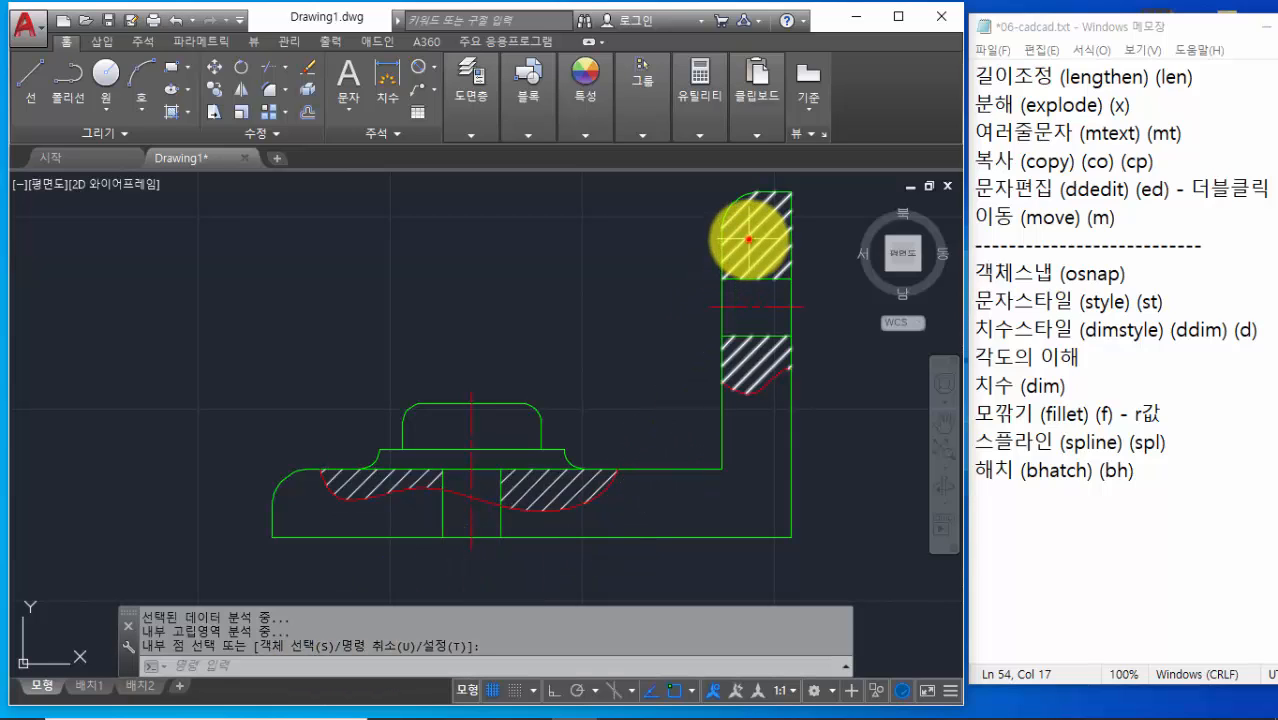
# Move the upright's hatch and the base's hatch to the 가는선 layer and finish editing them
pyautogui.click(749, 240)
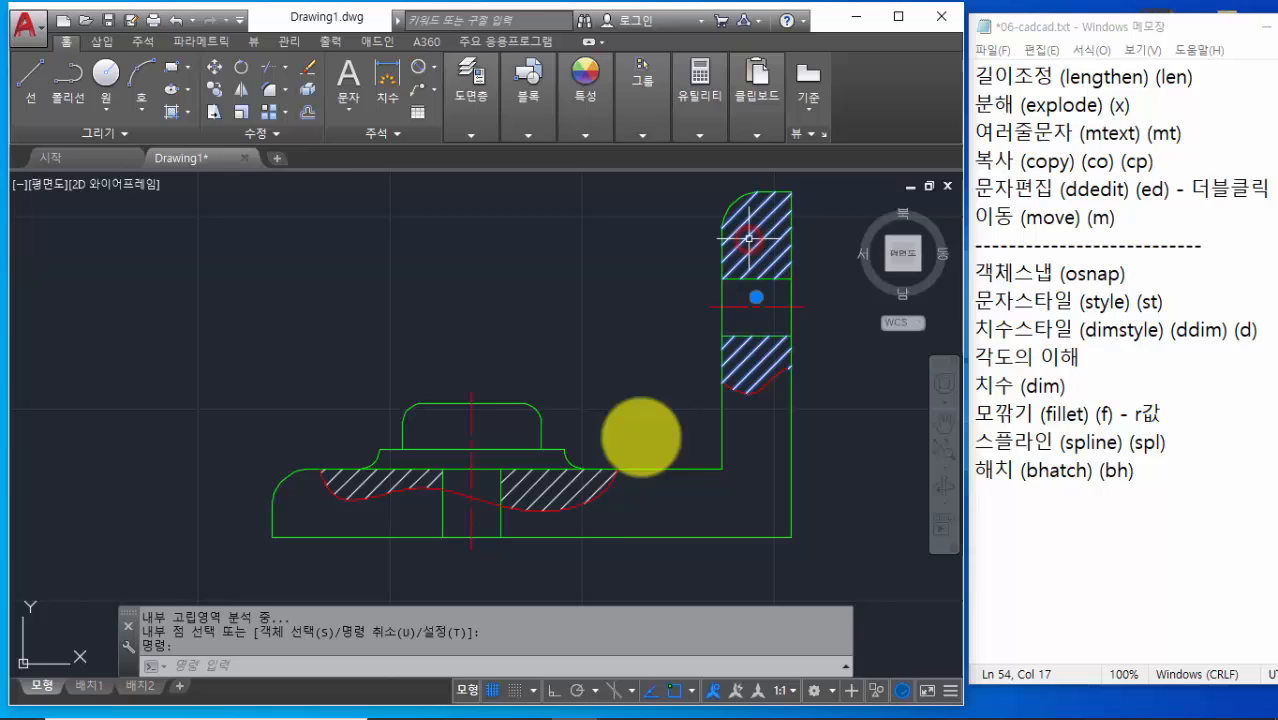
pyautogui.click(538, 494)
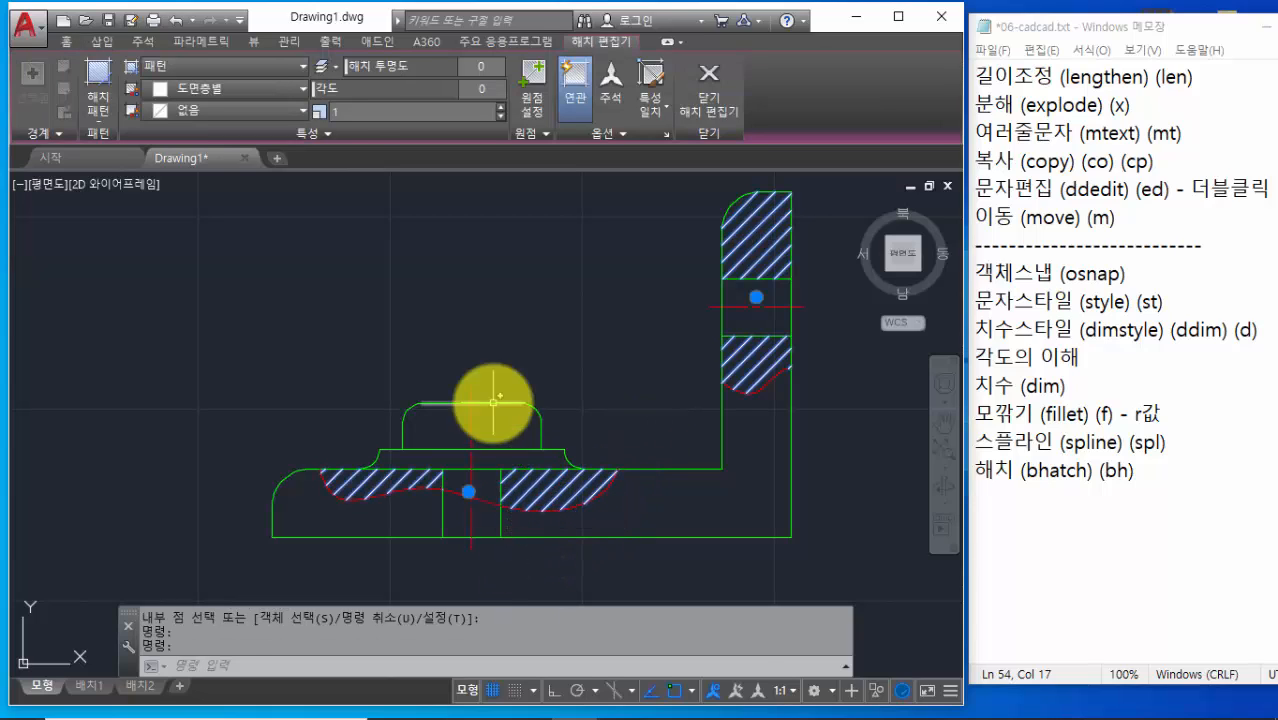
pyautogui.click(327, 132)
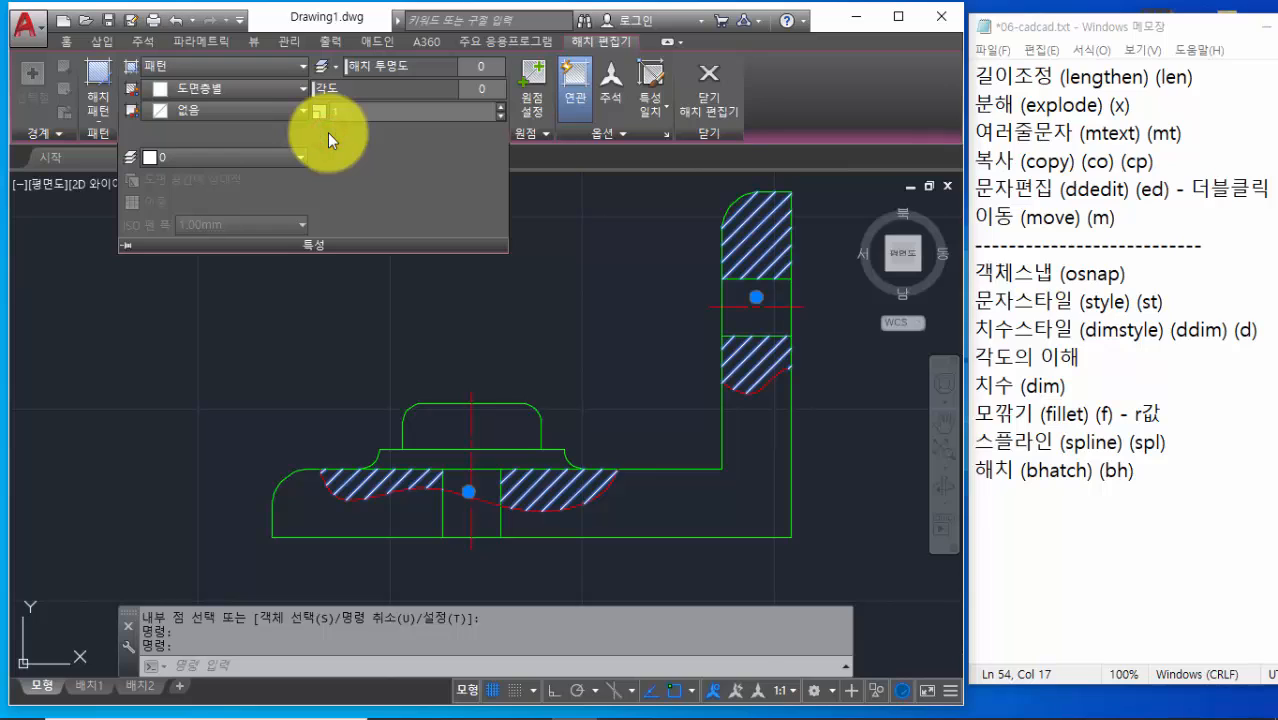
pyautogui.click(297, 158)
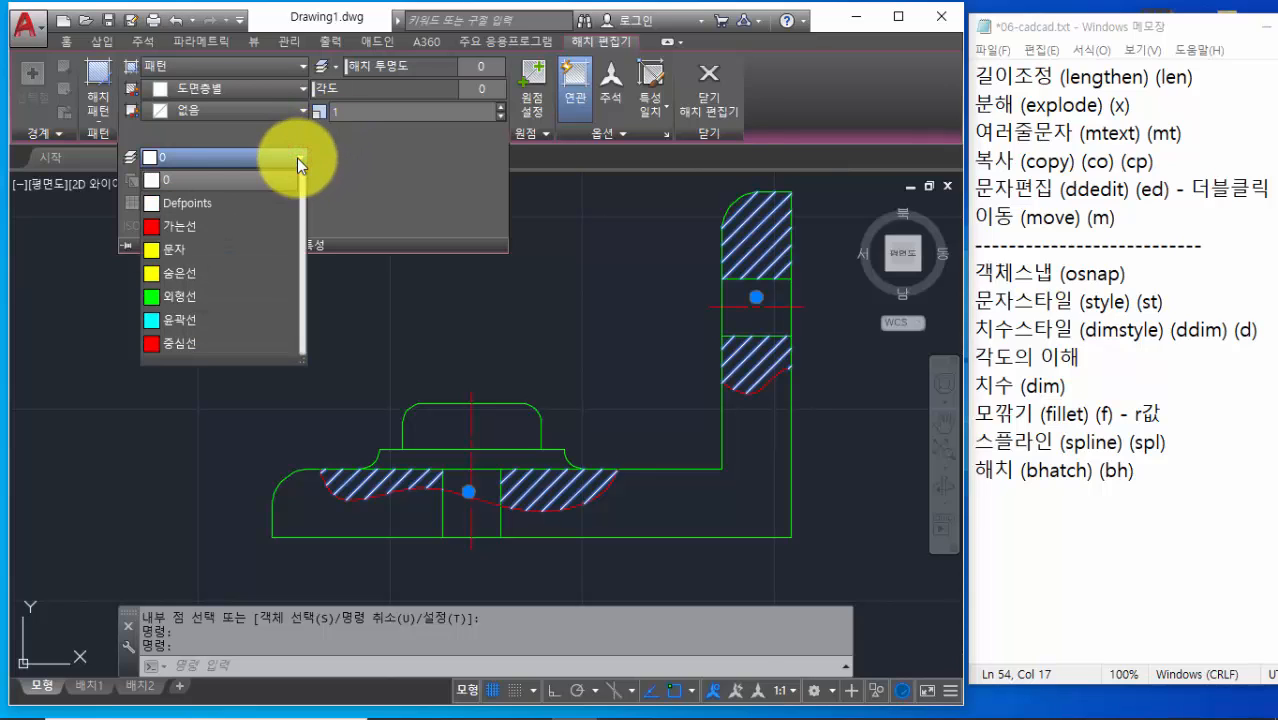
pyautogui.click(207, 230)
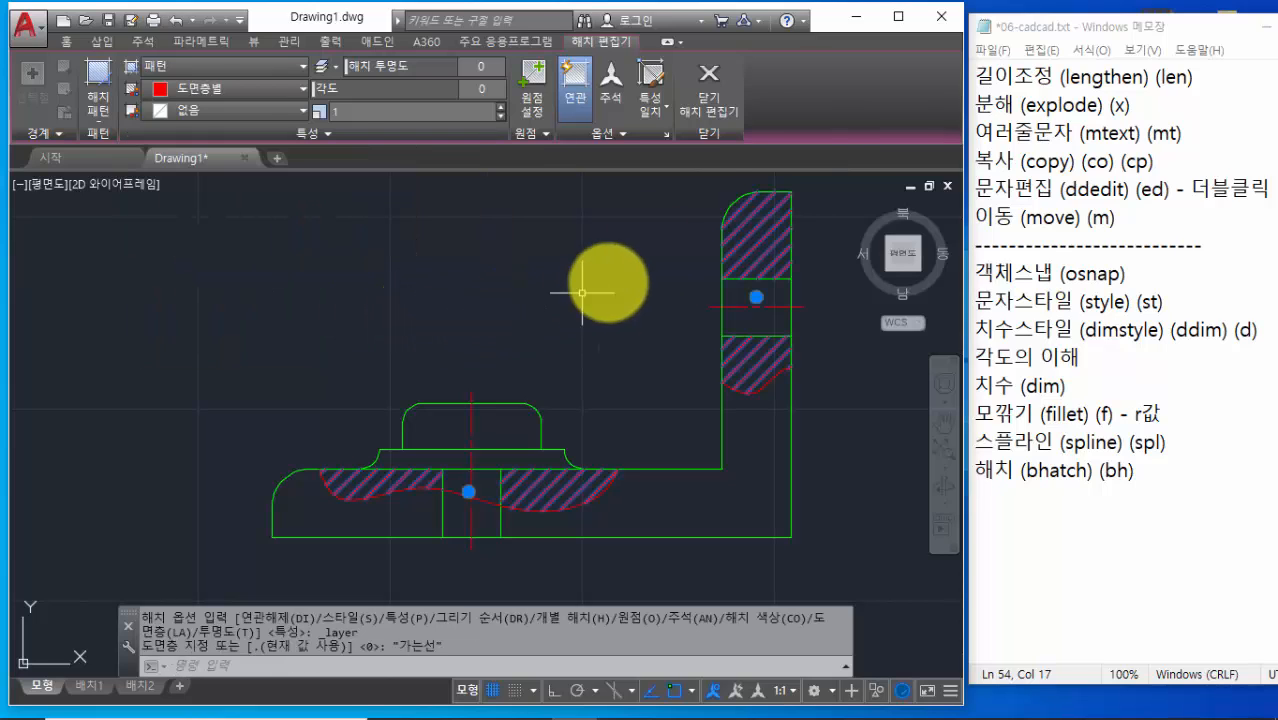
pyautogui.click(708, 76)
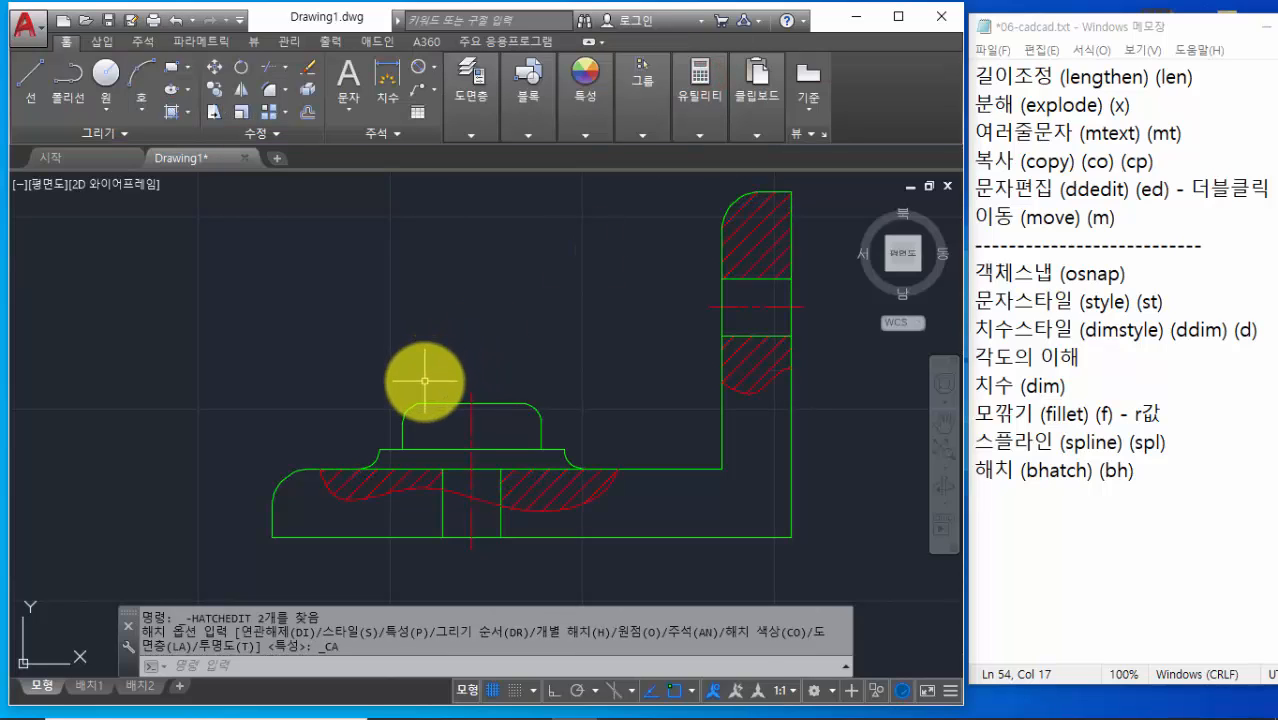
# Check the base hole's edge lines in reference image 06-3.jpg and add "끊기 (break) (br)" at the end of the Notepad command list
pyautogui.hotkey('alt', 'Tab')
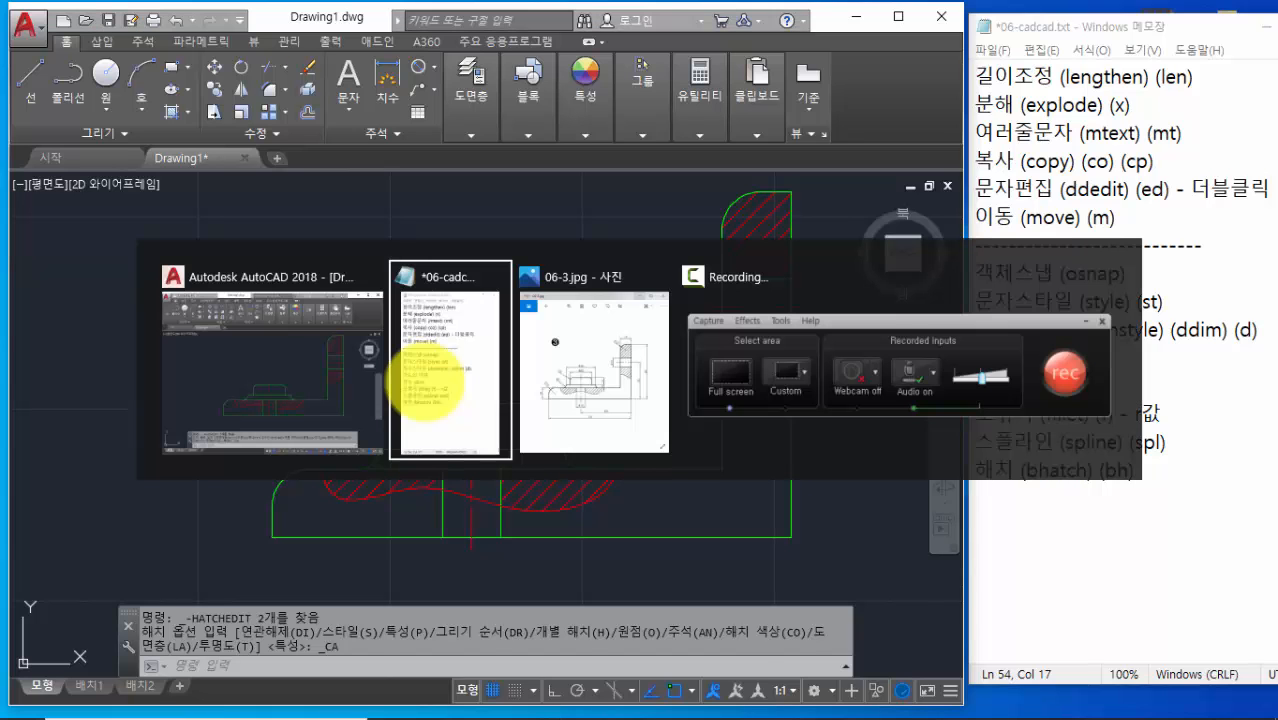
pyautogui.hotkey('alt', 'Tab')
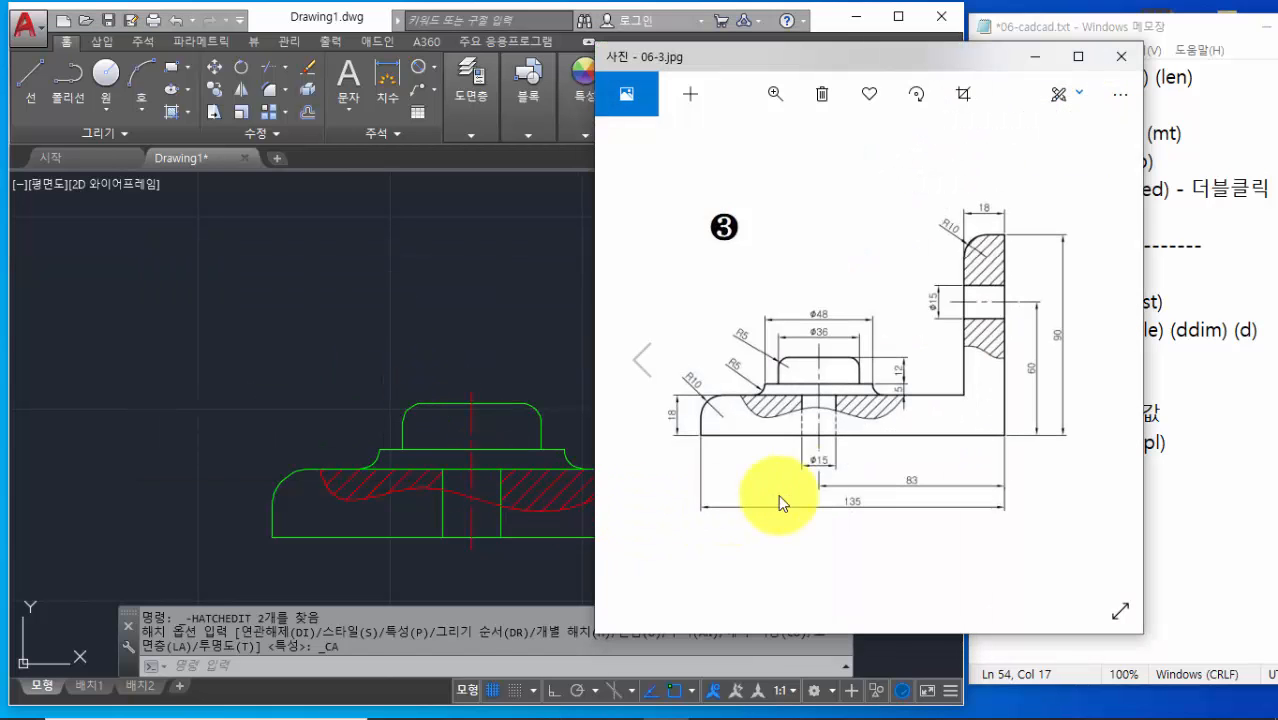
pyautogui.scroll(3, 819, 451)
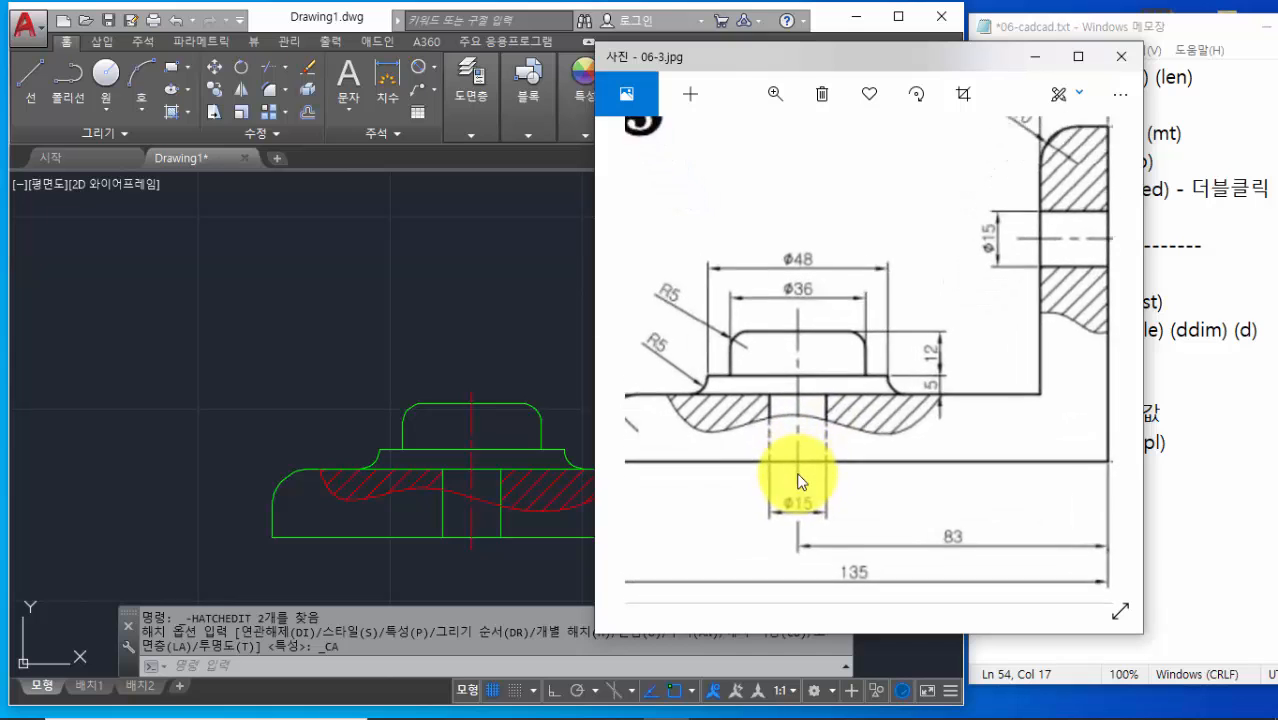
pyautogui.scroll(-1, 798, 474)
pyautogui.moveTo(798, 474); pyautogui.dragTo(876, 392)
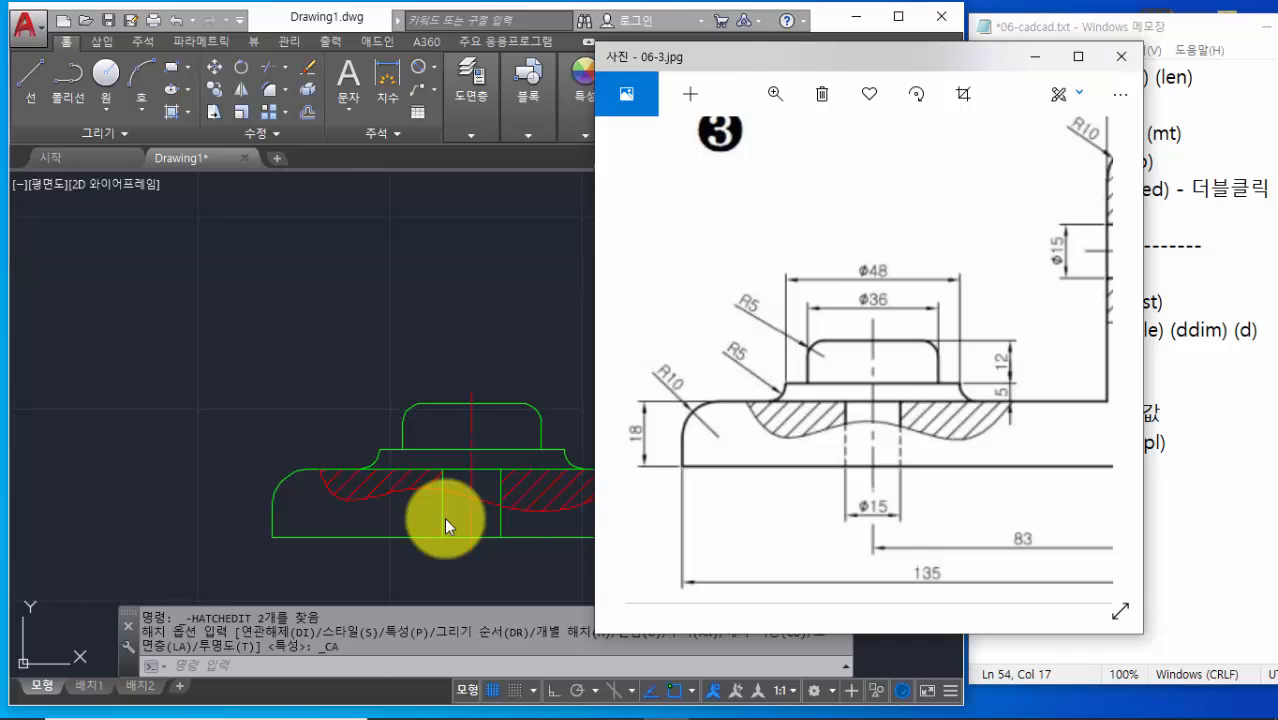
pyautogui.click(1027, 57)
pyautogui.click(1014, 499)
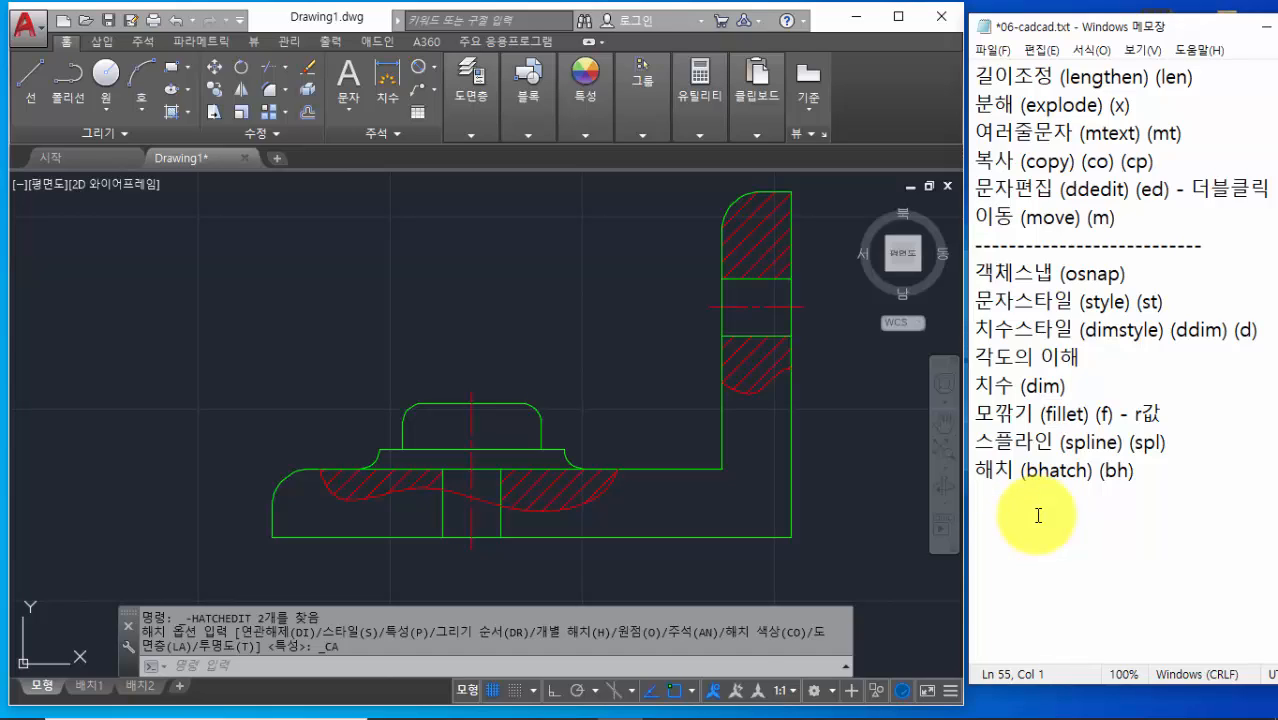
pyautogui.write('근')
pyautogui.press('BackSpace')
pyautogui.write('ㄲ기 9ㅠㄱ')
pyautogui.press('BackSpace')
pyautogui.press('BackSpace')
pyautogui.write('break) (br)')
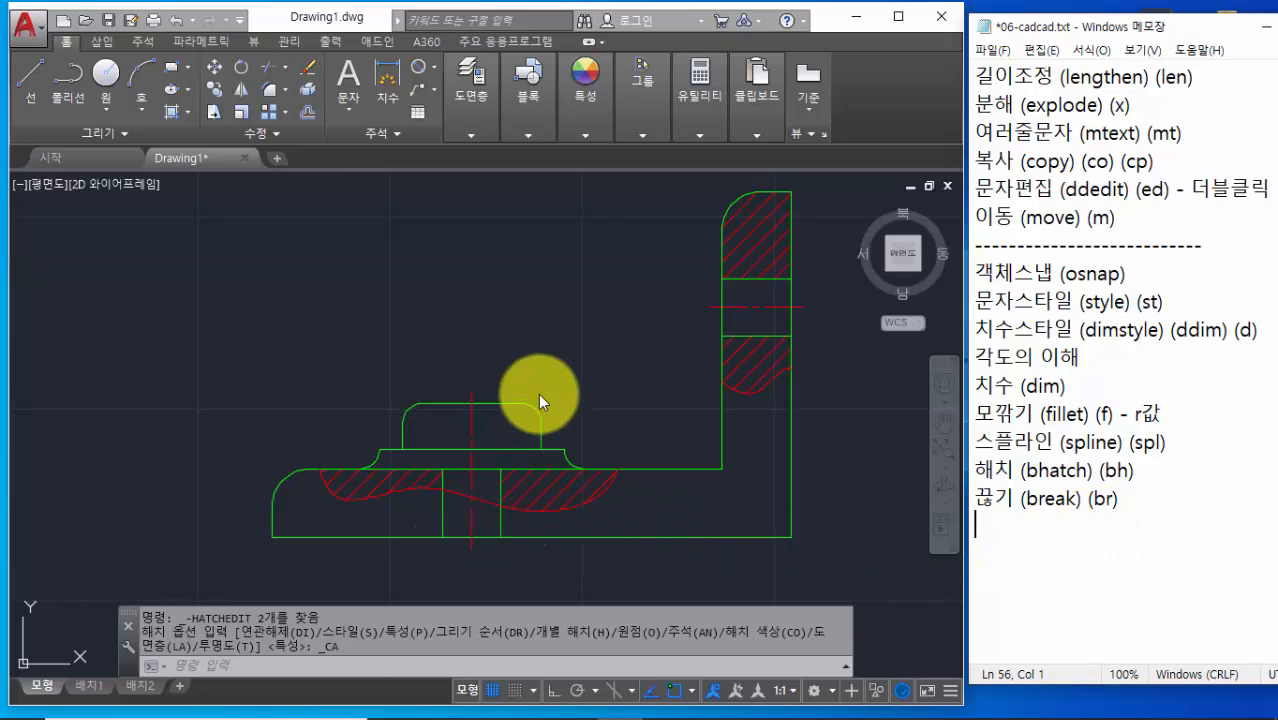
# Break the base hole's left edge line at a single point, where it crosses the spline break line, using the first point option
pyautogui.scroll(4, 462, 500)
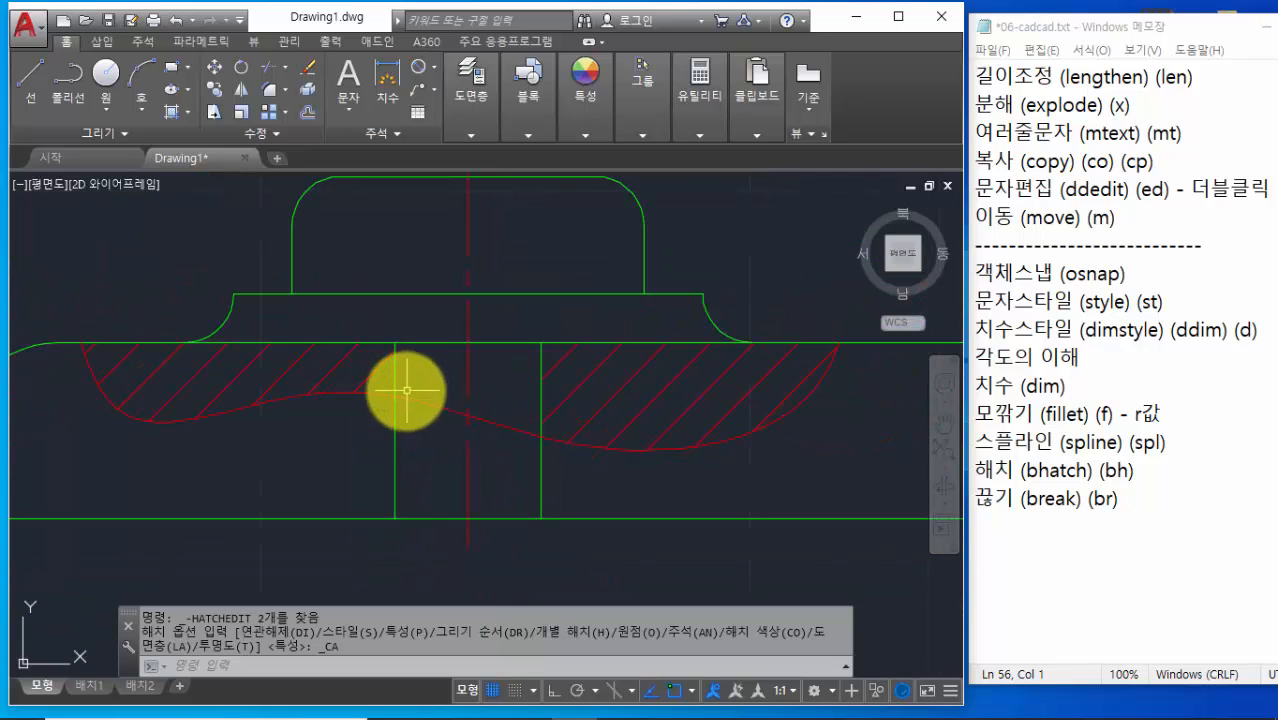
pyautogui.click(321, 662)
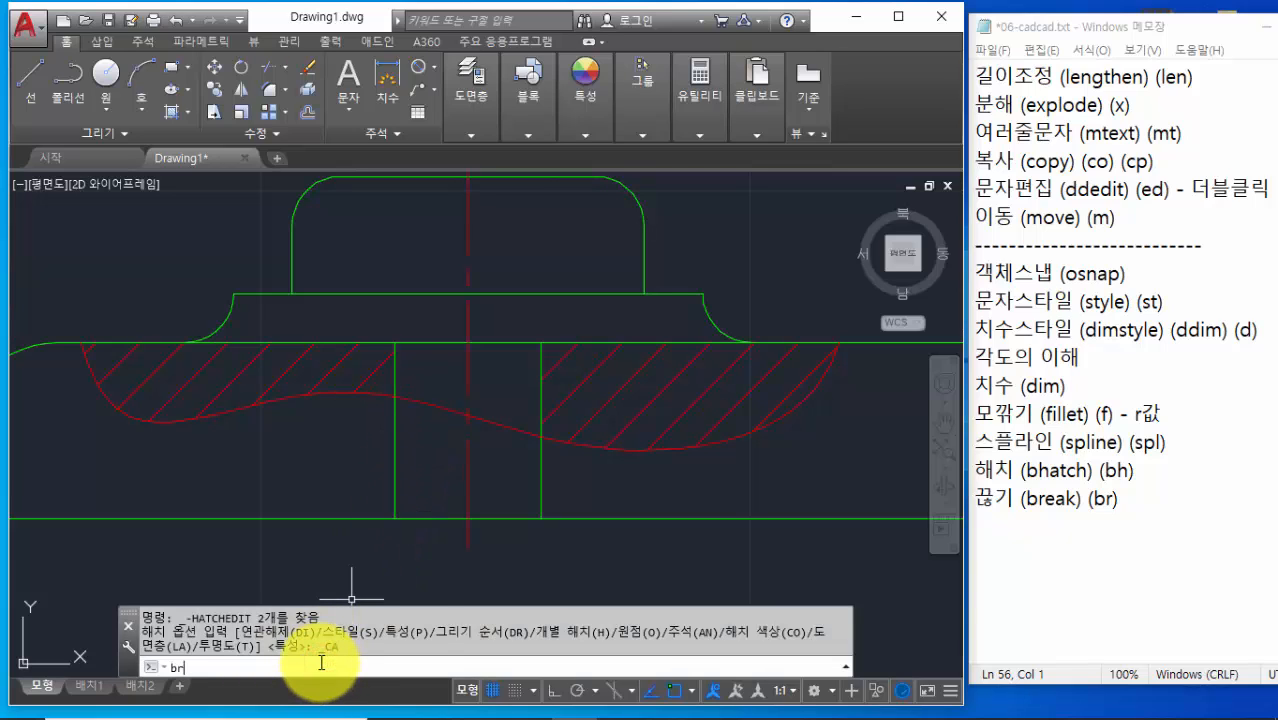
pyautogui.write('br')
pyautogui.press('Return')
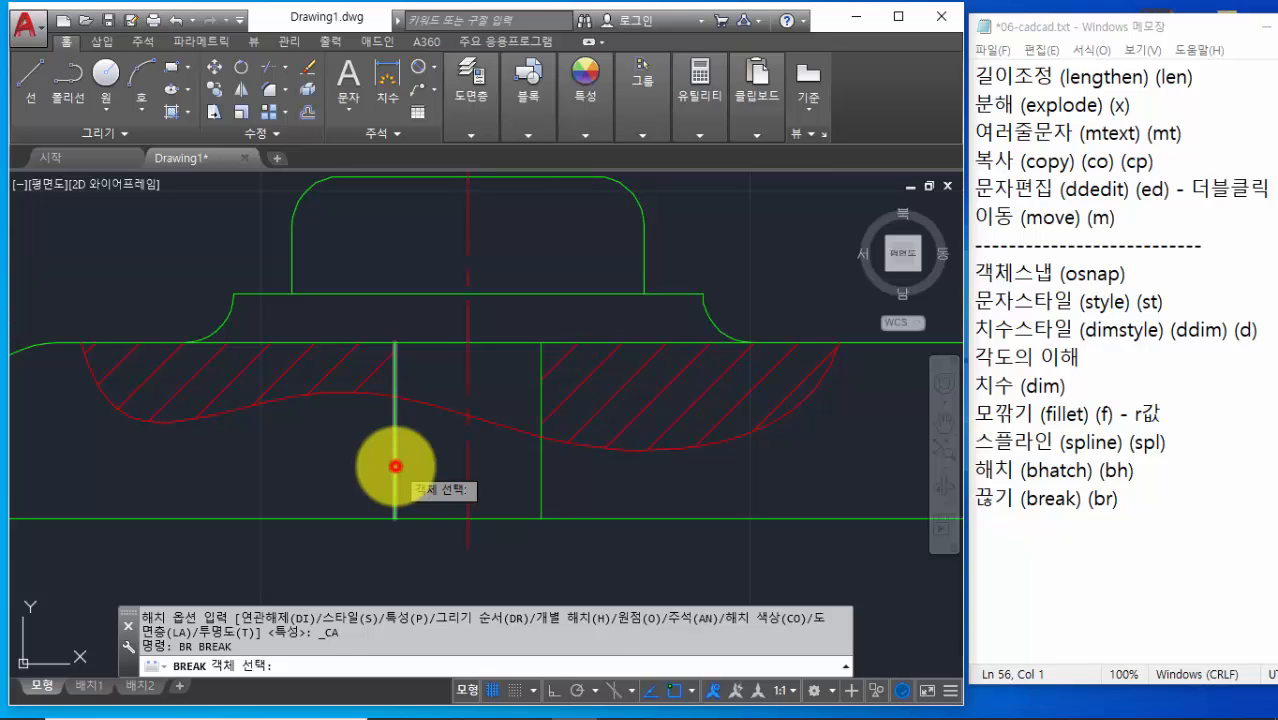
pyautogui.click(395, 466)
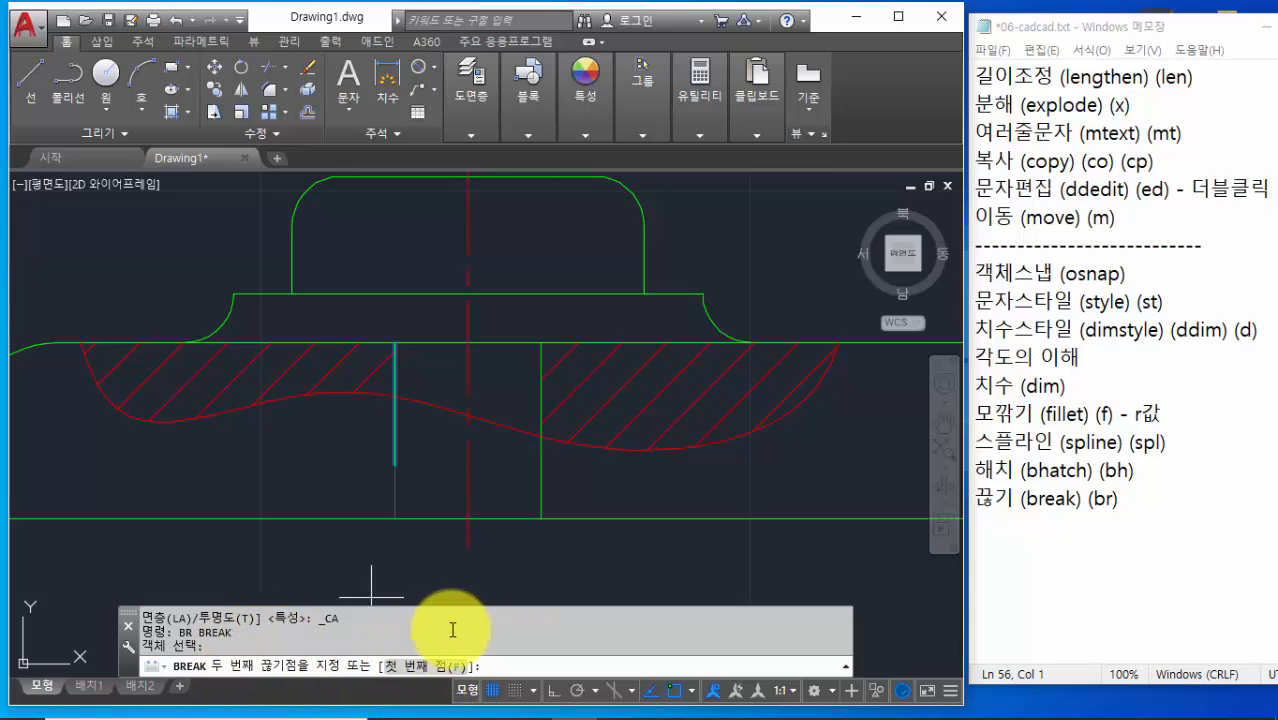
pyautogui.write('f')
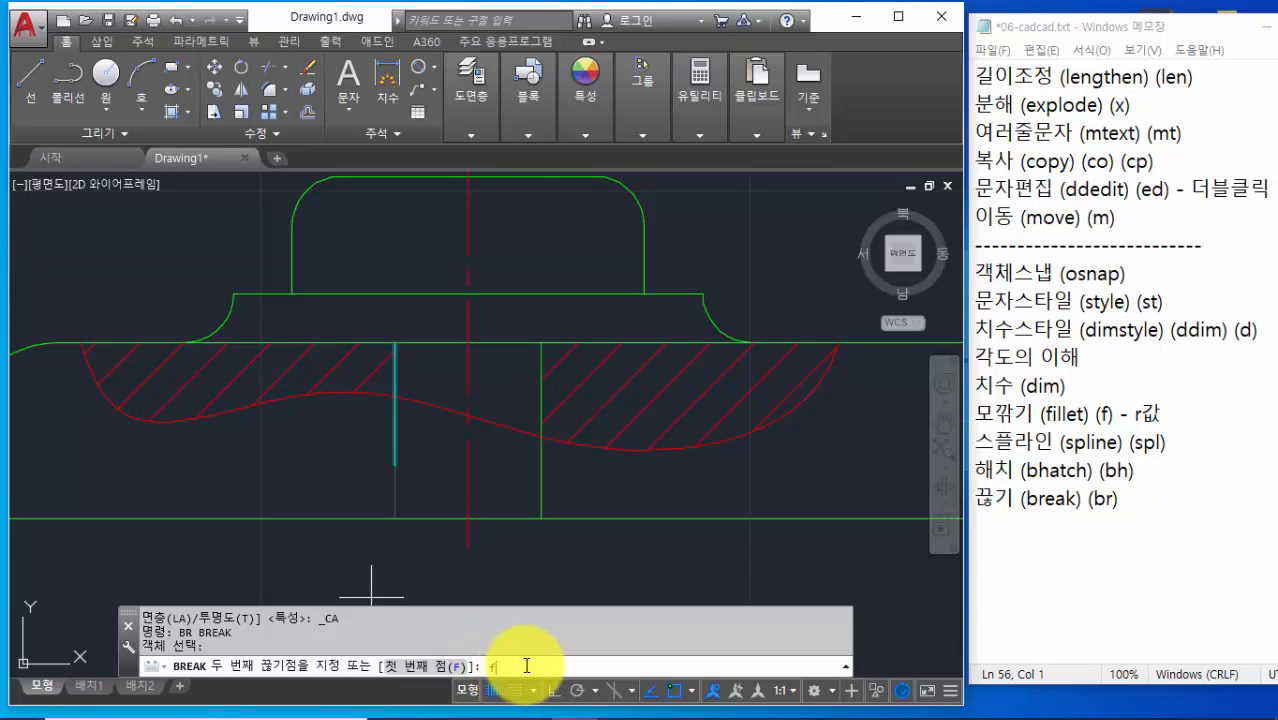
pyautogui.press('Return')
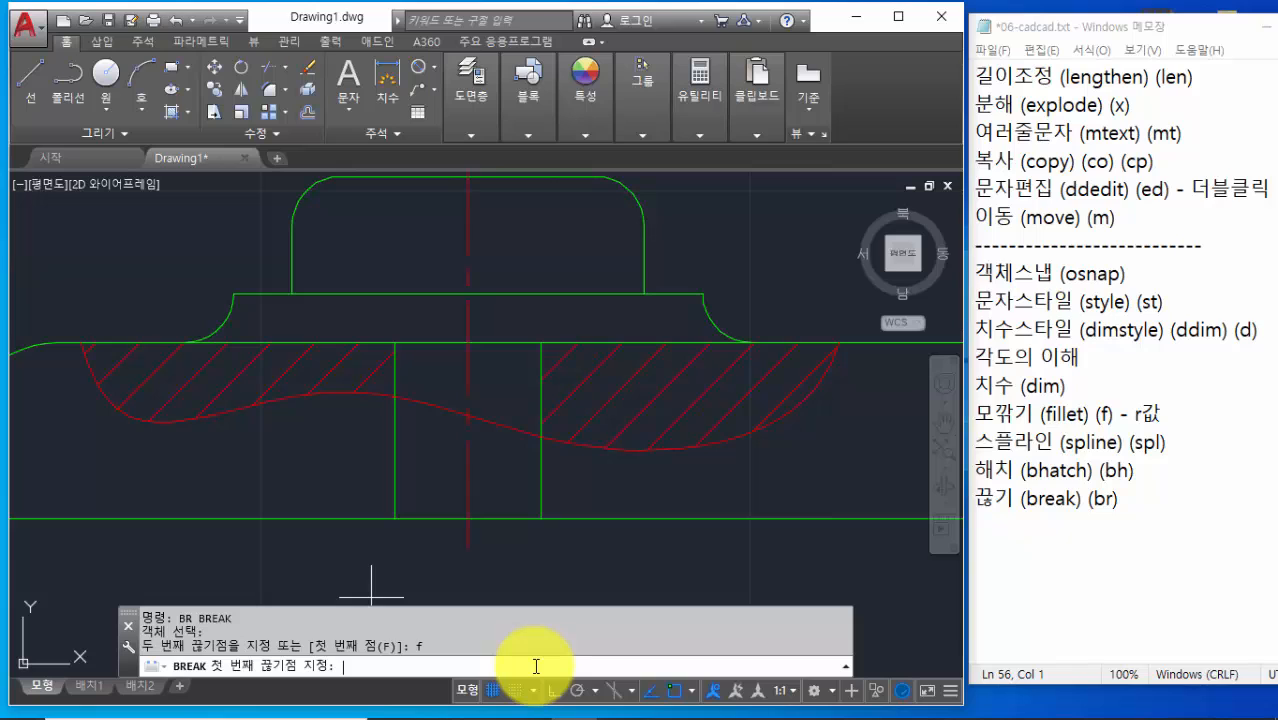
pyautogui.click(395, 397)
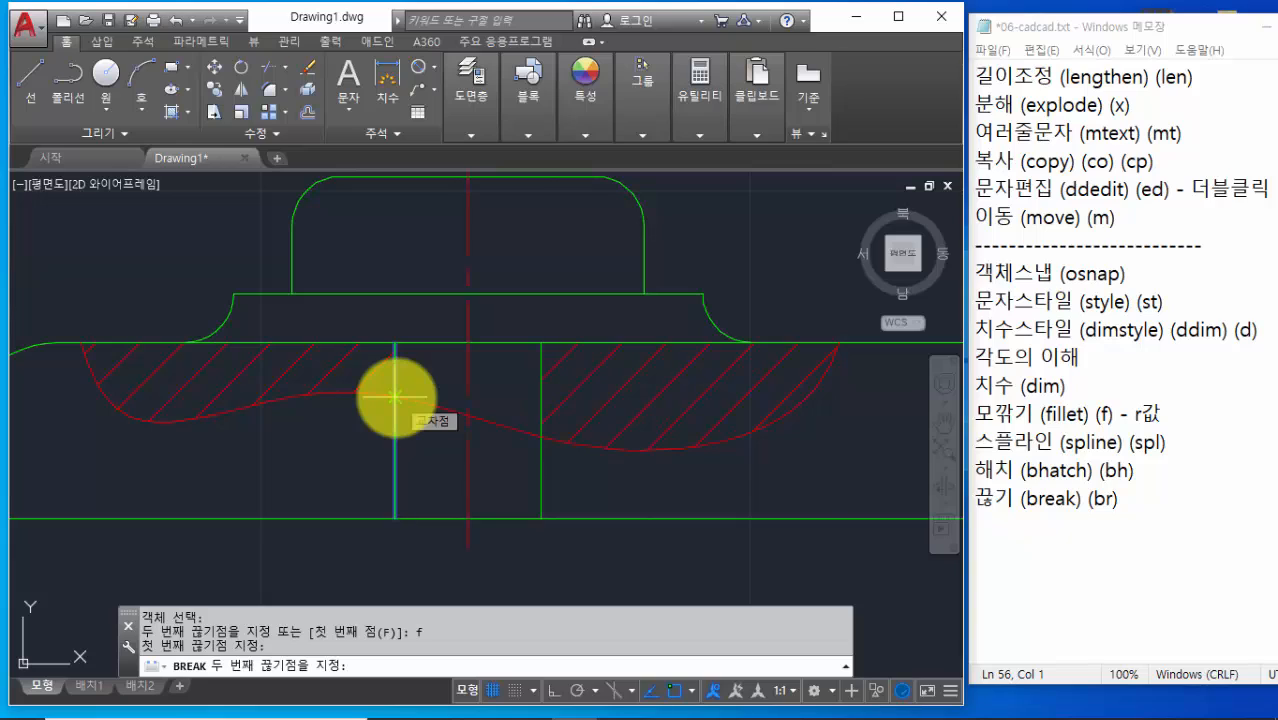
pyautogui.click(395, 397)
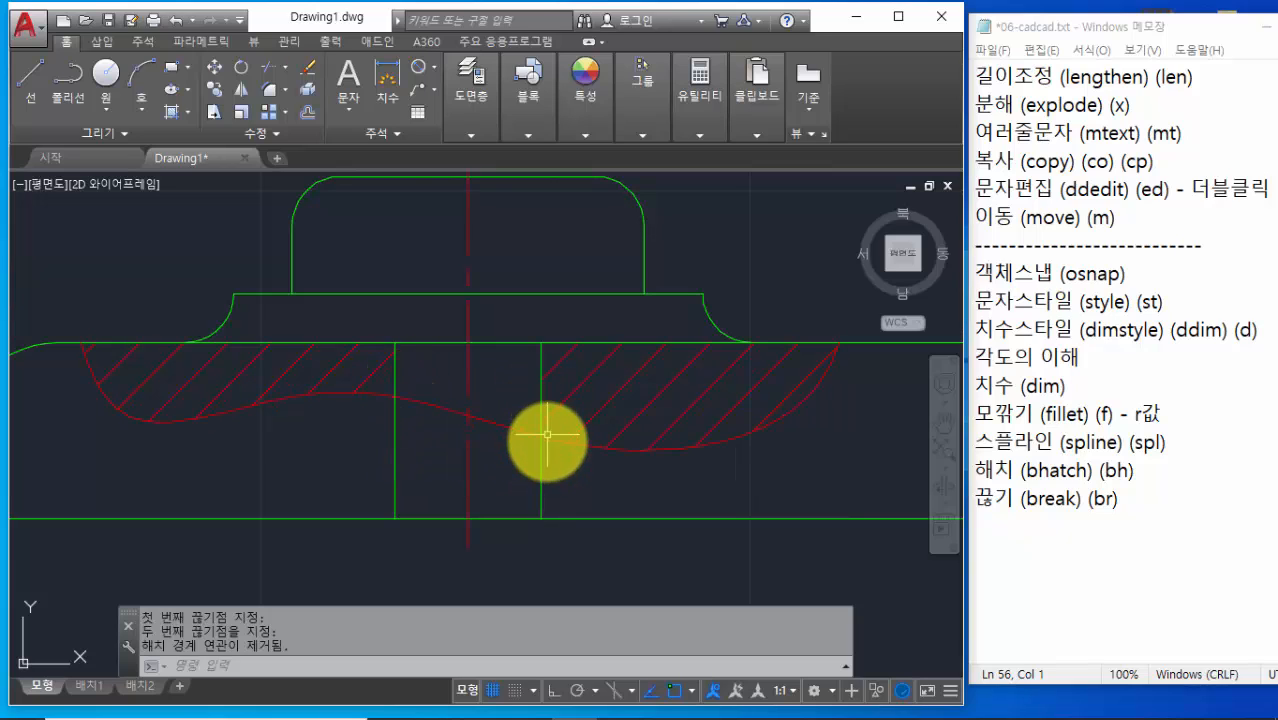
# Break the base hole's right edge line at a single point, at its intersection with the spline break line
pyautogui.click(323, 664)
pyautogui.write('br')
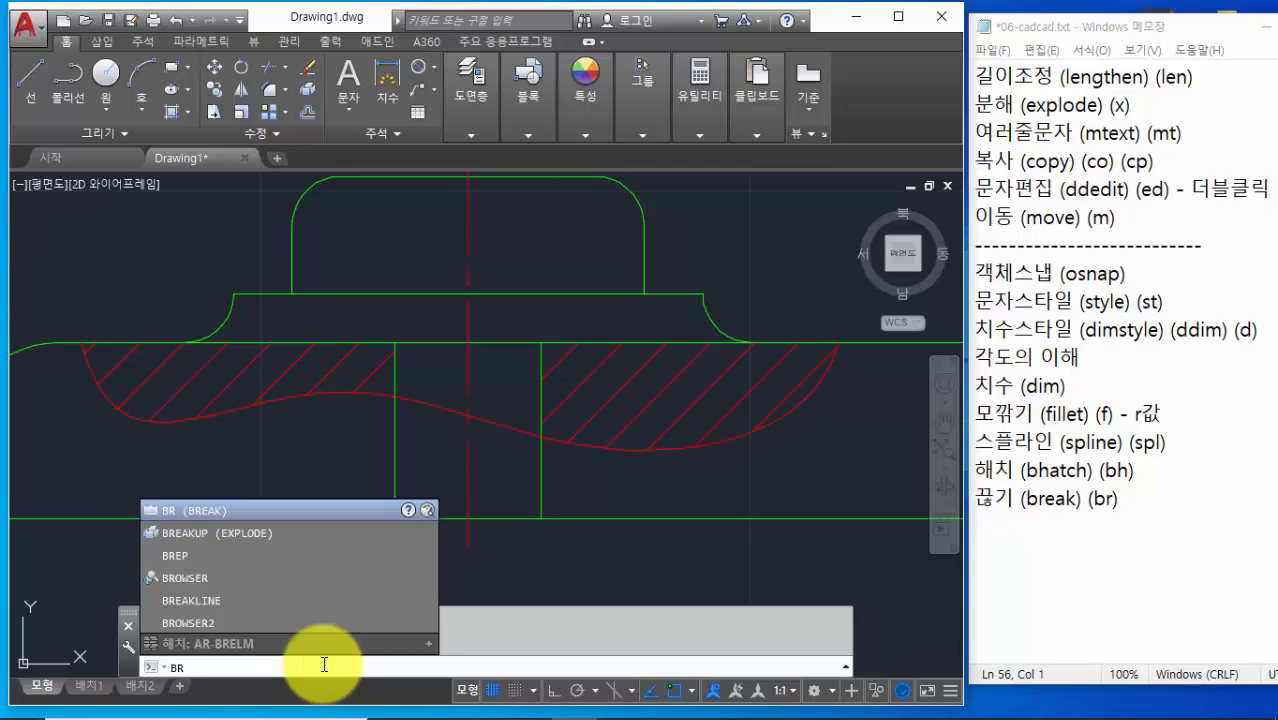
pyautogui.press('Return')
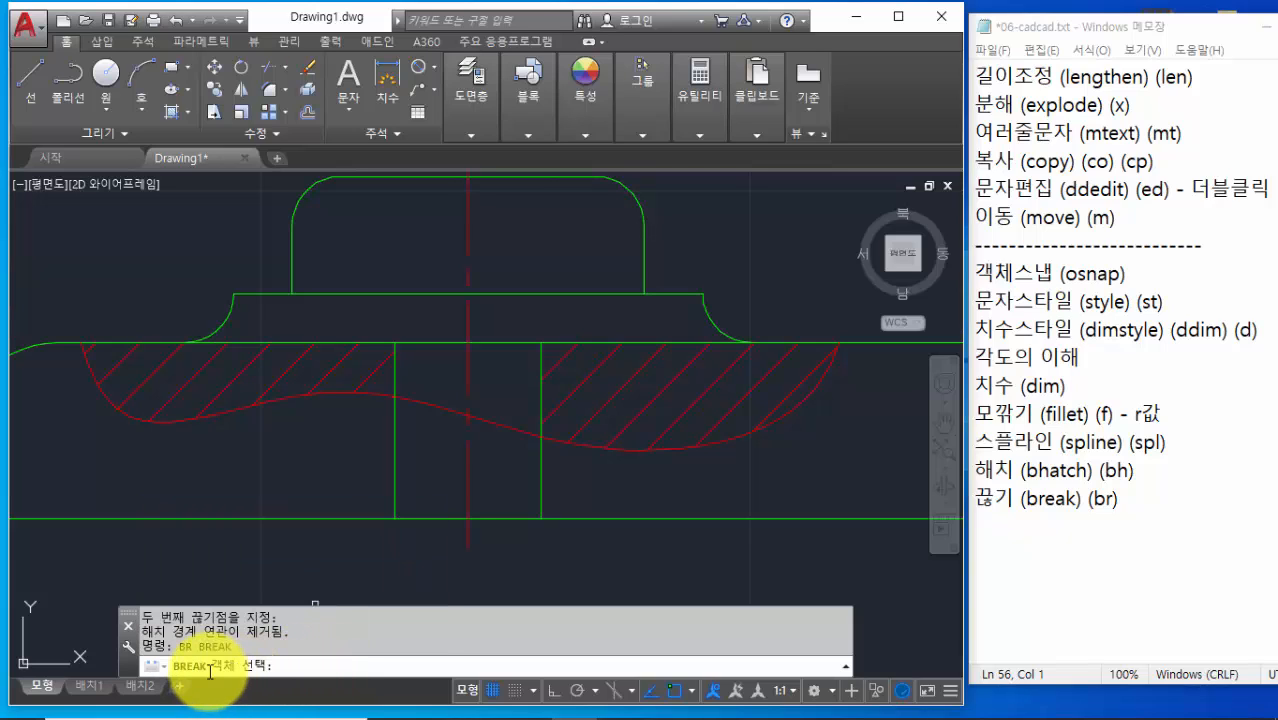
pyautogui.click(541, 474)
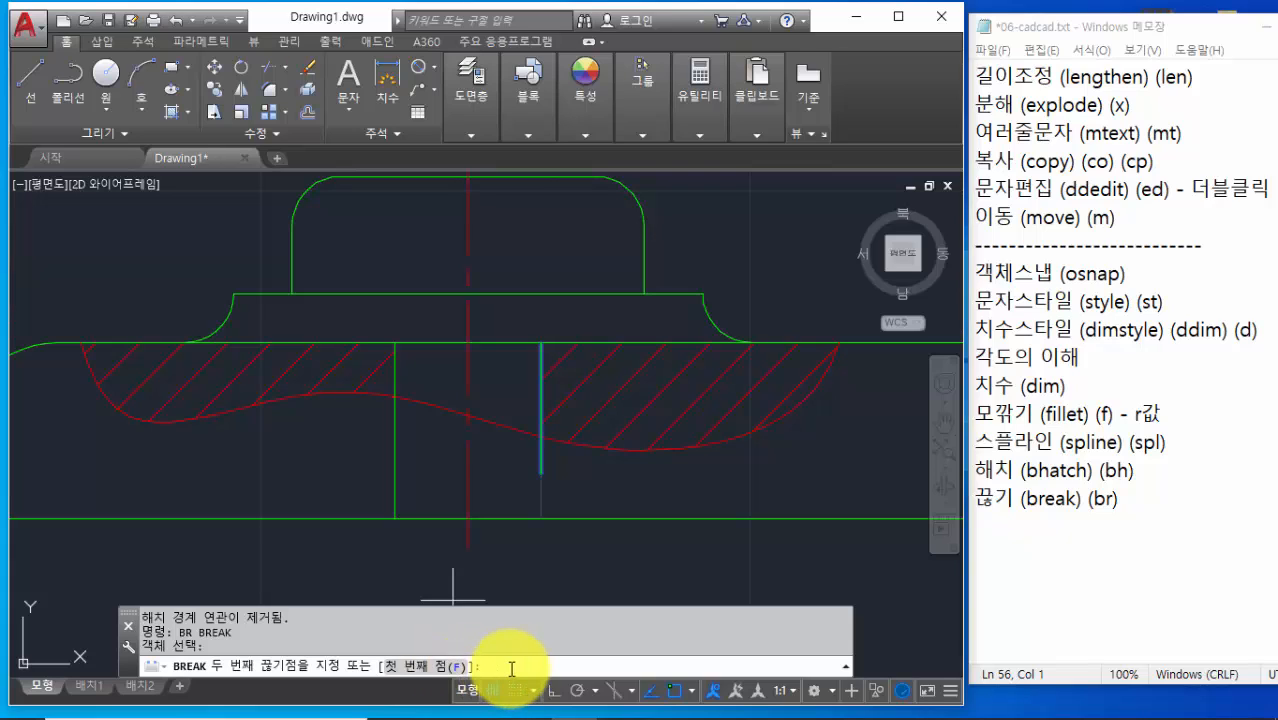
pyautogui.write('f')
pyautogui.press('Return')
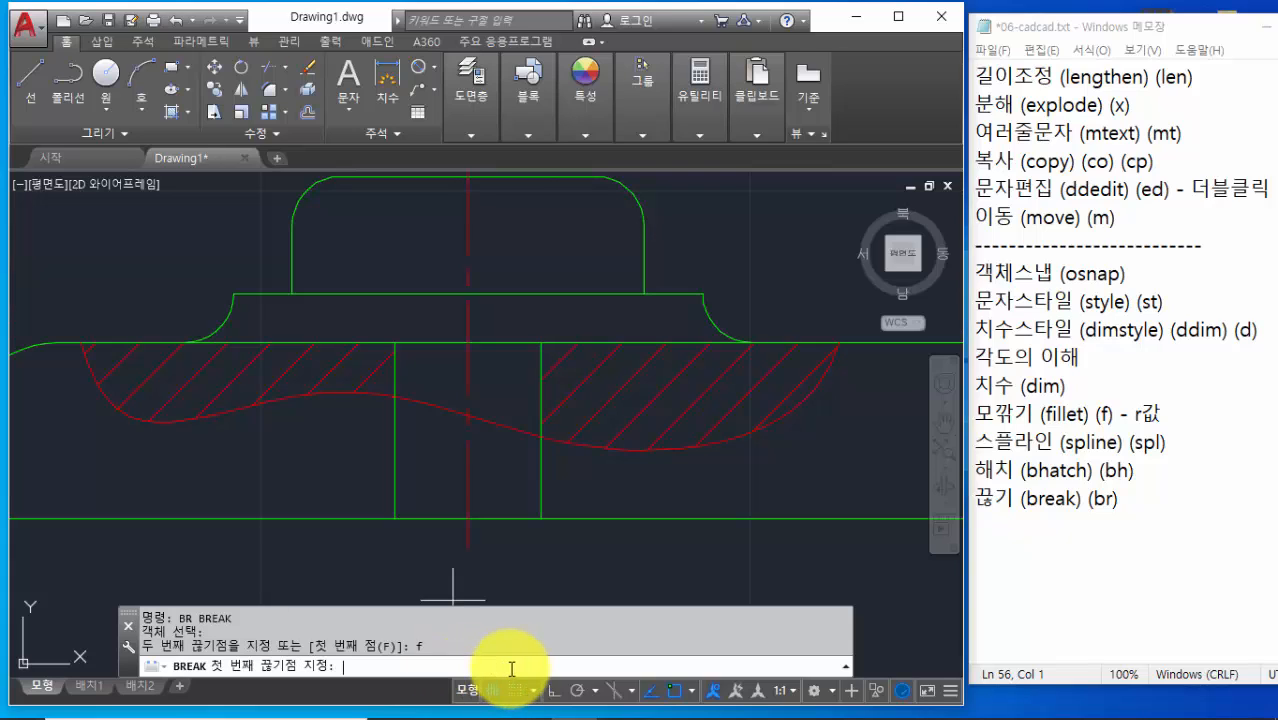
pyautogui.click(541, 435)
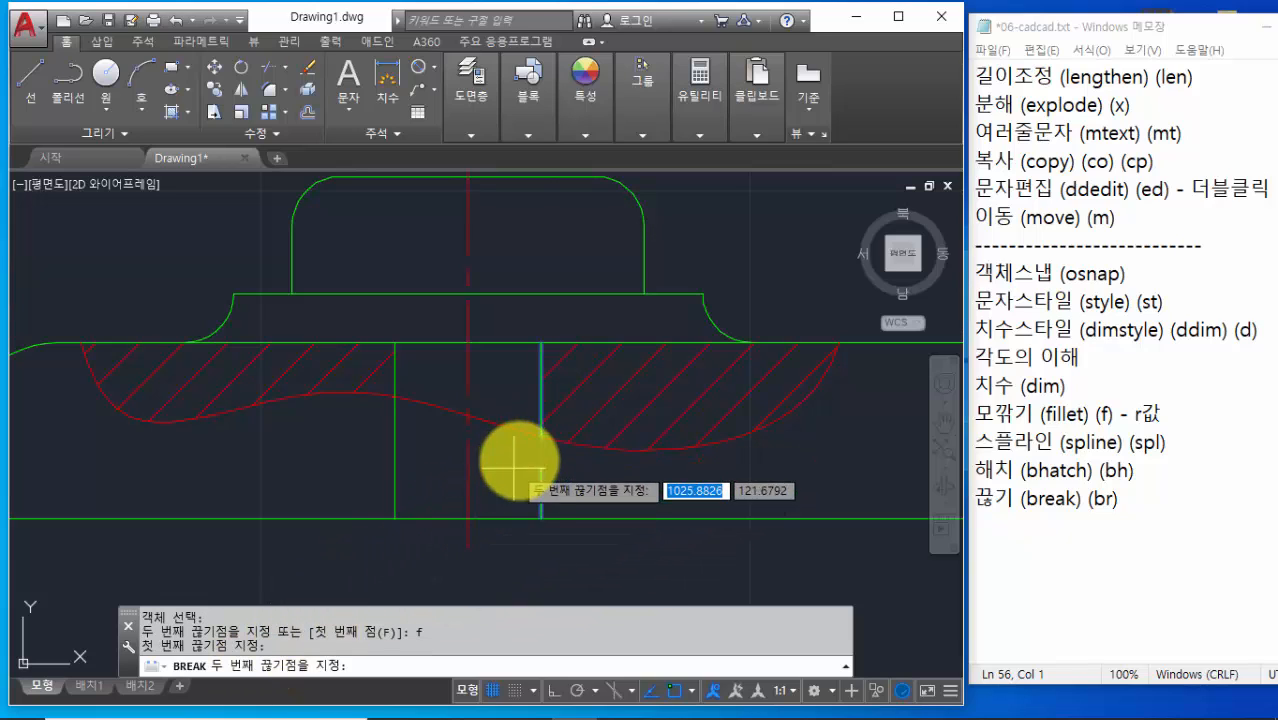
pyautogui.click(541, 435)
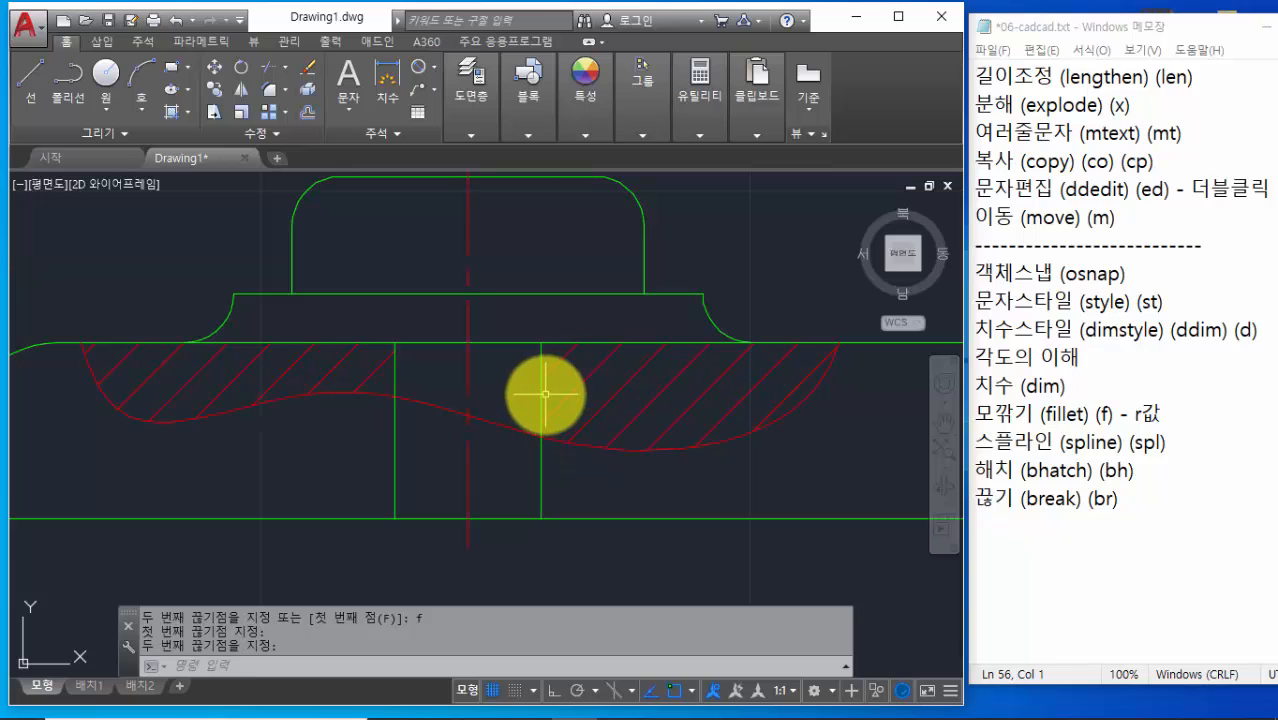
# Move the two hole edge segments below the spline break line to the 숨은선 layer
pyautogui.scroll(-2, 569, 498)
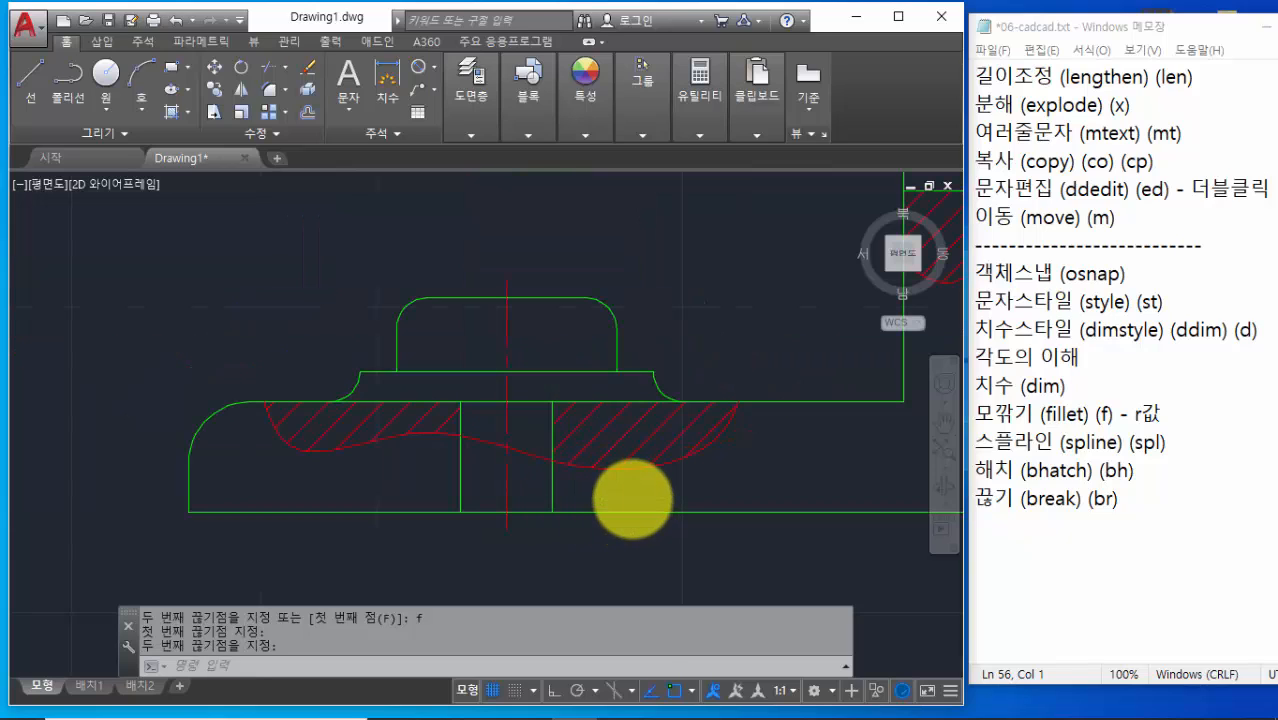
pyautogui.scroll(2, 634, 508)
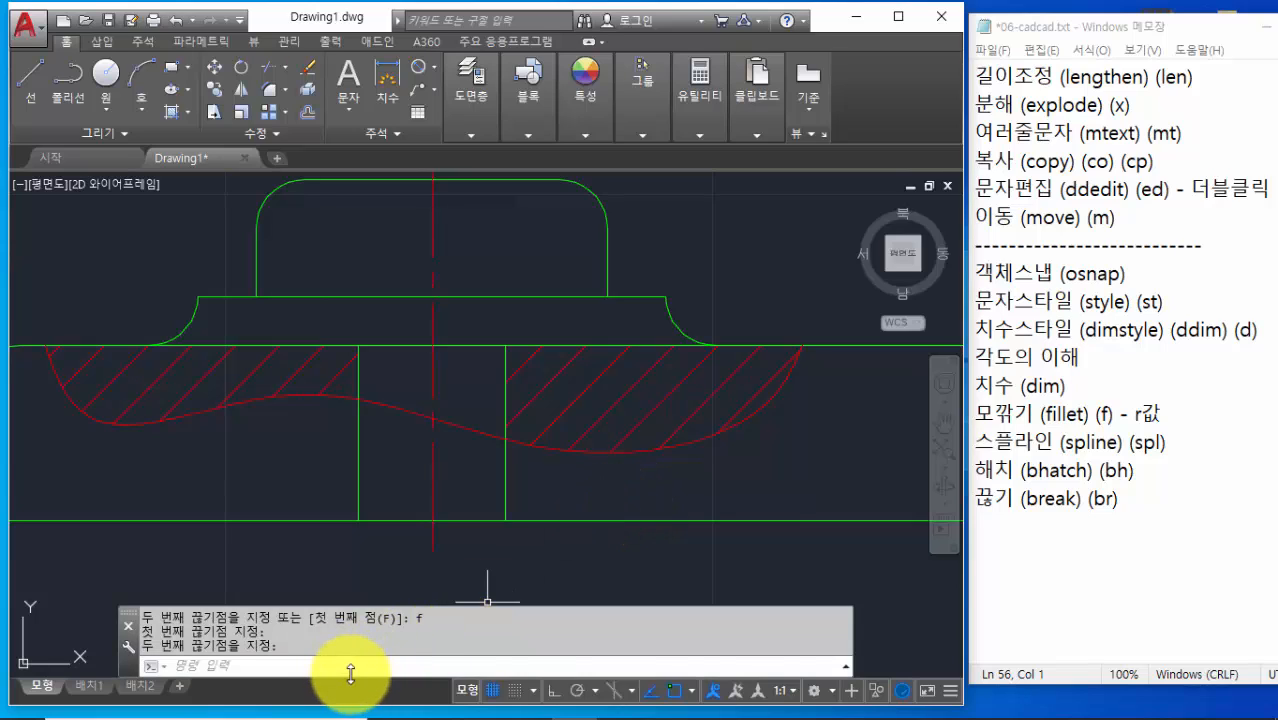
pyautogui.click(359, 477)
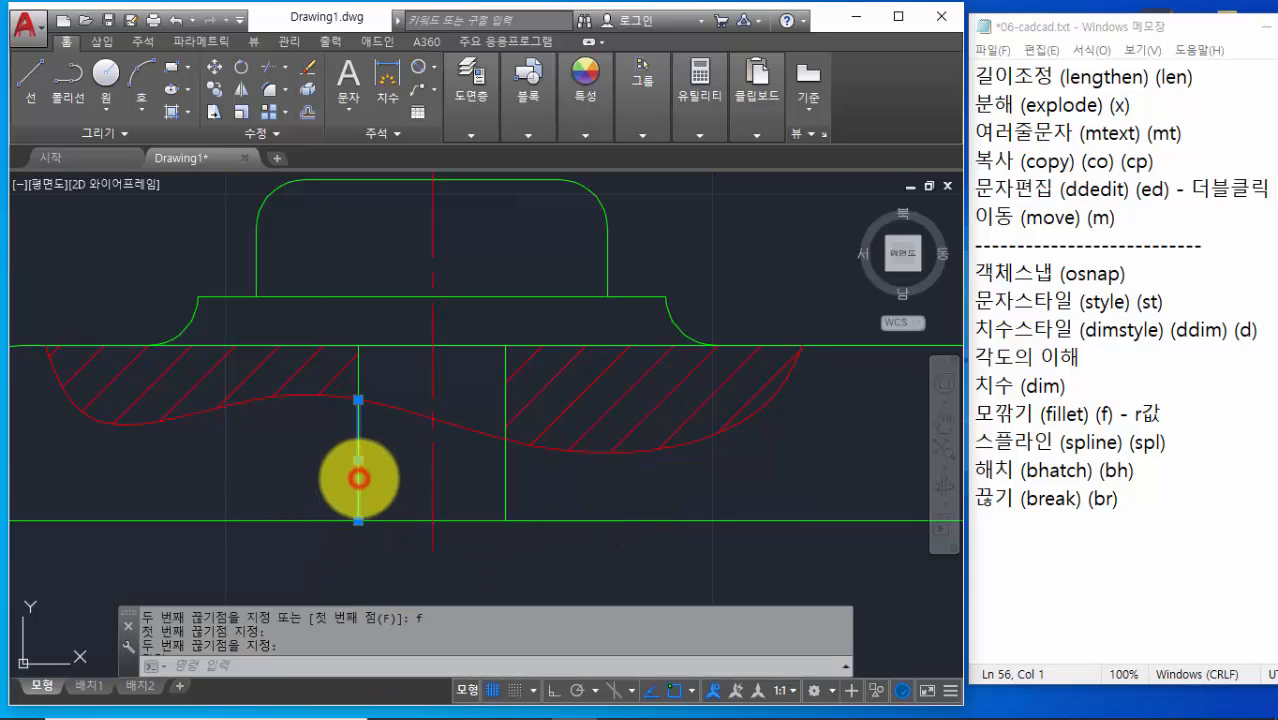
pyautogui.click(506, 484)
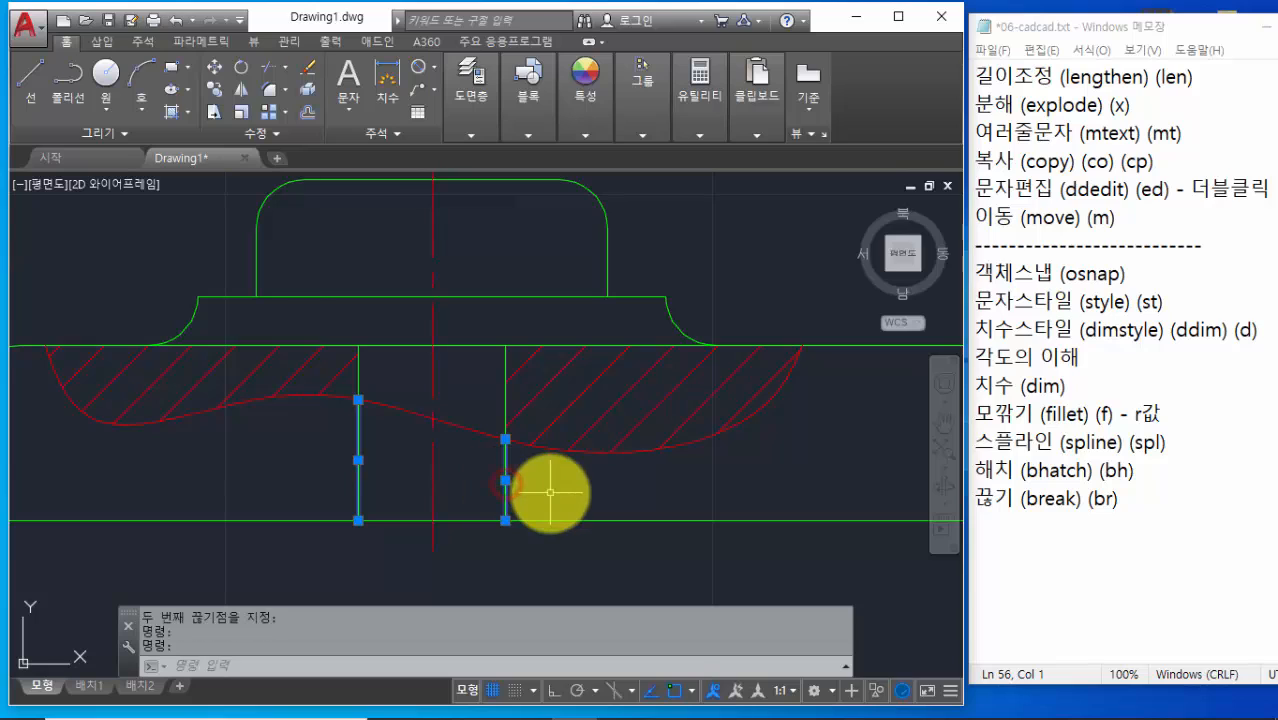
pyautogui.click(469, 129)
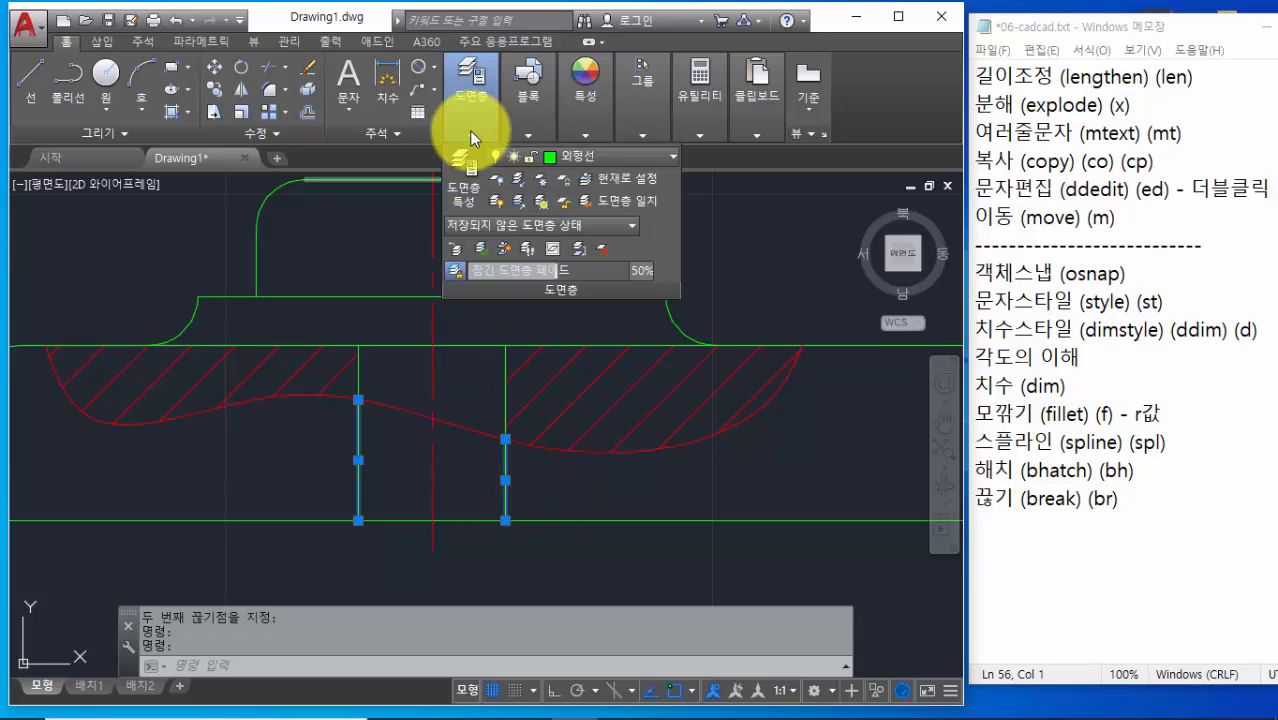
pyautogui.click(633, 158)
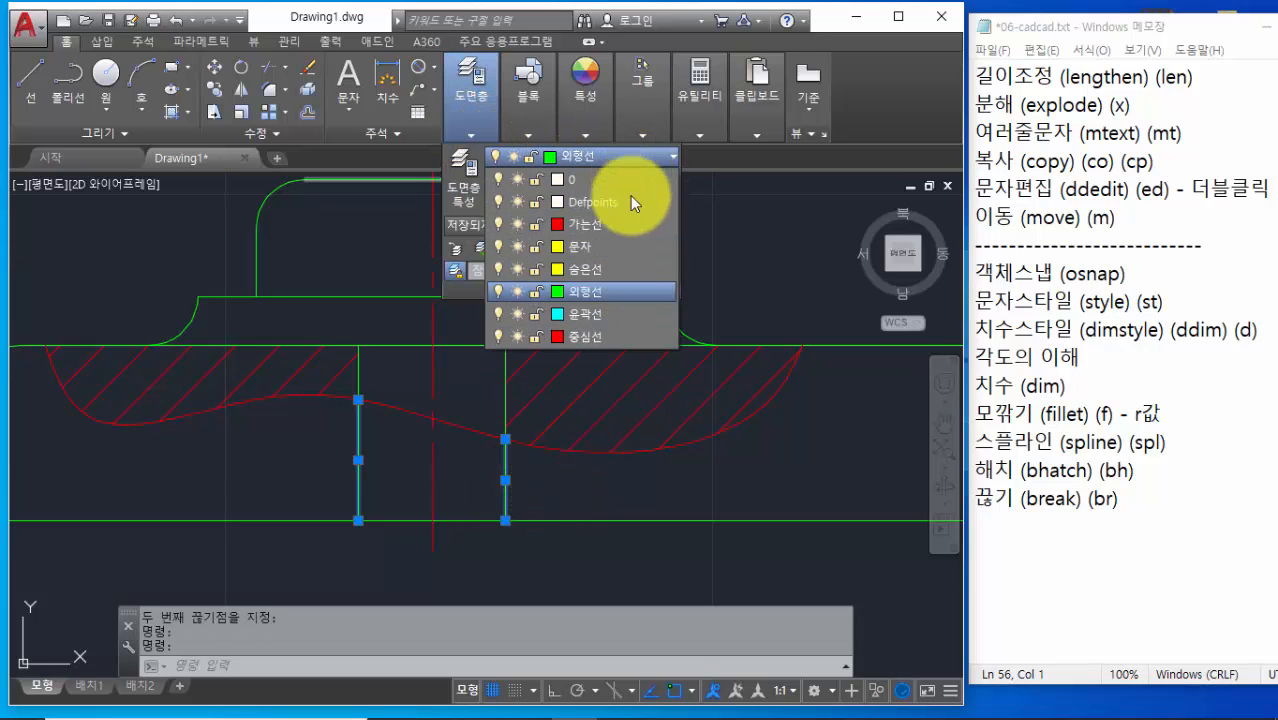
pyautogui.click(615, 271)
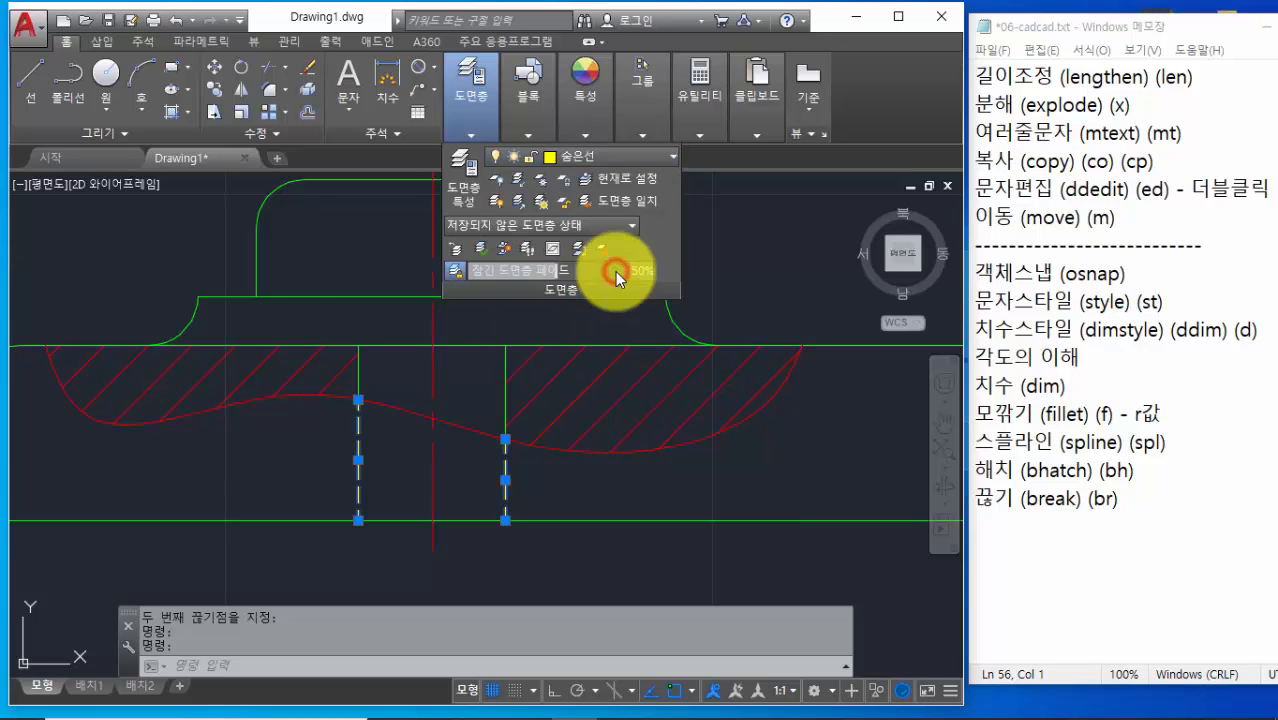
pyautogui.press('Escape')
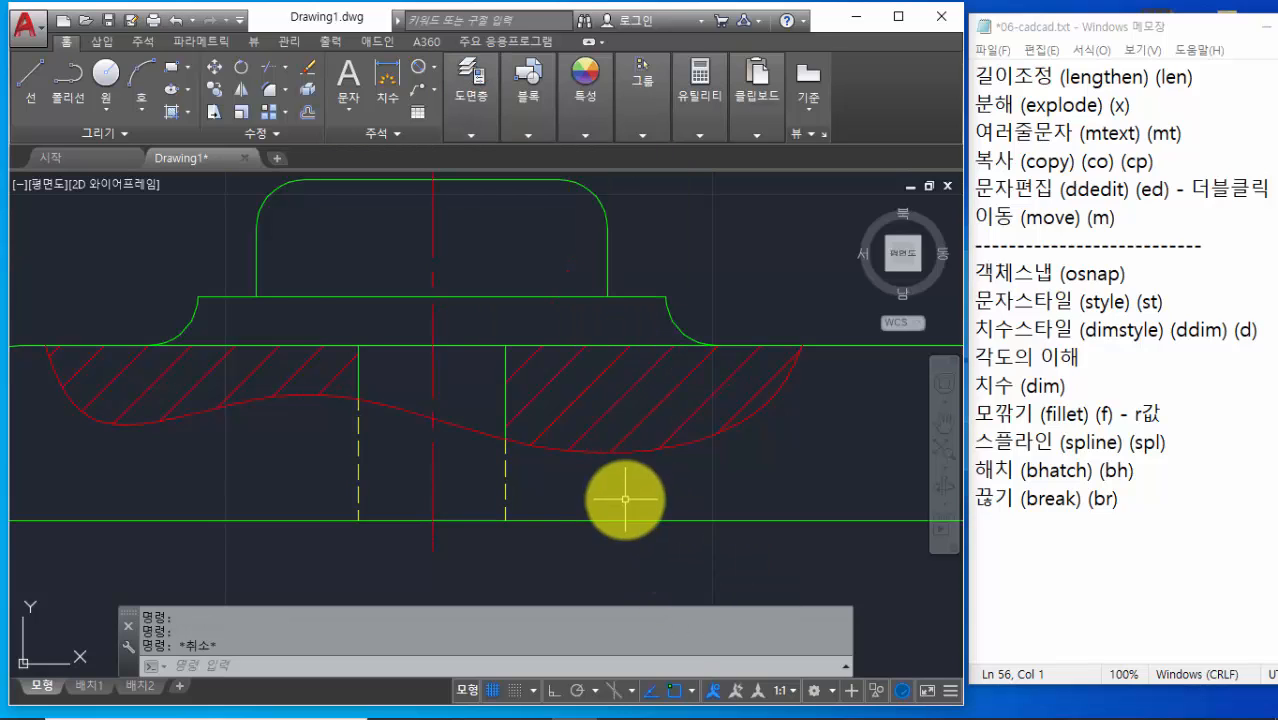
pyautogui.scroll(-6, 640, 505)
pyautogui.moveTo(546, 490); pyautogui.dragTo(556, 536, button='middle')
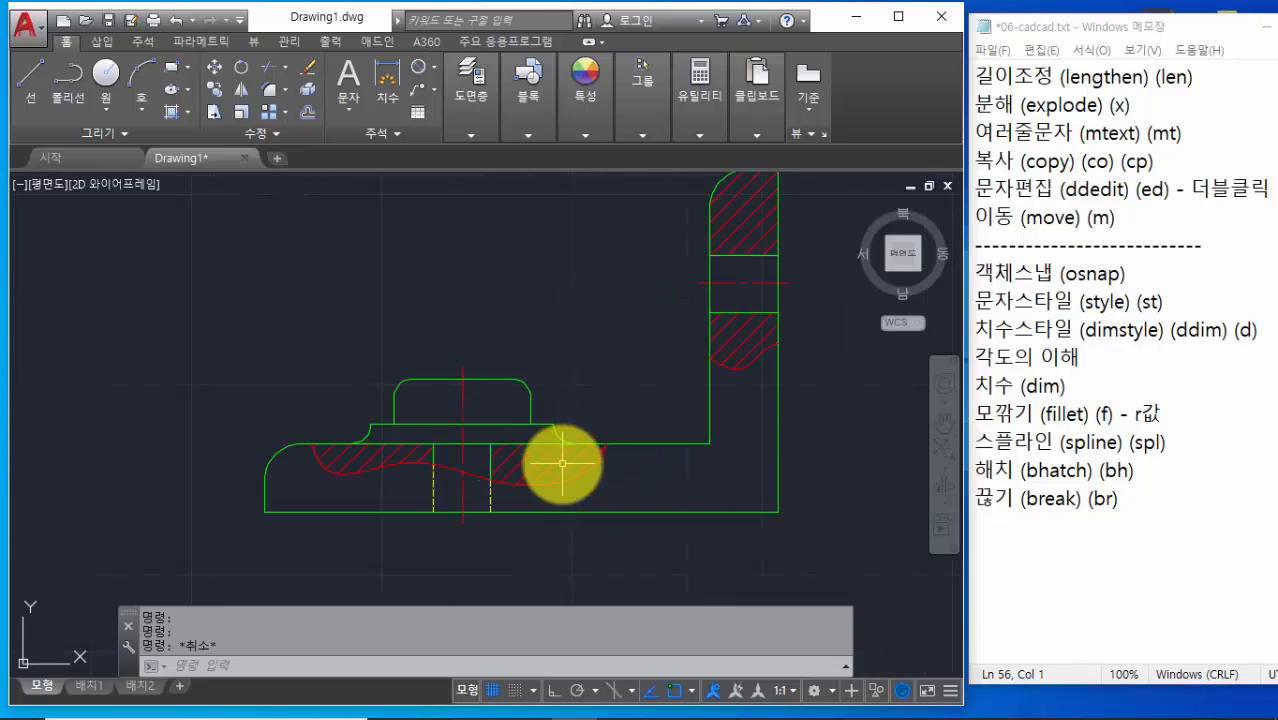
pyautogui.scroll(3, 542, 491)
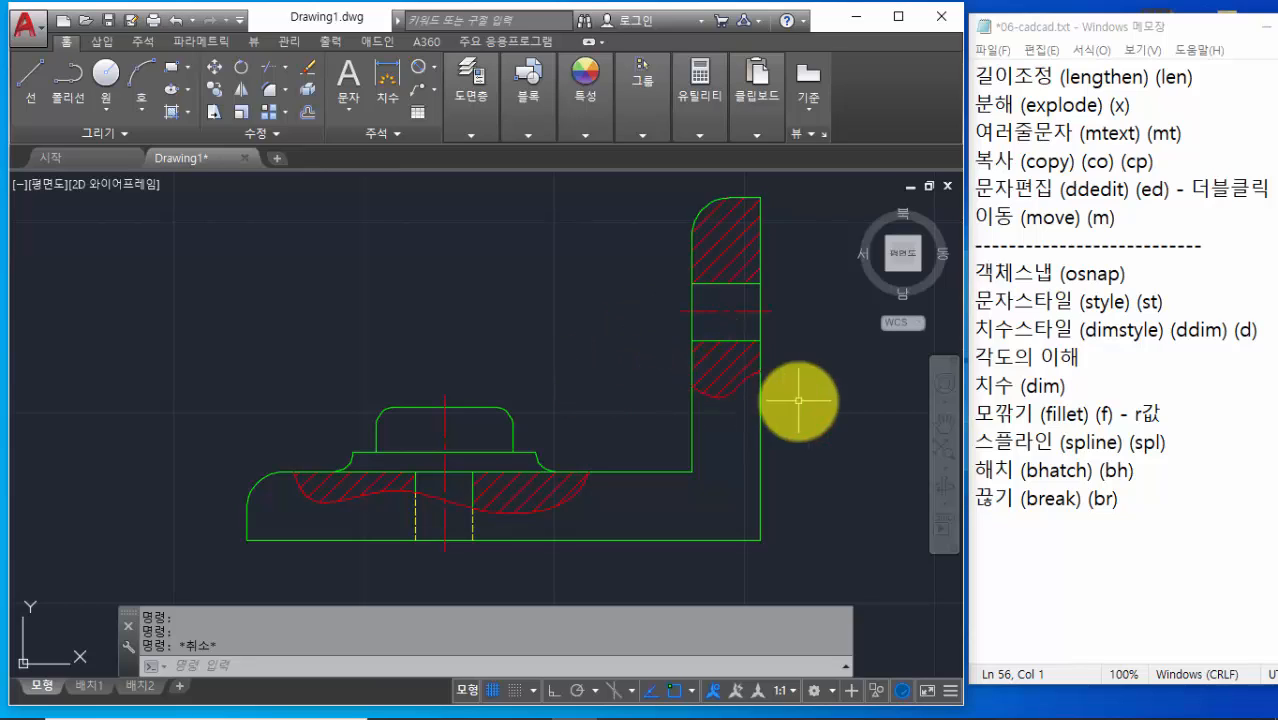
# Review the 치수 (dim) entry in the Notepad command list and check the required dimensions in reference image 06-3.jpg
pyautogui.click(1080, 388)
pyautogui.moveTo(1040, 388); pyautogui.dragTo(970, 390)
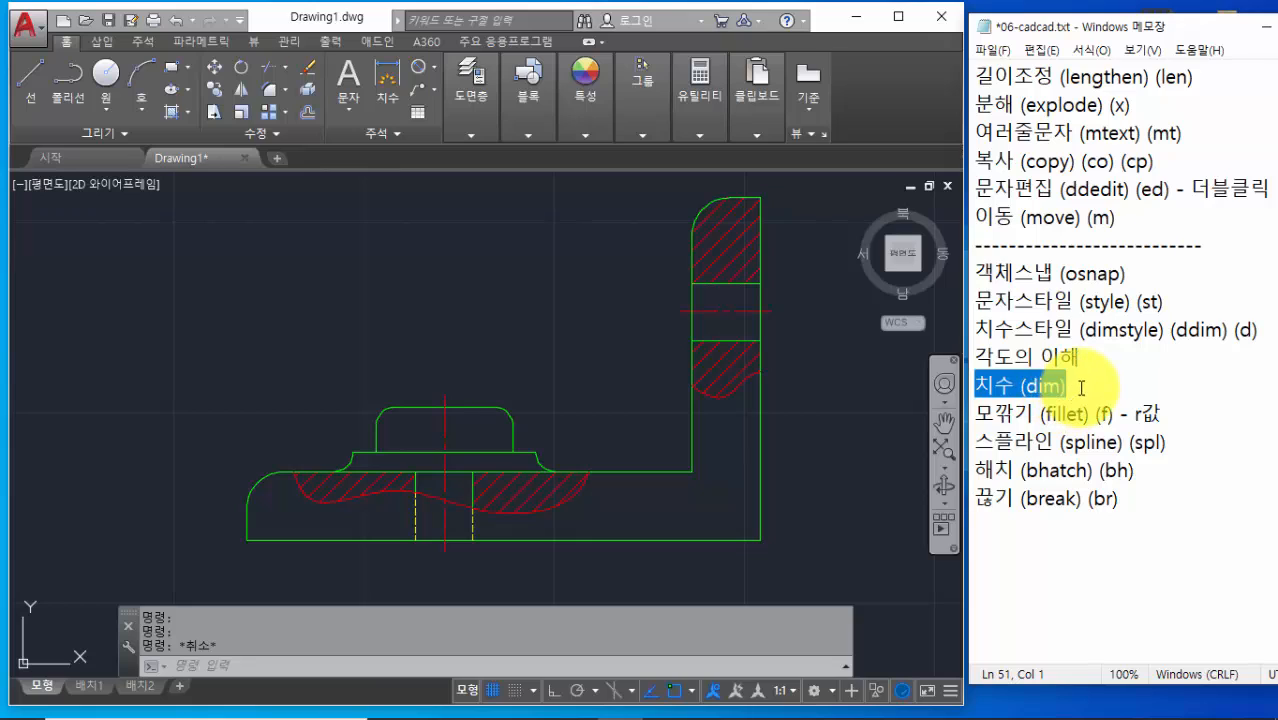
pyautogui.click(1080, 388)
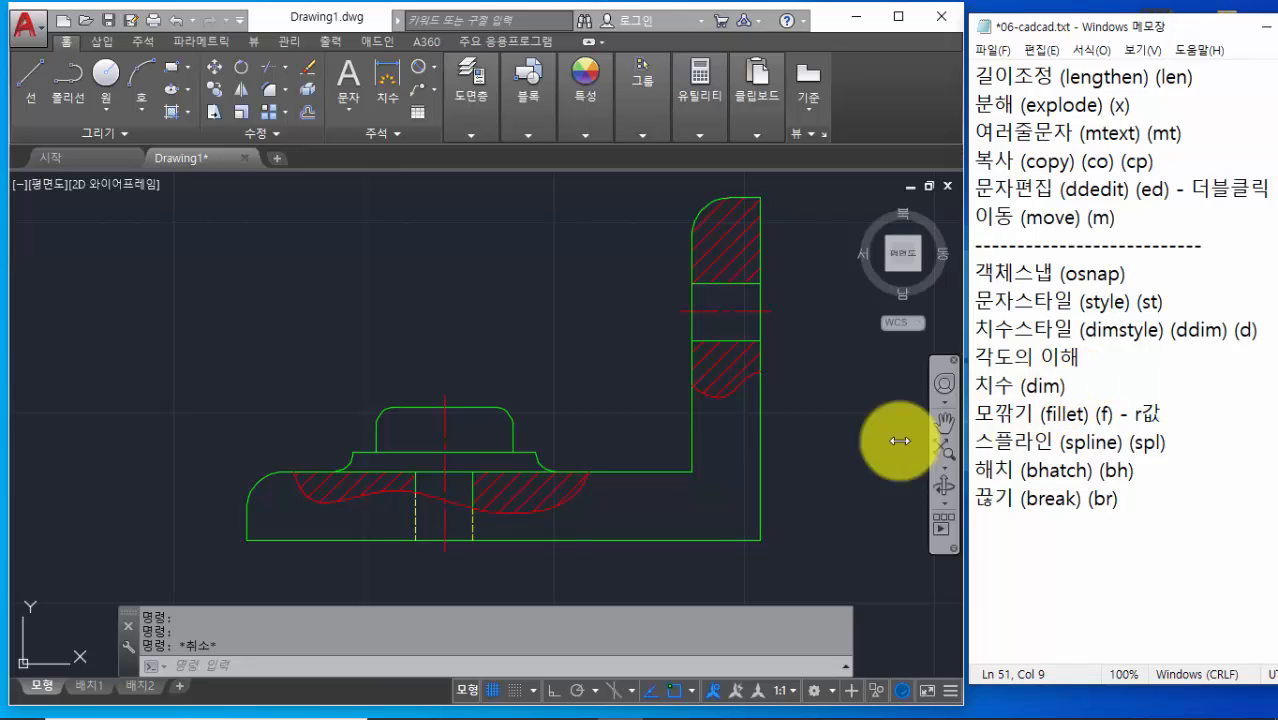
pyautogui.hotkey('alt', 'Tab')
pyautogui.hotkey('alt', 'Tab')
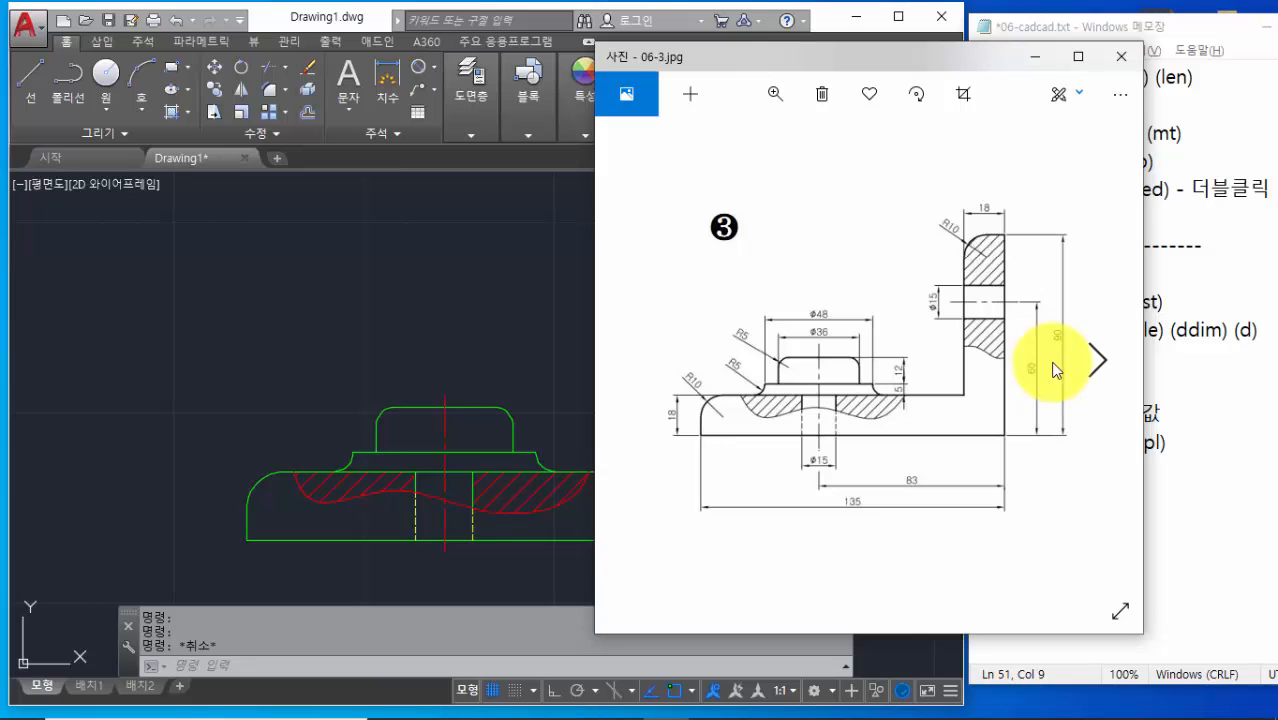
pyautogui.click(1034, 57)
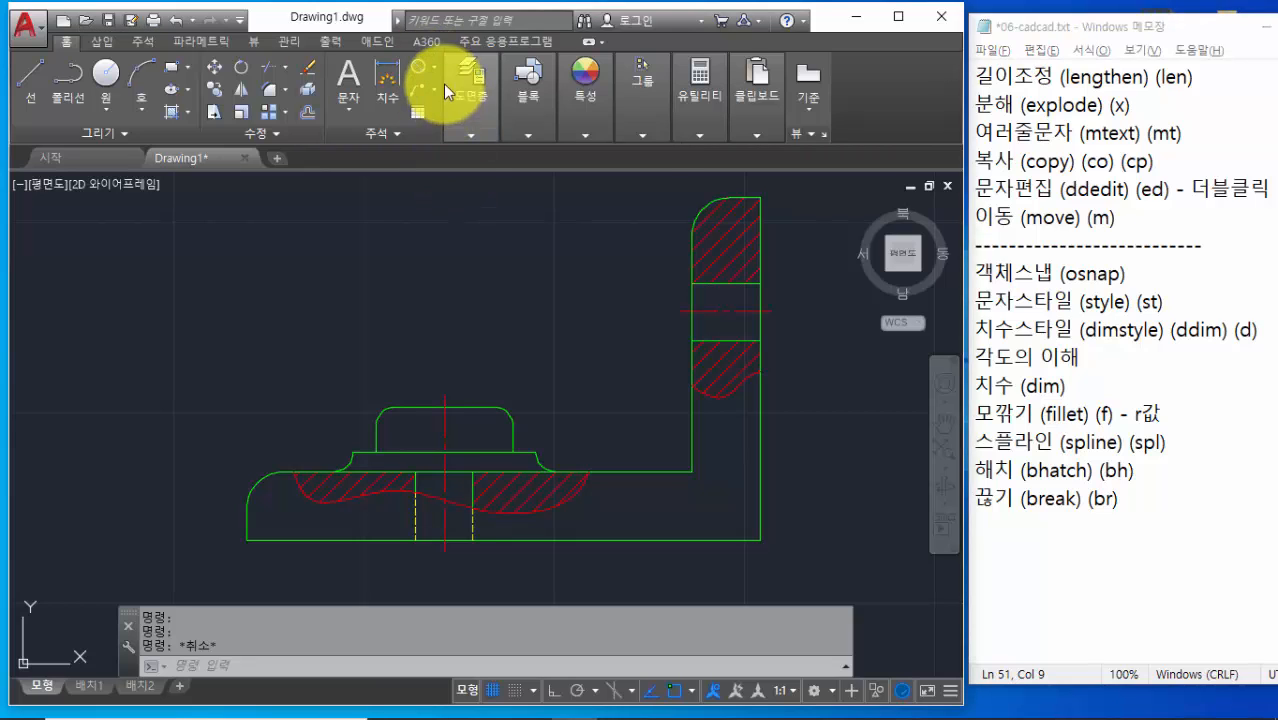
# Add a horizontal linear dimension across the base hole's width, placed below the base's bottom edge
pyautogui.click(433, 68)
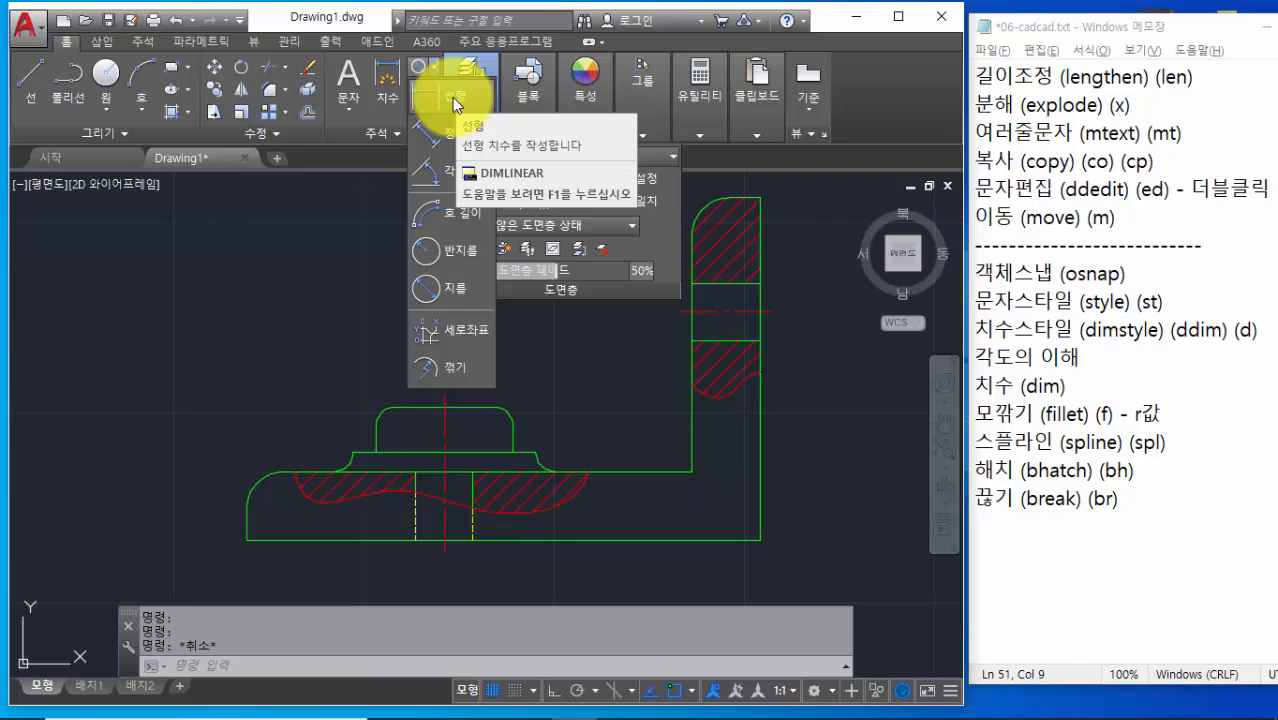
pyautogui.click(452, 97)
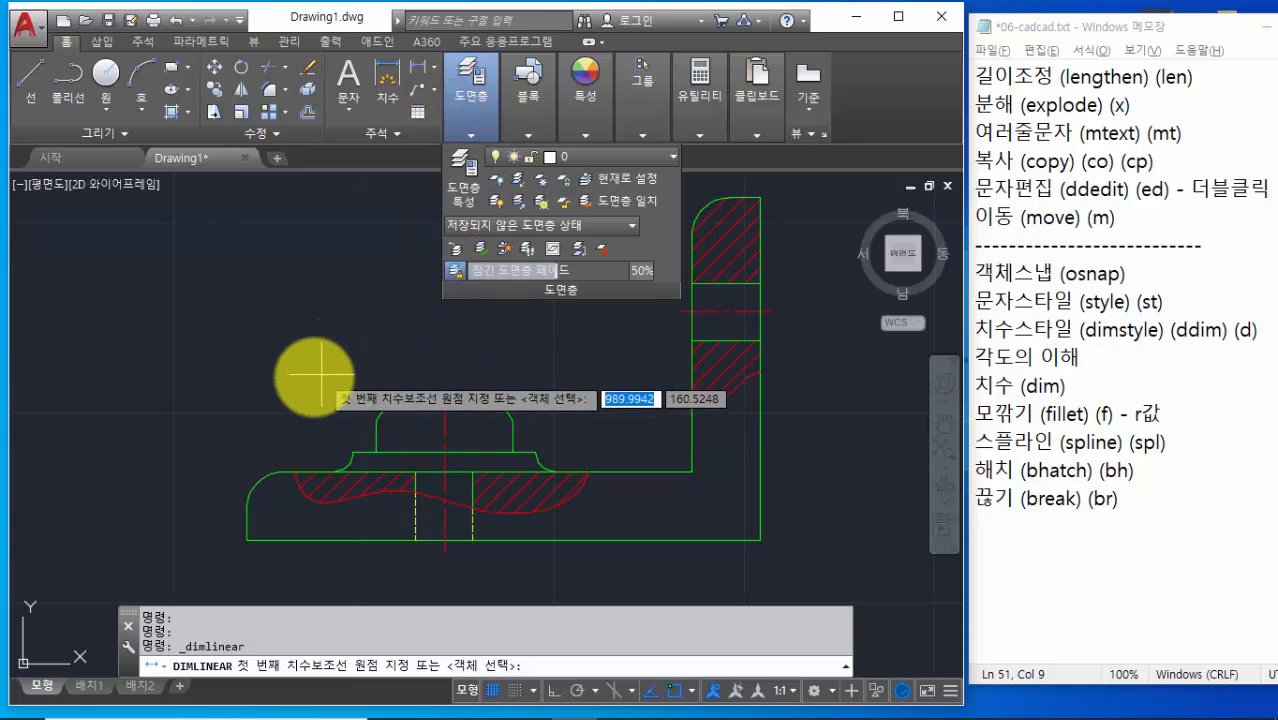
pyautogui.moveTo(320, 376); pyautogui.dragTo(262, 321, button='middle')
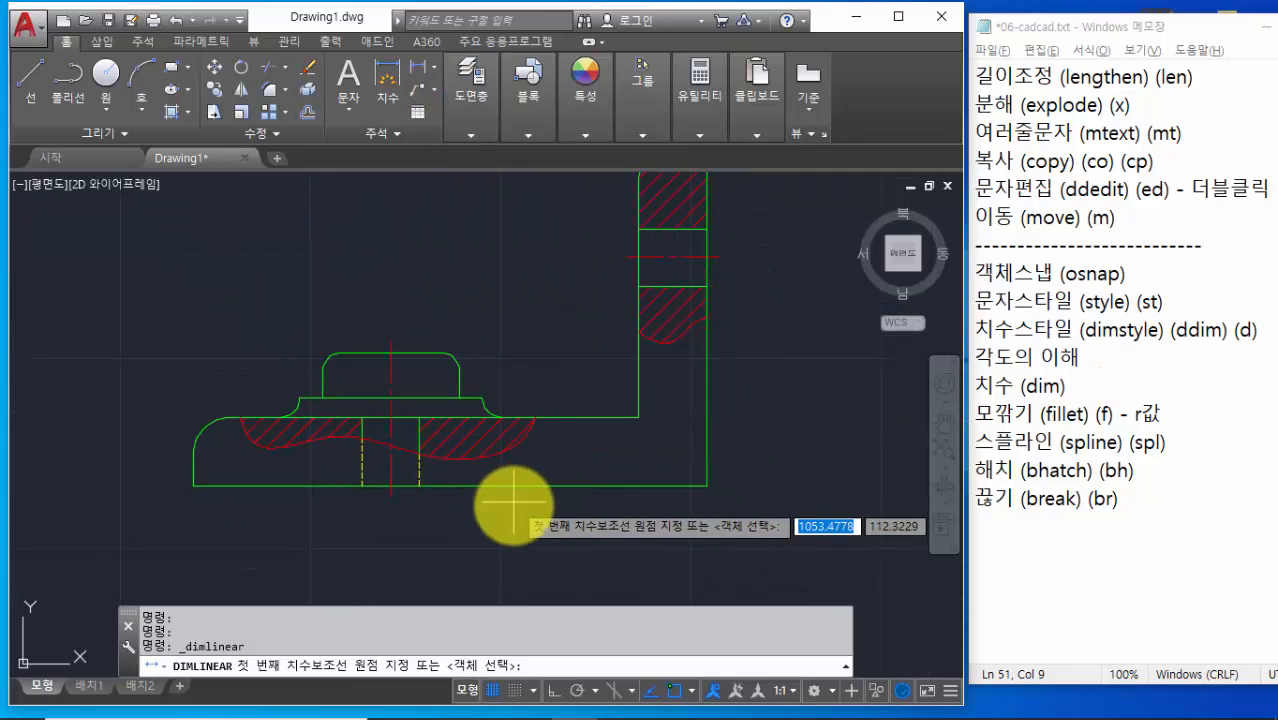
pyautogui.scroll(2, 376, 538)
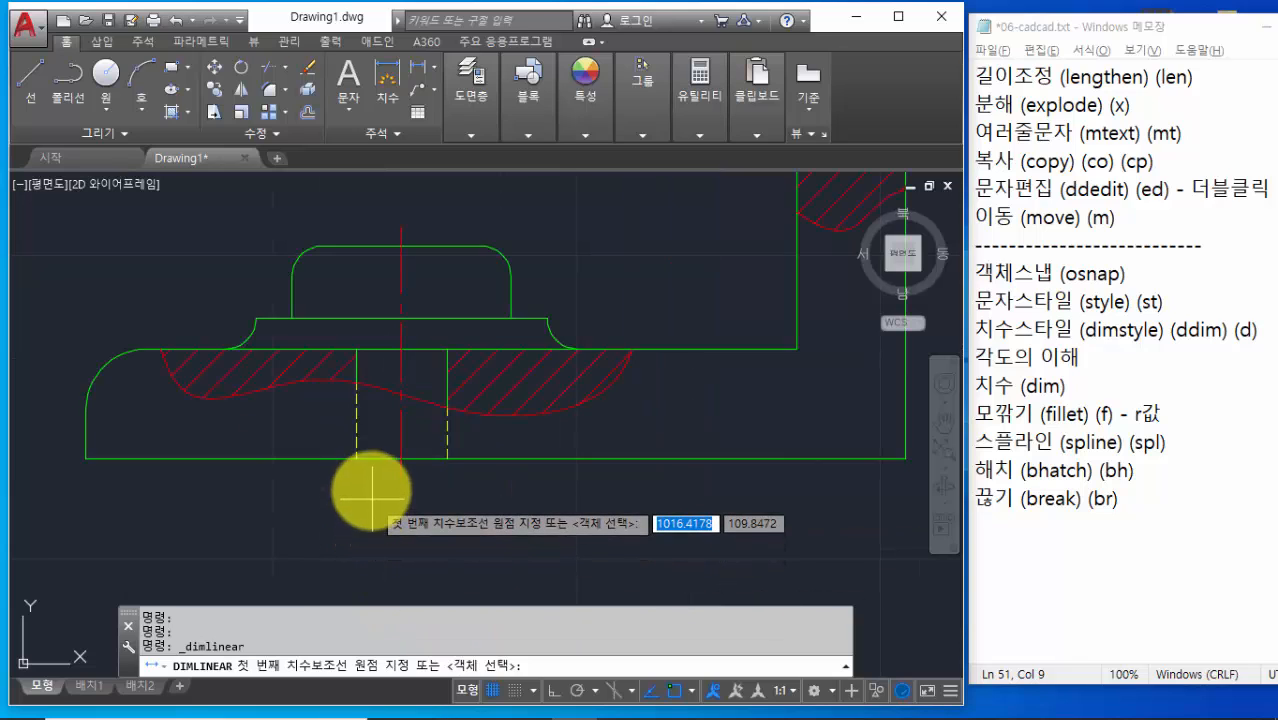
pyautogui.click(357, 459)
pyautogui.click(447, 459)
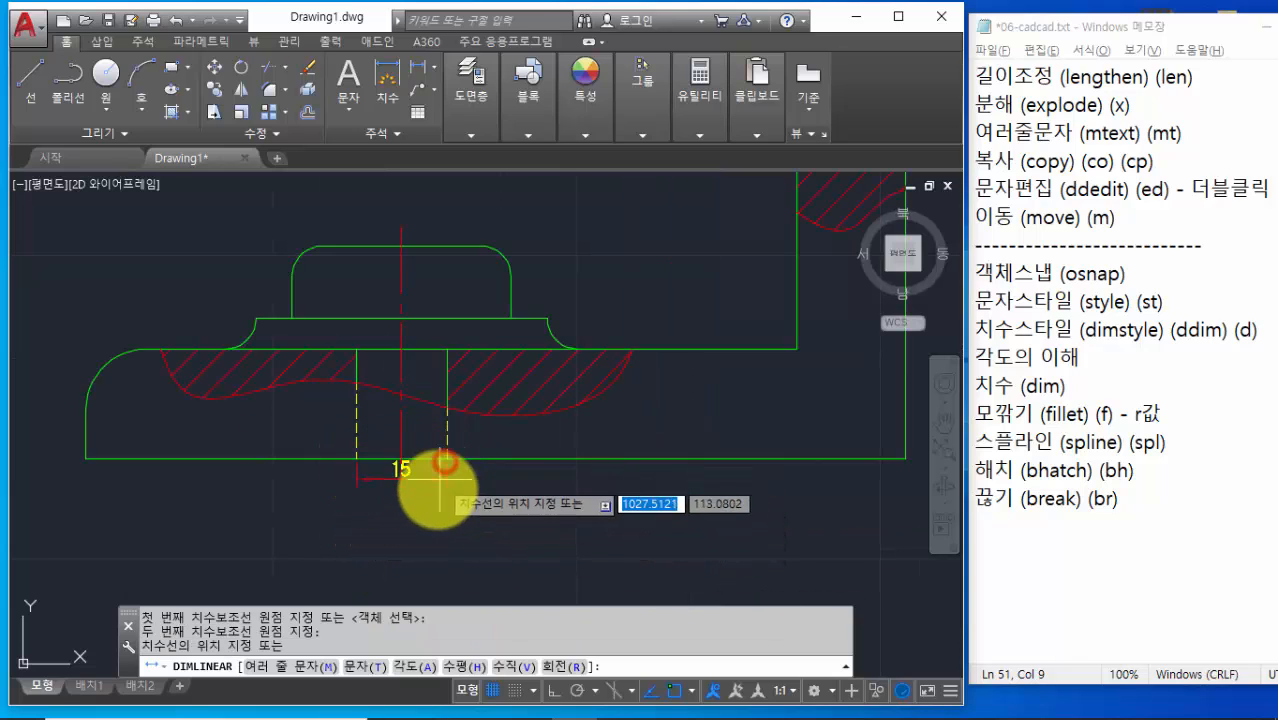
pyautogui.click(412, 525)
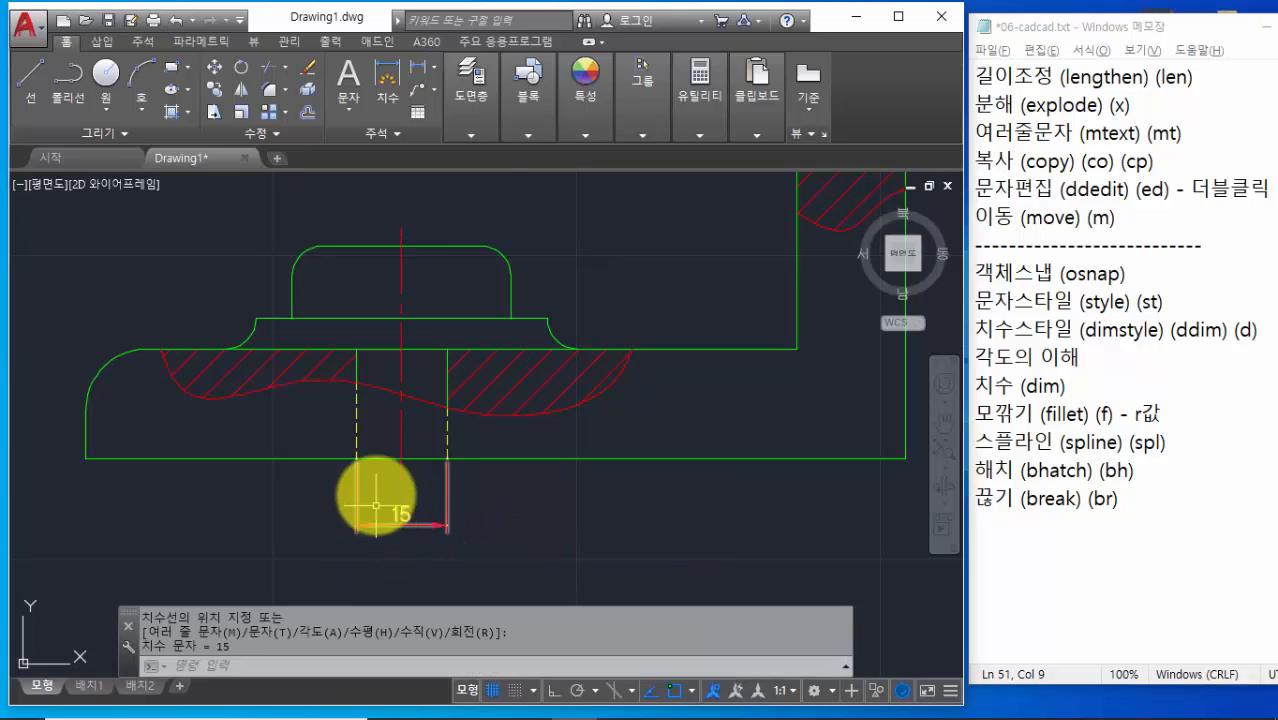
pyautogui.scroll(4, 380, 515)
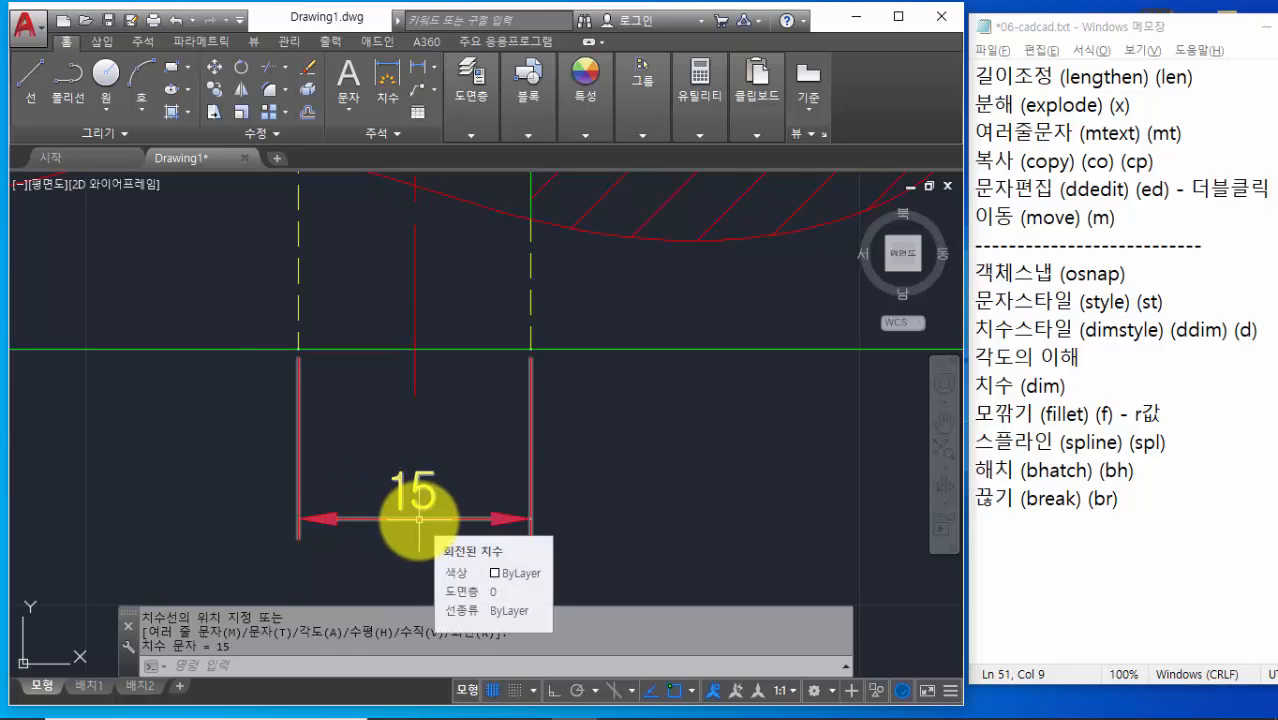
# Edit the base hole's width dimension text, adding the diameter symbol (%%c) in front of the value
pyautogui.click(1140, 498)
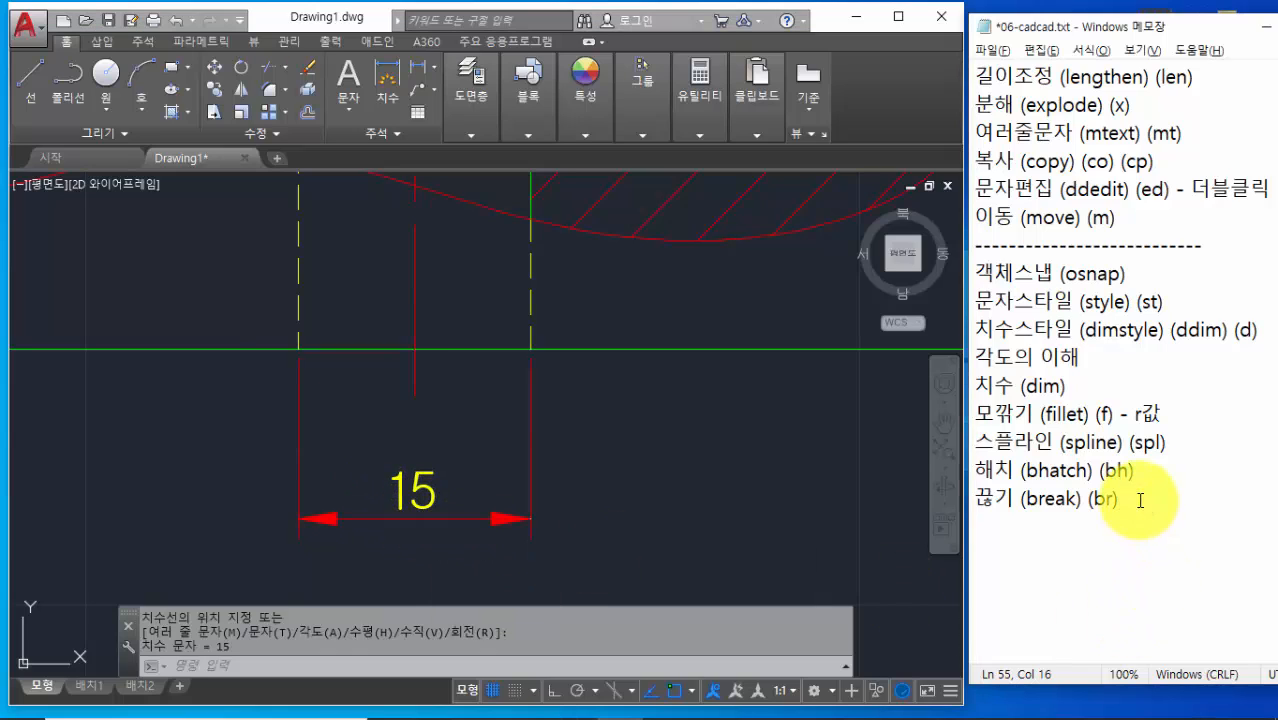
pyautogui.moveTo(986, 188); pyautogui.dragTo(1262, 191)
pyautogui.click(1233, 210)
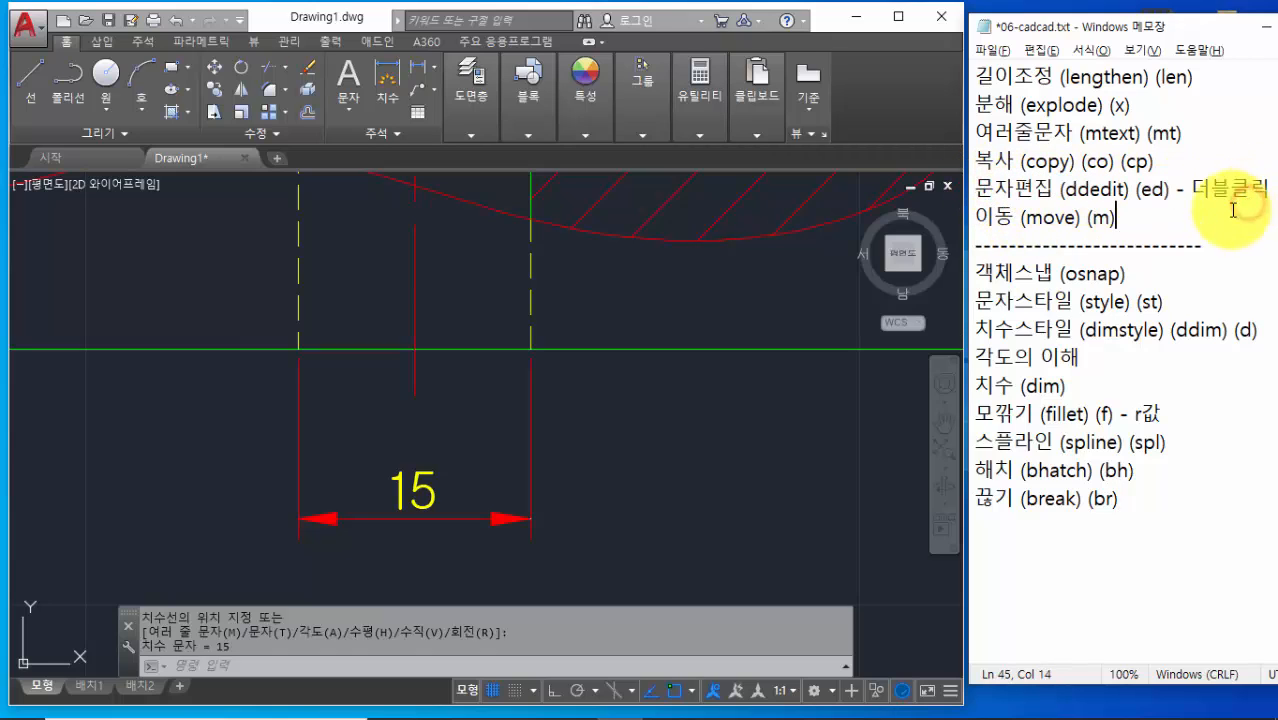
pyautogui.click(457, 482)
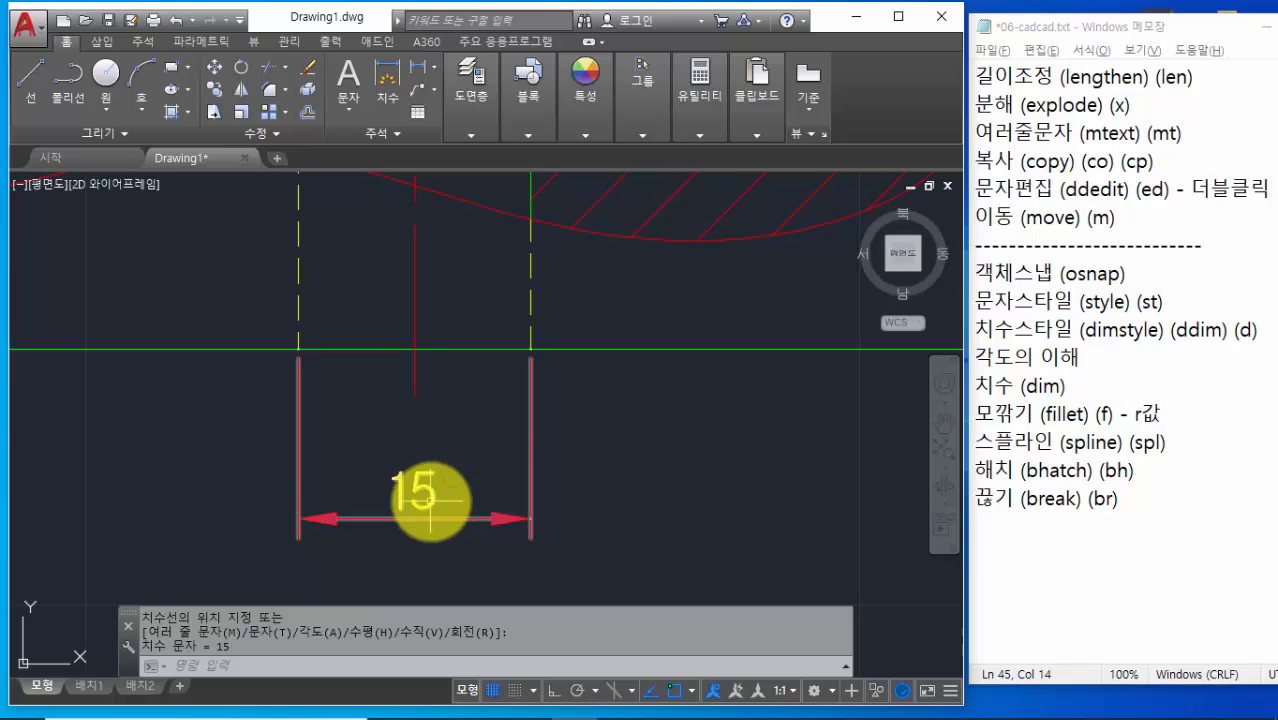
pyautogui.doubleClick(418, 498)
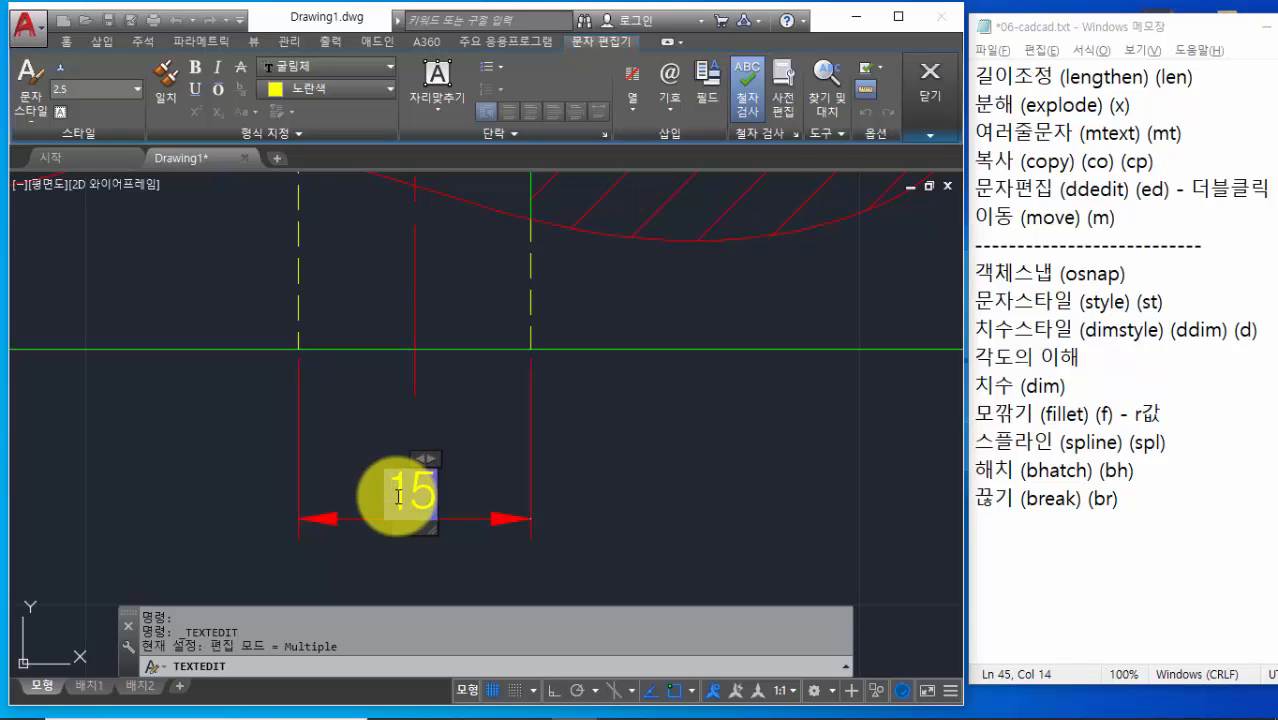
pyautogui.write('%%')
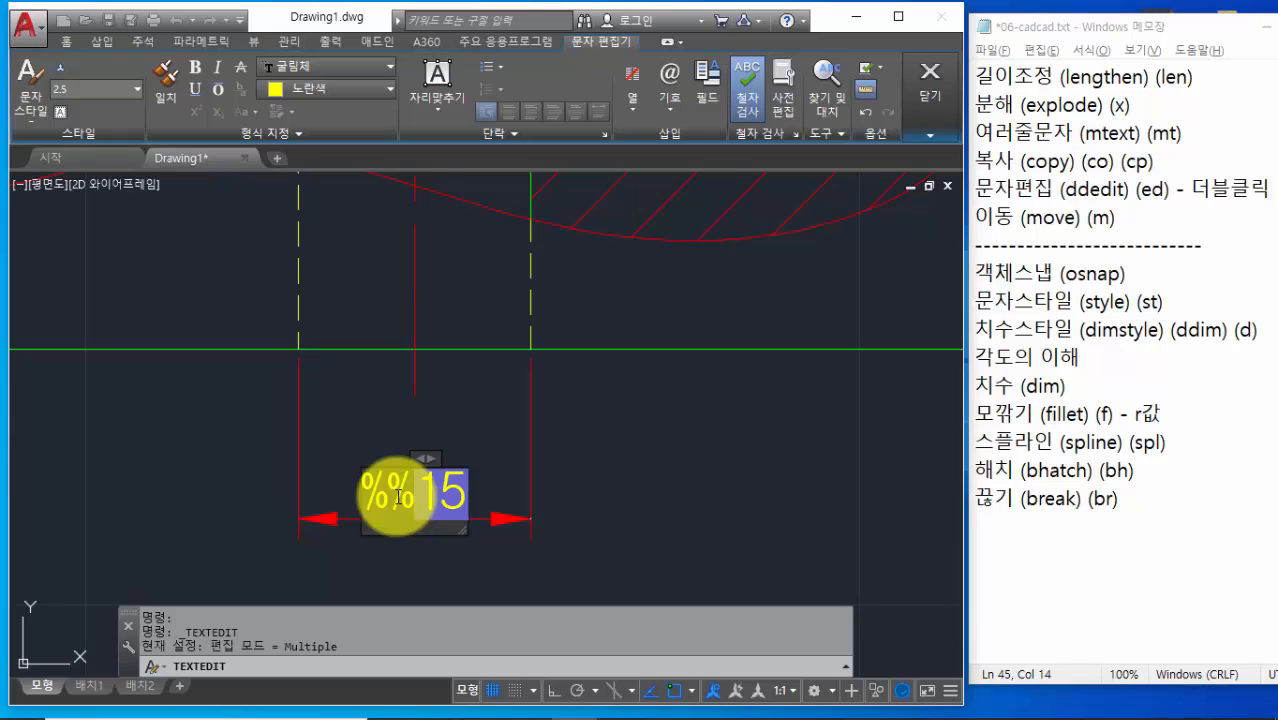
pyautogui.write('c')
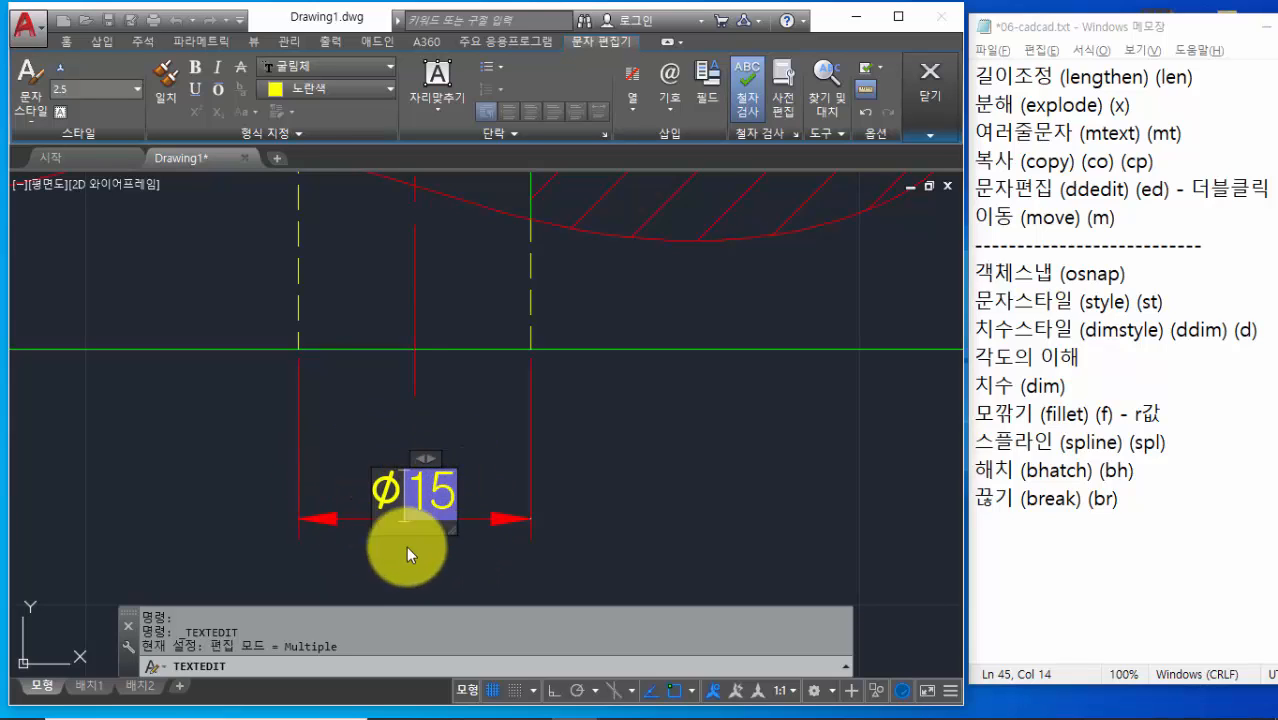
pyautogui.click(792, 449)
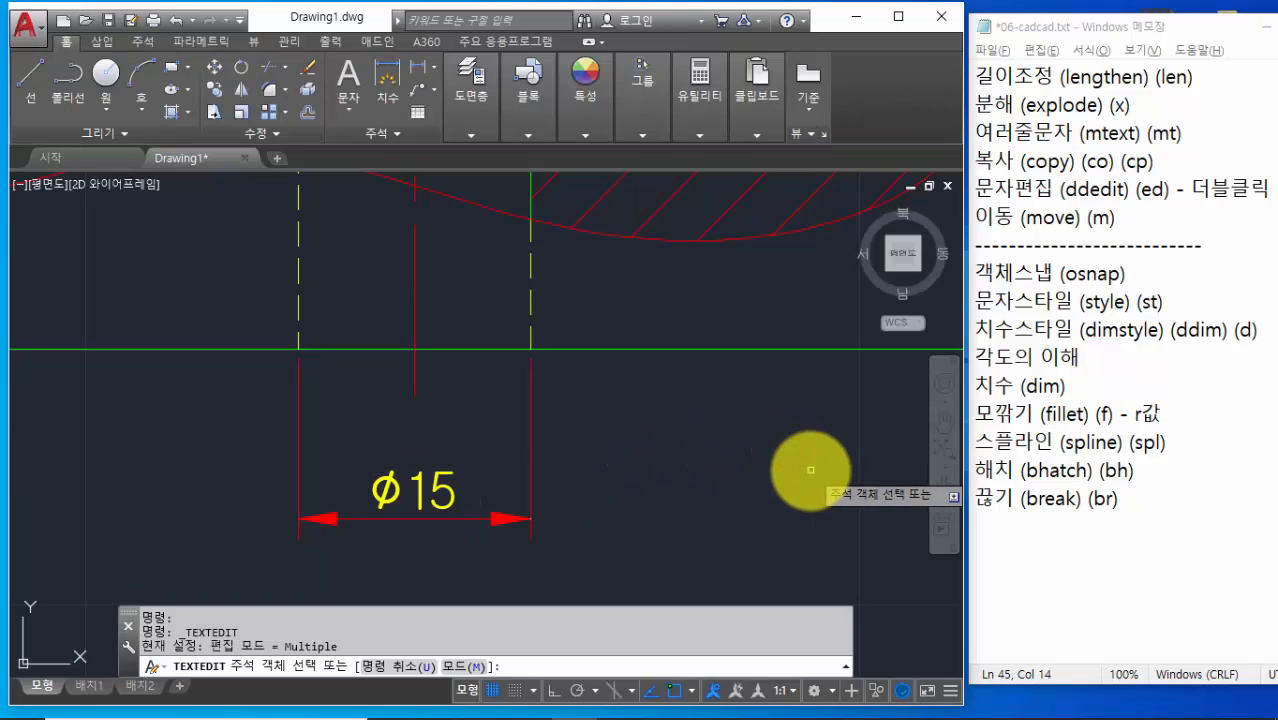
pyautogui.press('Escape')
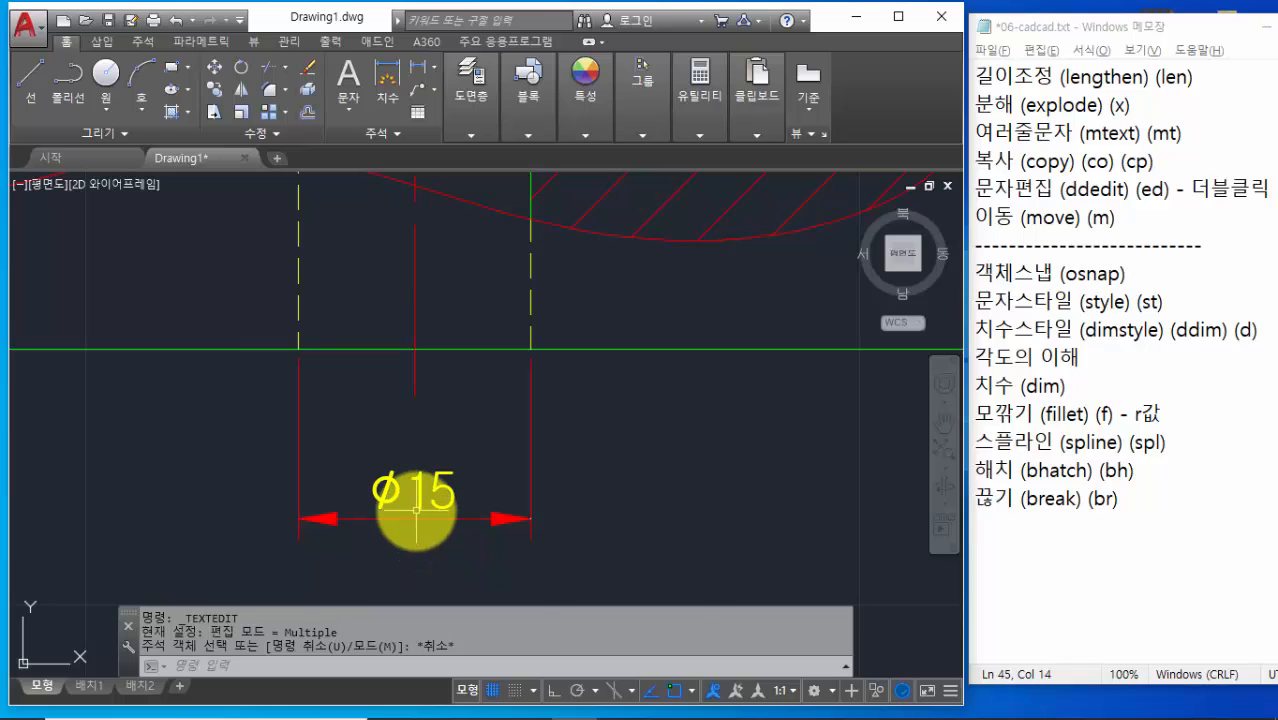
# In the Notepad command list, add a 특수문자 entry with the lines "%%c --- 지름", "%%d --- 각도" and "%%p --- 공차"
pyautogui.click(1022, 531)
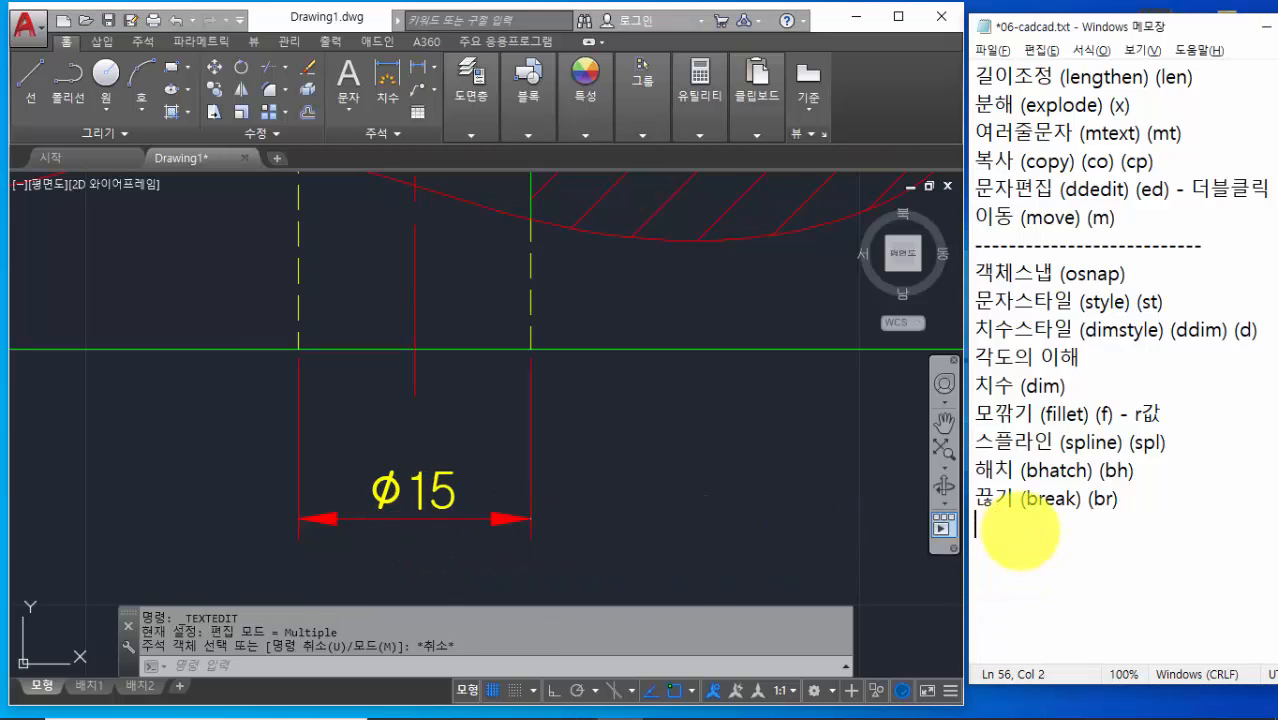
pyautogui.write('특수문자')
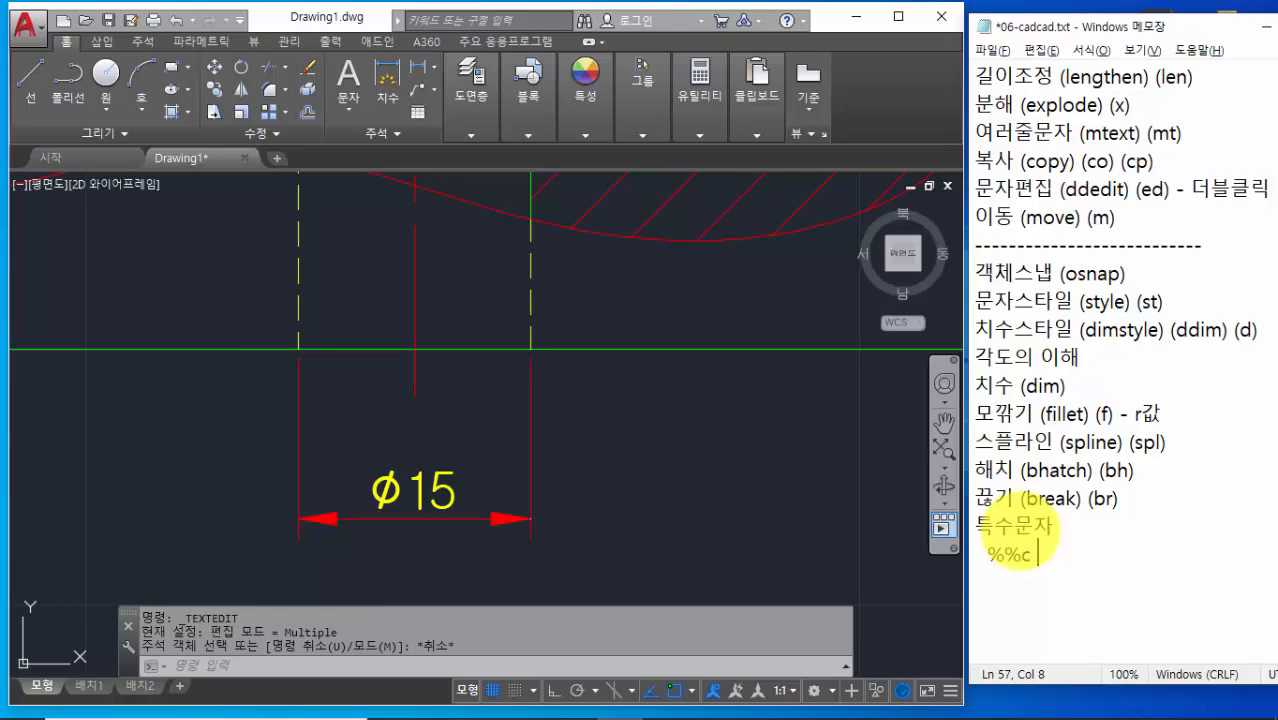
pyautogui.write('지름')
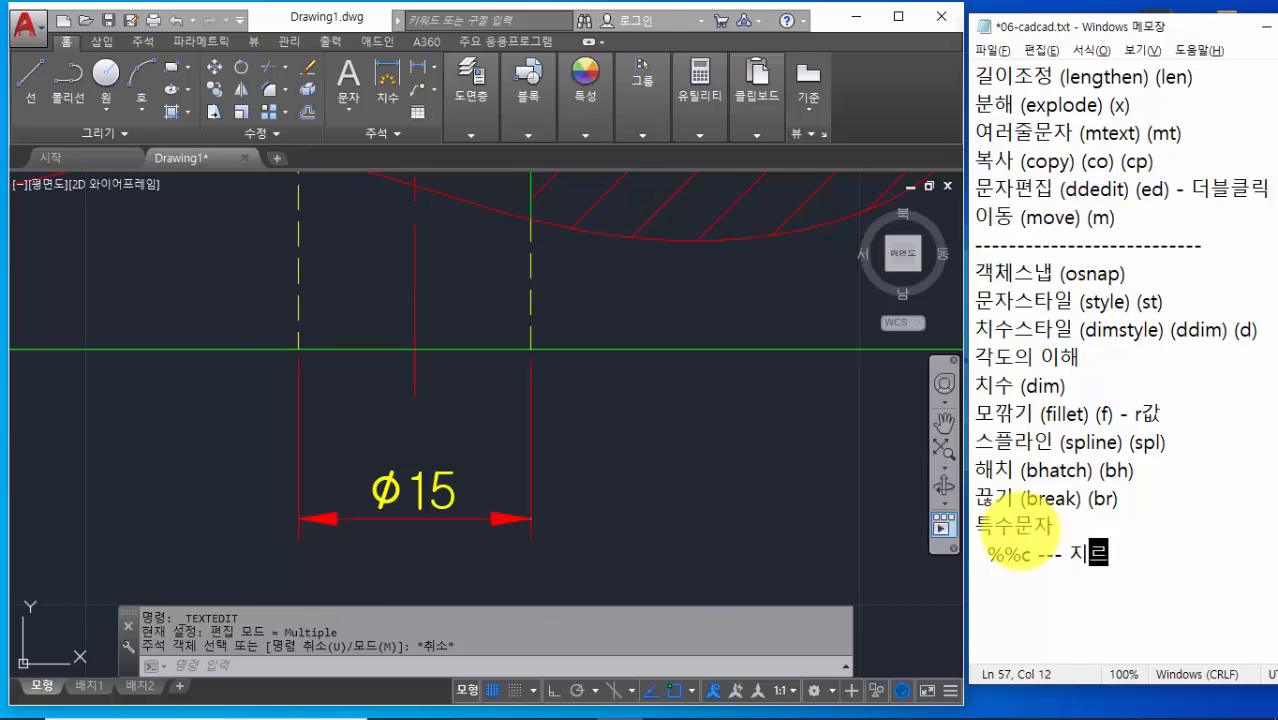
pyautogui.press('Return')
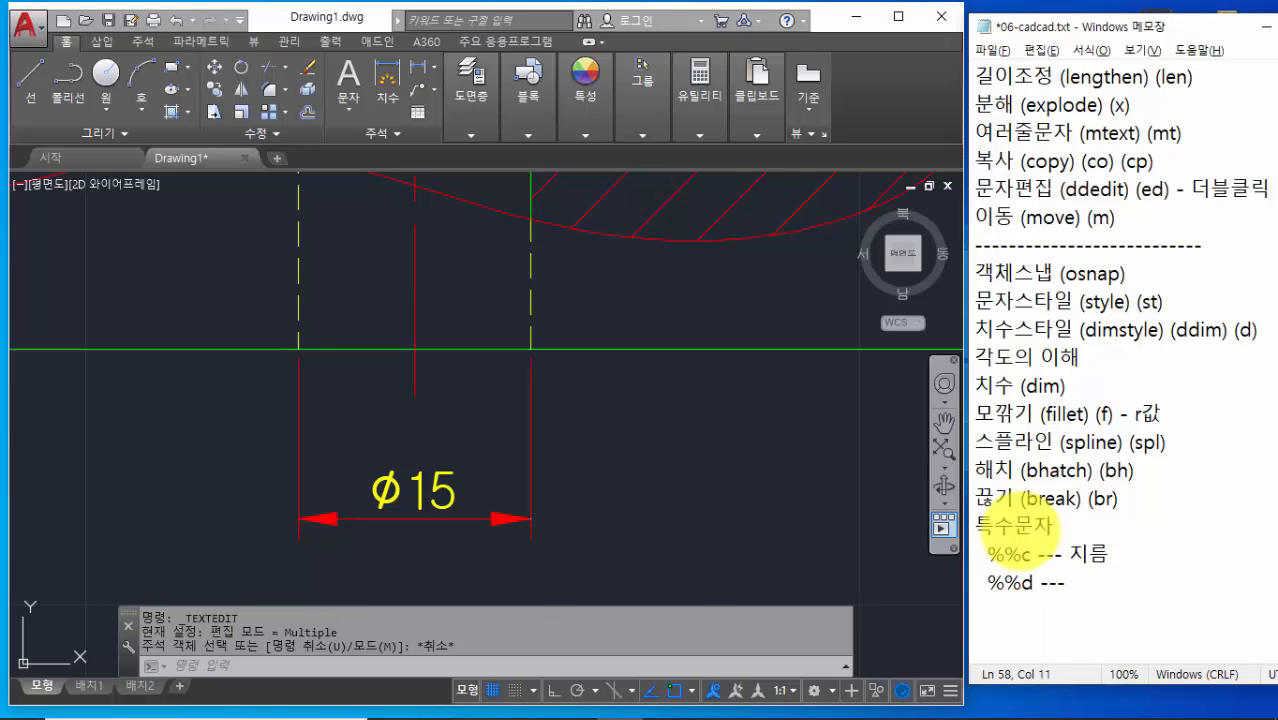
pyautogui.write('도')
pyautogui.press('Return')
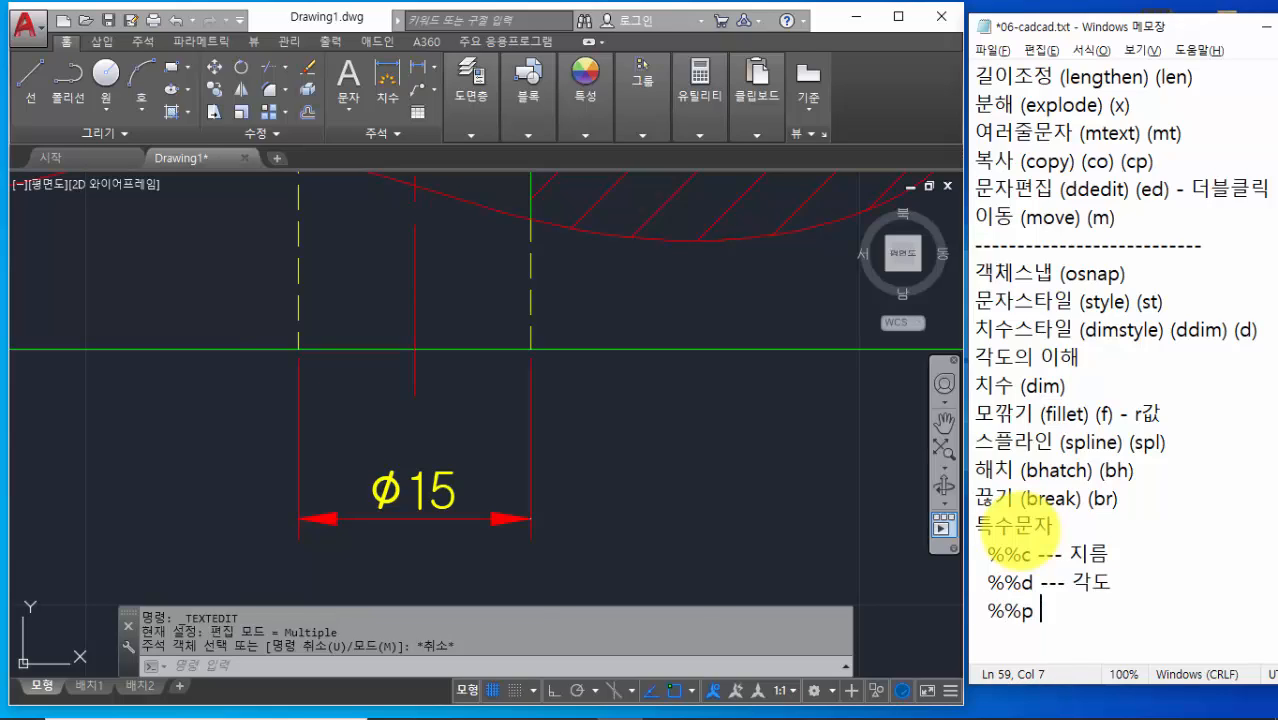
pyautogui.write('%%p --- 고')
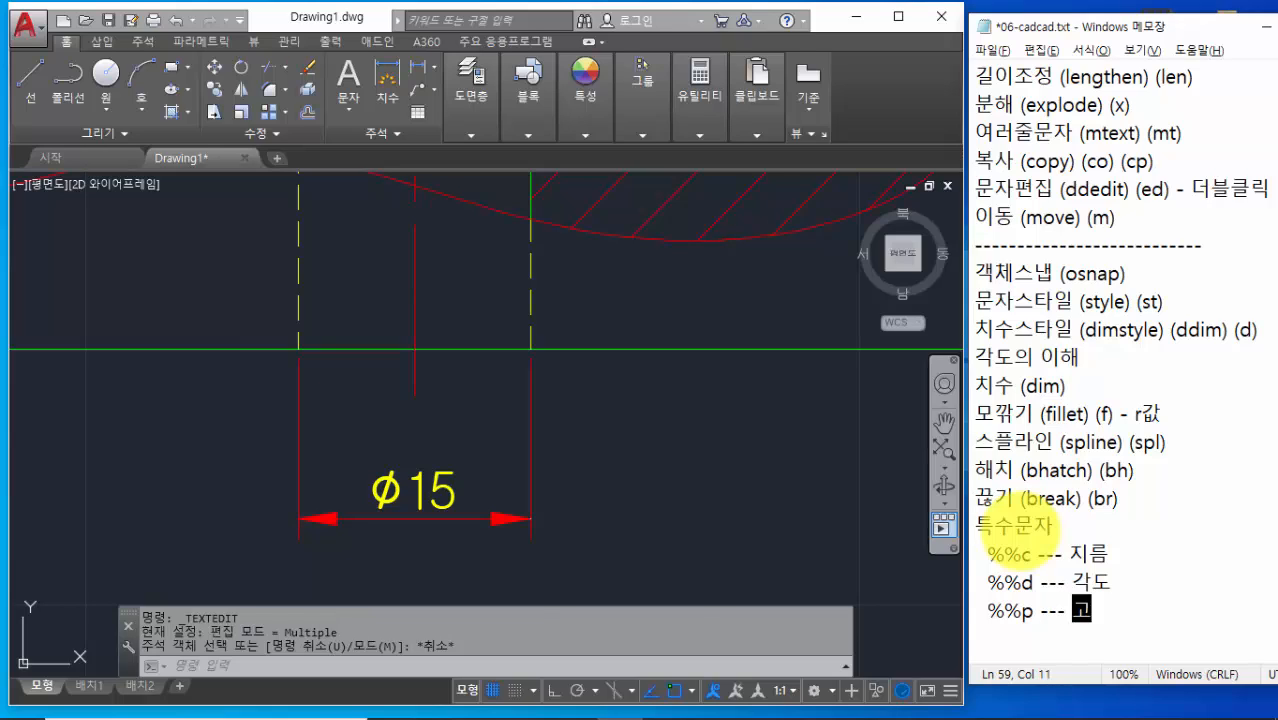
pyautogui.write('ㅊ')
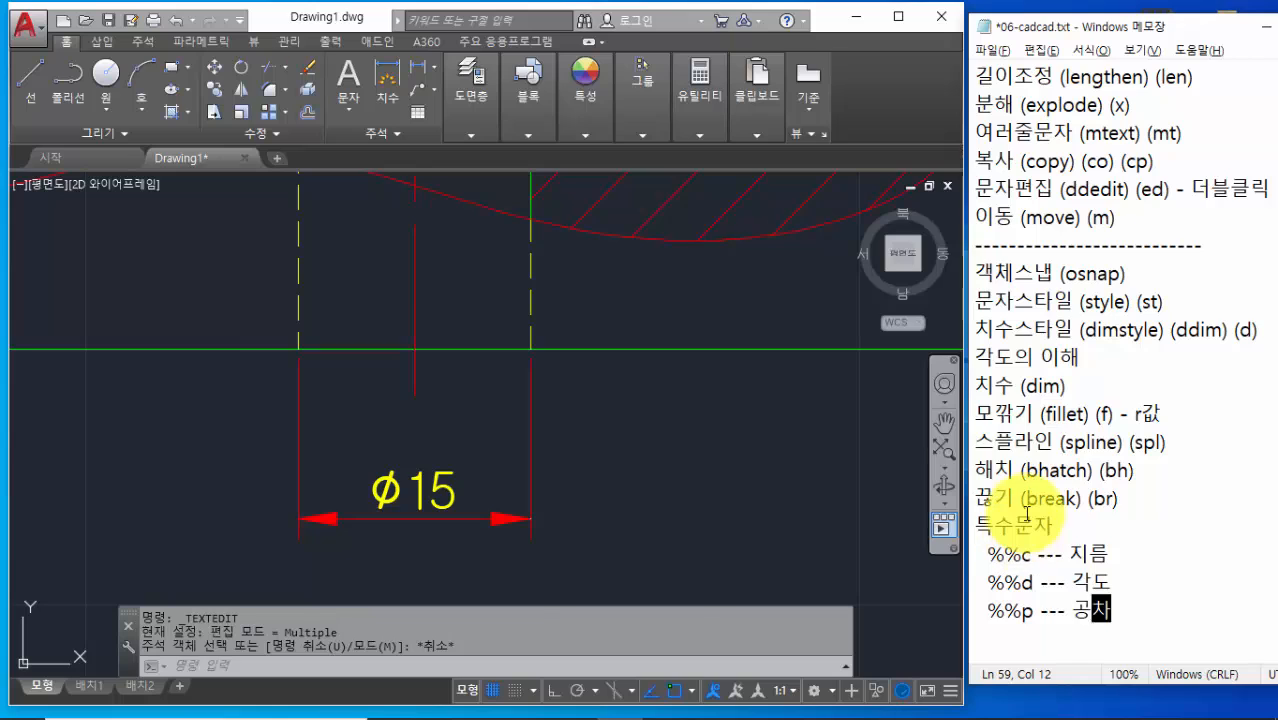
pyautogui.moveTo(978, 524); pyautogui.dragTo(1127, 607)
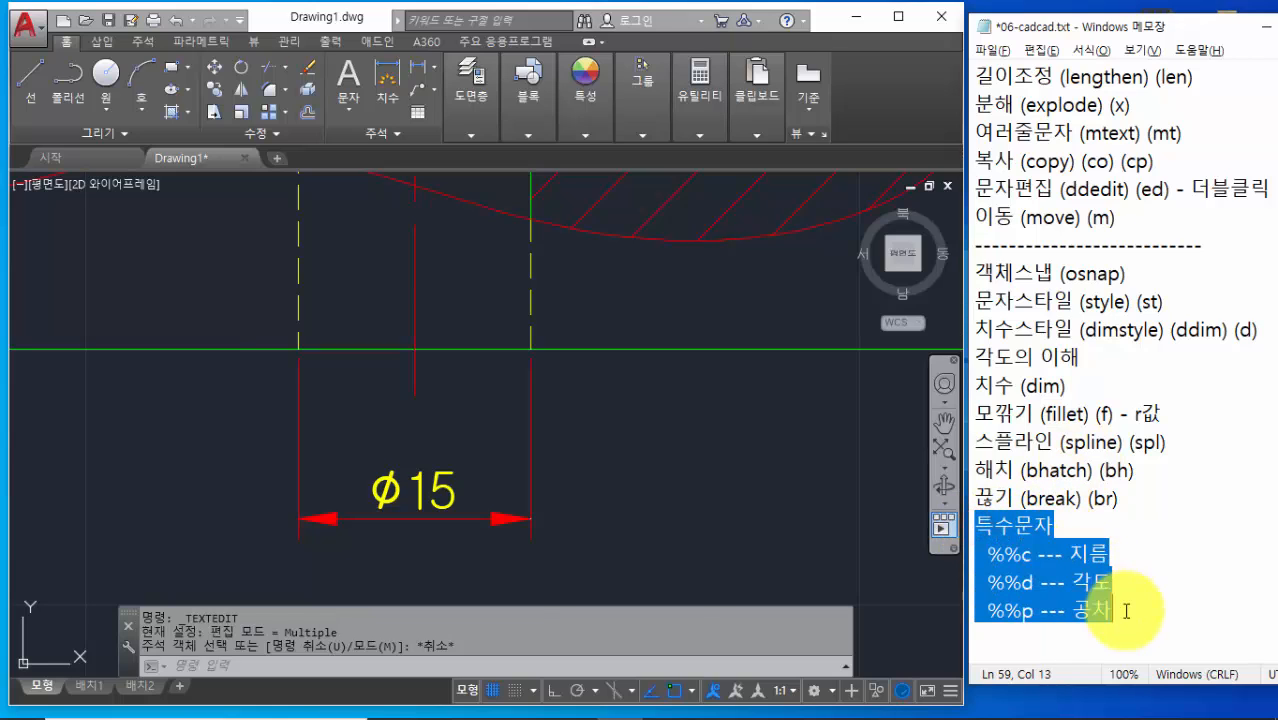
pyautogui.click(1130, 610)
pyautogui.moveTo(984, 523); pyautogui.dragTo(1127, 605)
pyautogui.click(1127, 607)
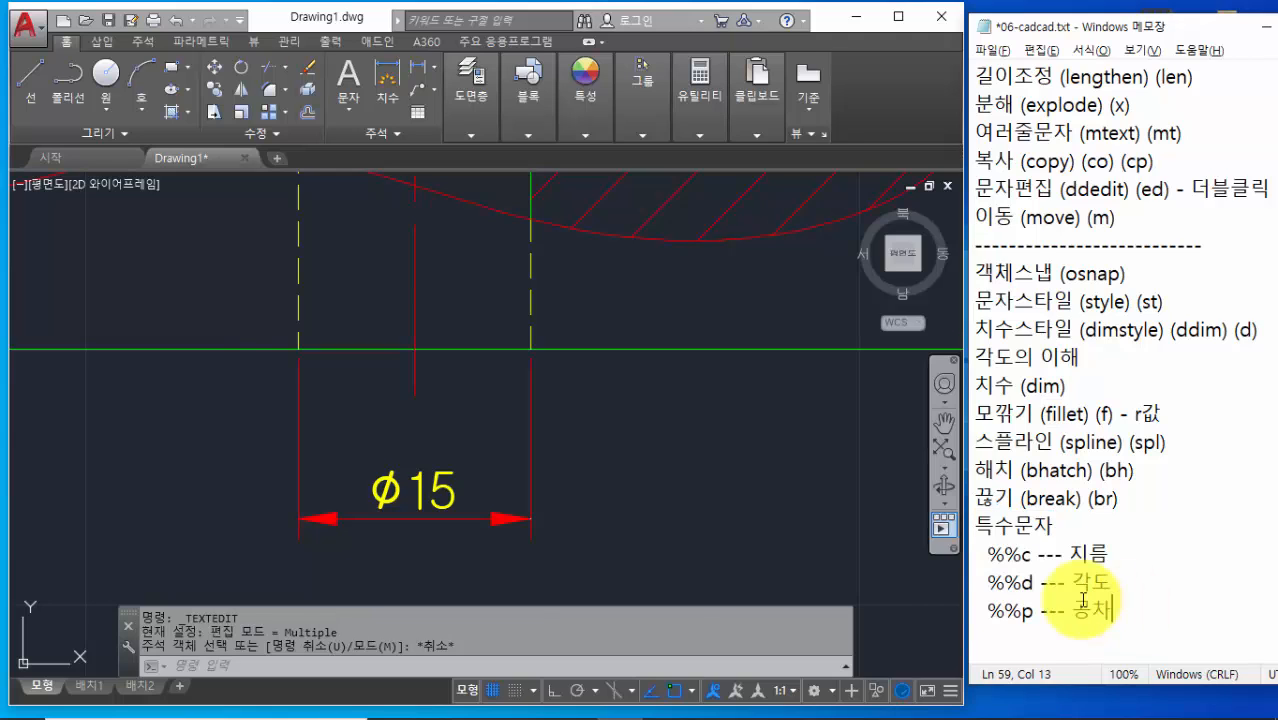
# In AutoCAD, add a horizontal linear dimension across the rounded top boss's width, placed above the boss
pyautogui.click(763, 523)
pyautogui.scroll(-2, 719, 506)
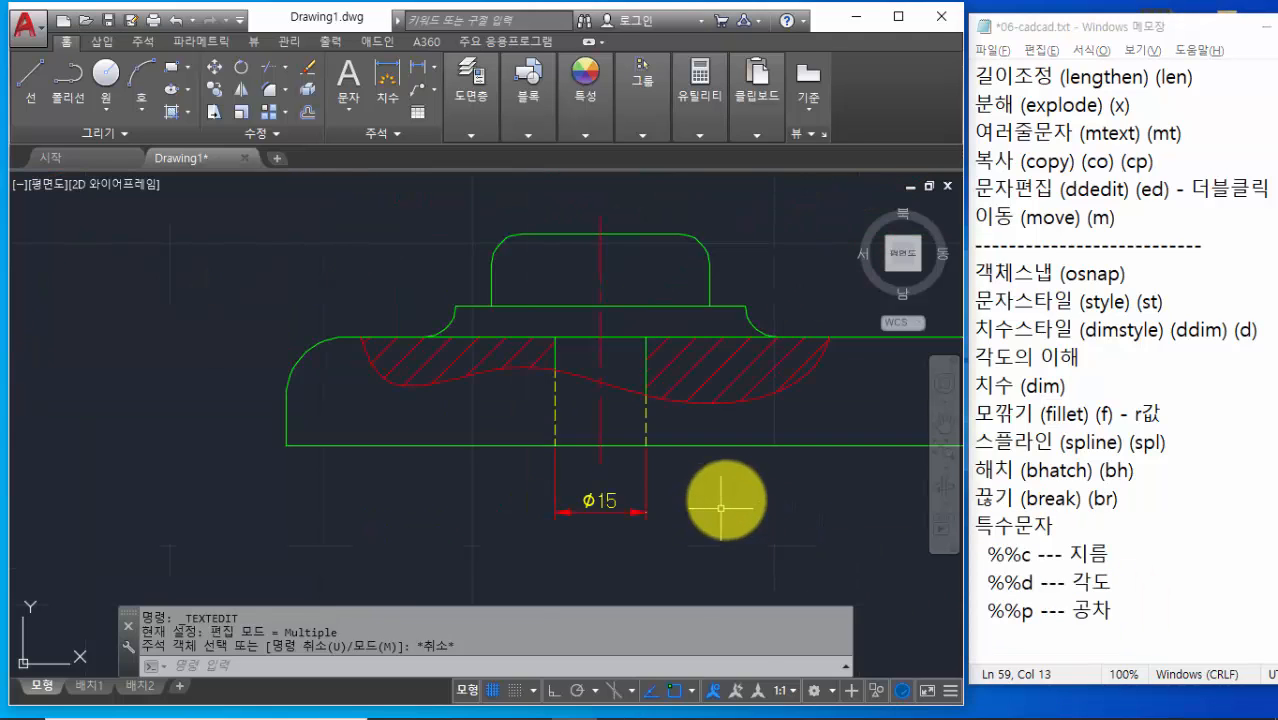
pyautogui.moveTo(726, 501); pyautogui.dragTo(676, 551, button='middle')
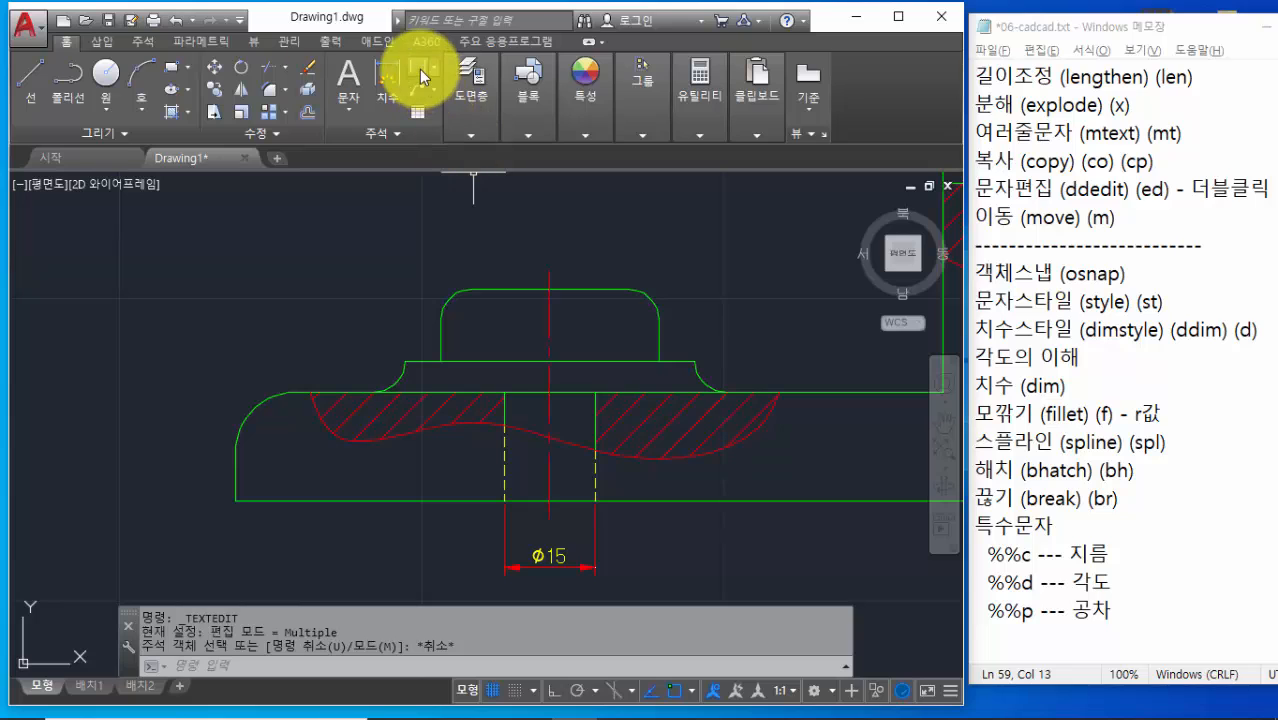
pyautogui.click(434, 69)
pyautogui.click(451, 93)
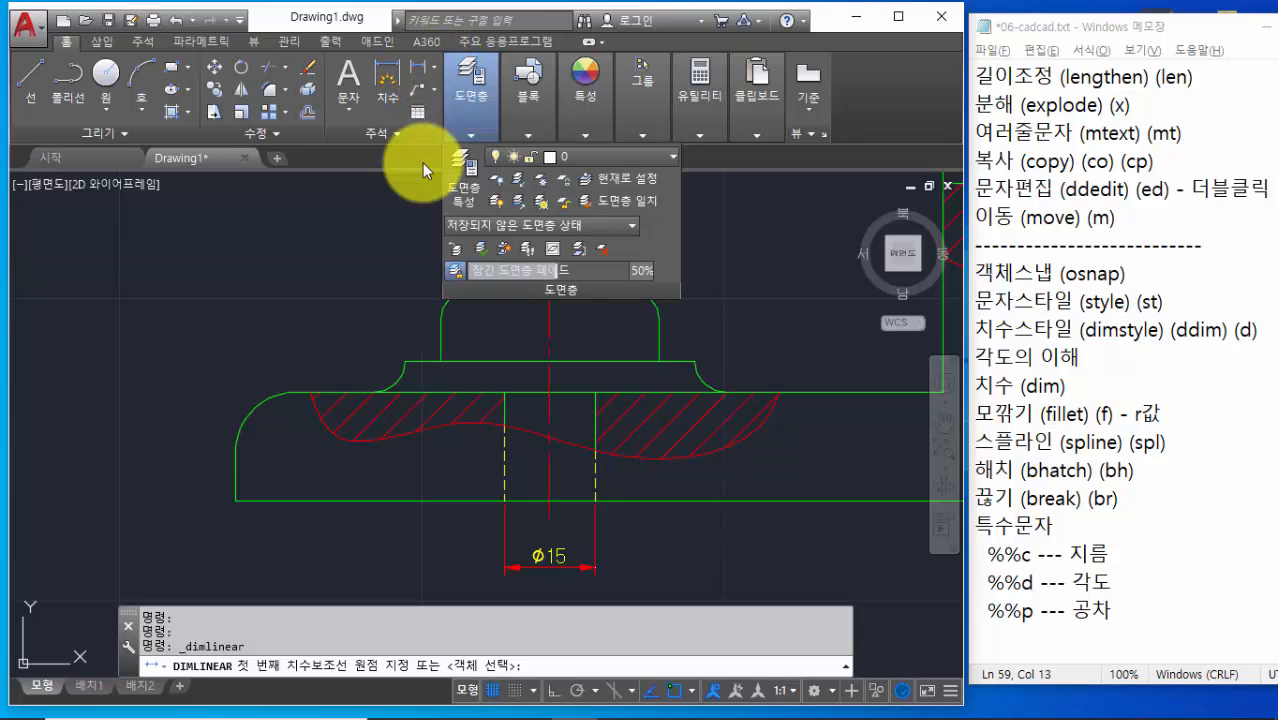
pyautogui.moveTo(371, 265); pyautogui.dragTo(296, 336, button='middle')
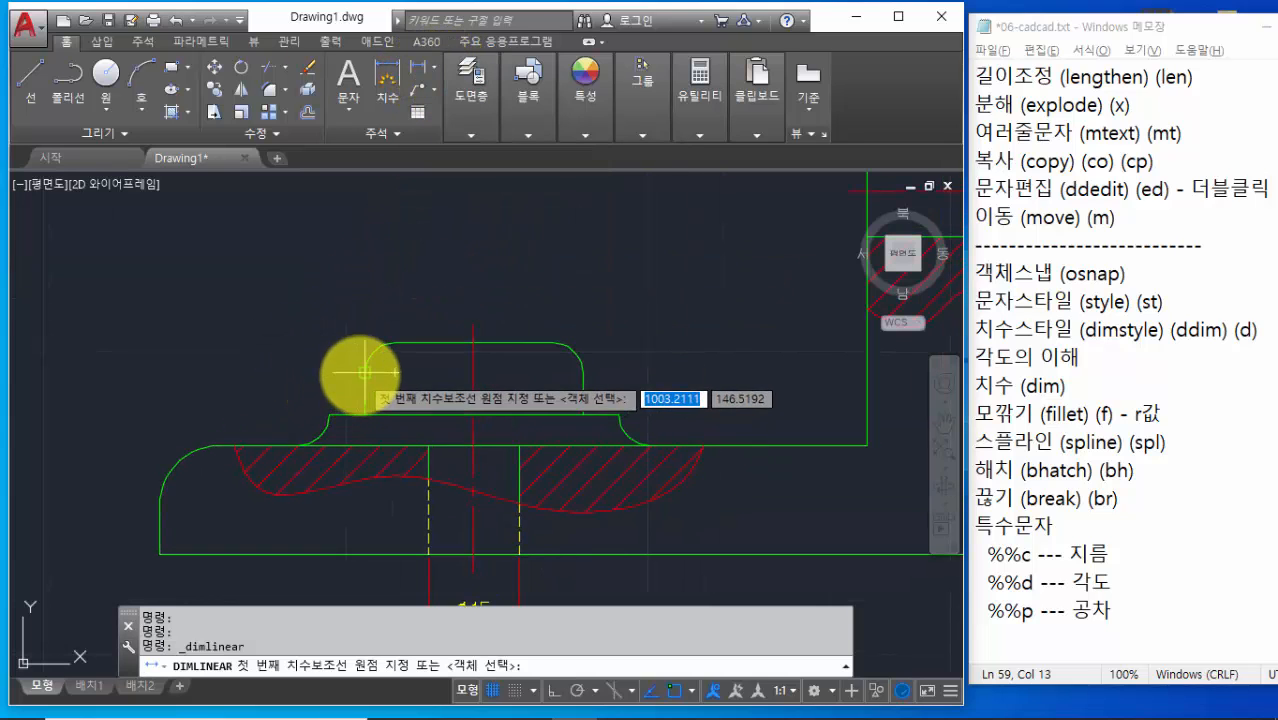
pyautogui.click(395, 372)
pyautogui.click(580, 372)
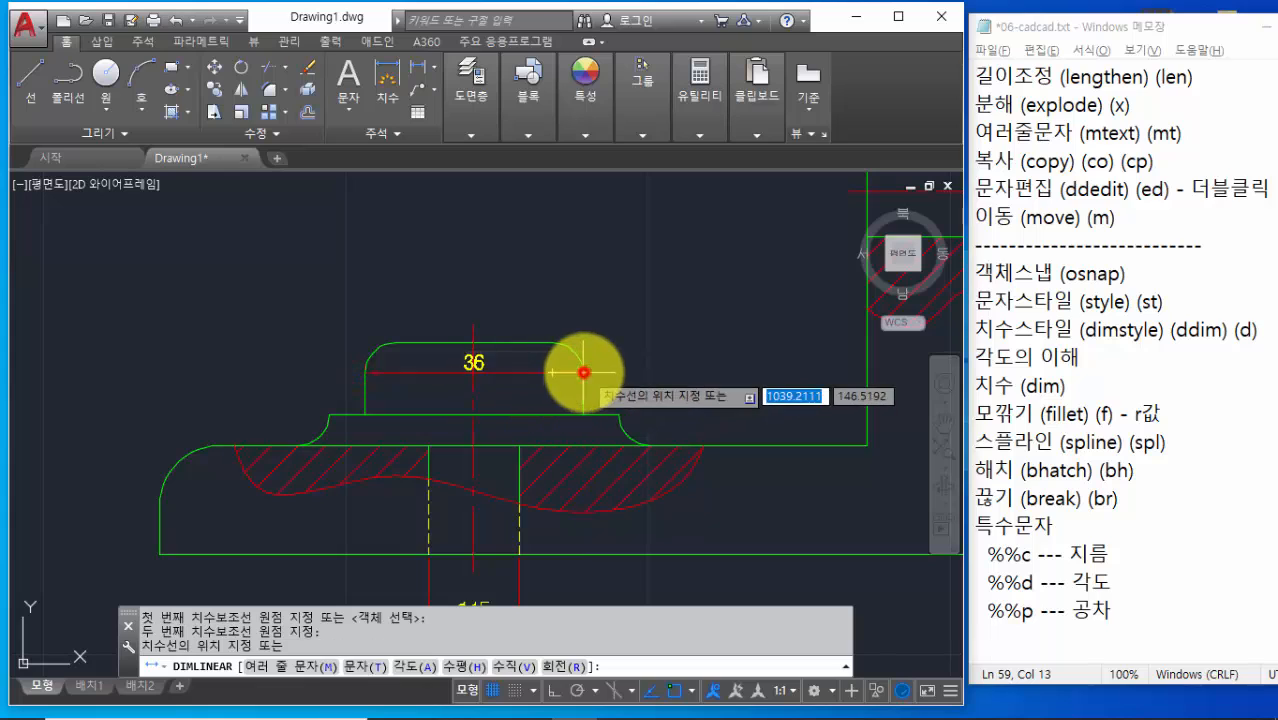
pyautogui.click(511, 292)
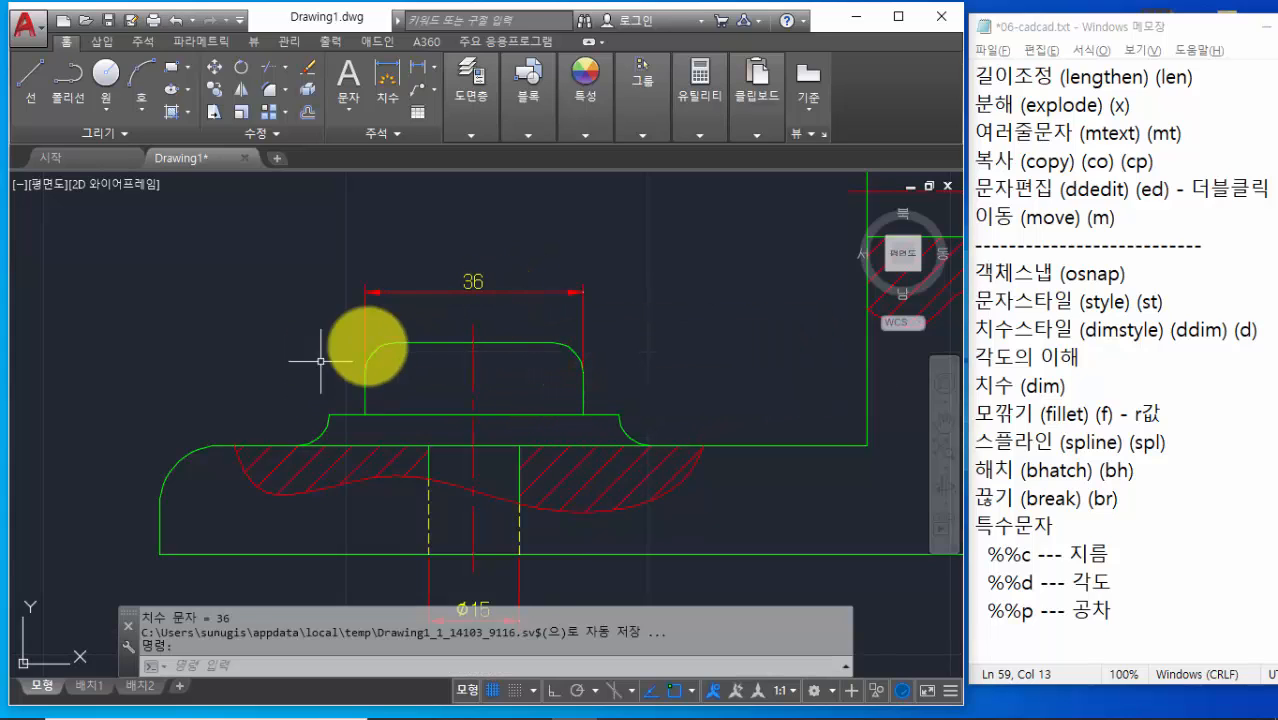
# Edit the top boss's width dimension text, adding the diameter symbol (%%c) in front of the value
pyautogui.scroll(2, 460, 300)
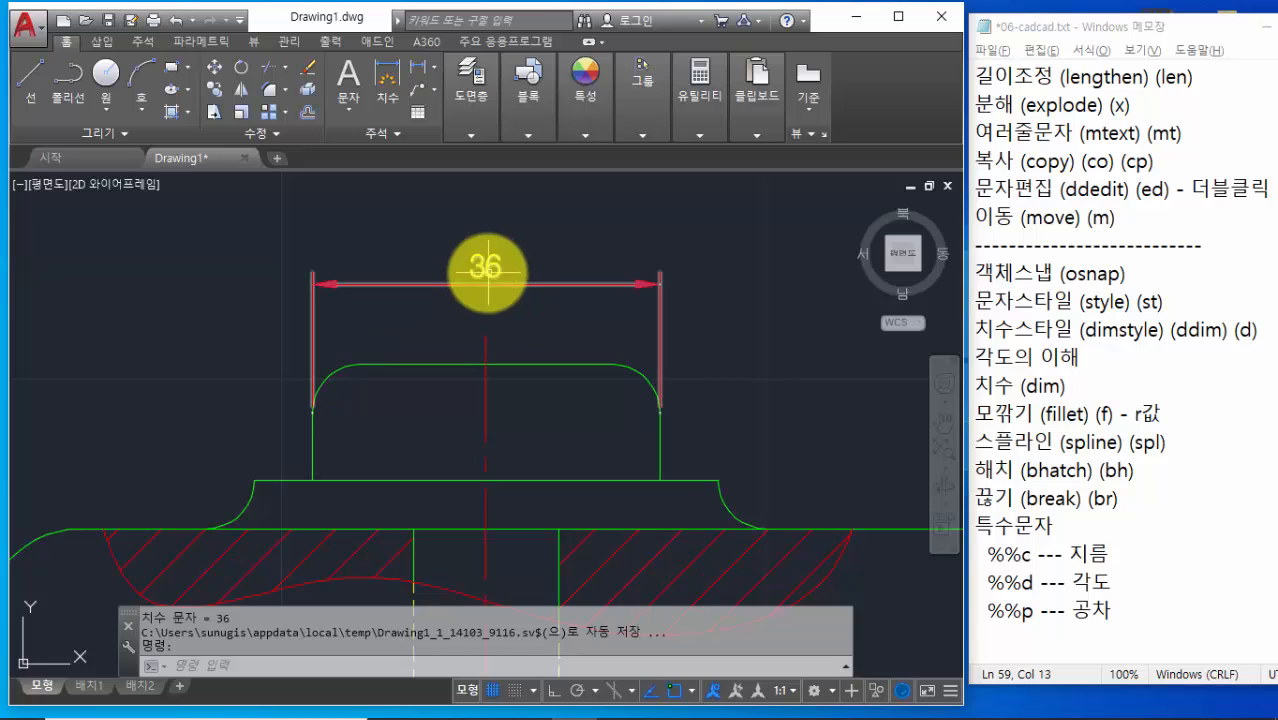
pyautogui.doubleClick(485, 270)
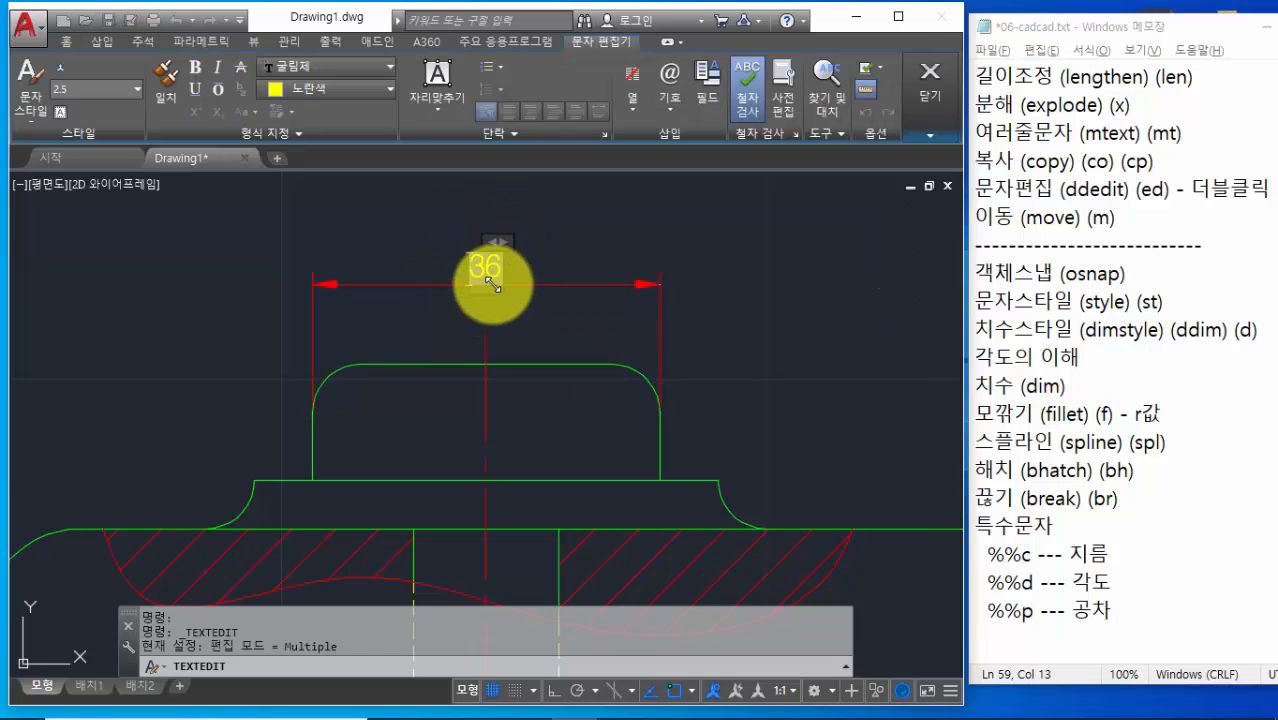
pyautogui.click(673, 107)
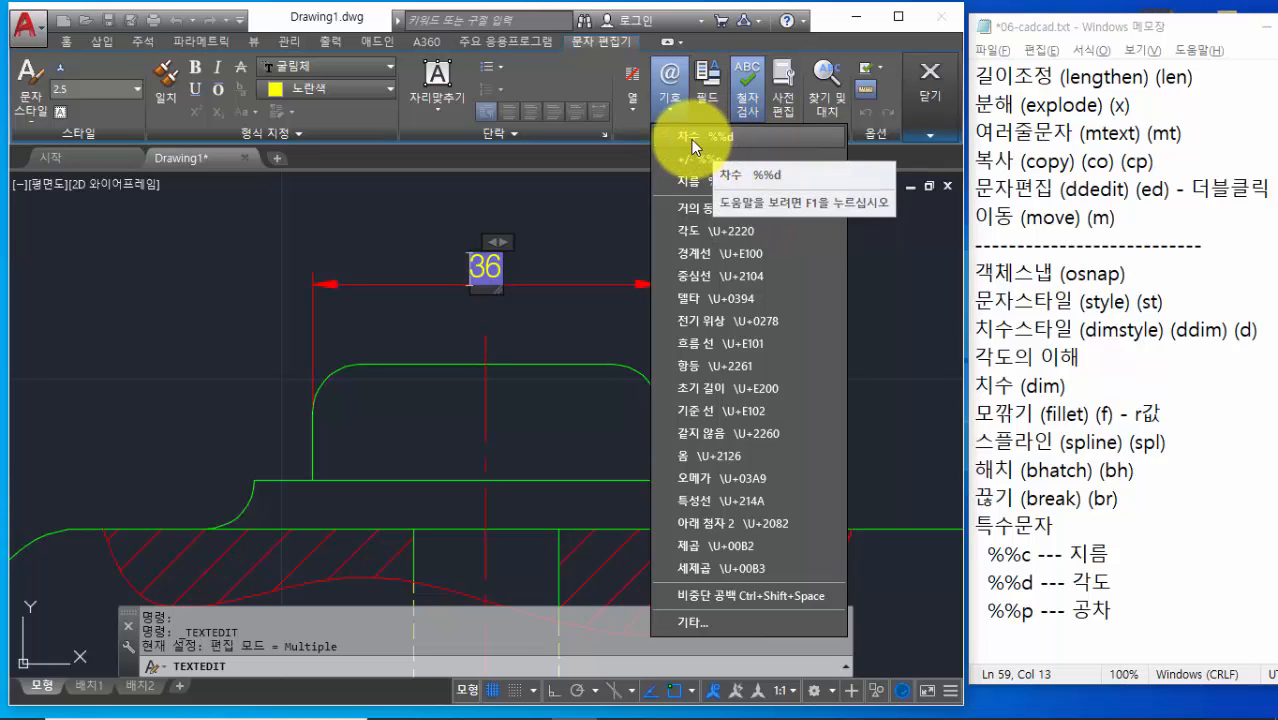
pyautogui.click(474, 270)
pyautogui.write('%%')
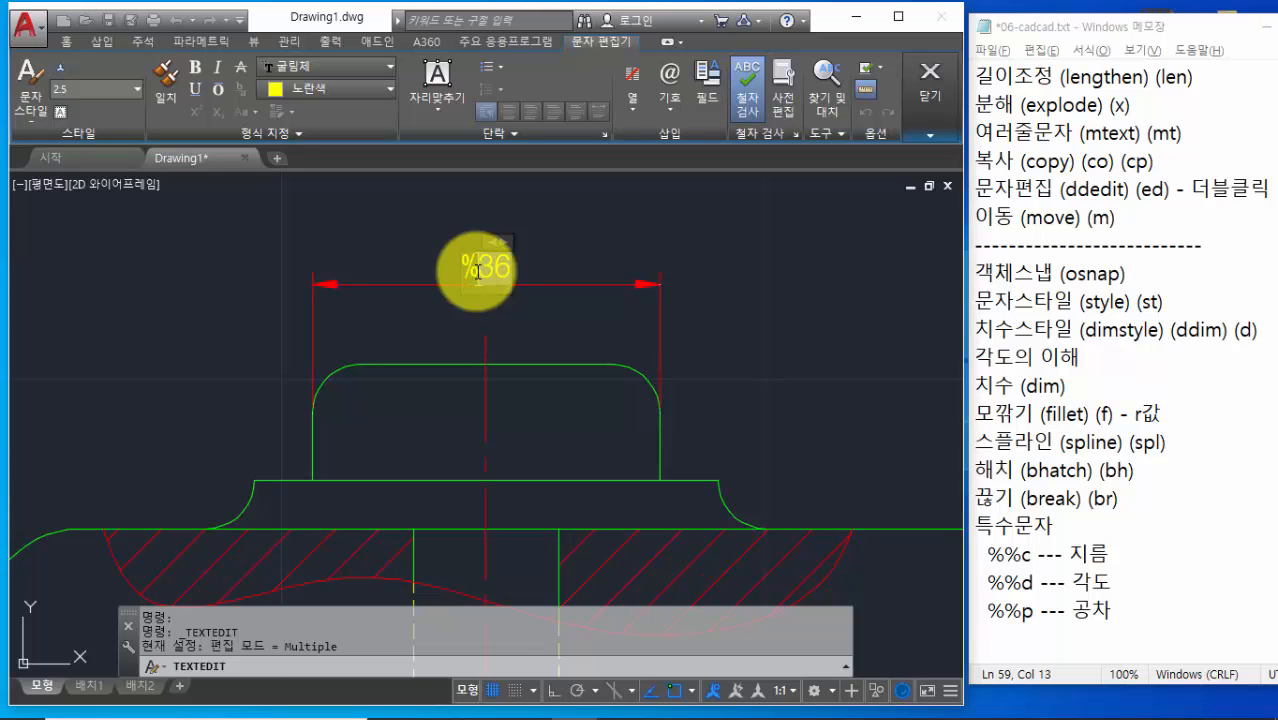
pyautogui.write('c')
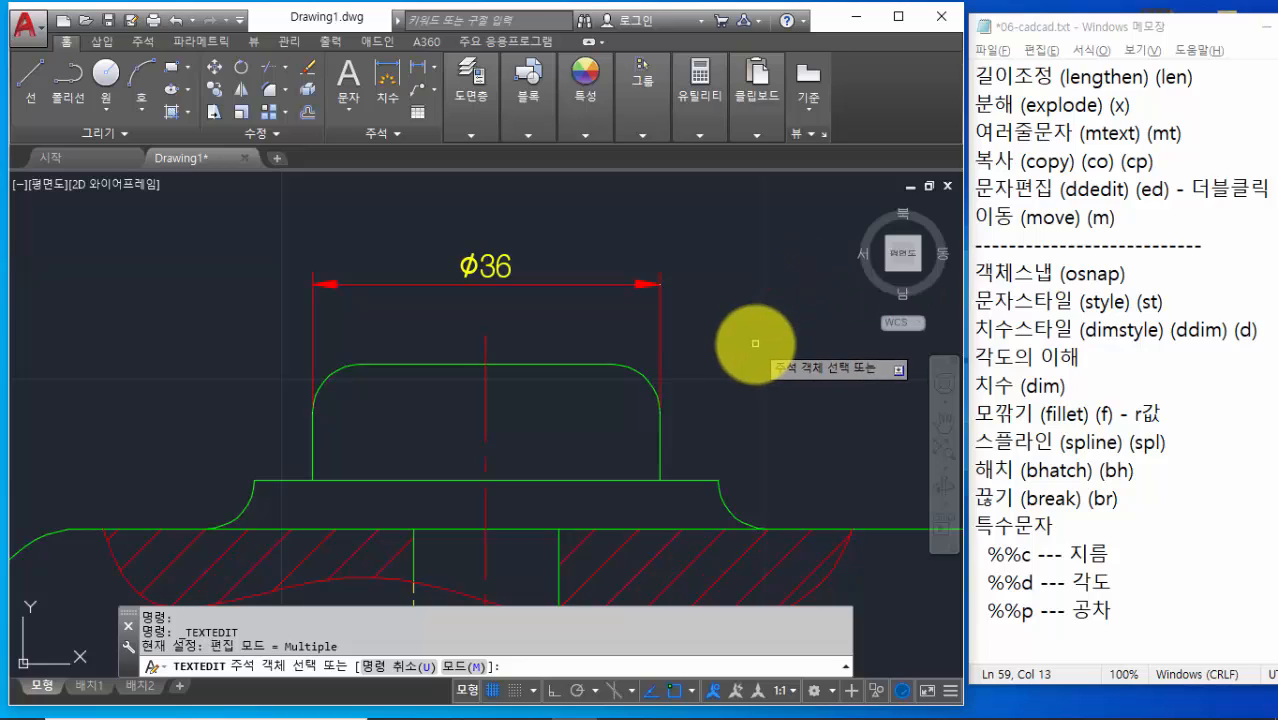
pyautogui.press('Escape')
# Add a horizontal linear dimension across the top edge of the wider step beneath the boss, placed above the boss's diameter dimension
pyautogui.scroll(-4, 750, 345)
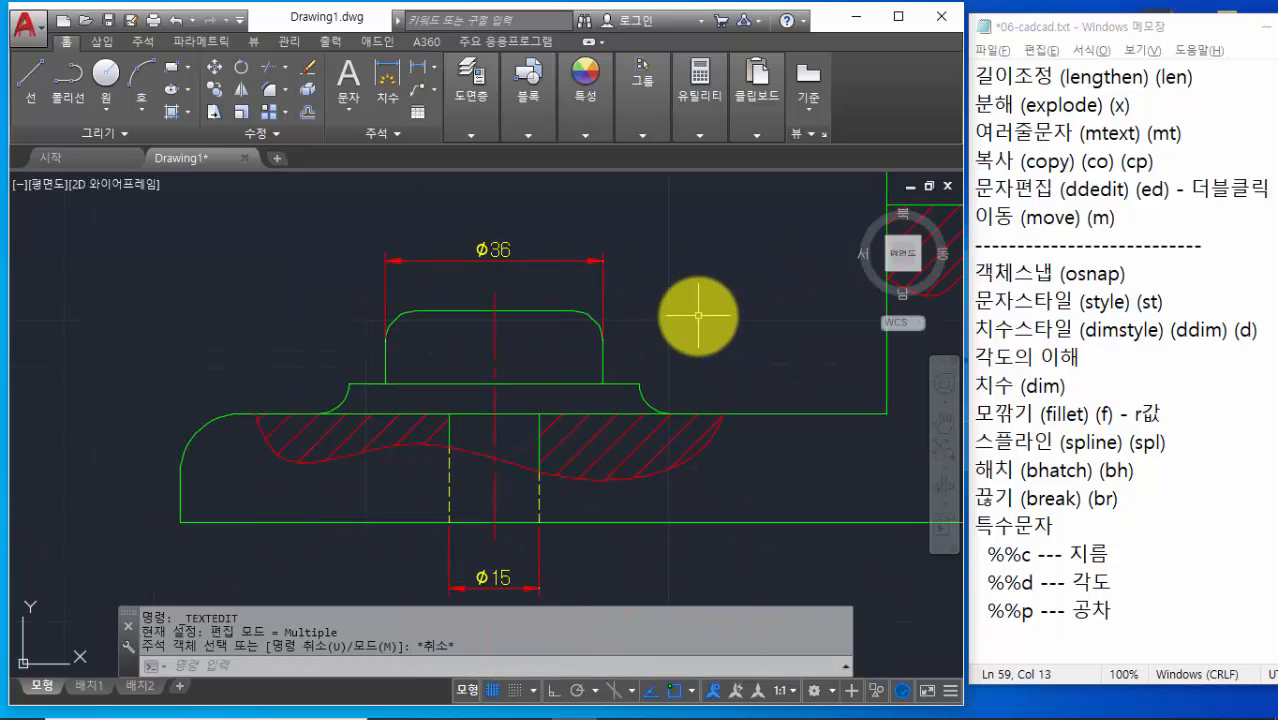
pyautogui.moveTo(698, 316); pyautogui.dragTo(571, 386, button='middle')
pyautogui.scroll(-2, 597, 324)
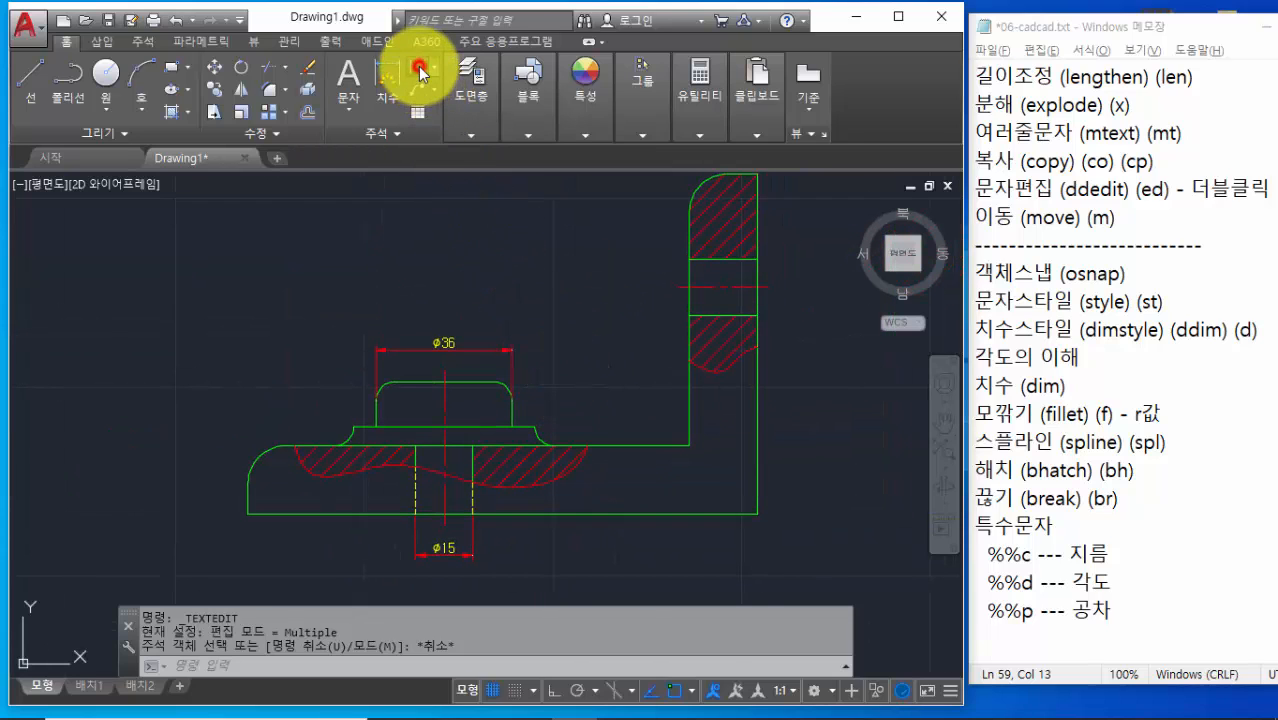
pyautogui.click(419, 70)
pyautogui.click(354, 425)
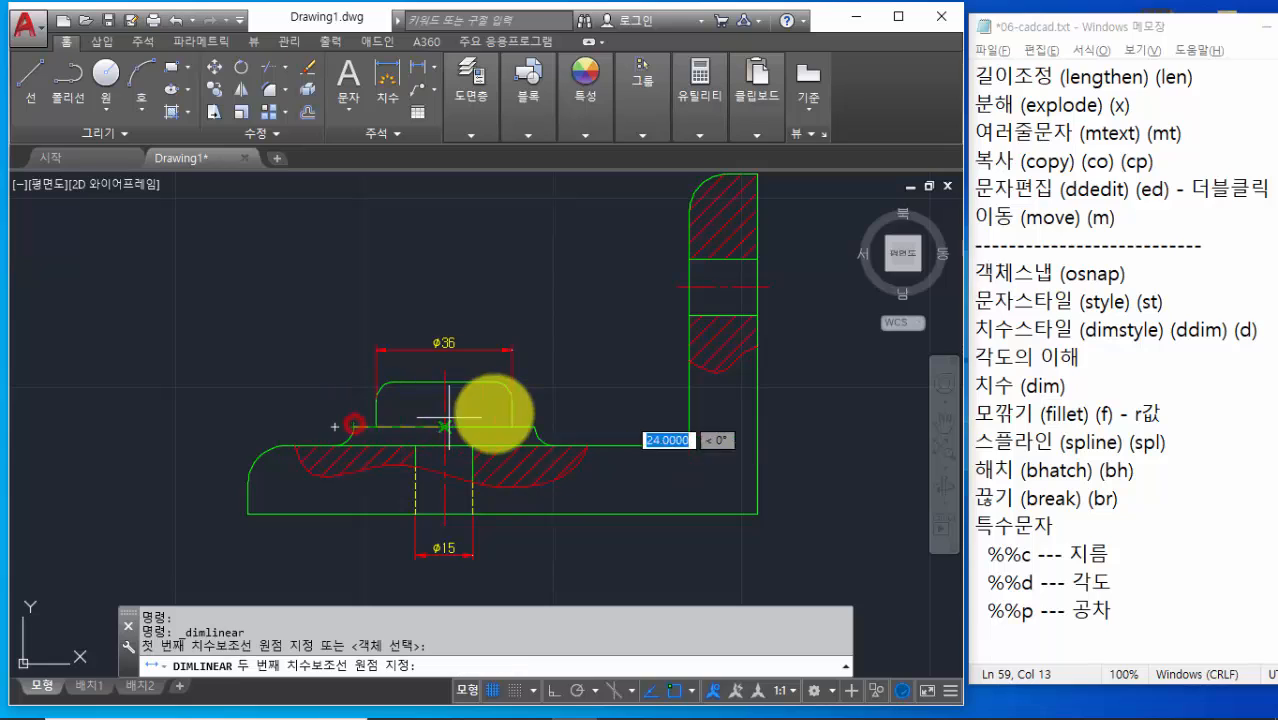
pyautogui.click(535, 427)
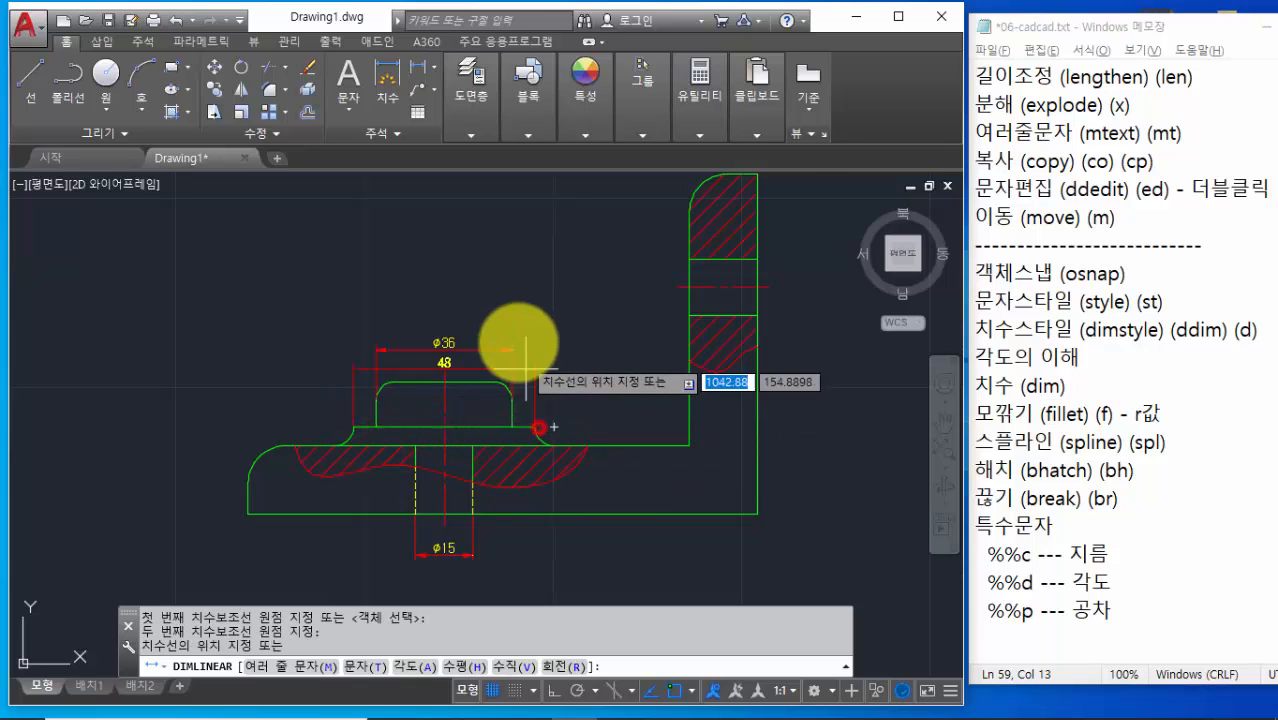
pyautogui.click(513, 318)
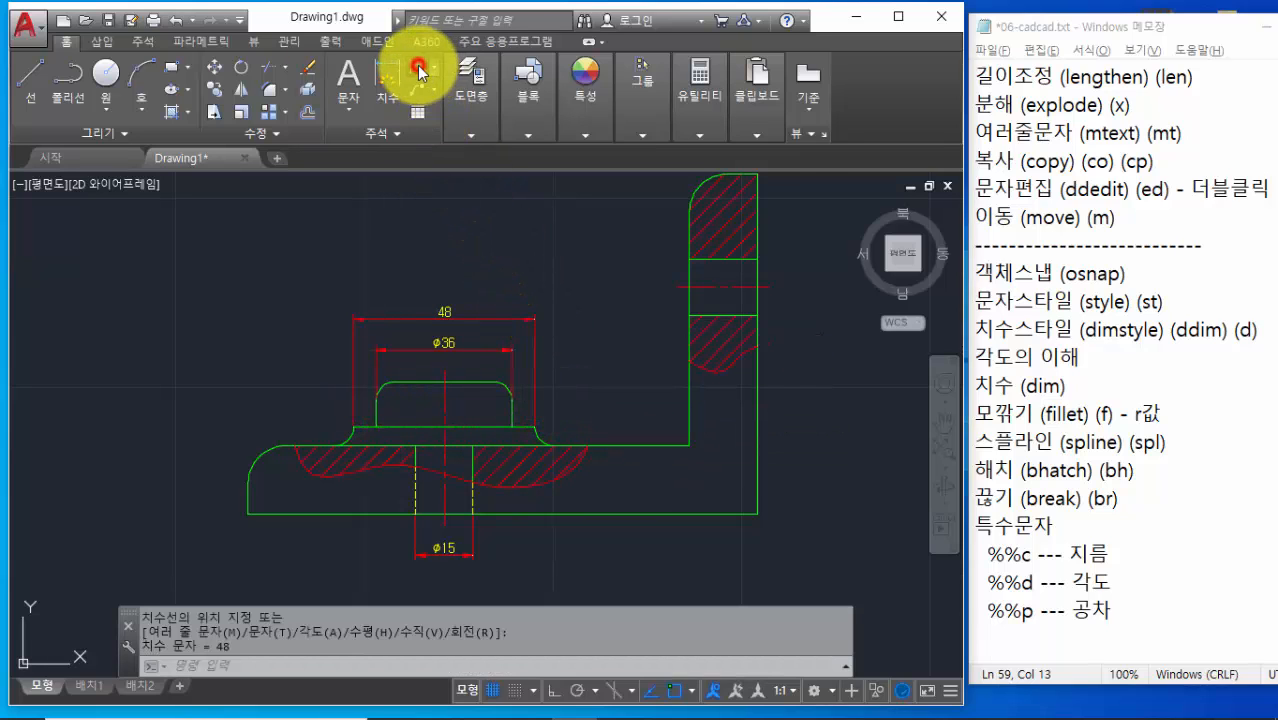
# Add a vertical linear dimension across the upright's horizontal hole, placed on the inner side of the upright
pyautogui.click(419, 70)
pyautogui.click(689, 258)
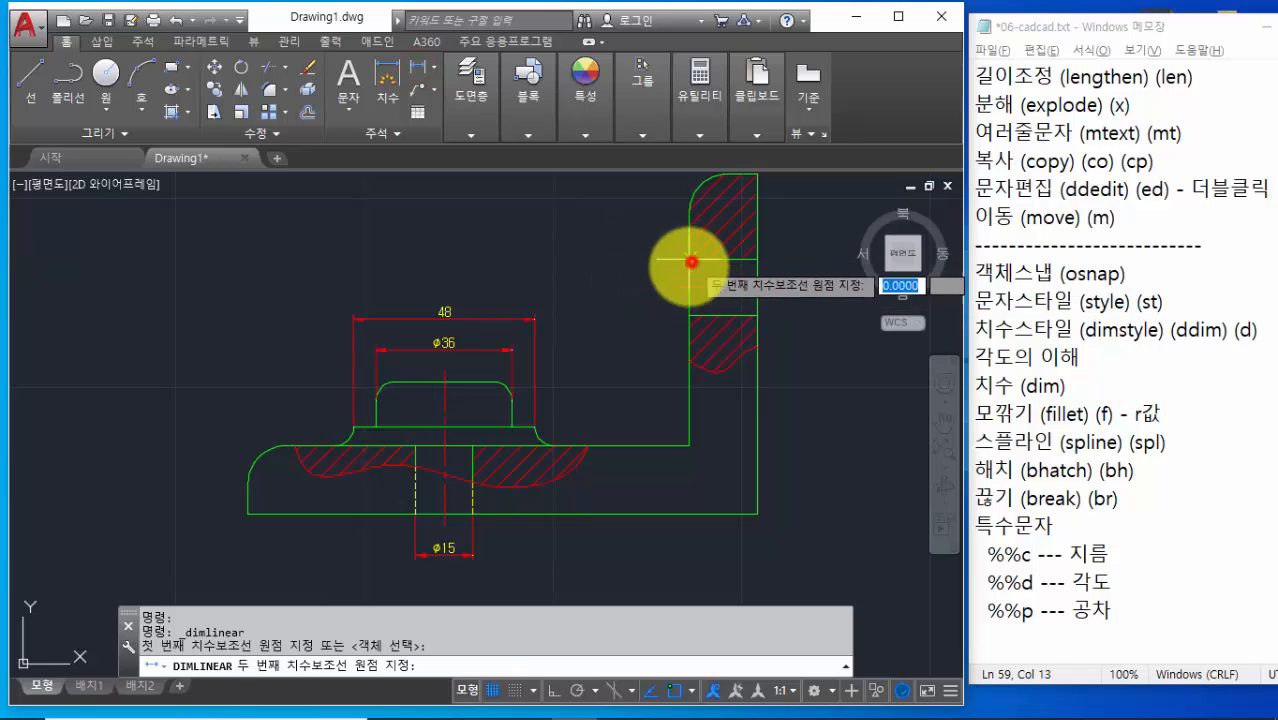
pyautogui.click(689, 314)
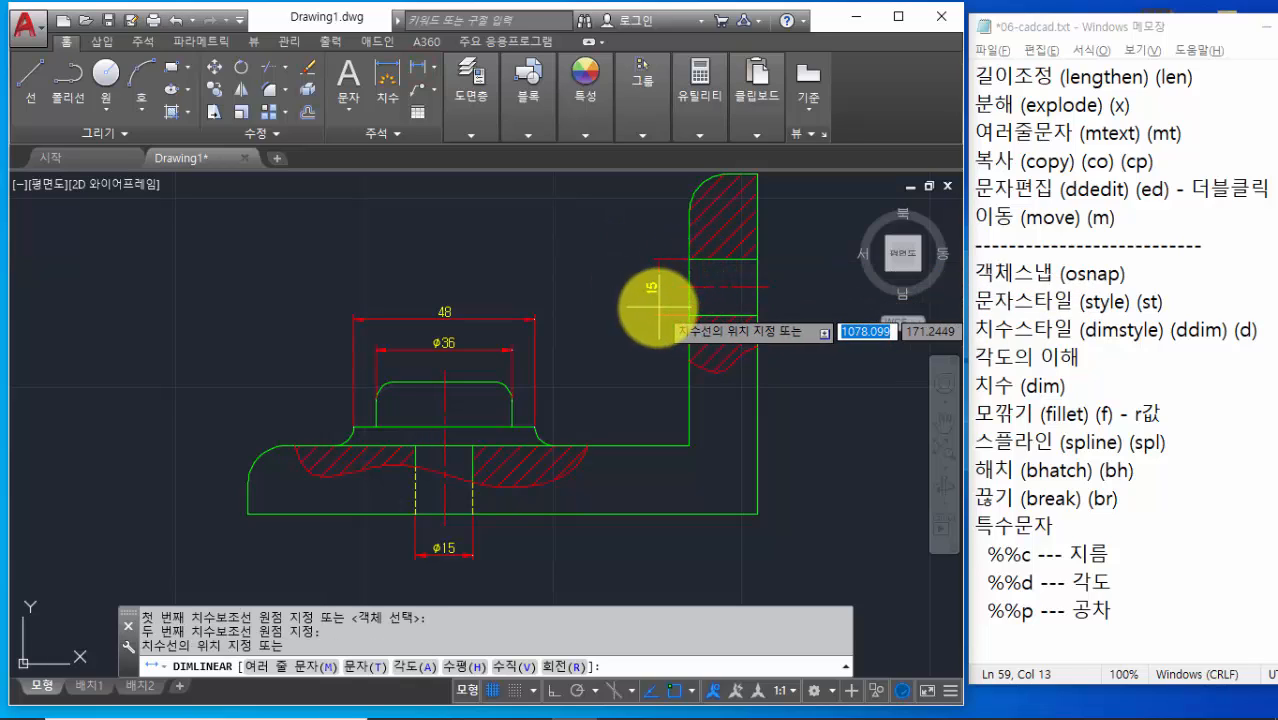
pyautogui.click(657, 302)
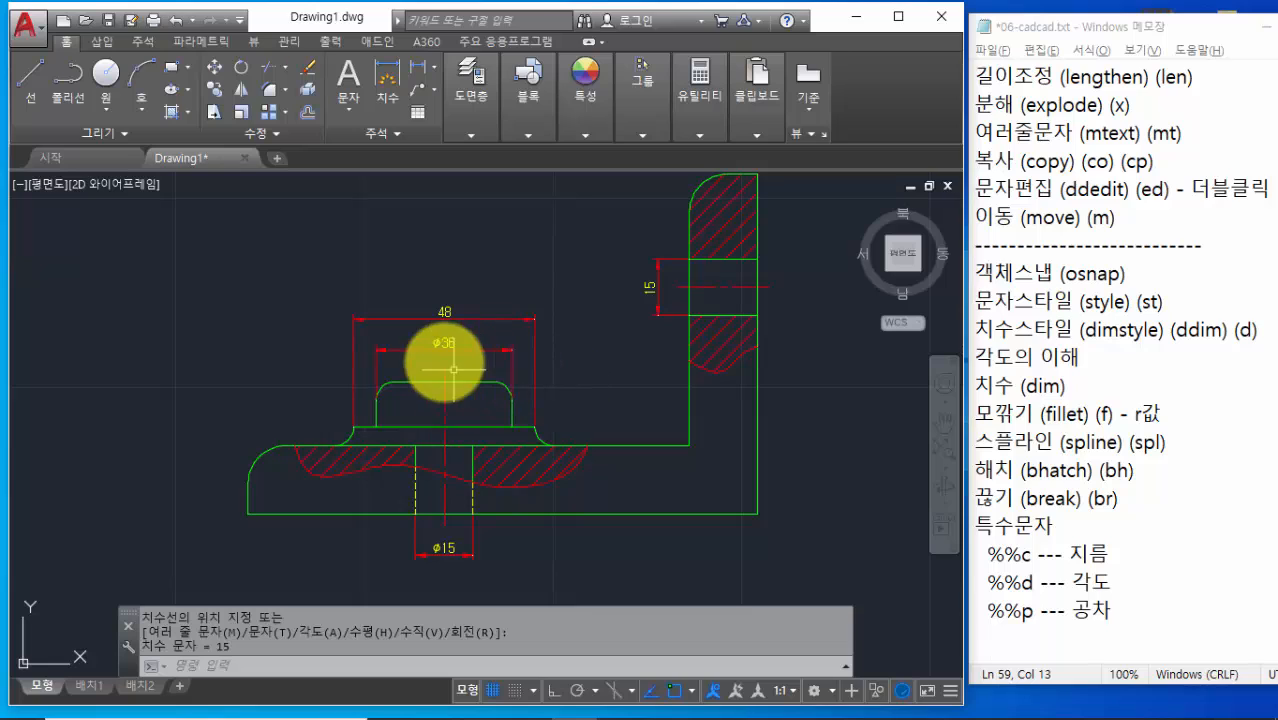
# Edit the wider step's width dimension text above the boss, adding the diameter symbol (%%c) in front of the value
pyautogui.scroll(2, 445, 340)
pyautogui.doubleClick(450, 302)
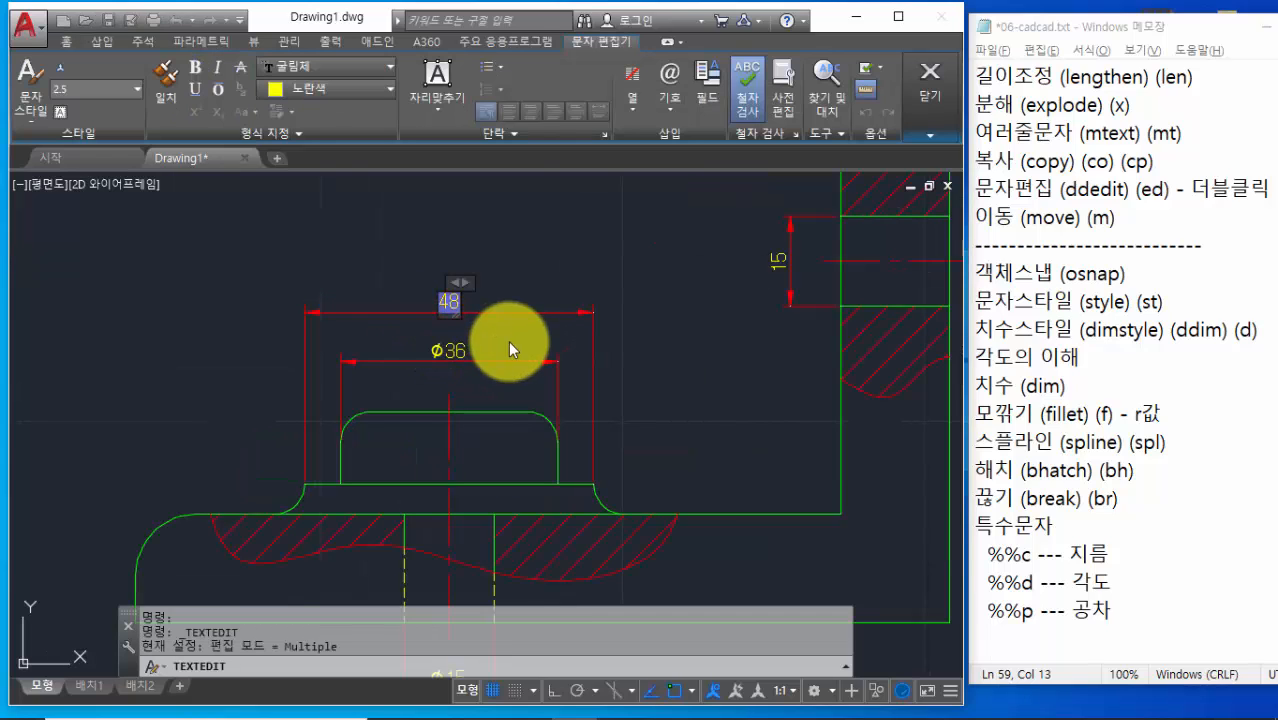
pyautogui.press('Home')
pyautogui.write('%%')
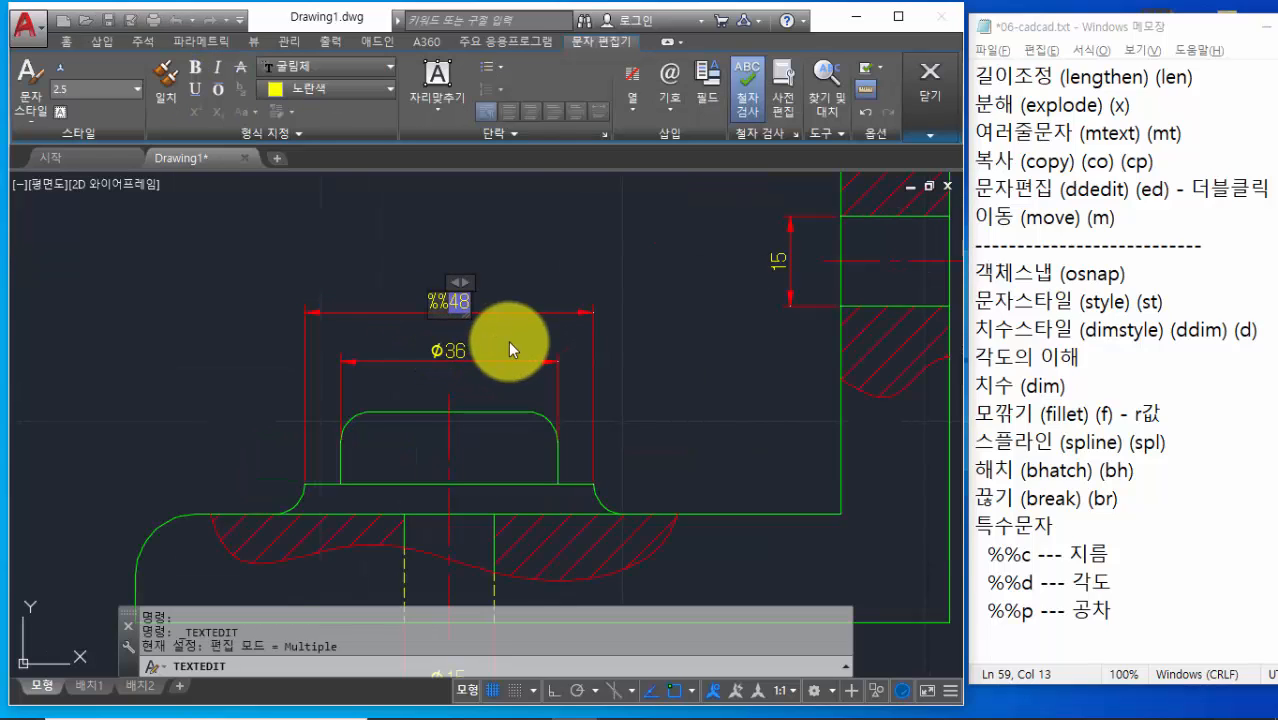
pyautogui.write('c')
pyautogui.click(681, 356)
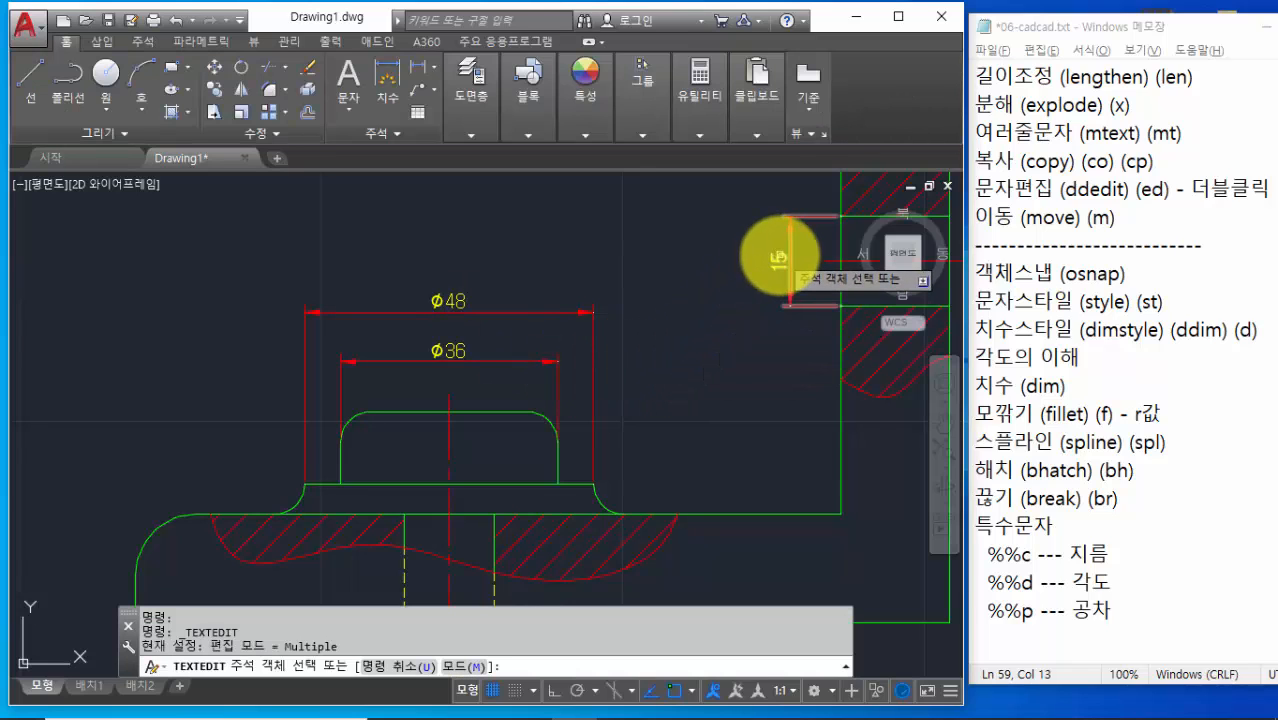
# Add the diameter symbol (%%c) in front of the value in the upright hole's dimension text and finish text editing
pyautogui.click(779, 258)
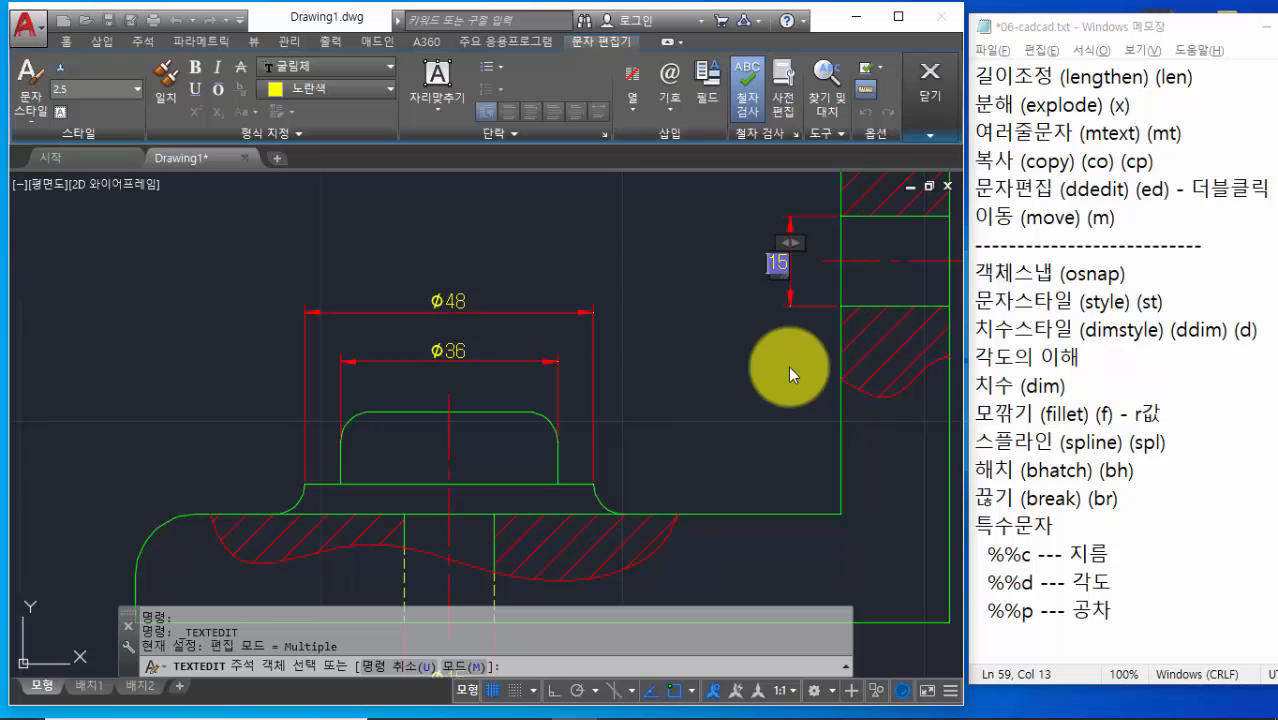
pyautogui.write('%%c')
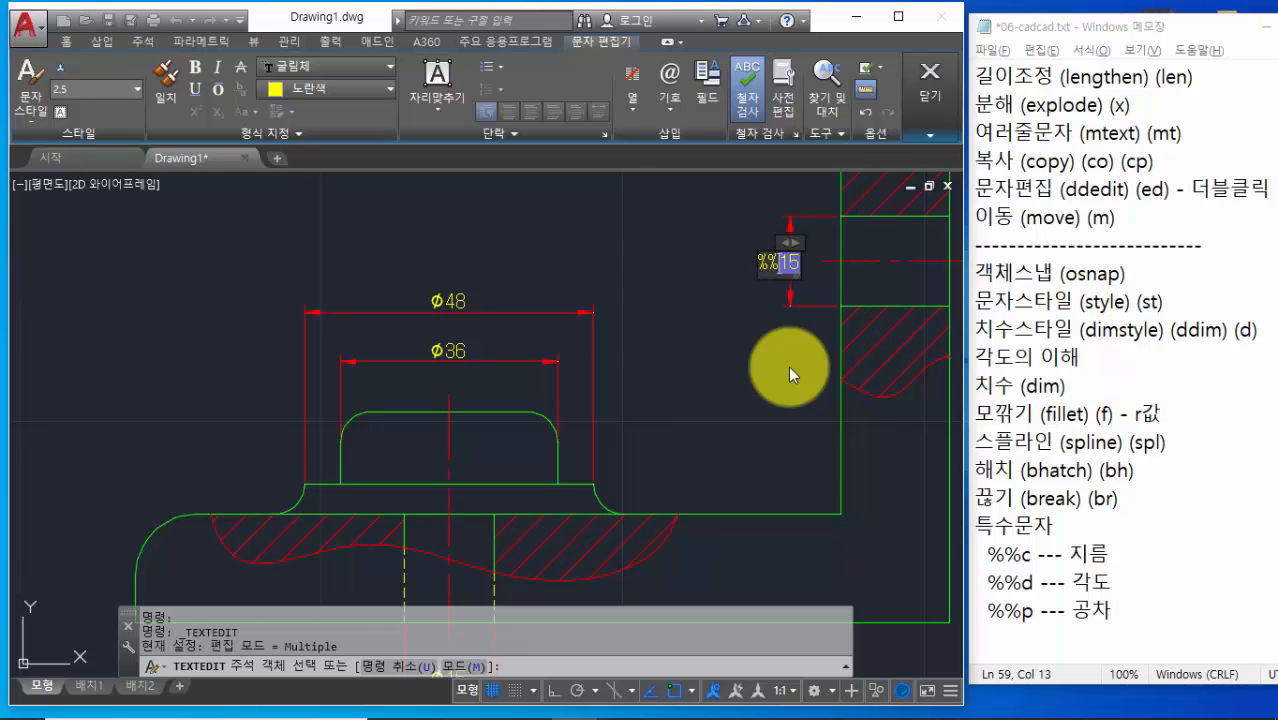
pyautogui.click(721, 384)
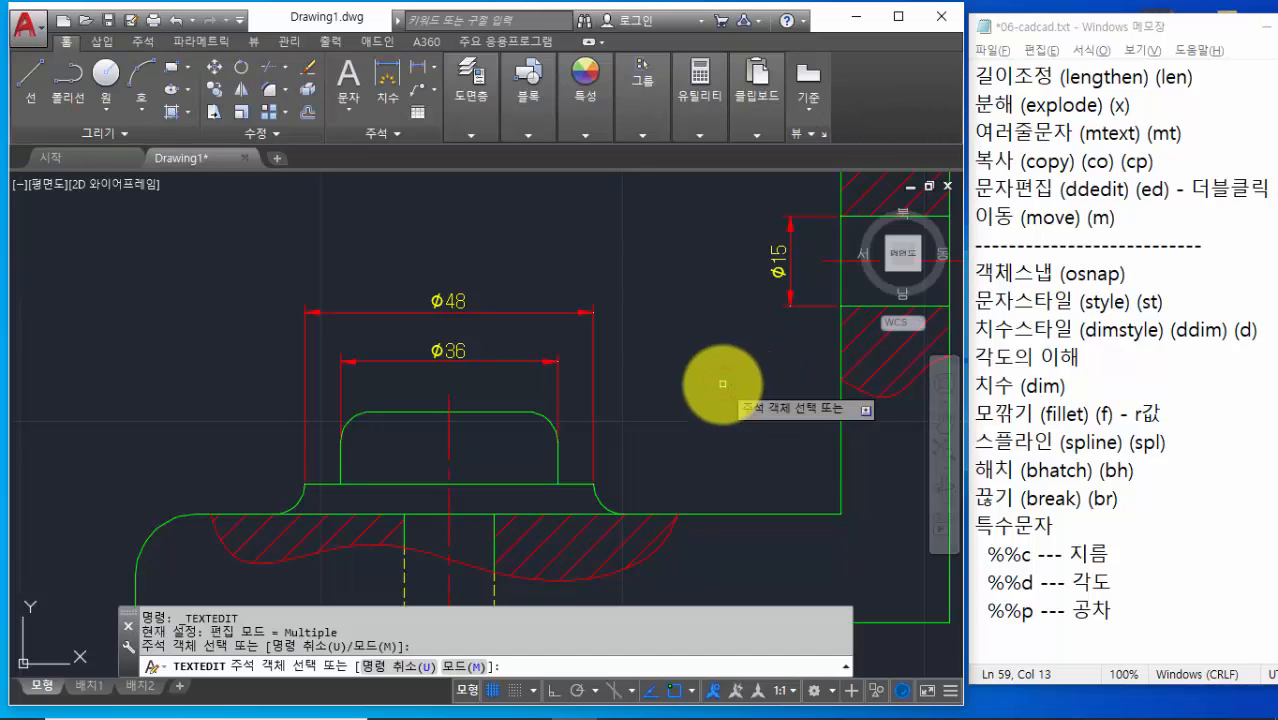
pyautogui.press('Escape')
# Add a horizontal linear dimension from the boss hole's centre line to the bracket's lower outer corner, placed below the hole's diameter dimension
pyautogui.scroll(-3, 722, 384)
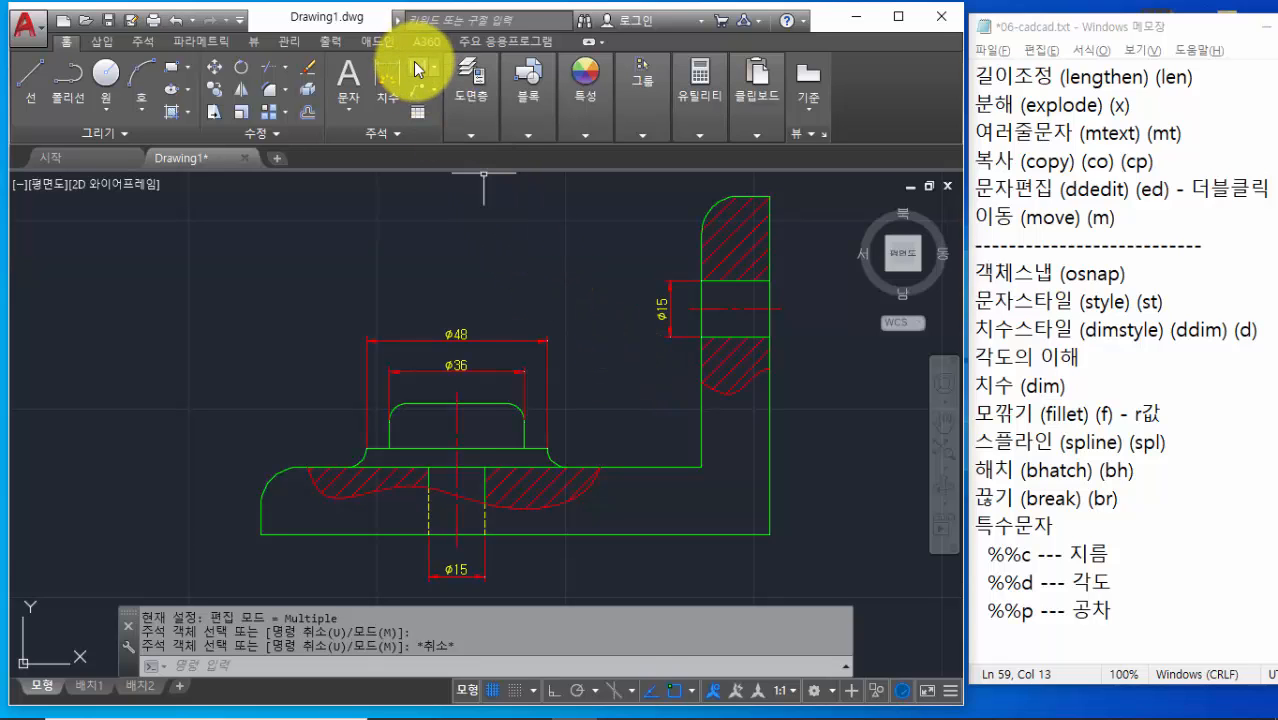
pyautogui.click(419, 68)
pyautogui.moveTo(622, 349); pyautogui.dragTo(571, 355, button='middle')
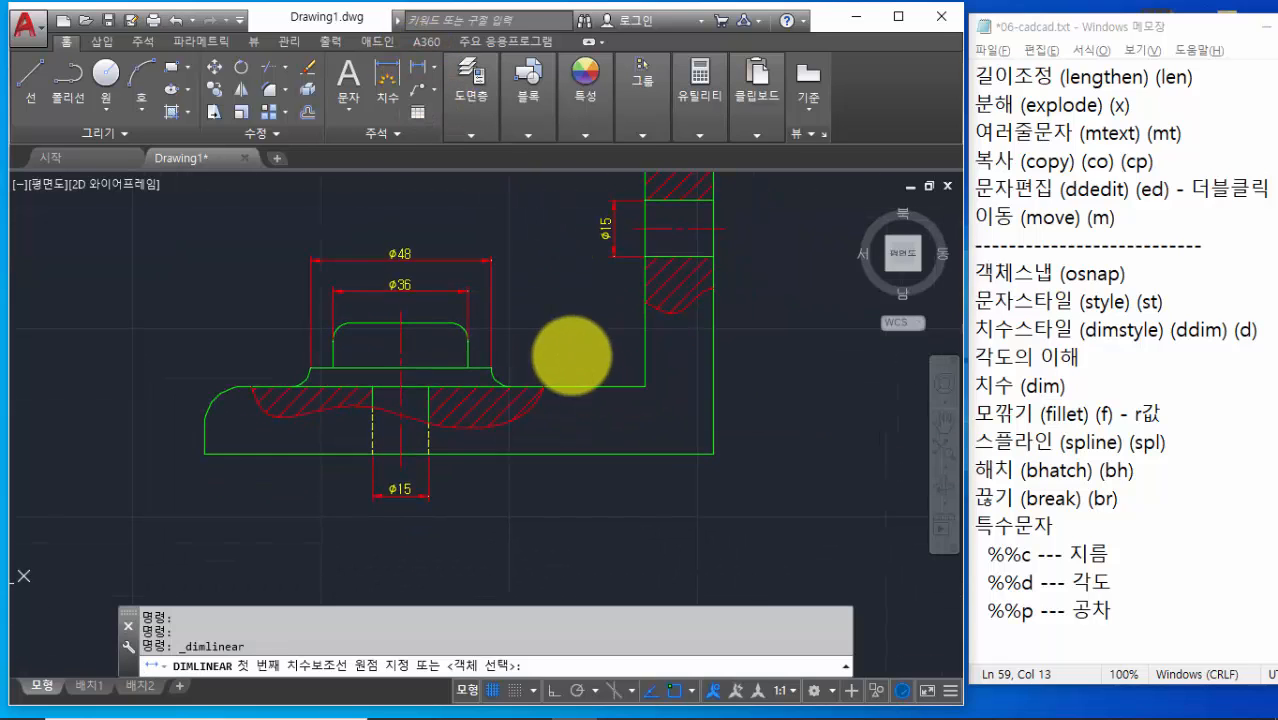
pyautogui.click(401, 463)
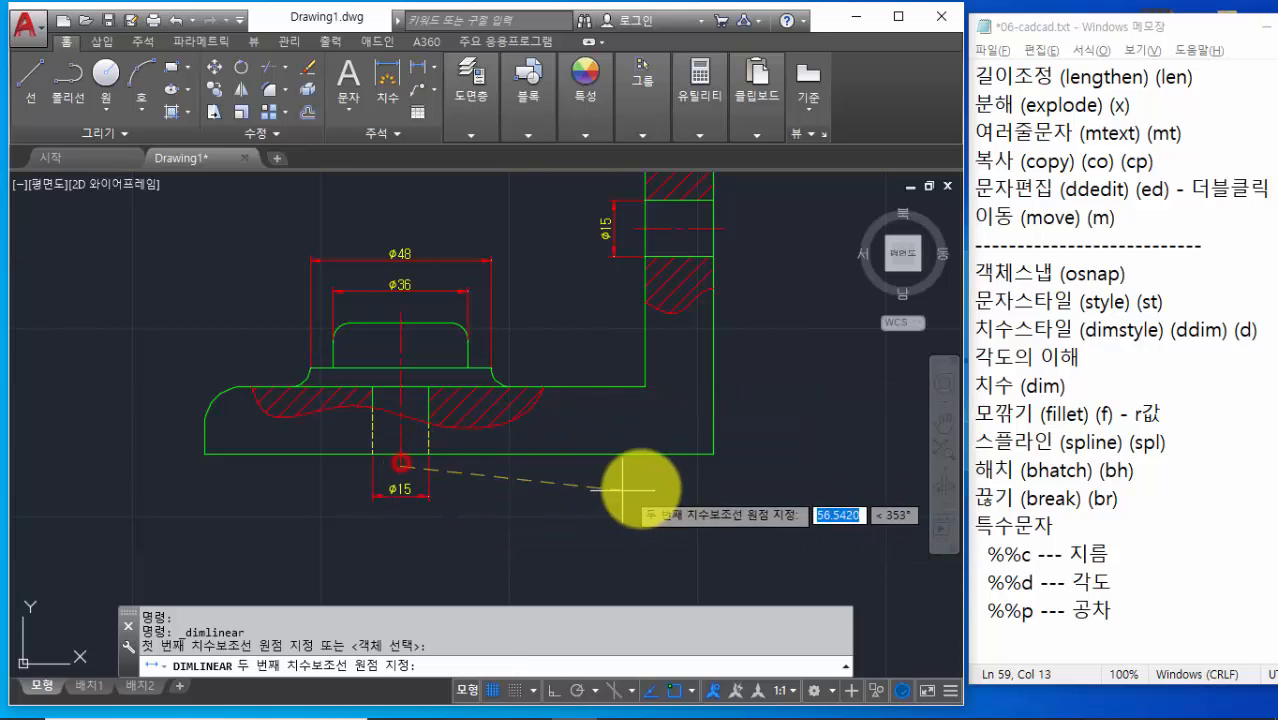
pyautogui.click(713, 453)
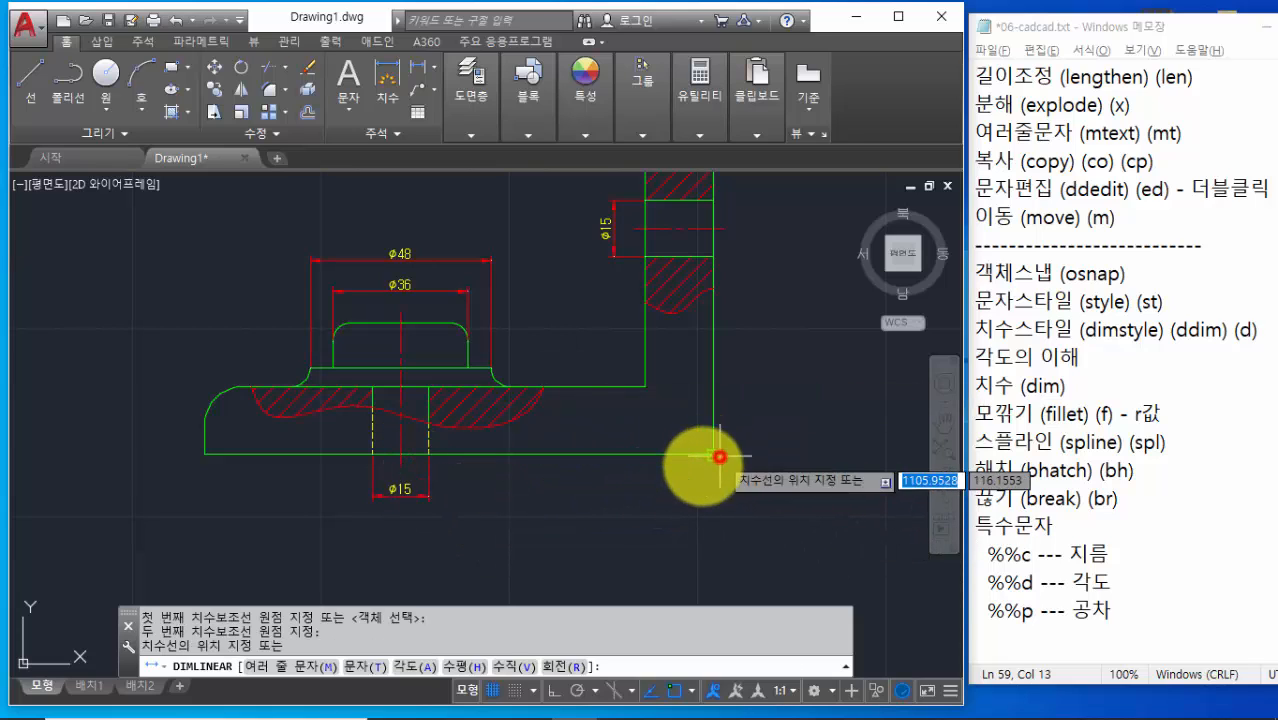
pyautogui.click(652, 533)
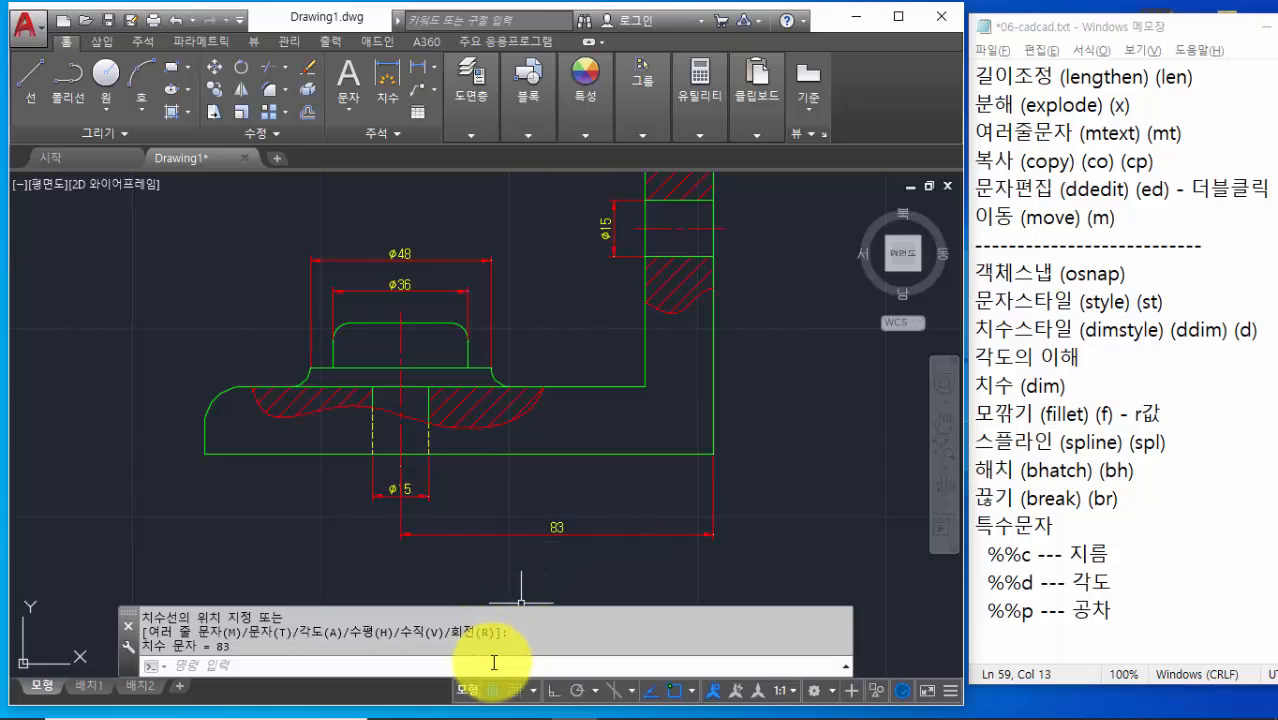
# Add a horizontal linear dimension for the bracket's overall length, placed beneath the hole-centre distance dimension
pyautogui.press('Return')
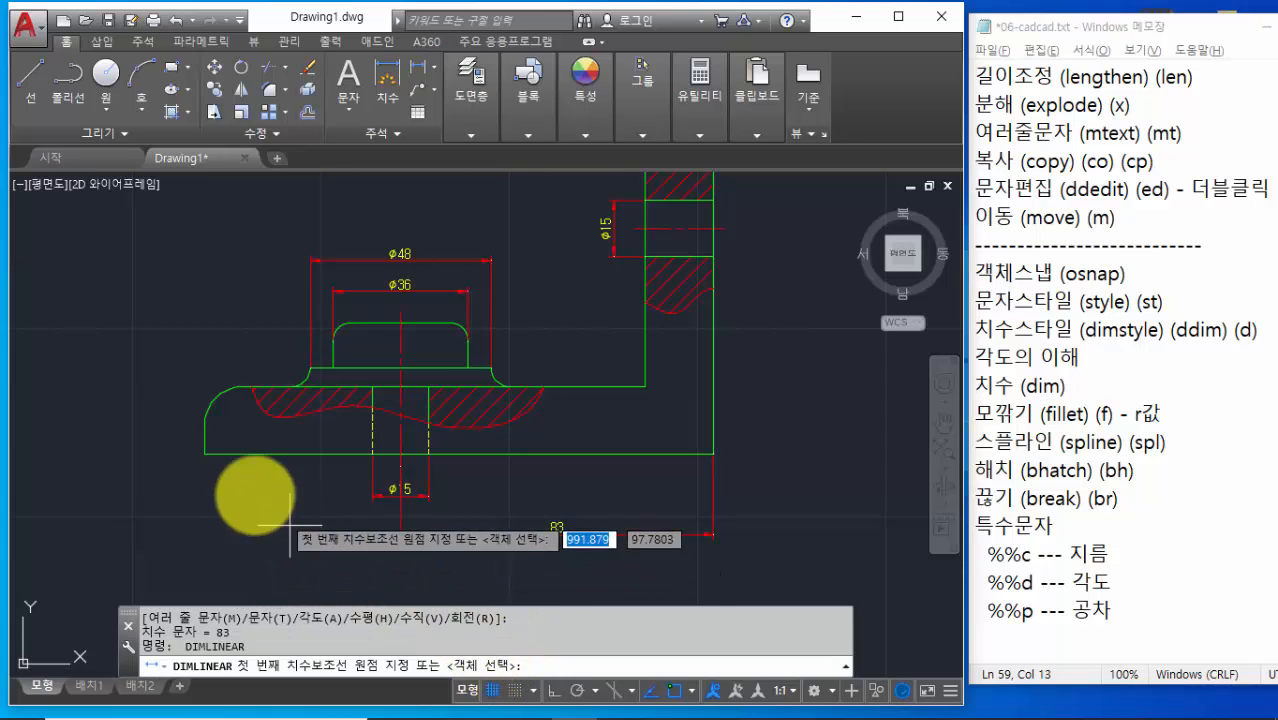
pyautogui.click(205, 453)
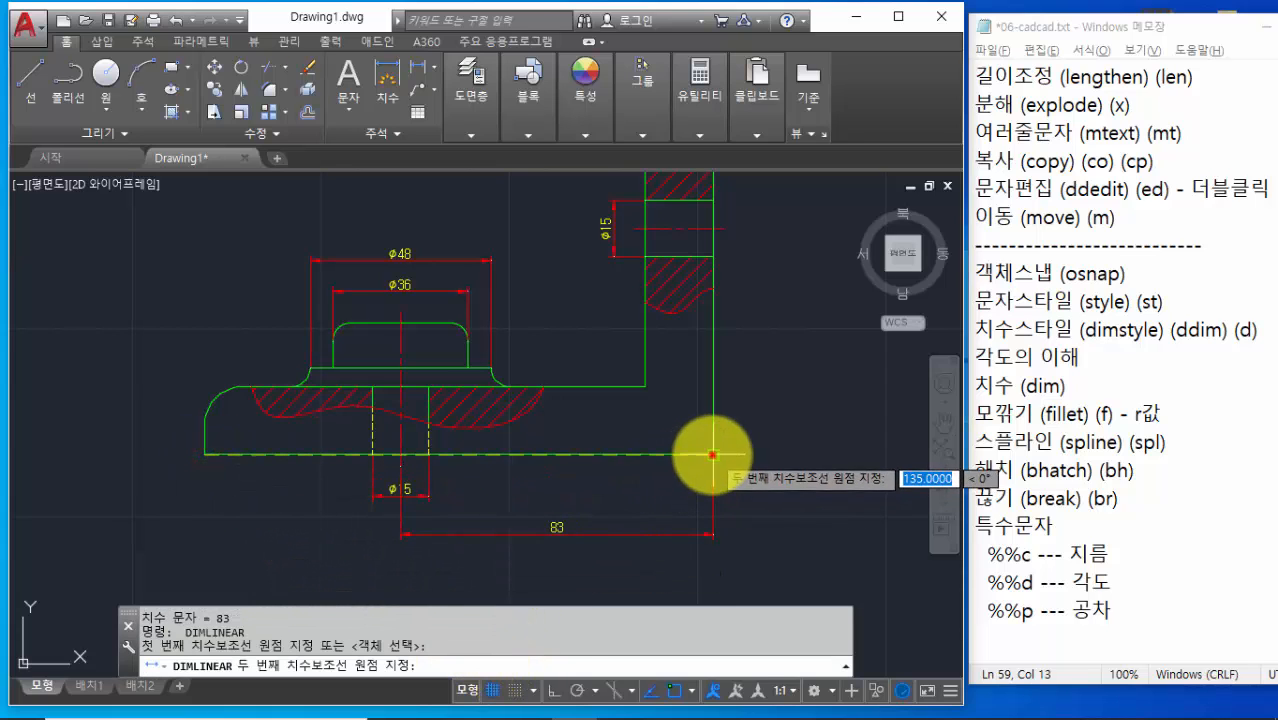
pyautogui.click(709, 453)
pyautogui.click(527, 569)
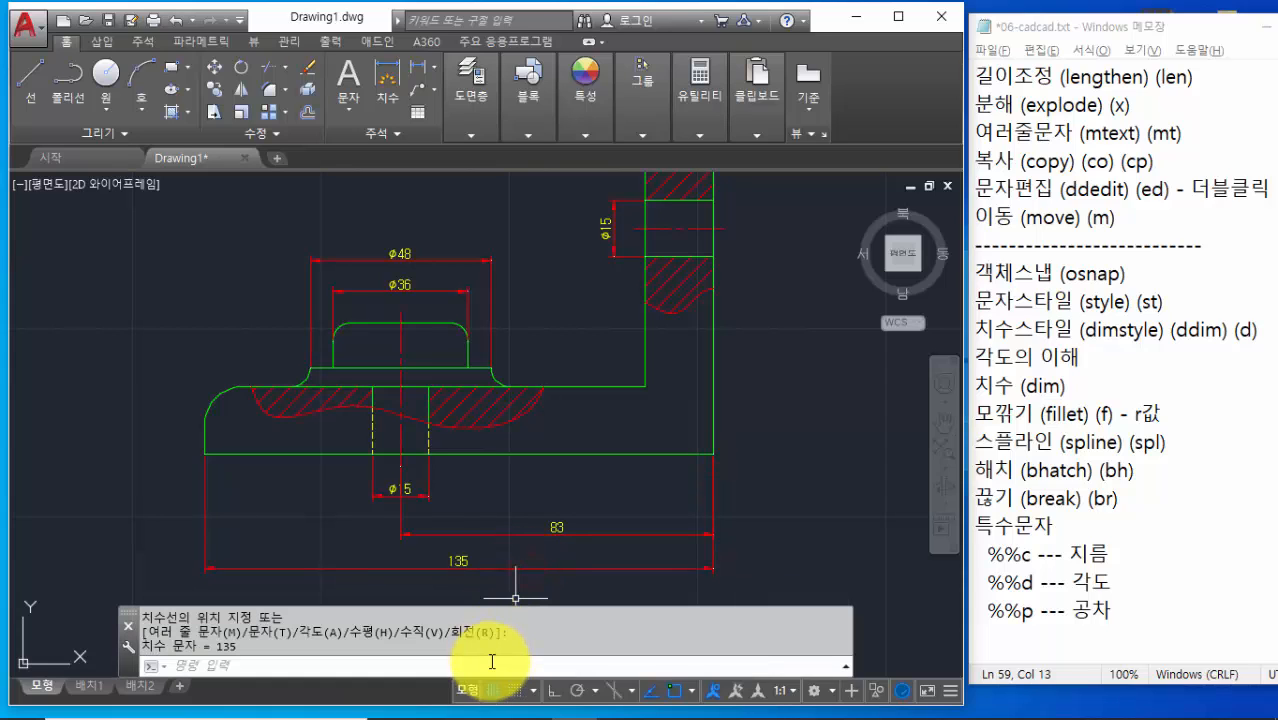
# Add a vertical linear dimension from the bracket's lower outer corner to the upright hole's centre line, placed outside the upright
pyautogui.press('Return')
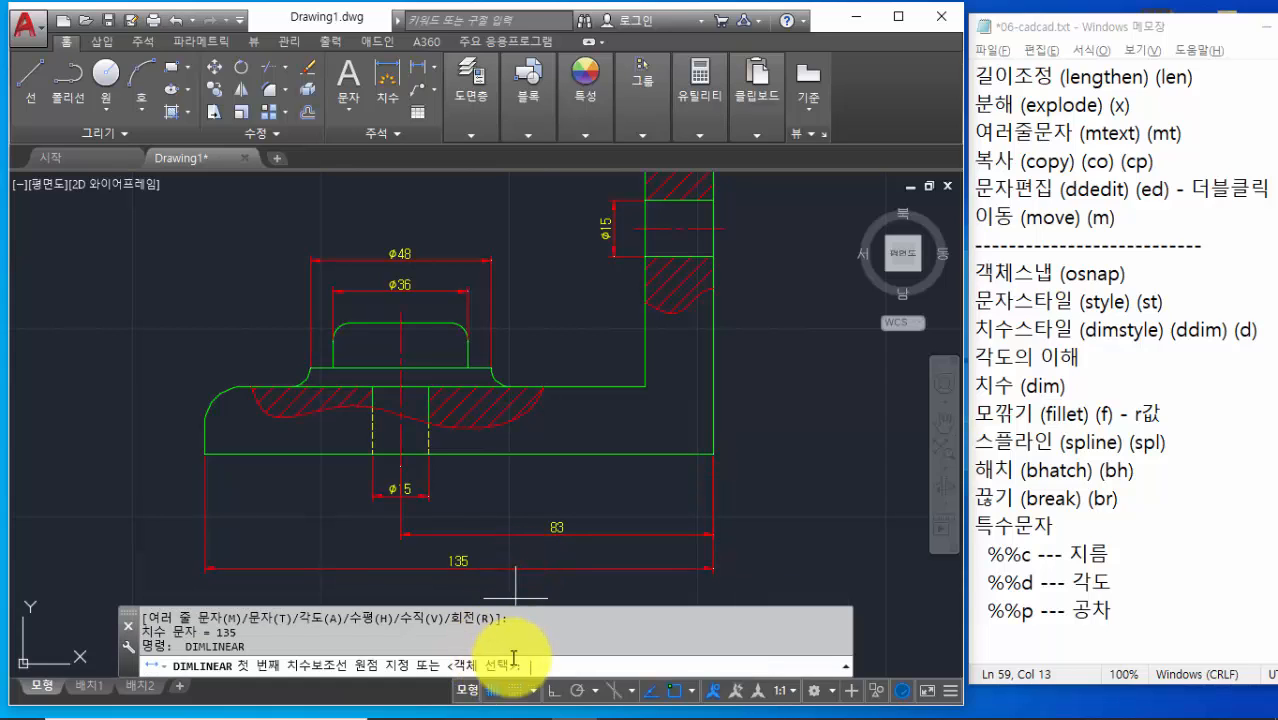
pyautogui.moveTo(788, 466); pyautogui.dragTo(764, 498, button='middle')
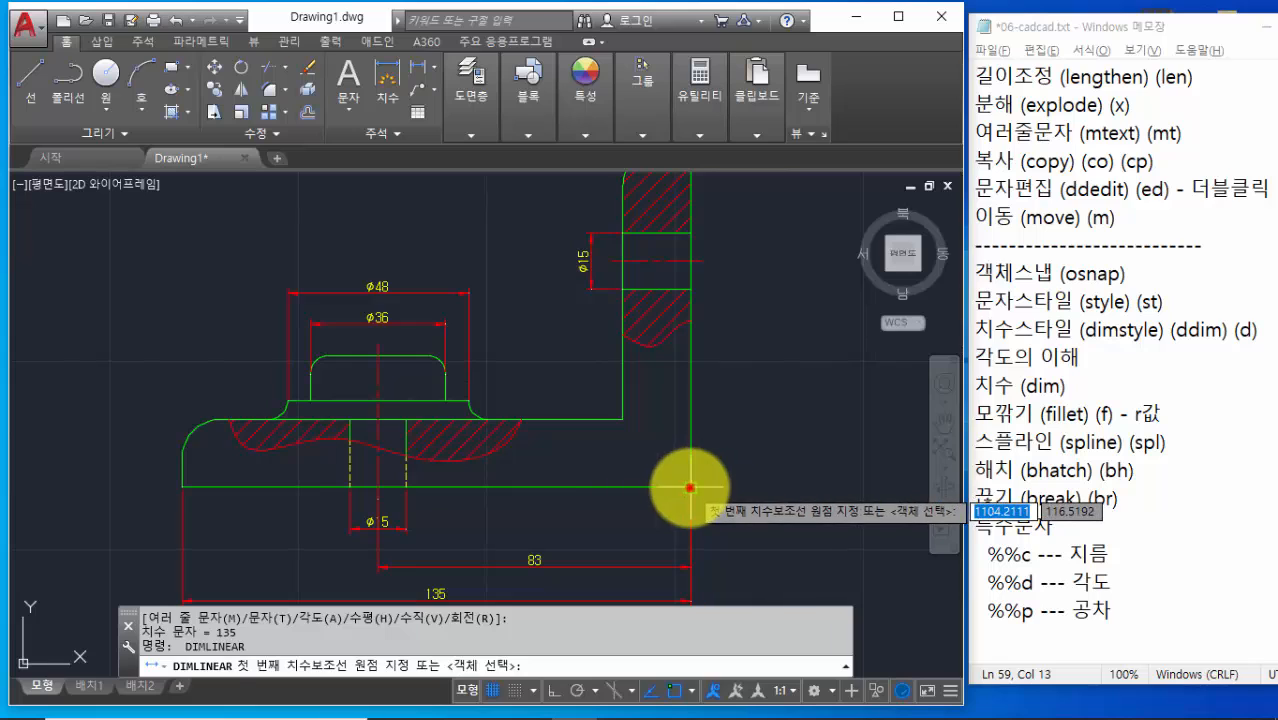
pyautogui.click(689, 485)
pyautogui.click(706, 257)
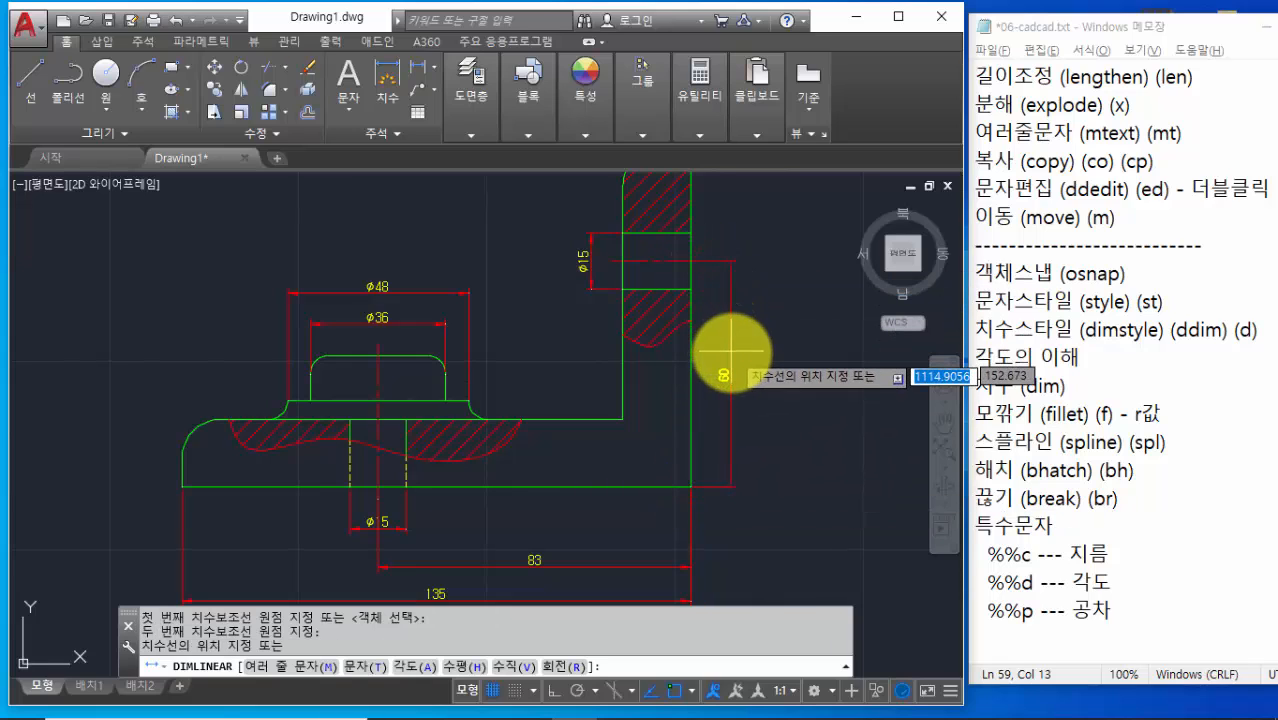
pyautogui.click(733, 380)
# Add a vertical linear dimension for the bracket's overall height, placed outside the upright hole's centre-height dimension
pyautogui.press('space')
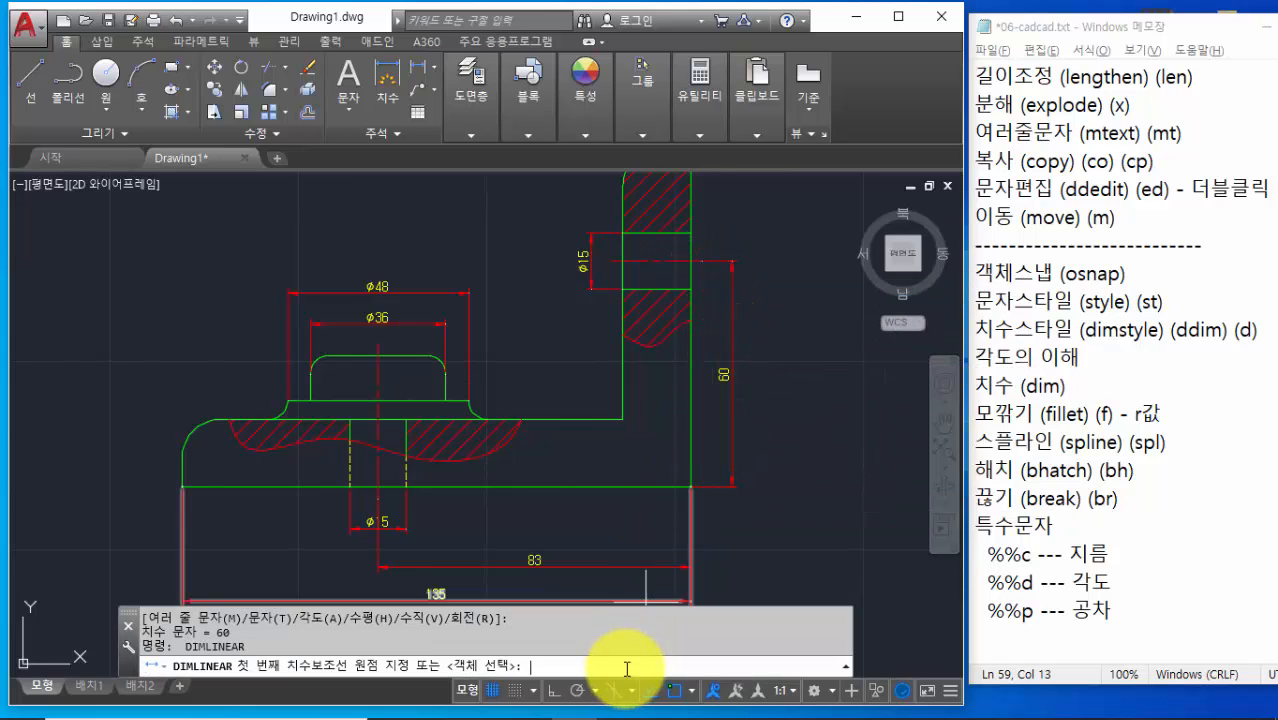
pyautogui.click(690, 487)
pyautogui.moveTo(728, 366); pyautogui.dragTo(708, 418, button='middle')
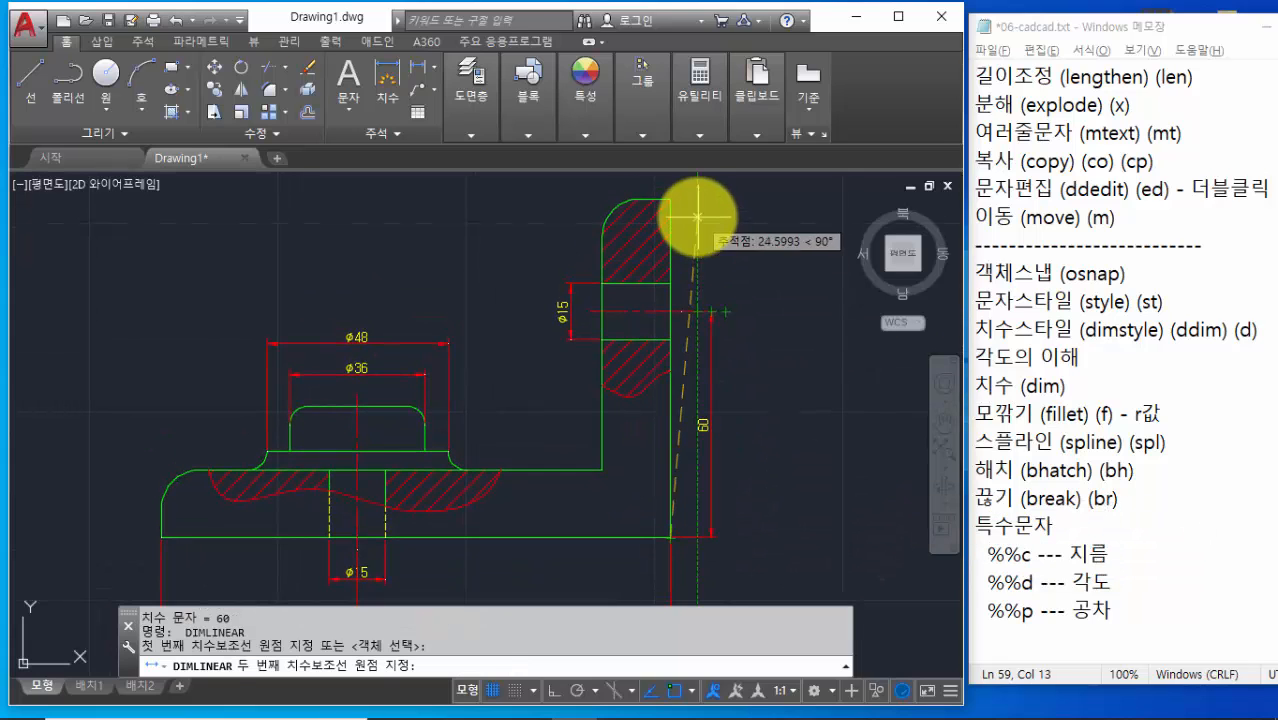
pyautogui.click(669, 200)
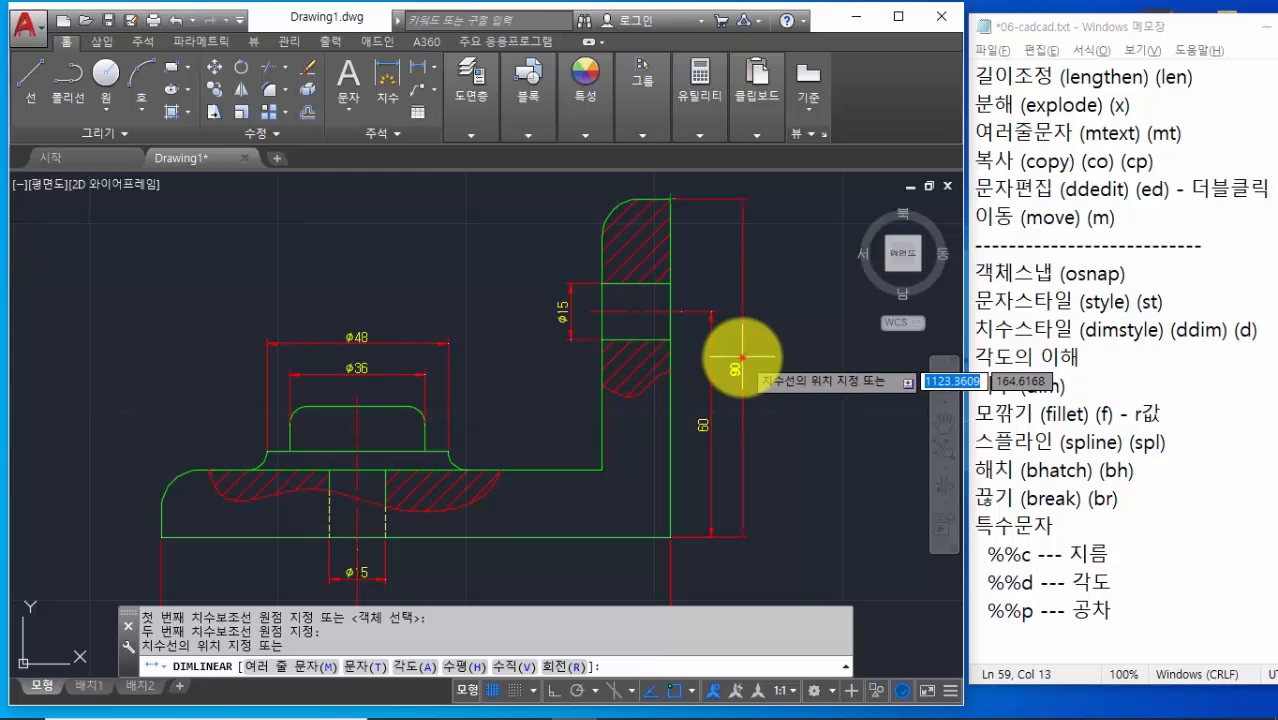
pyautogui.click(742, 357)
# Add a horizontal linear dimension for the upright's thickness, placed above its top edge
pyautogui.press('space')
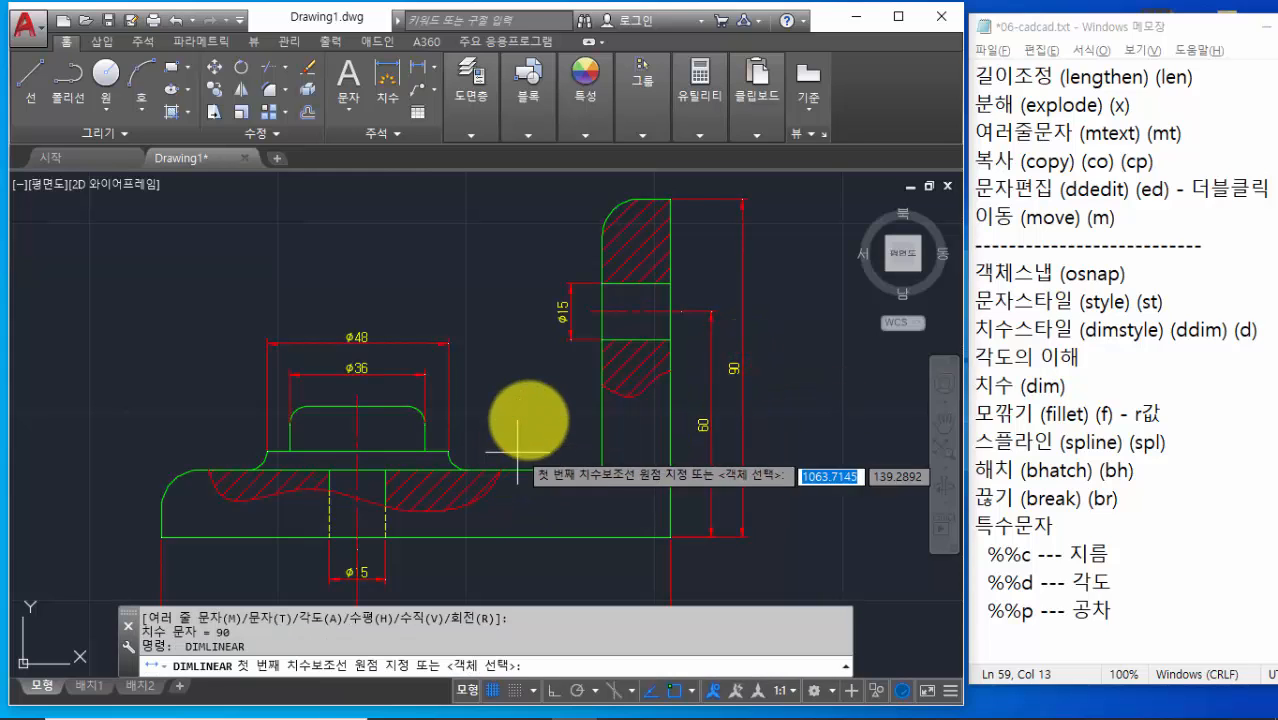
pyautogui.moveTo(567, 337); pyautogui.dragTo(577, 400, button='middle')
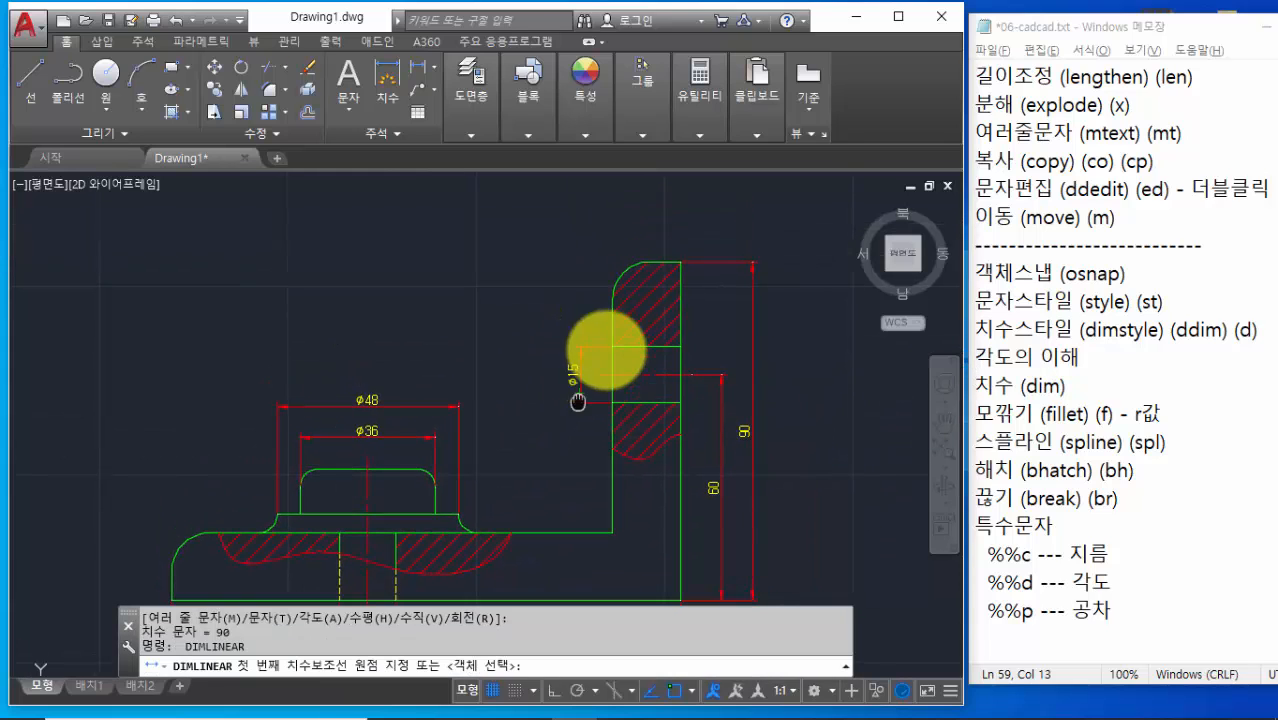
pyautogui.click(678, 260)
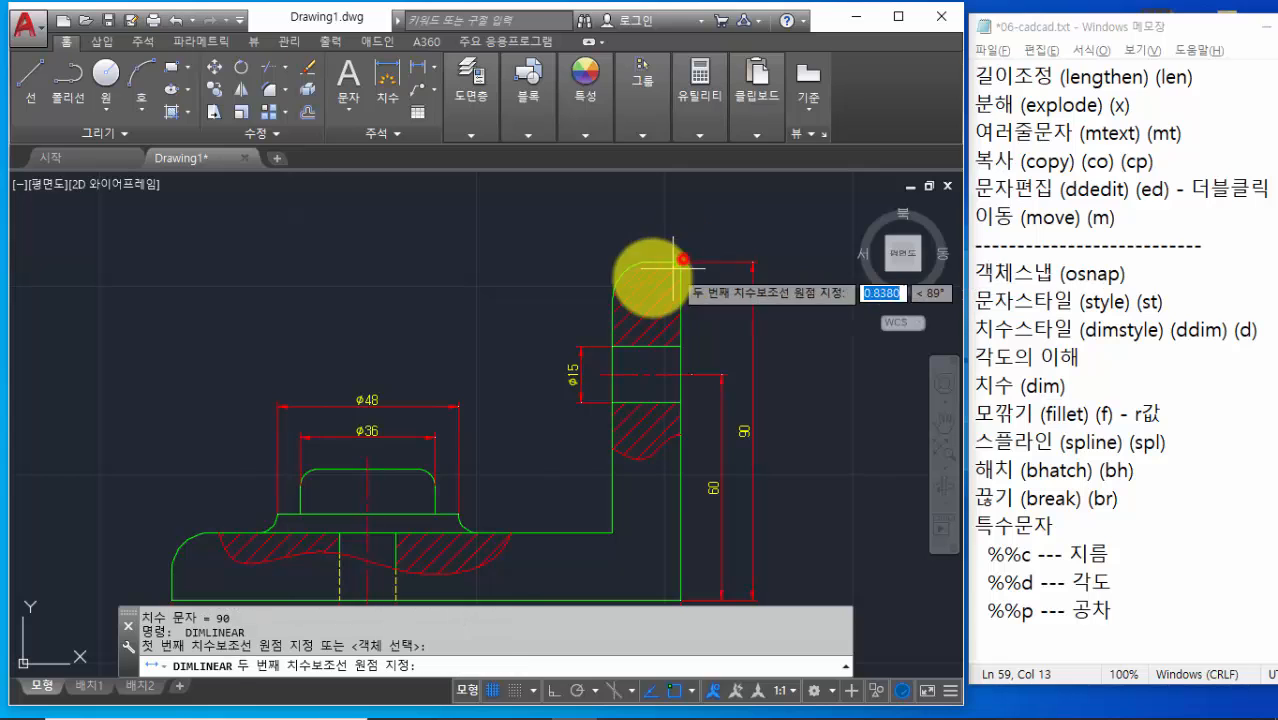
pyautogui.click(614, 296)
pyautogui.click(657, 229)
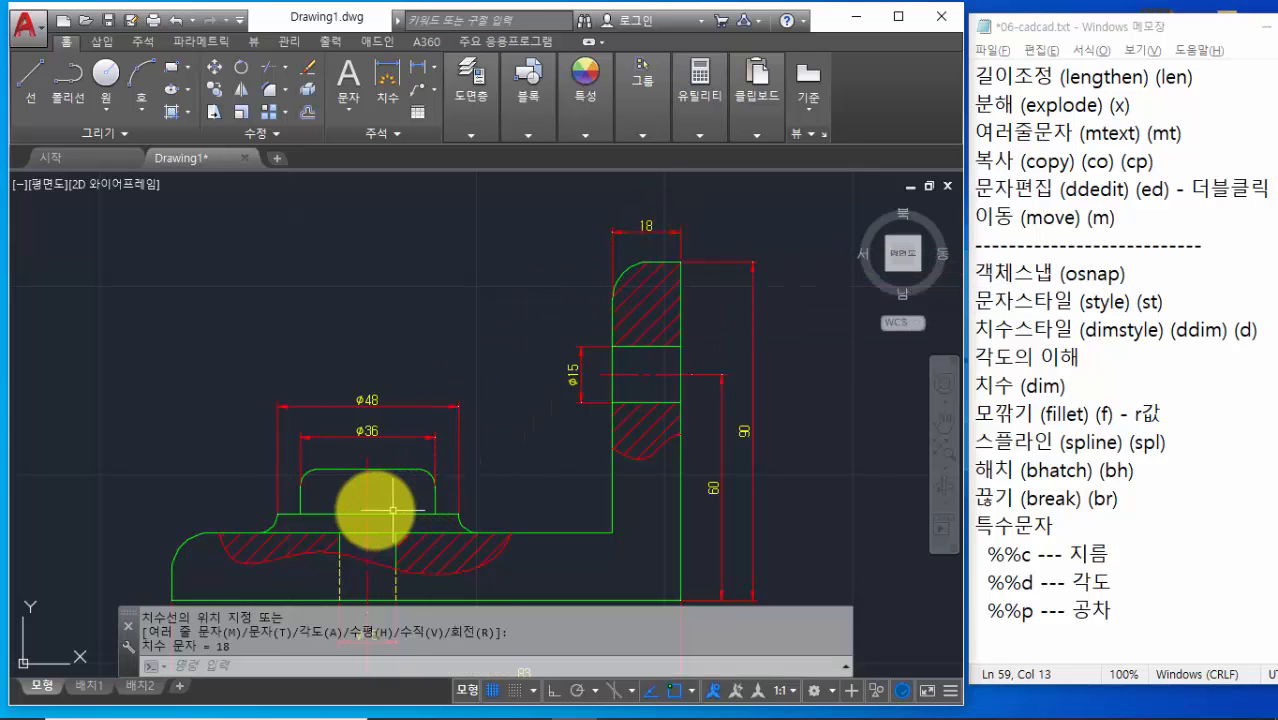
# Add a vertical linear dimension for the base plate's thickness, placed beyond its rounded free end
pyautogui.press('space')
pyautogui.moveTo(171, 522); pyautogui.dragTo(204, 393, button='middle')
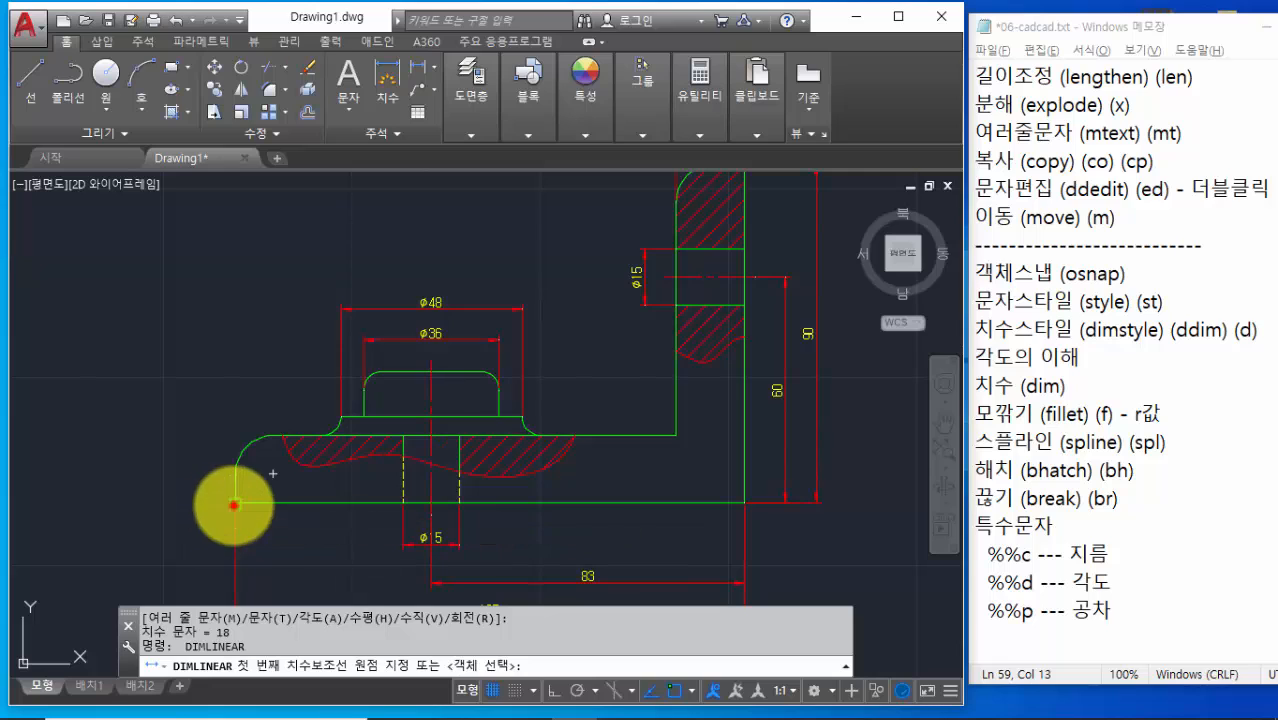
pyautogui.click(268, 438)
pyautogui.click(235, 502)
pyautogui.click(200, 478)
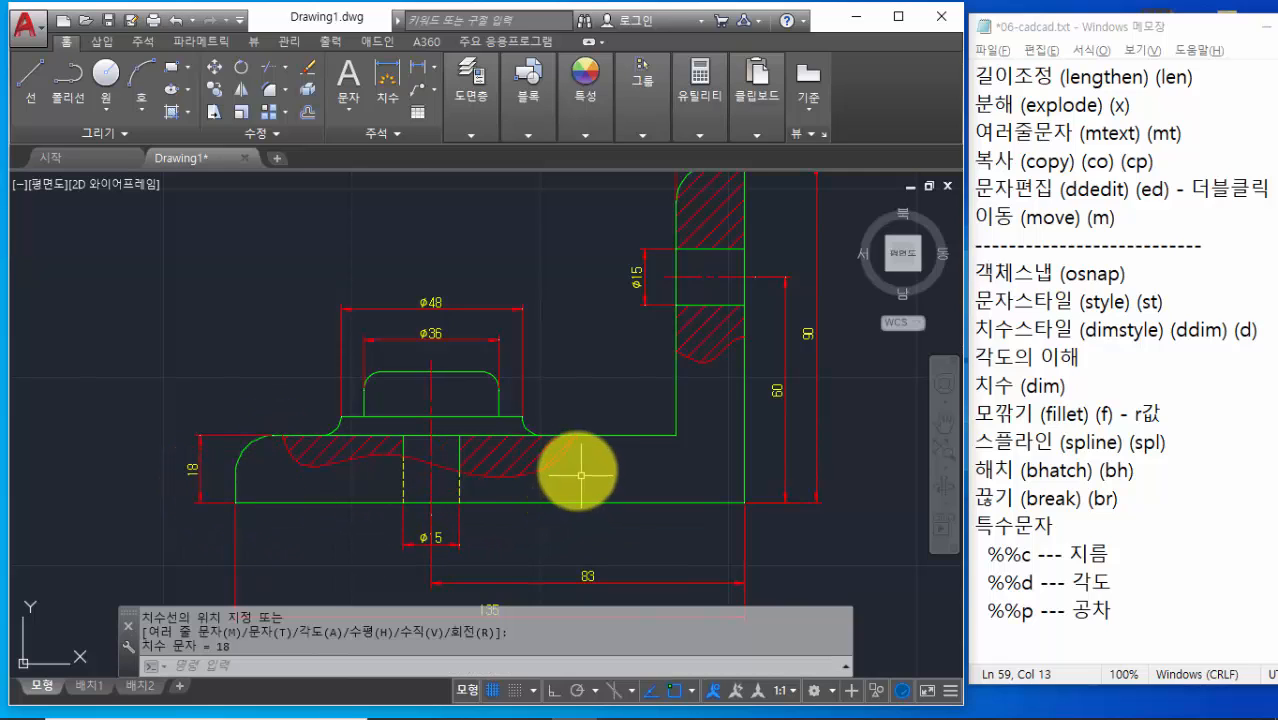
# Add a vertical linear dimension for the filleted step's height beneath the boss, placed between the step and the upright
pyautogui.press('space')
pyautogui.scroll(4, 566, 448)
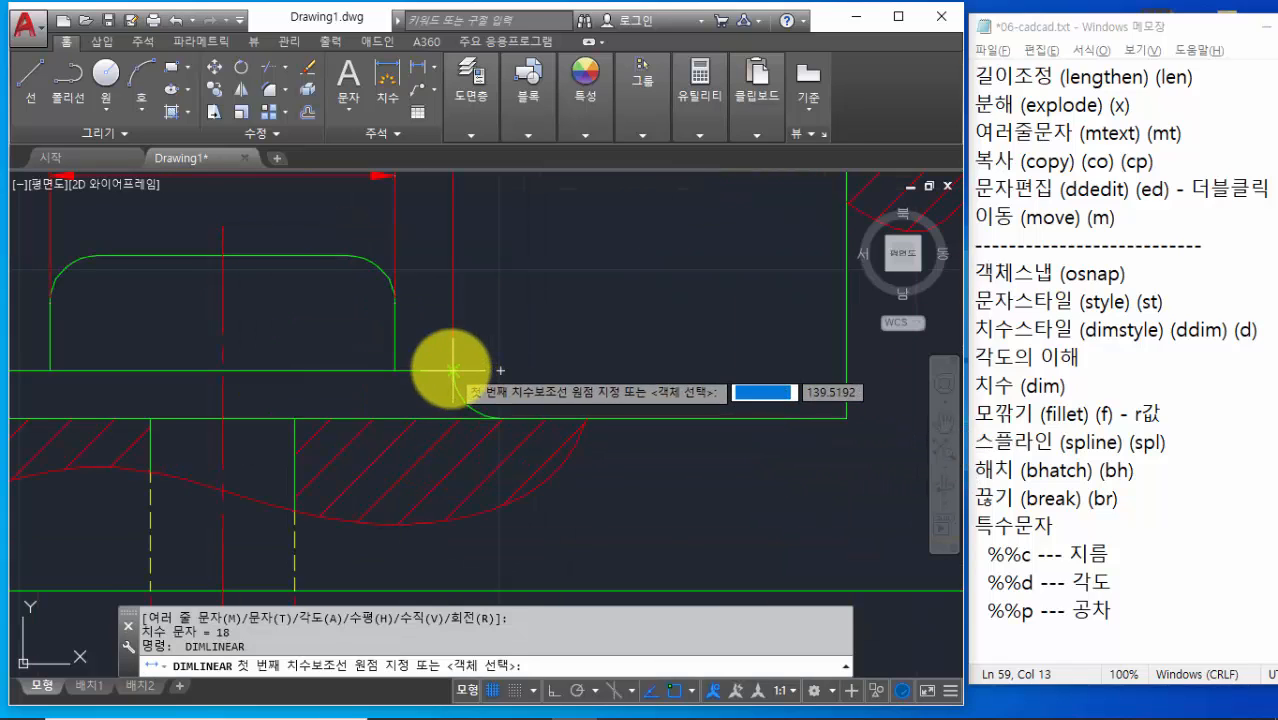
pyautogui.click(454, 371)
pyautogui.click(500, 417)
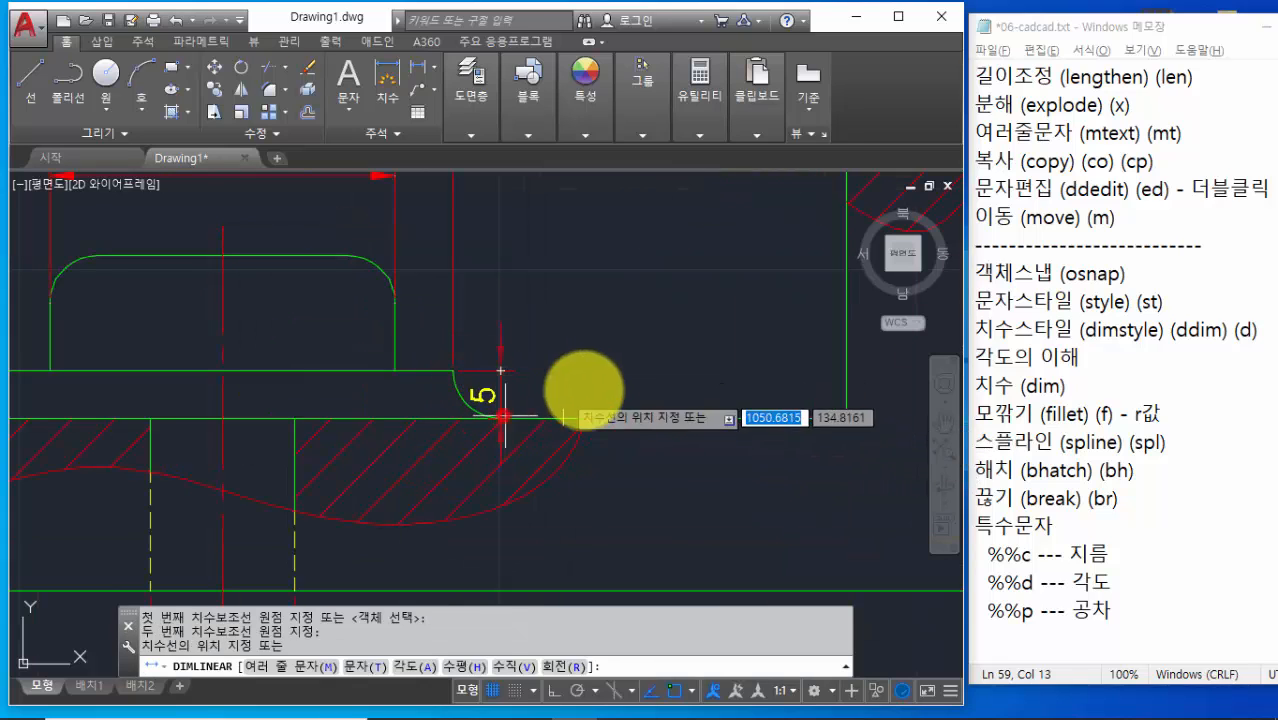
pyautogui.click(659, 393)
# Add a vertical linear dimension for the rounded boss's height above the step, aligned with the step's height dimension
pyautogui.press('space')
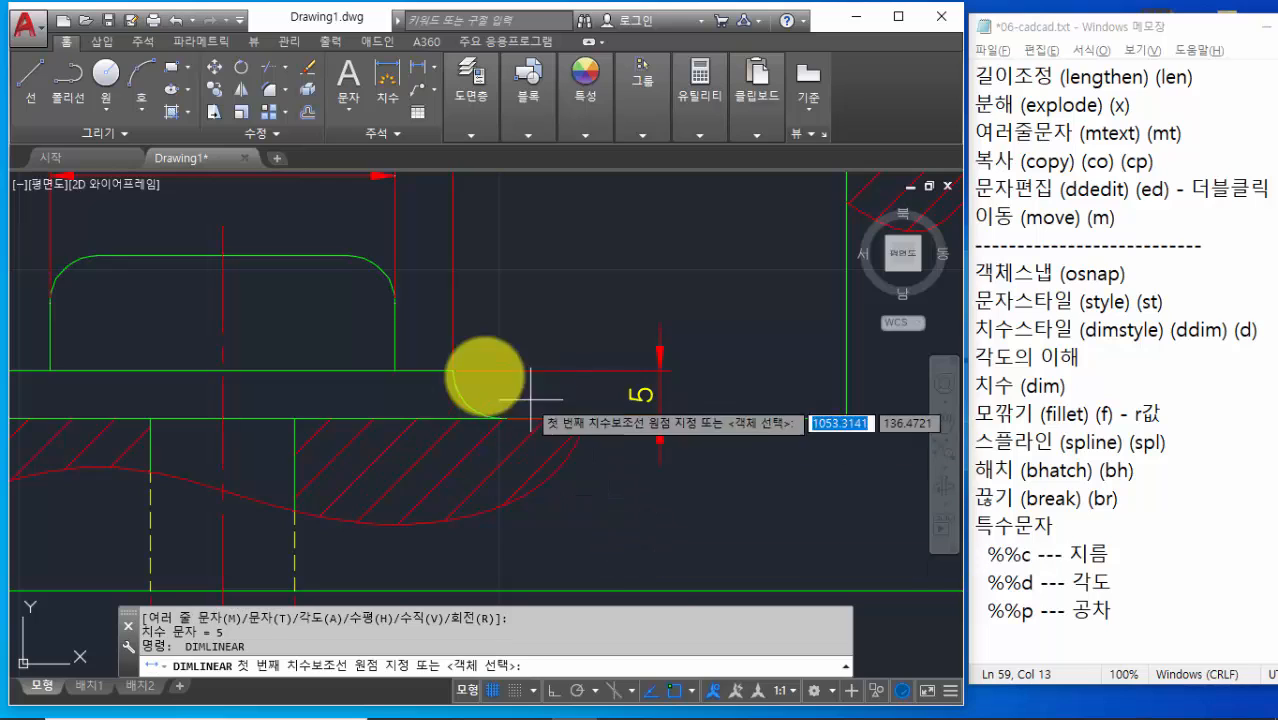
pyautogui.click(454, 371)
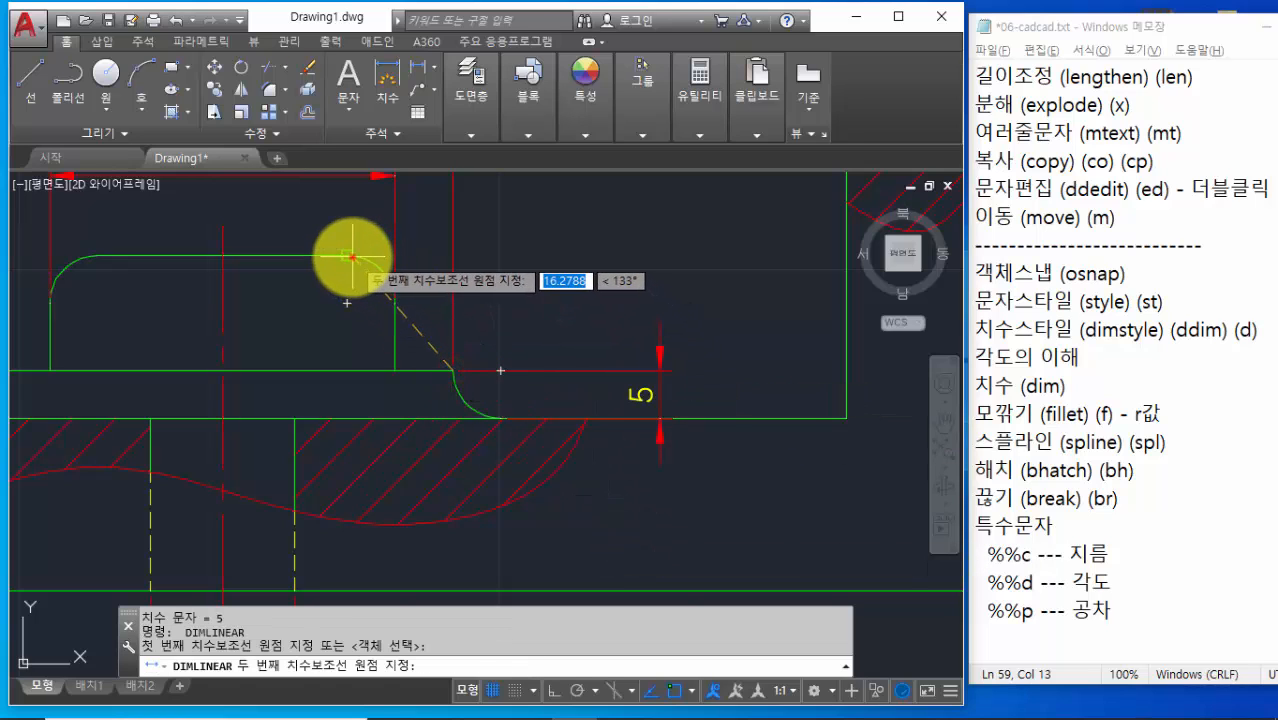
pyautogui.click(347, 255)
pyautogui.click(668, 361)
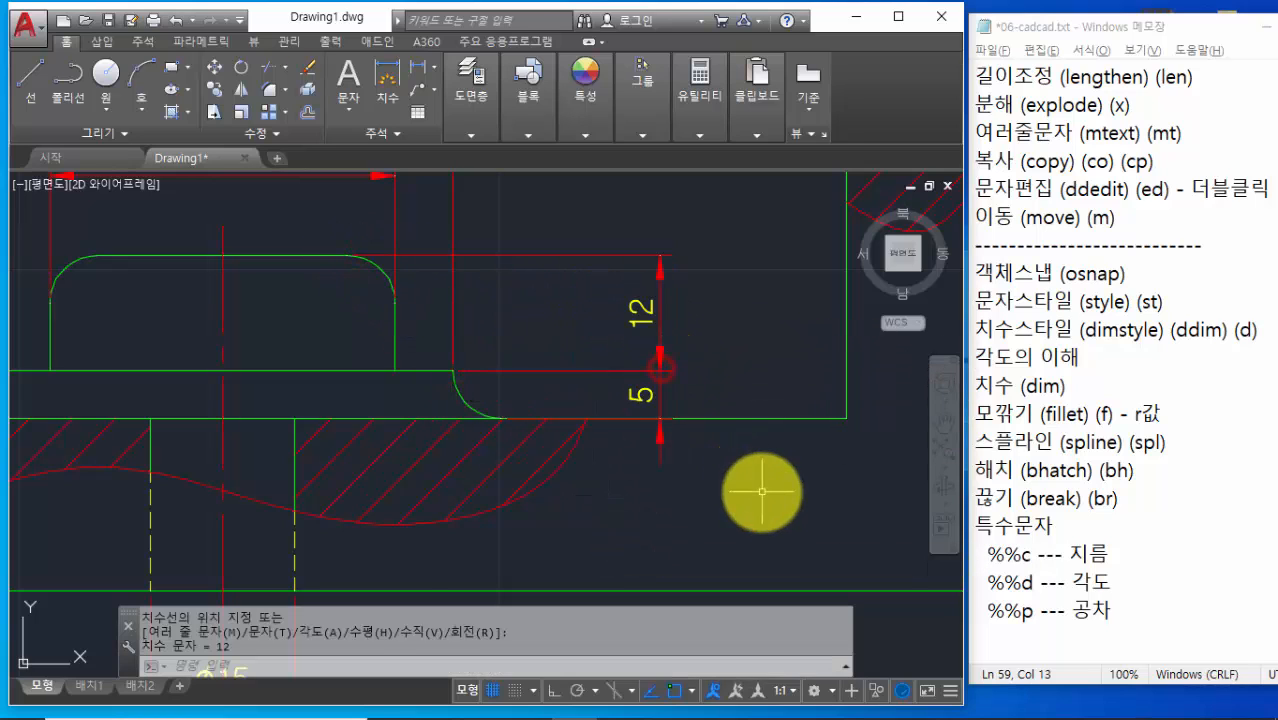
pyautogui.scroll(-3, 765, 495)
pyautogui.scroll(-2, 645, 478)
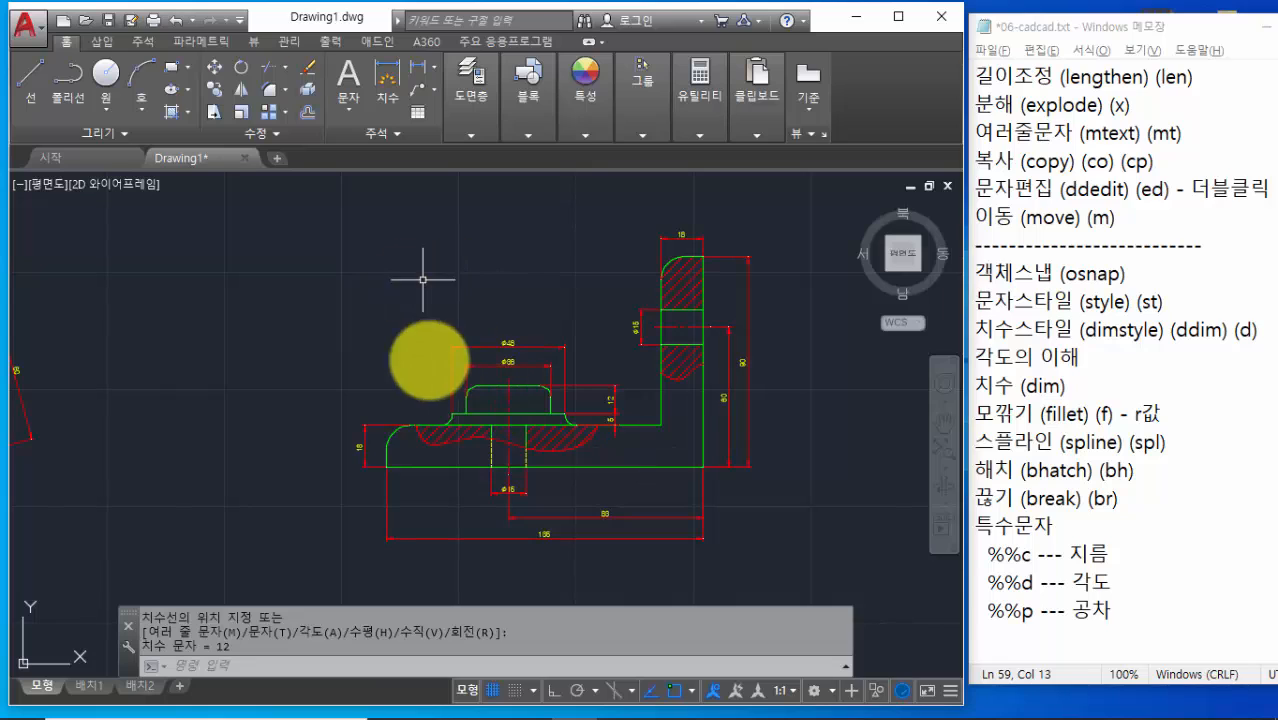
# Add a radius dimension to the boss's upper-left rounded corner, placing its text outside the boss near the diameter dimensions
pyautogui.scroll(4, 508, 438)
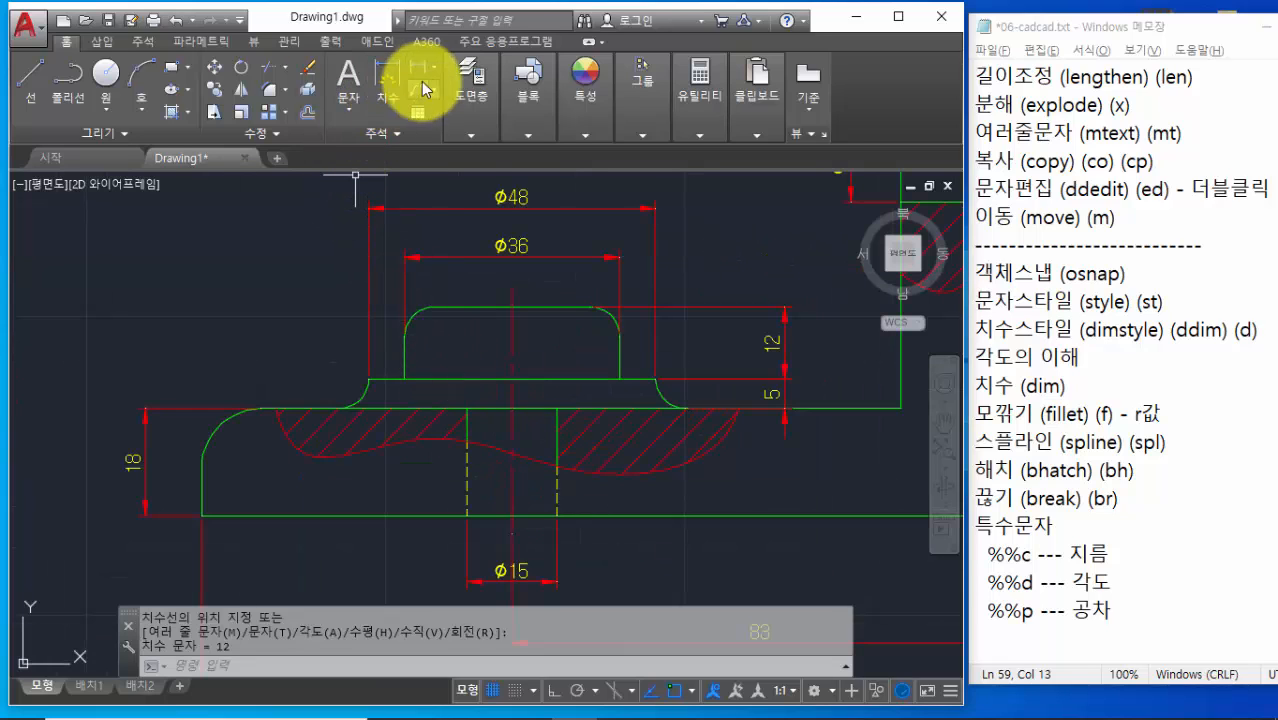
pyautogui.click(433, 70)
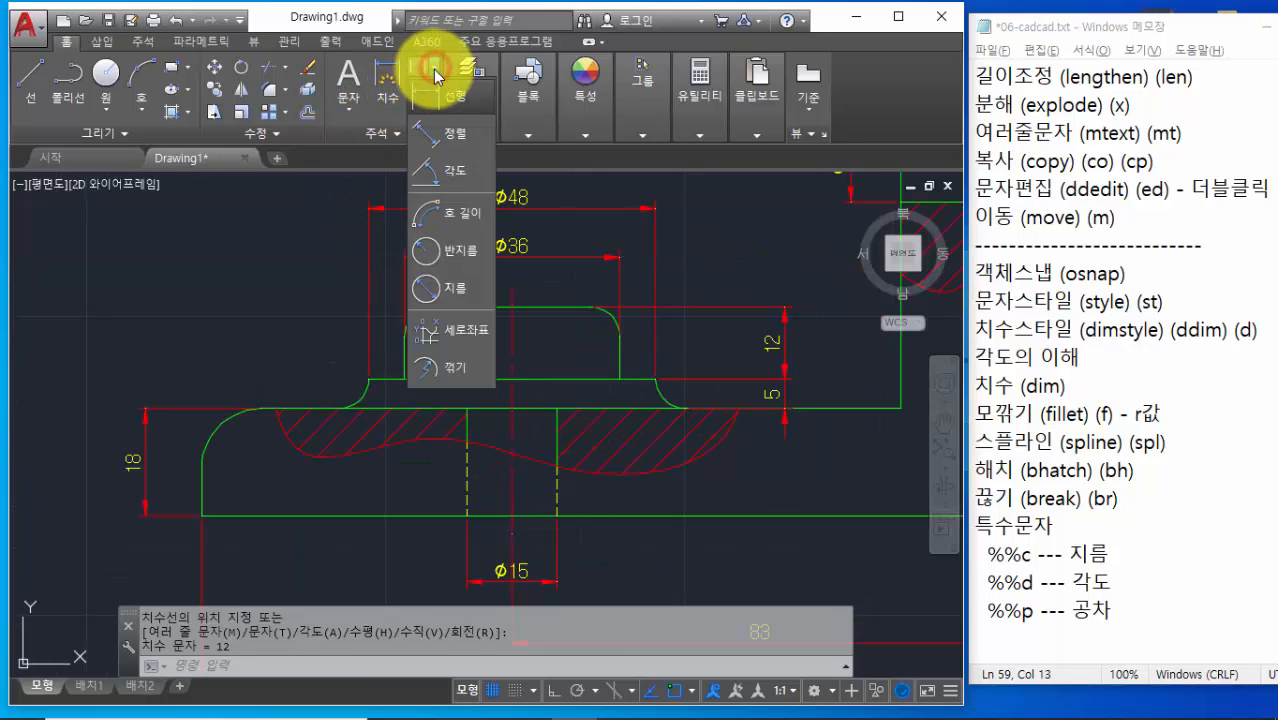
pyautogui.click(456, 251)
pyautogui.scroll(2, 420, 318)
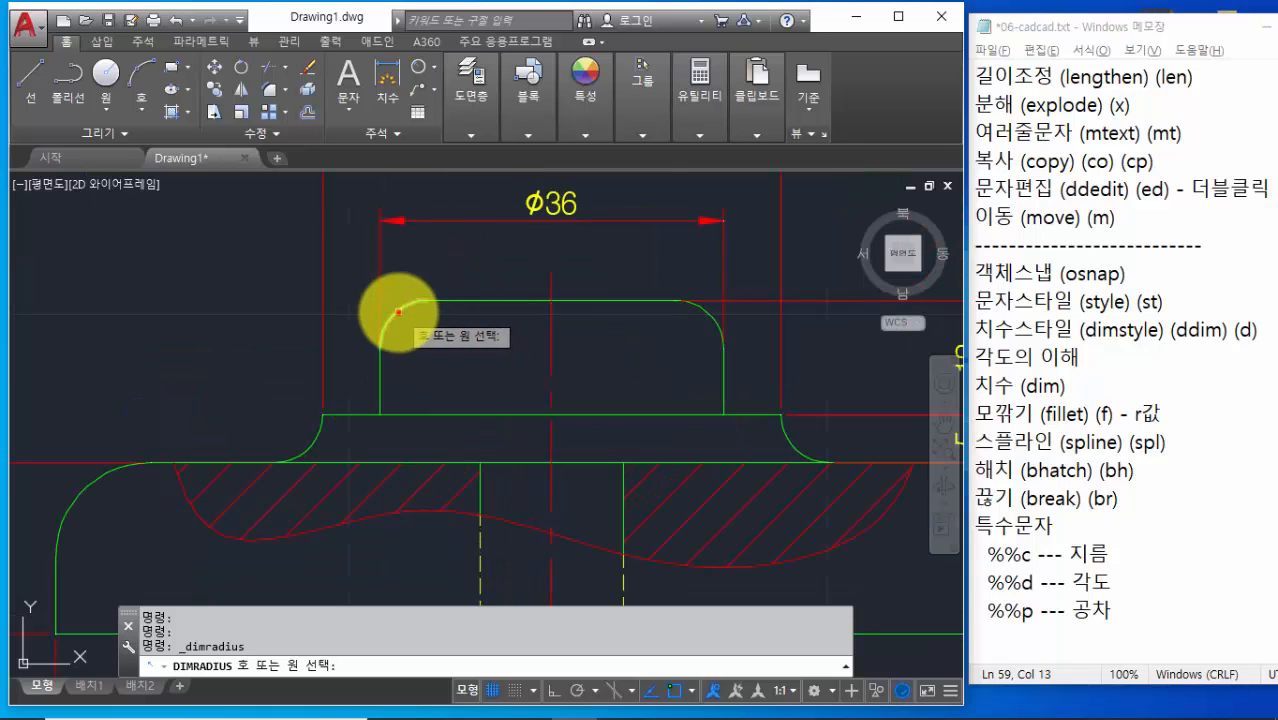
pyautogui.click(398, 313)
pyautogui.click(283, 216)
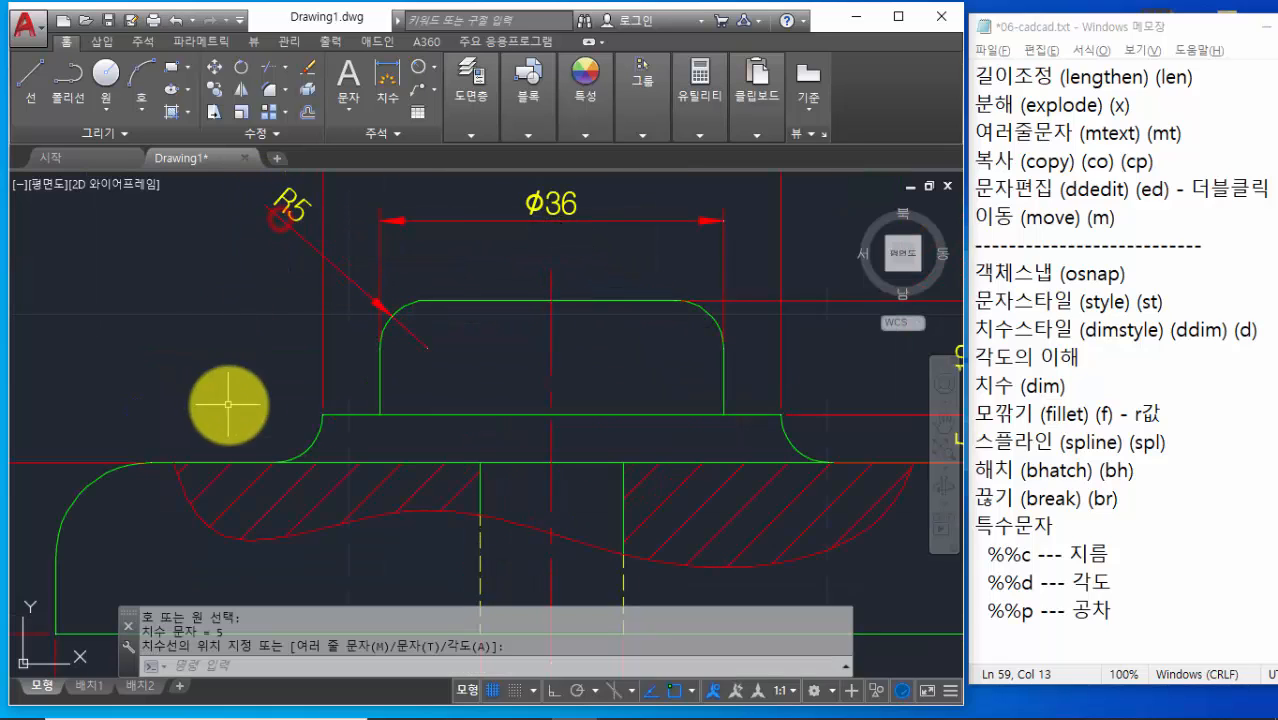
# Add a radius dimension to the concave fillet where the step's left side meets the base plate, with its text above the plate
pyautogui.press('Return')
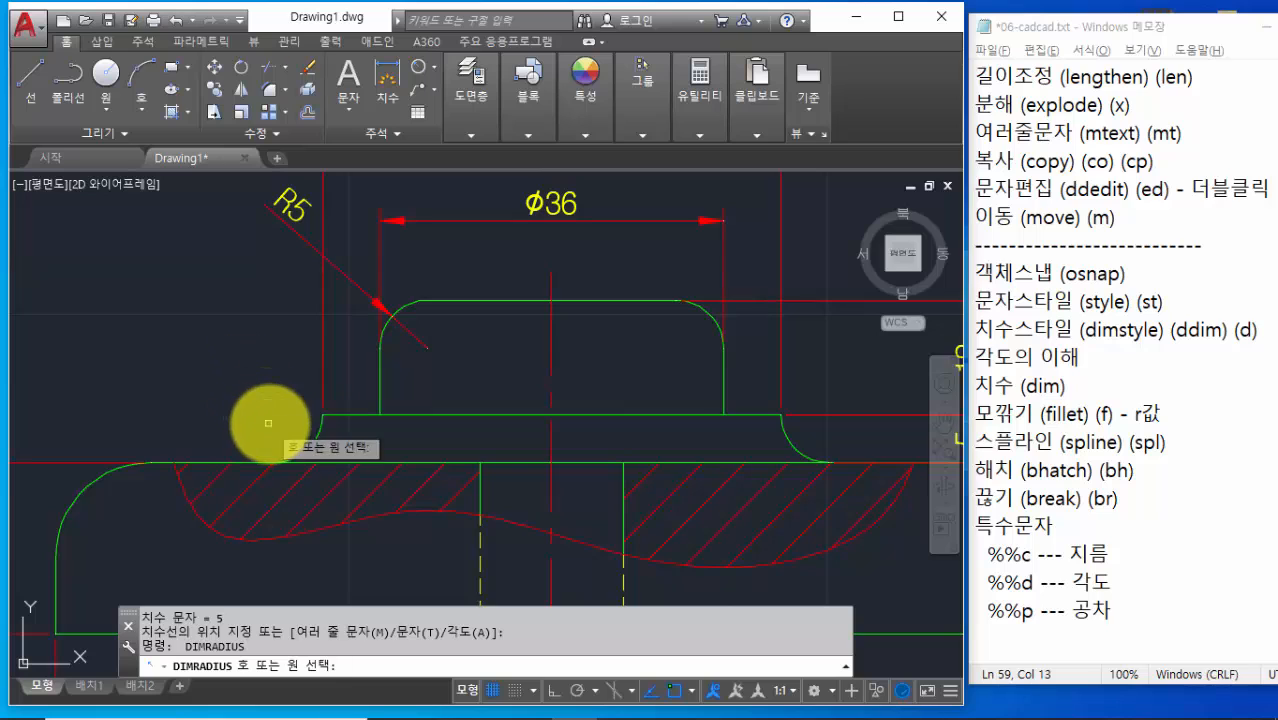
pyautogui.scroll(2, 290, 430)
pyautogui.click(330, 447)
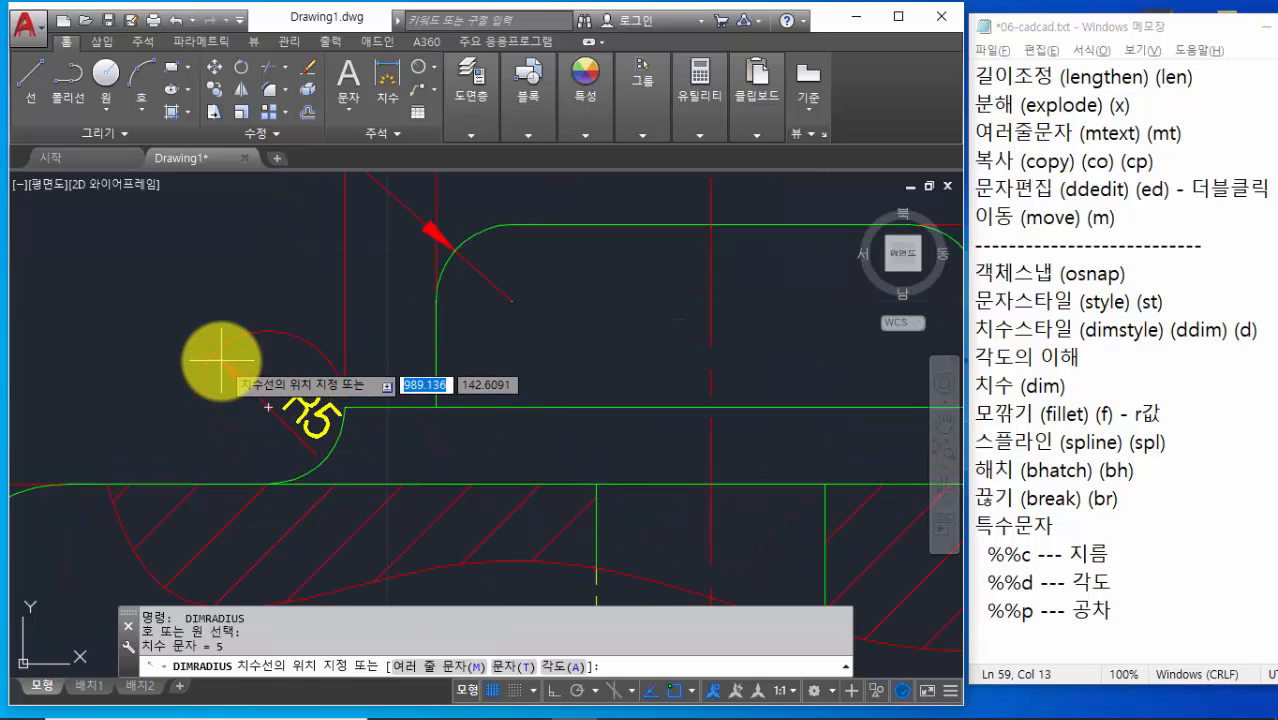
pyautogui.click(287, 427)
pyautogui.scroll(-3, 280, 425)
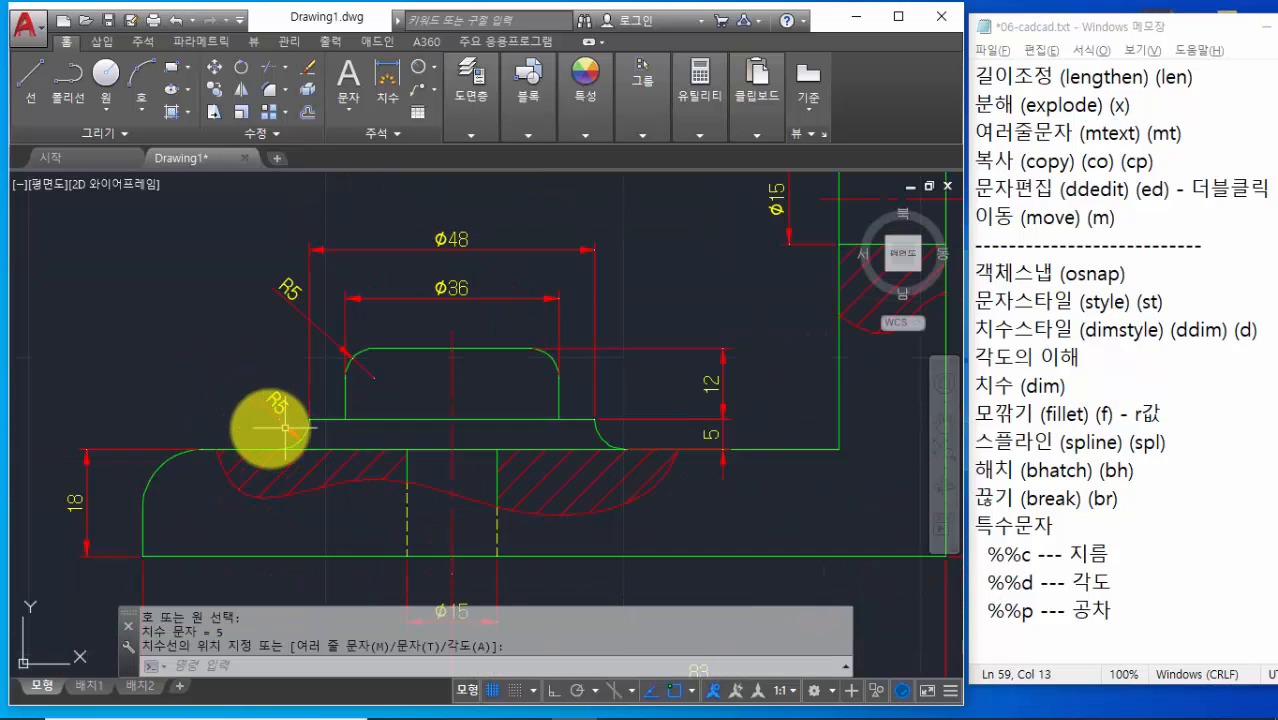
pyautogui.moveTo(194, 377); pyautogui.dragTo(290, 354, button='middle')
# Add a radius dimension to the base plate's rounded free end, placing its text up and outside the arc
pyautogui.press('Return')
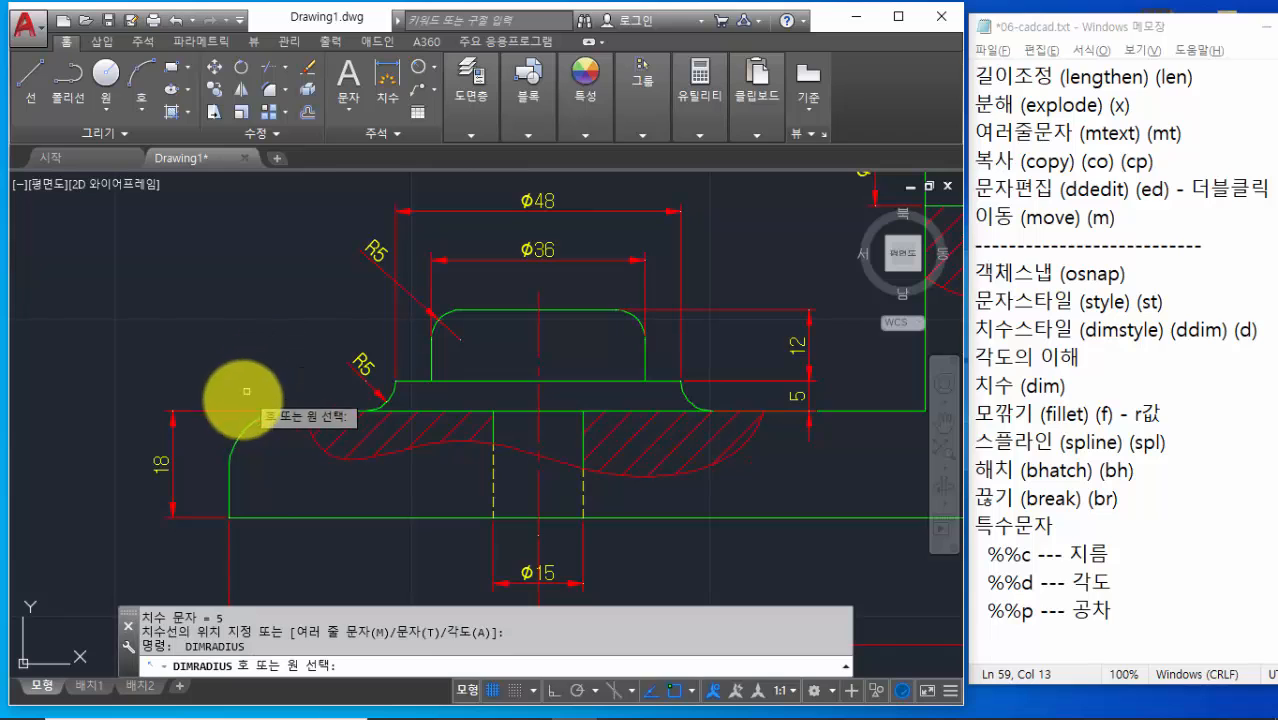
pyautogui.click(252, 423)
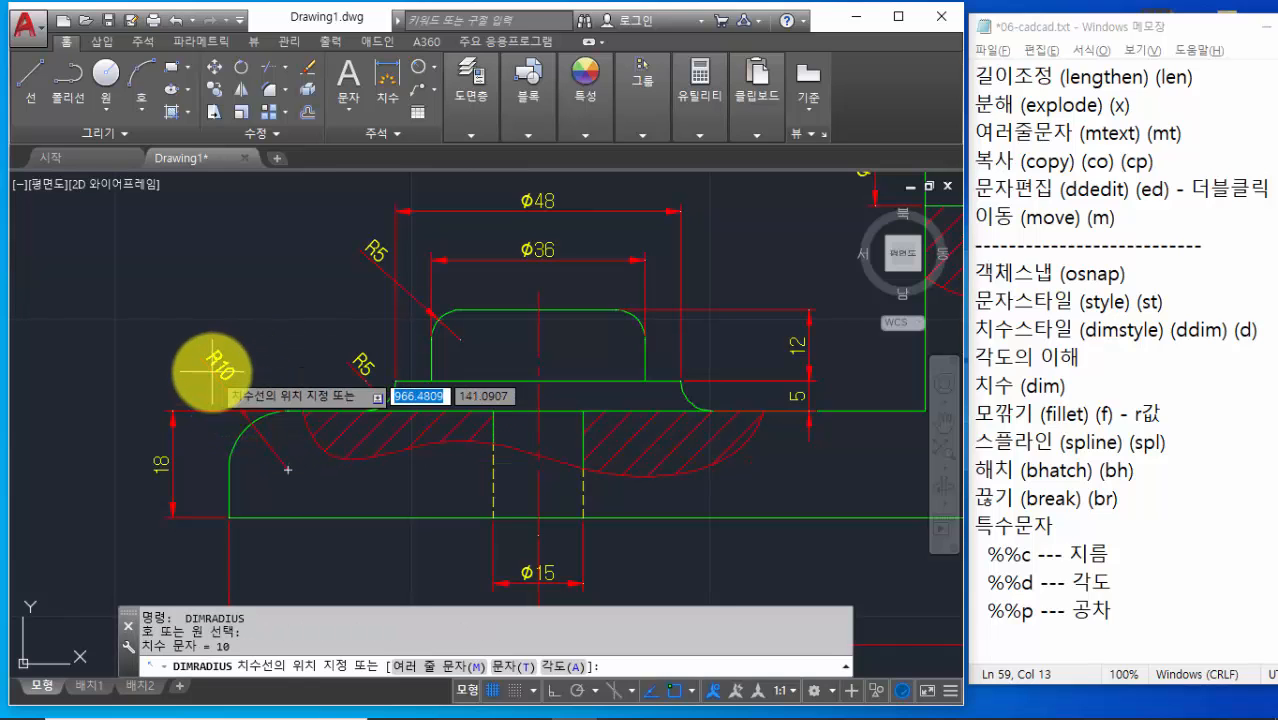
pyautogui.click(214, 365)
pyautogui.scroll(-2, 281, 365)
# Add a radius dimension to the upright's rounded top corner, placing its text outside beside the thickness dimension
pyautogui.press('Return')
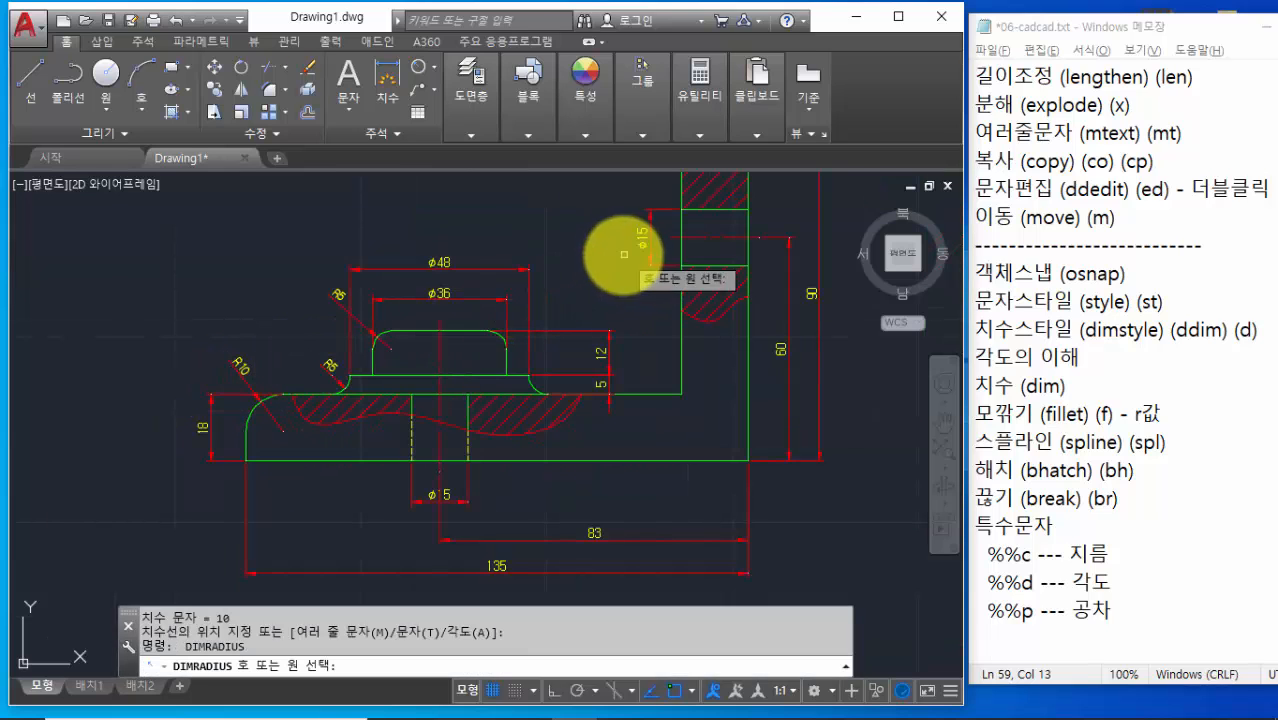
pyautogui.moveTo(608, 251); pyautogui.dragTo(522, 400, button='middle')
pyautogui.scroll(2, 579, 296)
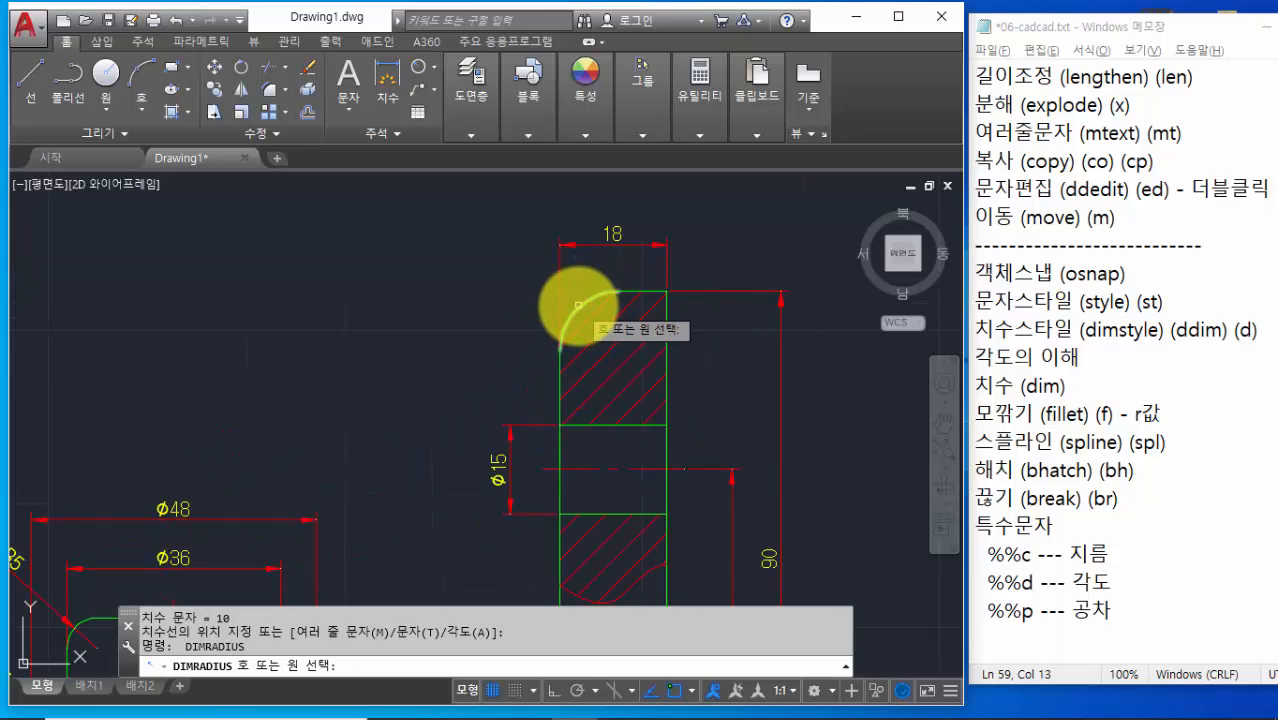
pyautogui.click(578, 305)
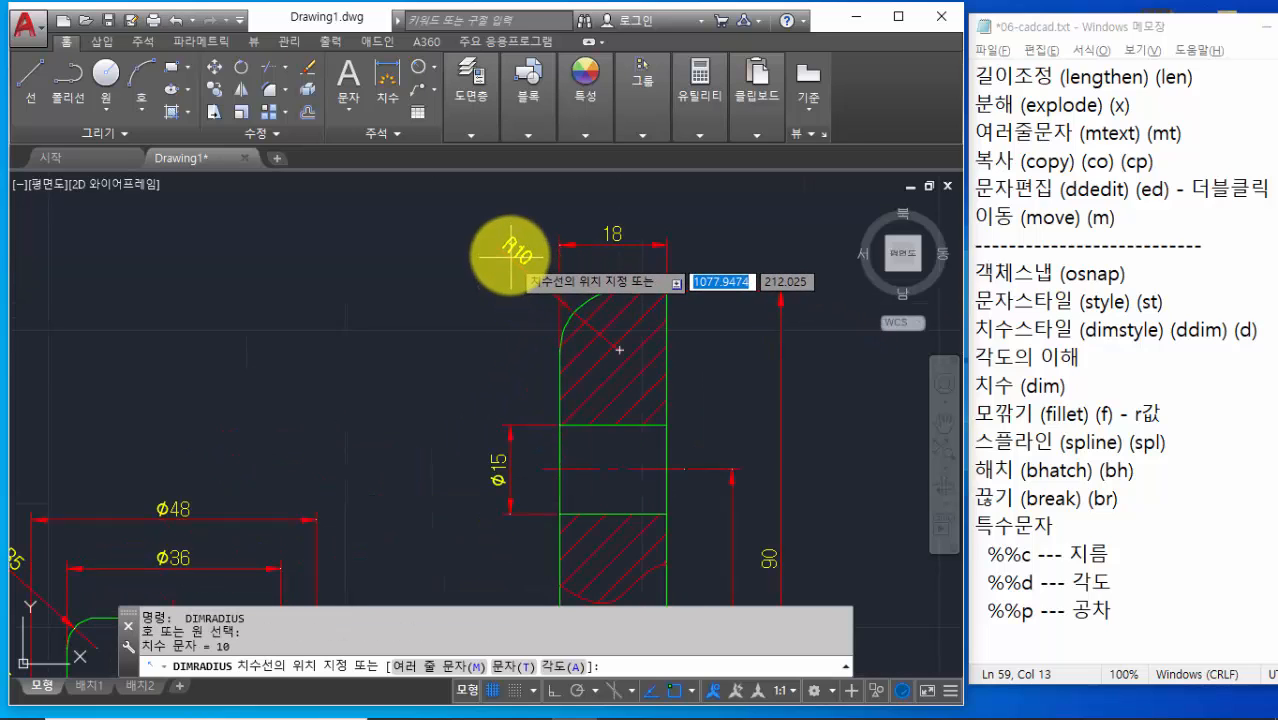
pyautogui.click(510, 257)
pyautogui.scroll(-3, 499, 365)
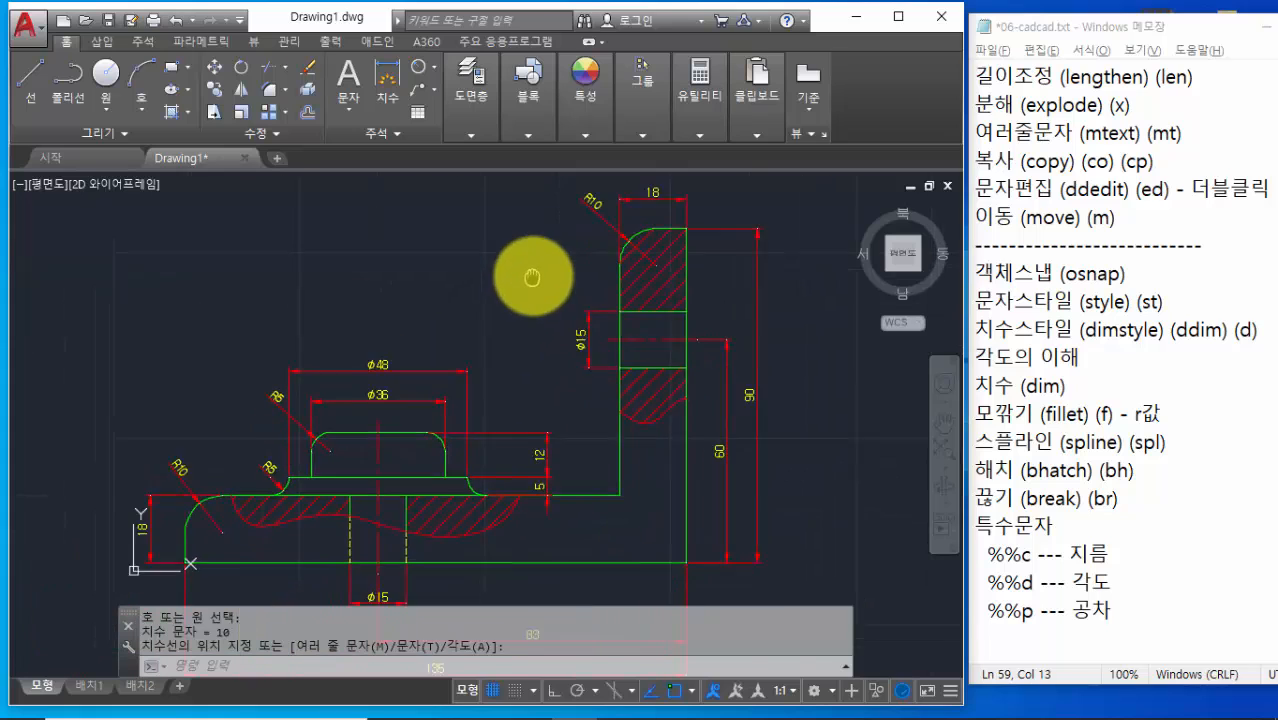
pyautogui.scroll(-3, 540, 329)
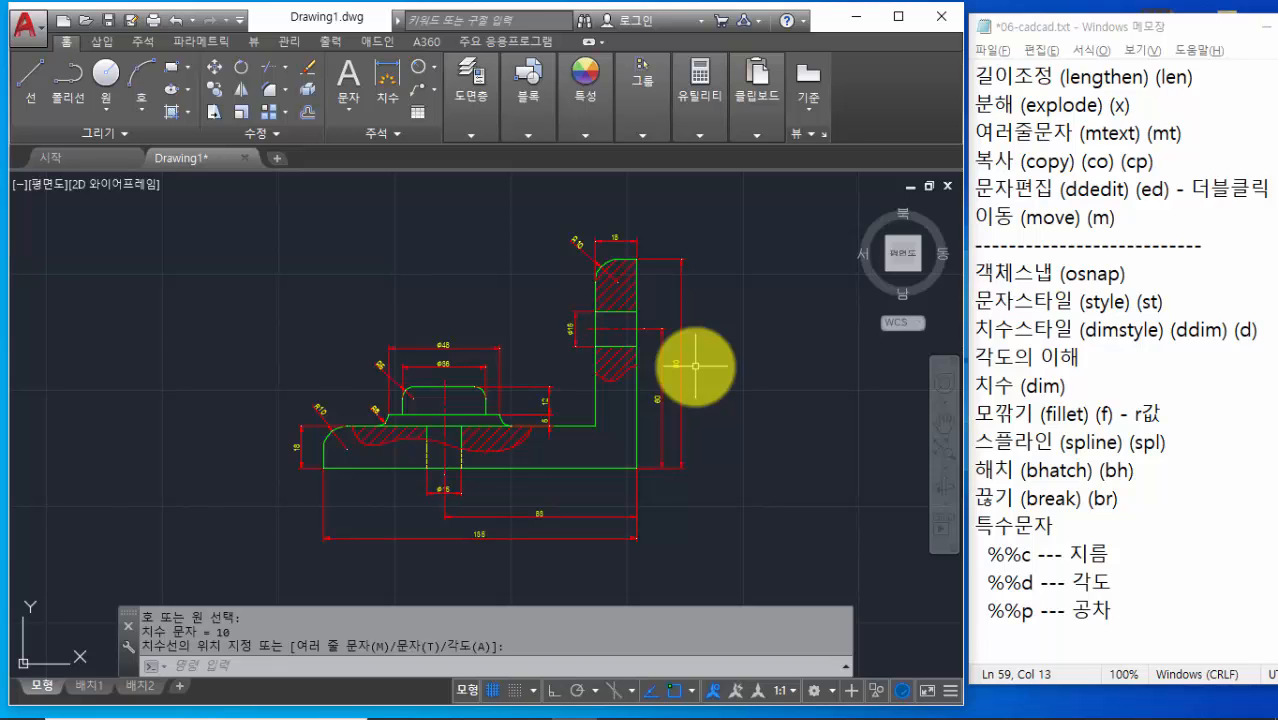
# Switch to the Photos reference window, go on to 06-4.jpg and examine the hatched section and its 2-C2 chamfer callout
pyautogui.hotkey('alt', 'Tab')
pyautogui.press('Tab')
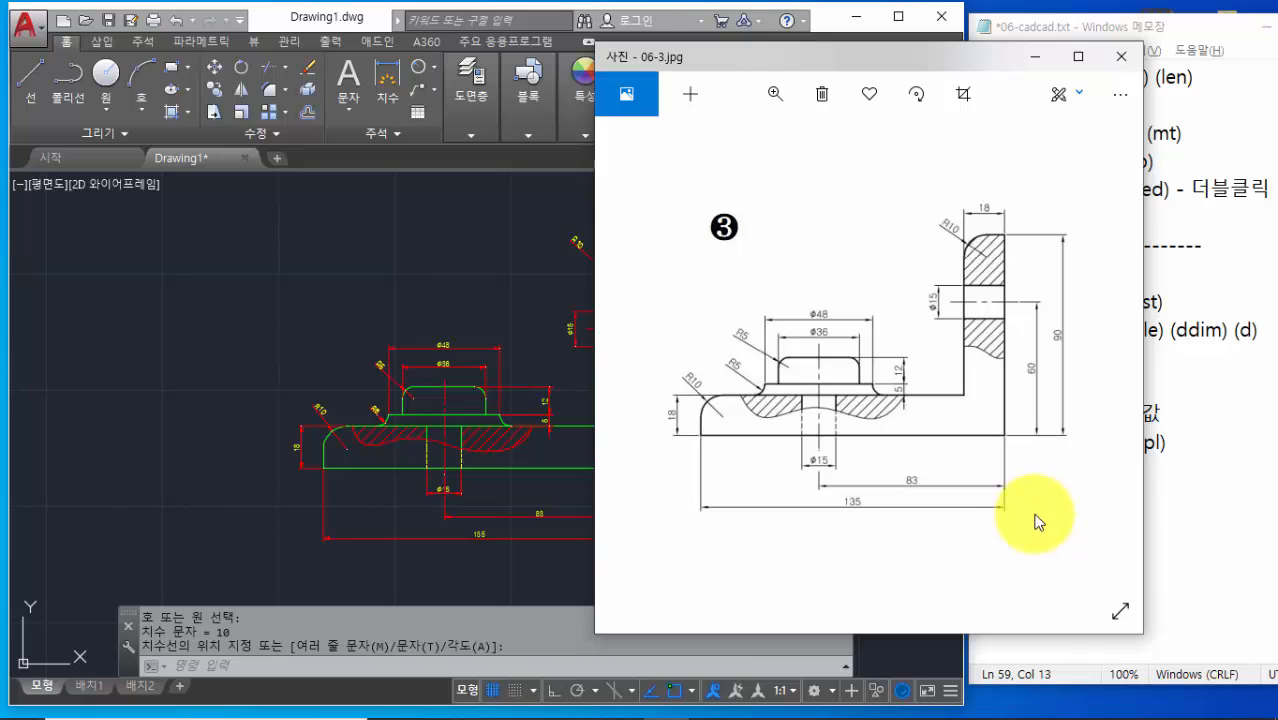
pyautogui.click(1100, 362)
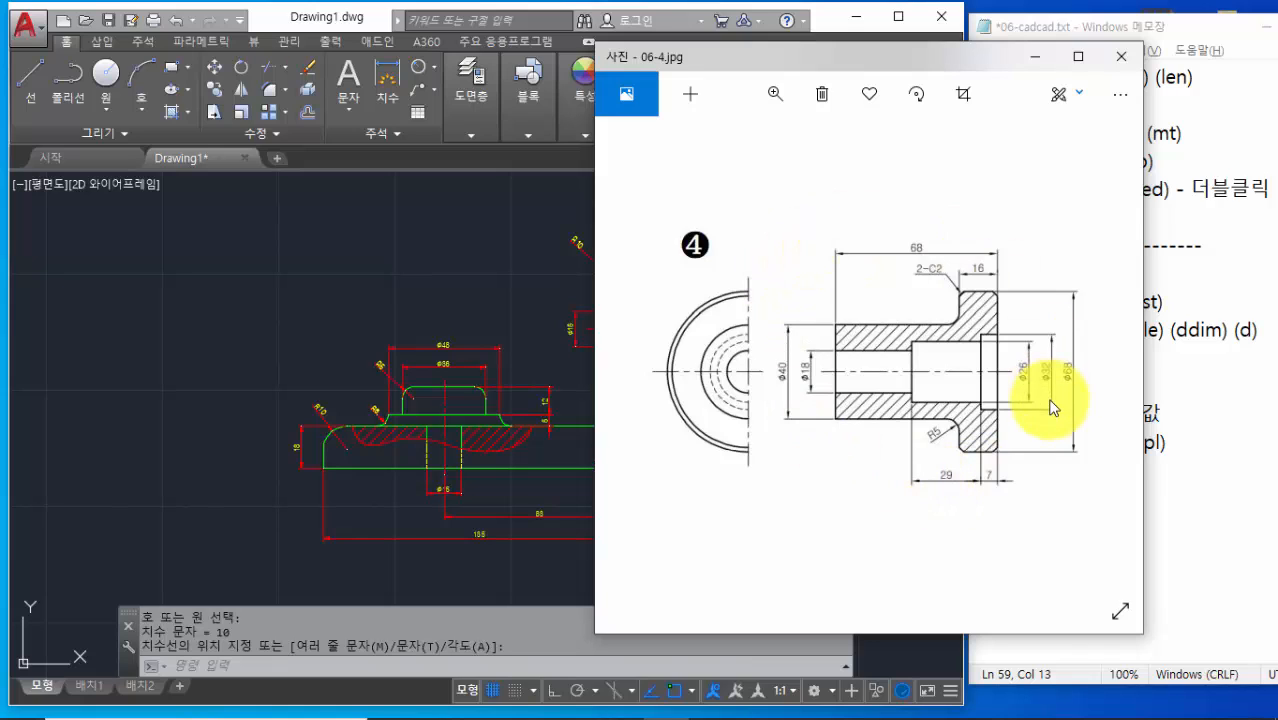
pyautogui.scroll(3, 952, 276)
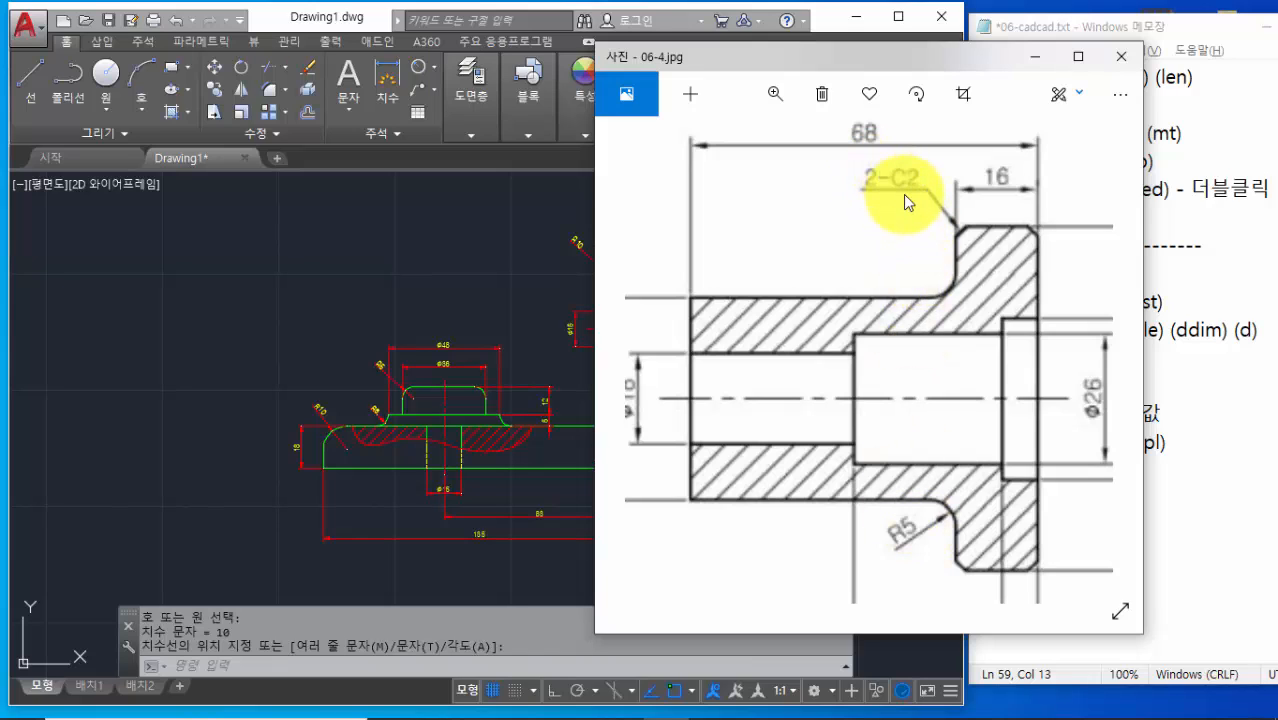
# Switch to the Notepad notes 06-cadcad.txt and add the line "모따기 (chamfer) (cha) - d값" below the fillet entry
pyautogui.click(1190, 483)
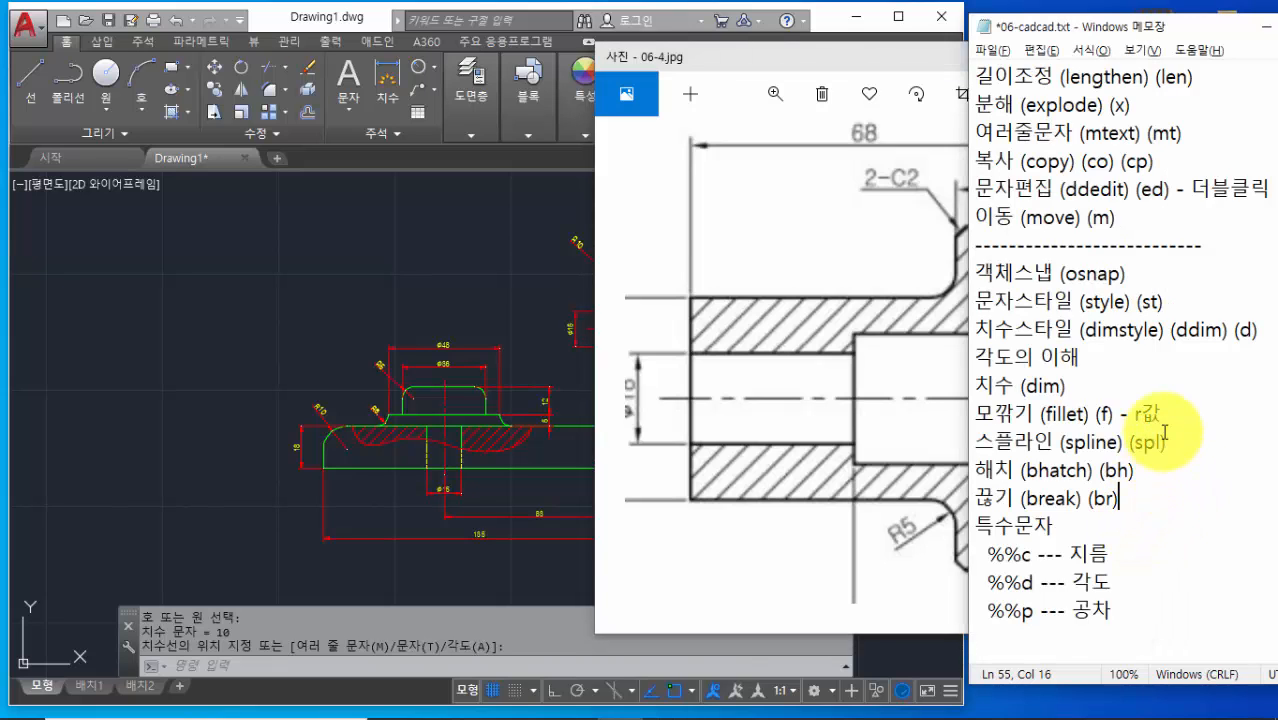
pyautogui.click(1174, 413)
pyautogui.write('- r값')
pyautogui.press('Return')
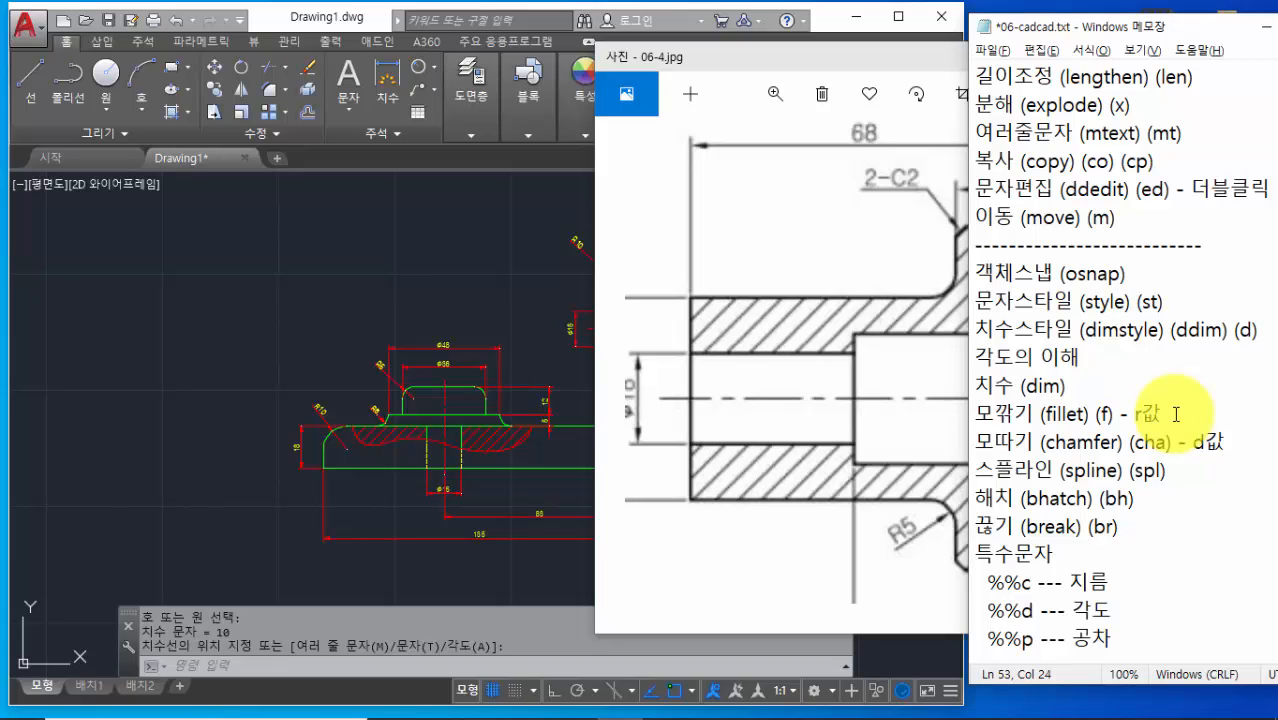
pyautogui.moveTo(1042, 414); pyautogui.dragTo(1158, 418)
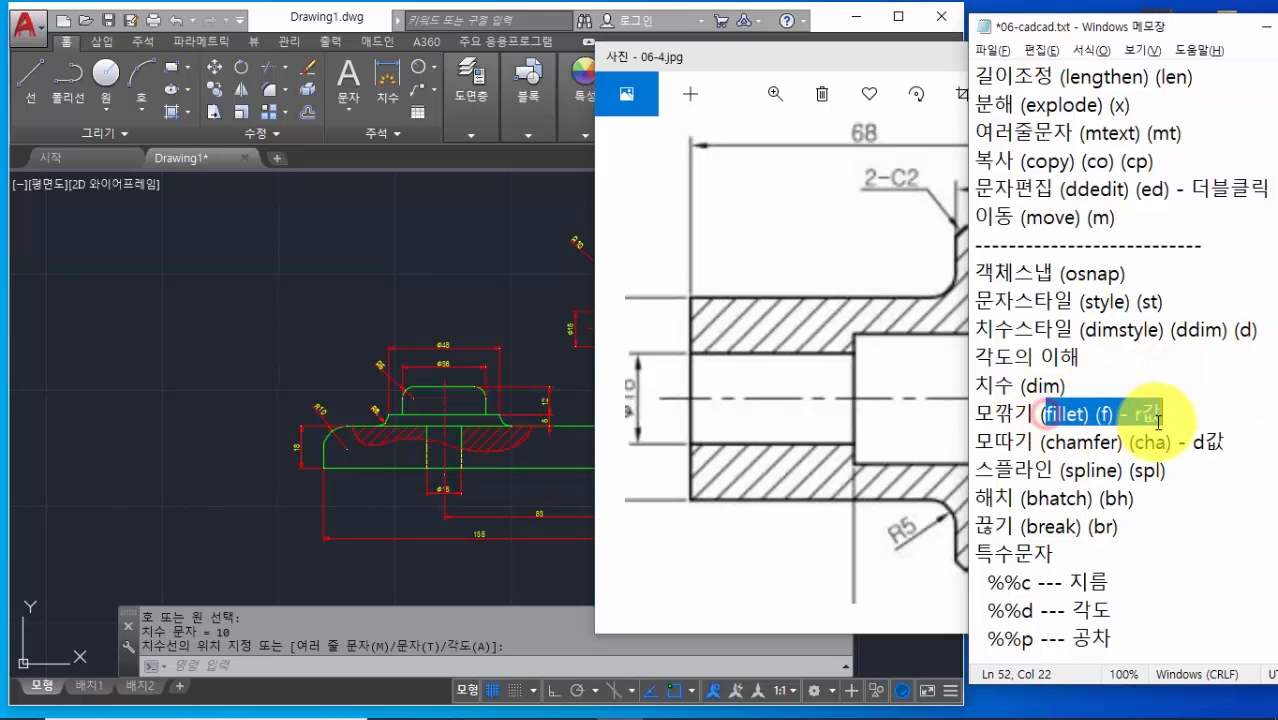
pyautogui.click(1163, 414)
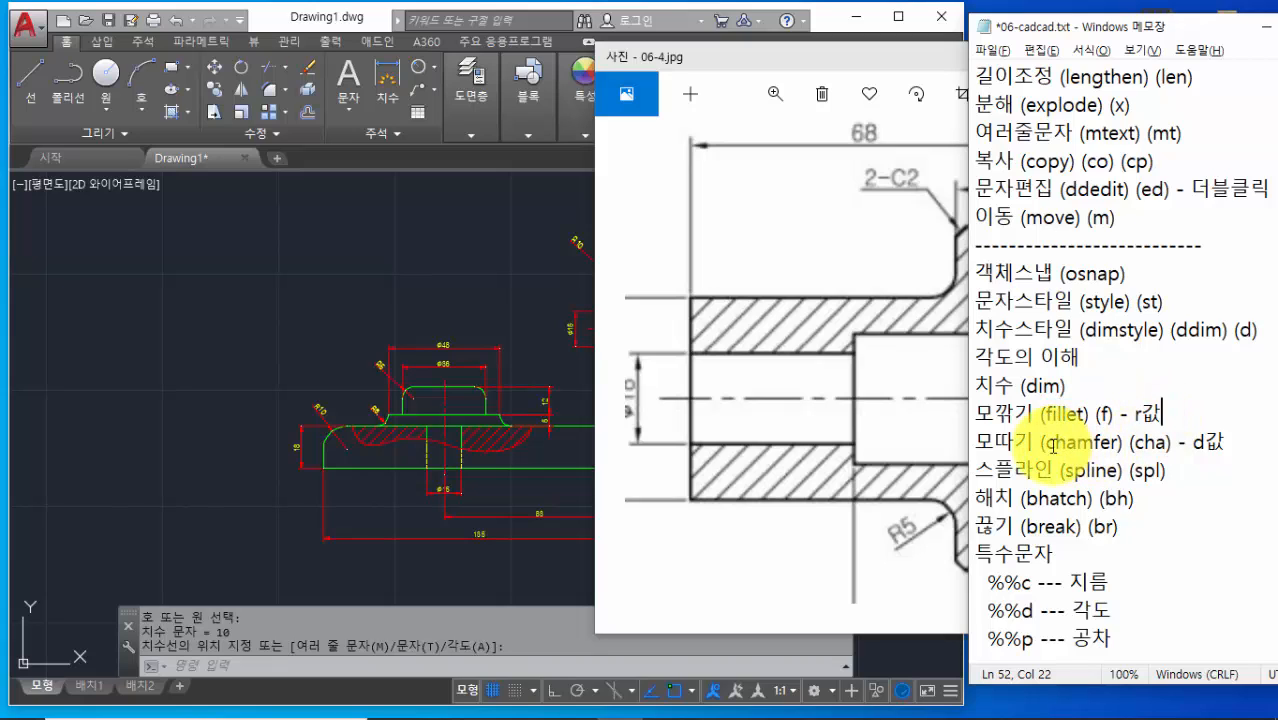
pyautogui.moveTo(1053, 446); pyautogui.dragTo(1237, 446)
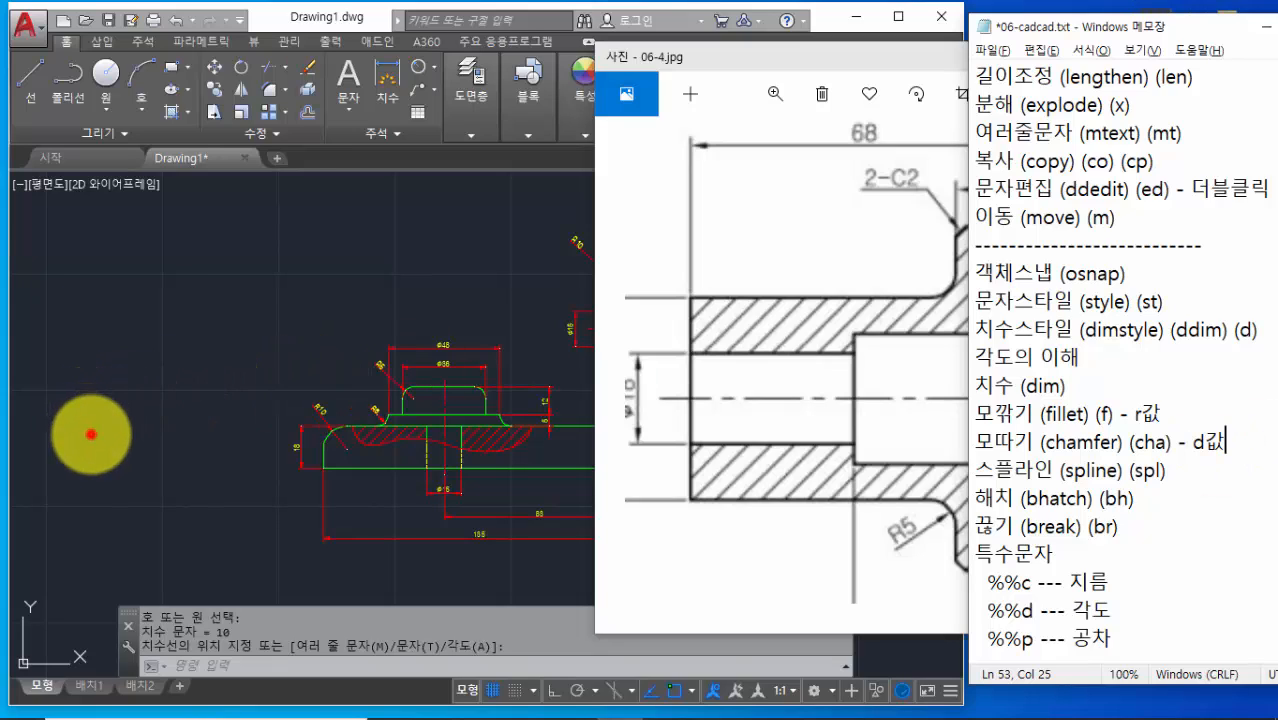
pyautogui.moveTo(91, 434)
pyautogui.mouseDown()
pyautogui.moveTo(91, 248)
pyautogui.moveTo(285, 242)
pyautogui.mouseUp()
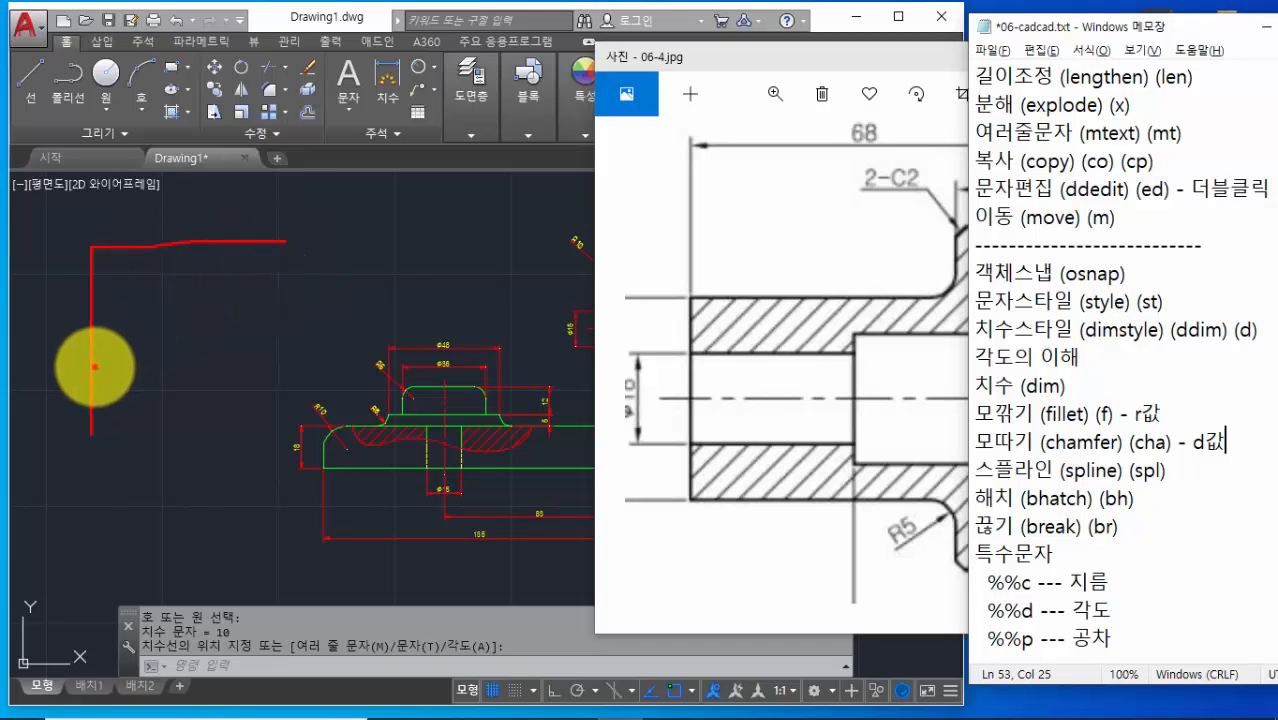
pyautogui.moveTo(94, 368); pyautogui.dragTo(235, 242)
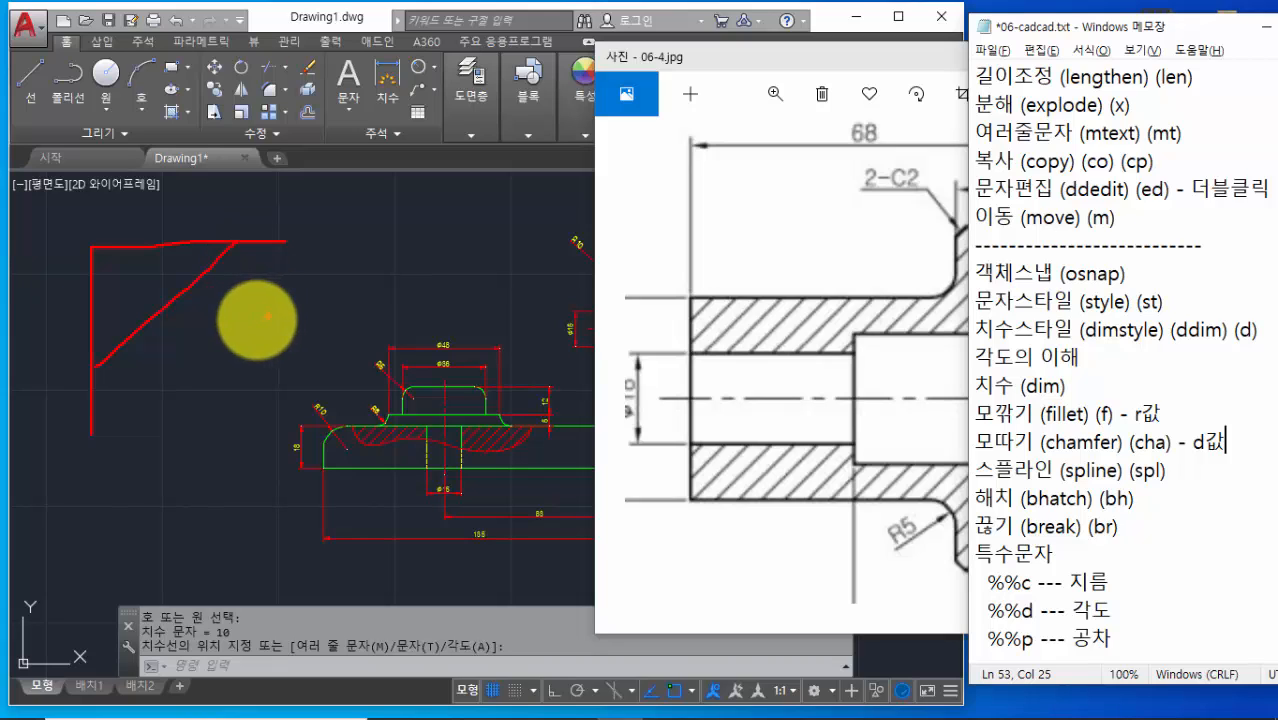
pyautogui.moveTo(92, 236); pyautogui.dragTo(106, 155)
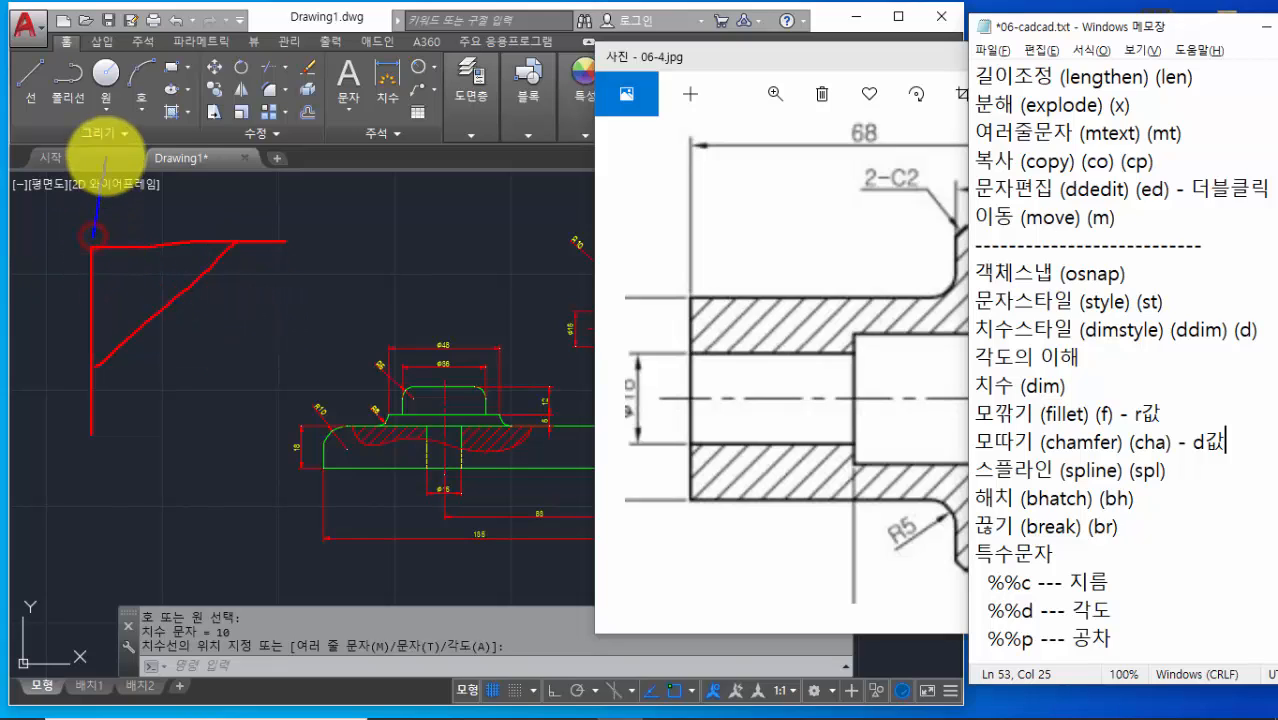
pyautogui.moveTo(237, 240)
pyautogui.mouseDown()
pyautogui.moveTo(244, 160)
pyautogui.moveTo(224, 182)
pyautogui.moveTo(117, 173)
pyautogui.moveTo(125, 195)
pyautogui.mouseUp()
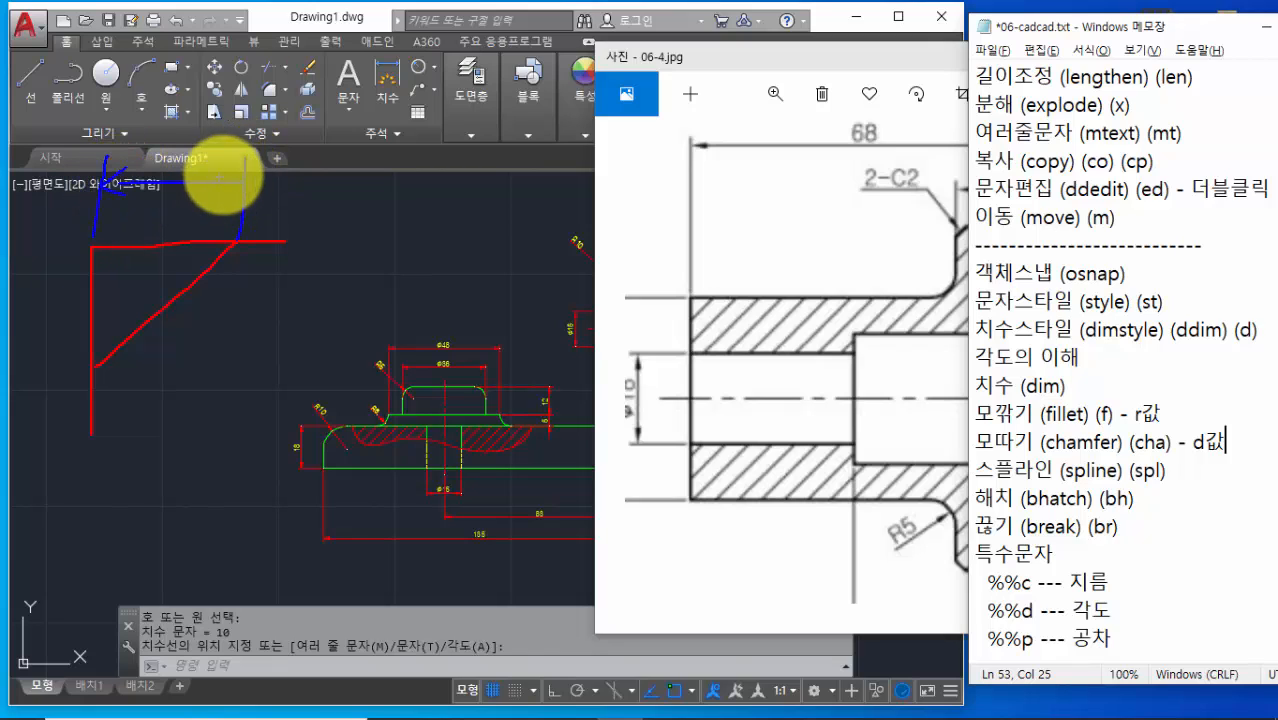
pyautogui.moveTo(222, 172)
pyautogui.mouseDown()
pyautogui.moveTo(244, 181)
pyautogui.moveTo(226, 193)
pyautogui.mouseUp()
pyautogui.moveTo(92, 250); pyautogui.dragTo(14, 250)
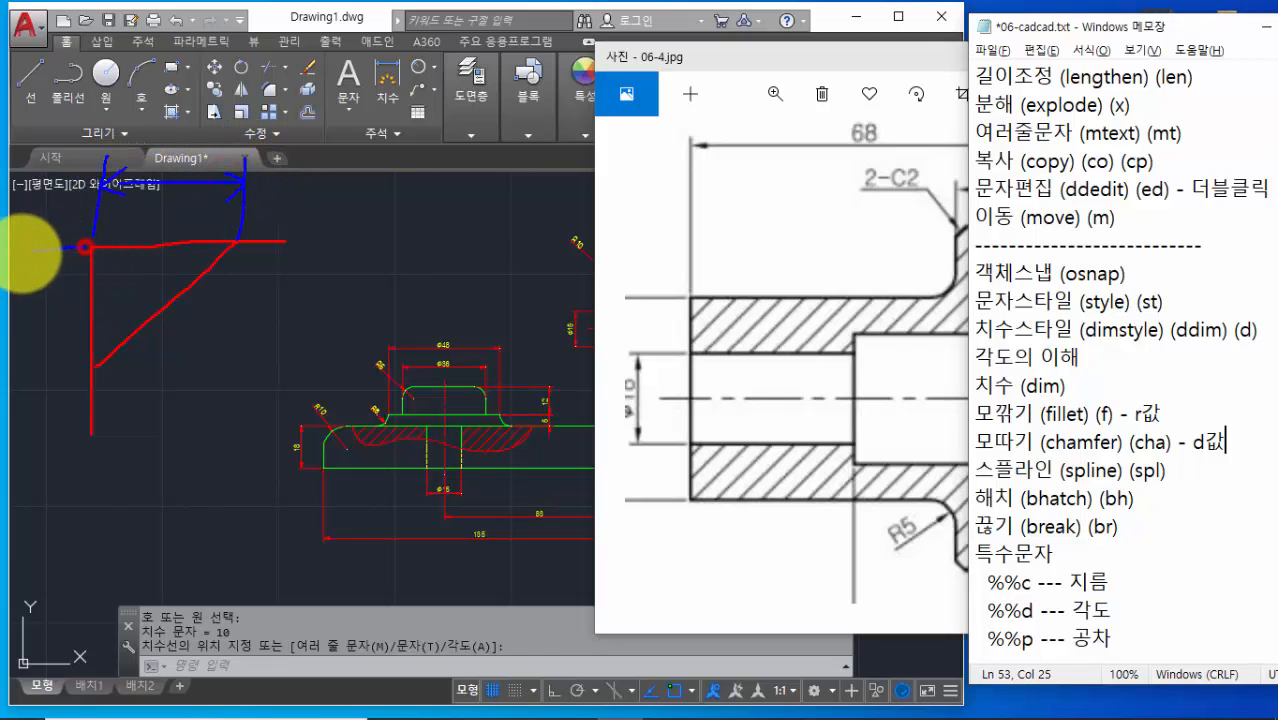
pyautogui.moveTo(86, 364); pyautogui.dragTo(28, 363)
pyautogui.moveTo(43, 253)
pyautogui.mouseDown()
pyautogui.moveTo(45, 367)
pyautogui.moveTo(55, 346)
pyautogui.moveTo(40, 260)
pyautogui.moveTo(51, 269)
pyautogui.mouseUp()
pyautogui.moveTo(192, 145)
pyautogui.mouseDown()
pyautogui.moveTo(178, 170)
pyautogui.moveTo(190, 168)
pyautogui.mouseUp()
pyautogui.moveTo(25, 290); pyautogui.dragTo(36, 320)
pyautogui.moveTo(368, 210)
pyautogui.mouseDown()
pyautogui.moveTo(338, 252)
pyautogui.moveTo(398, 224)
pyautogui.mouseUp()
pyautogui.moveTo(380, 243); pyautogui.dragTo(402, 242)
pyautogui.moveTo(417, 194); pyautogui.dragTo(428, 251)
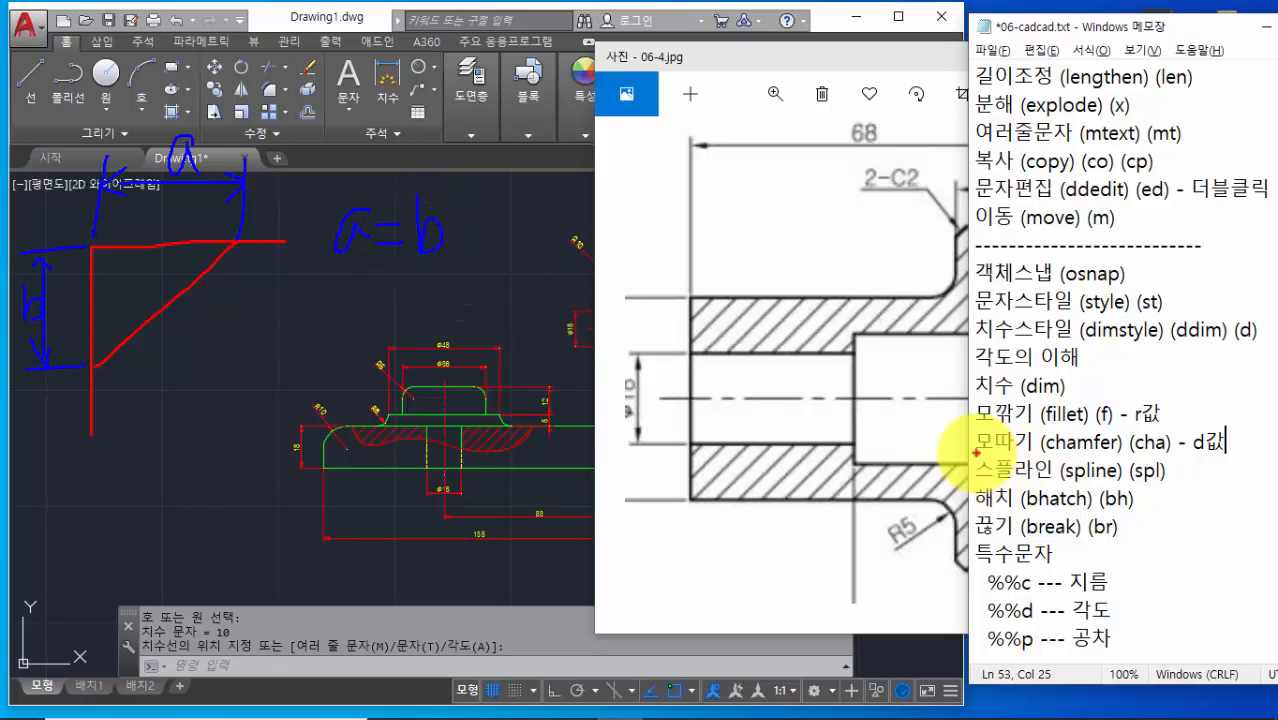
pyautogui.moveTo(976, 452); pyautogui.dragTo(1228, 455)
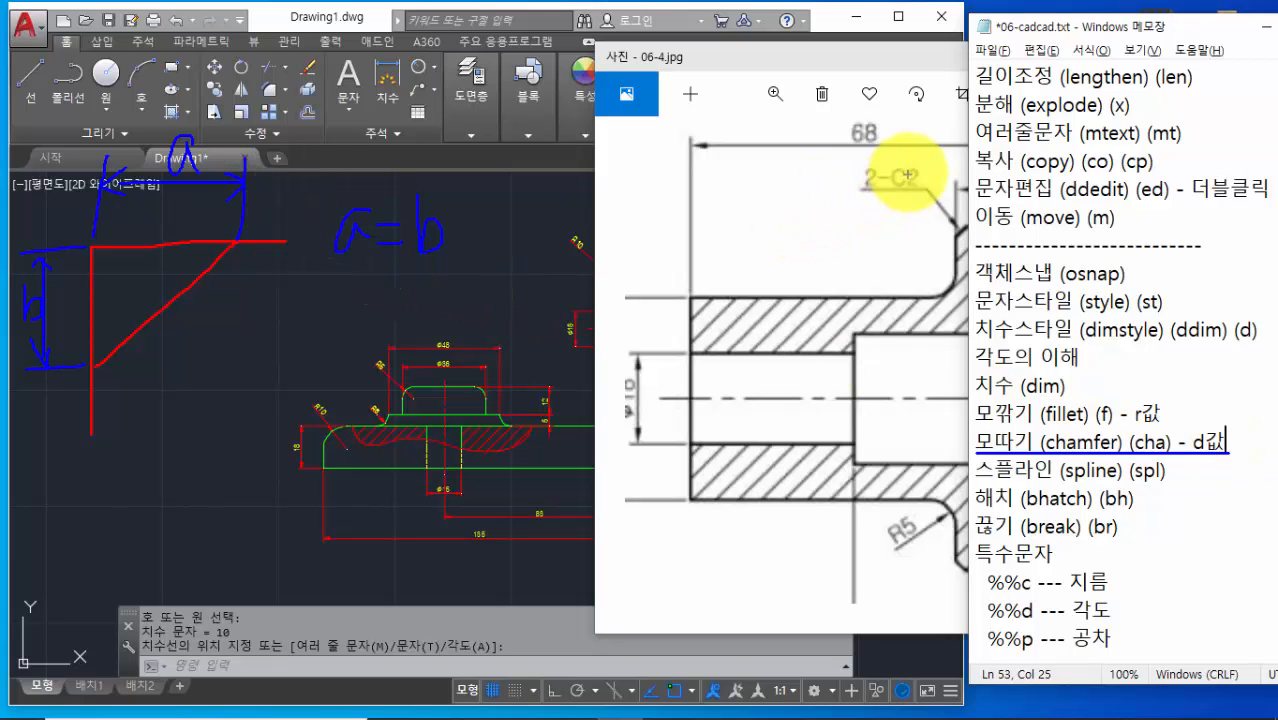
pyautogui.moveTo(904, 161); pyautogui.dragTo(925, 190)
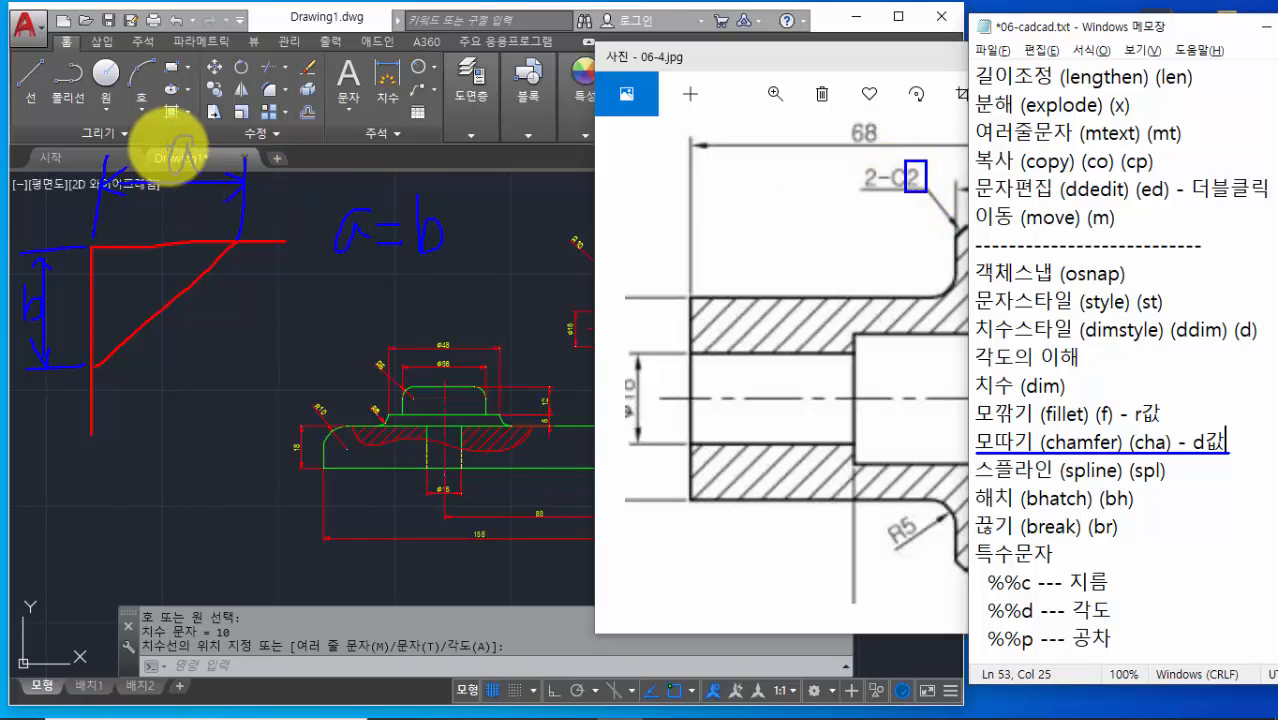
pyautogui.moveTo(164, 142)
pyautogui.mouseDown()
pyautogui.moveTo(214, 168)
pyautogui.moveTo(166, 156)
pyautogui.moveTo(185, 208)
pyautogui.moveTo(205, 214)
pyautogui.mouseUp()
pyautogui.moveTo(27, 307)
pyautogui.mouseDown()
pyautogui.moveTo(64, 302)
pyautogui.moveTo(77, 319)
pyautogui.mouseUp()
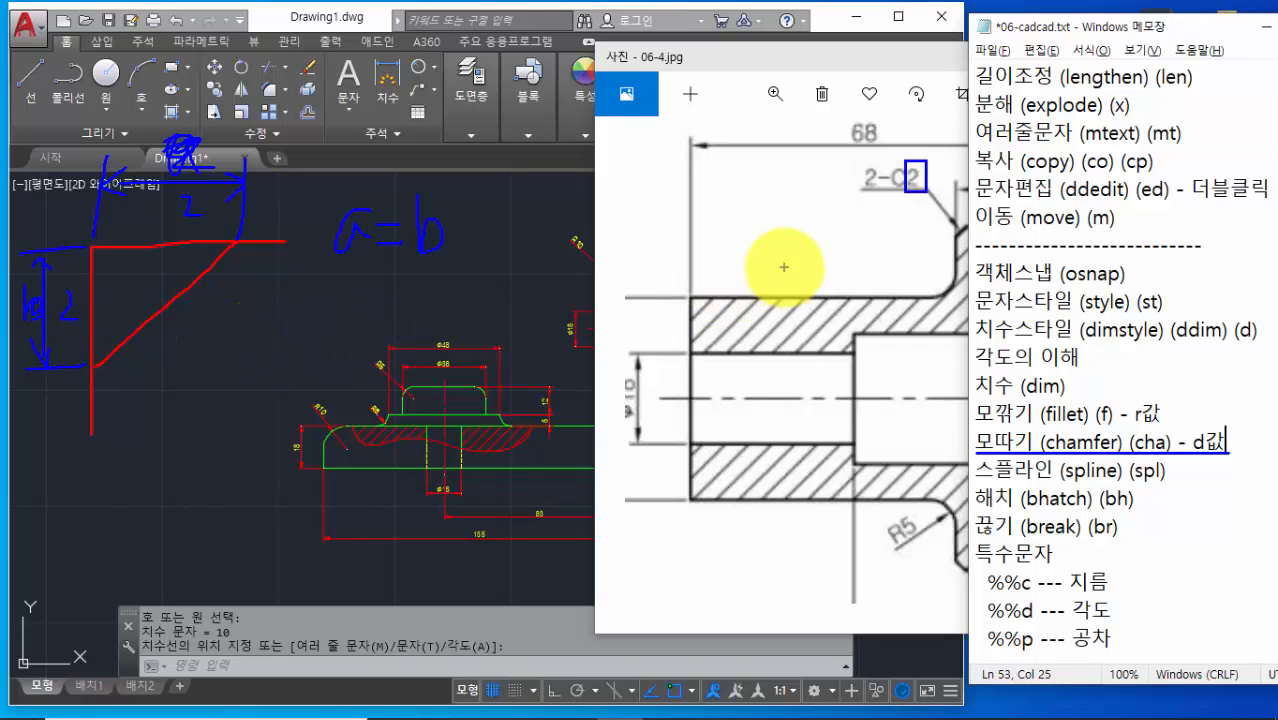
pyautogui.moveTo(858, 163); pyautogui.dragTo(880, 192)
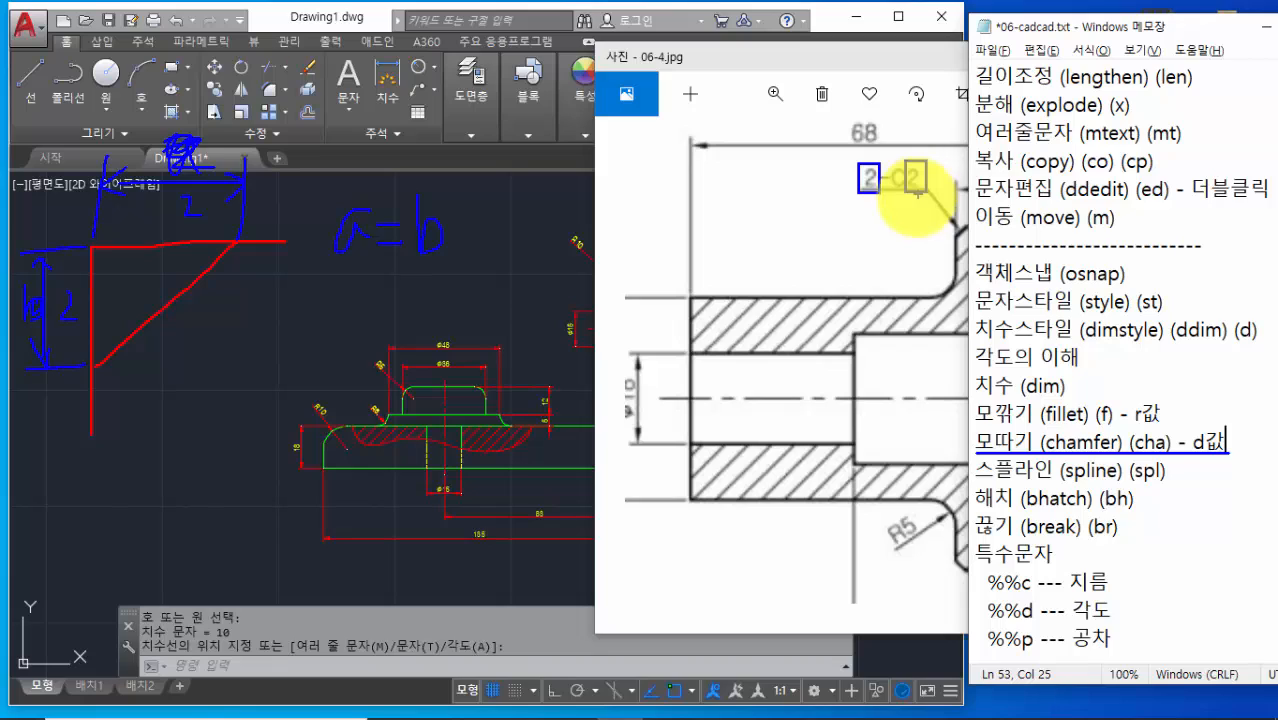
pyautogui.click(895, 238)
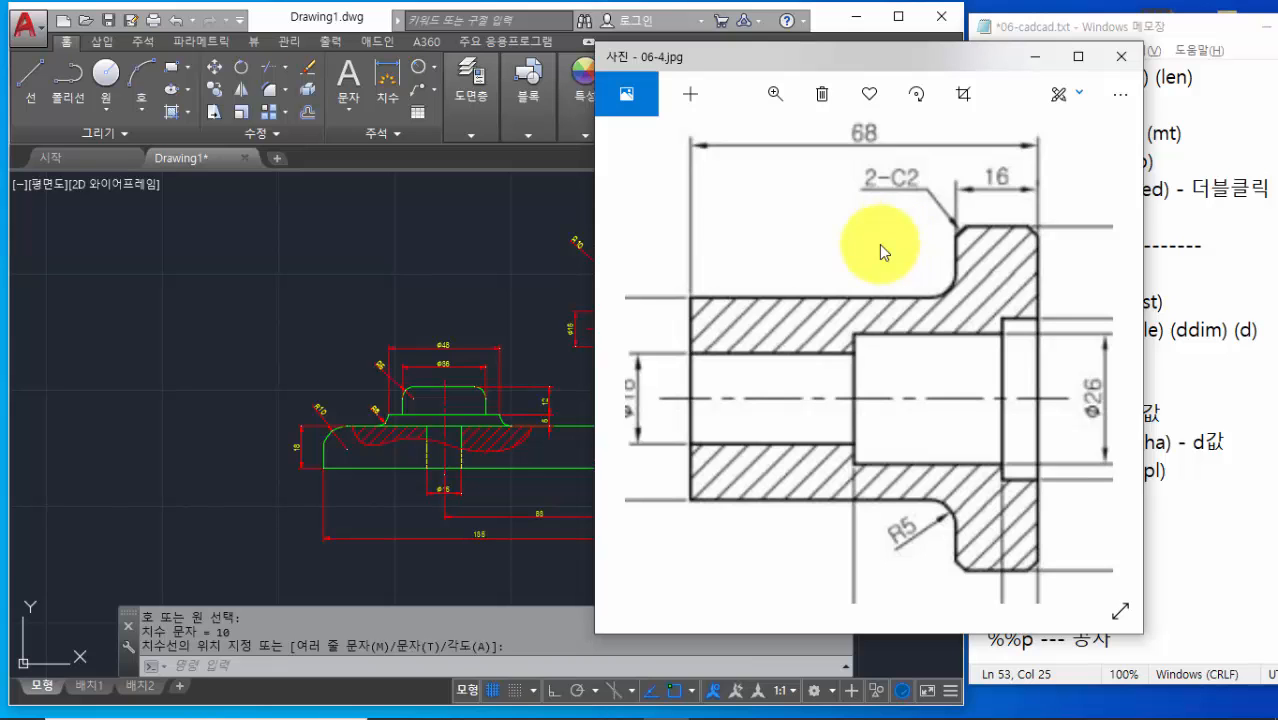
# Switch to AutoCAD and, with ortho on, draw a vertical line upward joined to a horizontal line rightward in the empty area beside the bracket
pyautogui.click(445, 320)
pyautogui.moveTo(634, 394); pyautogui.dragTo(347, 391, button='middle')
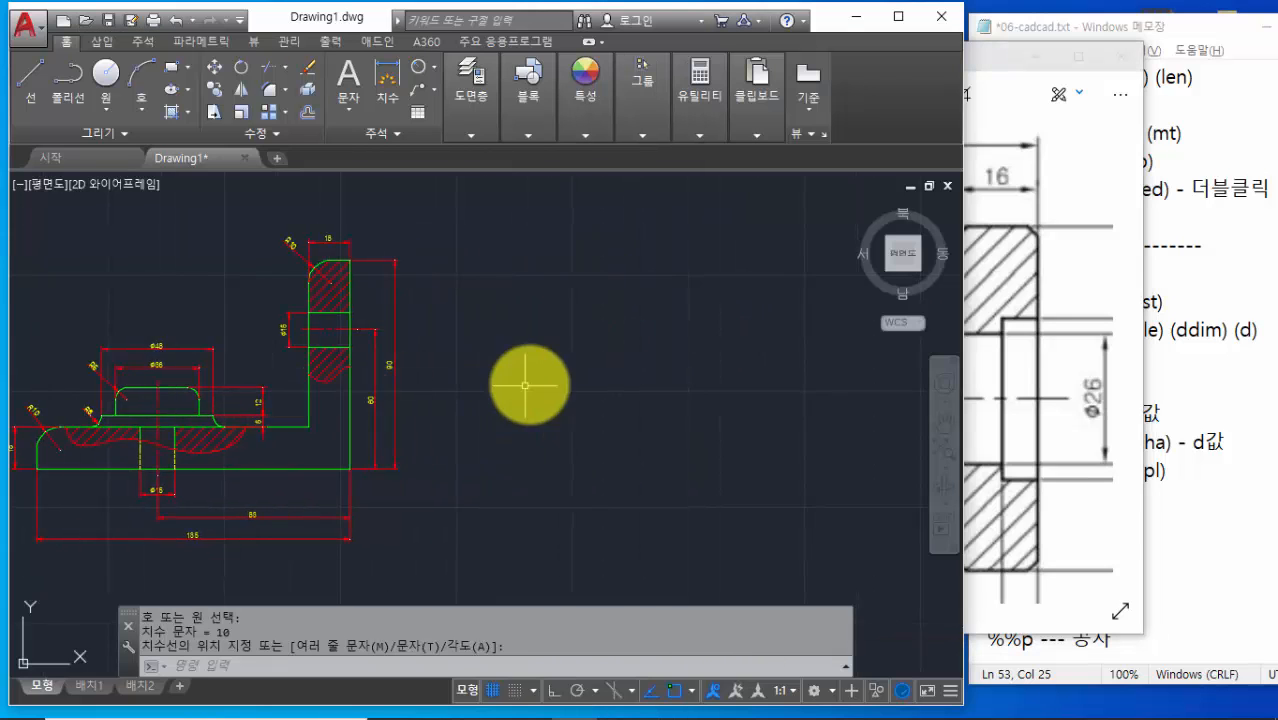
pyautogui.moveTo(566, 374); pyautogui.dragTo(409, 345, button='middle')
pyautogui.scroll(1, 436, 336)
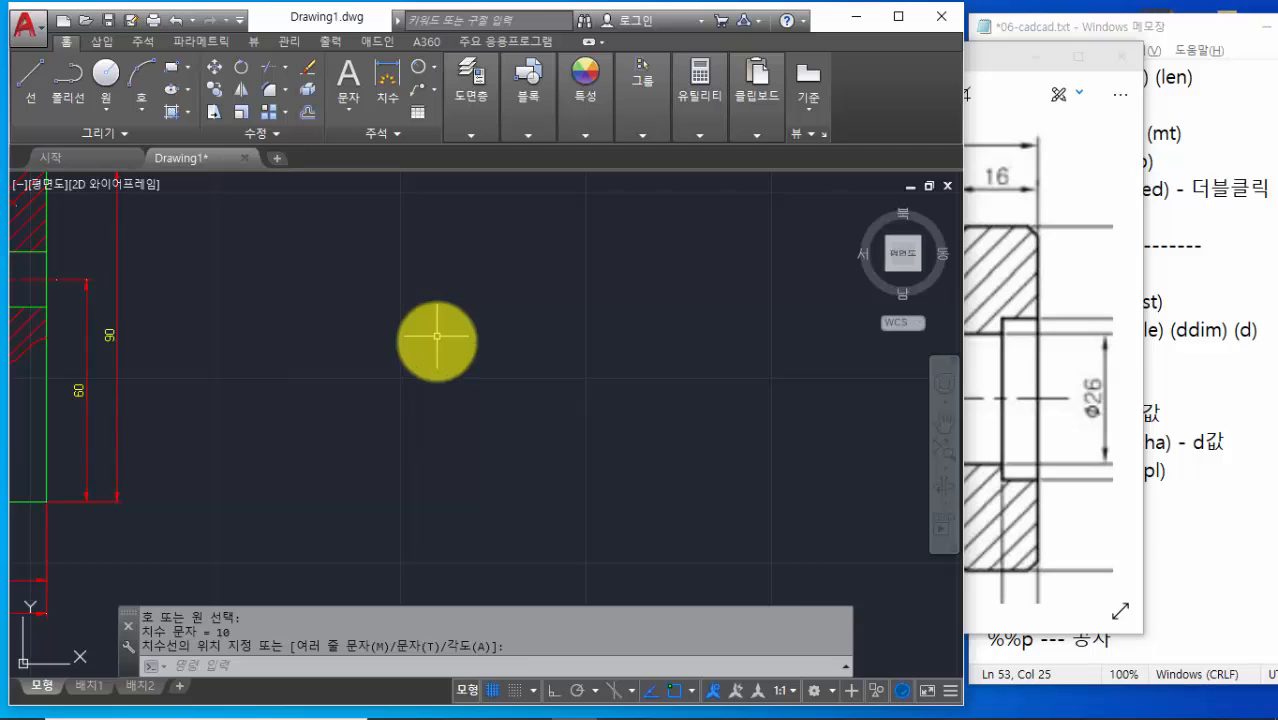
pyautogui.write('L')
pyautogui.press('Return')
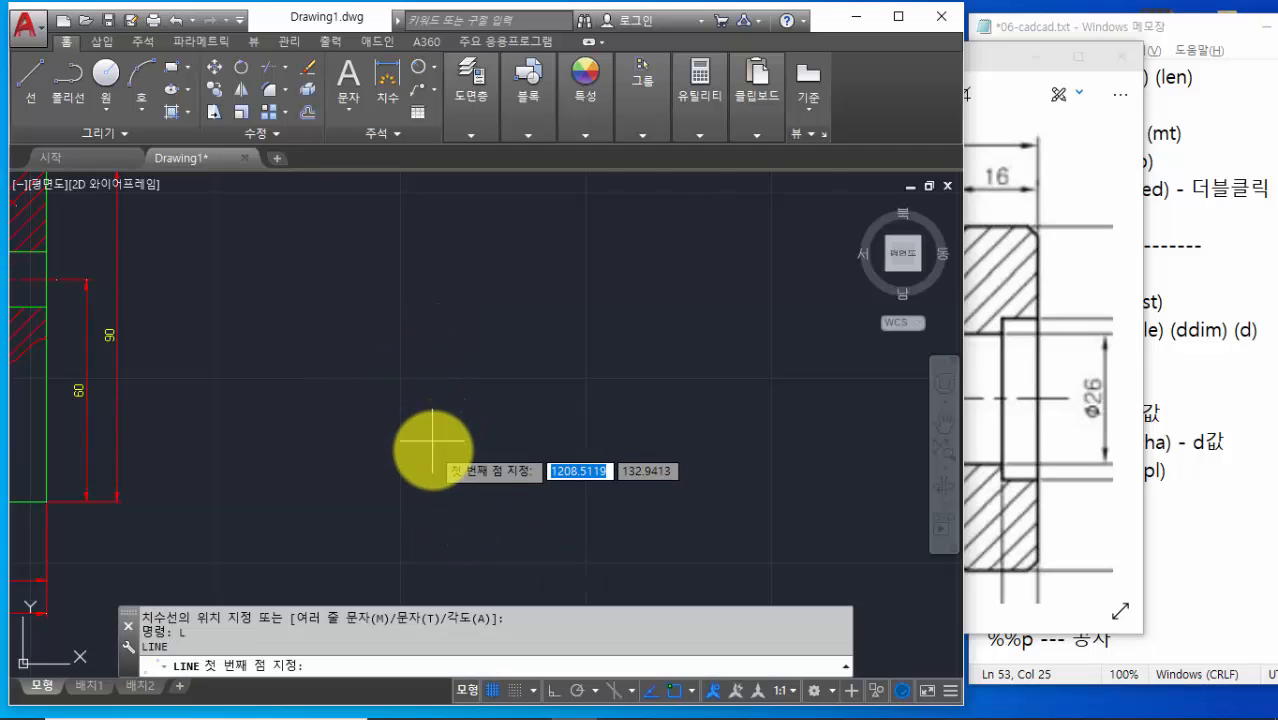
pyautogui.click(436, 451)
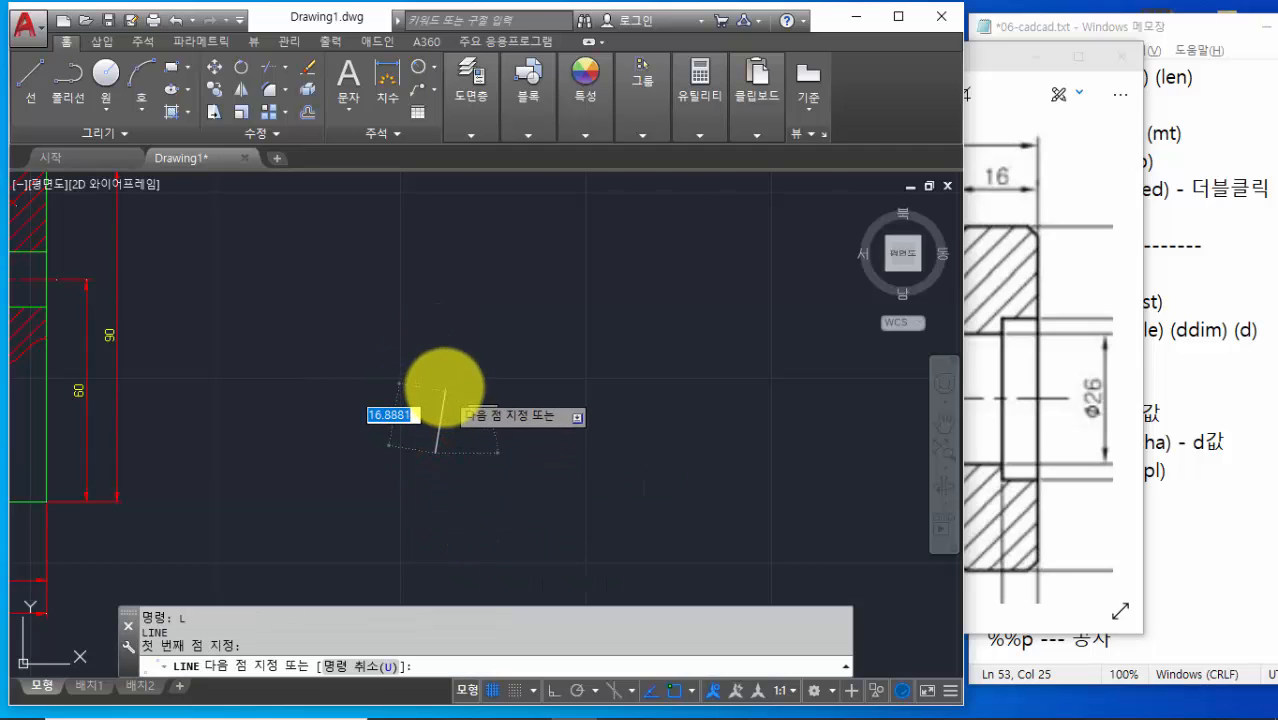
pyautogui.press('F8')
pyautogui.click(435, 318)
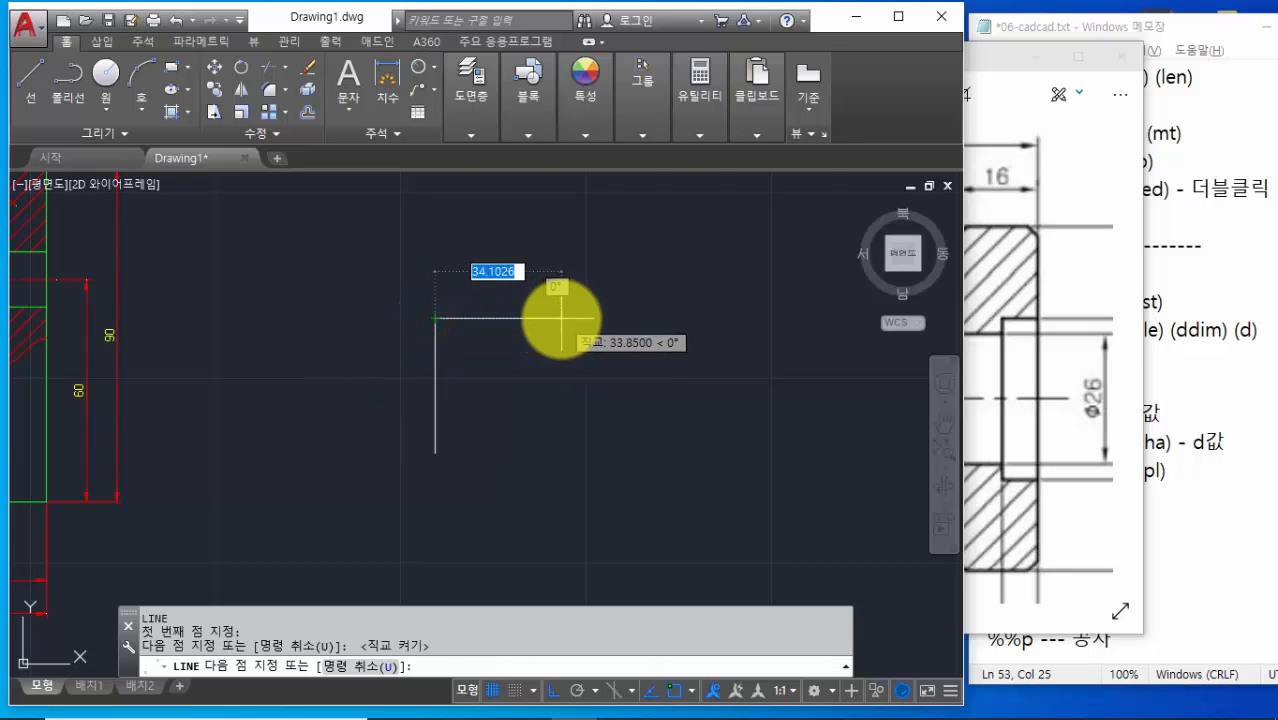
pyautogui.click(554, 317)
pyautogui.press('Return')
pyautogui.scroll(4, 425, 332)
pyautogui.scroll(3, 474, 354)
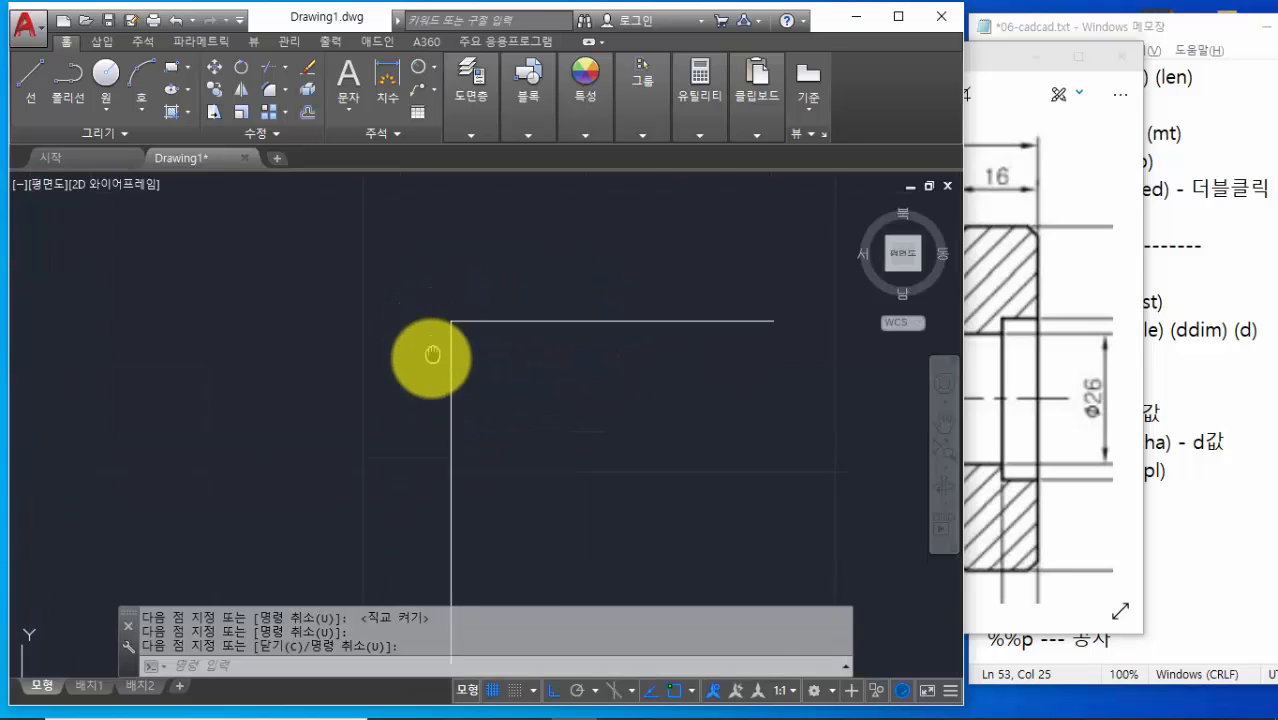
pyautogui.scroll(-1, 513, 399)
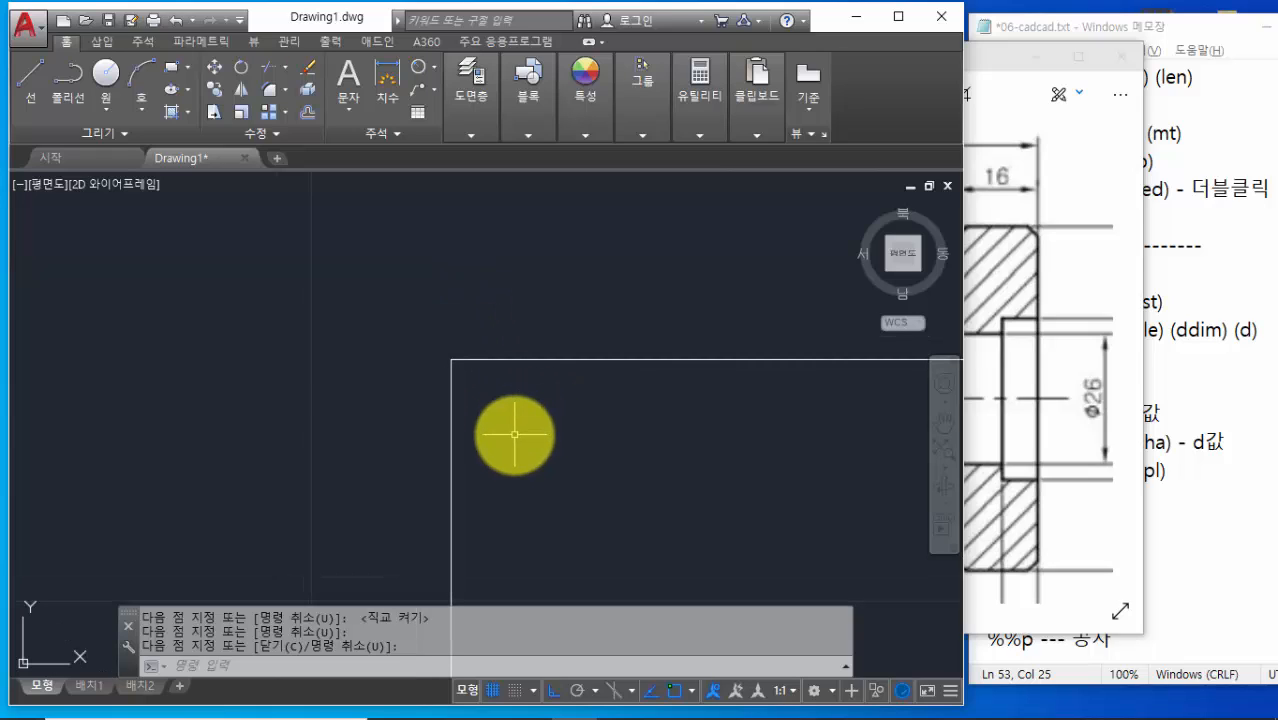
# Switch to the Notepad notes 06-cadcad.txt and review the line "모따기 (chamfer) (cha) - d값", including its d값 part
pyautogui.click(1203, 357)
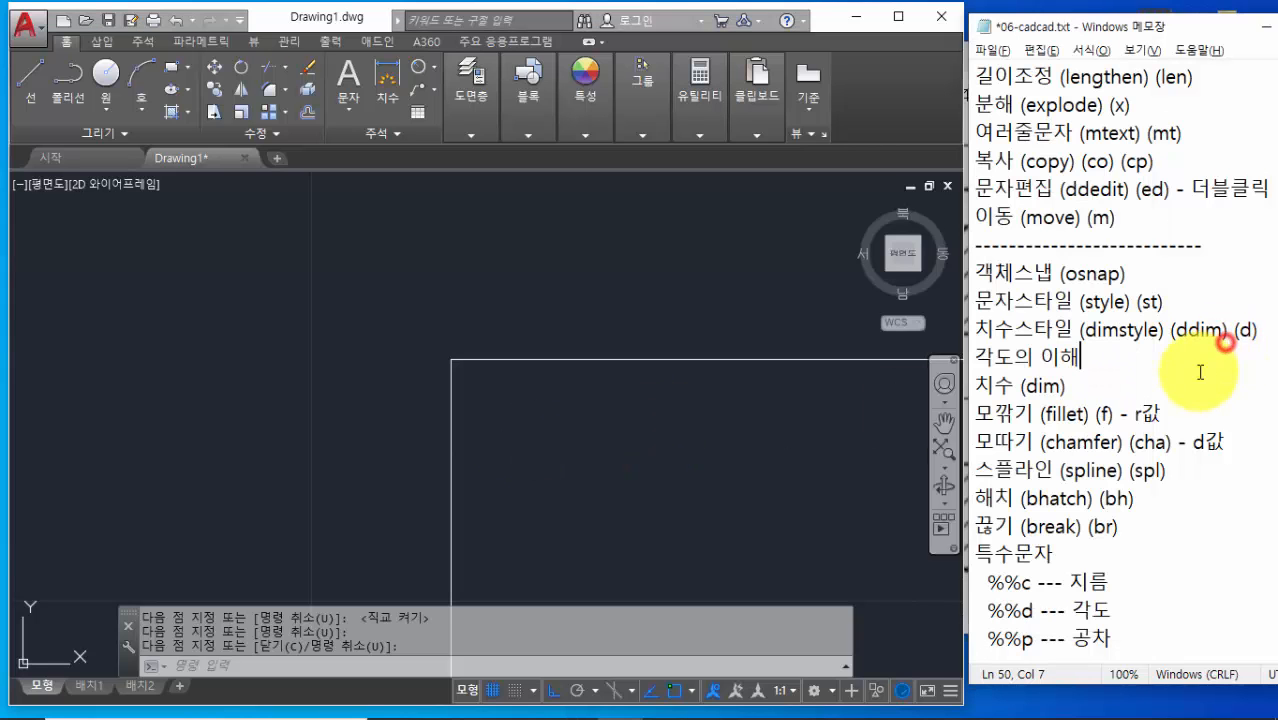
pyautogui.moveTo(1222, 441); pyautogui.dragTo(945, 443)
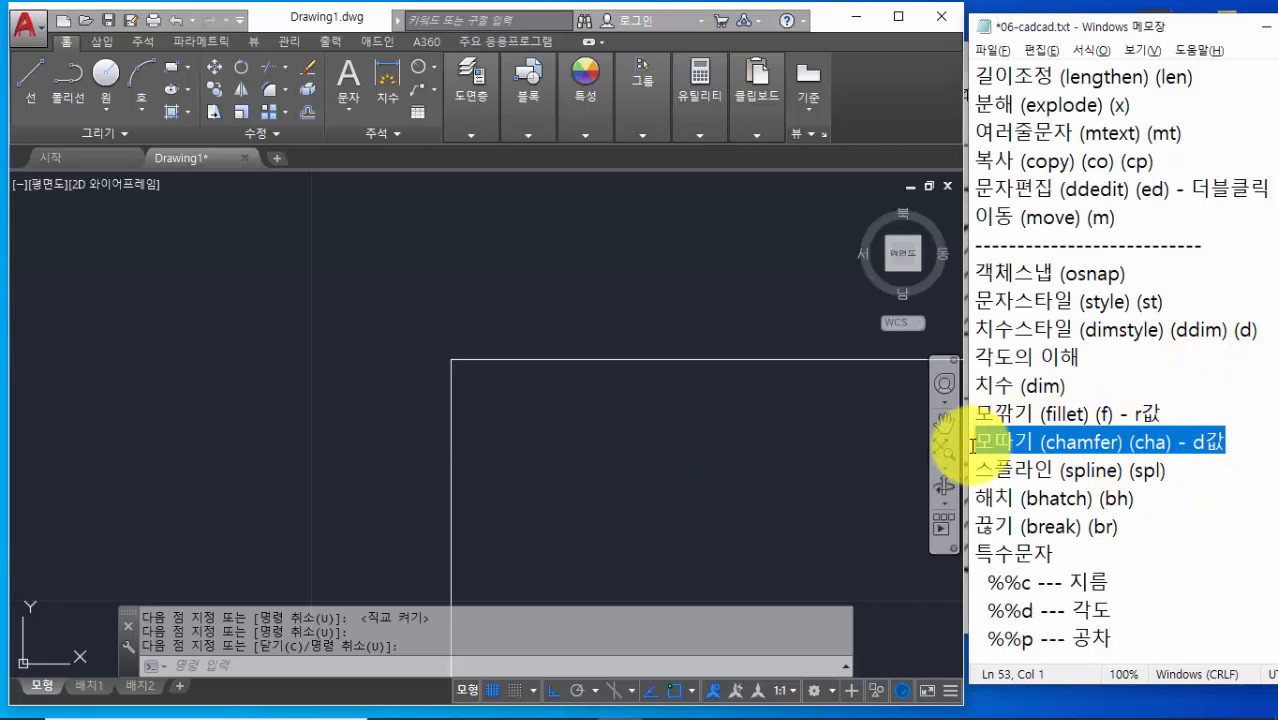
pyautogui.click(1100, 444)
pyautogui.moveTo(1188, 442); pyautogui.dragTo(1219, 444)
pyautogui.click(1230, 442)
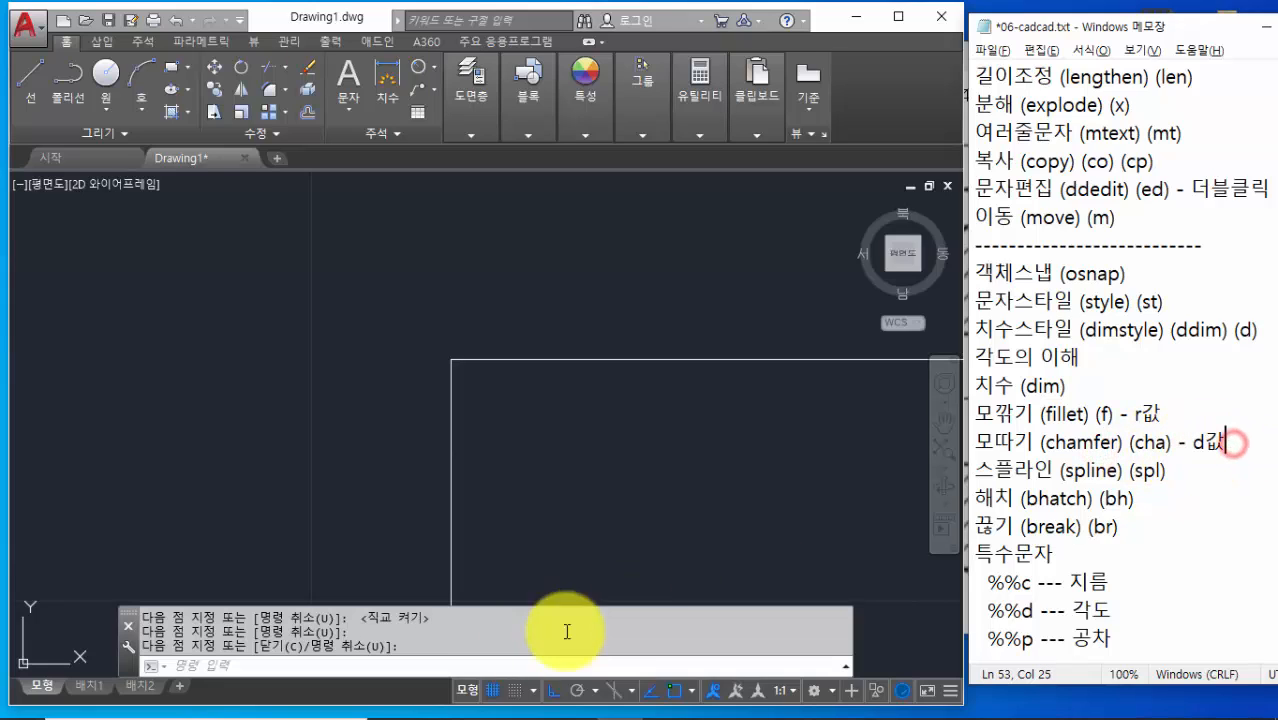
# Switch back to AutoCAD, start the Chamfer command and choose its Distance option
pyautogui.click(494, 666)
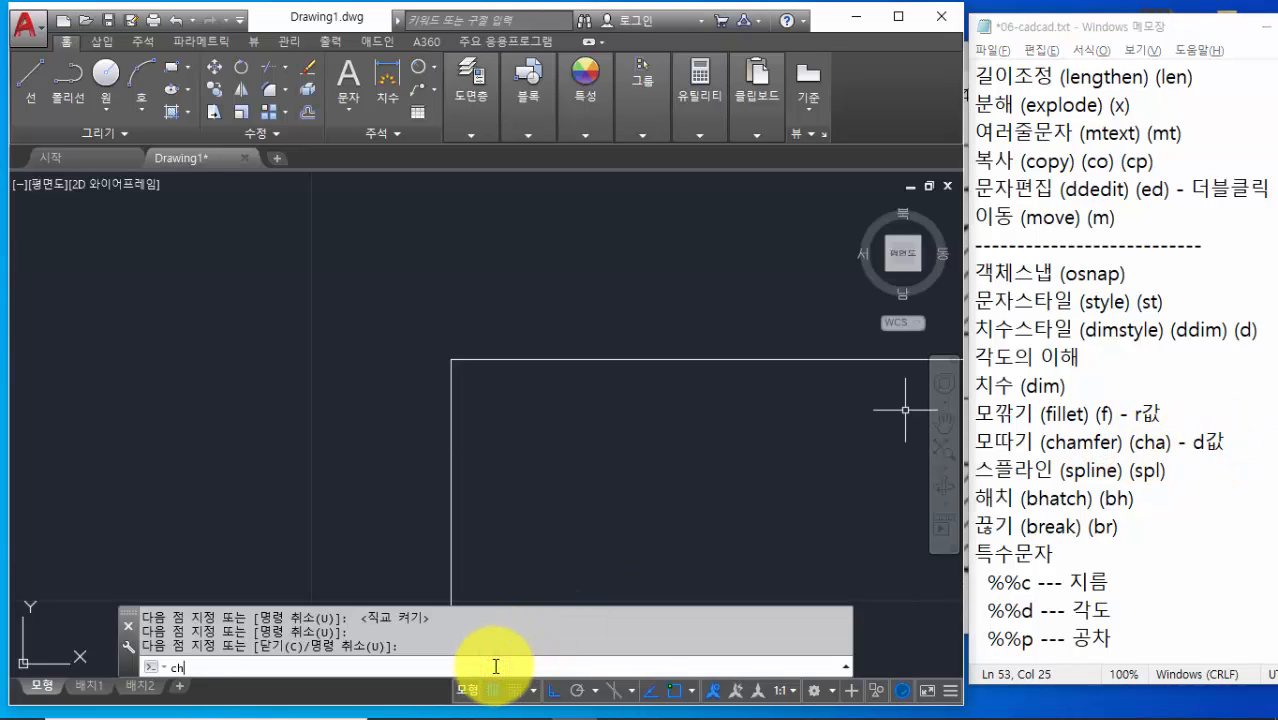
pyautogui.write('cha')
pyautogui.press('Return')
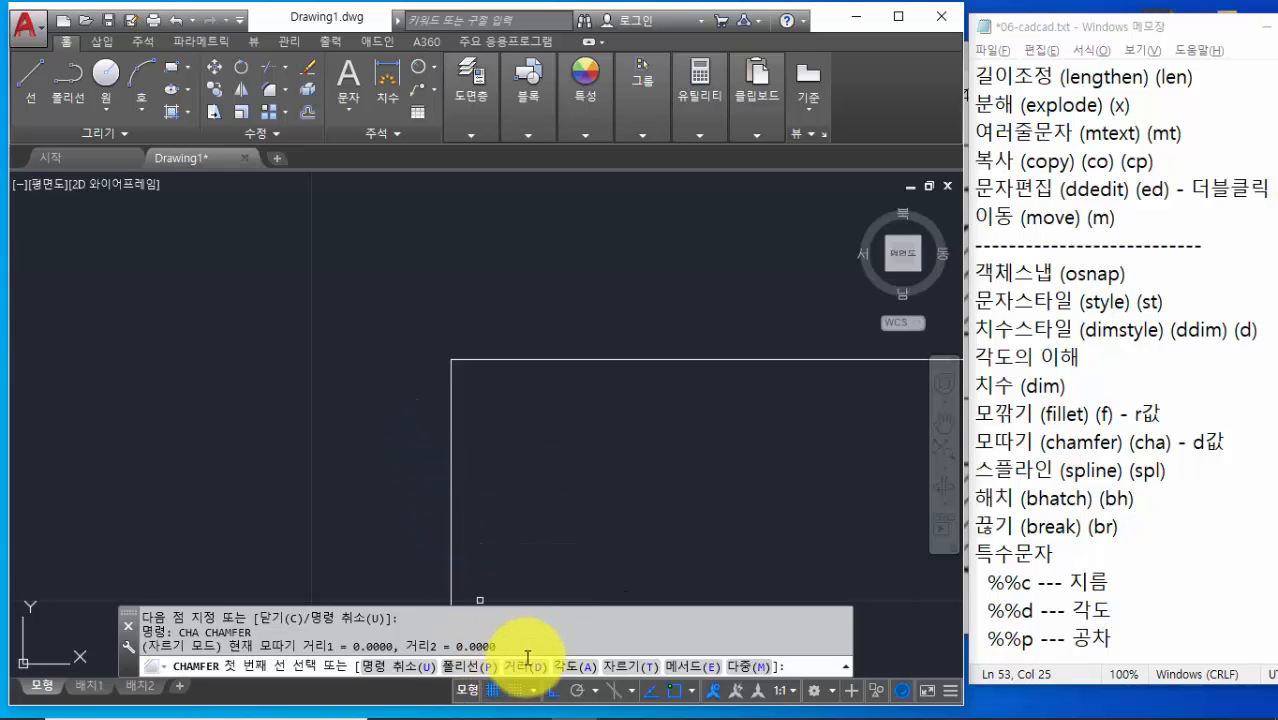
pyautogui.click(812, 665)
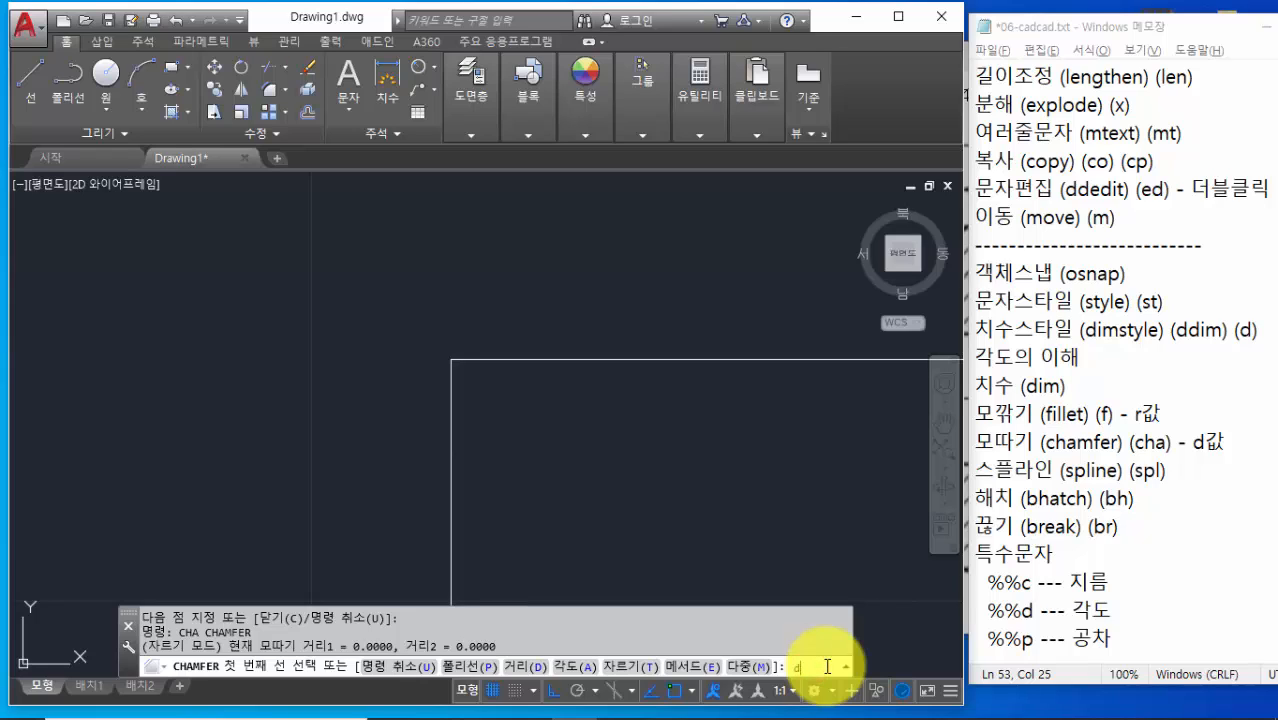
pyautogui.write('d')
pyautogui.press('Return')
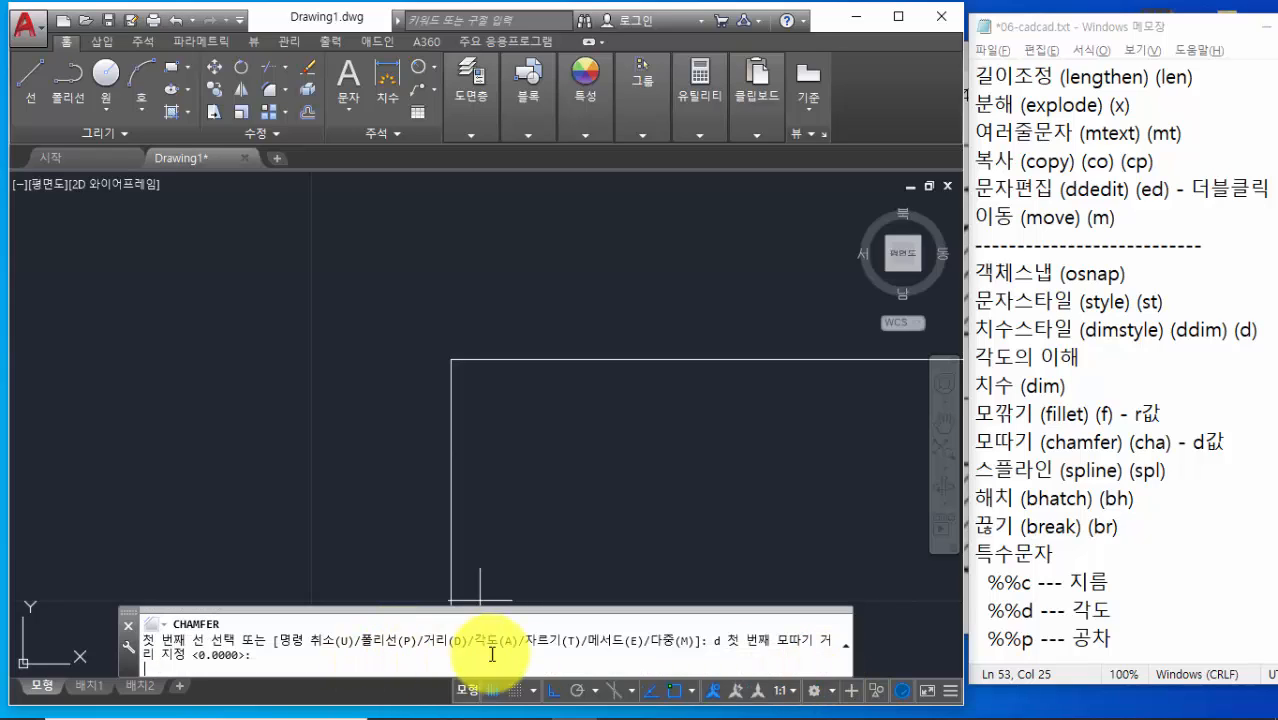
pyautogui.click(735, 642)
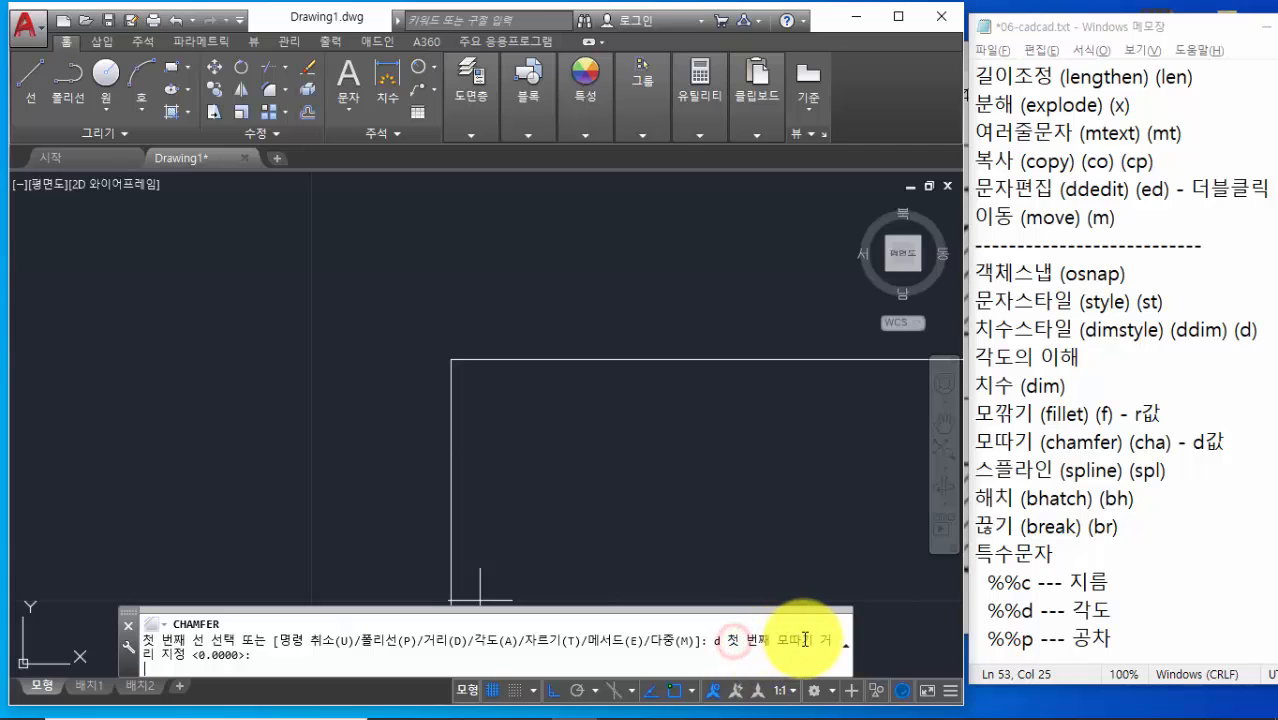
# Check the 2-C2 chamfer callout in the Photos reference 06-4.jpg, and bring the Notepad notes back into view
pyautogui.click(1252, 30)
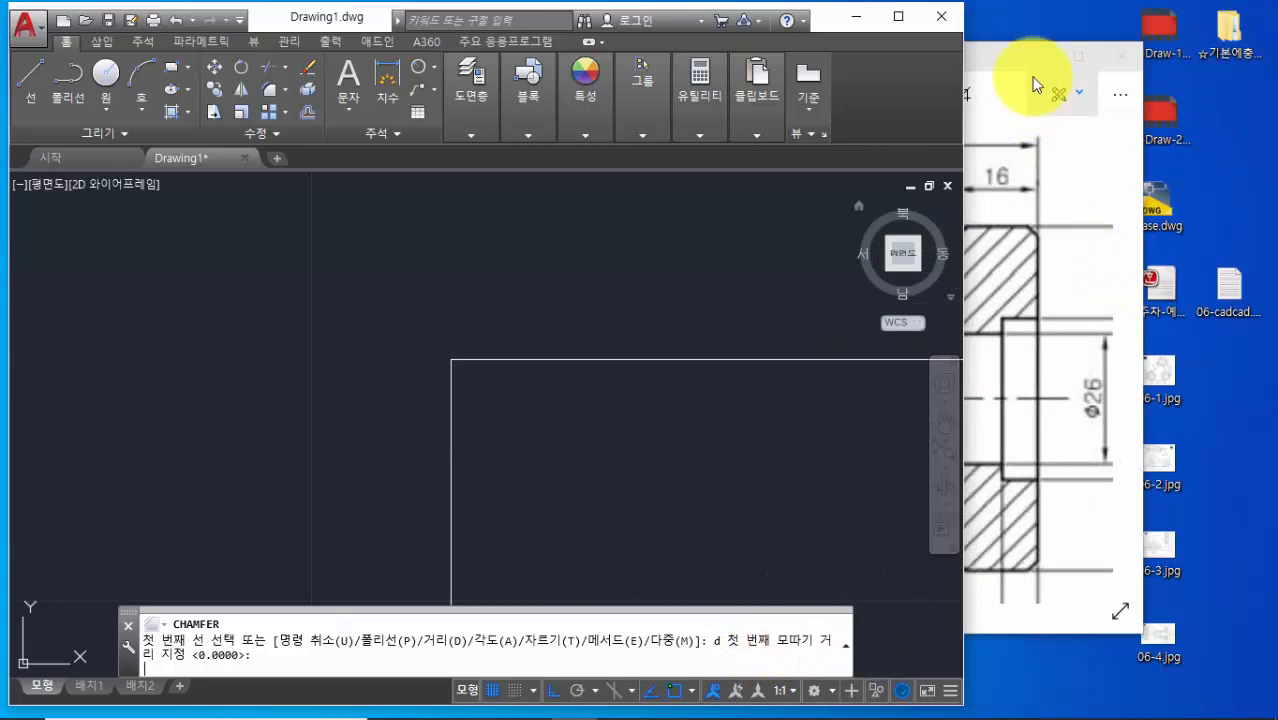
pyautogui.click(996, 57)
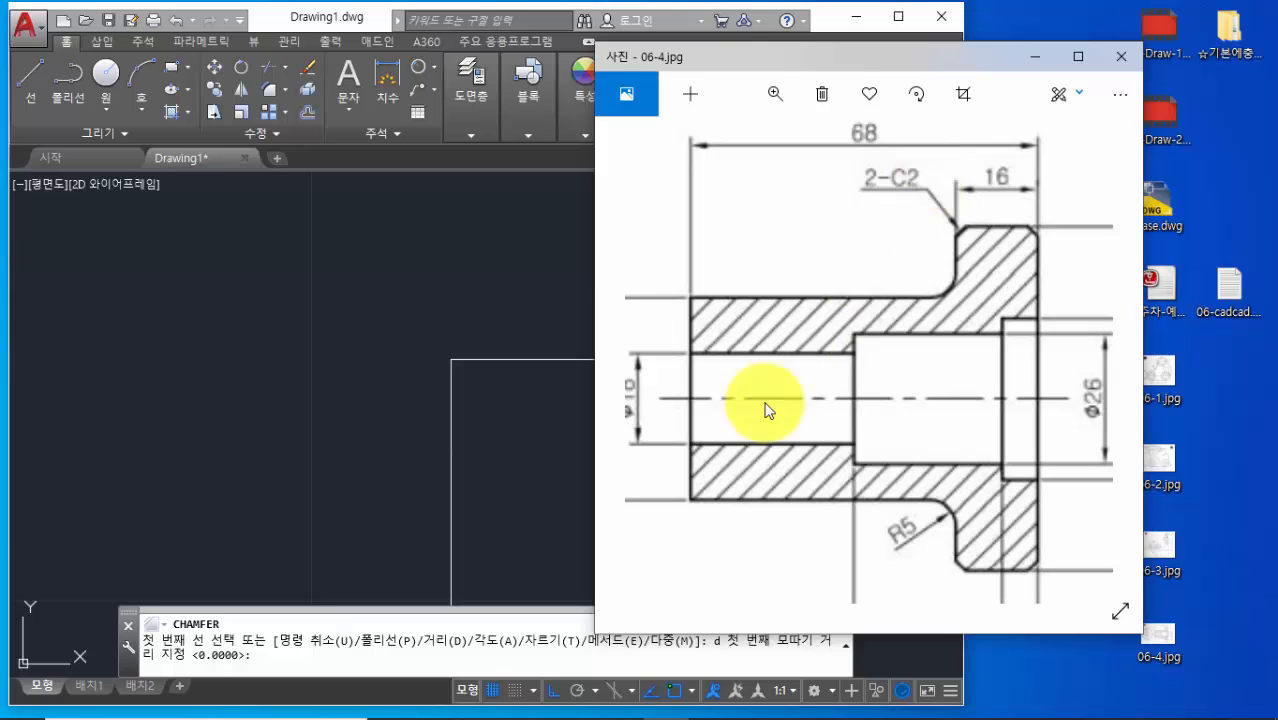
pyautogui.hotkey('alt', 'Tab')
pyautogui.press('Tab')
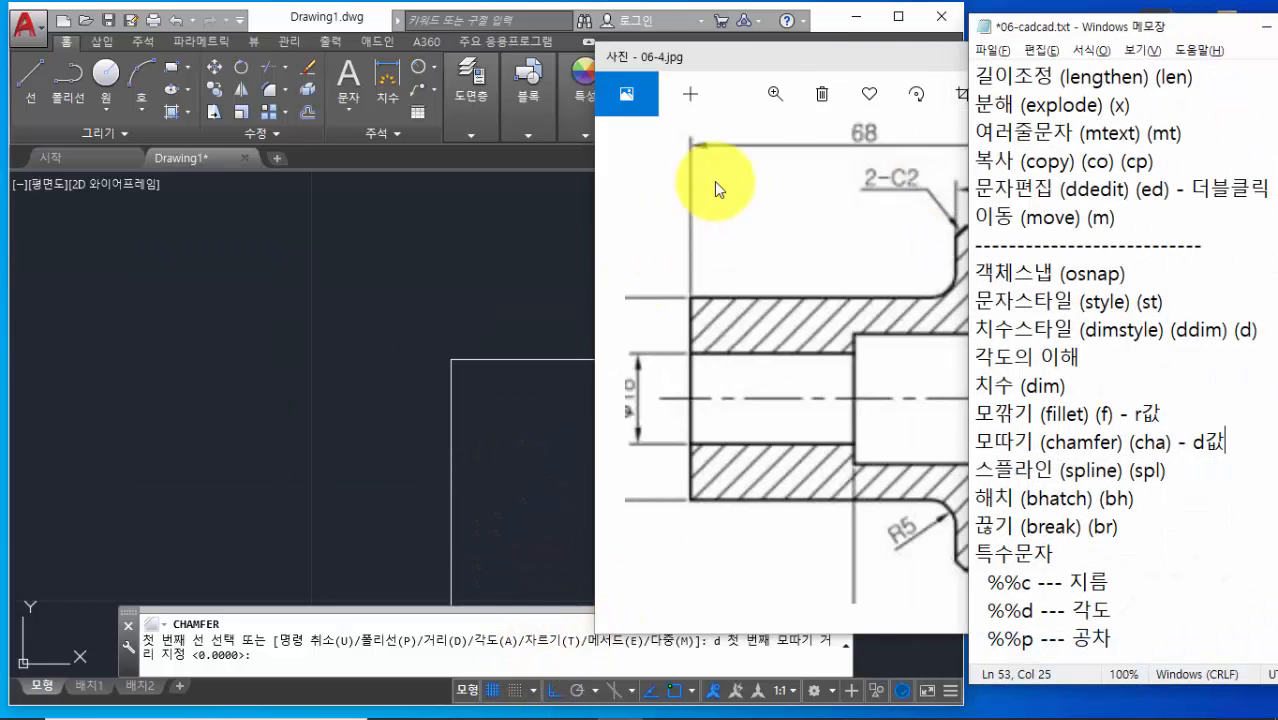
pyautogui.click(783, 59)
pyautogui.click(1026, 60)
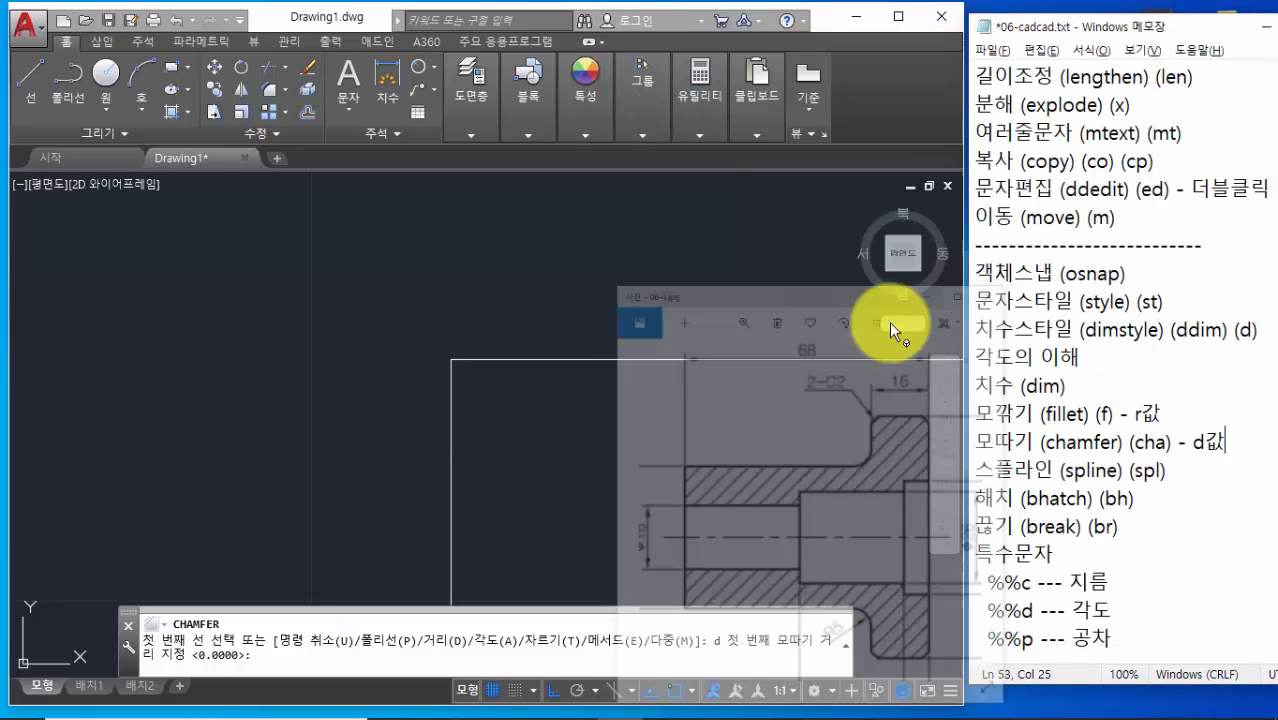
# Try chamfering the corner of the two new lines with both distances set to 2, and undo it
pyautogui.click(279, 655)
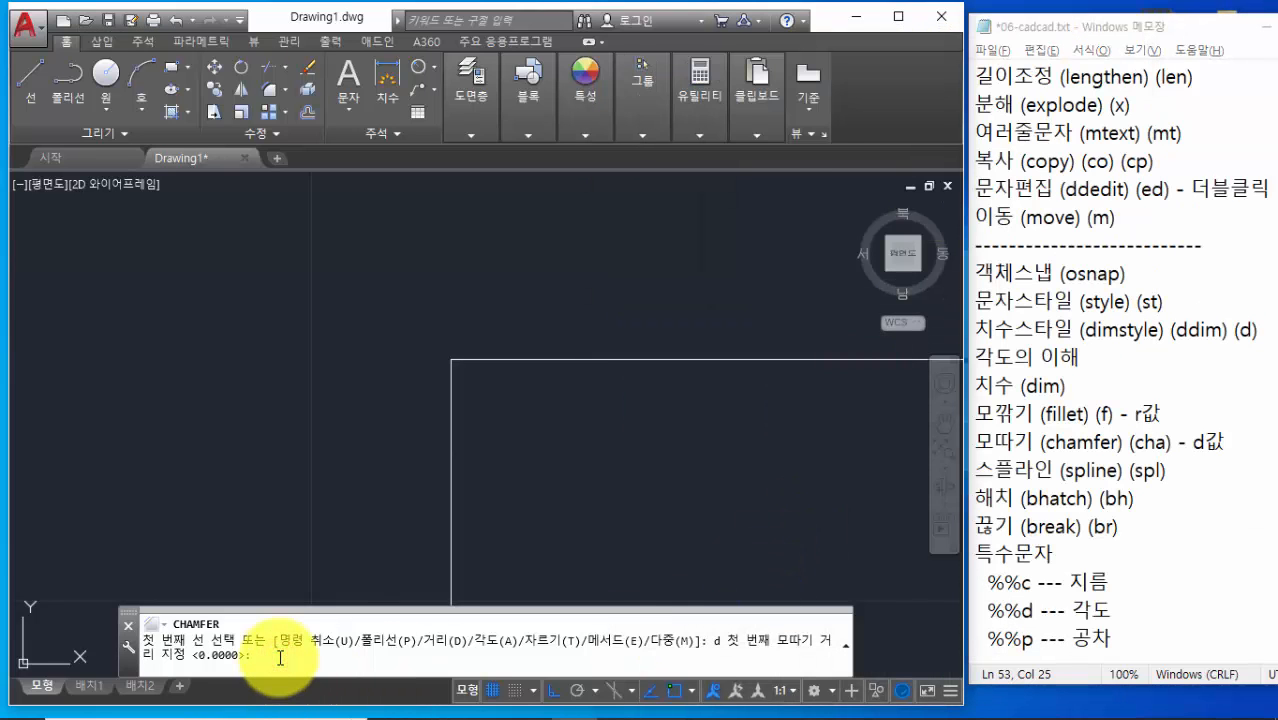
pyautogui.write('2')
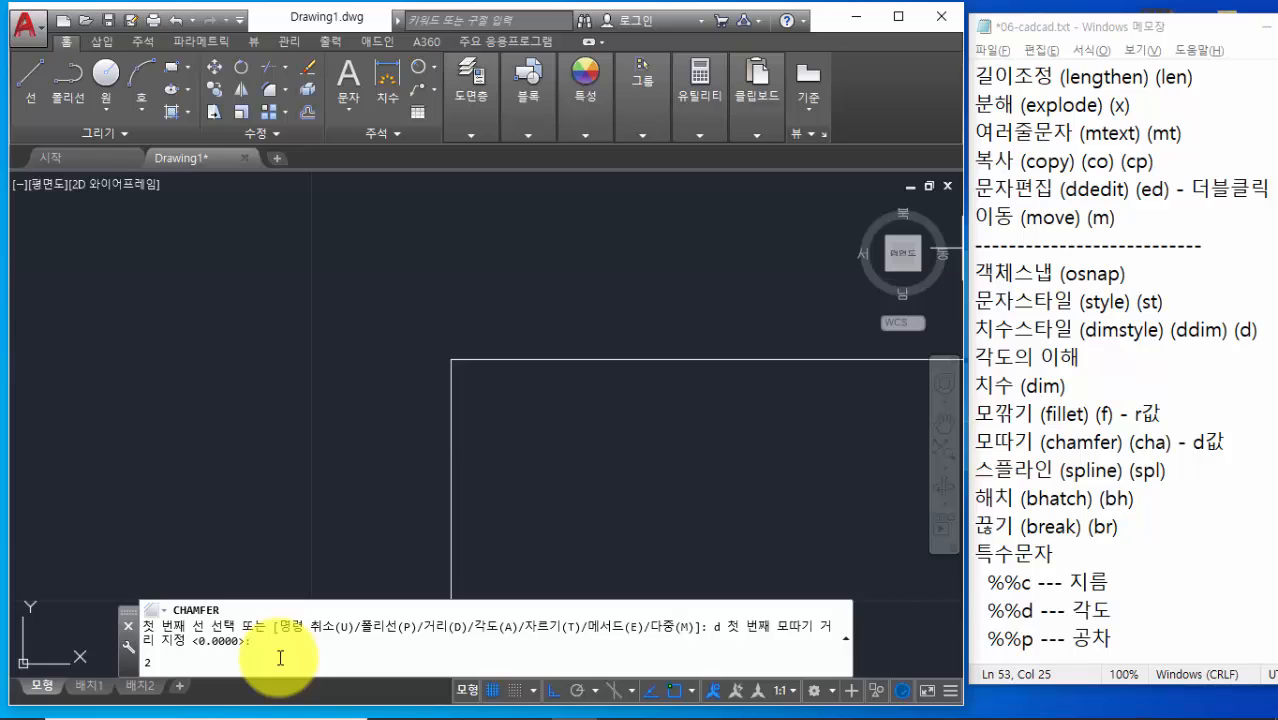
pyautogui.press('Return')
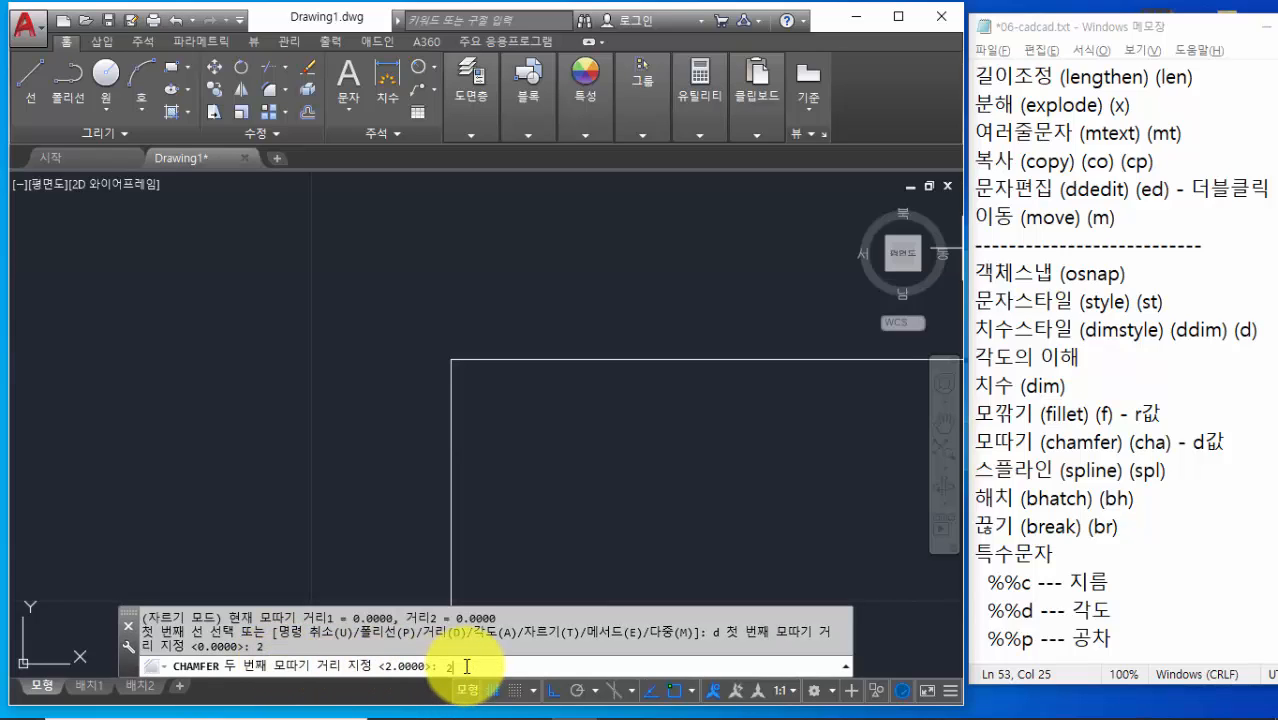
pyautogui.press('Return')
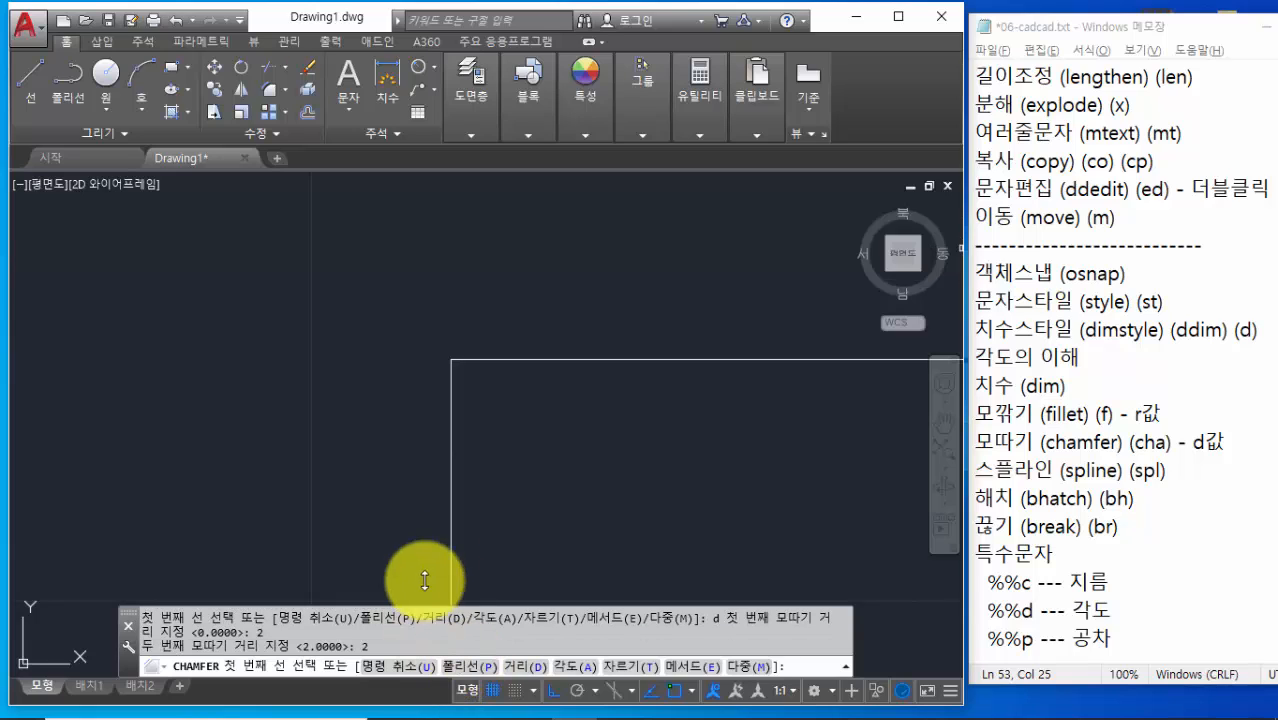
pyautogui.click(491, 361)
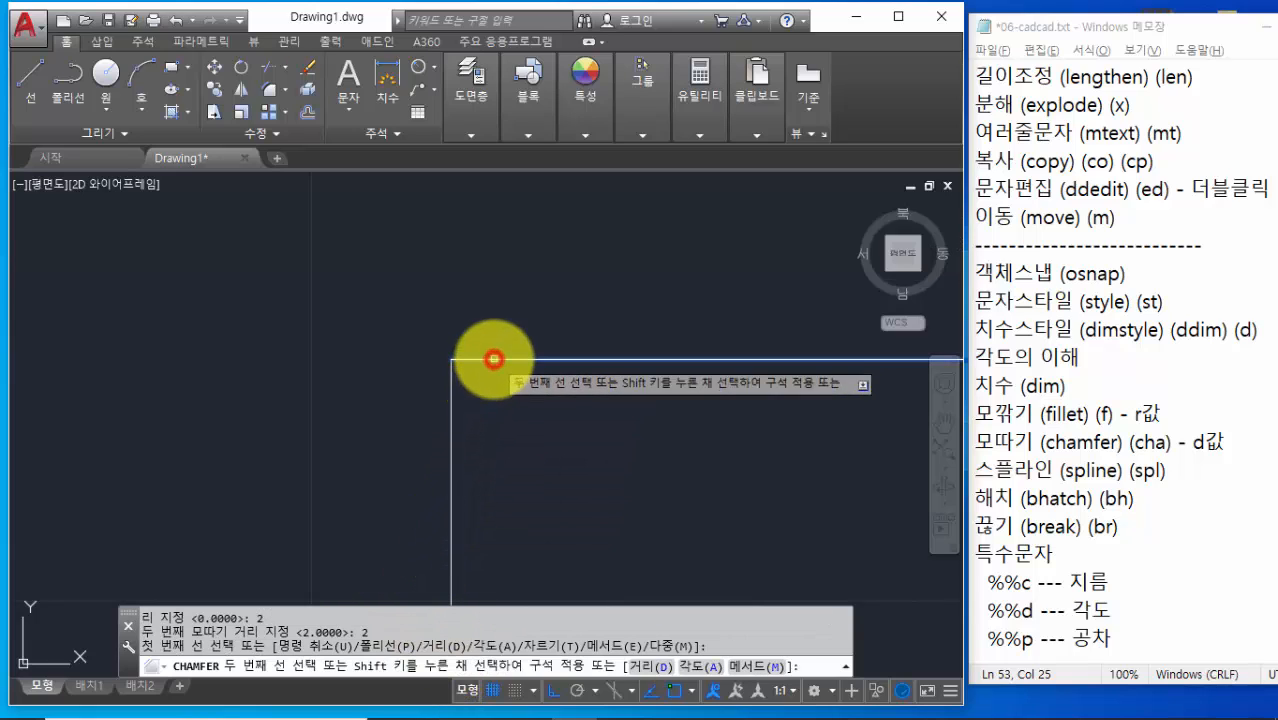
pyautogui.click(451, 422)
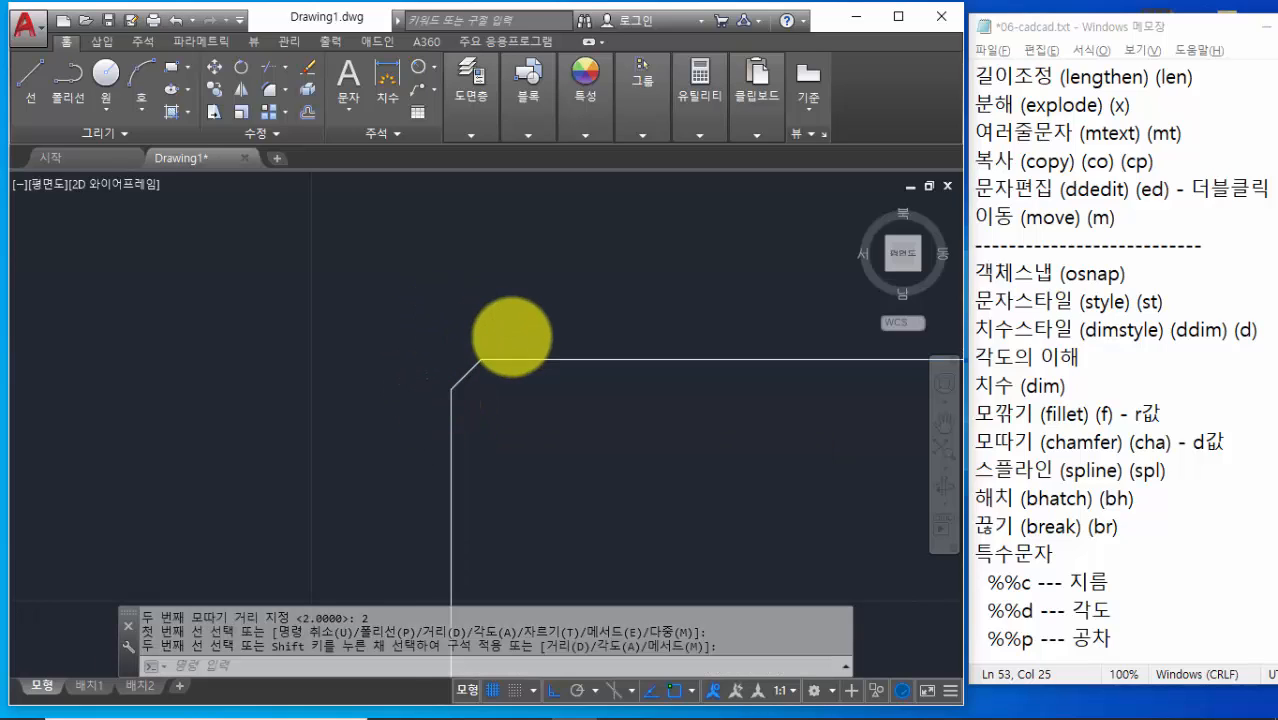
pyautogui.scroll(4, 470, 370)
pyautogui.moveTo(485, 423); pyautogui.dragTo(513, 416, button='middle')
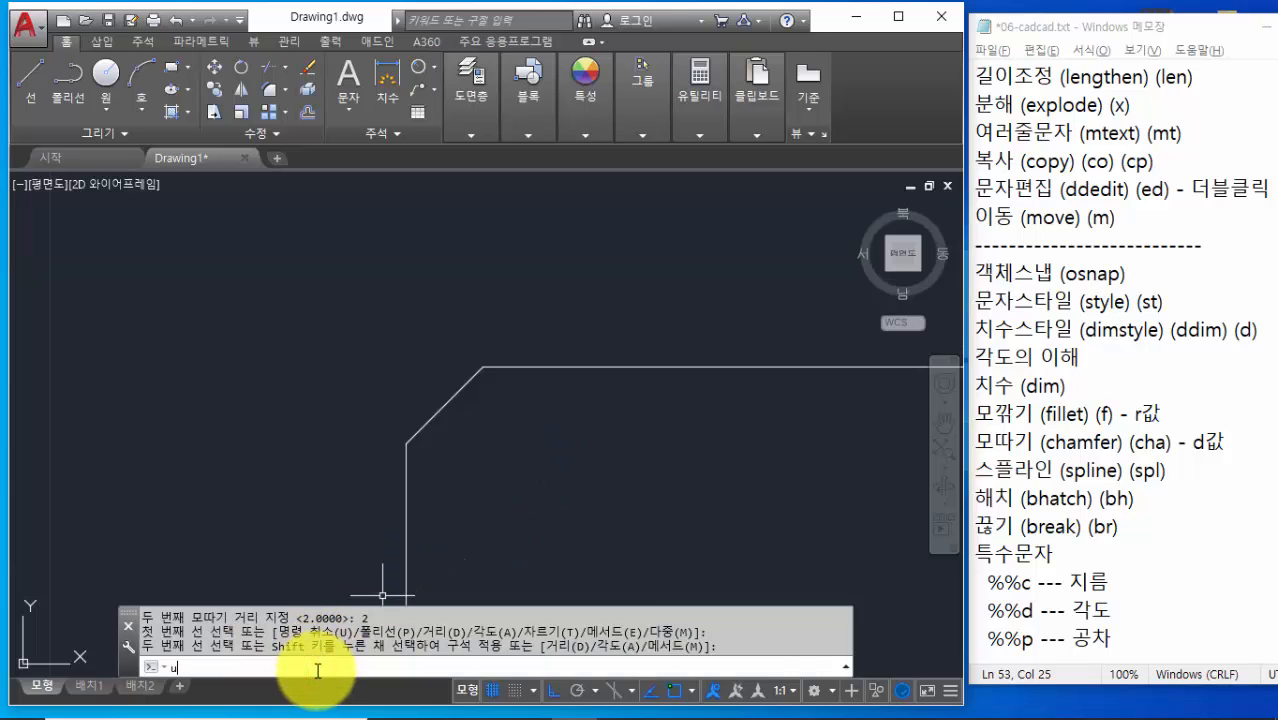
pyautogui.press('Return')
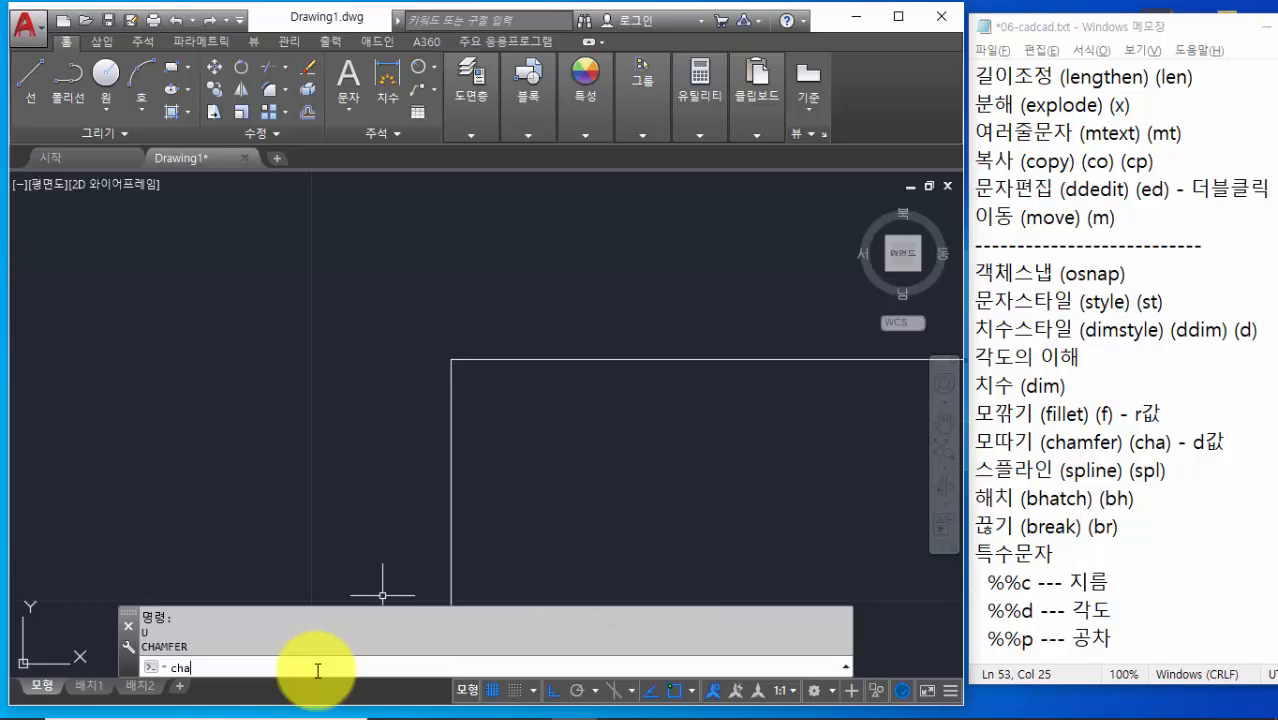
# Chamfer the corner between the horizontal and vertical lines with first and second distances of 2
pyautogui.press('Return')
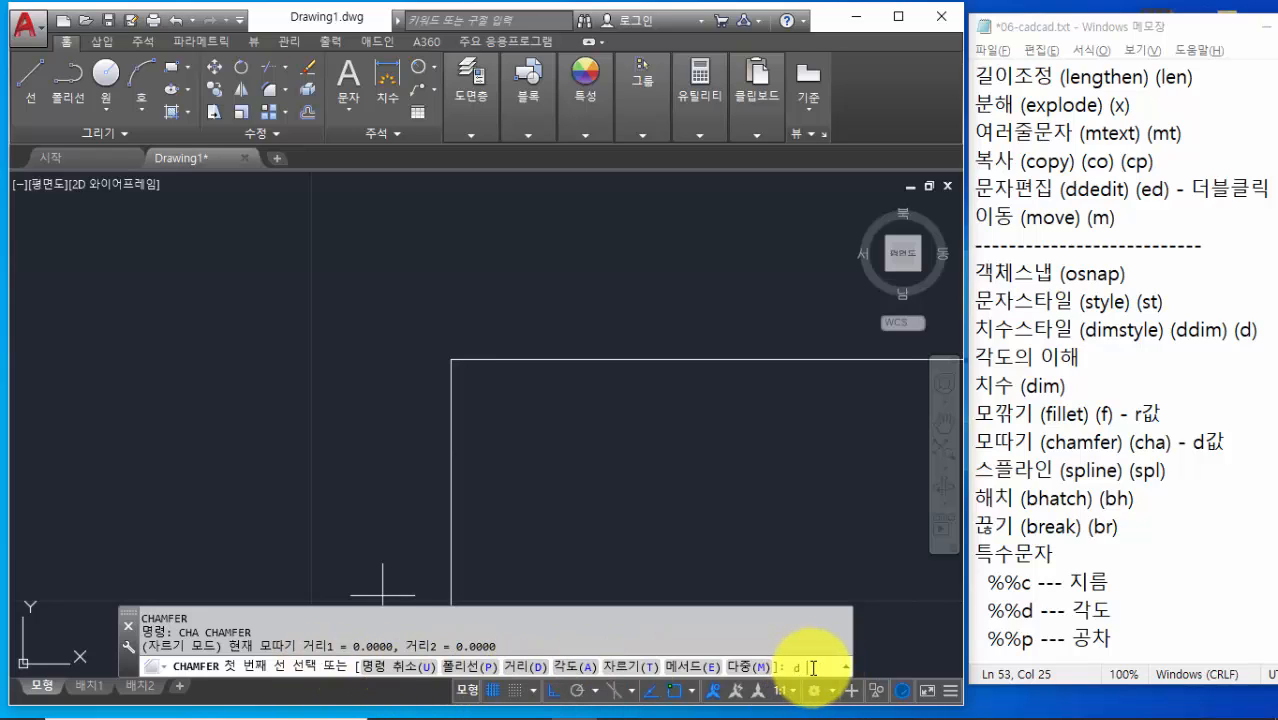
pyautogui.write('d')
pyautogui.press('Return')
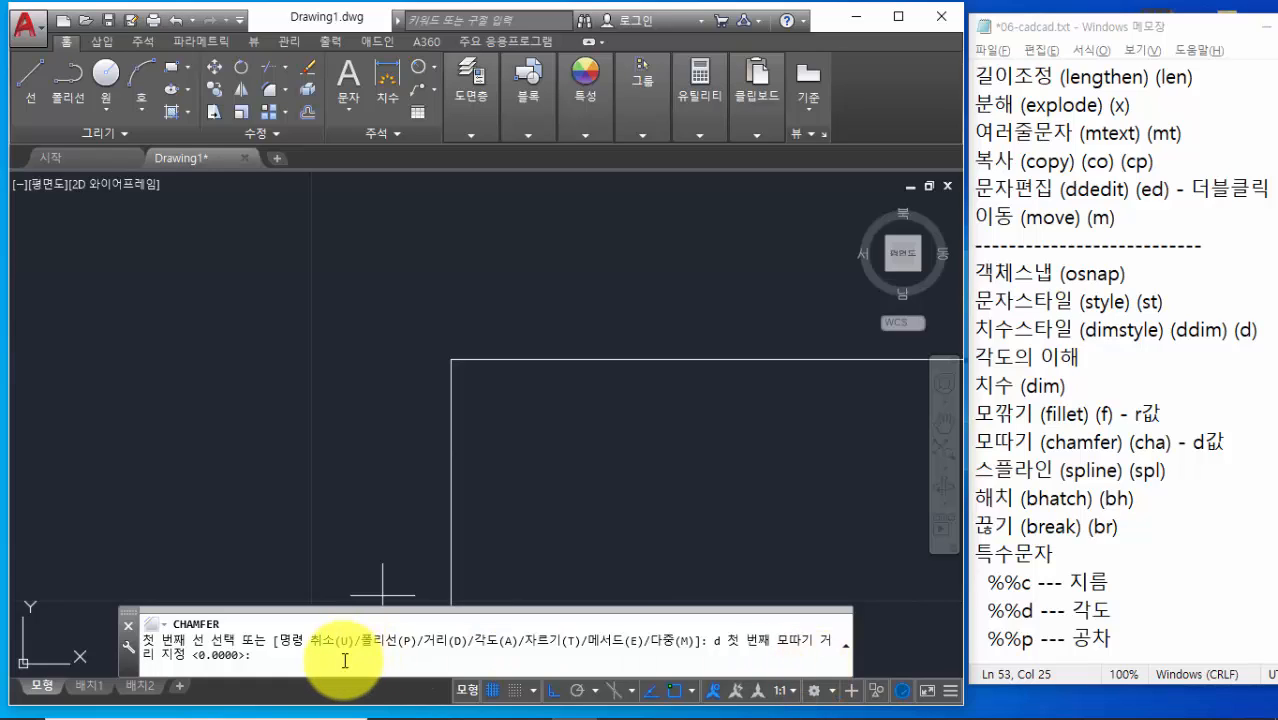
pyautogui.write('2')
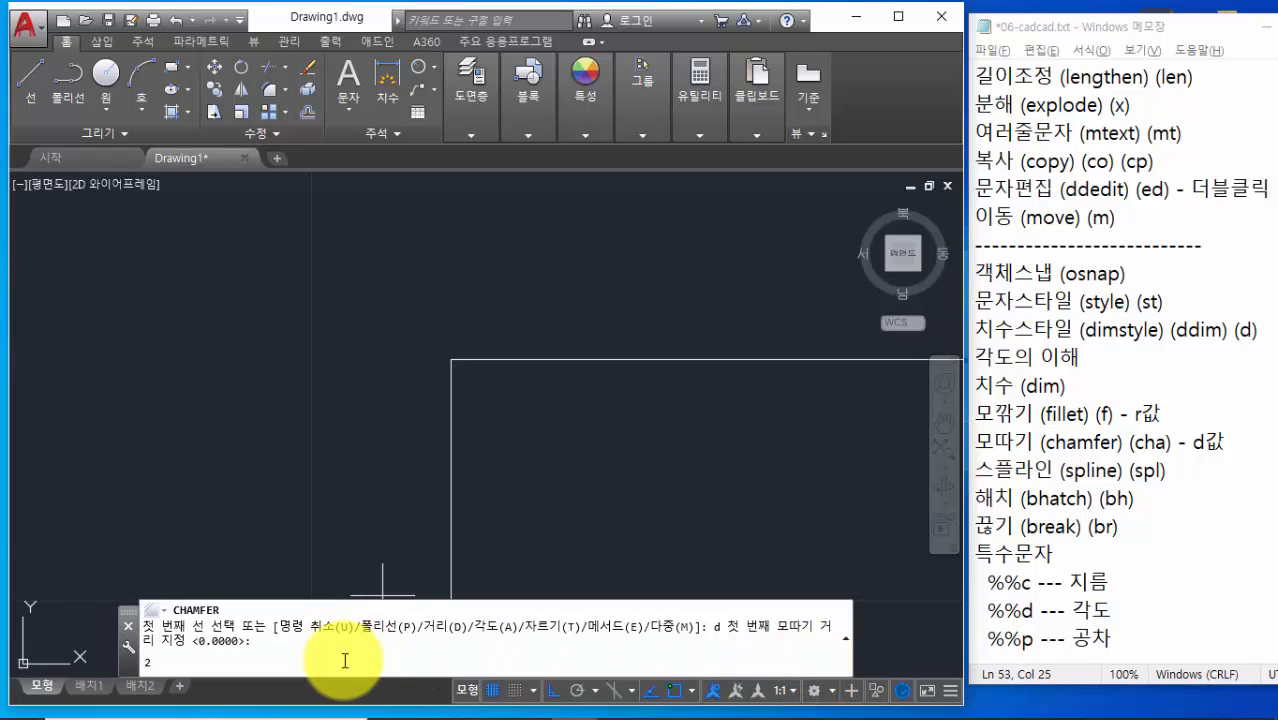
pyautogui.press('Return')
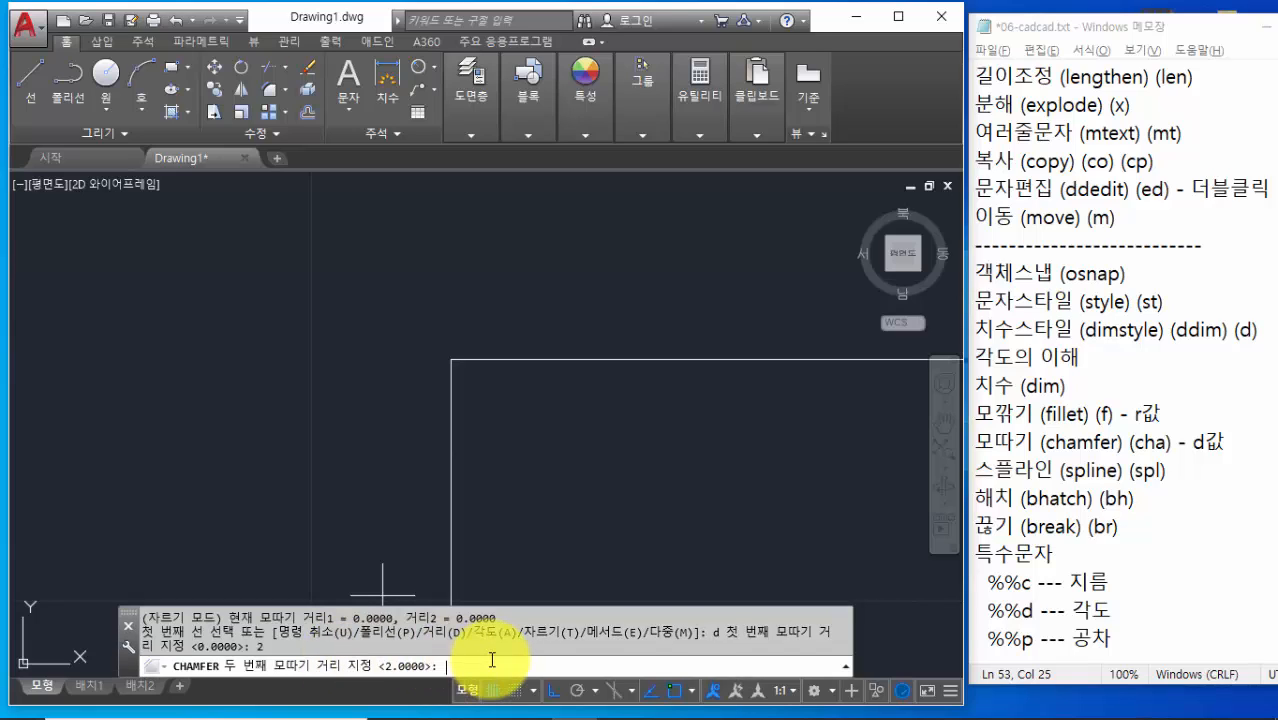
pyautogui.press('Return')
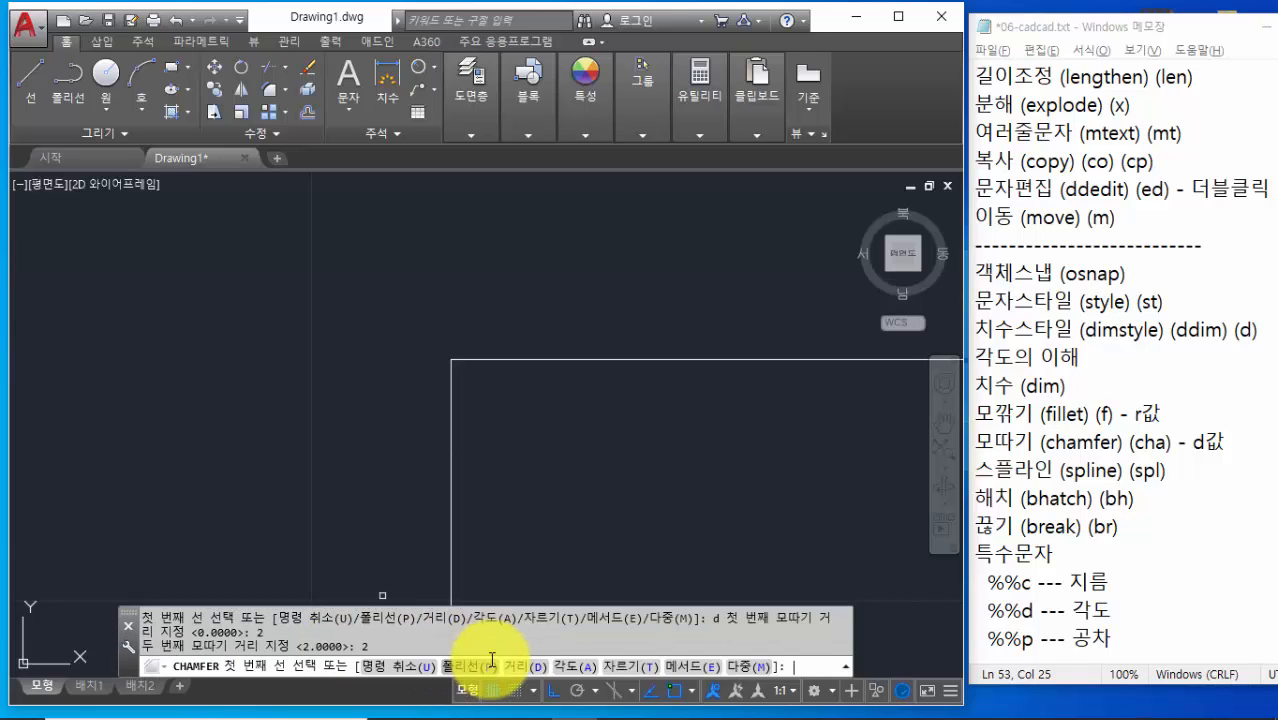
pyautogui.click(512, 360)
pyautogui.click(450, 430)
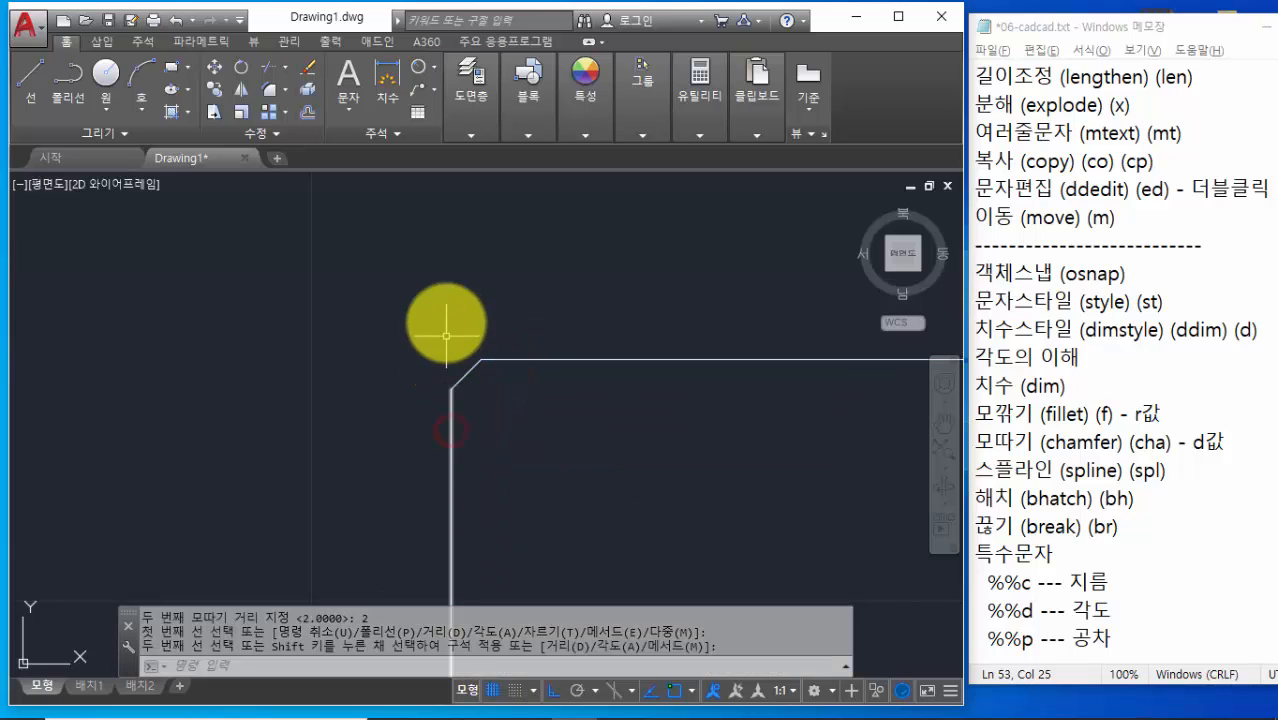
pyautogui.scroll(2, 454, 389)
pyautogui.moveTo(428, 369); pyautogui.dragTo(437, 382, button='middle')
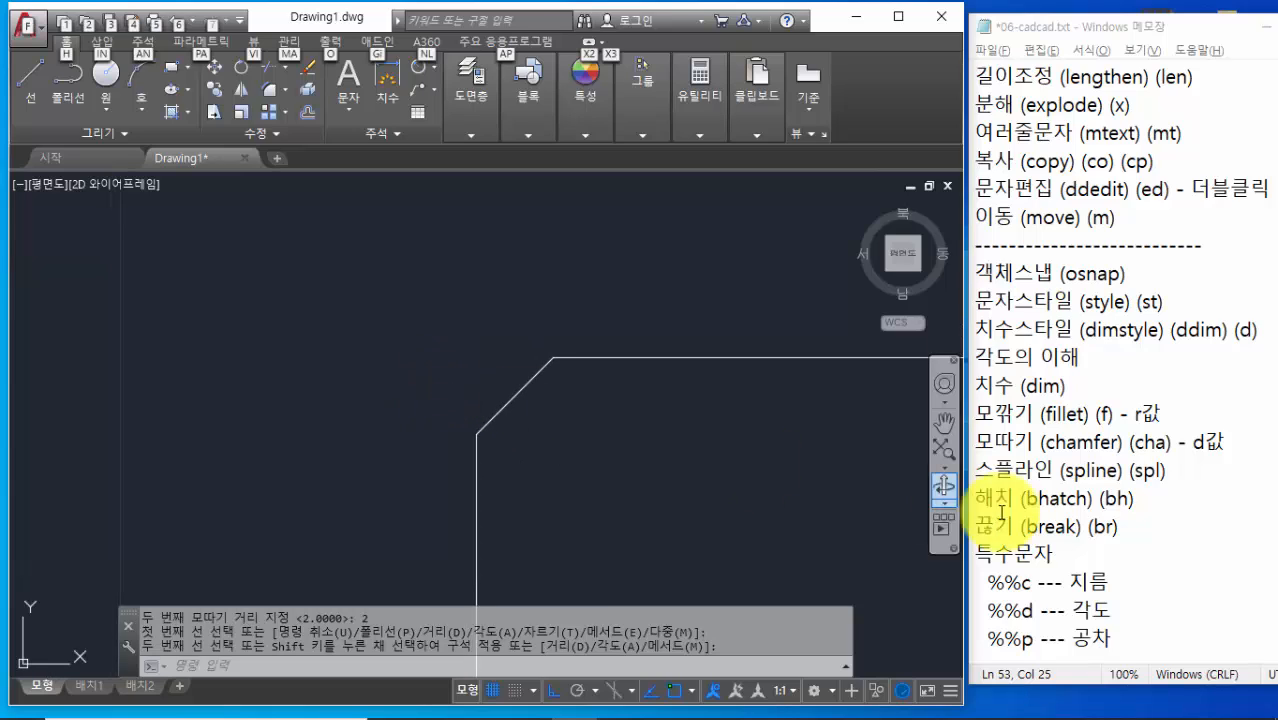
# Add the line "지시선 (leader) (lead)" at the end of the Notepad command notes
pyautogui.click(1121, 556)
pyautogui.scroll(-1, 1121, 556)
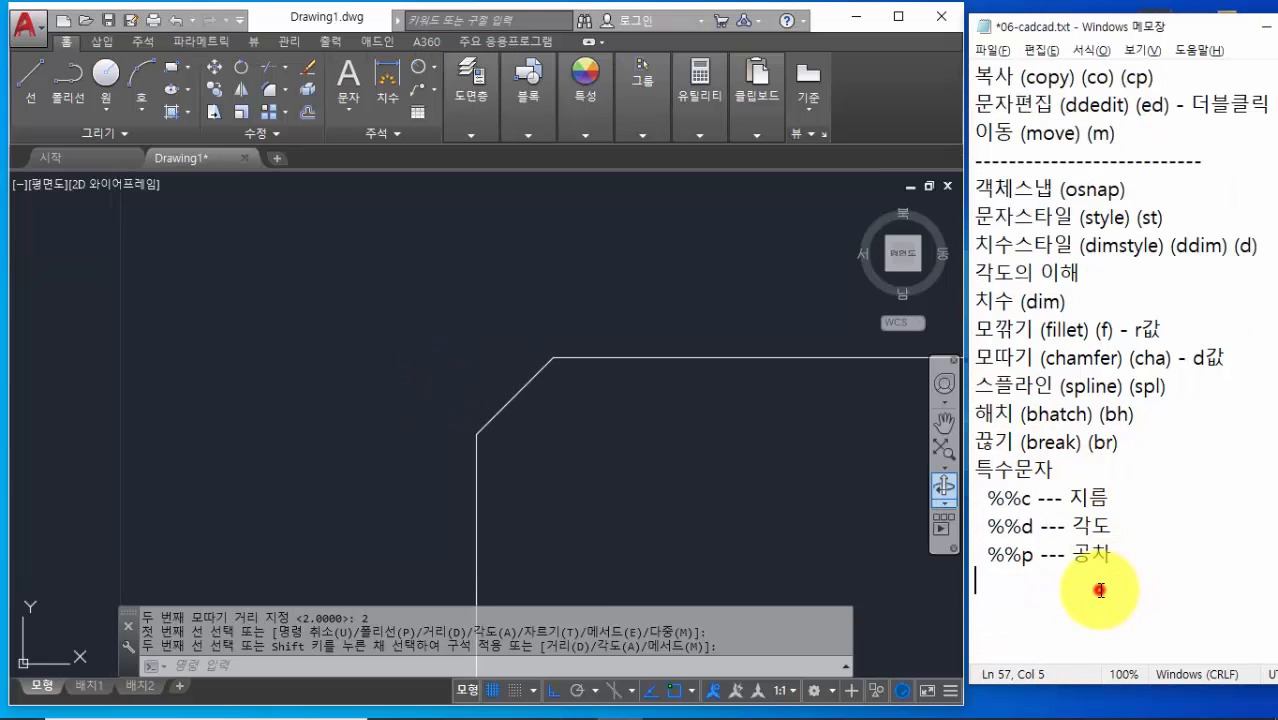
pyautogui.click(1101, 588)
pyautogui.write('지시서')
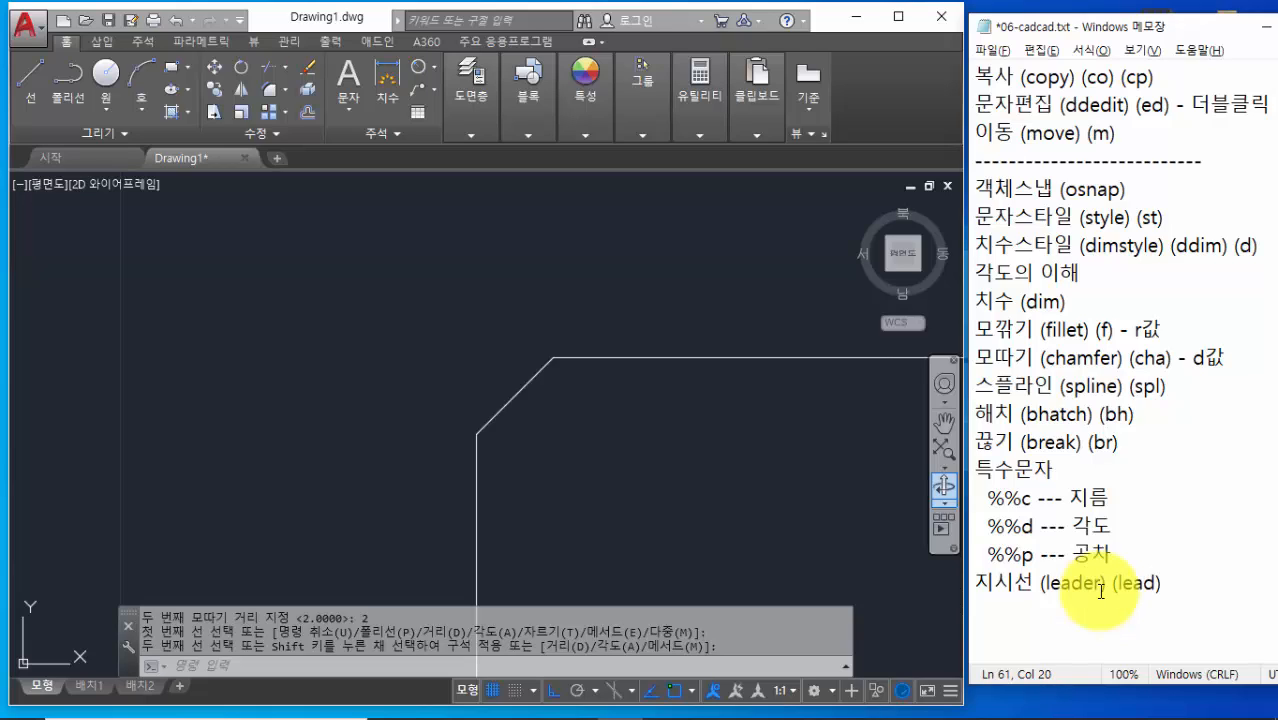
# Switch to the Photos reference 06-4.jpg, examine the leader of the 2-C2 callout, and put the image away again
pyautogui.hotkey('alt', 'Tab')
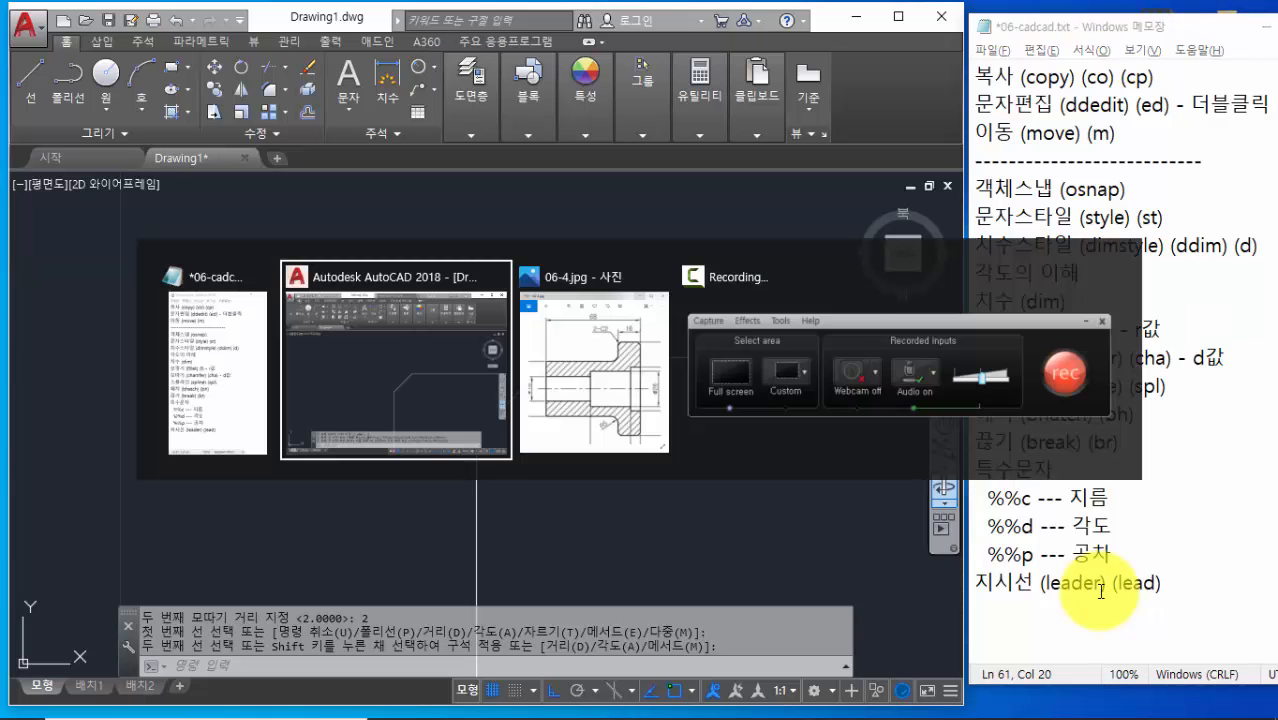
pyautogui.hotkey('alt', 'Tab')
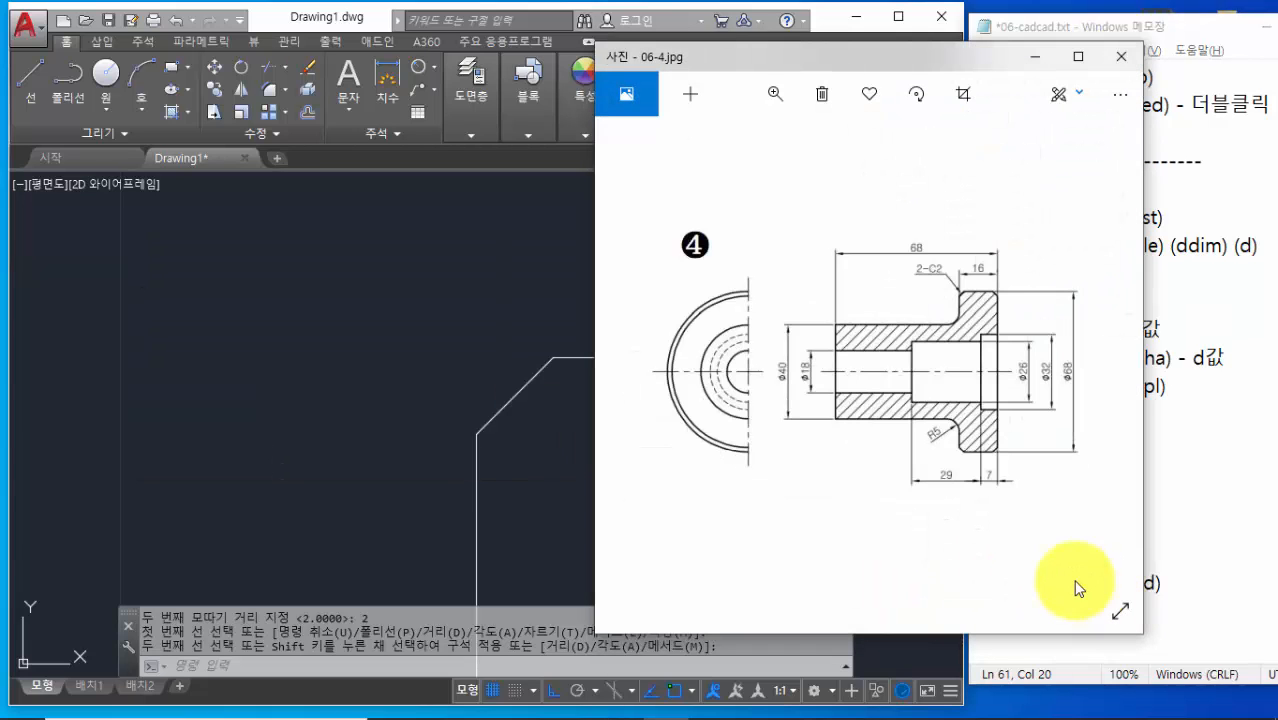
pyautogui.moveTo(960, 295)
pyautogui.mouseDown()
pyautogui.moveTo(951, 279)
pyautogui.moveTo(907, 273)
pyautogui.moveTo(958, 292)
pyautogui.moveTo(908, 273)
pyautogui.mouseUp()
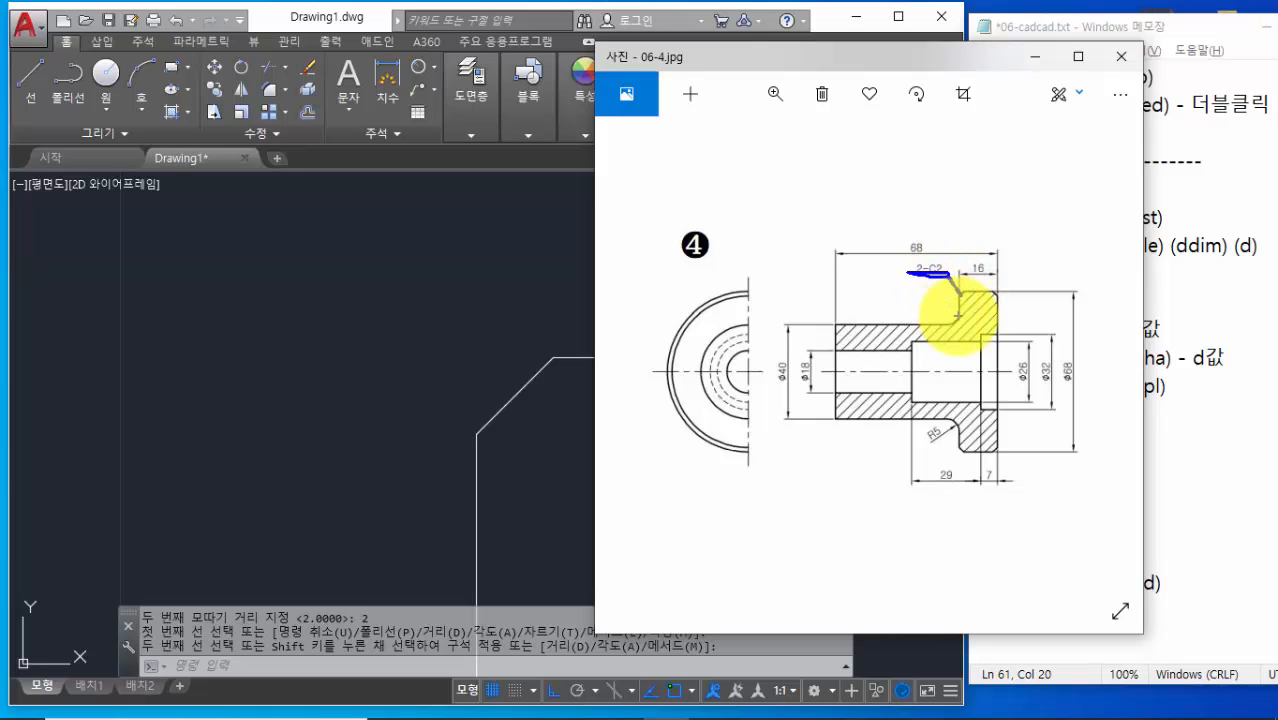
pyautogui.press('Escape')
pyautogui.click(1035, 57)
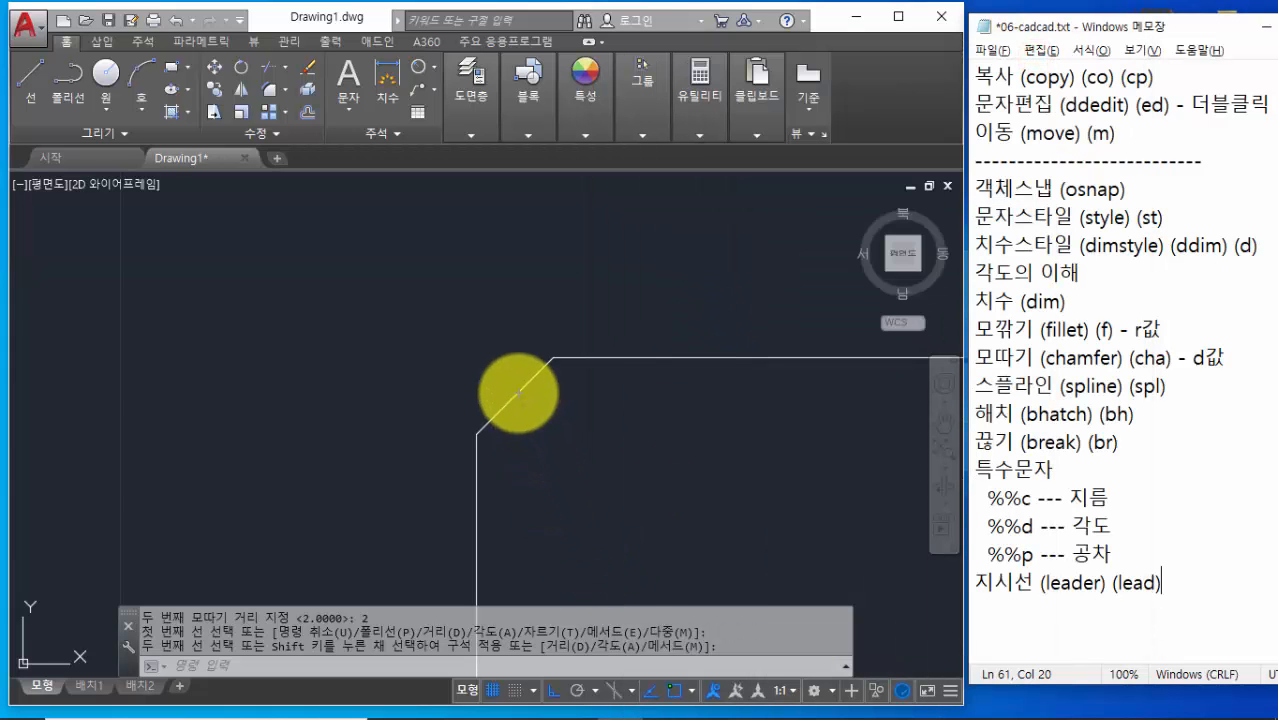
pyautogui.moveTo(516, 392)
pyautogui.mouseDown()
pyautogui.moveTo(417, 255)
pyautogui.moveTo(280, 229)
pyautogui.mouseUp()
pyautogui.moveTo(514, 398)
pyautogui.mouseDown()
pyautogui.moveTo(522, 388)
pyautogui.moveTo(478, 436)
pyautogui.moveTo(523, 402)
pyautogui.moveTo(513, 380)
pyautogui.moveTo(515, 398)
pyautogui.mouseUp()
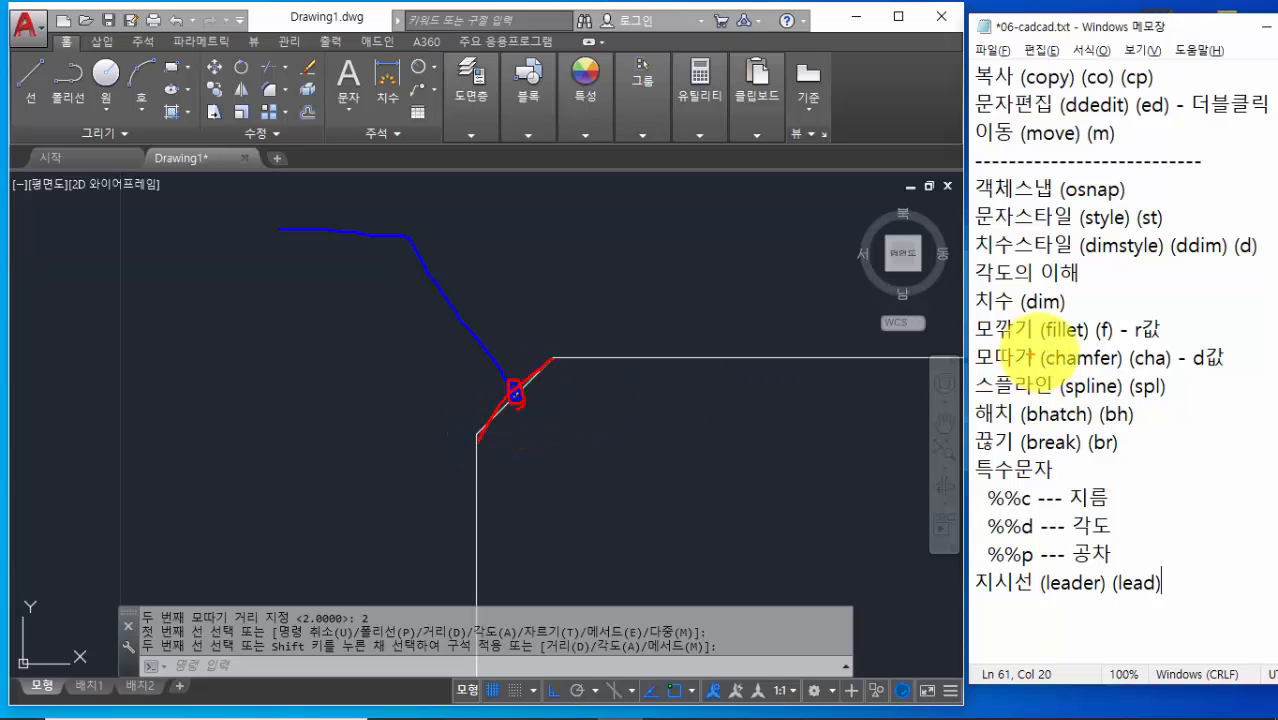
pyautogui.moveTo(972, 172); pyautogui.dragTo(1132, 203)
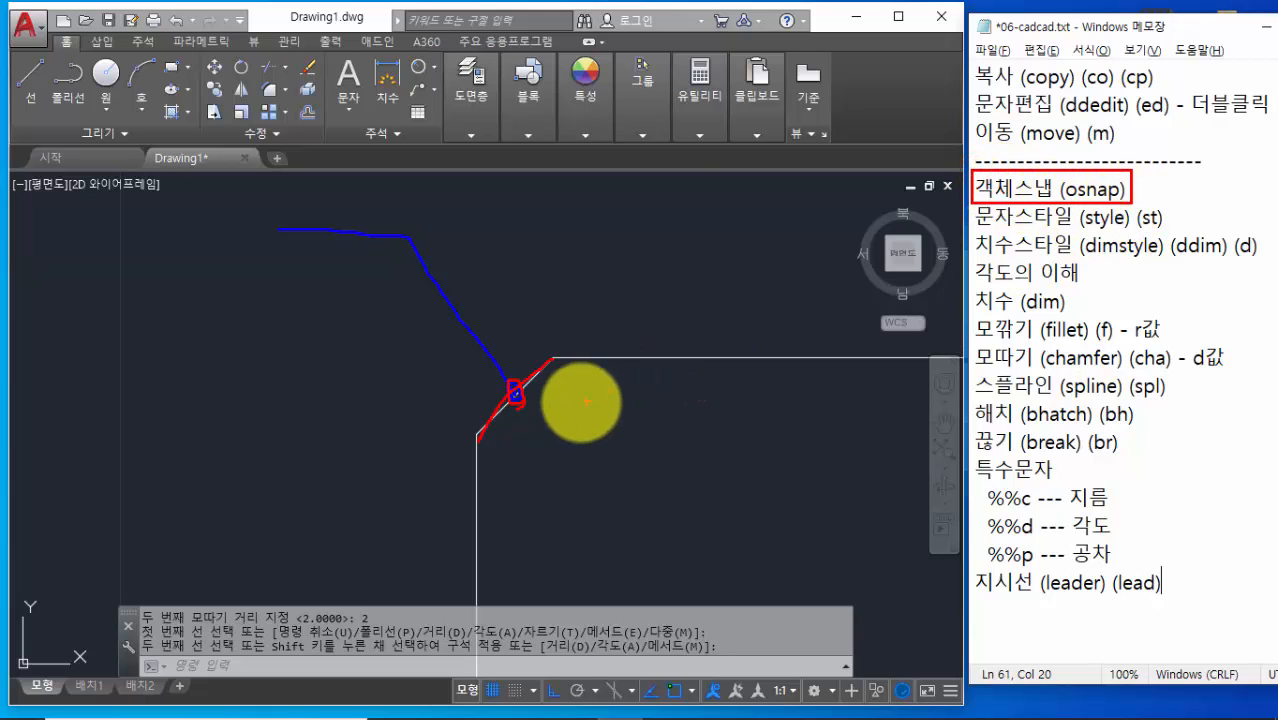
pyautogui.click(529, 405)
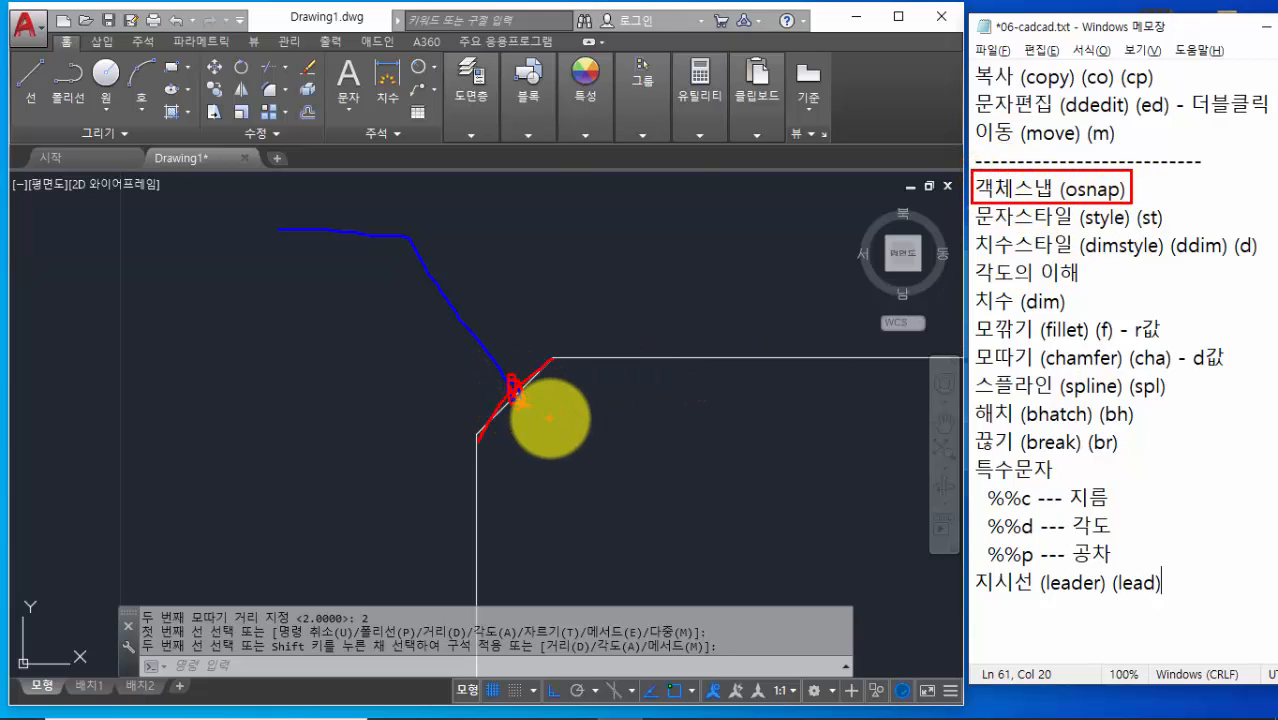
pyautogui.press('Escape')
pyautogui.moveTo(999, 591); pyautogui.dragTo(1170, 591)
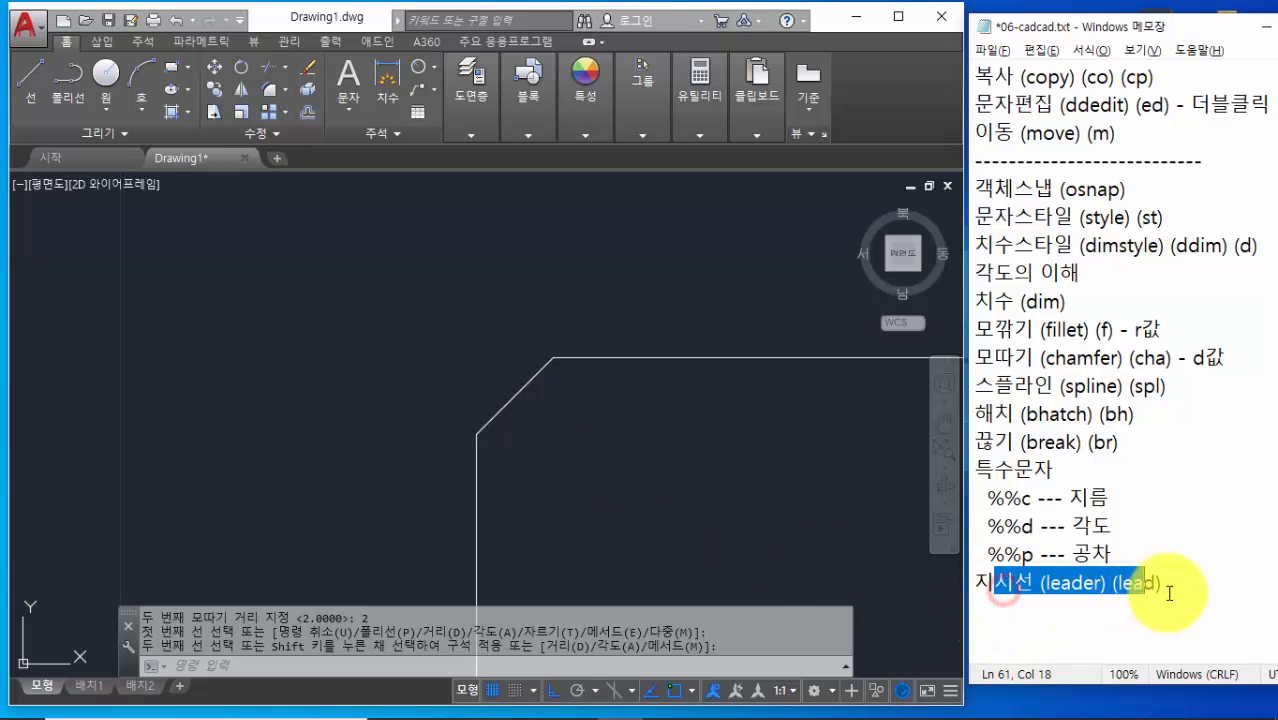
pyautogui.click(1170, 591)
# Switch to AutoCAD and start a leader (LEAD) at the midpoint of the chamfered edge, using a one-time midpoint snap
pyautogui.click(552, 661)
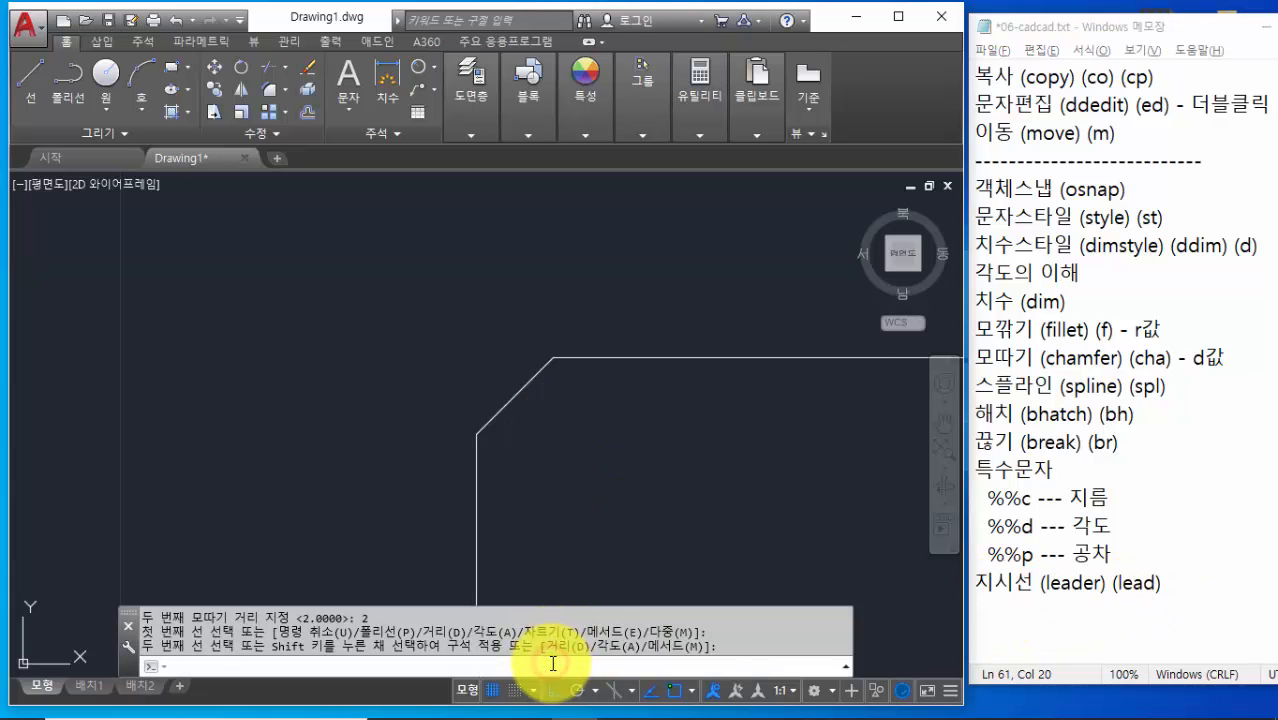
pyautogui.write('lead')
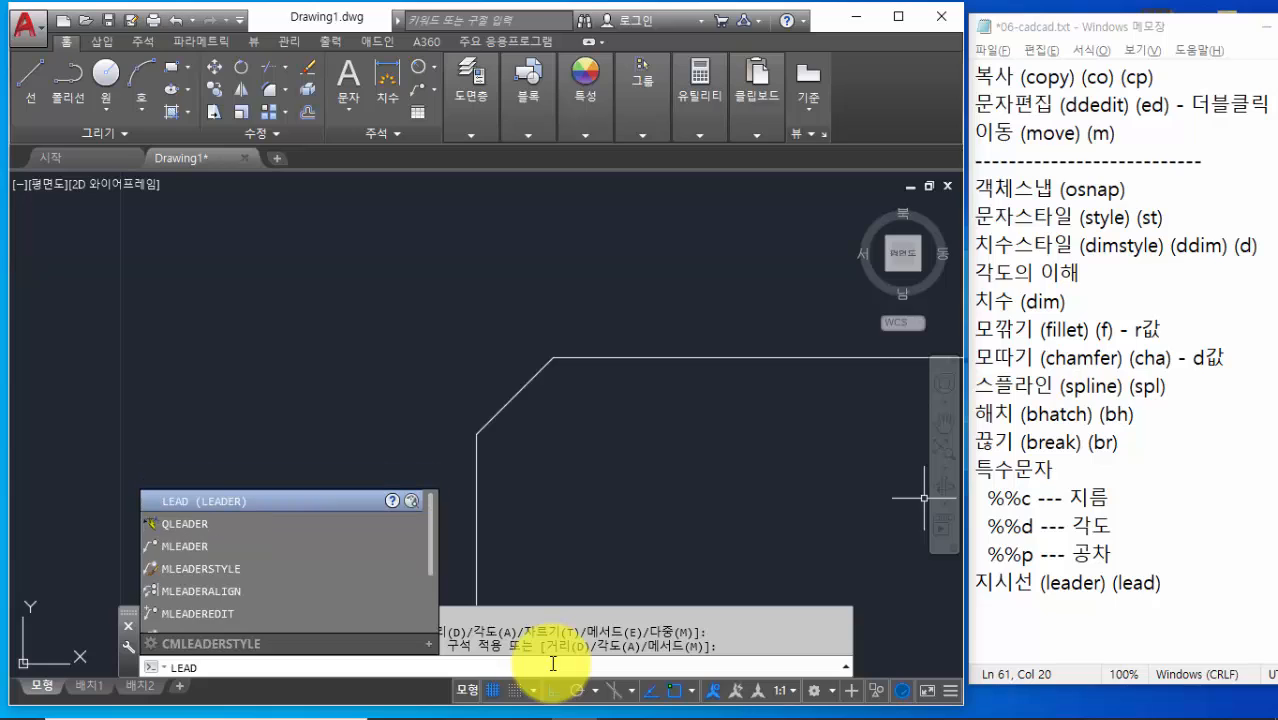
pyautogui.press('Return')
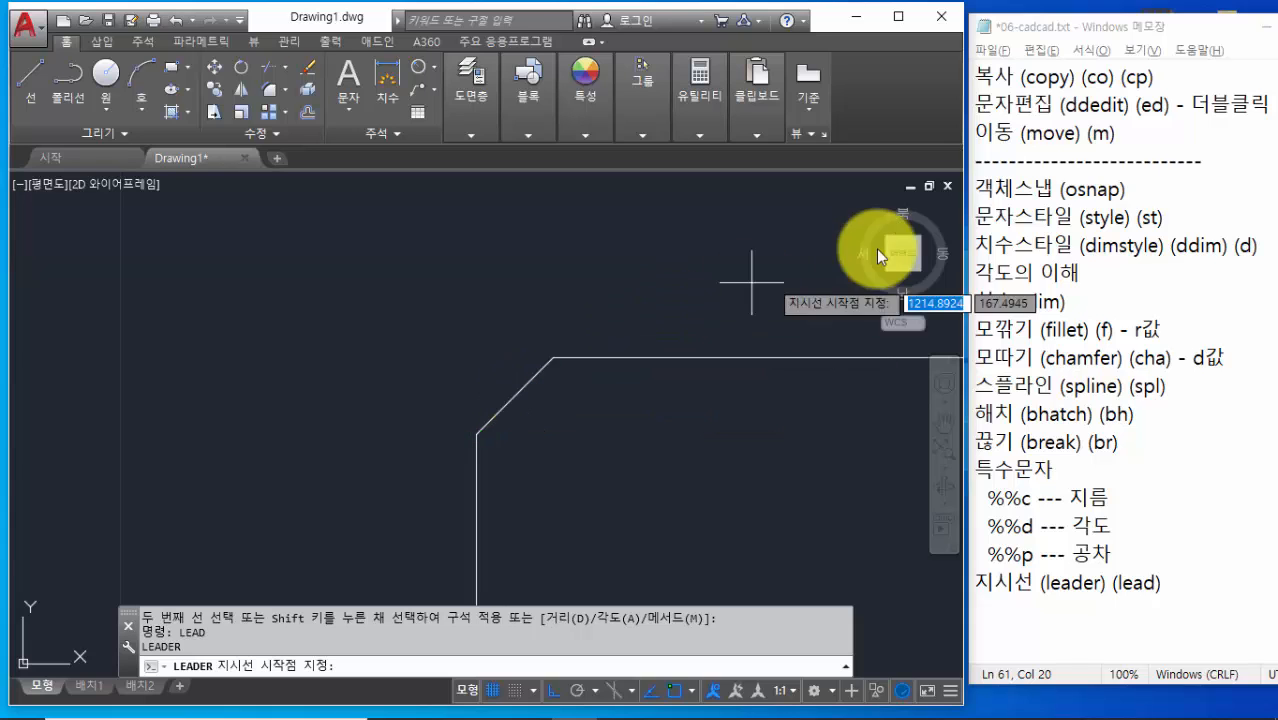
pyautogui.keyDown('shift'); pyautogui.rightClick(660, 256); pyautogui.keyUp('shift')
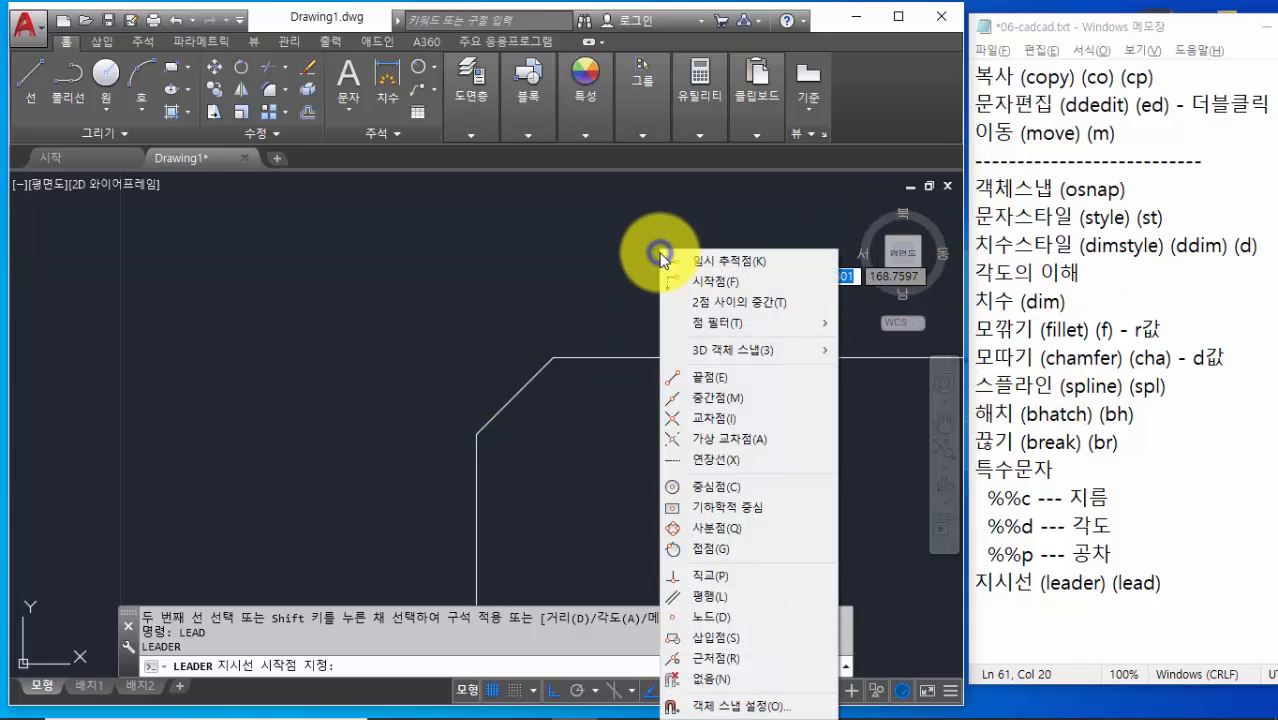
pyautogui.click(714, 398)
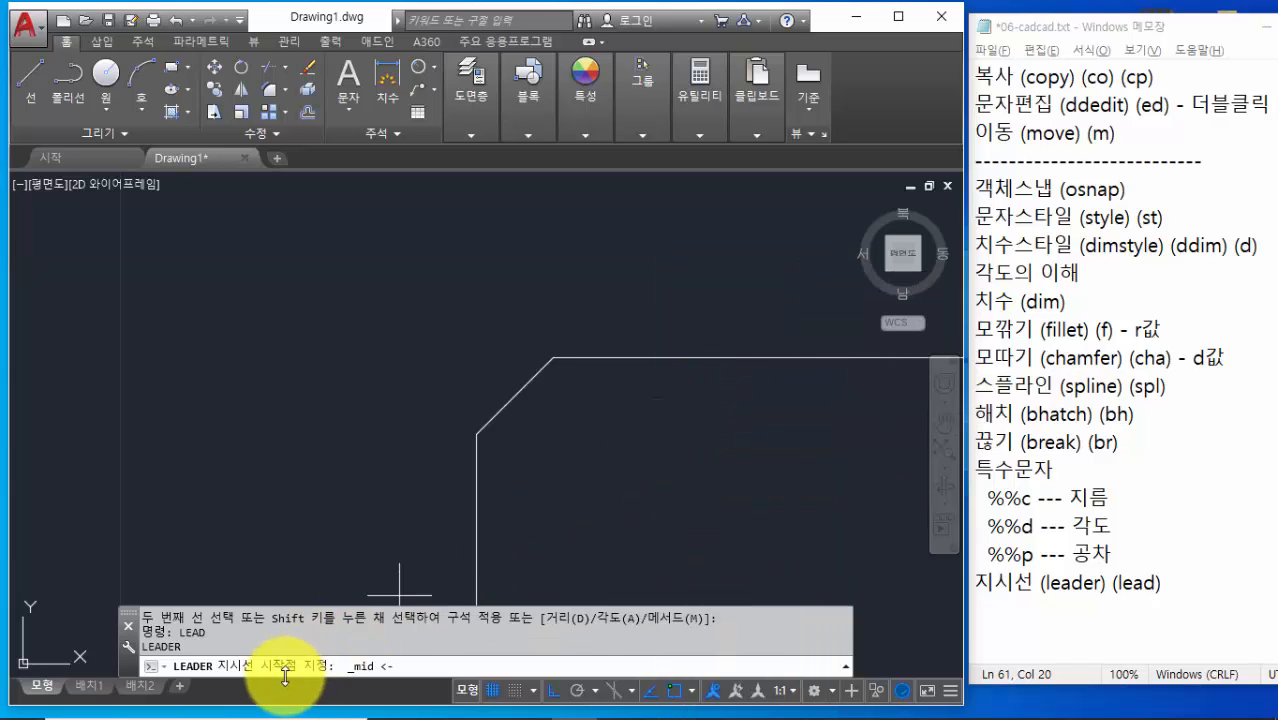
pyautogui.click(514, 398)
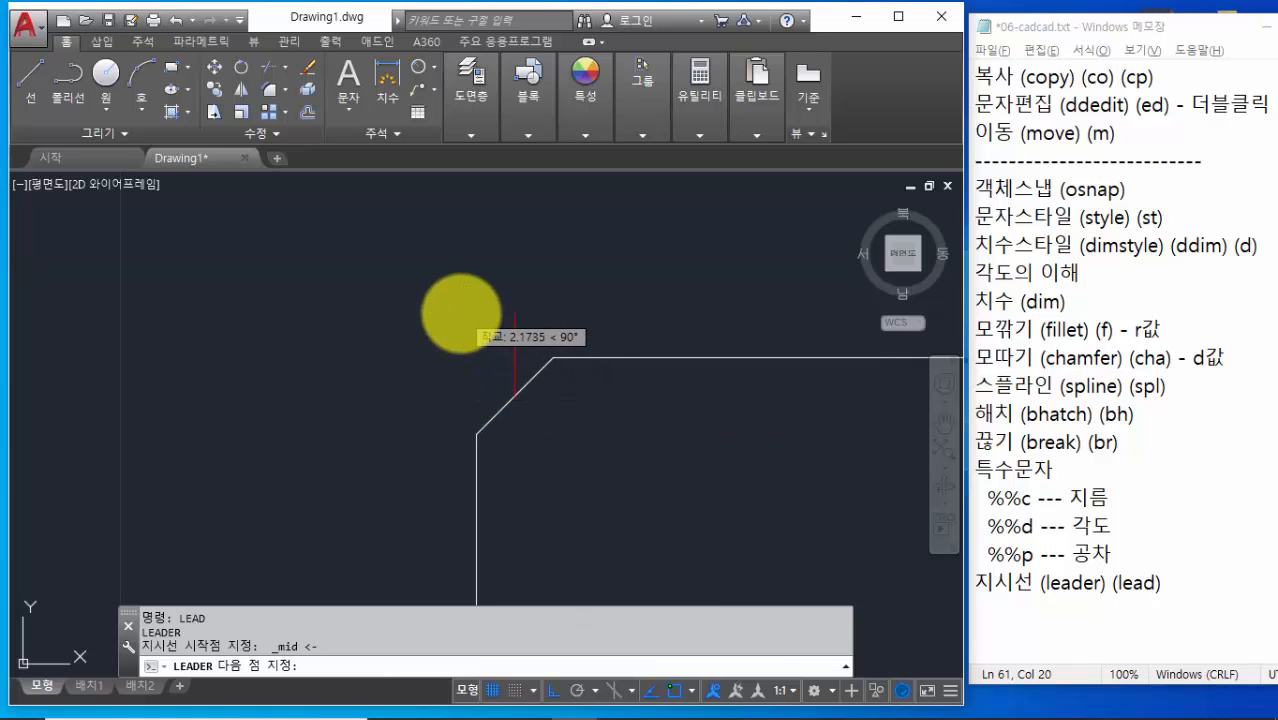
# Run the leader about 12 units up and to the left at about 126° with ortho off, and add a horizontal landing of about 2 units with ortho on
pyautogui.scroll(-4, 428, 256)
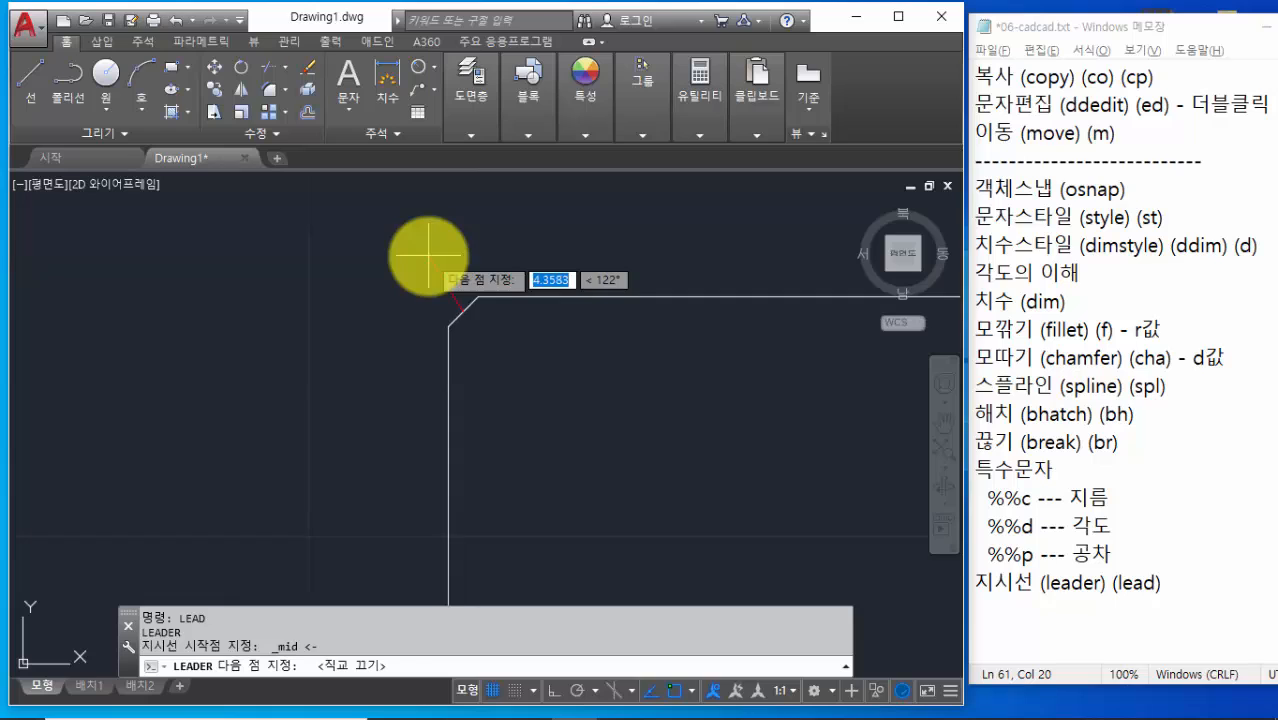
pyautogui.moveTo(428, 256); pyautogui.dragTo(479, 340, button='middle')
pyautogui.moveTo(424, 276); pyautogui.dragTo(511, 362, button='middle')
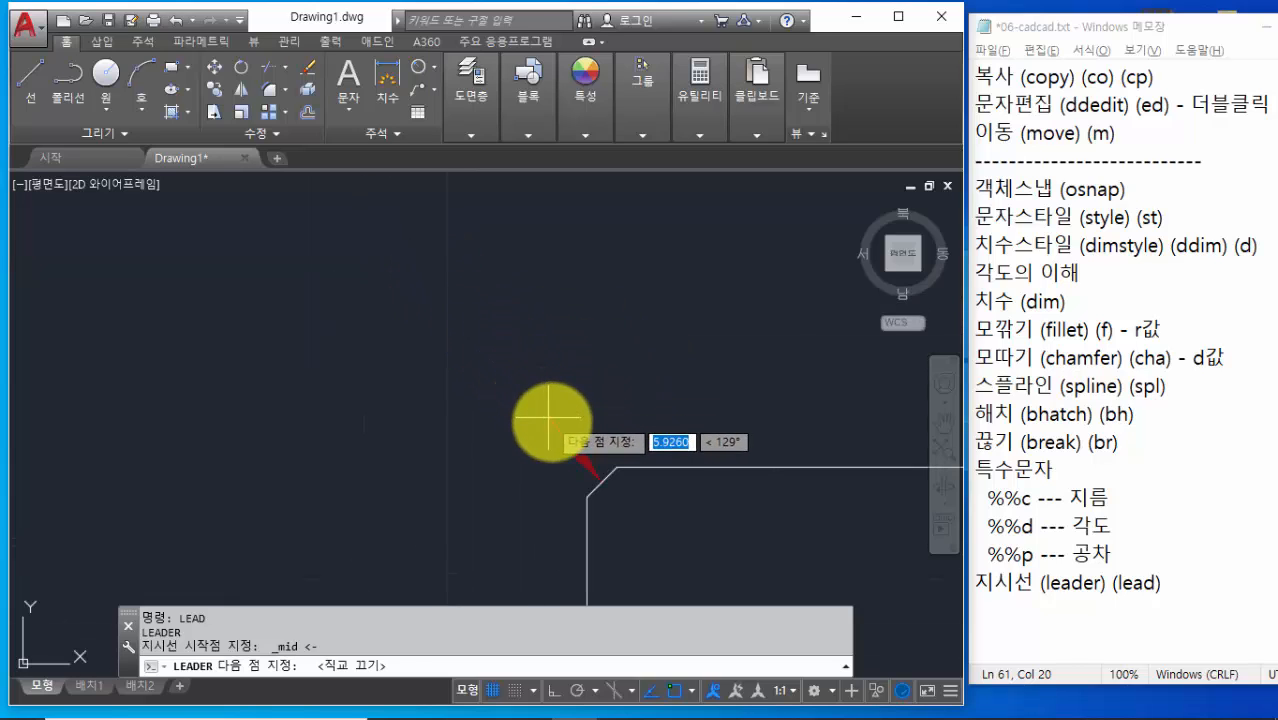
pyautogui.scroll(2, 583, 458)
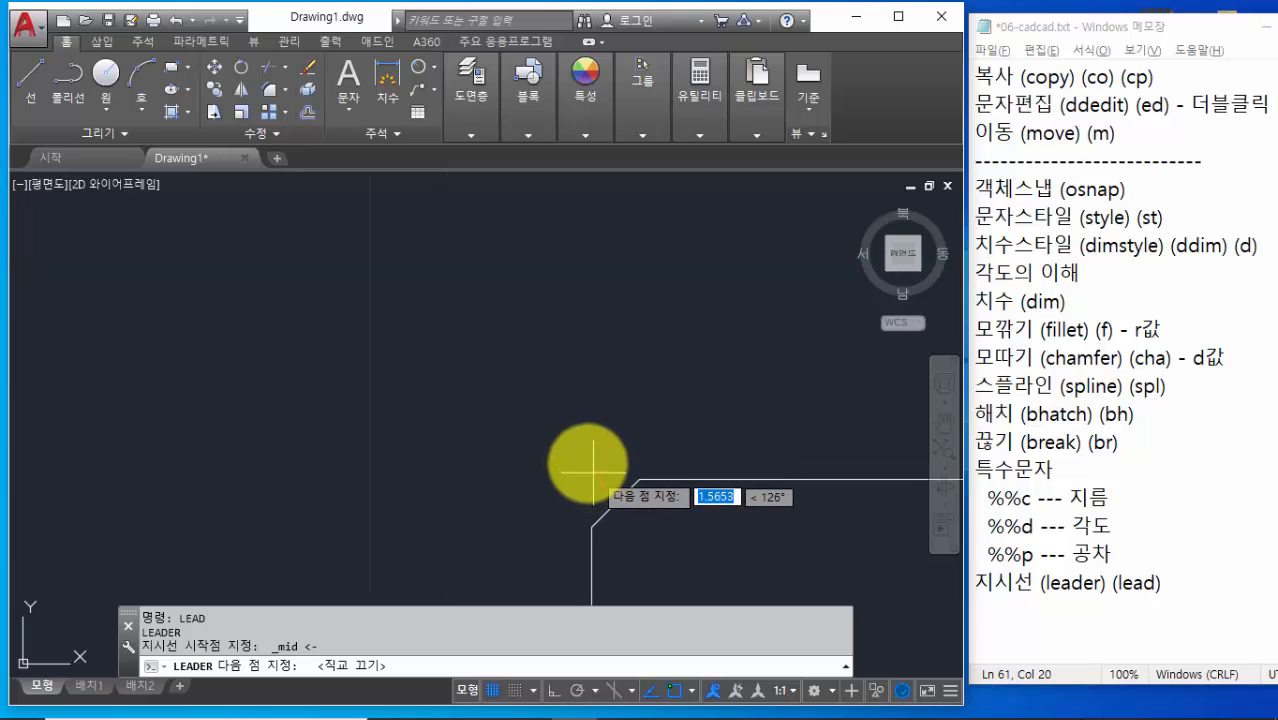
pyautogui.scroll(-2, 487, 318)
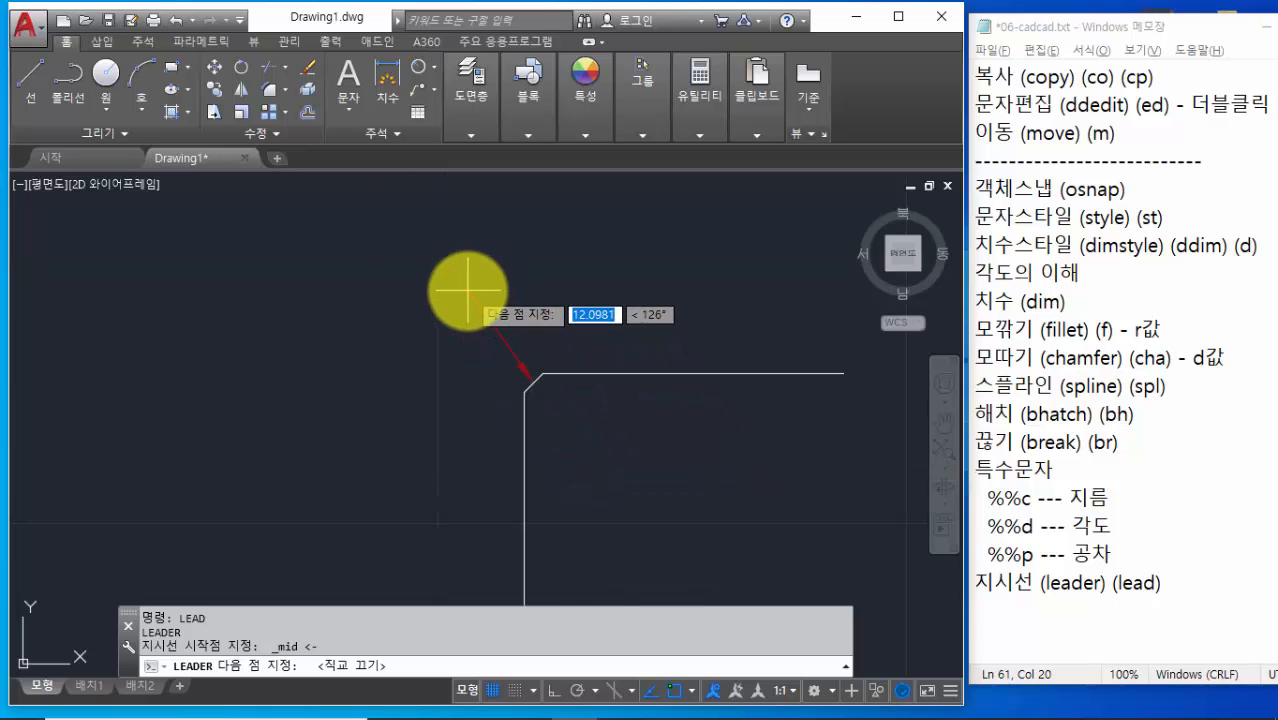
pyautogui.click(471, 291)
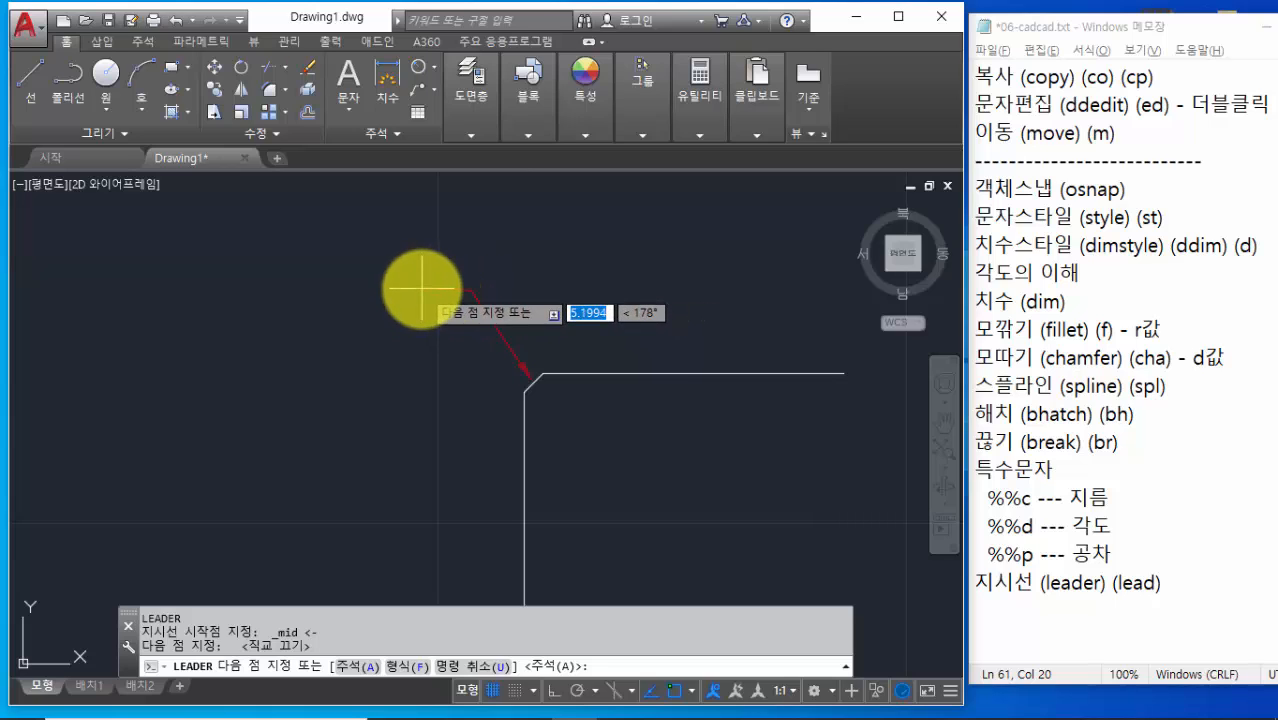
pyautogui.press('F8')
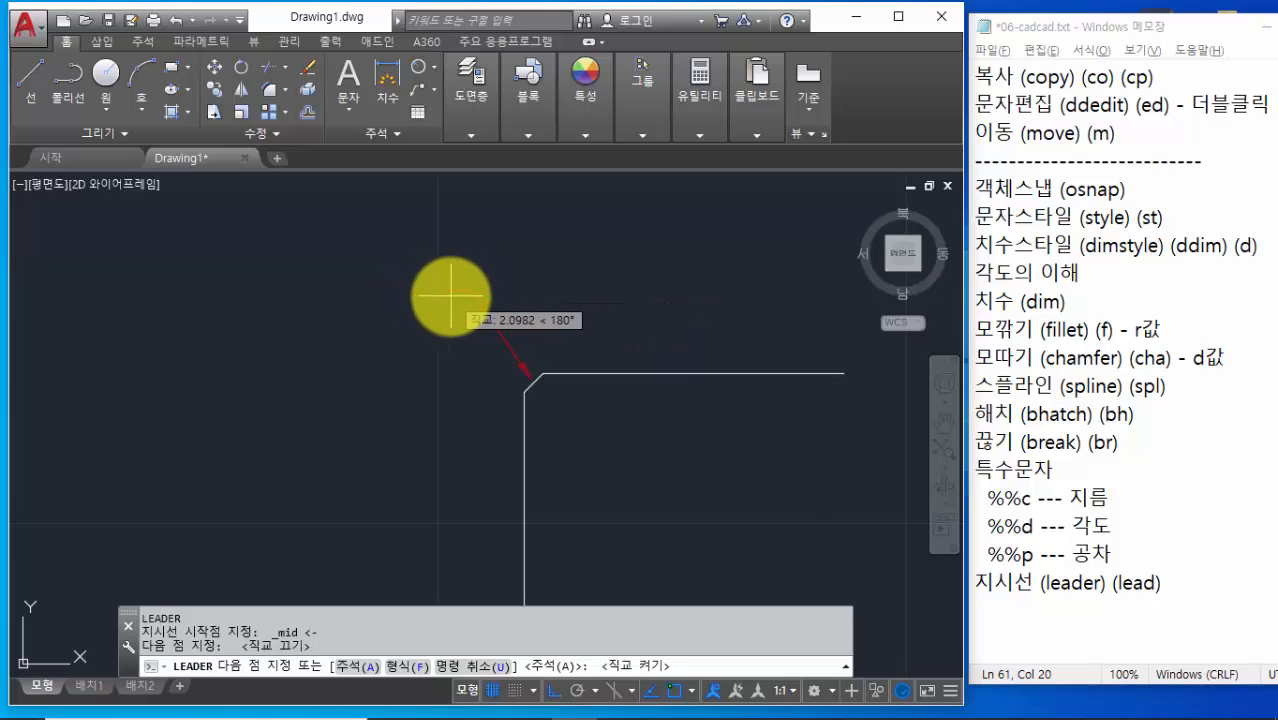
pyautogui.click(450, 295)
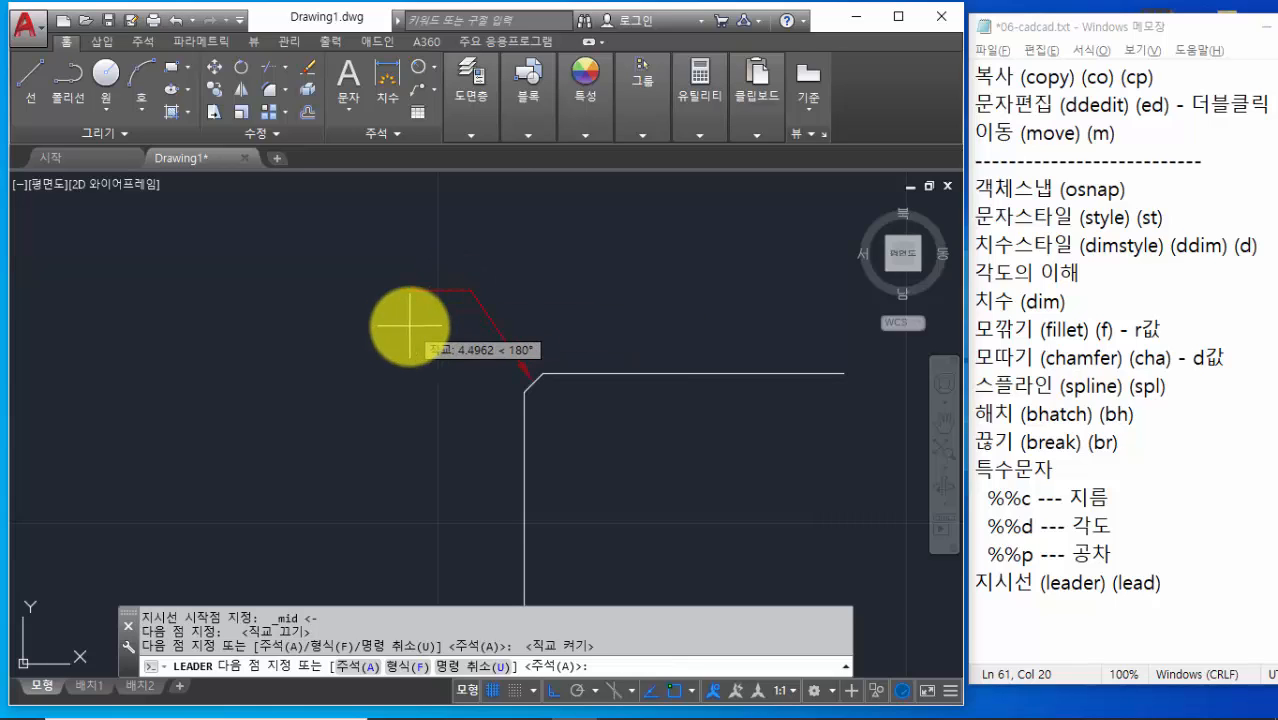
# Annotate the leader with the multiline text 2-C2 and finish the text editing
pyautogui.press('Return')
pyautogui.press('Return')
pyautogui.press('Return')
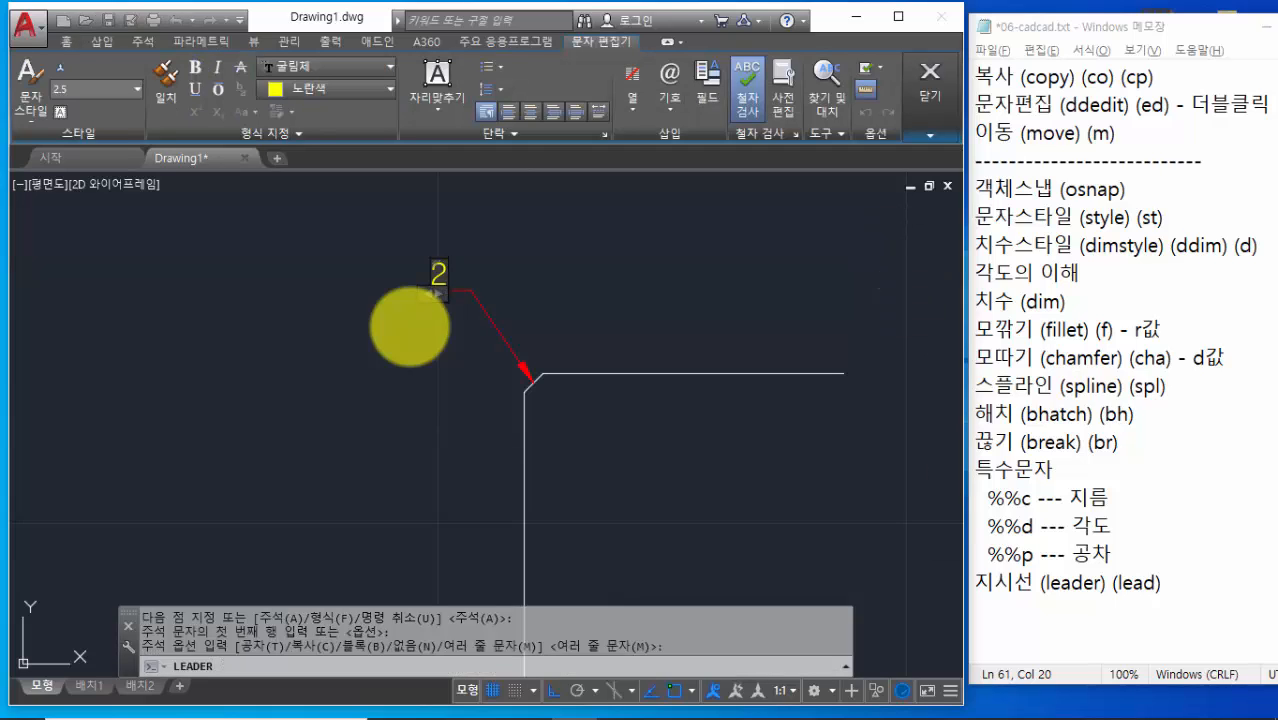
pyautogui.write('2-C2')
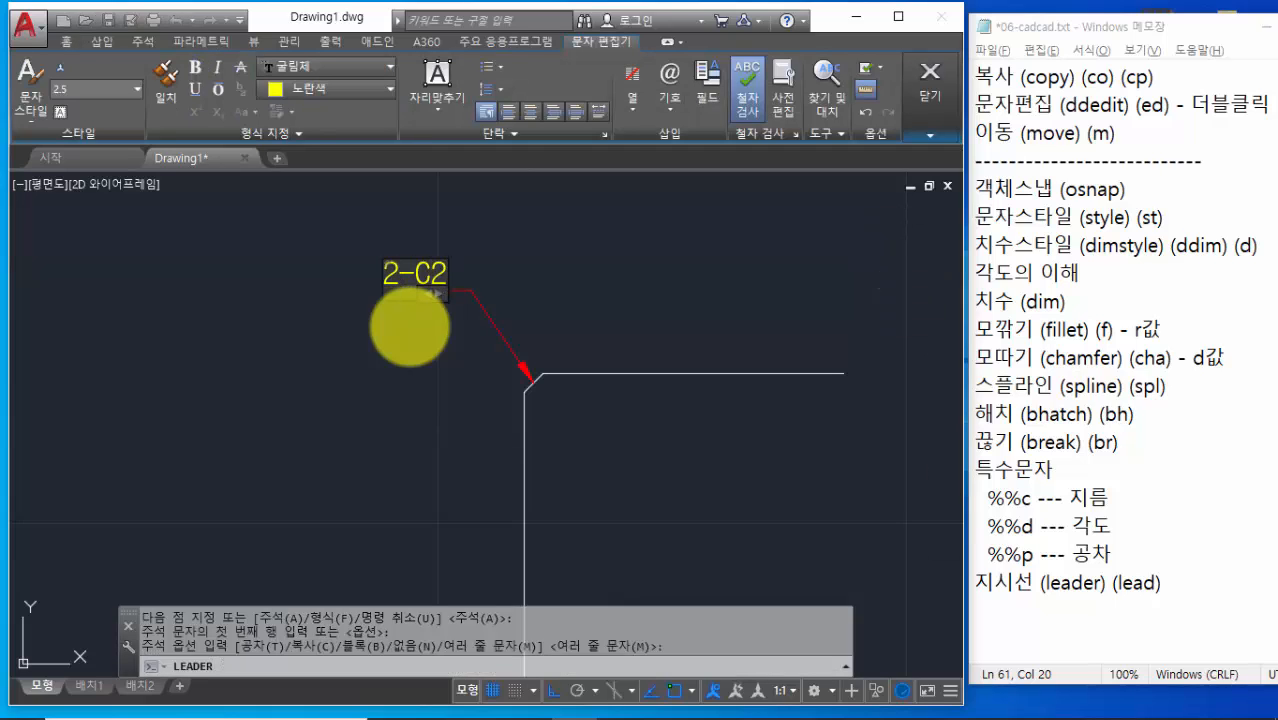
pyautogui.click(600, 275)
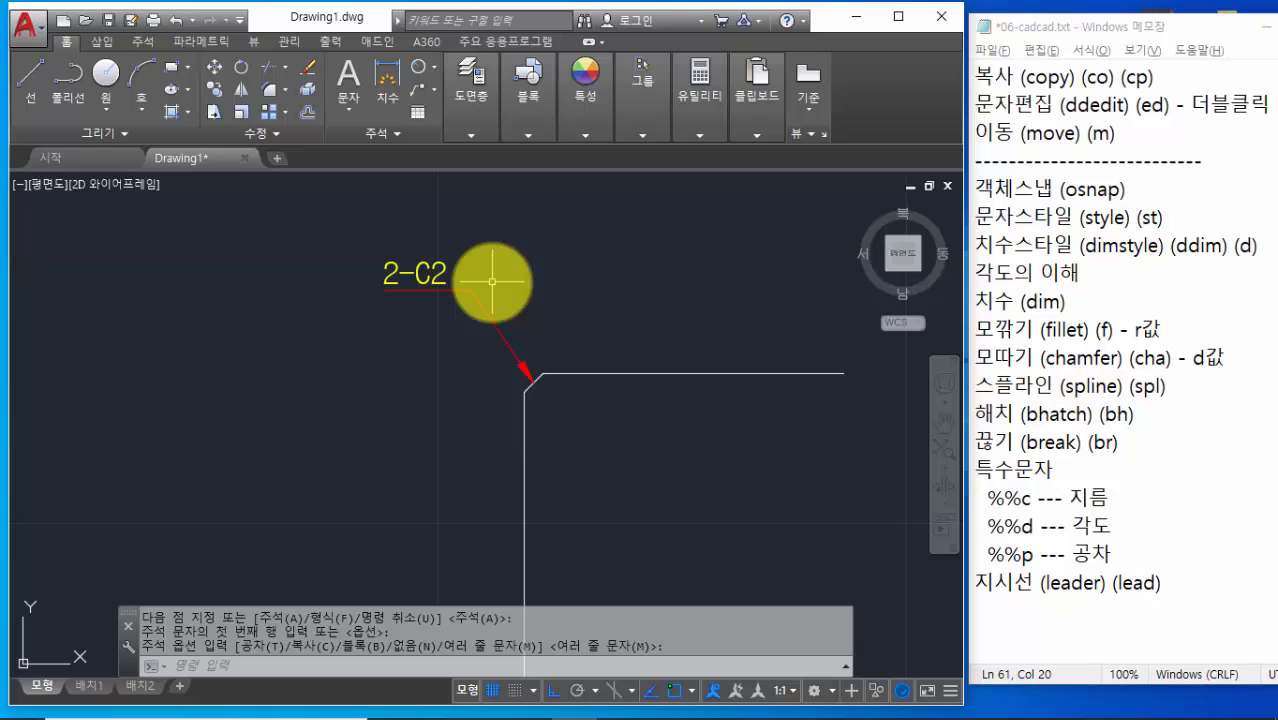
pyautogui.scroll(-1, 503, 322)
pyautogui.scroll(1, 535, 382)
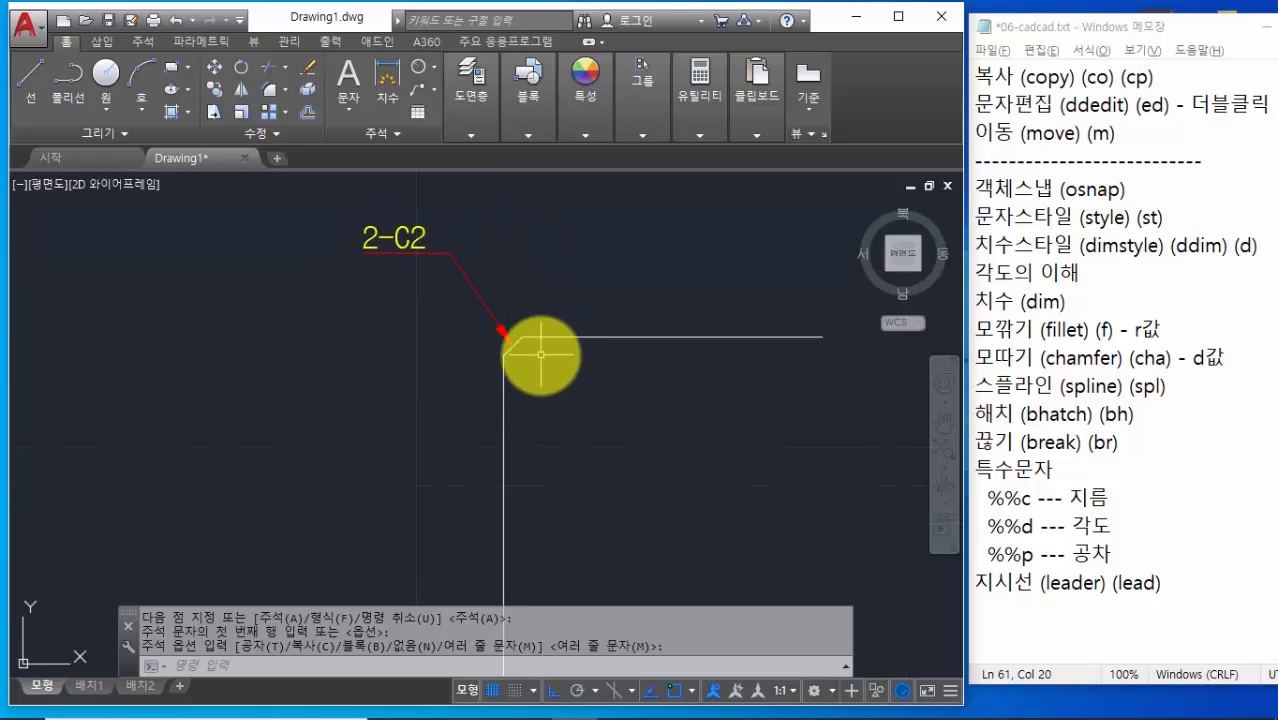
# Bring up the Photos reference images and look through the exercise drawings 06-1.jpg to 06-4.jpg, ending on 06-4.jpg
pyautogui.hotkey('alt', 'Tab')
pyautogui.hotkey('alt', 'Tab')
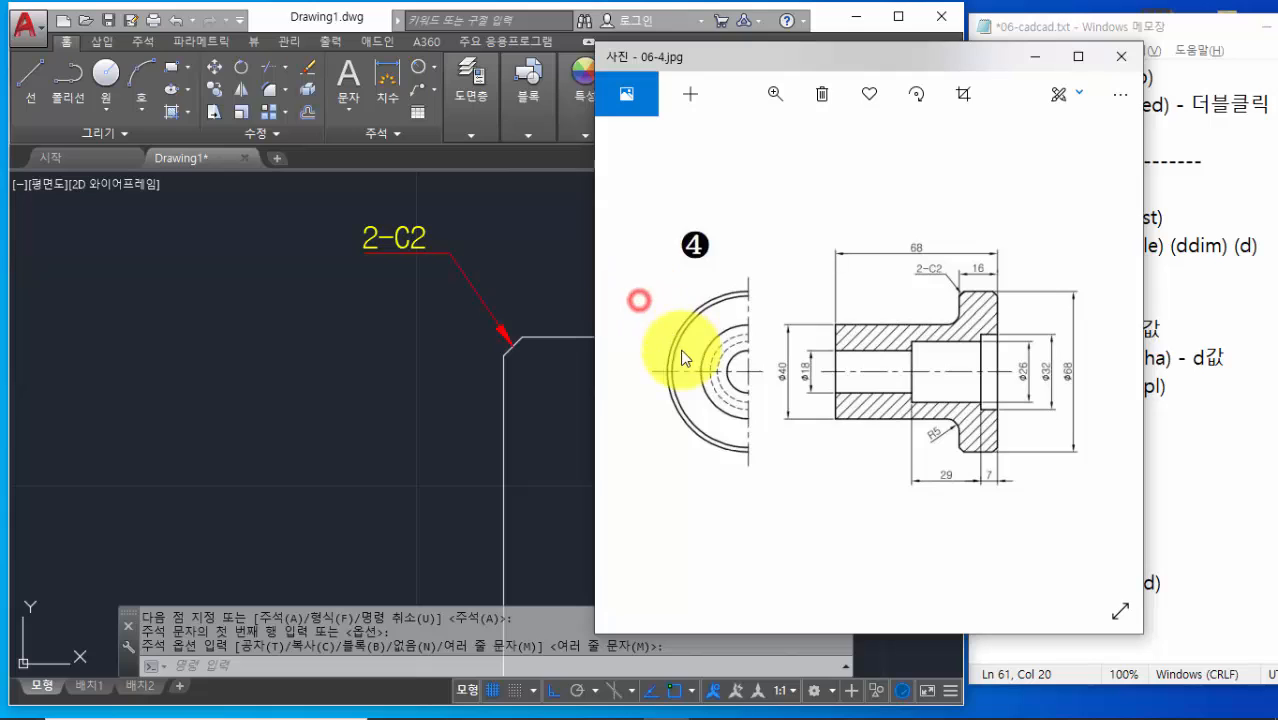
pyautogui.click(604, 336)
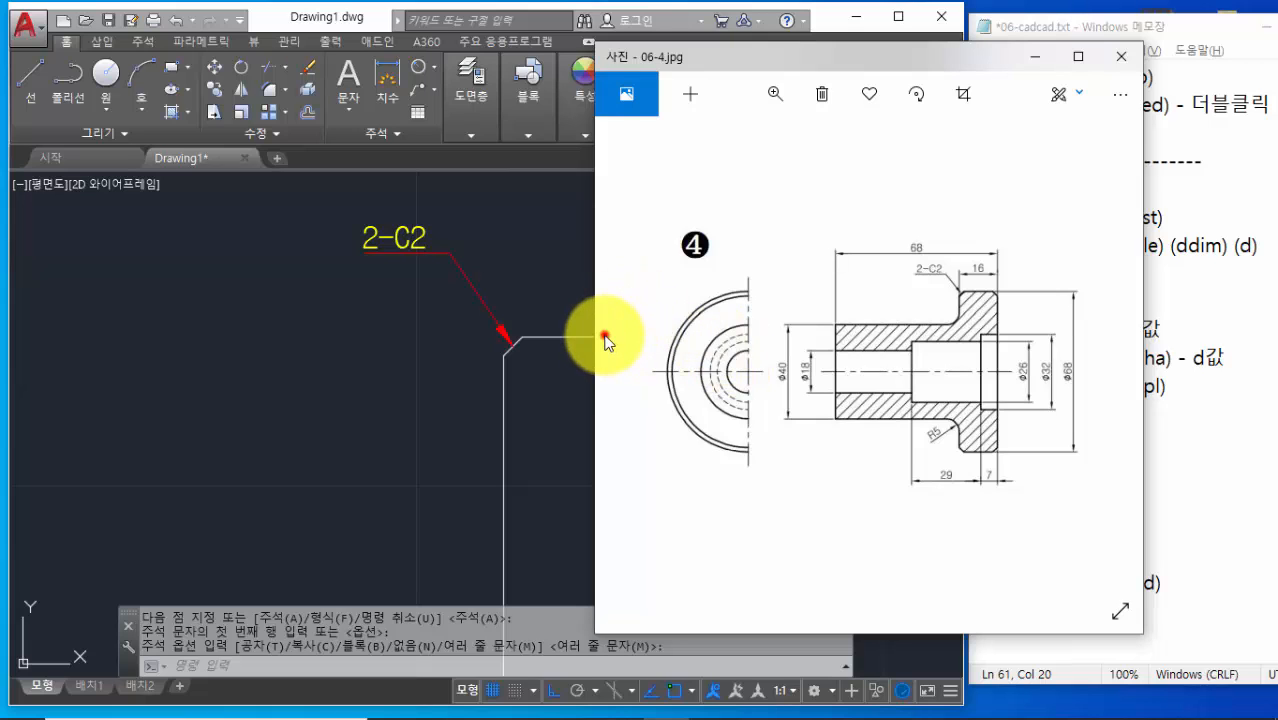
pyautogui.click(608, 343)
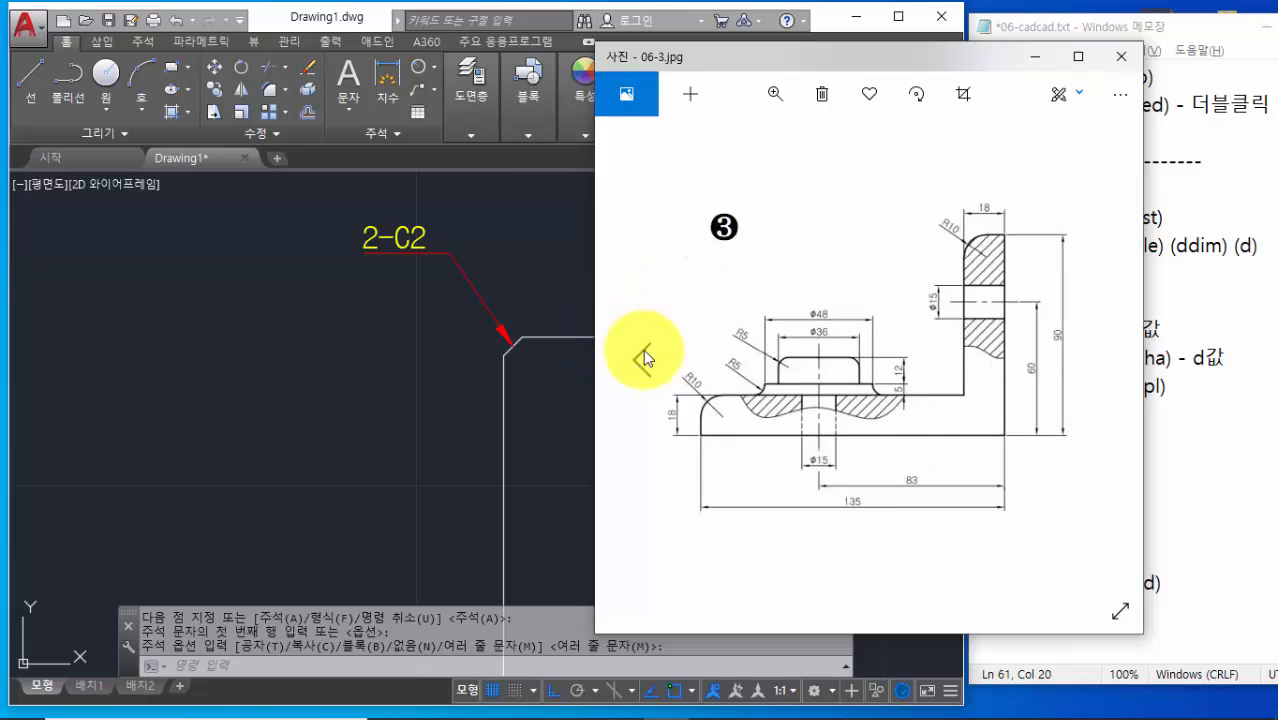
pyautogui.click(650, 360)
pyautogui.click(685, 385)
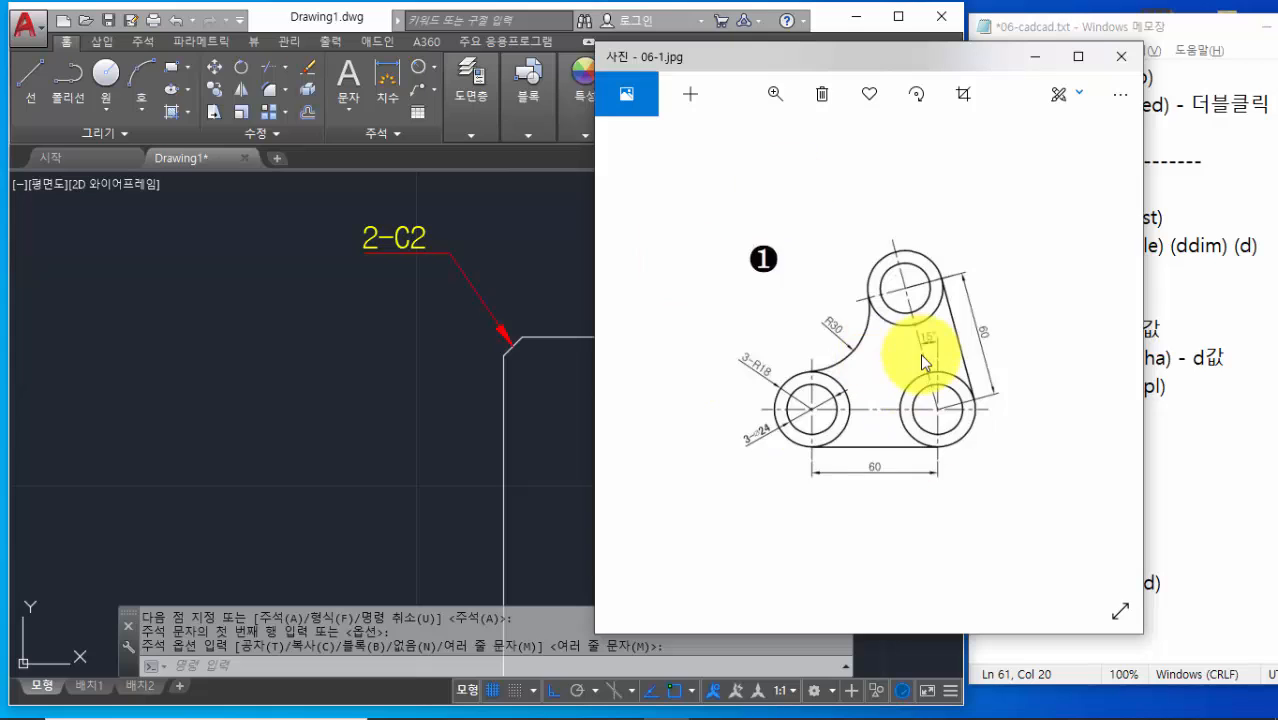
pyautogui.scroll(-1, 921, 360)
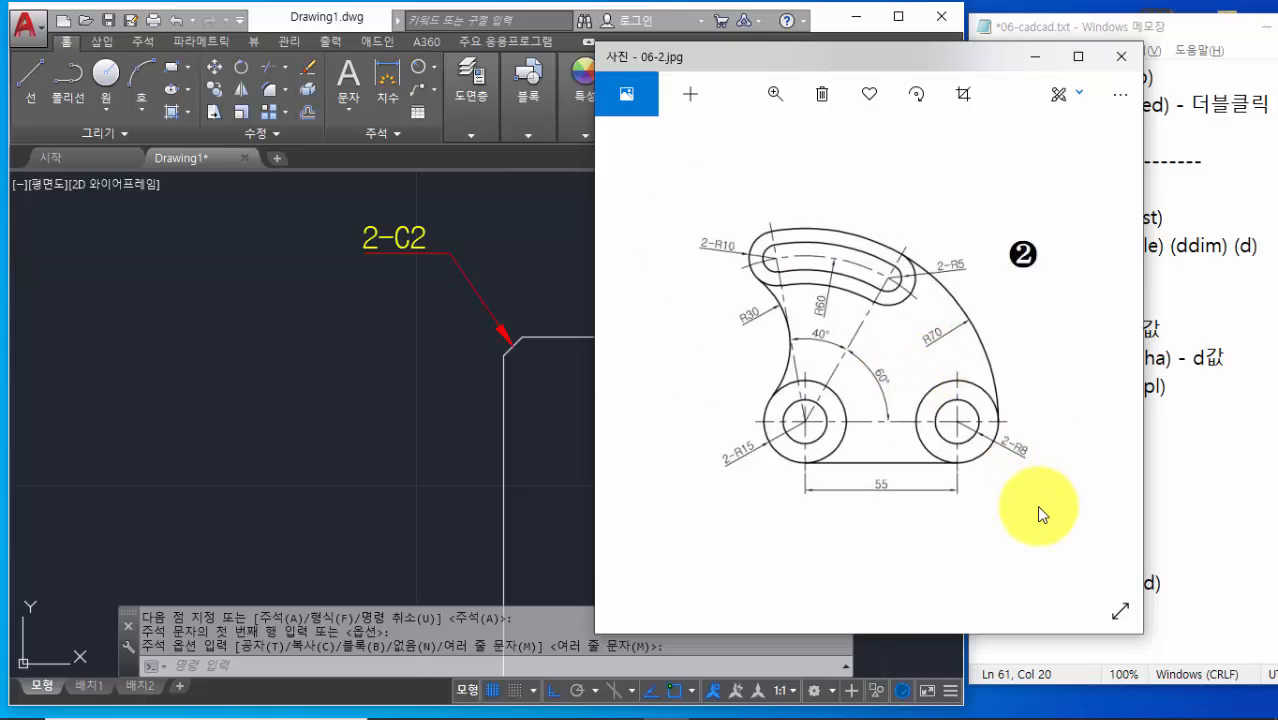
pyautogui.scroll(-1, 1036, 505)
pyautogui.scroll(-1, 1036, 505)
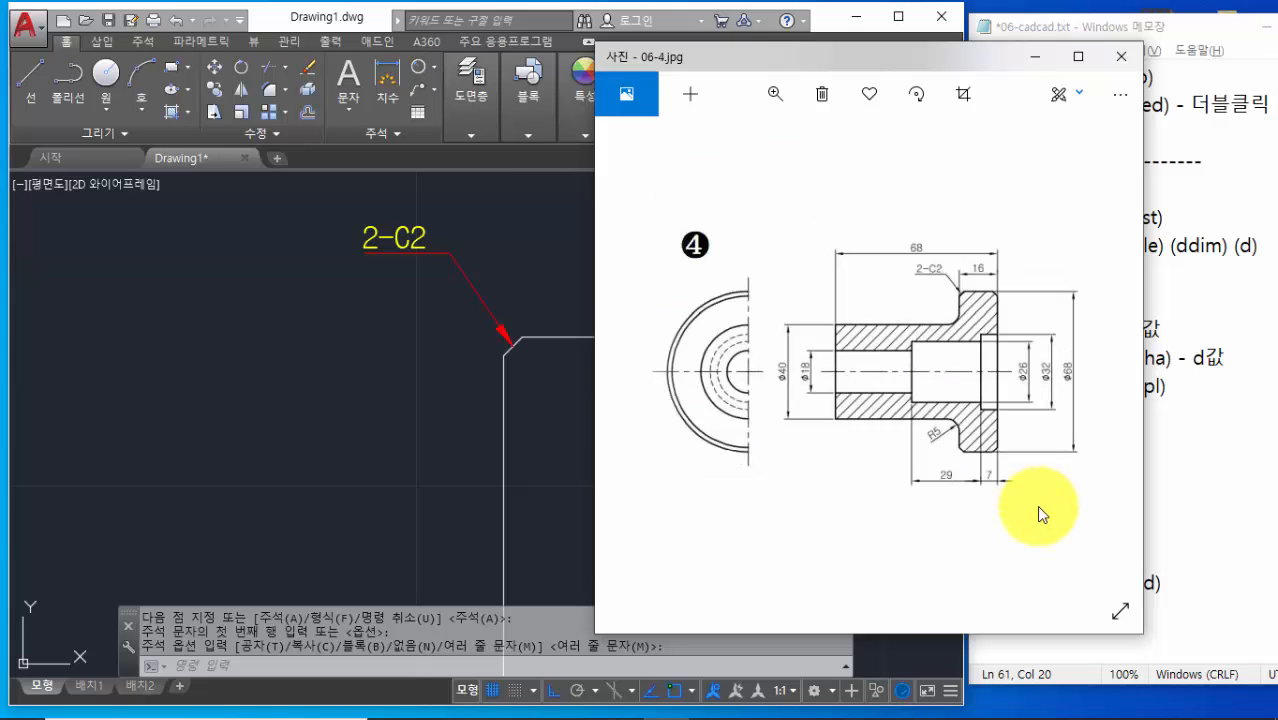